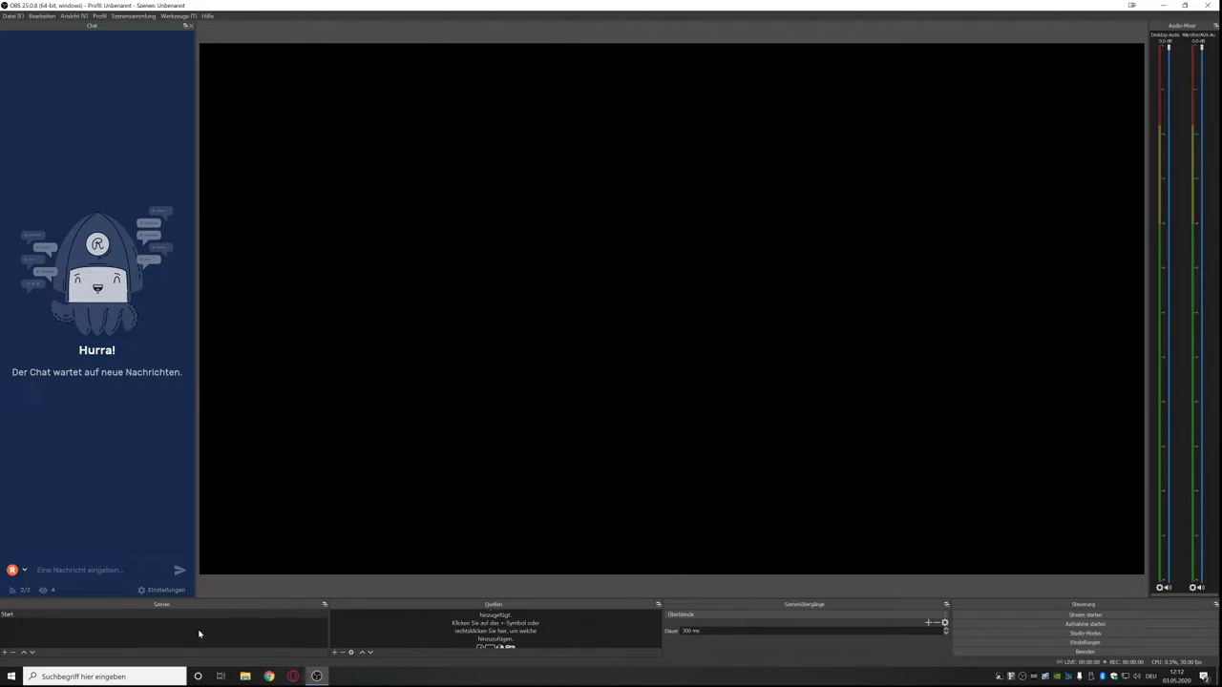
# Add a new image source named Intermission to the Start scene.
pyautogui.rightClick(366, 620)
pyautogui.moveTo(381, 621)
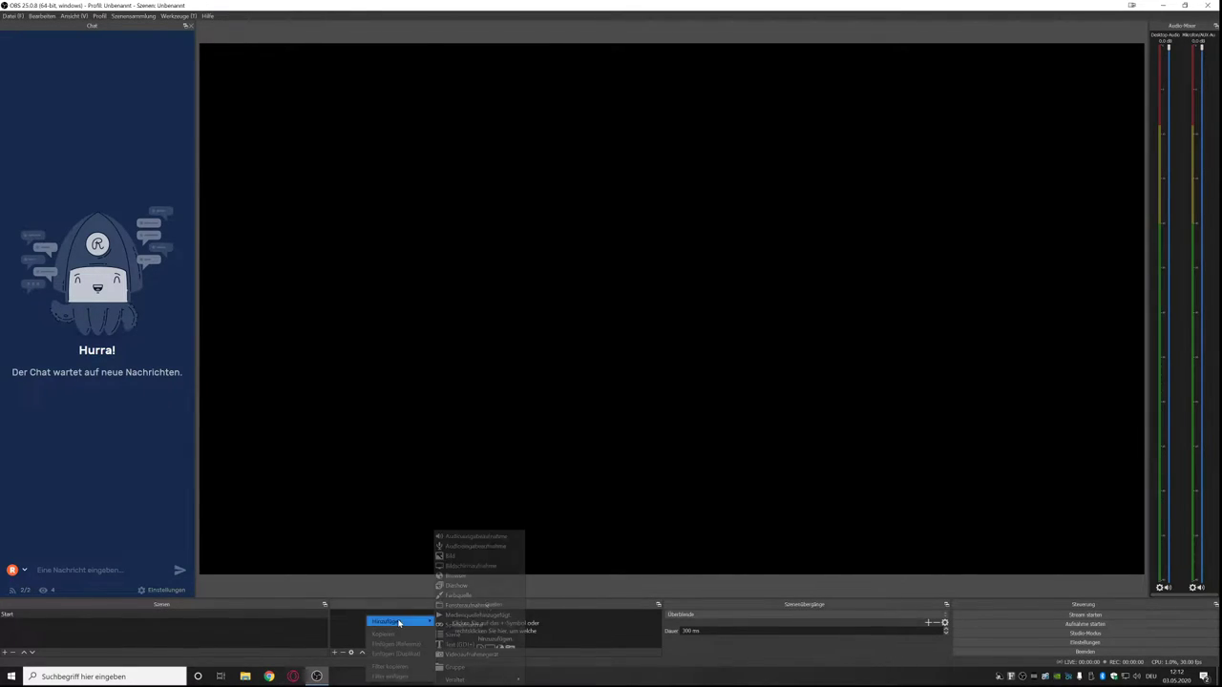
pyautogui.click(473, 557)
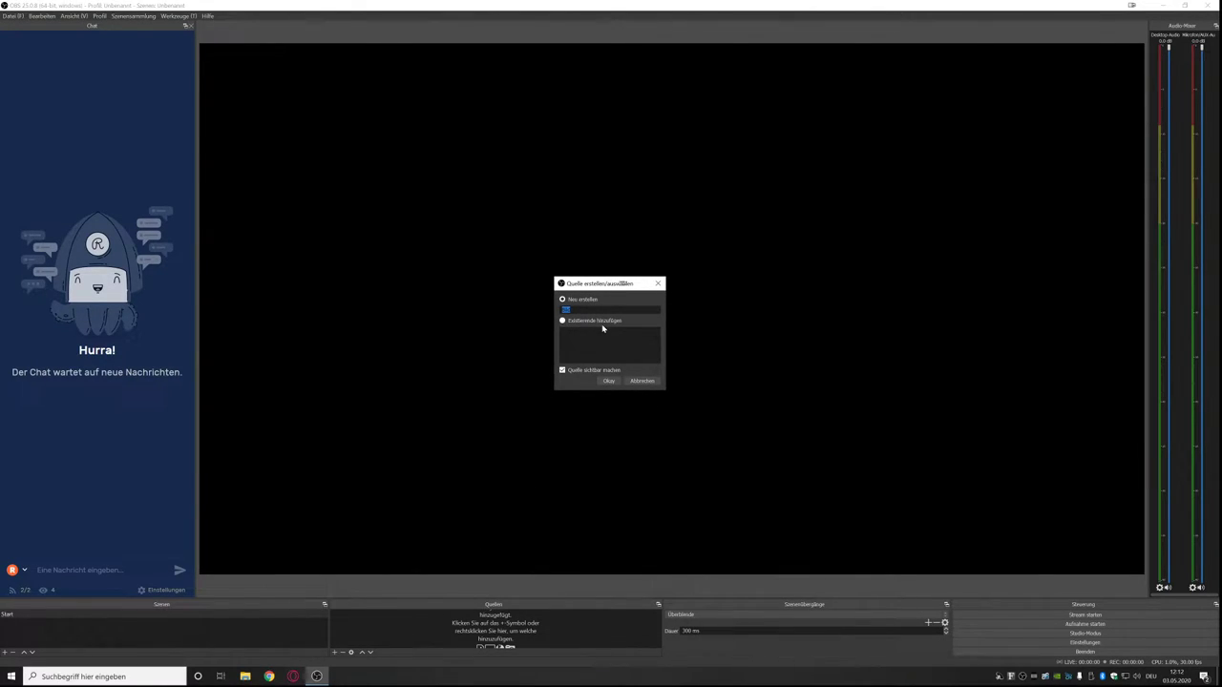
pyautogui.write('Intermission')
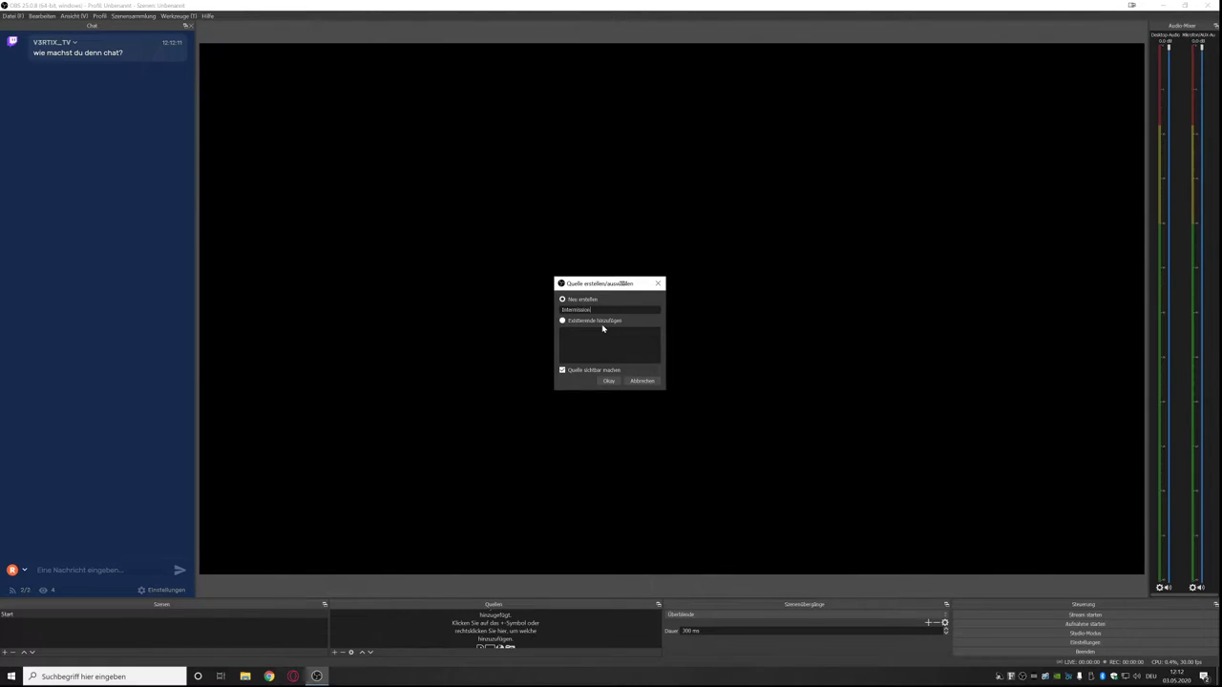
pyautogui.press('Return')
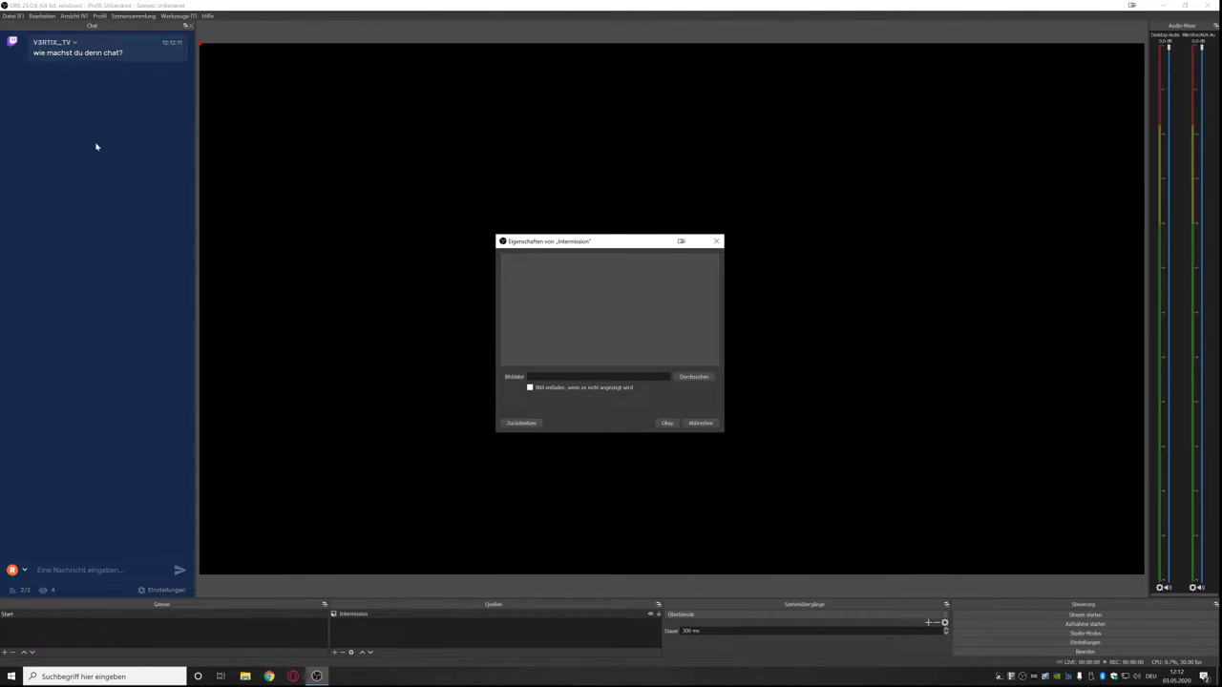
# Open the stream settings, then view the Restream Chat page in the browser, accepting its cookies and closing it.
pyautogui.click(1076, 644)
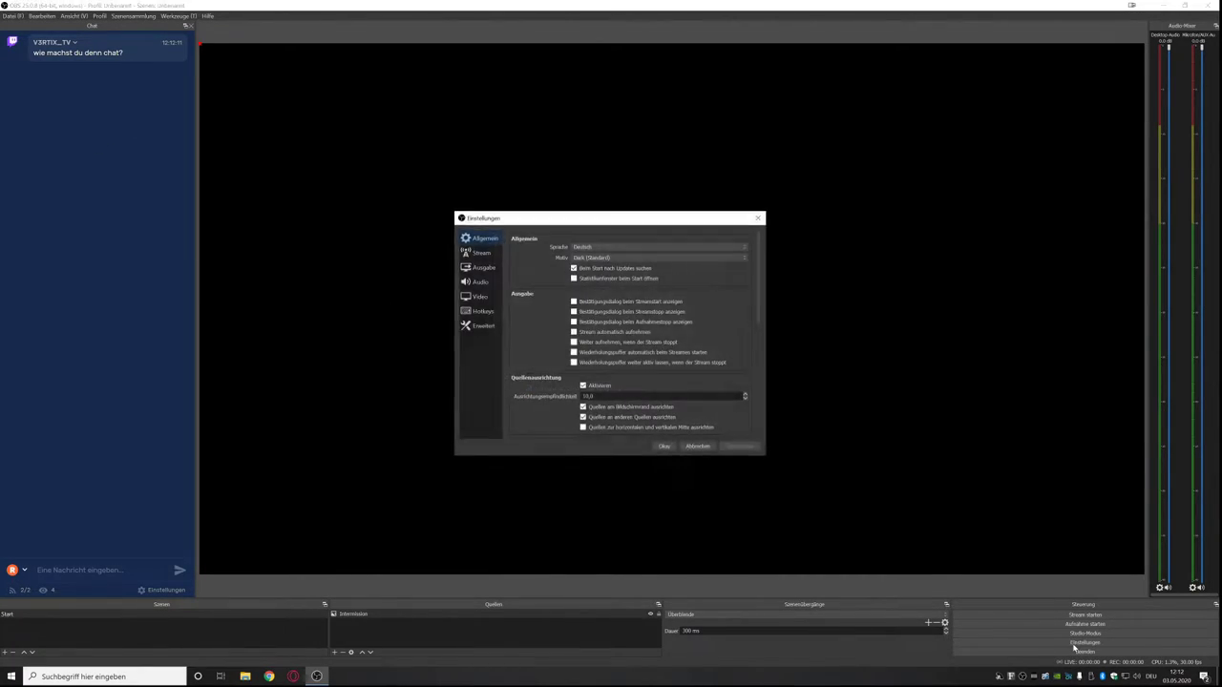
pyautogui.click(480, 254)
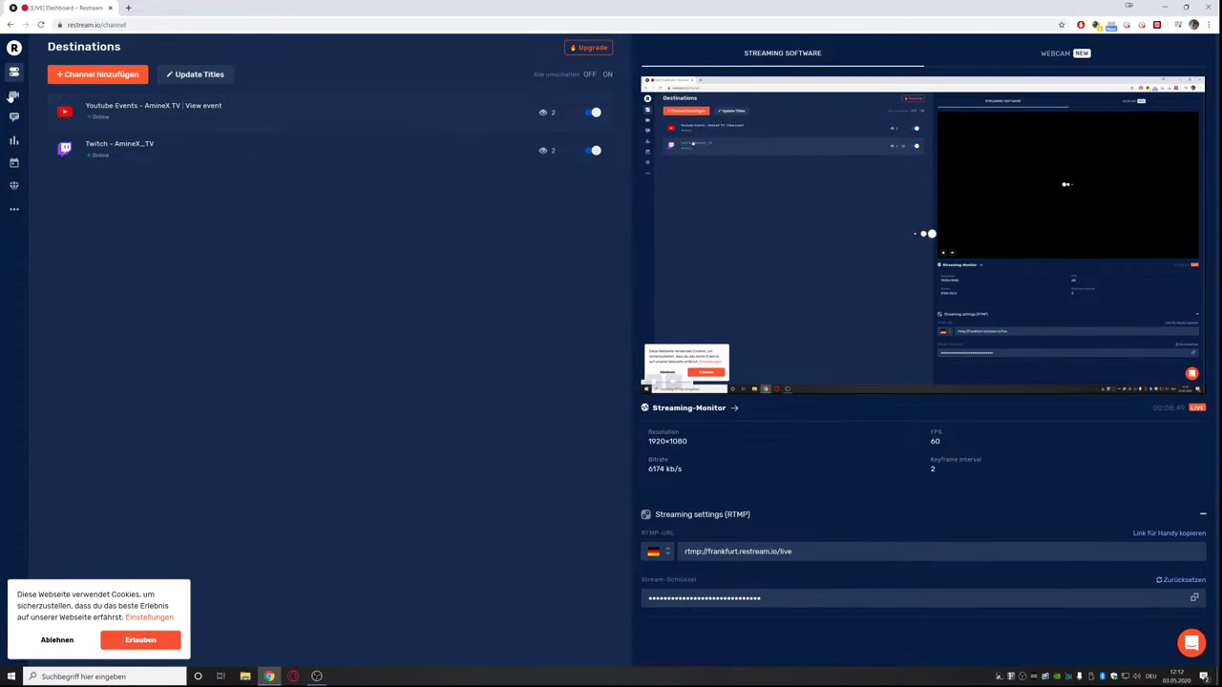
pyautogui.click(14, 118)
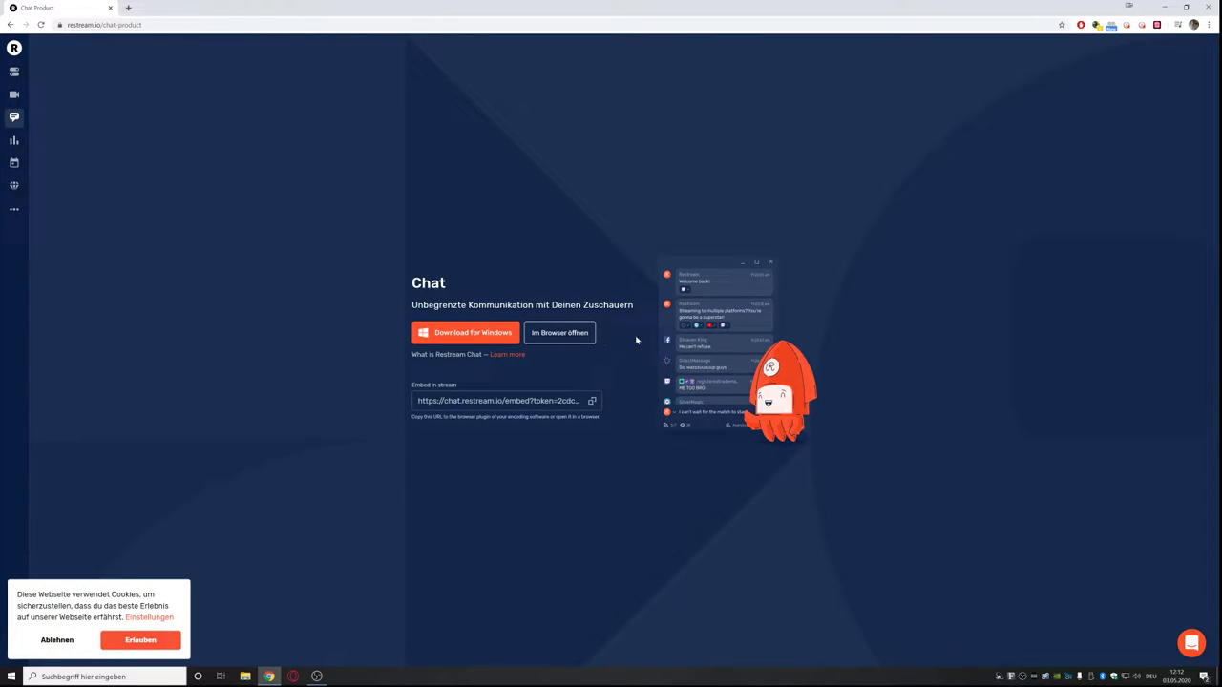
pyautogui.click(140, 640)
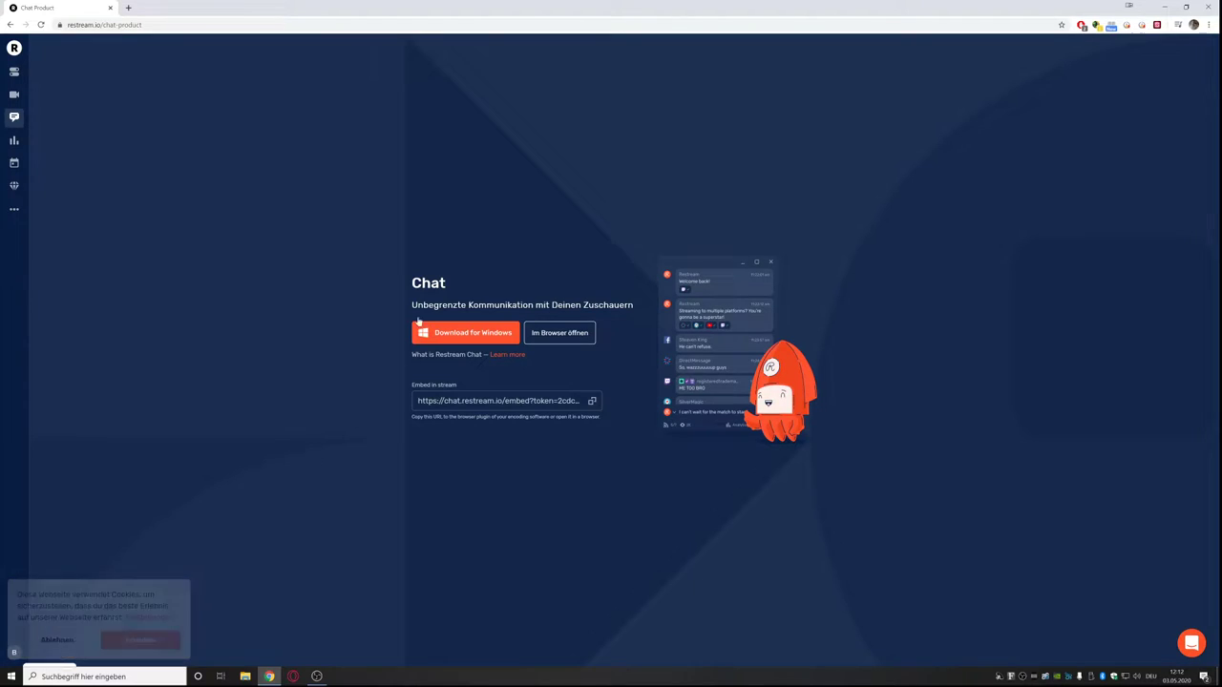
pyautogui.click(1207, 7)
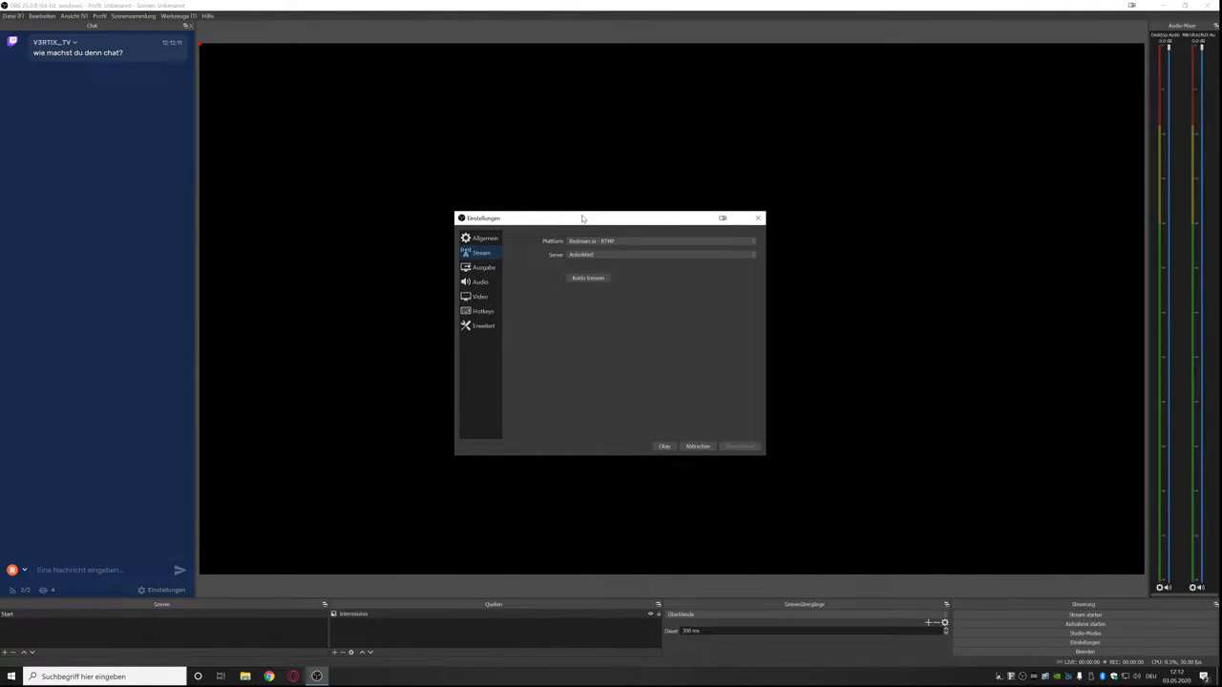
# Switch the output mode to Erweitert in the output settings.
pyautogui.moveTo(581, 215); pyautogui.dragTo(523, 208)
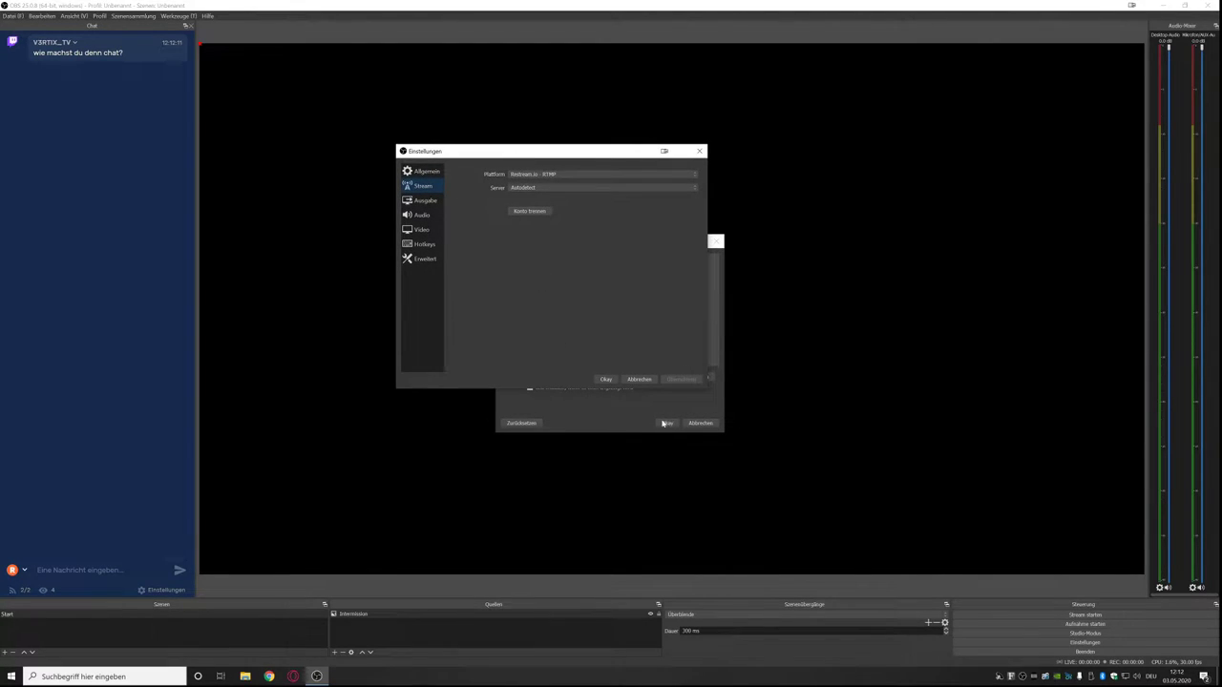
pyautogui.click(426, 200)
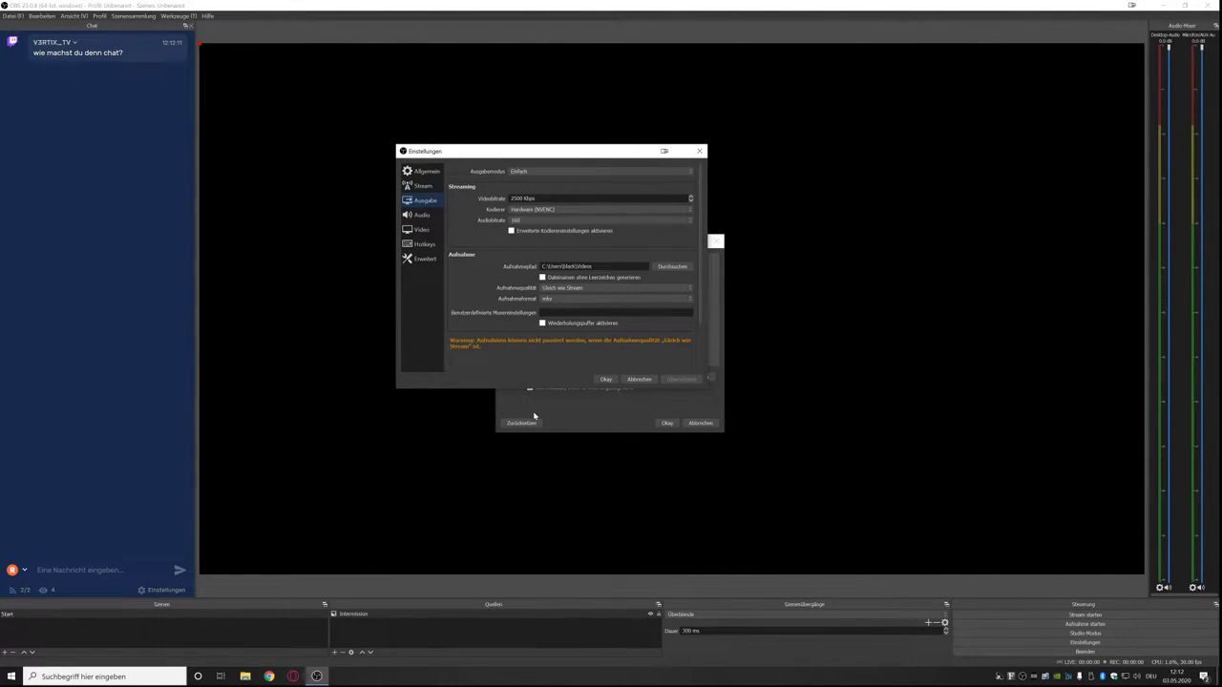
pyautogui.click(553, 171)
pyautogui.click(539, 183)
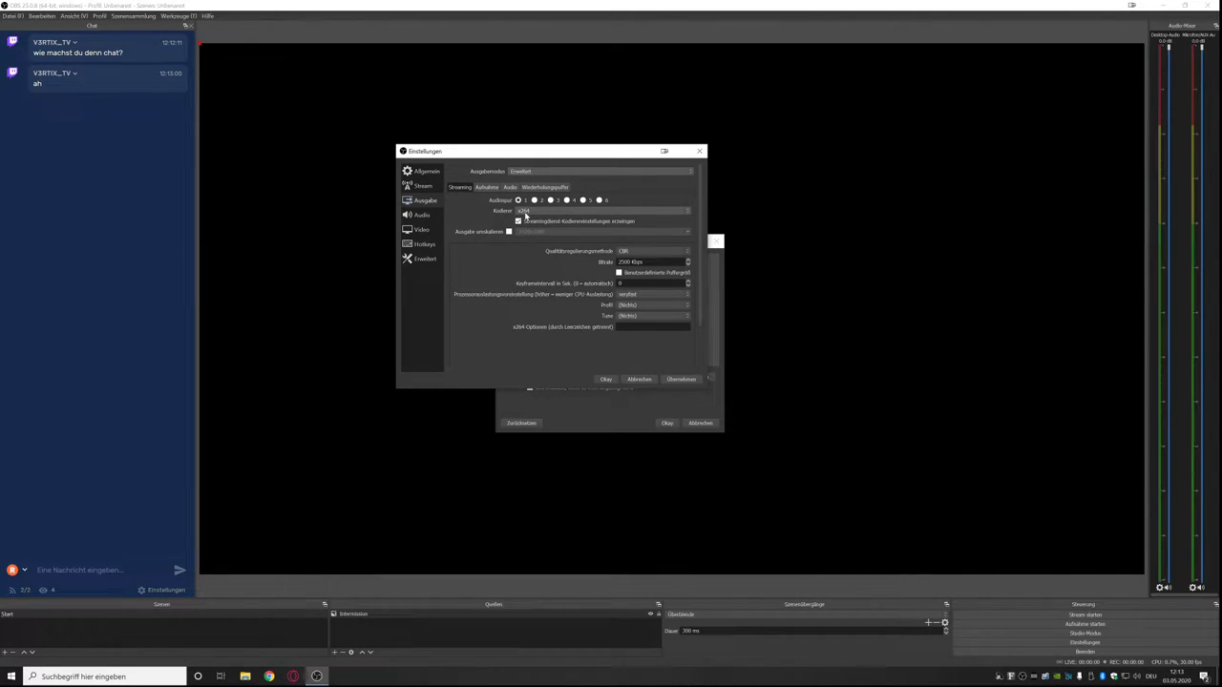
# Accept the NVIDIA Systemsteuerung licence and examine its SLI, Surround, PhysX configuration for the installed graphics cards.
pyautogui.click(1057, 677)
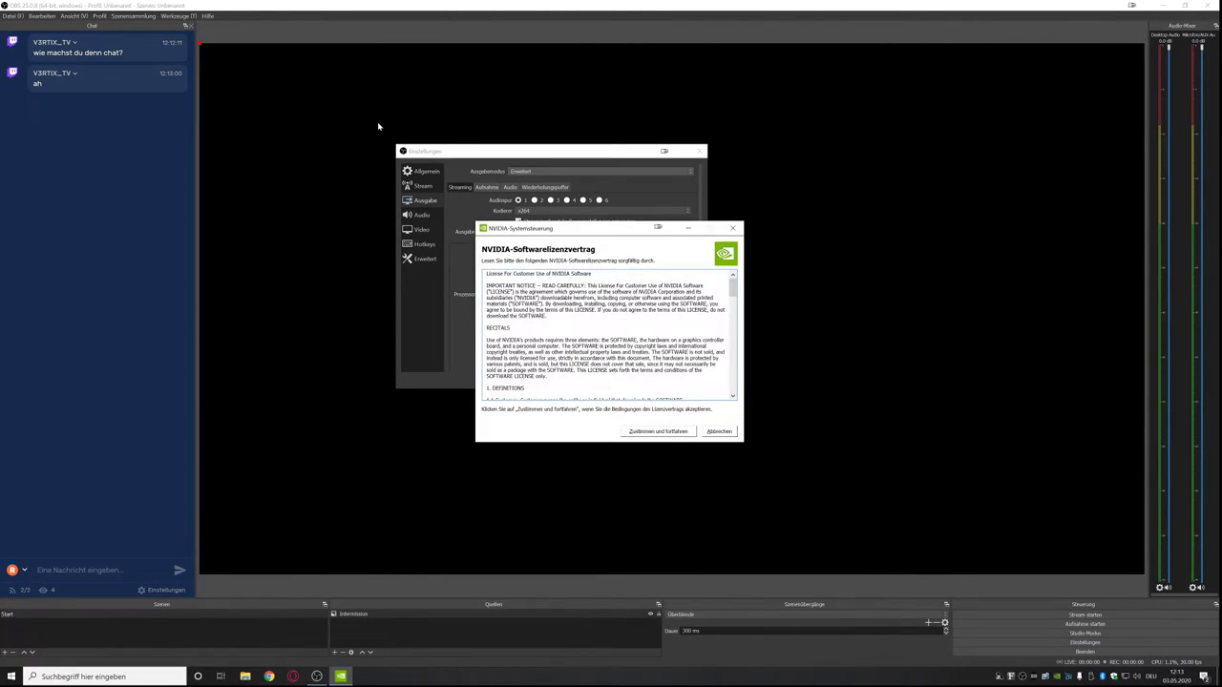
pyautogui.click(602, 372)
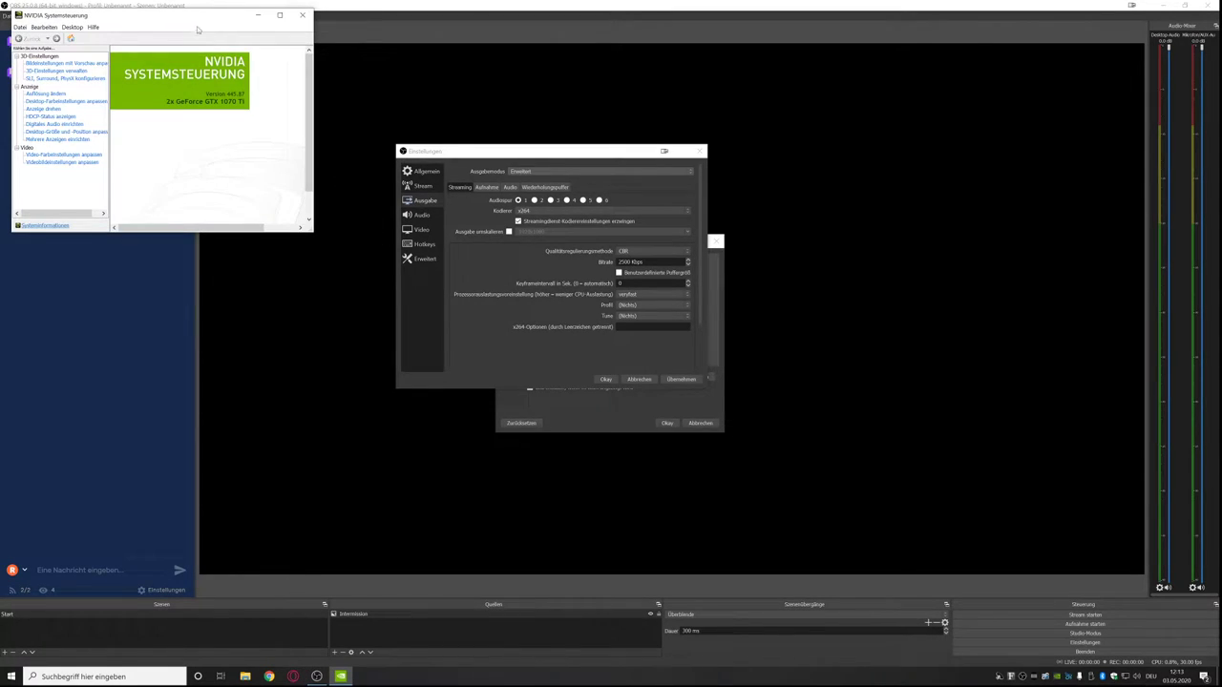
pyautogui.moveTo(200, 15); pyautogui.dragTo(717, 156)
pyautogui.click(578, 220)
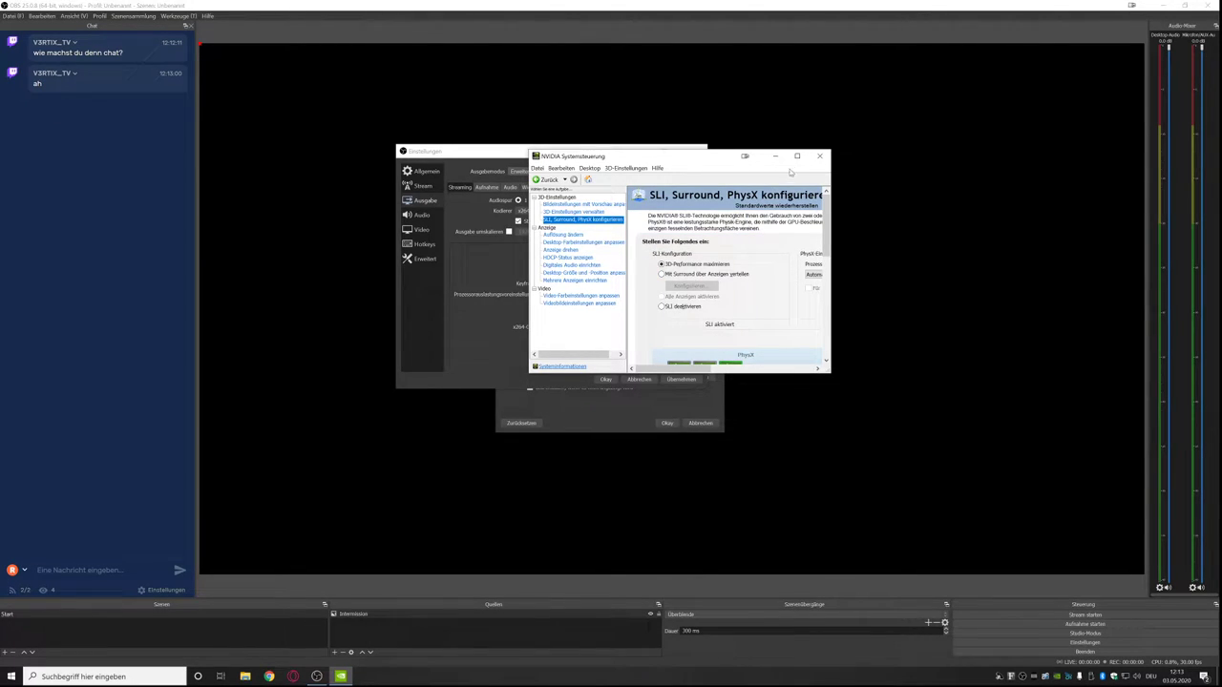
pyautogui.click(820, 157)
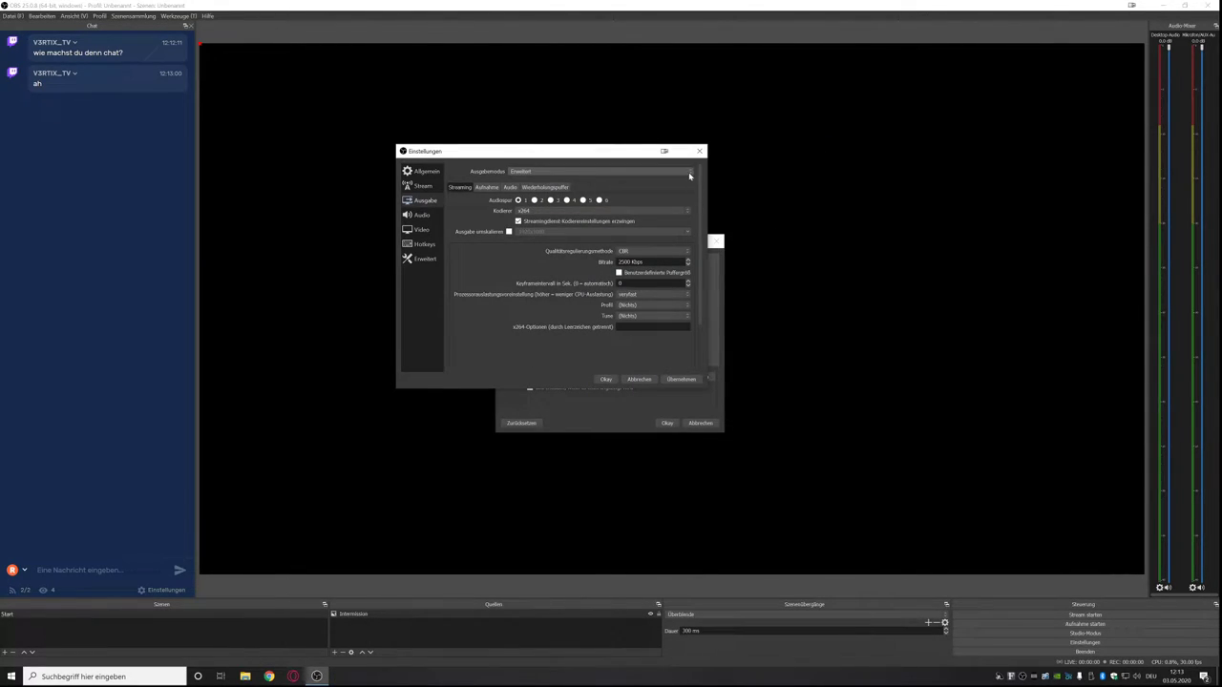
# Enlarge the settings window and set the streaming encoder to NVIDIA NVENC H.264 (new).
pyautogui.moveTo(707, 188); pyautogui.dragTo(926, 188)
pyautogui.moveTo(660, 388); pyautogui.dragTo(644, 496)
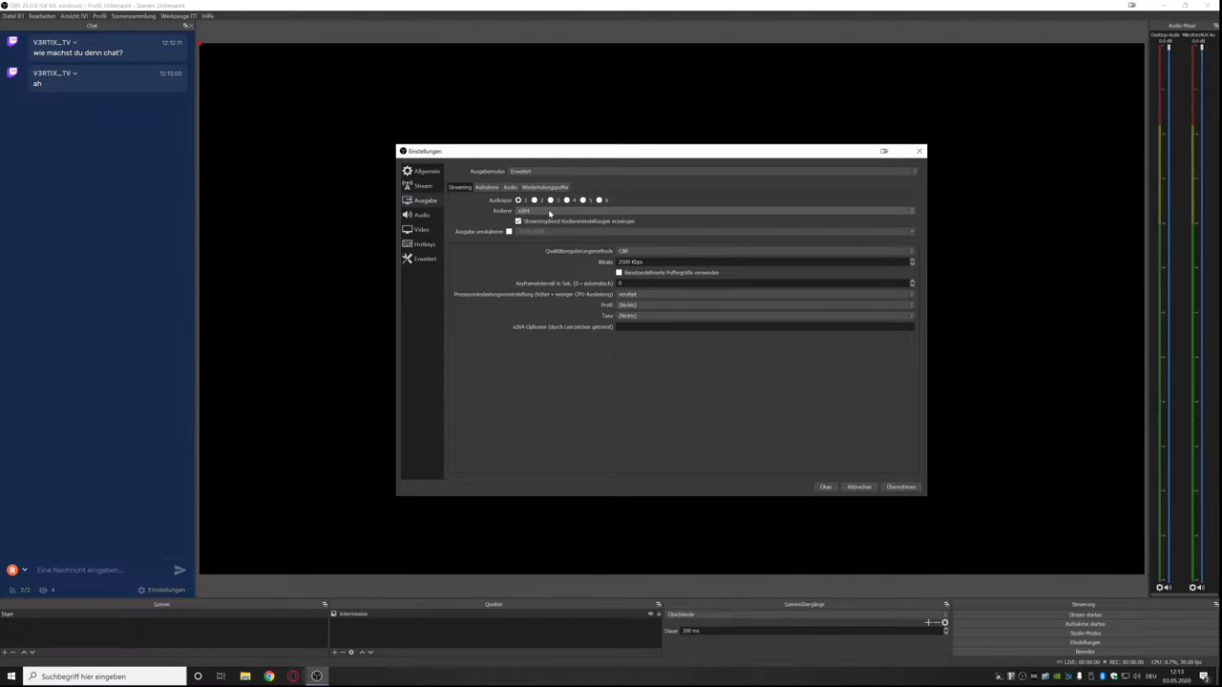
pyautogui.click(550, 211)
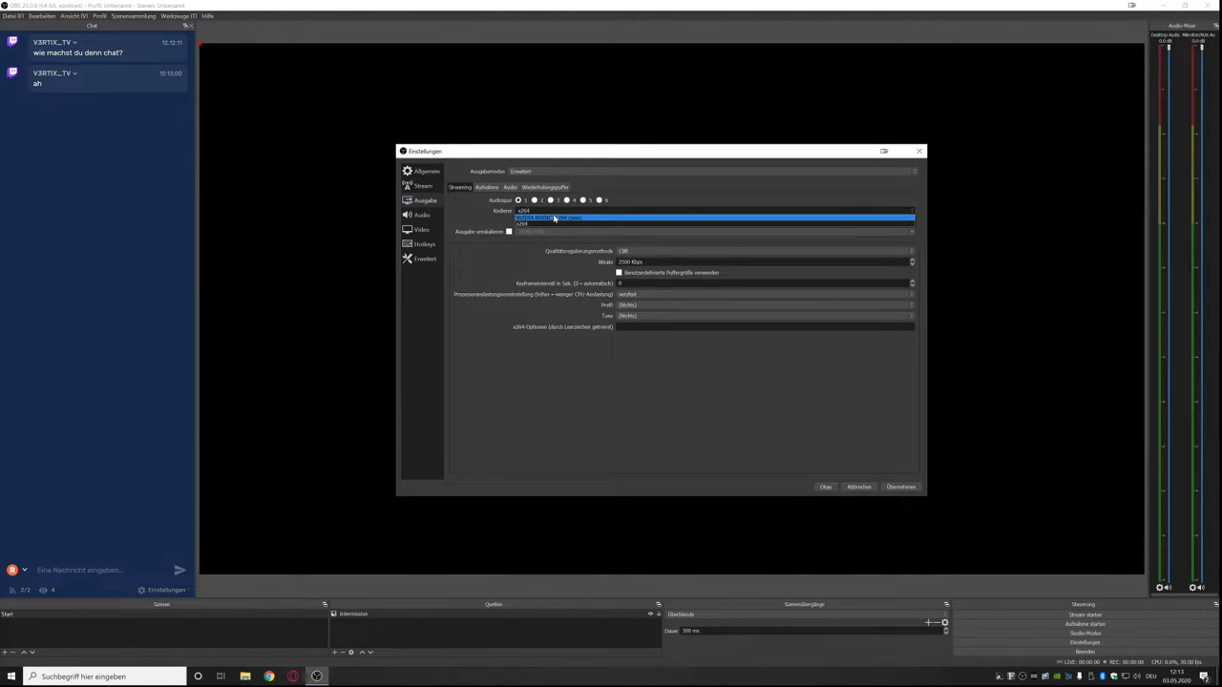
pyautogui.click(559, 219)
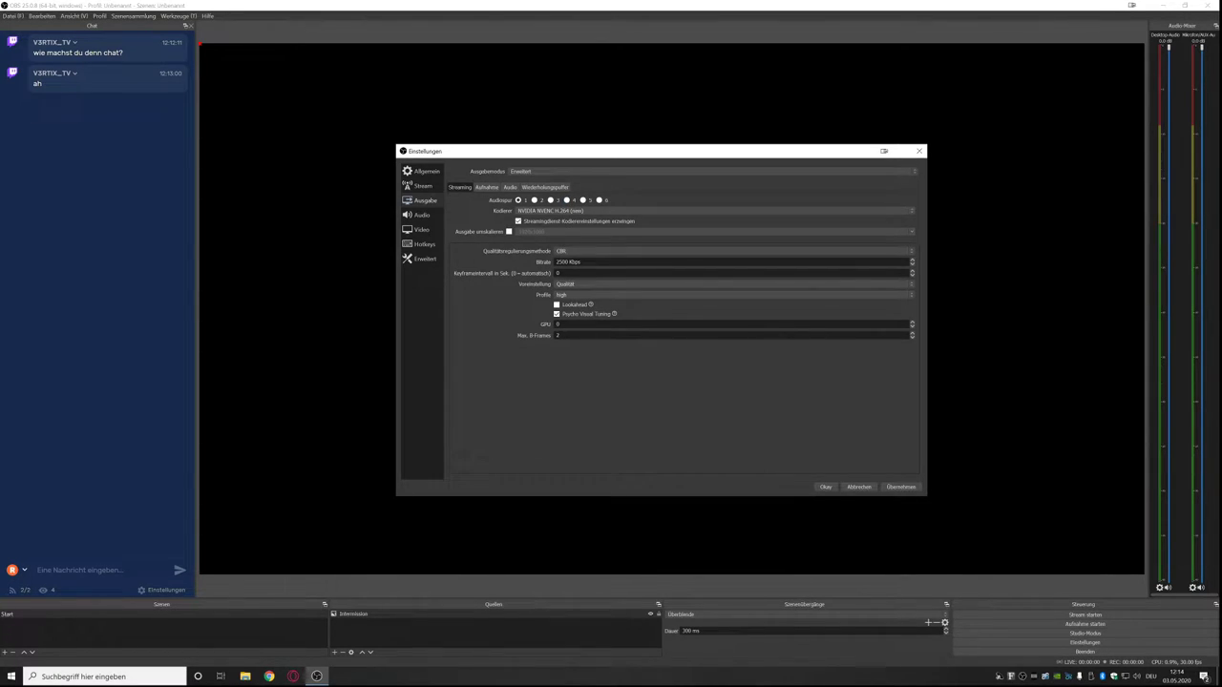
# Set the streaming bitrate to 6000 Kbps, the keyframe interval to 2 and the preset to Max. Qualität.
pyautogui.doubleClick(568, 261)
pyautogui.write('6000')
pyautogui.click(562, 284)
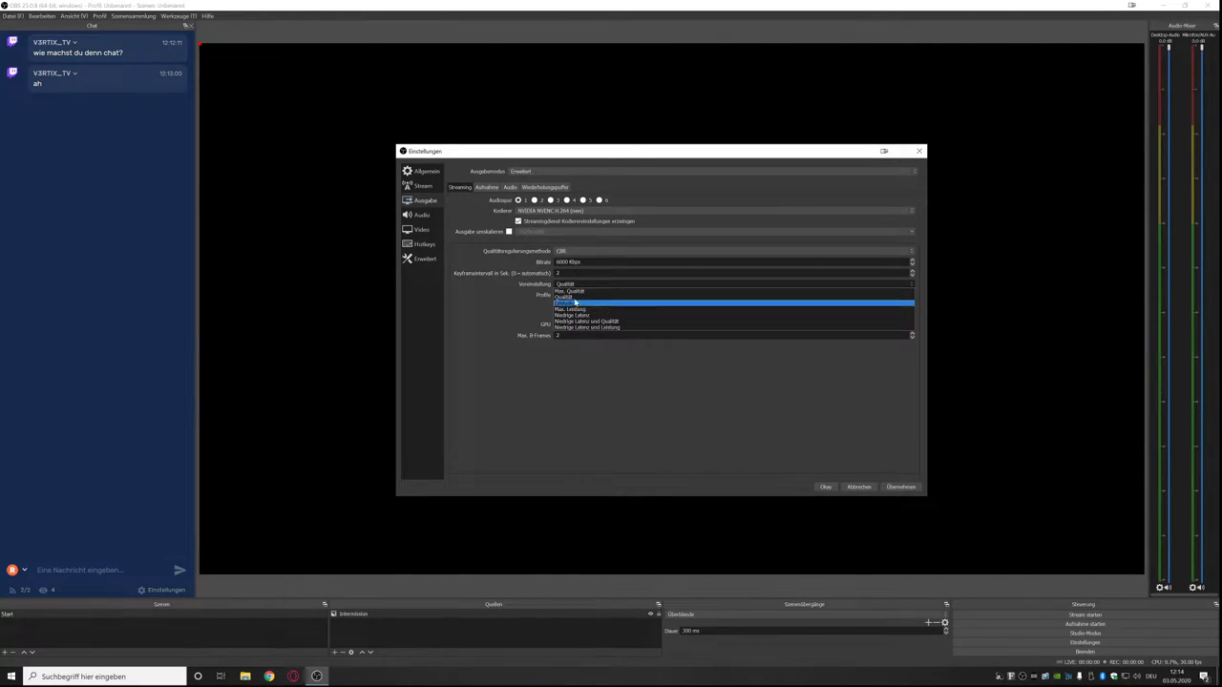
pyautogui.click(574, 292)
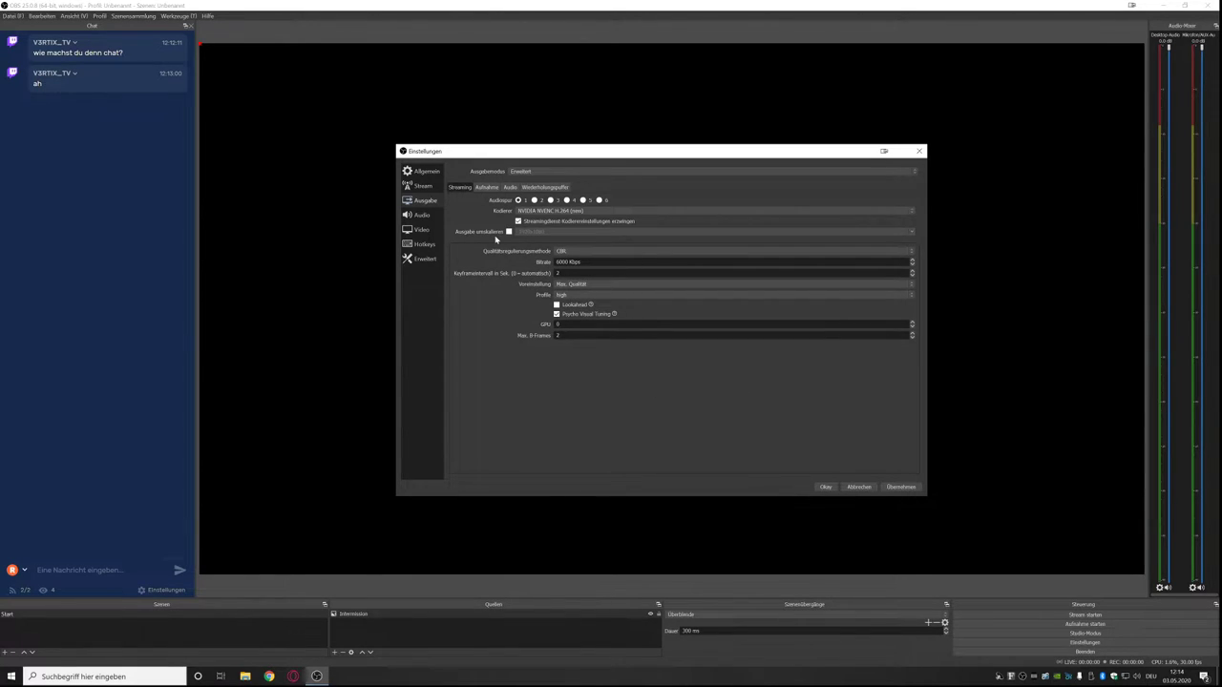
# Configure recordings for mp4 format with the NVIDIA NVENC H.264 (new) encoder at a bitrate of 15000 Kbps.
pyautogui.click(491, 188)
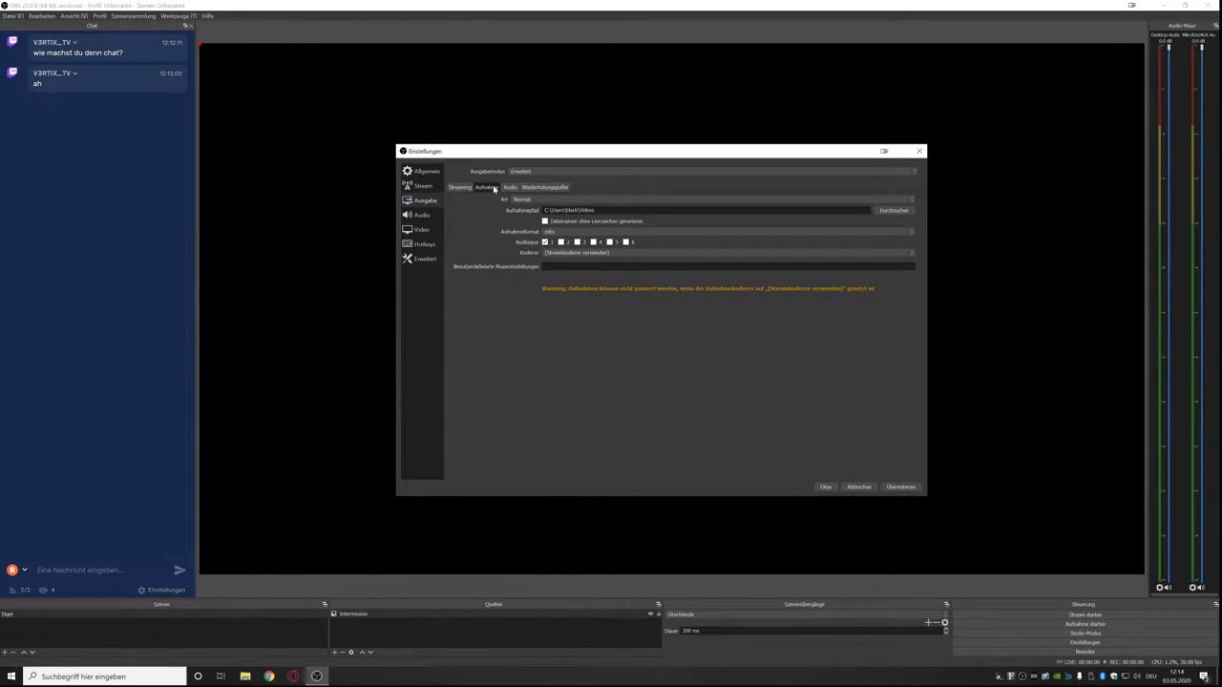
pyautogui.click(571, 232)
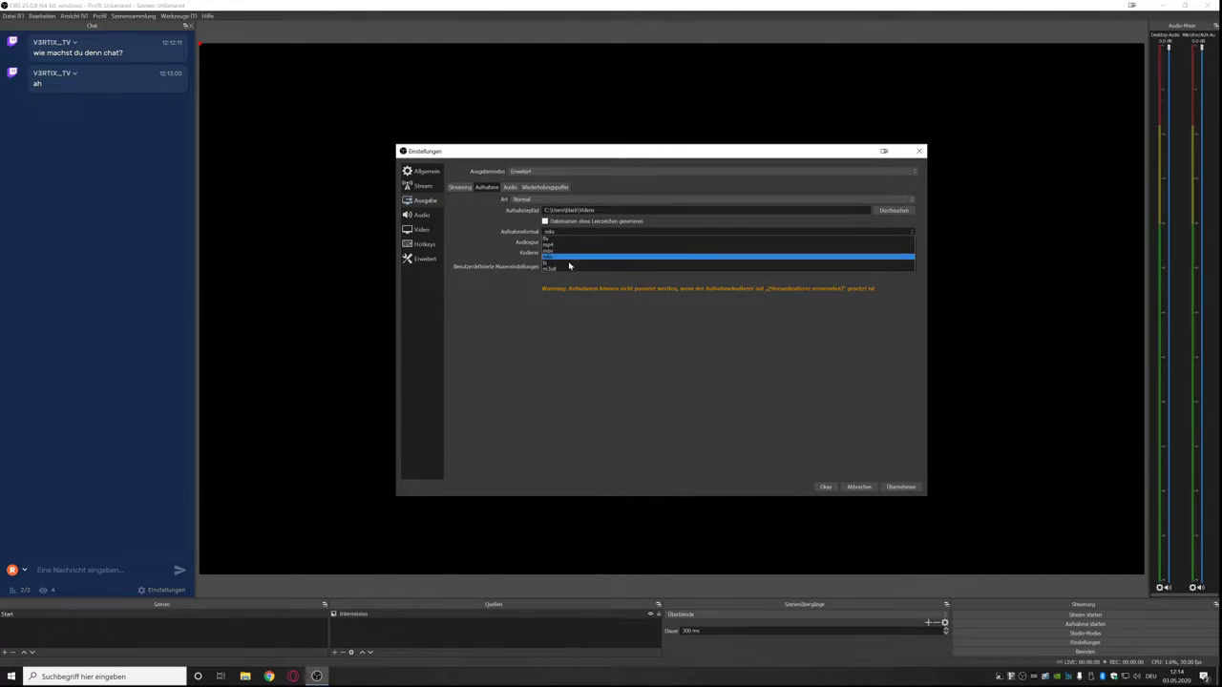
pyautogui.click(563, 246)
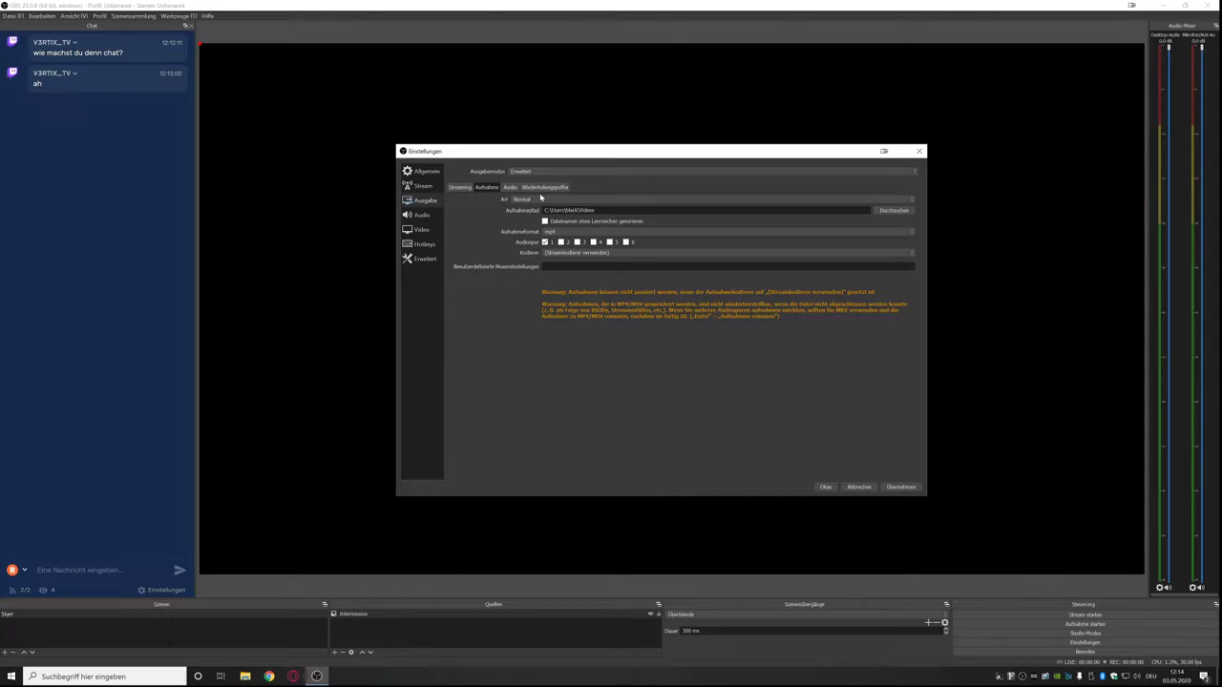
pyautogui.click(566, 253)
pyautogui.click(565, 267)
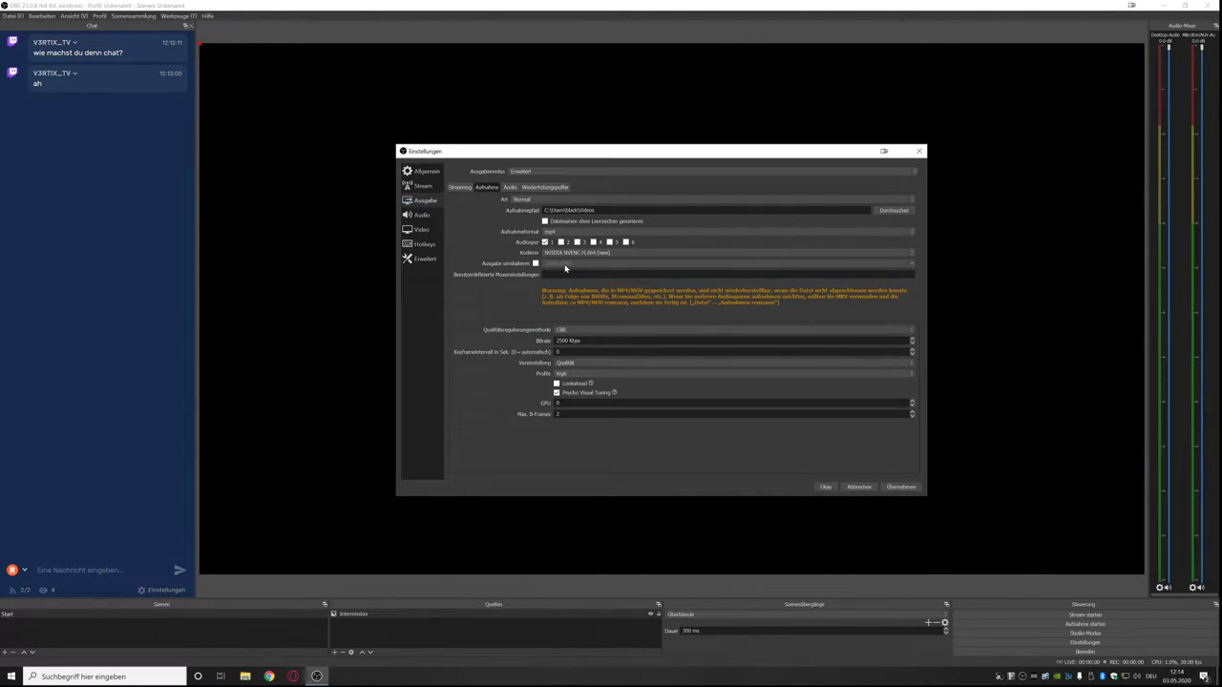
pyautogui.doubleClick(563, 341)
pyautogui.write('15000')
# Set the recording path to the Stream1 folder on the wdmycloudex4100 network drive.
pyautogui.click(893, 210)
pyautogui.click(441, 231)
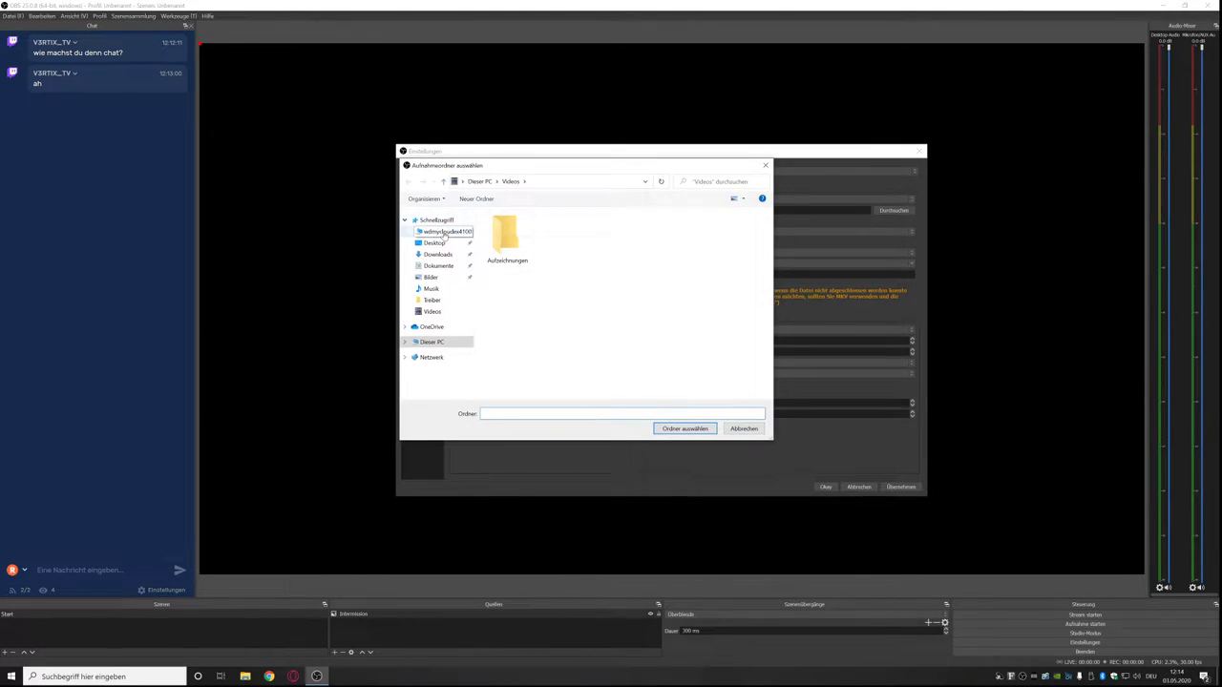
pyautogui.click(535, 248)
pyautogui.doubleClick(535, 248)
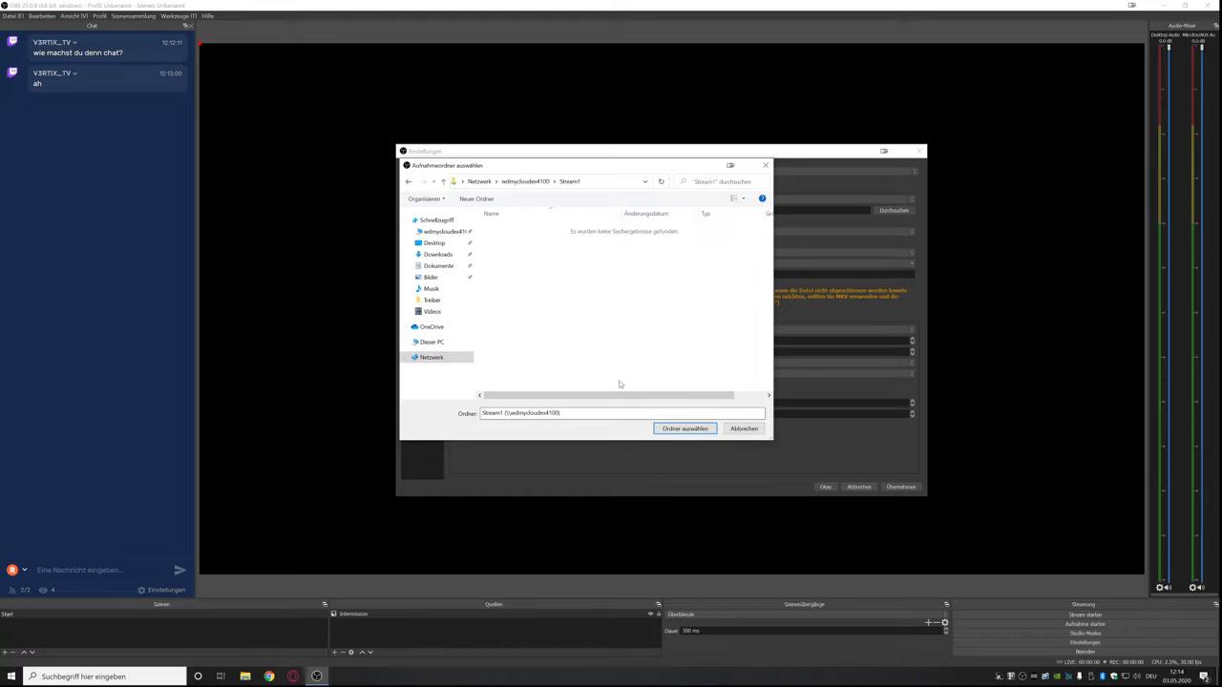
pyautogui.click(694, 430)
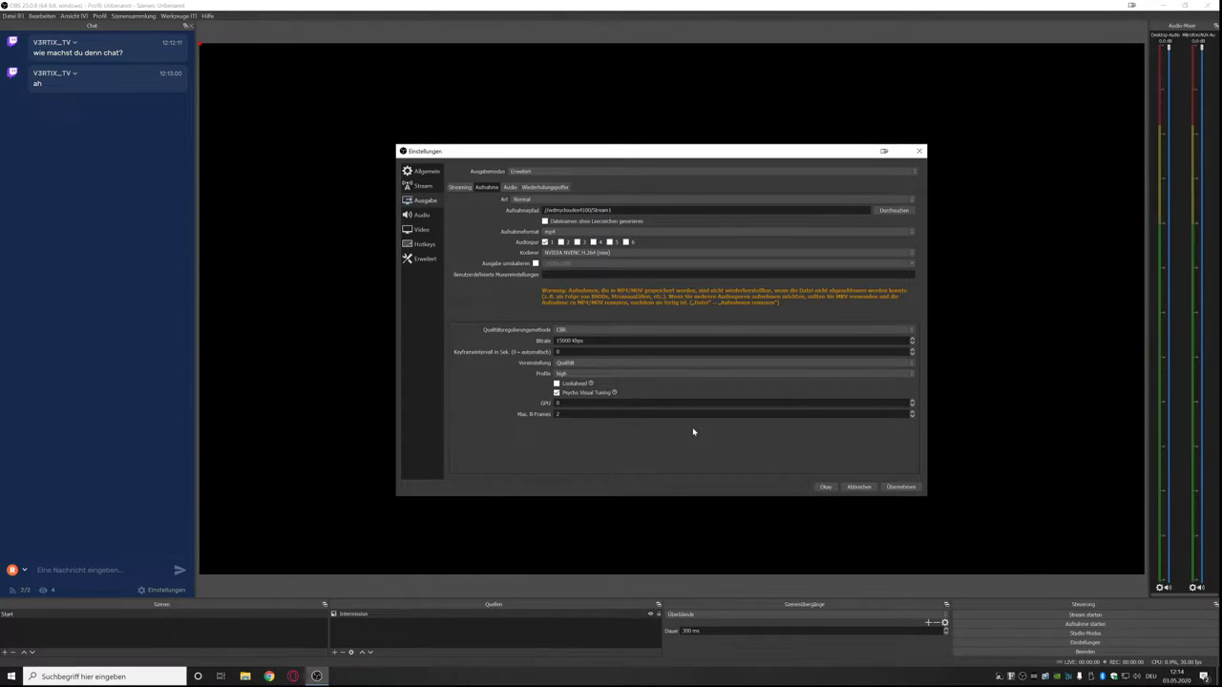
# Adjust the recording encoder's preset and keyframe interval, and apply the output settings.
pyautogui.click(580, 363)
pyautogui.click(574, 380)
pyautogui.click(559, 352)
pyautogui.click(901, 488)
# Review the output audio tracks and set the general audio sample rate to 48 kHz.
pyautogui.click(512, 188)
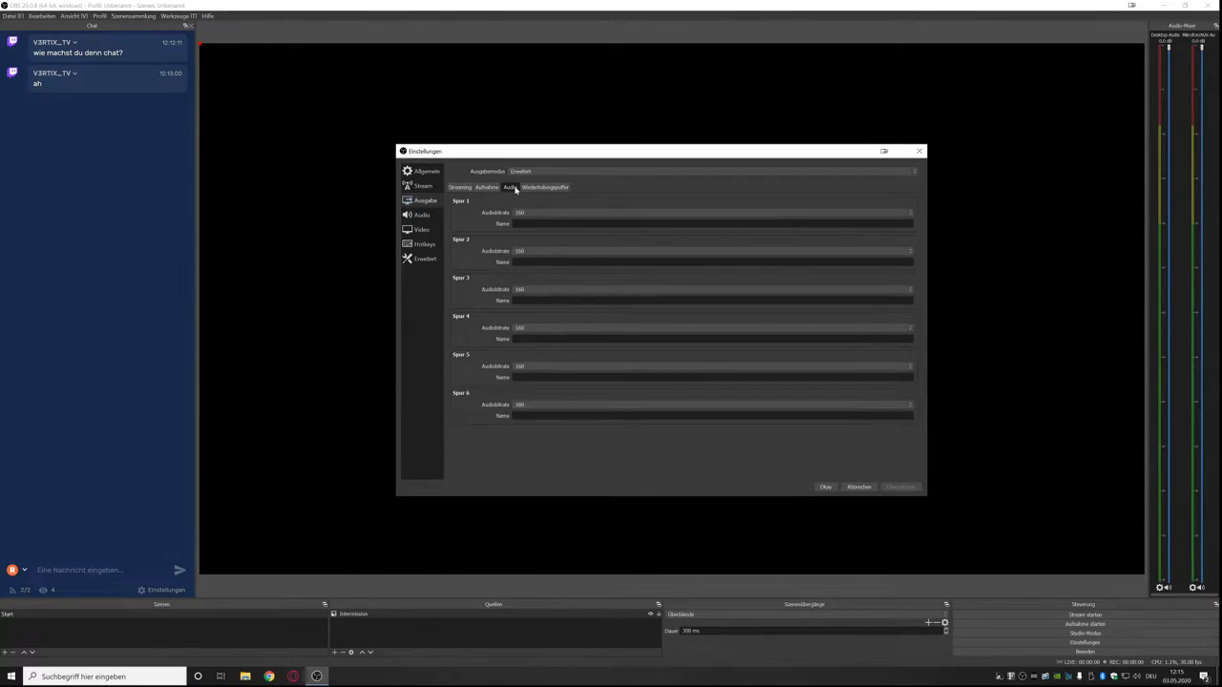
pyautogui.click(420, 215)
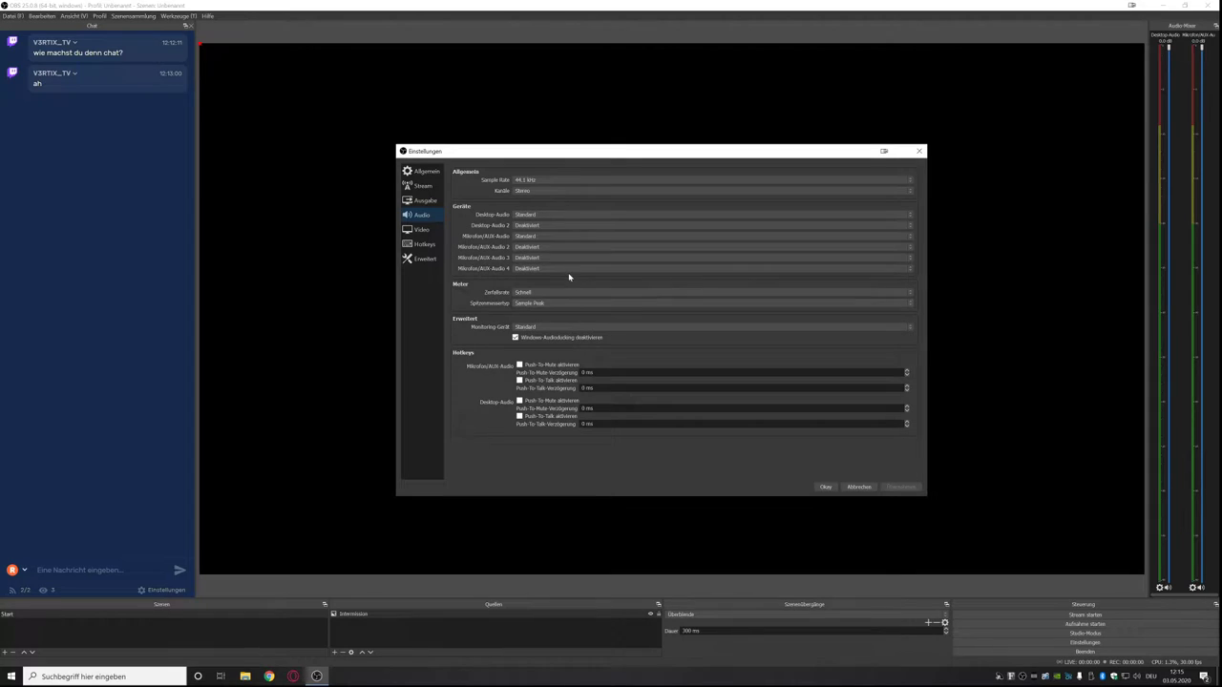
pyautogui.click(561, 179)
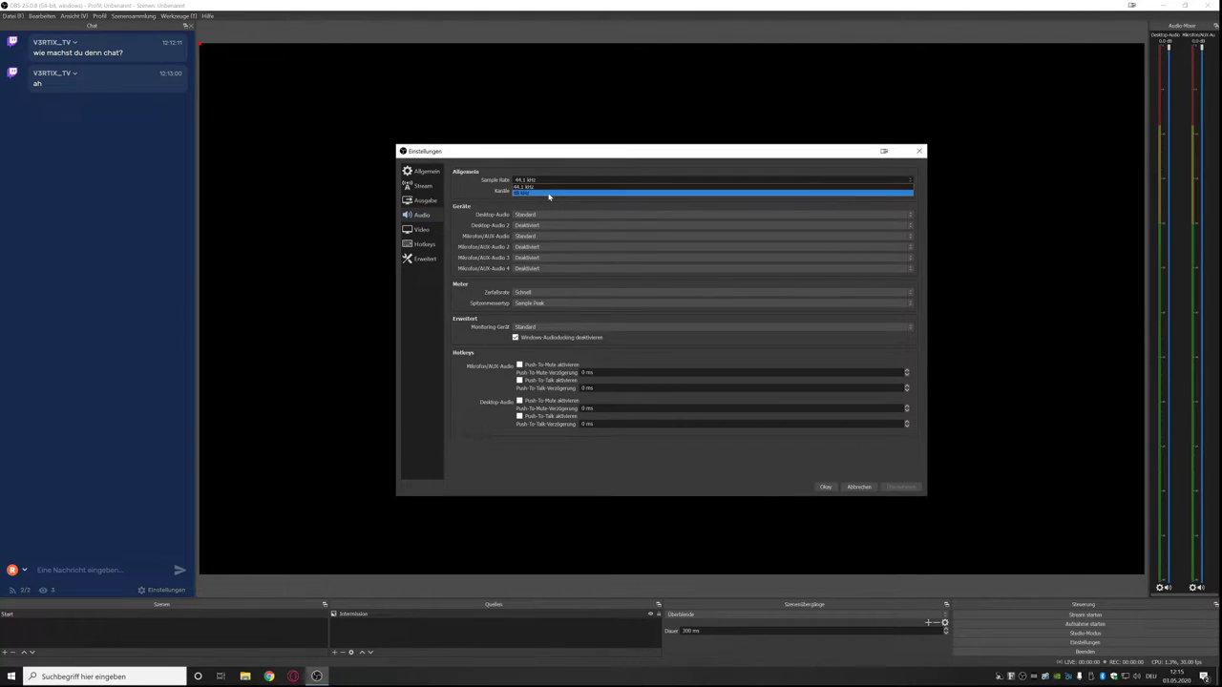
pyautogui.click(549, 194)
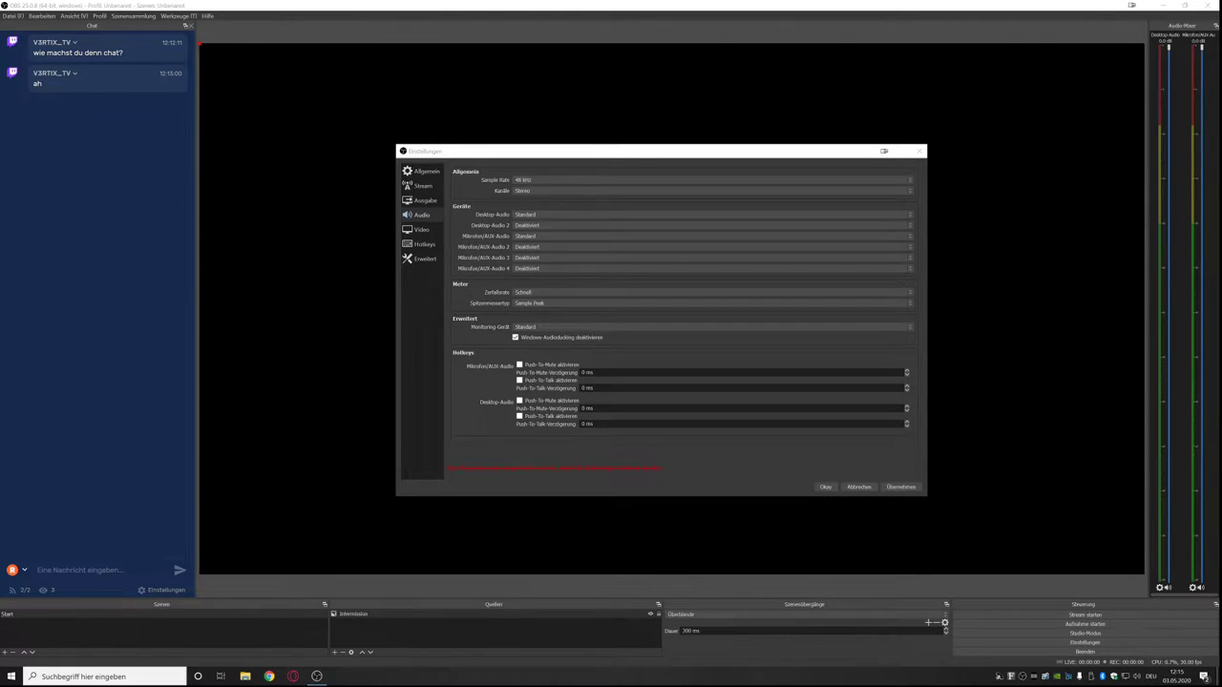
# Switch to Chrome, open the Music Store product page for the Yamaha MG12XU mixer and enlarge its photo.
pyautogui.click(269, 676)
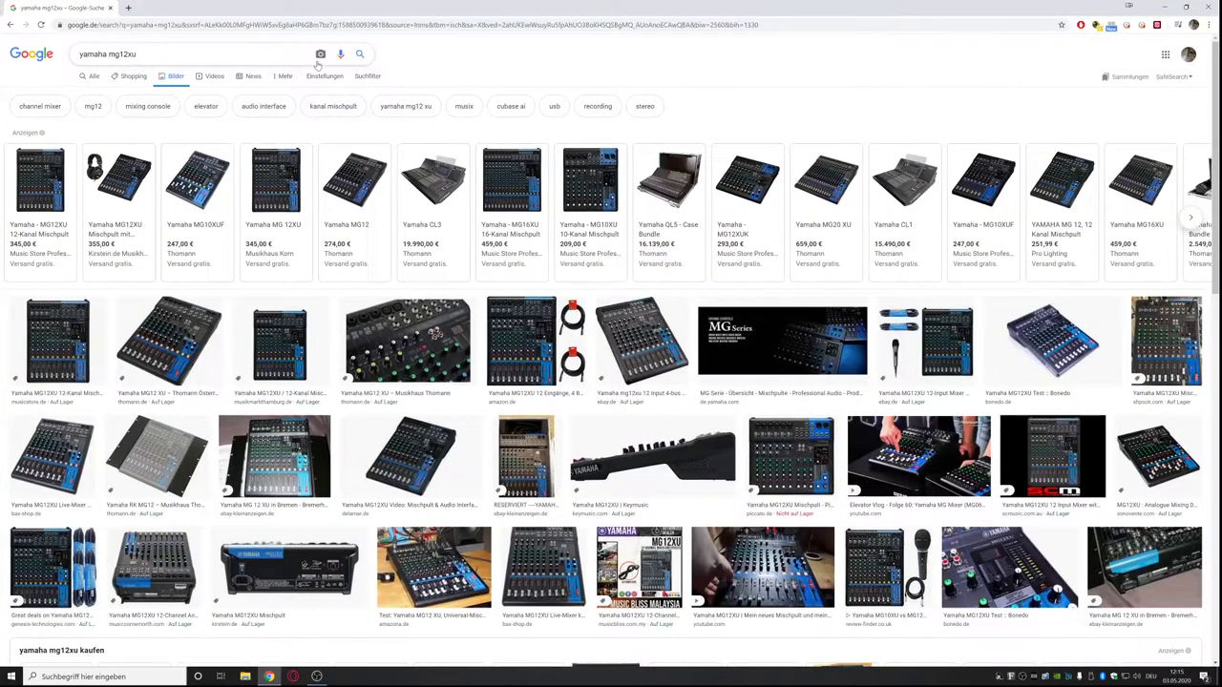
pyautogui.click(73, 197)
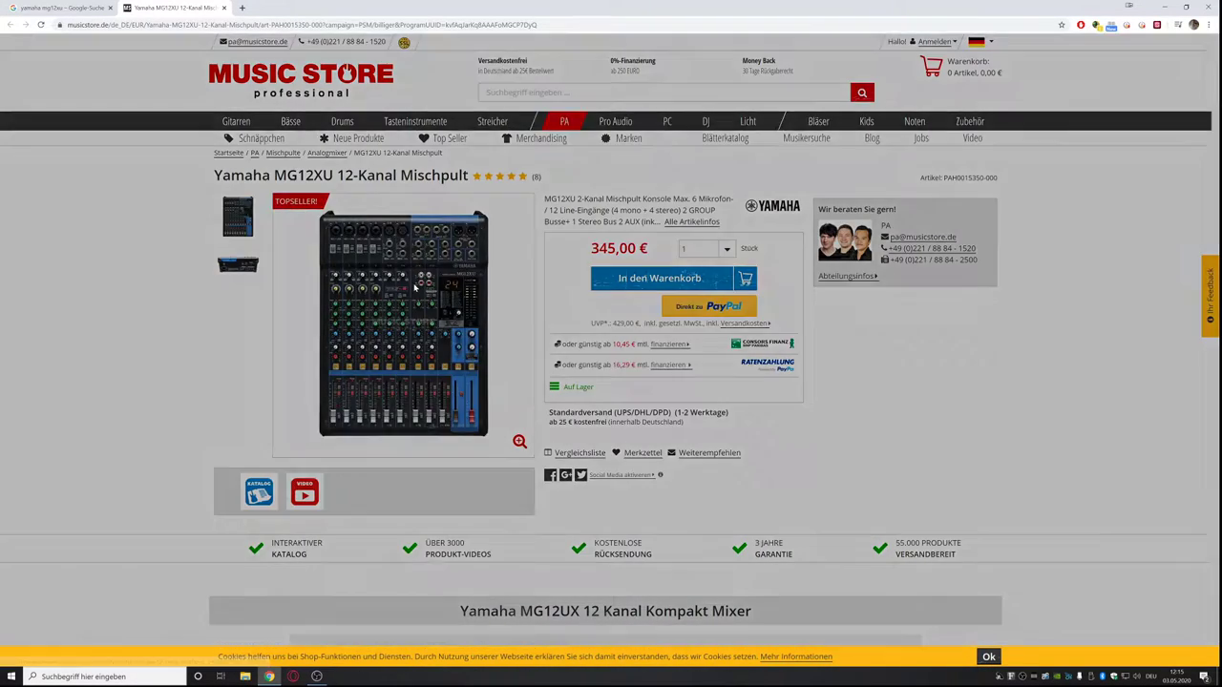
pyautogui.click(414, 286)
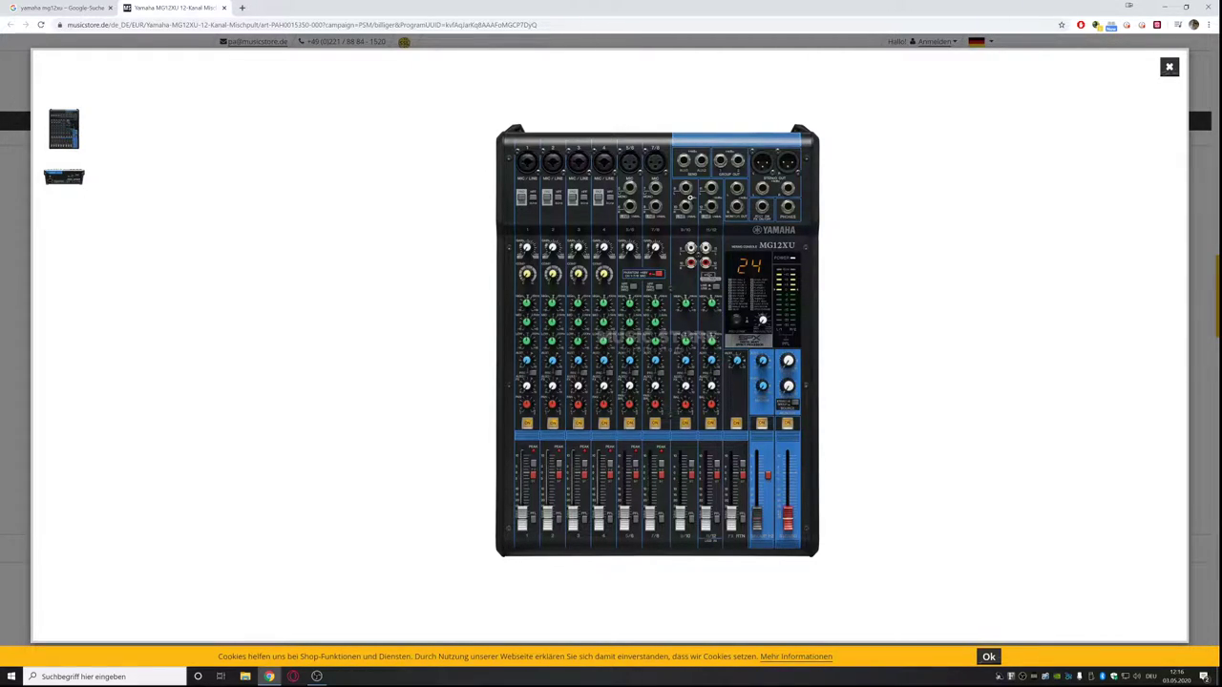
# View the mixer's rear-side photo, then close the enlarged photo, the product page and Chrome to return to OBS Studio.
pyautogui.click(67, 180)
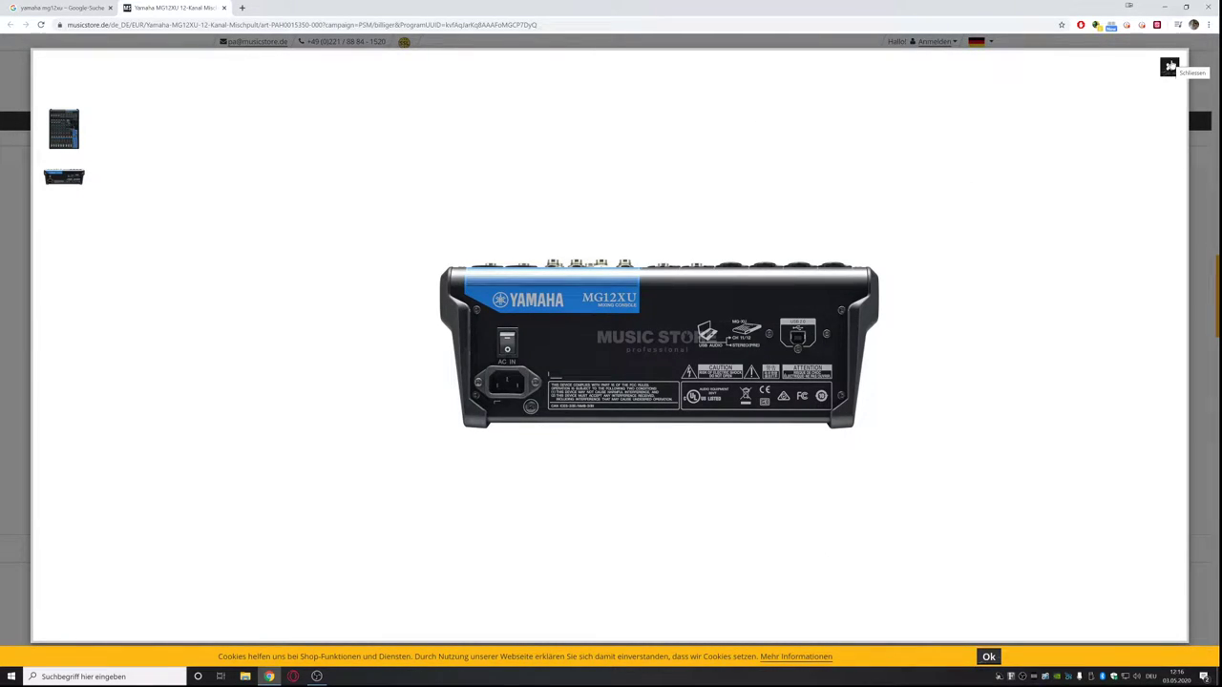
pyautogui.click(1170, 67)
pyautogui.click(225, 9)
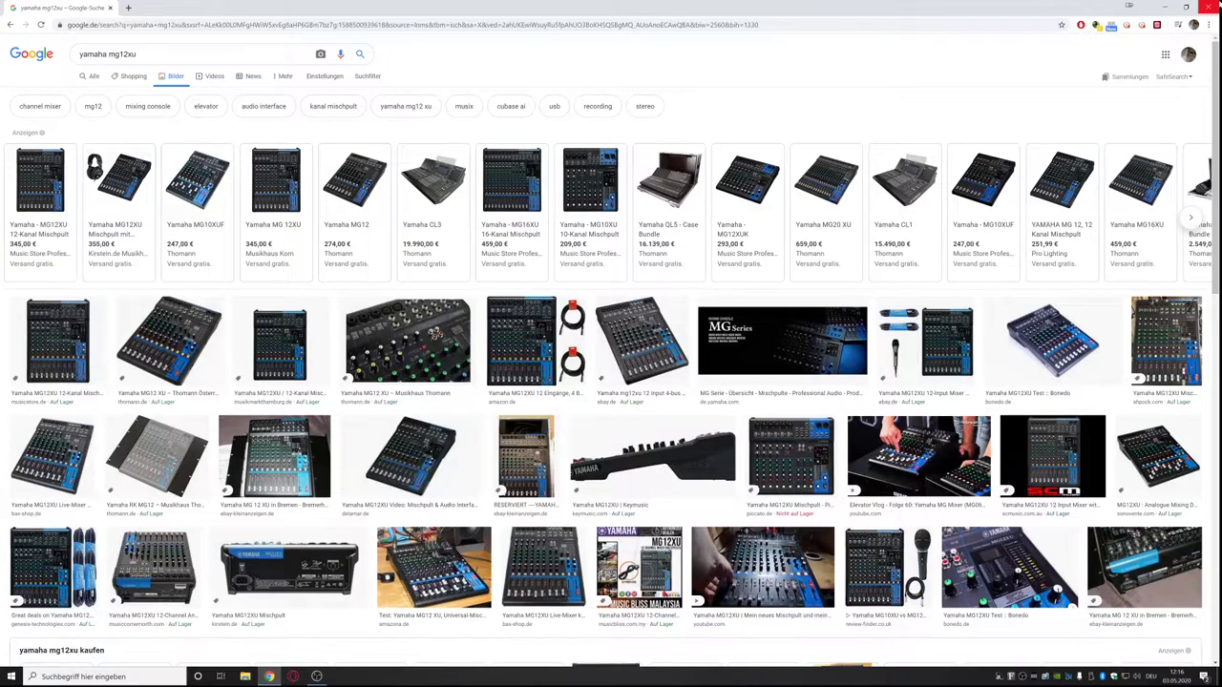
pyautogui.click(1205, 6)
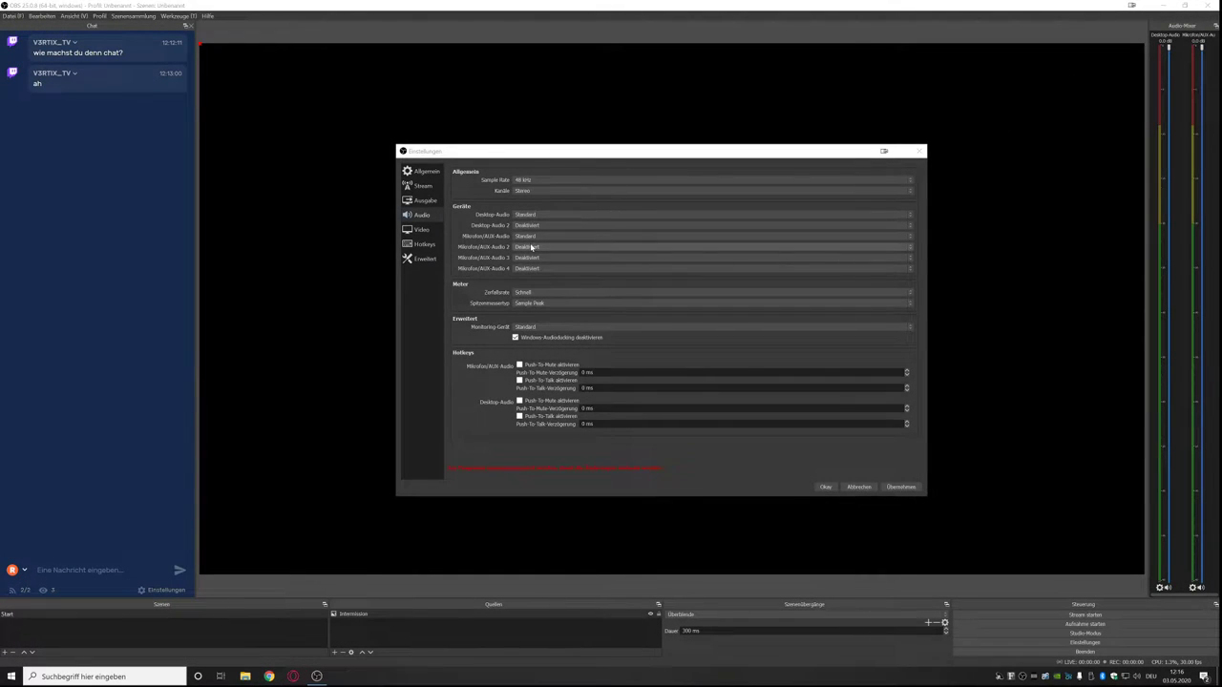
# Set the first microphone/AUX audio device to Line (MG-XU), confirm the settings and restart OBS Studio.
pyautogui.click(530, 247)
pyautogui.click(532, 250)
pyautogui.click(533, 246)
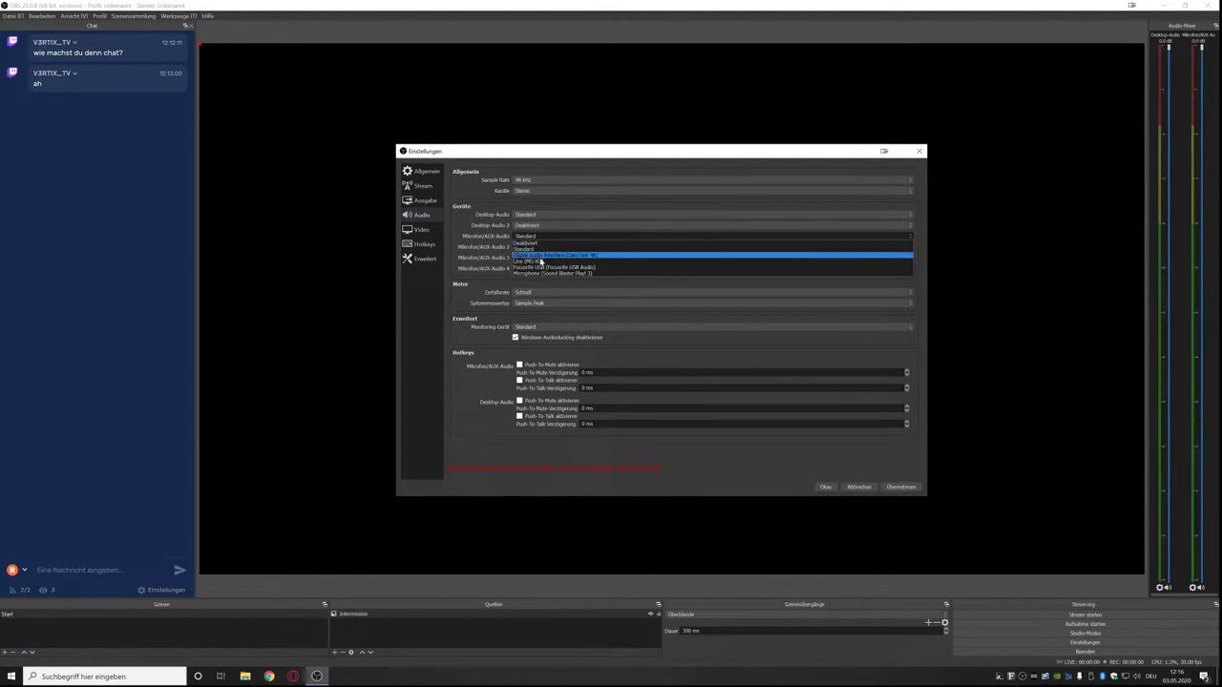
pyautogui.click(540, 261)
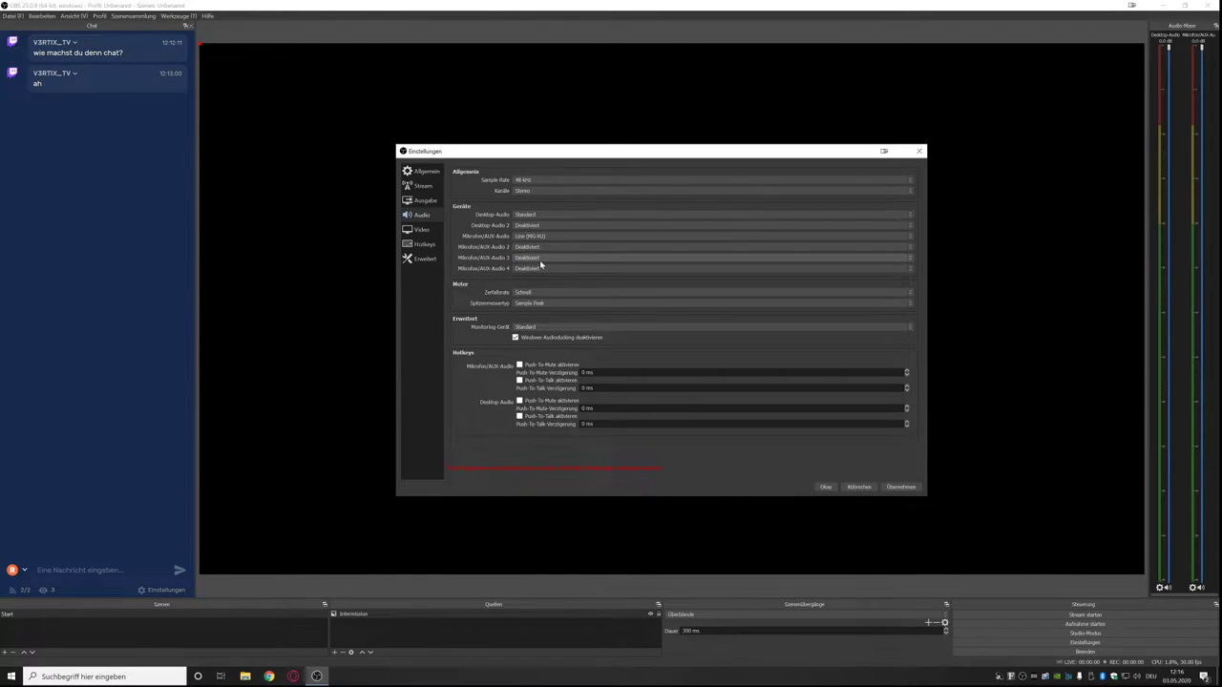
pyautogui.click(825, 487)
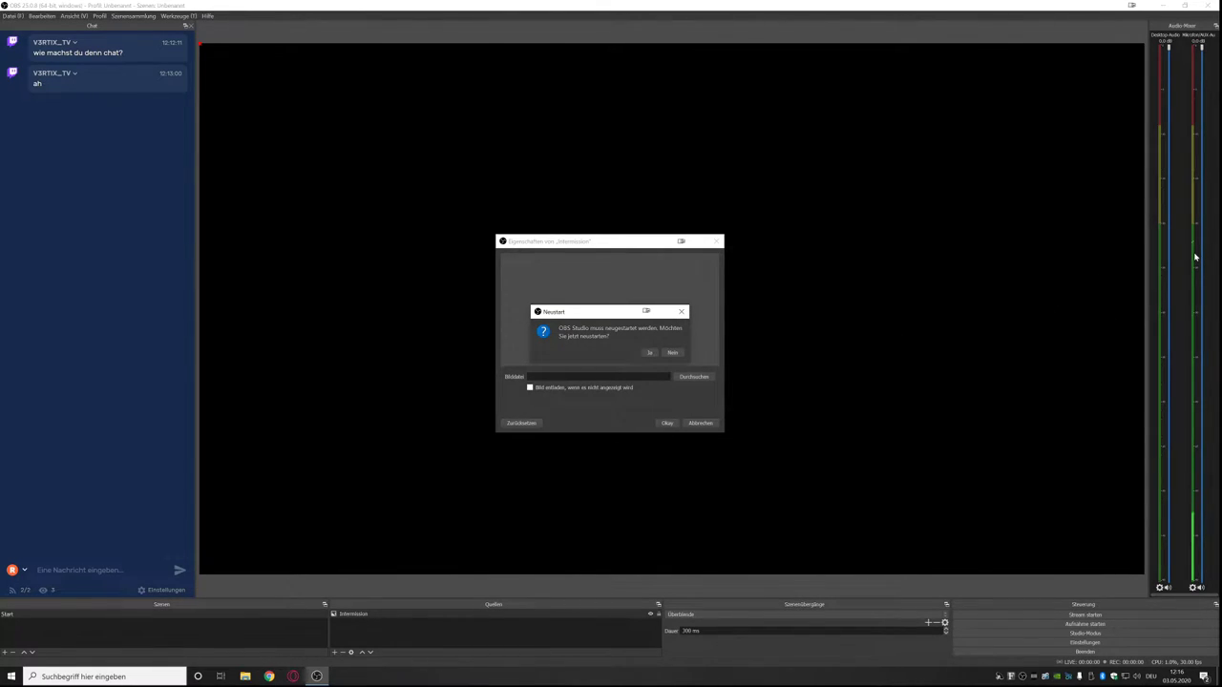
pyautogui.click(650, 353)
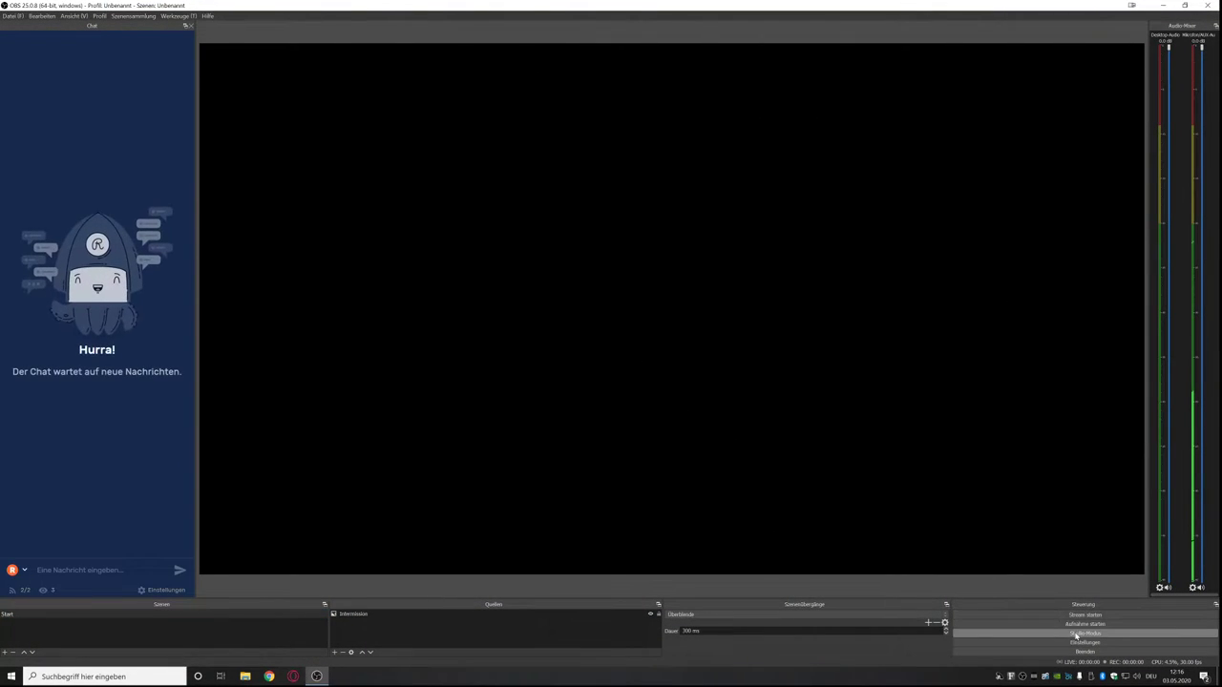
# Set the scaled output resolution to 1920x1080 and the common FPS value to 60 in the video settings, and apply them.
pyautogui.click(1083, 642)
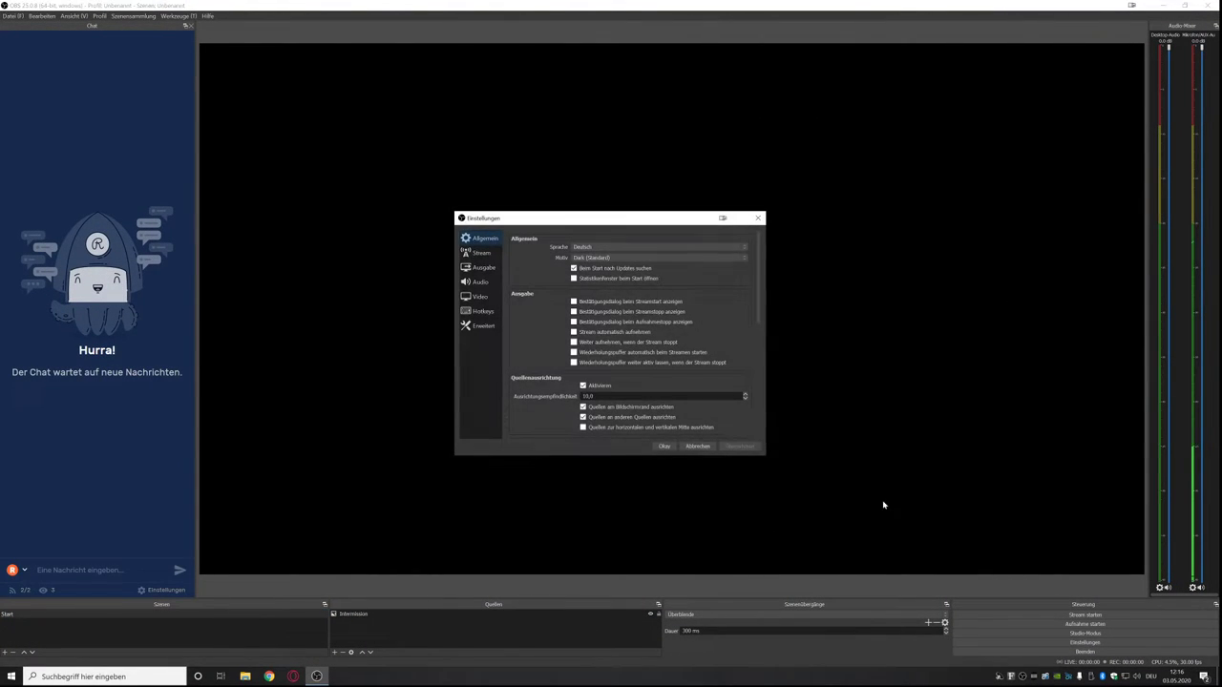
pyautogui.click(481, 297)
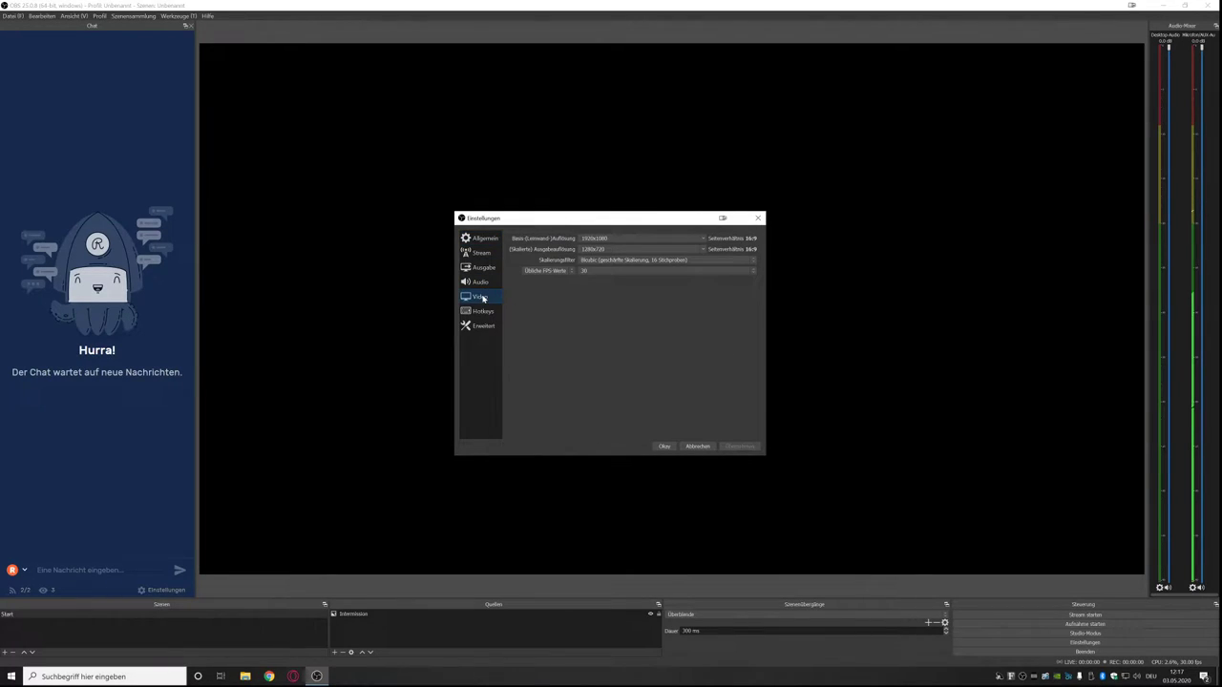
pyautogui.click(704, 249)
pyautogui.click(616, 258)
pyautogui.click(606, 272)
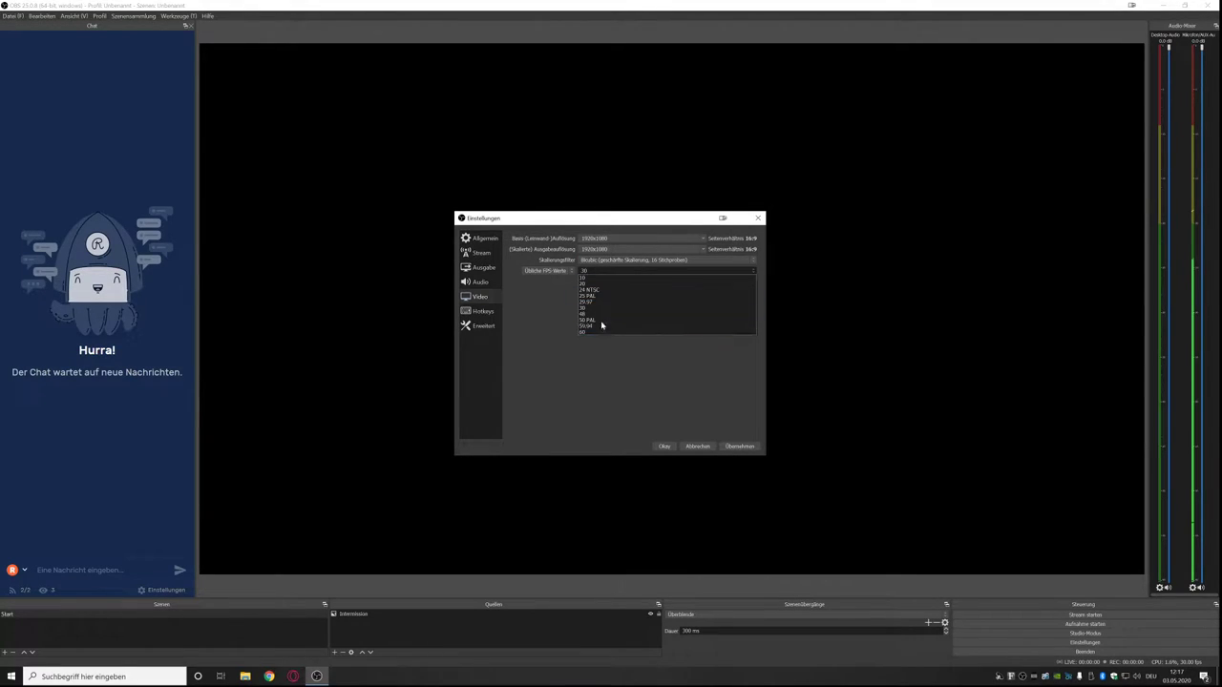
pyautogui.click(601, 332)
pyautogui.click(741, 447)
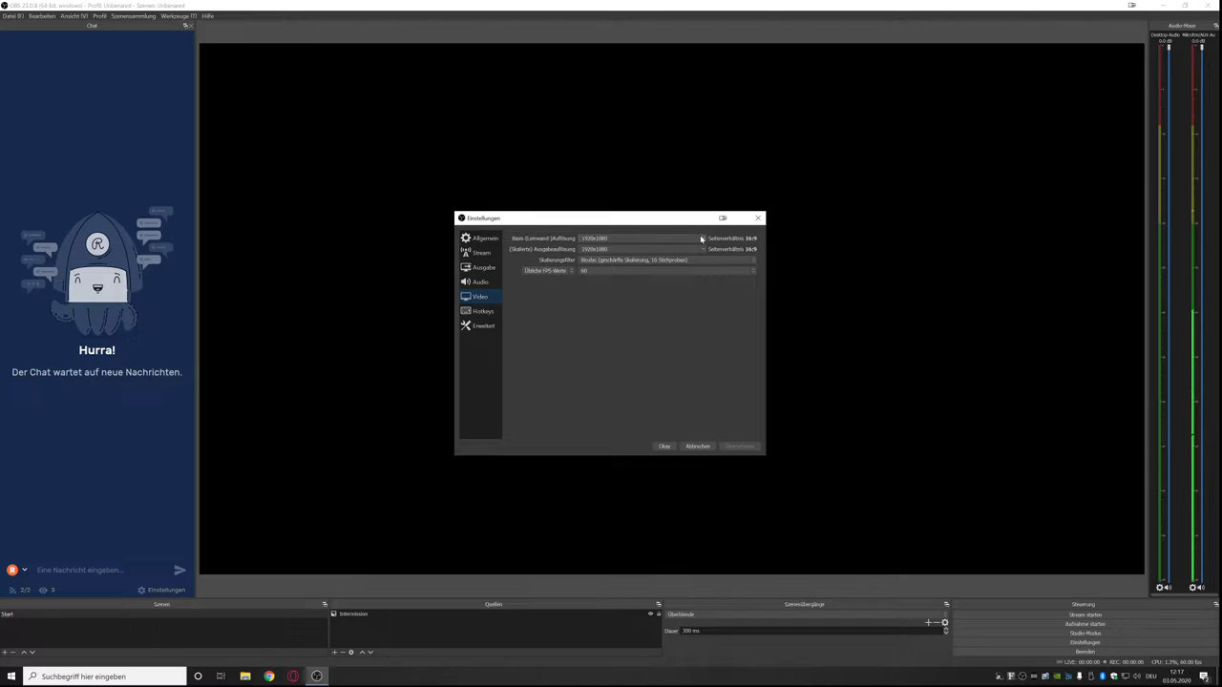
# Set the base canvas resolution to 3840x2160 and confirm the video settings.
pyautogui.click(656, 238)
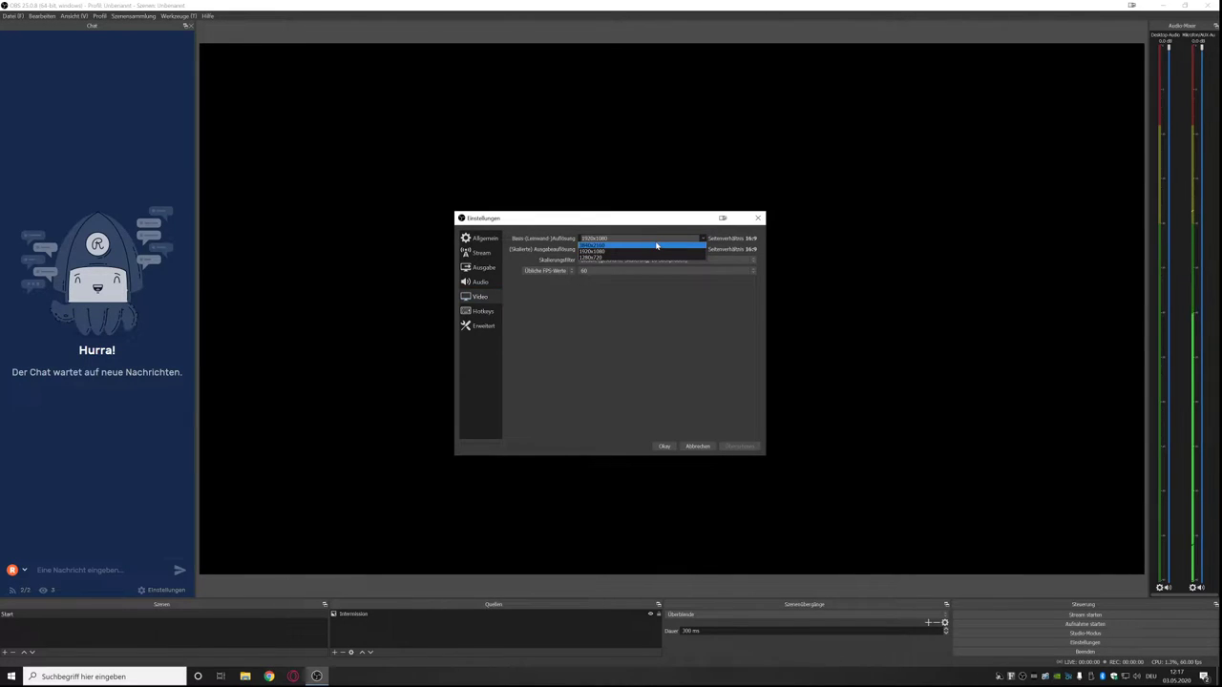
pyautogui.click(656, 246)
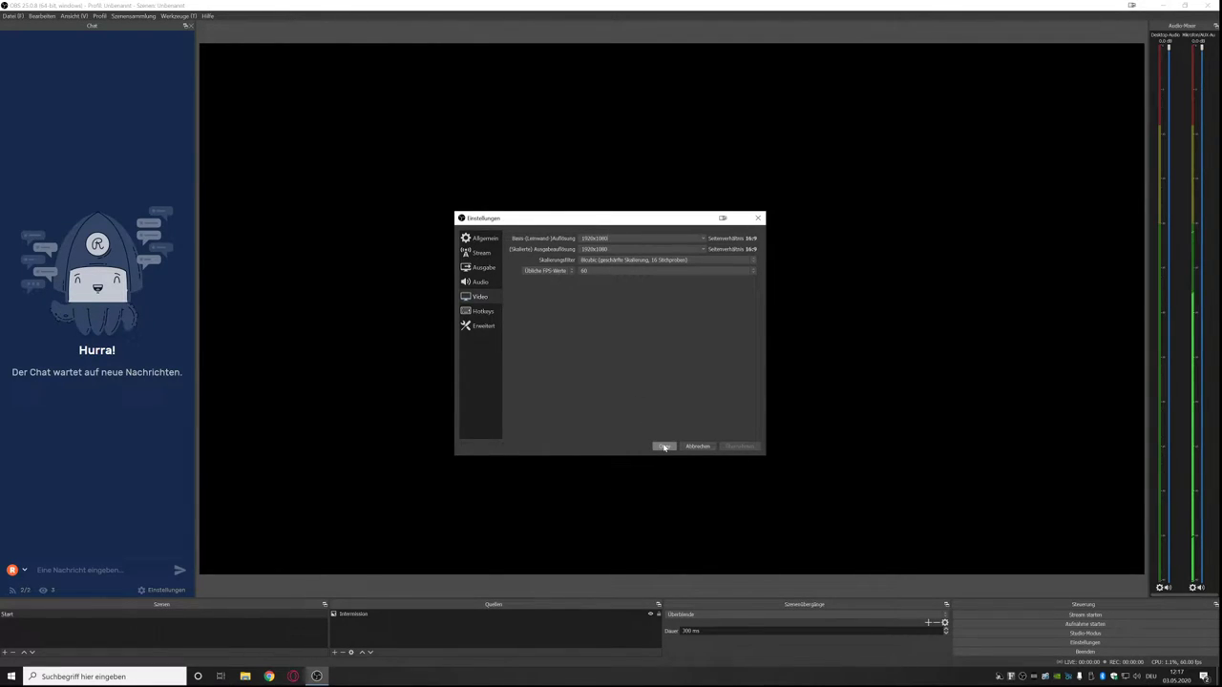
pyautogui.click(703, 238)
pyautogui.click(619, 245)
pyautogui.click(664, 447)
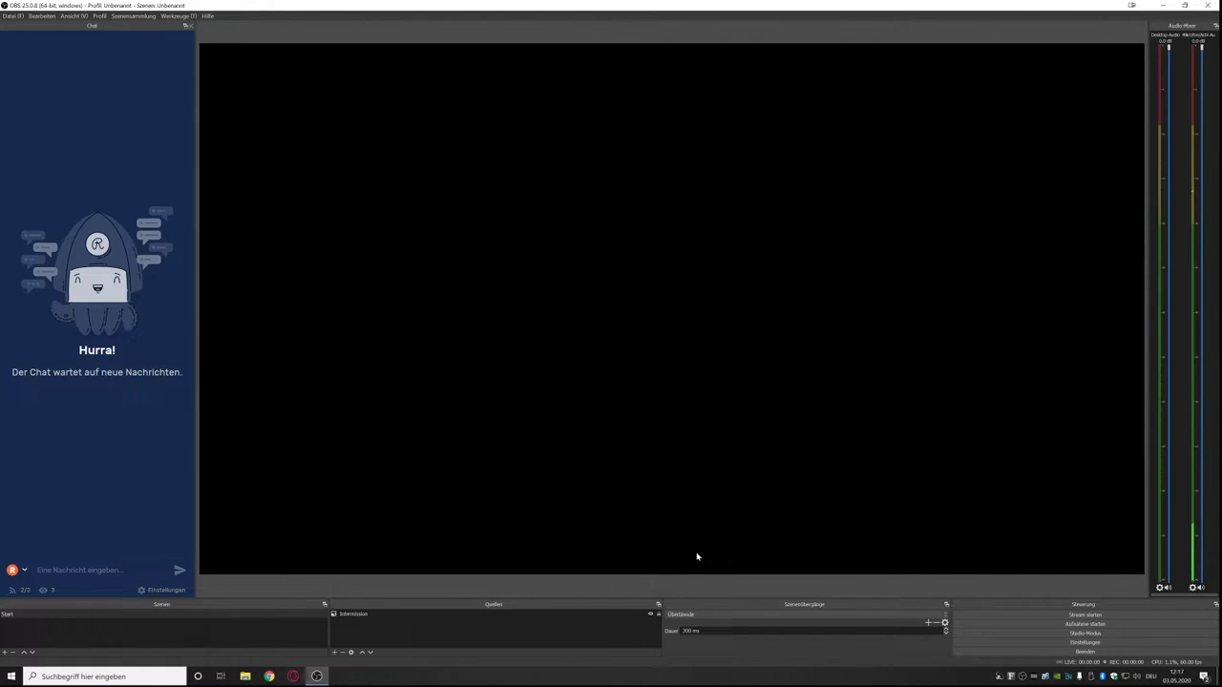
# Load the INTERMISSION image from Documents/Stream/Overlay into the Intermission source and scale it to fill the canvas.
pyautogui.click(384, 616)
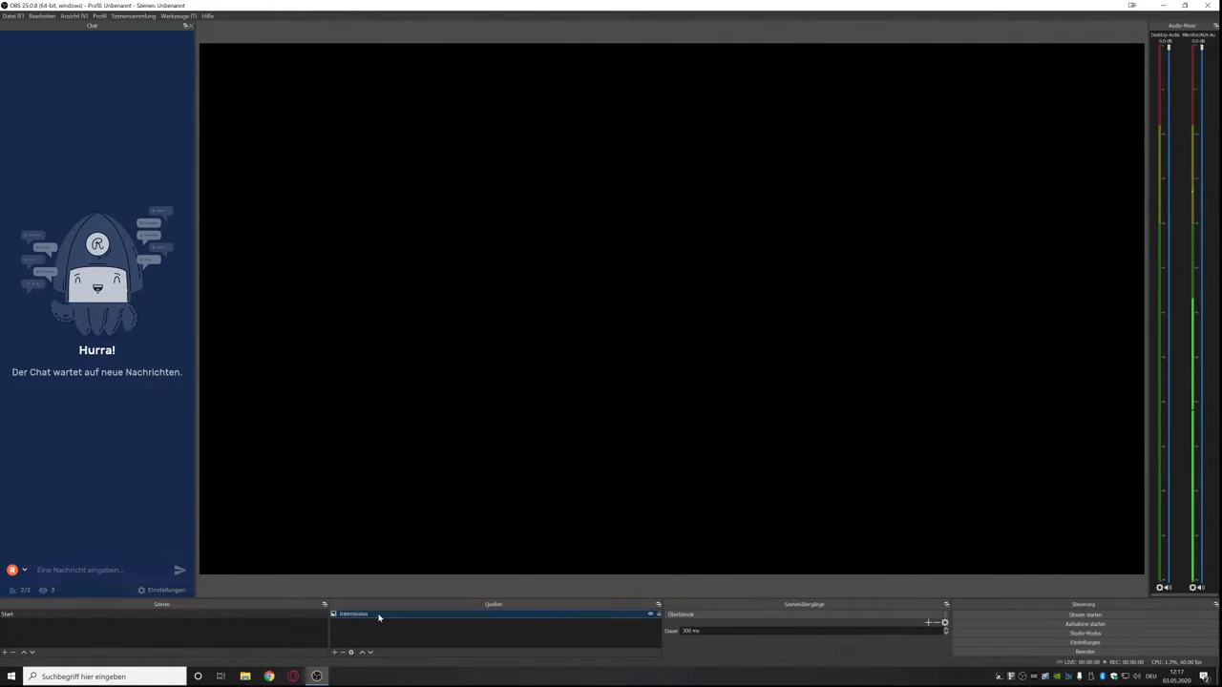
pyautogui.rightClick(388, 615)
pyautogui.click(389, 609)
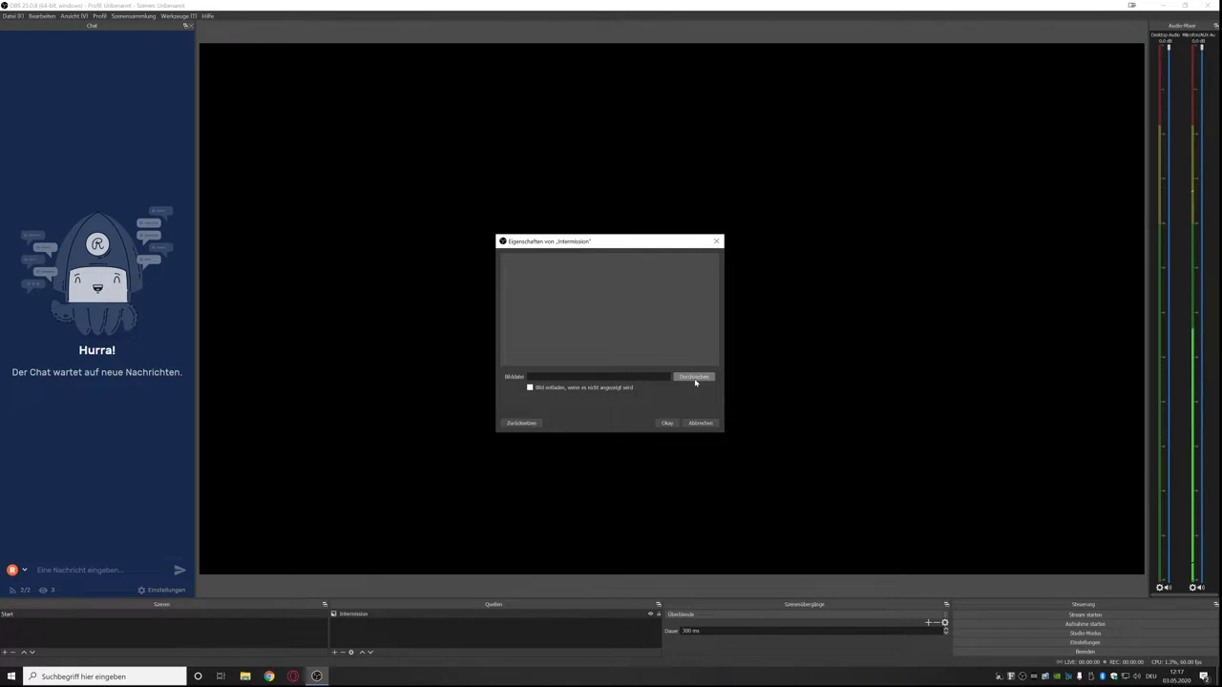
pyautogui.click(689, 380)
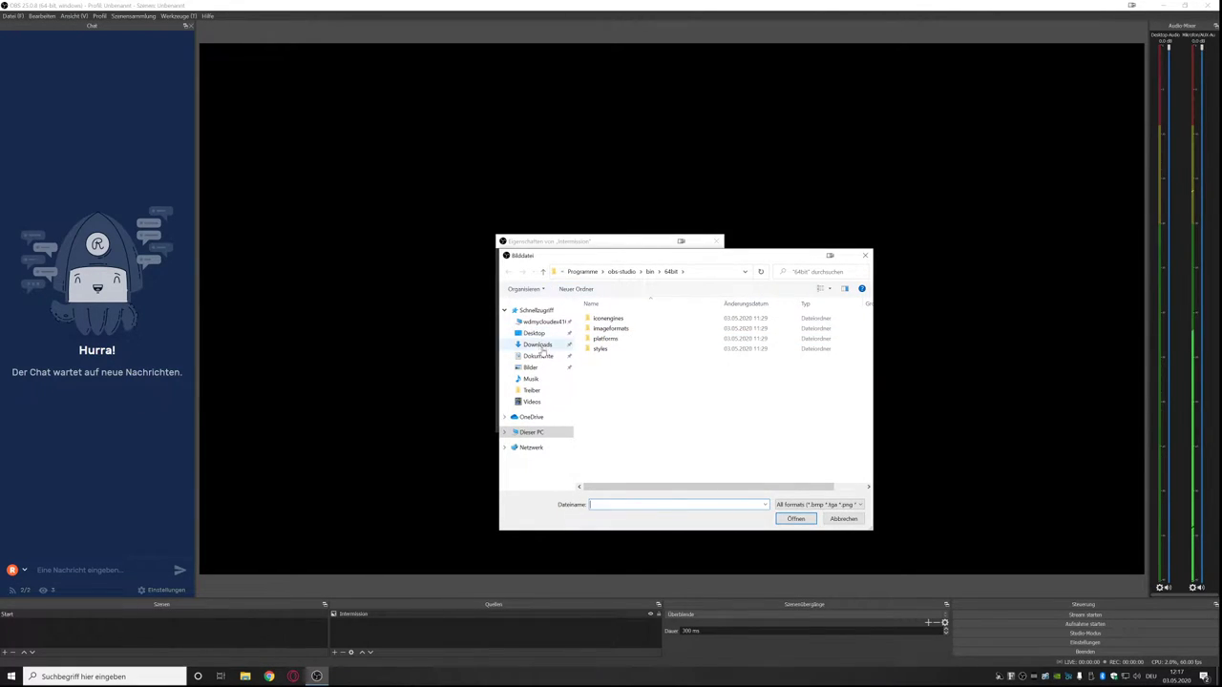
pyautogui.click(541, 356)
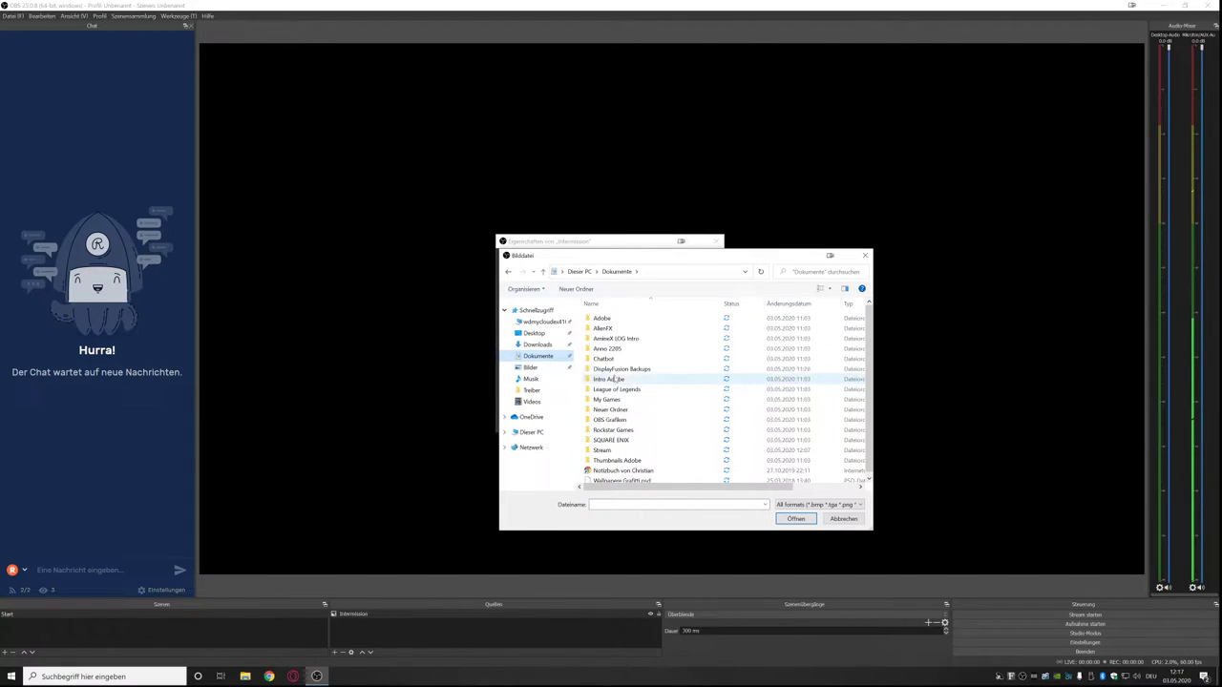
pyautogui.doubleClick(603, 449)
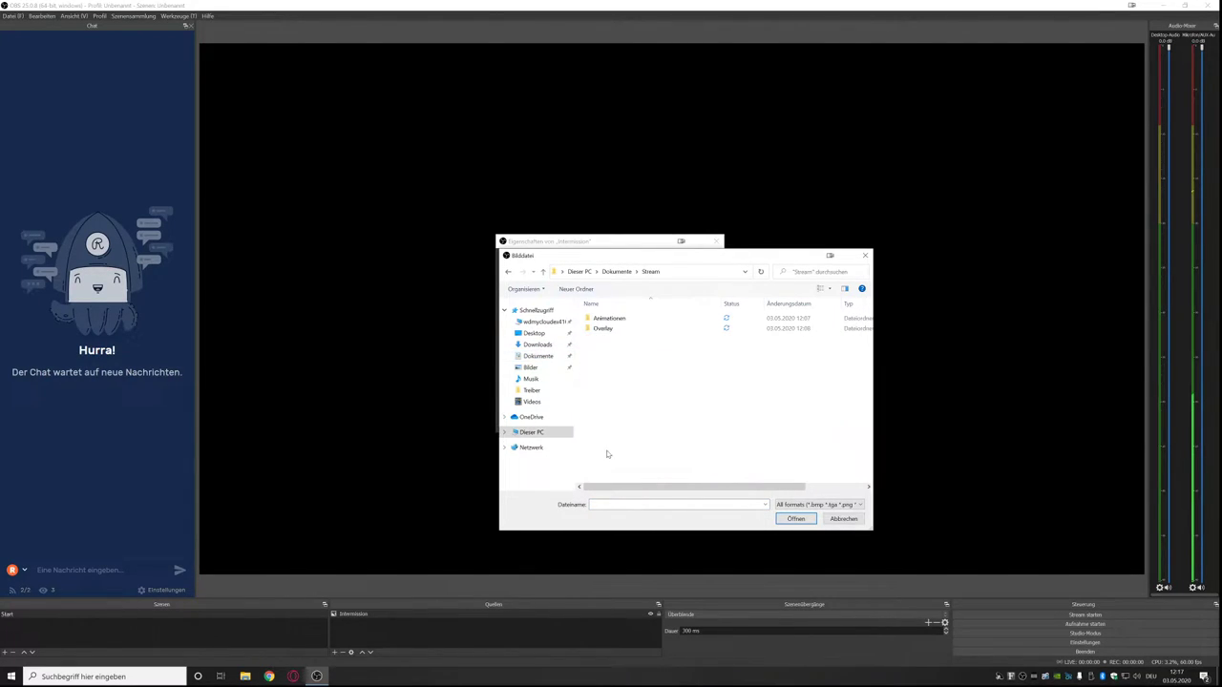
pyautogui.doubleClick(609, 329)
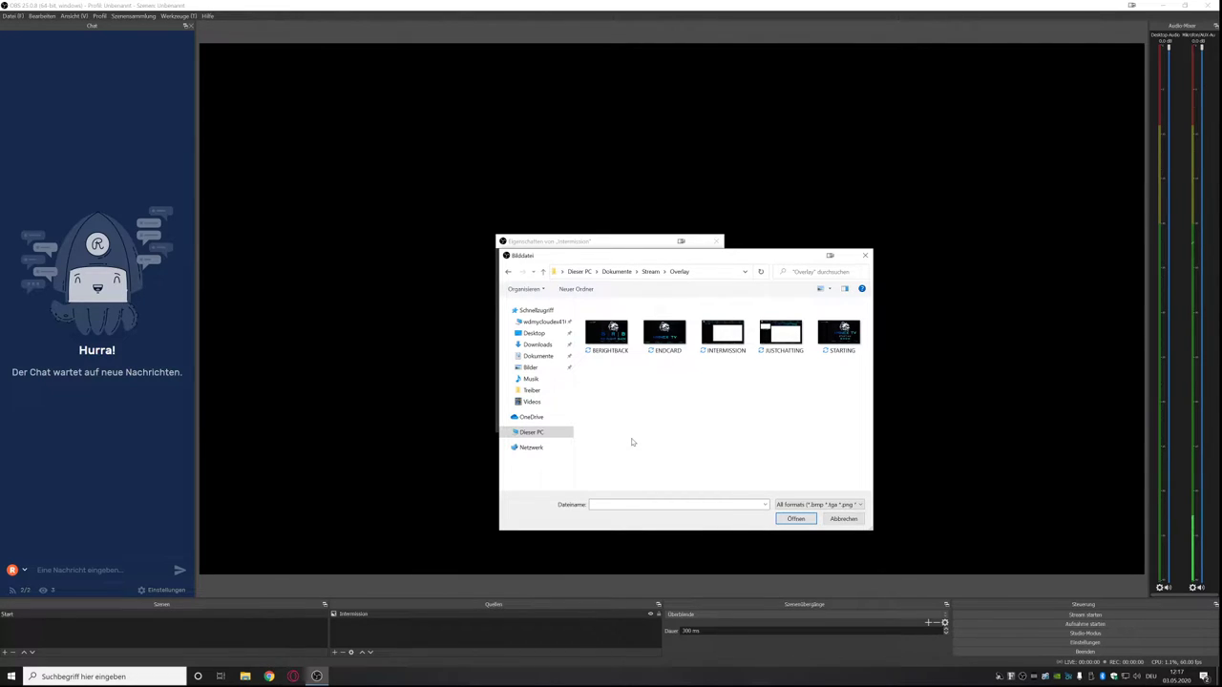
pyautogui.doubleClick(722, 334)
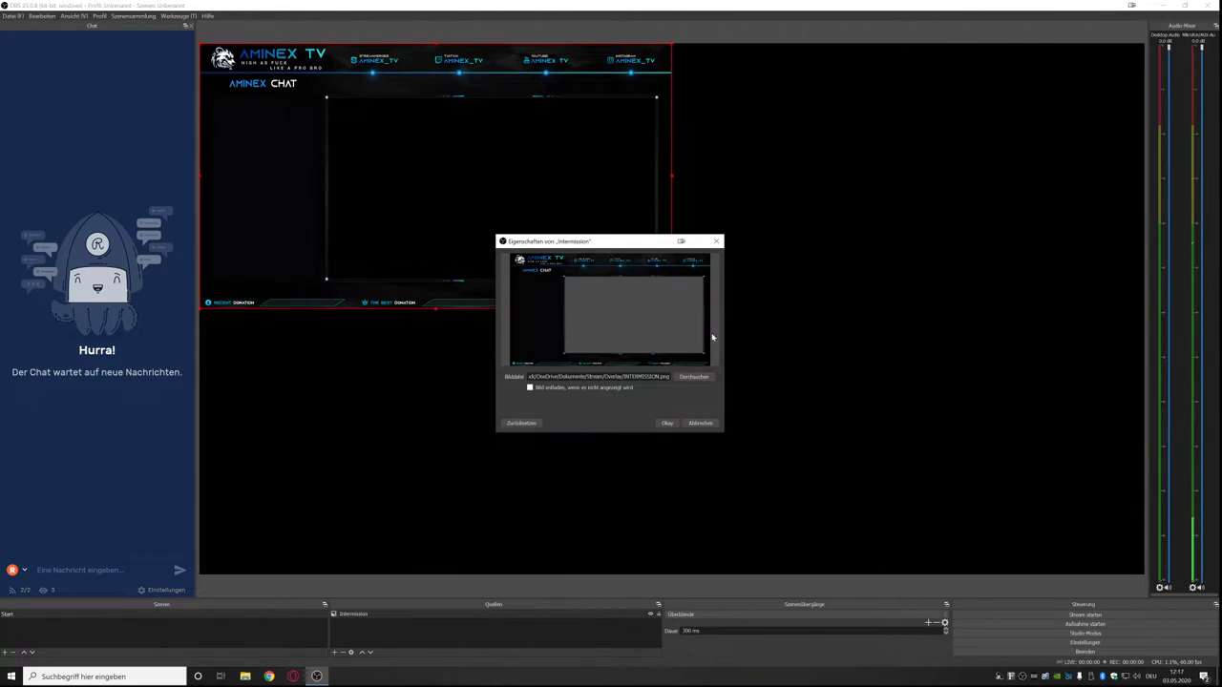
pyautogui.click(669, 423)
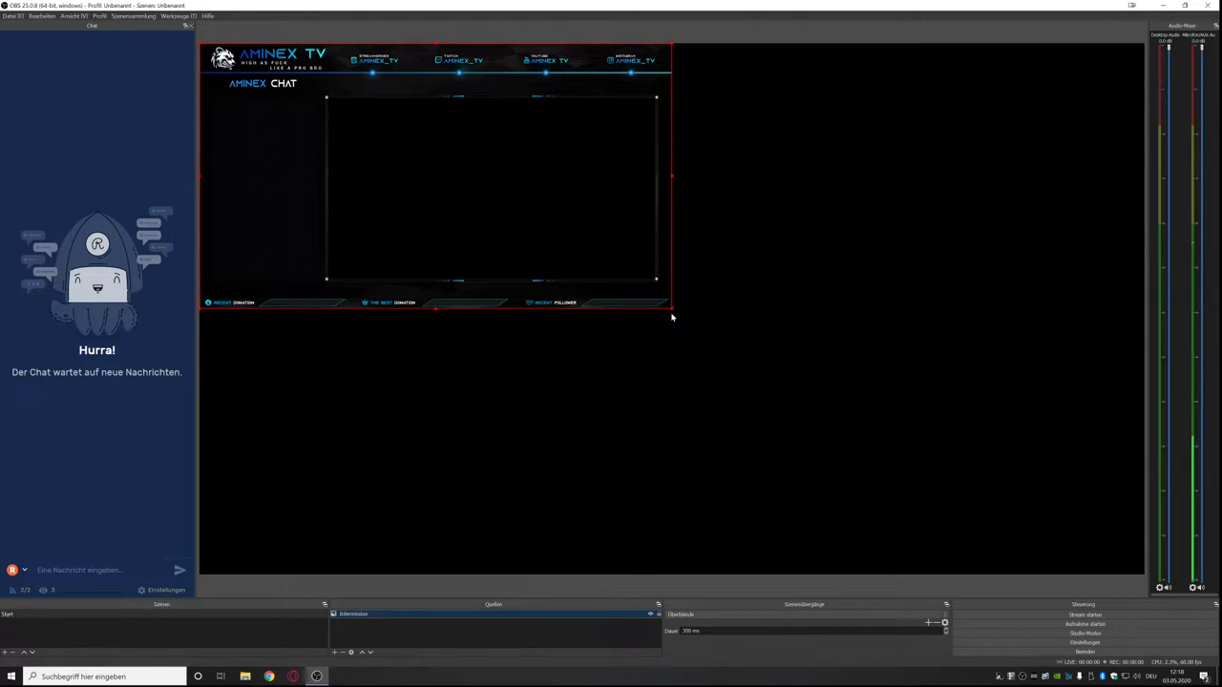
pyautogui.moveTo(673, 310); pyautogui.dragTo(1143, 538)
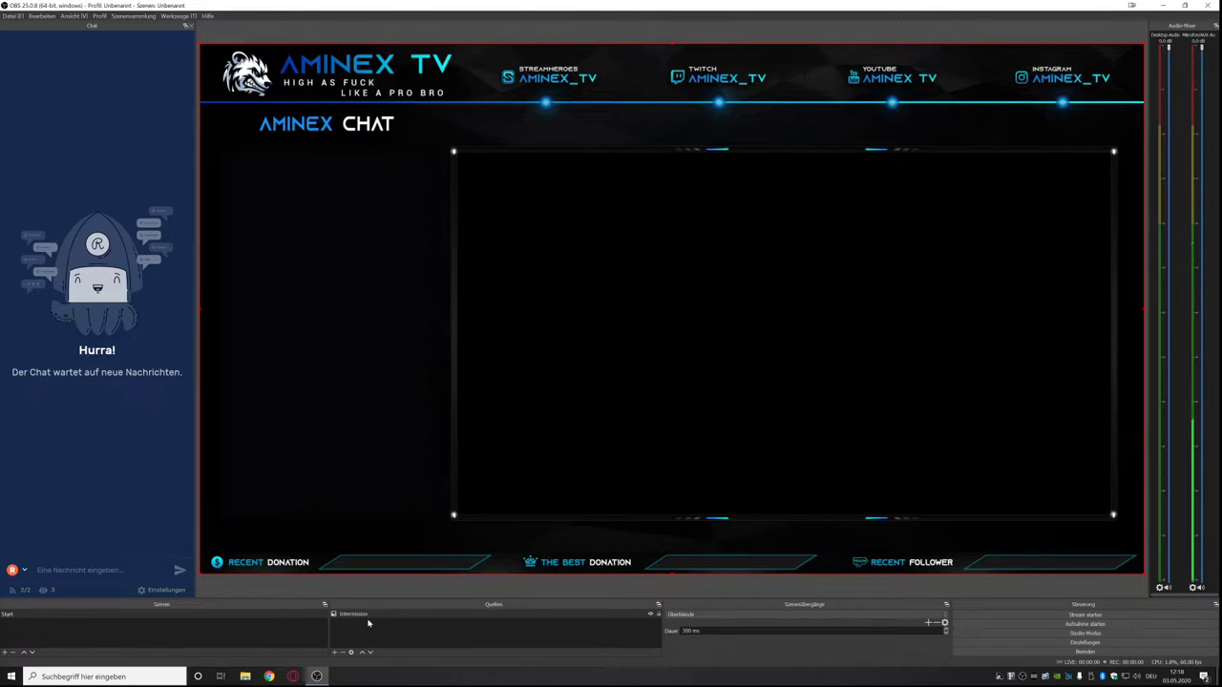
# Add a new video capture device source named "Elgato CamLink 4K".
pyautogui.click(335, 652)
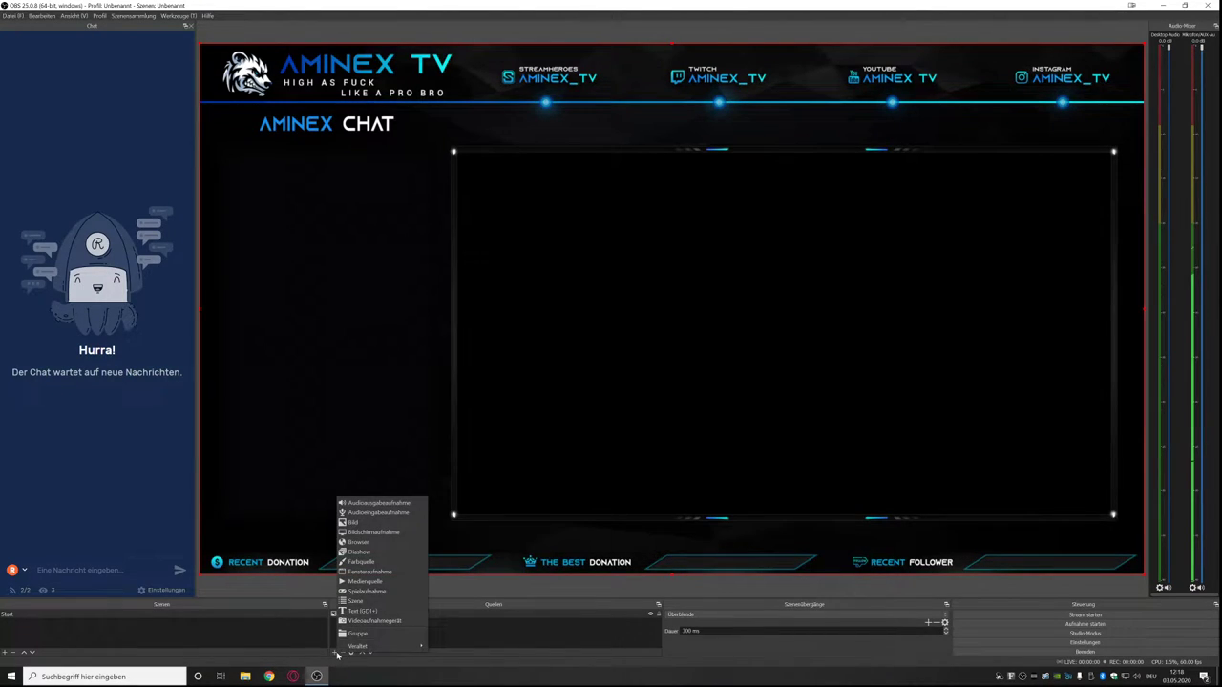
pyautogui.click(385, 620)
pyautogui.write('Elgato CamLink 4K')
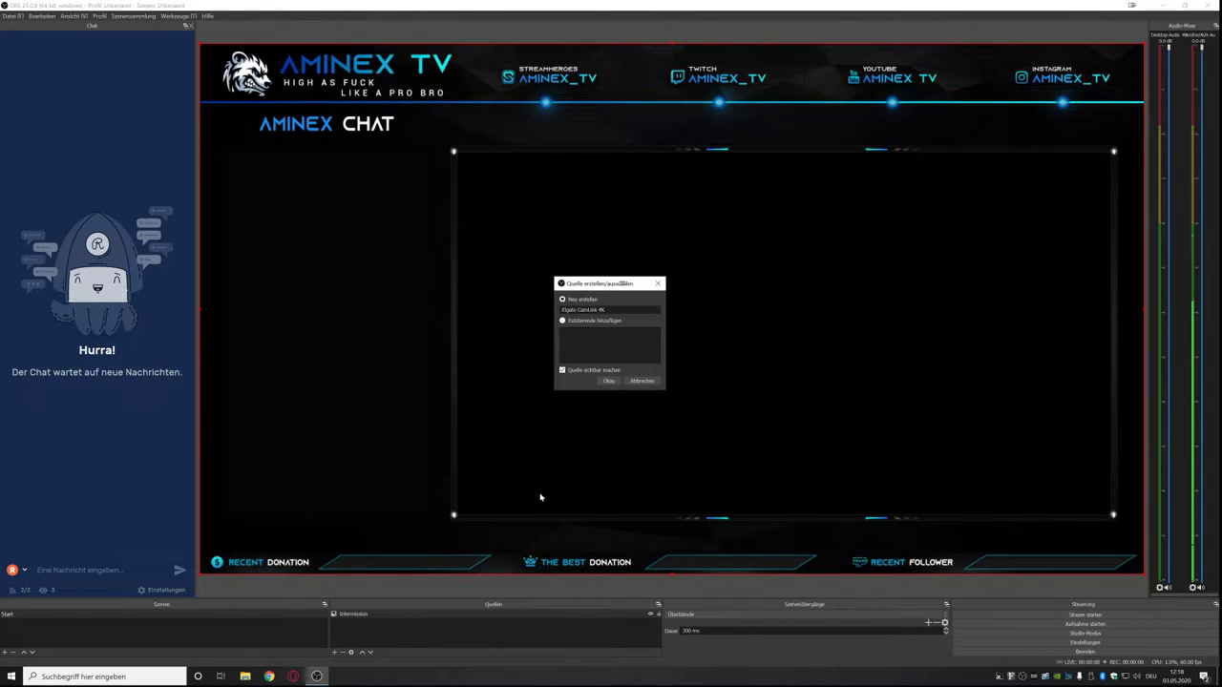
pyautogui.click(616, 384)
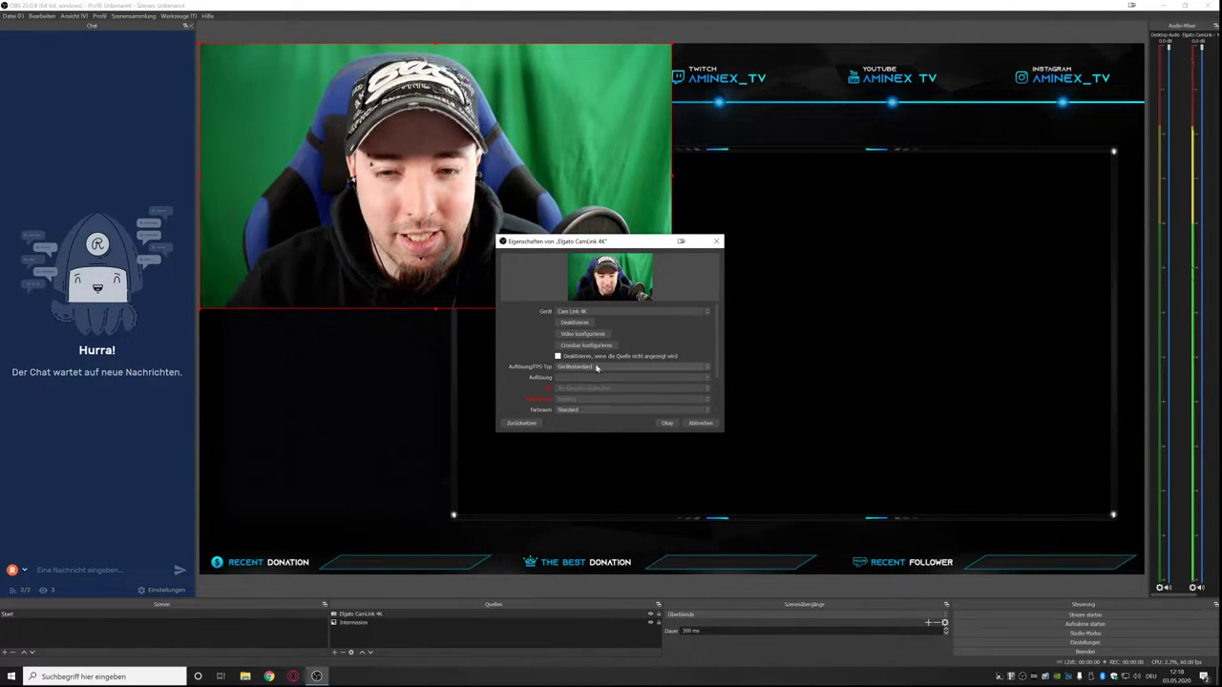
# Switch the Cam Link 4K's resolution/FPS type to custom, choose a resolution of 1920x1080 and confirm the source properties.
pyautogui.click(630, 367)
pyautogui.click(616, 377)
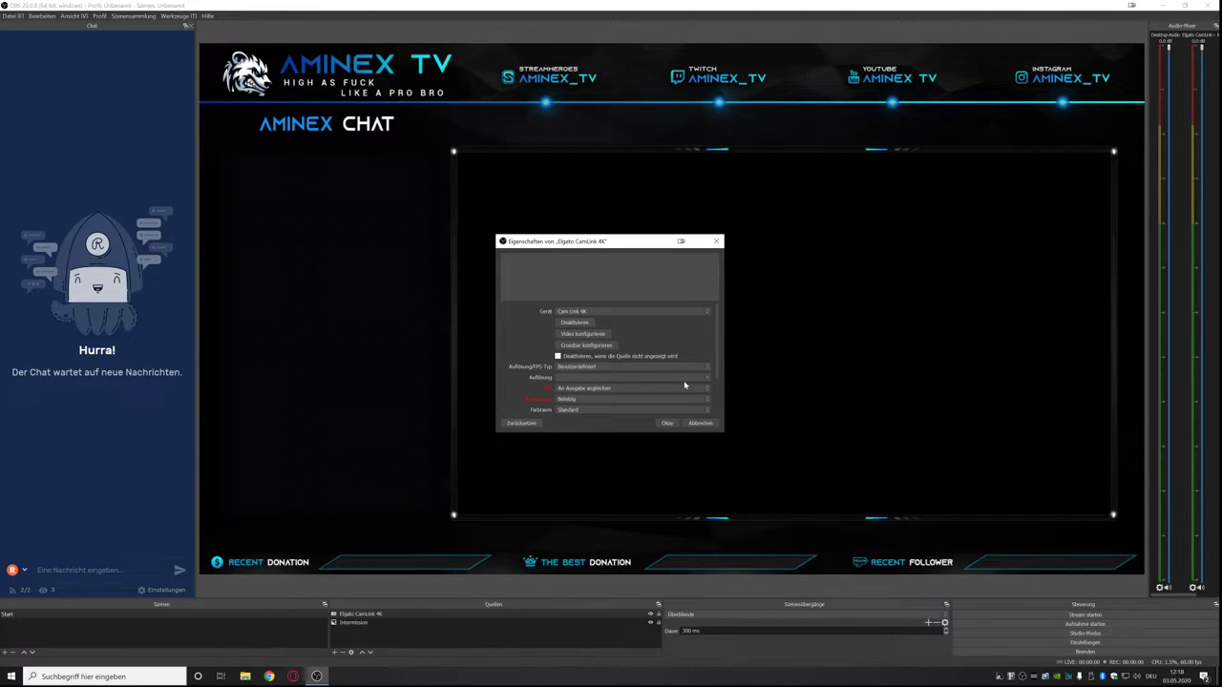
pyautogui.click(707, 381)
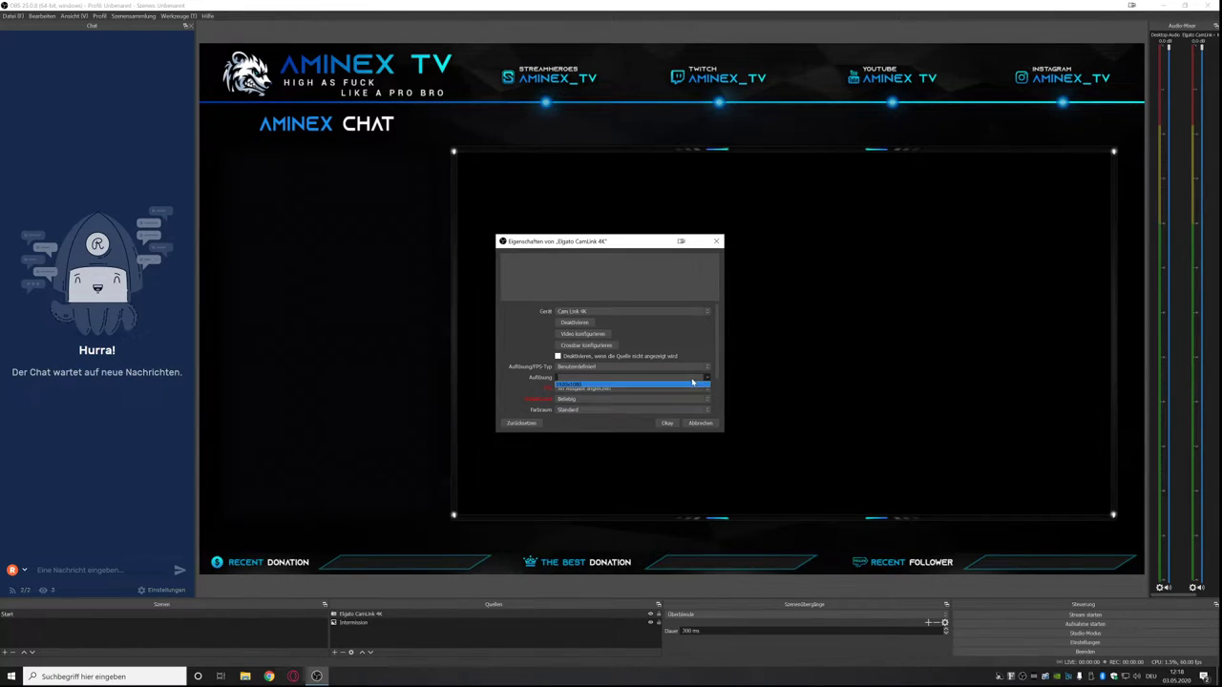
pyautogui.click(687, 387)
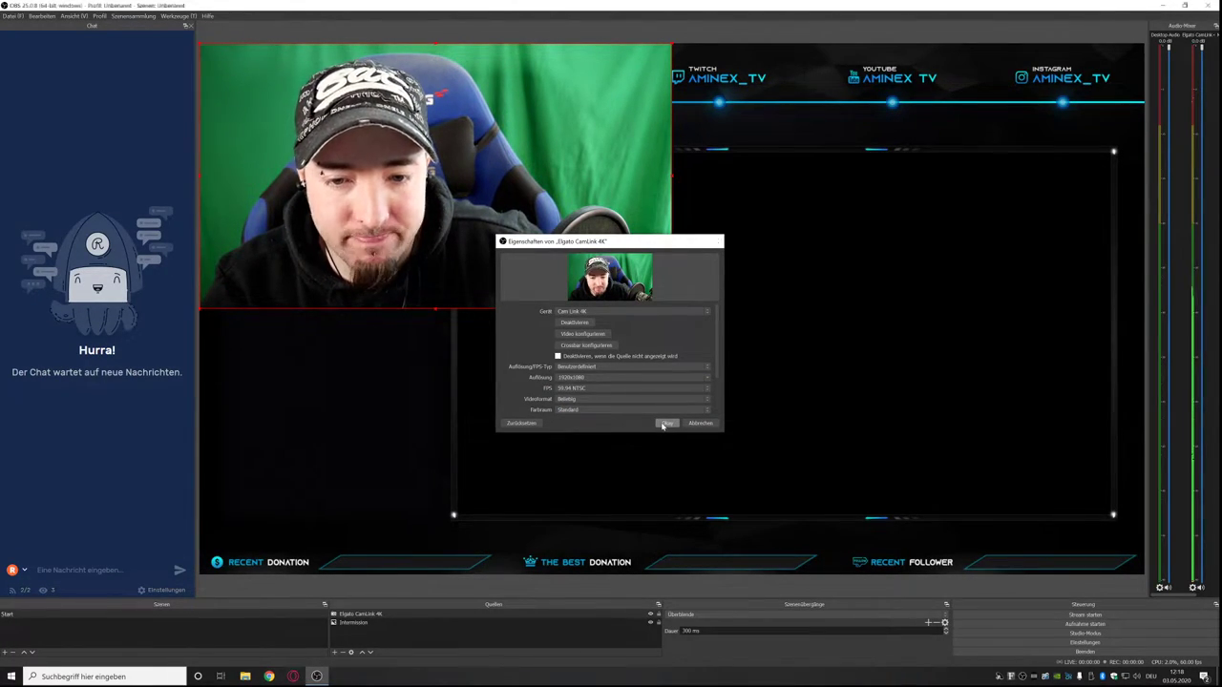
pyautogui.click(665, 423)
# Scale and position the Elgato CamLink 4K picture to fit the overlay's large frame, and move its source below Intermission.
pyautogui.moveTo(653, 304); pyautogui.dragTo(1113, 489)
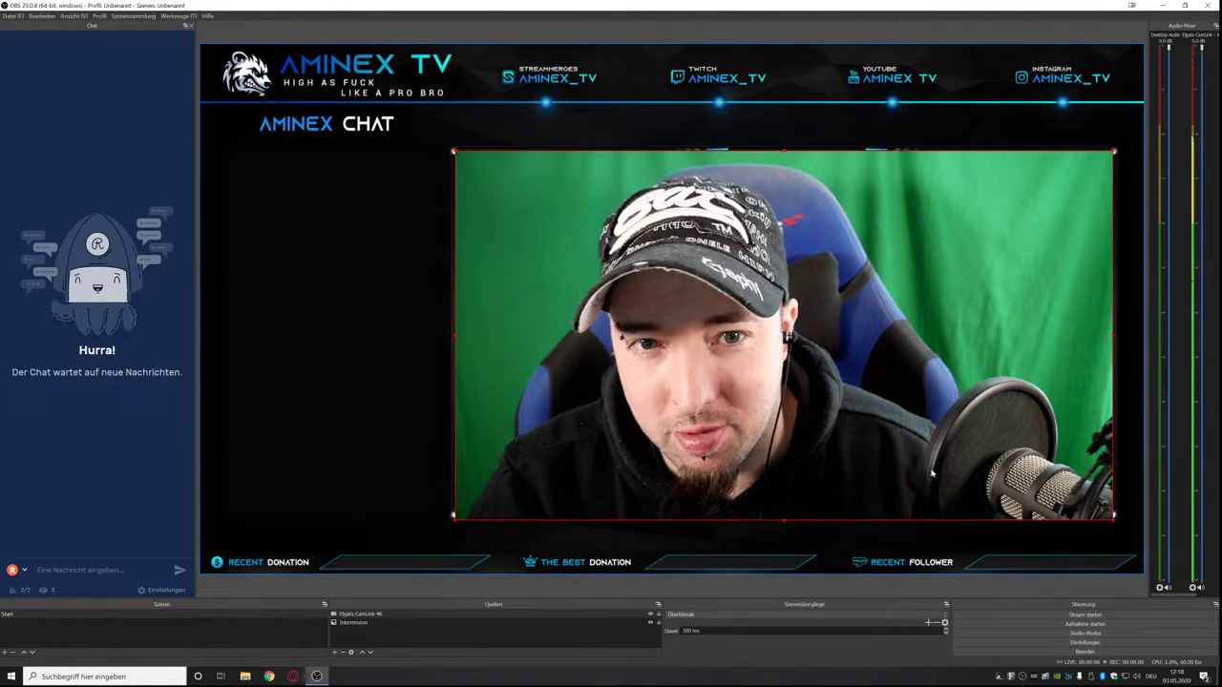
pyautogui.click(932, 473)
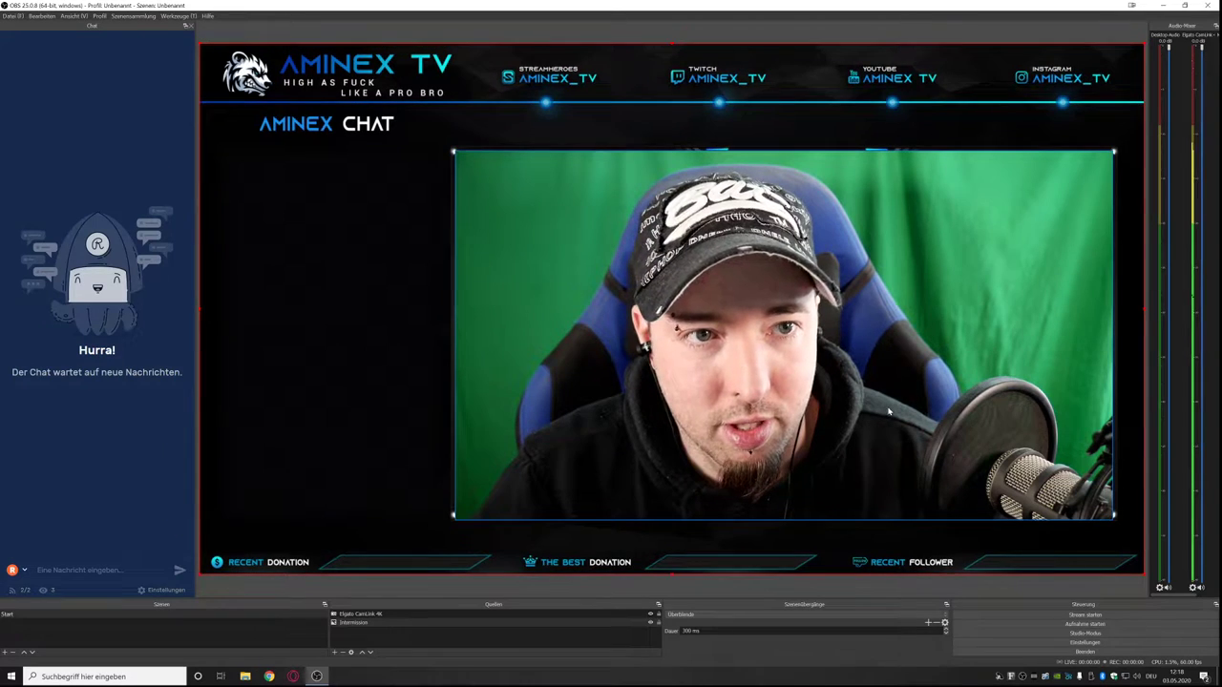
pyautogui.click(611, 462)
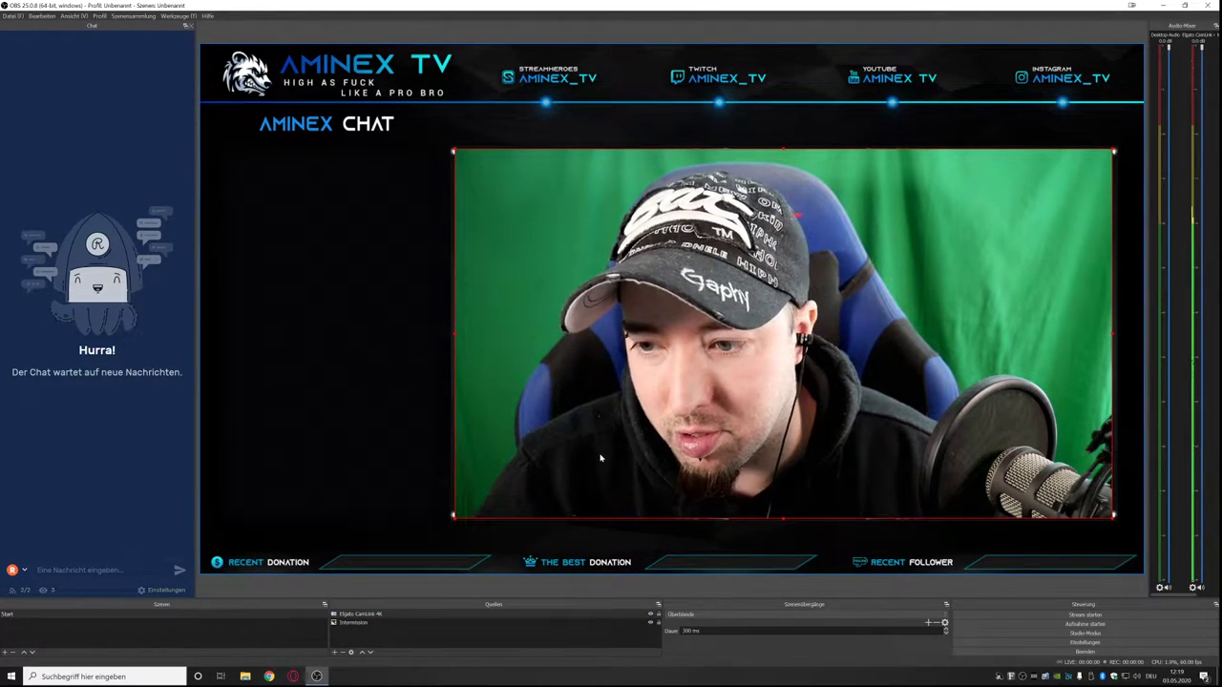
pyautogui.moveTo(601, 458); pyautogui.dragTo(600, 458)
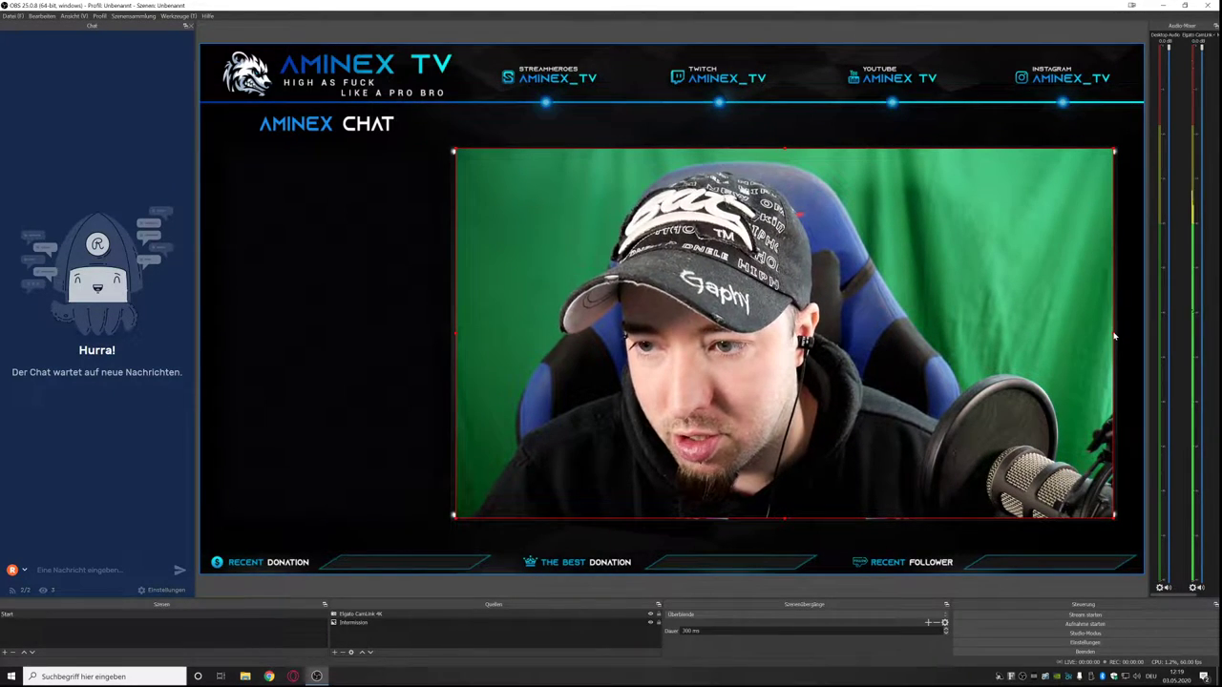
pyautogui.moveTo(1114, 336); pyautogui.dragTo(1117, 336)
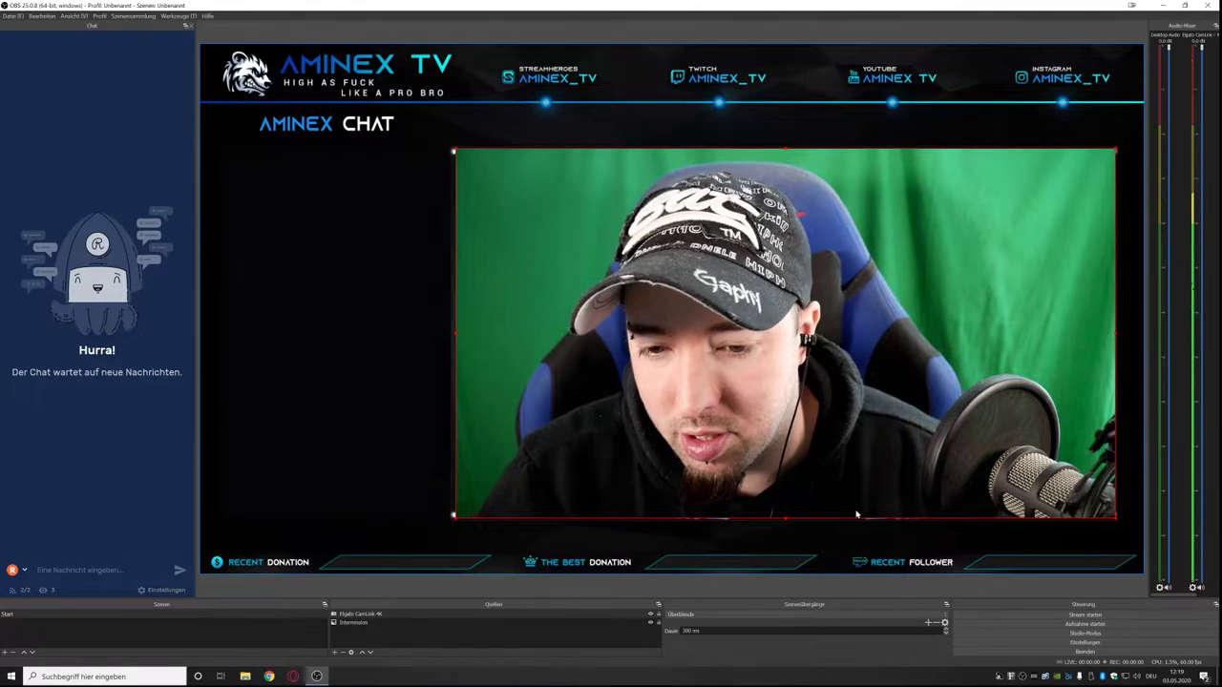
pyautogui.moveTo(358, 614); pyautogui.dragTo(390, 630)
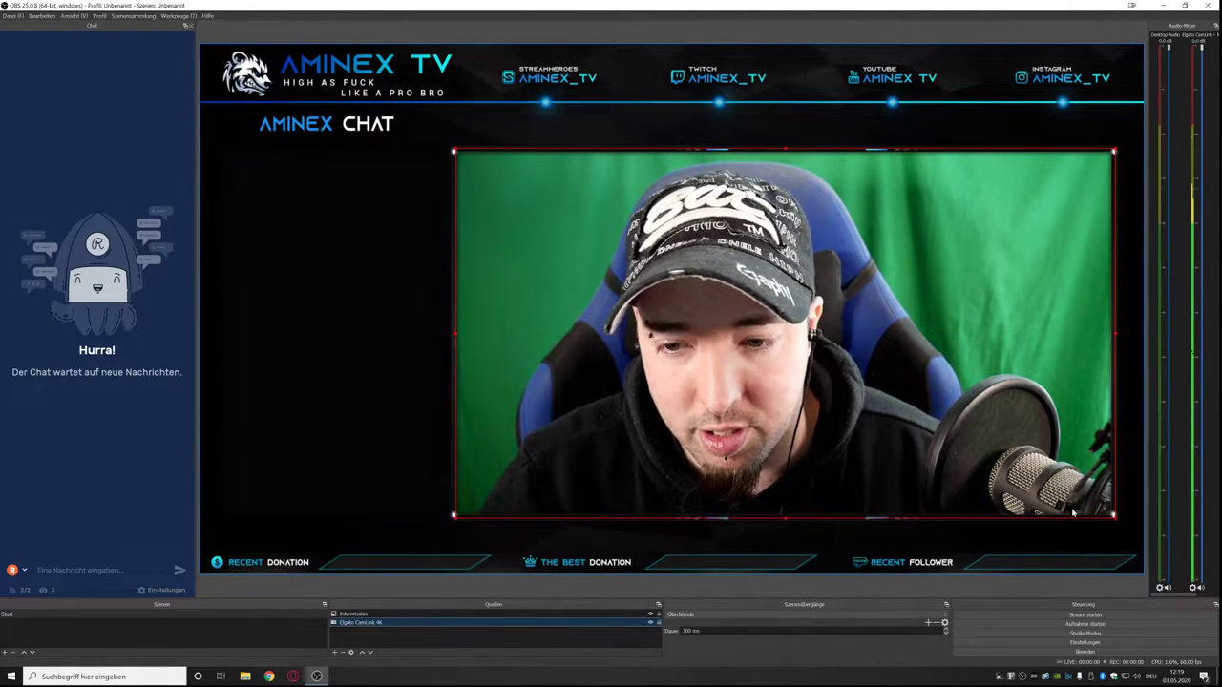
# Add a Chroma Key effect filter to the Elgato CamLink 4K source, keeping the default name and green key colour, and close the filter window.
pyautogui.click(319, 336)
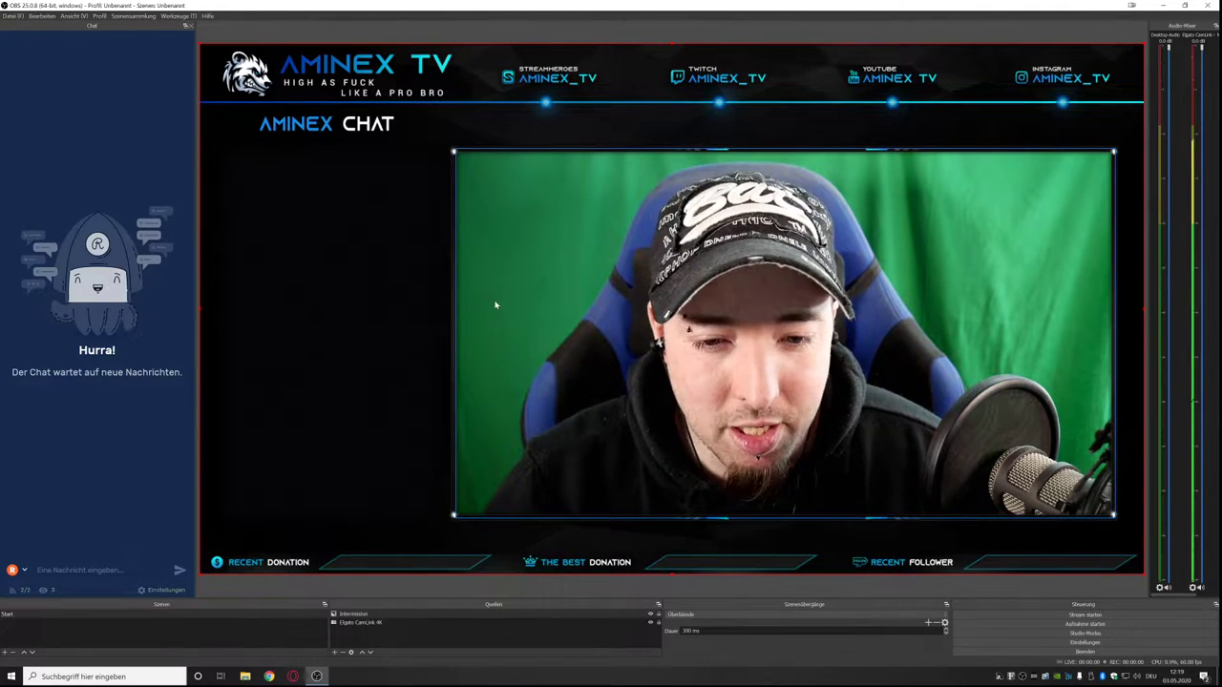
pyautogui.click(358, 623)
pyautogui.rightClick(359, 626)
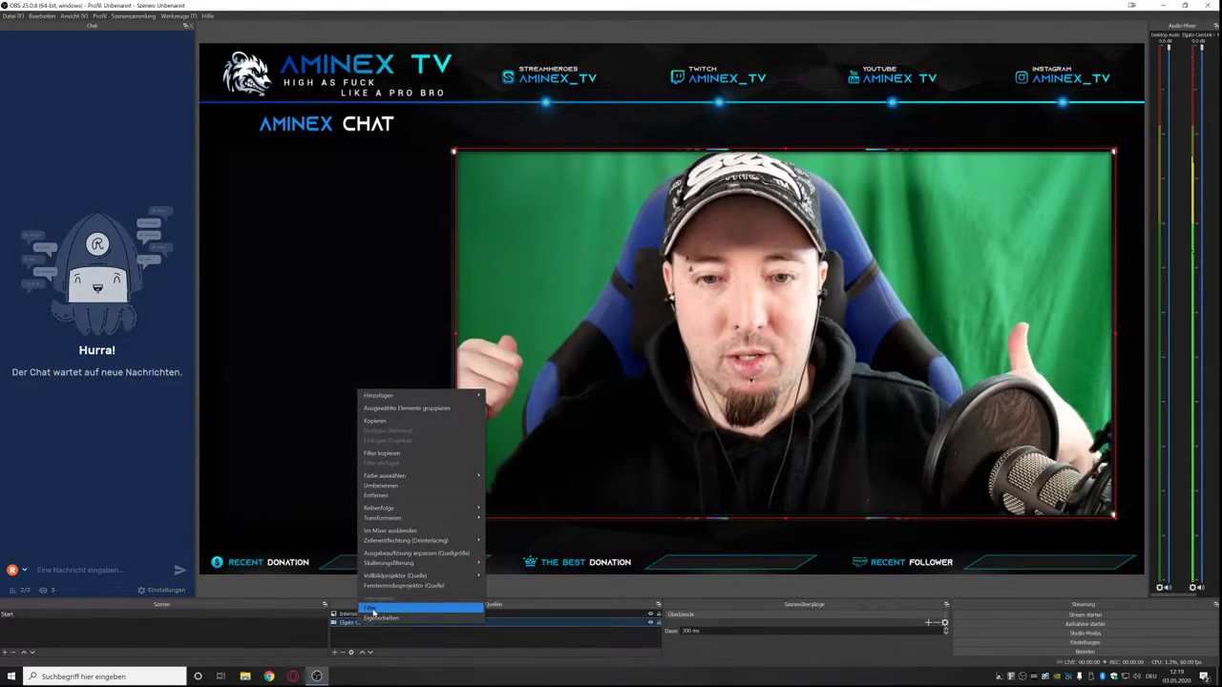
pyautogui.click(370, 609)
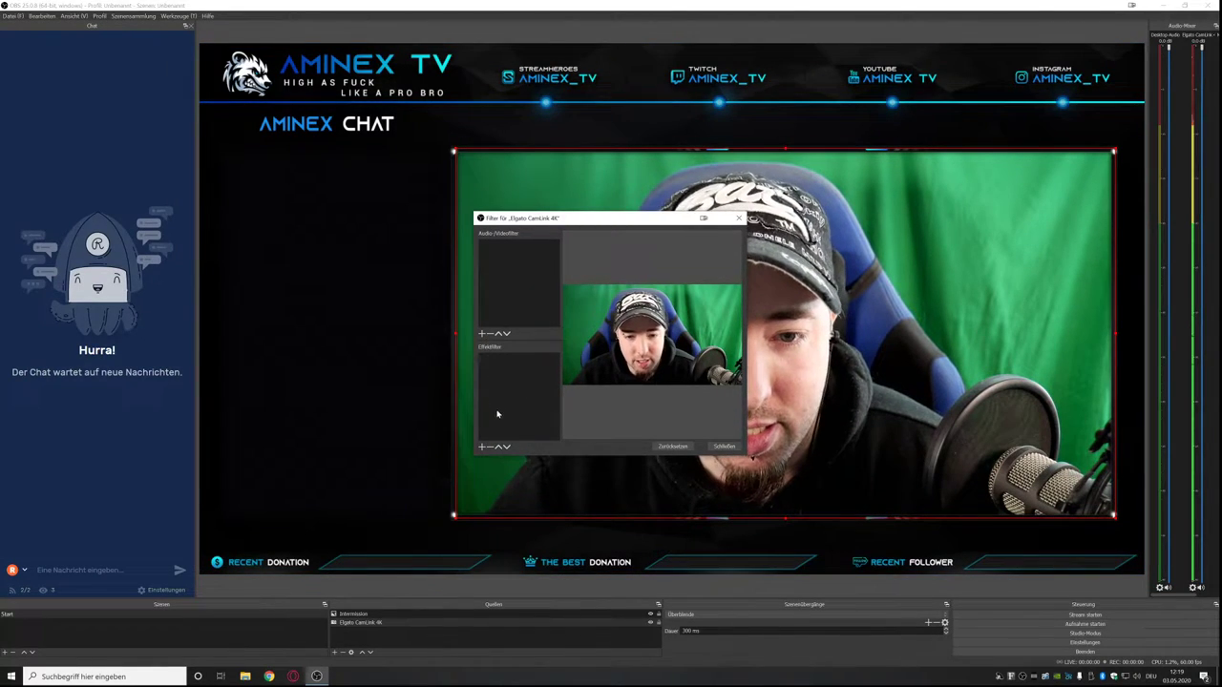
pyautogui.click(482, 447)
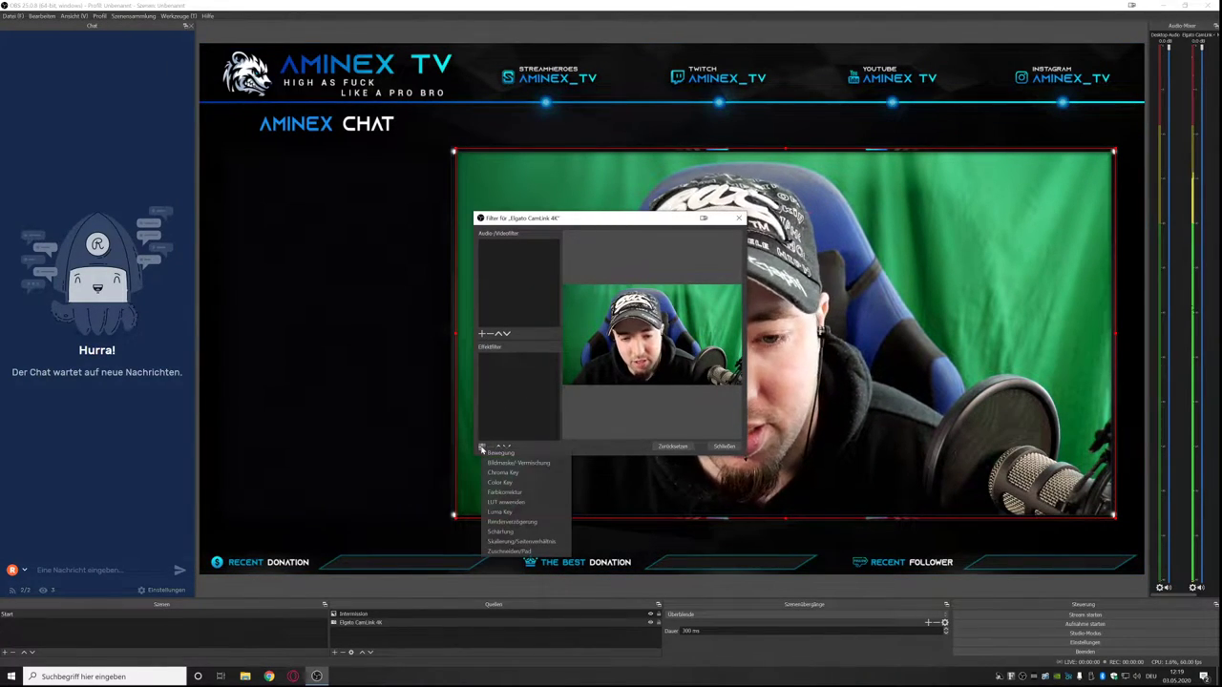
pyautogui.click(510, 476)
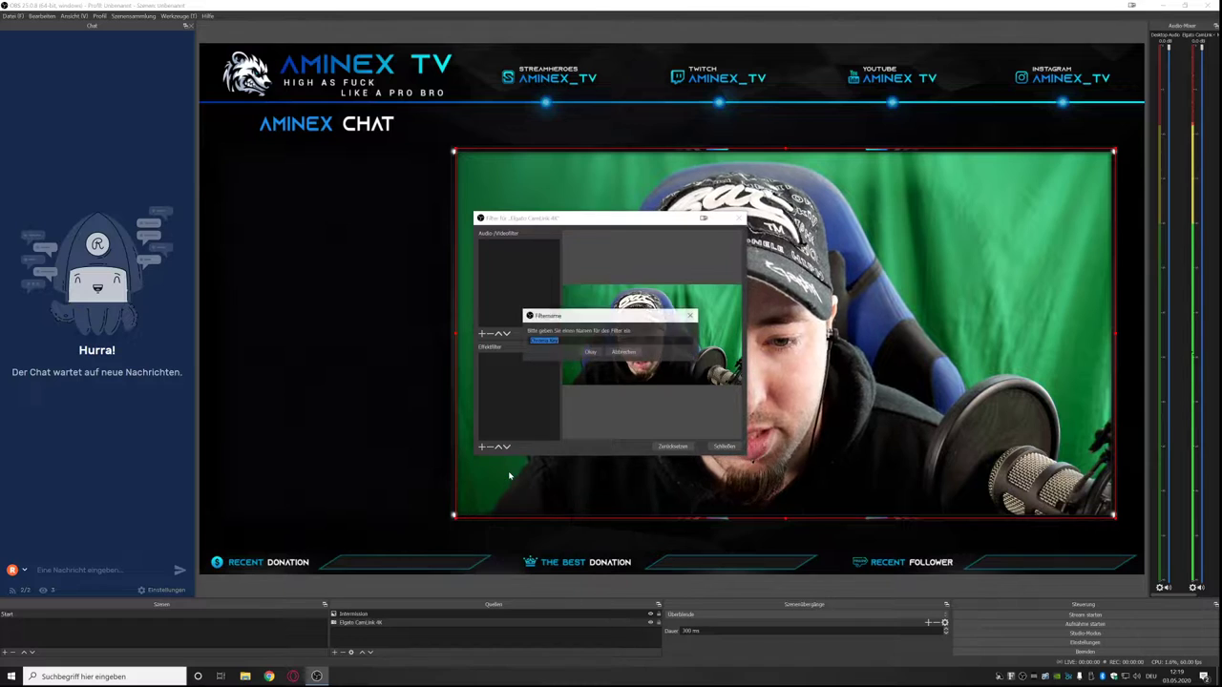
pyautogui.click(590, 353)
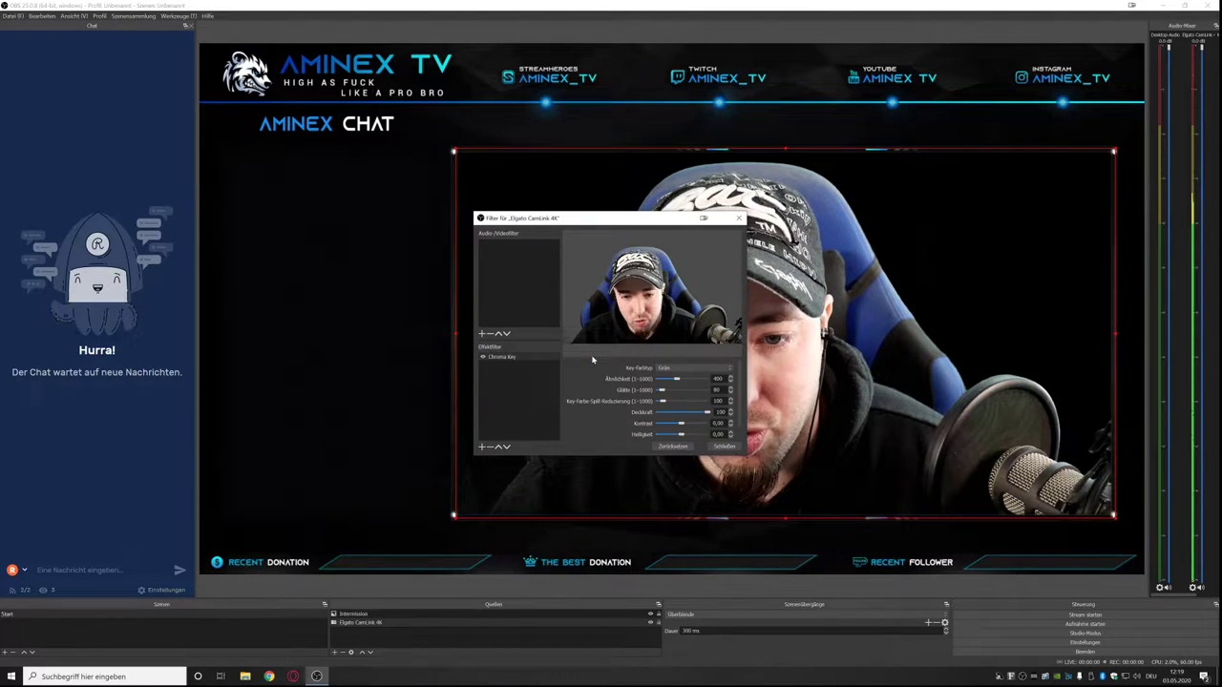
pyautogui.click(723, 447)
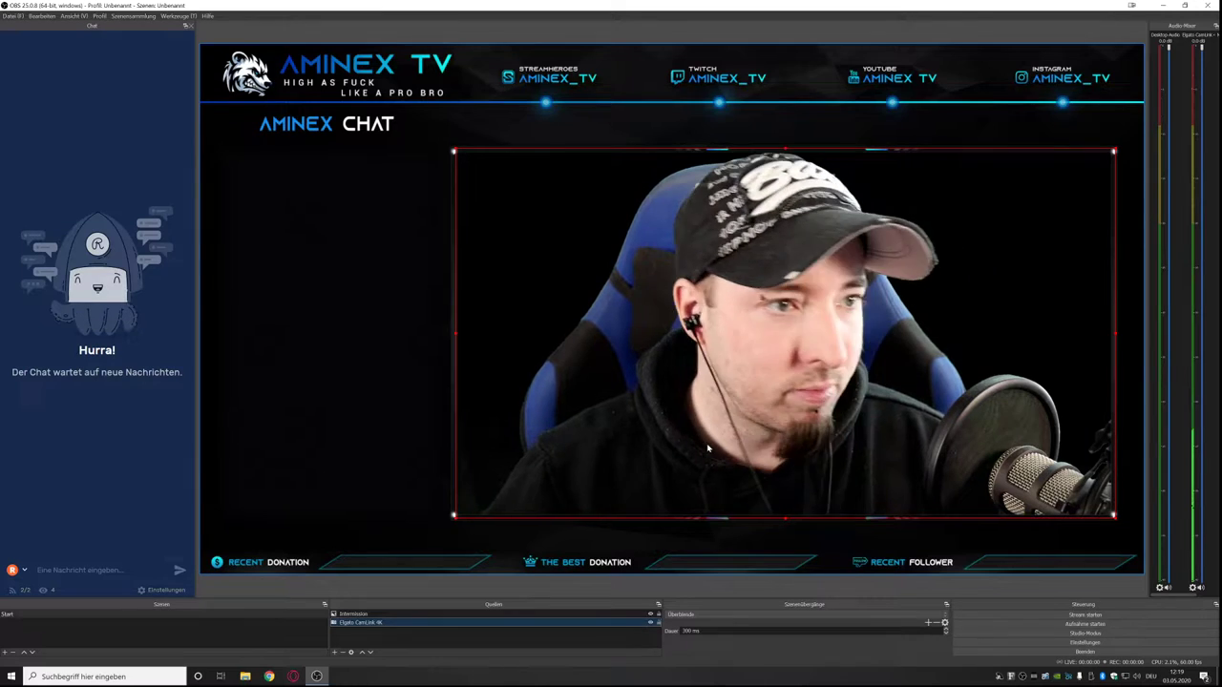
# Reopen the Elgato CamLink 4K filters, turn the Chroma Key off and move the filter window clear of the camera picture.
pyautogui.rightClick(390, 623)
pyautogui.click(420, 596)
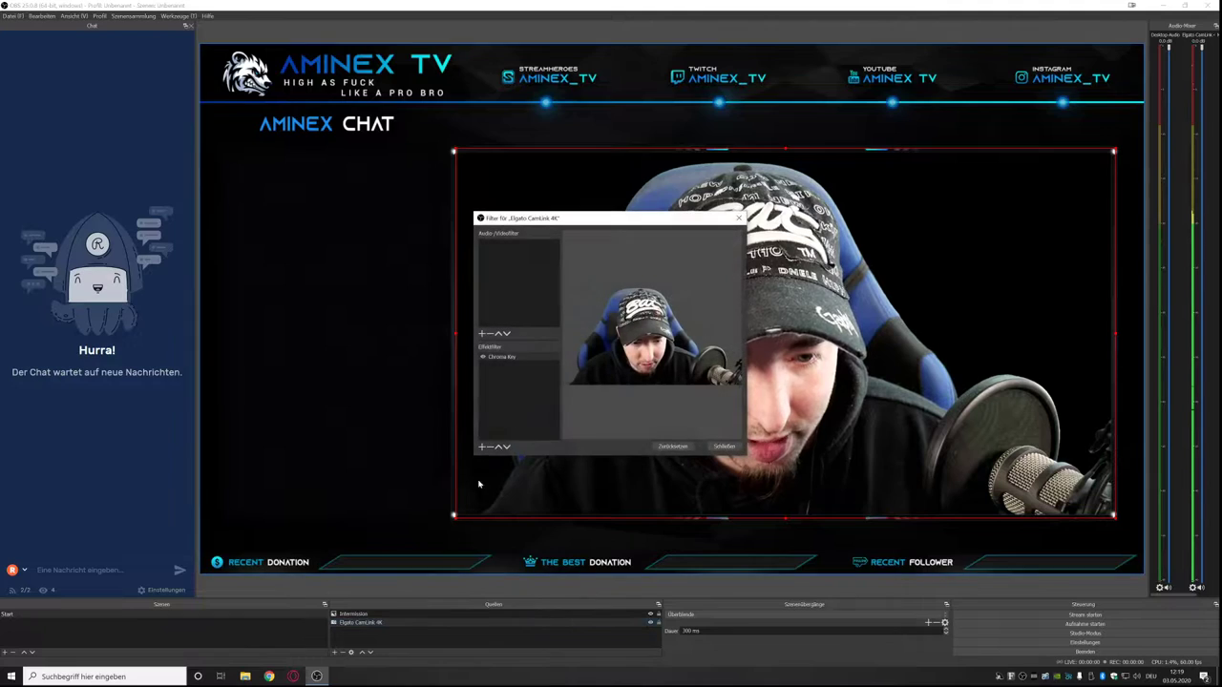
pyautogui.click(483, 356)
pyautogui.click(484, 357)
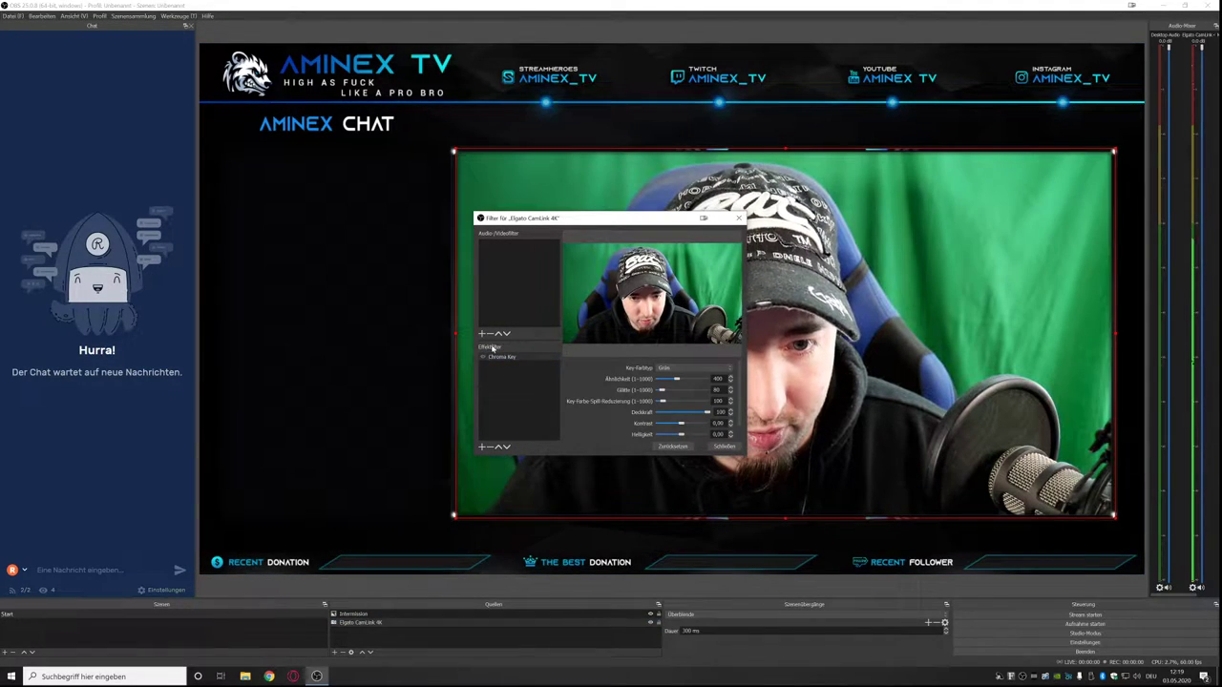
pyautogui.moveTo(618, 223); pyautogui.dragTo(249, 227)
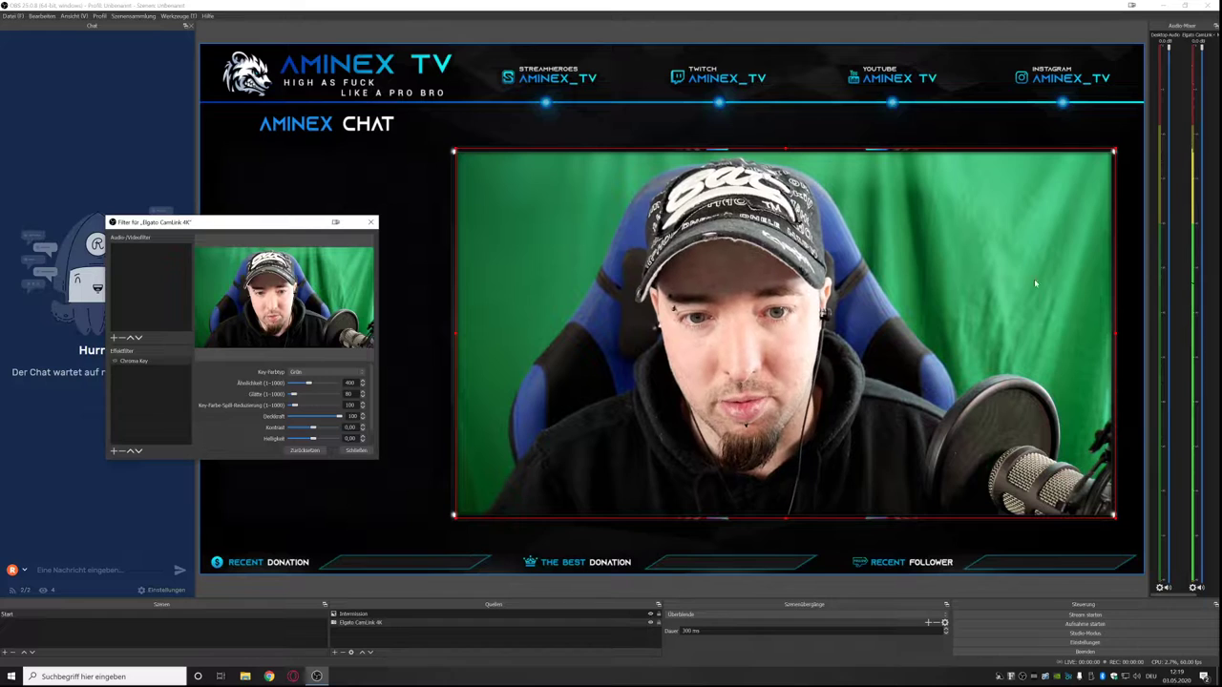
# Set the Chroma Key's colour type to Custom and sample the green backdrop at the camera picture's edge as key colour.
pyautogui.click(320, 372)
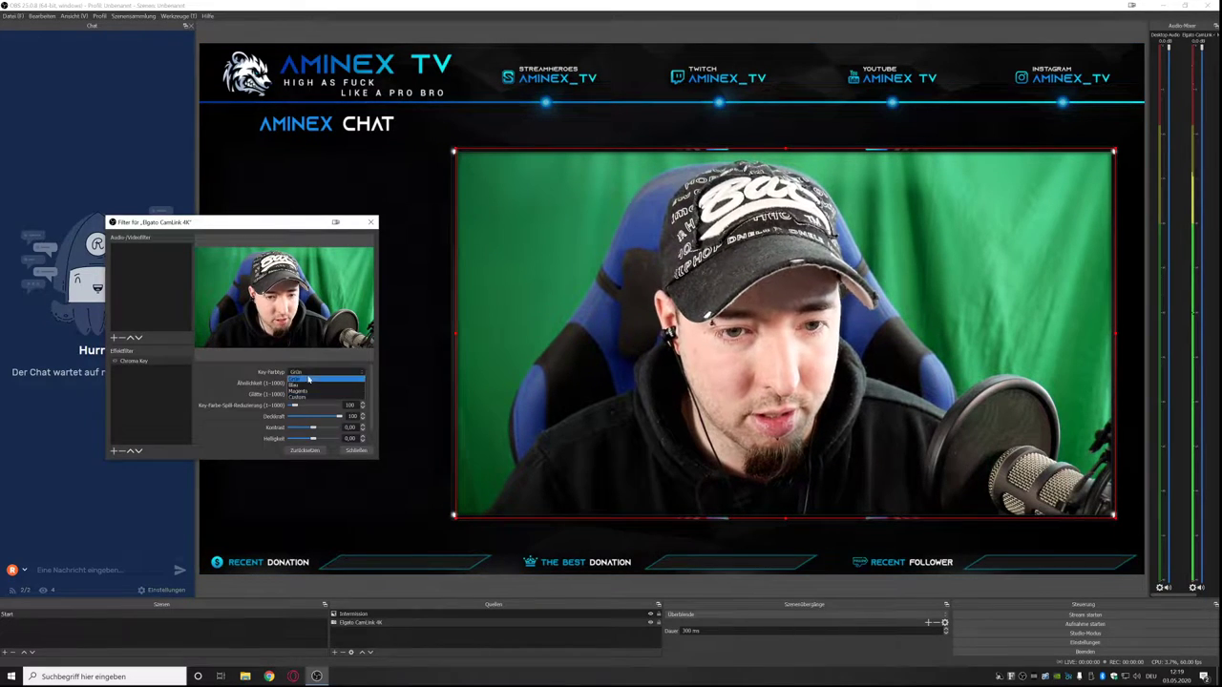
pyautogui.click(309, 399)
pyautogui.click(349, 382)
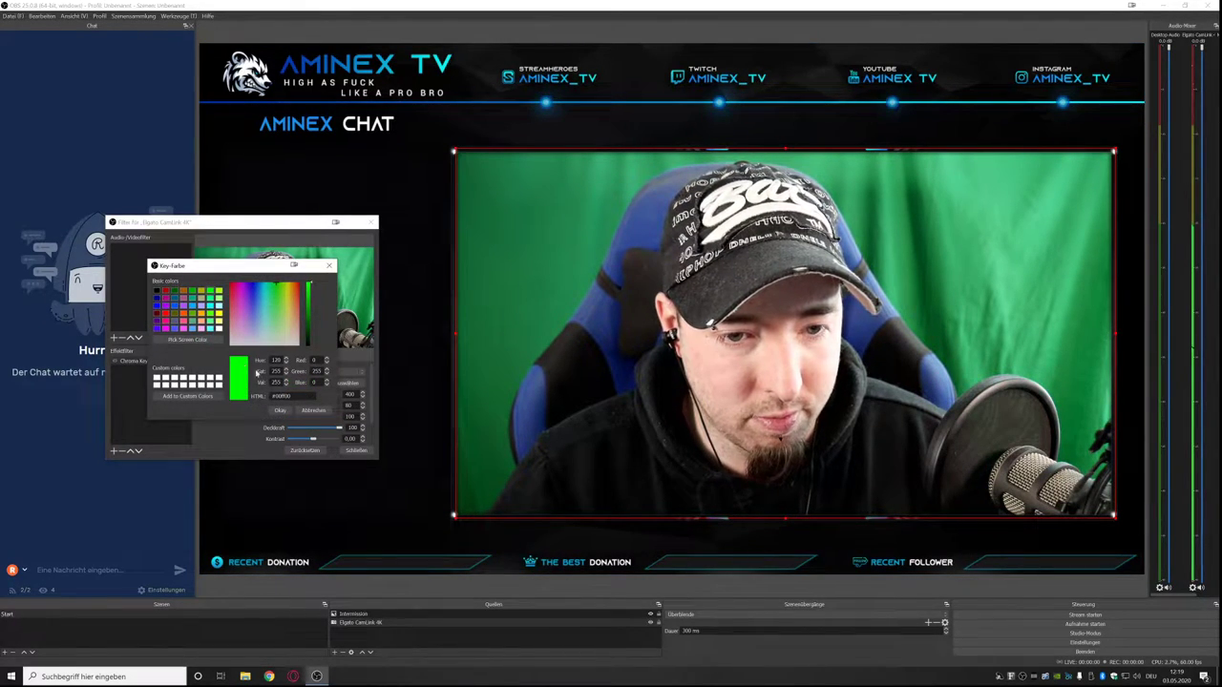
pyautogui.click(188, 339)
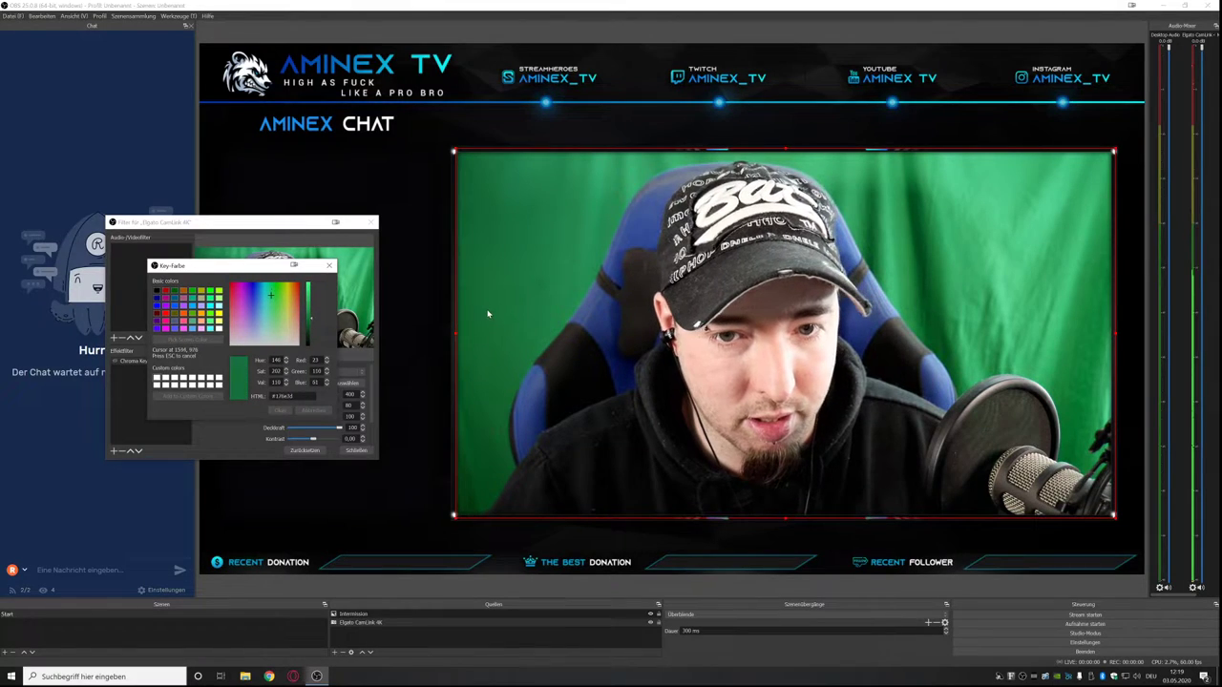
pyautogui.click(487, 313)
pyautogui.click(280, 410)
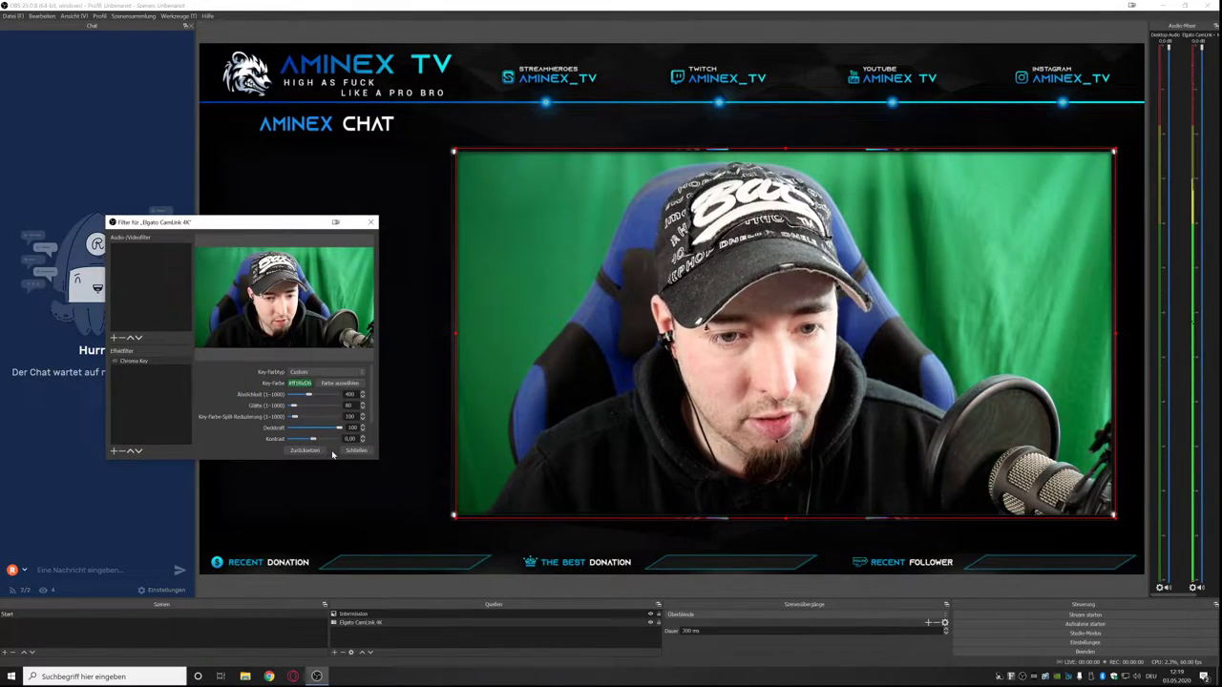
# Turn the Chroma Key back on and set similarity to 104, smoothness to 1 and key colour spill reduction to 1.
pyautogui.click(114, 362)
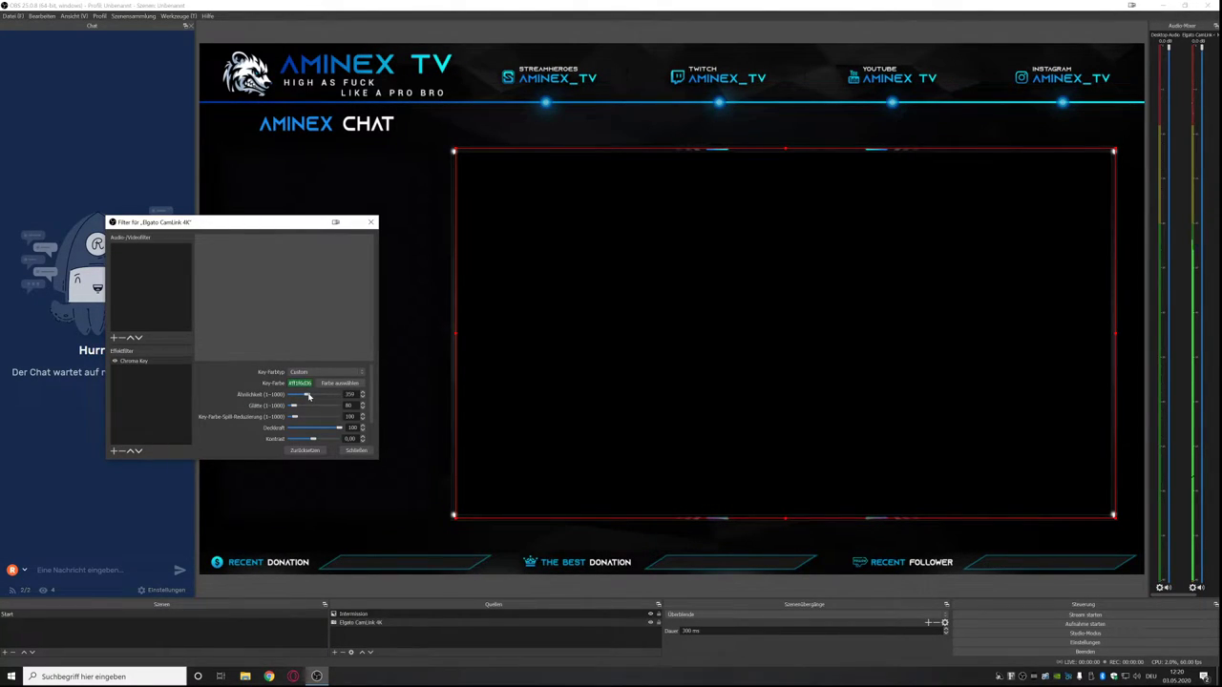
pyautogui.moveTo(304, 396); pyautogui.dragTo(291, 395)
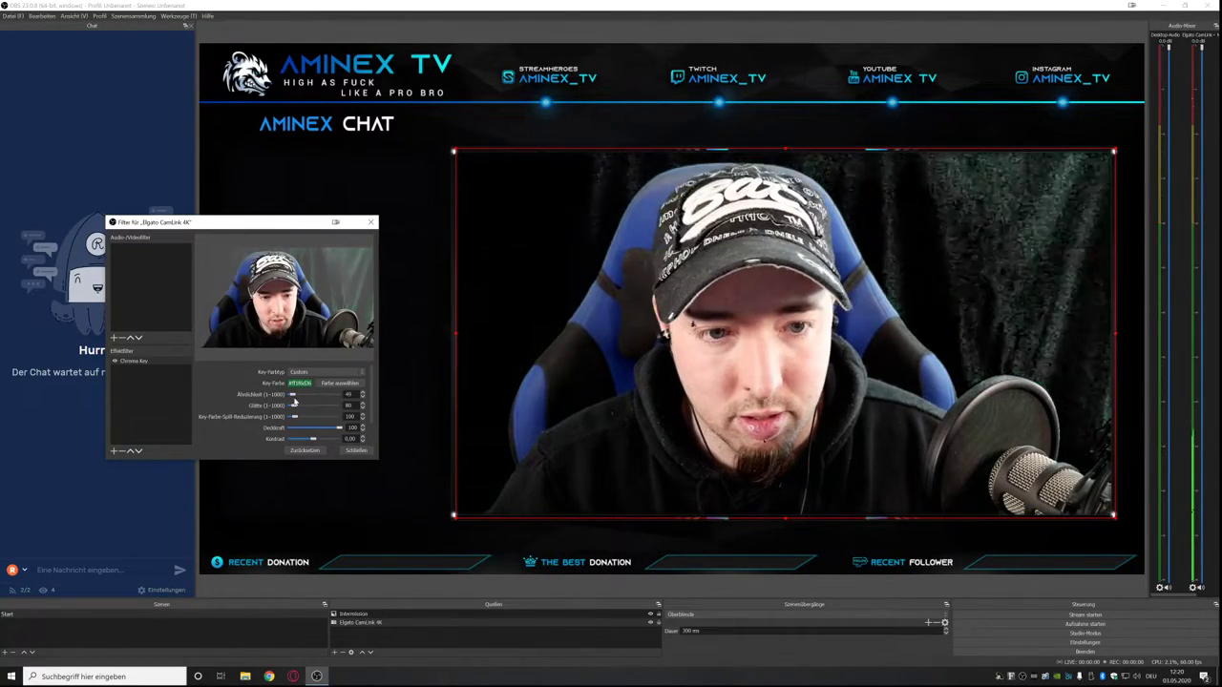
pyautogui.moveTo(291, 396)
pyautogui.mouseDown()
pyautogui.moveTo(290, 417)
pyautogui.moveTo(298, 399)
pyautogui.mouseUp()
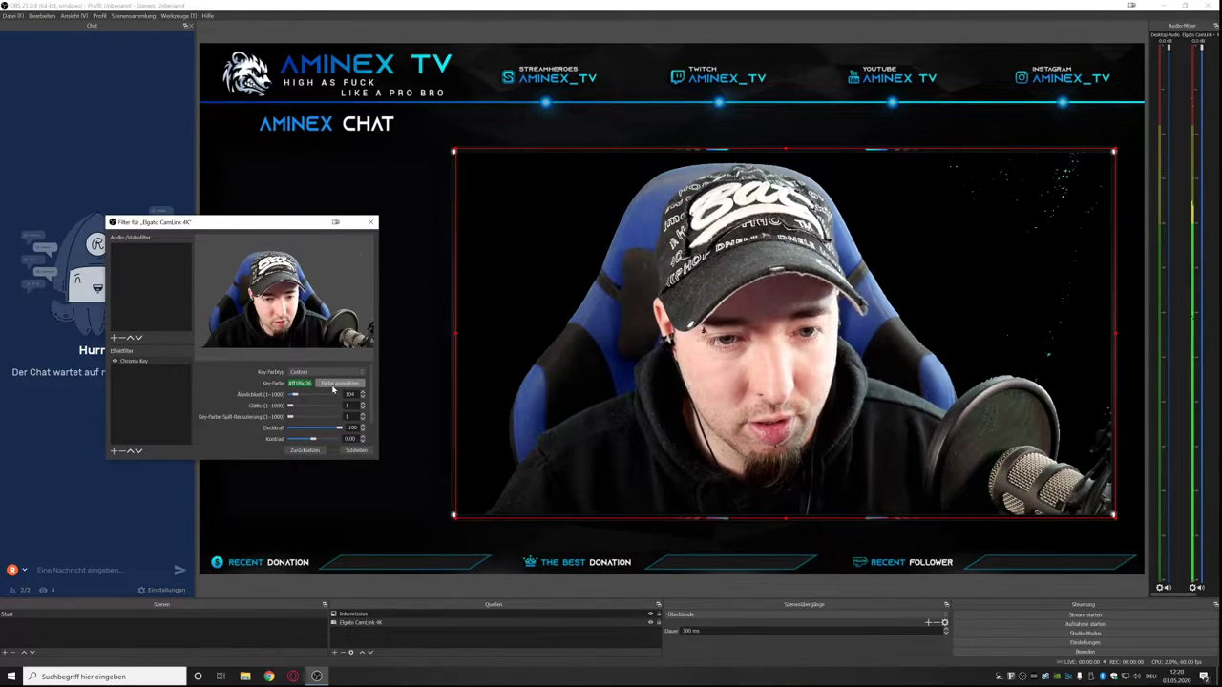
# With the Chroma Key temporarily off, resample the backdrop as key colour #22834d, then turn the filter back on and close the filters.
pyautogui.moveTo(278, 230); pyautogui.dragTo(188, 170)
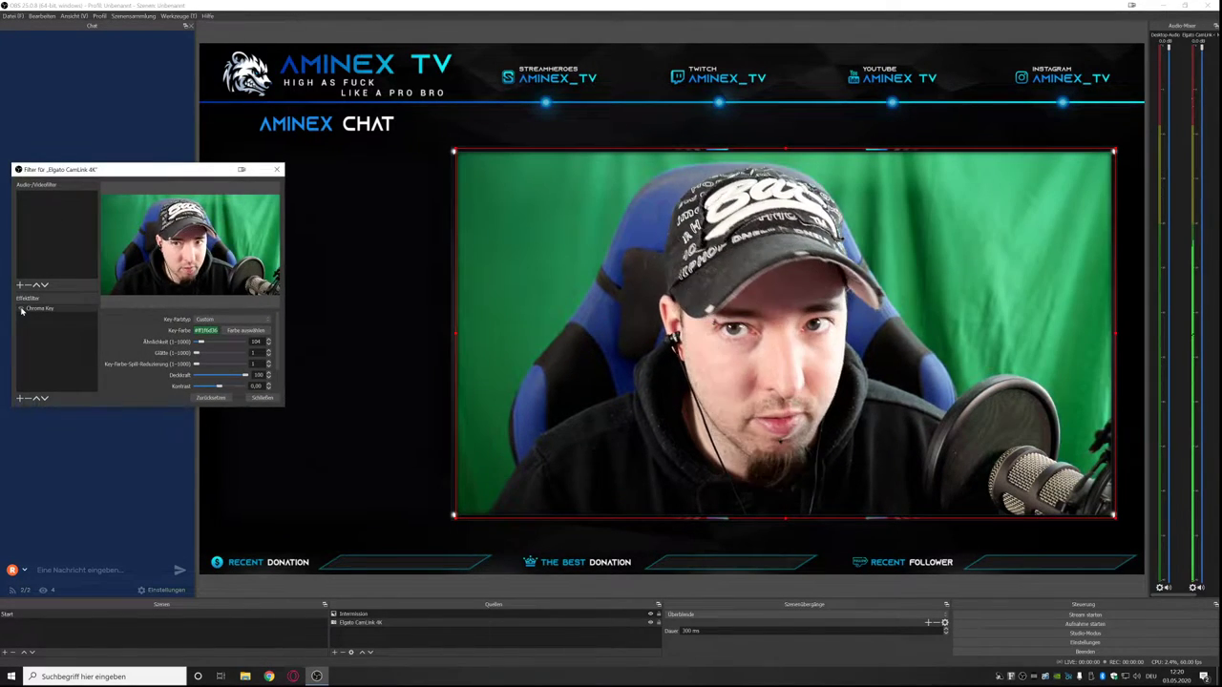
pyautogui.click(20, 309)
pyautogui.click(245, 330)
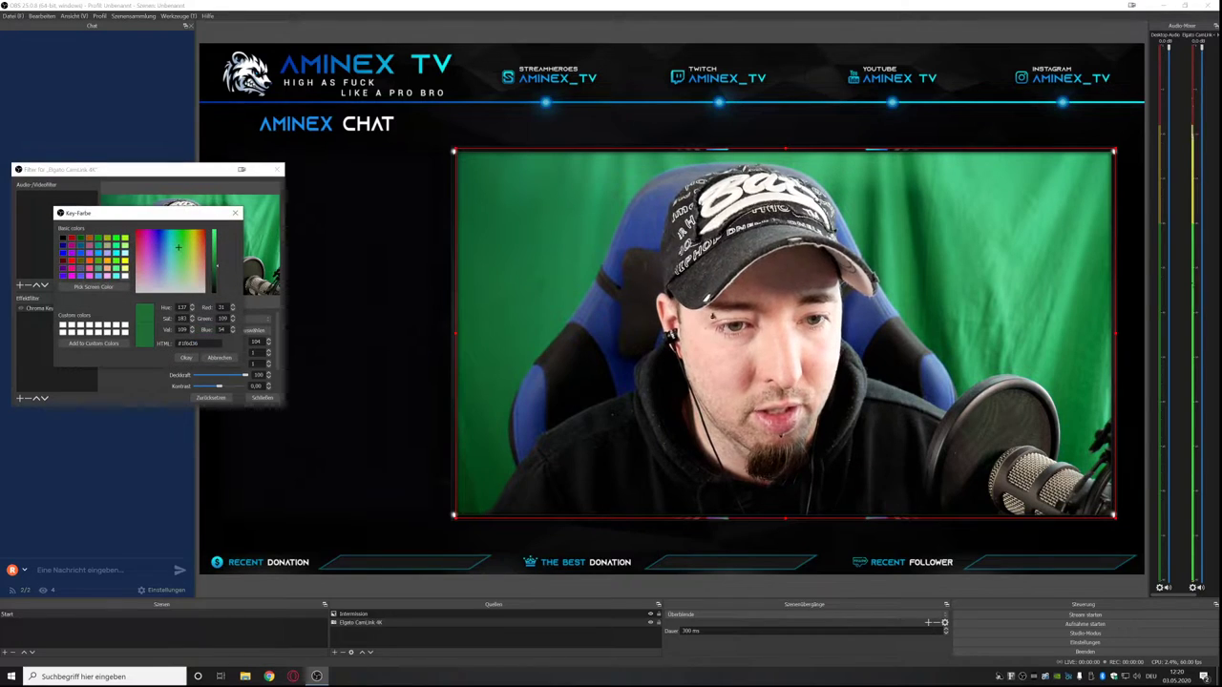
pyautogui.click(93, 287)
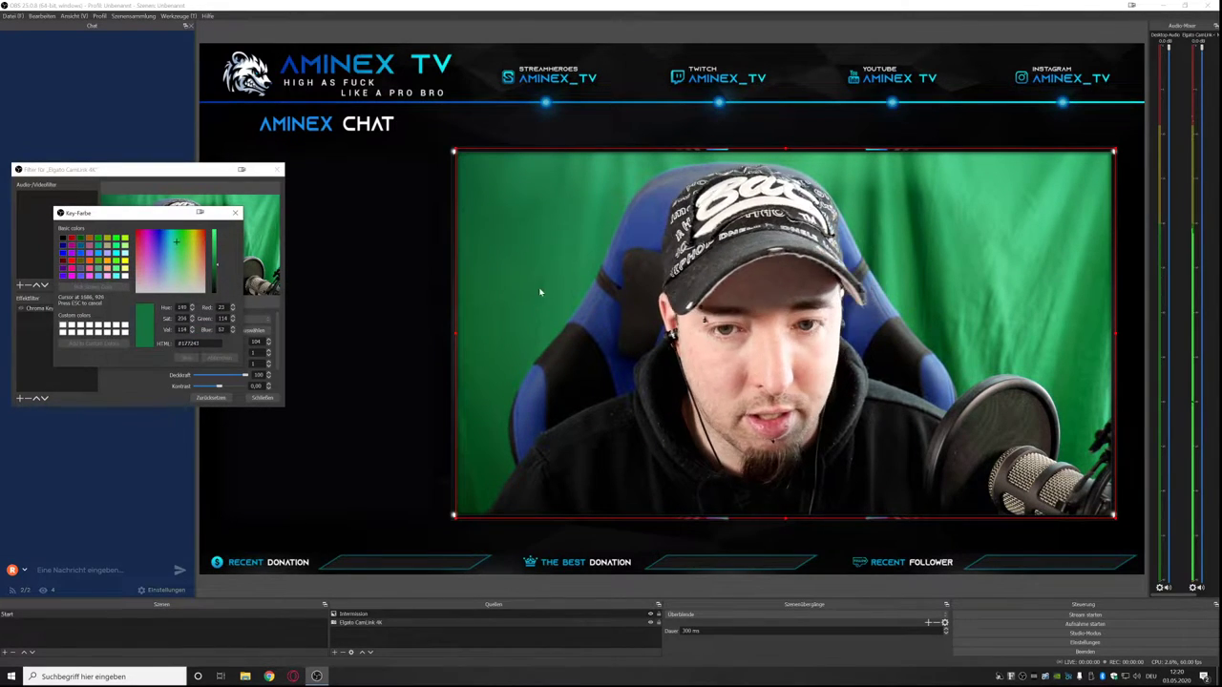
pyautogui.click(579, 263)
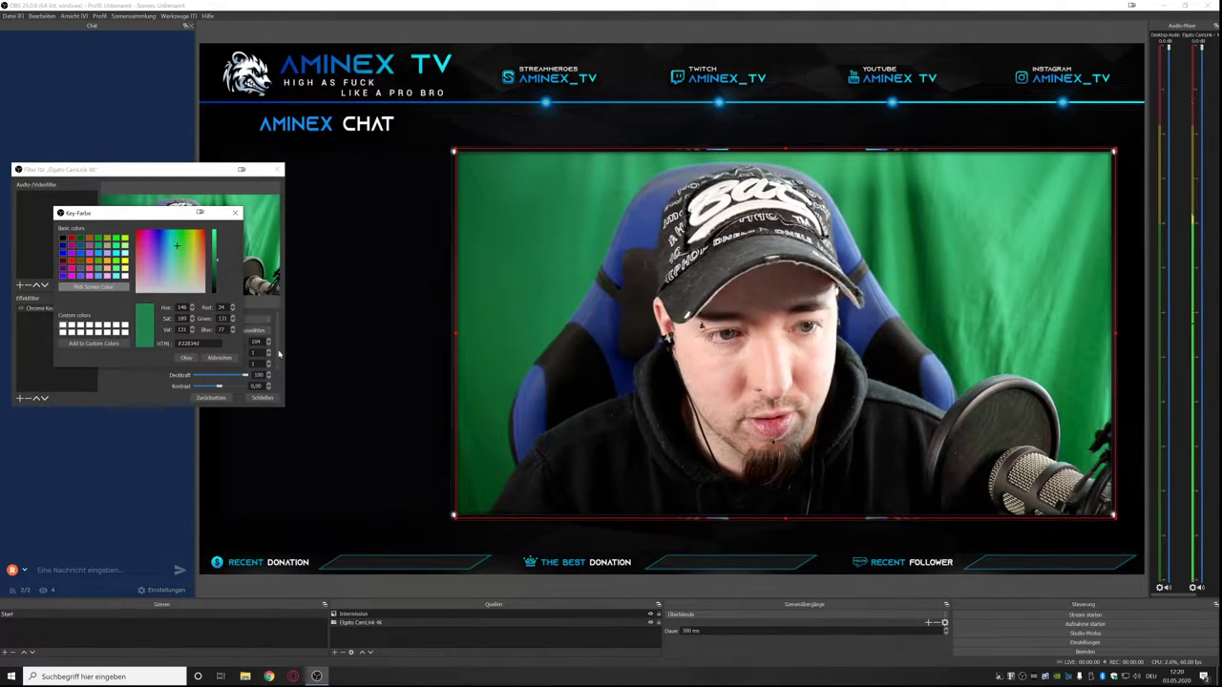
pyautogui.click(186, 357)
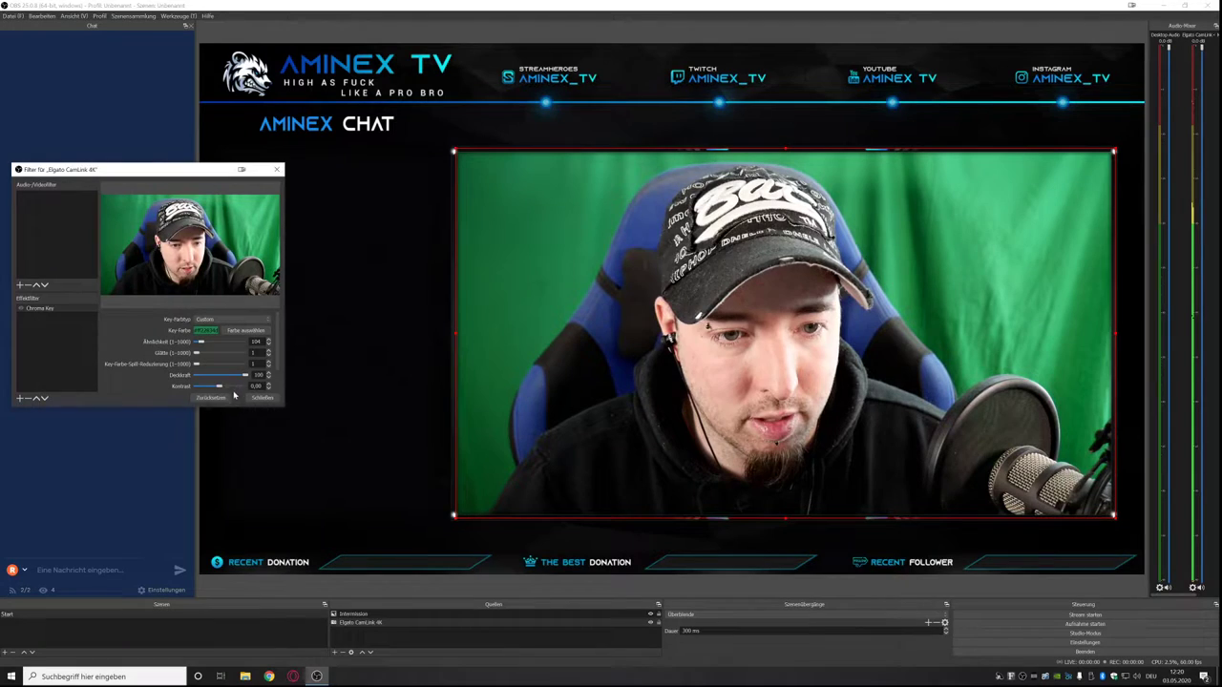
pyautogui.click(22, 309)
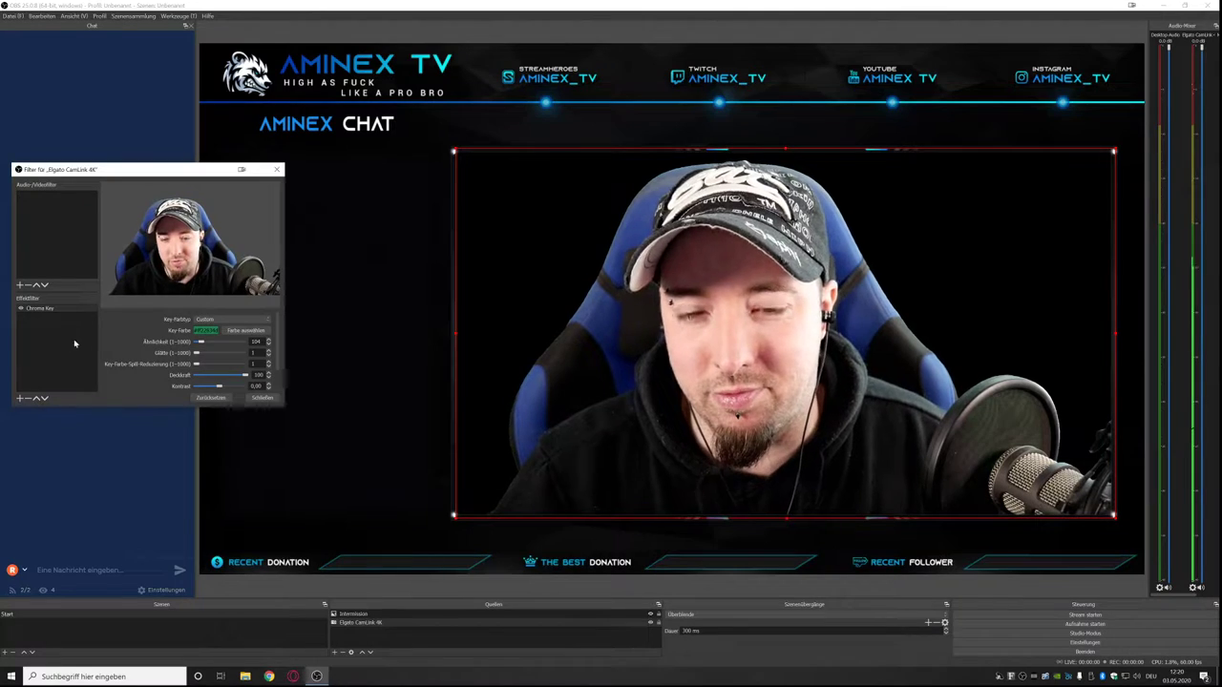
pyautogui.click(257, 397)
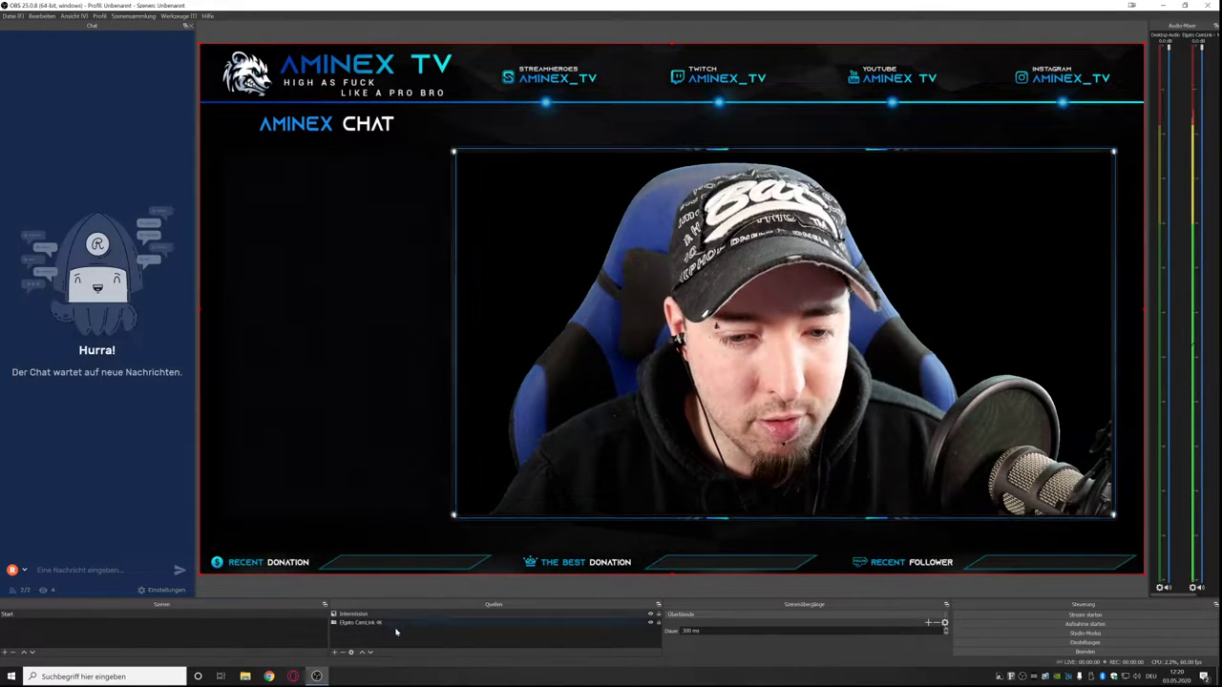
# Add a new image source named "Background Cam" and load the living-room picture ending in pent_living_01.jpg from Downloads.
pyautogui.rightClick(347, 641)
pyautogui.moveTo(386, 577)
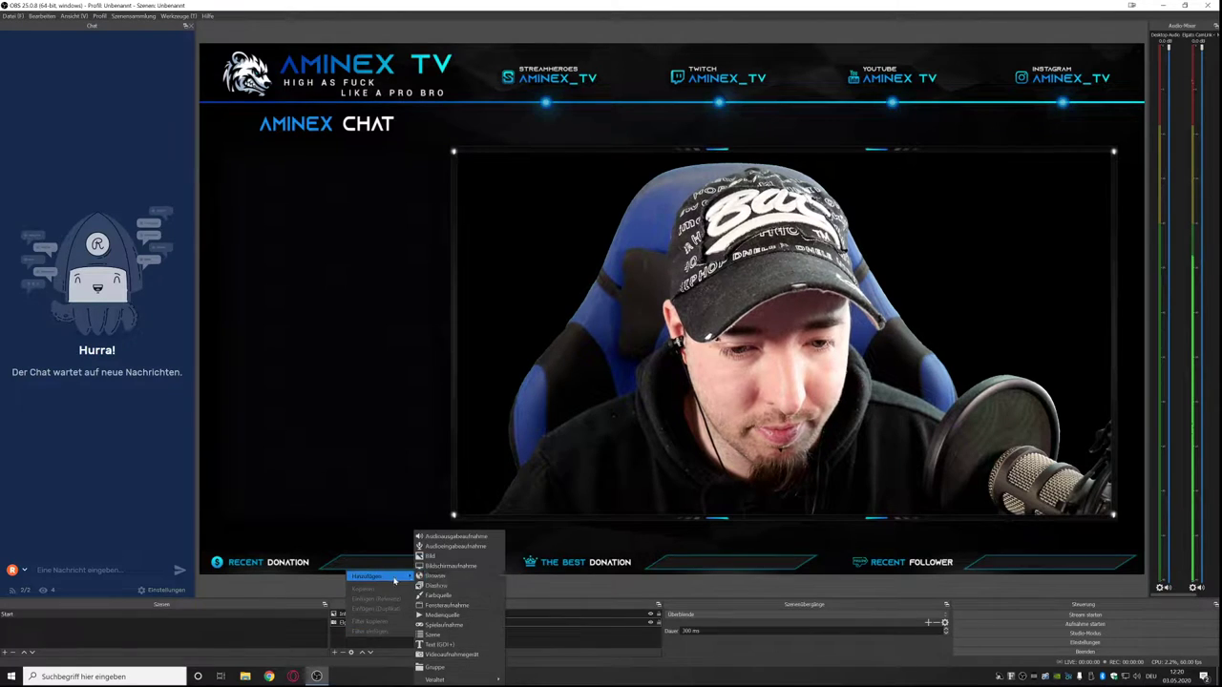
pyautogui.click(455, 556)
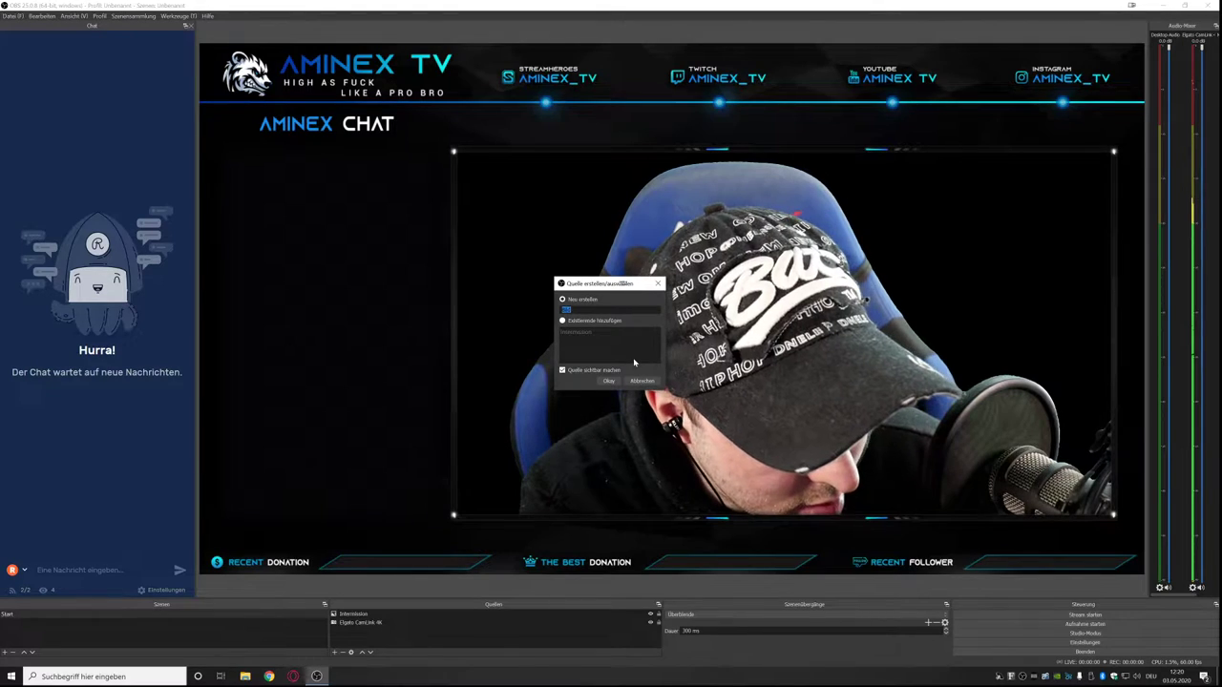
pyautogui.write('Ba')
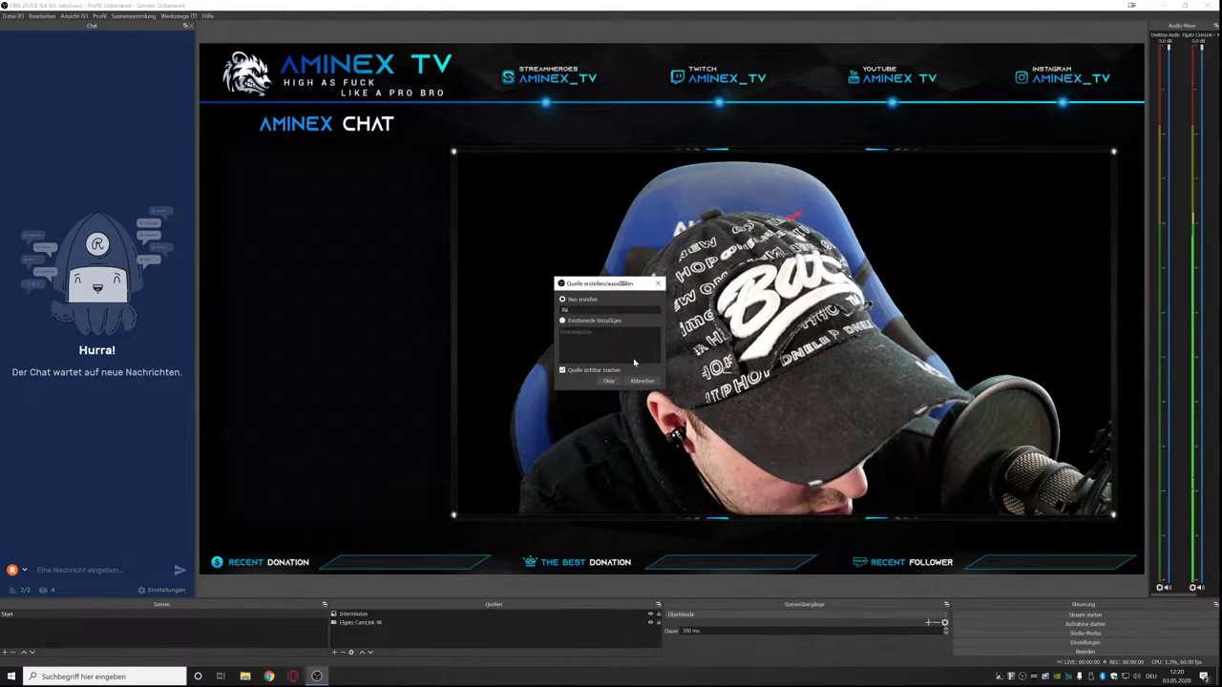
pyautogui.write('ckground Cam')
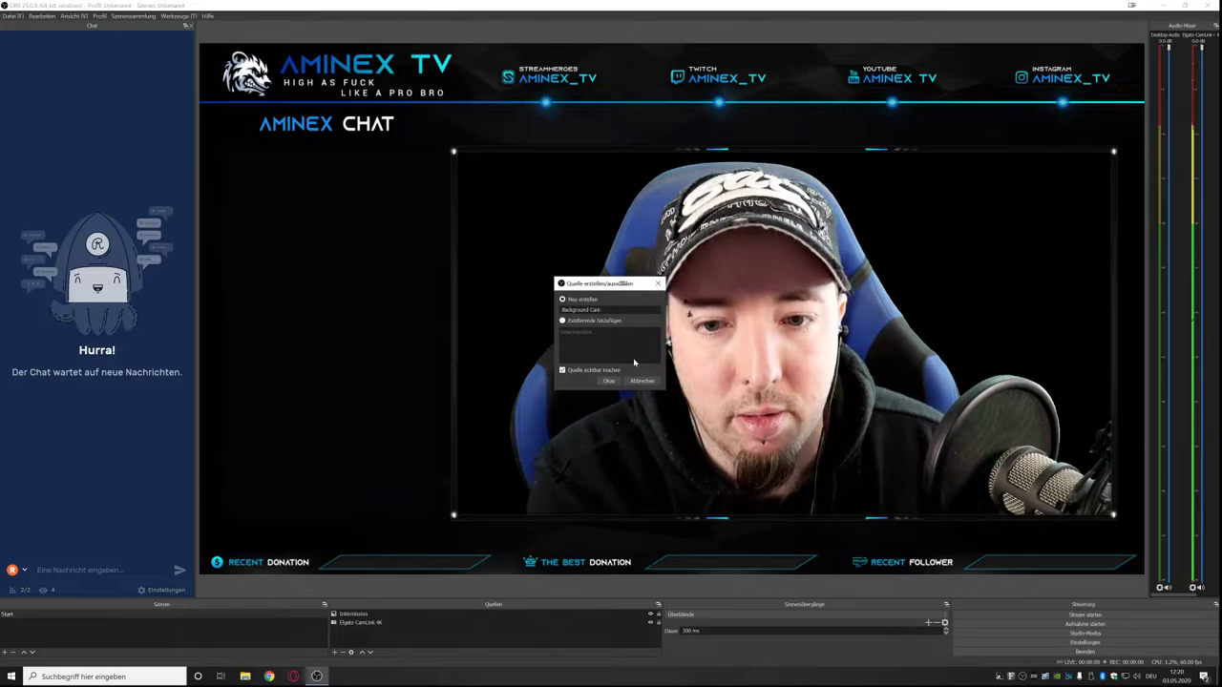
pyautogui.press('Return')
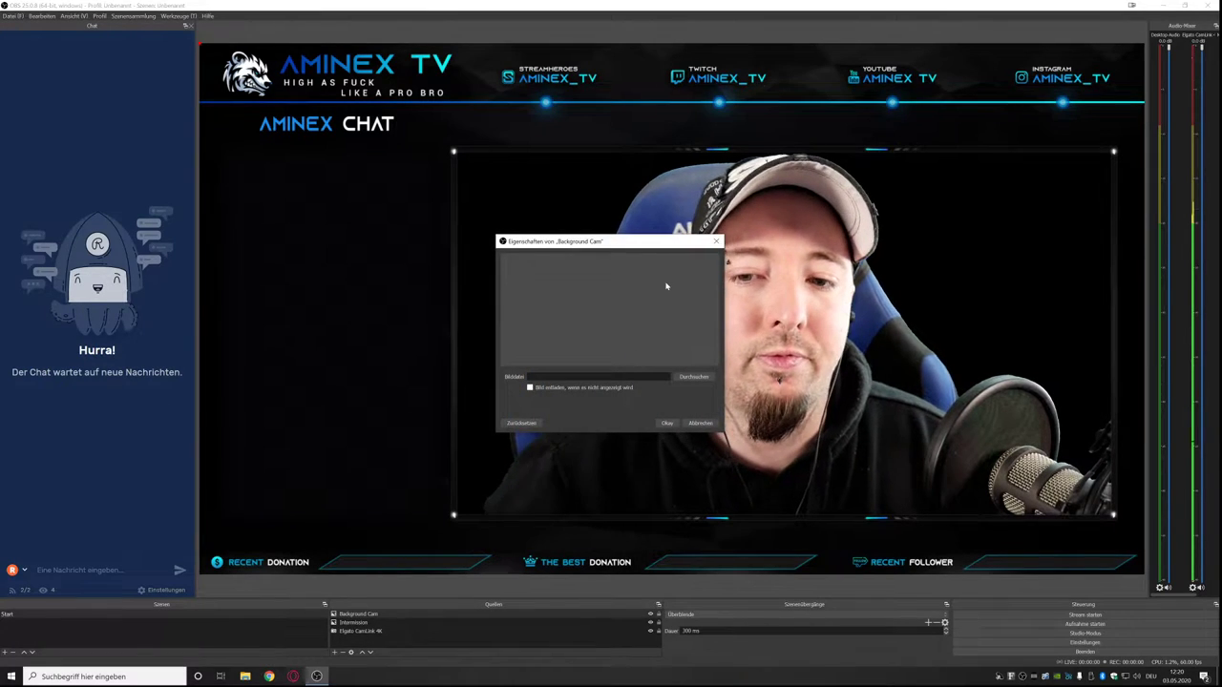
pyautogui.click(682, 380)
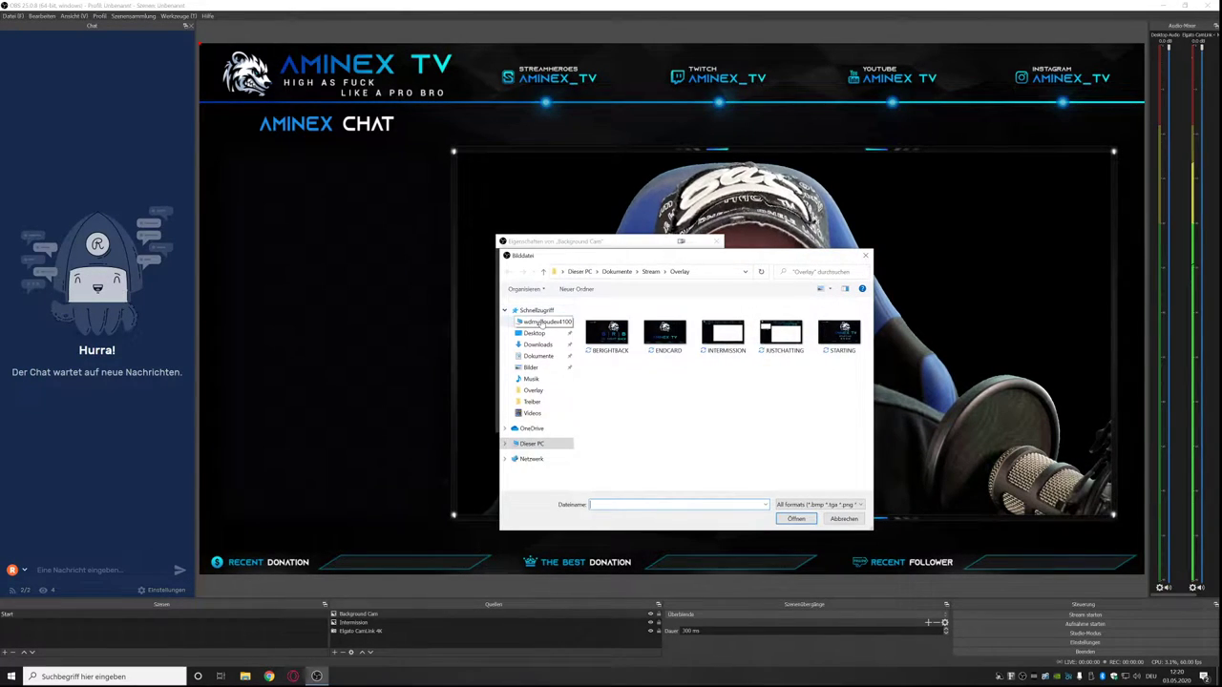
pyautogui.press('Escape')
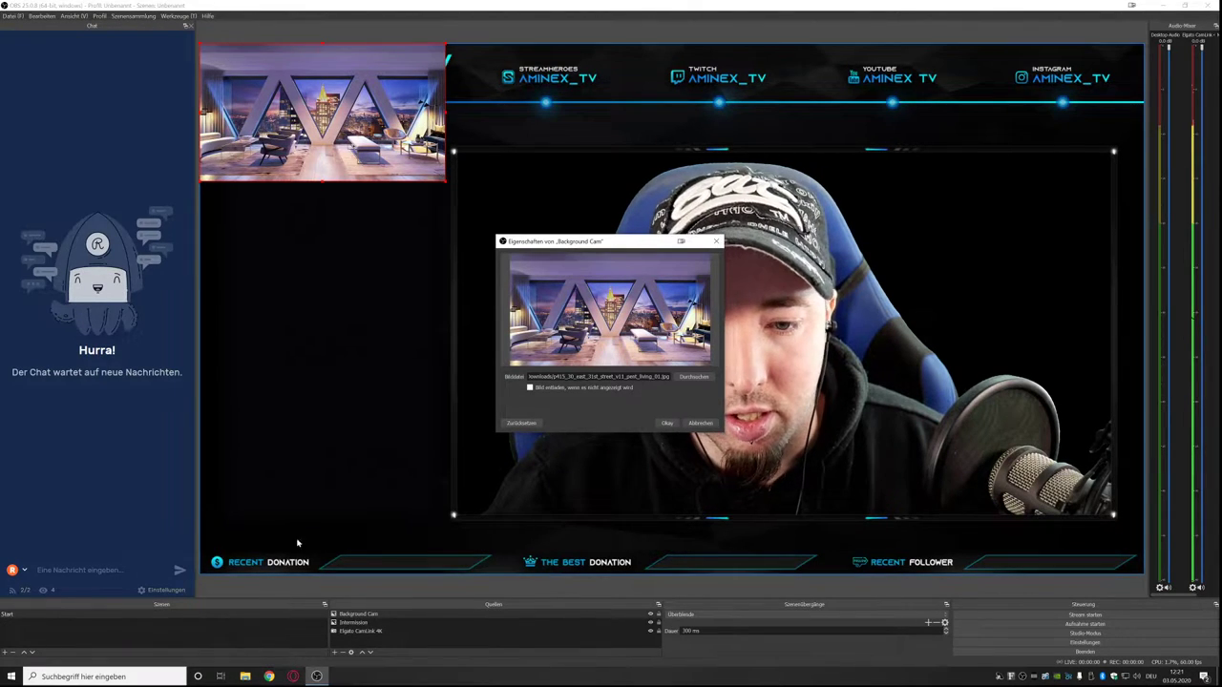
# Open the backup folder Sicherung 03.05.2020 in the network drive's Public share, then close the file window.
pyautogui.click(12, 676)
pyautogui.click(177, 410)
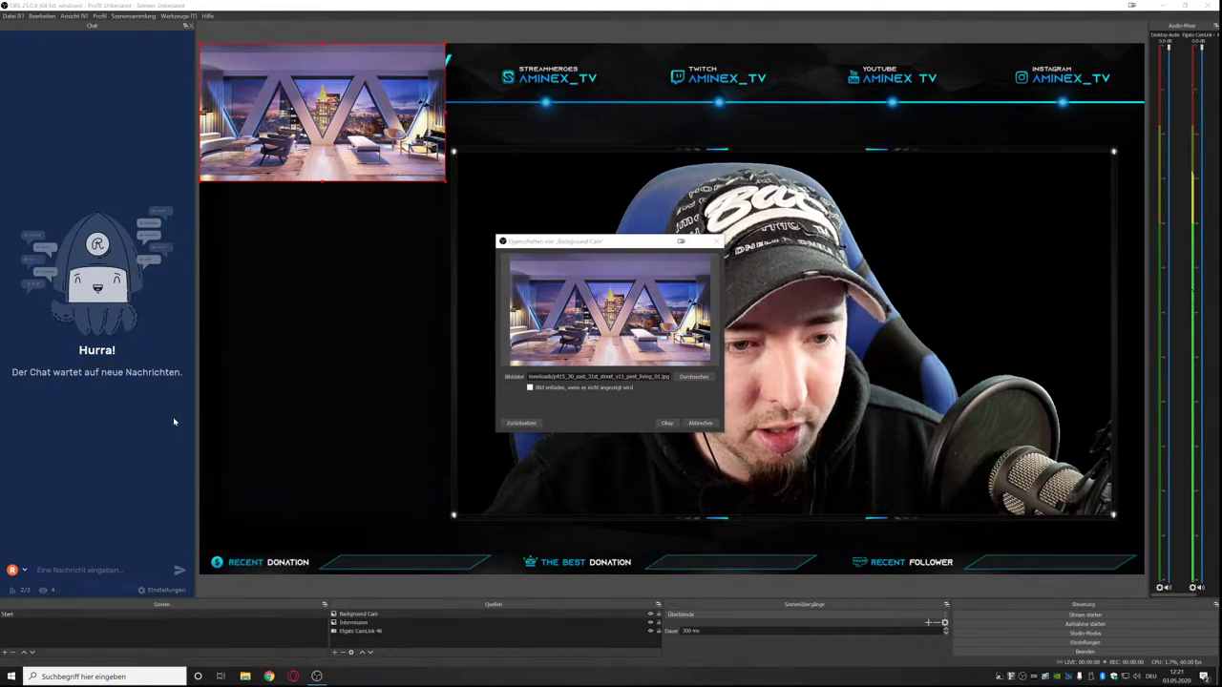
pyautogui.click(635, 110)
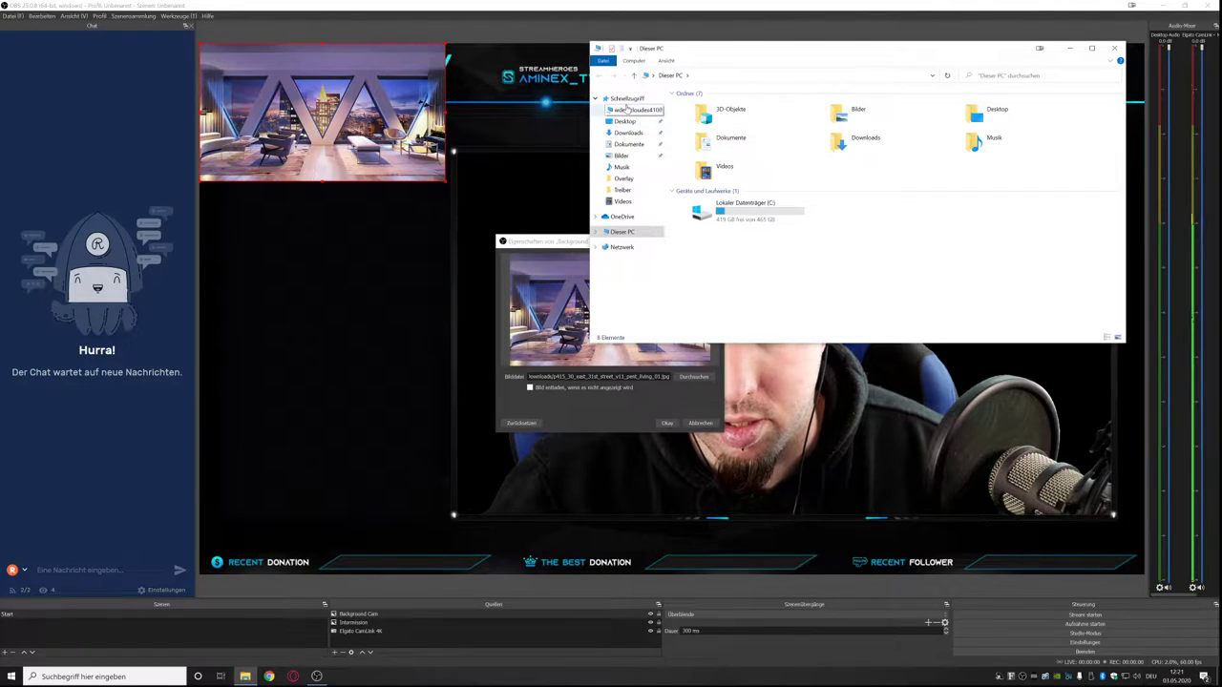
pyautogui.doubleClick(716, 103)
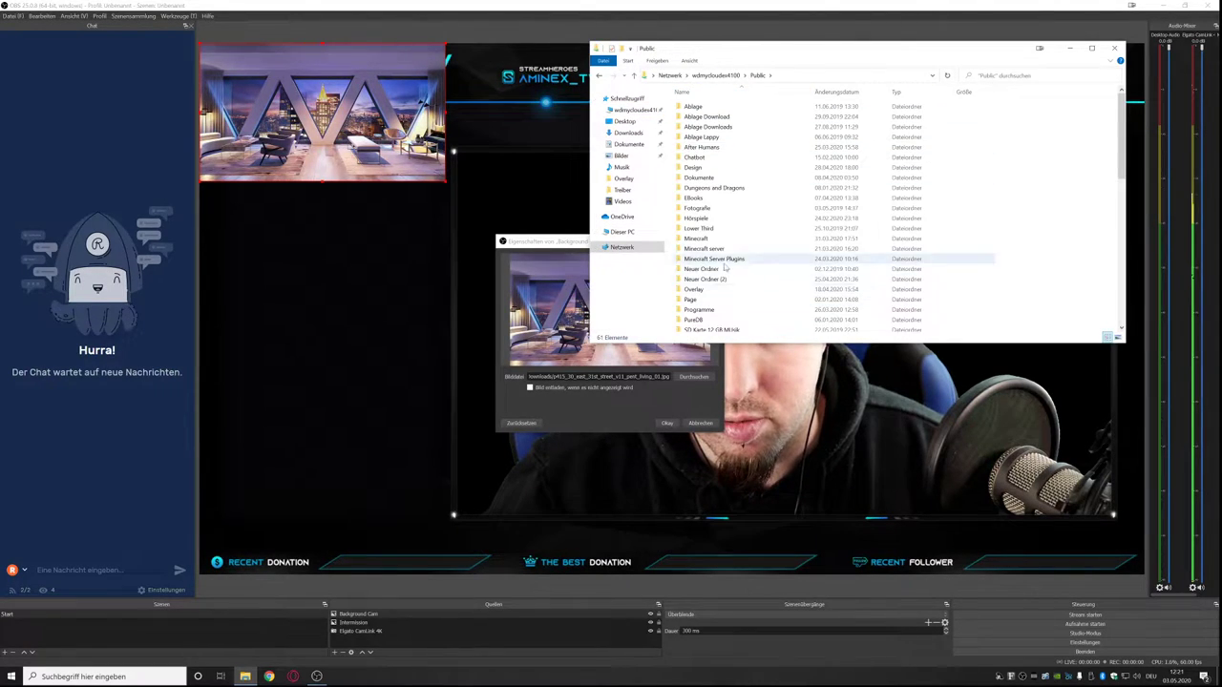
pyautogui.scroll(-4, 725, 191)
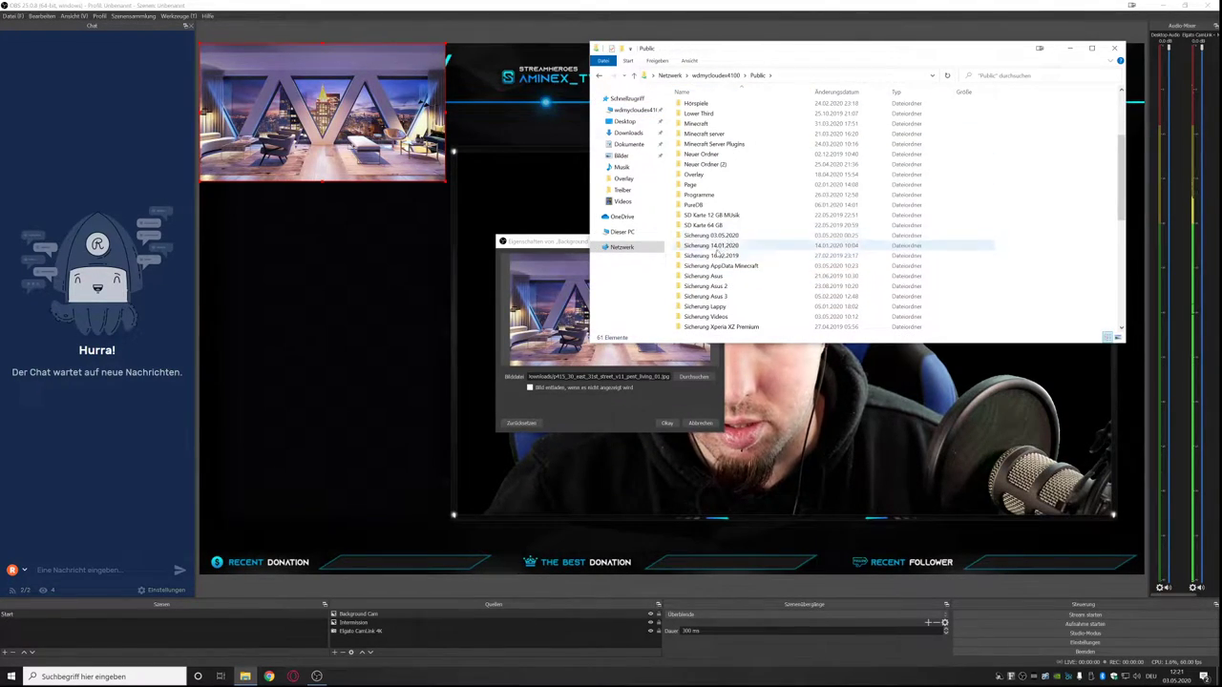
pyautogui.doubleClick(711, 235)
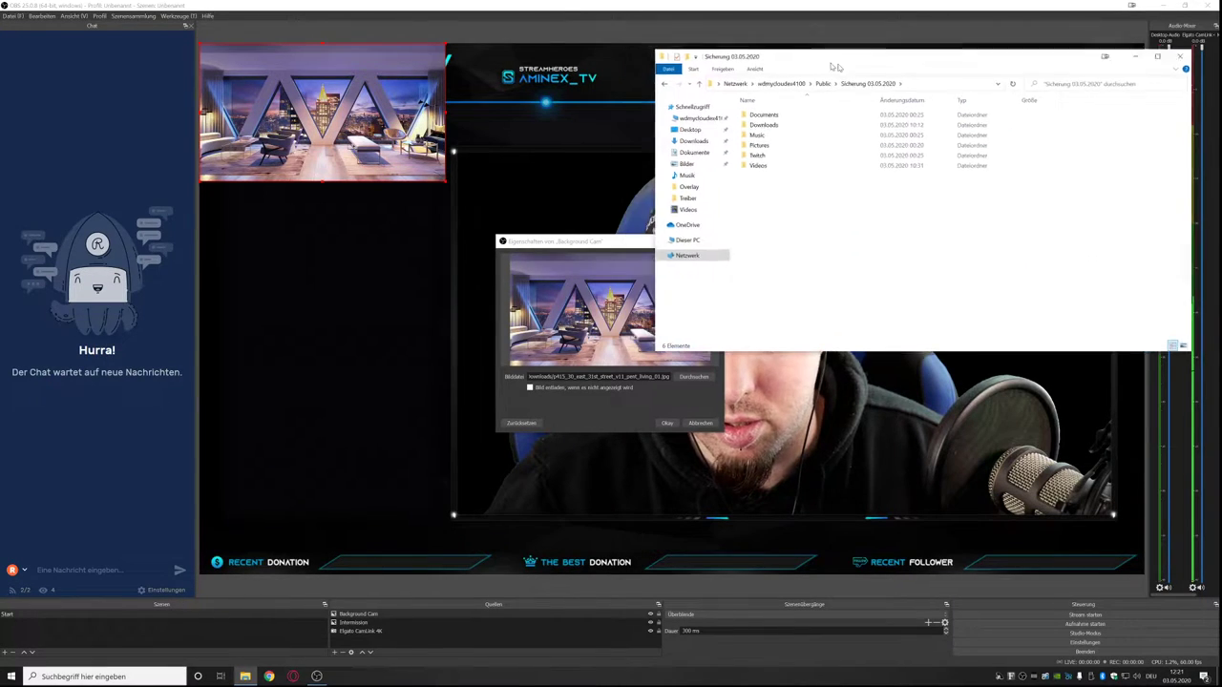
pyautogui.hotkey('alt', 'F4')
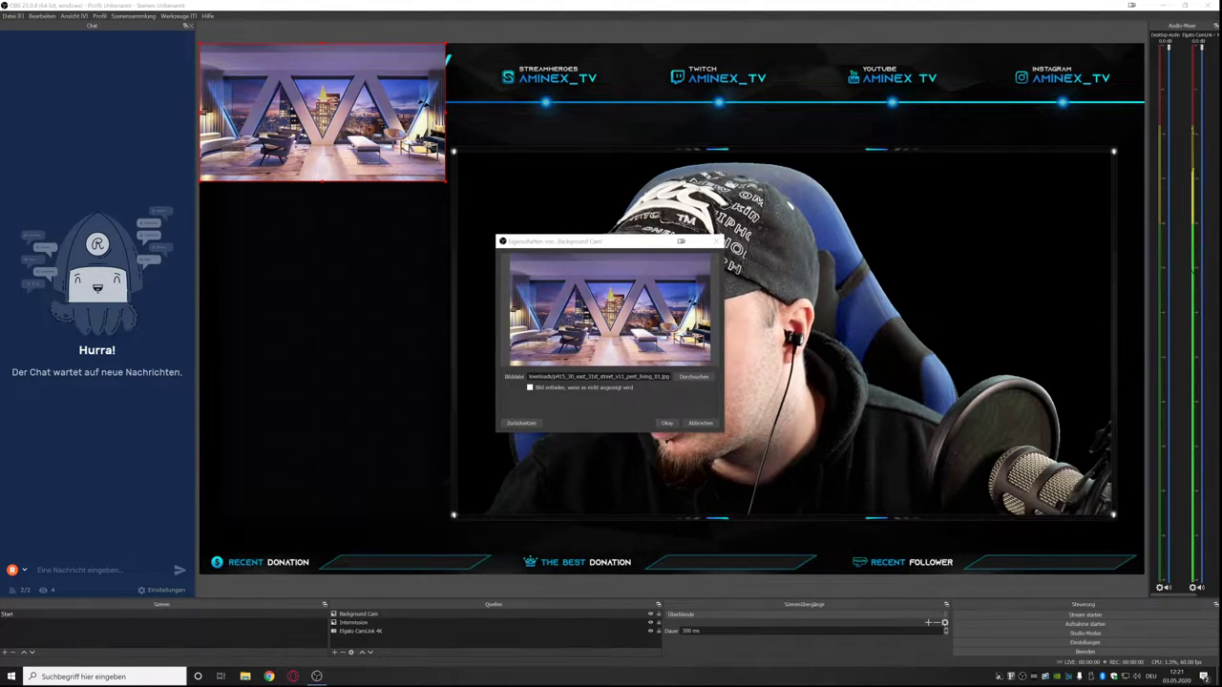
# Create a new folder named "Background" inside the Stream folder in Dokumente.
pyautogui.hotkey('alt', 'Tab')
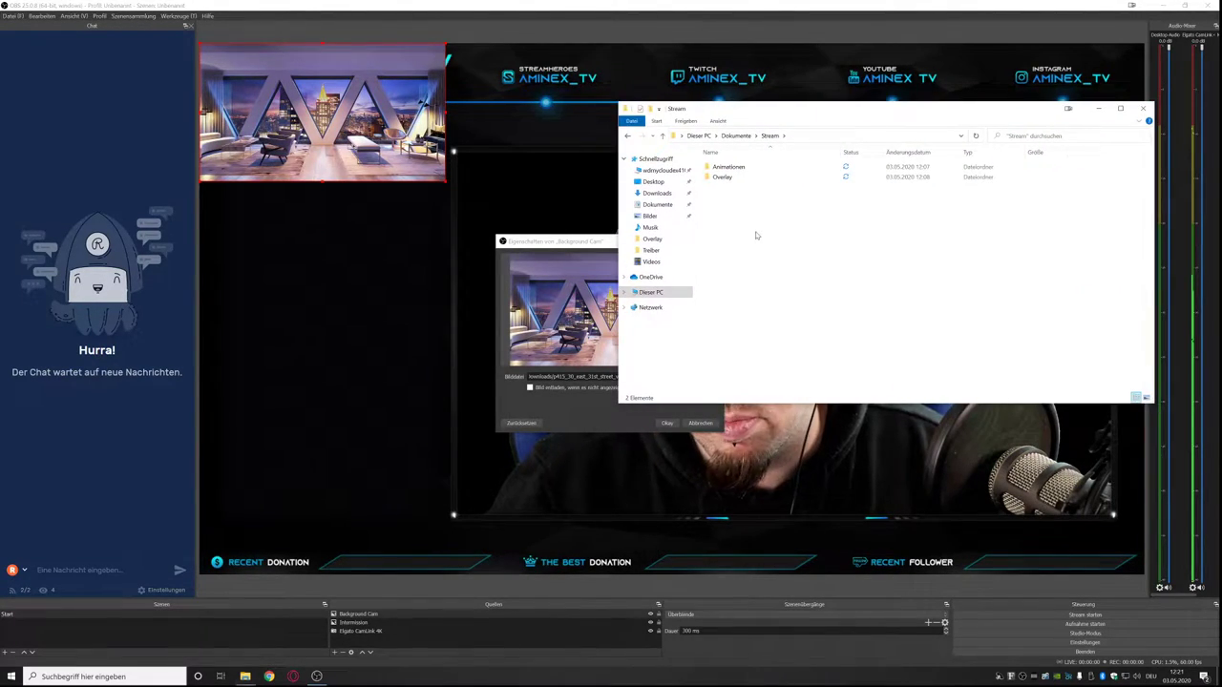
pyautogui.rightClick(755, 235)
pyautogui.click(922, 345)
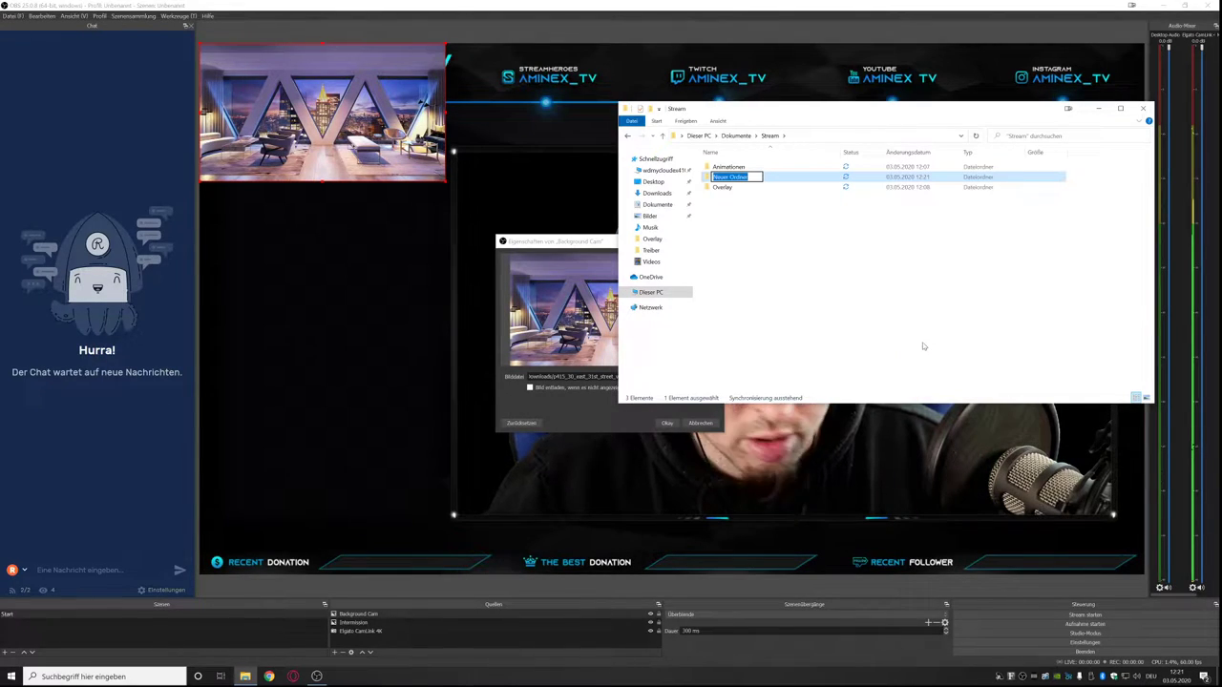
pyautogui.write('Backgro')
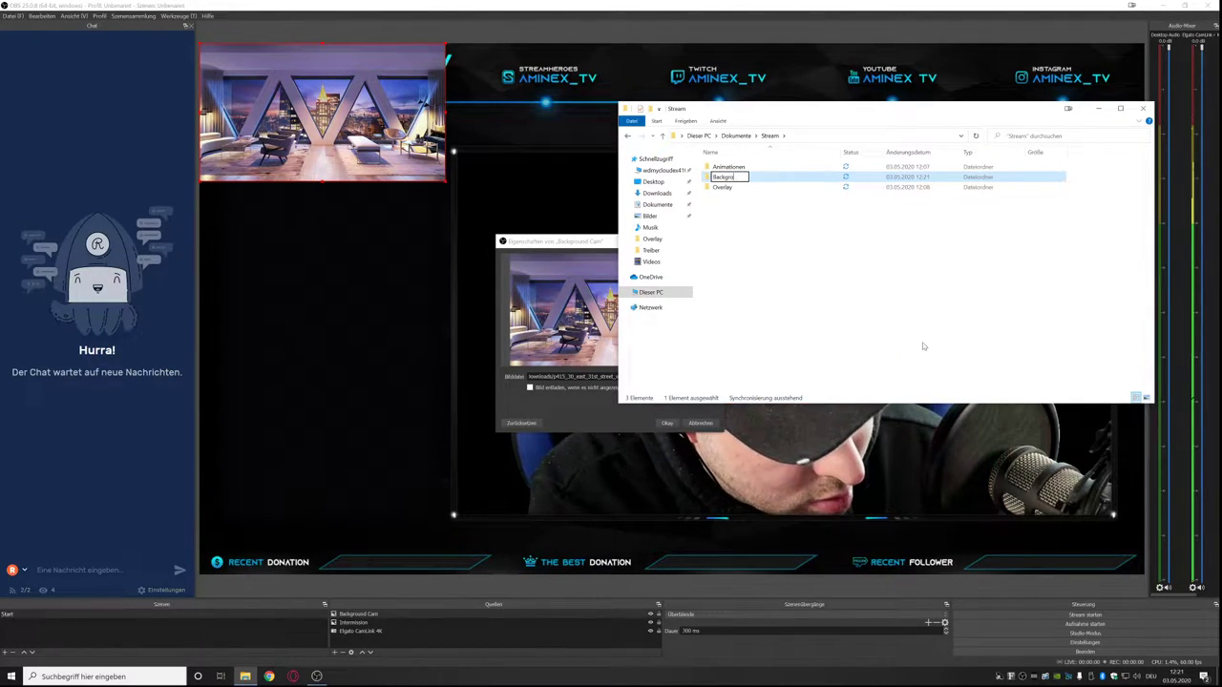
pyautogui.write('und')
pyautogui.click(923, 342)
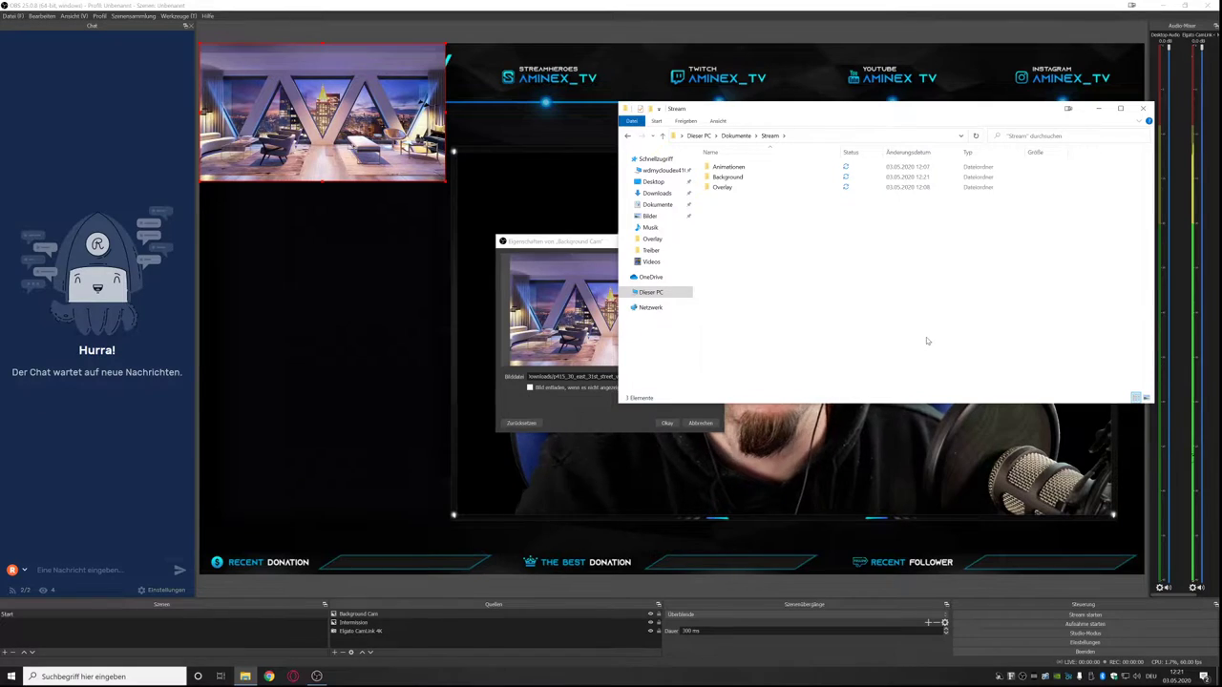
# Paste the living-room picture ending in pent_living_01 into the new Background folder and close the file window.
pyautogui.doubleClick(743, 177)
pyautogui.rightClick(750, 191)
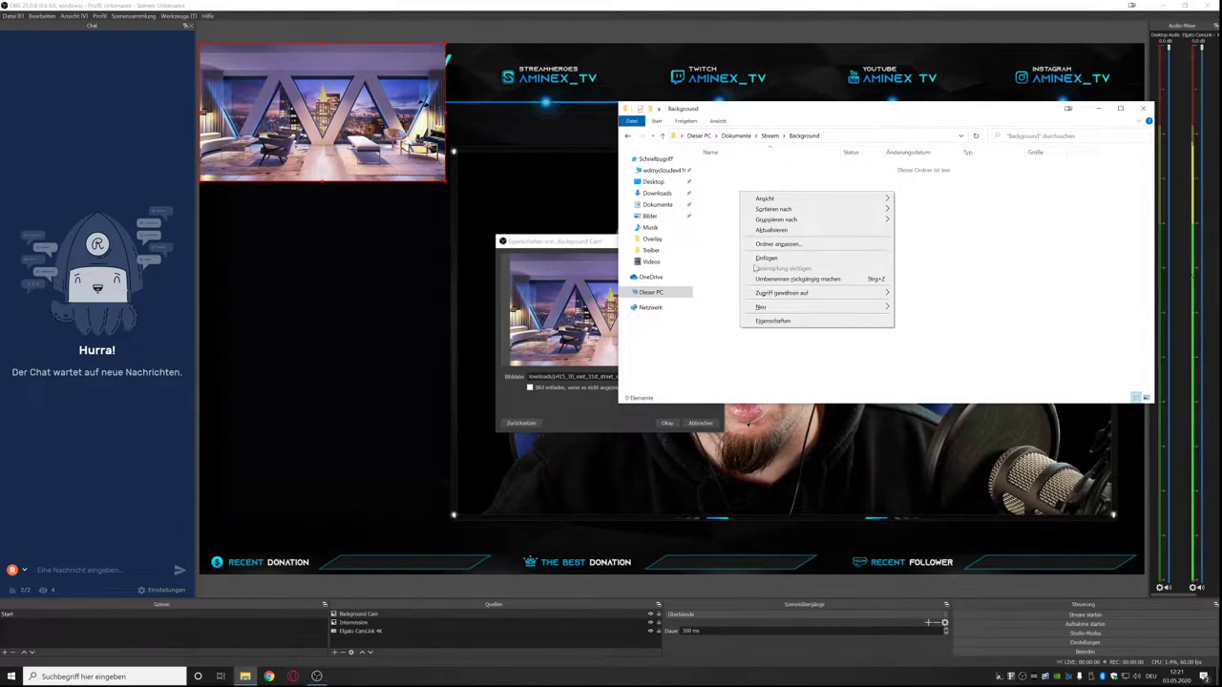
pyautogui.click(764, 257)
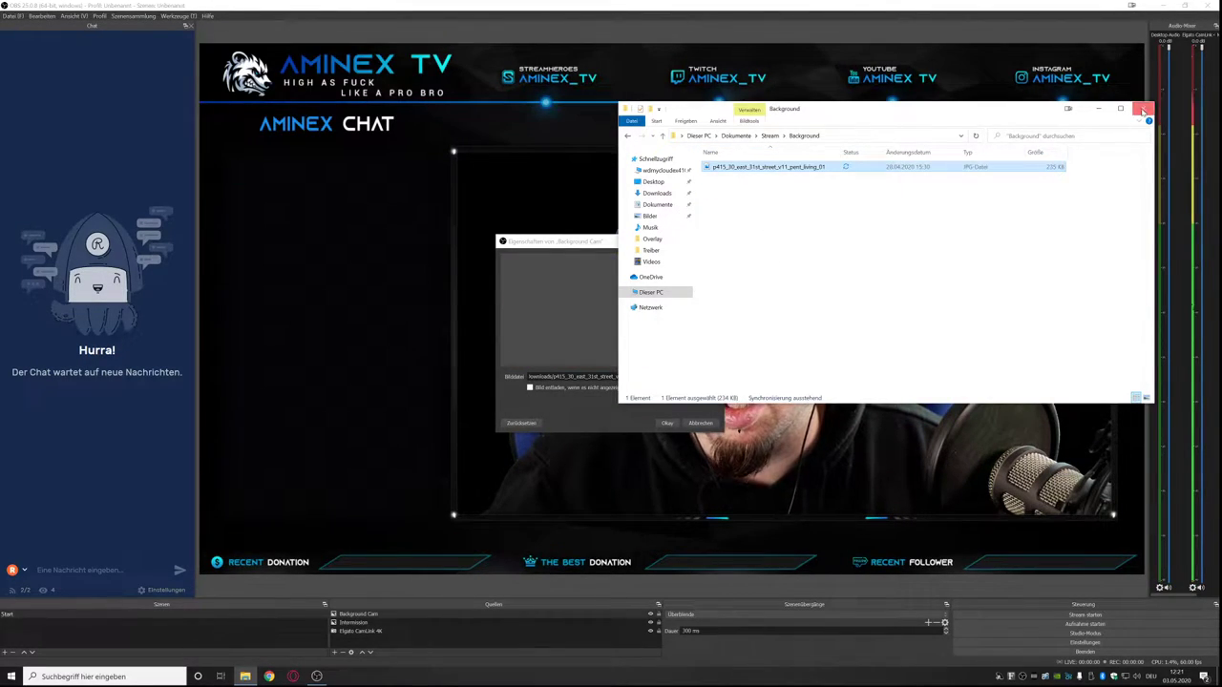
pyautogui.click(1144, 111)
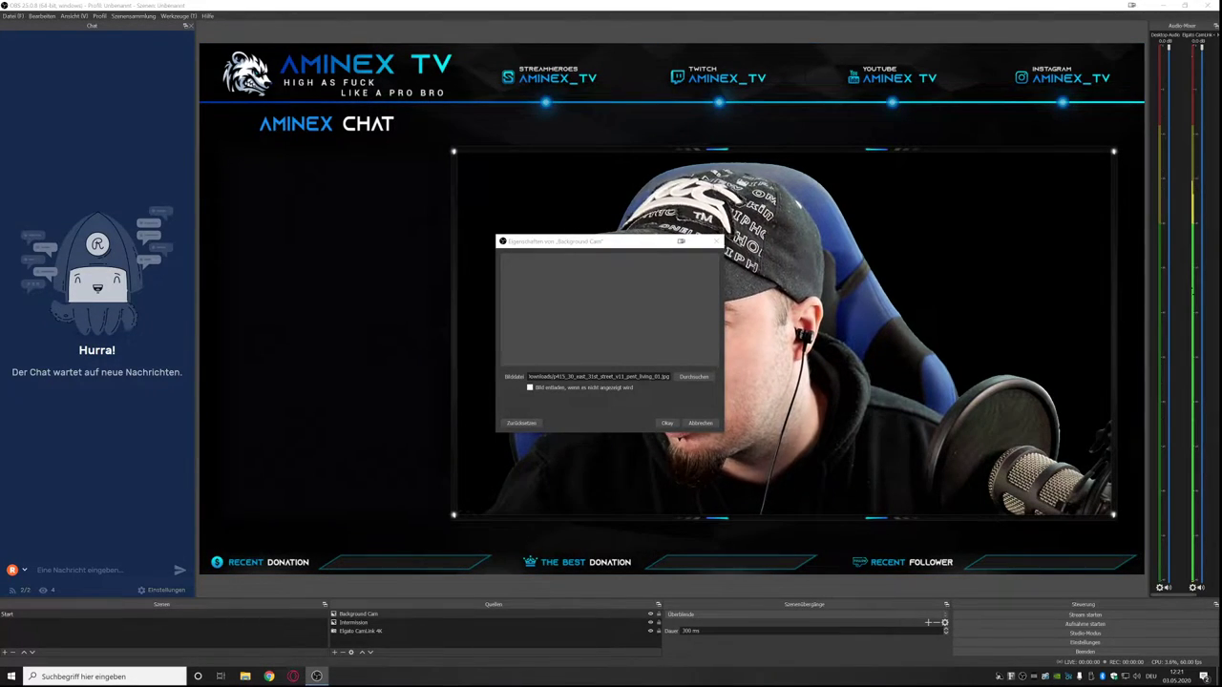
# Set the Background Cam source's image file to the pent_living_01 picture in Dokumente > Stream > Background and confirm the properties.
pyautogui.click(694, 376)
pyautogui.doubleClick(657, 416)
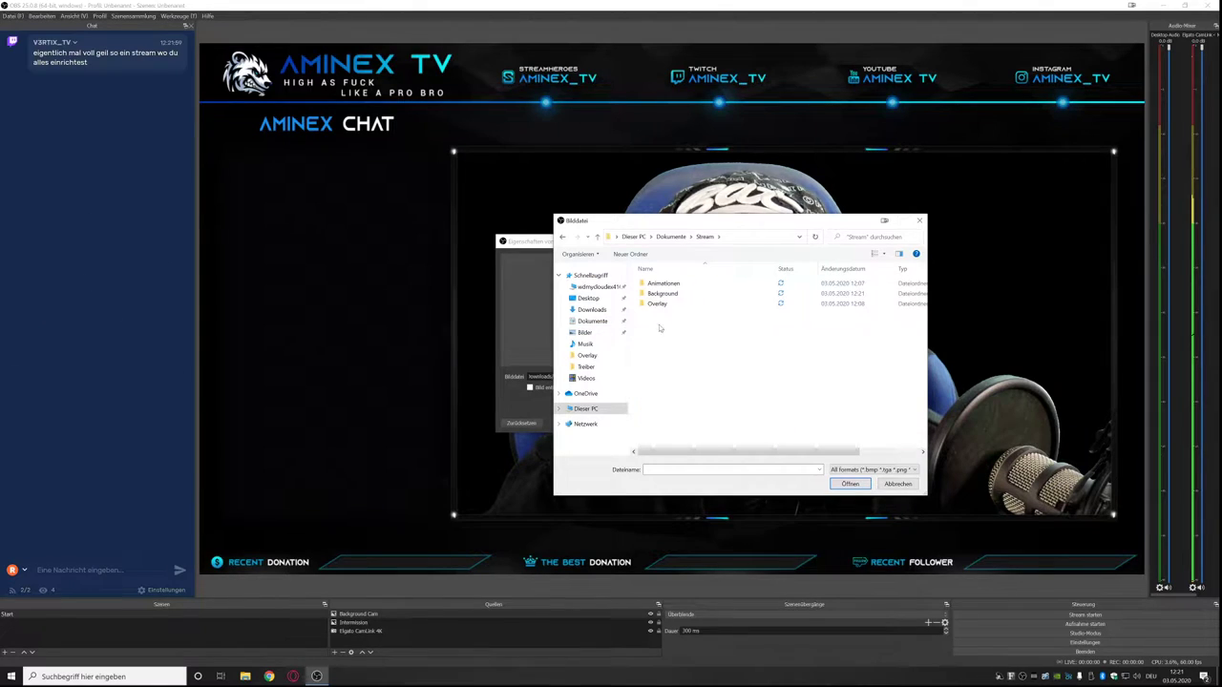
pyautogui.doubleClick(659, 292)
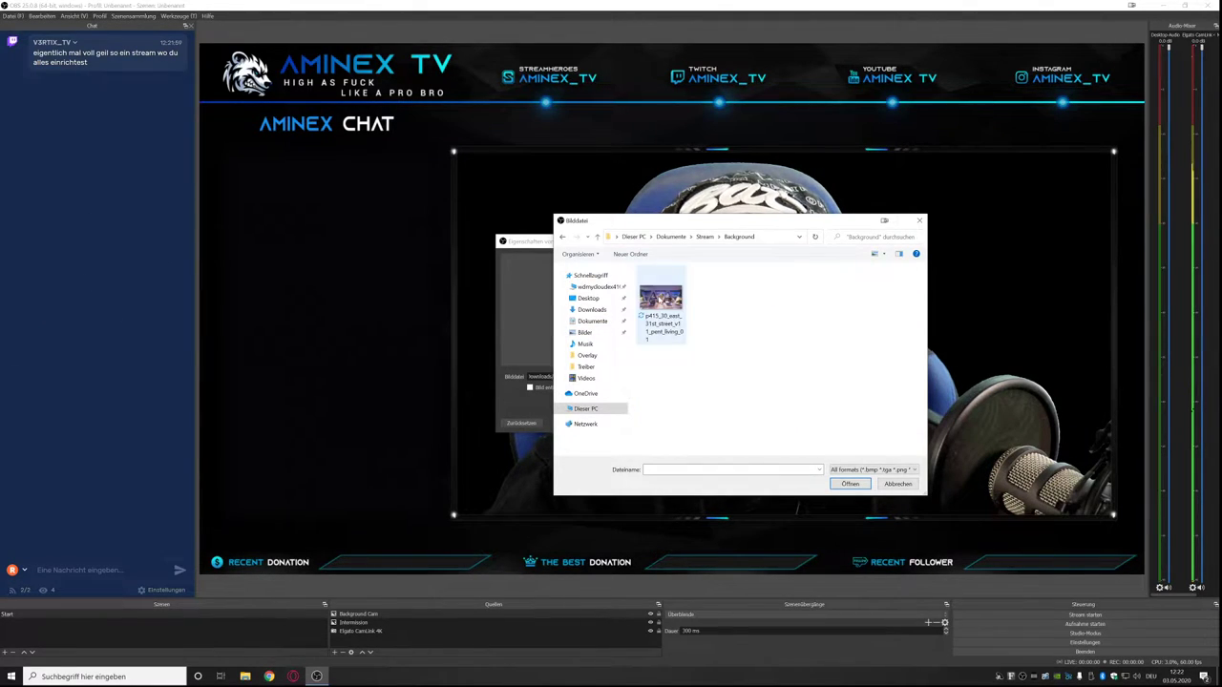
pyautogui.doubleClick(660, 301)
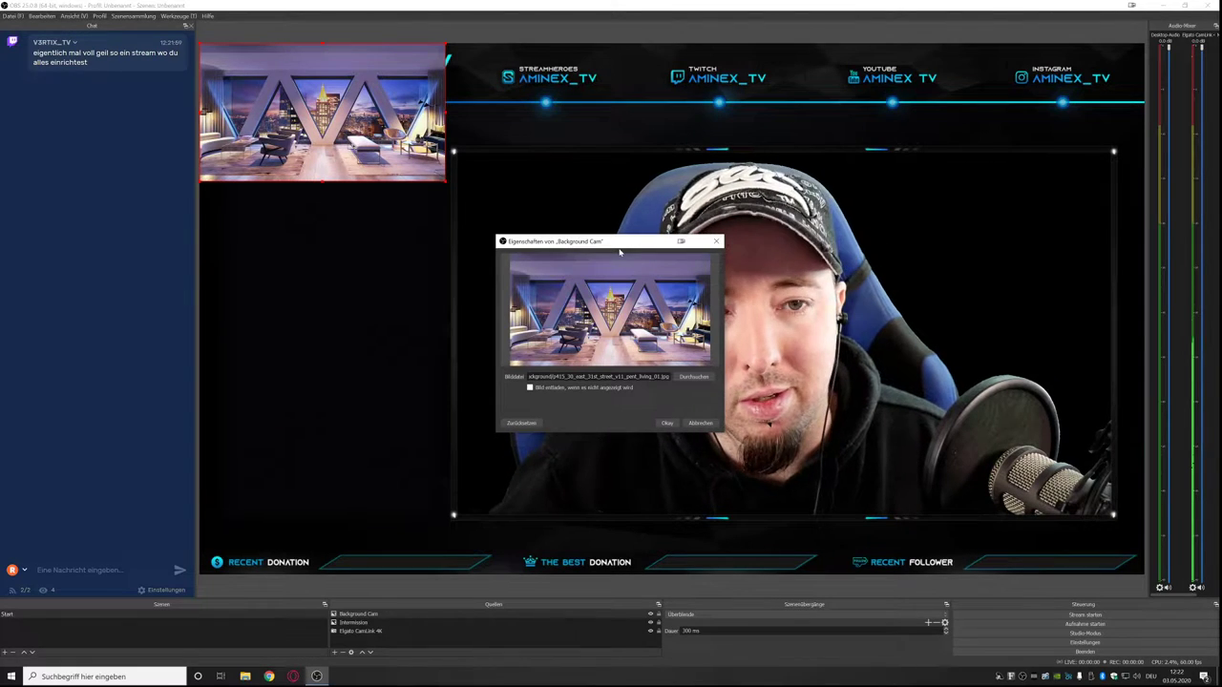
pyautogui.click(667, 423)
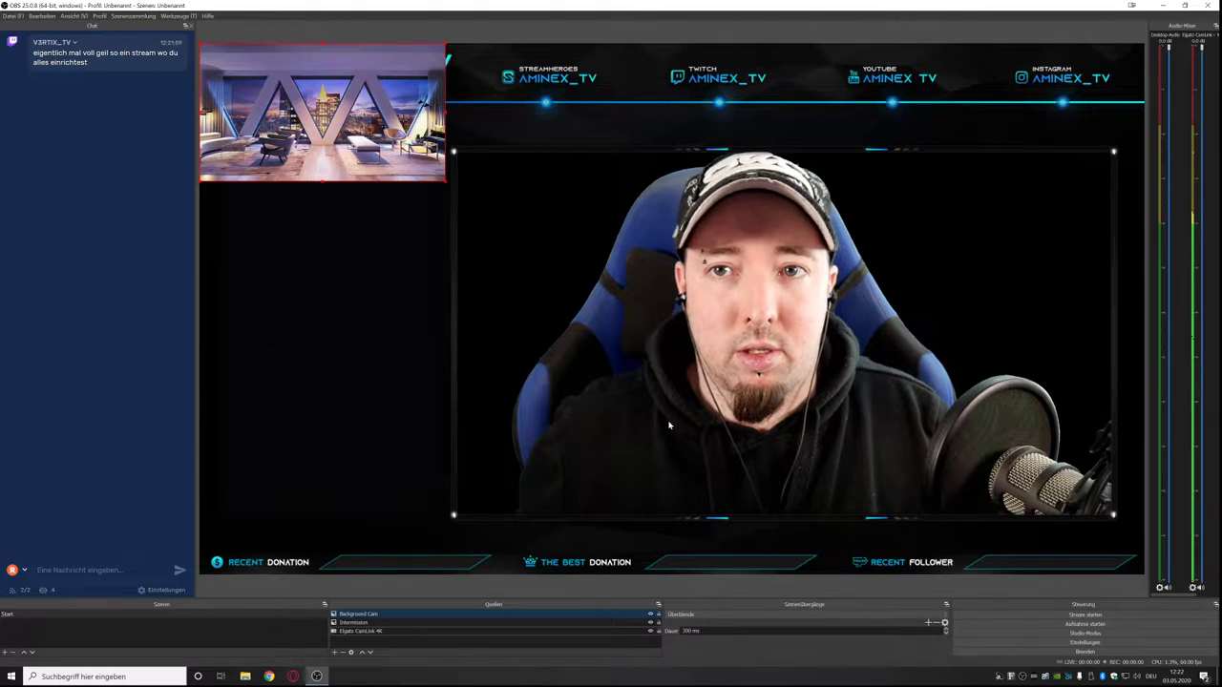
# Move Background Cam beneath the overlay and camera in the source order and fit its picture to the camera frame.
pyautogui.moveTo(385, 108); pyautogui.dragTo(623, 200)
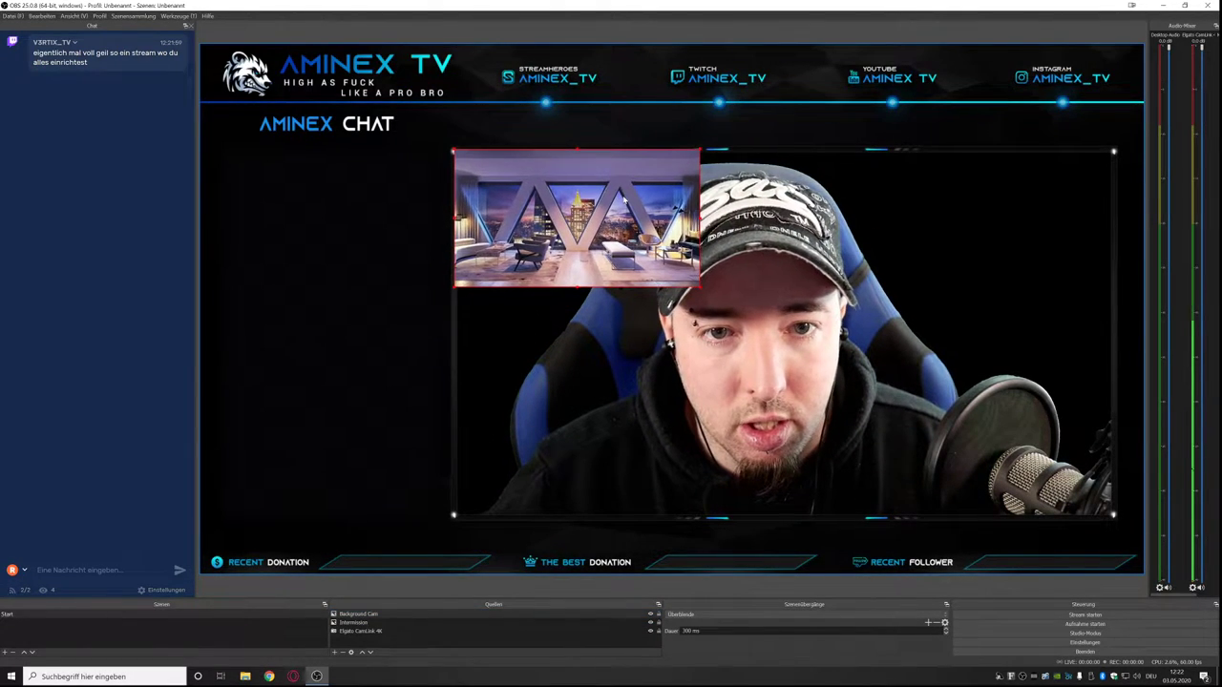
pyautogui.click(386, 623)
pyautogui.moveTo(386, 626); pyautogui.dragTo(384, 635)
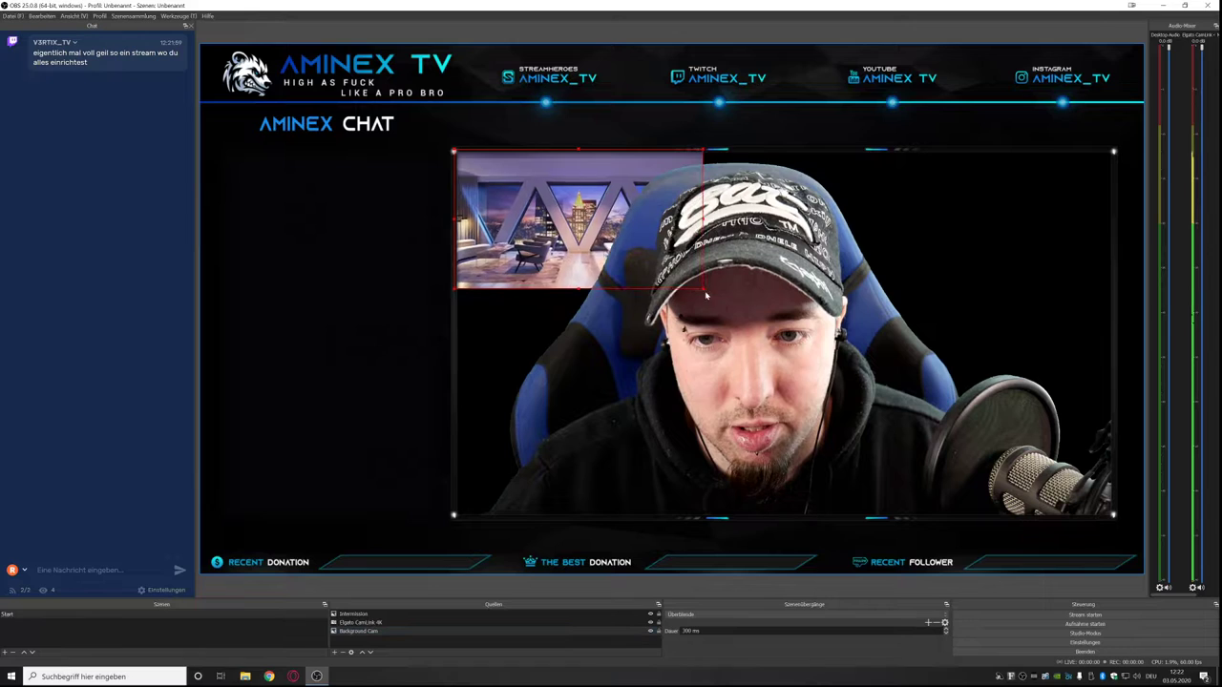
pyautogui.moveTo(699, 287); pyautogui.dragTo(1112, 473)
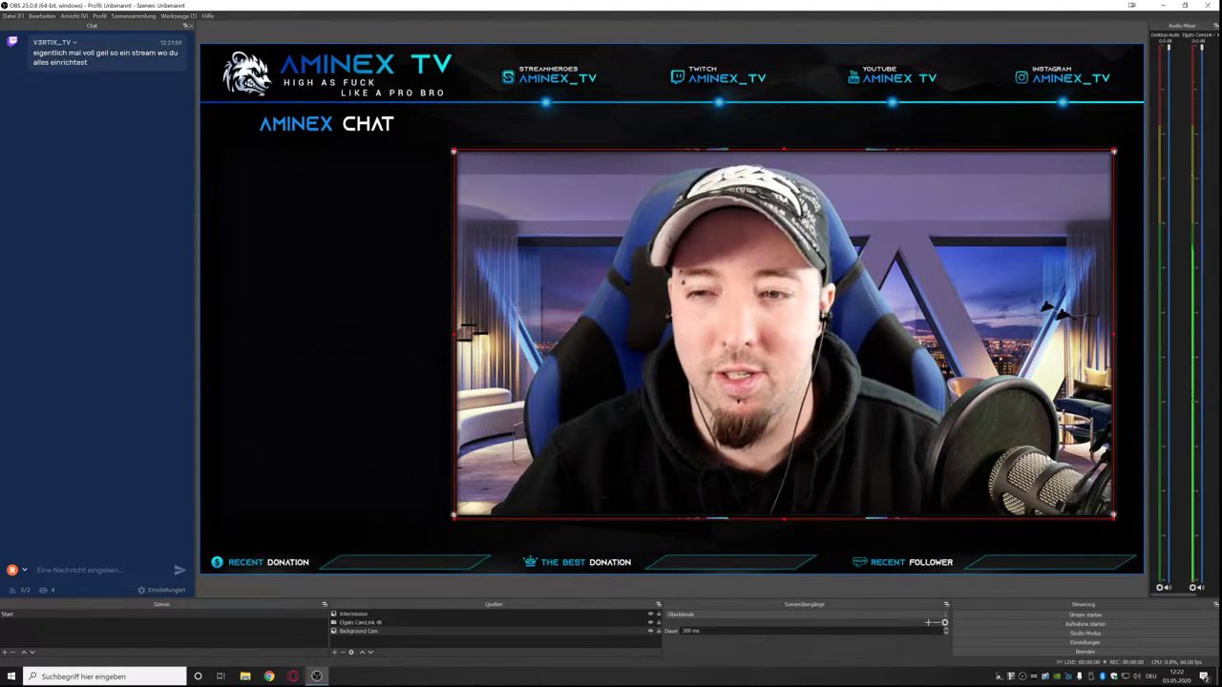
# Hide the Elgato camera source briefly to check the full background picture, then show it again and deselect the picture.
pyautogui.click(651, 624)
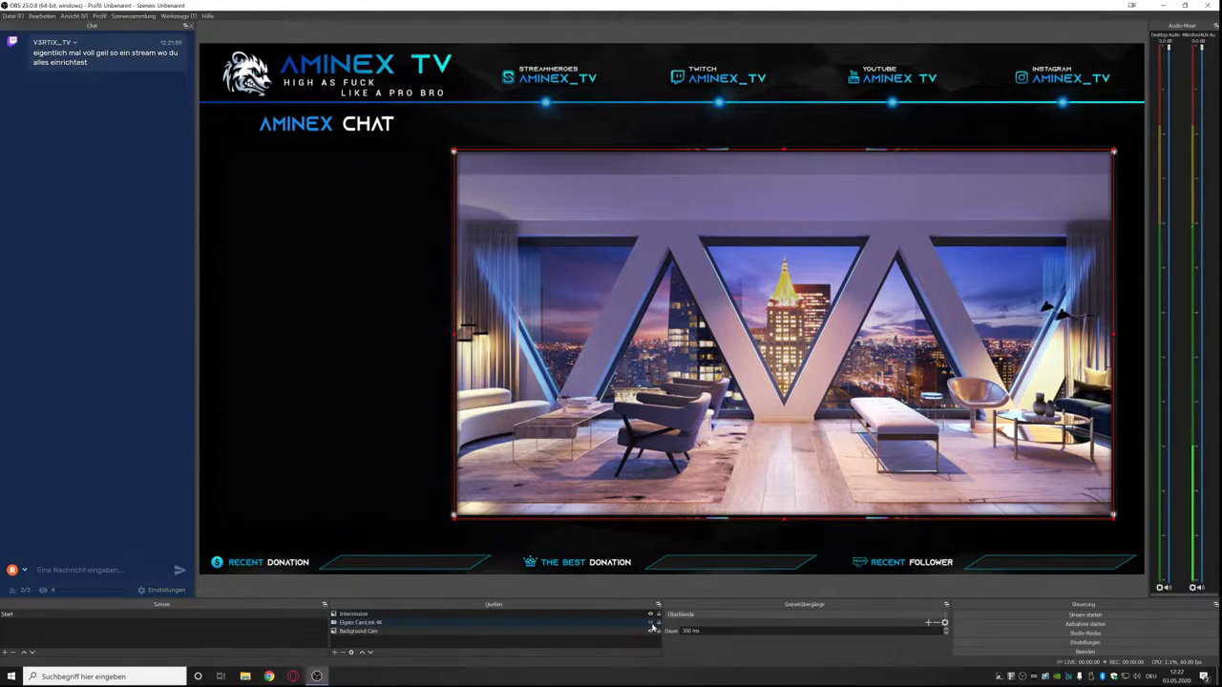
pyautogui.click(651, 624)
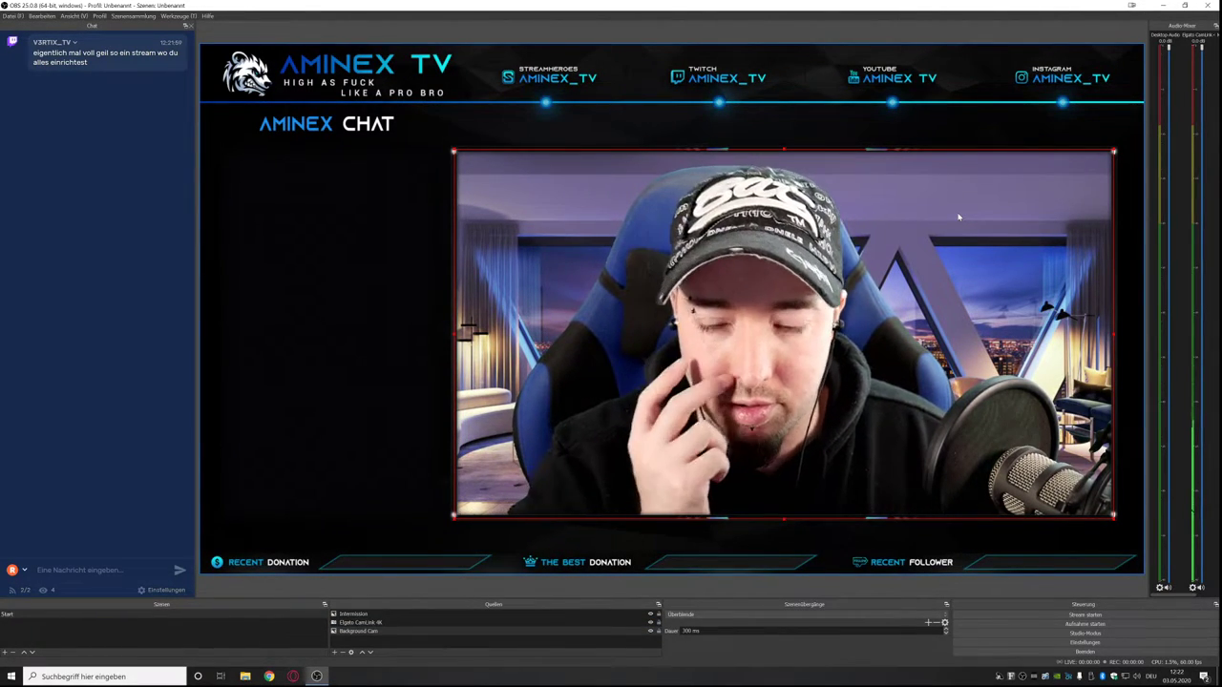
pyautogui.click(931, 593)
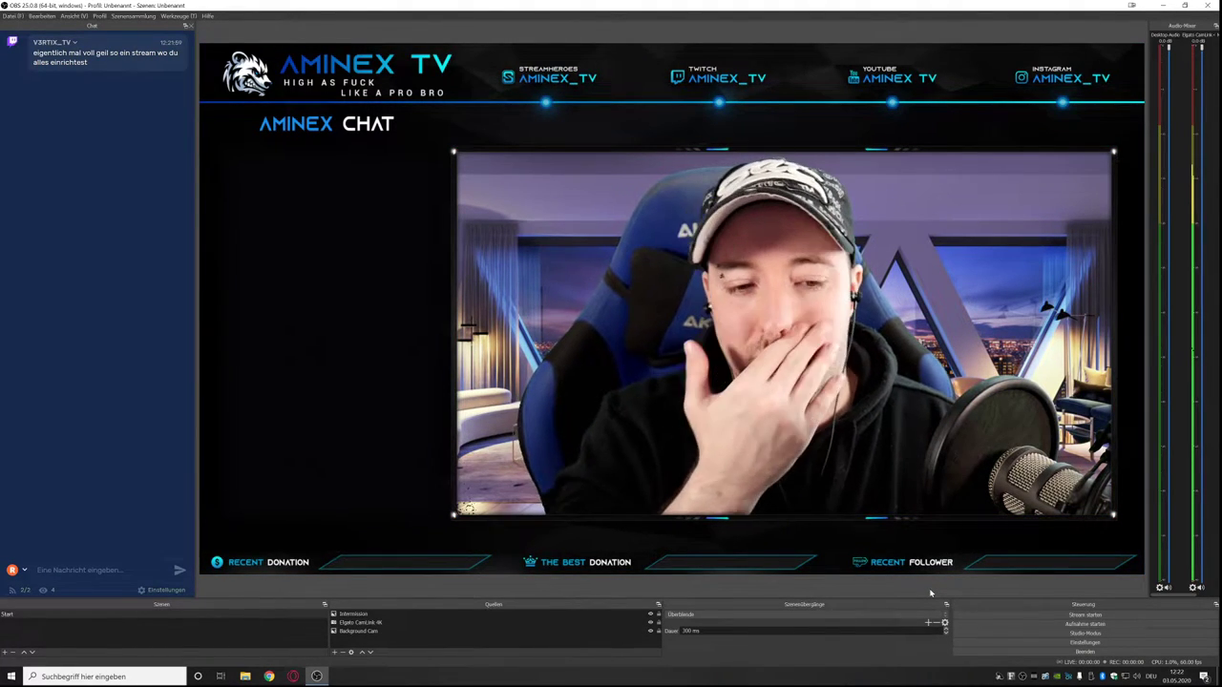
# Launch the Restream Chat app, log in with the account password and move the chat window over the camera picture.
pyautogui.click(12, 676)
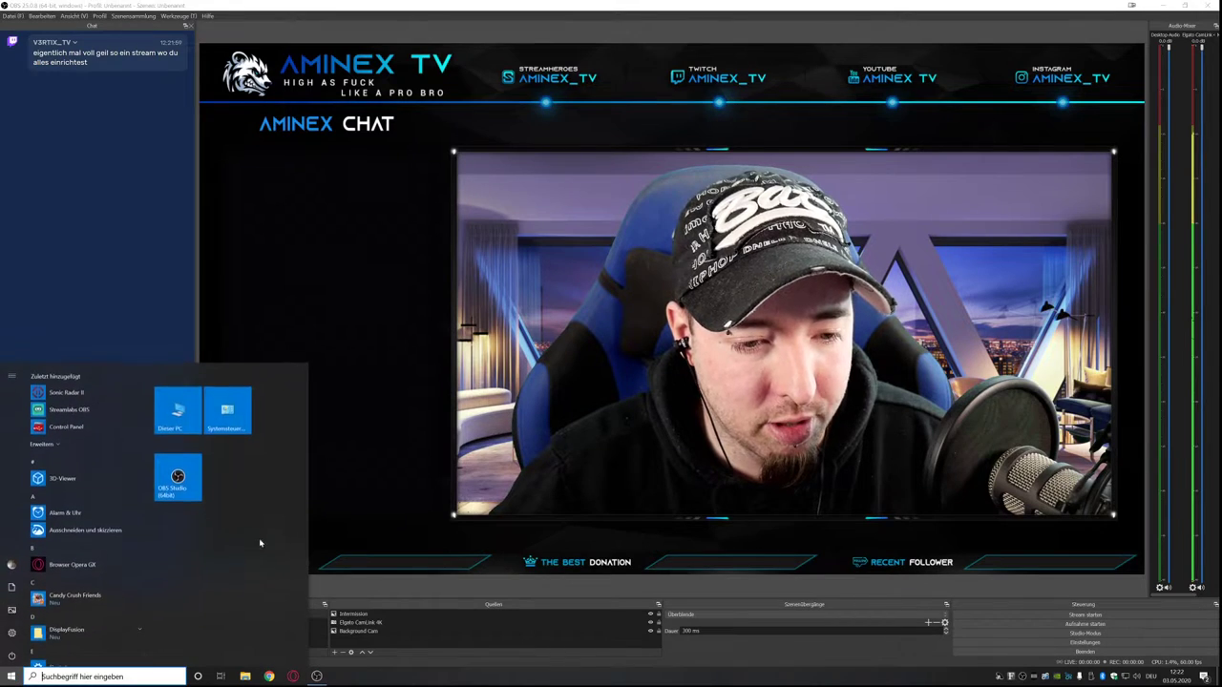
pyautogui.click(245, 251)
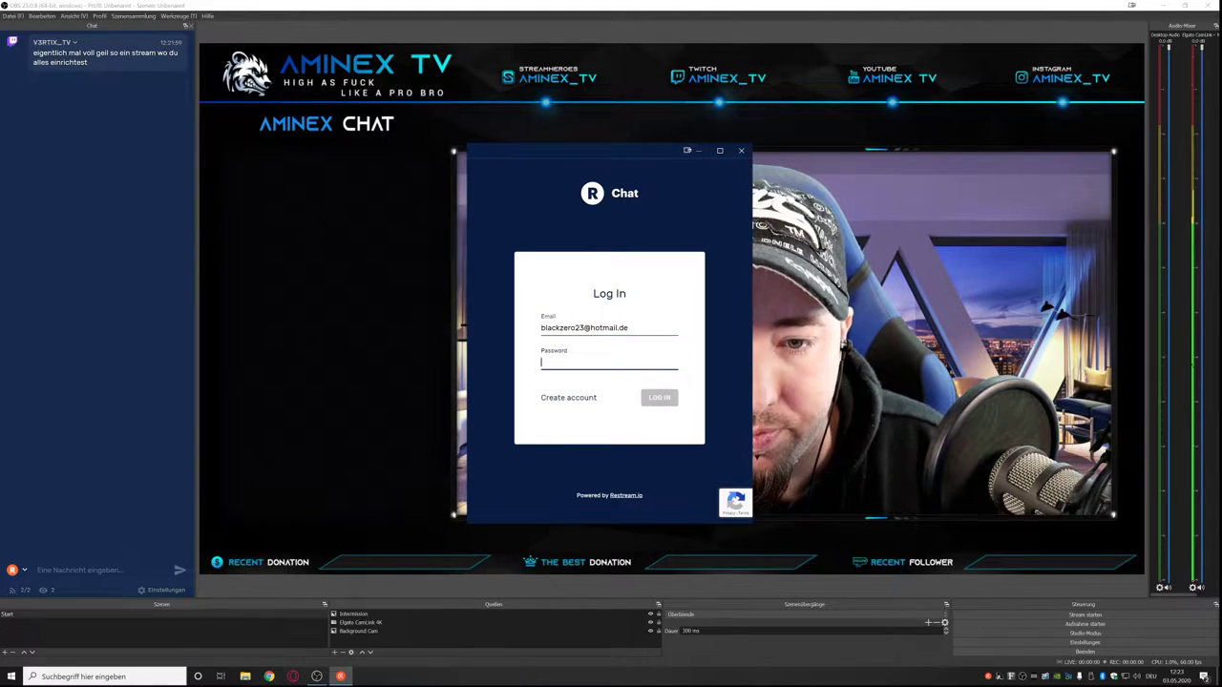
pyautogui.write('••••')
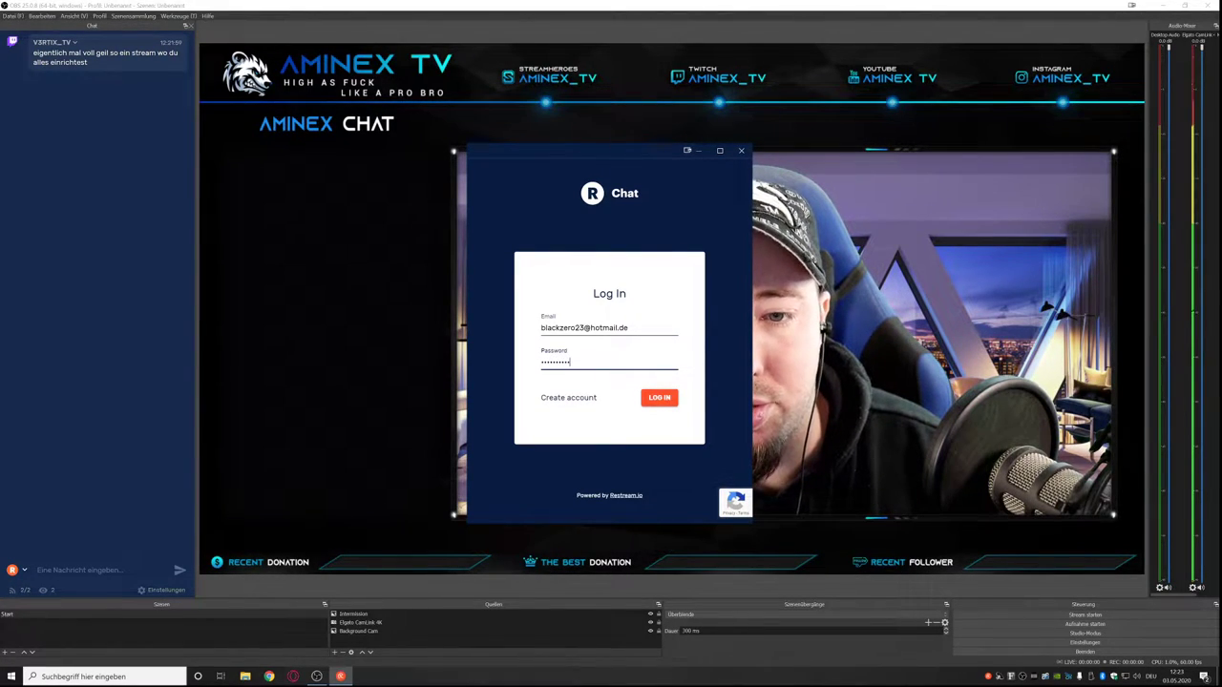
pyautogui.press('Return')
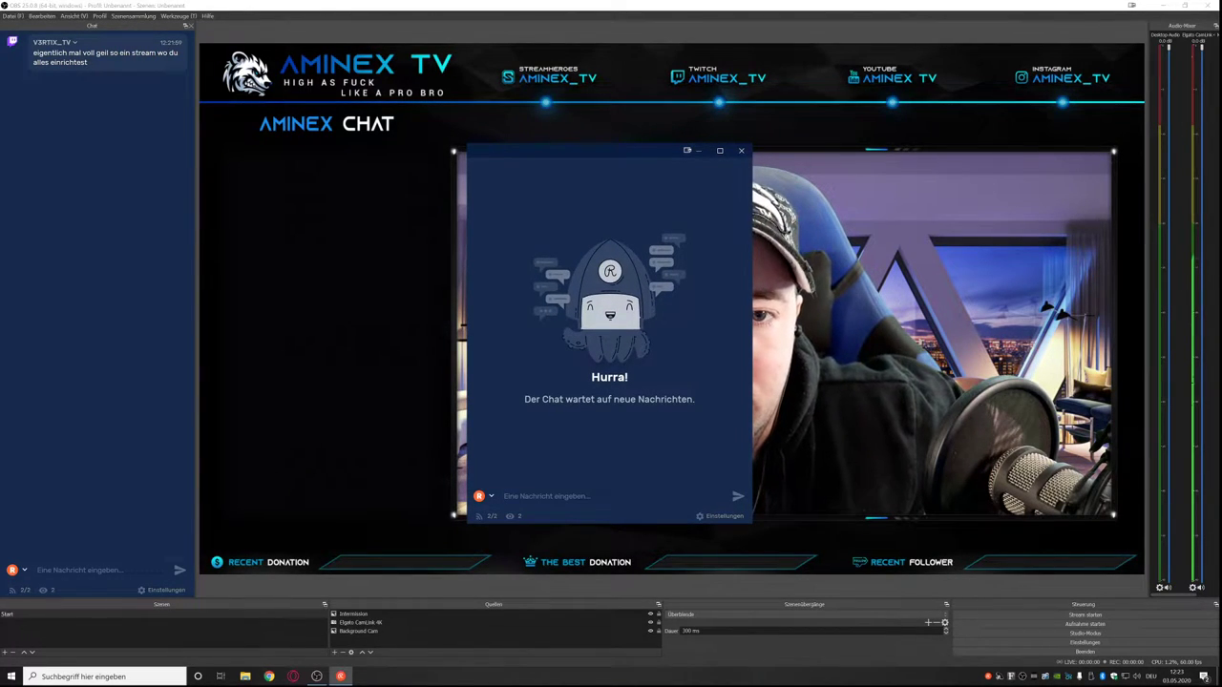
pyautogui.hotkey('alt', 'F4')
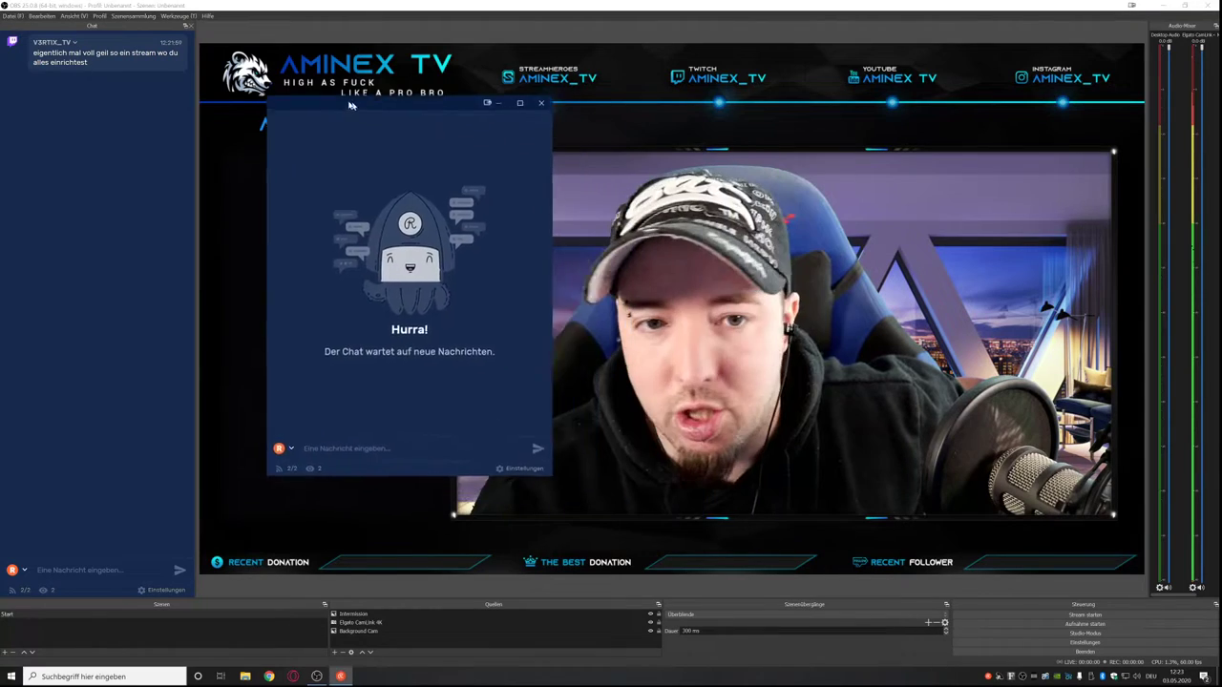
pyautogui.moveTo(363, 107); pyautogui.dragTo(671, 118)
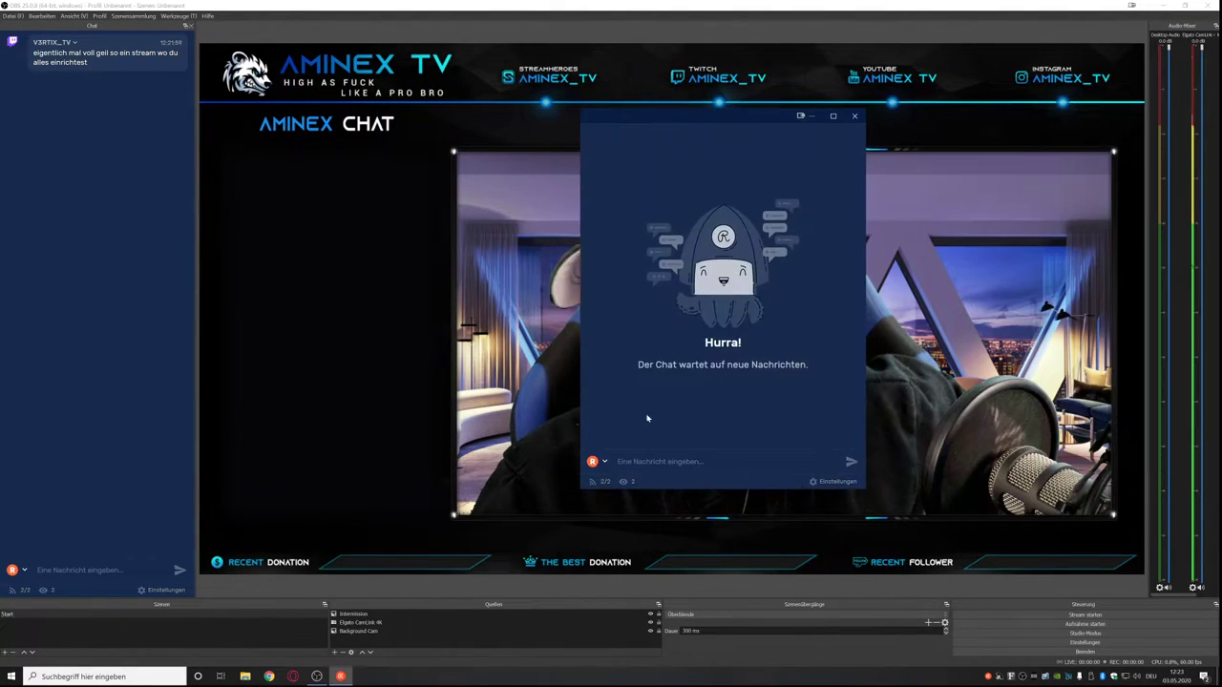
# Open the Restream Chat settings for embedding the chat in the stream (Einbetten in den Stream).
pyautogui.click(832, 481)
pyautogui.click(804, 301)
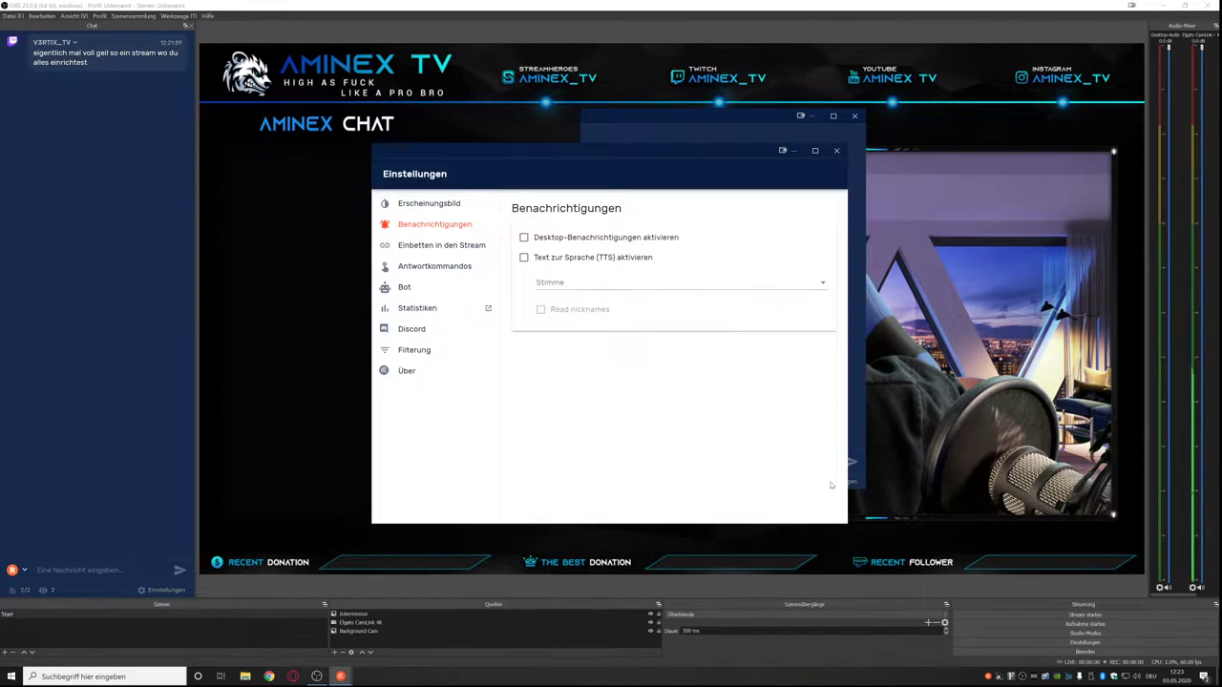
pyautogui.click(477, 244)
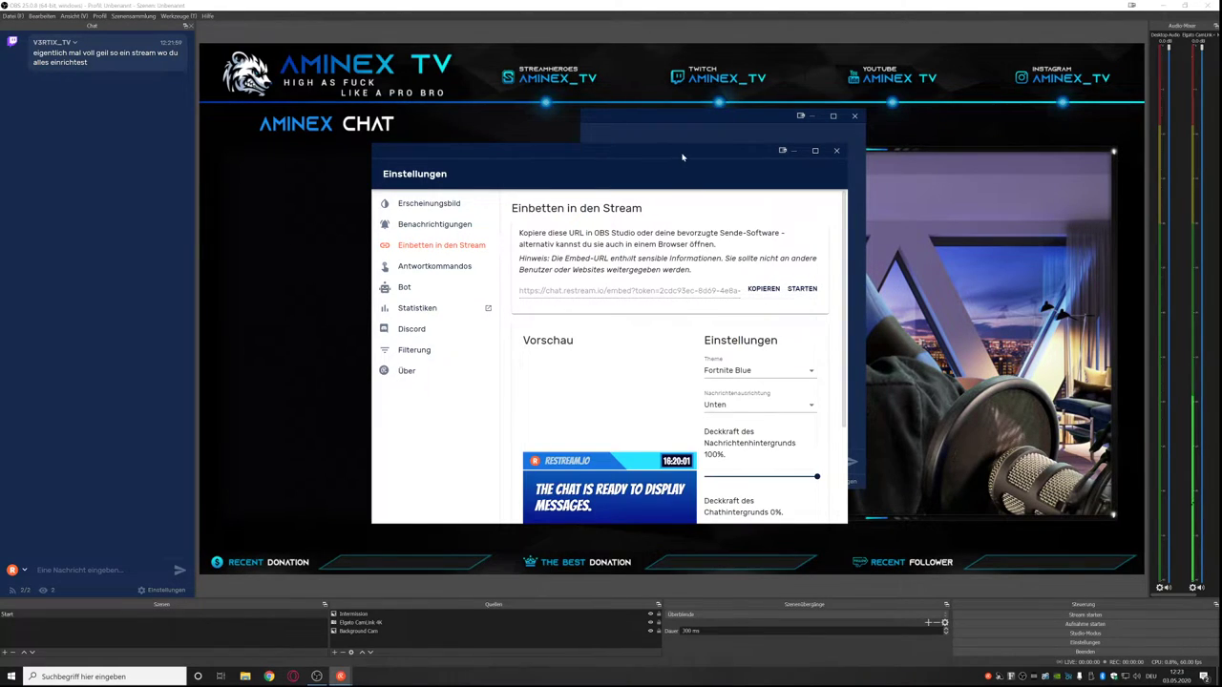
pyautogui.moveTo(683, 158); pyautogui.dragTo(685, 80)
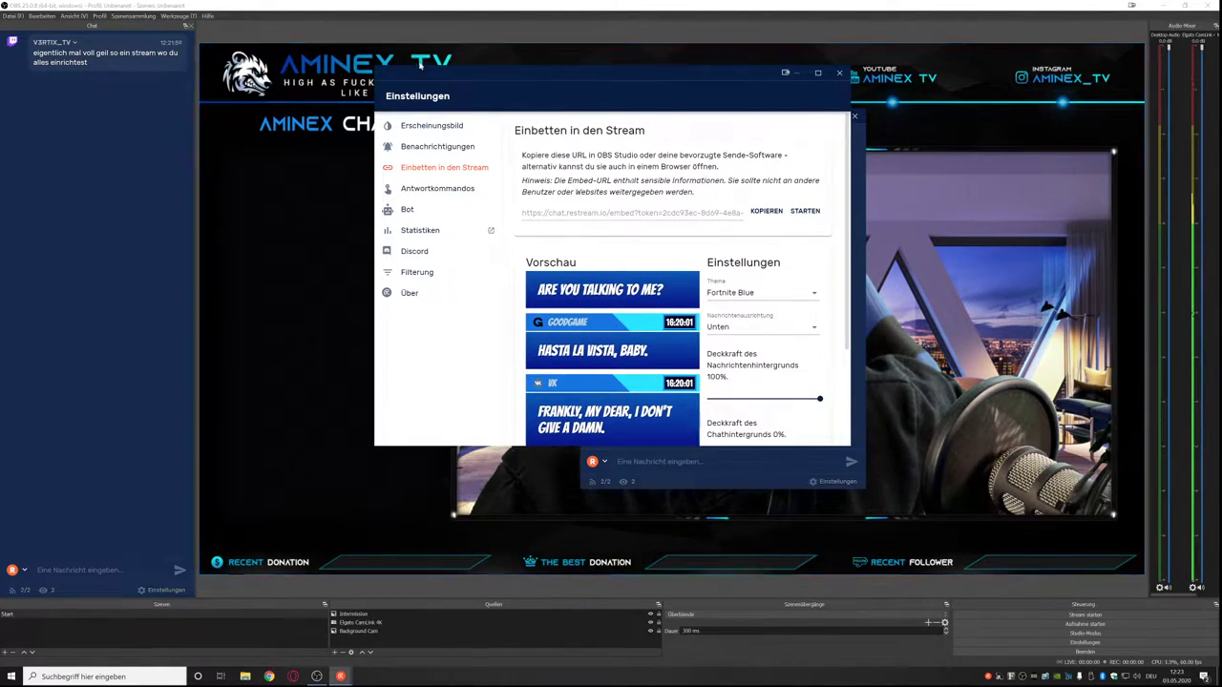
# Review the chat embed options, copy the embed URL and close the settings and chat windows.
pyautogui.scroll(-2, 814, 347)
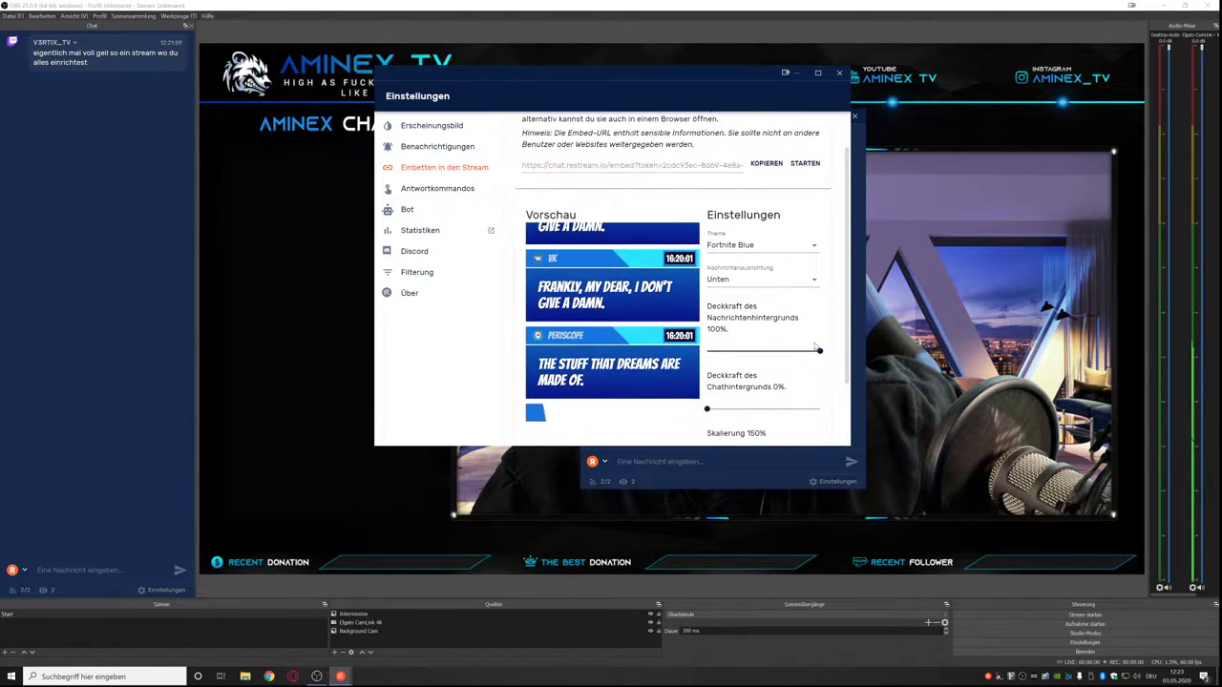
pyautogui.scroll(2, 810, 339)
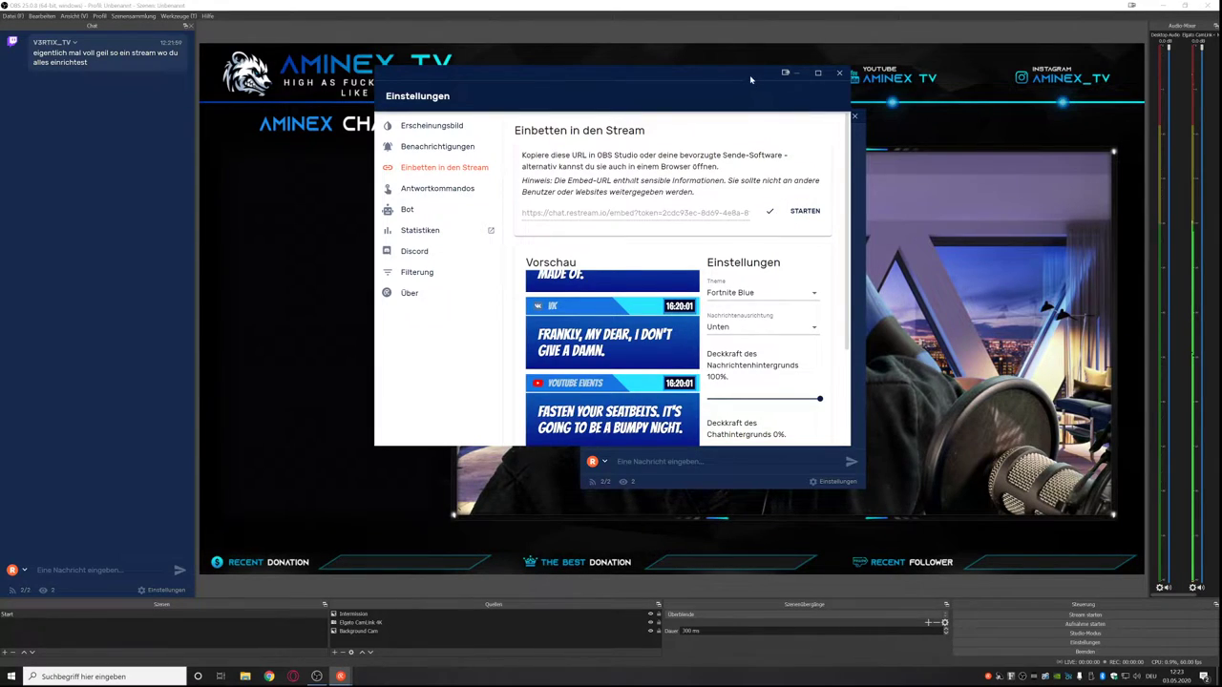
pyautogui.click(839, 73)
pyautogui.click(854, 115)
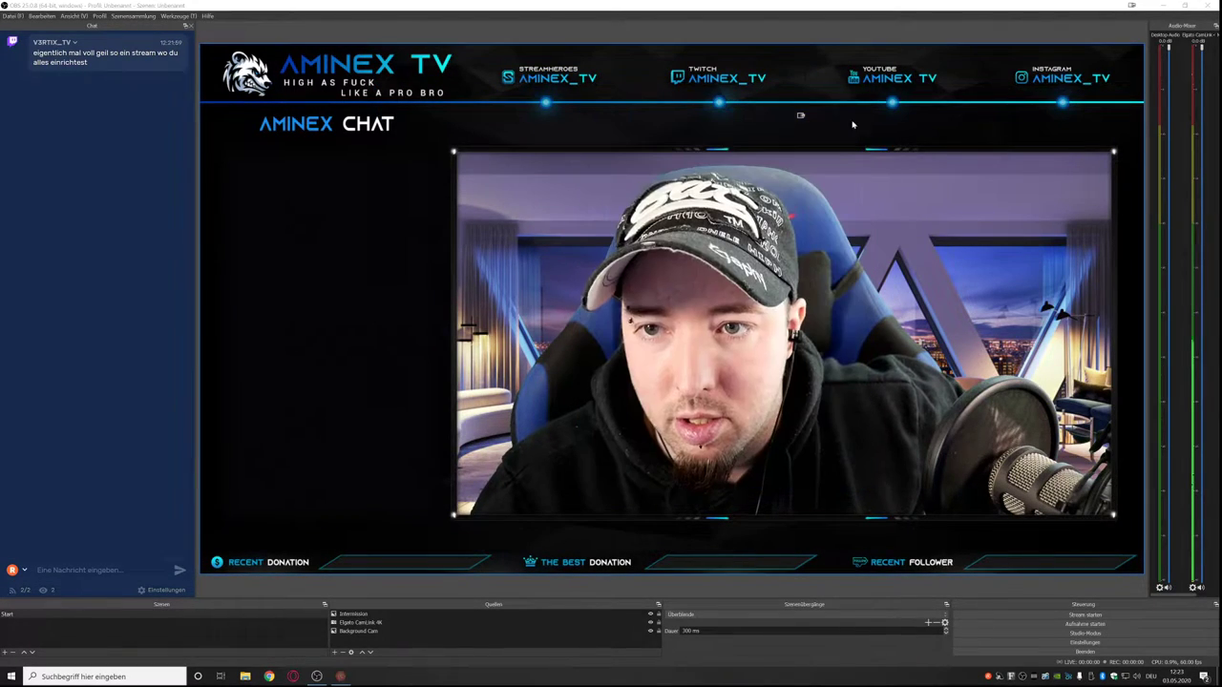
# Add a new browser source named Chat and paste the copied Restream chat embed URL with its access token.
pyautogui.click(335, 653)
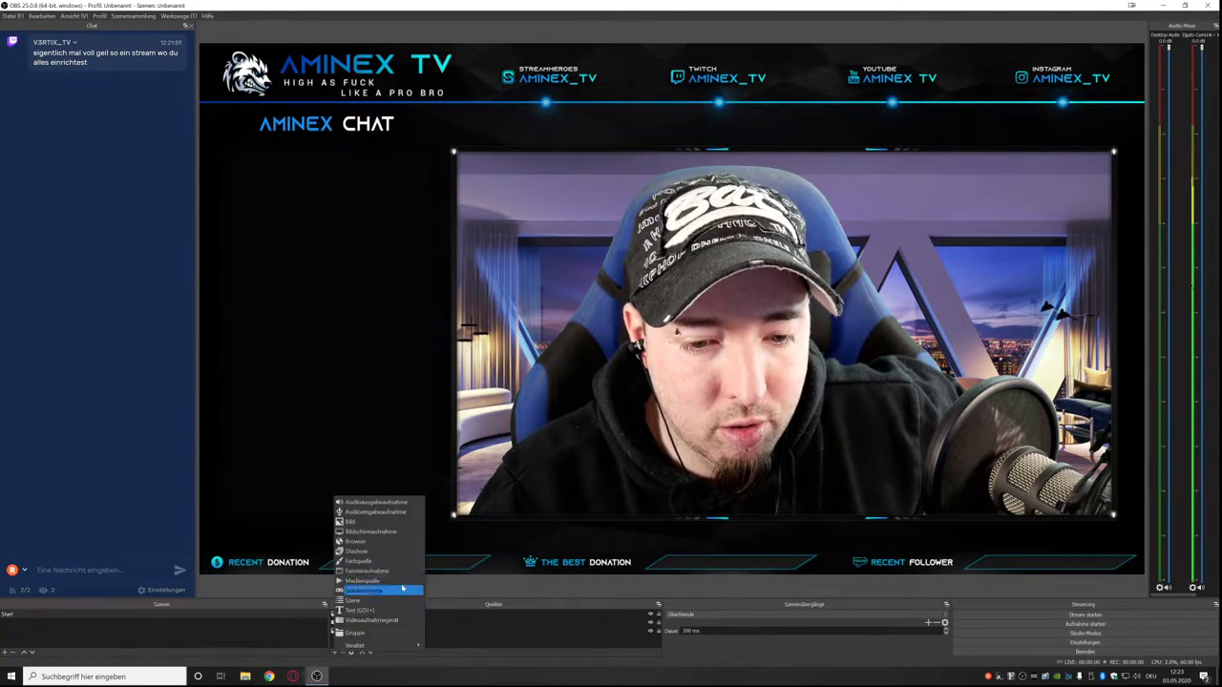
pyautogui.click(401, 541)
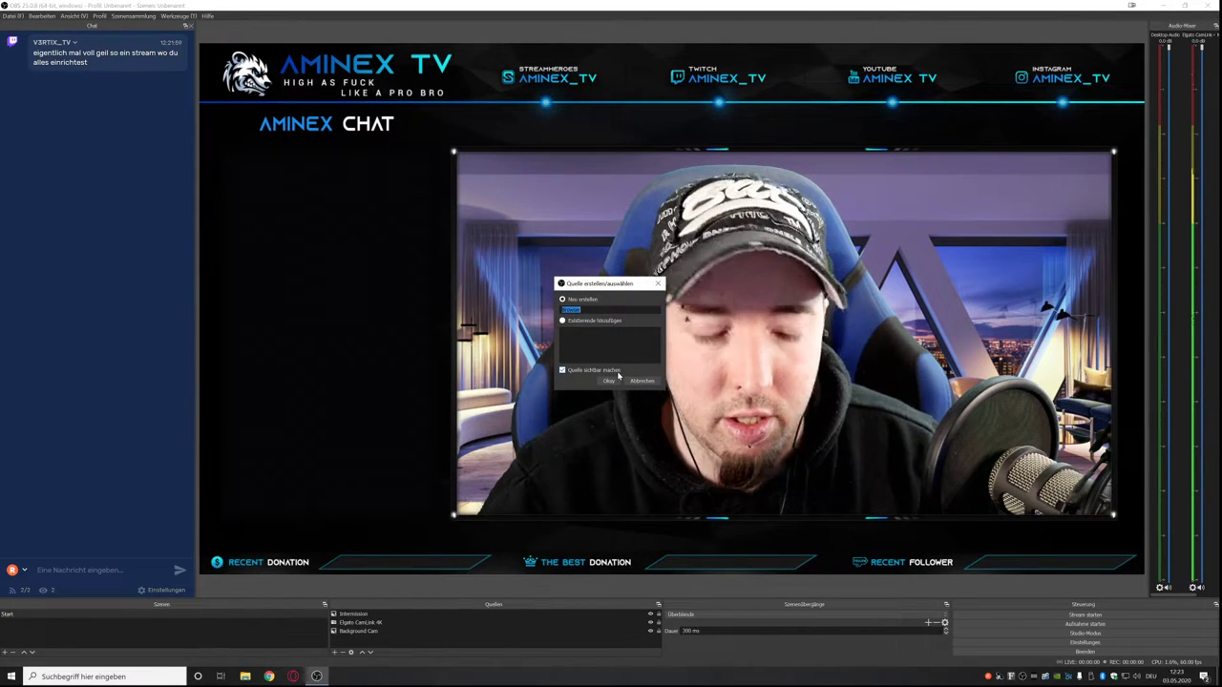
pyautogui.write('Chat')
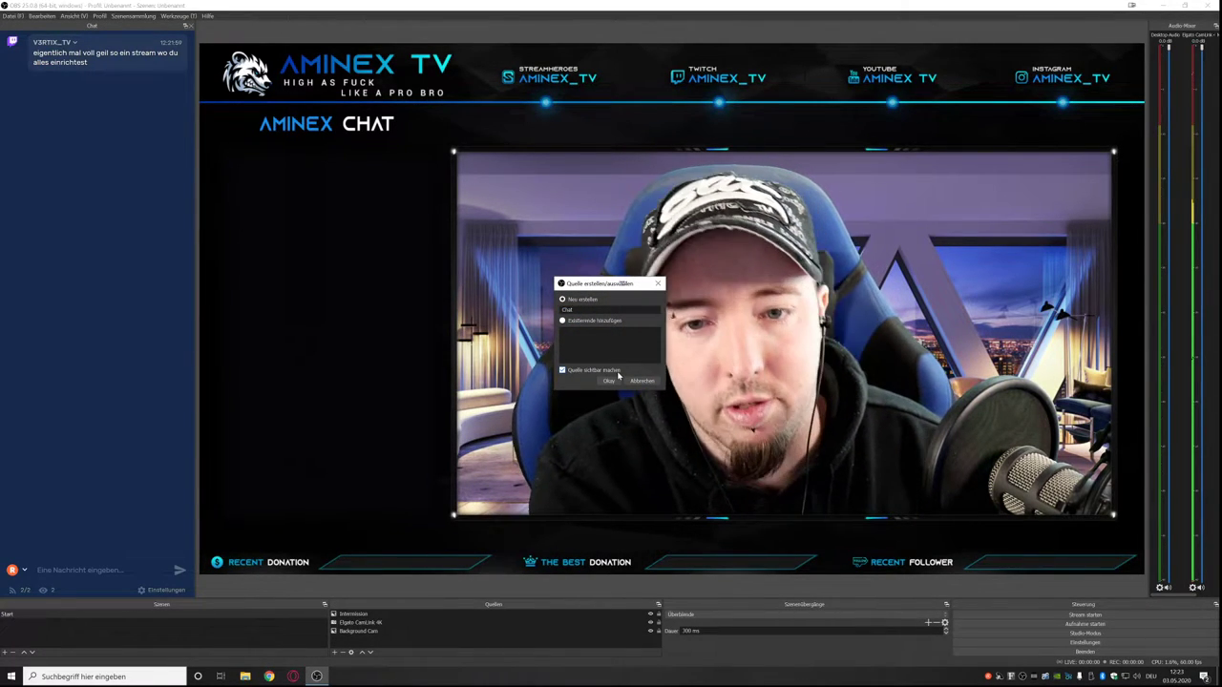
pyautogui.click(617, 378)
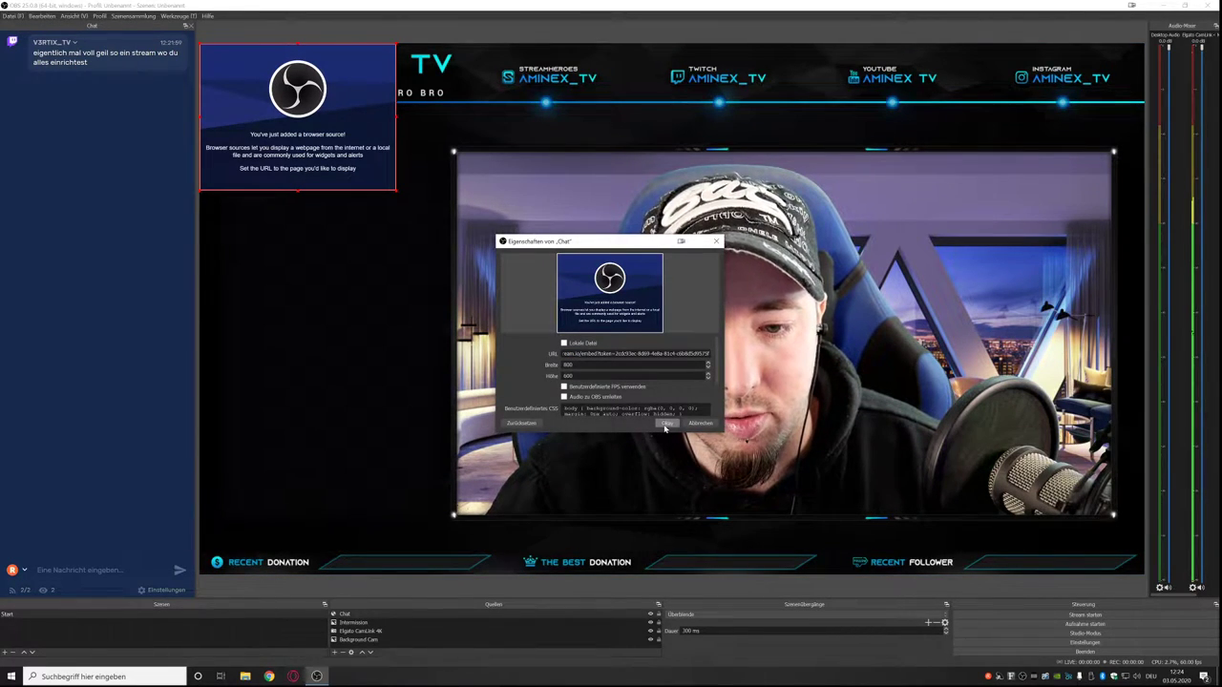
pyautogui.click(667, 424)
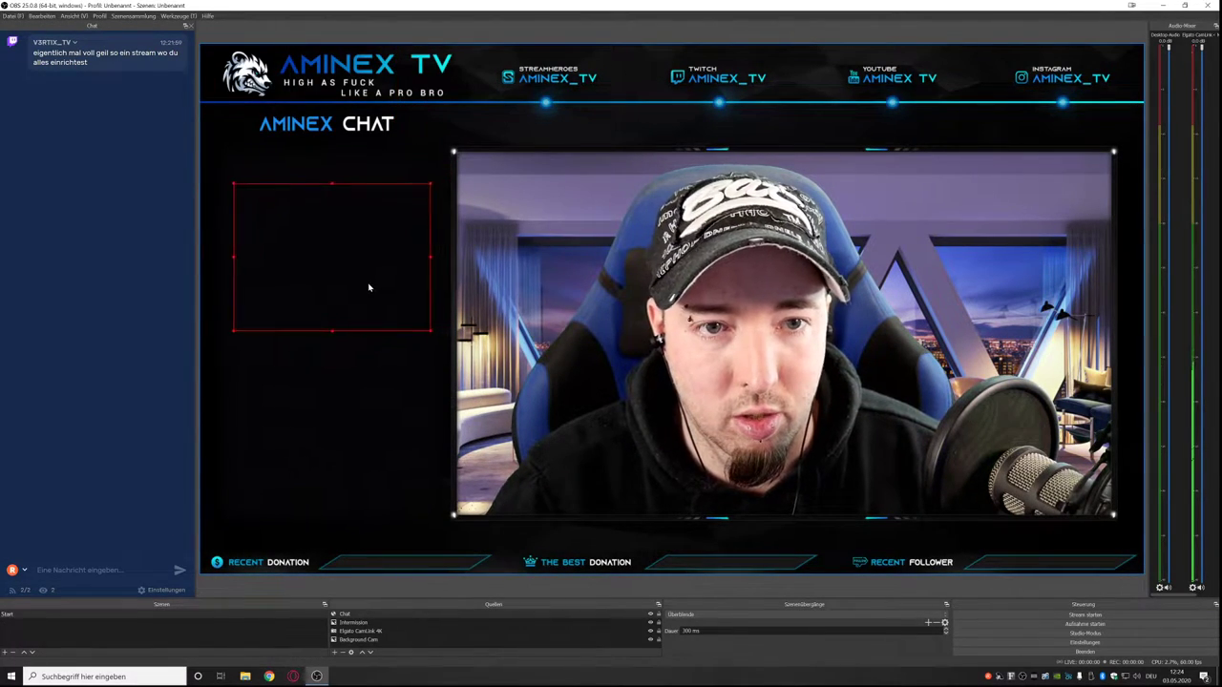
# Place the Chat source below the AMINEX CHAT heading, sized 600 by 1200, and scale it up to fill the chat area's height.
pyautogui.moveTo(369, 287); pyautogui.dragTo(364, 271)
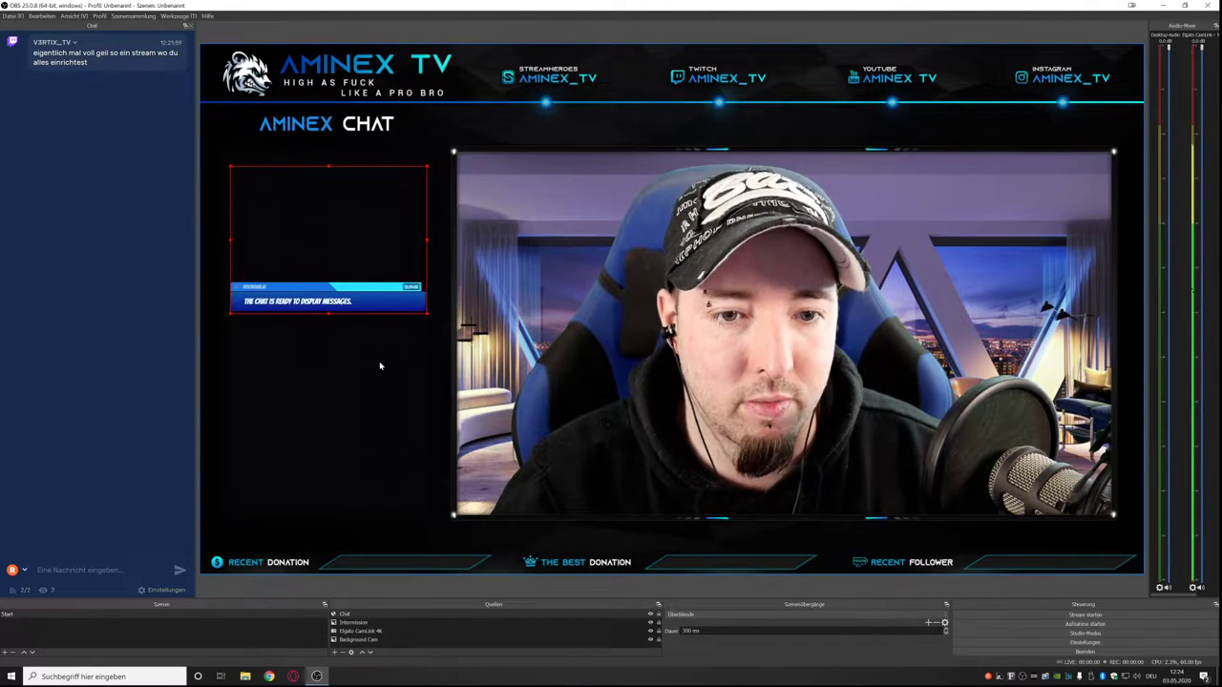
pyautogui.rightClick(386, 295)
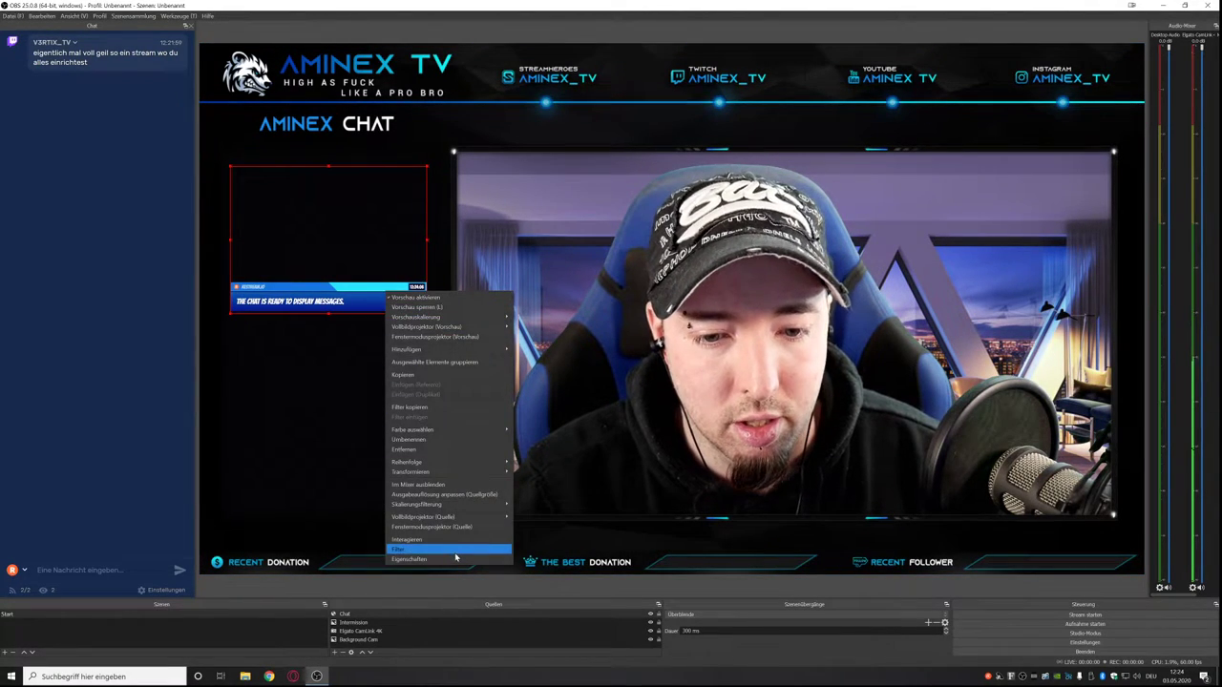
pyautogui.click(456, 558)
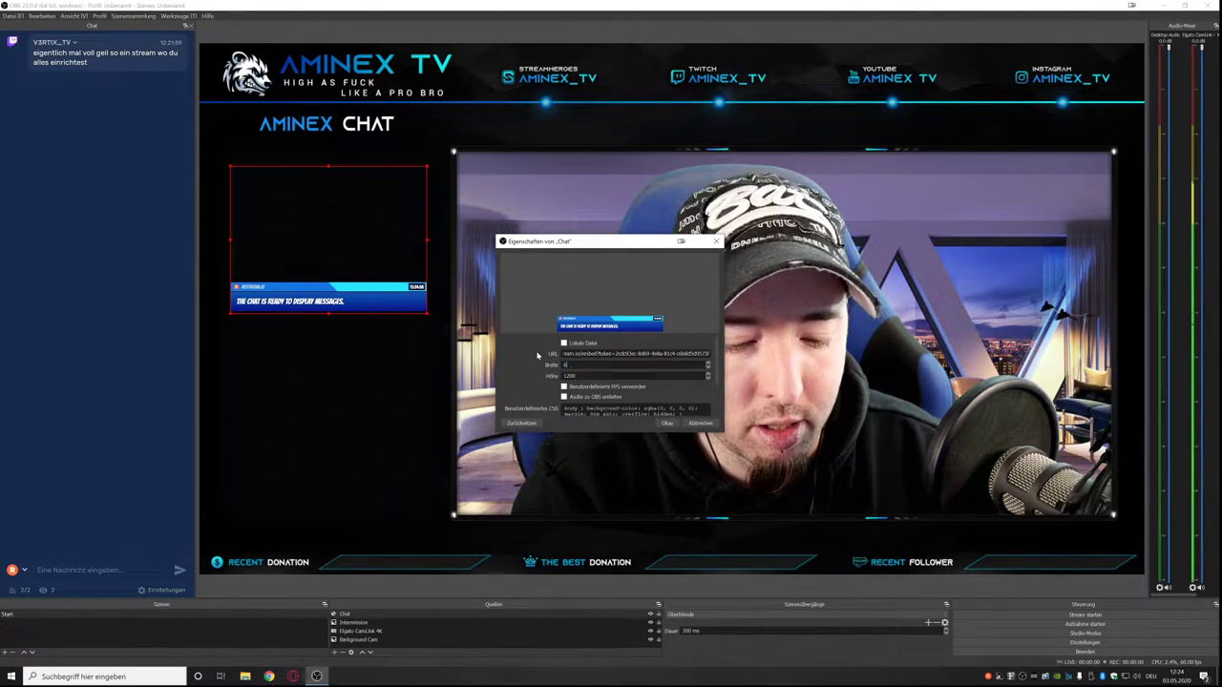
pyautogui.click(668, 425)
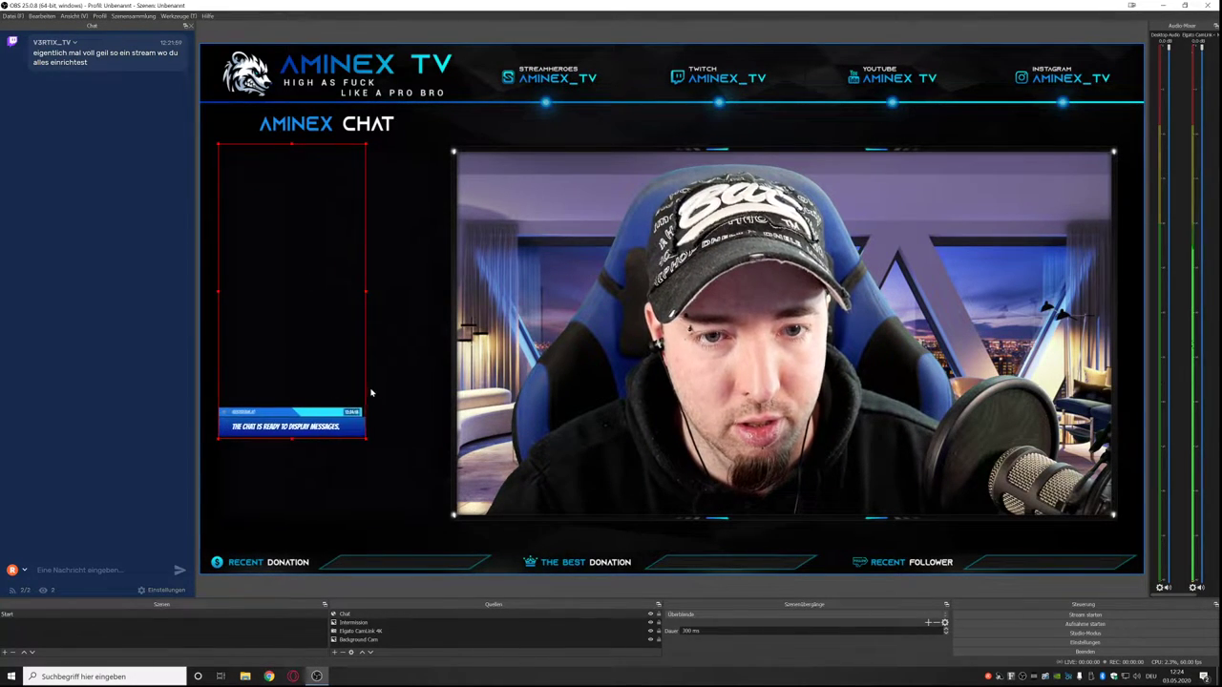
pyautogui.moveTo(367, 439); pyautogui.dragTo(405, 441)
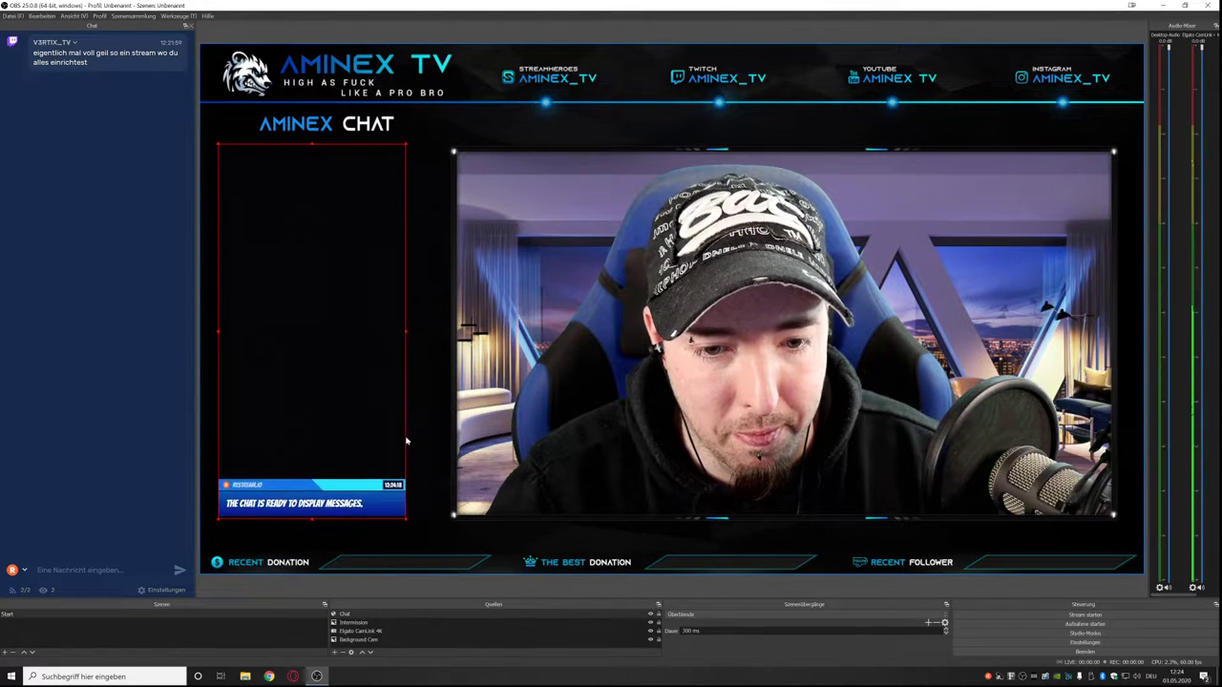
# Set the Chat source's width to 800 and shift it towards the outer edge of the overlay.
pyautogui.rightClick(324, 402)
pyautogui.click(385, 667)
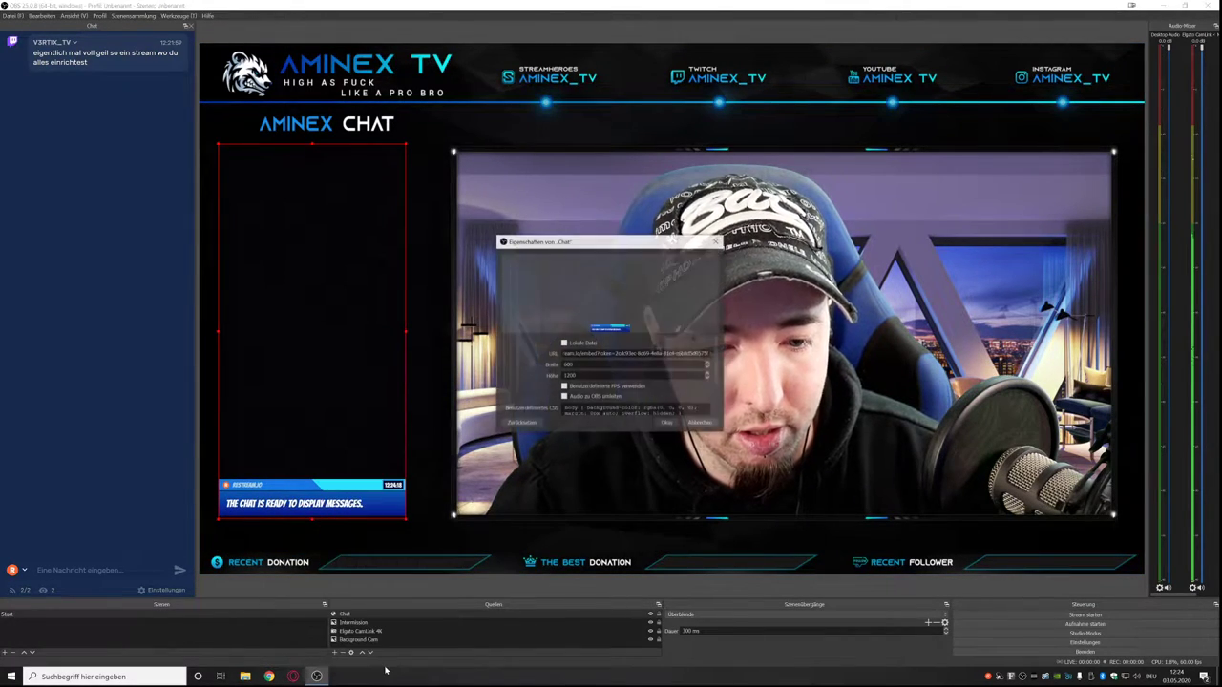
pyautogui.click(671, 420)
pyautogui.rightClick(334, 434)
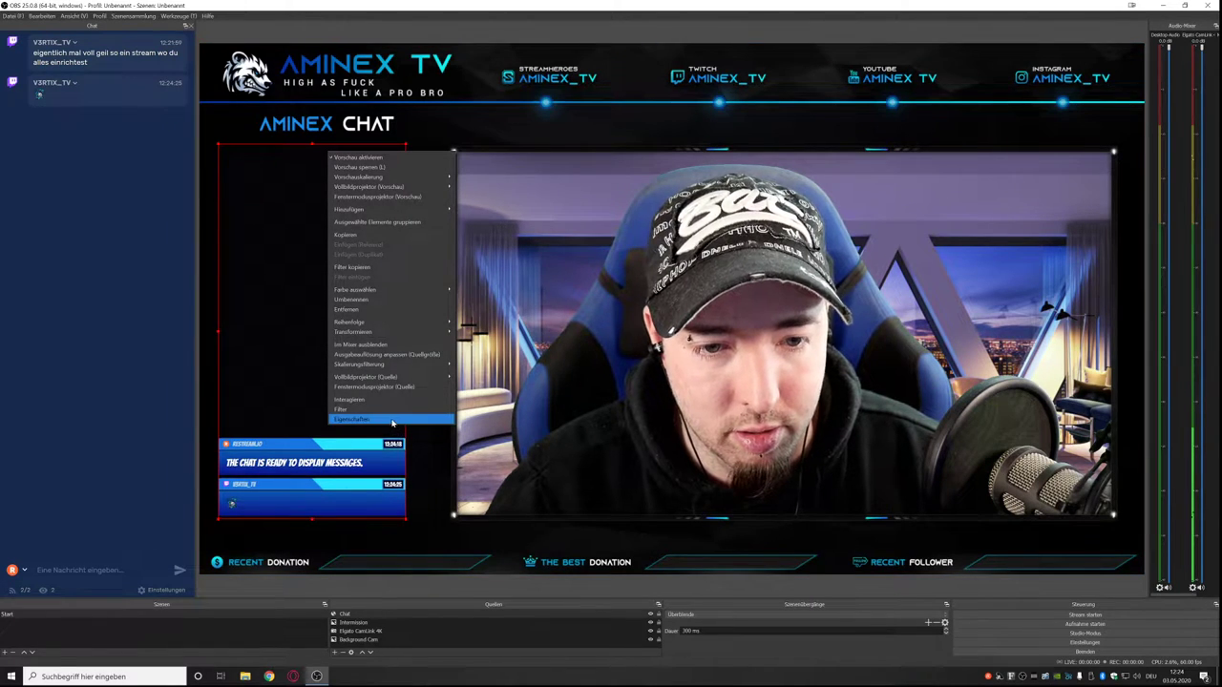
pyautogui.click(392, 421)
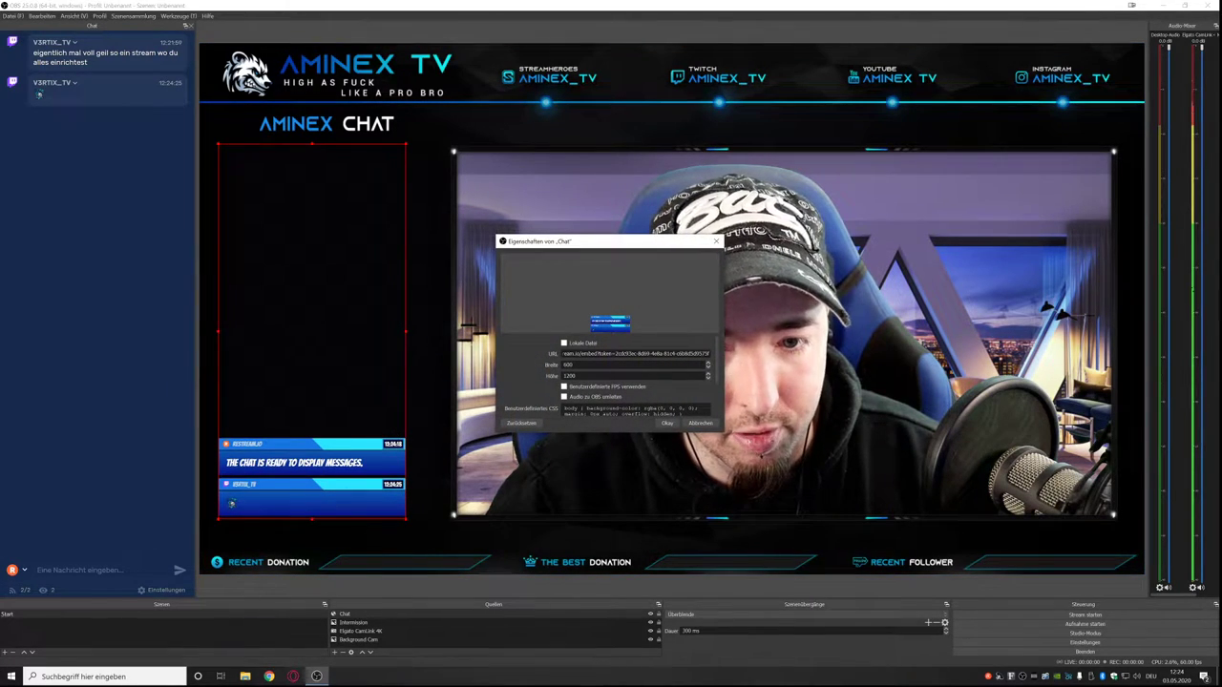
pyautogui.write('800')
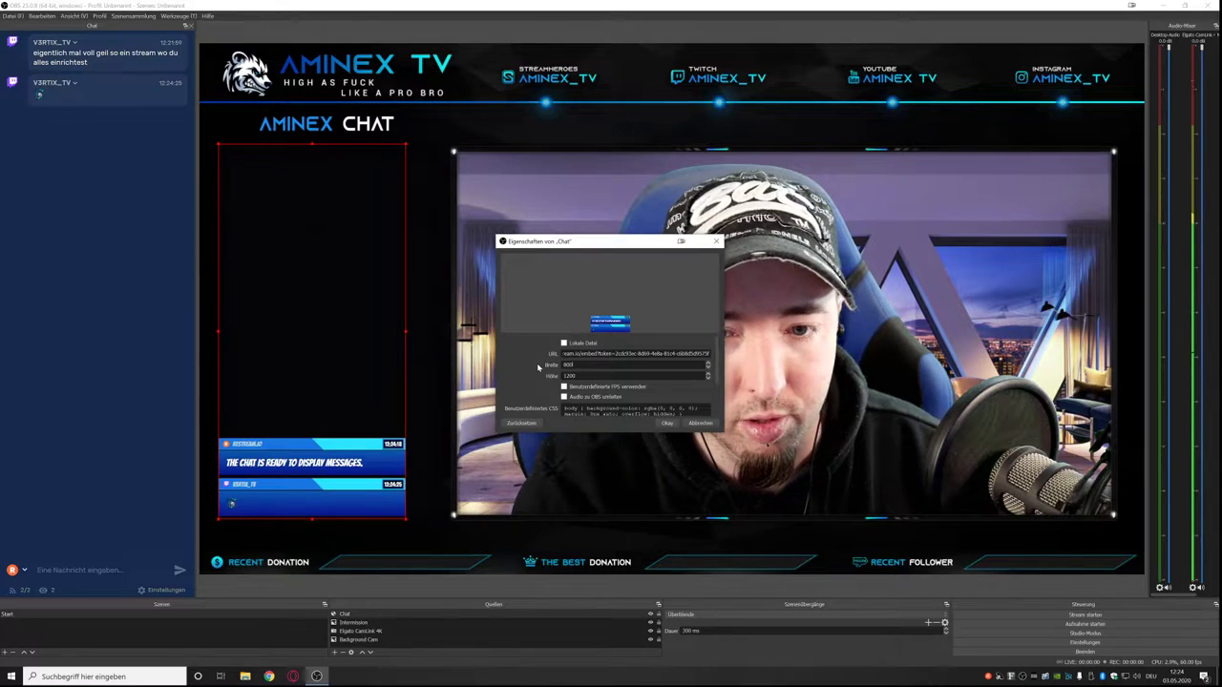
pyautogui.press('Return')
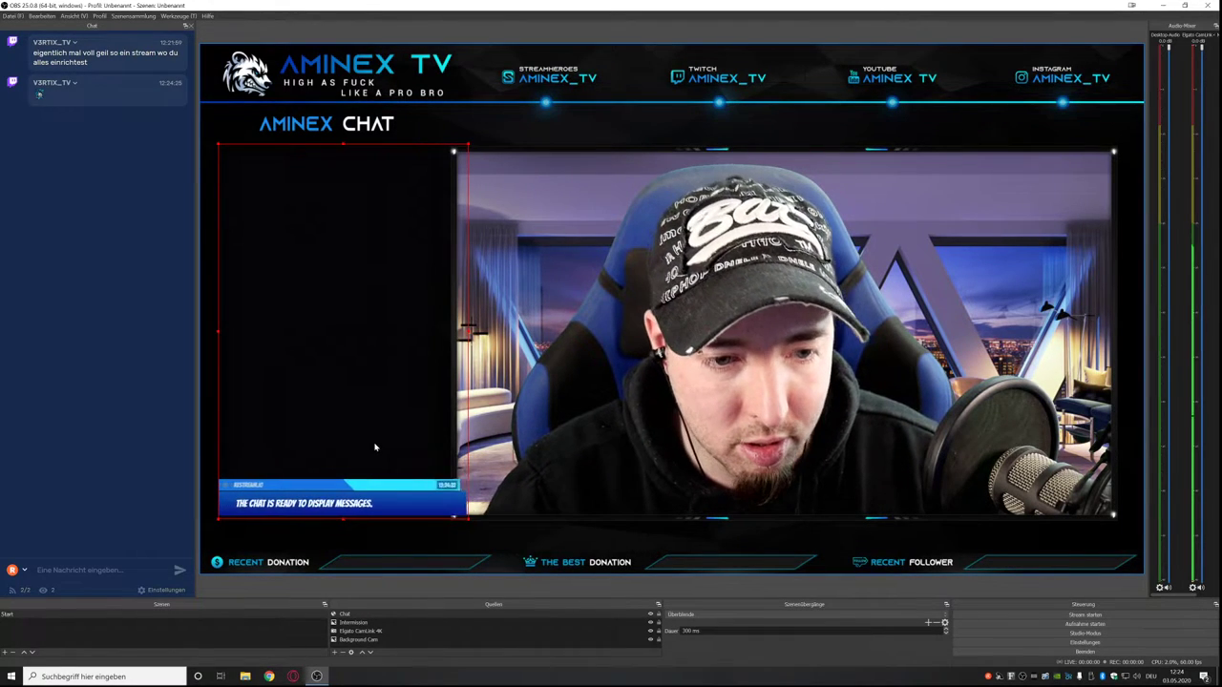
pyautogui.moveTo(375, 447); pyautogui.dragTo(364, 447)
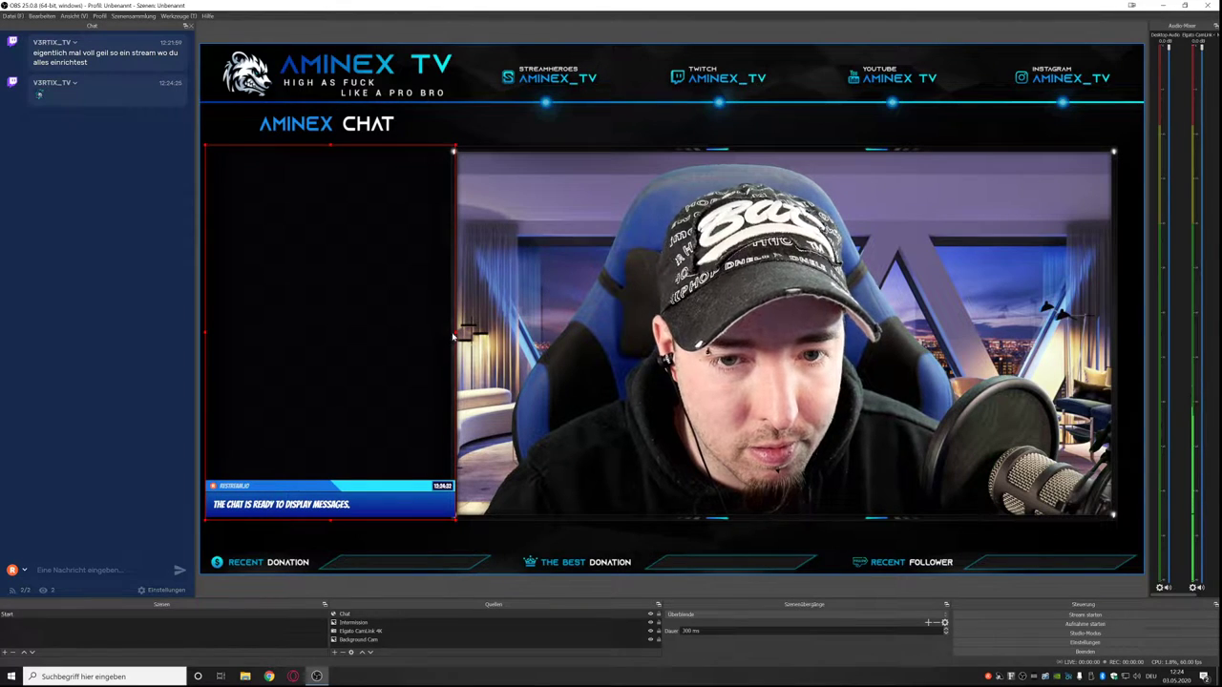
# Set the Chat source's width to 700, centre it in the overlay's chat area and deselect it.
pyautogui.rightClick(406, 347)
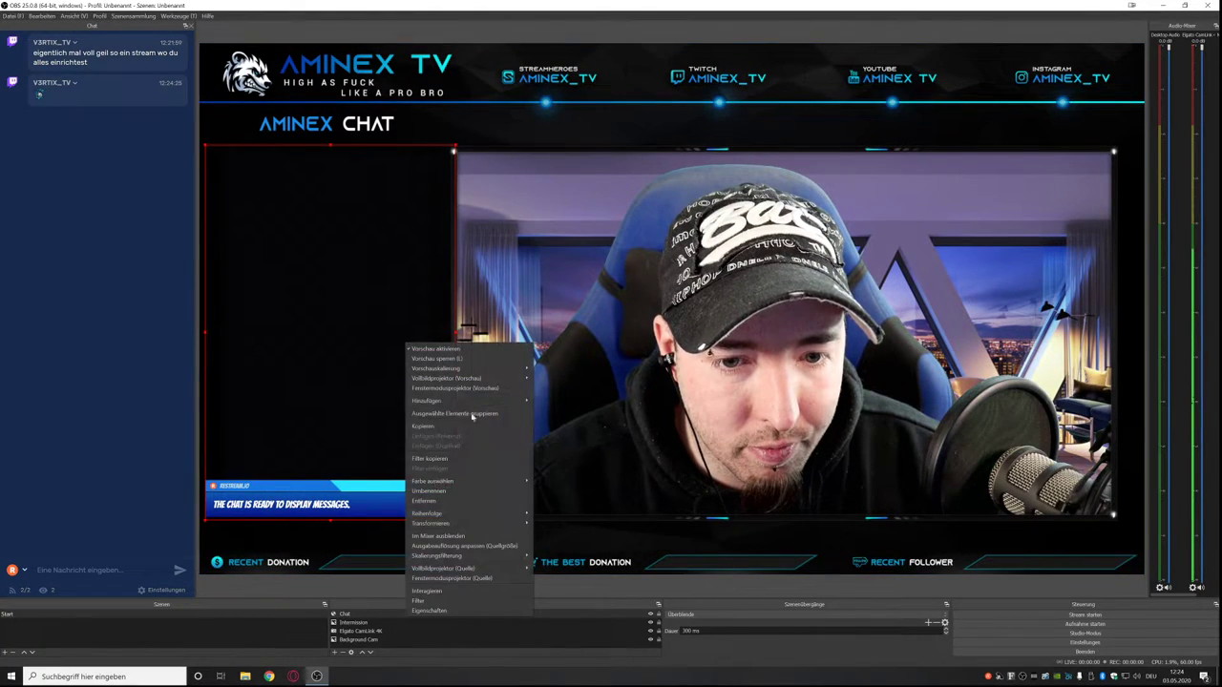
pyautogui.click(465, 610)
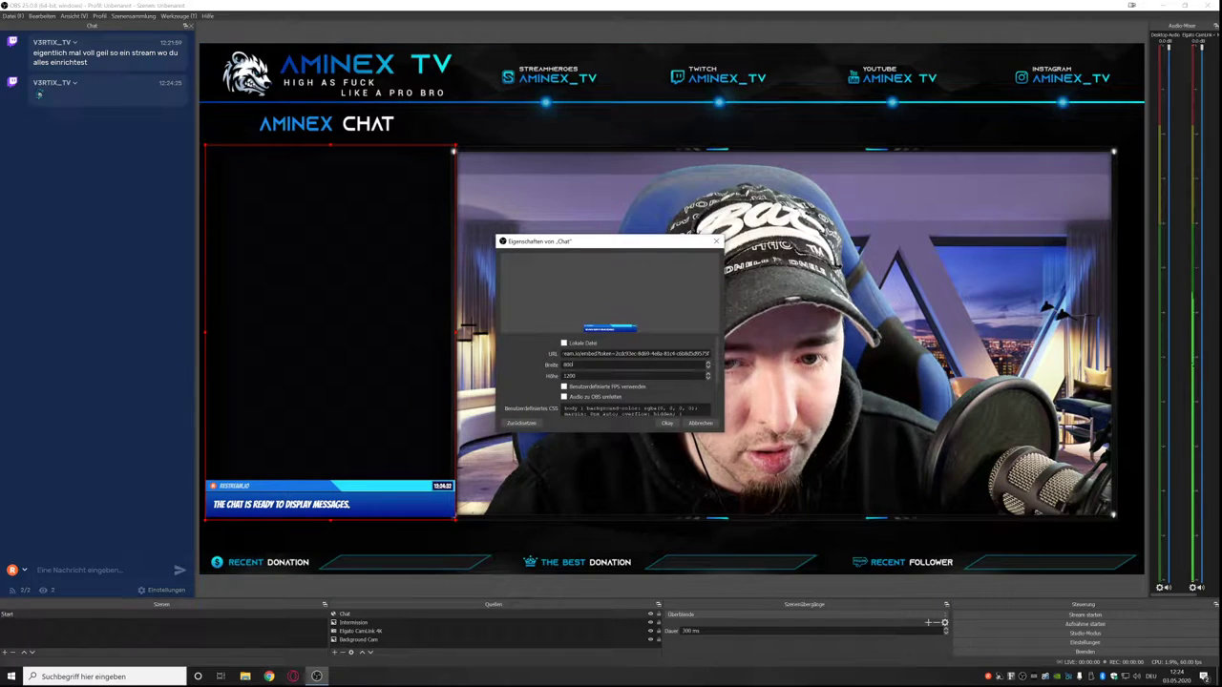
pyautogui.write('700')
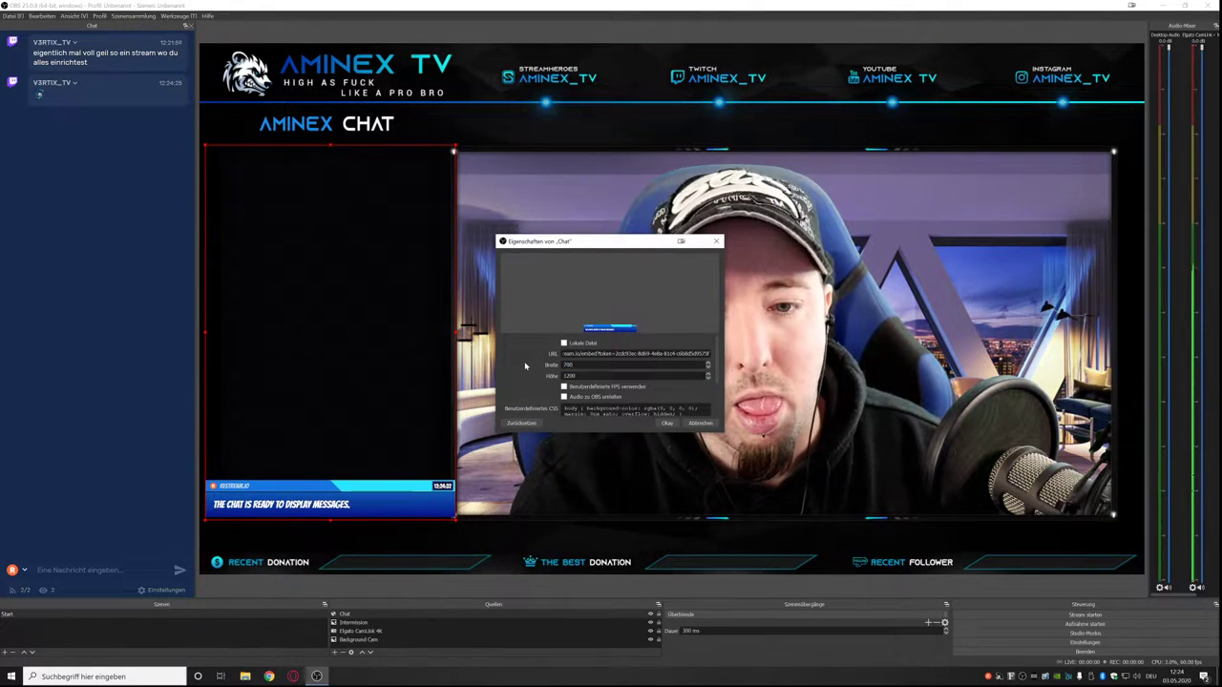
pyautogui.press('Return')
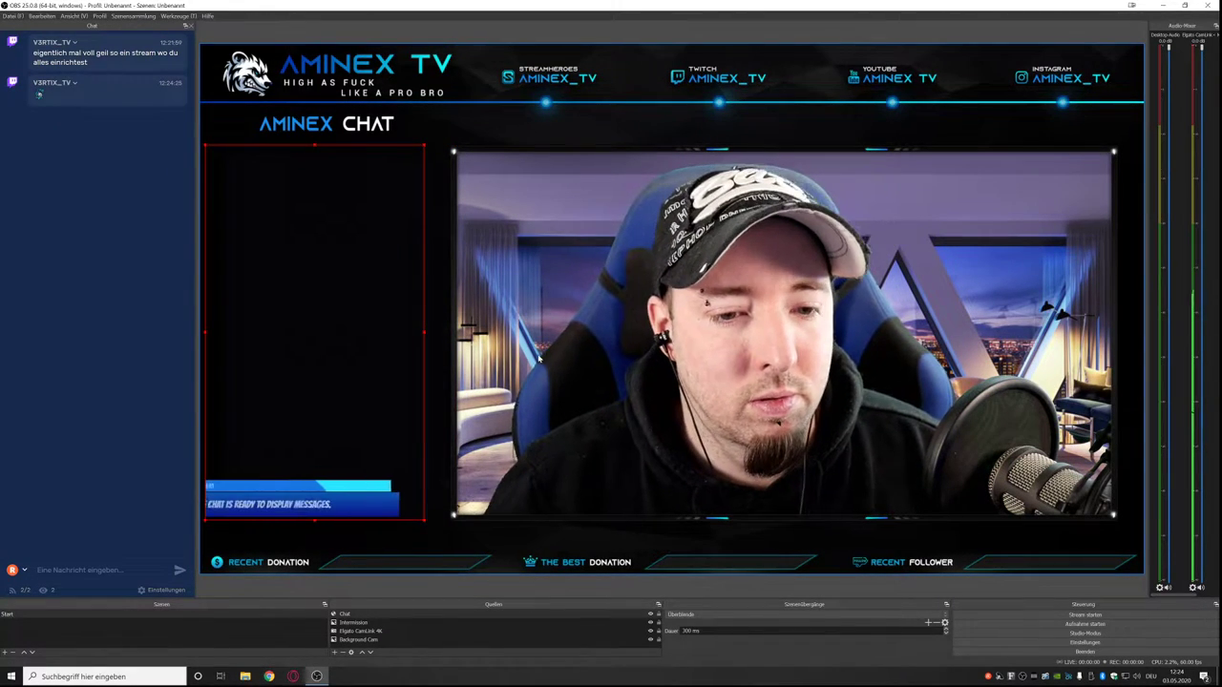
pyautogui.moveTo(329, 392); pyautogui.dragTo(343, 393)
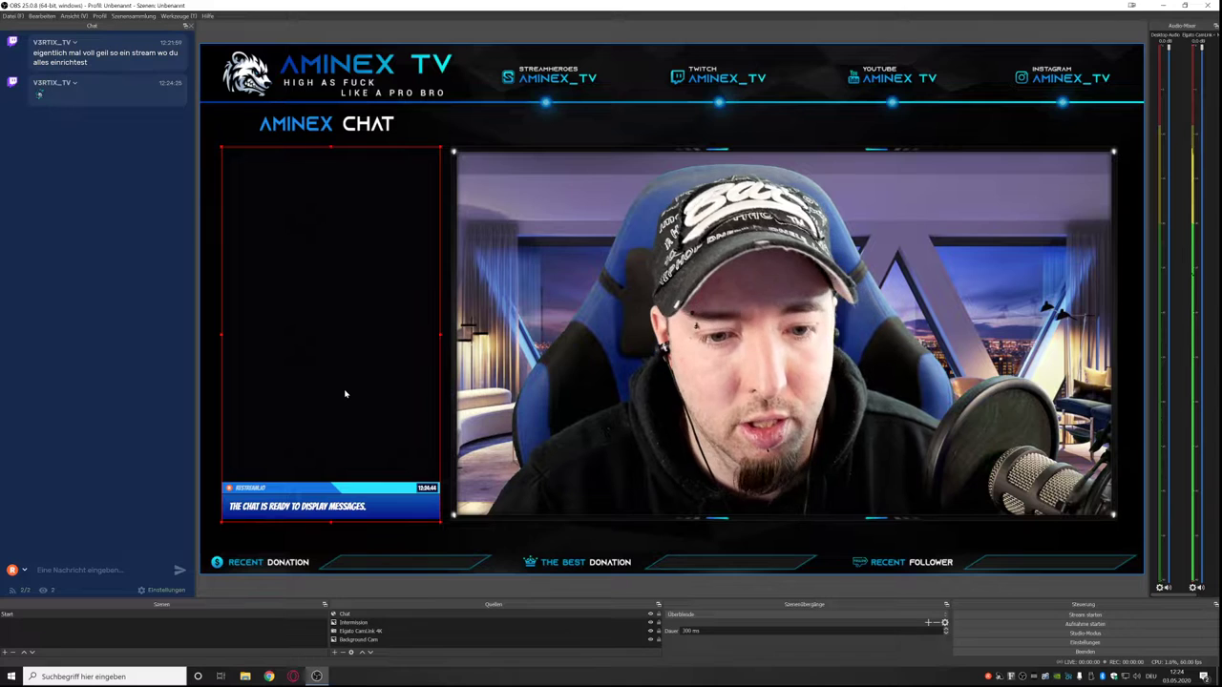
pyautogui.click(403, 537)
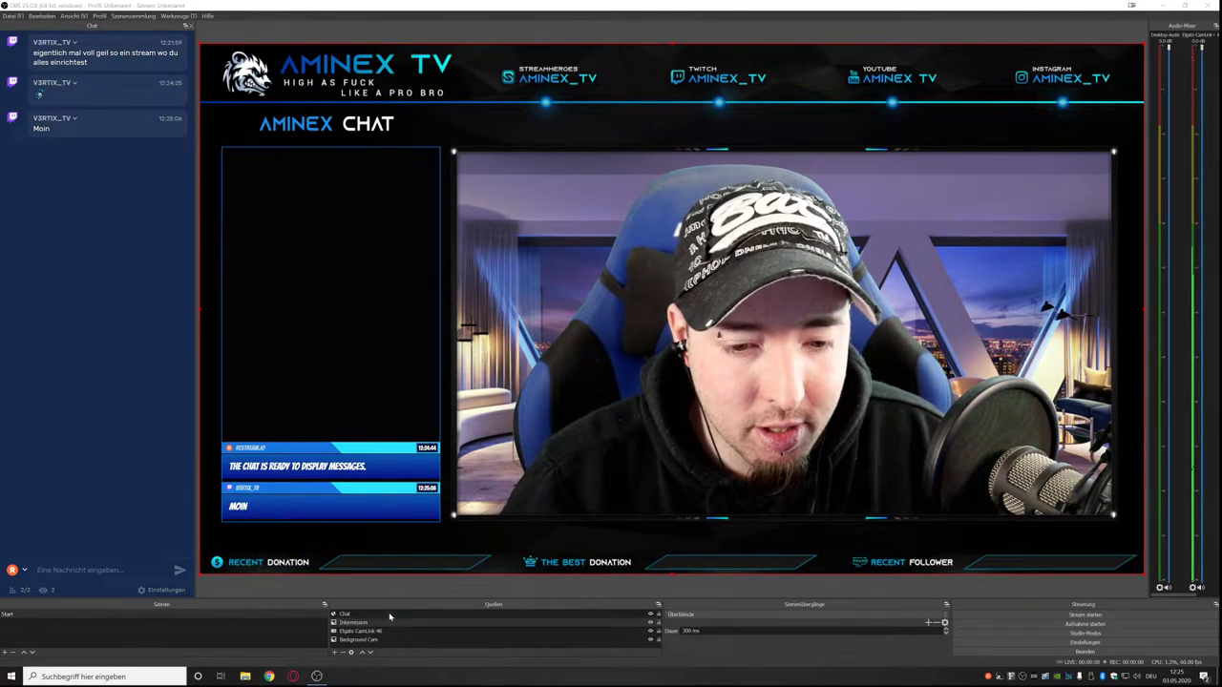
# Add a new group named Cam to the sources.
pyautogui.click(334, 654)
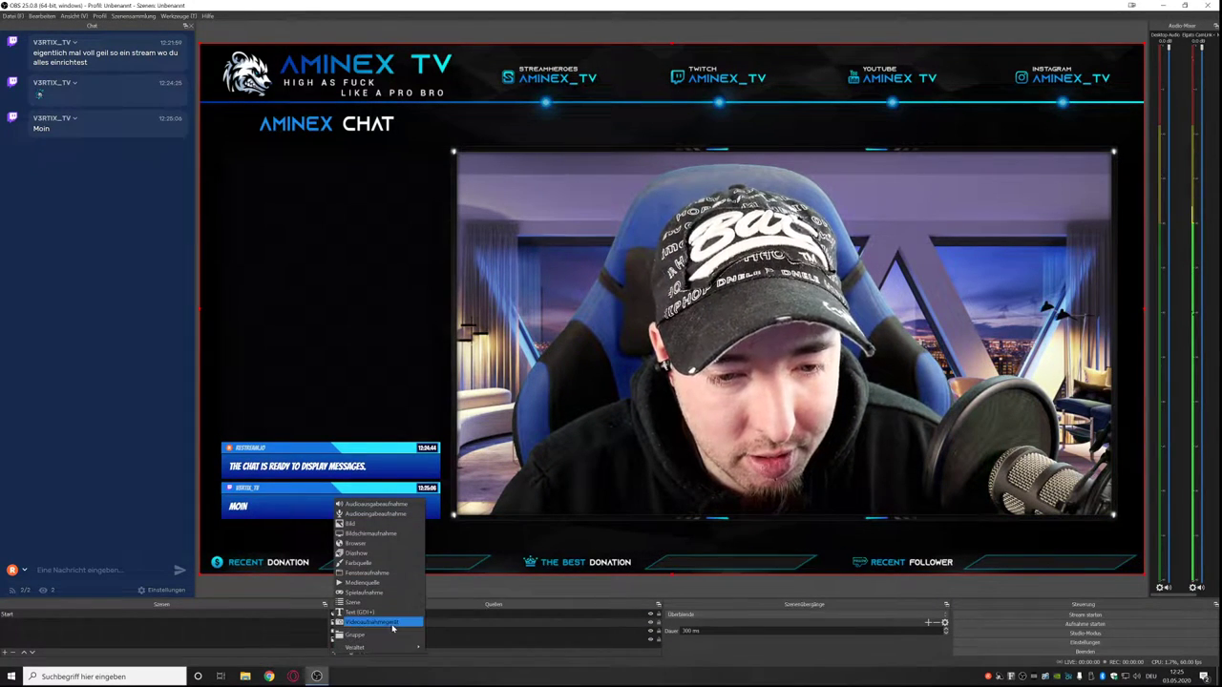
pyautogui.click(383, 638)
pyautogui.write('Cam')
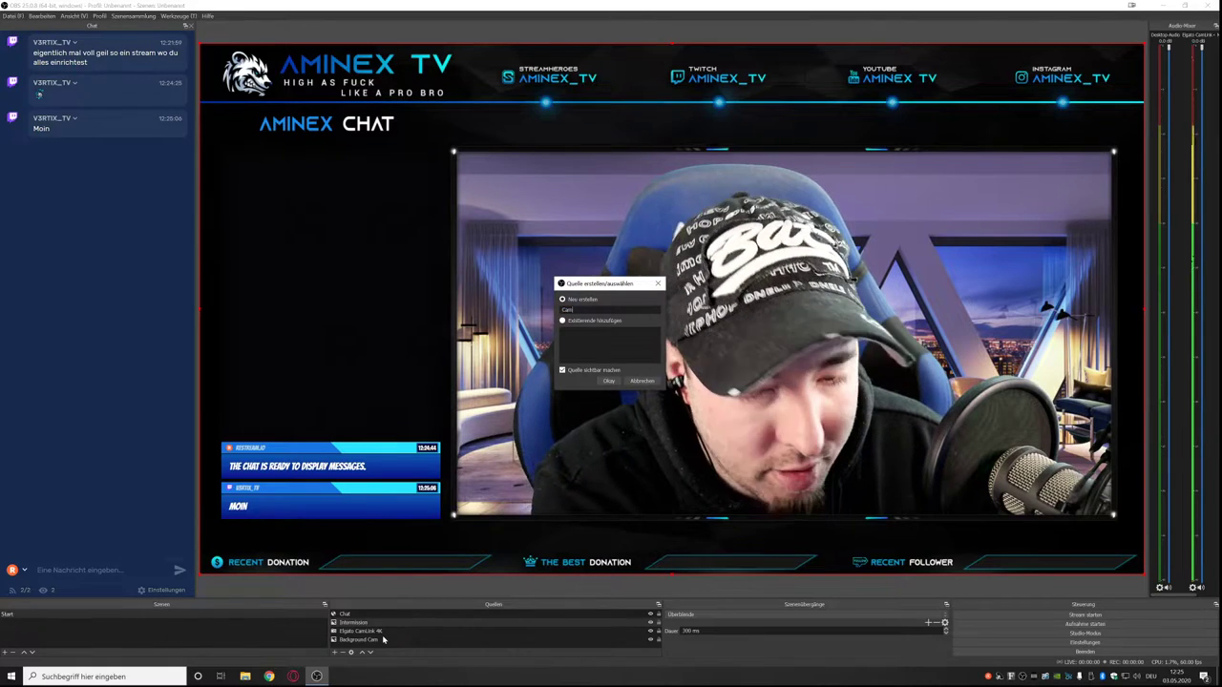
pyautogui.press('Return')
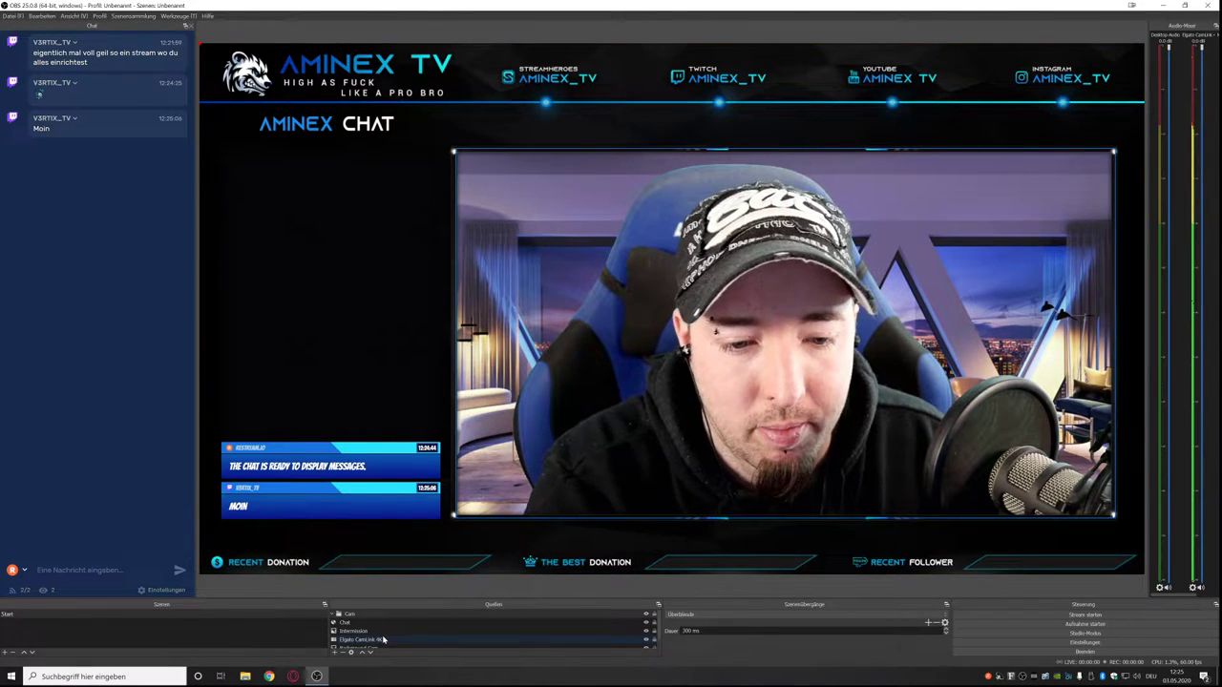
# Reorder the Cam group so it sits directly above the Elgato CamLink 4K source.
pyautogui.click(370, 652)
pyautogui.click(371, 652)
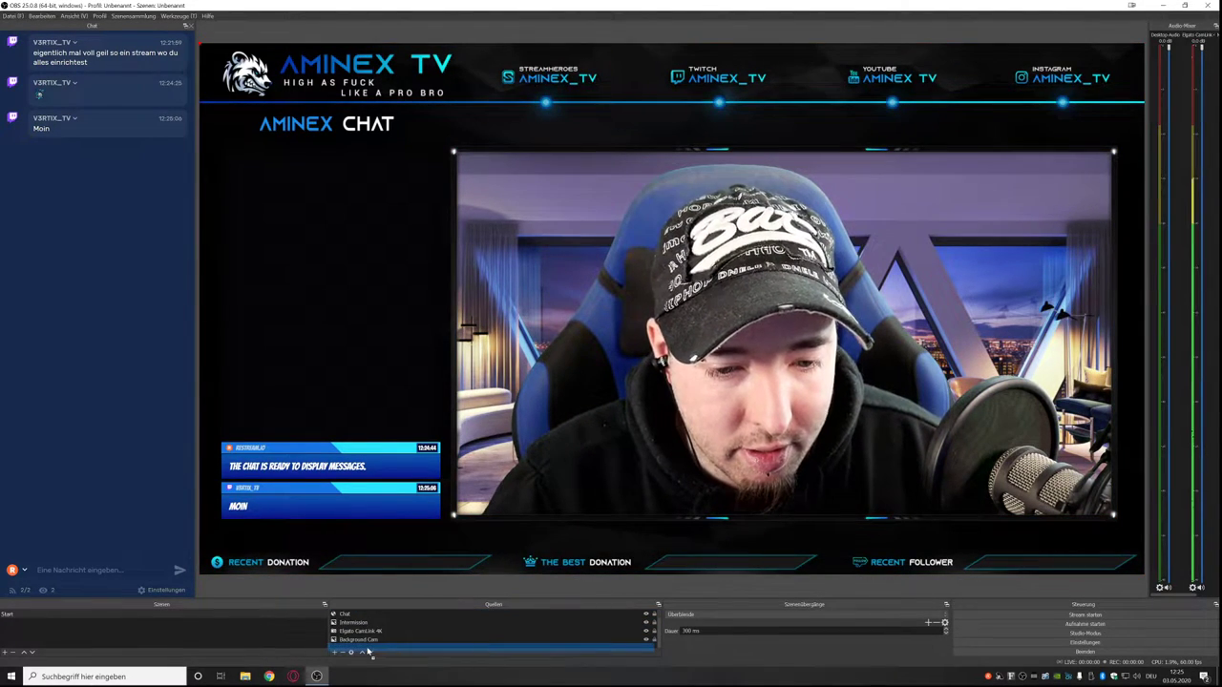
pyautogui.click(370, 652)
pyautogui.click(363, 651)
pyautogui.scroll(-1, 371, 632)
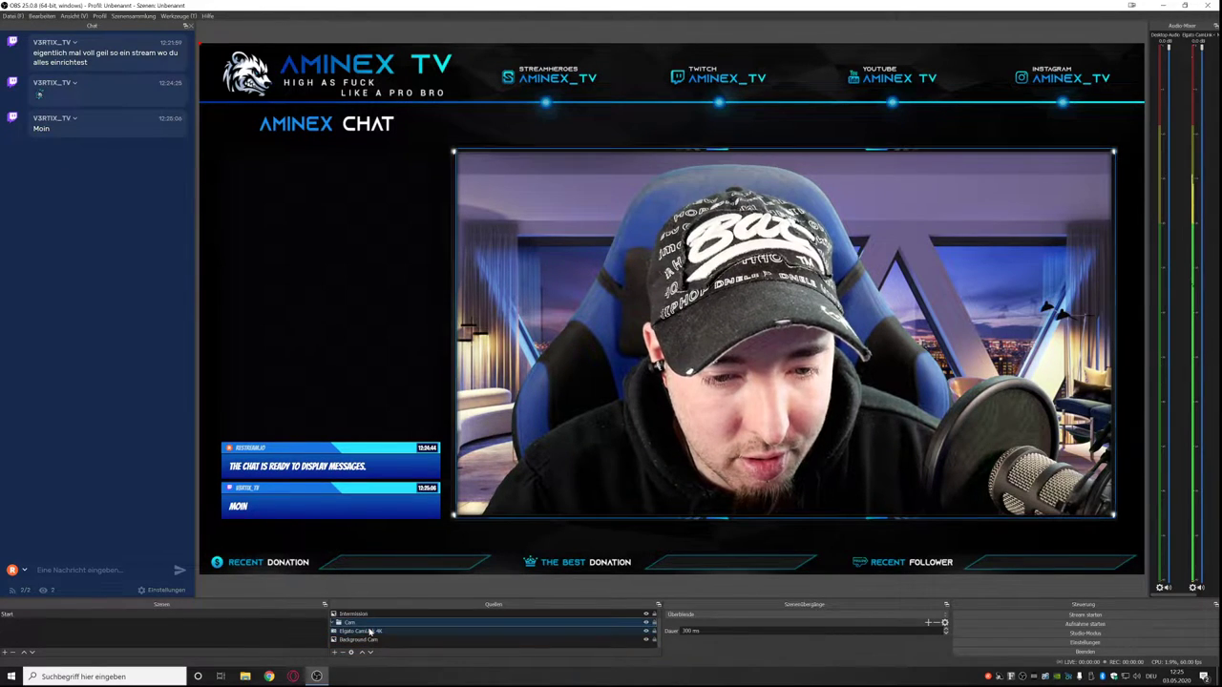
# Put the Elgato CamLink 4K and Background Cam sources into the Cam group and collapse the group.
pyautogui.click(367, 631)
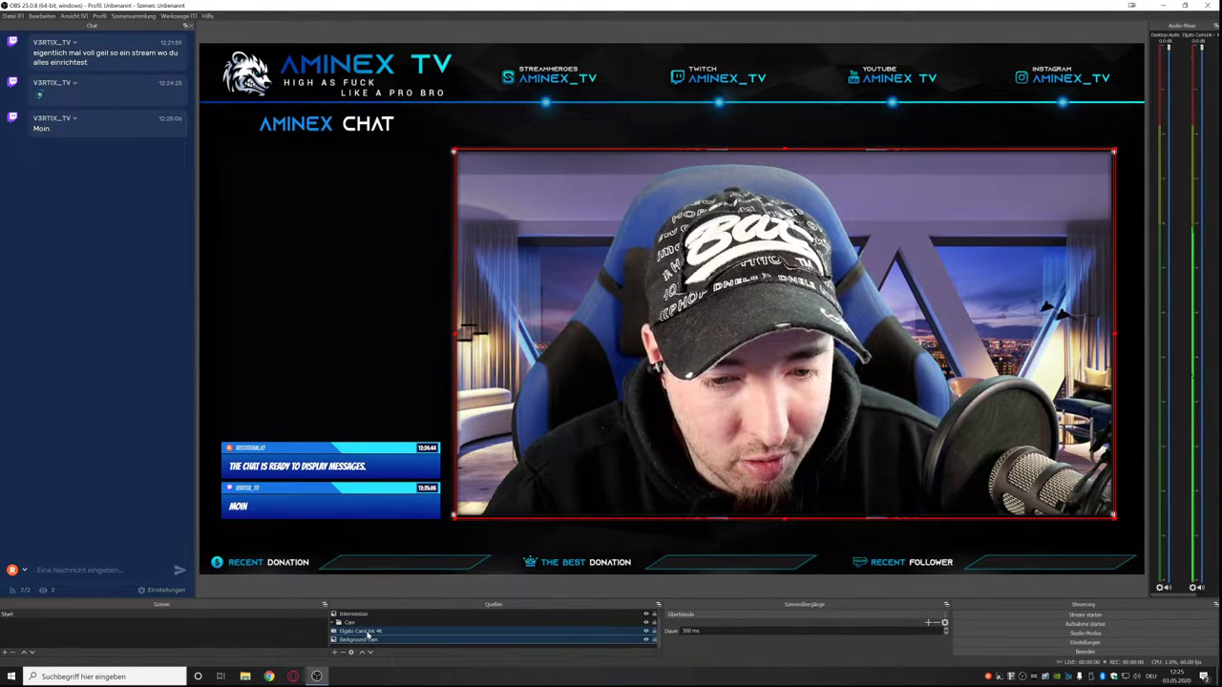
pyautogui.moveTo(359, 630); pyautogui.dragTo(352, 630)
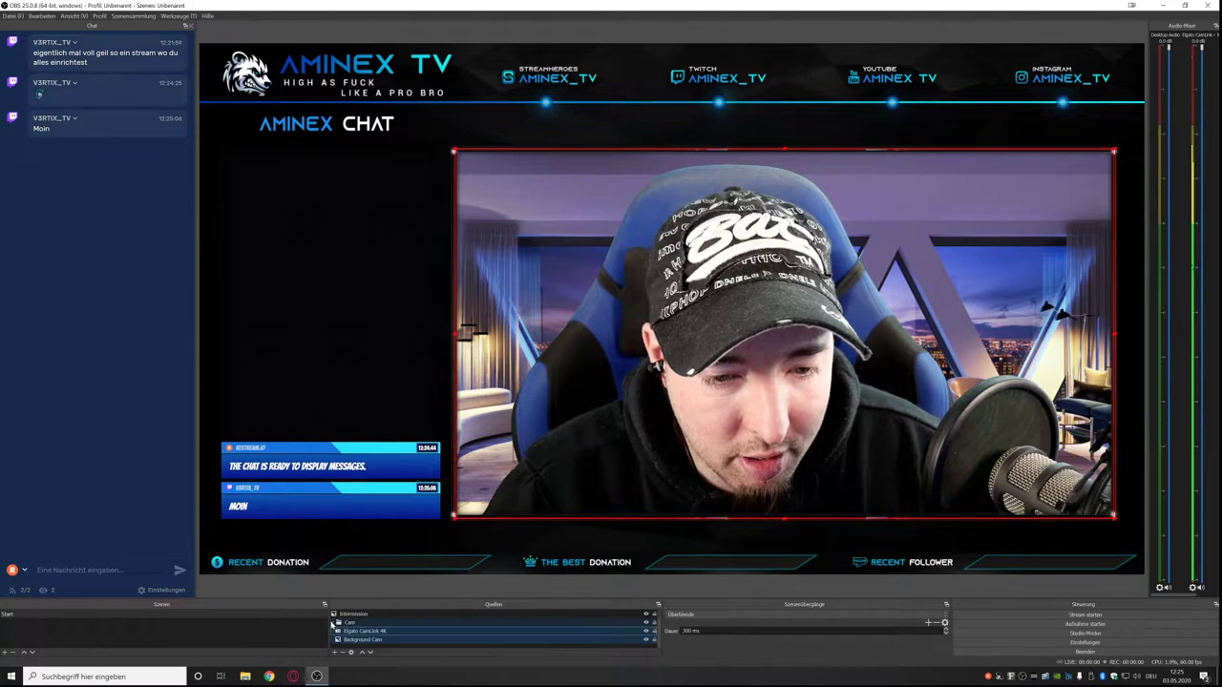
pyautogui.click(333, 625)
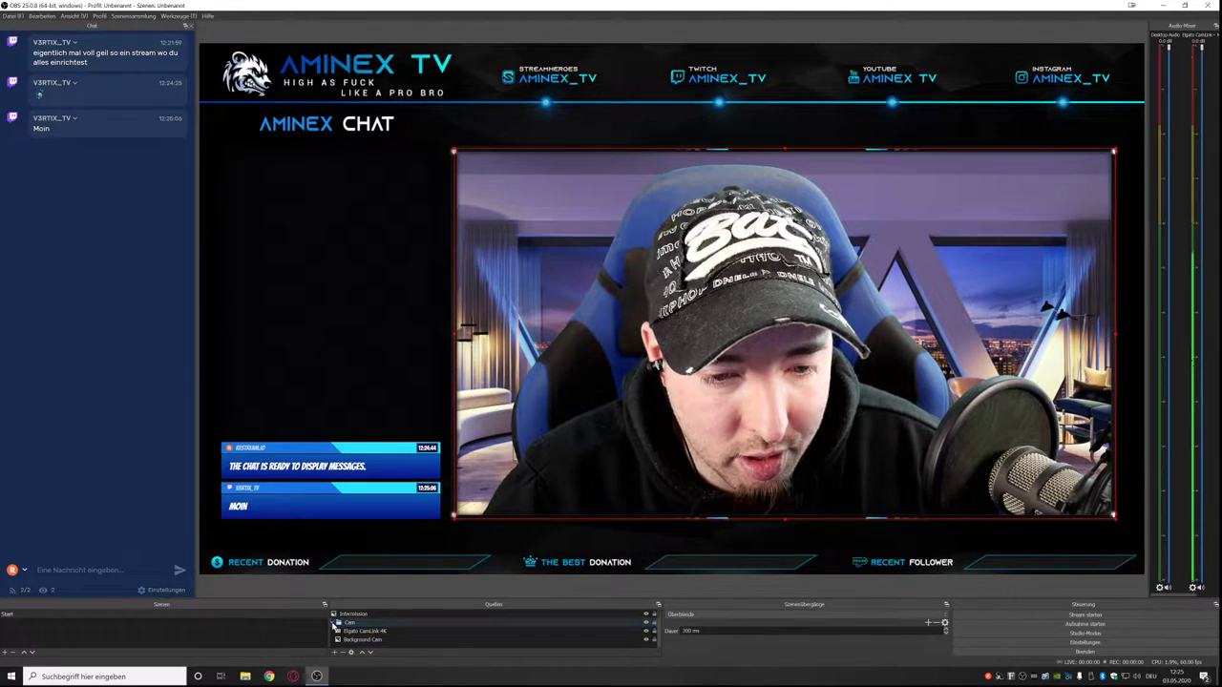
pyautogui.click(333, 623)
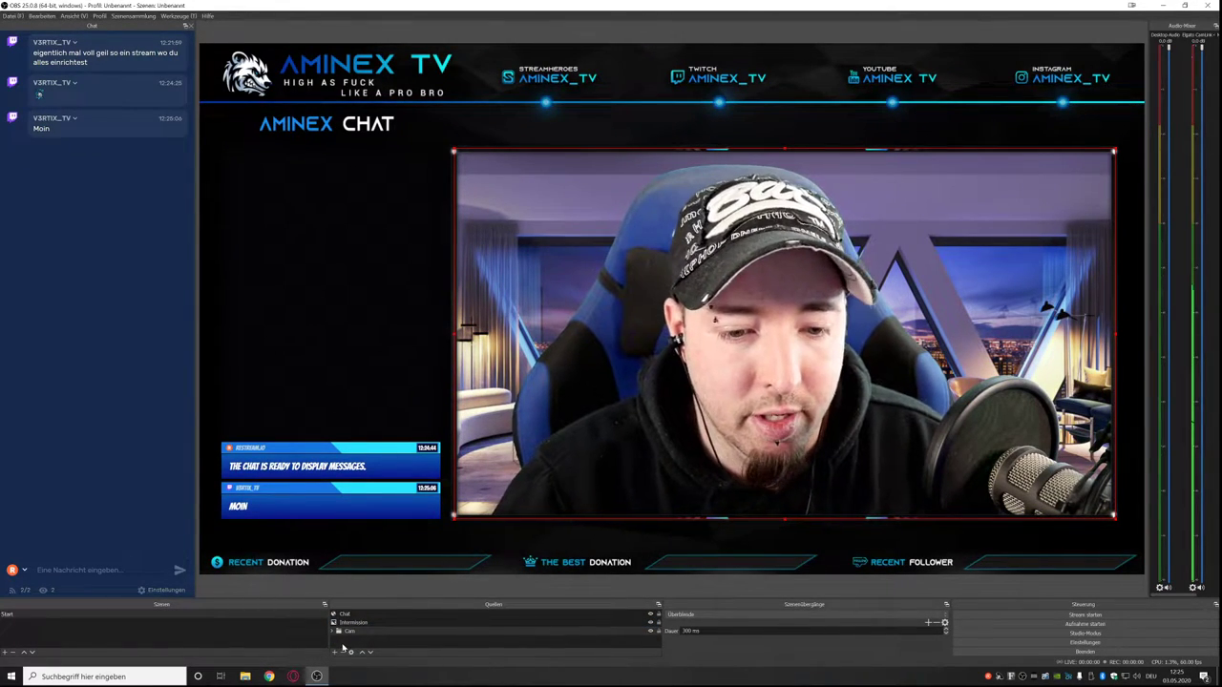
# Add a new group named Overlay to the sources and move the Chat source into it.
pyautogui.click(351, 624)
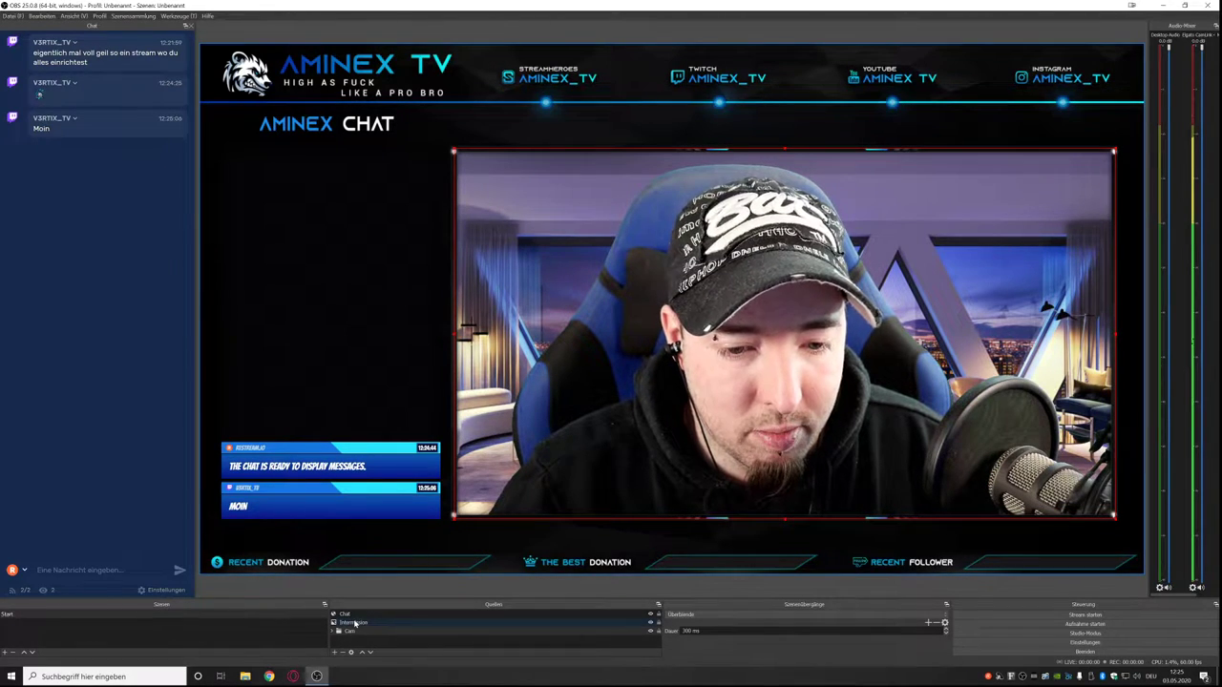
pyautogui.click(354, 615)
pyautogui.click(346, 632)
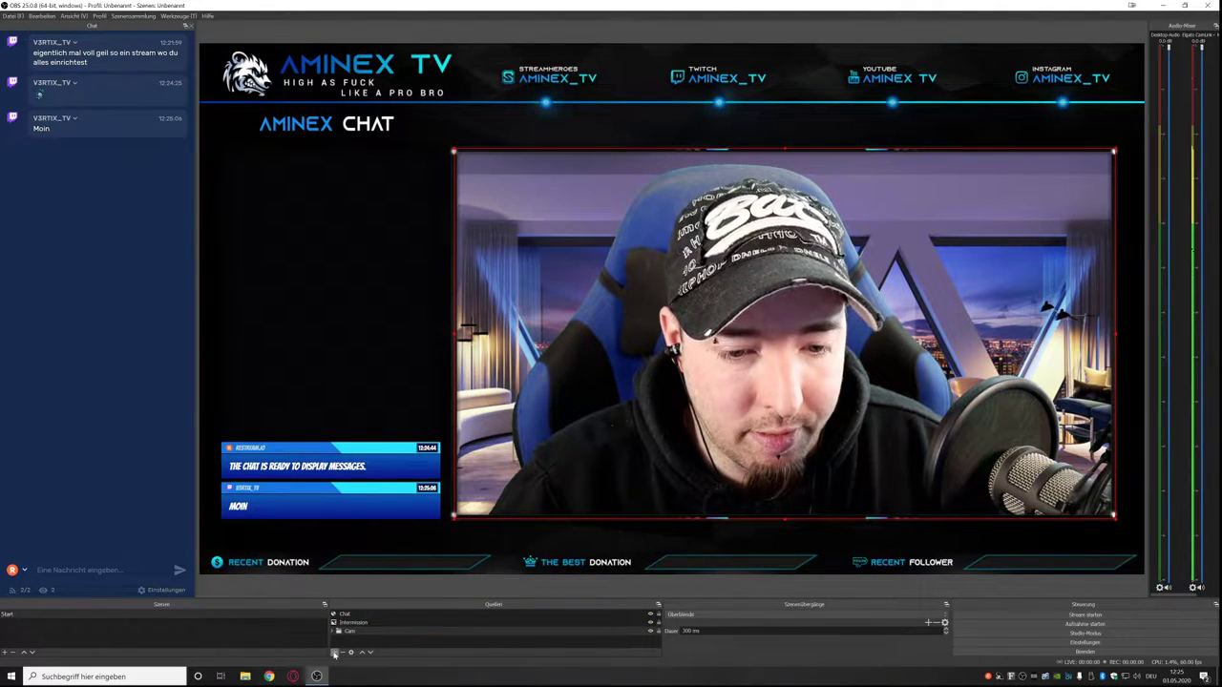
pyautogui.click(334, 653)
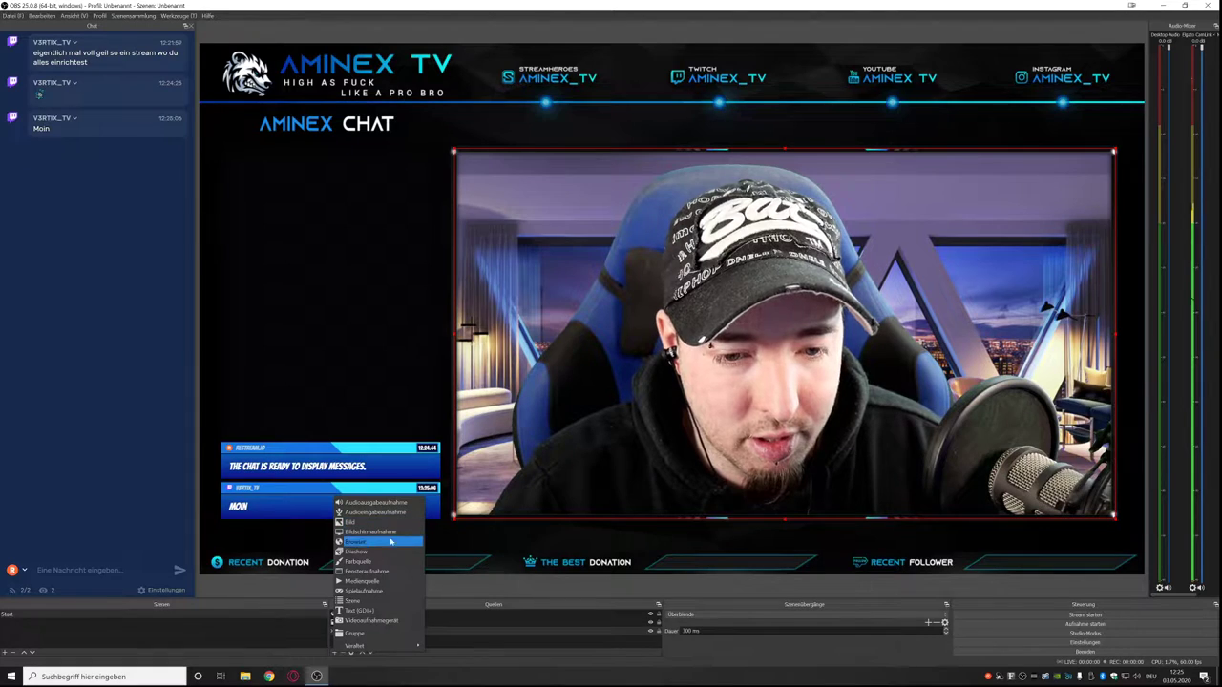
pyautogui.click(377, 620)
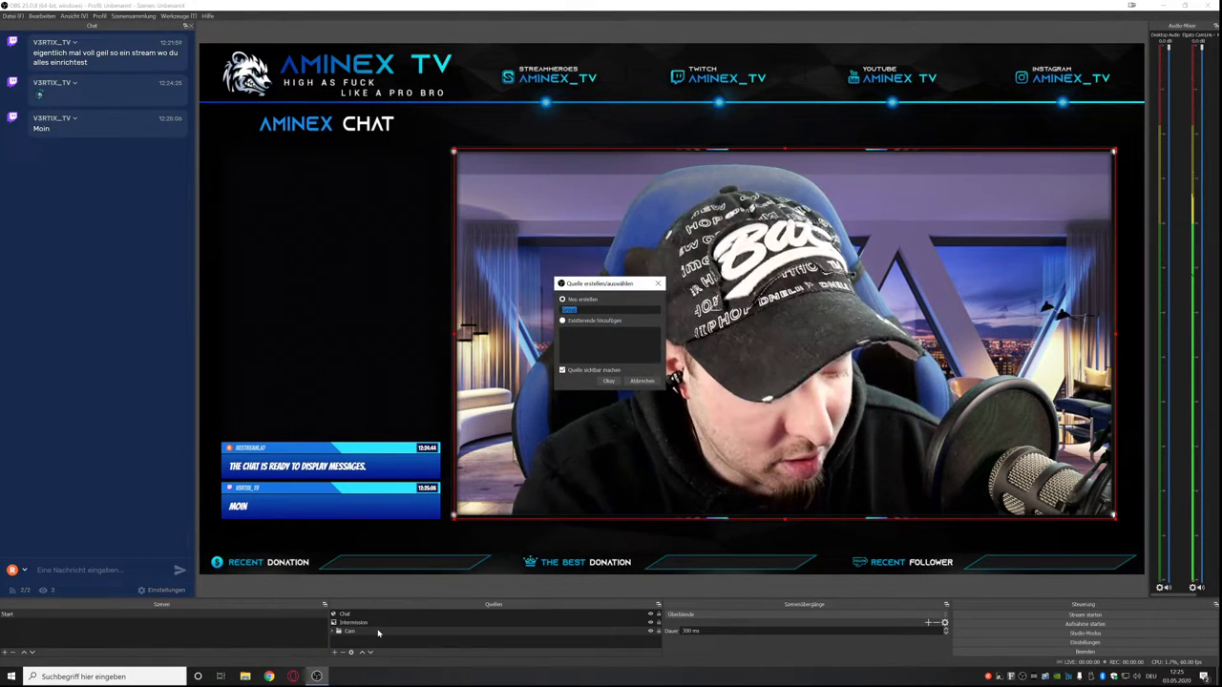
pyautogui.write('Overlay')
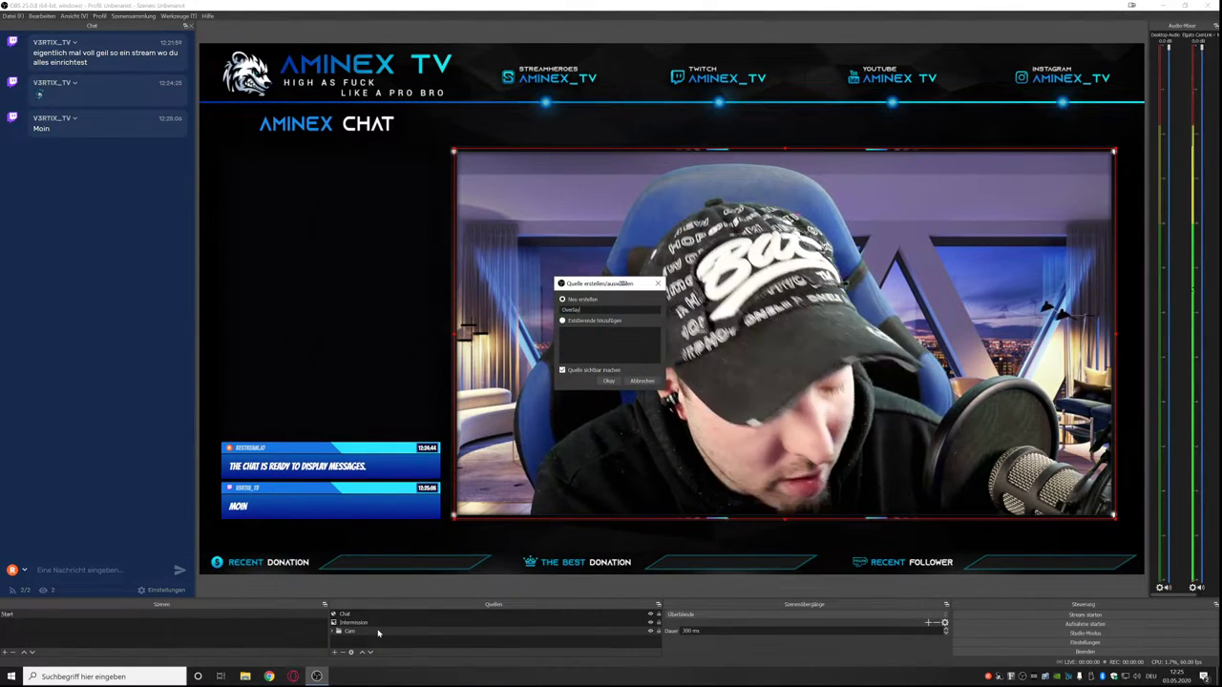
pyautogui.press('Return')
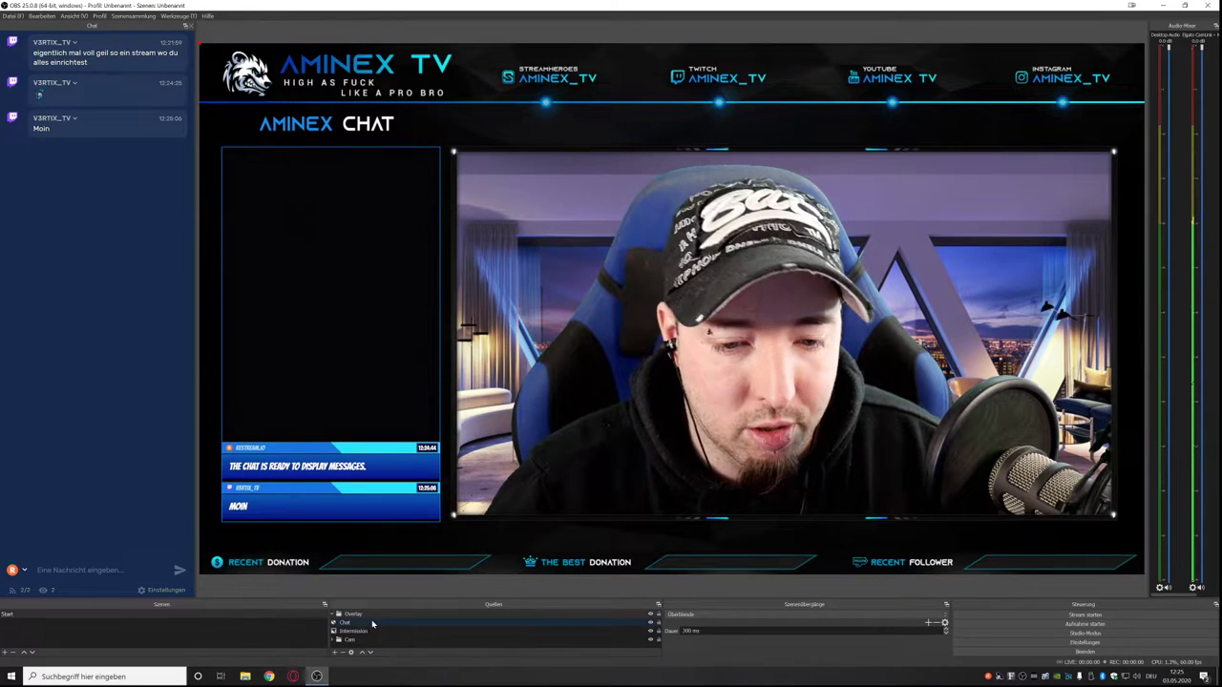
pyautogui.click(368, 623)
pyautogui.moveTo(369, 623); pyautogui.dragTo(354, 617)
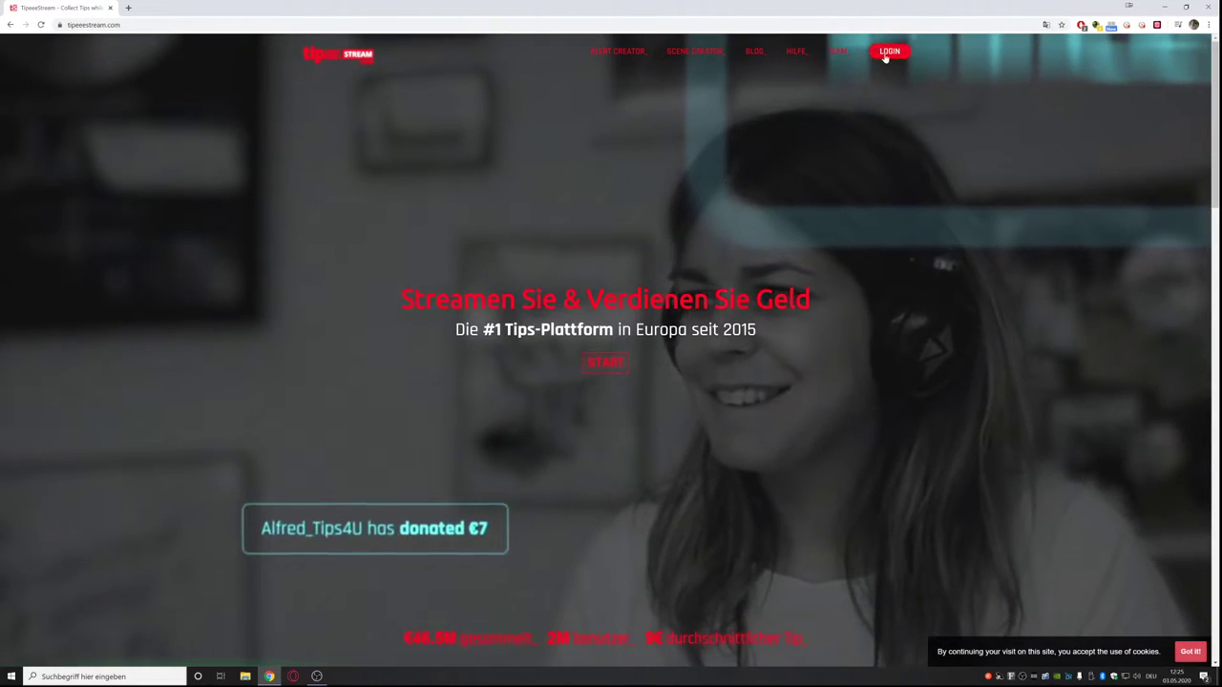
# Log in to TipeeeStream in the browser and open the Top Donation widget from the Top & Last widgets.
pyautogui.click(888, 52)
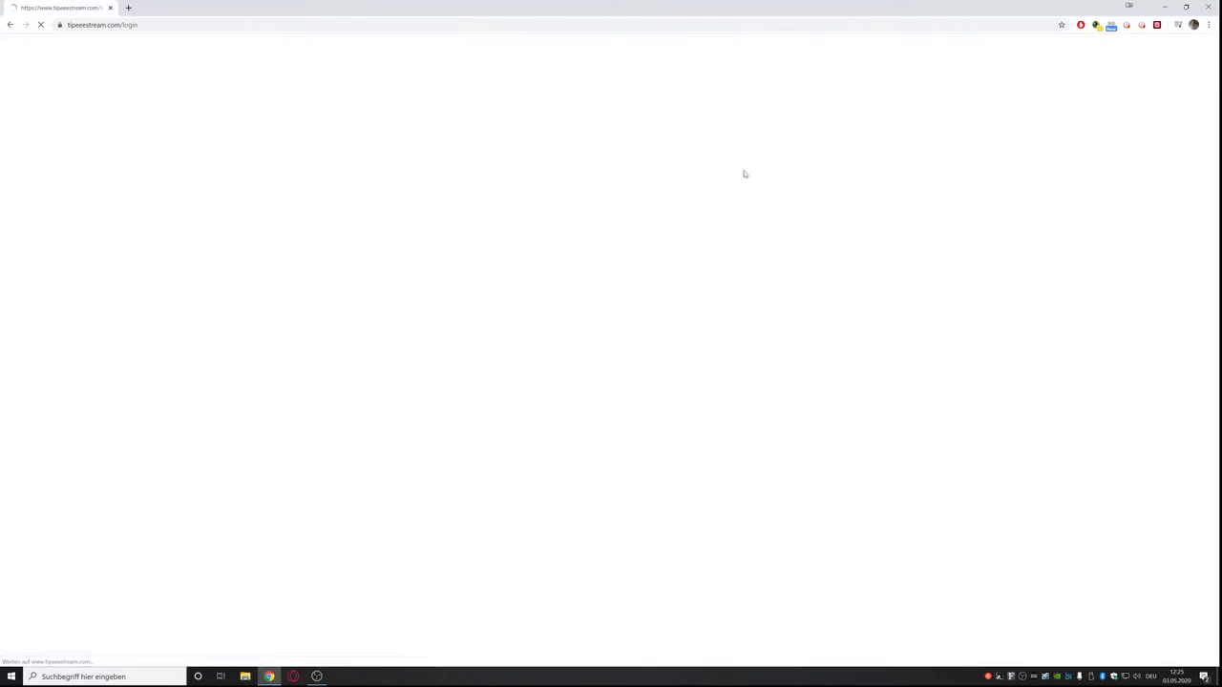
pyautogui.click(603, 319)
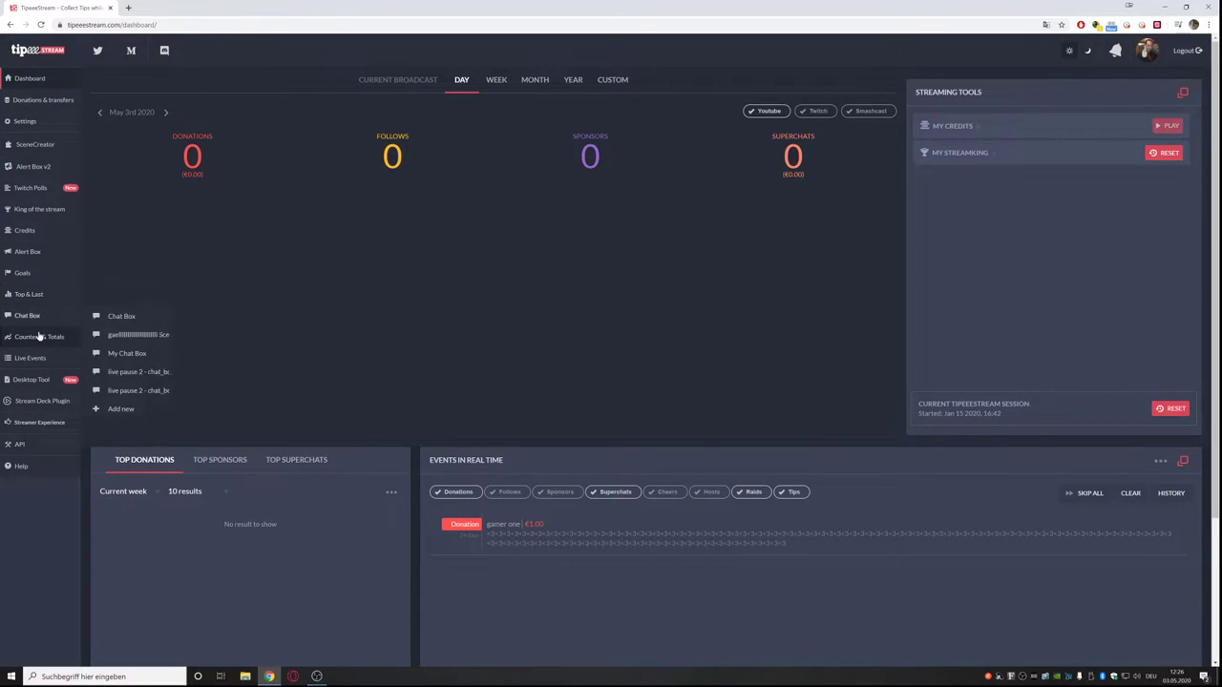
pyautogui.moveTo(36, 320)
pyautogui.moveTo(38, 340)
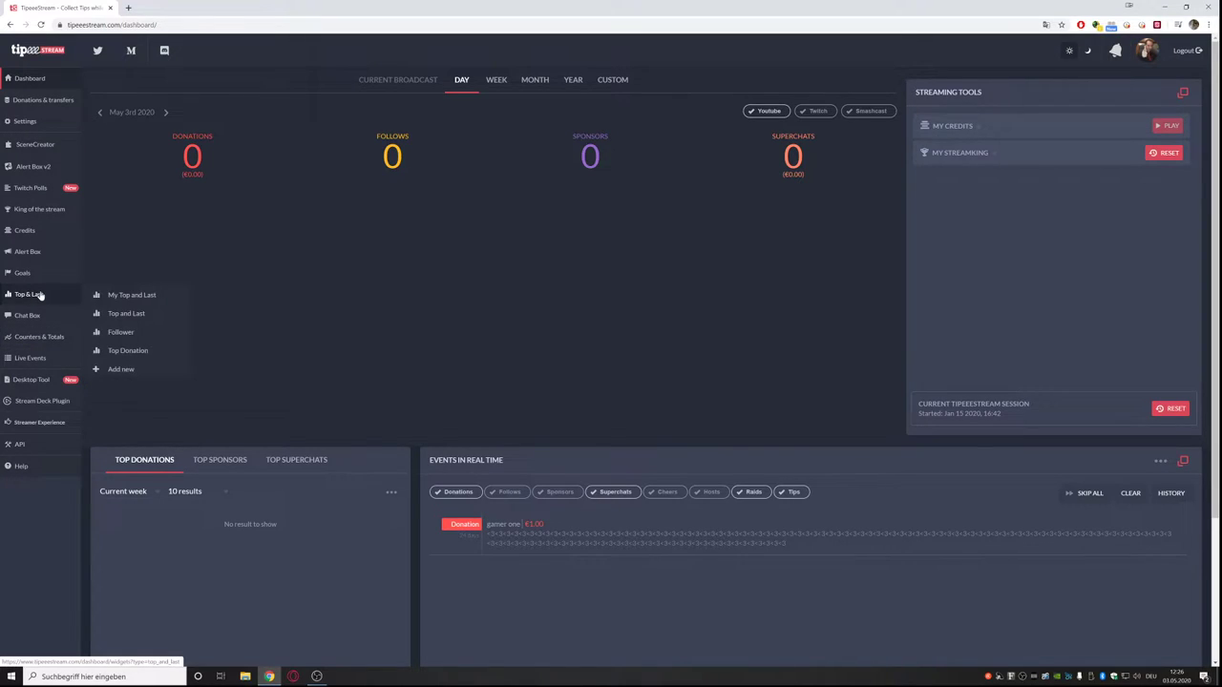
pyautogui.click(38, 294)
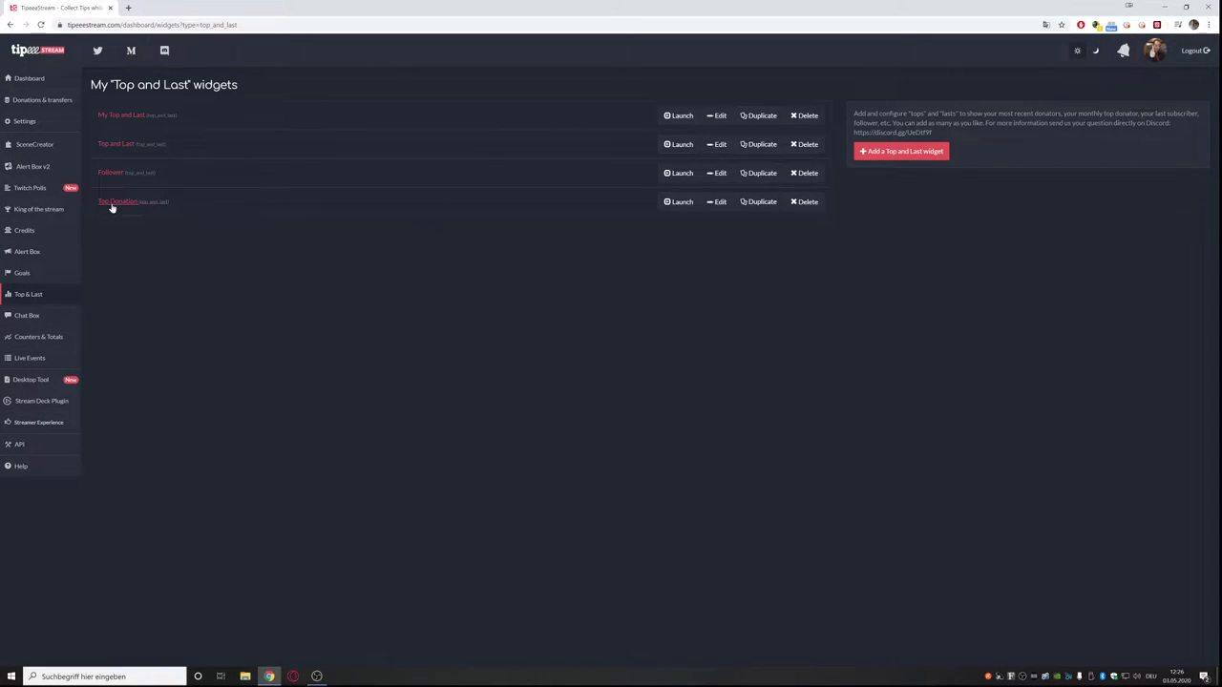
pyautogui.click(112, 202)
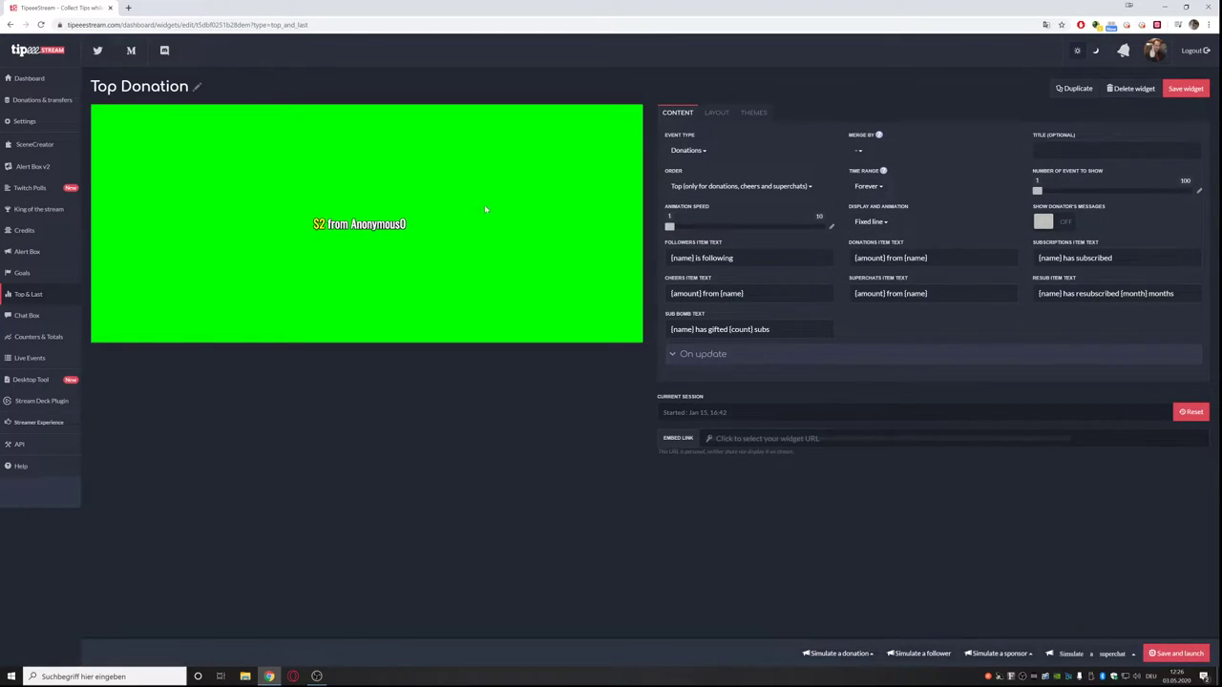
# Set the Top Donation widget's time range to Forever and copy its embed link.
pyautogui.click(867, 187)
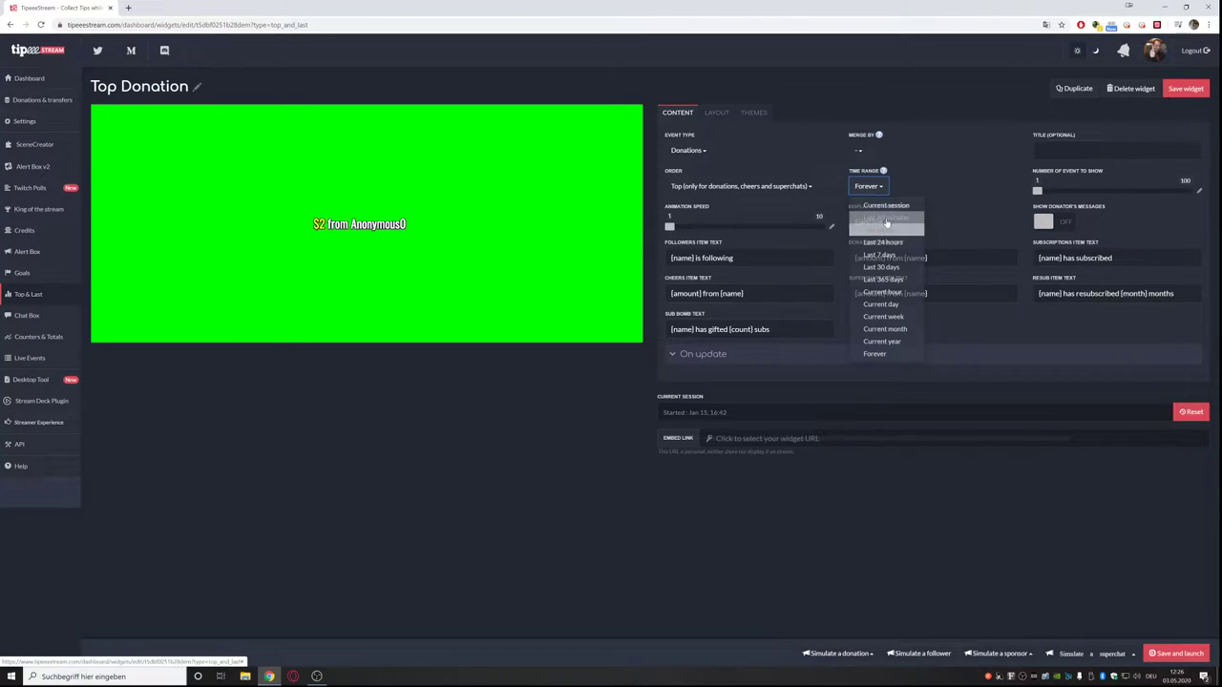
pyautogui.click(880, 355)
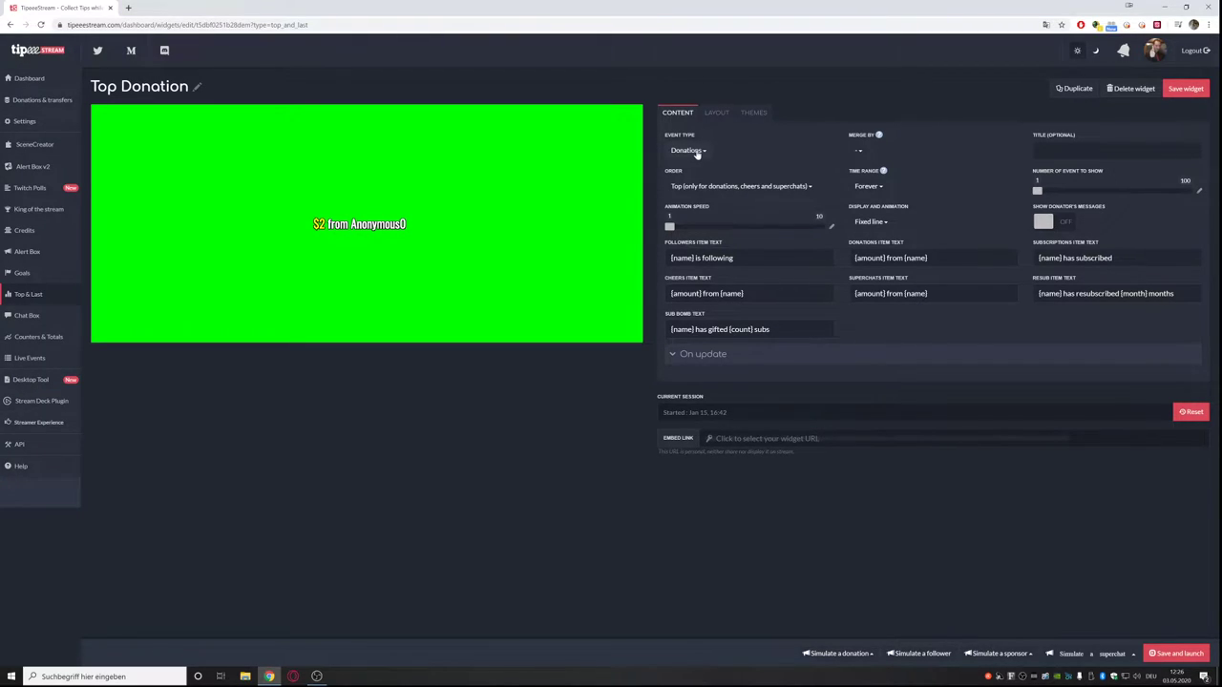
pyautogui.click(1169, 438)
pyautogui.click(712, 438)
# Switch to OBS Studio and add a browser source named Top Donation, using the copied embed link as its URL.
pyautogui.click(318, 676)
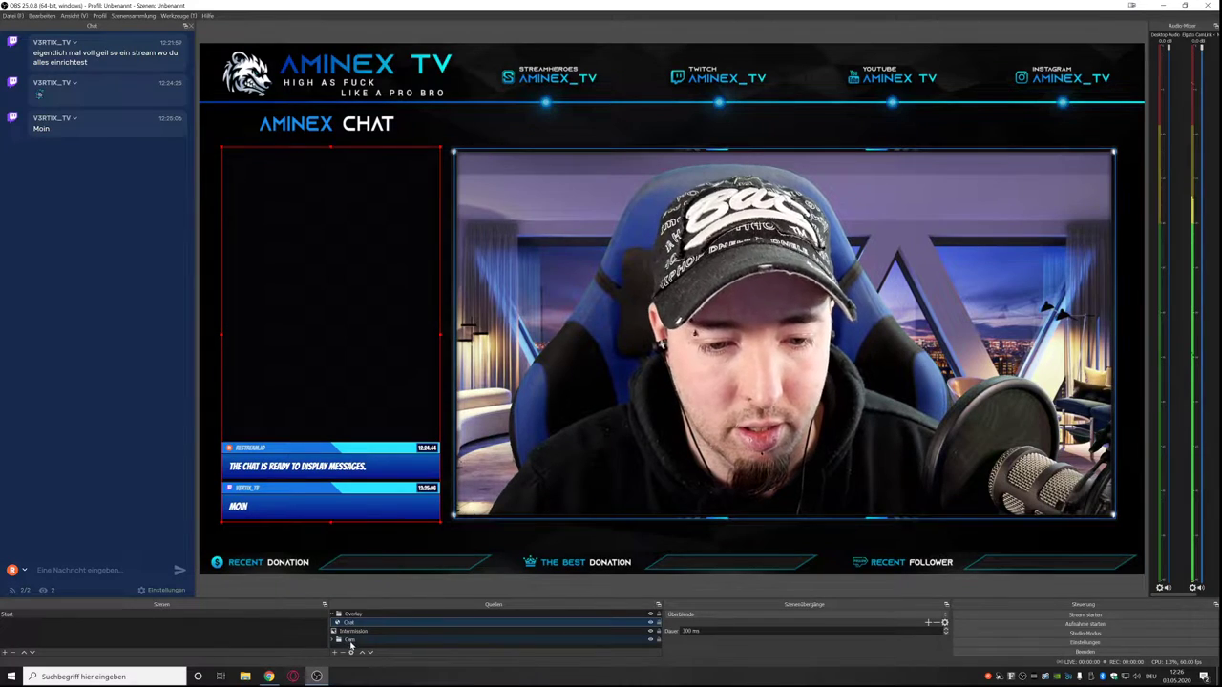
pyautogui.click(337, 653)
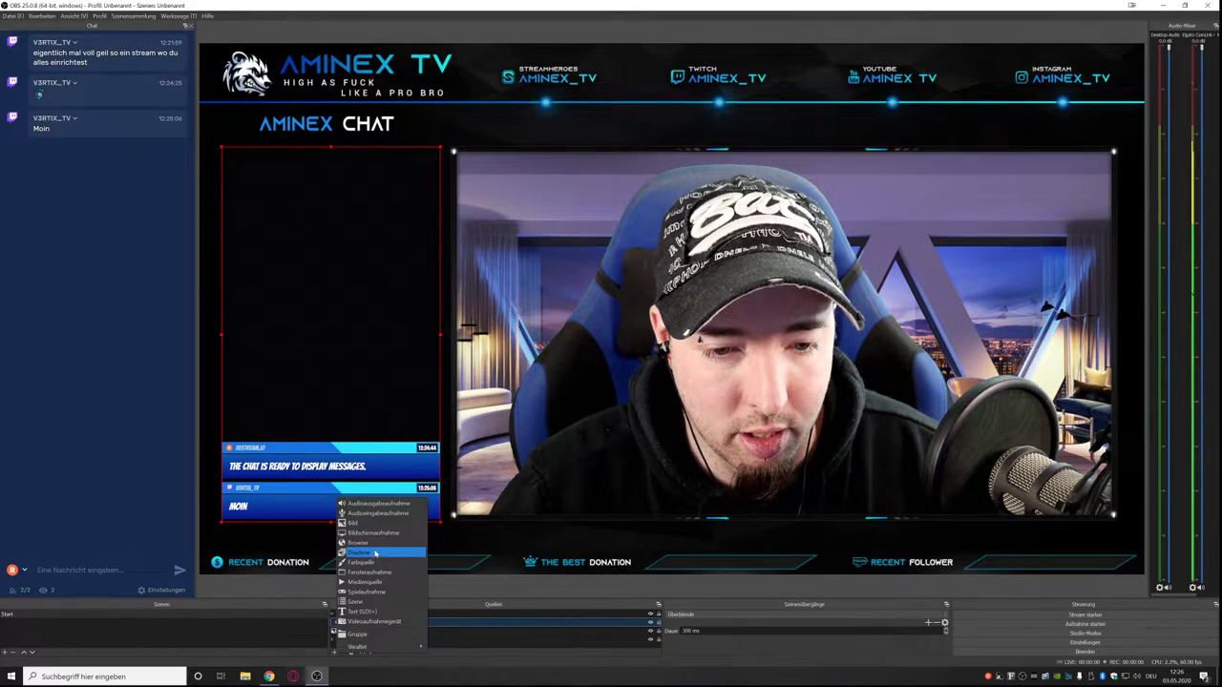
pyautogui.click(376, 543)
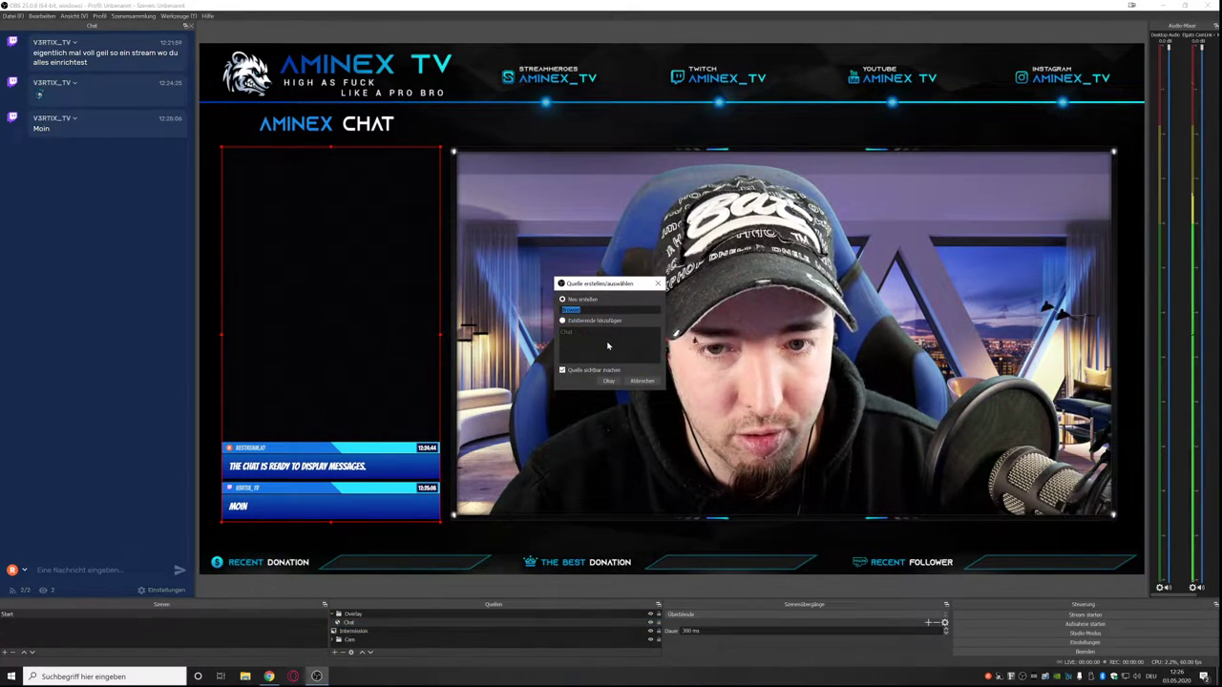
pyautogui.write('Tipe')
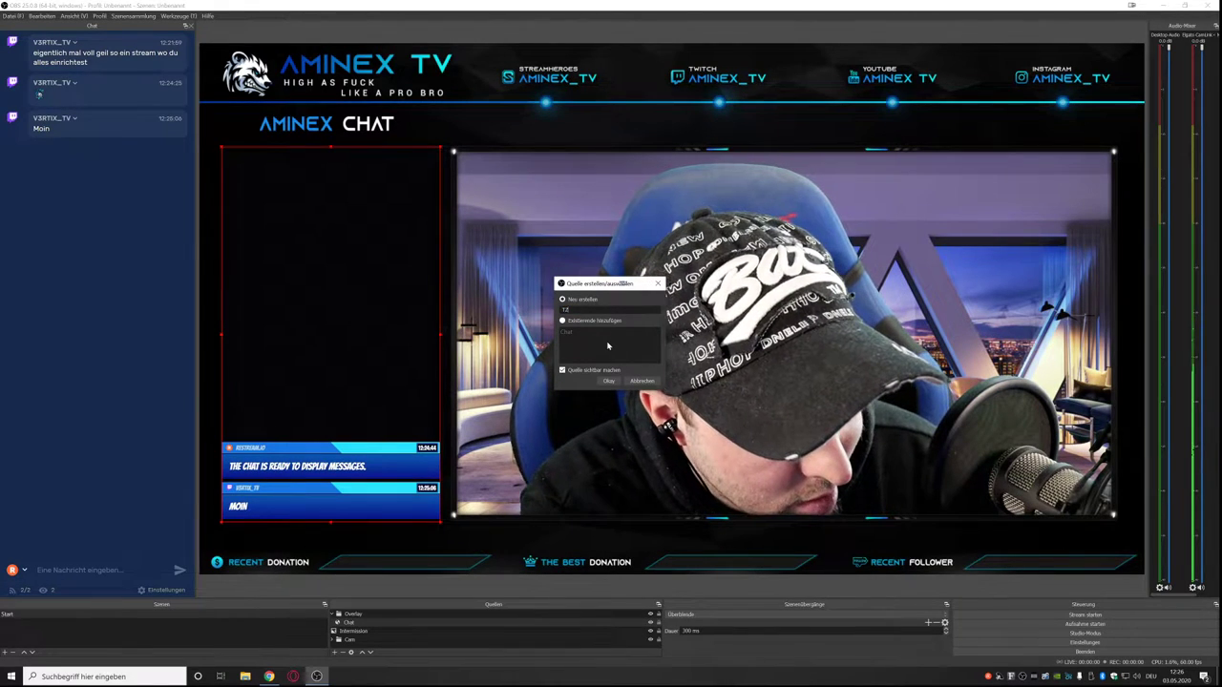
pyautogui.press('BackSpace')
pyautogui.press('BackSpace')
pyautogui.press('BackSpace')
pyautogui.press('BackSpace')
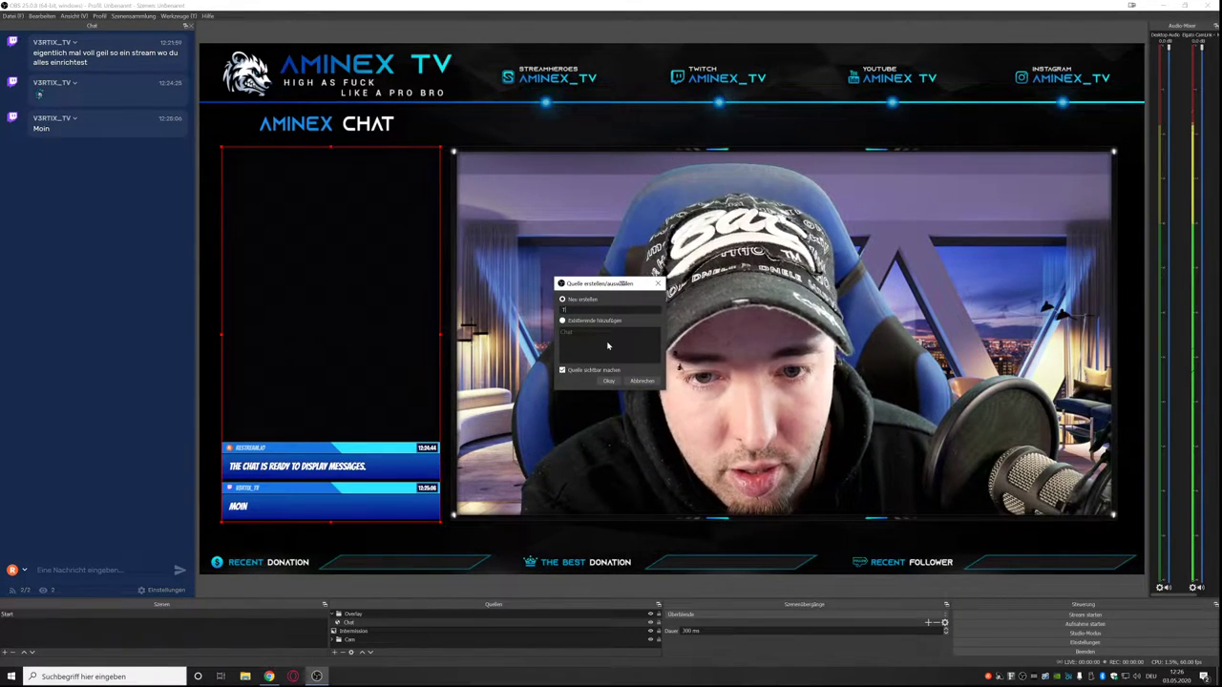
pyautogui.write('op Donat')
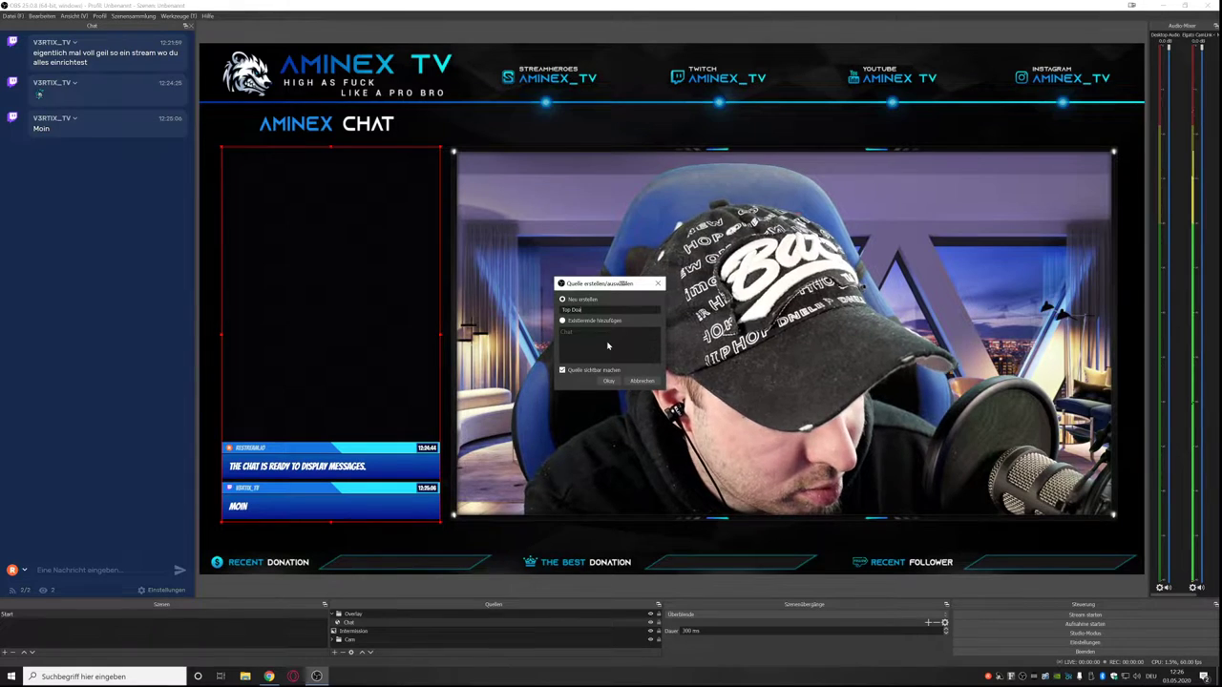
pyautogui.write('ion')
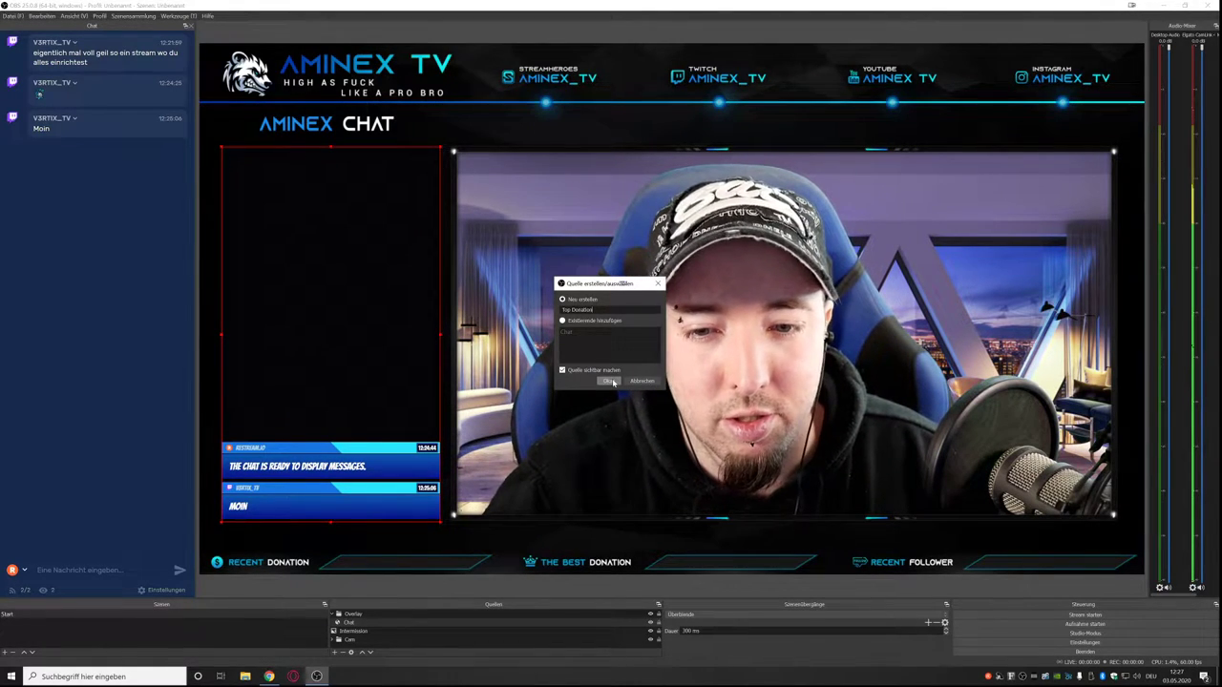
pyautogui.click(609, 381)
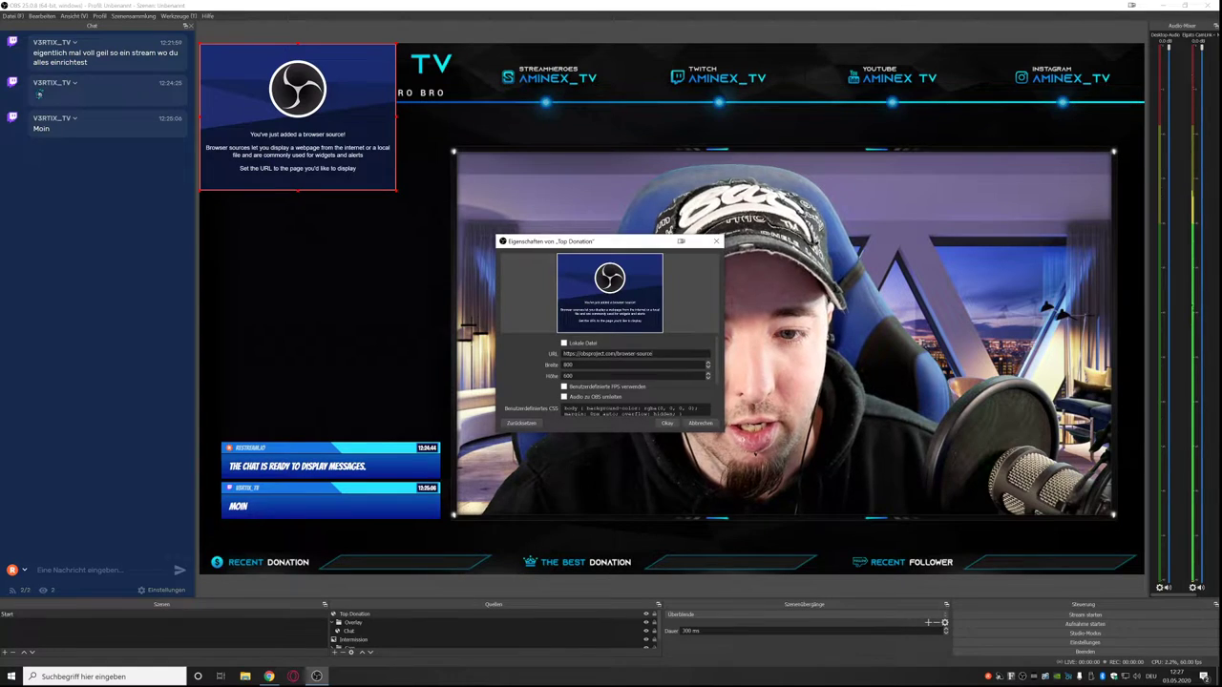
pyautogui.hotkey('ctrl', 'v')
pyautogui.press('Return')
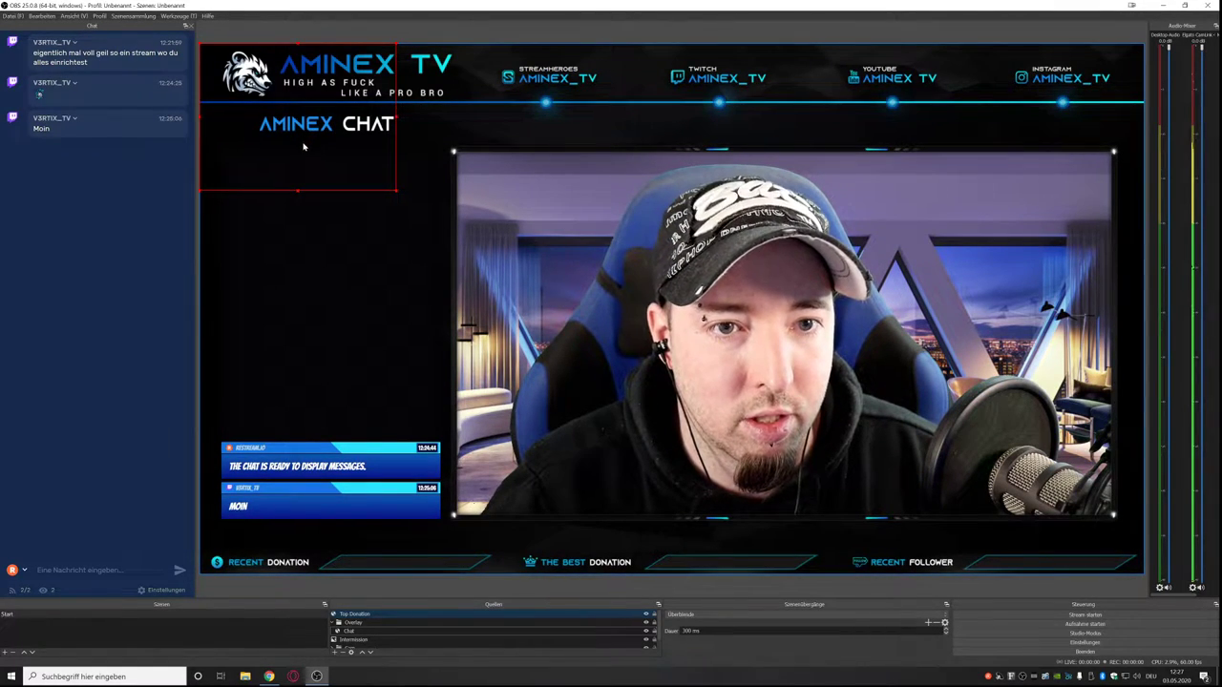
# Centre the Top Donation text in the overlay's Best Donation box, and move the source into the Overlay group.
pyautogui.moveTo(304, 146); pyautogui.dragTo(735, 588)
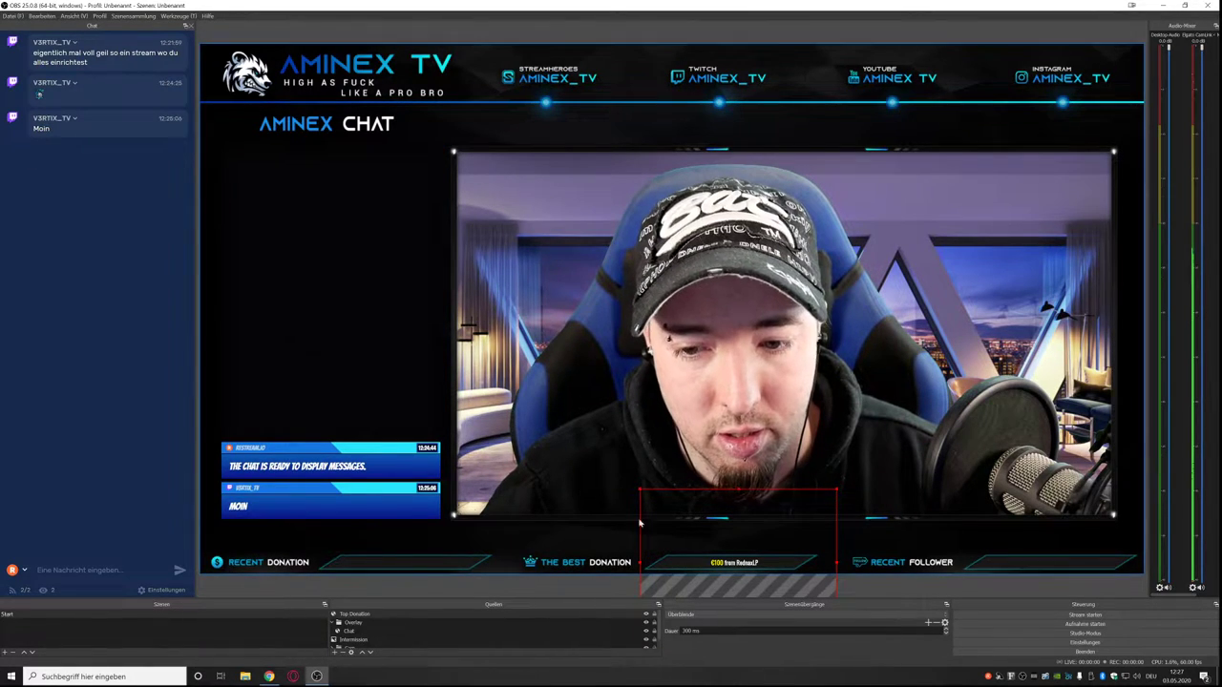
pyautogui.click(206, 317)
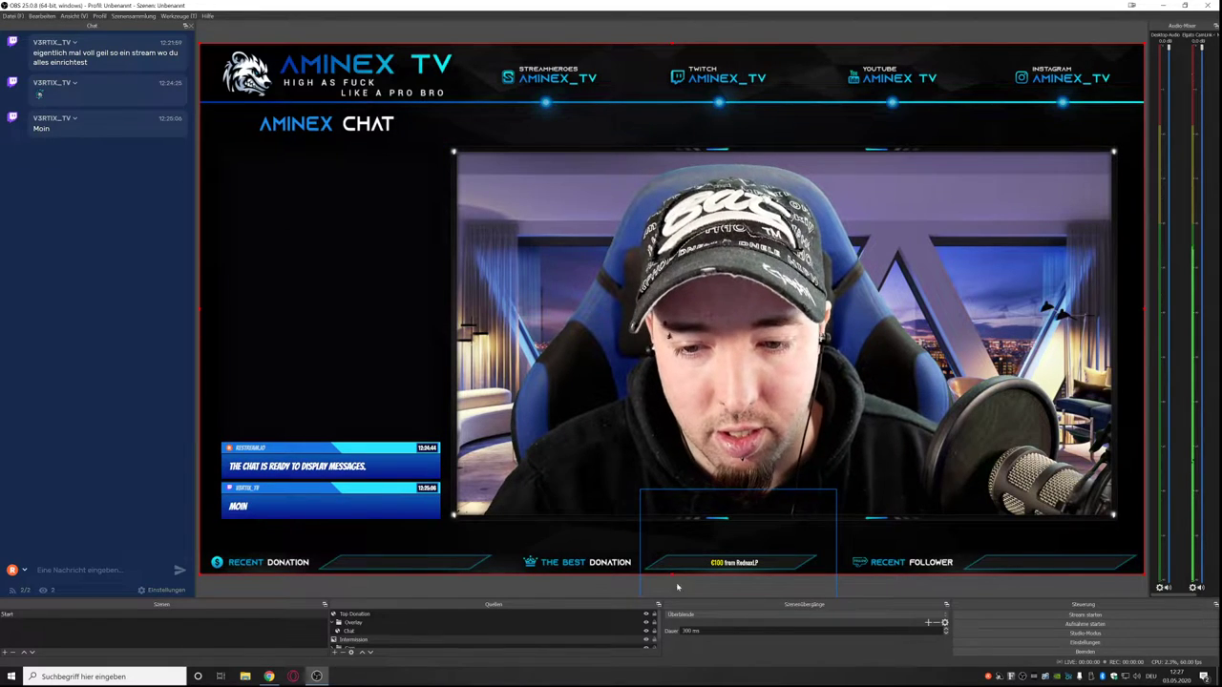
pyautogui.click(396, 614)
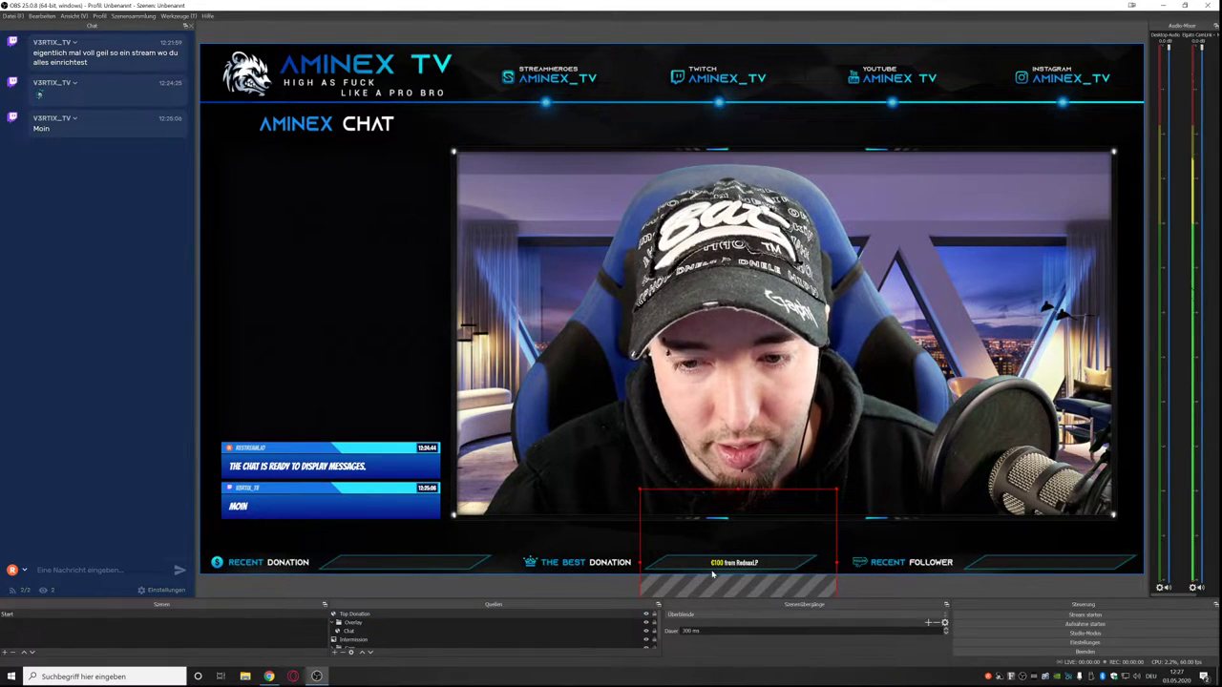
pyautogui.moveTo(641, 584); pyautogui.dragTo(626, 585)
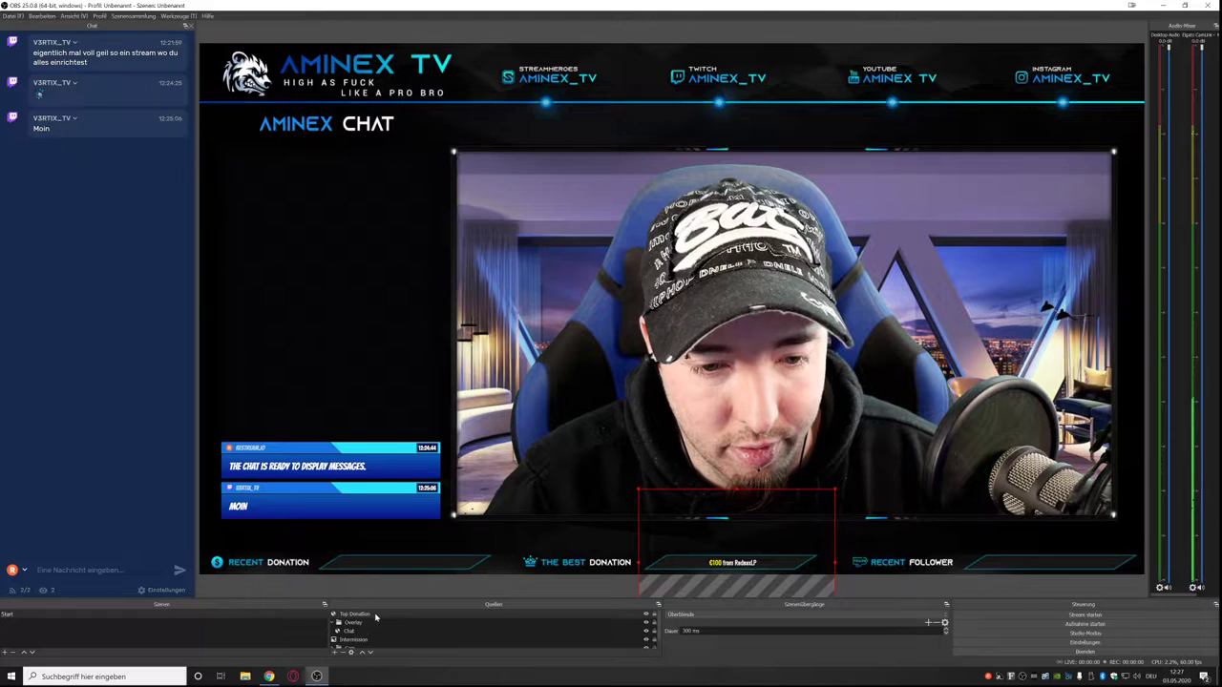
pyautogui.moveTo(375, 617); pyautogui.dragTo(362, 617)
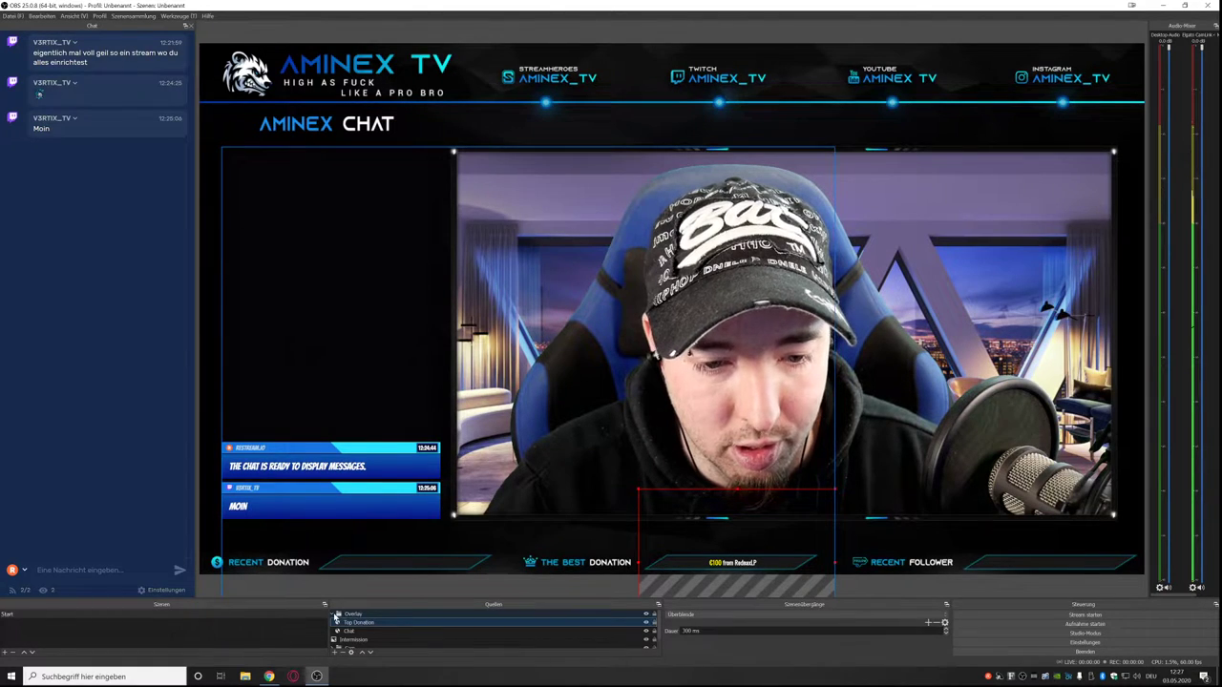
pyautogui.click(339, 615)
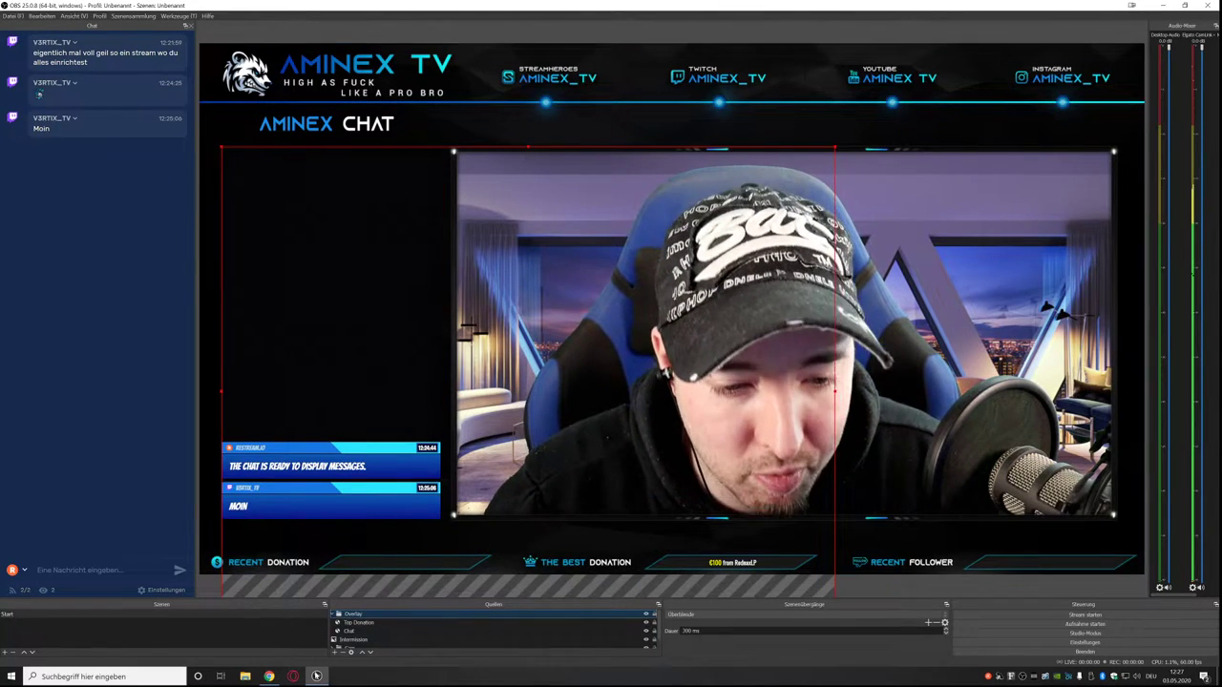
# Switch to TipeeeStream in the browser, copy the embed link of the Follower widget and return to OBS Studio.
pyautogui.click(272, 677)
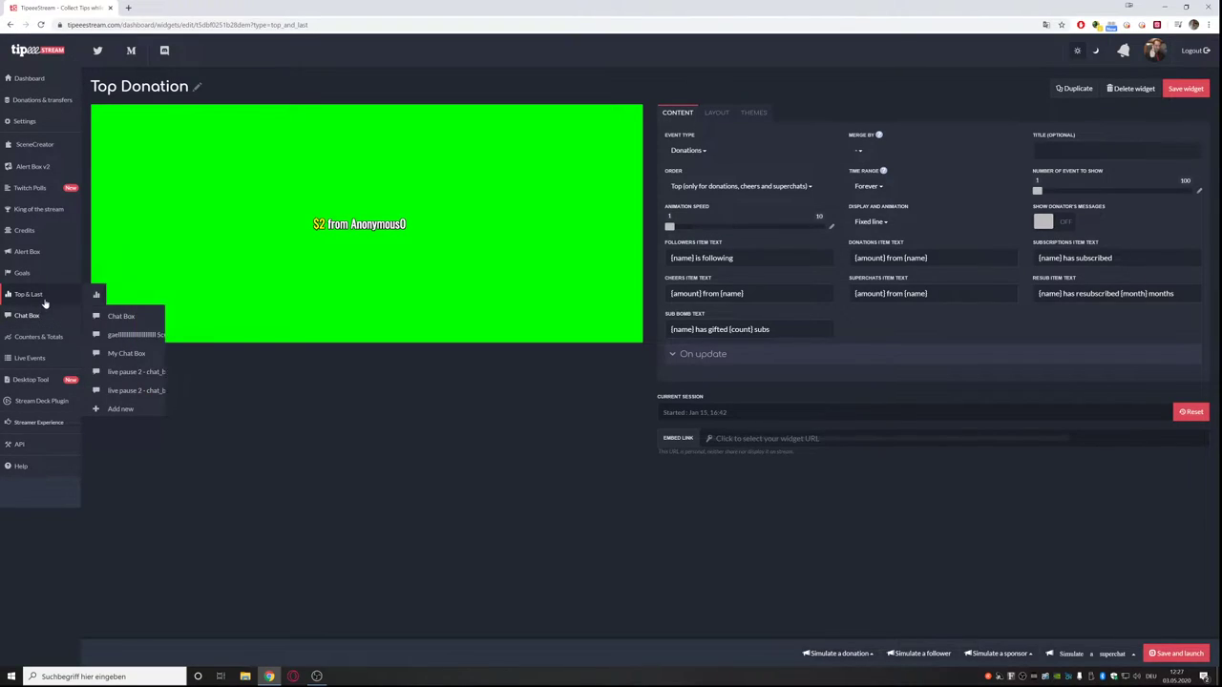
pyautogui.click(114, 293)
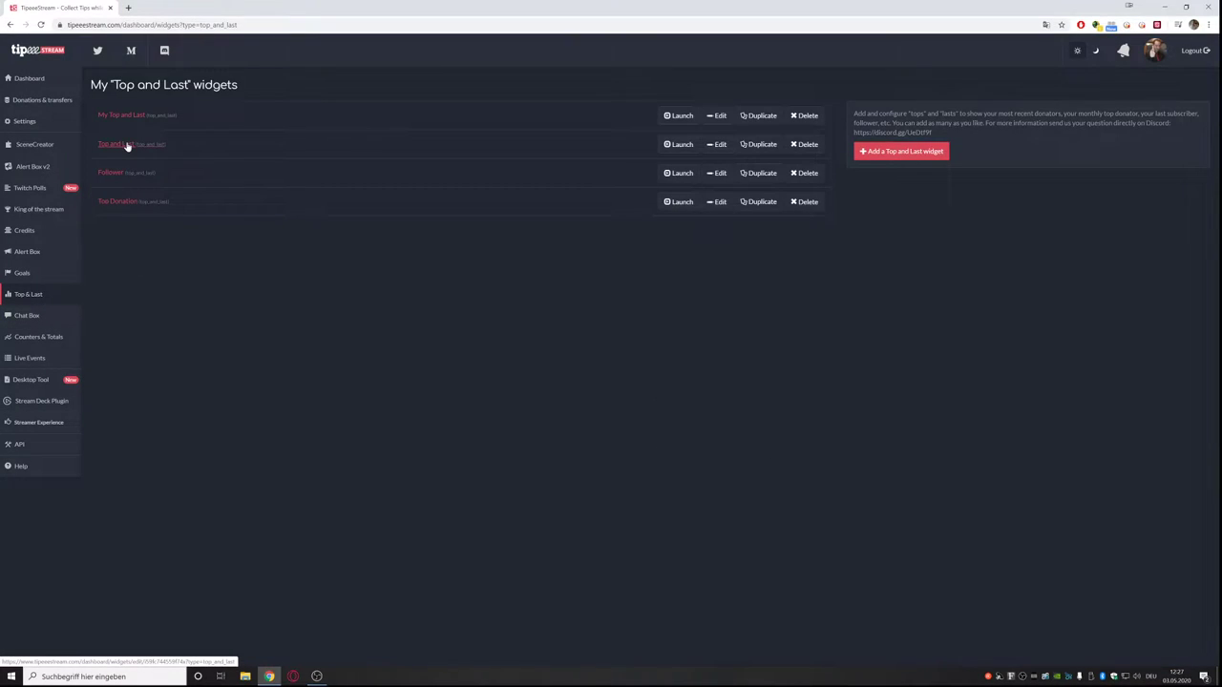
pyautogui.click(133, 176)
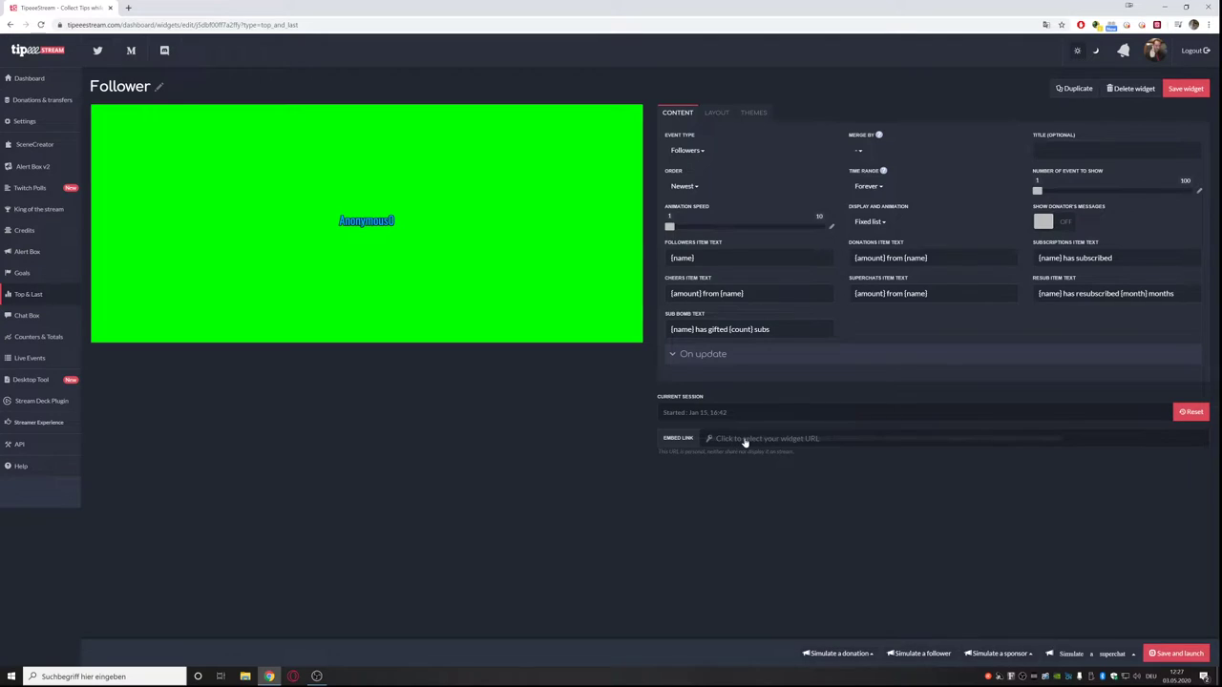
pyautogui.click(744, 439)
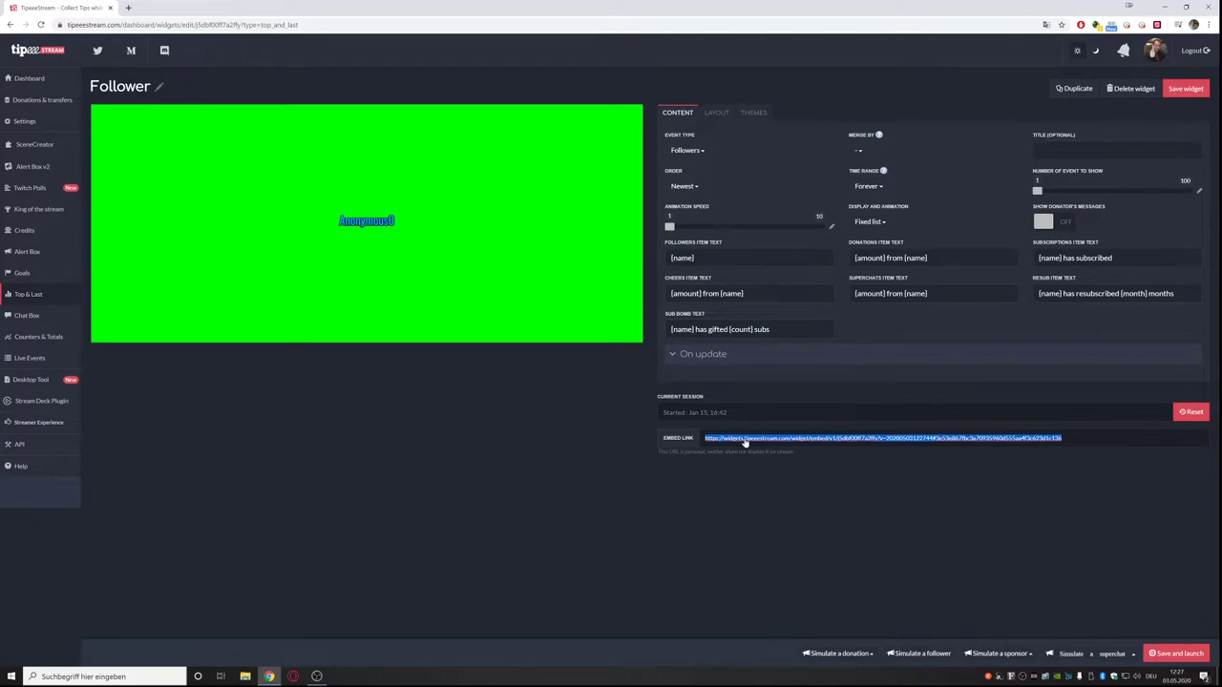
pyautogui.click(735, 483)
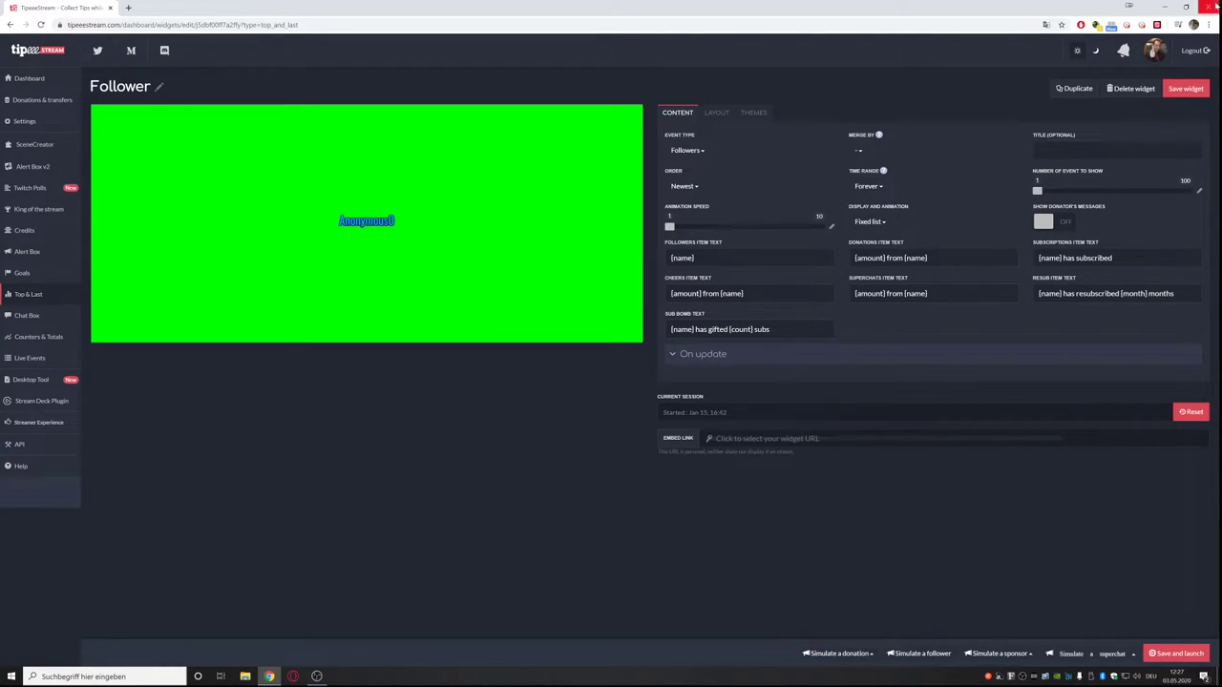
pyautogui.click(1164, 7)
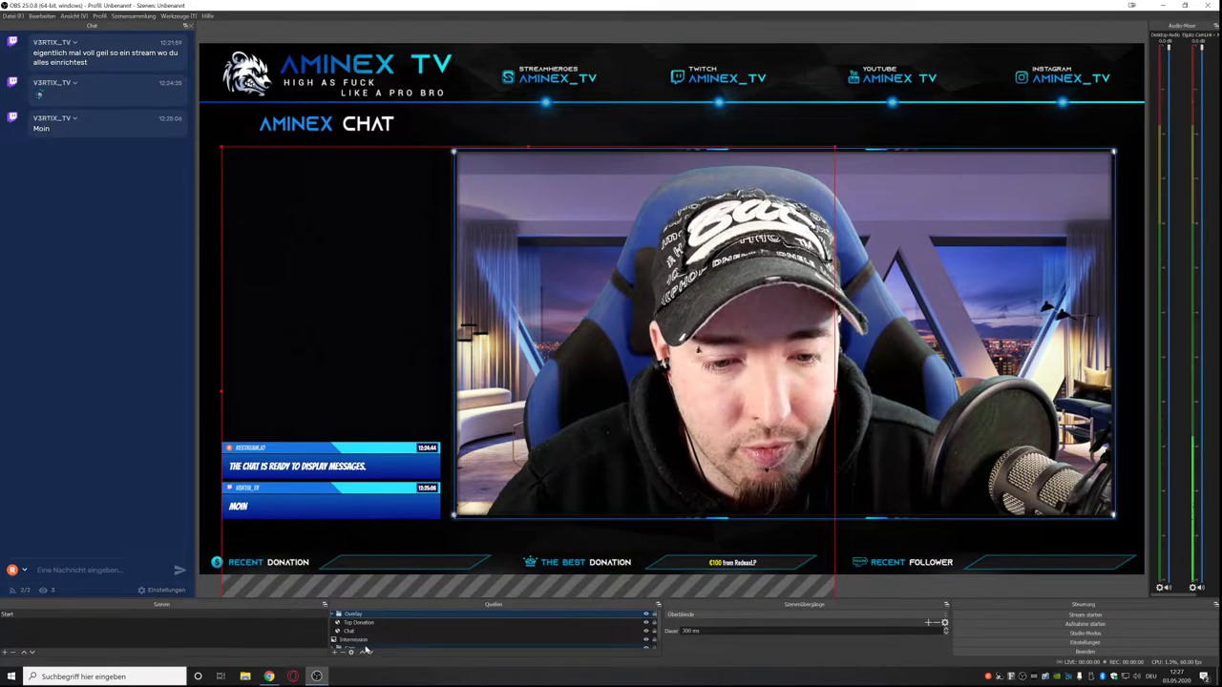
# Add a browser source named Follower with the copied embed link as its URL, and place its text in the overlay's Recent Follower box.
pyautogui.click(335, 651)
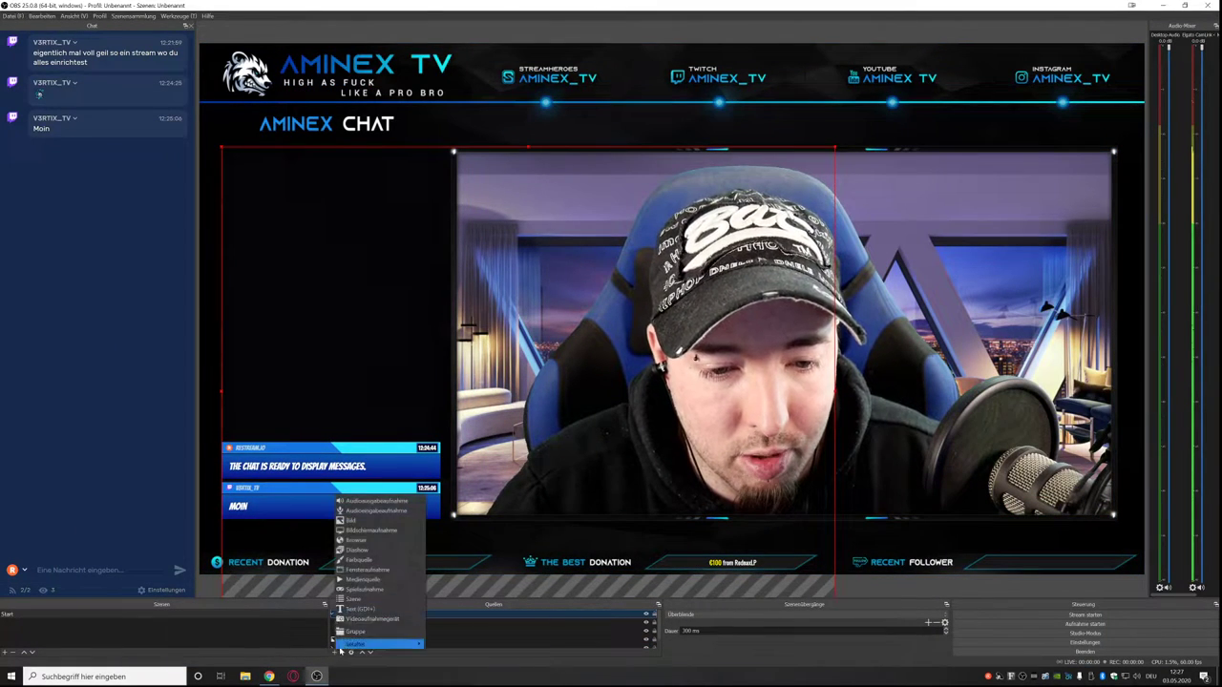
pyautogui.click(377, 540)
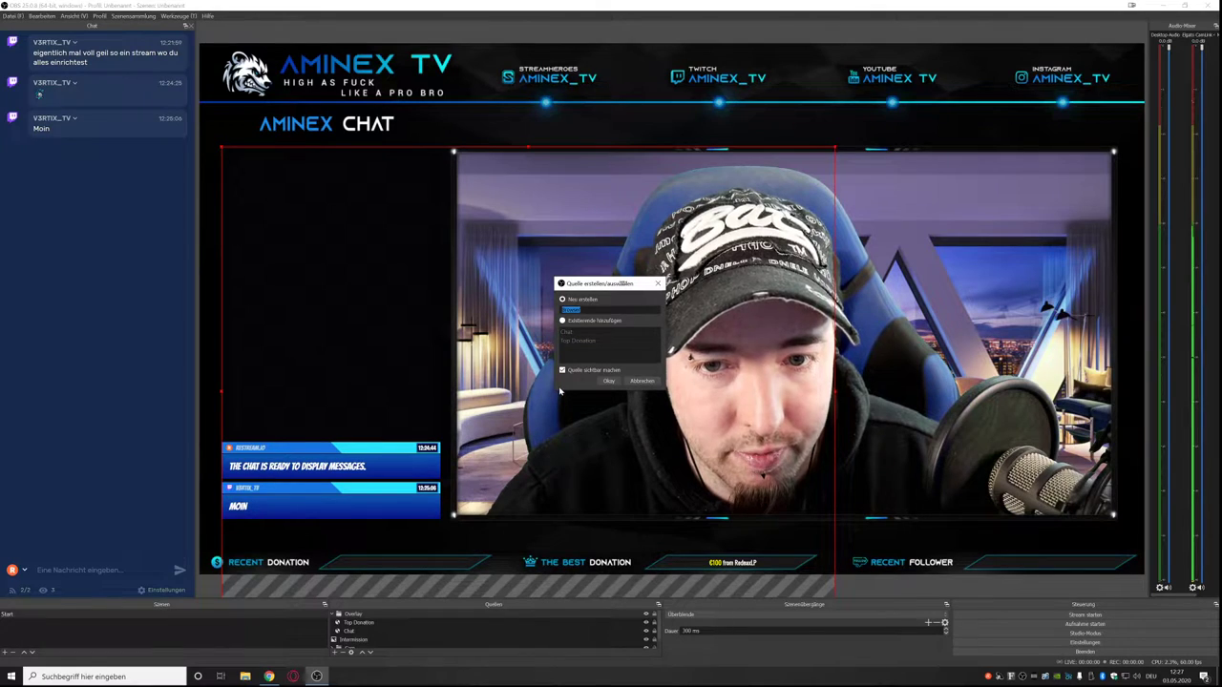
pyautogui.write('Follower')
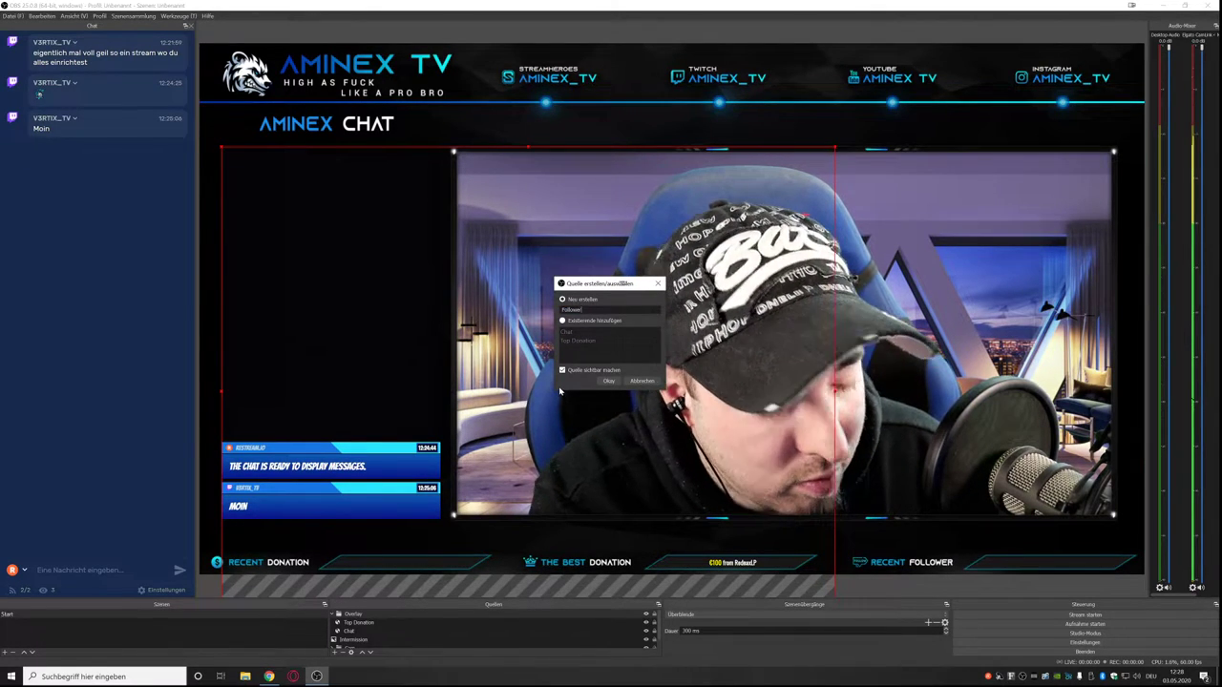
pyautogui.click(608, 381)
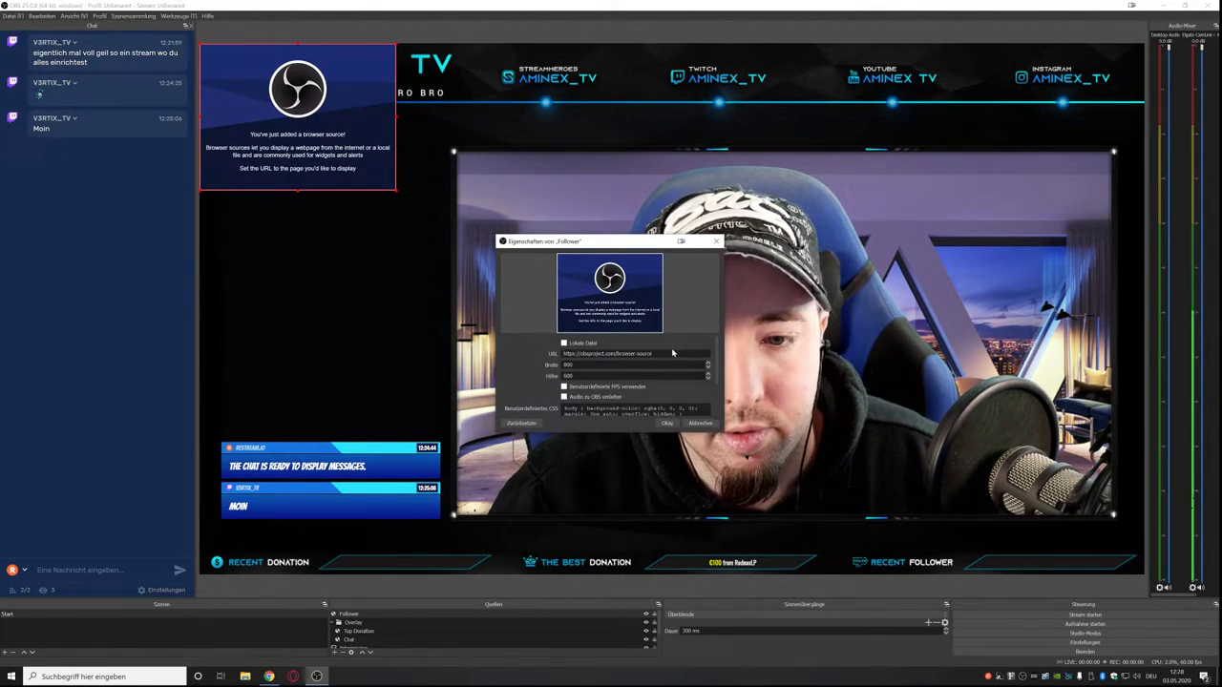
pyautogui.click(667, 422)
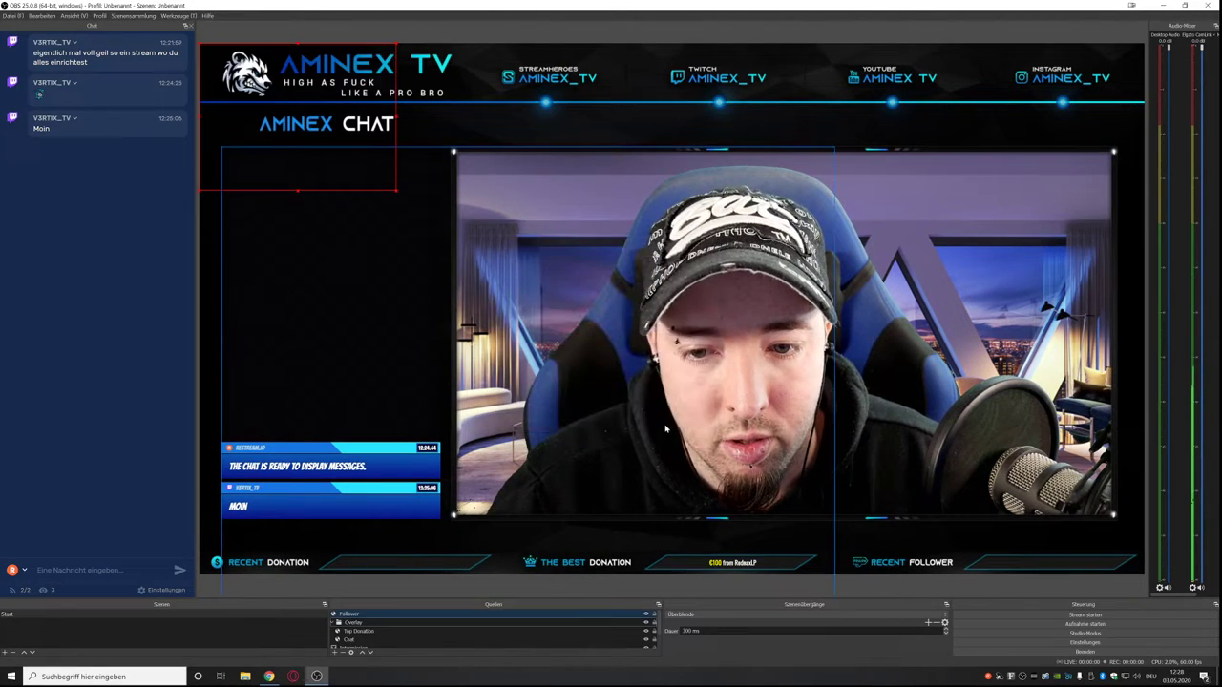
pyautogui.moveTo(292, 142); pyautogui.dragTo(1047, 591)
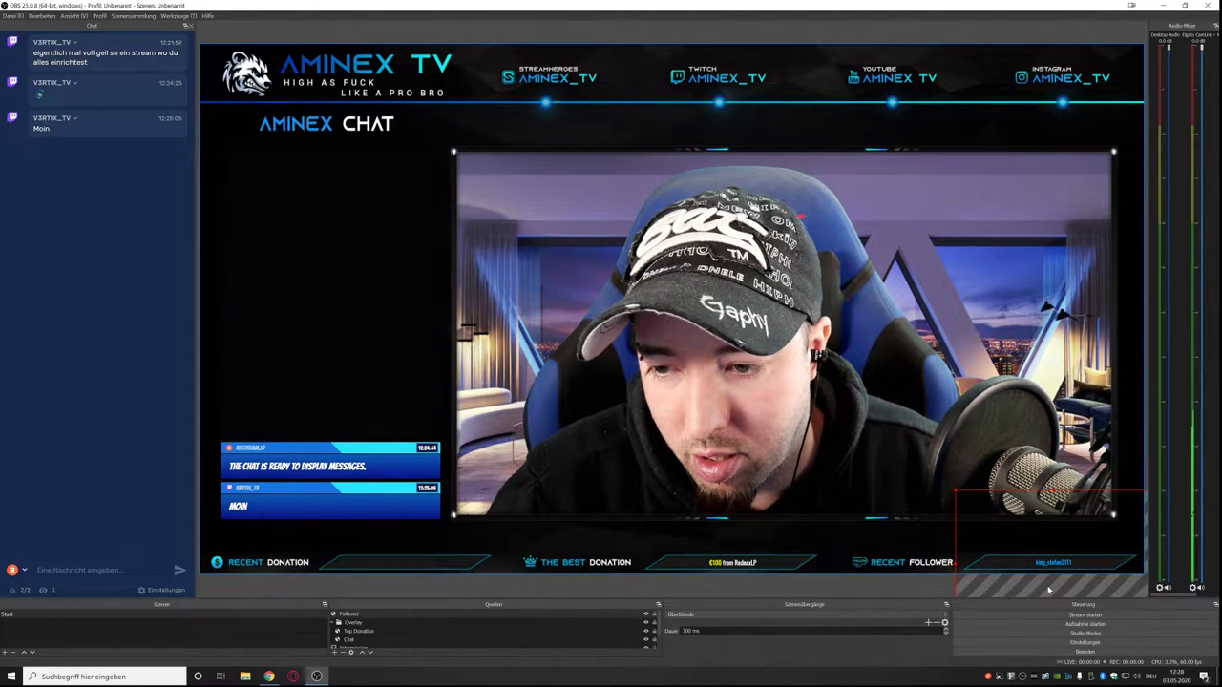
pyautogui.click(204, 399)
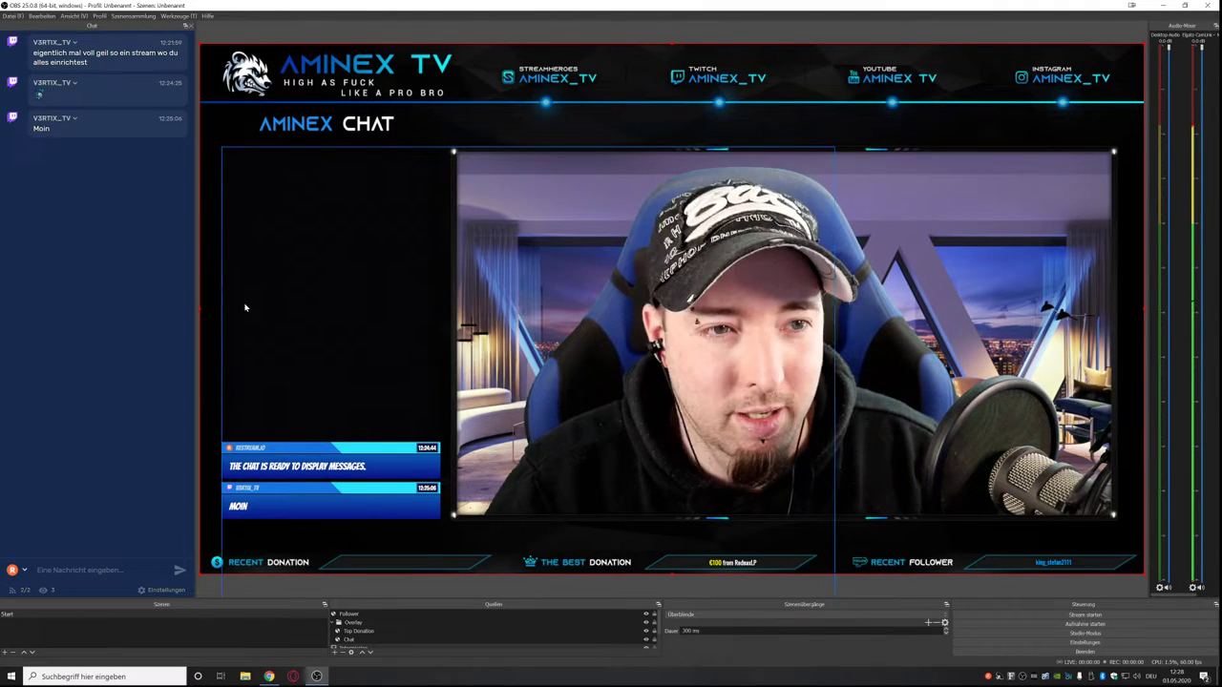
# Switch to TipeeeStream in the browser, copy the embed link of the Top and Last donation widget and return to OBS Studio.
pyautogui.click(269, 676)
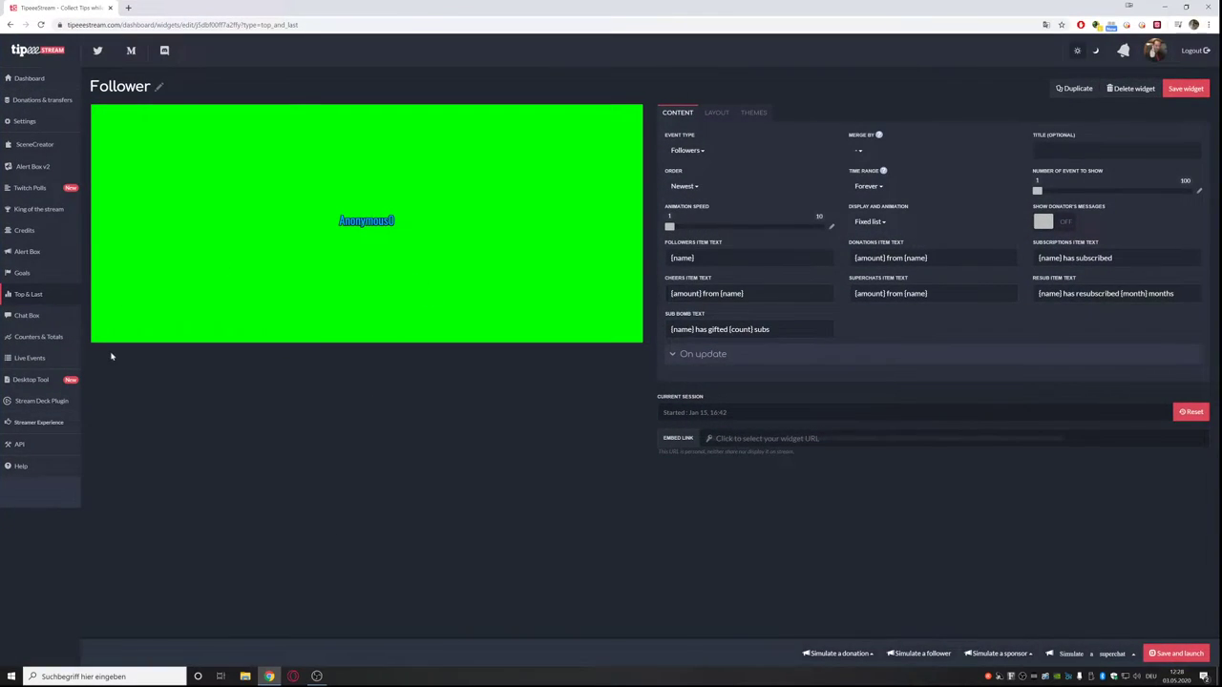
pyautogui.click(29, 294)
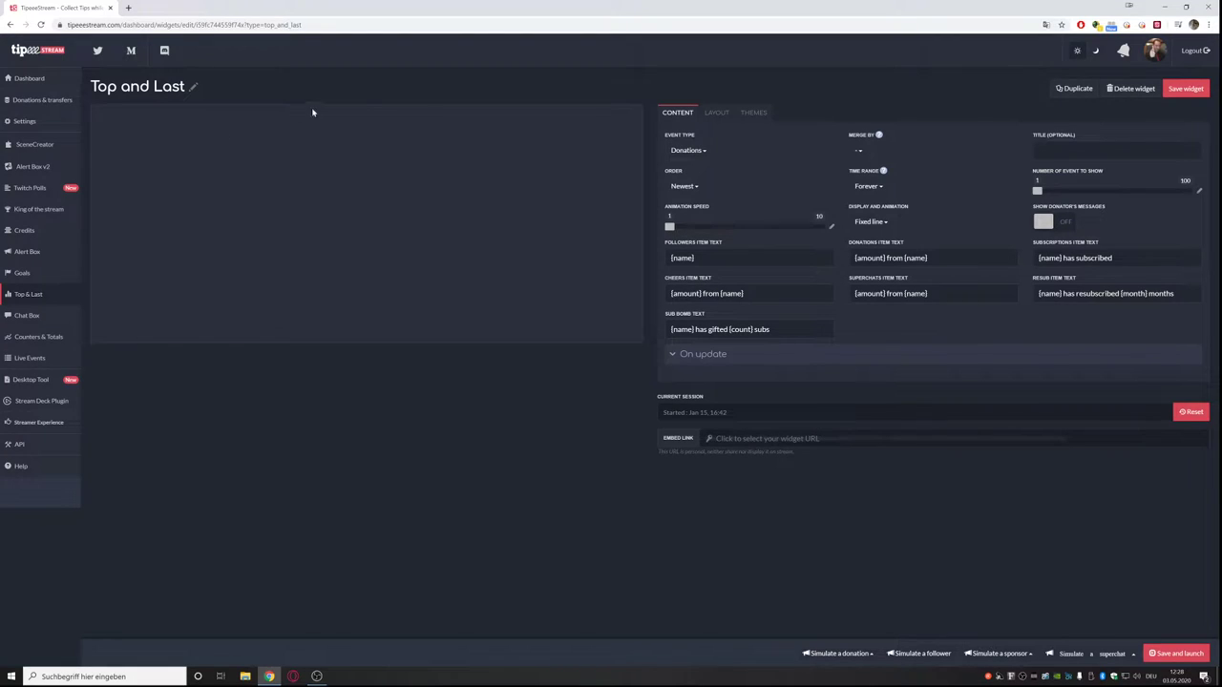
pyautogui.click(709, 441)
pyautogui.click(1167, 7)
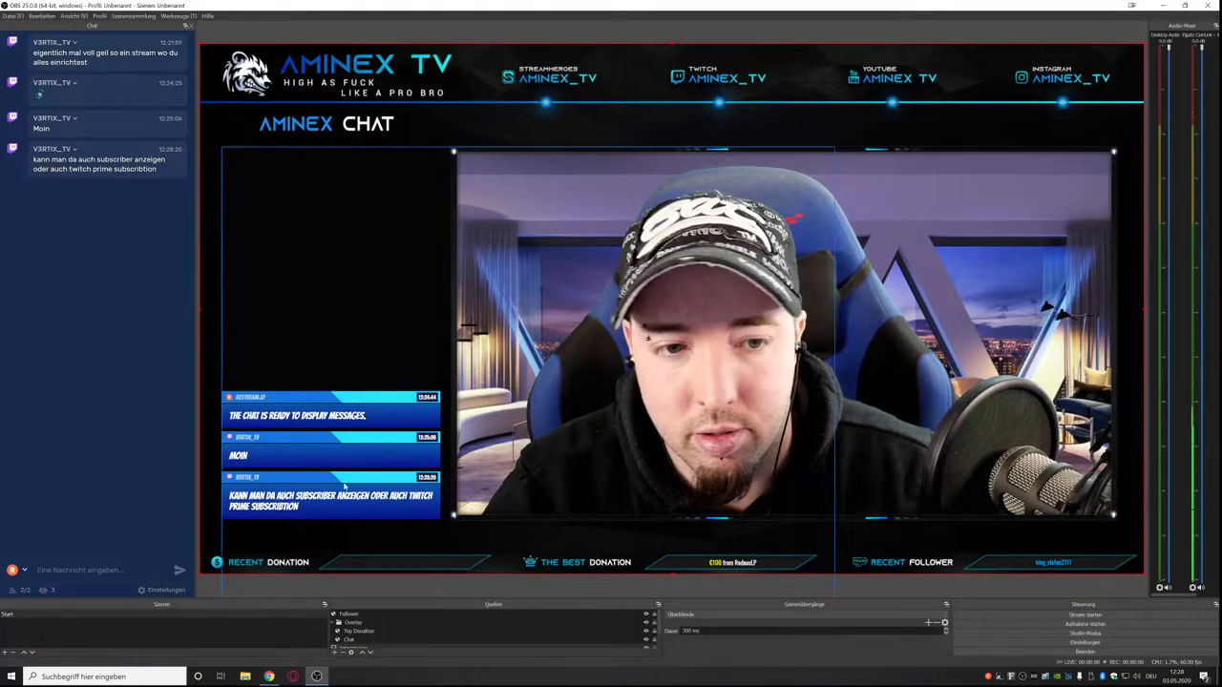
# Add a browser source named Last Donation with the copied embed link as its URL, and place its text in the overlay's Recent Donation box.
pyautogui.click(333, 652)
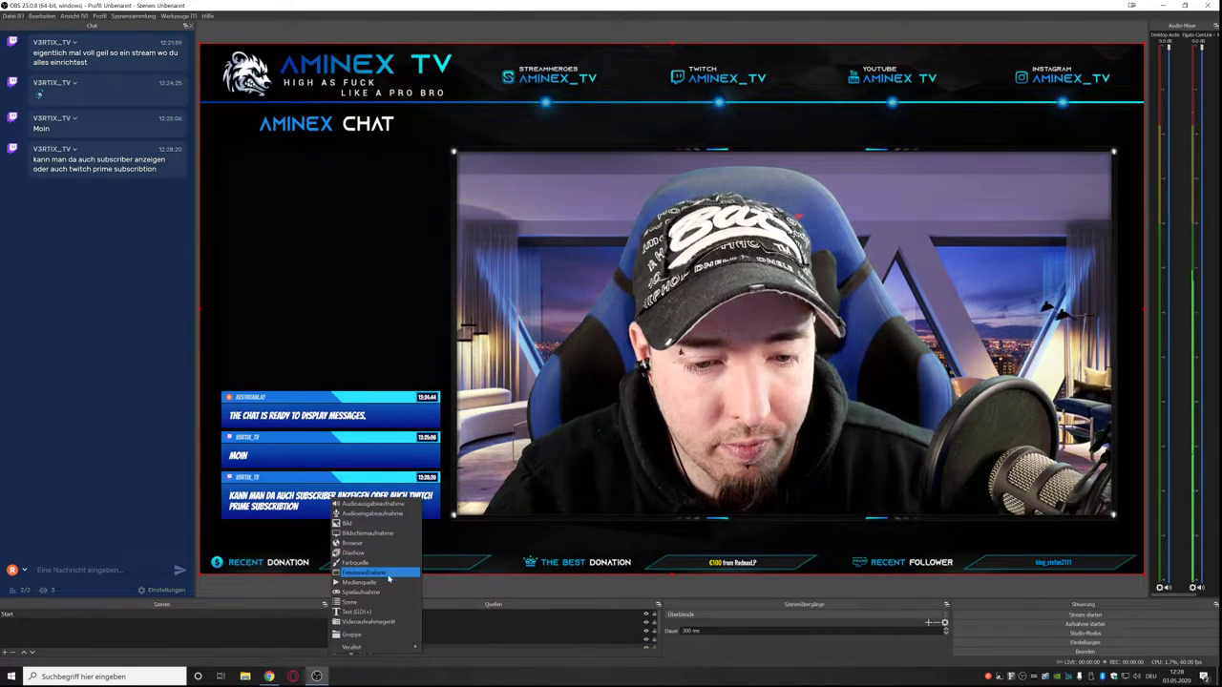
pyautogui.click(388, 543)
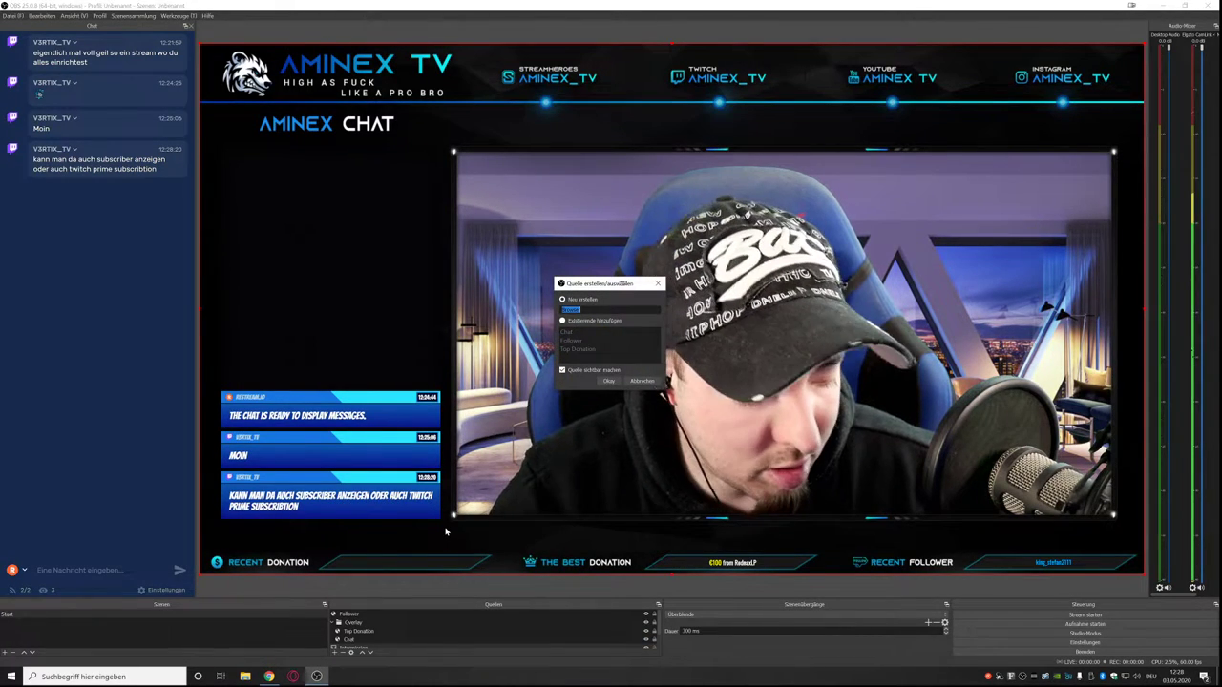
pyautogui.write('Clonation')
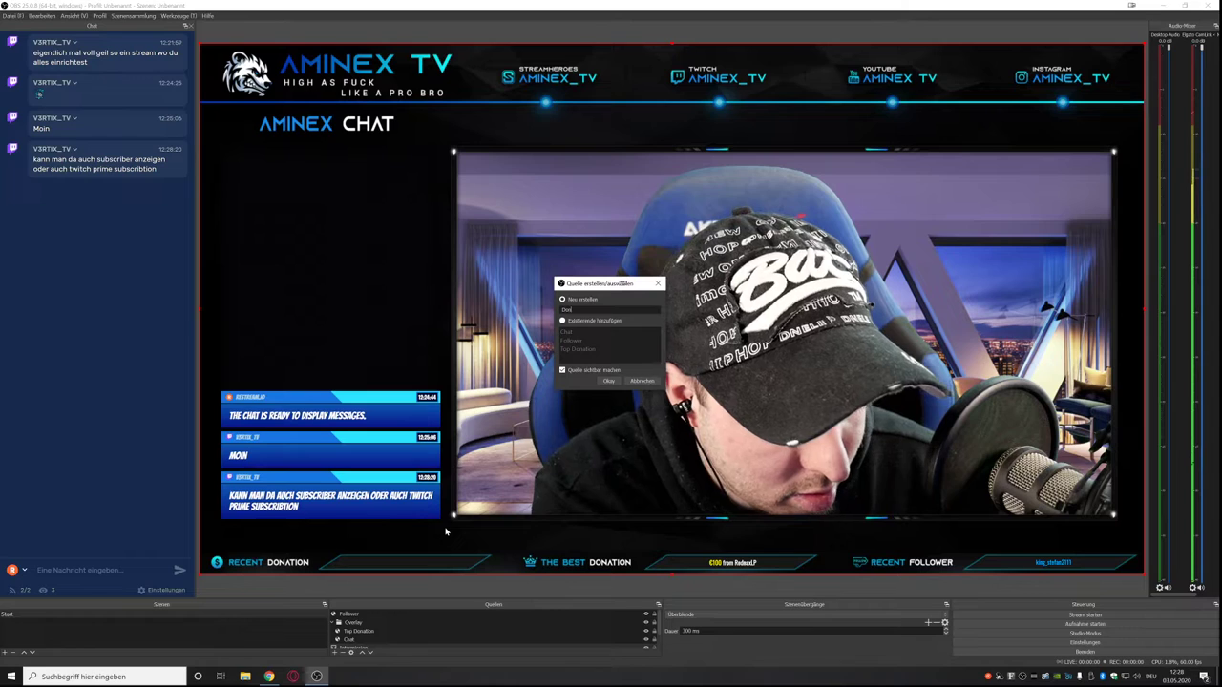
pyautogui.press('Home')
pyautogui.write('Last')
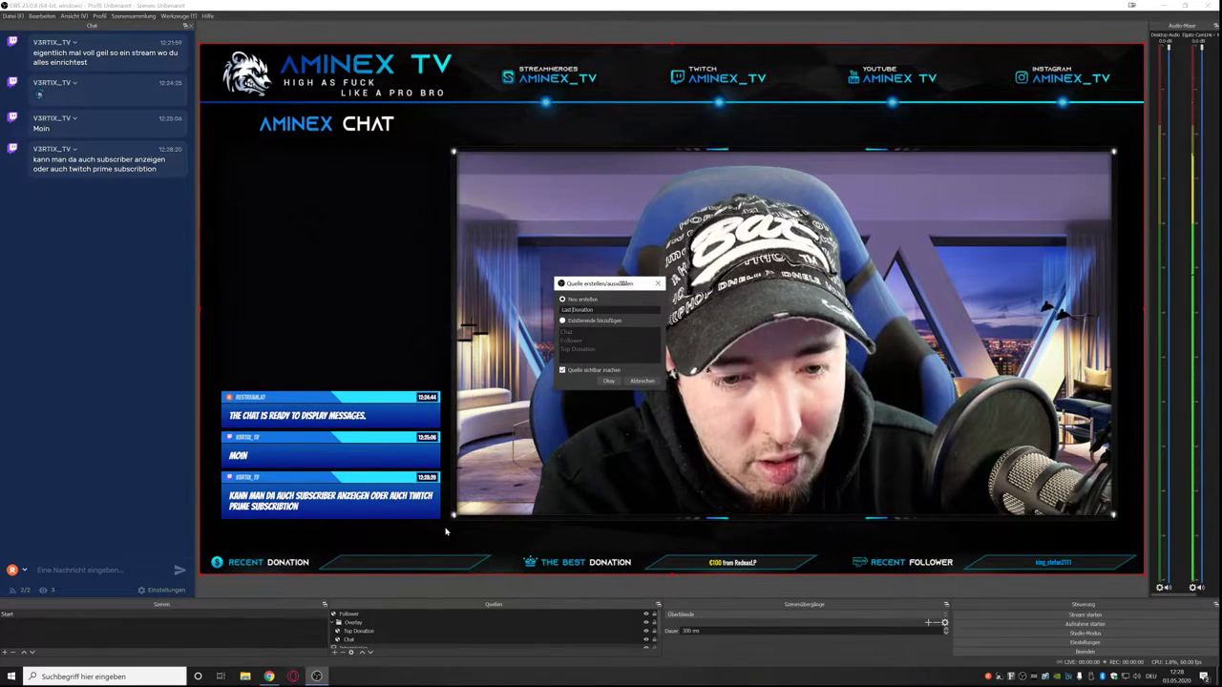
pyautogui.press('Return')
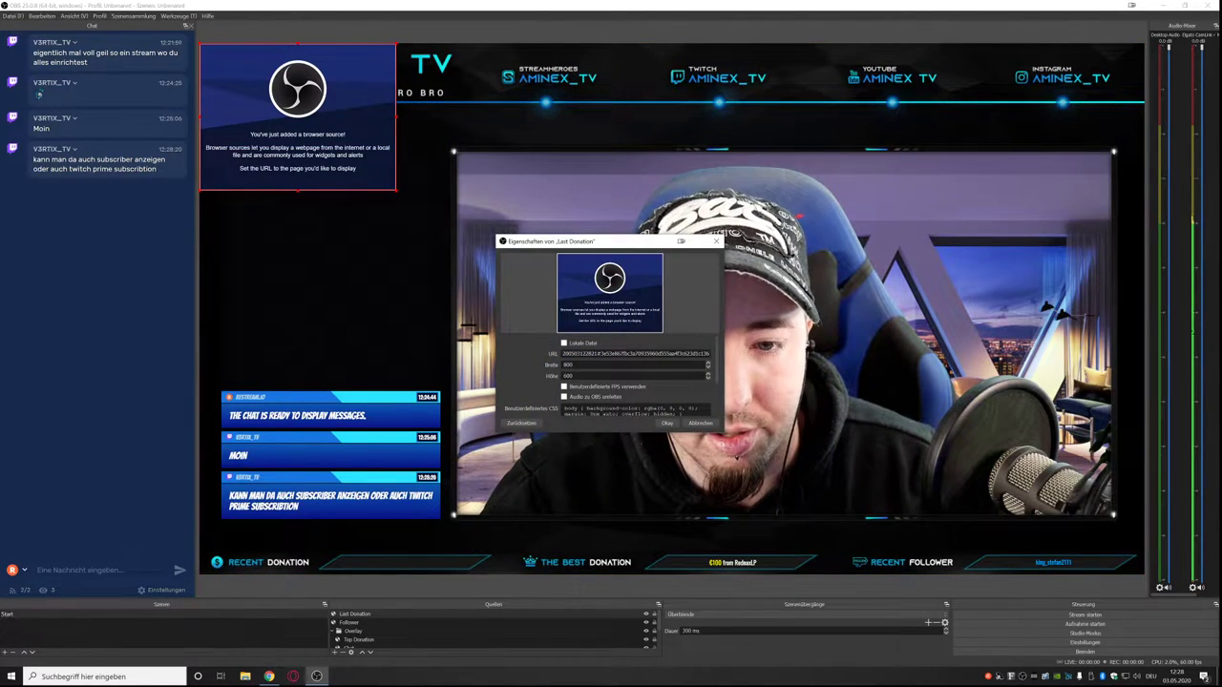
pyautogui.press('Return')
pyautogui.moveTo(253, 111); pyautogui.dragTo(395, 578)
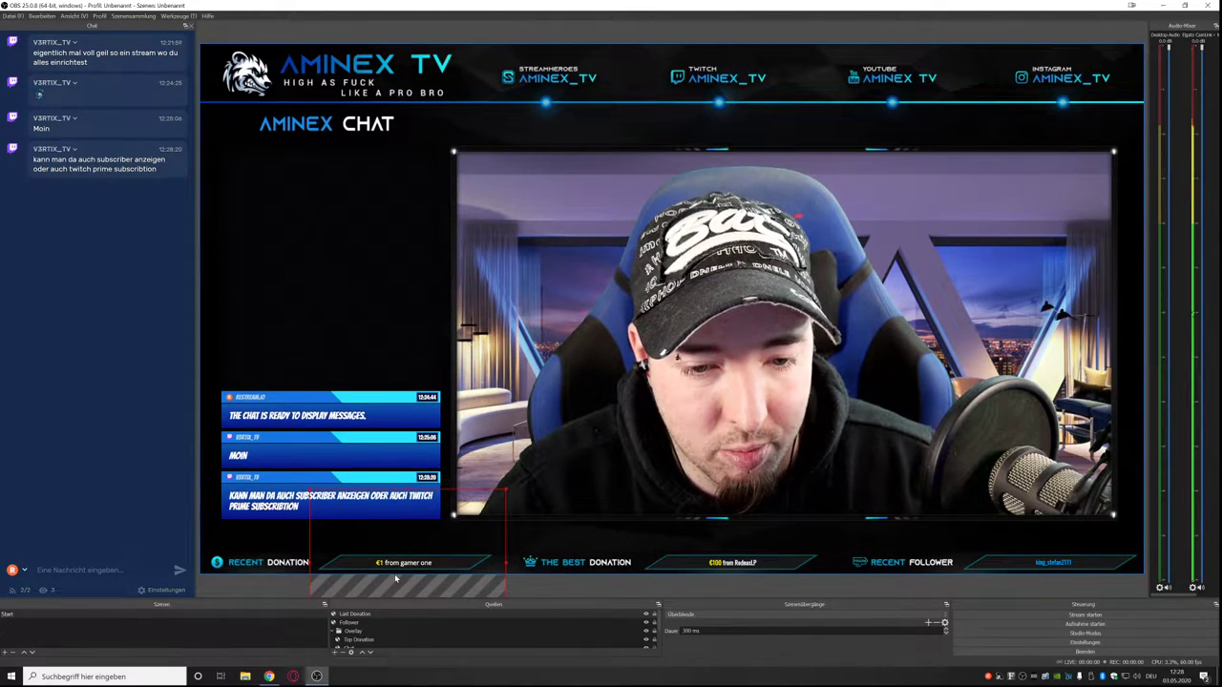
pyautogui.click(206, 195)
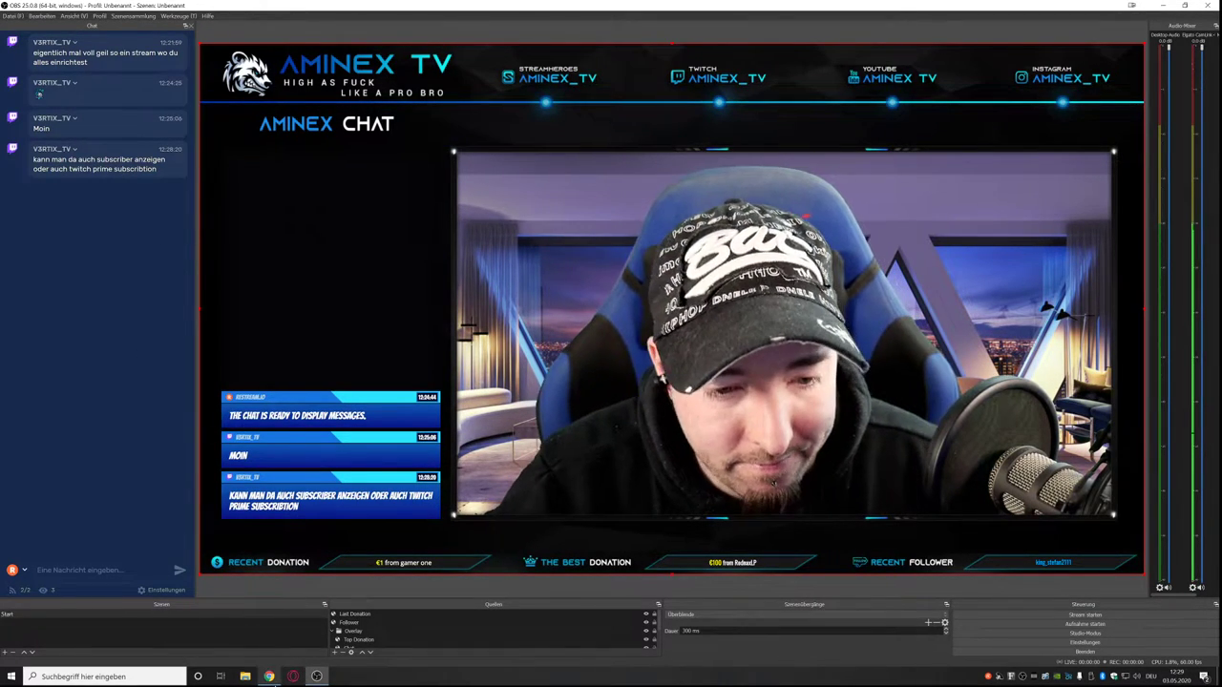
pyautogui.click(276, 676)
pyautogui.hotkey('alt', 'Tab')
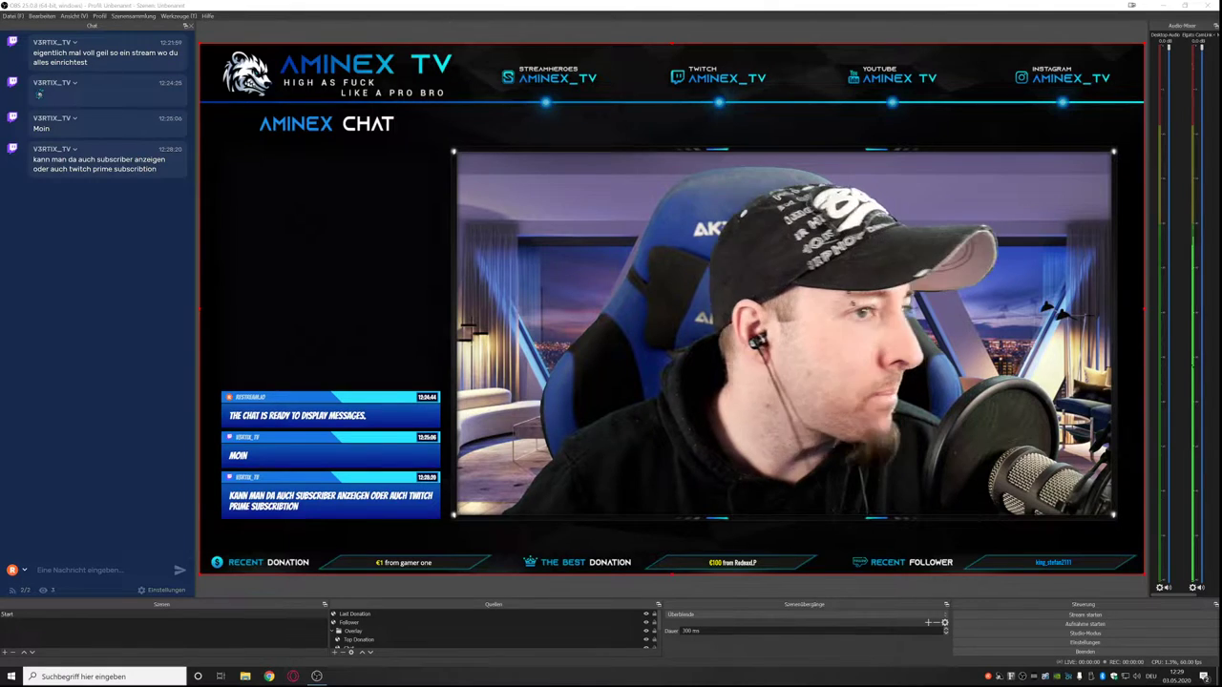
pyautogui.click(11, 676)
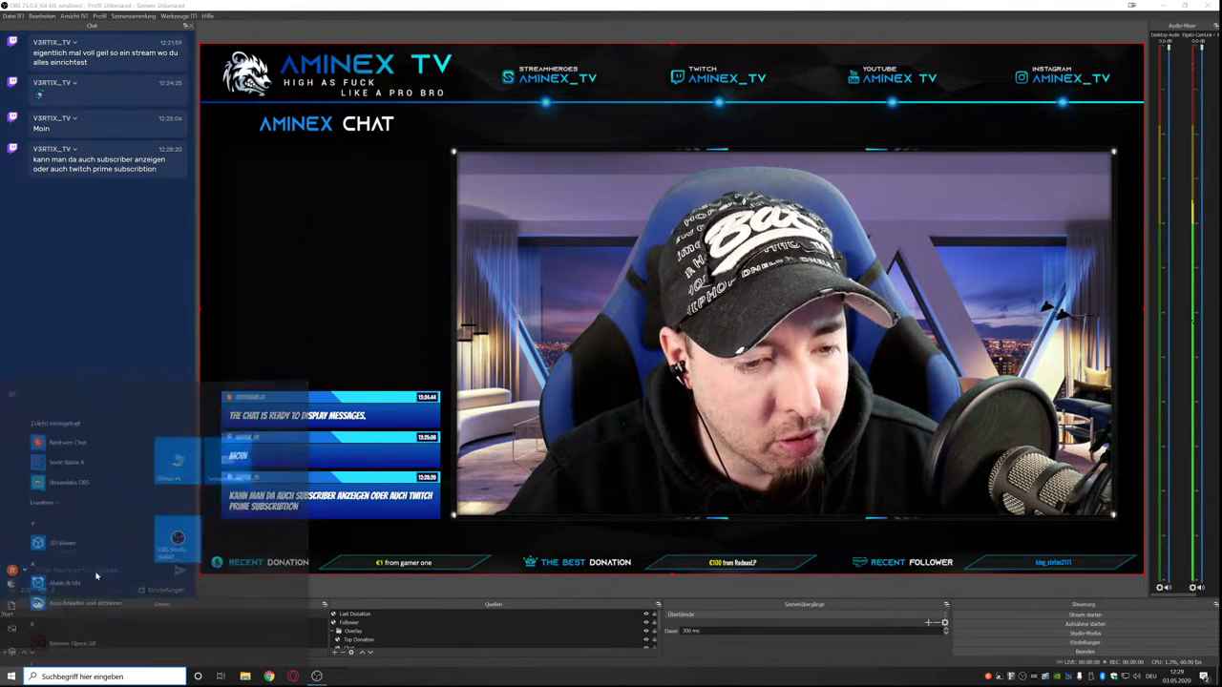
pyautogui.click(172, 406)
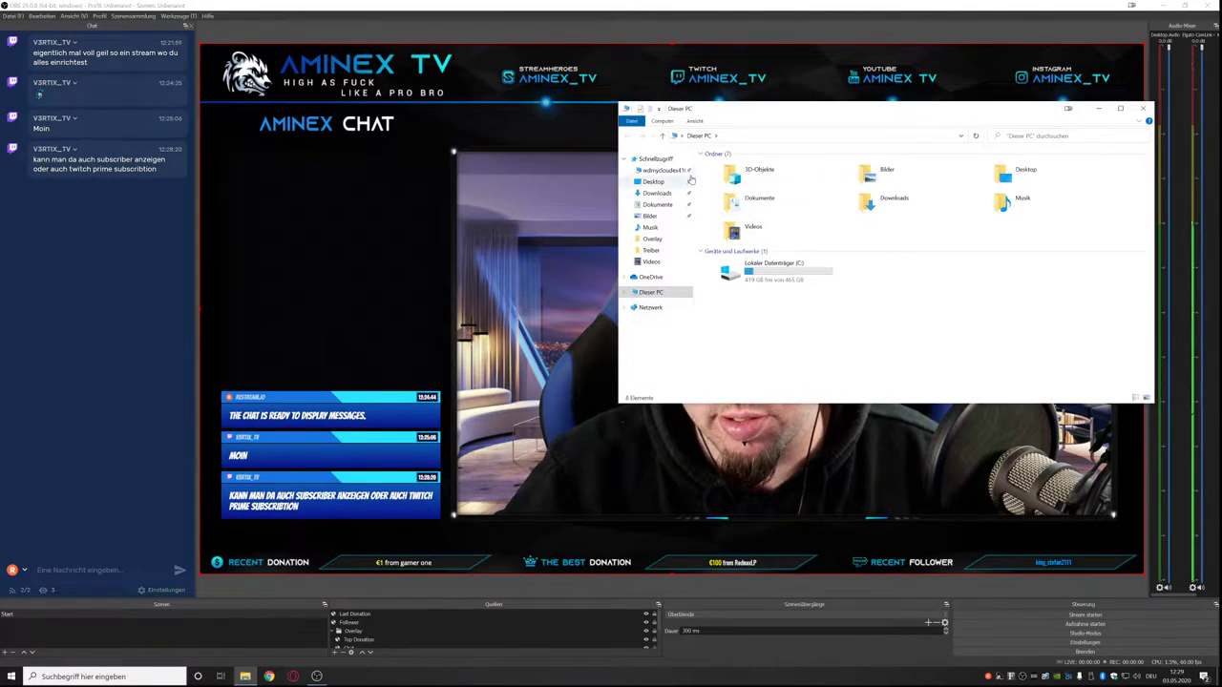
pyautogui.click(668, 181)
pyautogui.click(1142, 108)
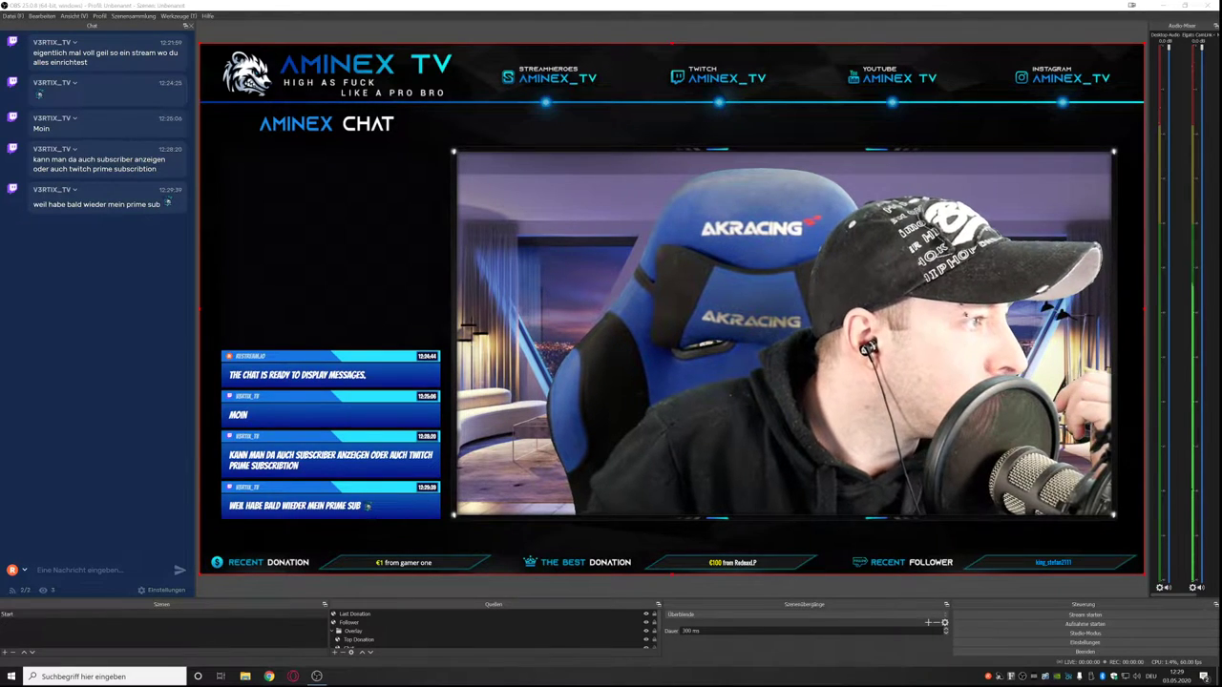
# Switch to the browser, view the enlarged preview of the Best Twitch Stream Overlay template among the Sellfy shop's gaming products, and return to OBS Studio.
pyautogui.hotkey('alt', 'Tab')
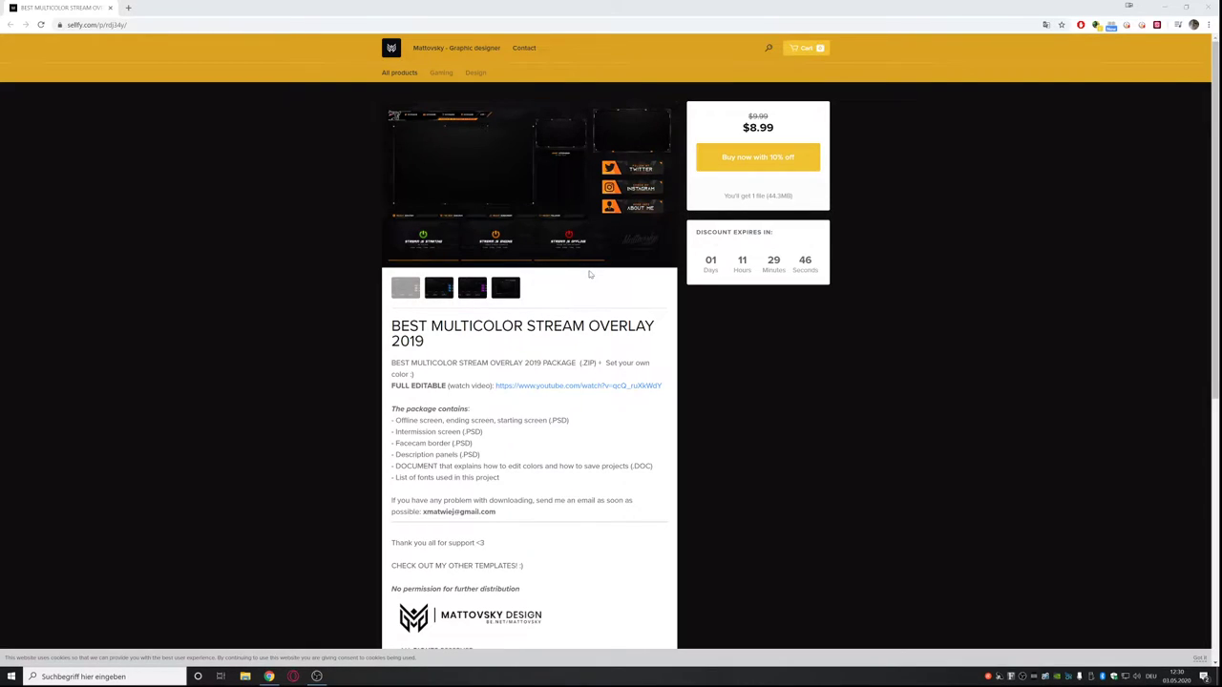
pyautogui.moveTo(603, 230)
pyautogui.click(443, 73)
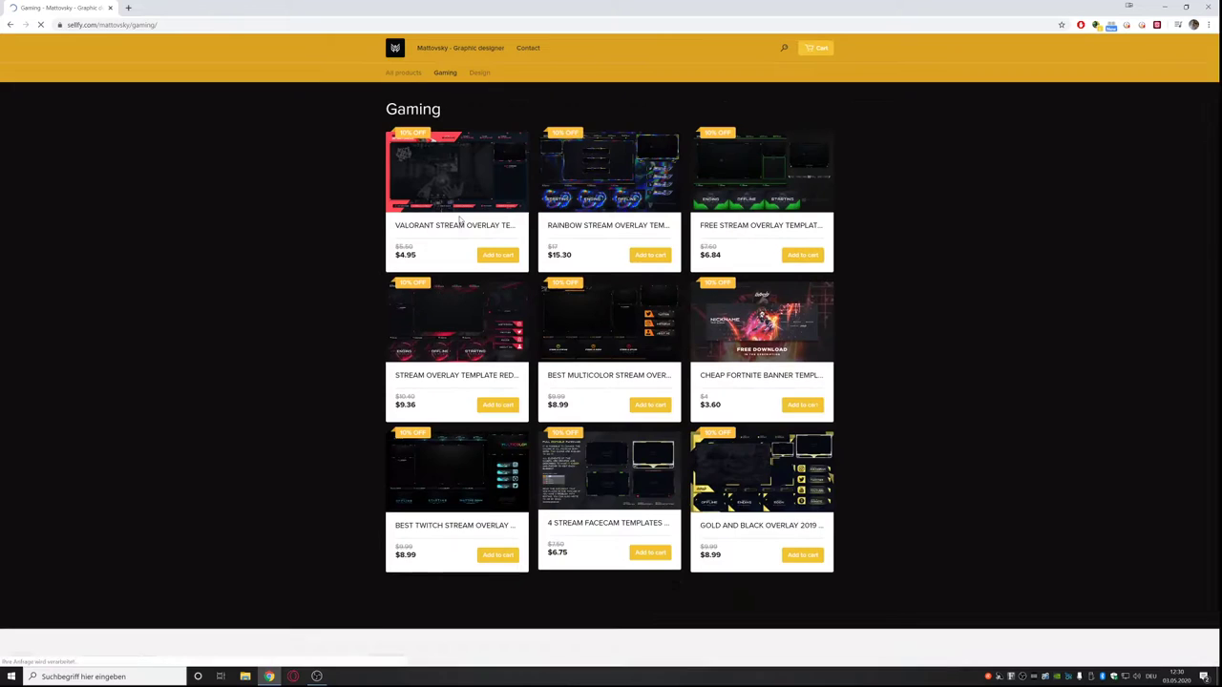
pyautogui.scroll(-2, 425, 235)
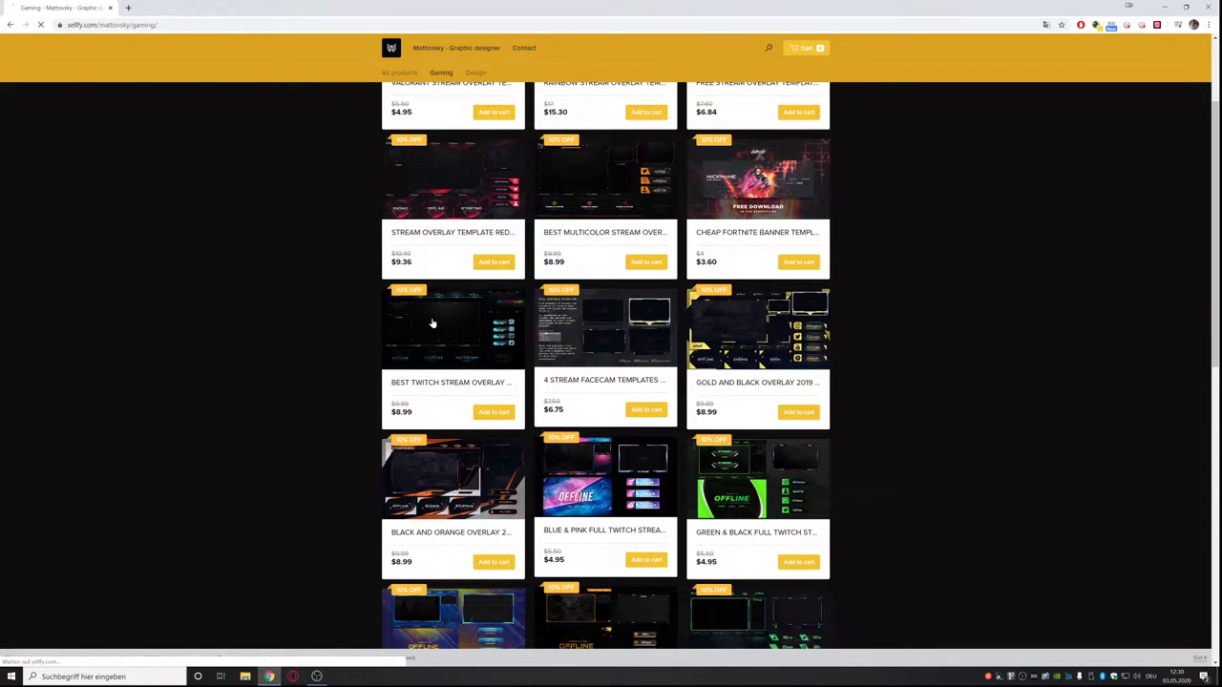
pyautogui.click(431, 324)
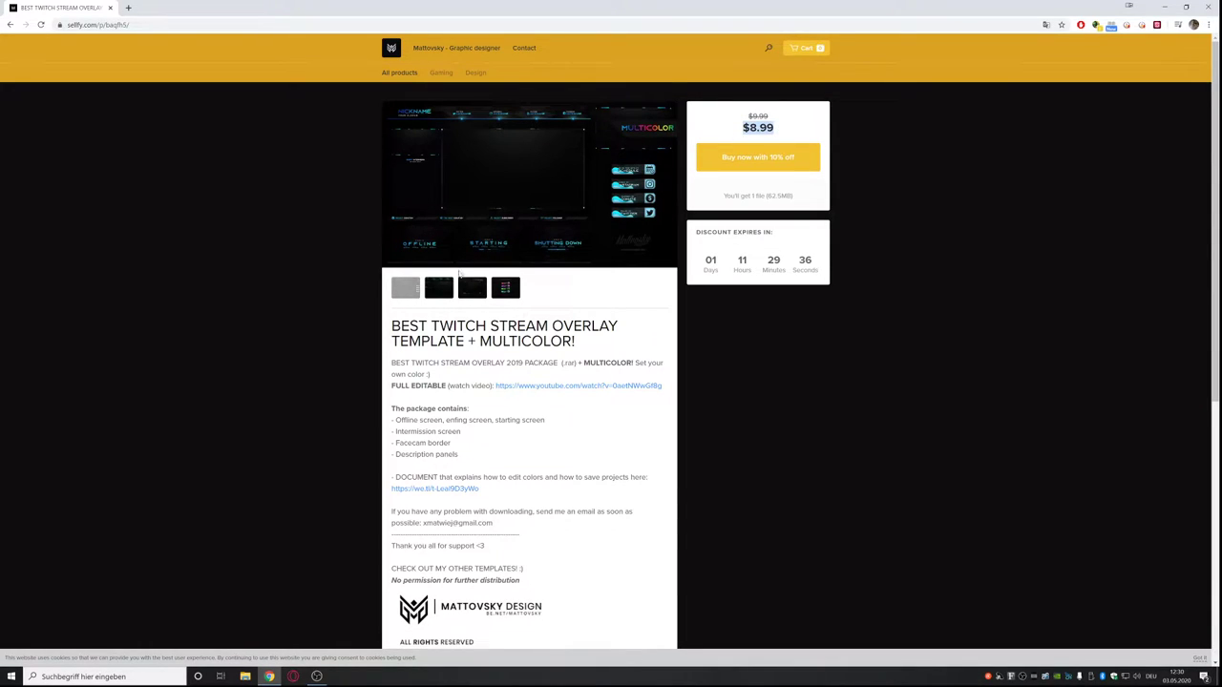
pyautogui.click(668, 111)
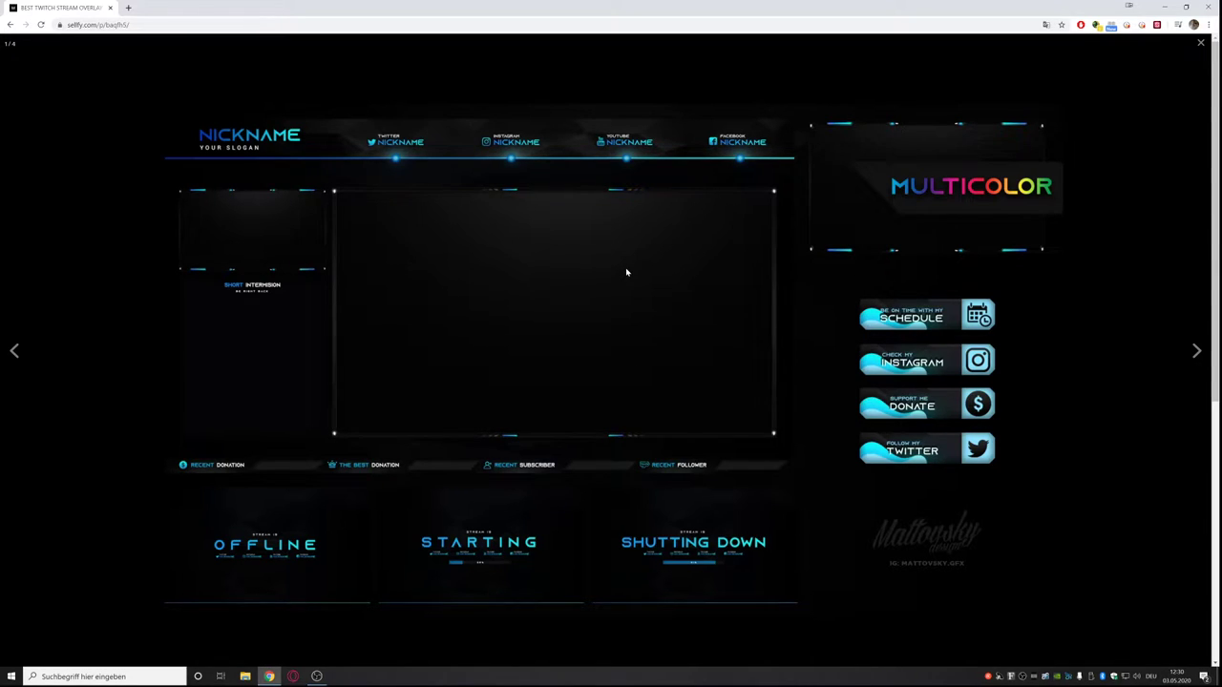
pyautogui.click(1199, 6)
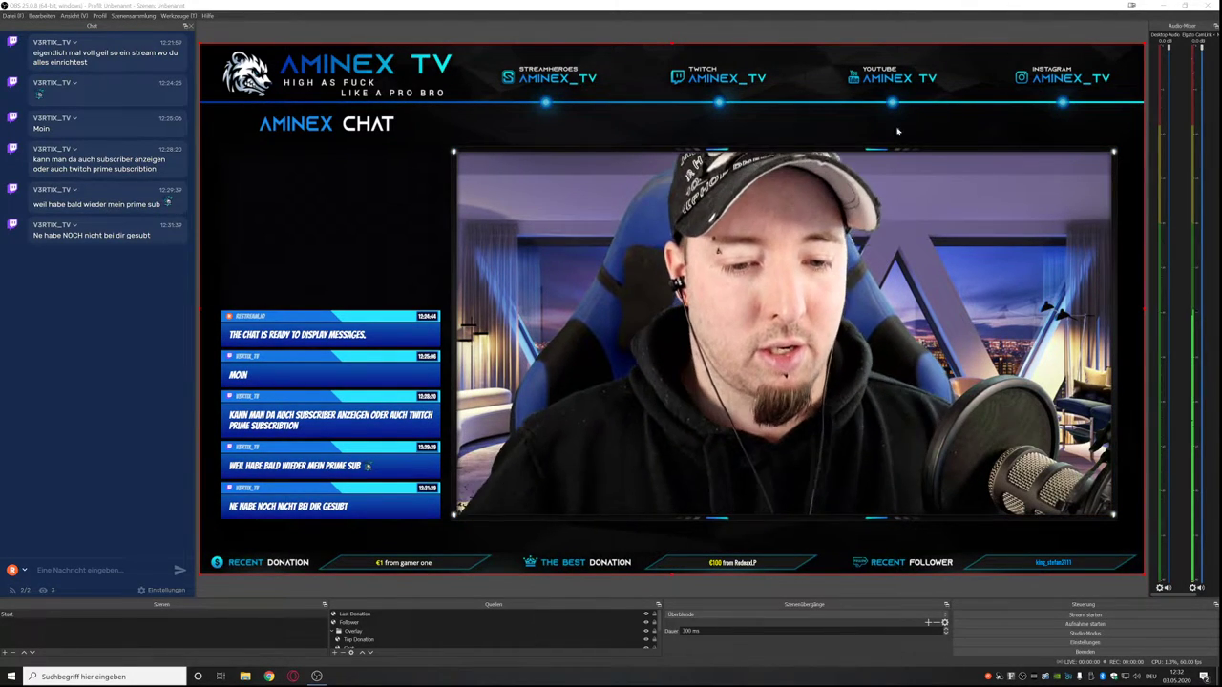
# Move the Last Donation and Follower sources into the Overlay group, collapse the group and clear the selection.
pyautogui.click(343, 631)
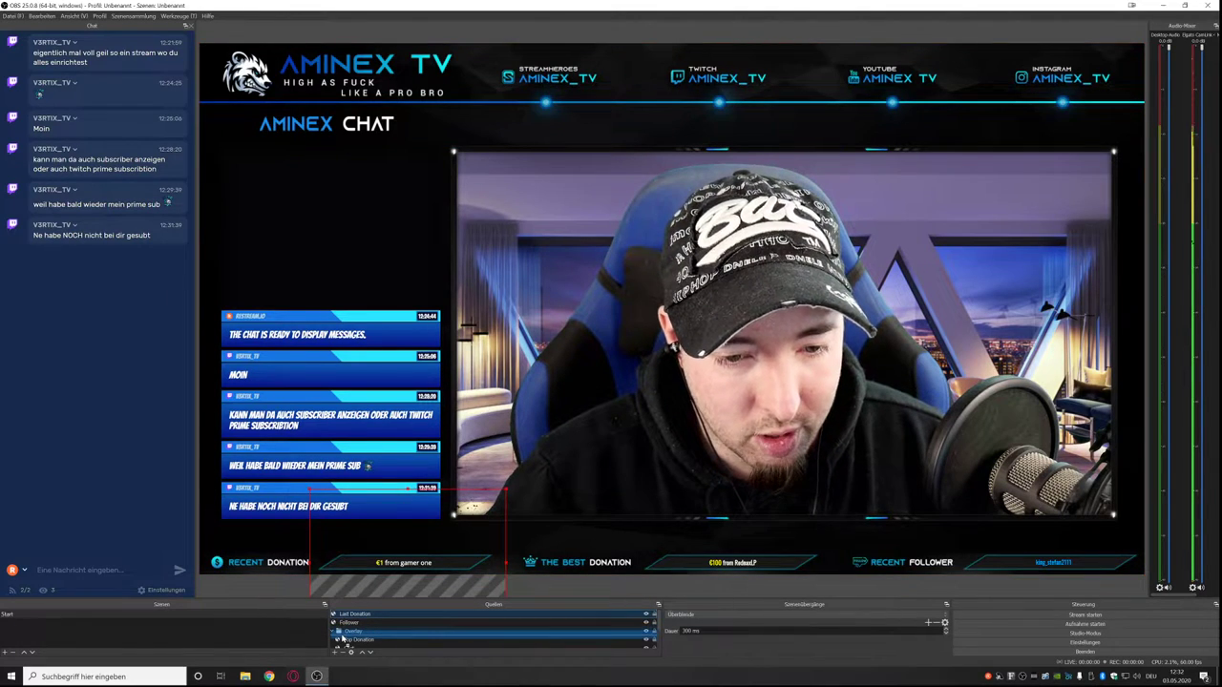
pyautogui.moveTo(343, 638); pyautogui.dragTo(346, 614)
pyautogui.click(351, 626)
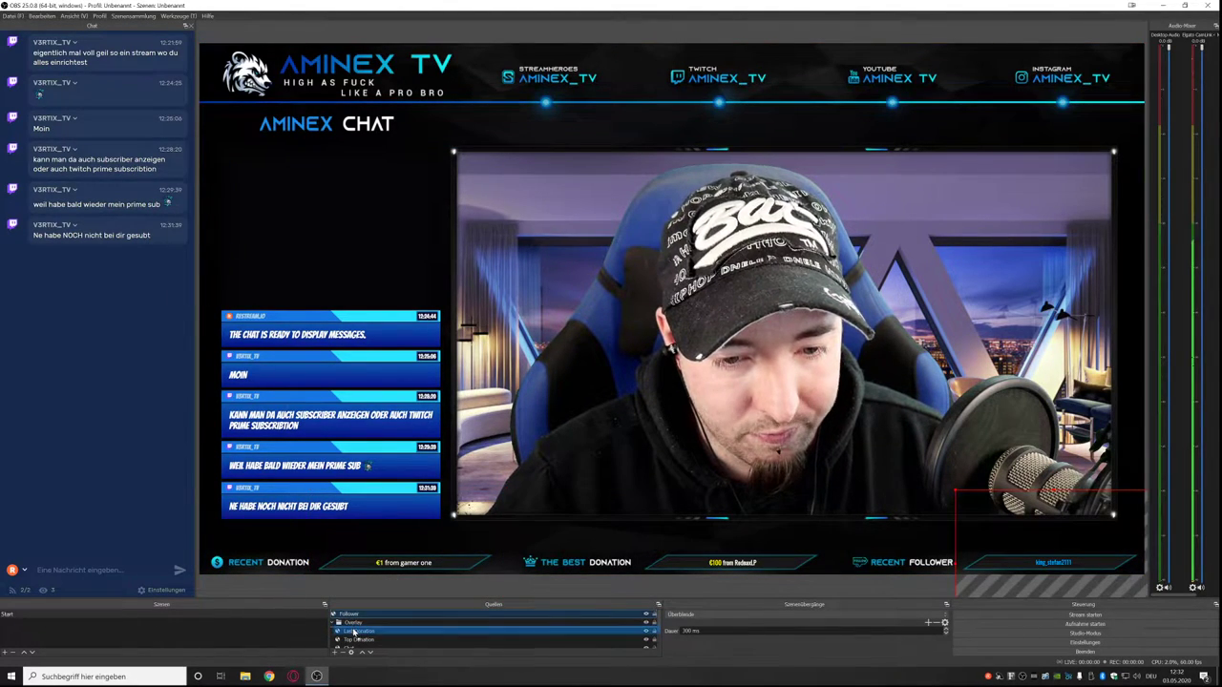
pyautogui.click(335, 616)
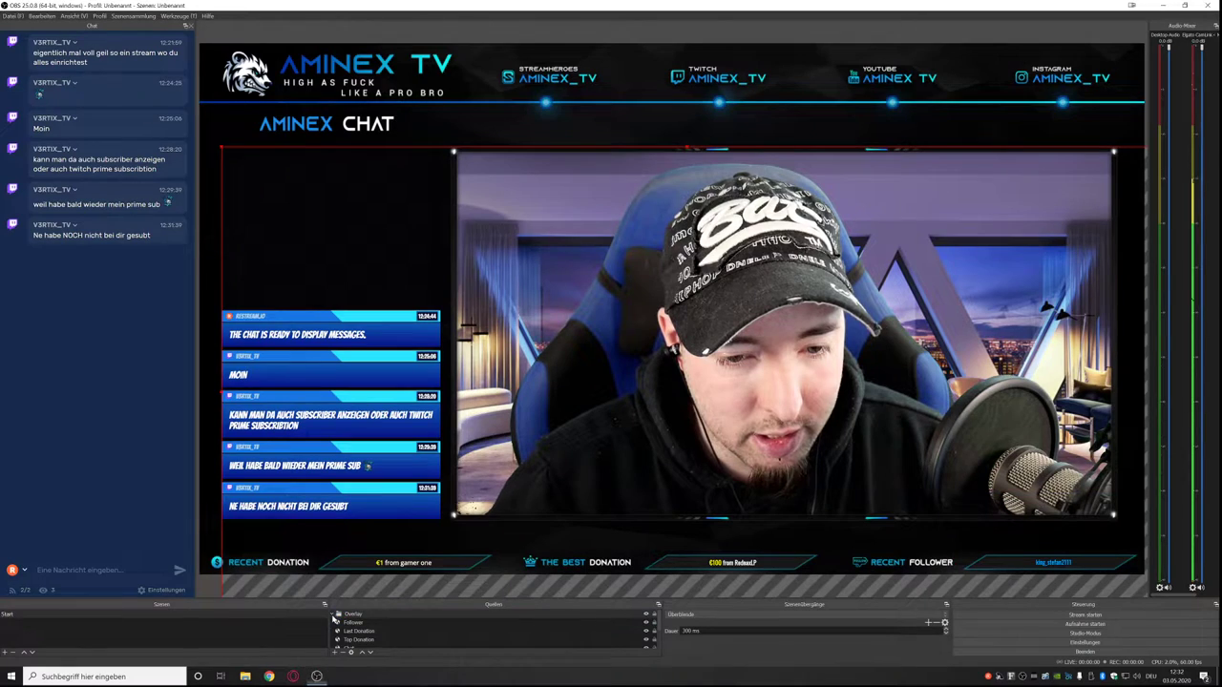
pyautogui.click(334, 615)
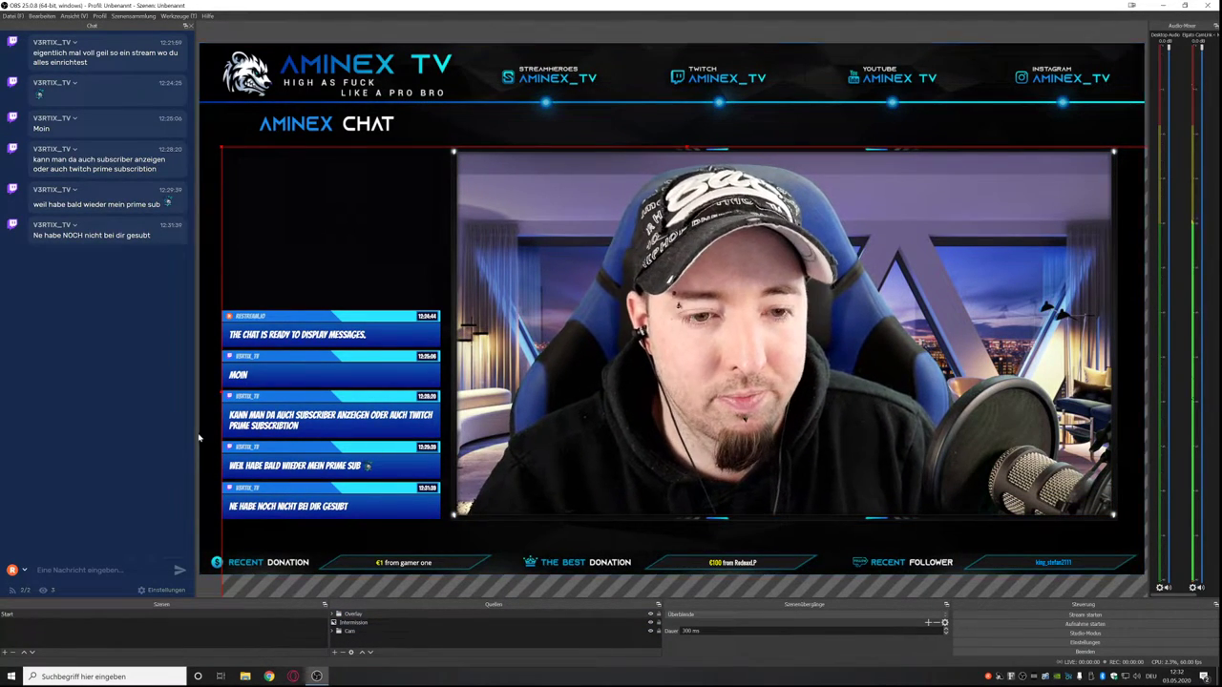
pyautogui.click(212, 590)
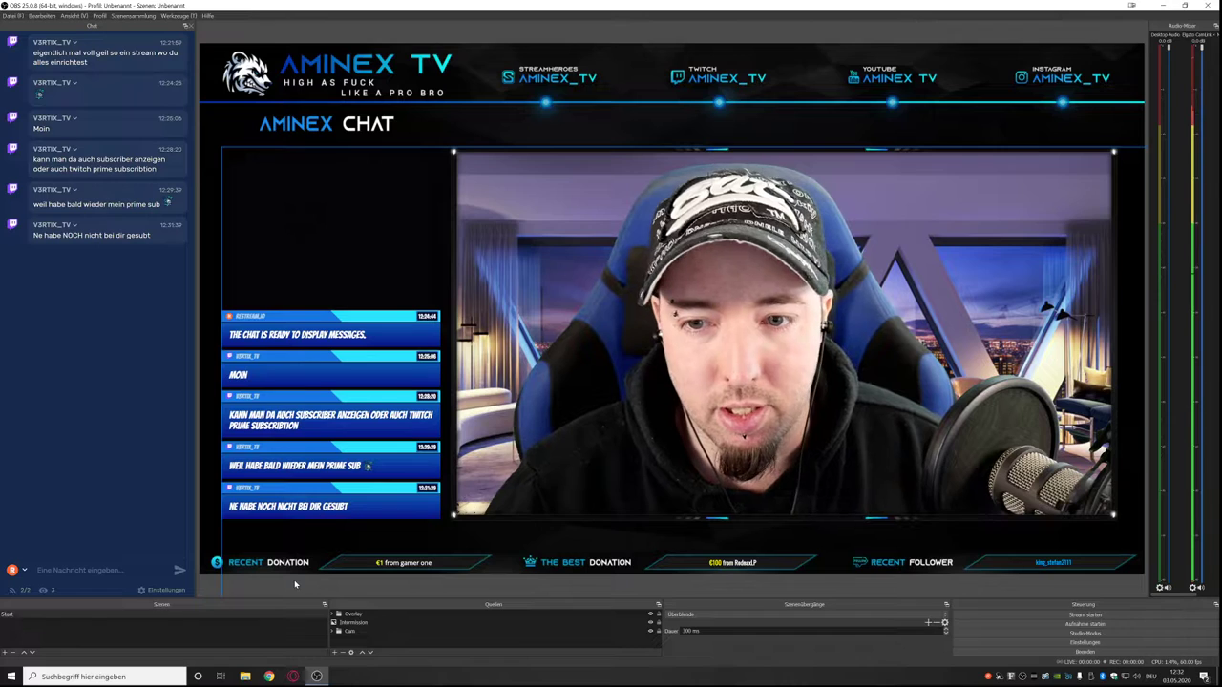
# Add a new source group named Starting to the scene.
pyautogui.click(335, 652)
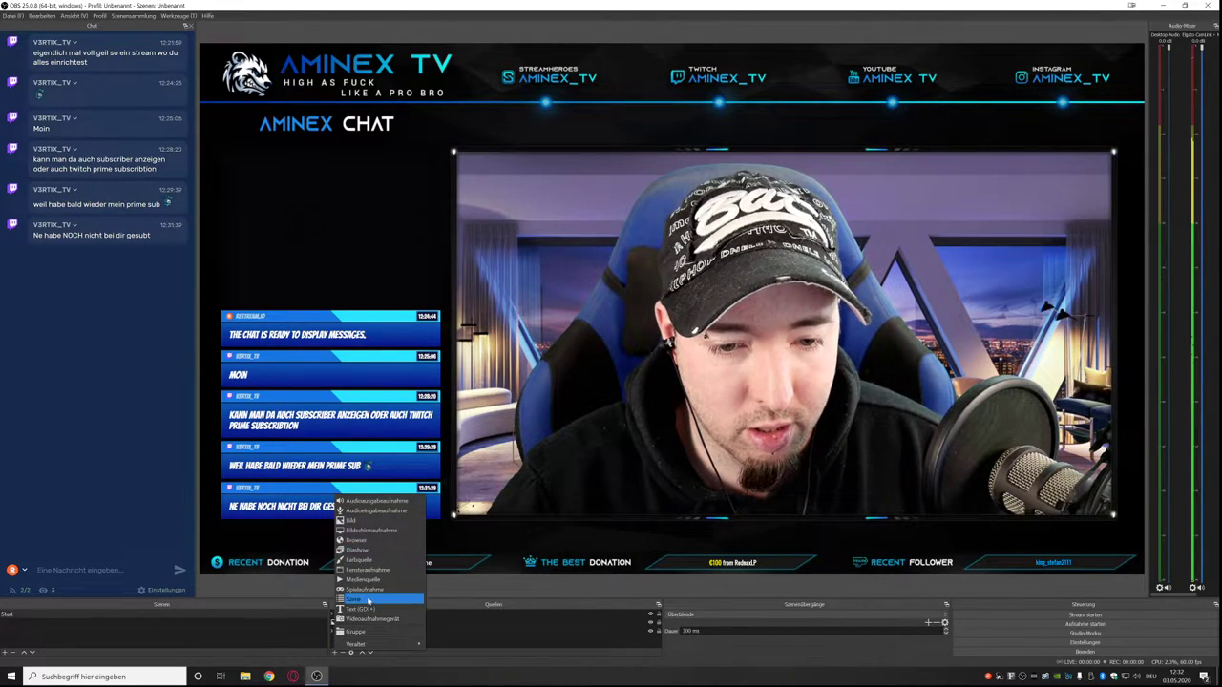
pyautogui.click(370, 630)
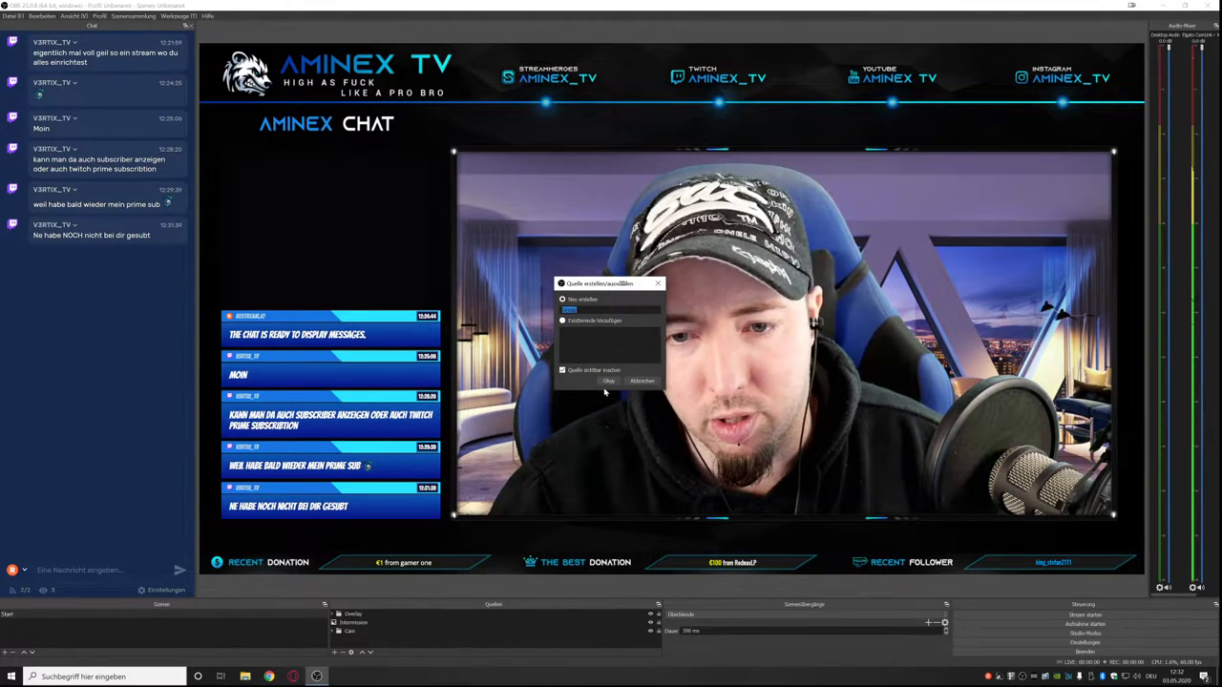
pyautogui.write('Joti')
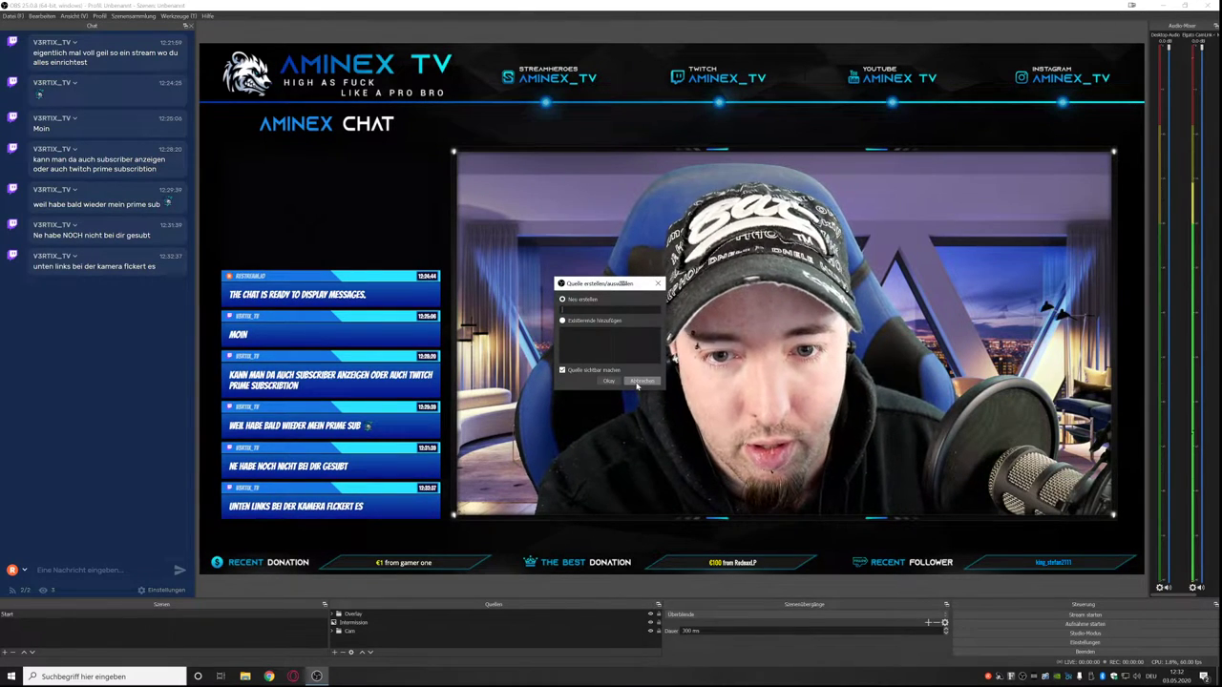
pyautogui.write('tart')
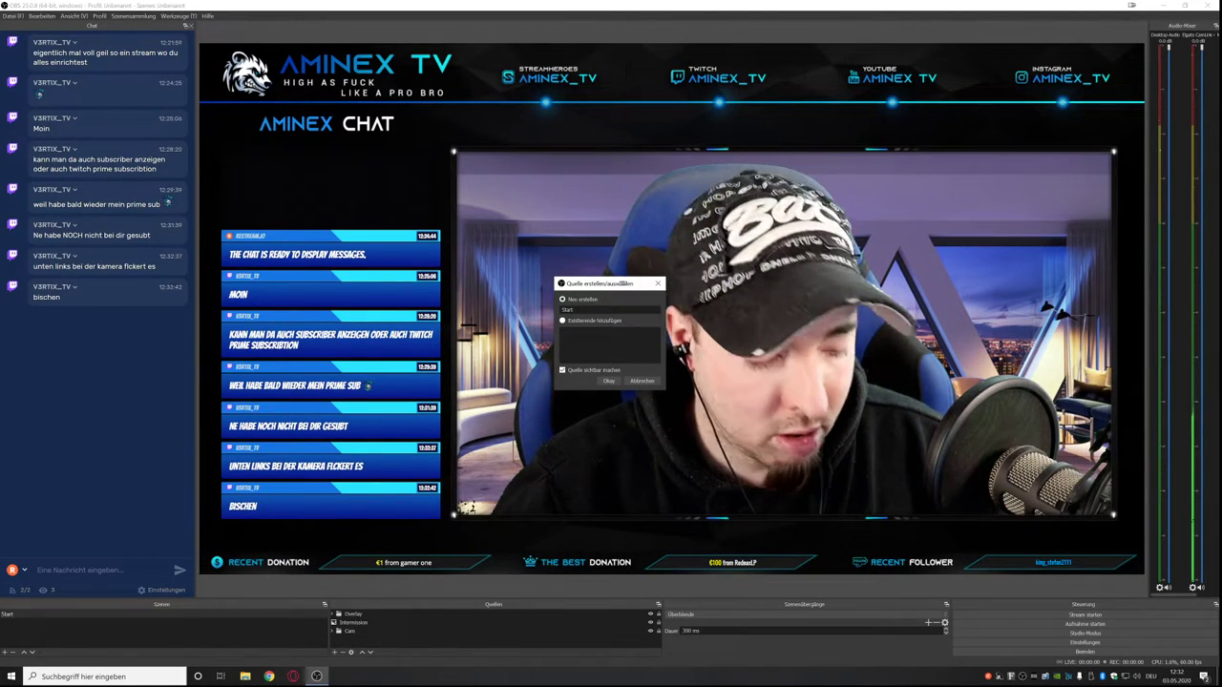
pyautogui.press('Return')
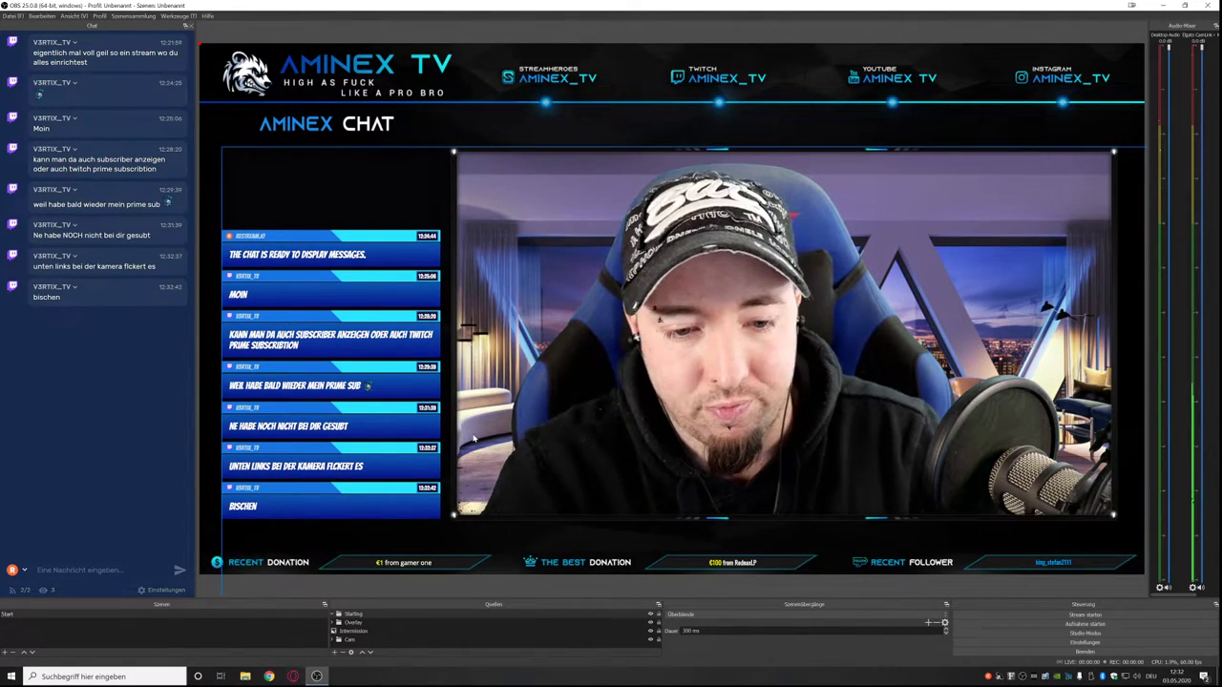
# Open the filters of the Elgato CamLink 4K source in the Cam group, with the filter window moved clear of the camera picture.
pyautogui.click(336, 639)
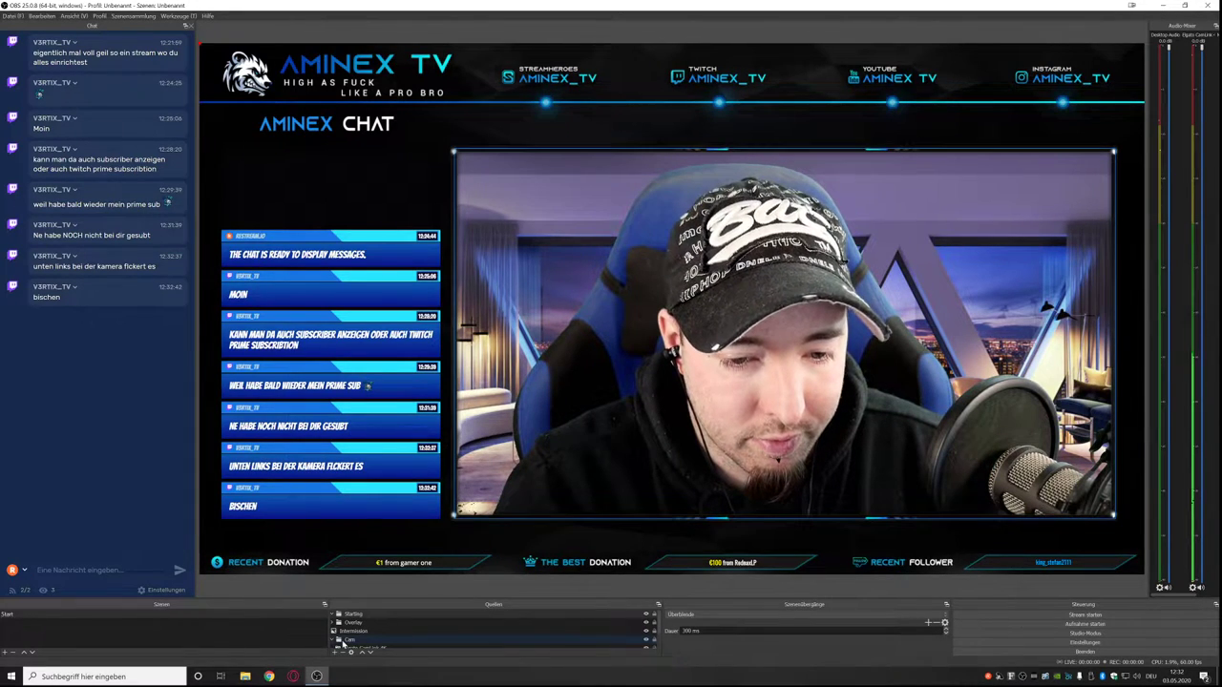
pyautogui.scroll(-1, 343, 632)
pyautogui.click(358, 632)
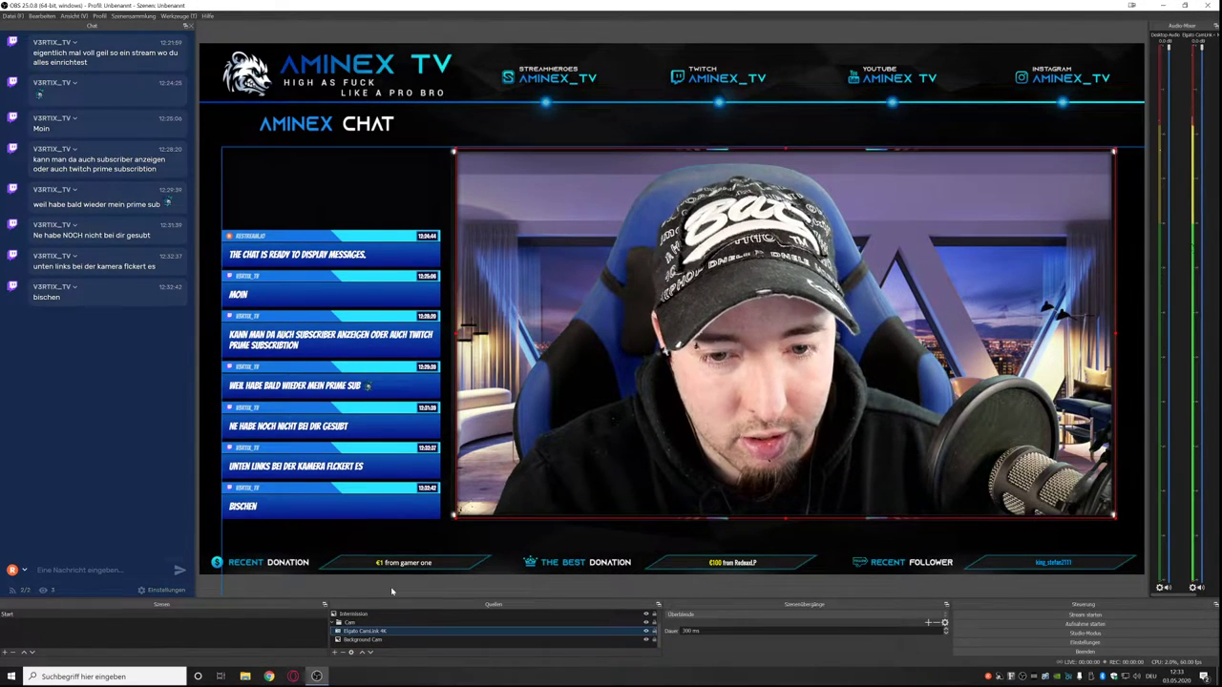
pyautogui.rightClick(402, 630)
pyautogui.click(411, 612)
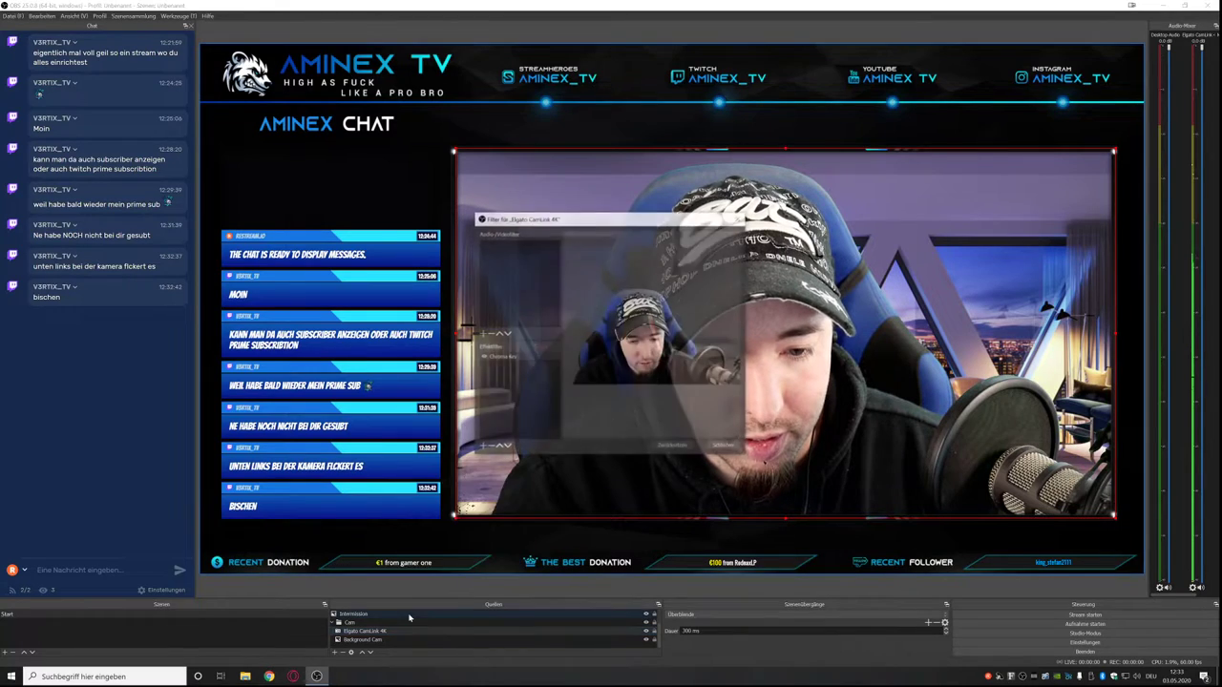
pyautogui.moveTo(603, 220); pyautogui.dragTo(248, 245)
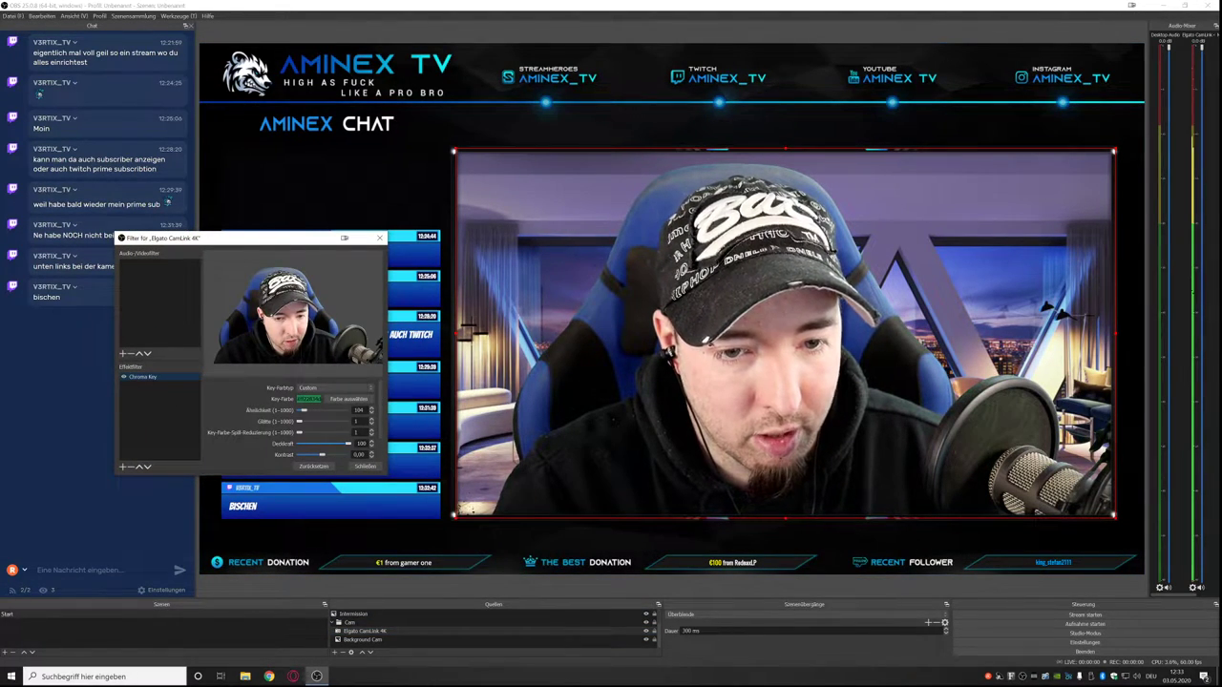
# Set the Chroma Key filter's similarity to 102 and its smoothness to 14.
pyautogui.click(371, 414)
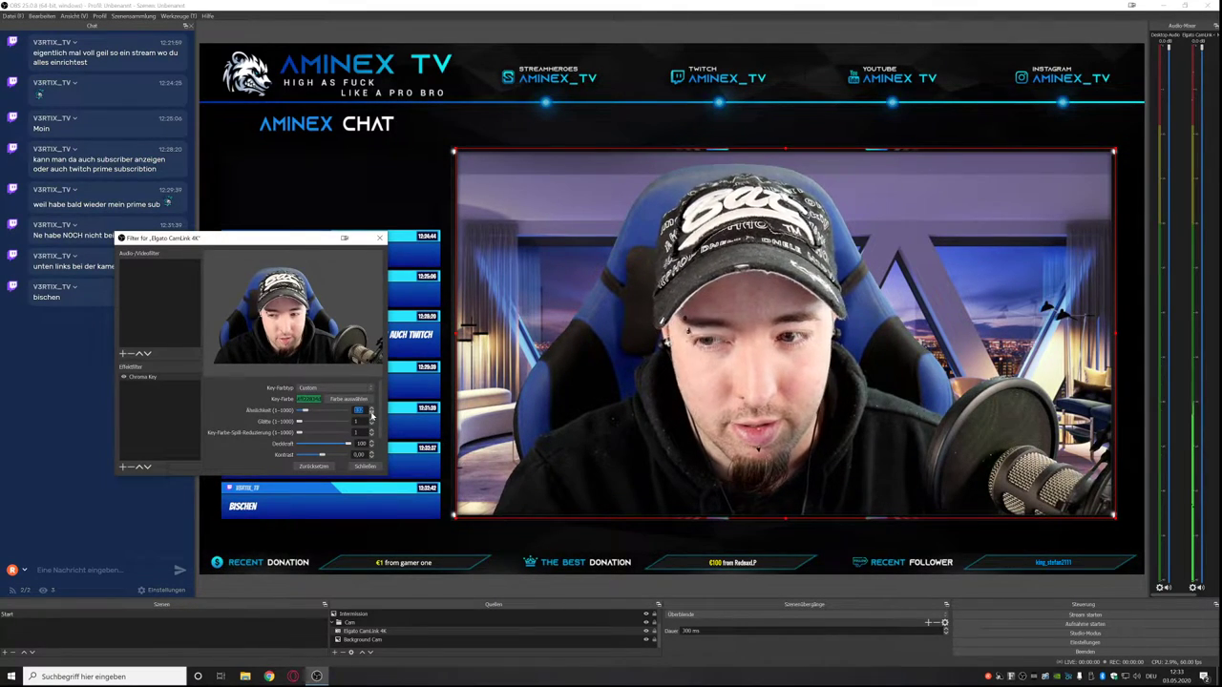
pyautogui.click(372, 414)
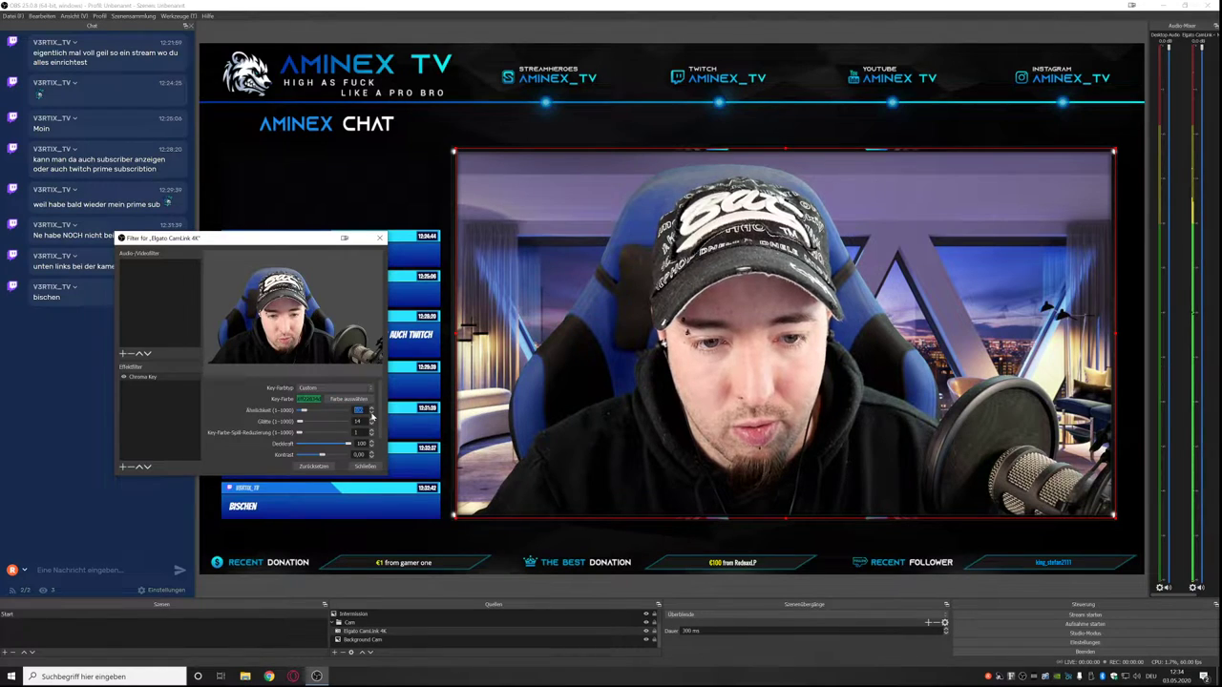
pyautogui.click(371, 414)
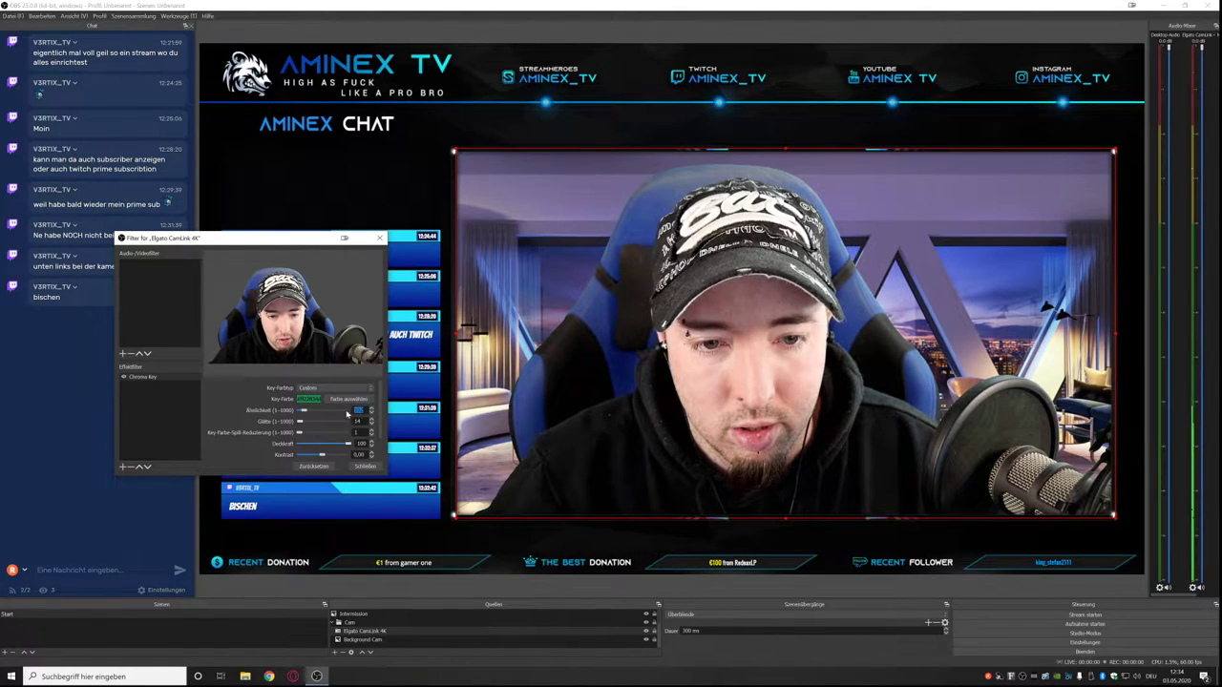
pyautogui.click(348, 399)
pyautogui.click(230, 355)
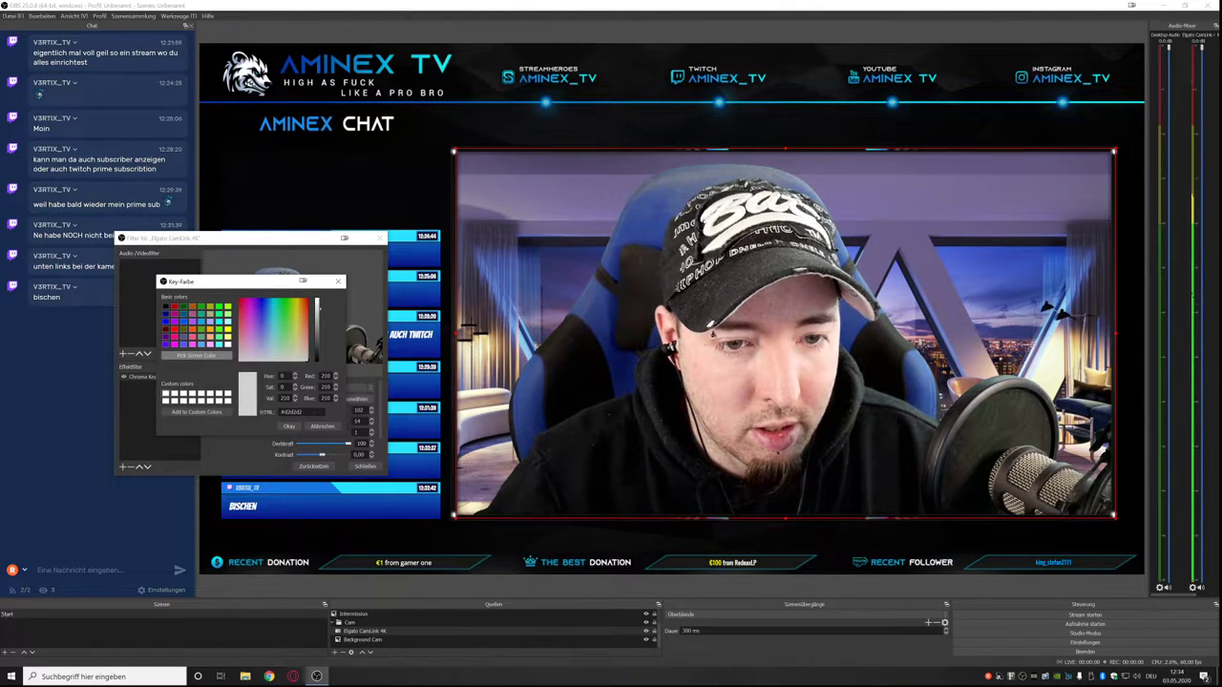
pyautogui.click(289, 426)
# Sample the green screen beside the chair as the key colour, #2db26b, and re-enable the Chroma Key filter.
pyautogui.click(346, 399)
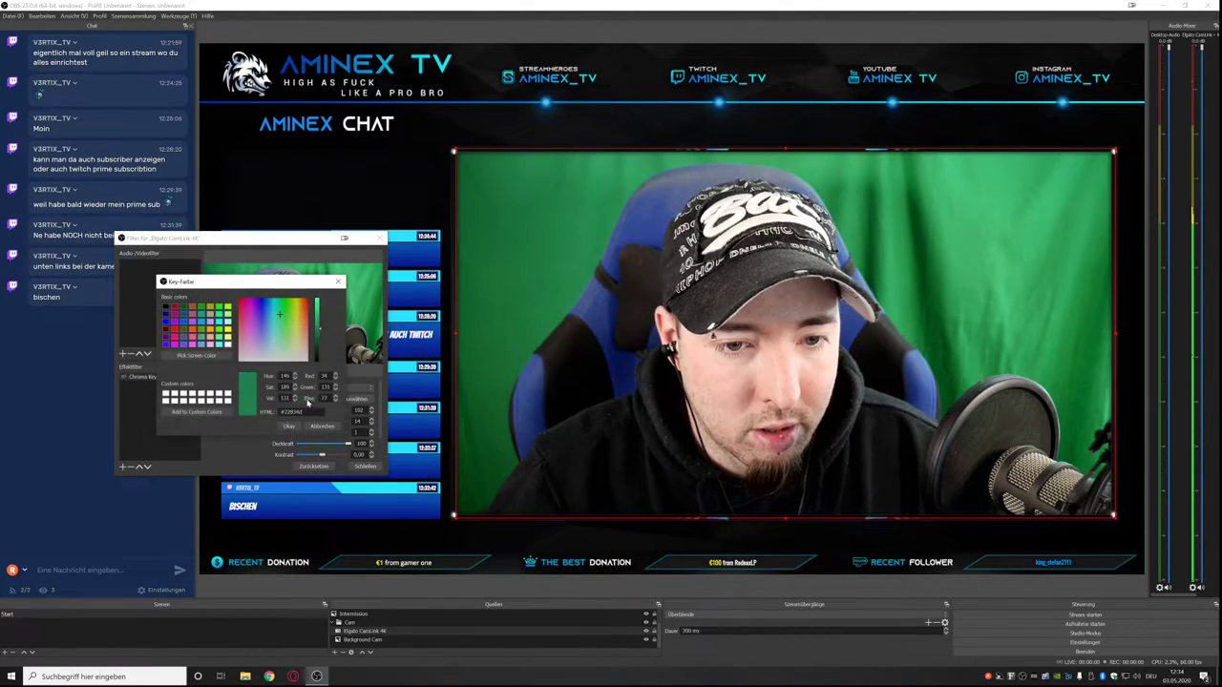
pyautogui.click(196, 355)
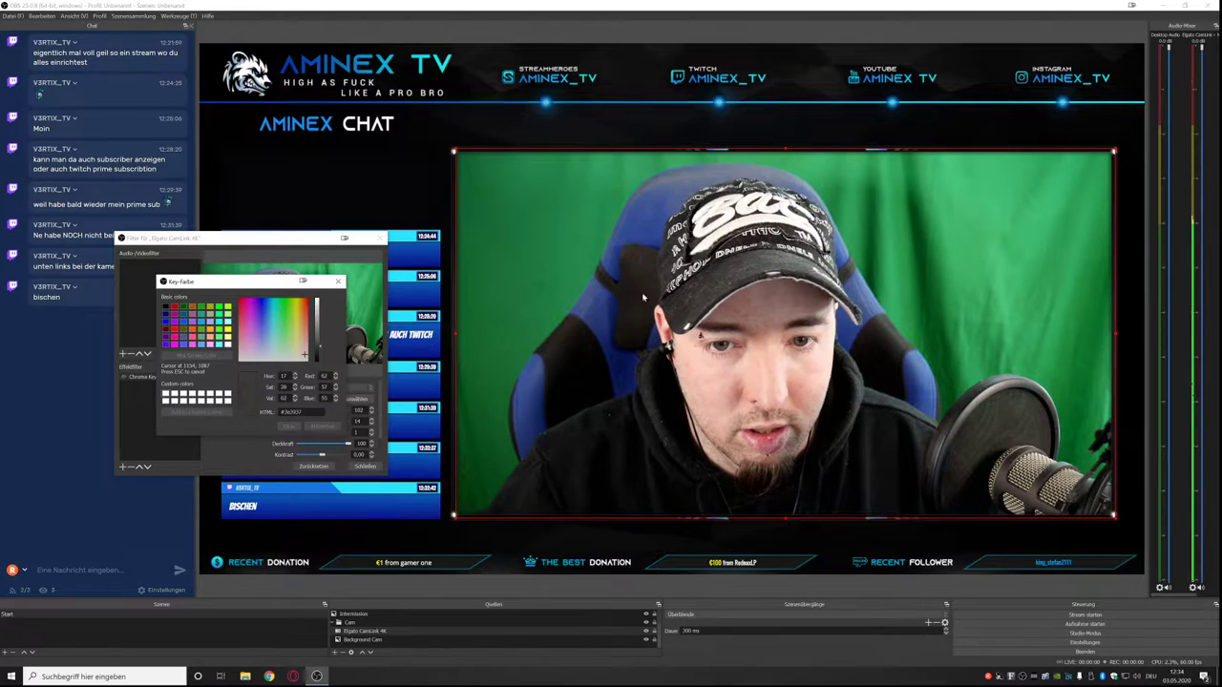
pyautogui.click(880, 293)
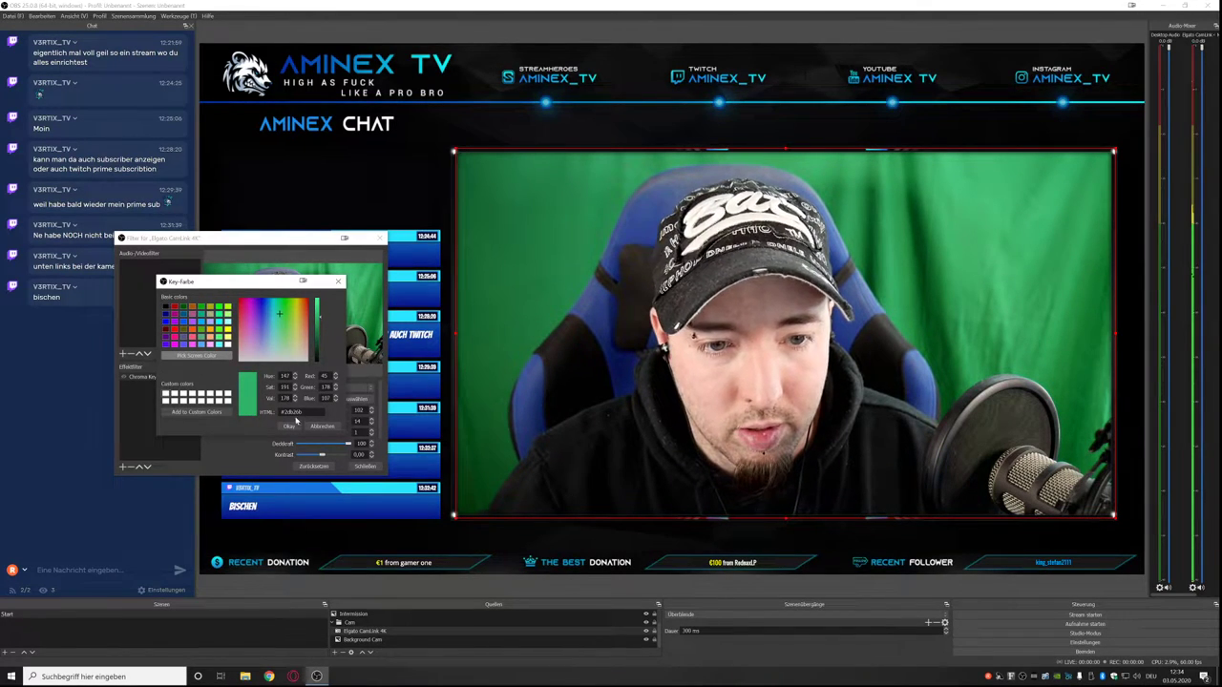
pyautogui.click(289, 426)
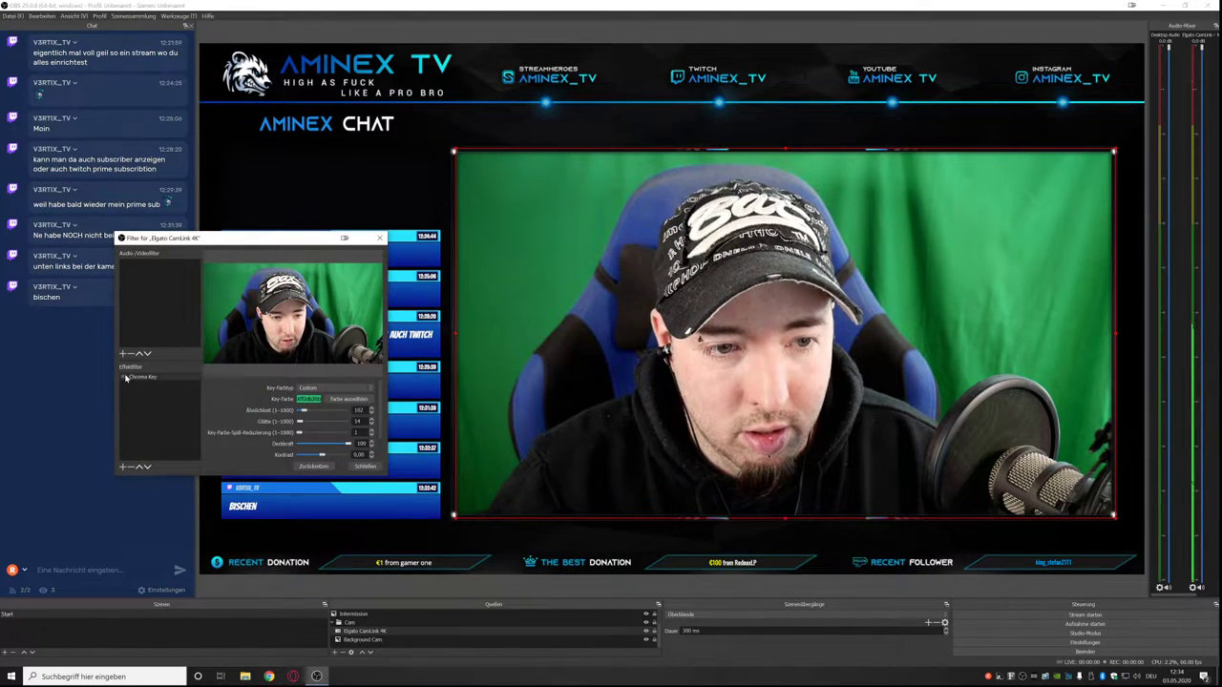
pyautogui.click(125, 377)
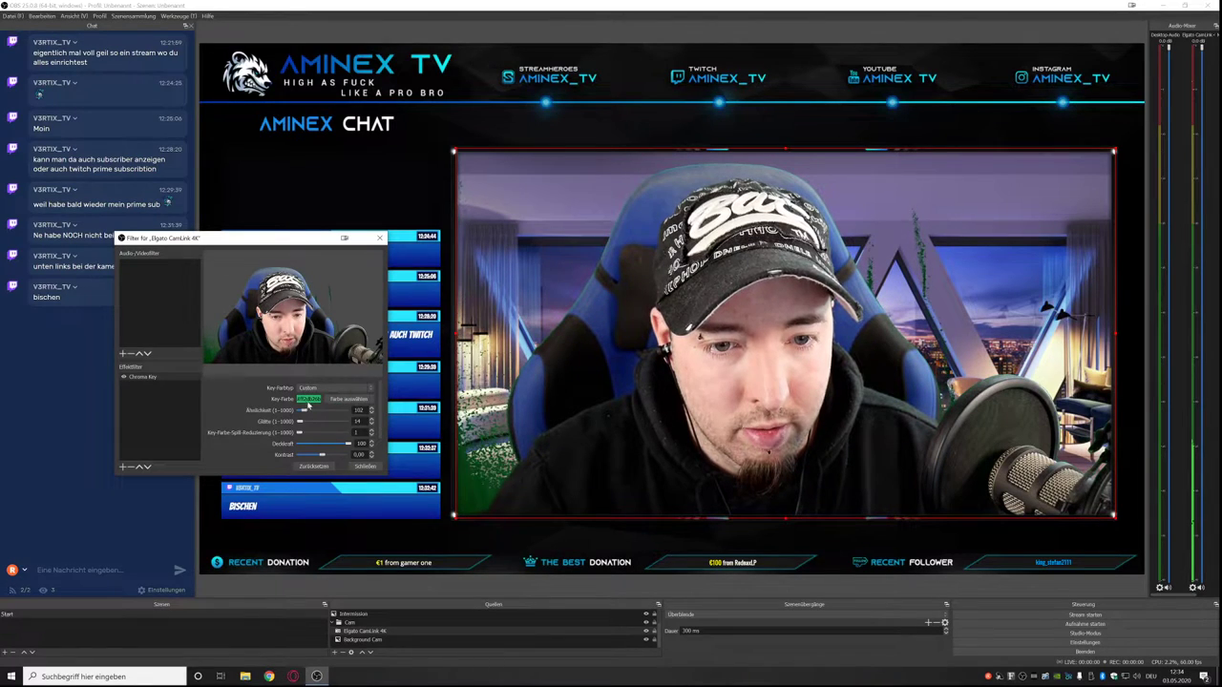
# Set the chroma key's similarity to 162, fine-tune its smoothness and close the camera's filters.
pyautogui.moveTo(303, 412); pyautogui.dragTo(305, 413)
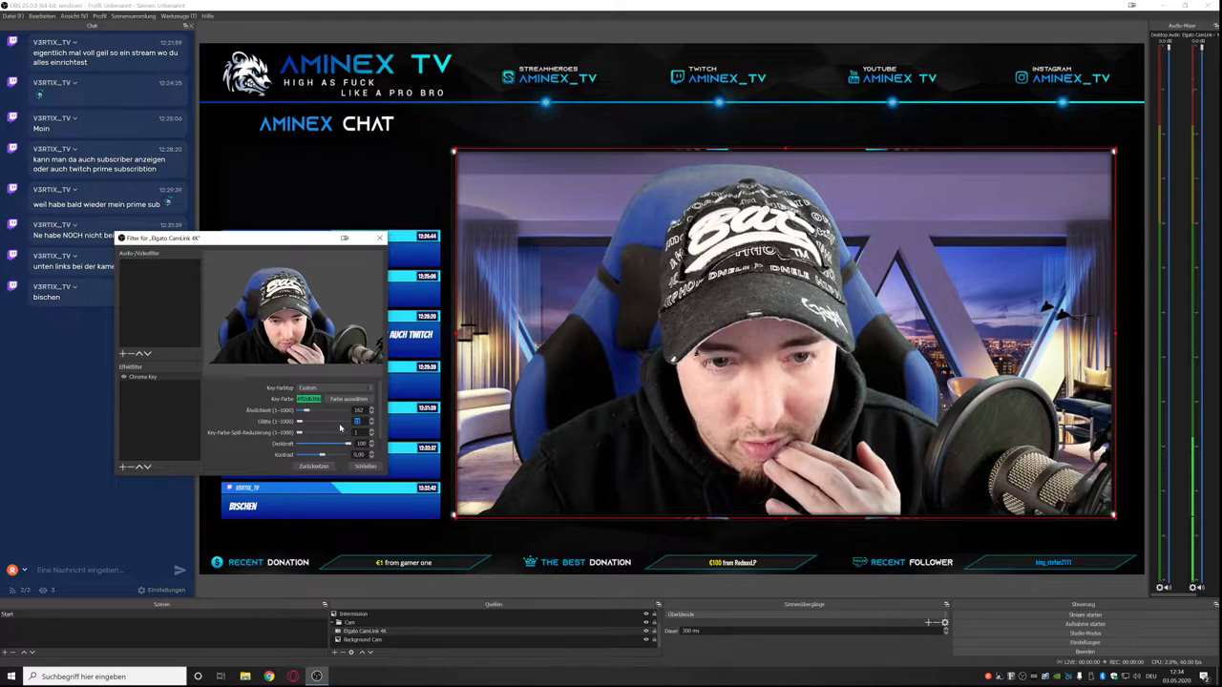
pyautogui.moveTo(306, 424); pyautogui.dragTo(303, 427)
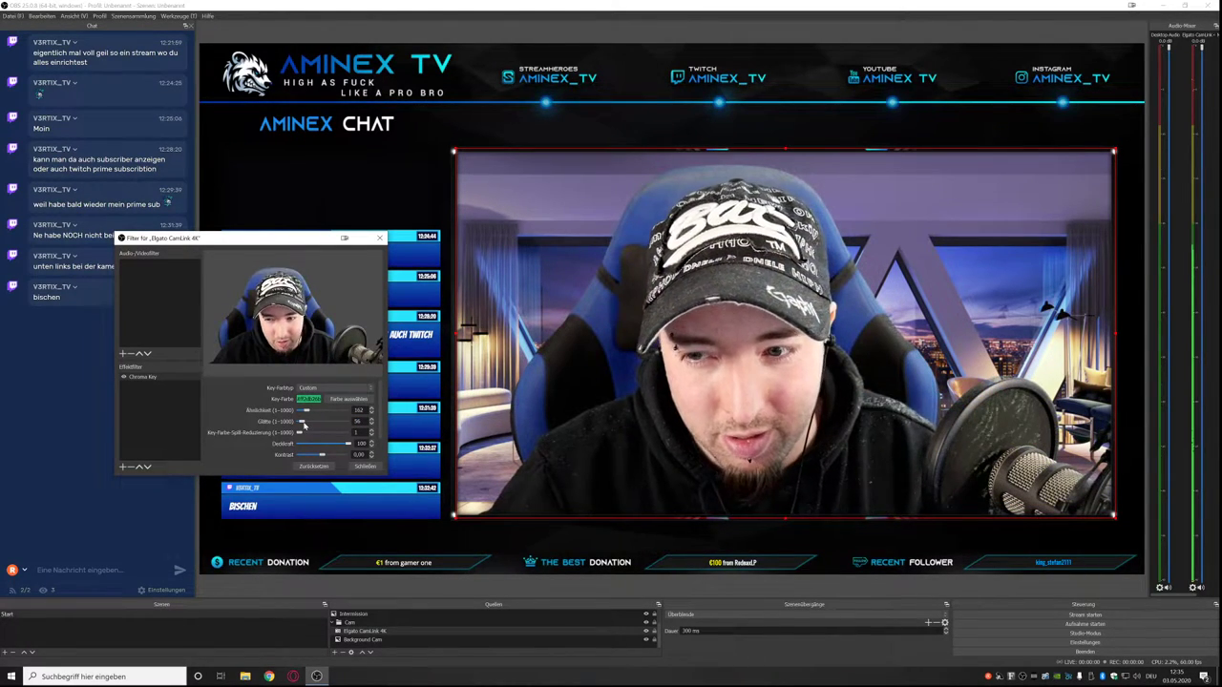
pyautogui.click(371, 425)
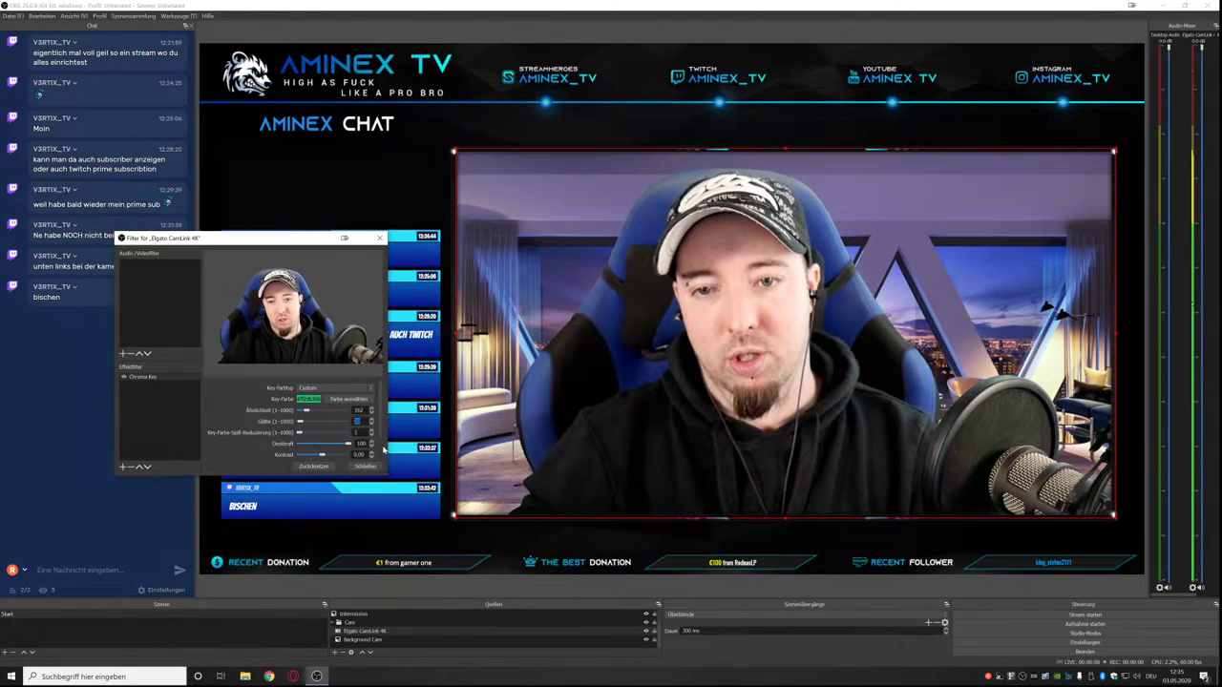
pyautogui.click(380, 238)
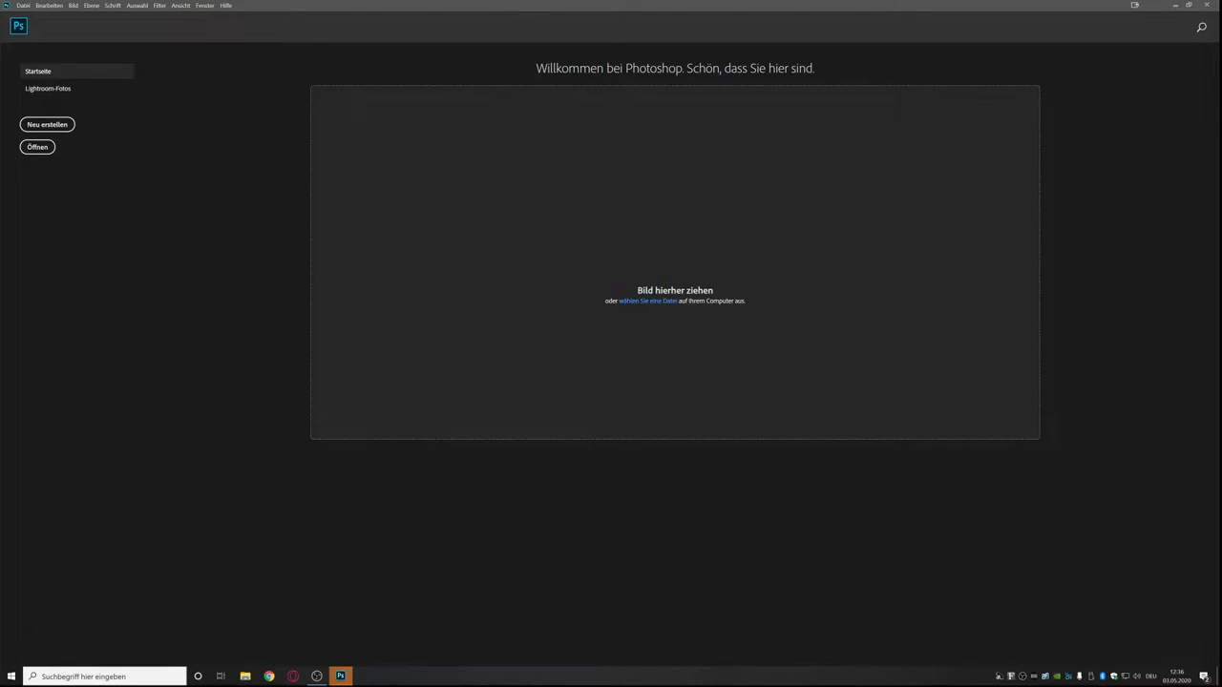
# Switch to Photoshop and open the INTERMISSION.psd template, leaving its missing fonts unresolved.
pyautogui.moveTo(843, 299); pyautogui.dragTo(571, 473)
pyautogui.press('Escape')
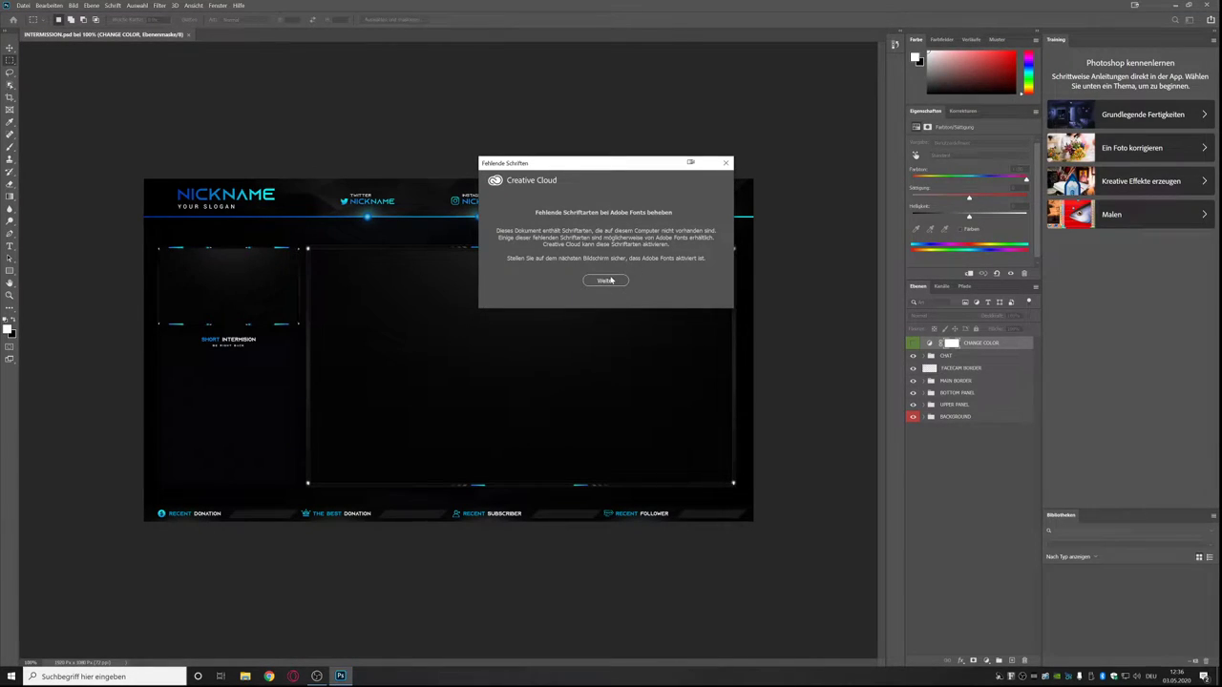
pyautogui.click(607, 280)
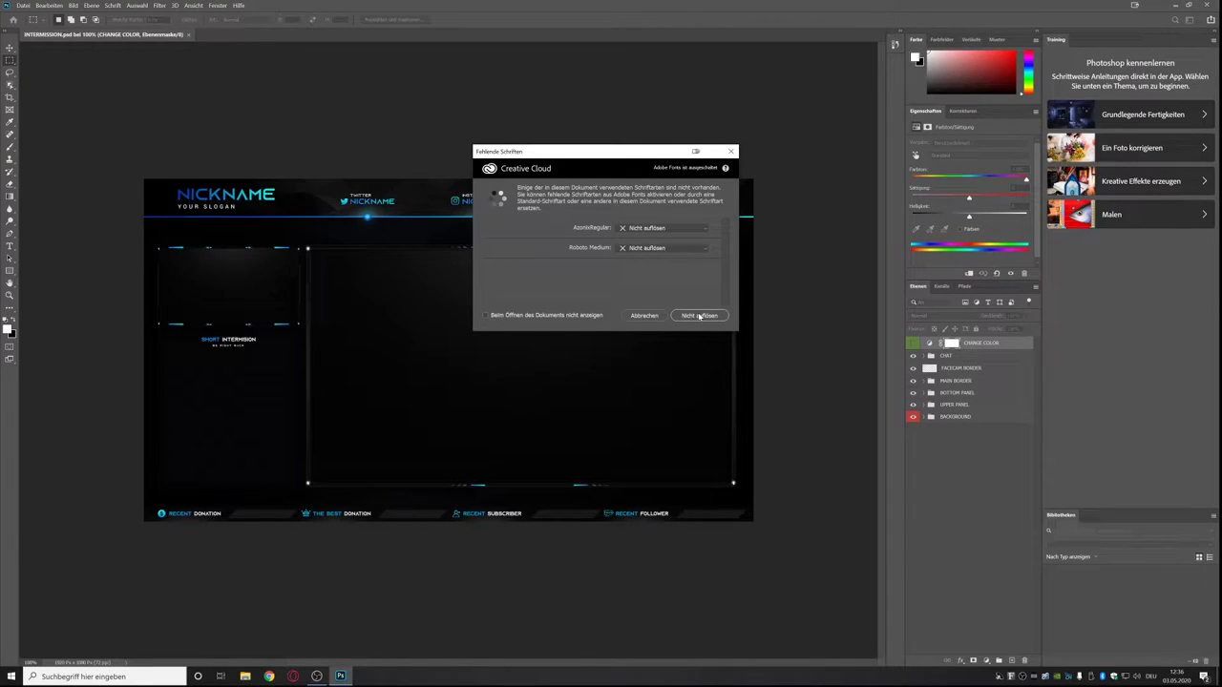
pyautogui.click(700, 315)
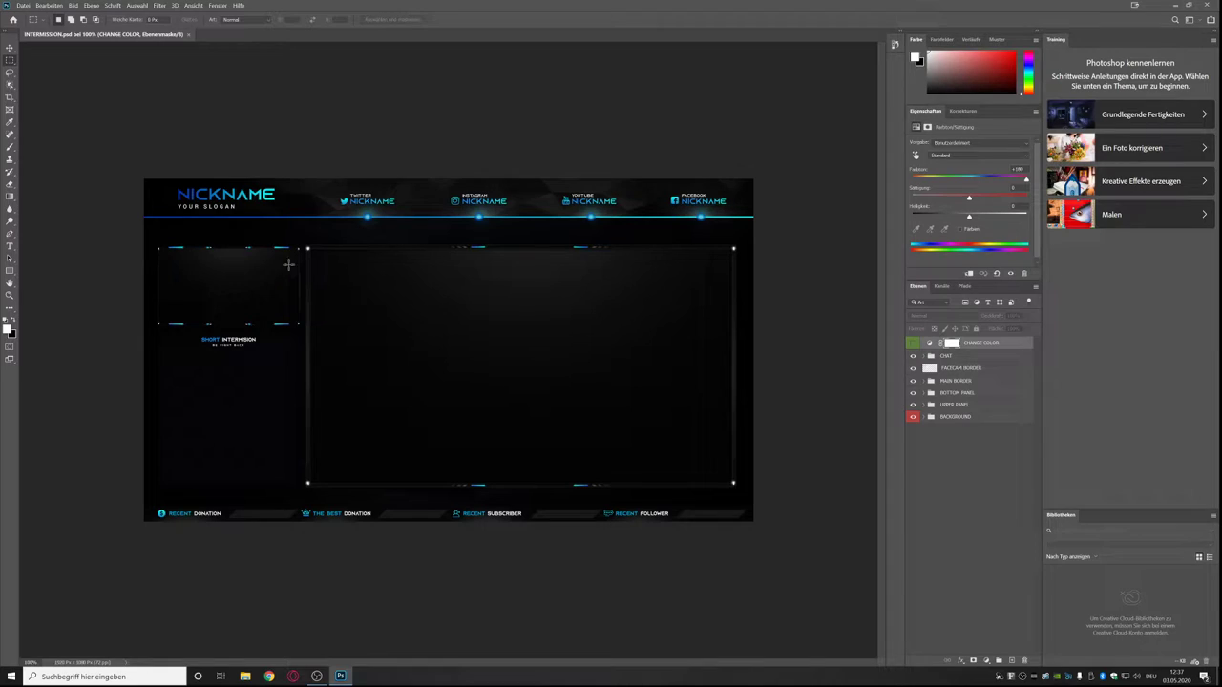
# Install the AzonixRegular and FarCry ExtraBold fonts, and cancel the font replacement for the BE RIGHT BACK text layer in the CHAT group.
pyautogui.click(925, 355)
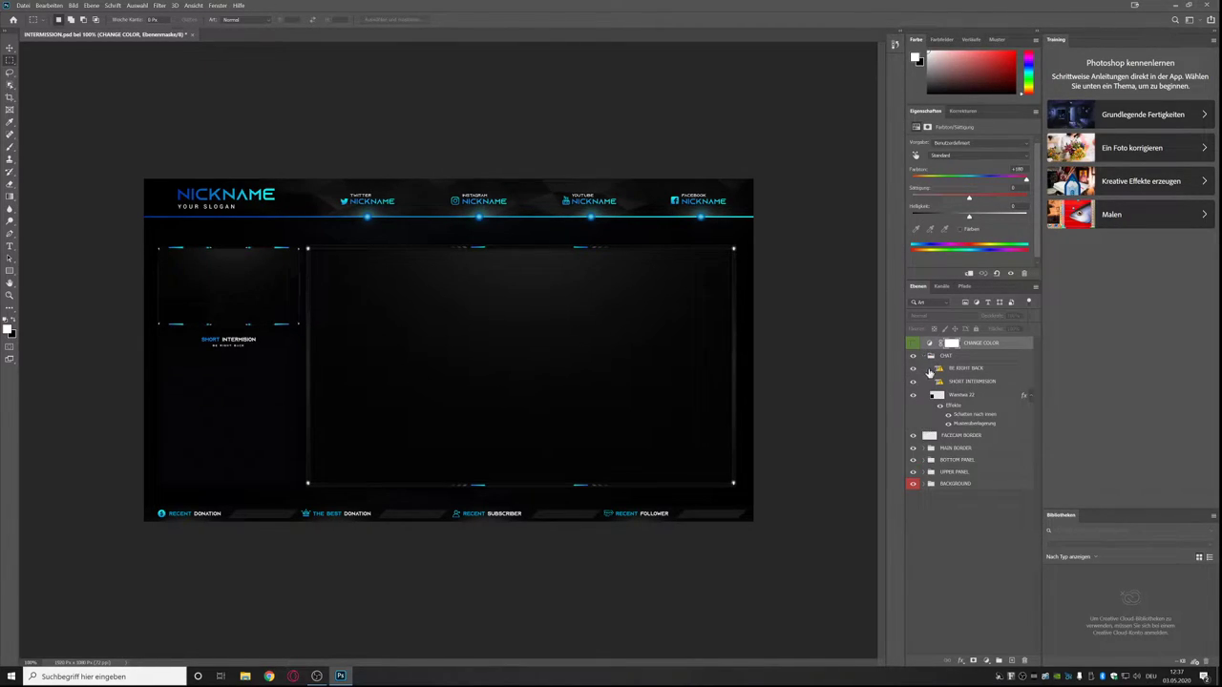
pyautogui.doubleClick(941, 369)
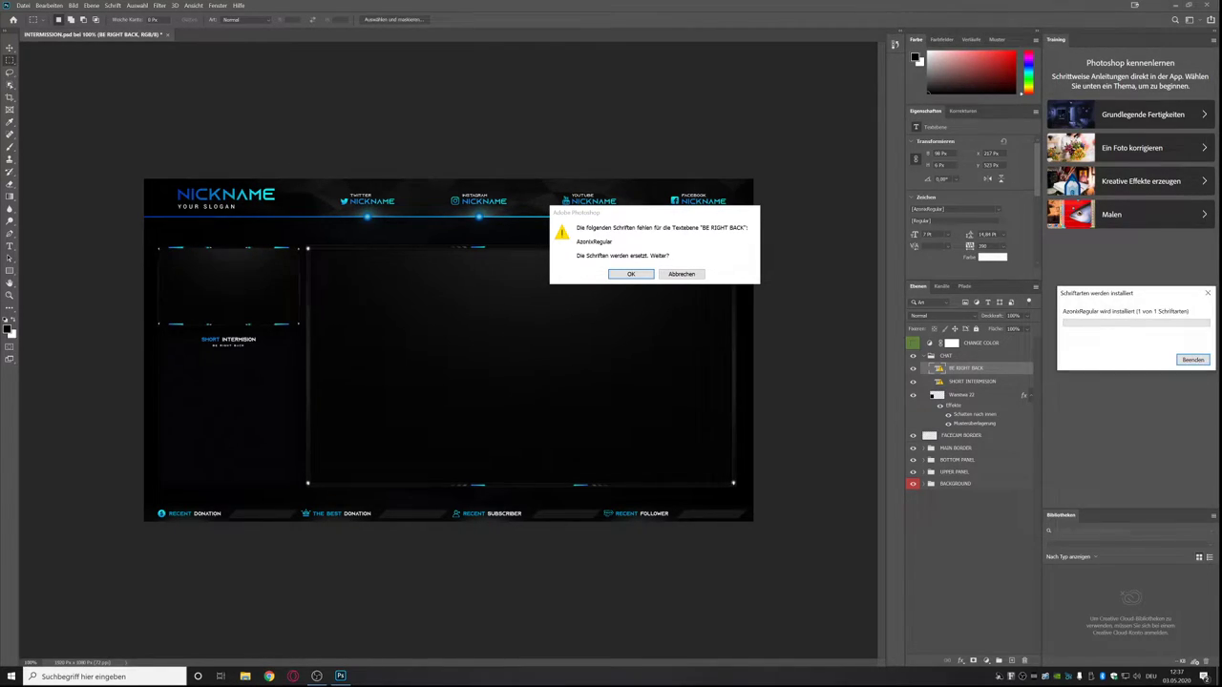
pyautogui.click(1193, 360)
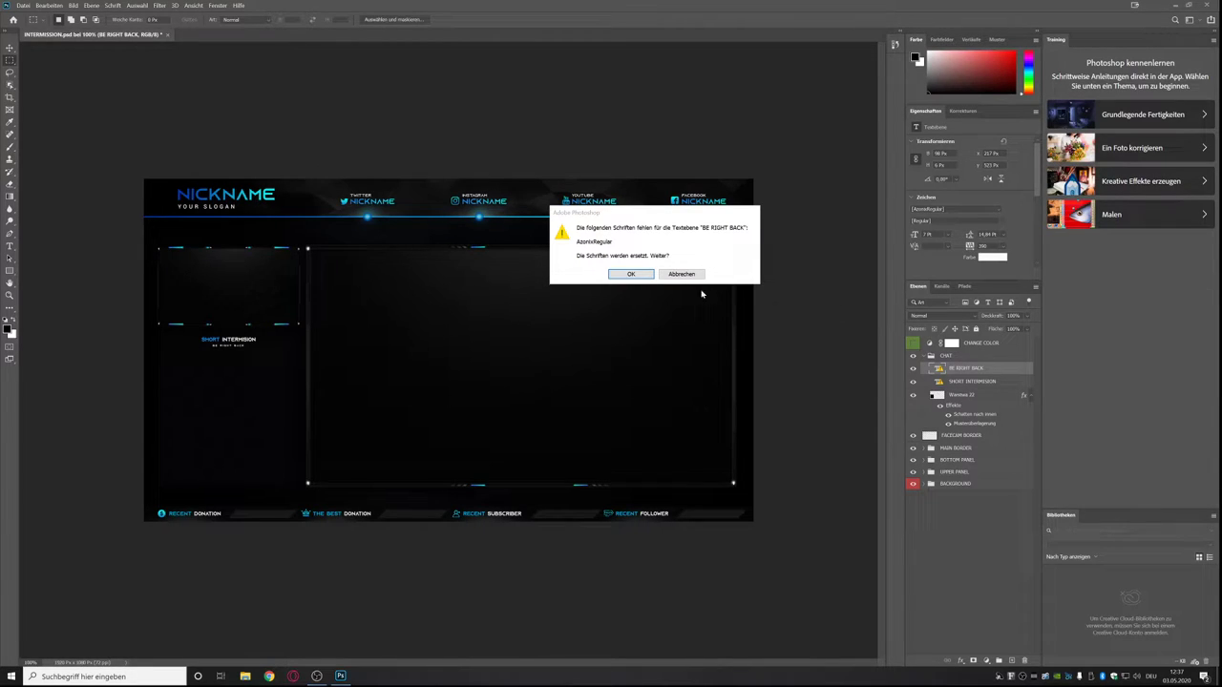
pyautogui.click(681, 275)
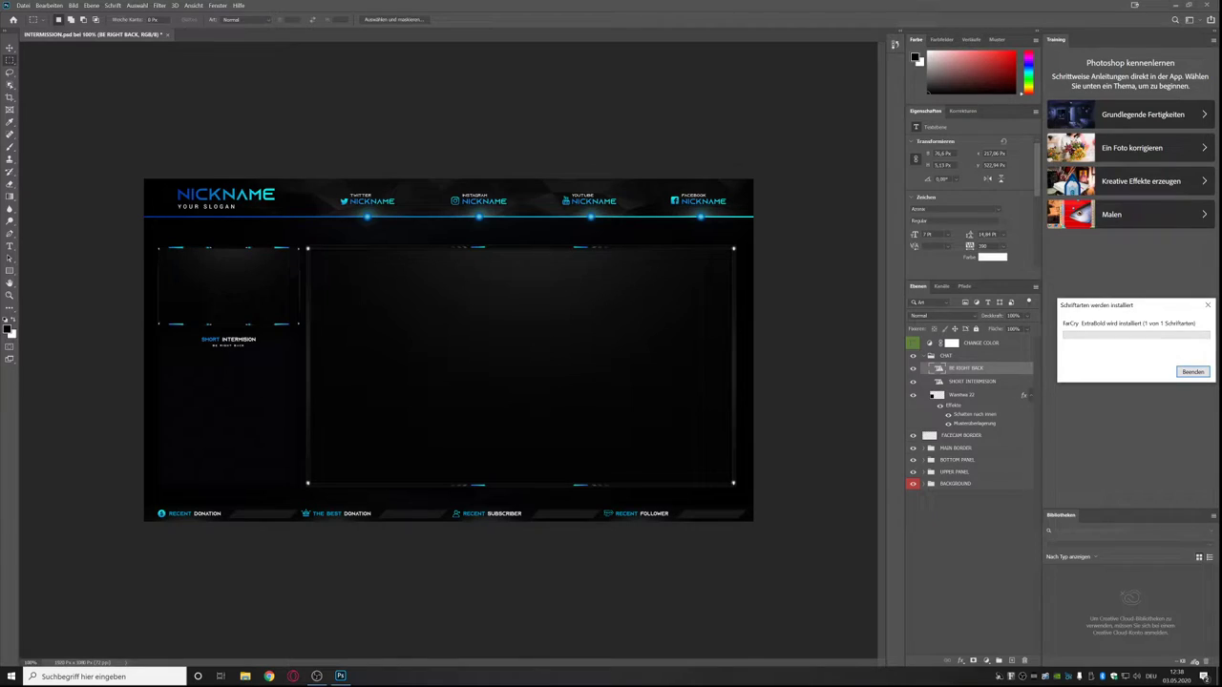
pyautogui.click(1195, 371)
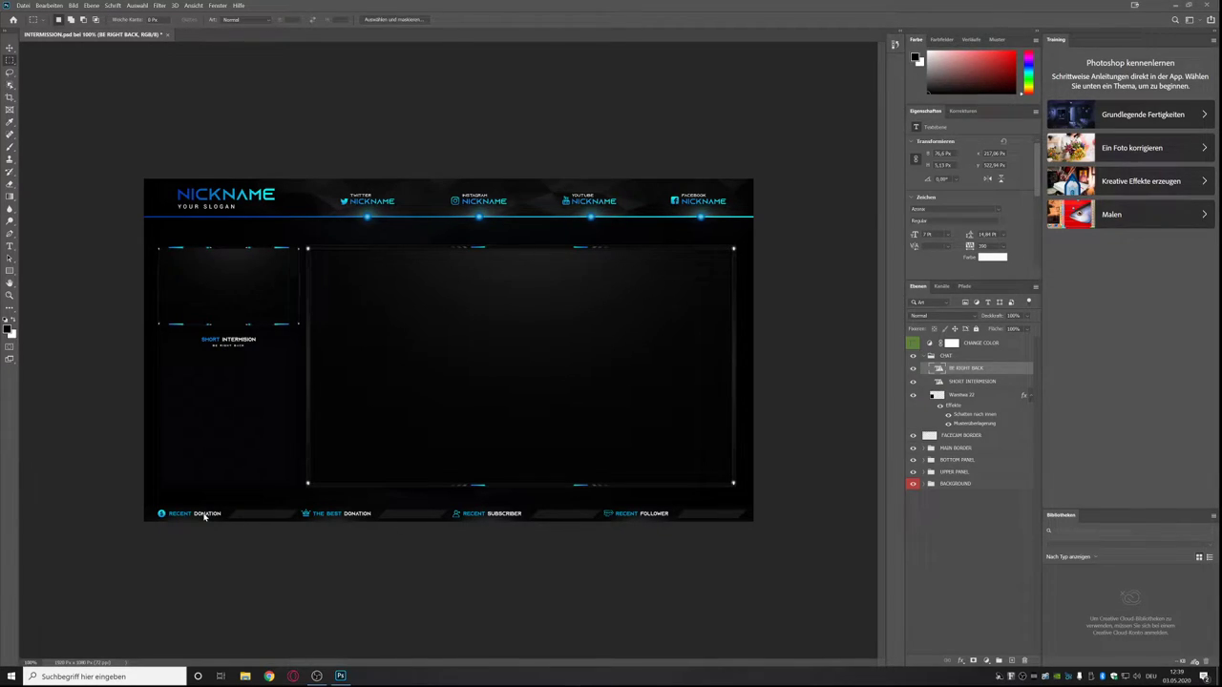
# Try to place the customised AMINEX TV INTERMISSION design into the open template, and delete the placed layer.
pyautogui.click(10, 680)
pyautogui.press('Escape')
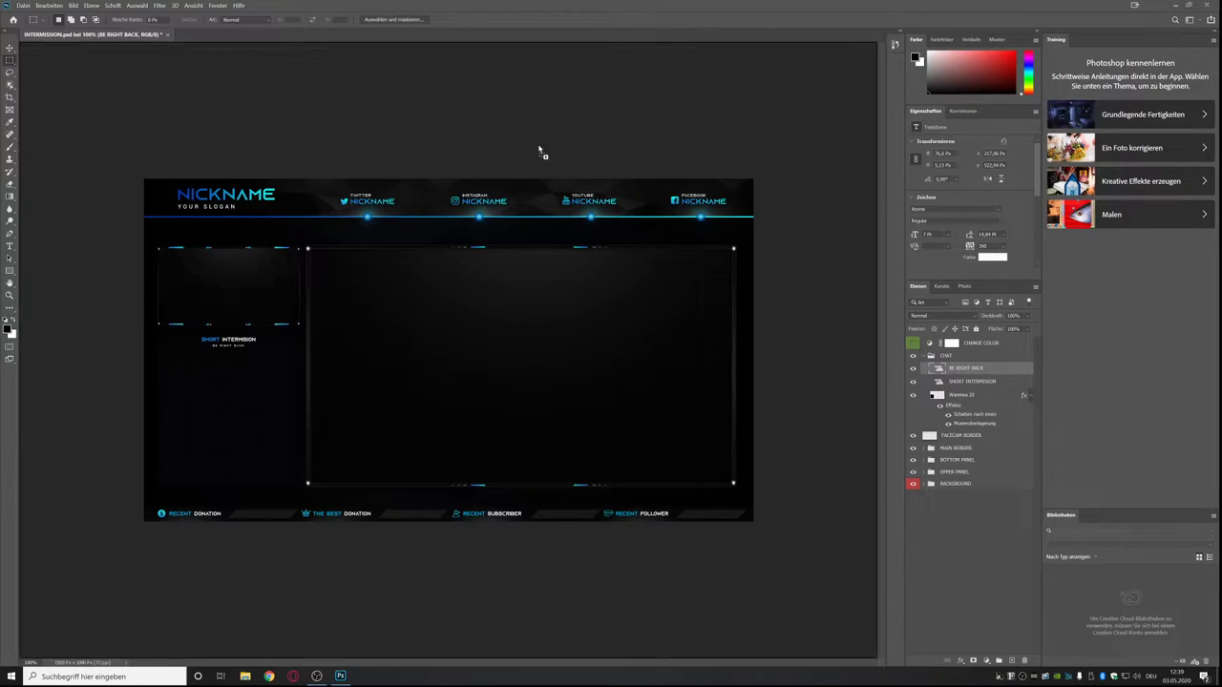
pyautogui.click(622, 464)
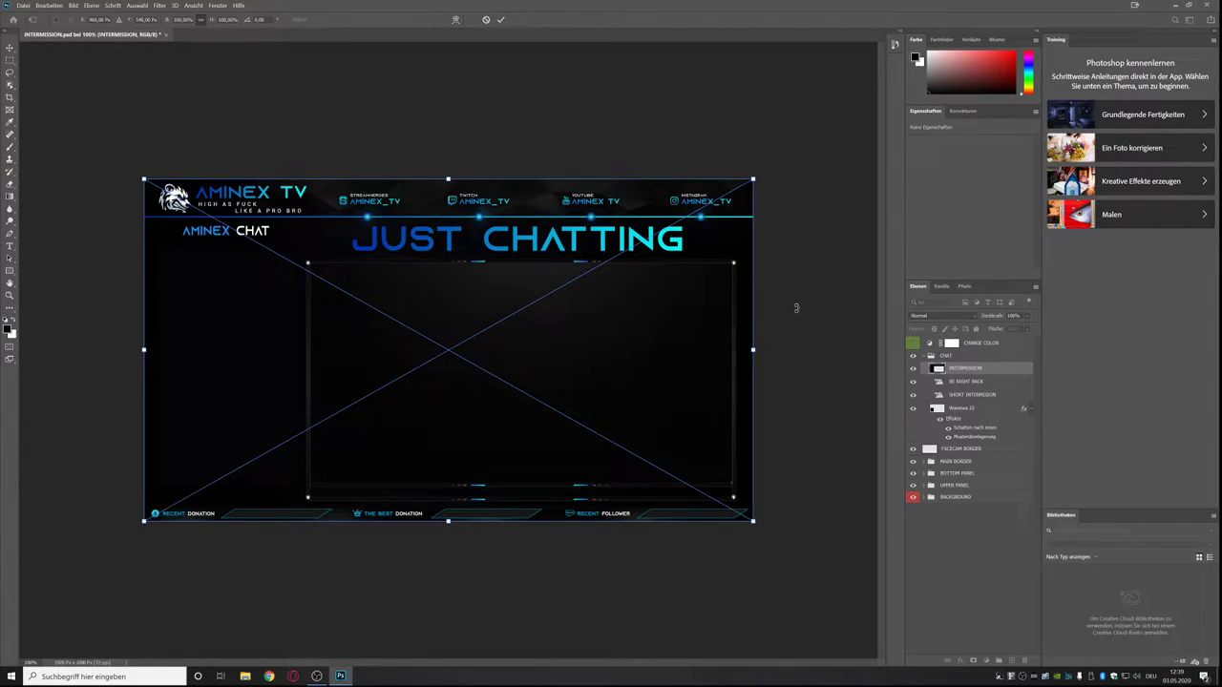
pyautogui.click(49, 5)
pyautogui.click(45, 15)
pyautogui.click(52, 6)
pyautogui.click(55, 15)
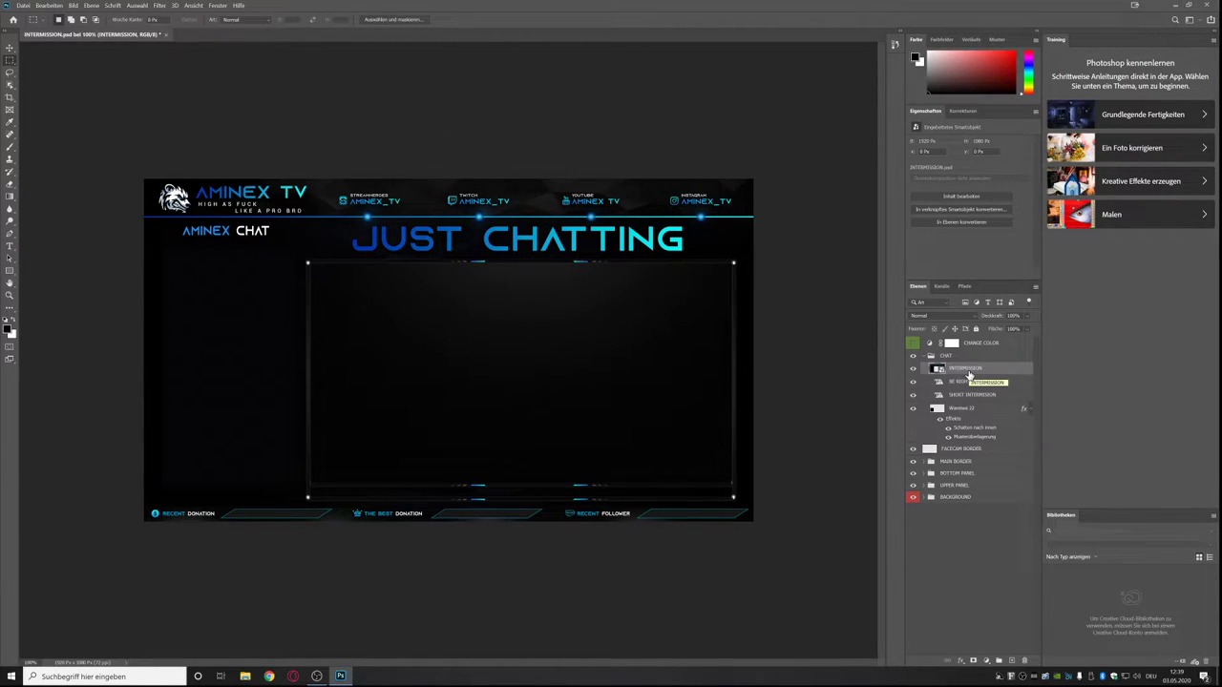
pyautogui.press('Delete')
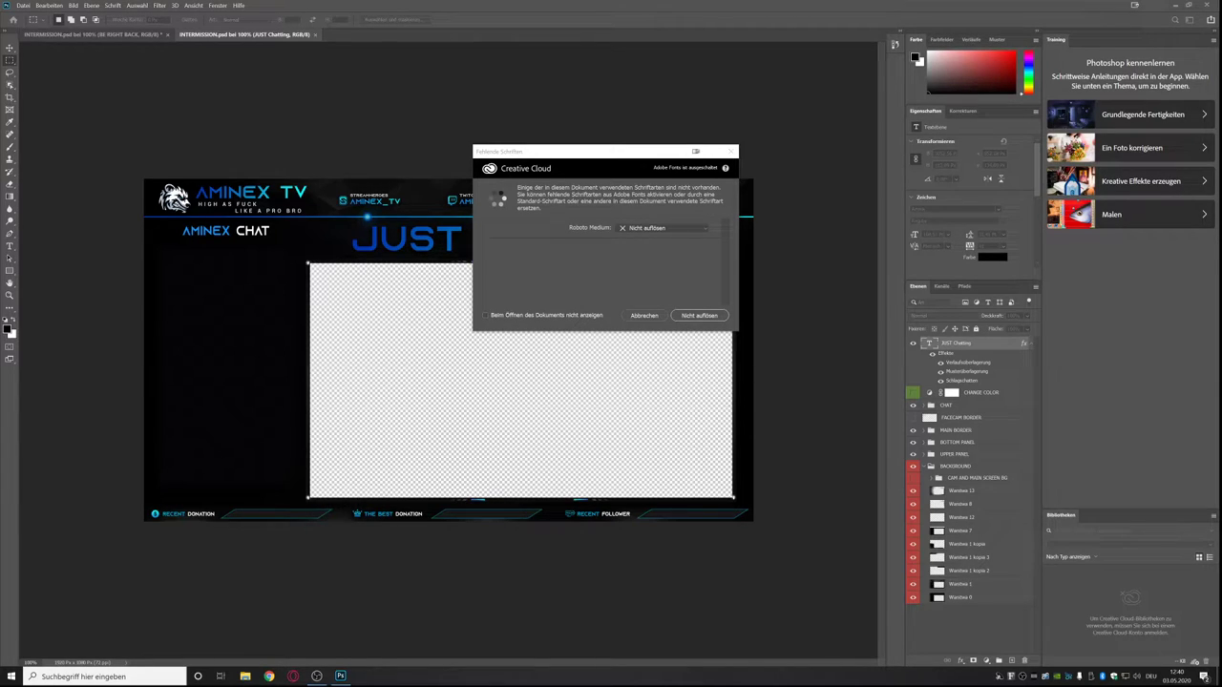
# Open the customised AMINEX TV INTERMISSION.psd as its own document, dismissing the missing fonts dialog.
pyautogui.click(644, 316)
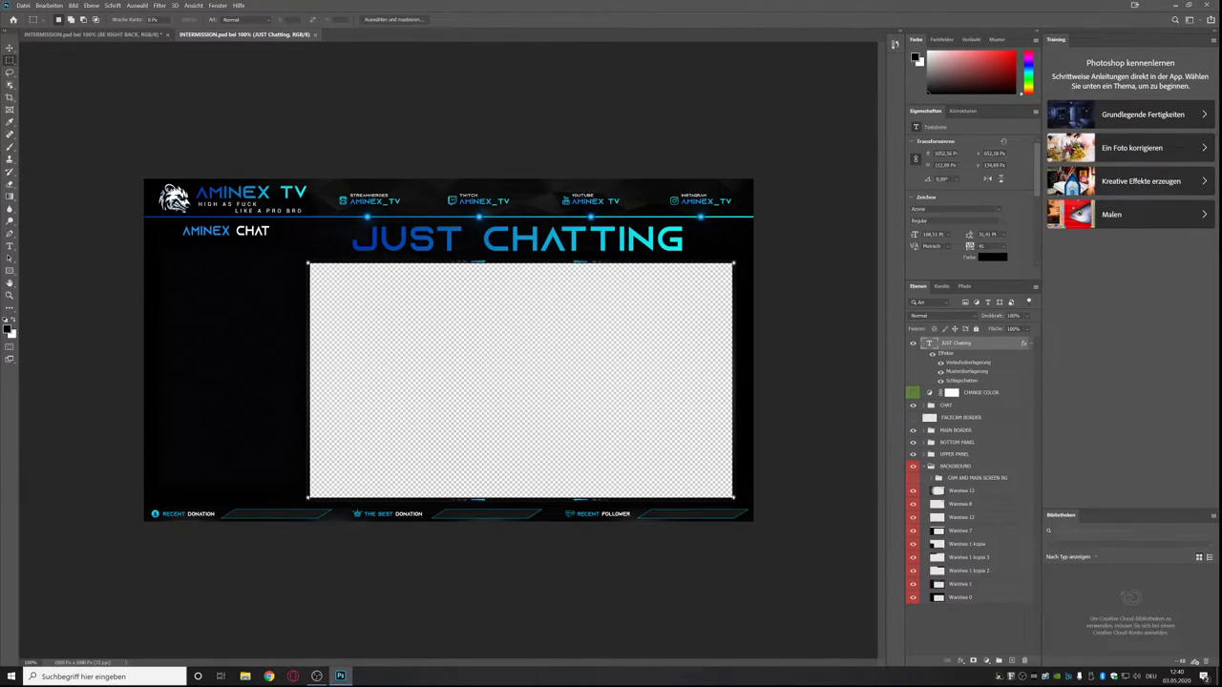
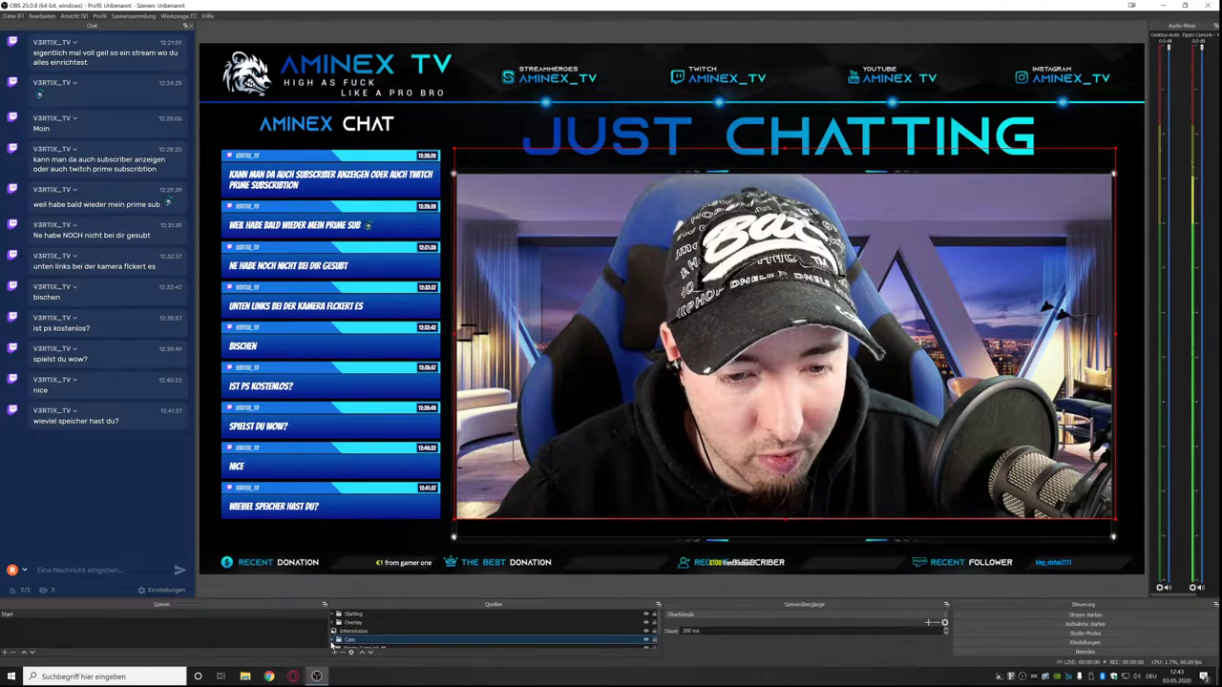
# Collapse the Cam group, expand the Overlay group and shift the Follower widget slightly right within the RECENT FOLLOWER slot.
pyautogui.click(333, 641)
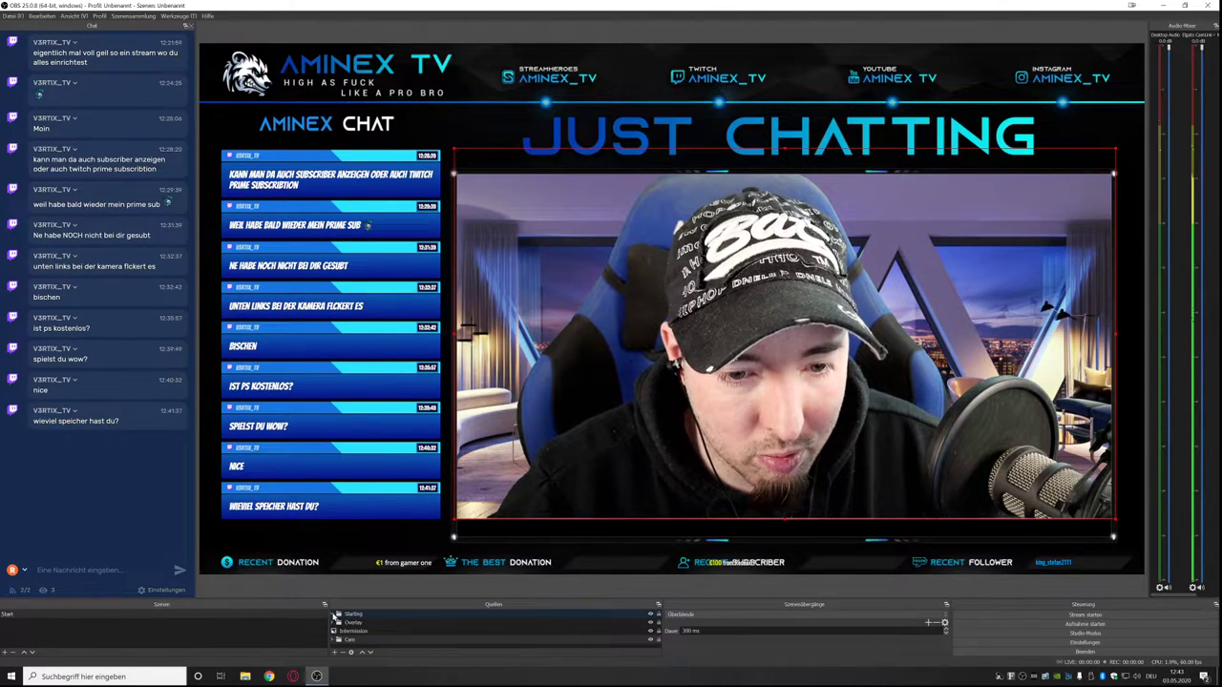
pyautogui.click(334, 623)
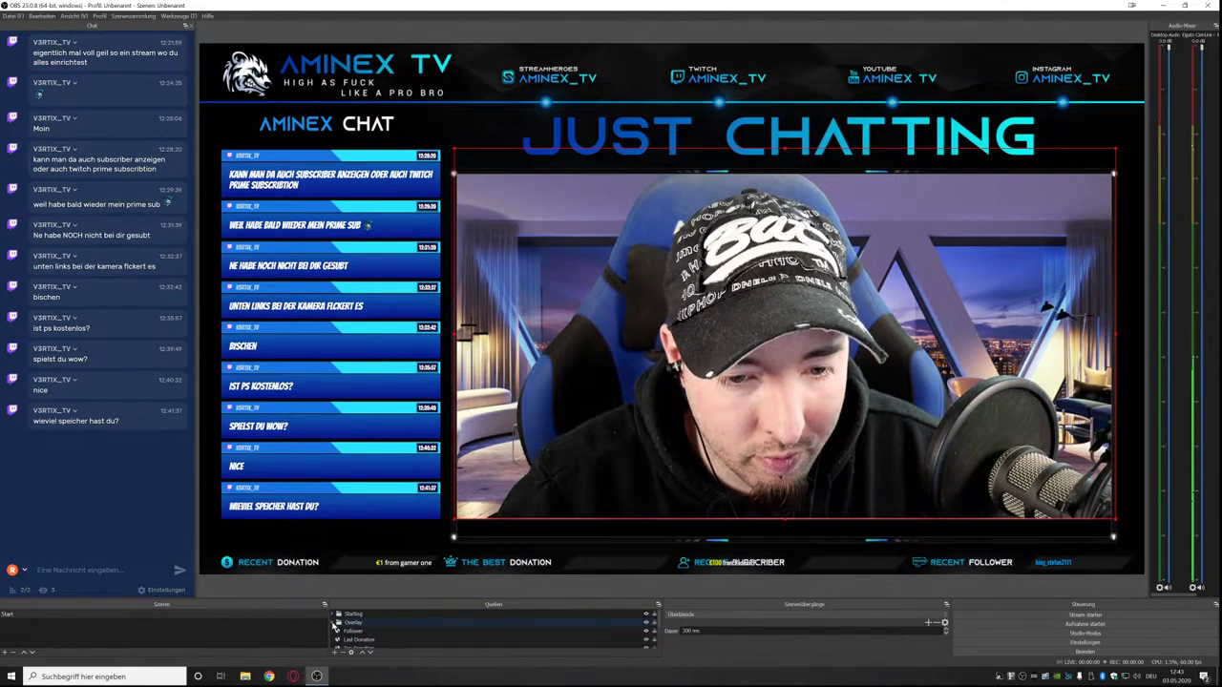
pyautogui.scroll(-1, 361, 632)
pyautogui.scroll(1, 361, 631)
pyautogui.click(361, 623)
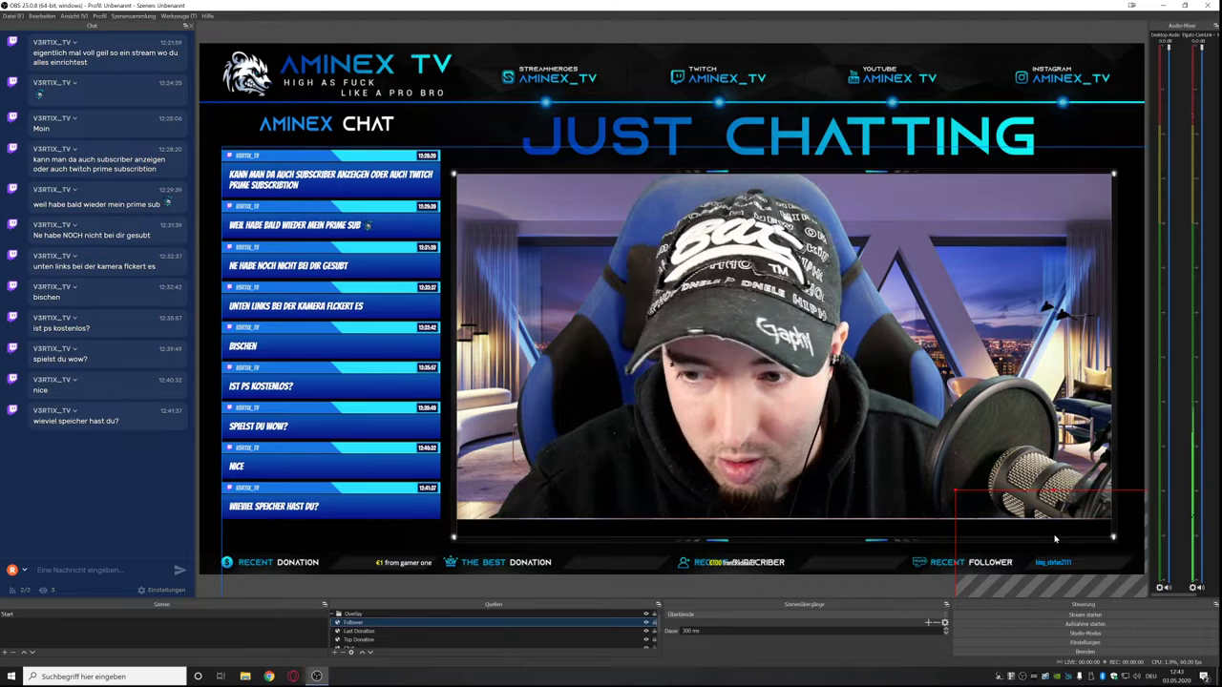
pyautogui.moveTo(1055, 539); pyautogui.dragTo(1079, 539)
# Move the Last Donation widget into the RECENT DONATION slot and the Top Donation widget into THE BEST DONATION slot.
pyautogui.click(437, 573)
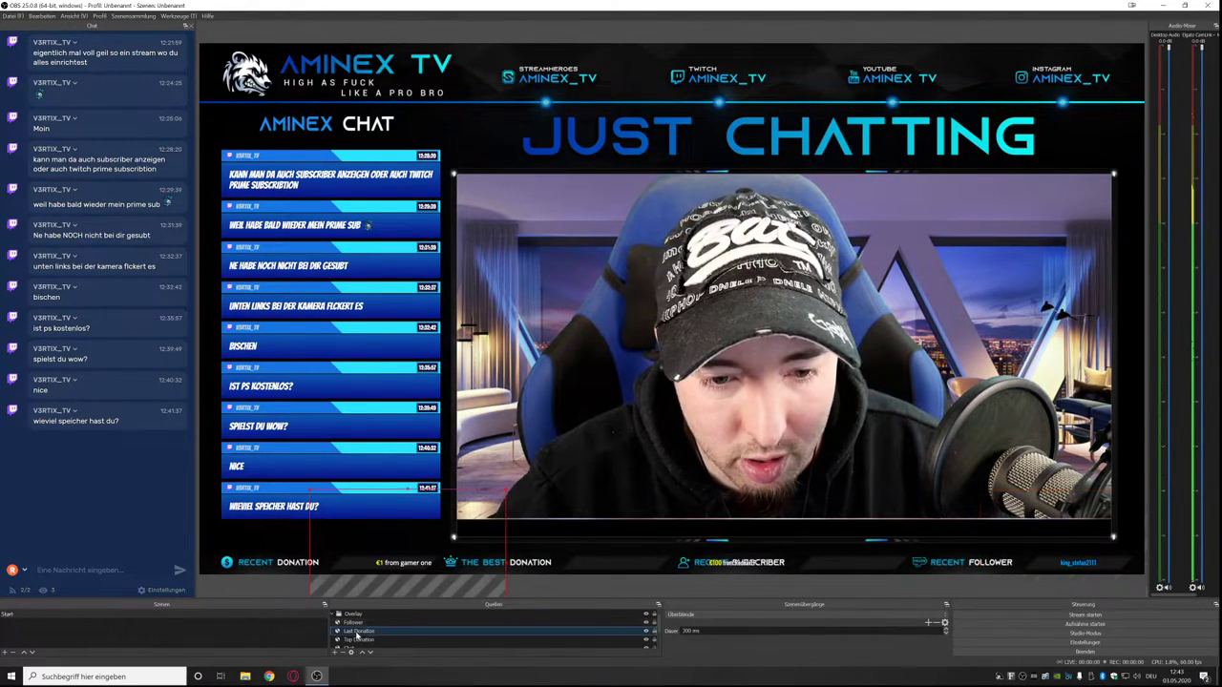
pyautogui.moveTo(437, 573); pyautogui.dragTo(421, 571)
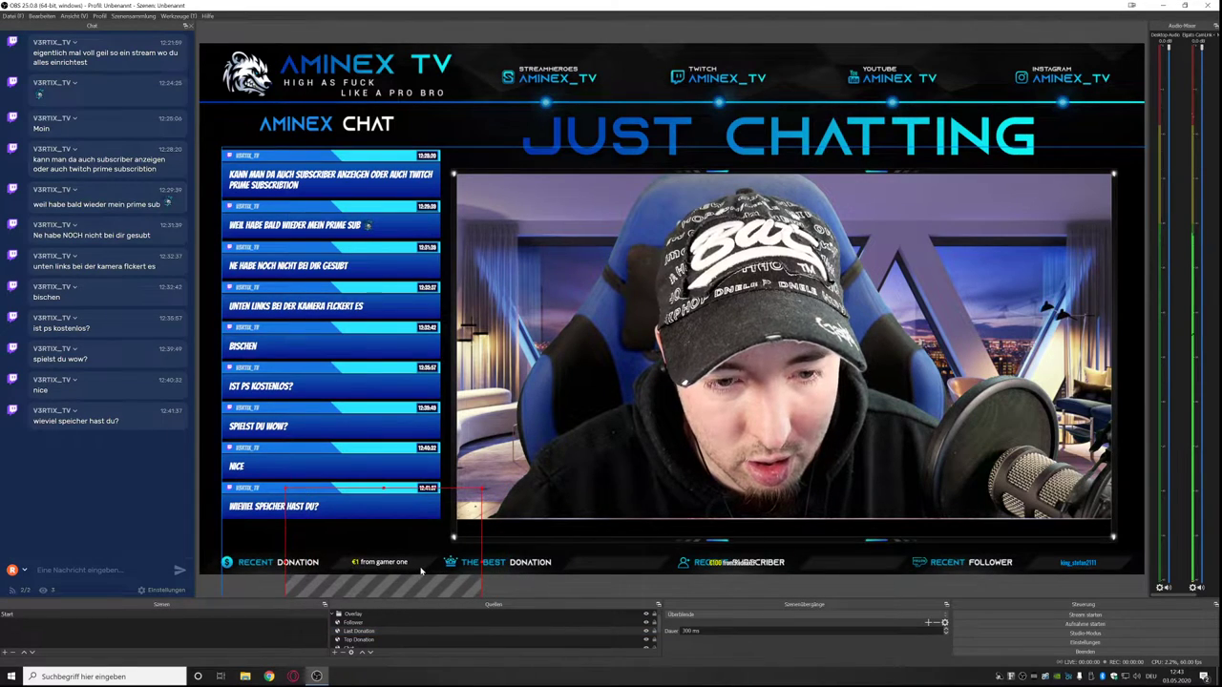
pyautogui.click(757, 549)
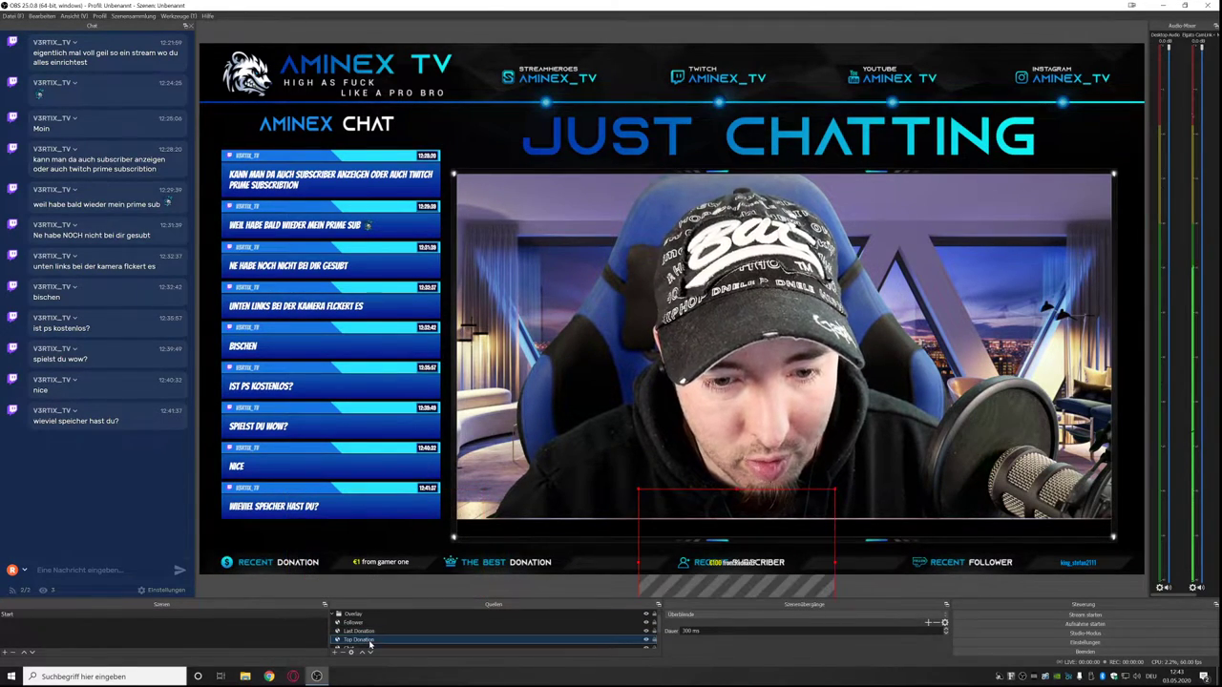
pyautogui.moveTo(757, 549); pyautogui.dragTo(643, 549)
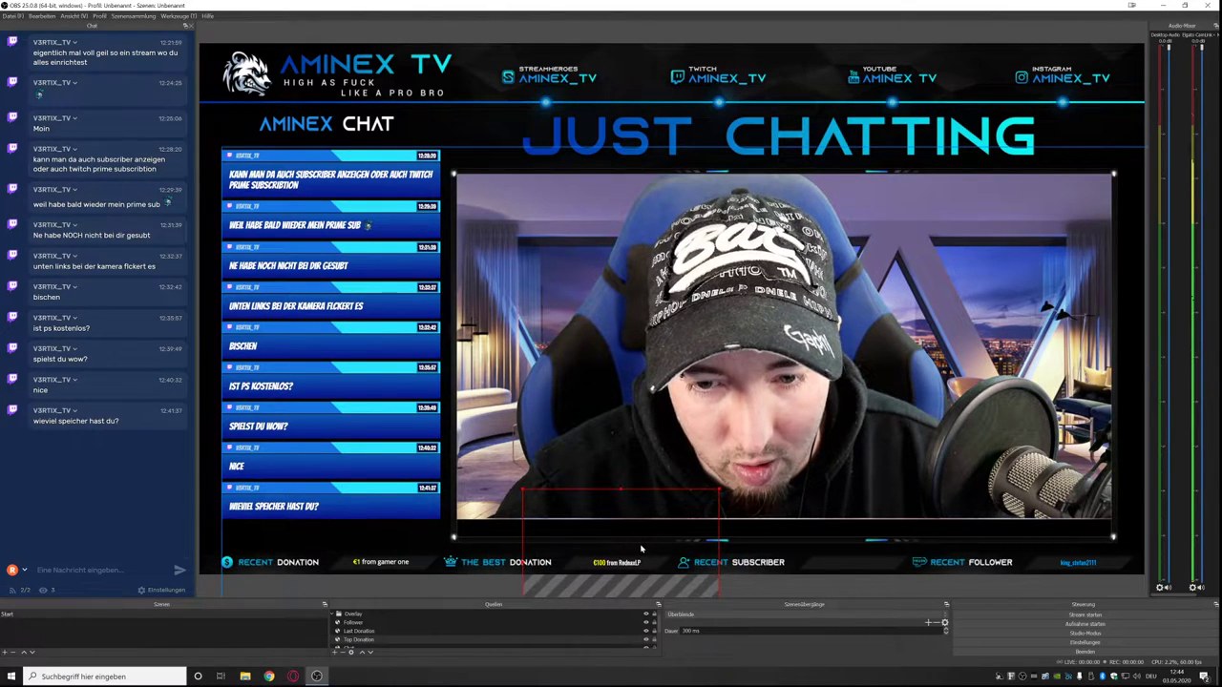
pyautogui.click(227, 590)
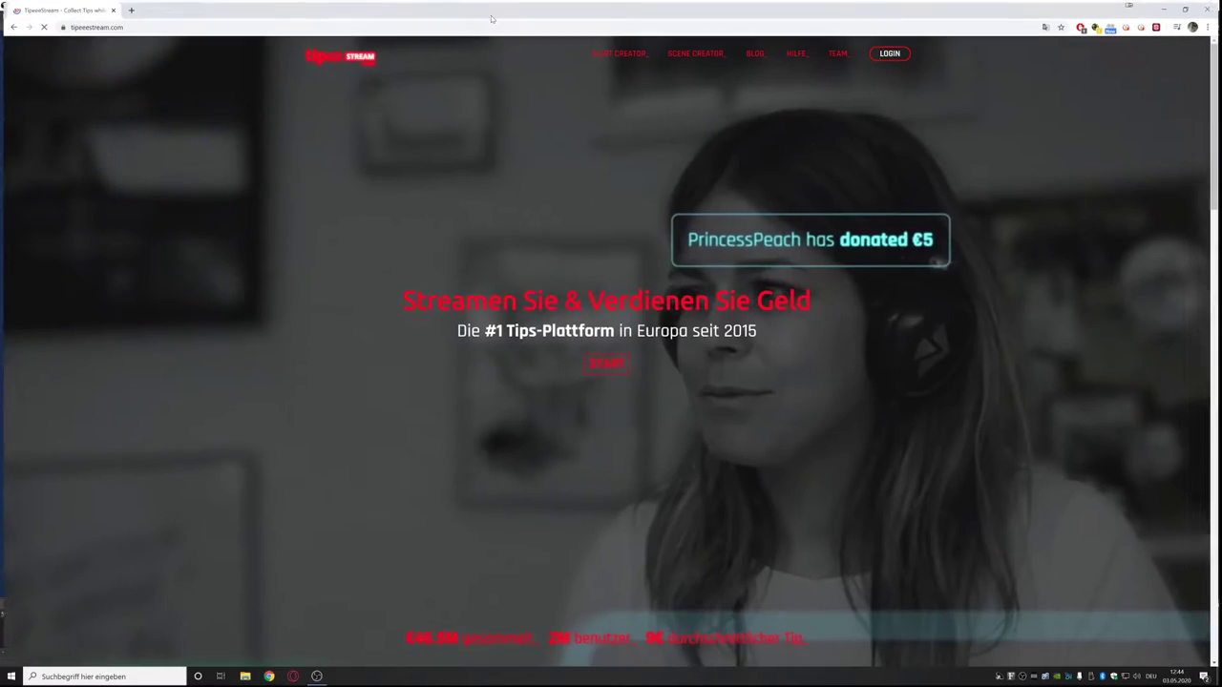
# Log in to TipeeeStream in the browser and add a new Top and Last widget.
pyautogui.click(889, 52)
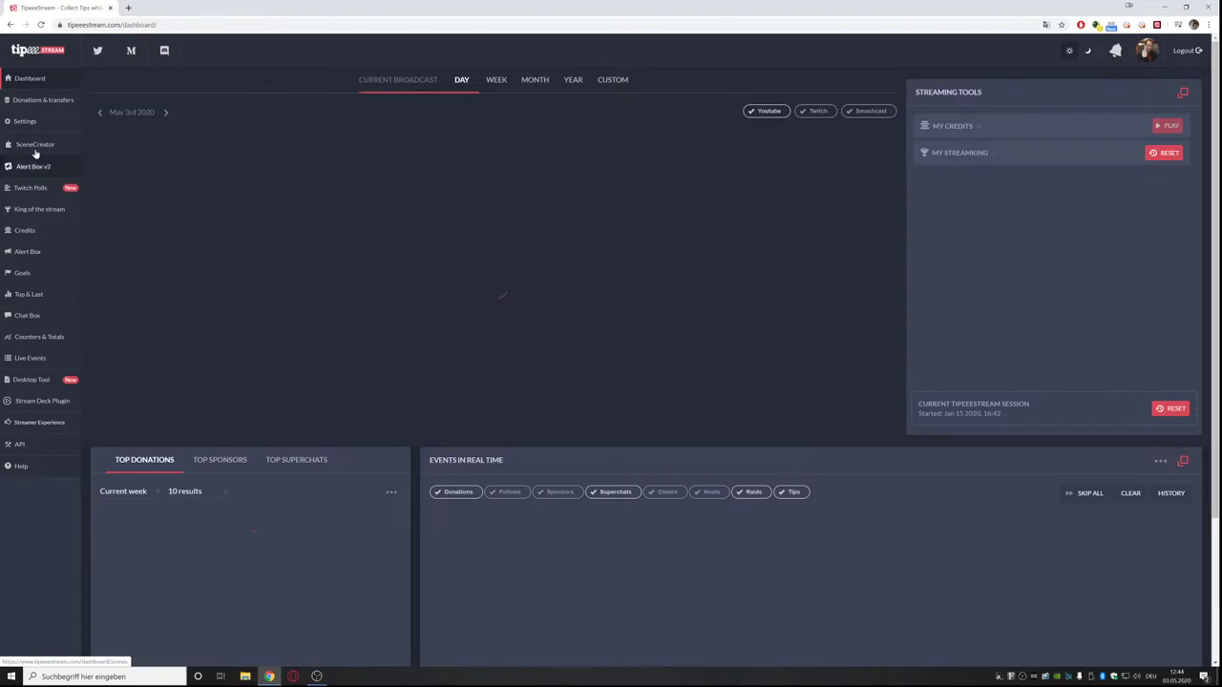
pyautogui.click(28, 294)
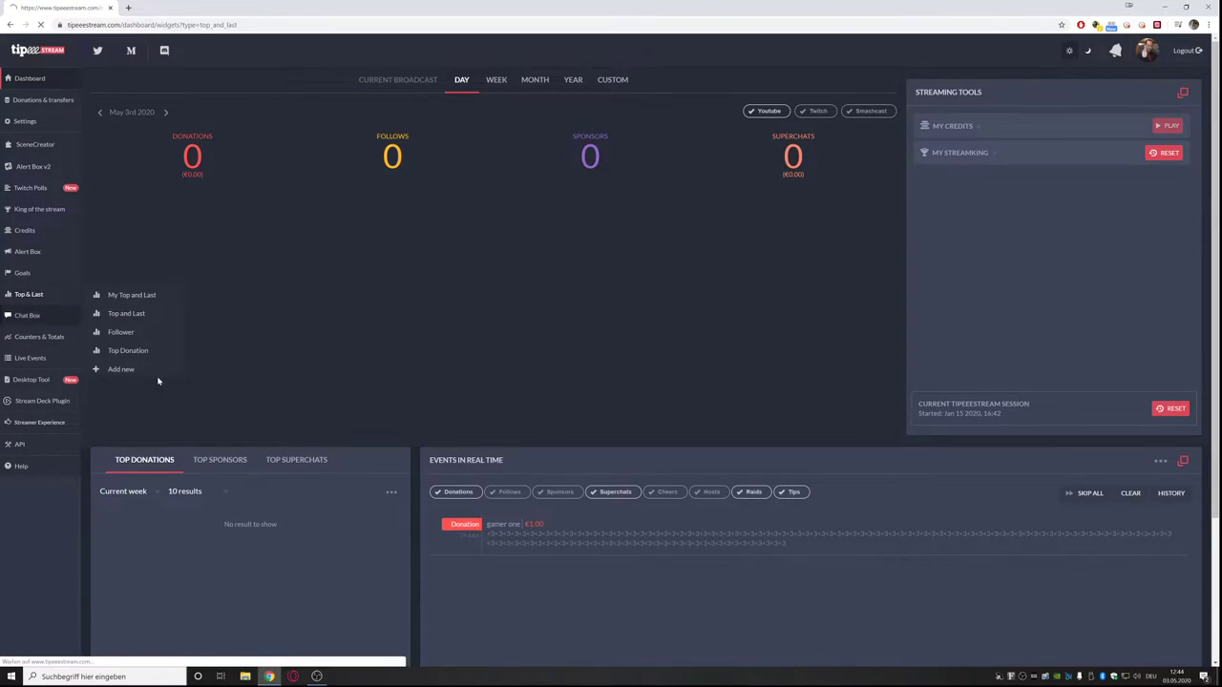
pyautogui.click(890, 152)
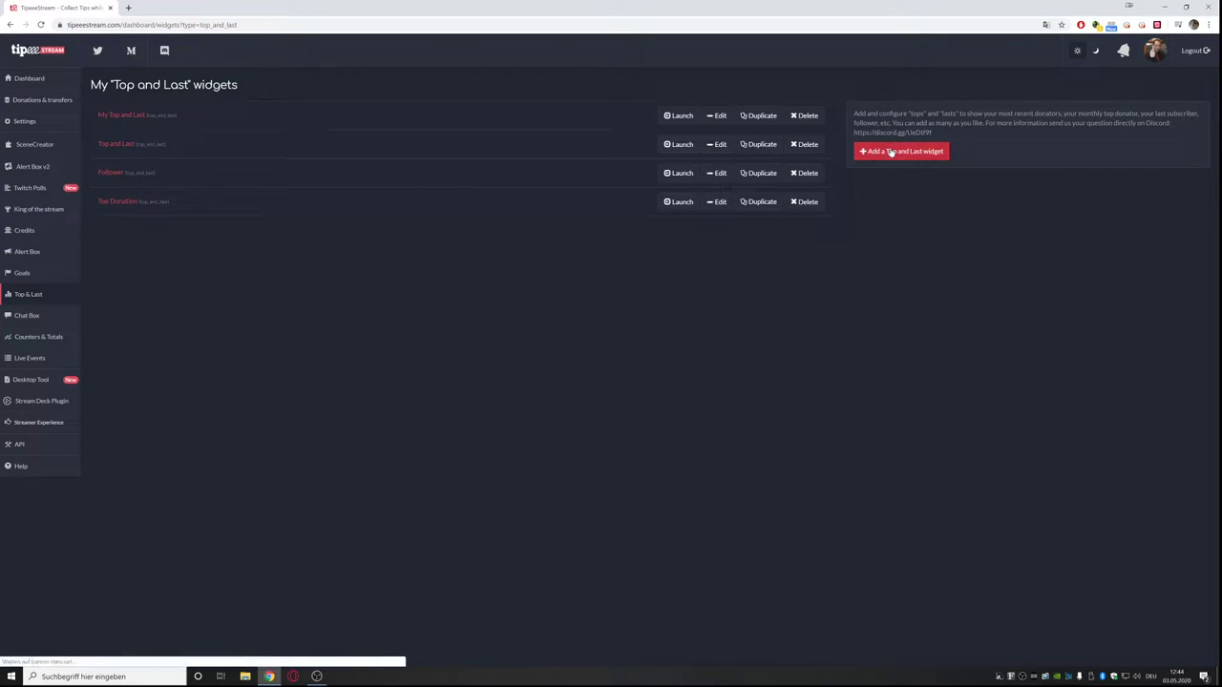
# Configure the widget with event type Subscribers, animation speed 1, time range Forever and One by one display.
pyautogui.click(683, 186)
pyautogui.click(687, 151)
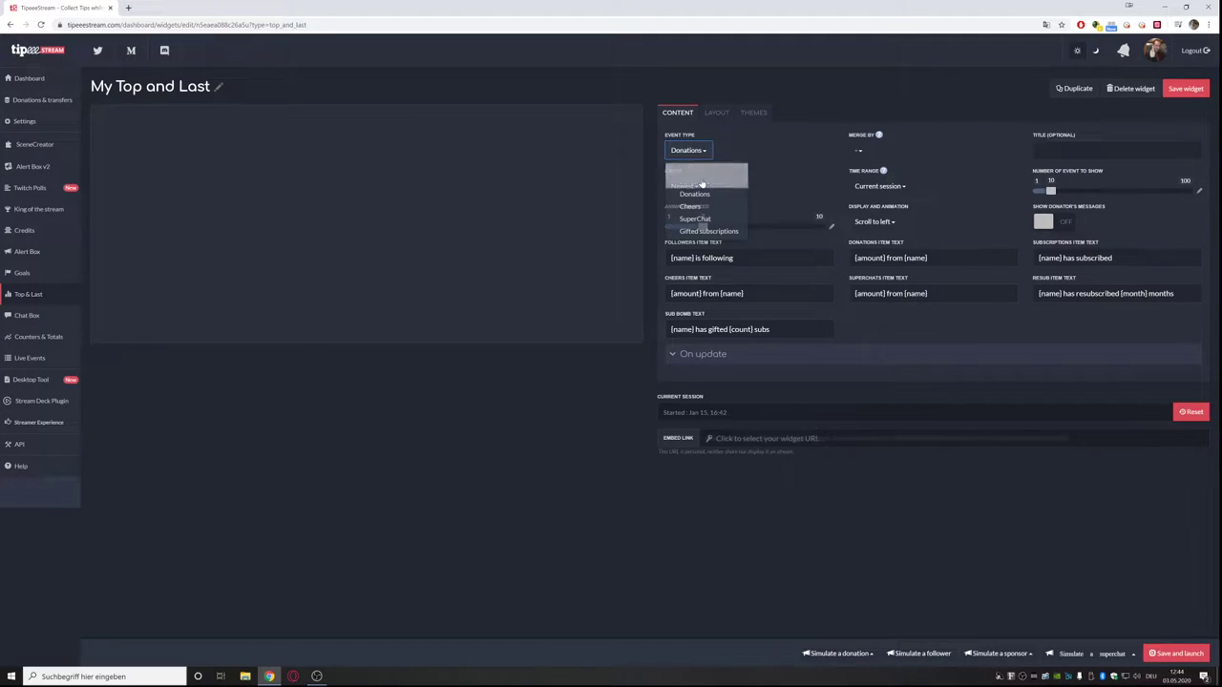
pyautogui.click(697, 182)
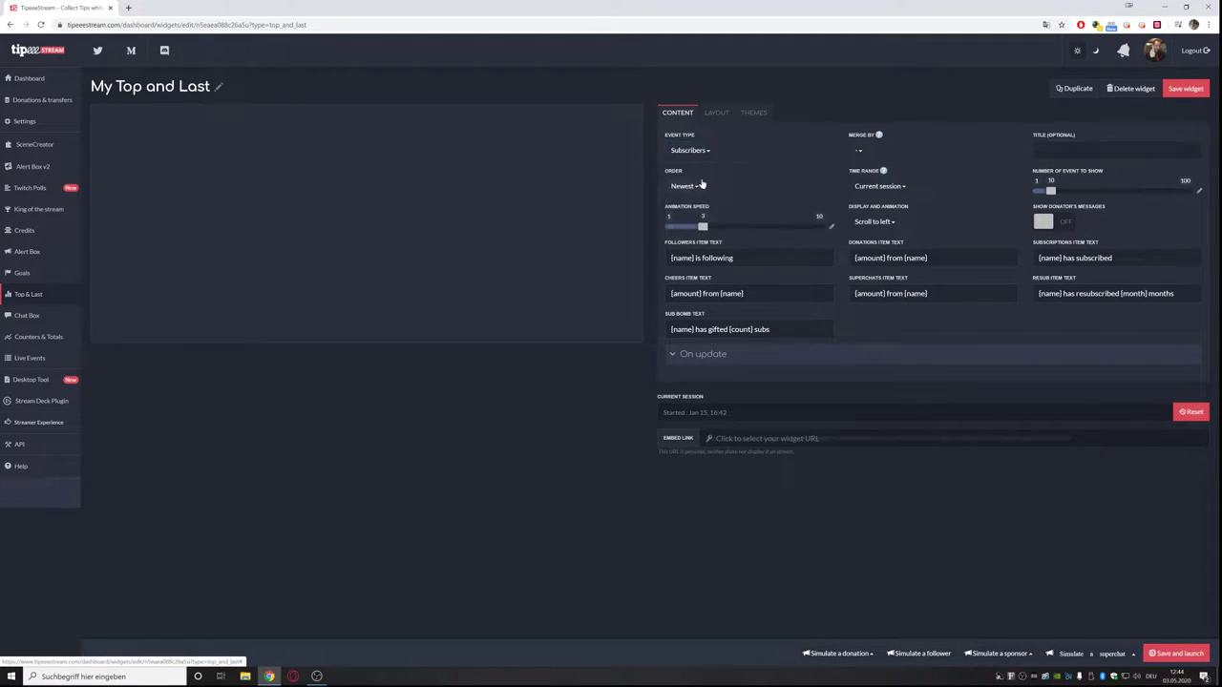
pyautogui.moveTo(702, 226); pyautogui.dragTo(656, 231)
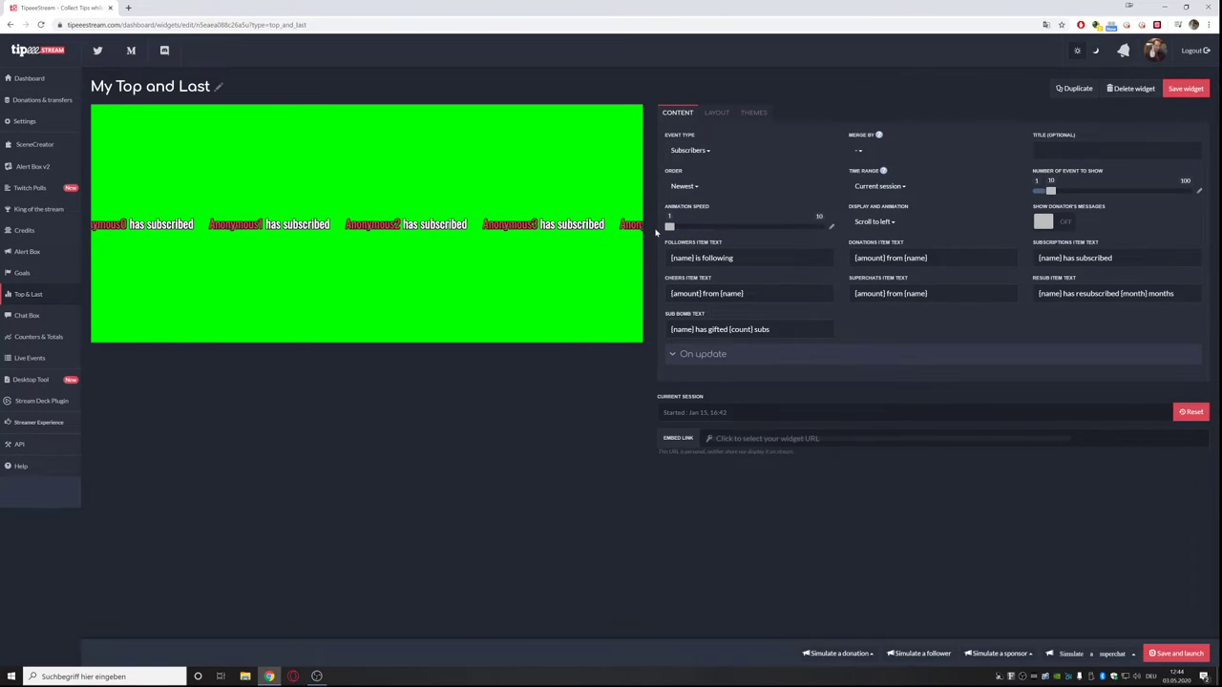
pyautogui.click(903, 187)
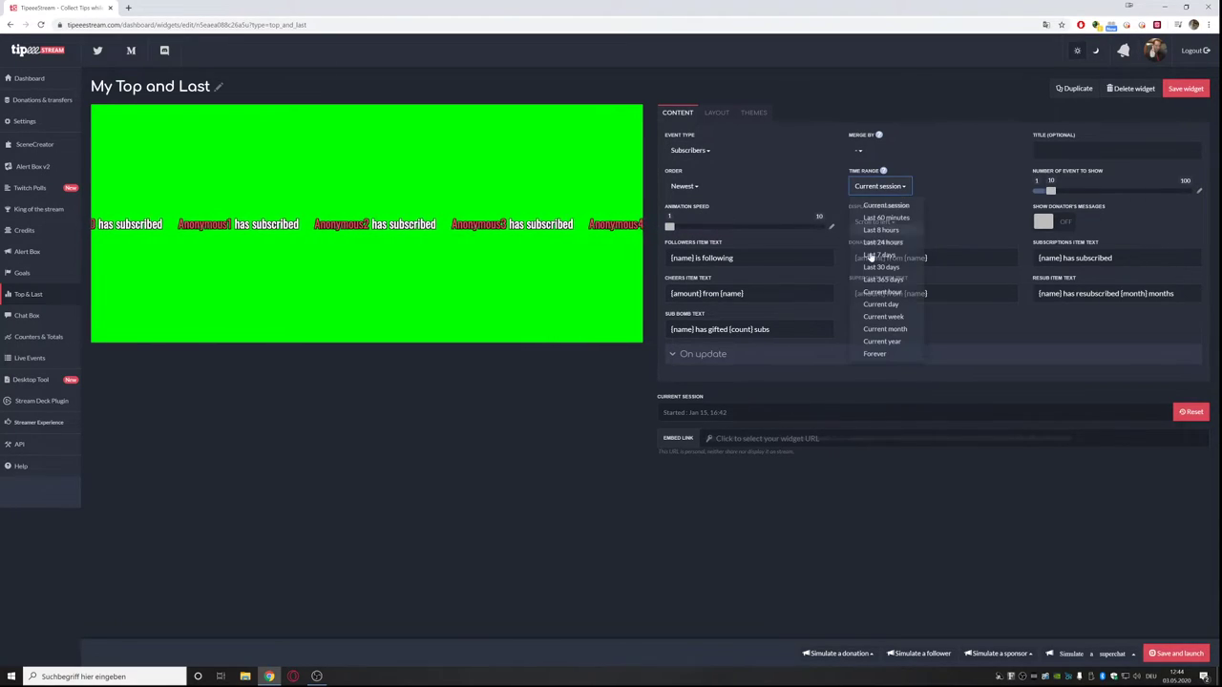
pyautogui.click(883, 346)
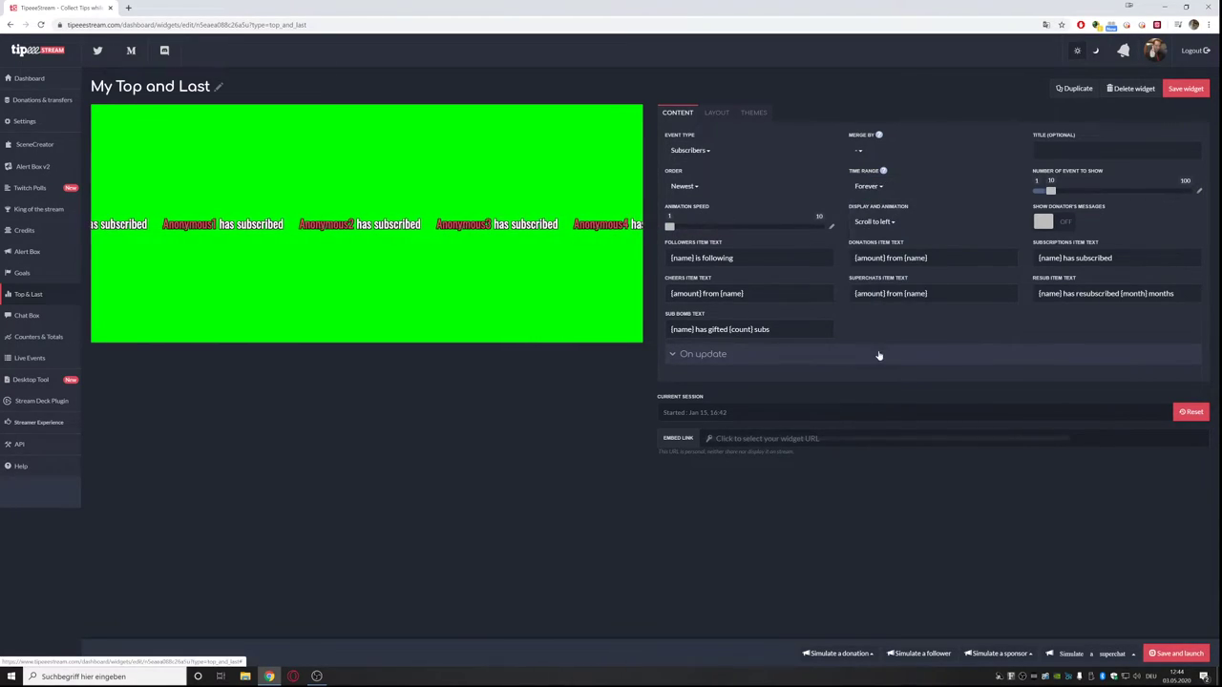
pyautogui.click(880, 221)
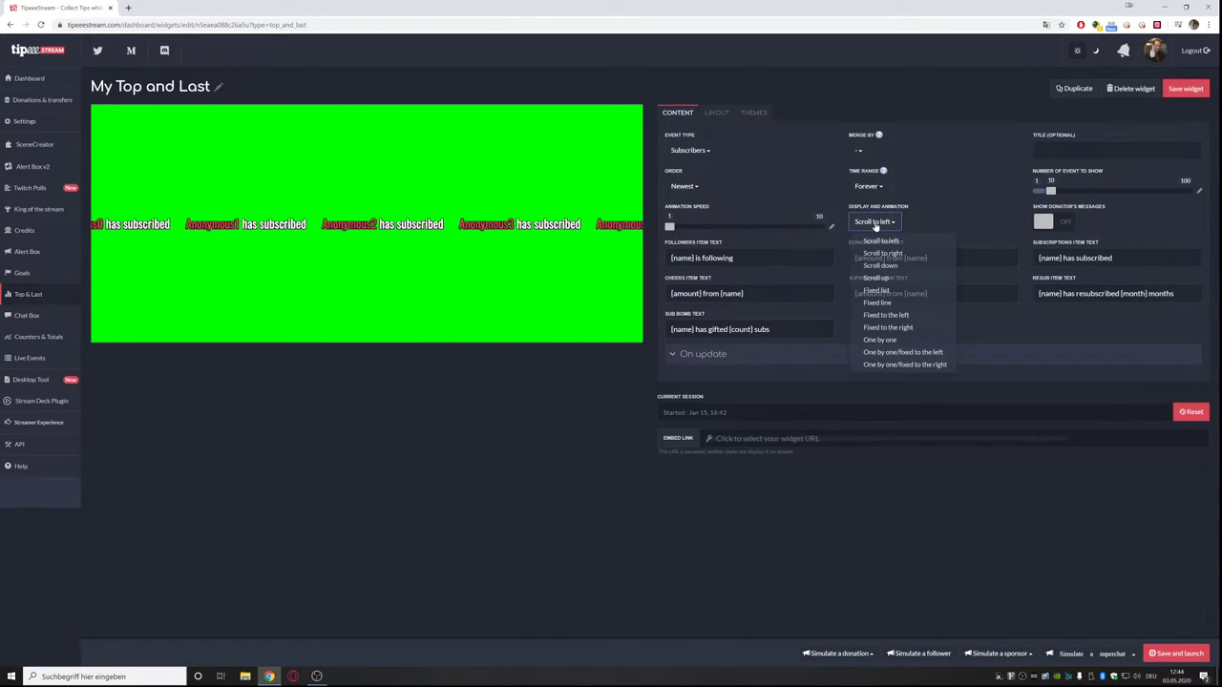
pyautogui.click(893, 341)
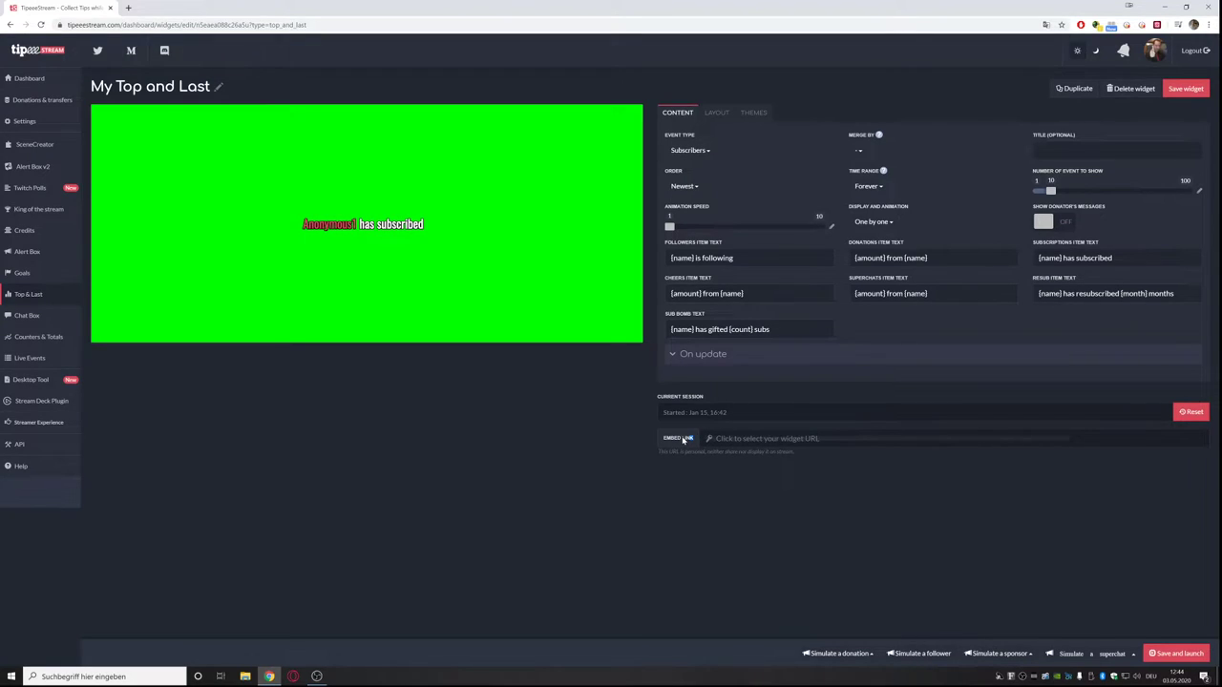
# Copy the subscriber widget's embed link, and save and launch the widget.
pyautogui.click(737, 443)
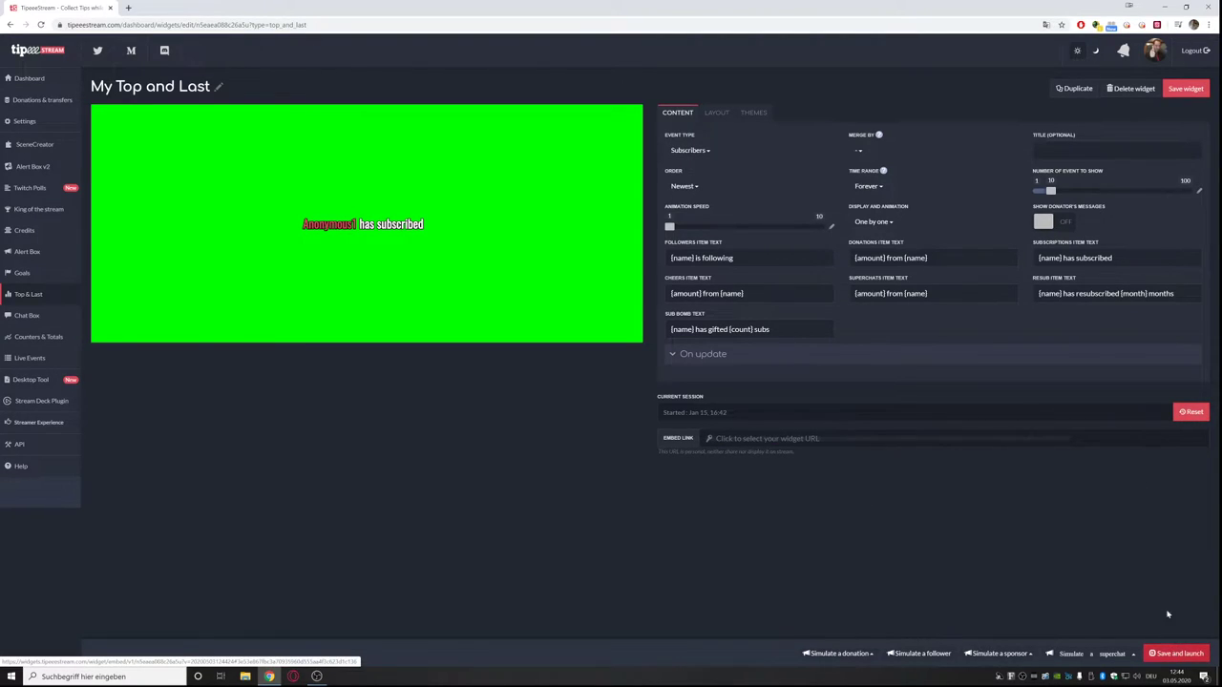
pyautogui.click(1174, 651)
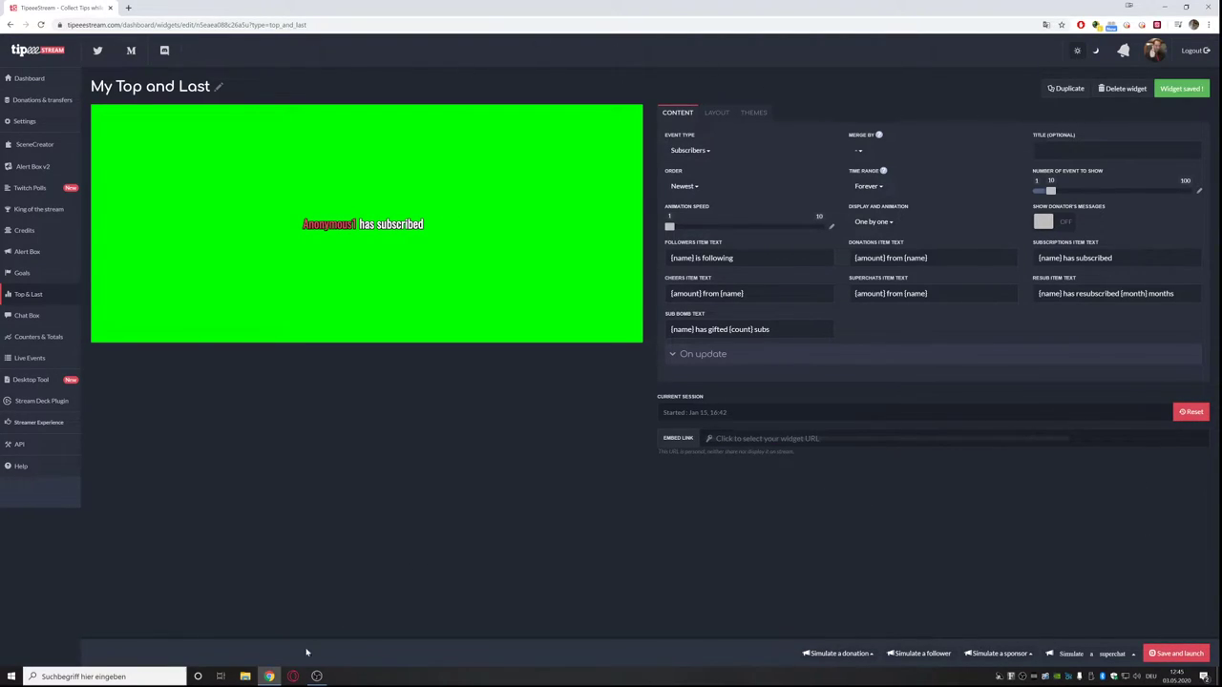
# Switch to OBS and add a browser source named Subscriber that uses the copied widget URL.
pyautogui.click(312, 681)
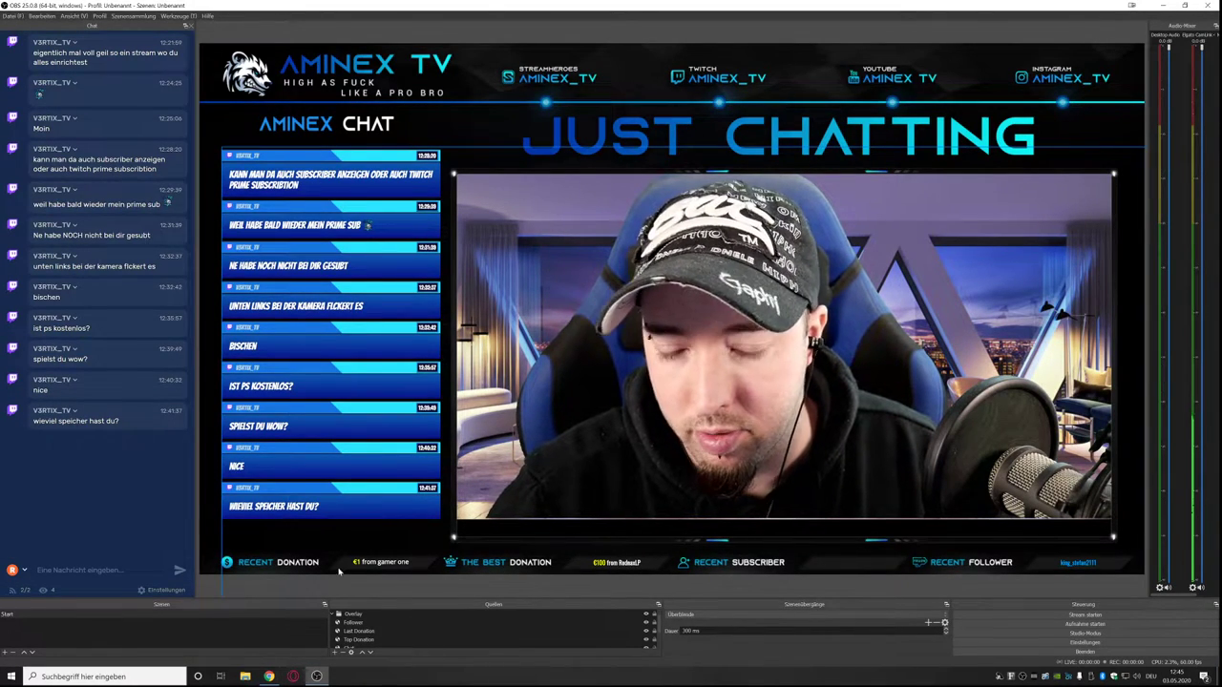
pyautogui.rightClick(346, 616)
pyautogui.click(396, 546)
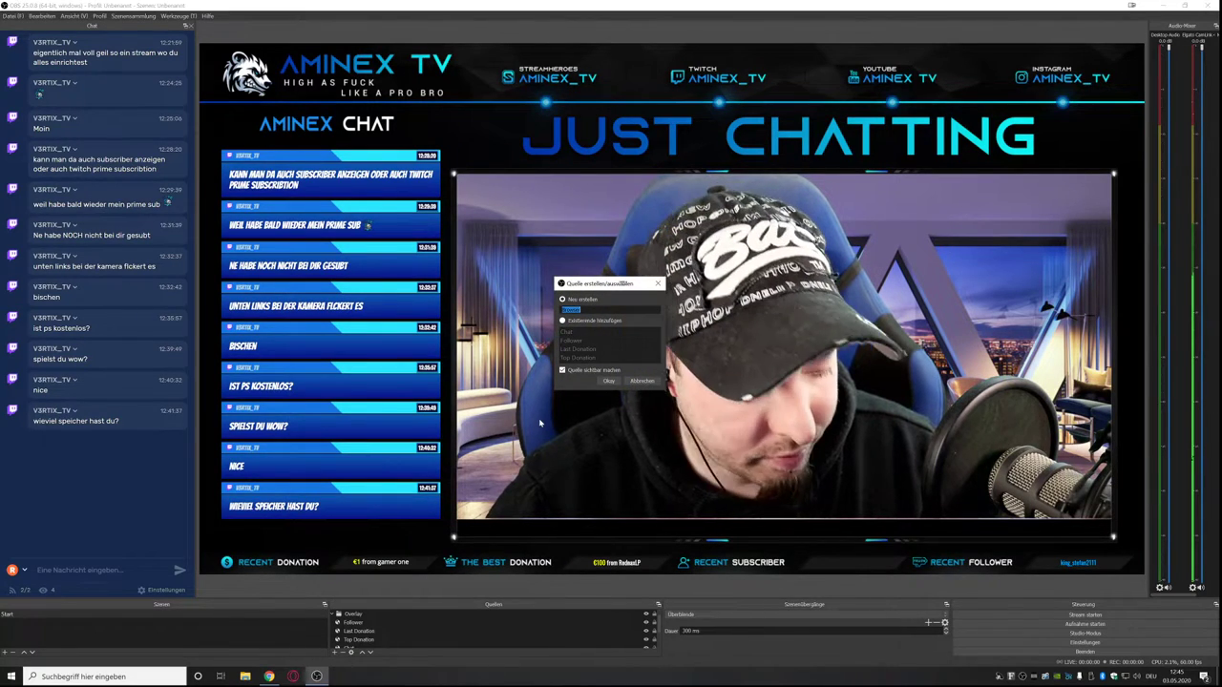
pyautogui.write('Selbst')
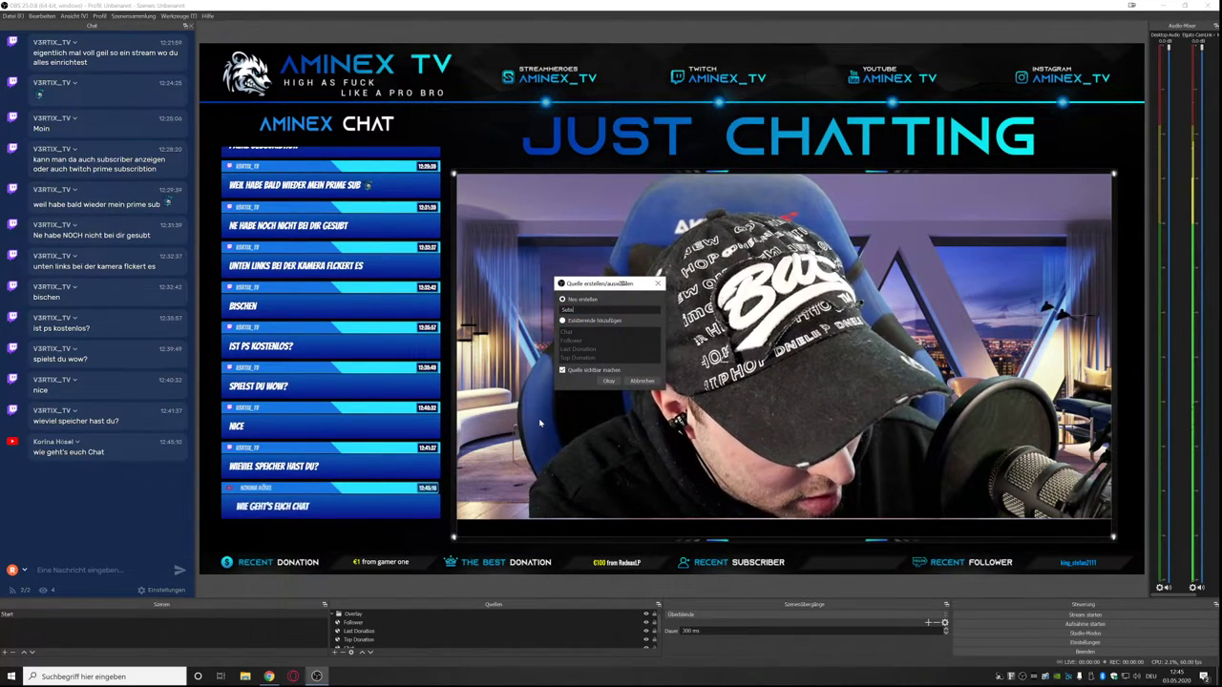
pyautogui.write('iber')
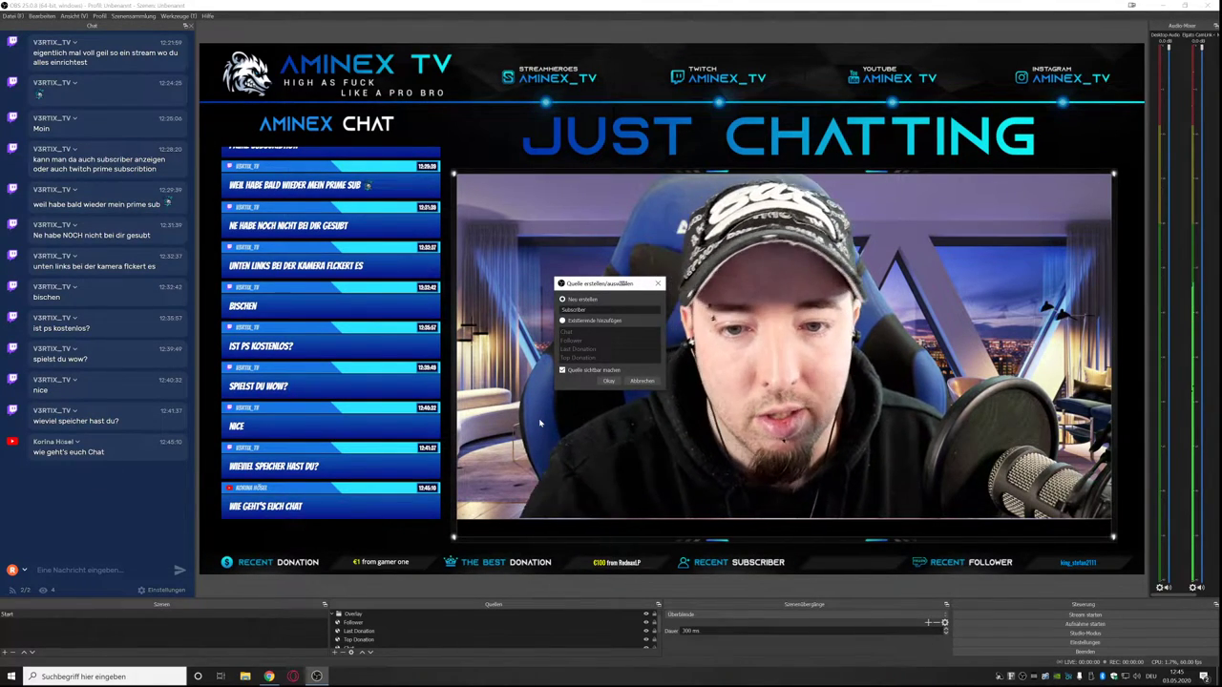
pyautogui.click(605, 381)
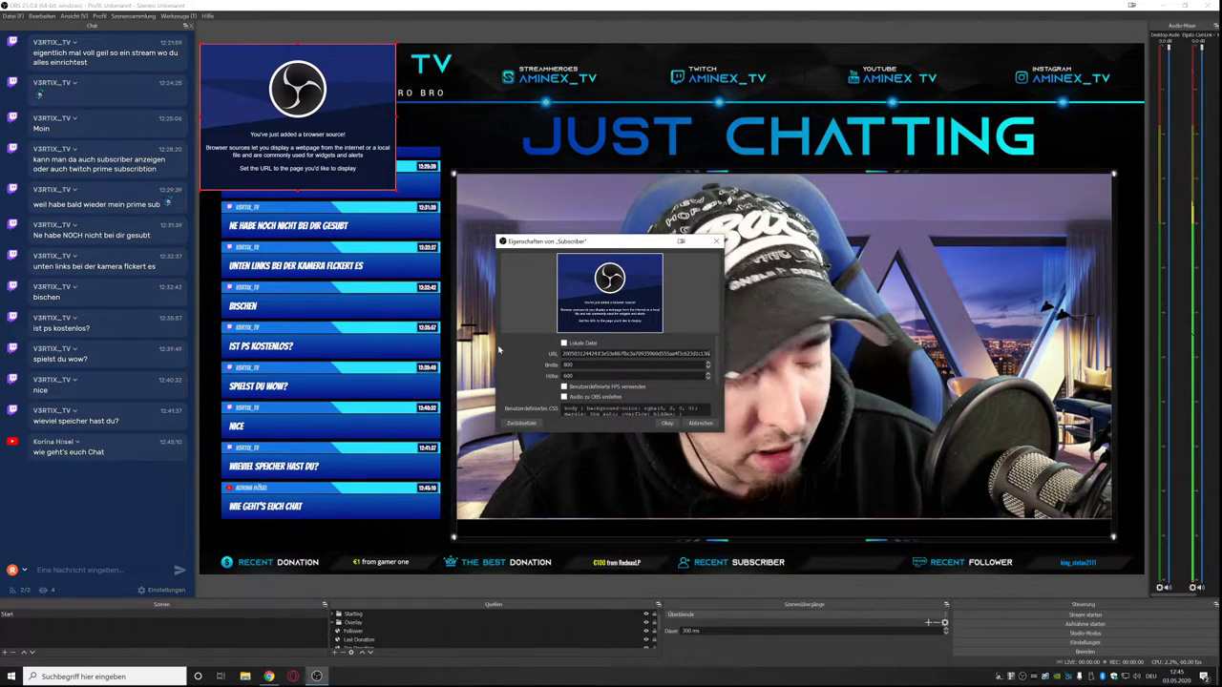
pyautogui.press('Return')
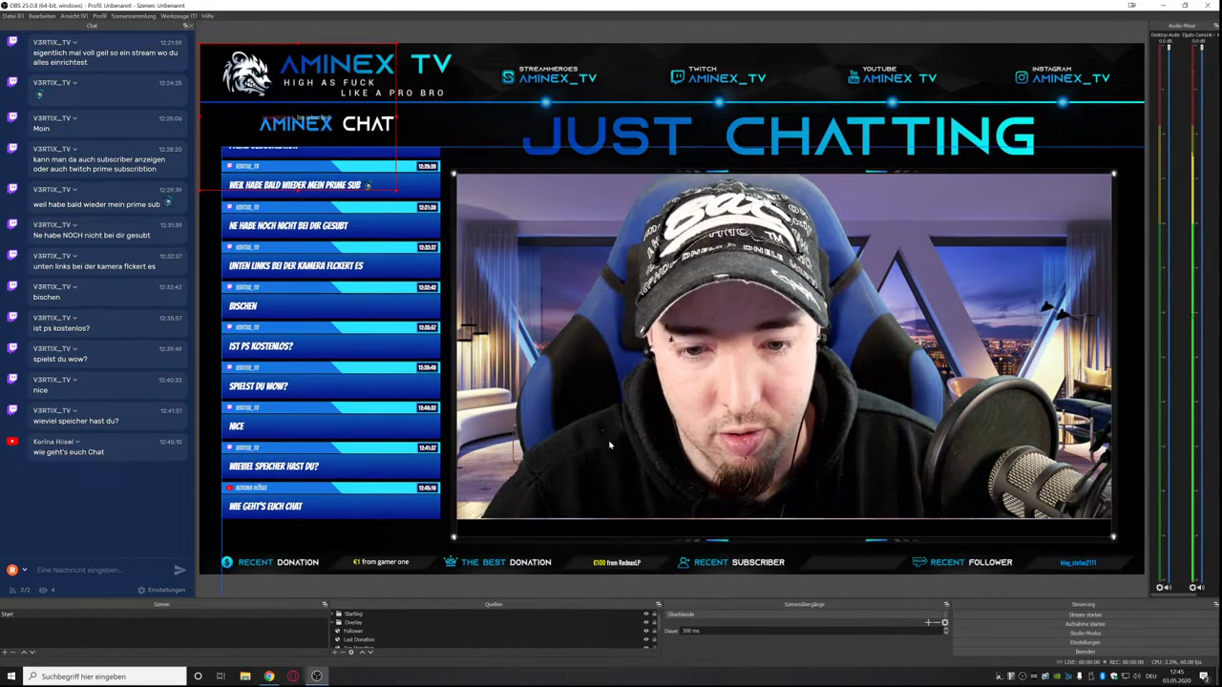
# Position the Subscriber widget in the RECENT SUBSCRIBER slot, and move its source into the Overlay group.
pyautogui.moveTo(283, 160); pyautogui.dragTo(842, 590)
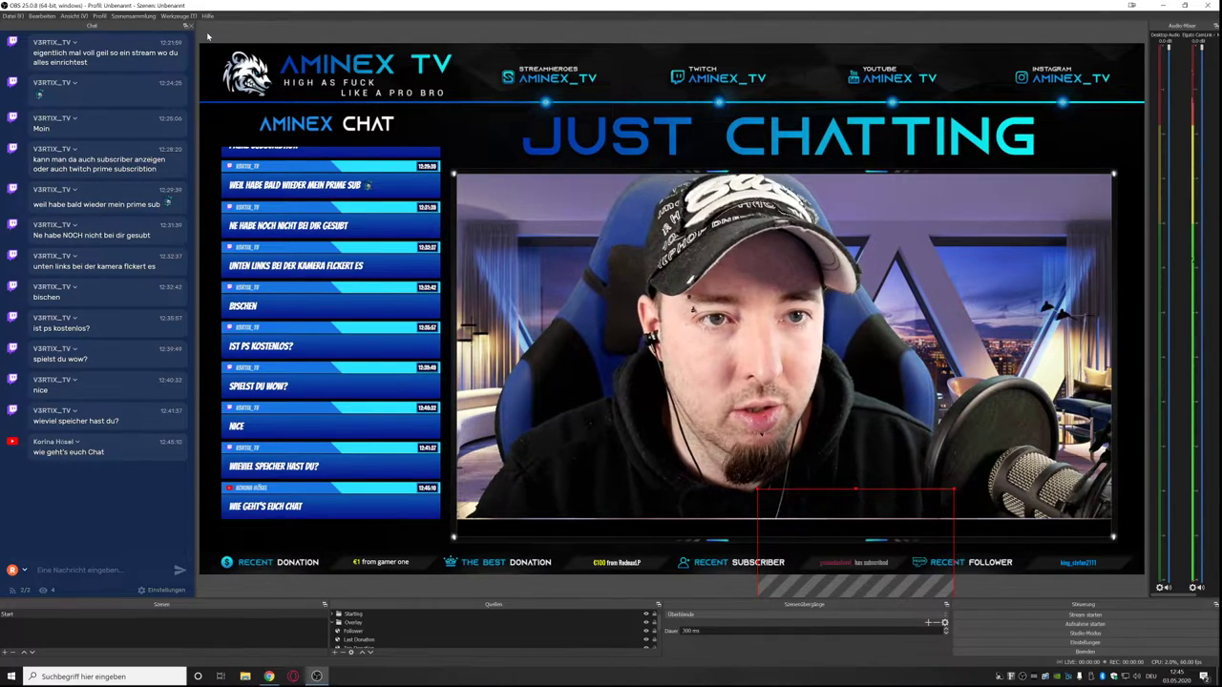
pyautogui.scroll(1, 353, 625)
pyautogui.click(353, 614)
pyautogui.moveTo(356, 616); pyautogui.dragTo(334, 628)
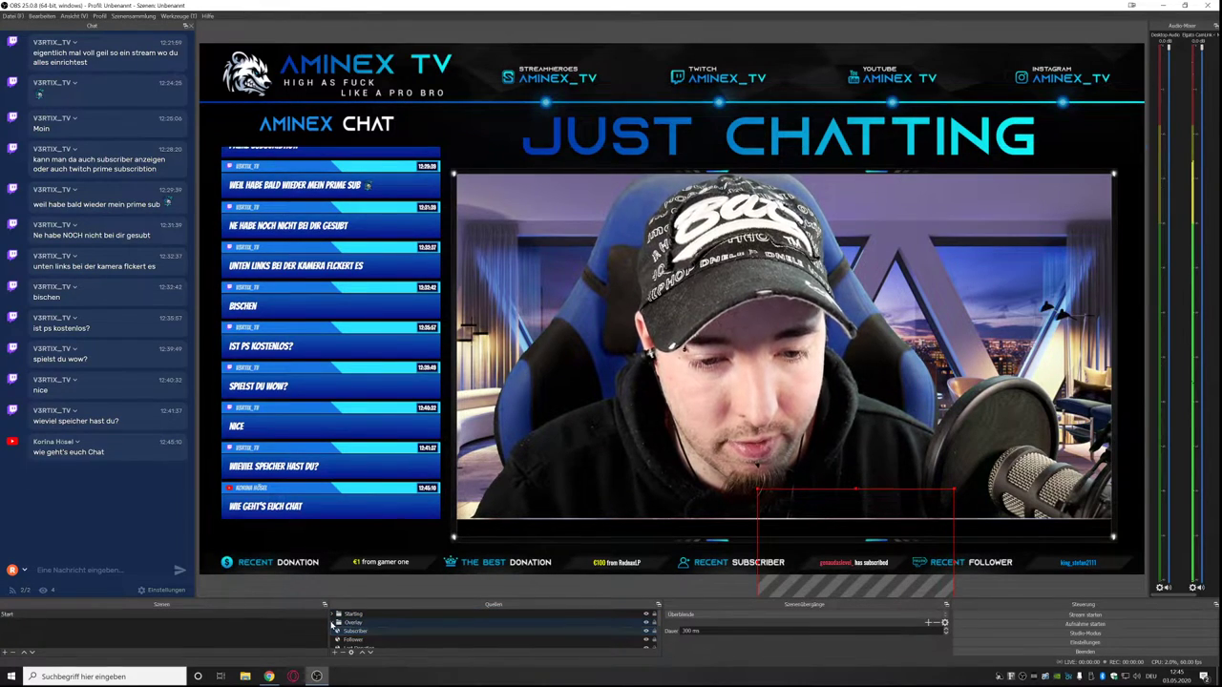
pyautogui.click(333, 624)
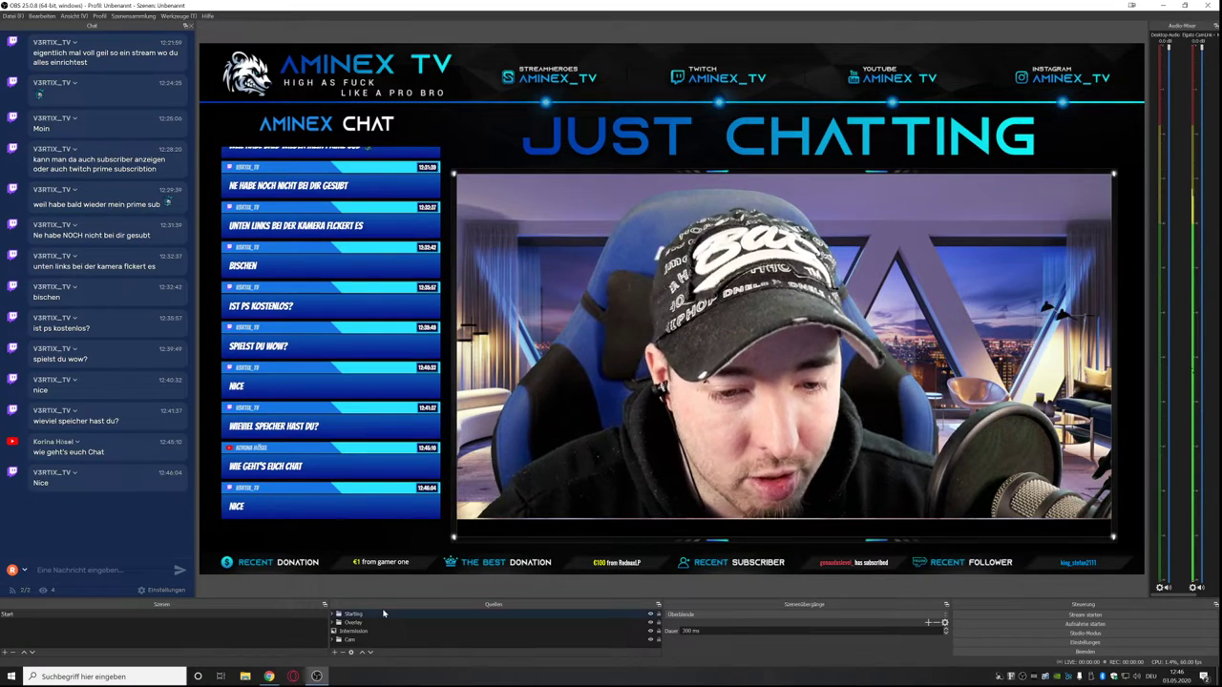
# Add a media source named Intro above the Starting group.
pyautogui.click(384, 614)
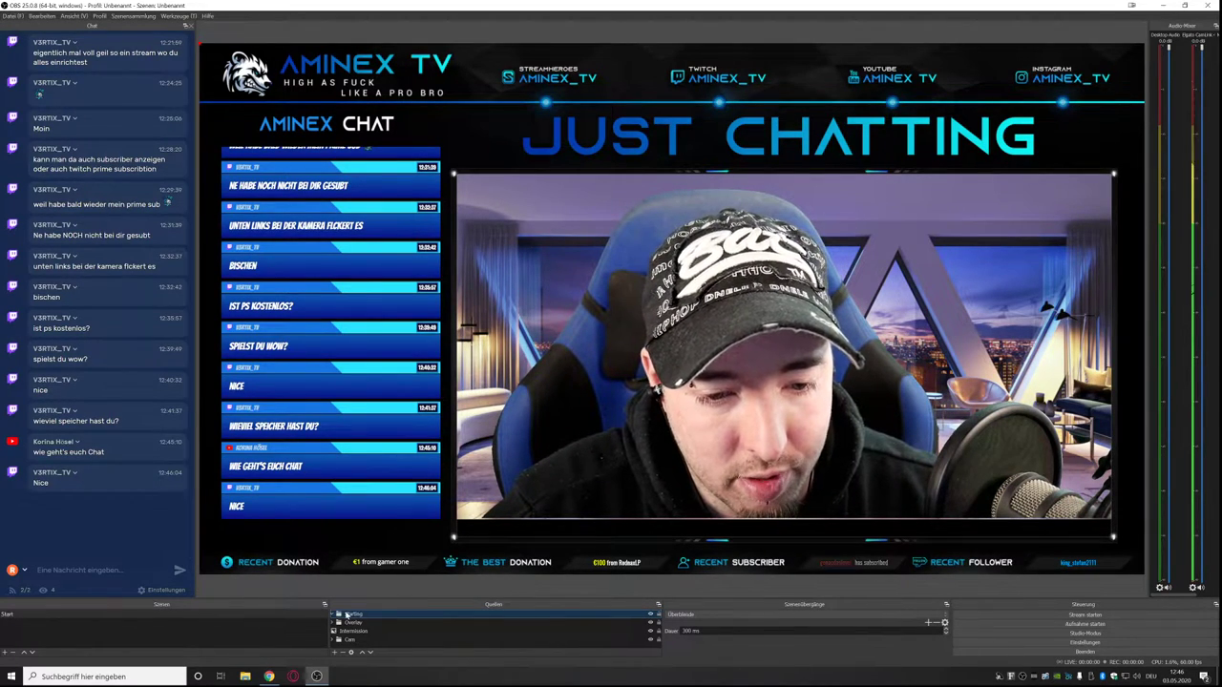
pyautogui.click(337, 652)
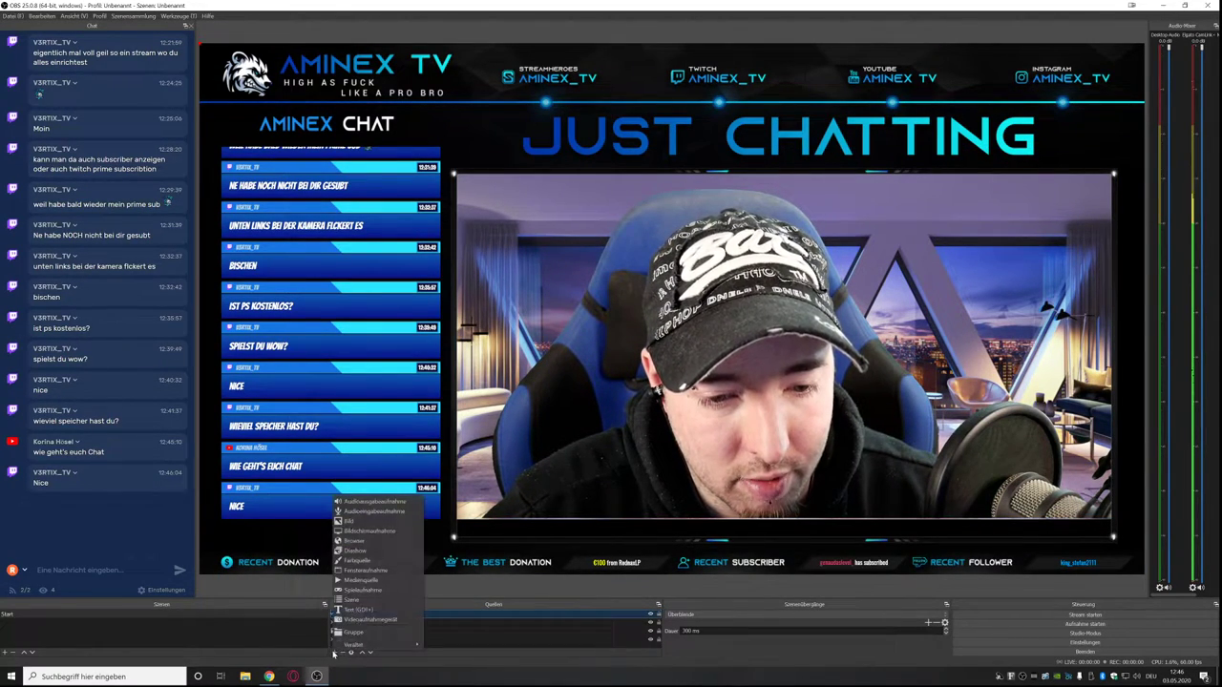
pyautogui.click(382, 580)
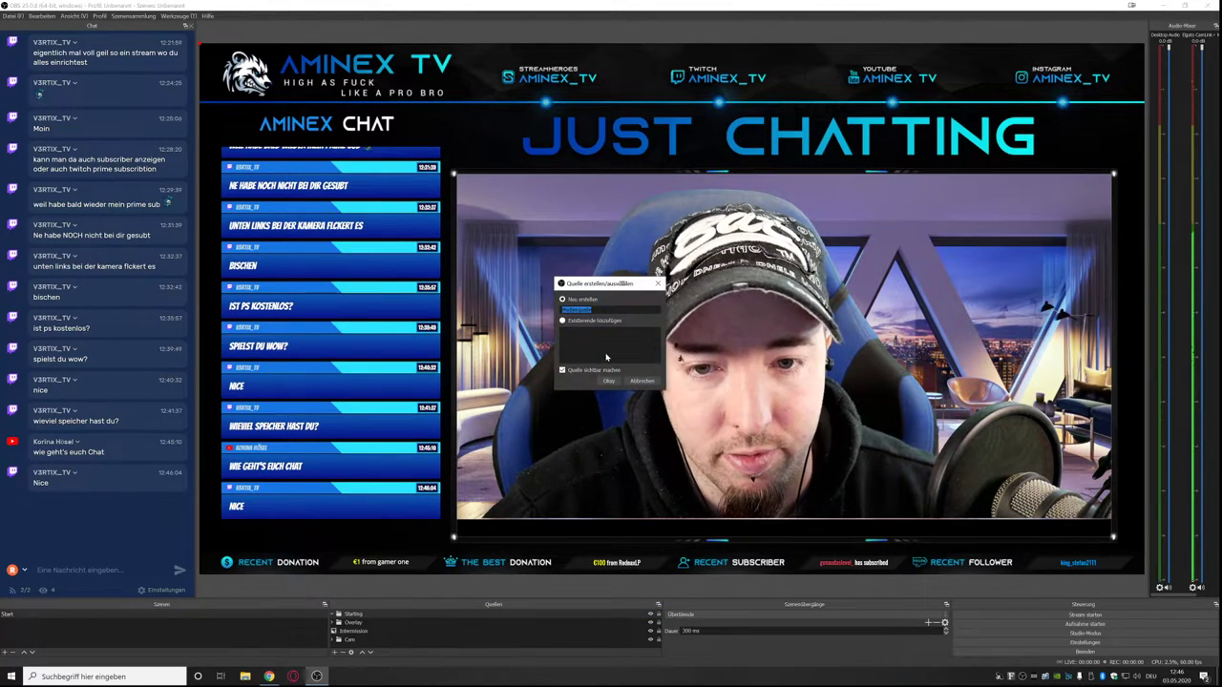
pyautogui.write('Intro')
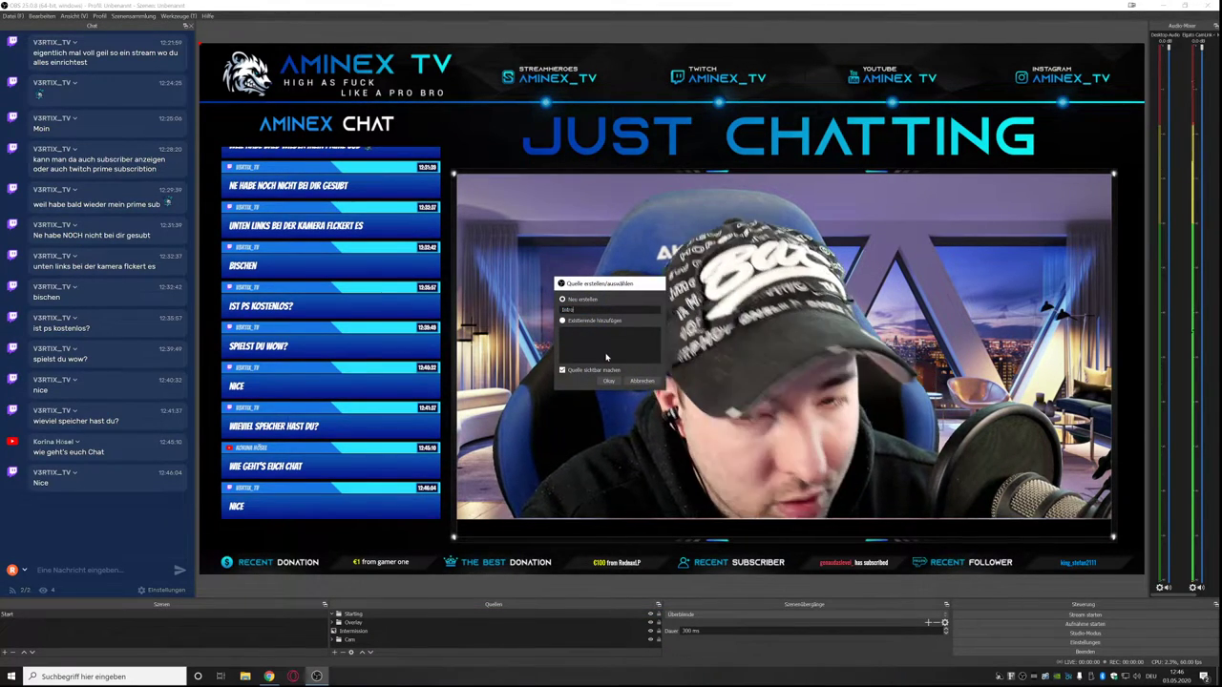
pyautogui.press('Return')
# Load the Intro video from the Stream/Animationen folder into the Intro source, and toggle the source's visibility.
pyautogui.click(701, 369)
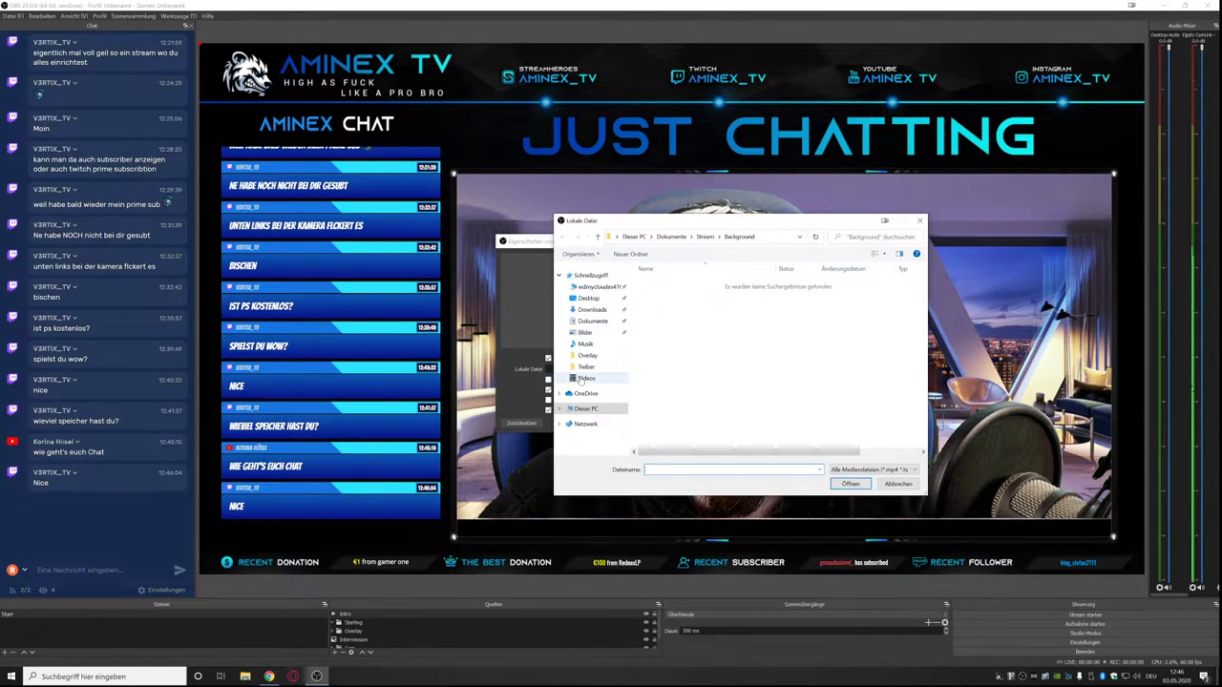
pyautogui.click(587, 333)
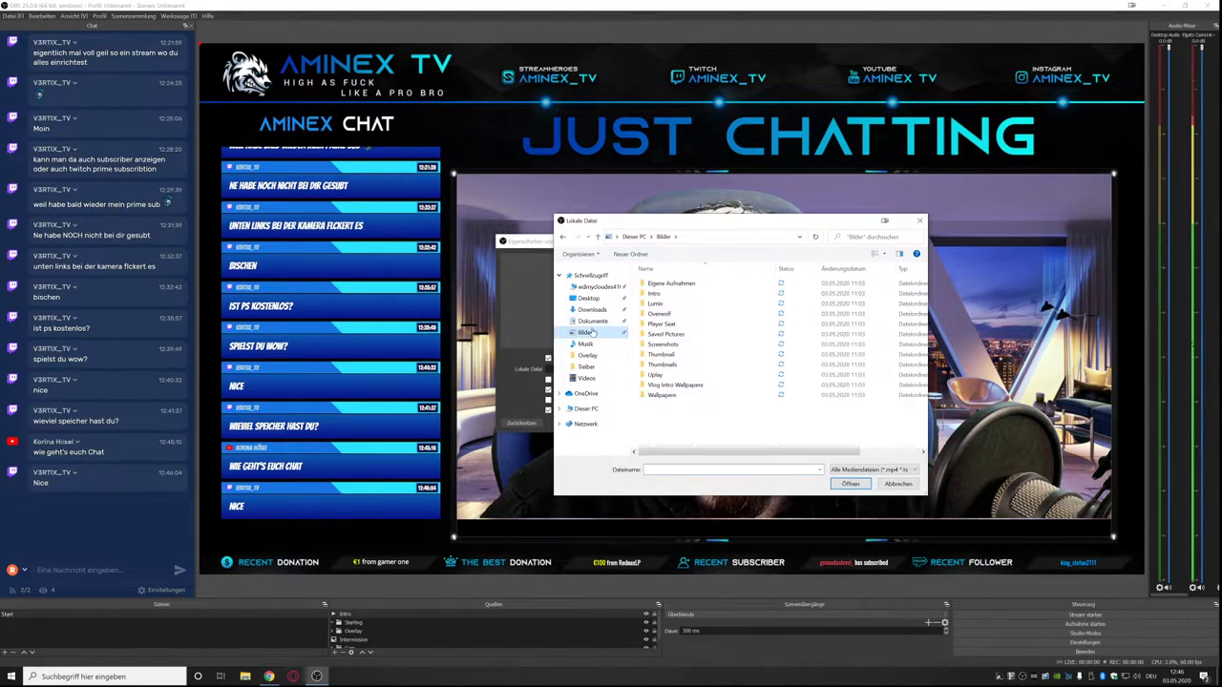
pyautogui.click(592, 321)
pyautogui.doubleClick(664, 418)
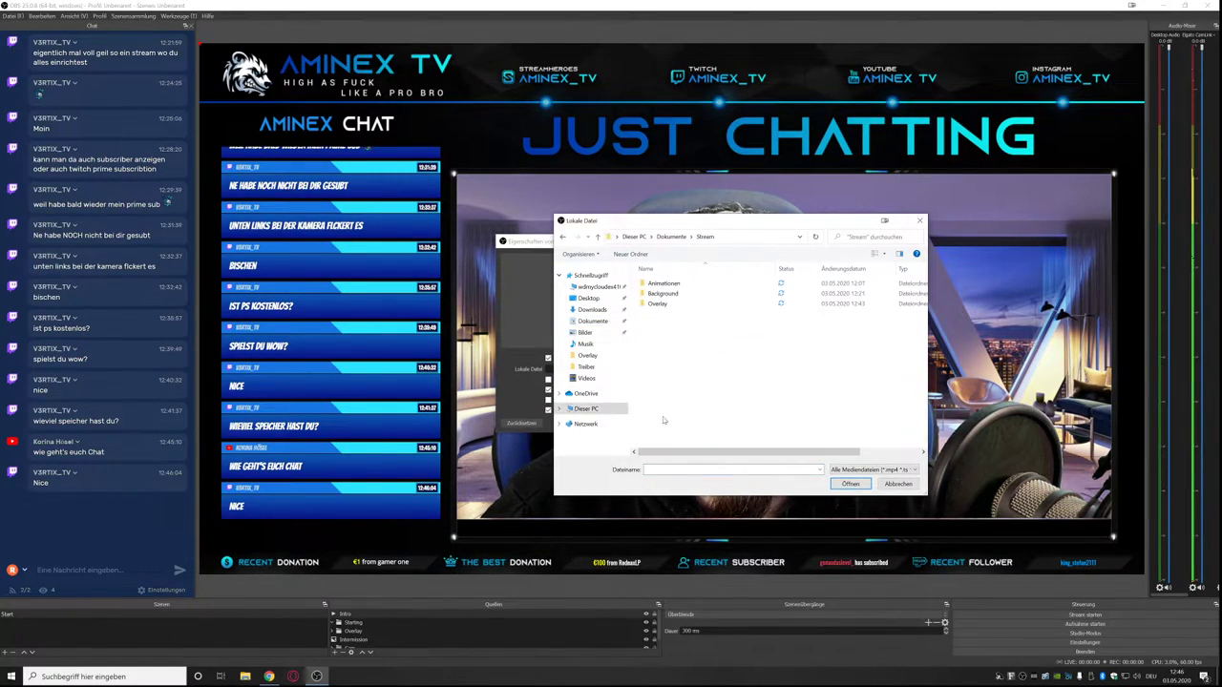
pyautogui.doubleClick(665, 284)
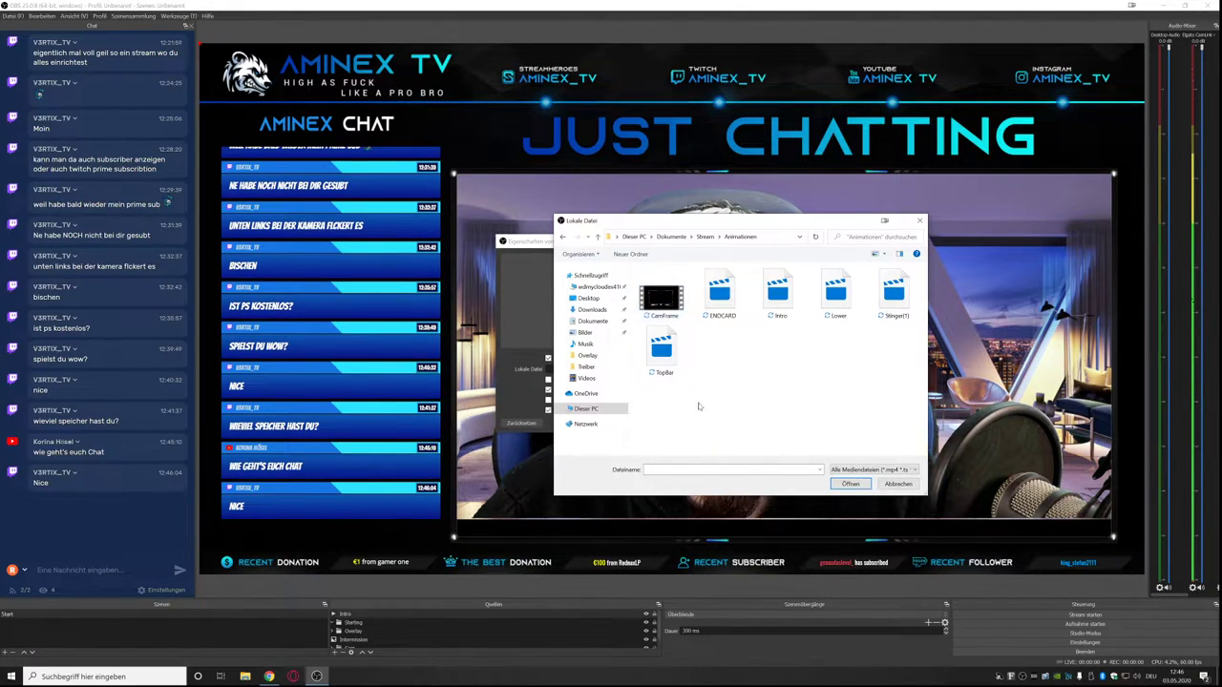
pyautogui.doubleClick(779, 290)
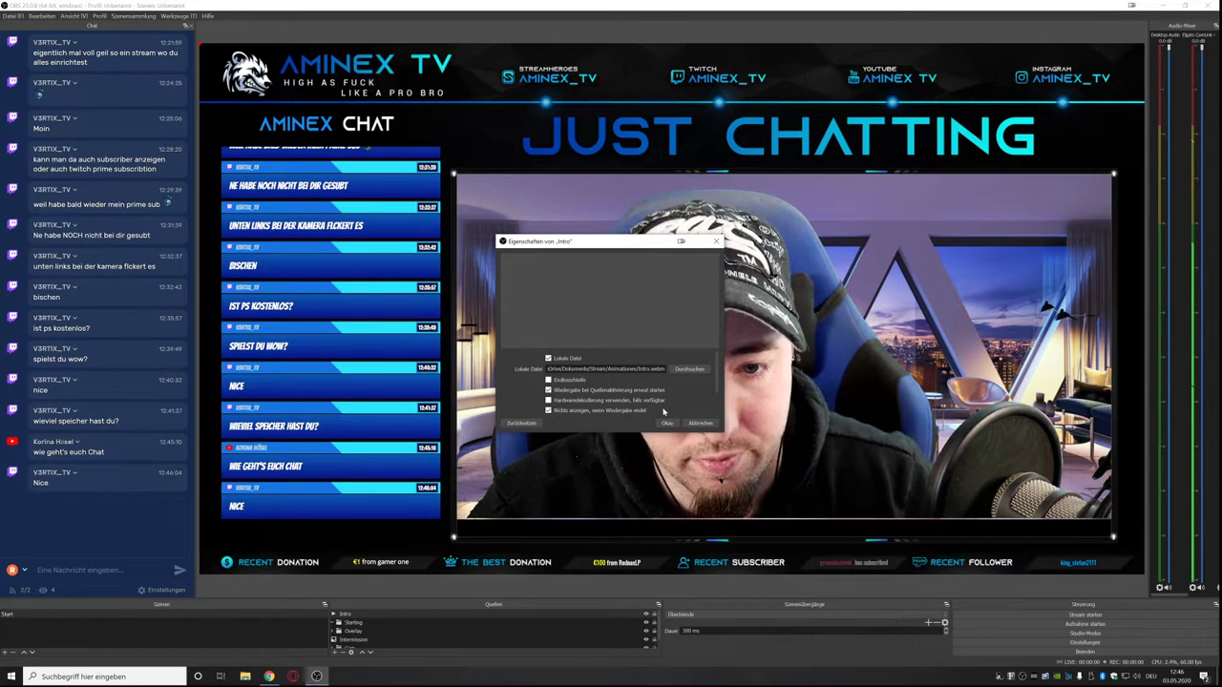
pyautogui.scroll(-1, 606, 415)
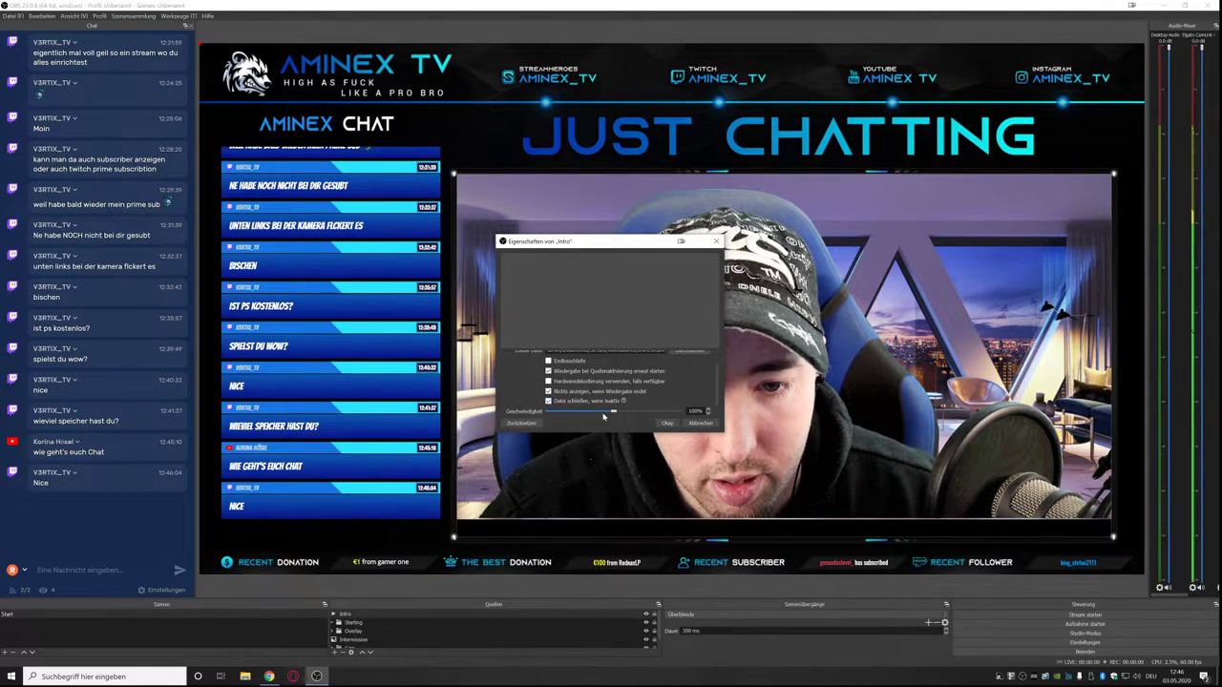
pyautogui.click(665, 424)
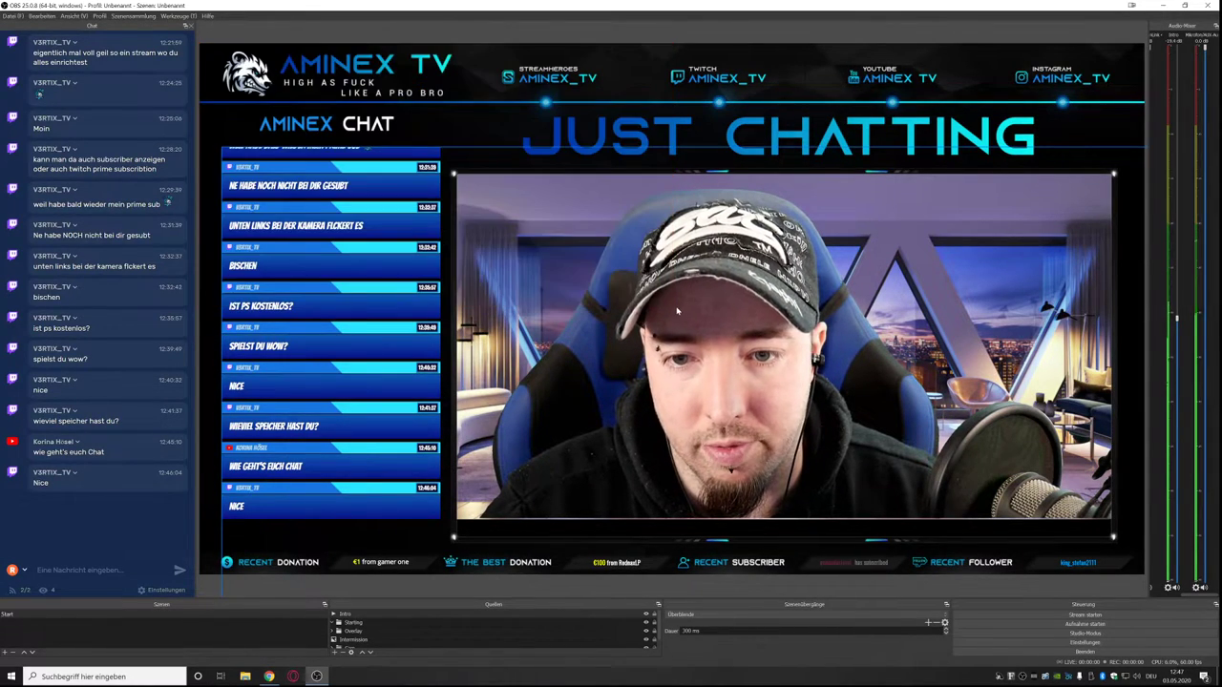
pyautogui.click(646, 615)
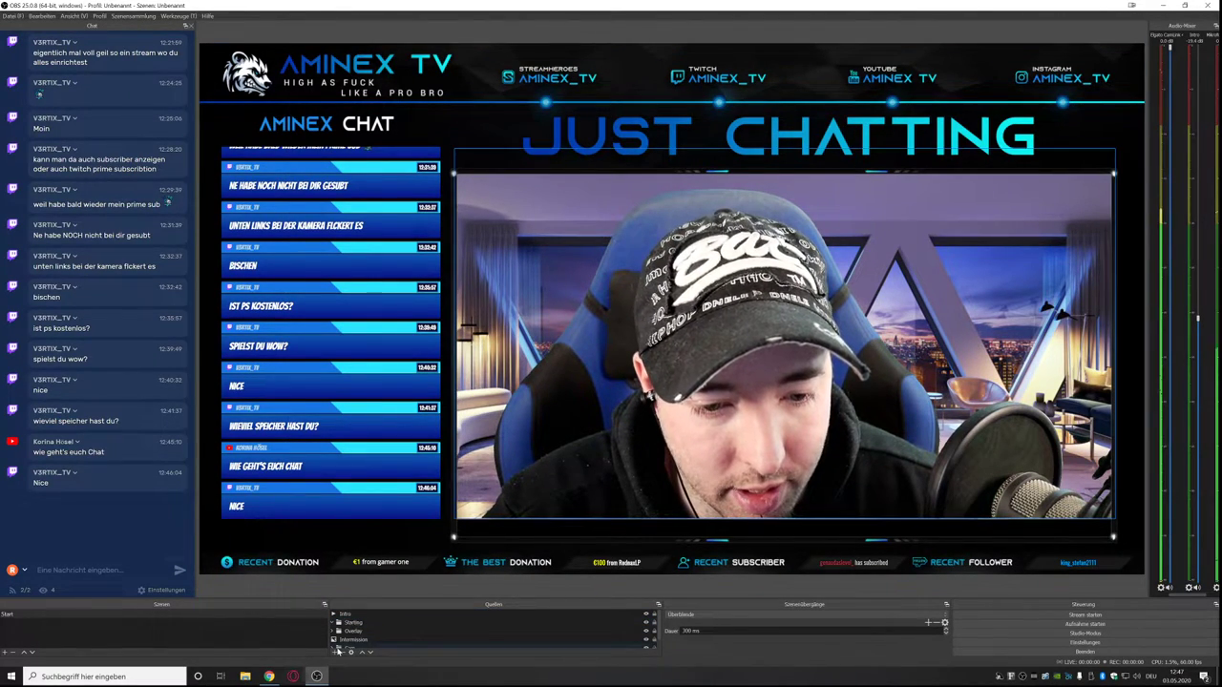
# Add a new image source named Strating.
pyautogui.click(333, 652)
pyautogui.click(367, 524)
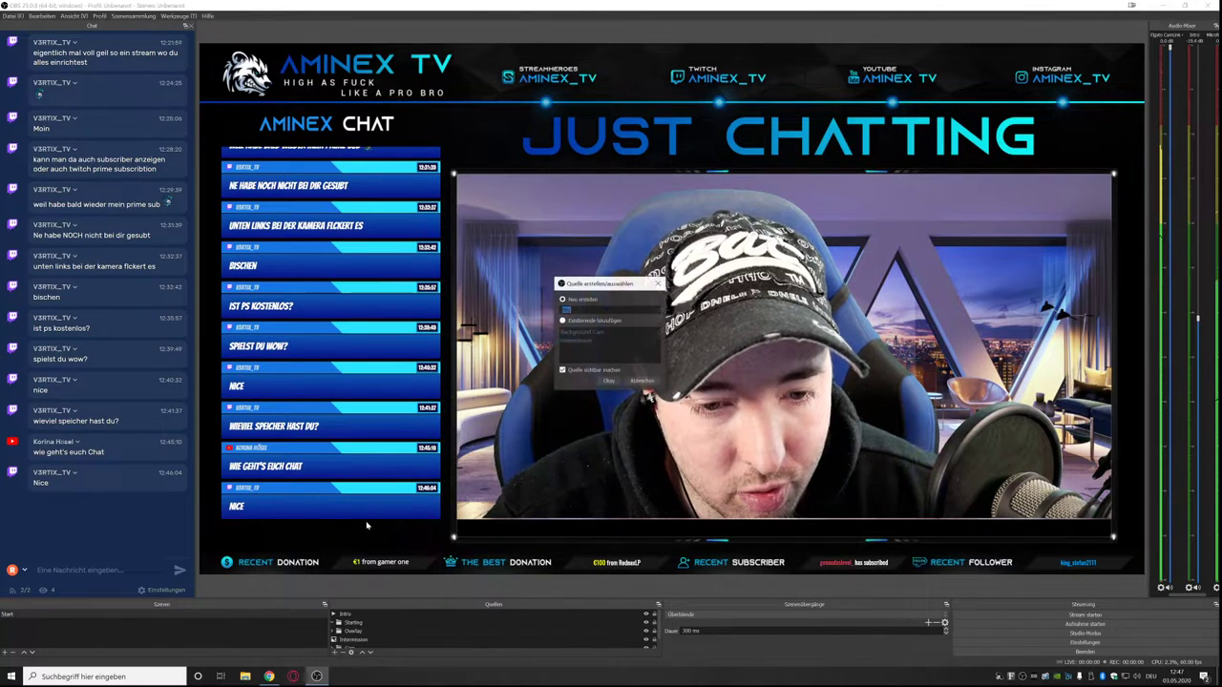
pyautogui.write('Starti')
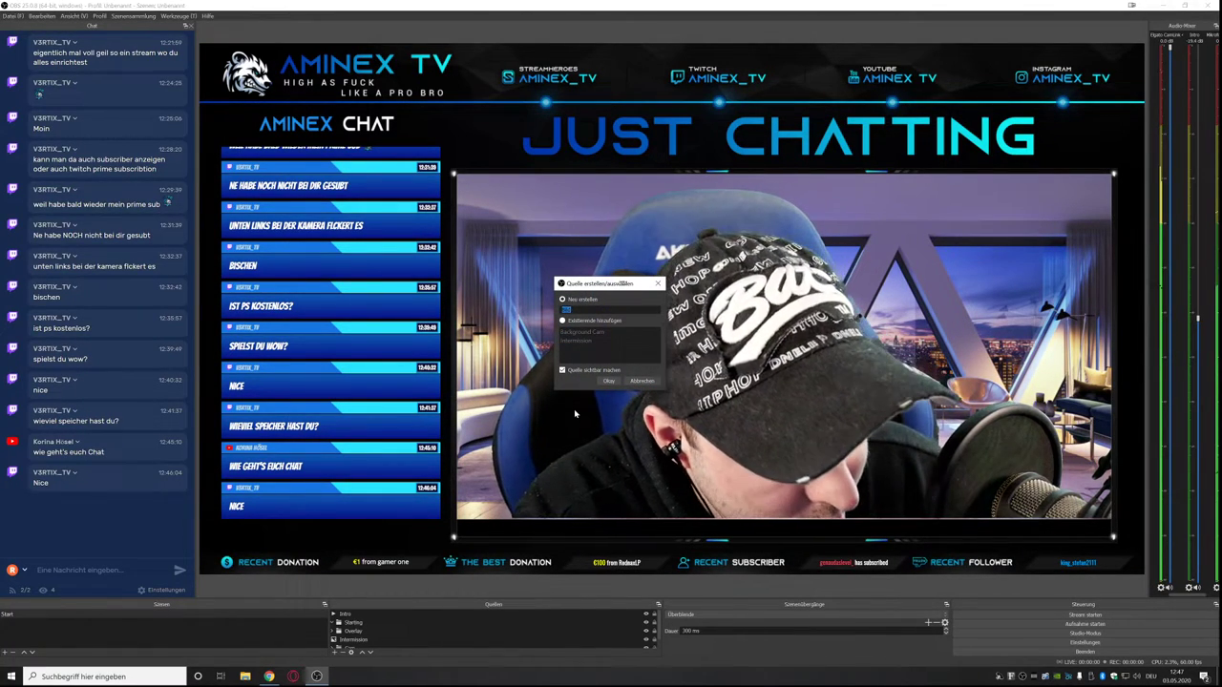
pyautogui.write('ng')
pyautogui.press('Return')
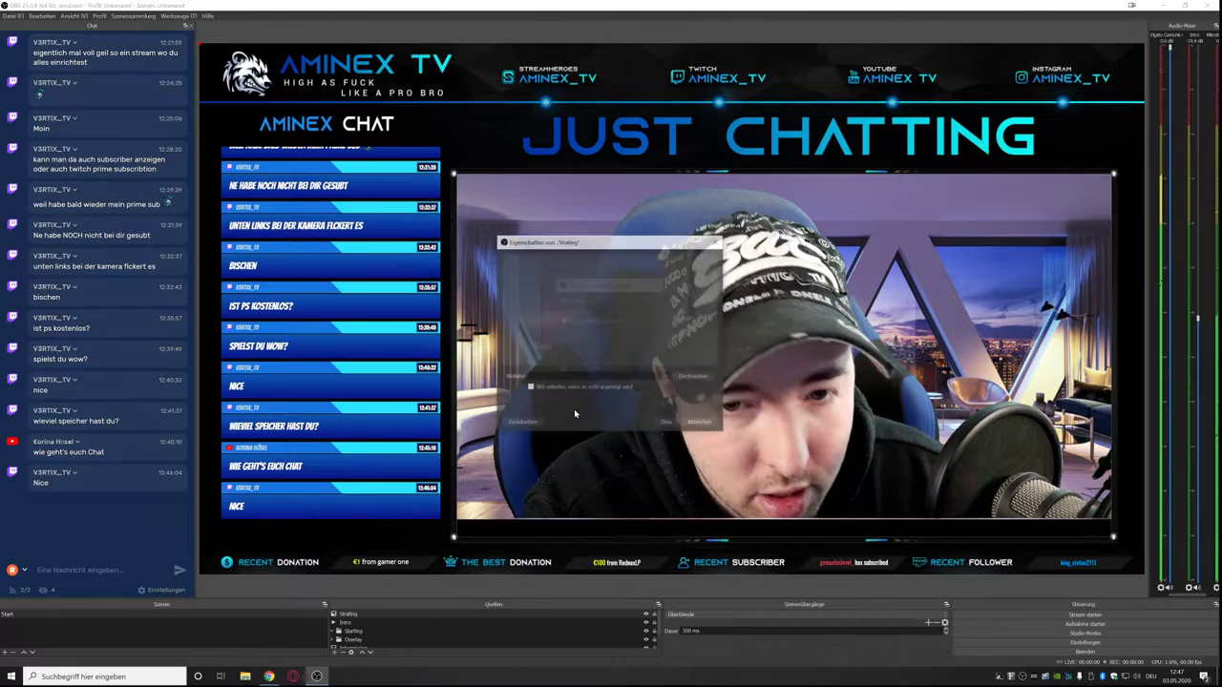
# Load STARTING.png from the Stream/Overlay folder as the image for the Strating source.
pyautogui.click(695, 377)
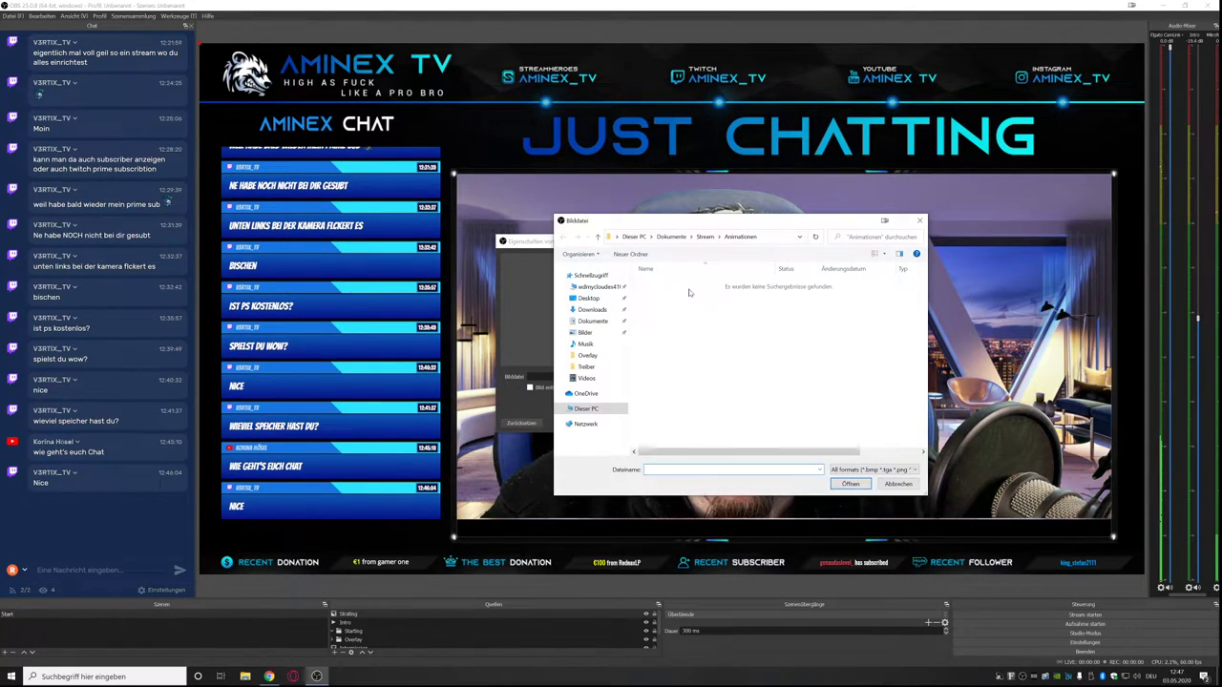
pyautogui.moveTo(645, 223)
pyautogui.mouseDown()
pyautogui.moveTo(685, 279)
pyautogui.moveTo(592, 267)
pyautogui.moveTo(618, 215)
pyautogui.moveTo(649, 233)
pyautogui.mouseUp()
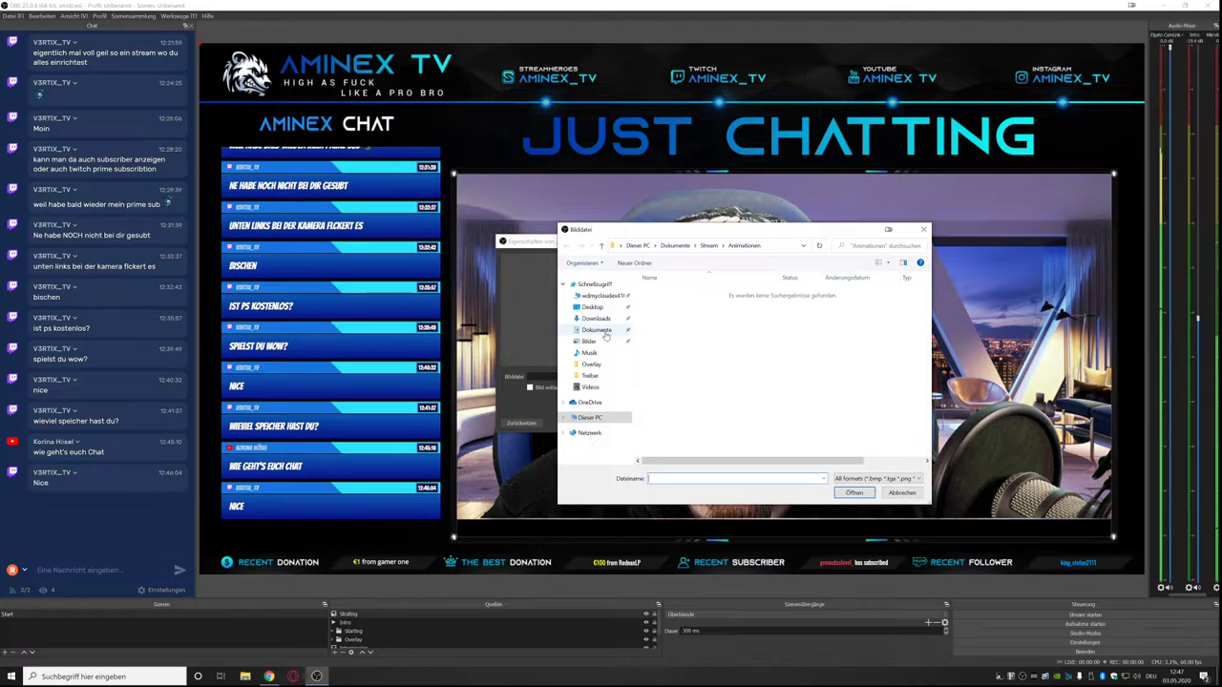
pyautogui.click(590, 375)
pyautogui.click(604, 296)
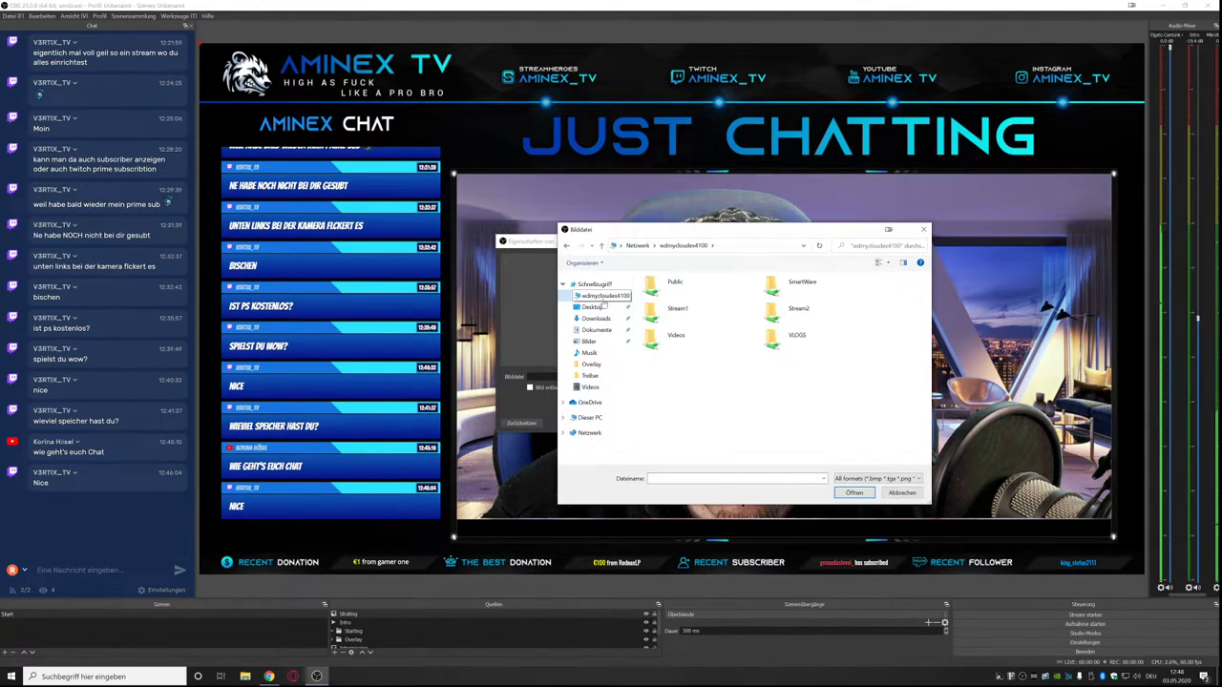
pyautogui.click(597, 330)
pyautogui.doubleClick(673, 421)
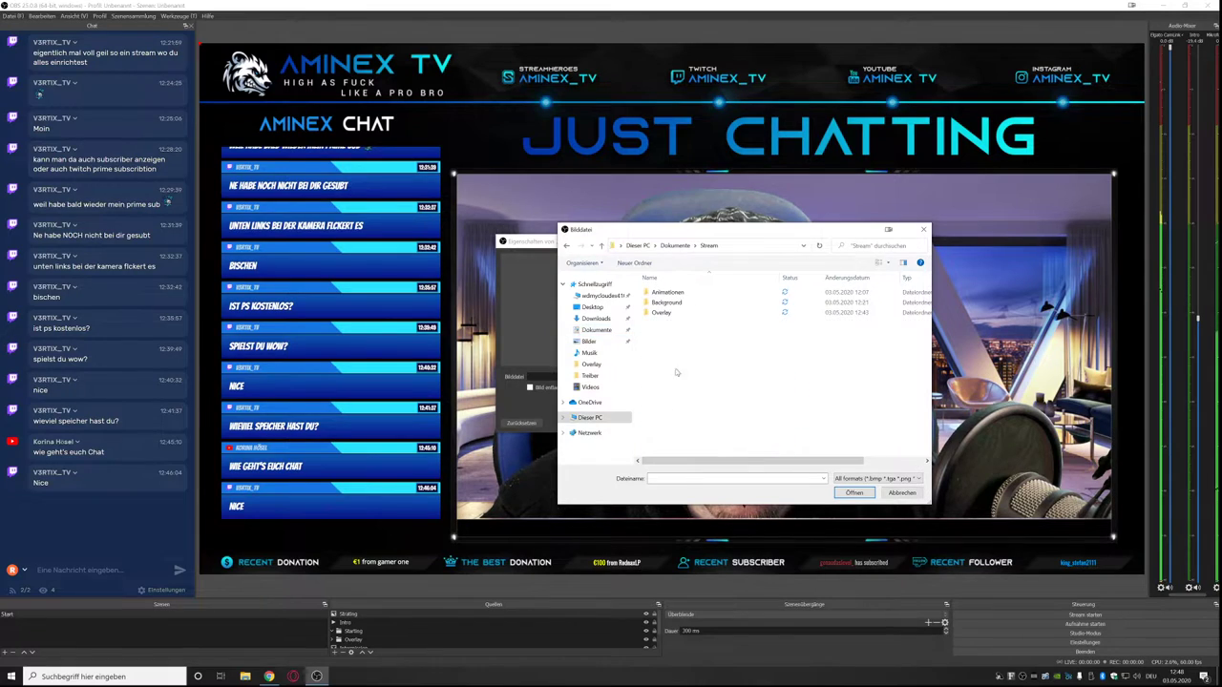
pyautogui.doubleClick(669, 312)
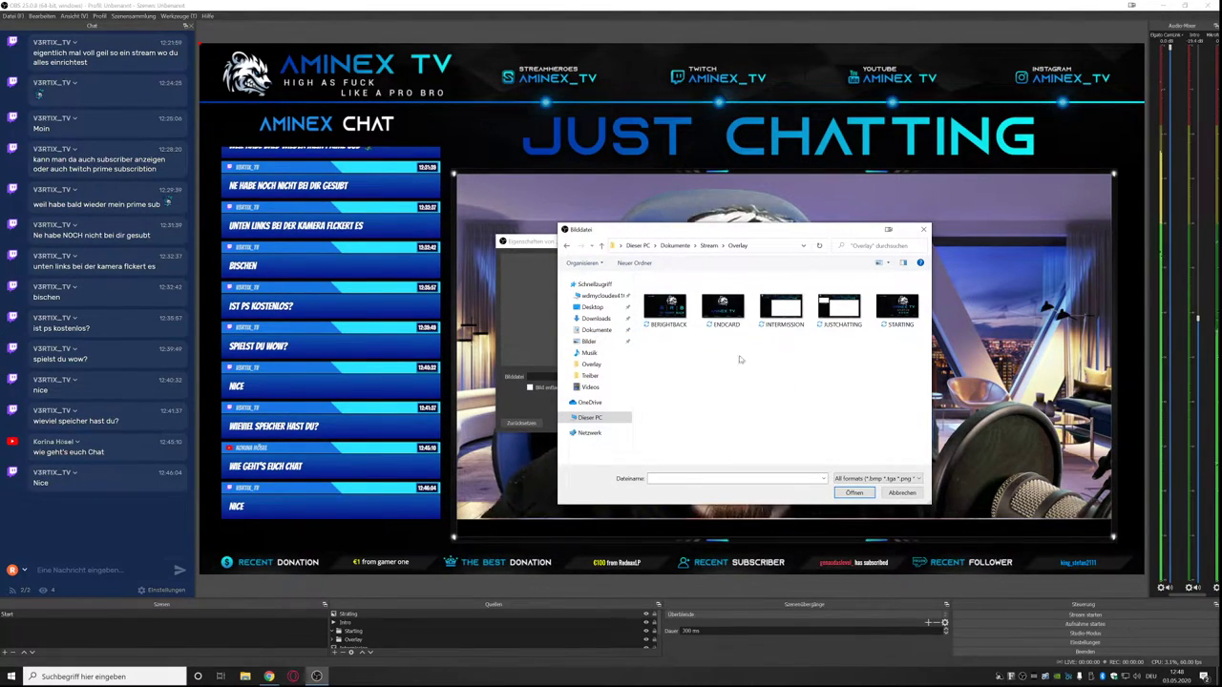
pyautogui.doubleClick(897, 306)
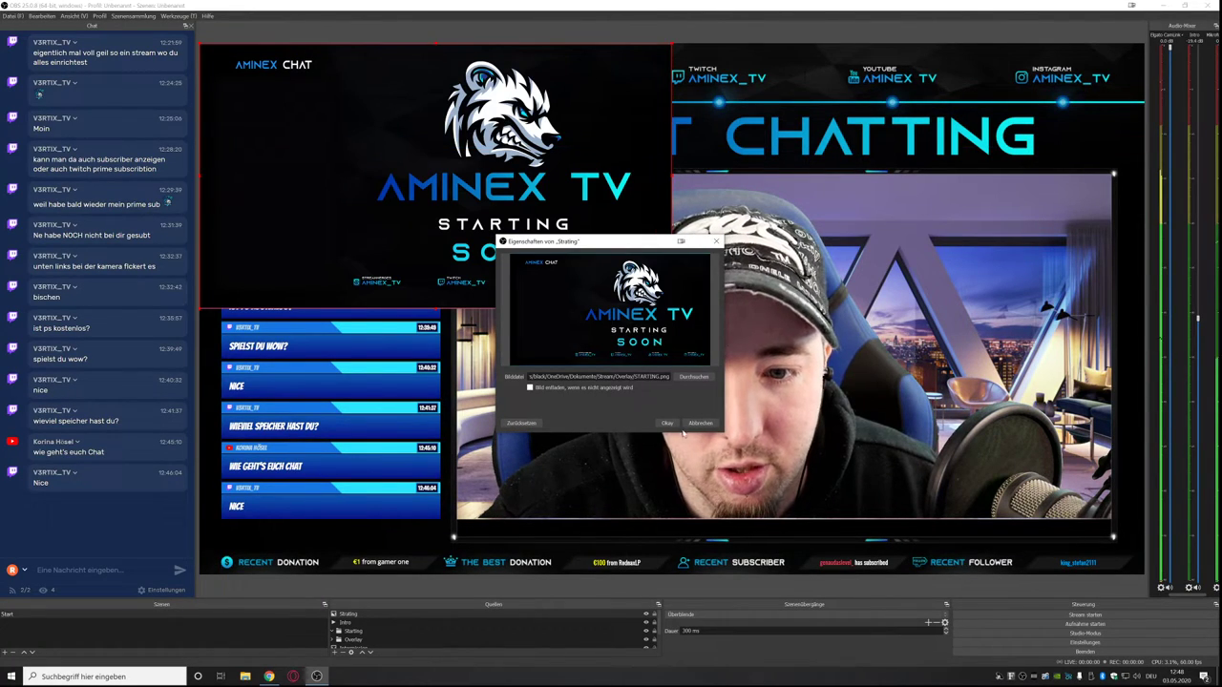
pyautogui.click(669, 424)
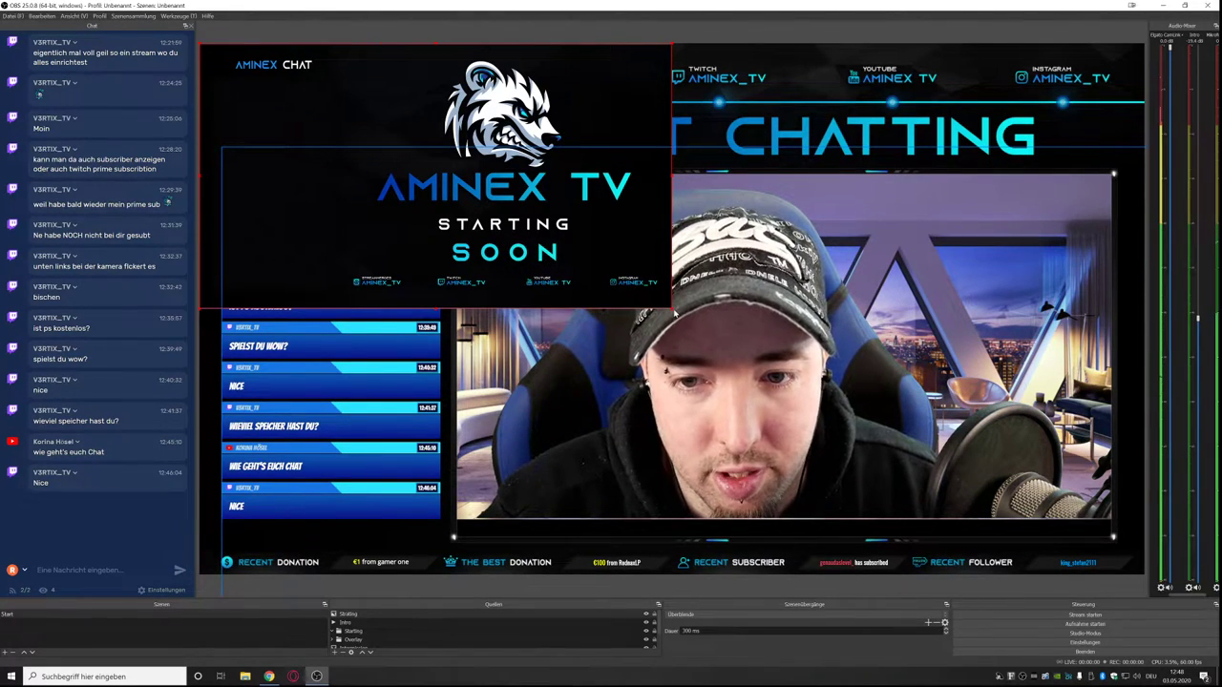
# Enlarge the starting-soon image to fill the whole canvas, and move its source into the Starting group.
pyautogui.moveTo(672, 312); pyautogui.dragTo(1149, 509)
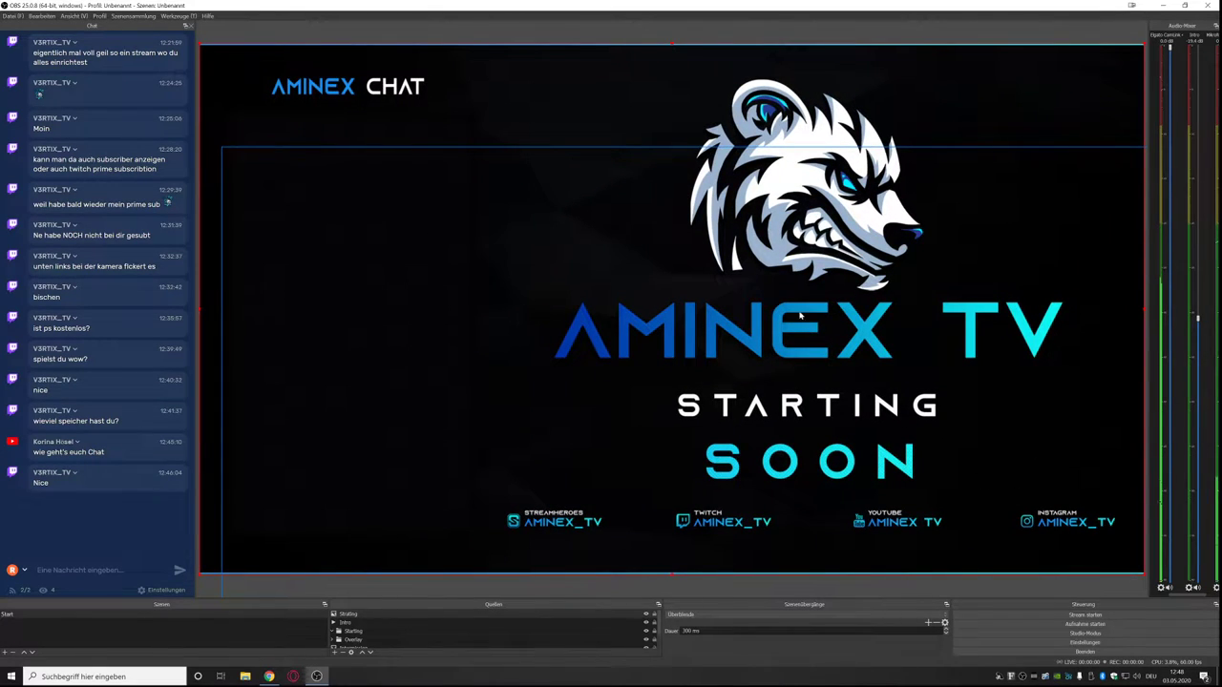
pyautogui.click(285, 38)
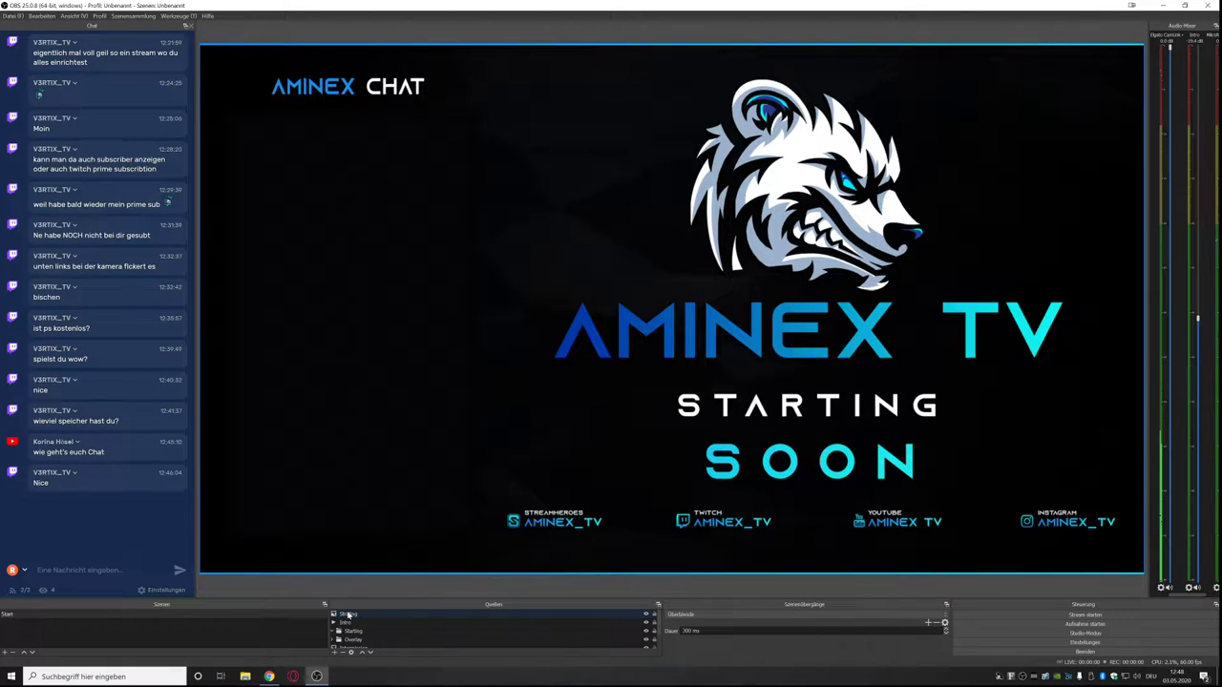
pyautogui.moveTo(348, 615); pyautogui.dragTo(353, 632)
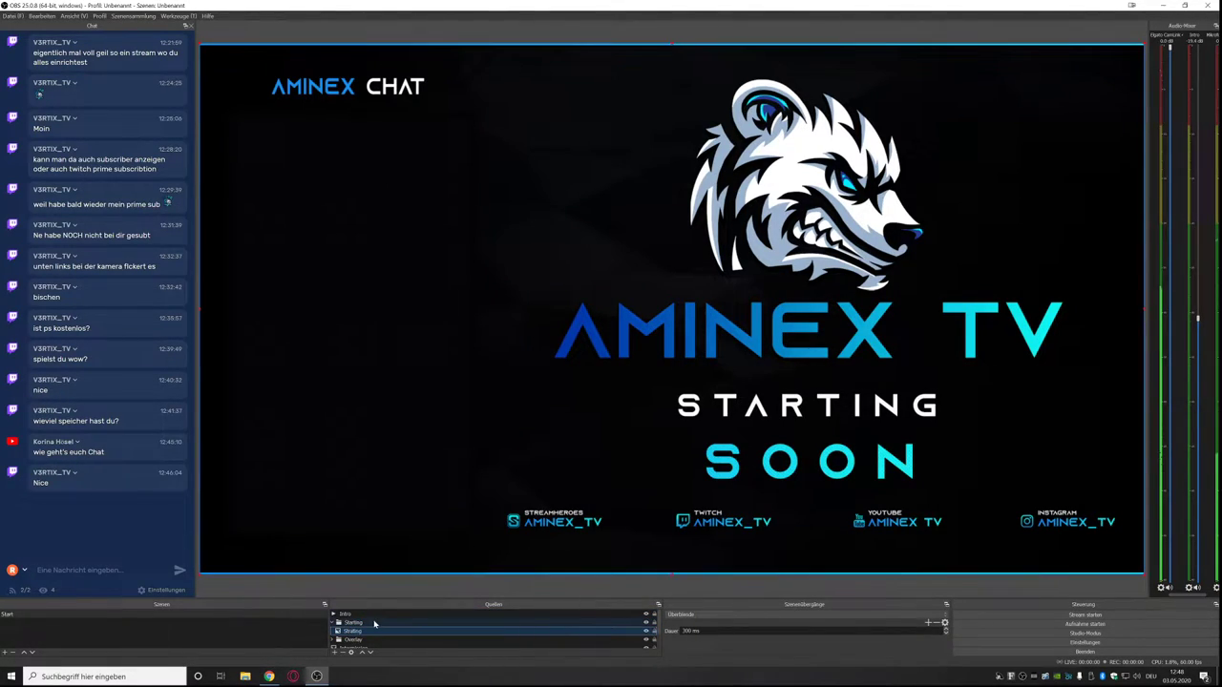
# Add the existing Chat browser source and enlarge it to fill the area below the AMINEX CHAT heading.
pyautogui.click(333, 652)
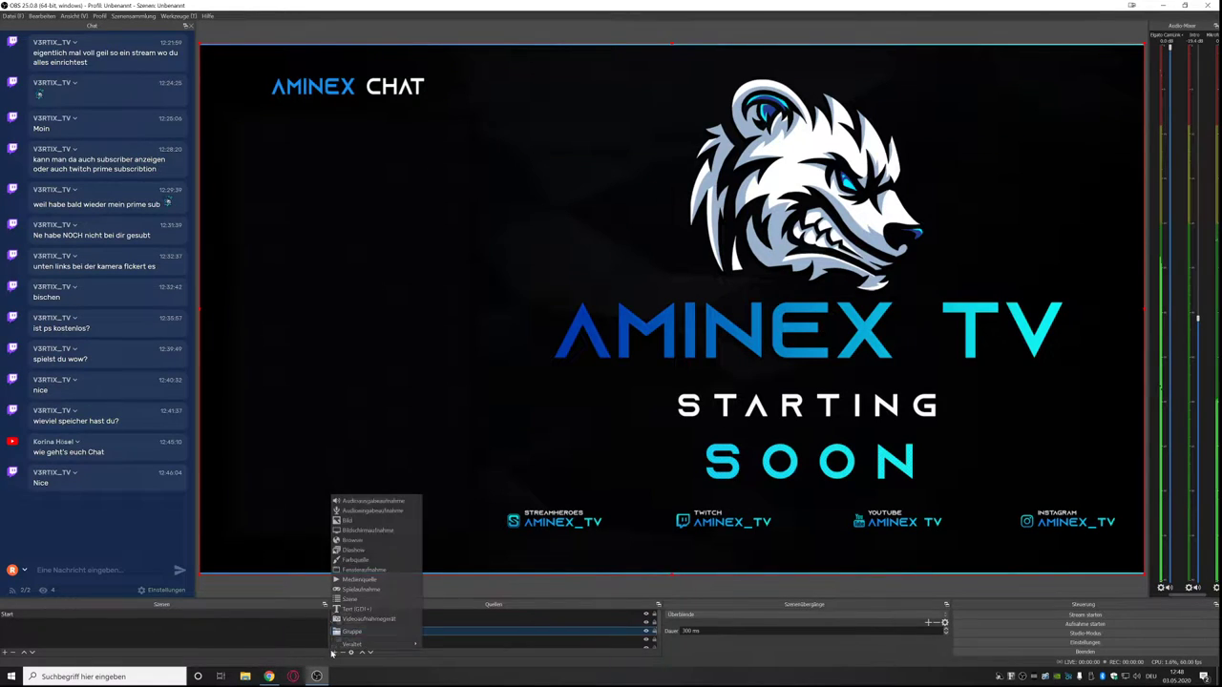
pyautogui.click(388, 541)
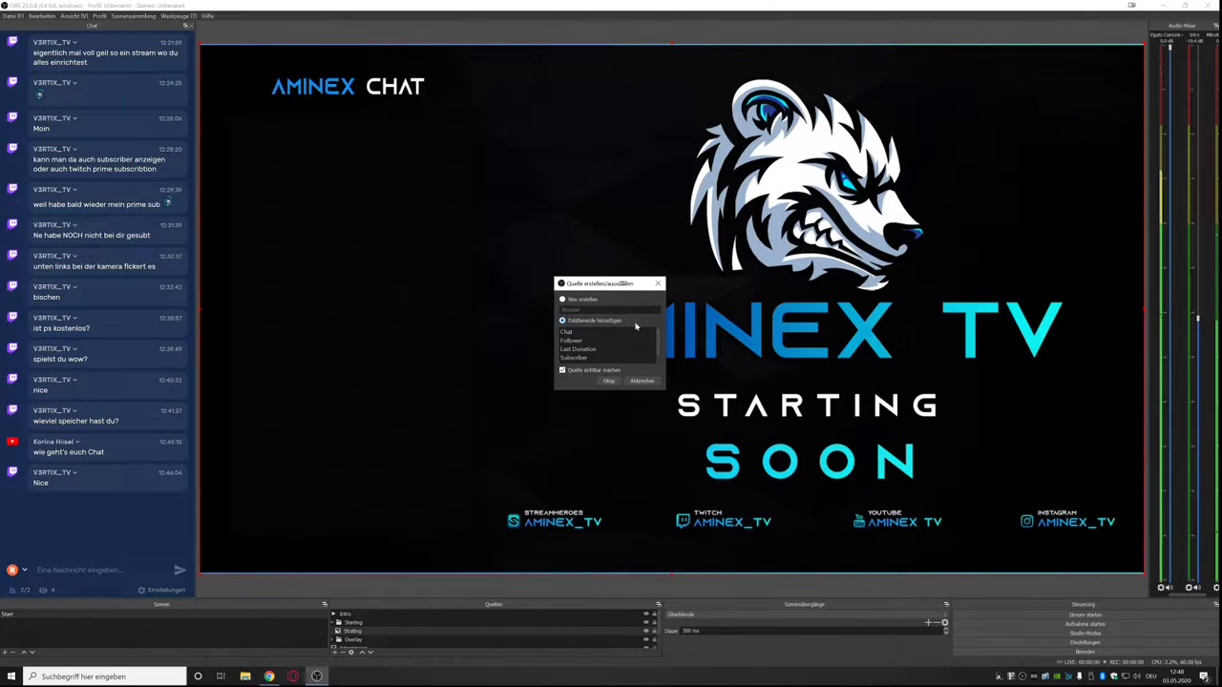
pyautogui.click(608, 381)
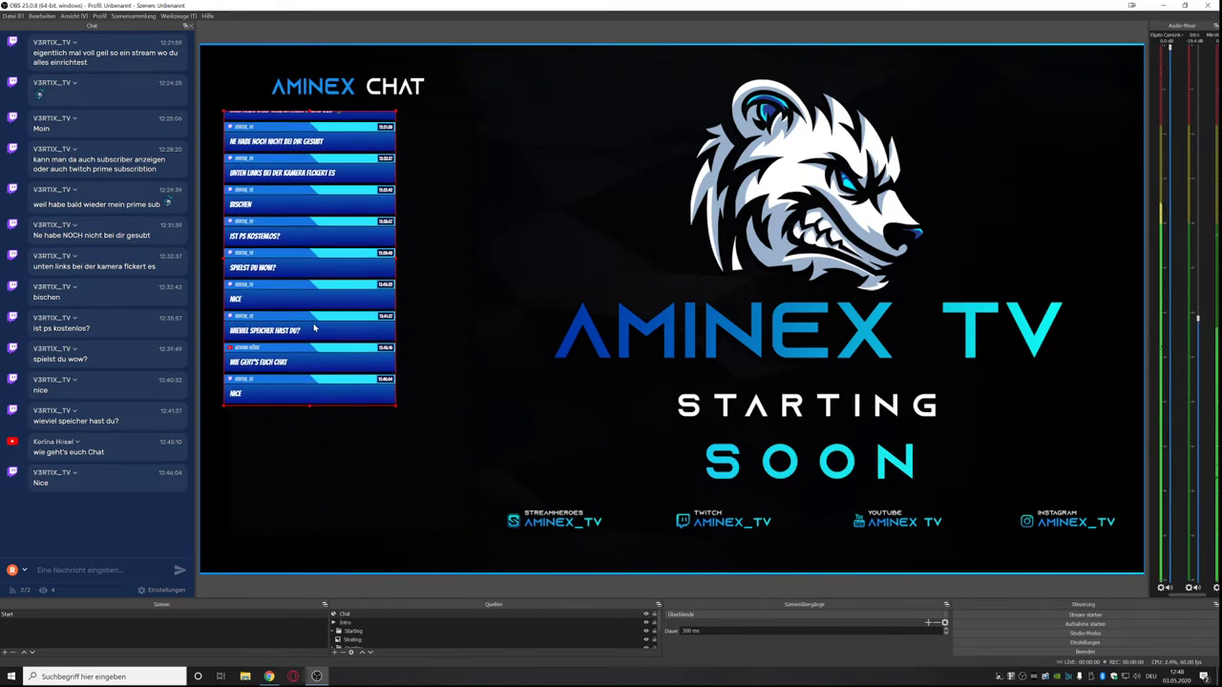
pyautogui.moveTo(395, 410); pyautogui.dragTo(449, 487)
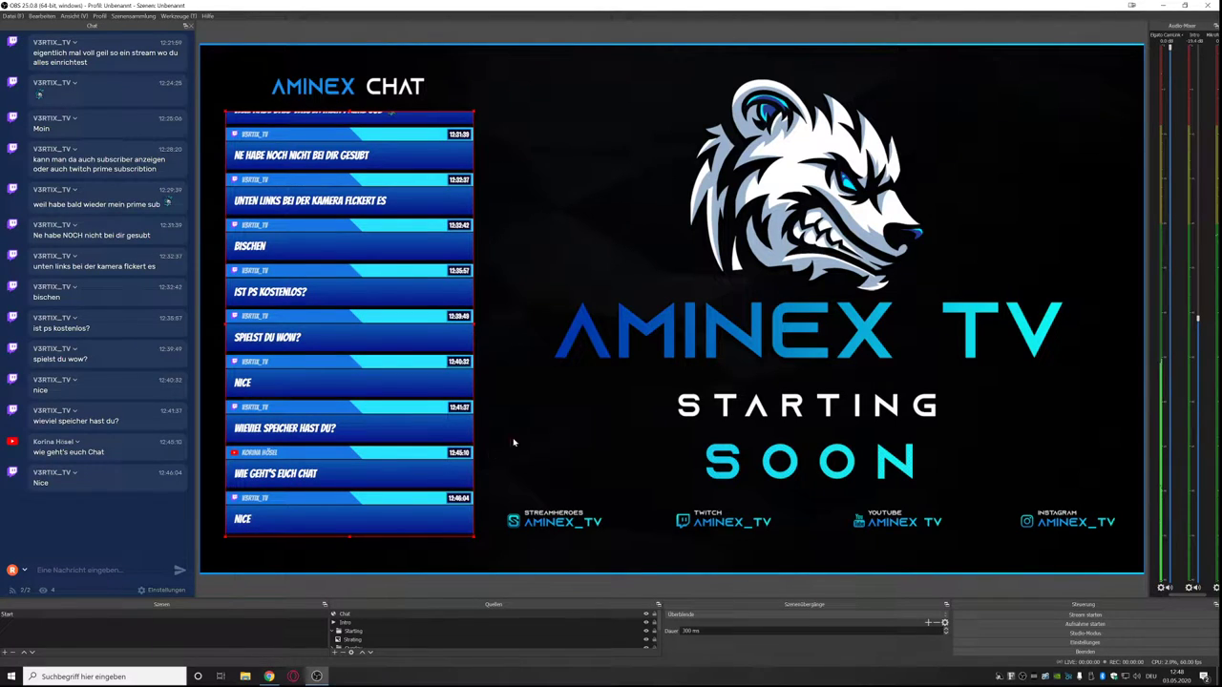
pyautogui.click(845, 48)
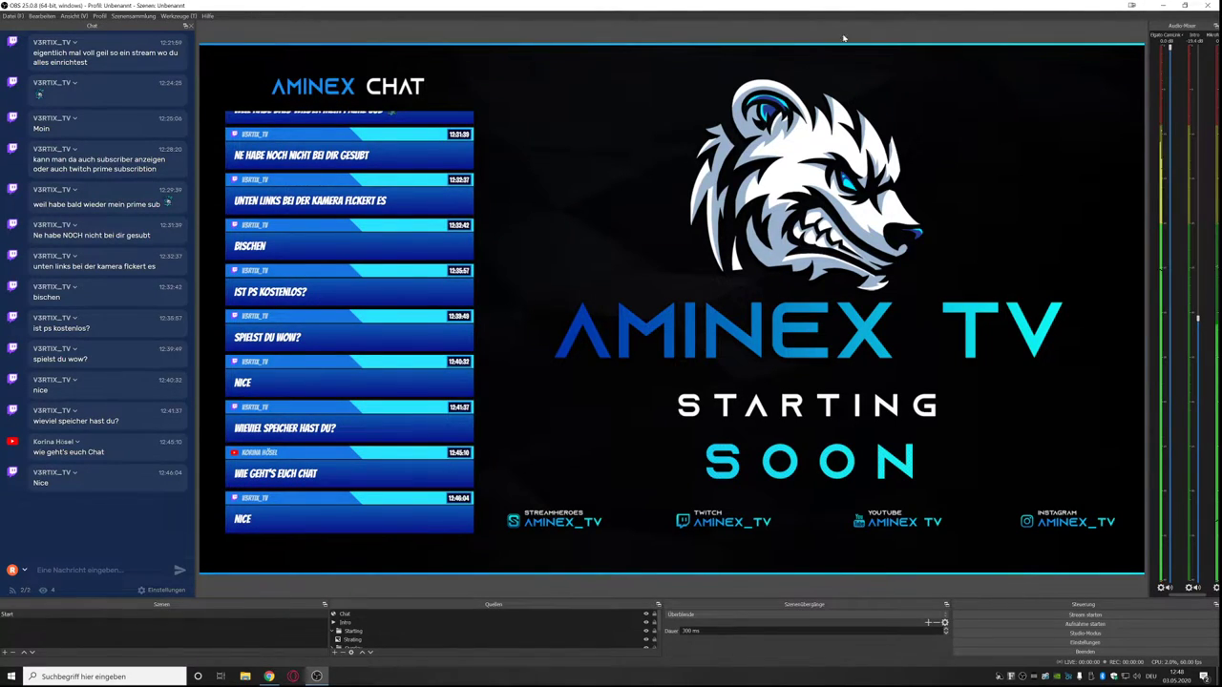
# Move the new Chat source into the Starting group and collapse the group.
pyautogui.click(350, 632)
pyautogui.moveTo(349, 633); pyautogui.dragTo(349, 636)
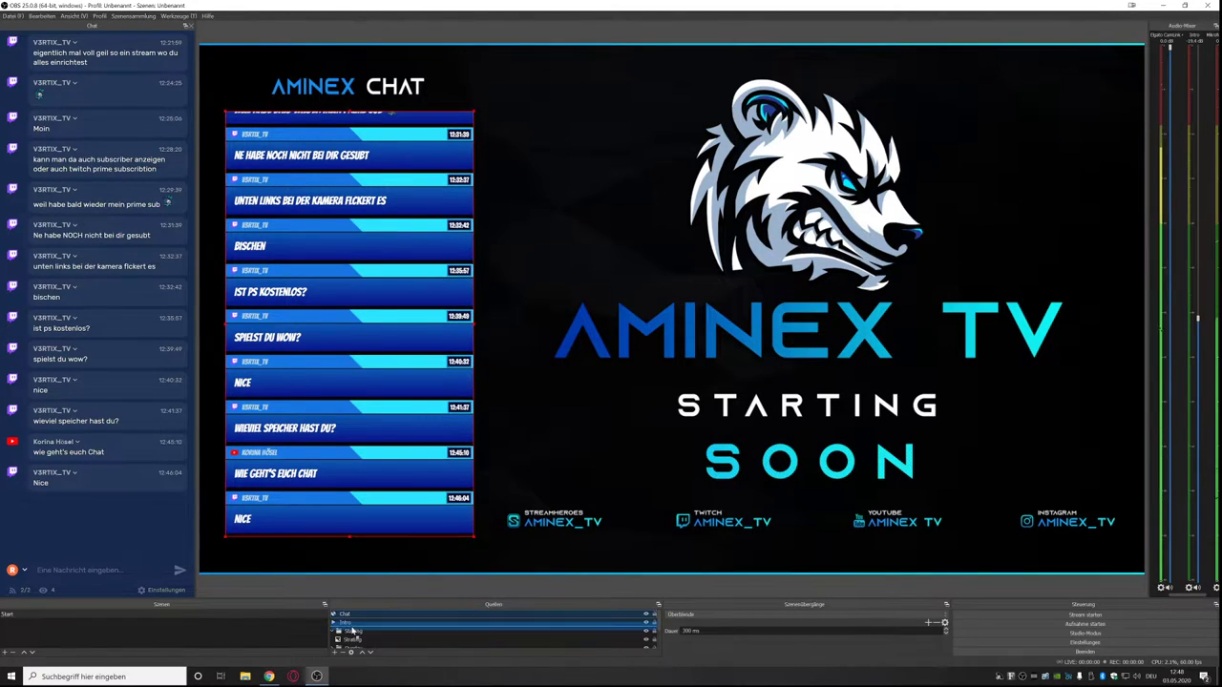
pyautogui.click(337, 622)
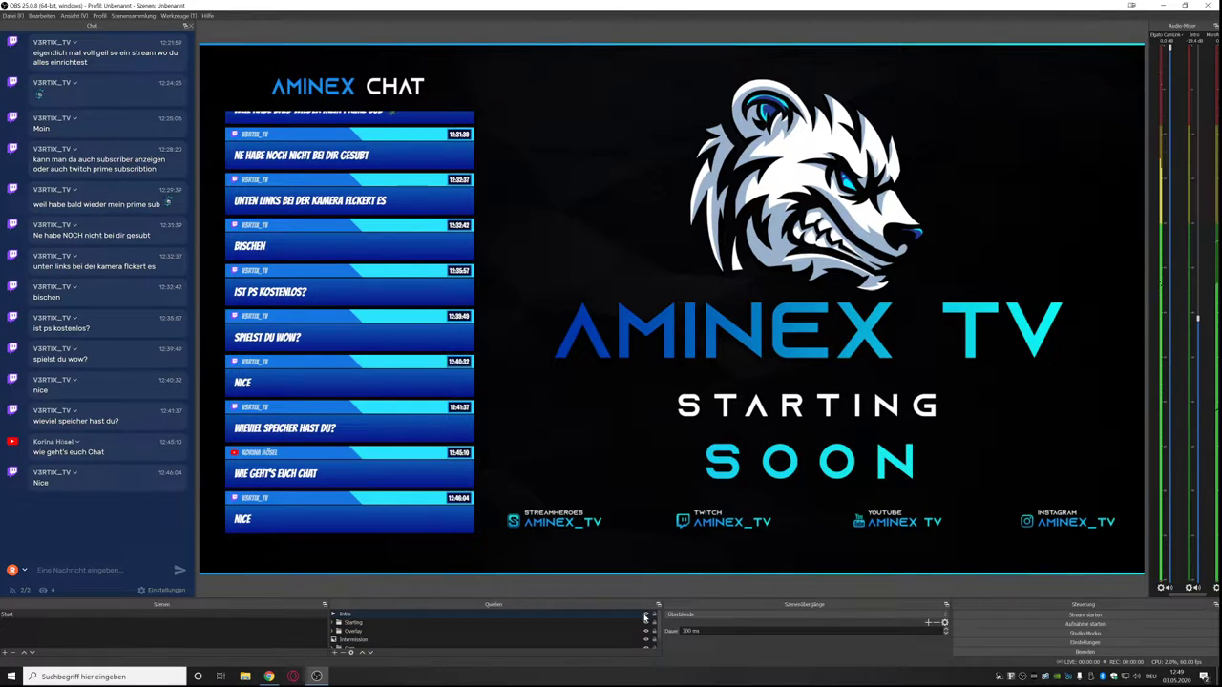
# Toggle the Starting group's visibility to test the switch to the Just Chatting layout, leaving the group hidden.
pyautogui.click(647, 623)
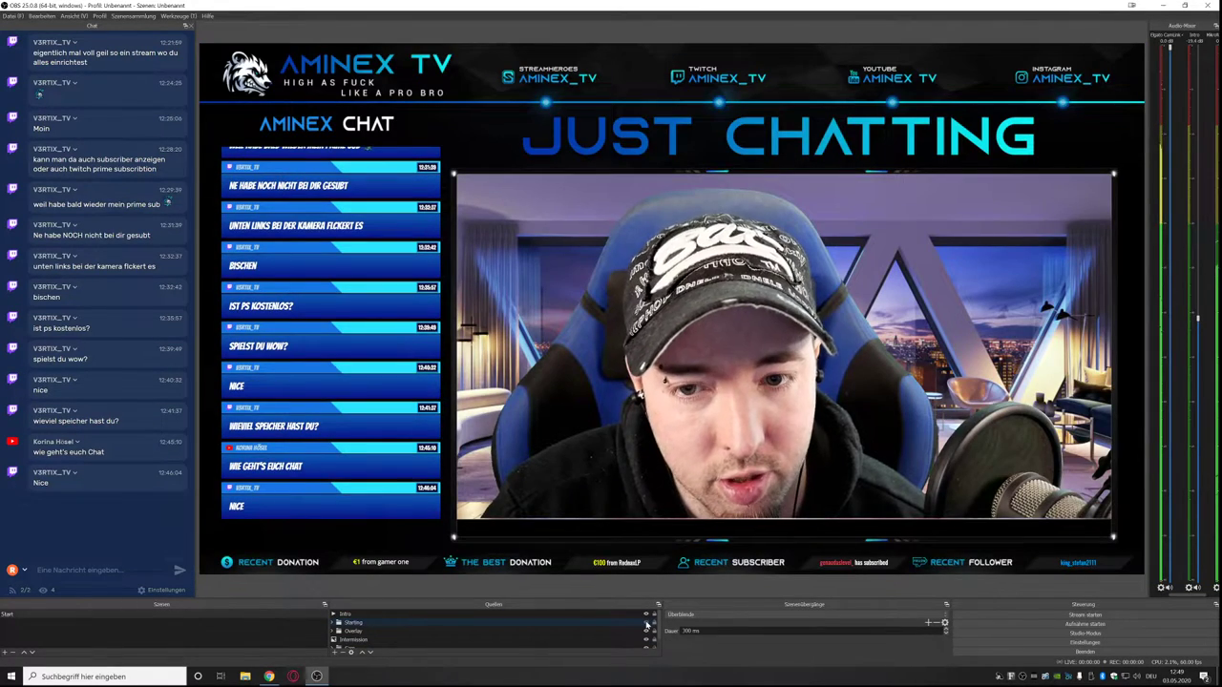
pyautogui.click(646, 623)
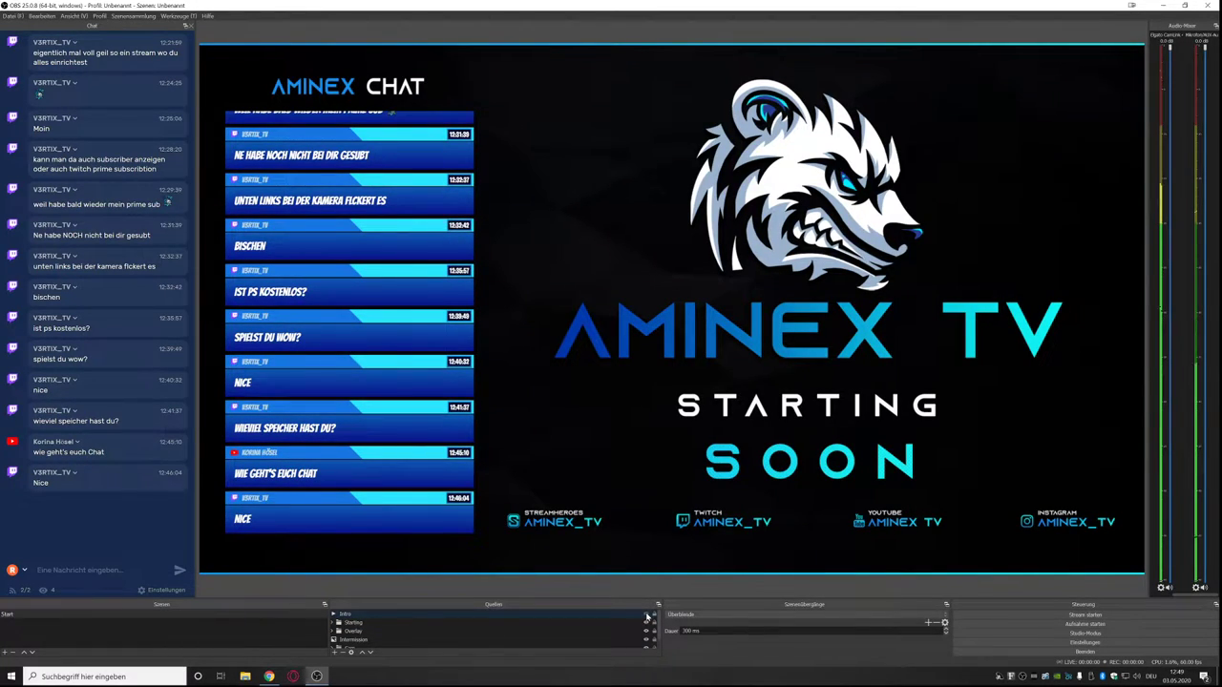
pyautogui.click(647, 622)
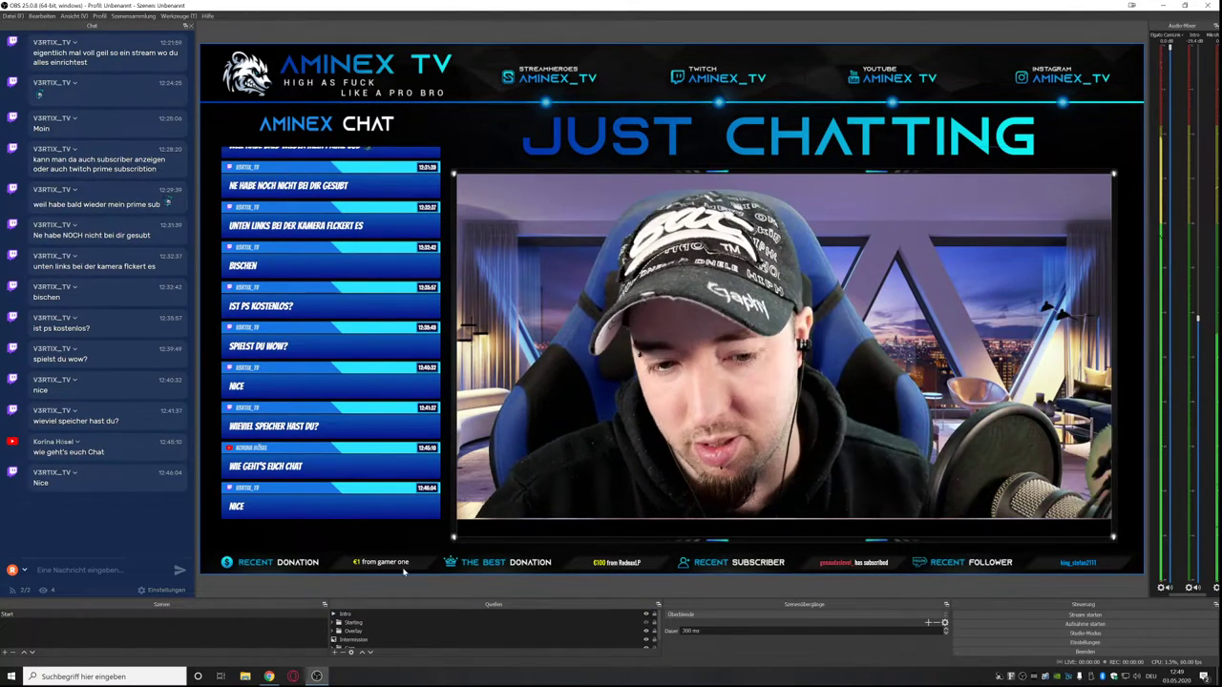
# Switch to the Stream Deck software, decline copying the profiles to the newly detected device, and select the Stream Deck device.
pyautogui.click(1028, 673)
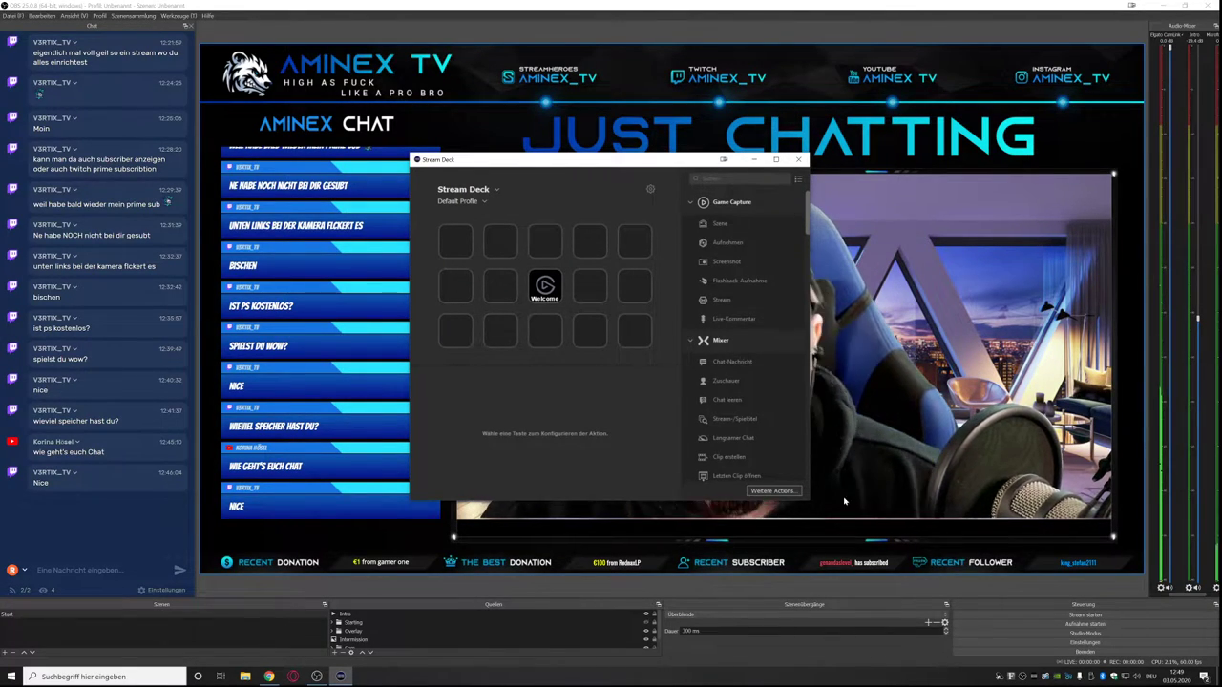
pyautogui.click(482, 202)
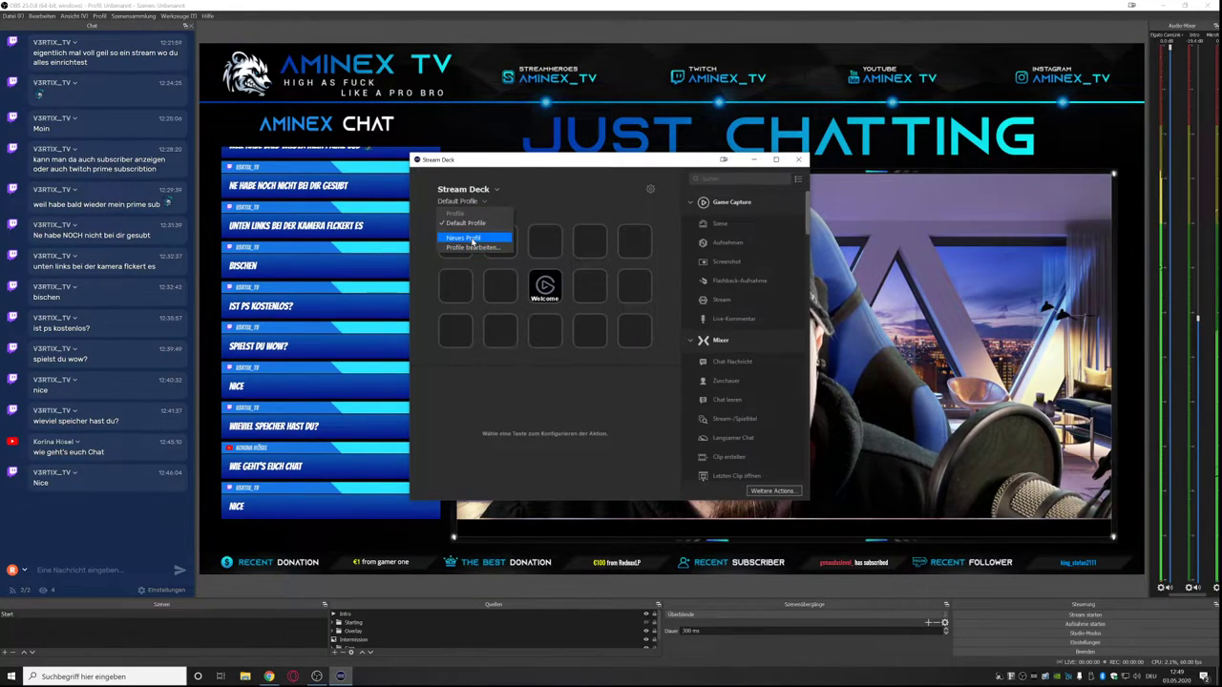
pyautogui.click(465, 189)
pyautogui.click(480, 237)
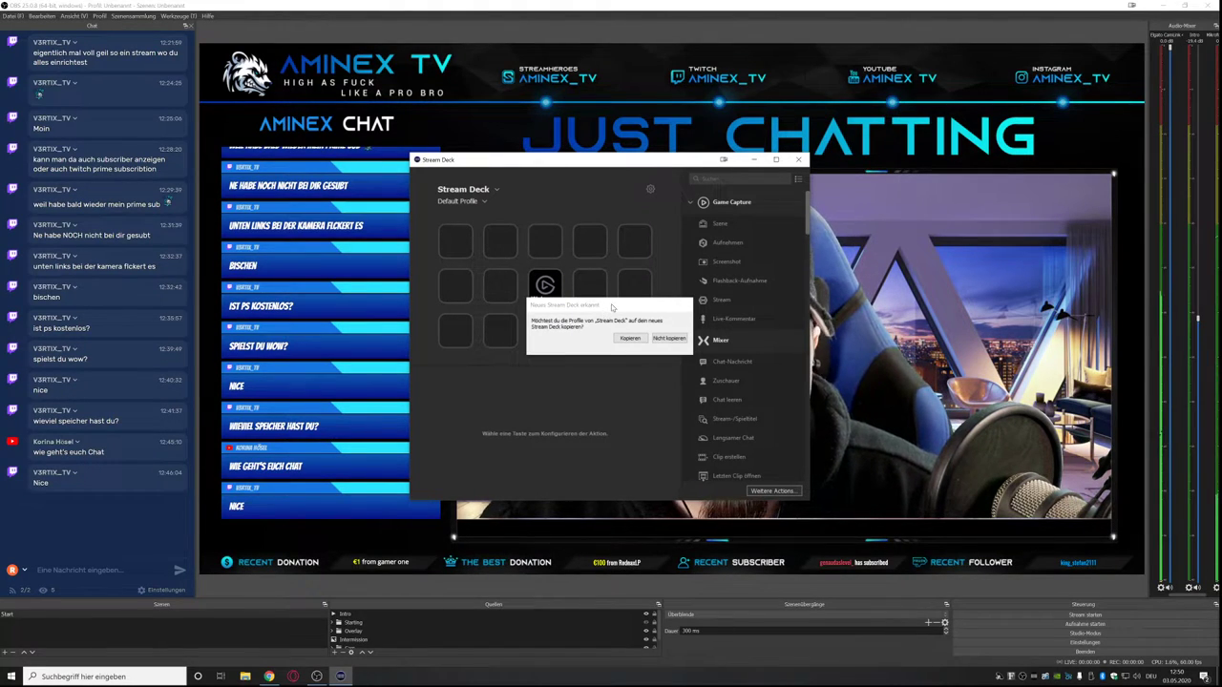
pyautogui.click(667, 340)
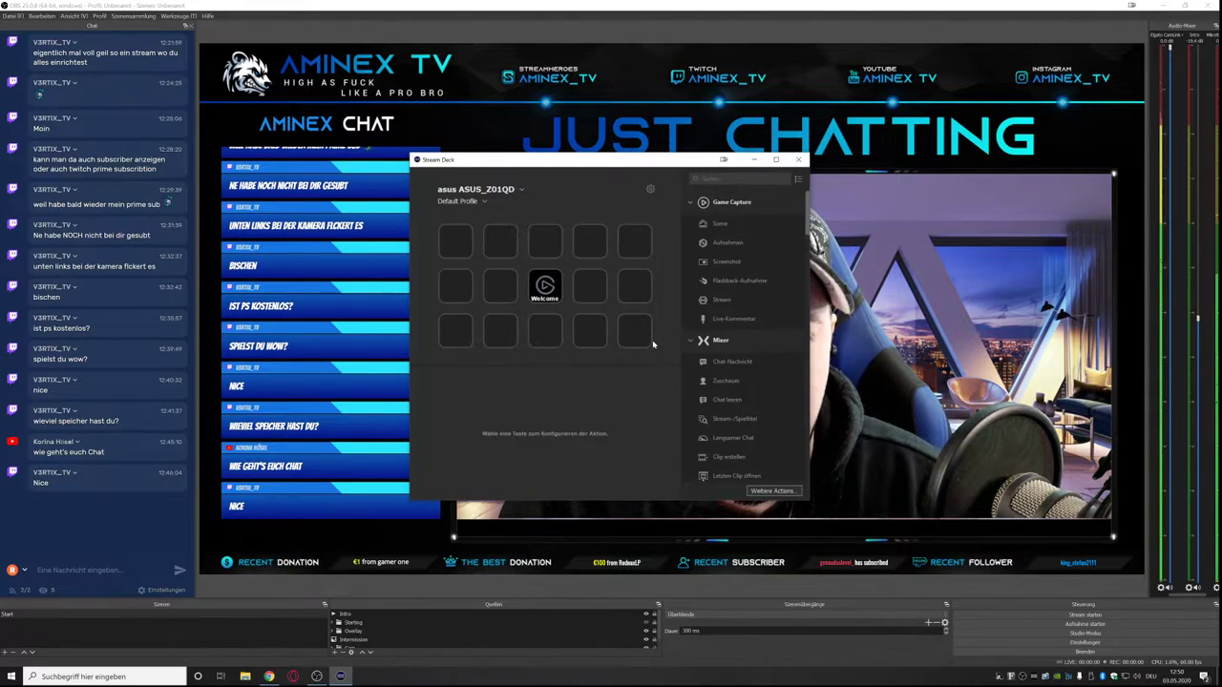
pyautogui.click(525, 191)
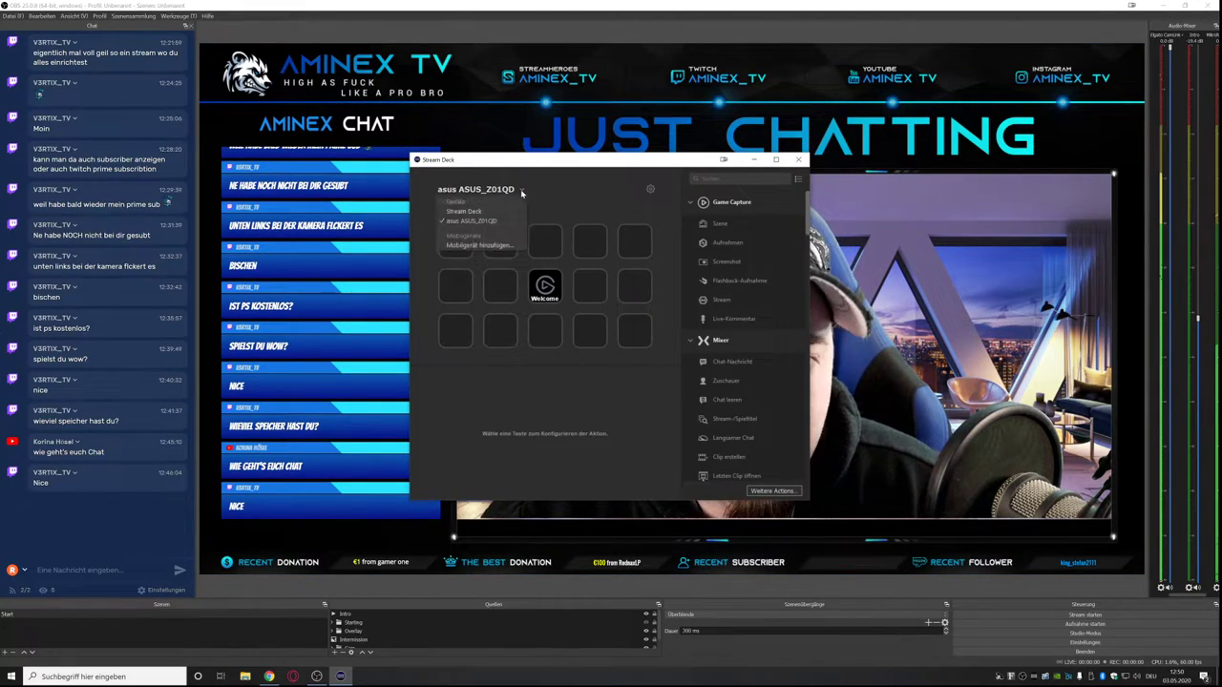
pyautogui.click(473, 218)
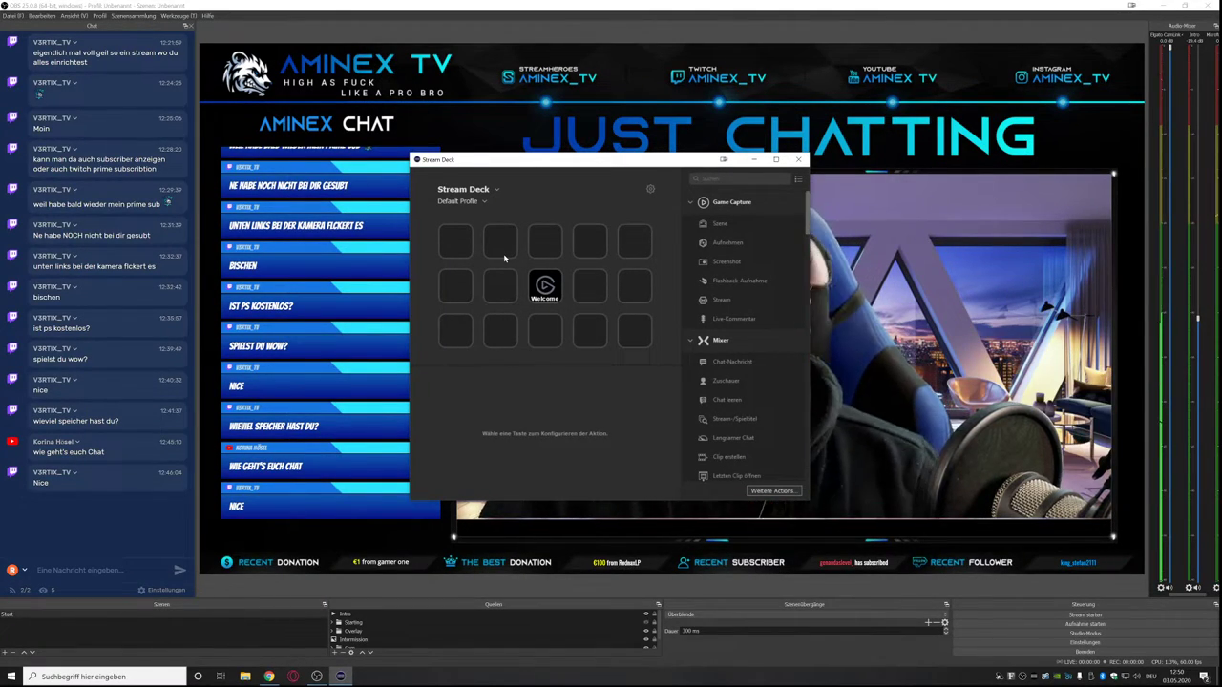
# Create a multi-action on each of the first two keys of the Stream Deck's lowest row.
pyautogui.click(458, 331)
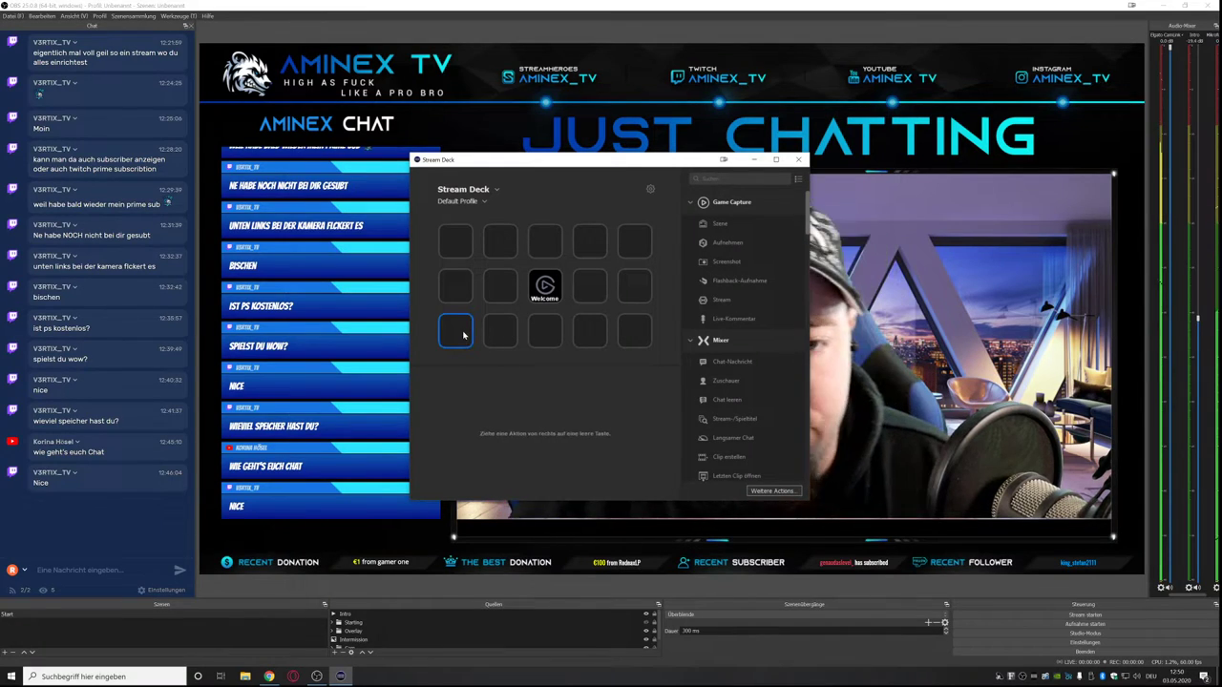
pyautogui.rightClick(468, 348)
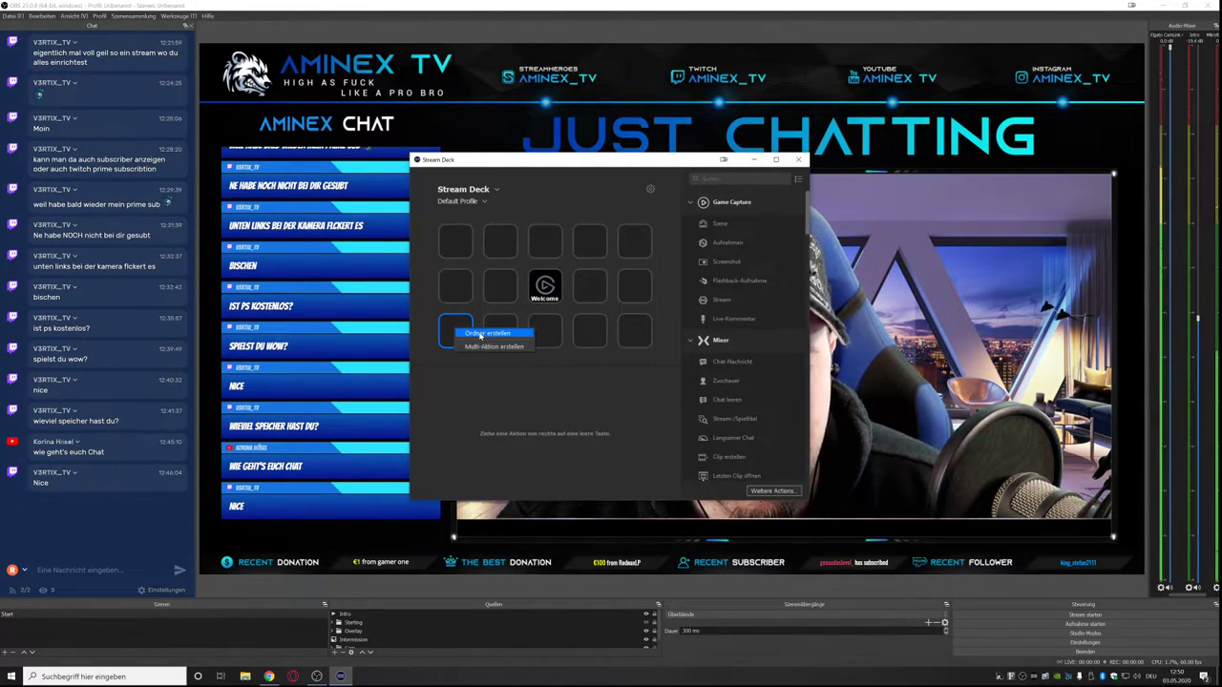
pyautogui.click(487, 346)
pyautogui.rightClick(499, 334)
pyautogui.click(537, 353)
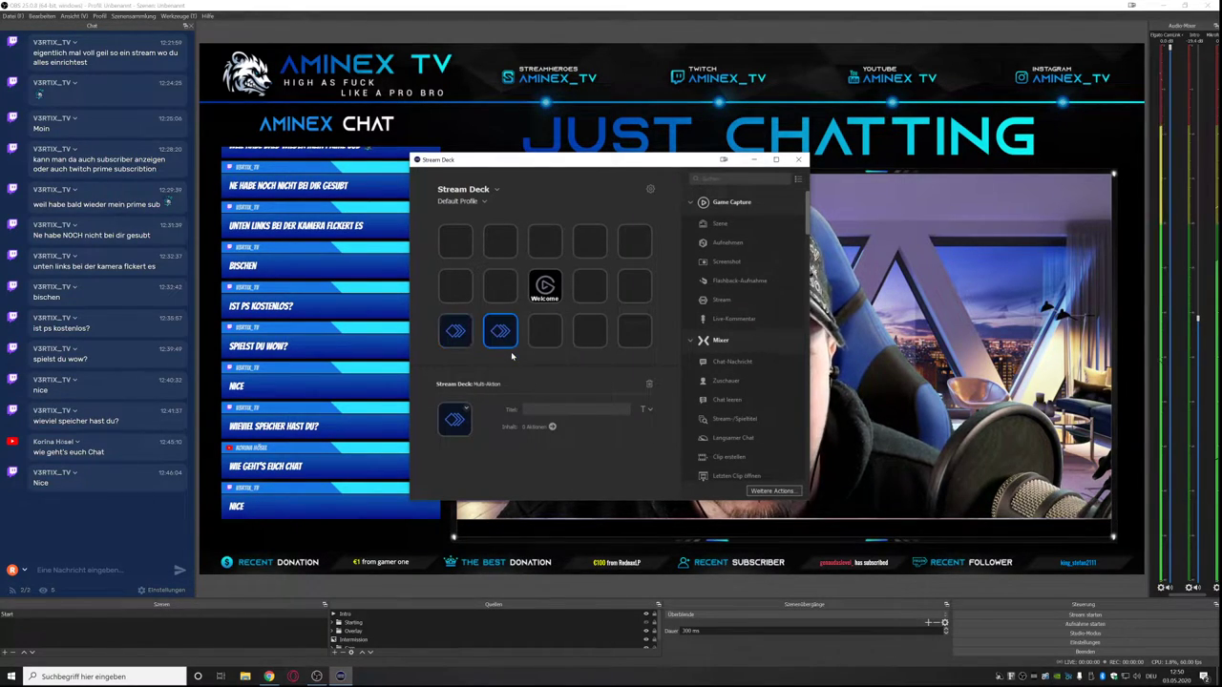
# Give the first multi-action key the STARTING image from Dokumente > Stream > Overlay as its icon, and title it Start.
pyautogui.rightClick(458, 332)
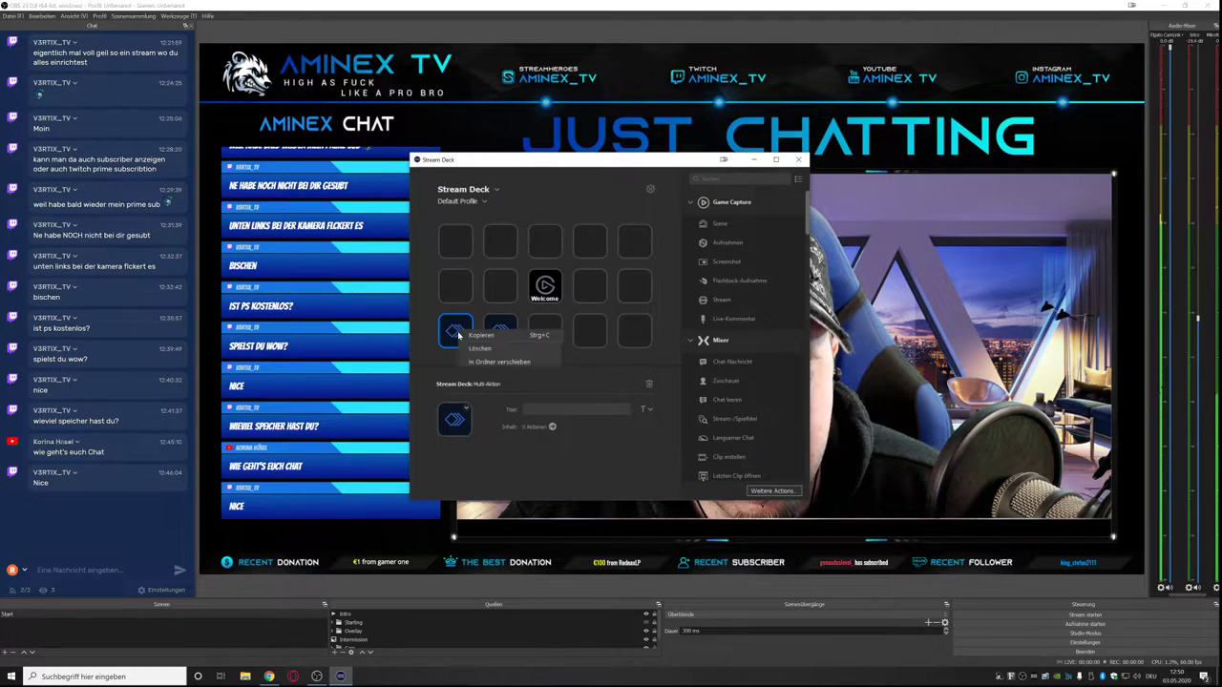
pyautogui.doubleClick(453, 331)
pyautogui.click(452, 421)
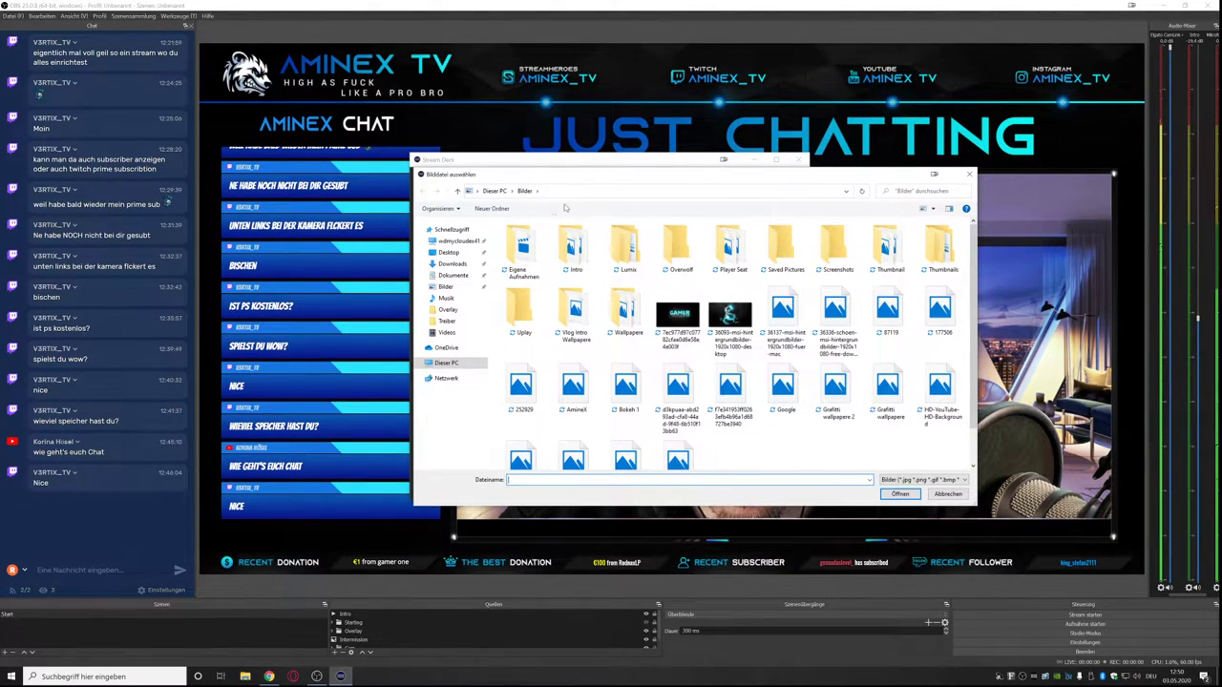
pyautogui.click(445, 276)
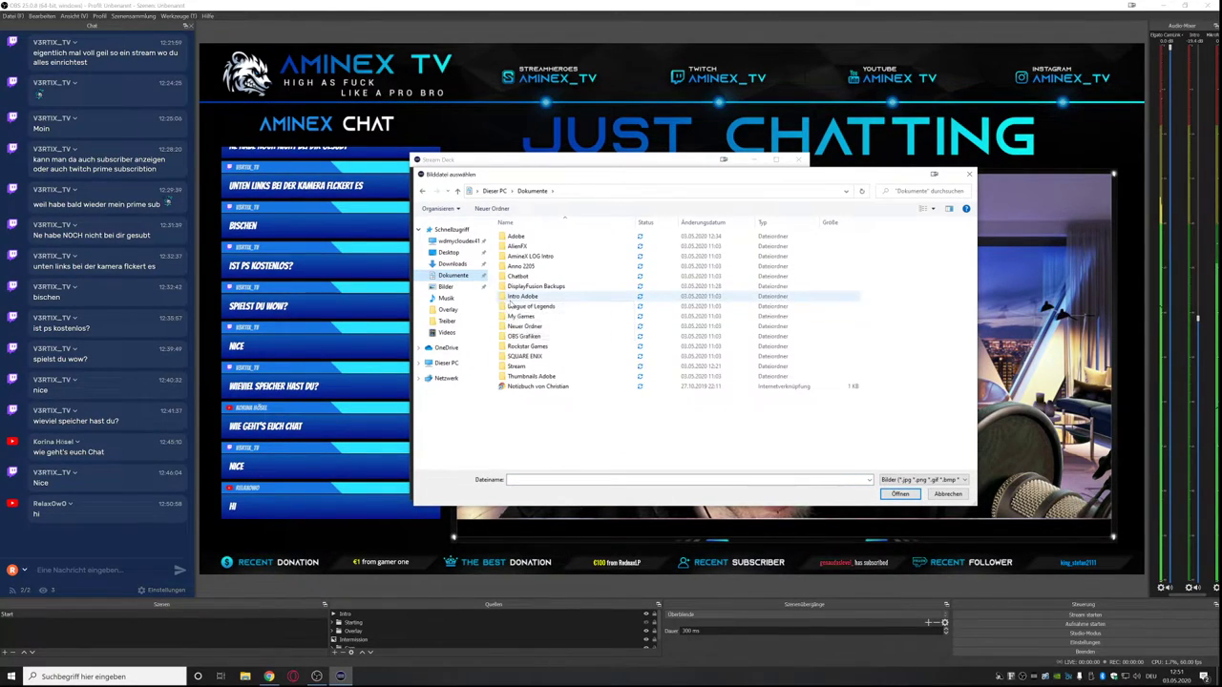
pyautogui.doubleClick(516, 366)
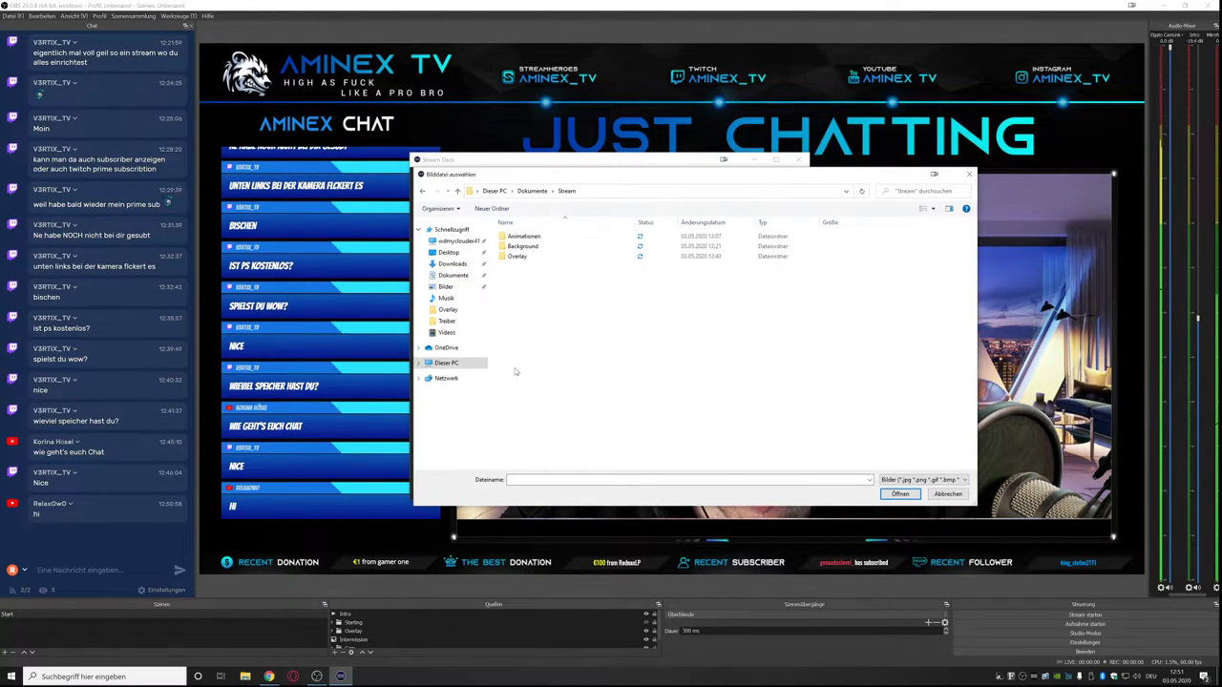
pyautogui.doubleClick(516, 257)
pyautogui.doubleClick(733, 254)
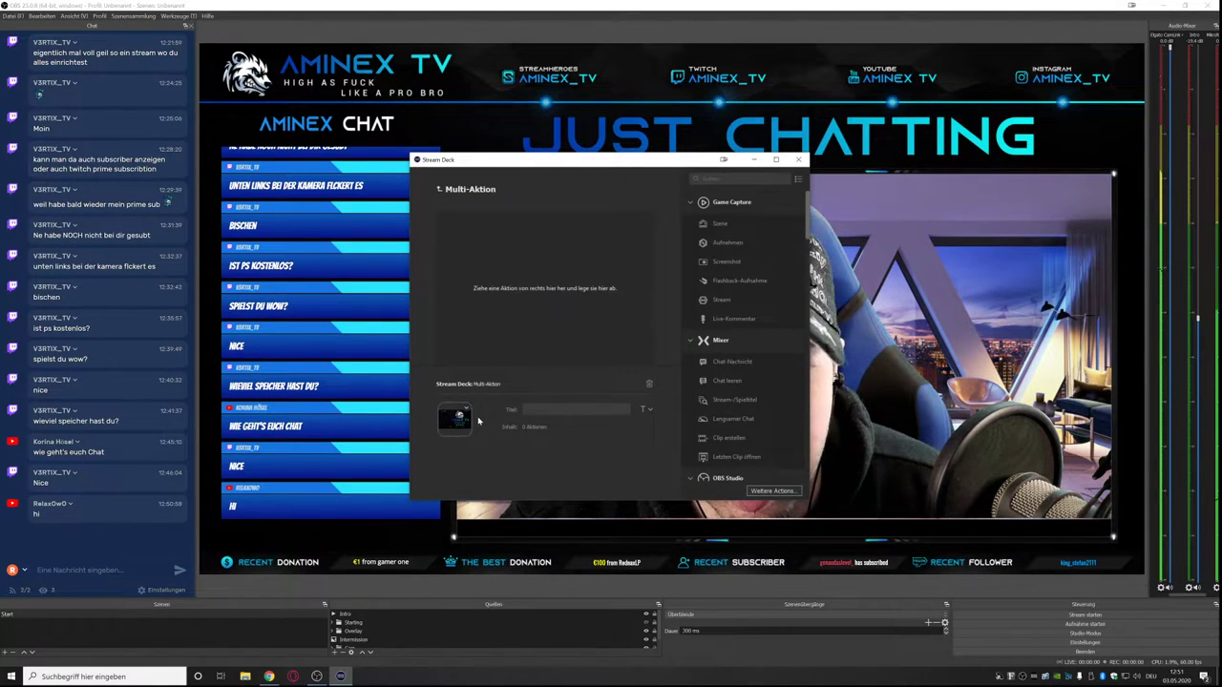
pyautogui.click(439, 190)
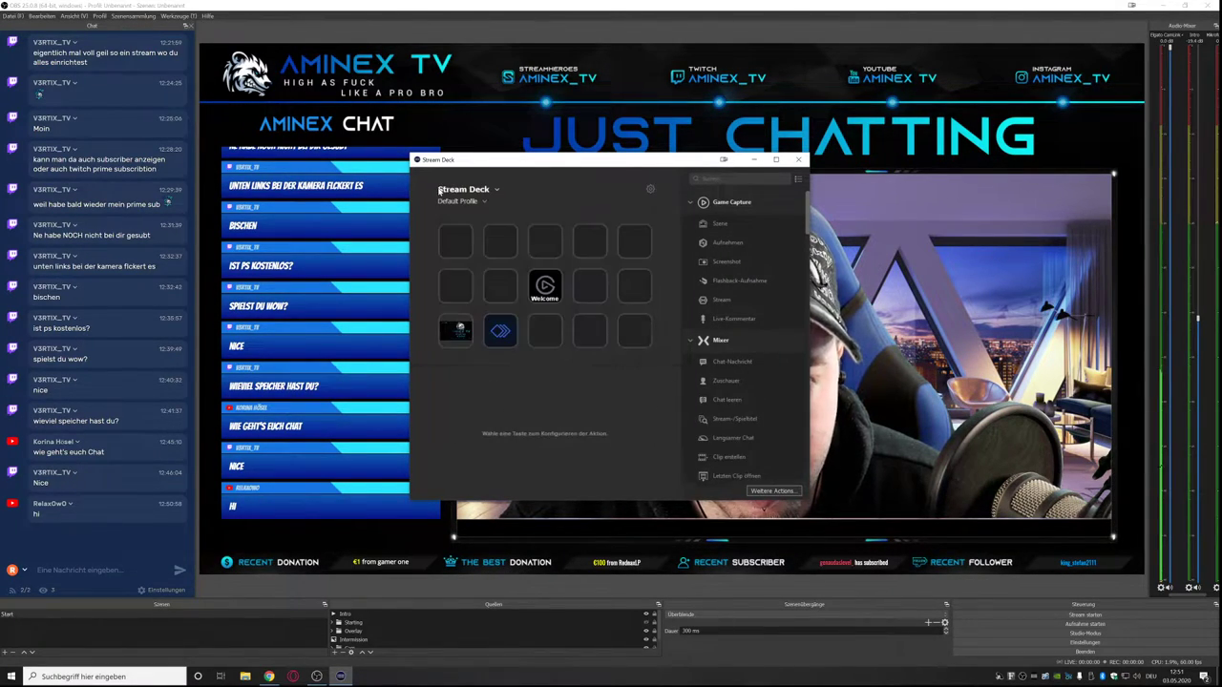
pyautogui.click(449, 339)
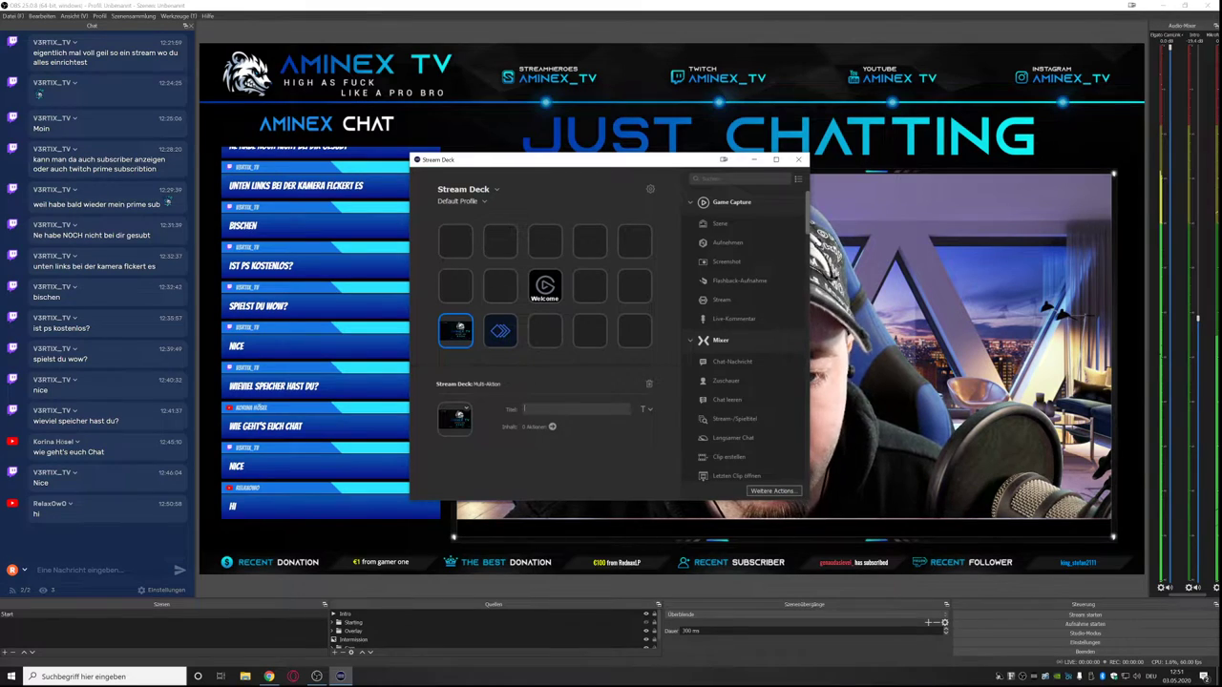
pyautogui.write('Start')
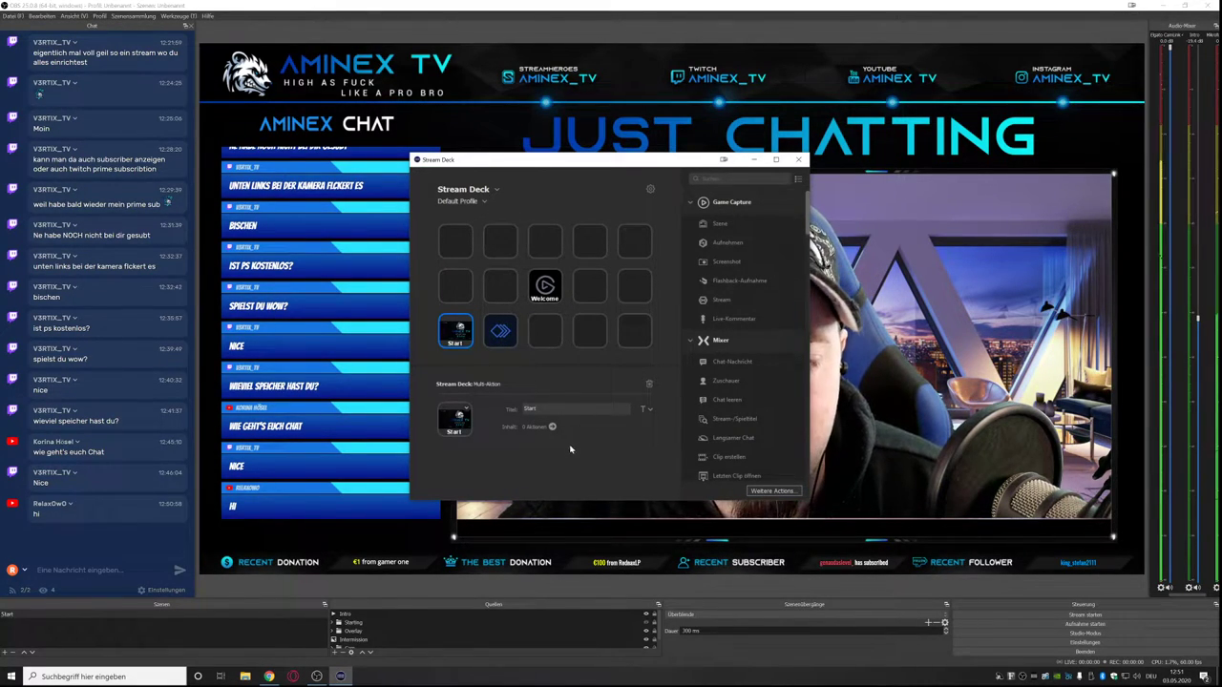
# Give the second multi-action key the STARTING image as its icon, and title it End.
pyautogui.click(506, 336)
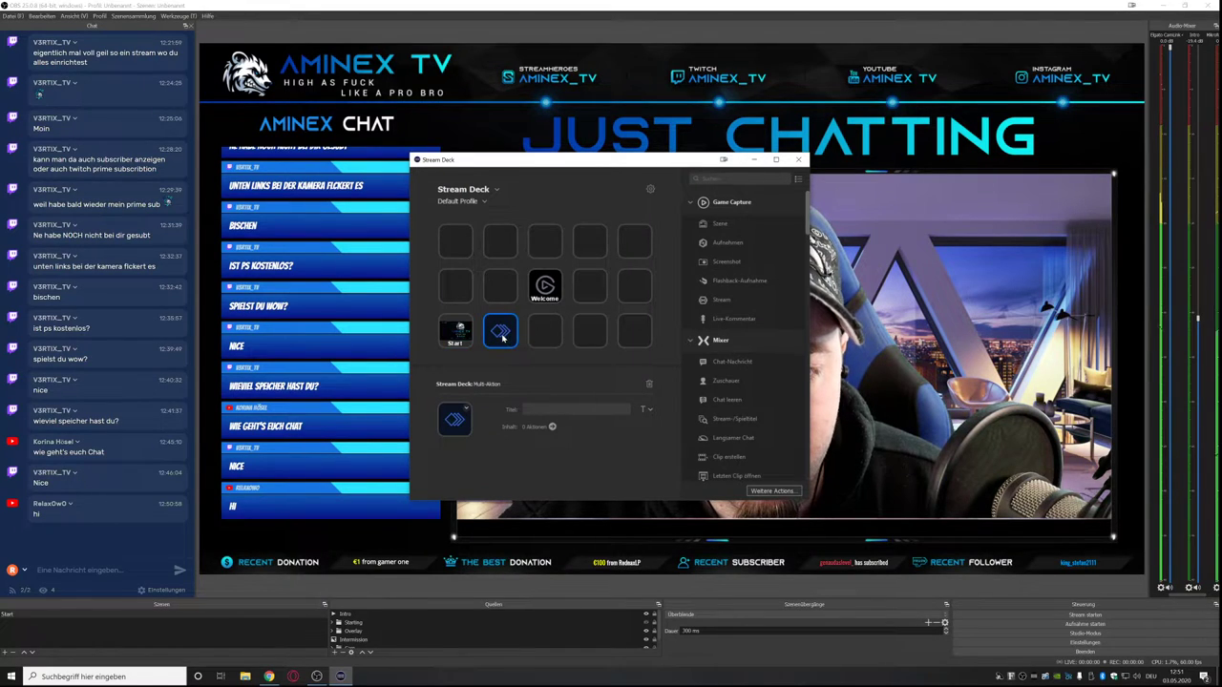
pyautogui.doubleClick(503, 338)
pyautogui.click(455, 420)
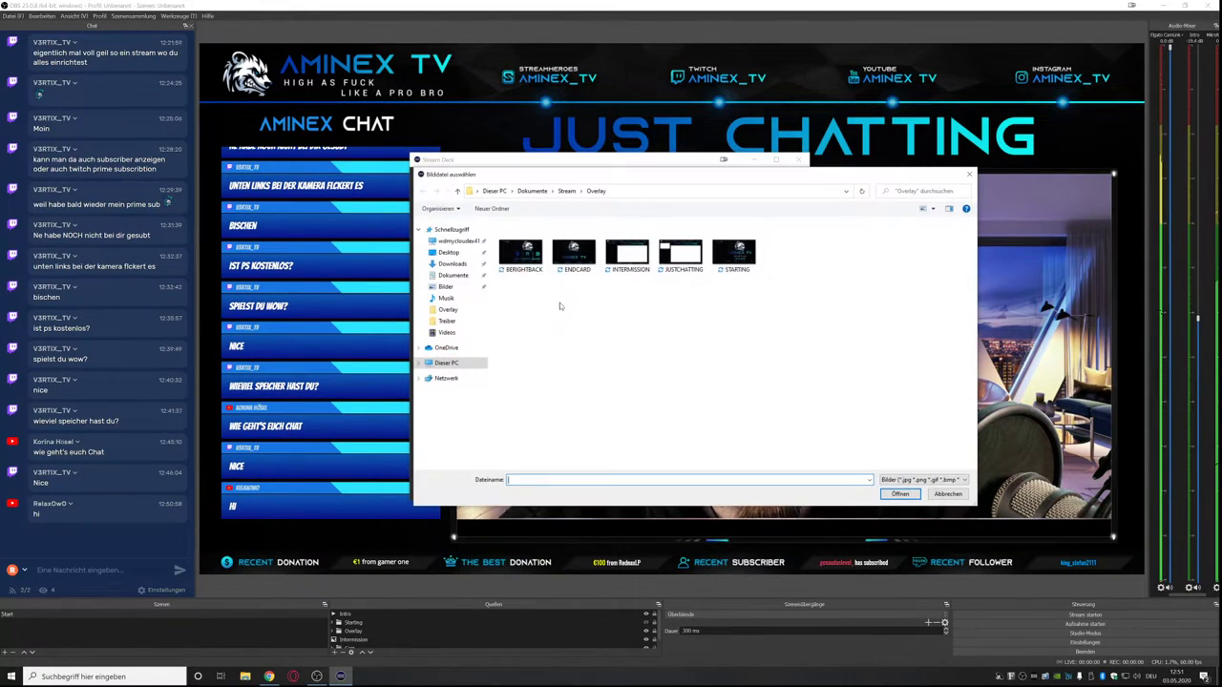
pyautogui.doubleClick(733, 252)
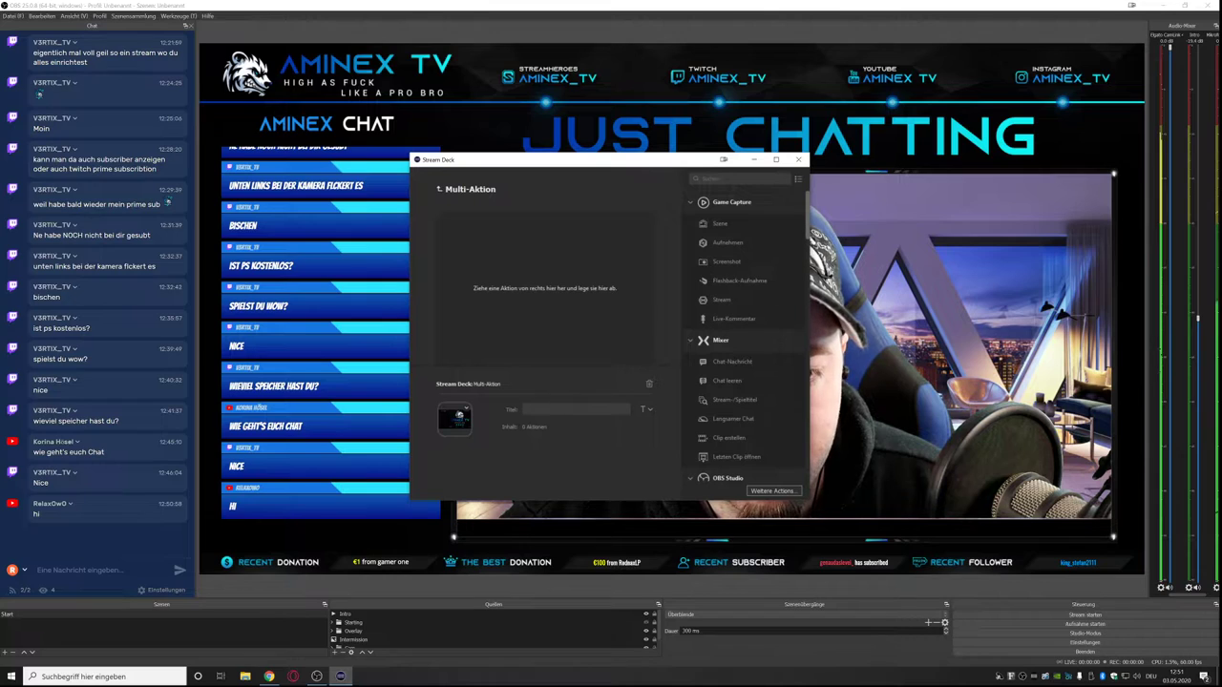
pyautogui.write('End')
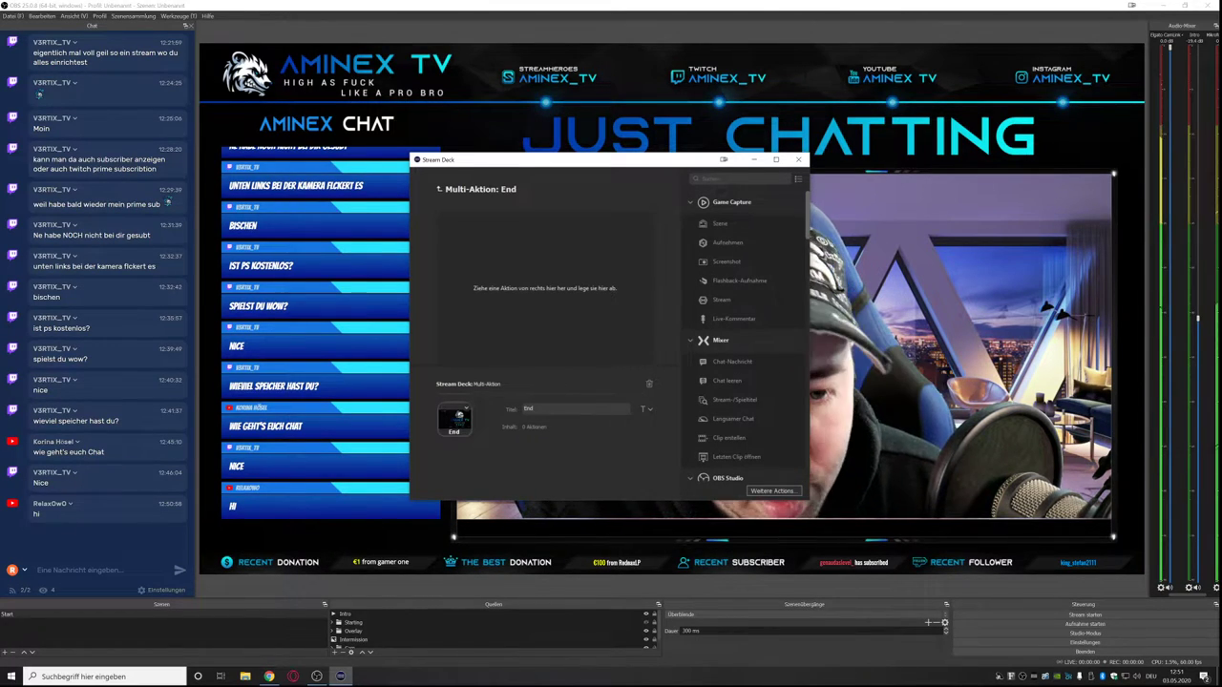
pyautogui.click(441, 190)
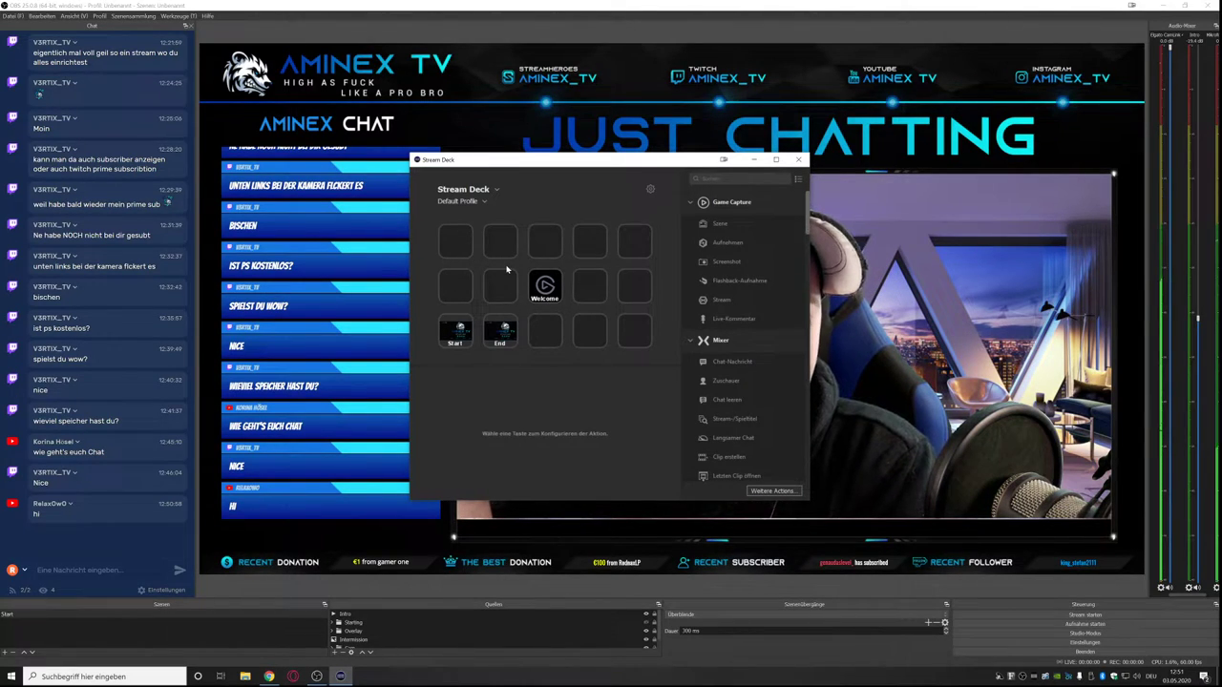
# Add an OBS Studio Quelle action to the Start multi-action, set to Deaktivieren for the Intro source in the Start scene.
pyautogui.click(458, 332)
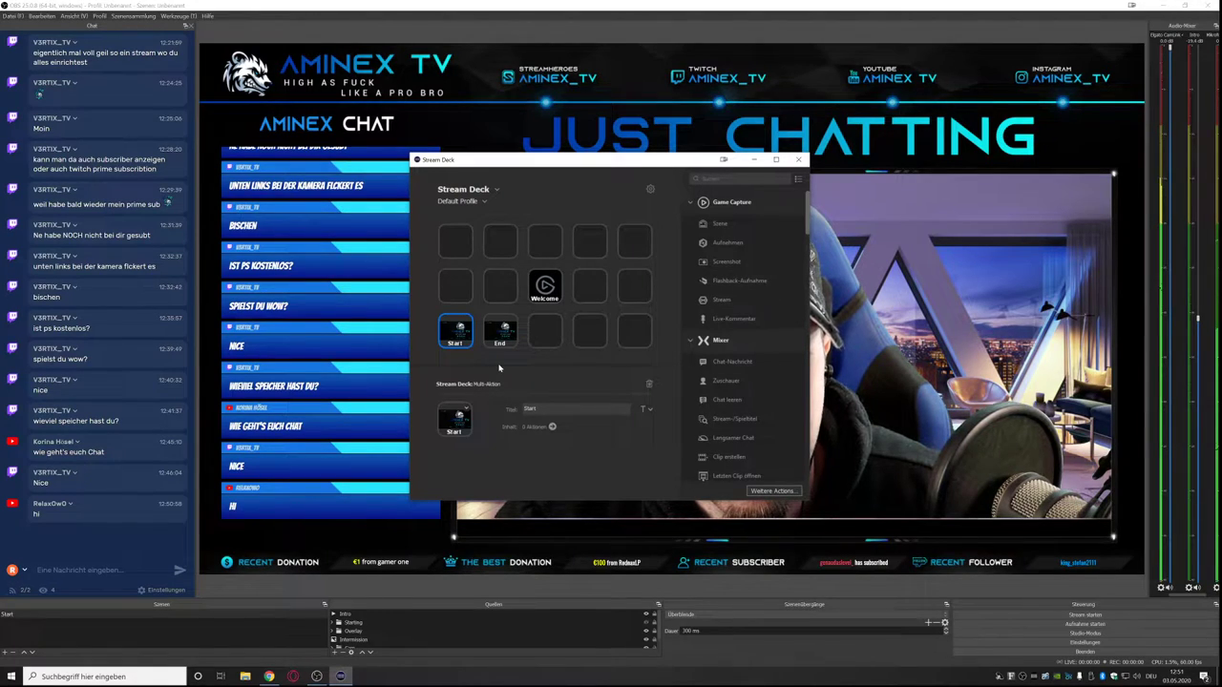
pyautogui.doubleClick(457, 330)
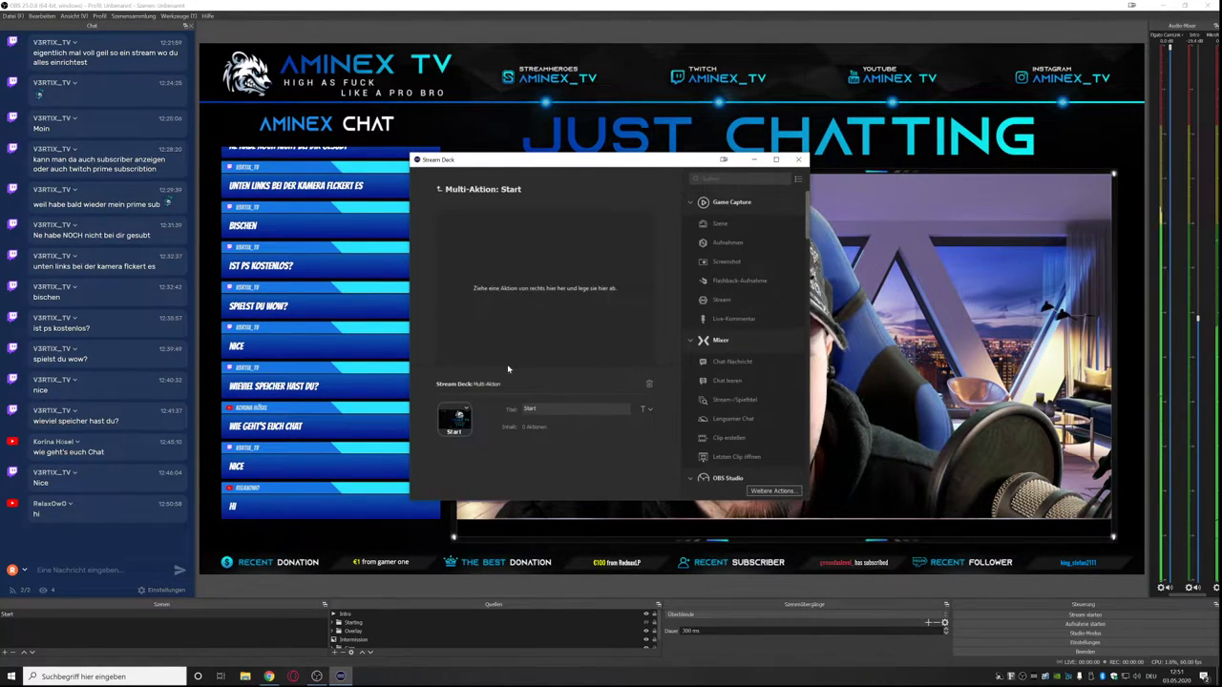
pyautogui.scroll(-3, 727, 348)
pyautogui.scroll(-3, 734, 348)
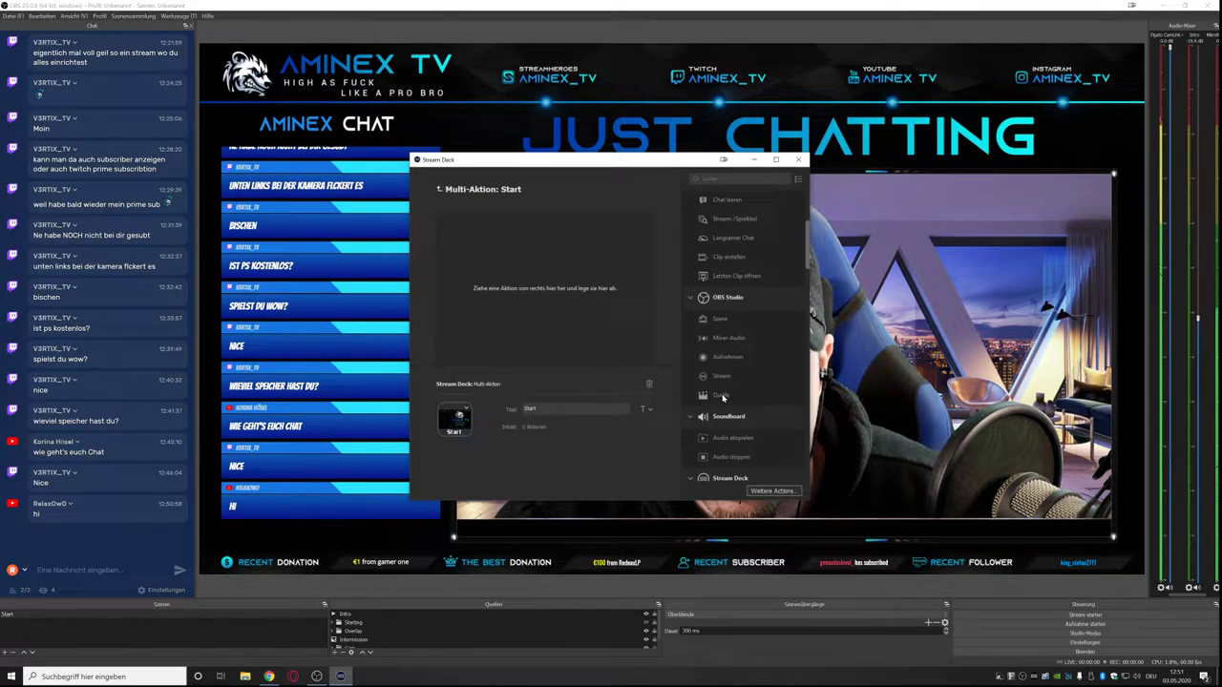
pyautogui.moveTo(723, 398); pyautogui.dragTo(530, 253)
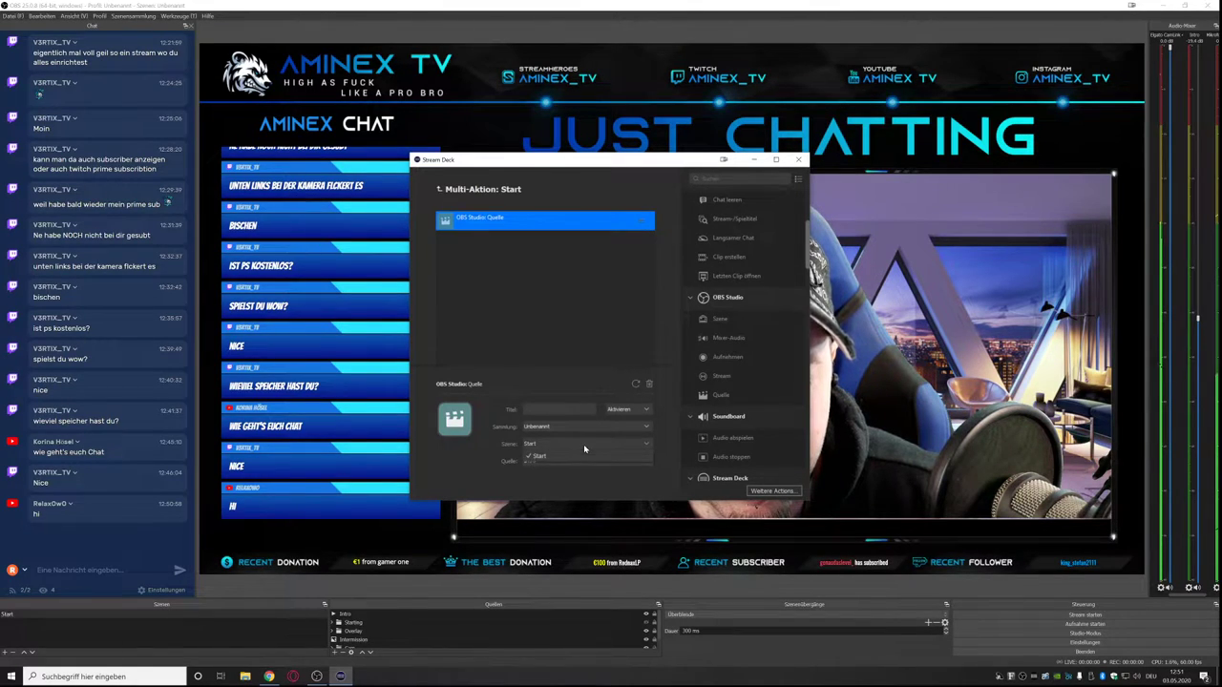
pyautogui.click(583, 462)
pyautogui.click(577, 473)
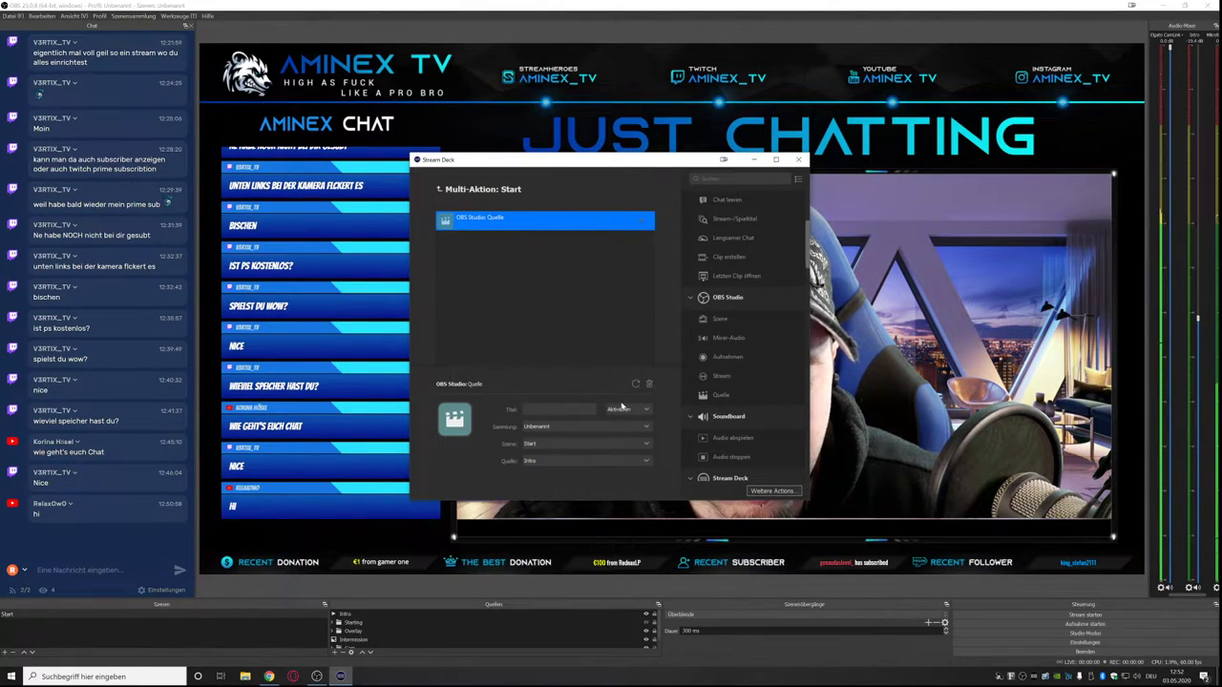
pyautogui.click(621, 409)
pyautogui.click(627, 431)
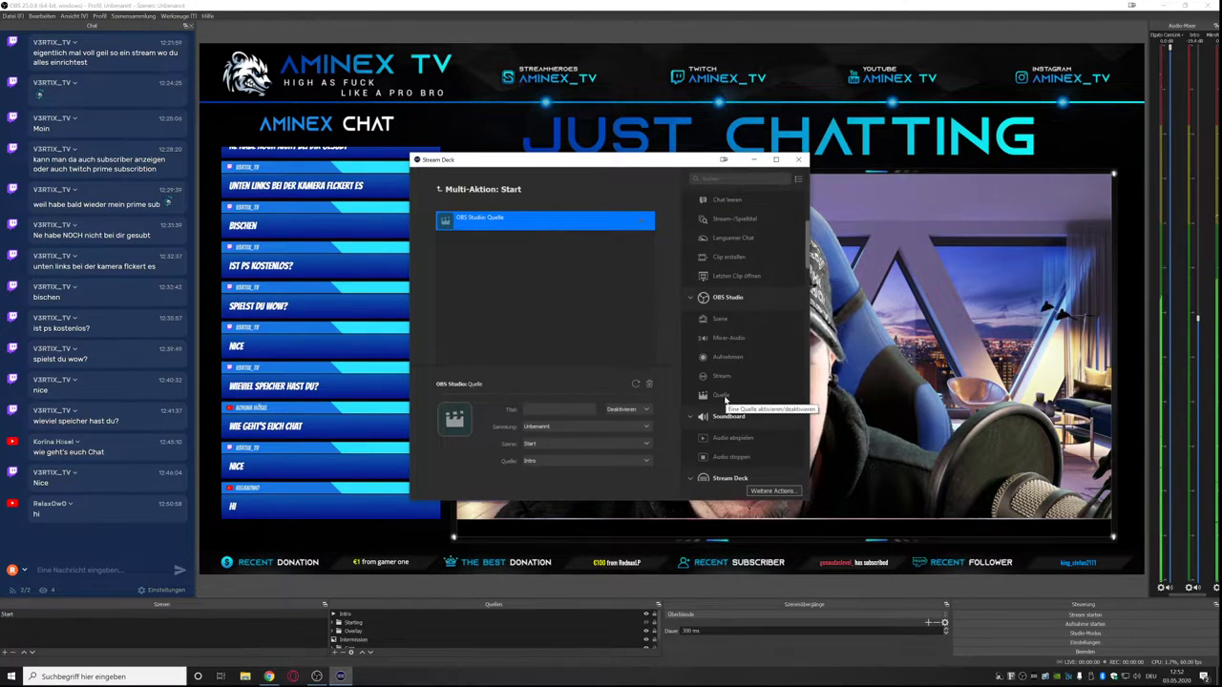
pyautogui.moveTo(724, 399); pyautogui.dragTo(493, 280)
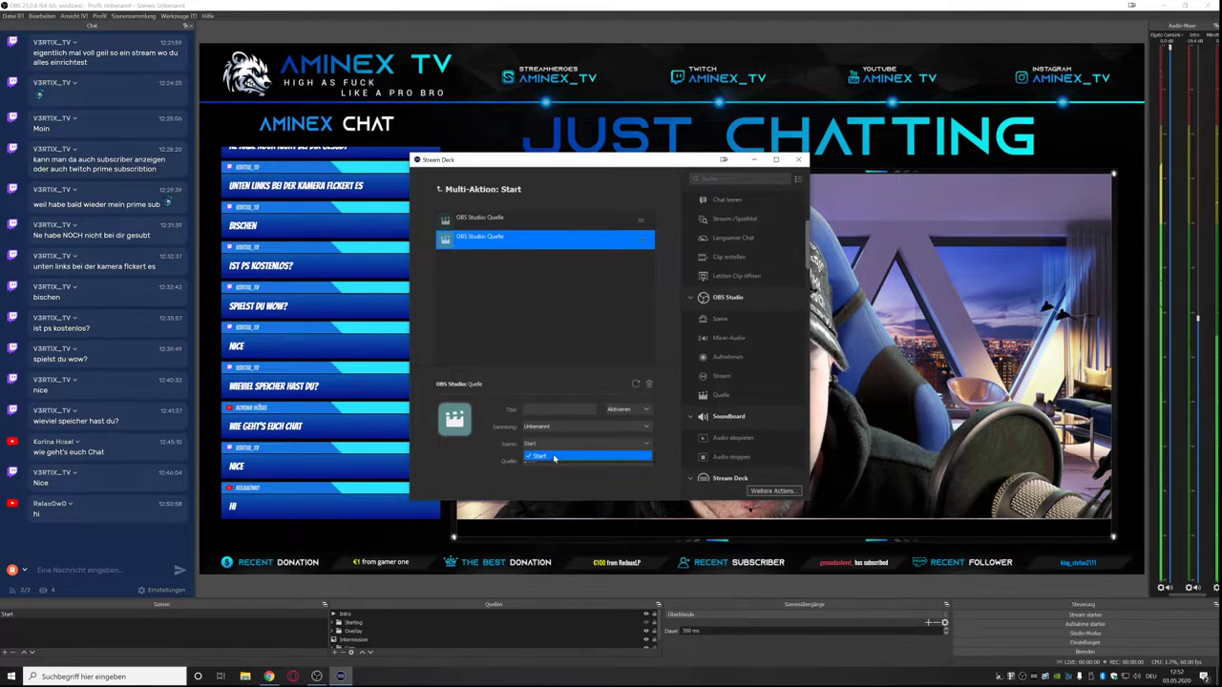
pyautogui.click(555, 461)
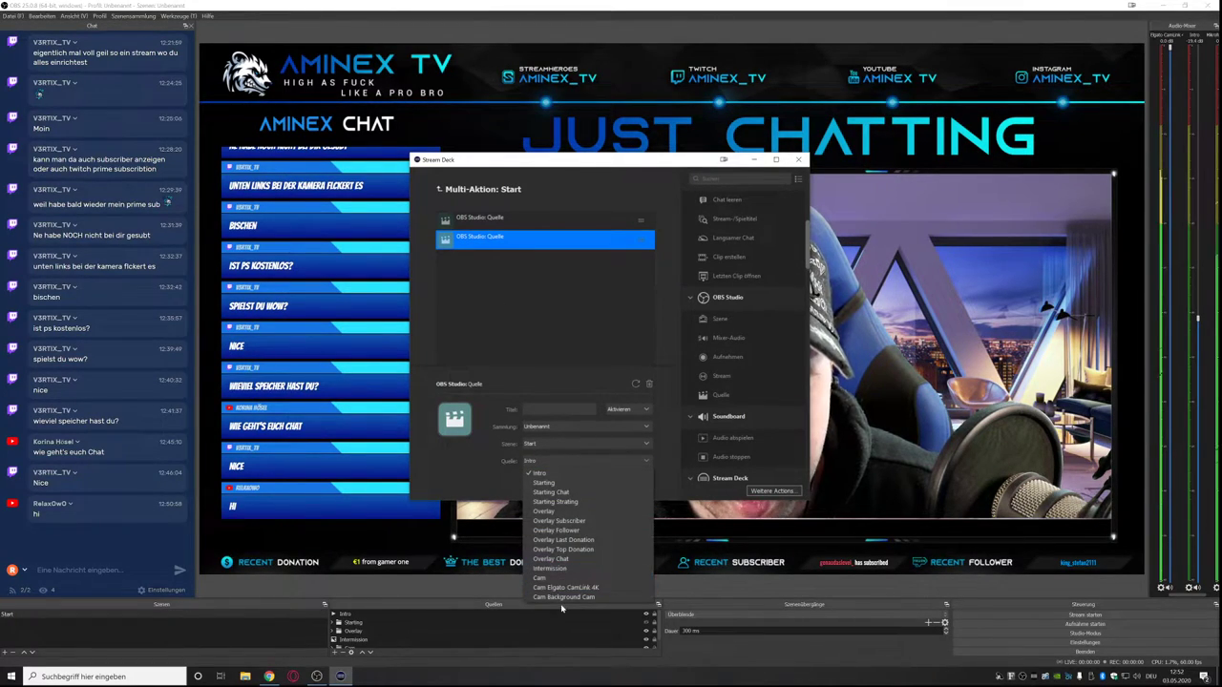
pyautogui.click(563, 473)
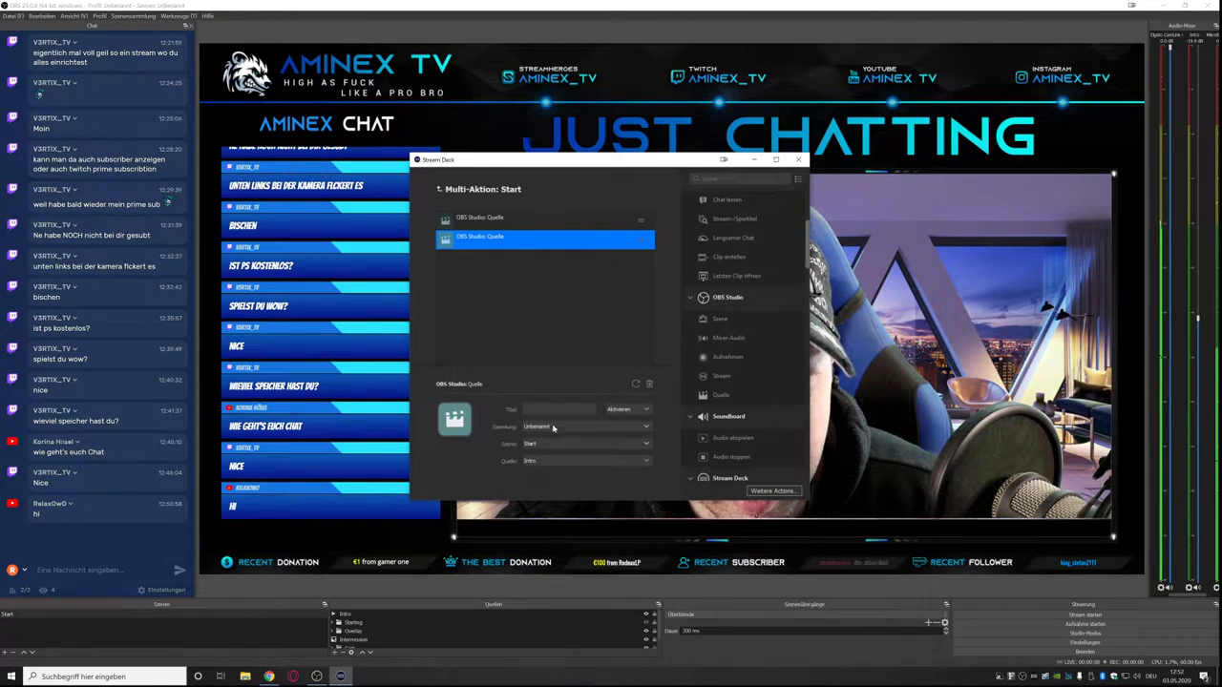
pyautogui.click(565, 331)
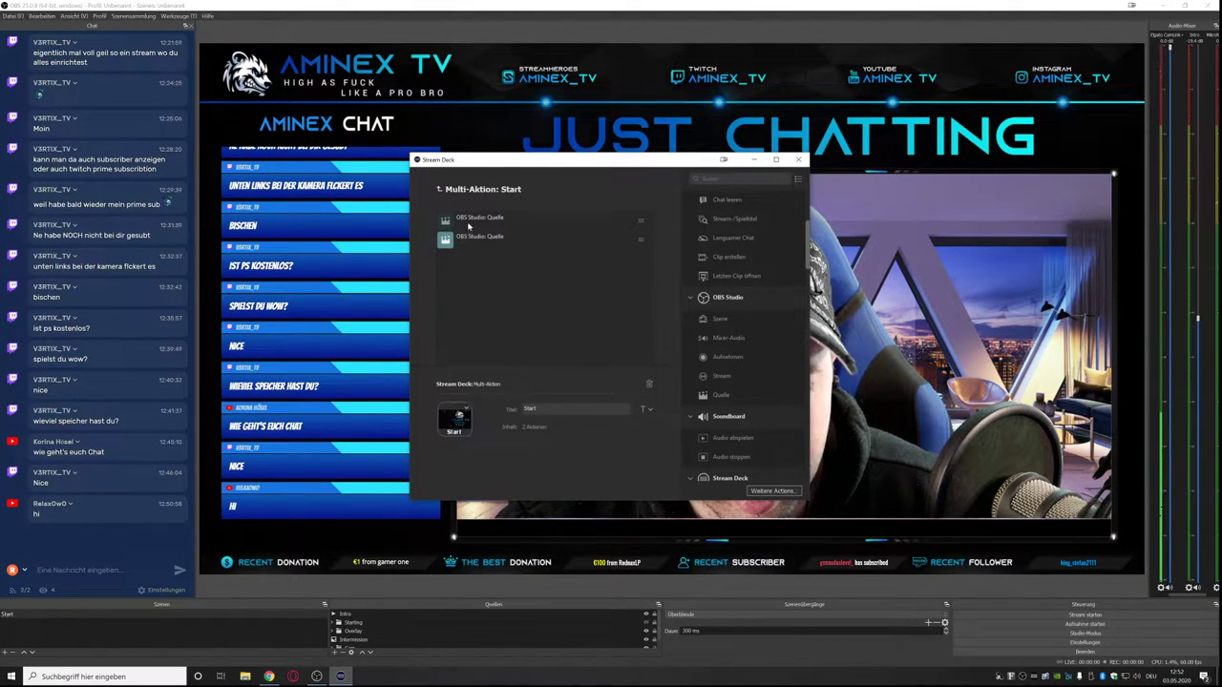
pyautogui.click(471, 222)
pyautogui.click(494, 237)
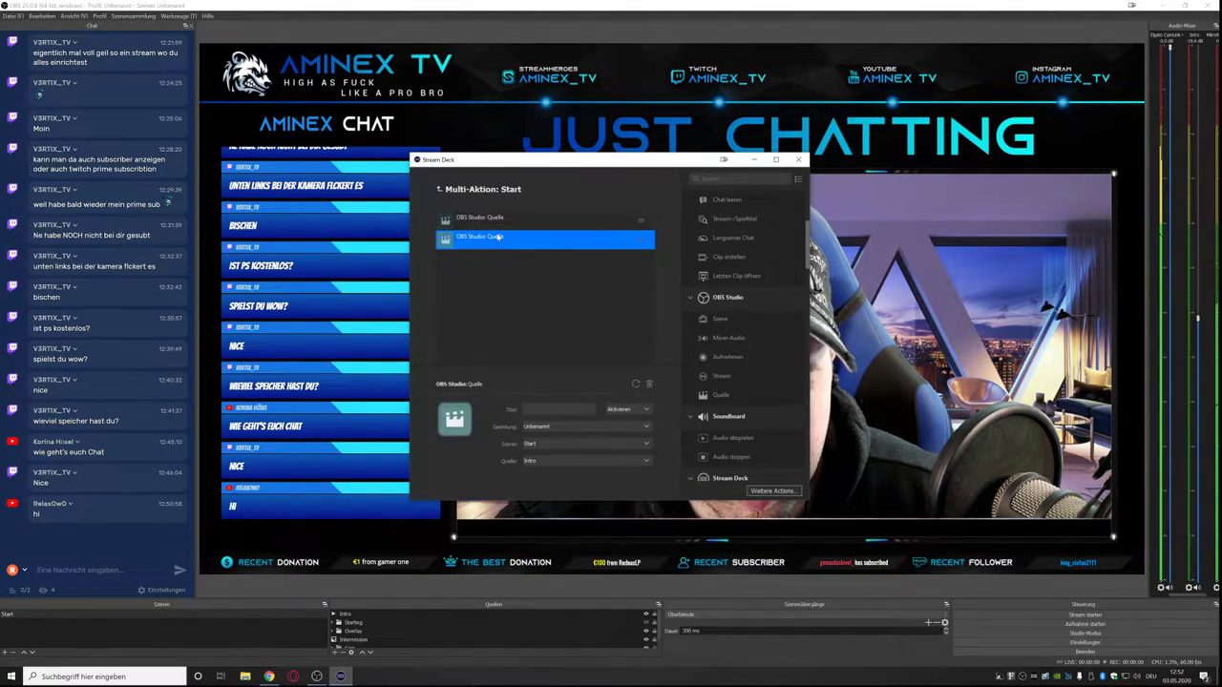
pyautogui.rightClick(533, 247)
pyautogui.click(500, 223)
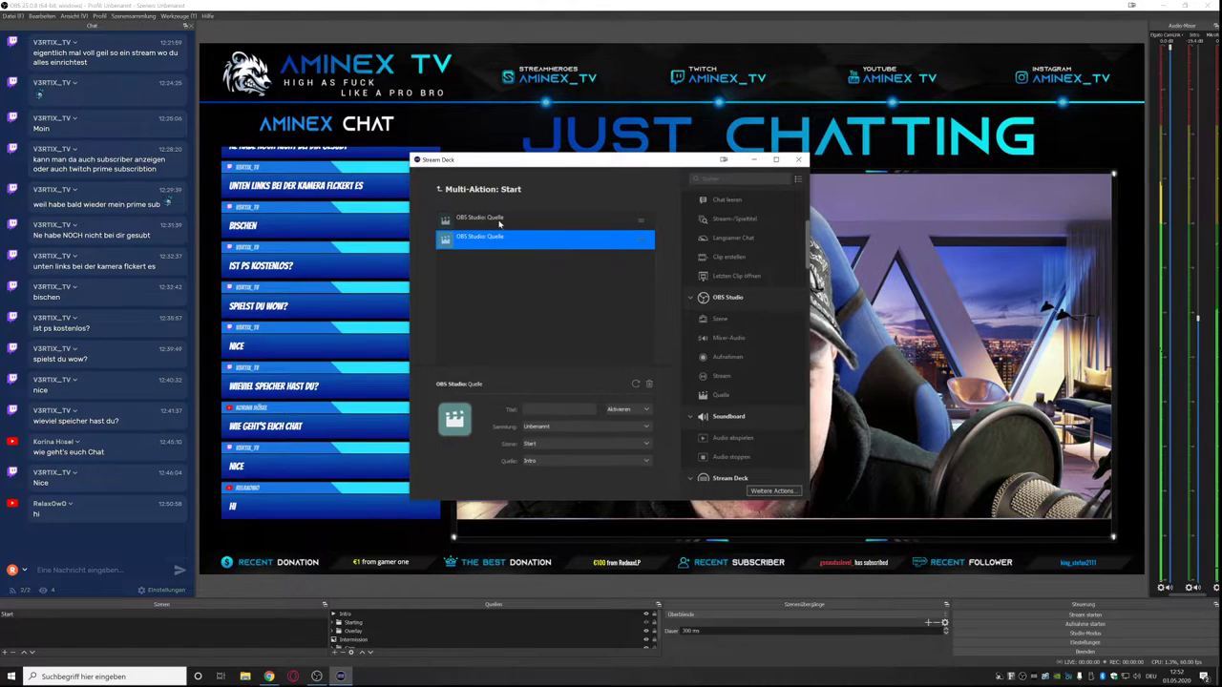
pyautogui.rightClick(499, 235)
pyautogui.click(516, 267)
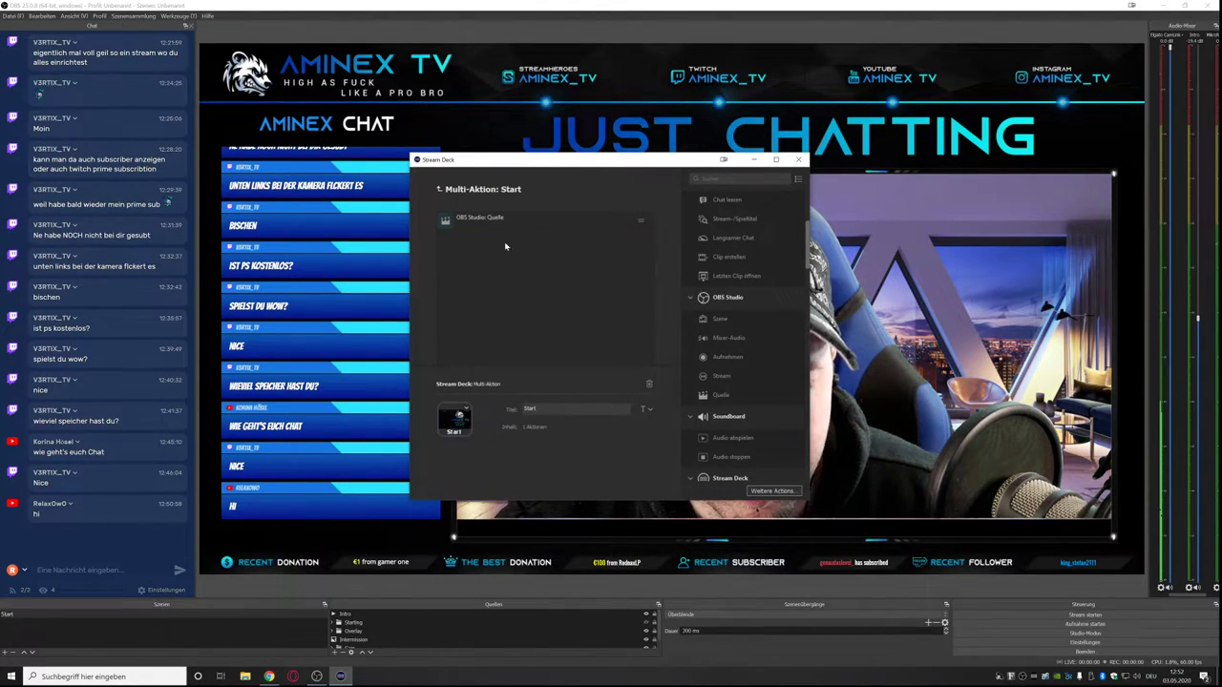
# Add a second OBS Studio Quelle action to the Start multi-action, set to Aktivieren for the Starting Strating source in the Start scene.
pyautogui.click(495, 225)
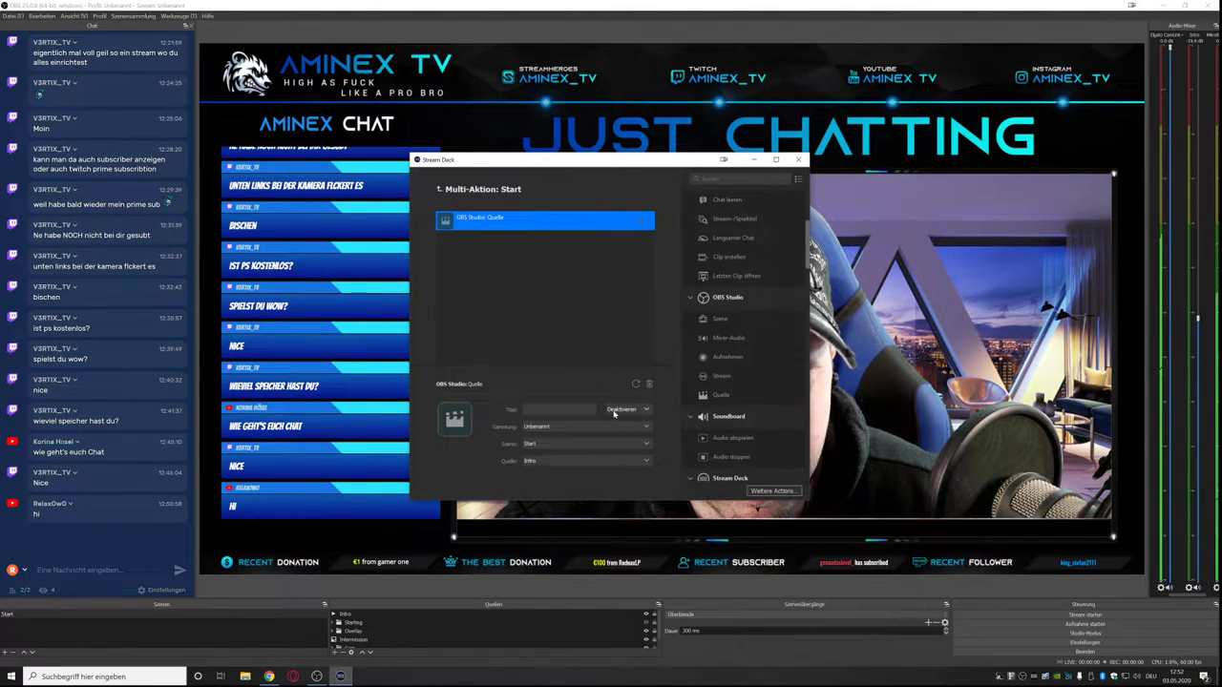
pyautogui.moveTo(708, 398); pyautogui.dragTo(488, 289)
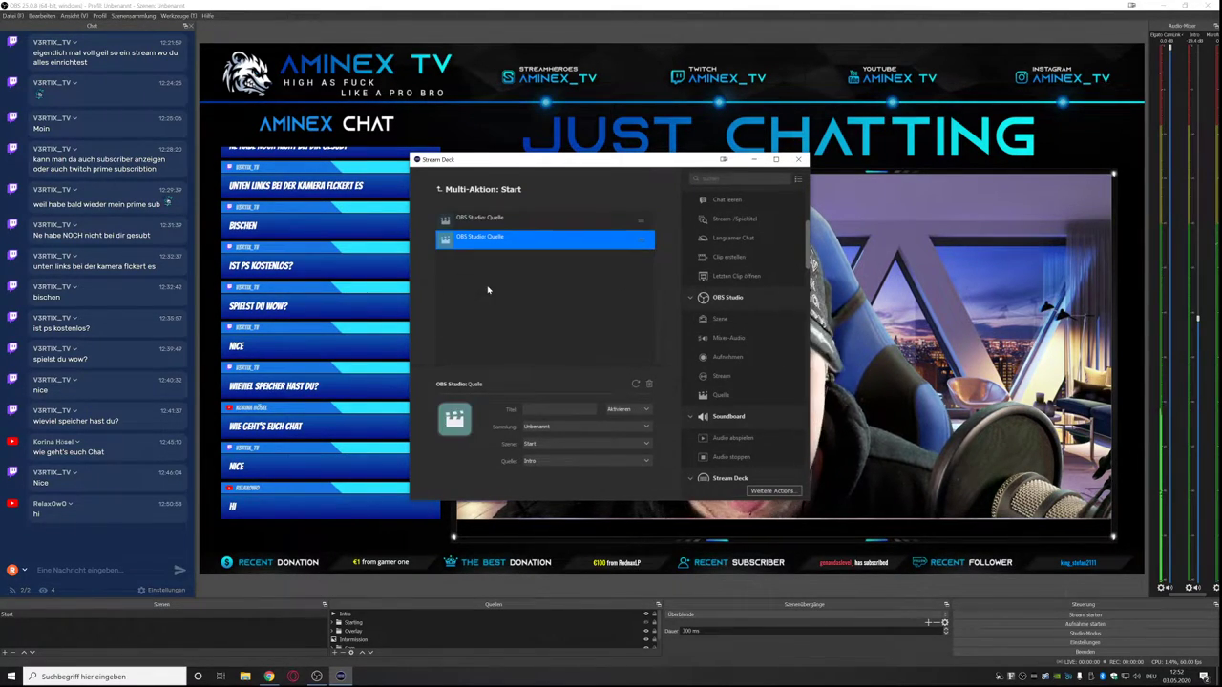
pyautogui.click(564, 461)
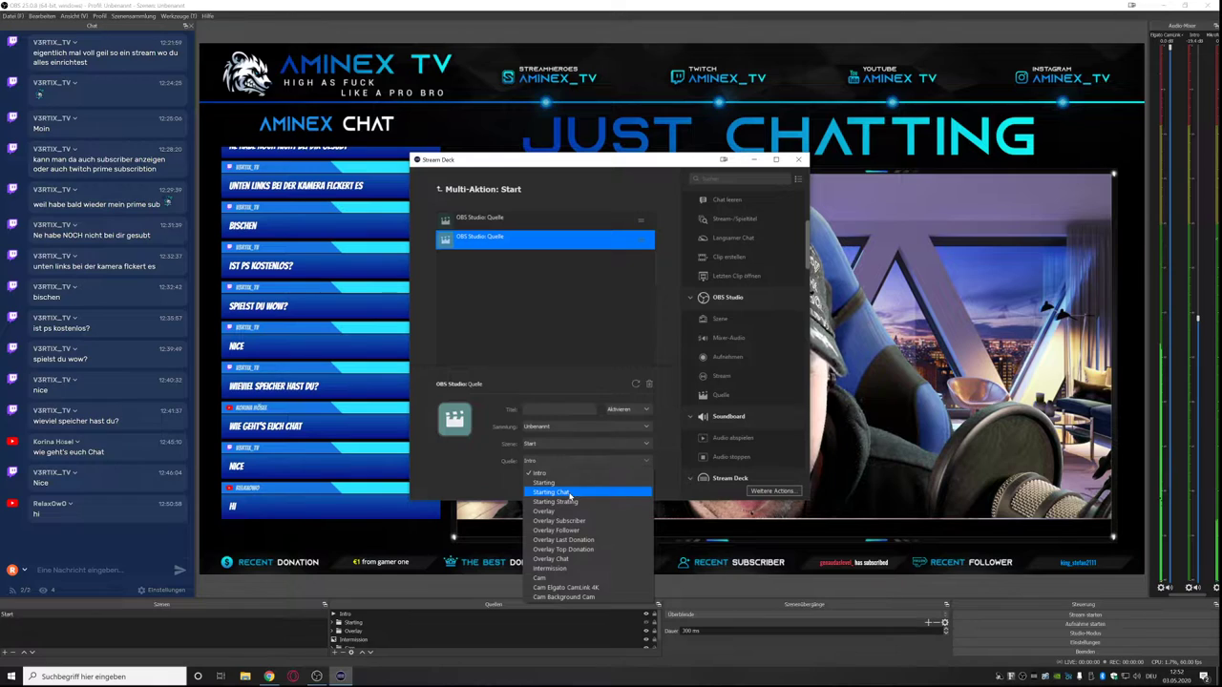
pyautogui.click(563, 502)
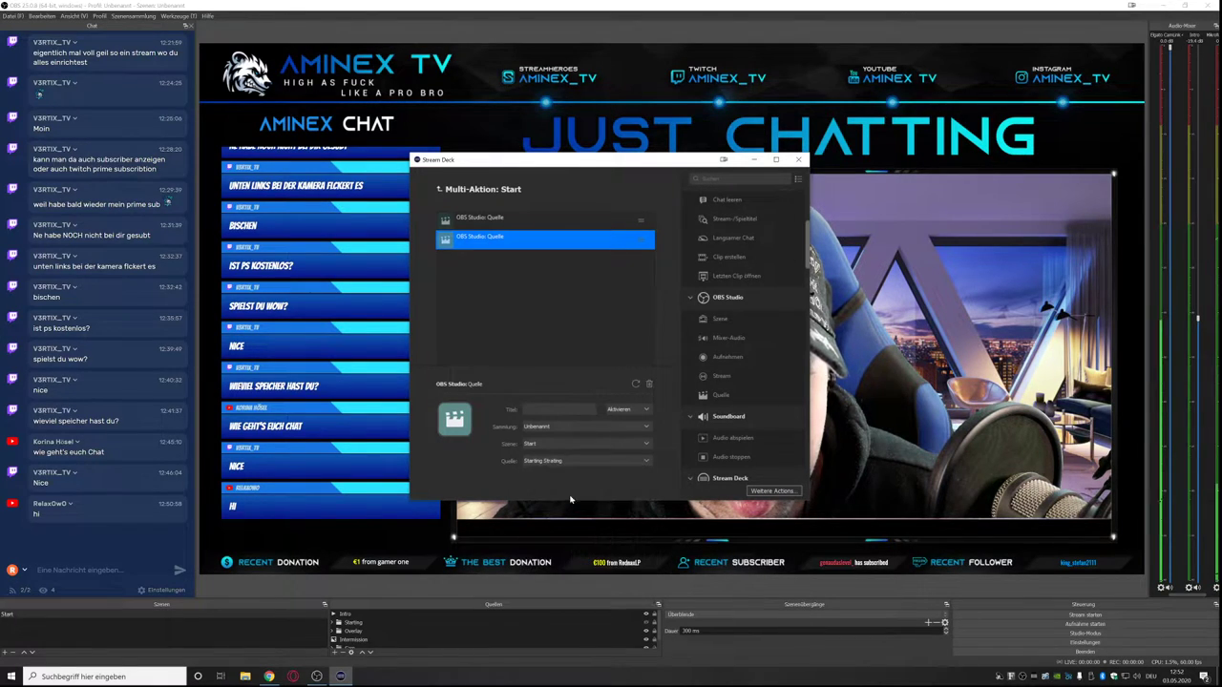
pyautogui.click(507, 271)
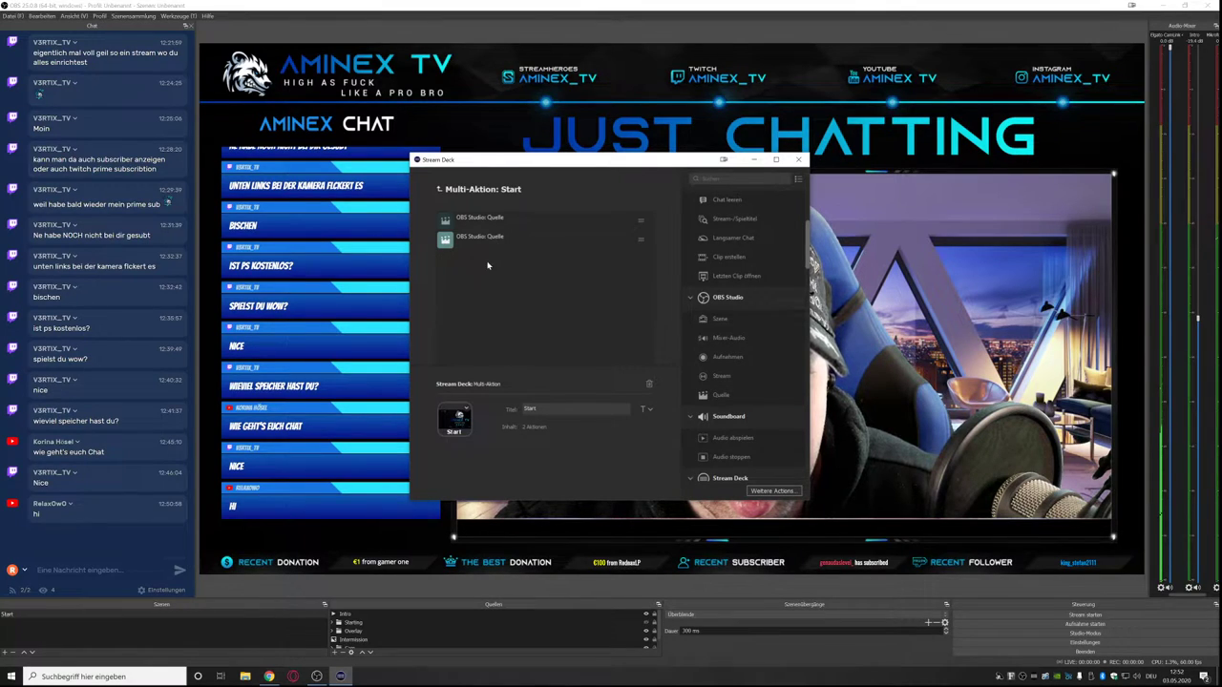
# Add a third OBS Studio Quelle action to the Start multi-action, set to Aktivieren for the Starting Chat source, and close the Stream Deck window.
pyautogui.moveTo(717, 394); pyautogui.dragTo(534, 255)
pyautogui.click(549, 462)
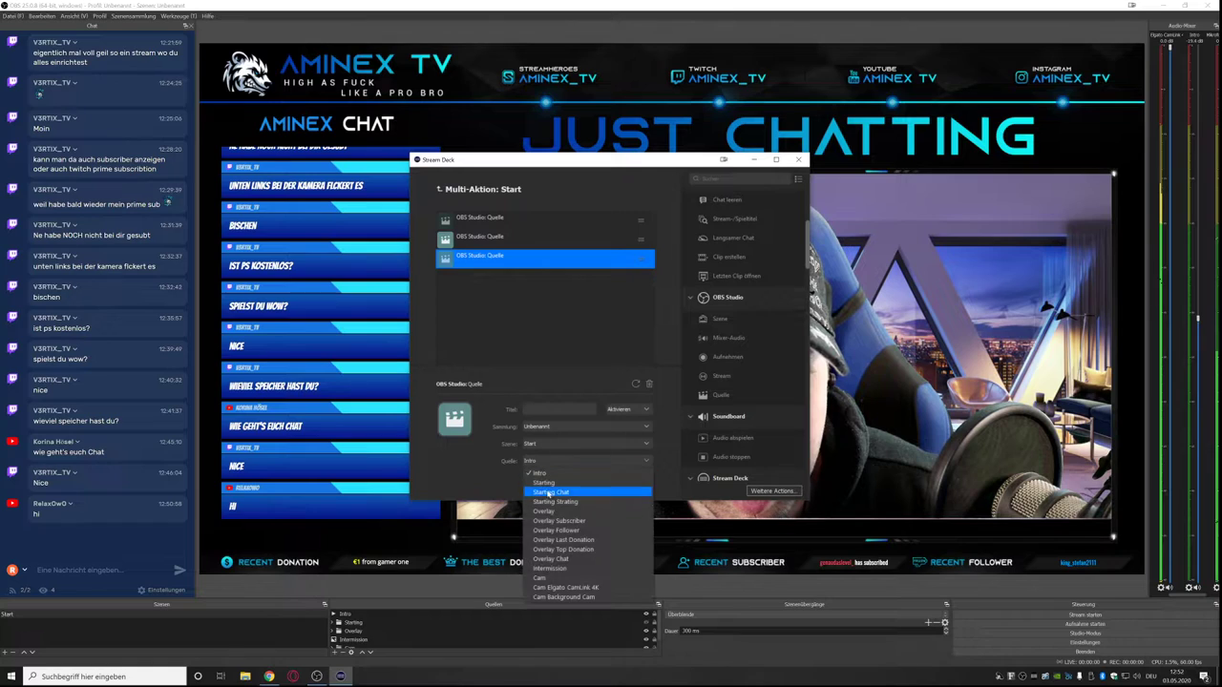
pyautogui.click(551, 492)
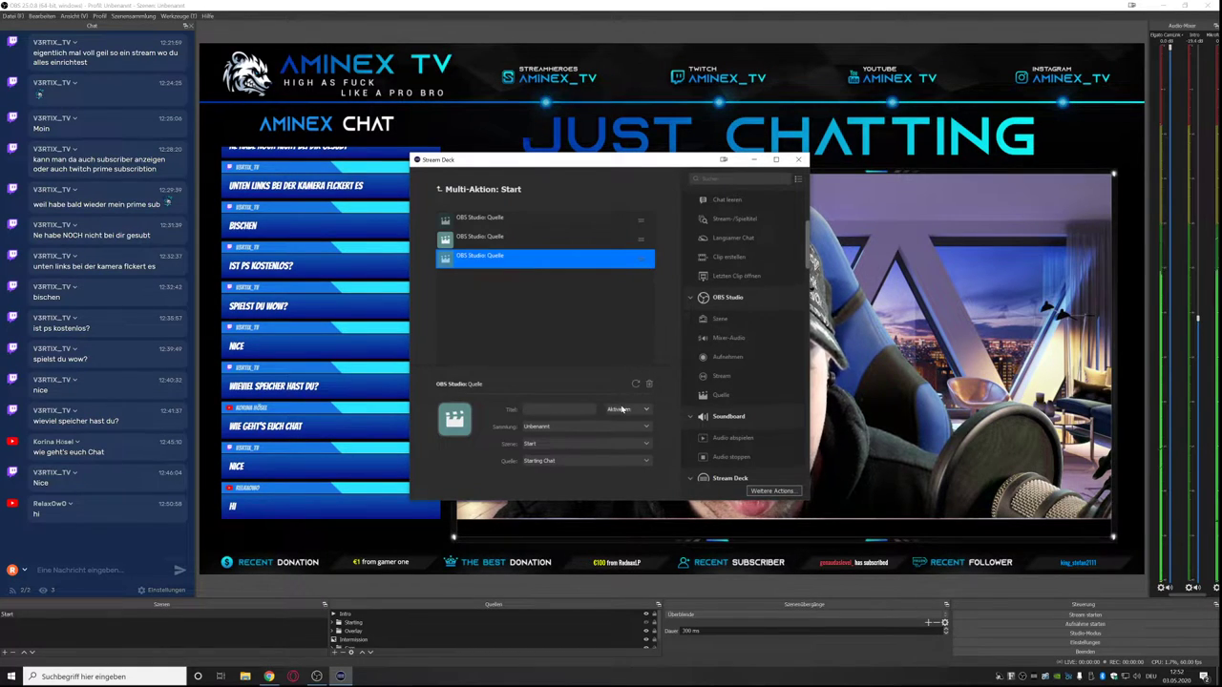
pyautogui.click(798, 159)
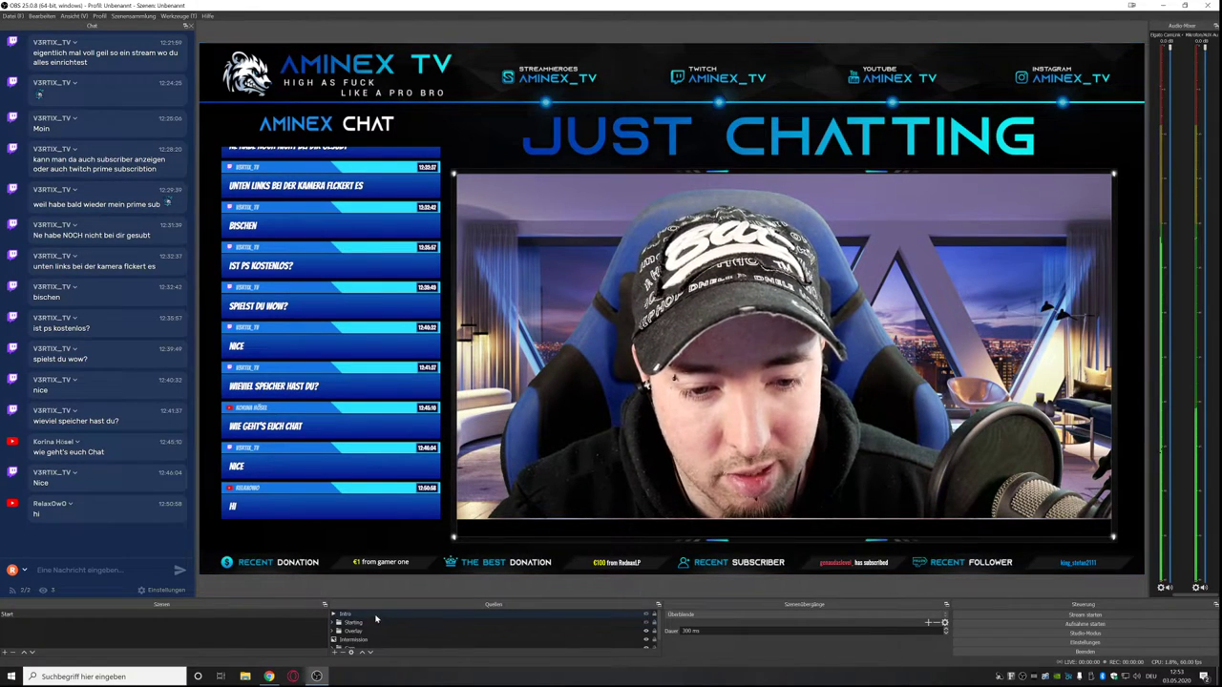
# Reopen the Stream Deck window and check the settings of the second source action in the Start multi-action.
pyautogui.click(1033, 677)
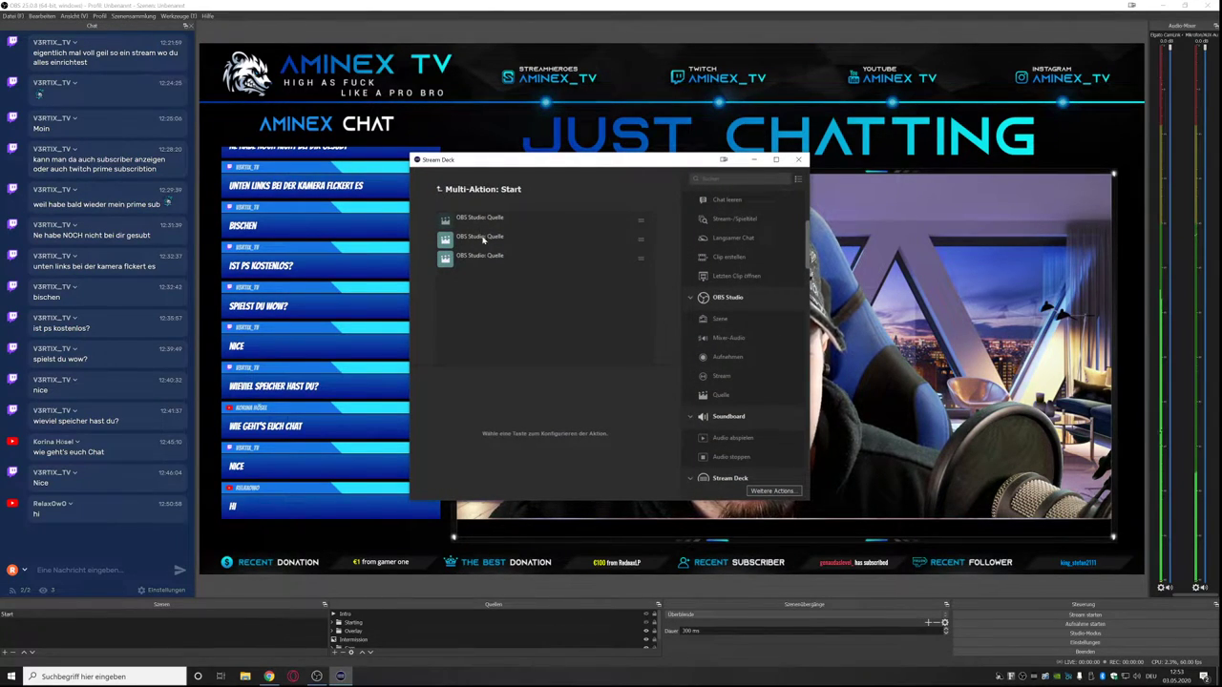
pyautogui.click(483, 240)
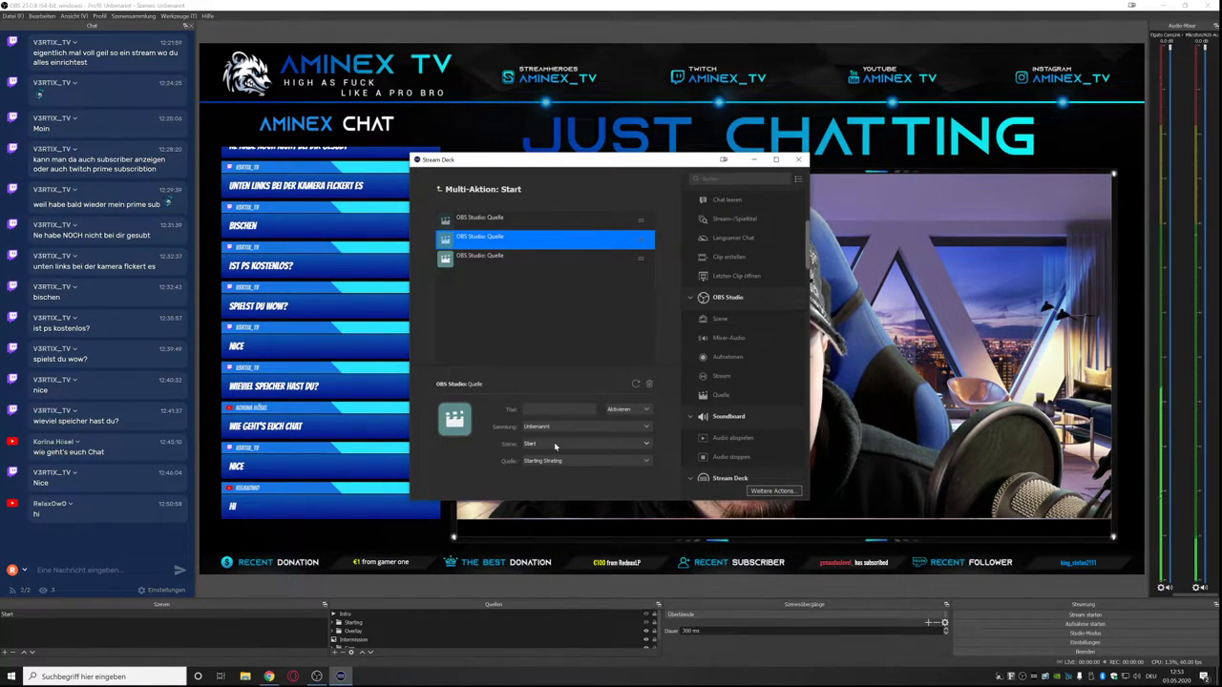
pyautogui.click(798, 159)
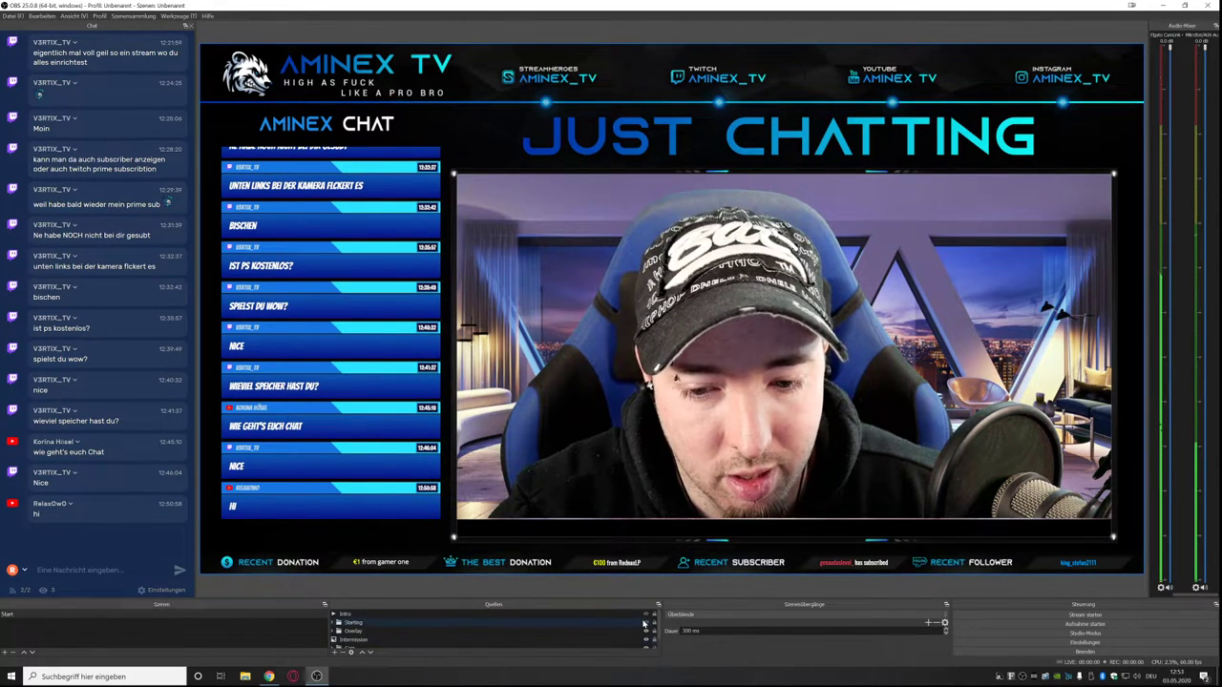
# In OBS Studio, make the Starting group visible and hide the Chat and Strating sources inside it.
pyautogui.click(645, 622)
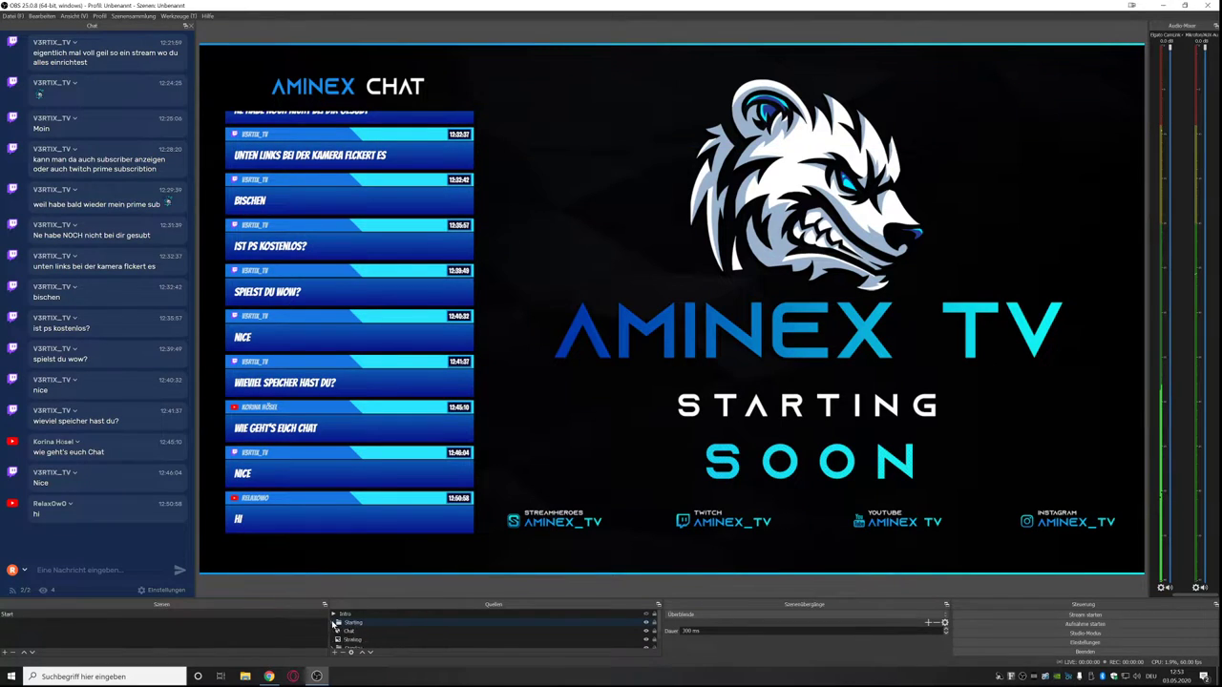
pyautogui.click(646, 640)
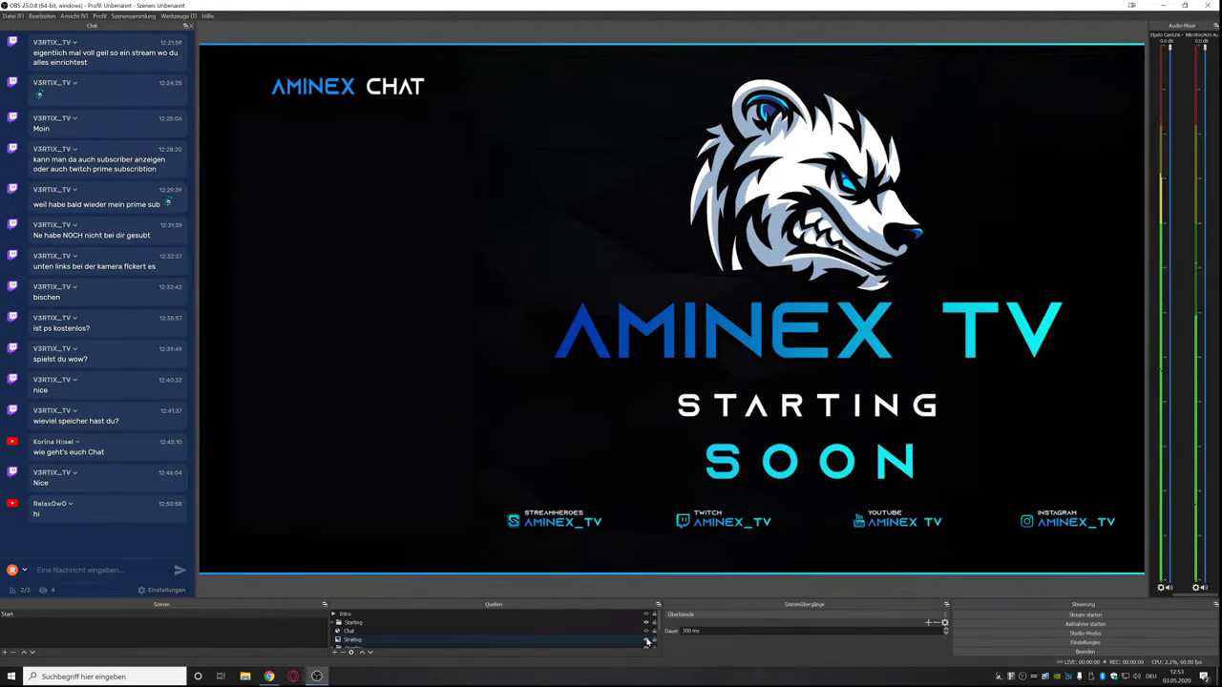
pyautogui.click(647, 639)
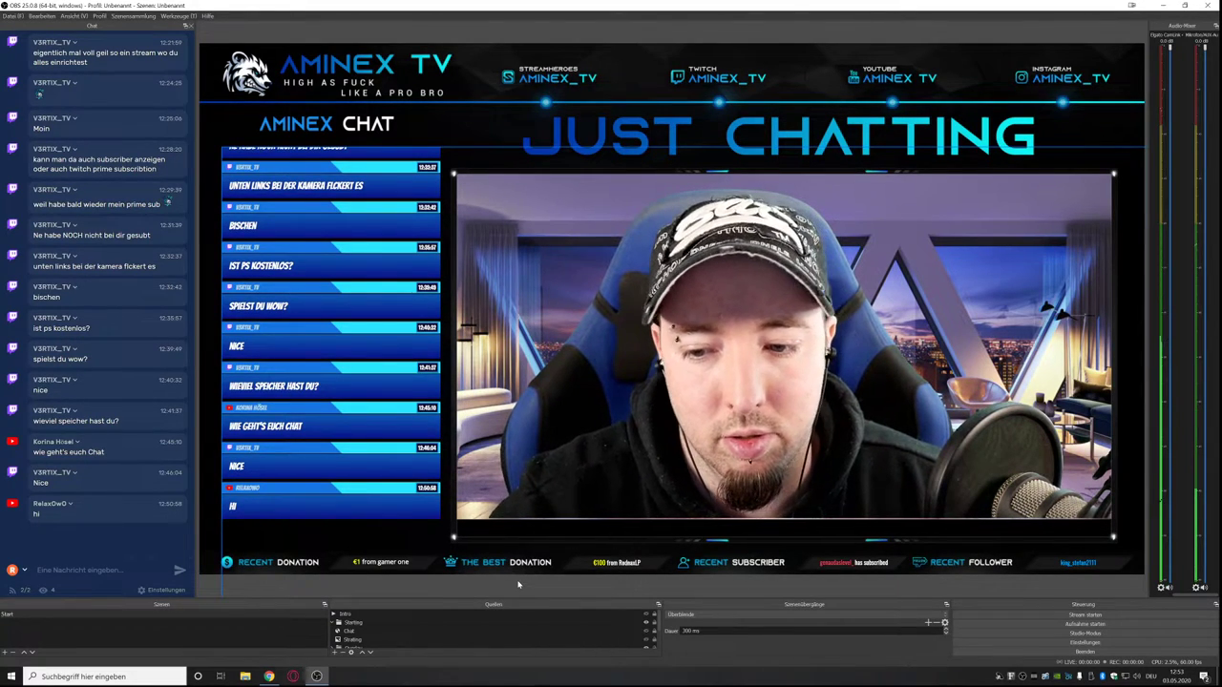
# Check the plugin version of Elgato Remote Control for OBS Studio.
pyautogui.click(178, 17)
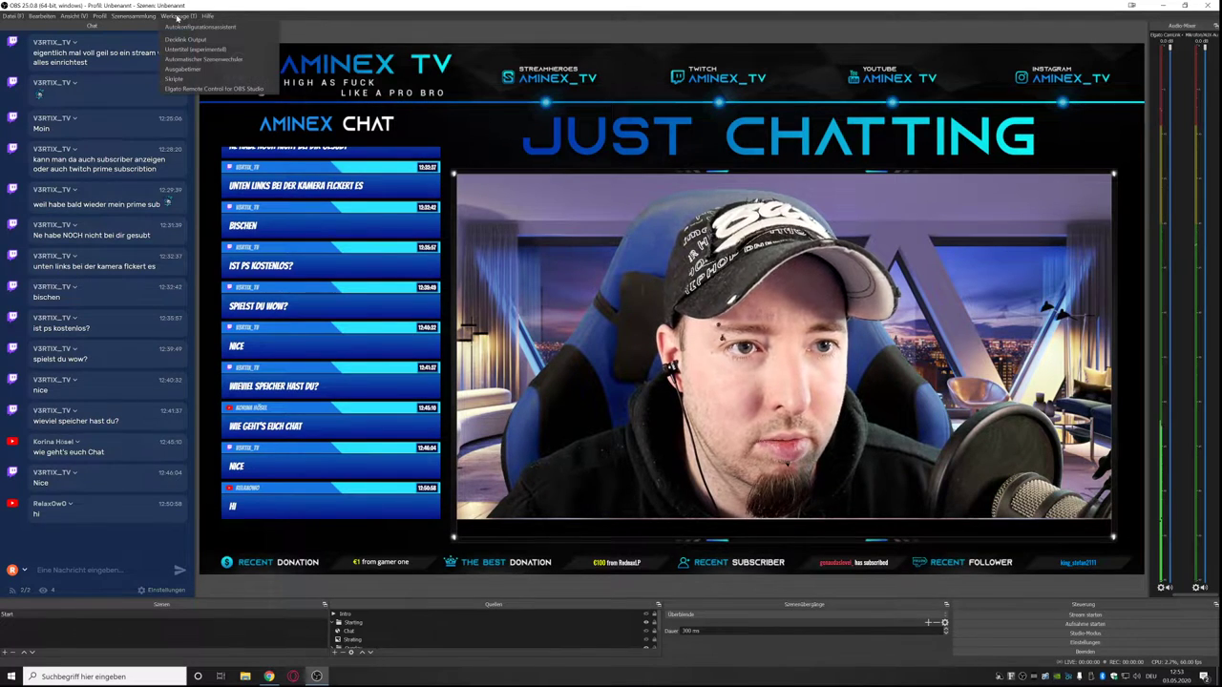
pyautogui.click(190, 88)
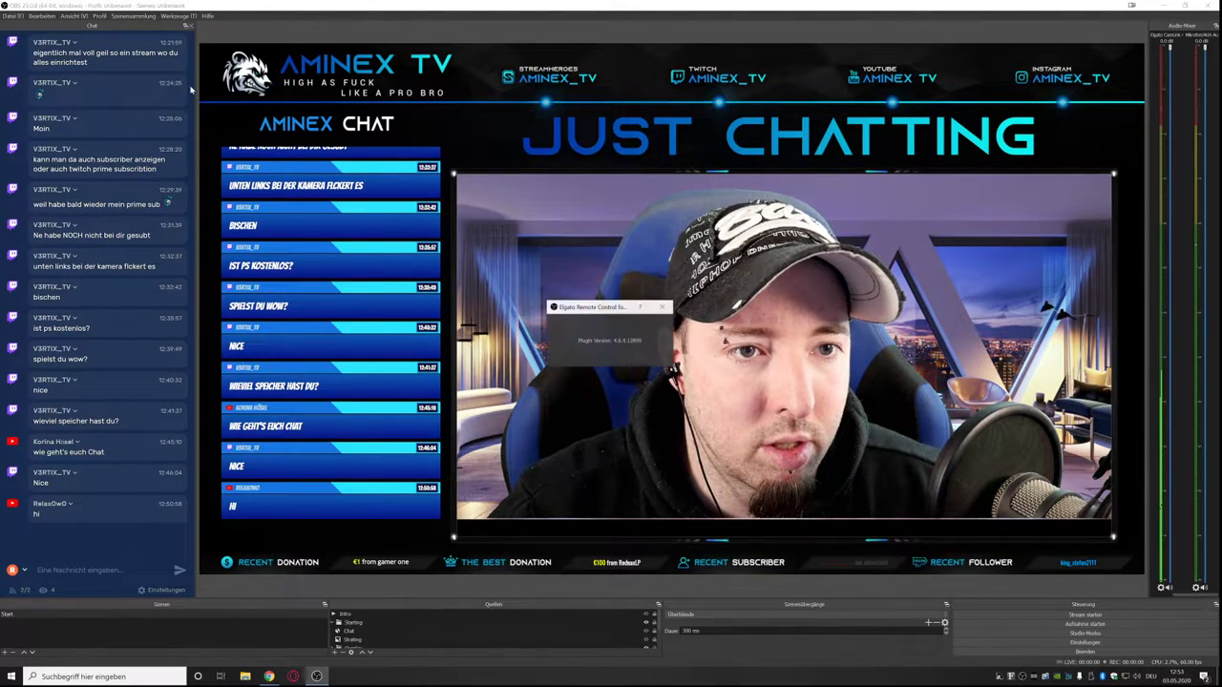
pyautogui.click(662, 308)
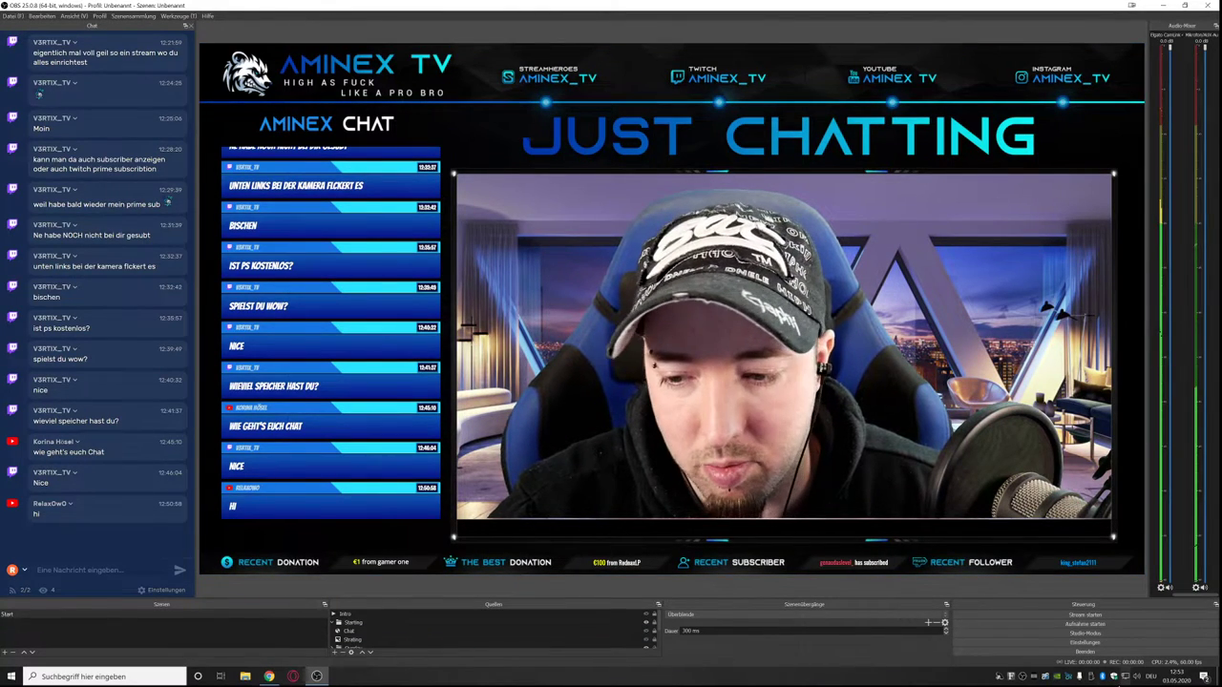
# Switch to Stream Deck and add an OBS Studio Quelle action to the End multi-action, set to Aktivieren for Intro in the Start scene.
pyautogui.click(1037, 676)
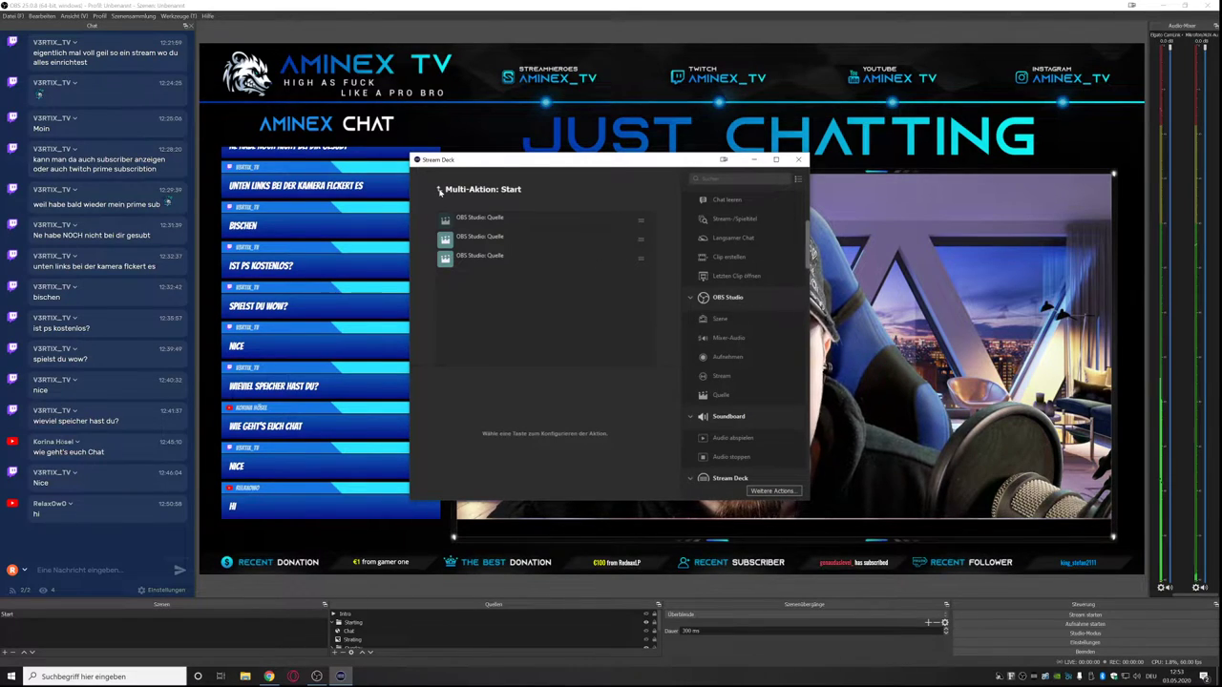
pyautogui.click(440, 189)
pyautogui.click(496, 335)
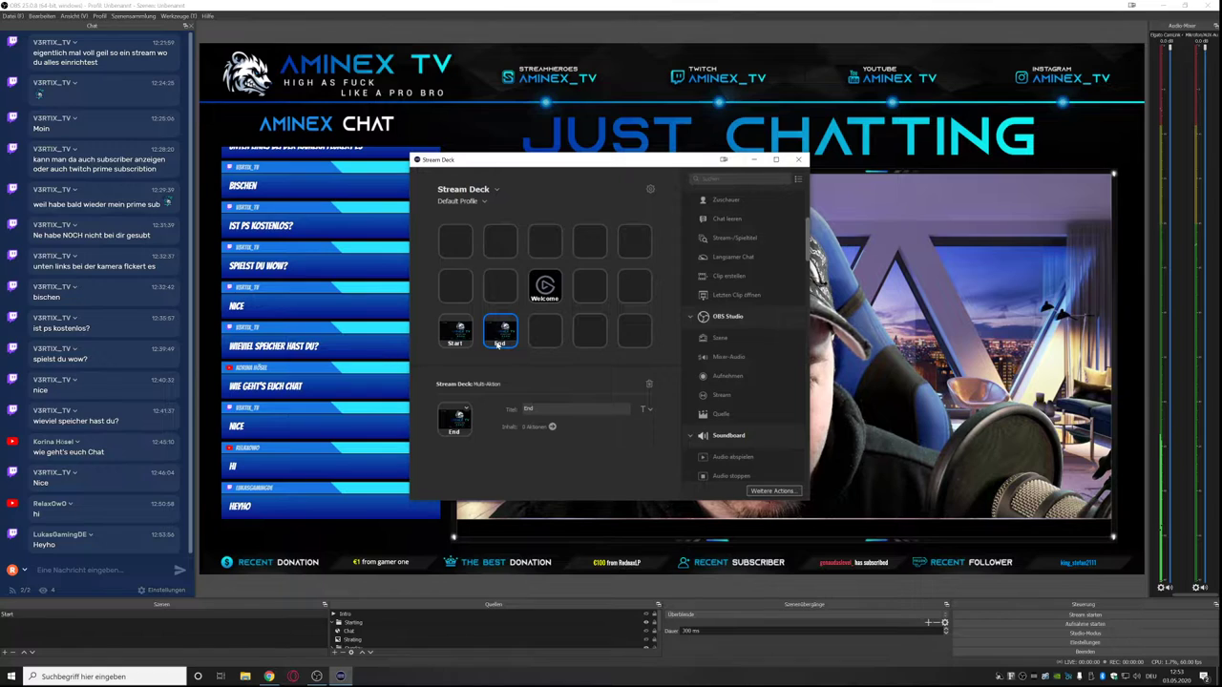
pyautogui.doubleClick(498, 336)
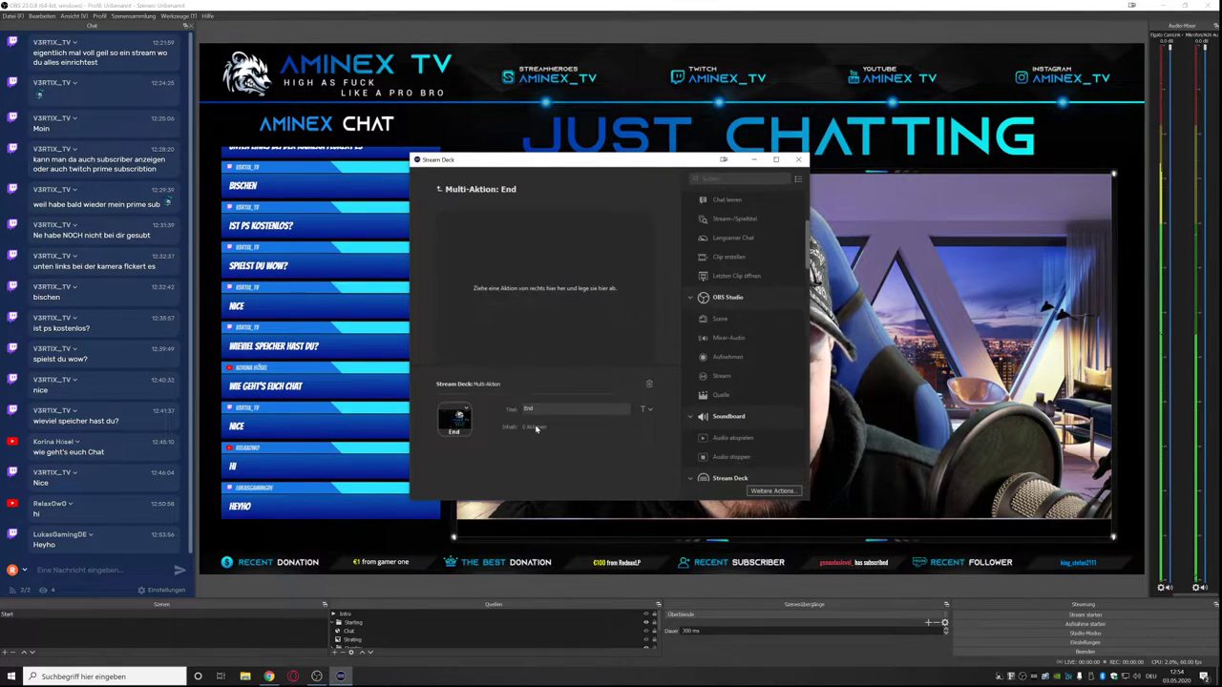
pyautogui.scroll(-1, 731, 435)
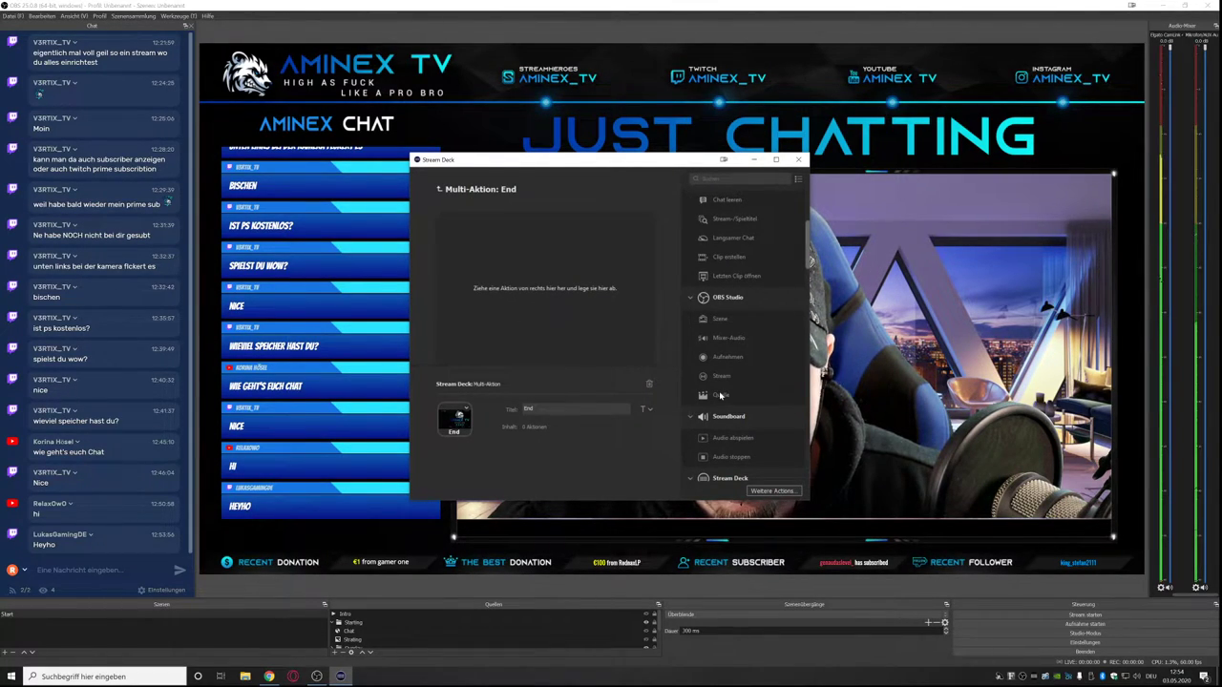
pyautogui.moveTo(723, 397); pyautogui.dragTo(492, 311)
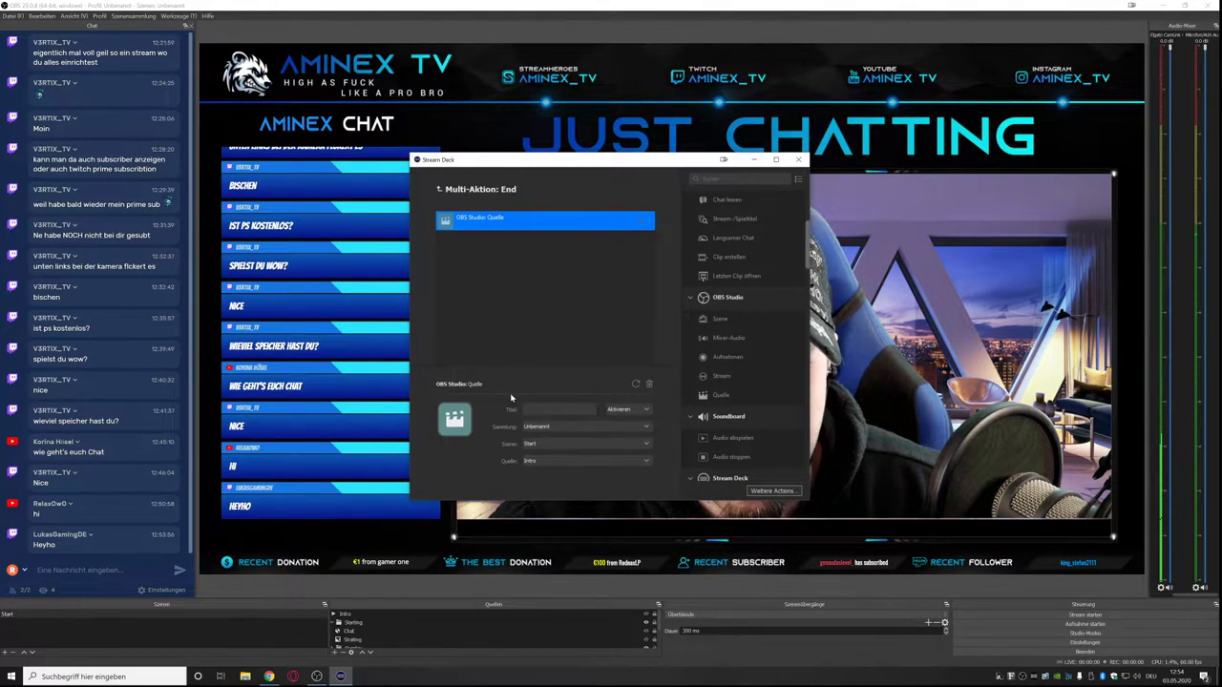
pyautogui.click(561, 462)
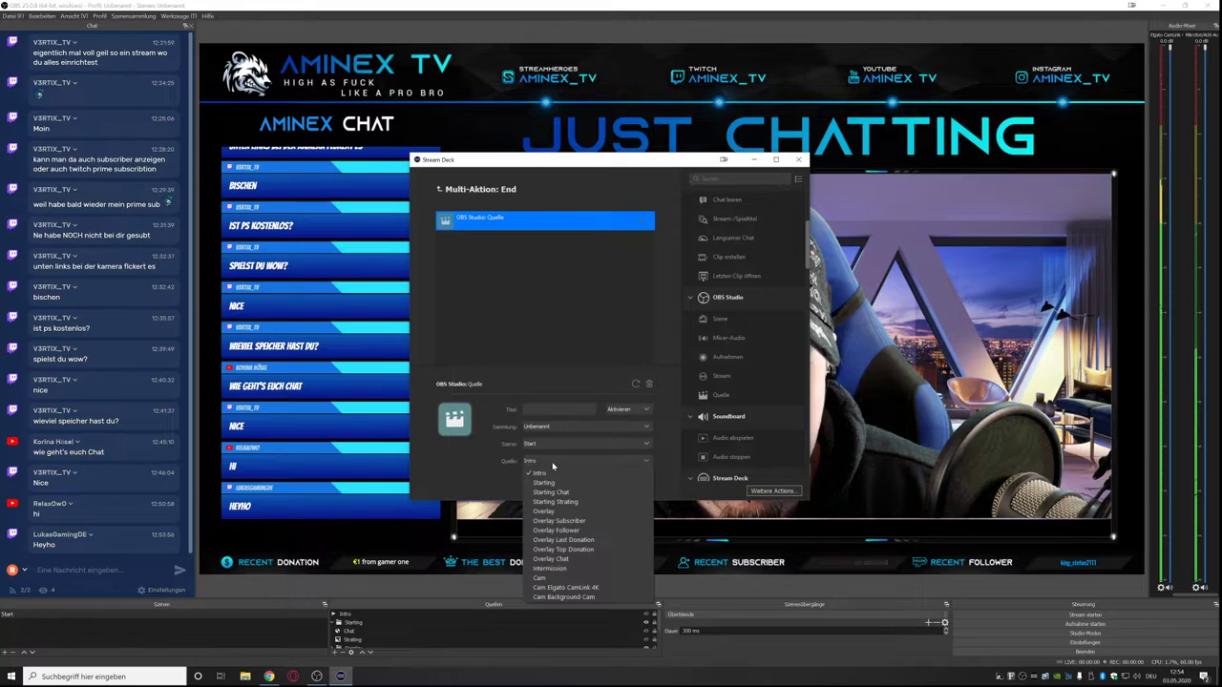
pyautogui.click(541, 460)
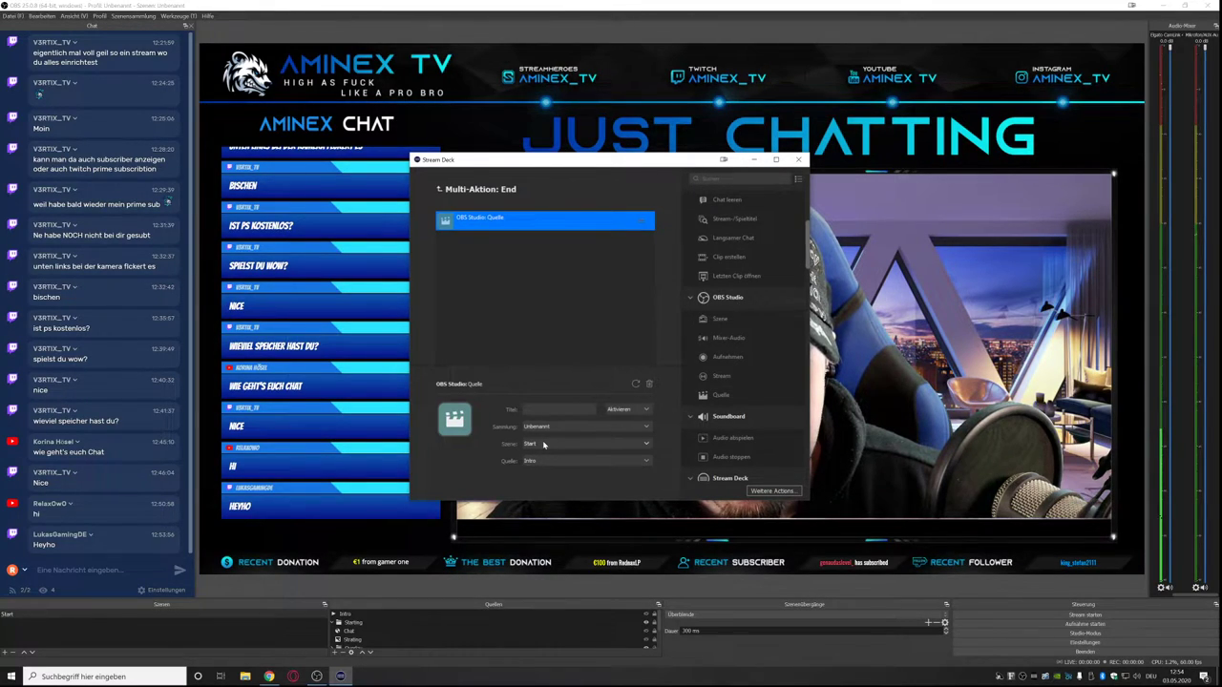
# Add a second OBS Studio Quelle action to the End multi-action, set to Deaktivieren for the Starting Strating source.
pyautogui.moveTo(721, 394); pyautogui.dragTo(553, 286)
pyautogui.click(532, 462)
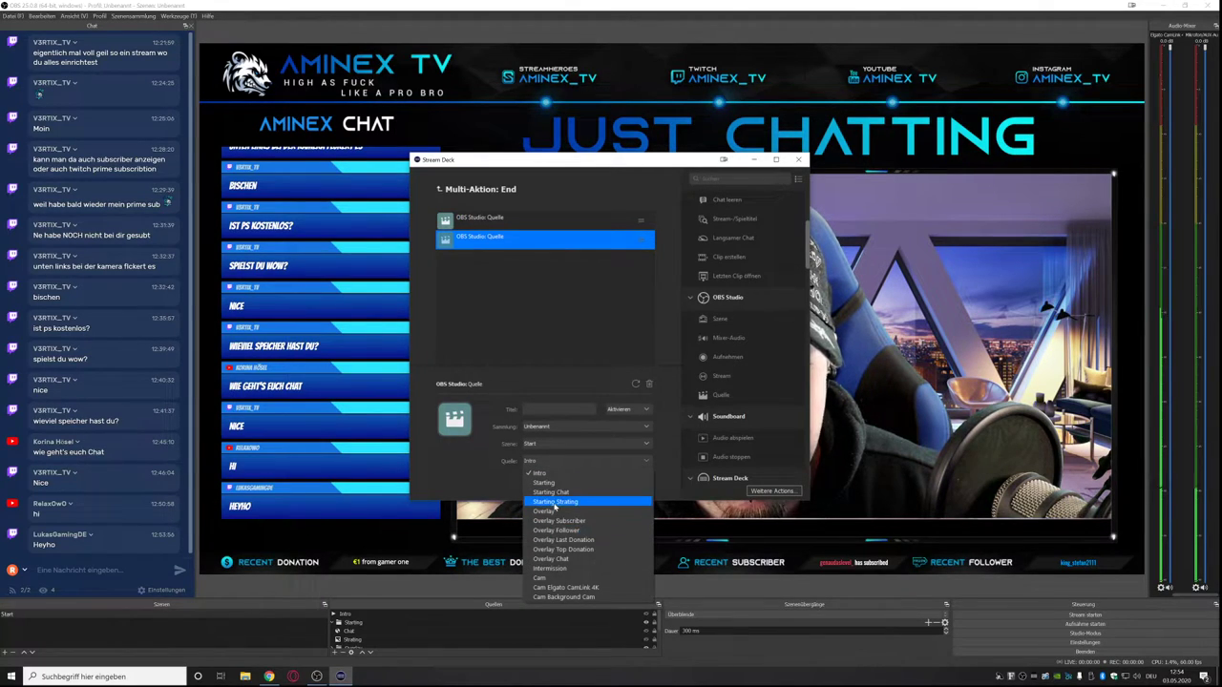
pyautogui.click(557, 502)
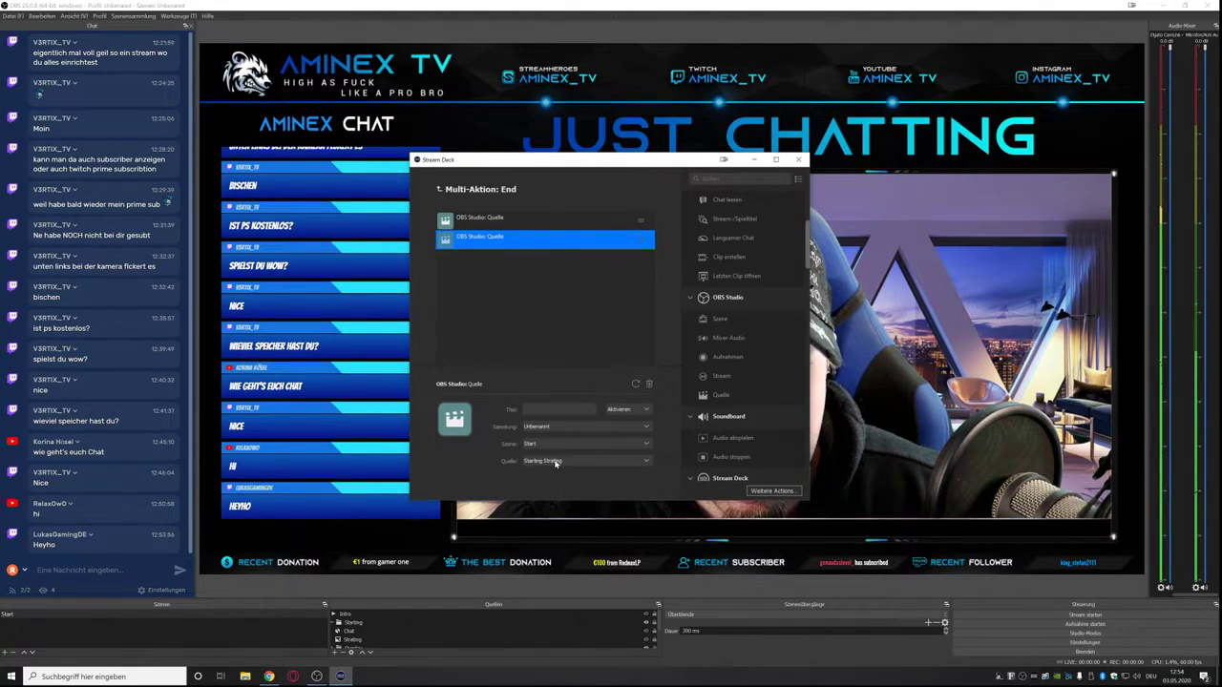
pyautogui.click(627, 411)
pyautogui.click(625, 429)
# Add a third OBS Studio Quelle action to the End multi-action and choose Starting Chat as its source.
pyautogui.moveTo(720, 394); pyautogui.dragTo(544, 307)
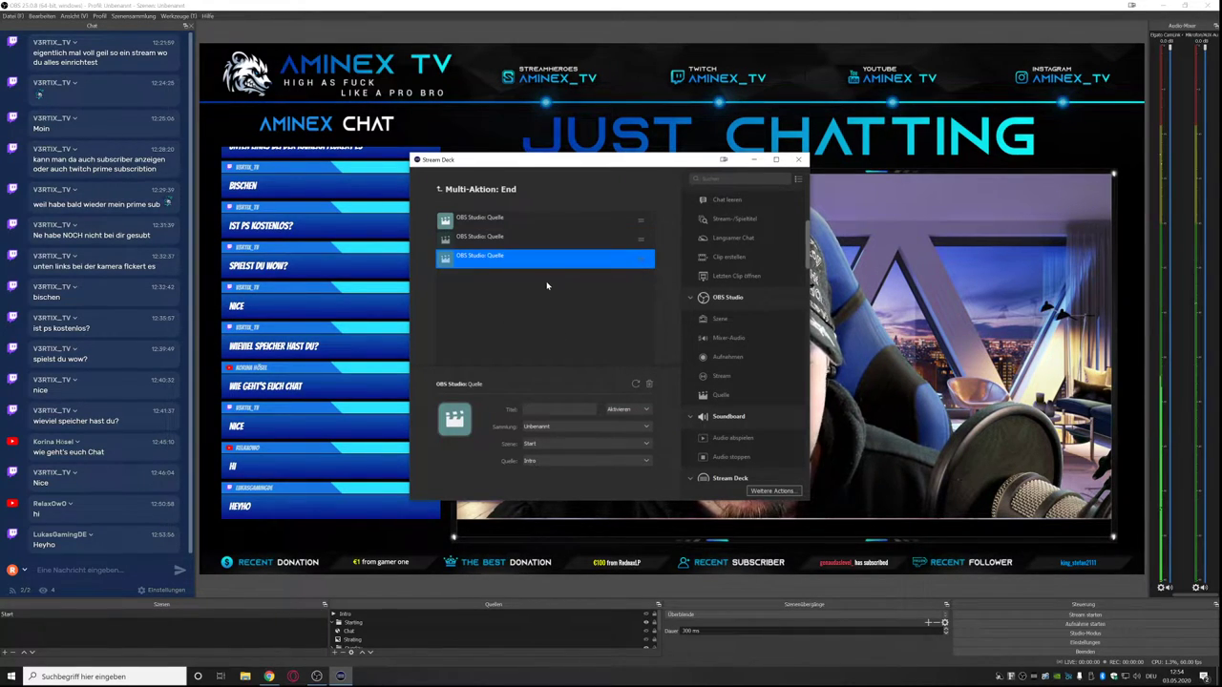
pyautogui.click(565, 462)
pyautogui.click(550, 492)
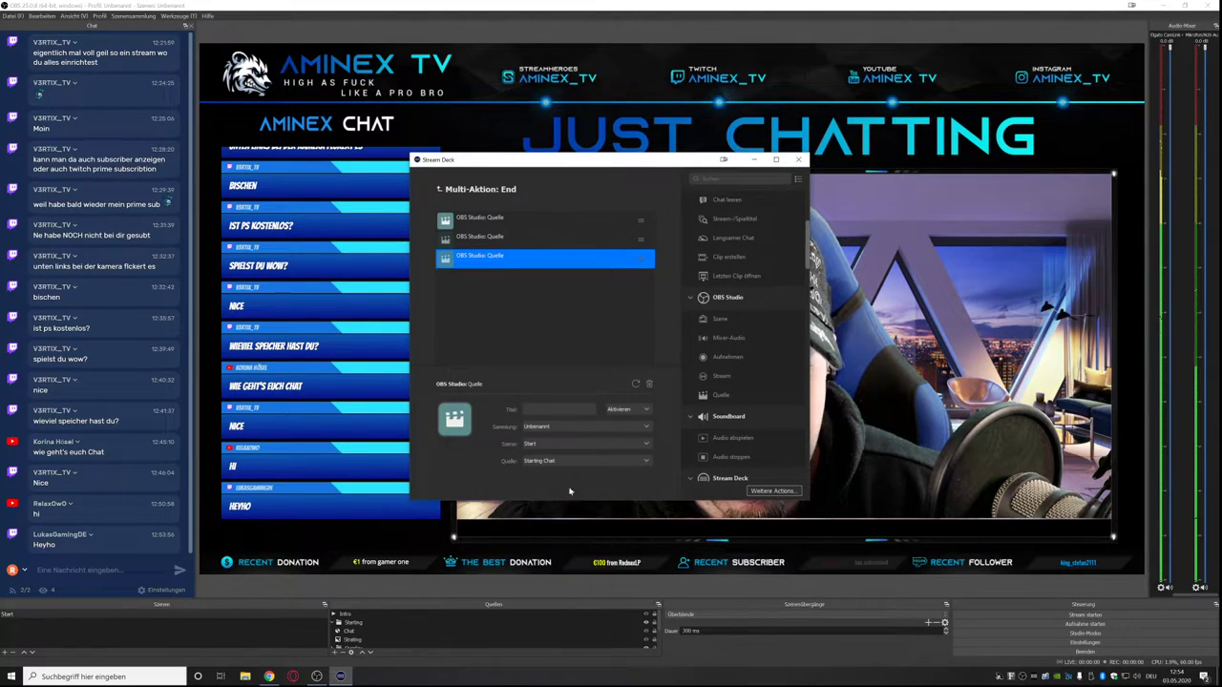
# Set the End multi-action's third OBS source action, for Starting Chat in scene Start, to Deaktivieren and close the Stream Deck window.
pyautogui.click(627, 409)
pyautogui.click(623, 432)
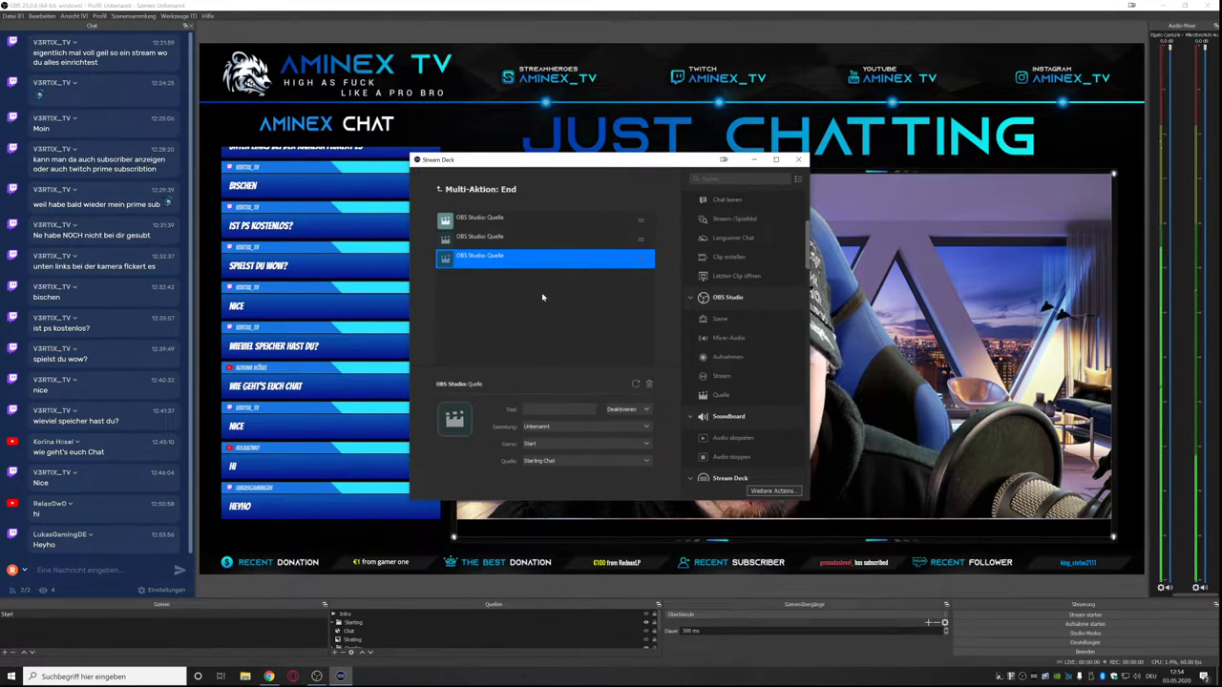
pyautogui.click(514, 238)
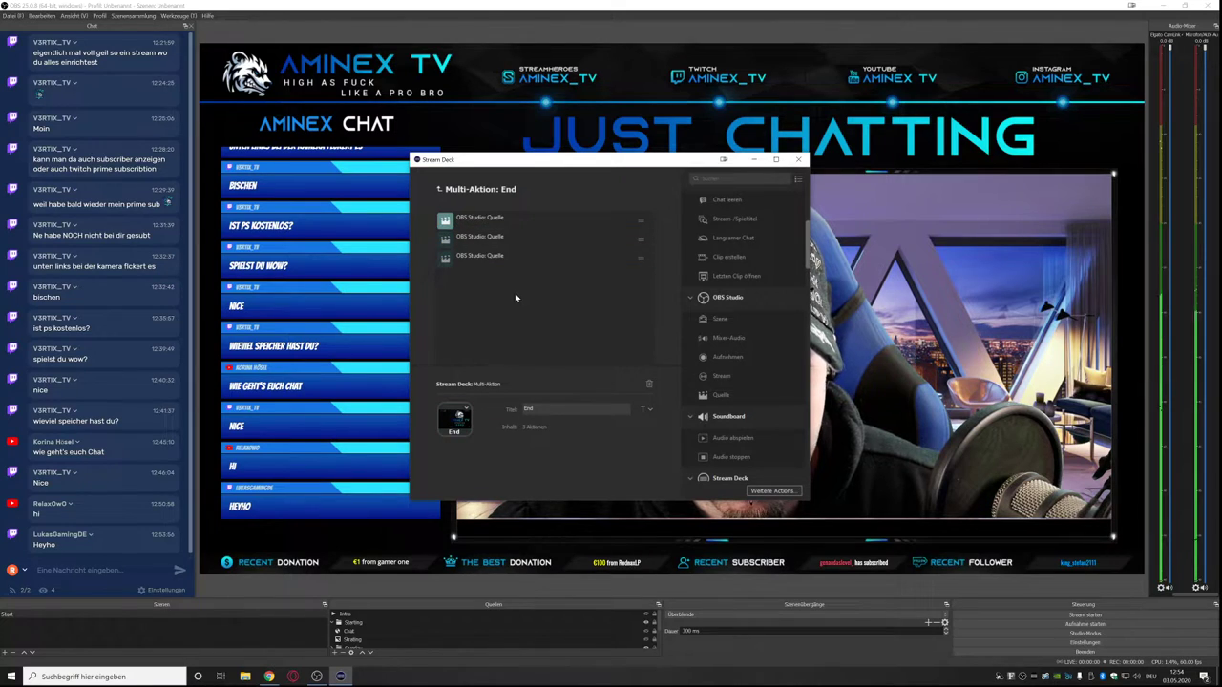
pyautogui.click(798, 159)
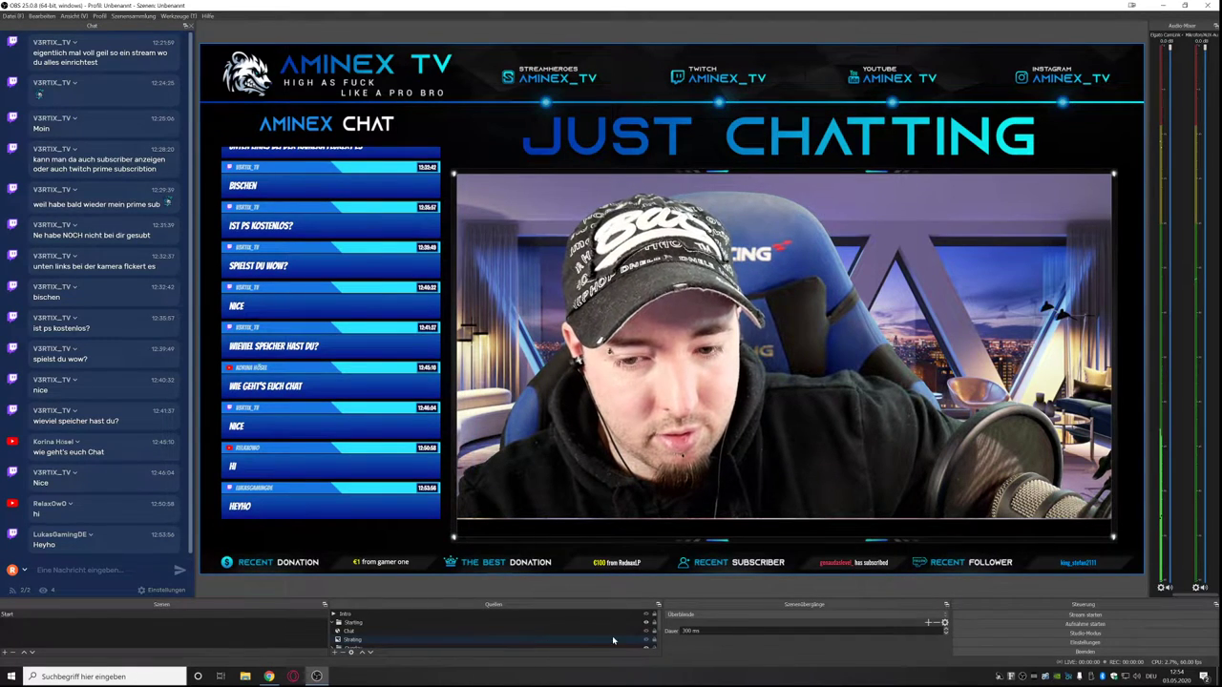
# Test switching between the Starting Soon and Just Chatting views, toggling the visibility of the Strating and Intermission sources.
pyautogui.click(645, 640)
pyautogui.scroll(-1, 646, 638)
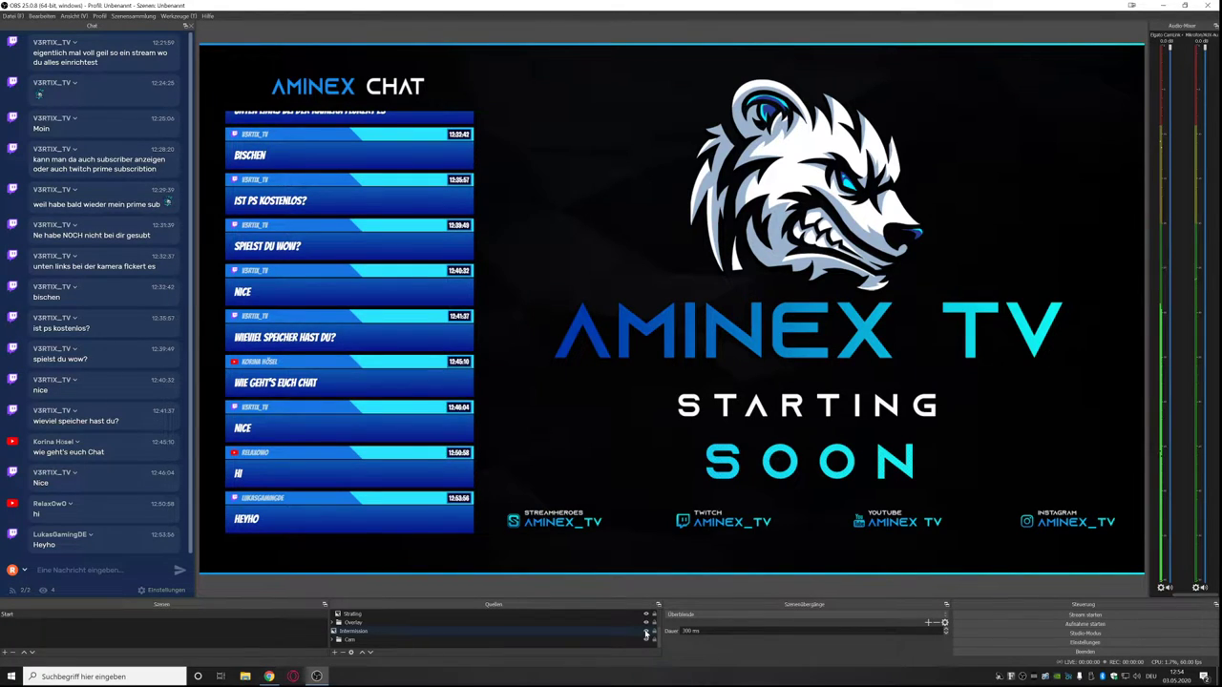
pyautogui.click(647, 632)
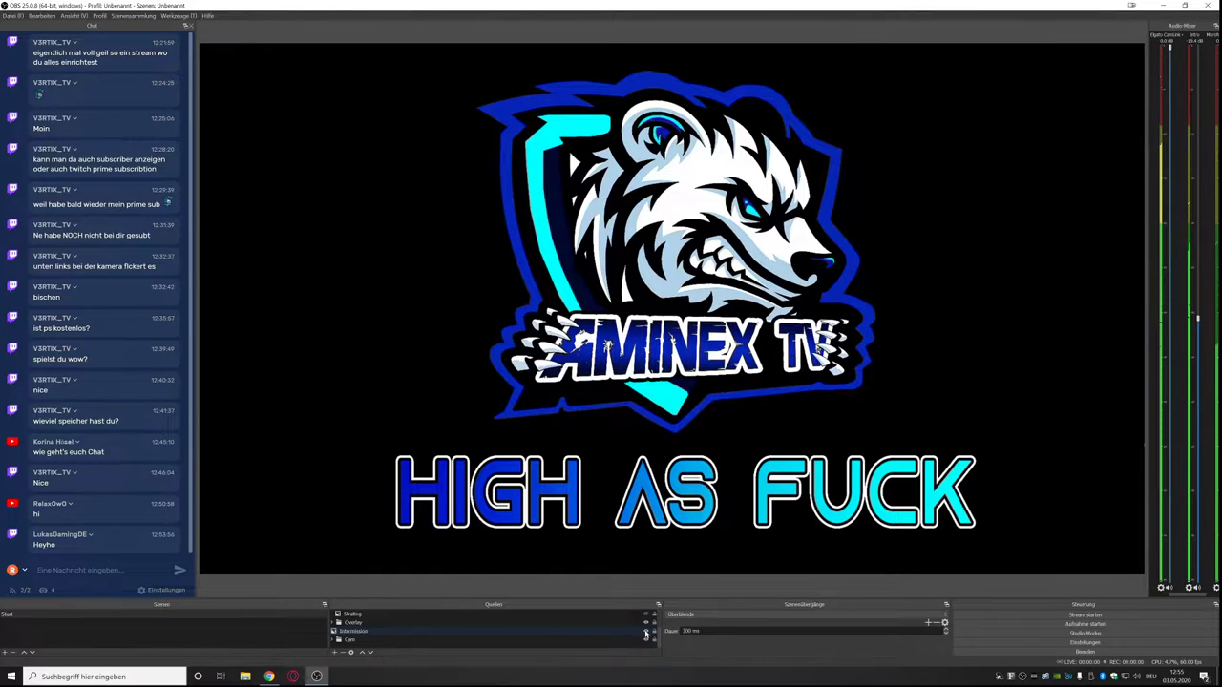
pyautogui.click(646, 632)
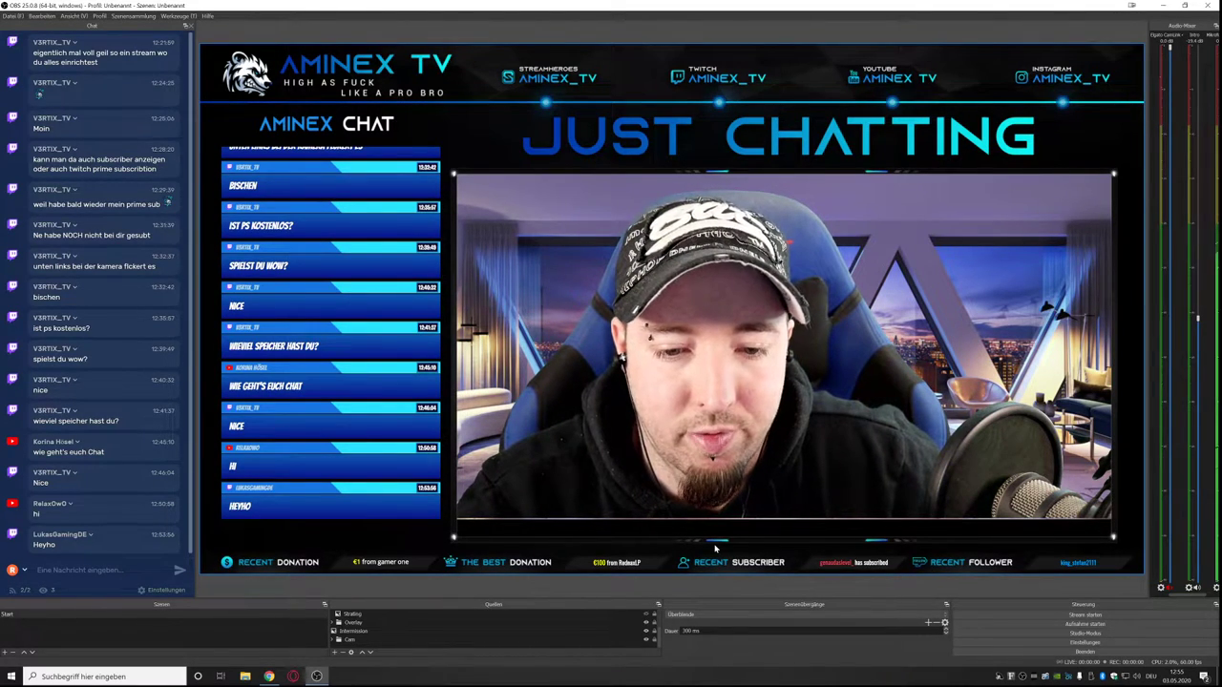
pyautogui.press('F1')
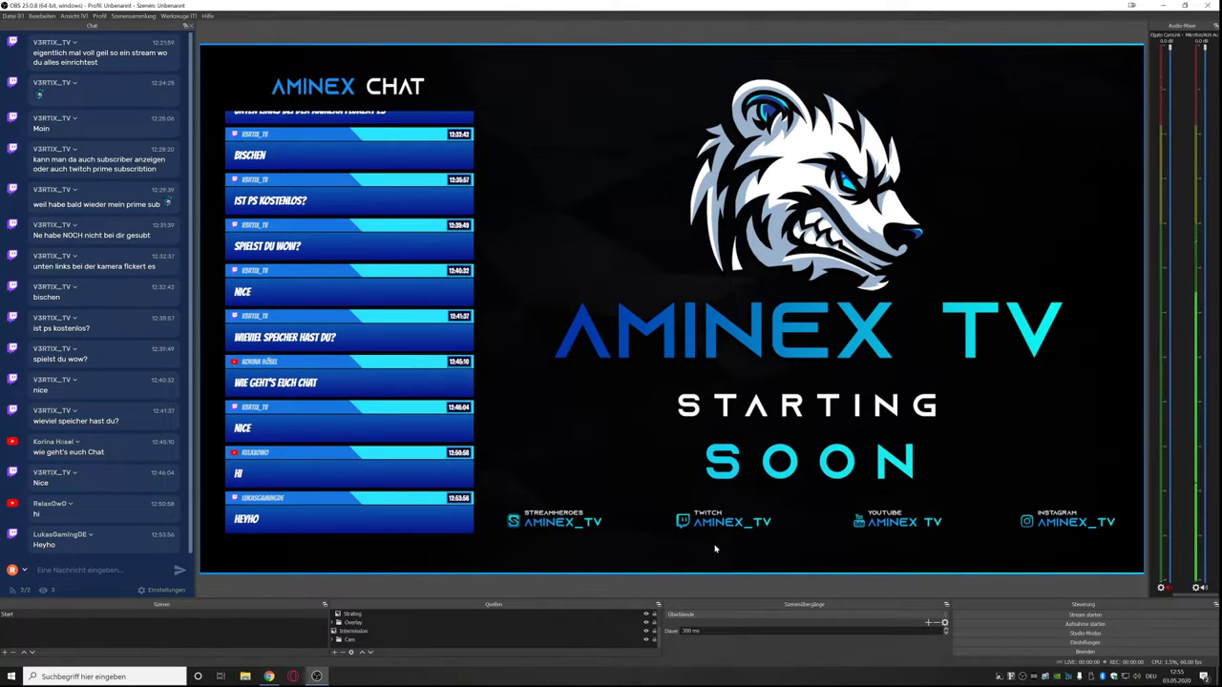
pyautogui.press('F2')
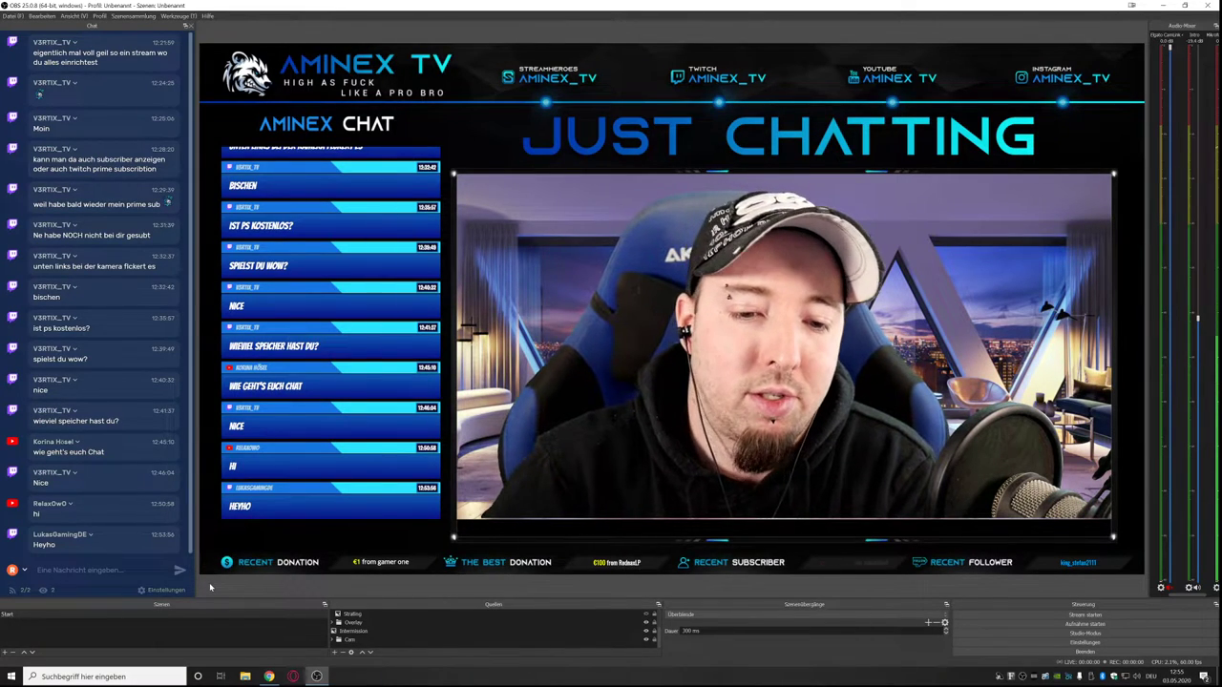
# Add a new scene named Stream.
pyautogui.rightClick(100, 626)
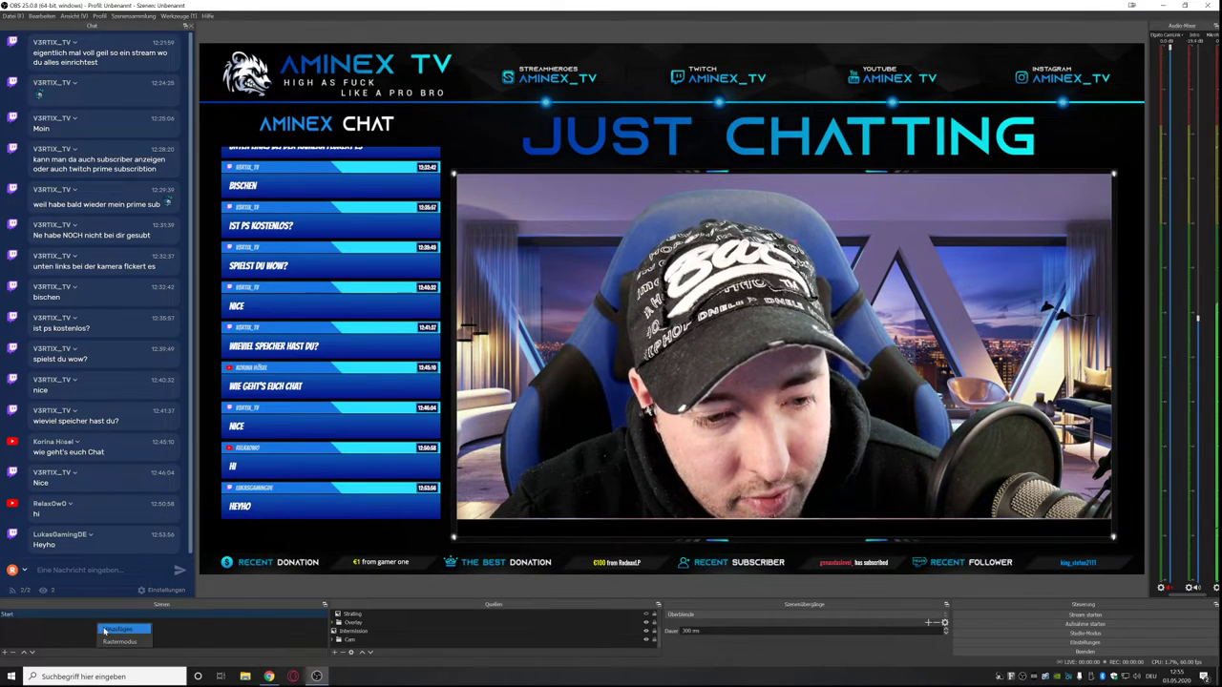
pyautogui.click(130, 632)
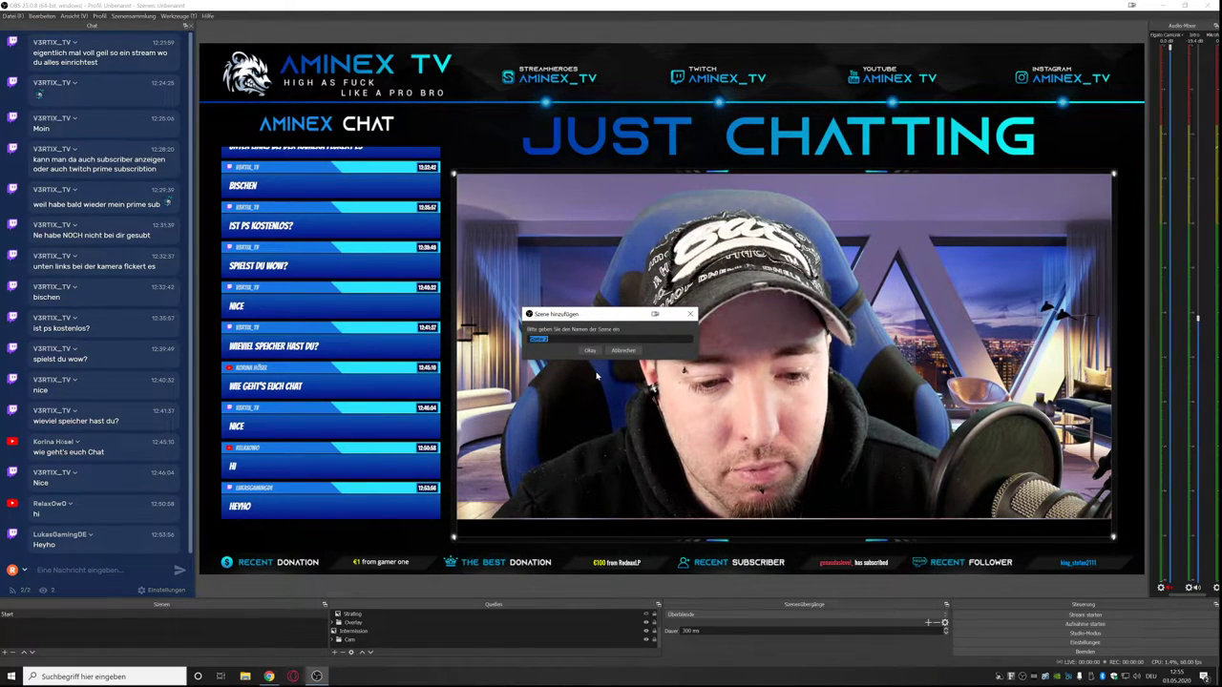
pyautogui.write('Stream')
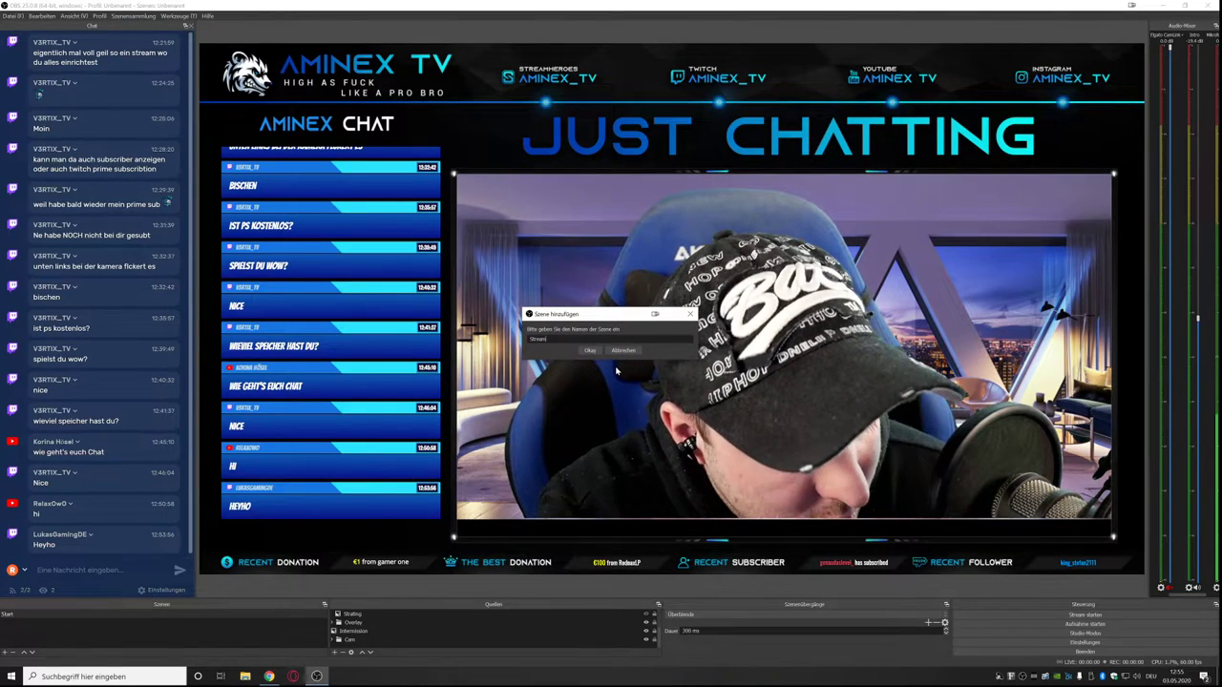
pyautogui.press('Return')
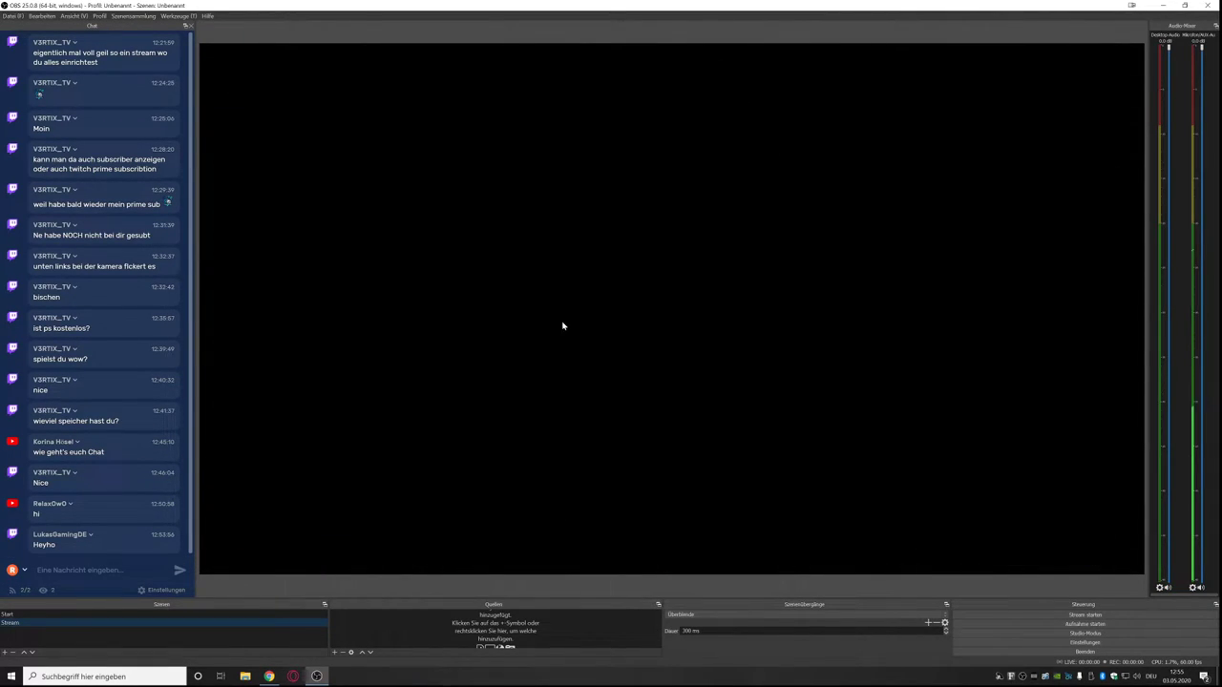
# Create a new media source named CamFrame in the Stream scene.
pyautogui.click(335, 653)
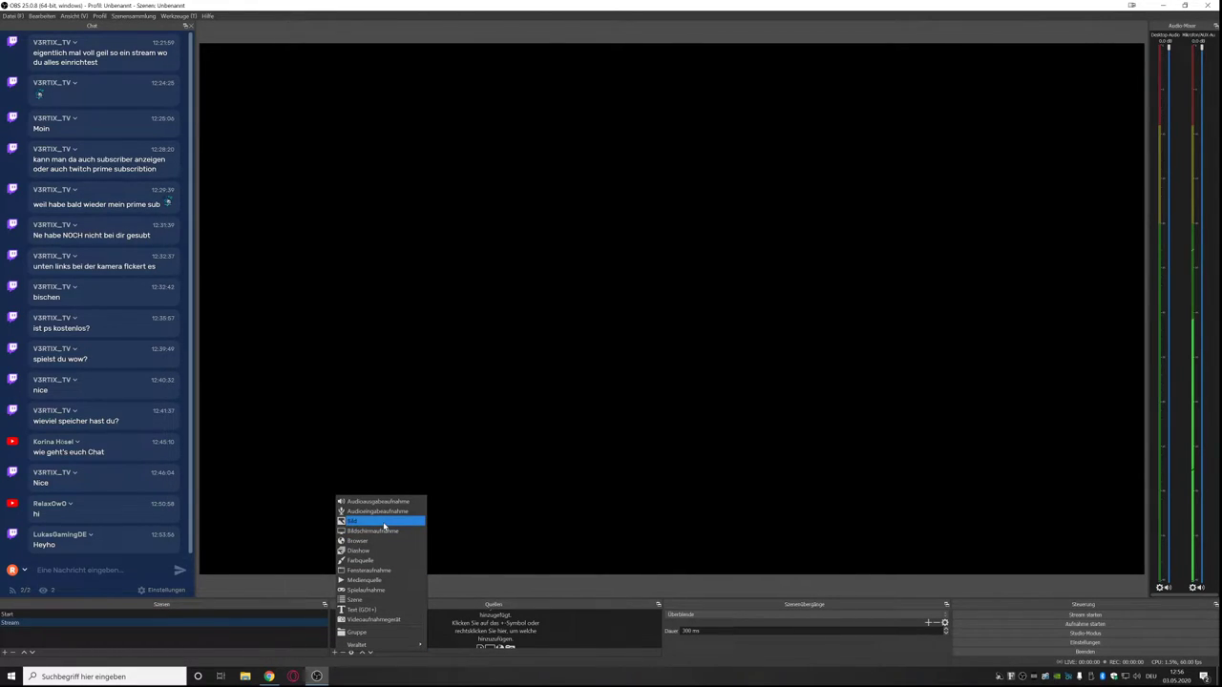
pyautogui.click(381, 579)
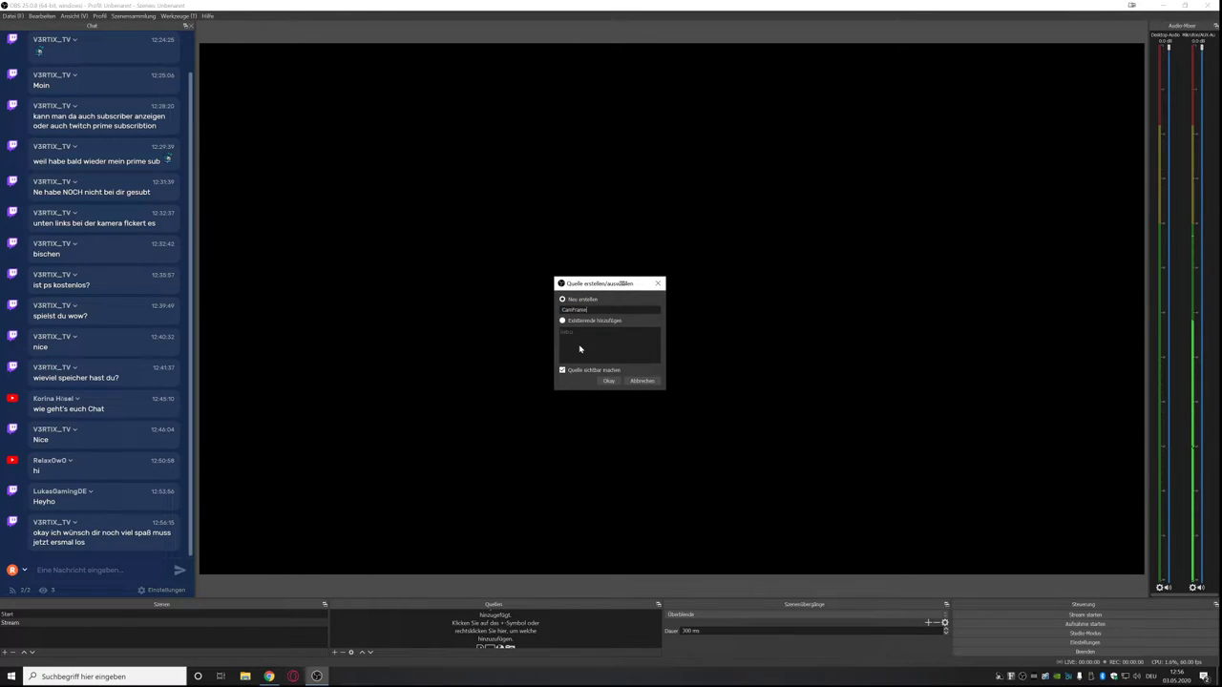
pyautogui.press('Return')
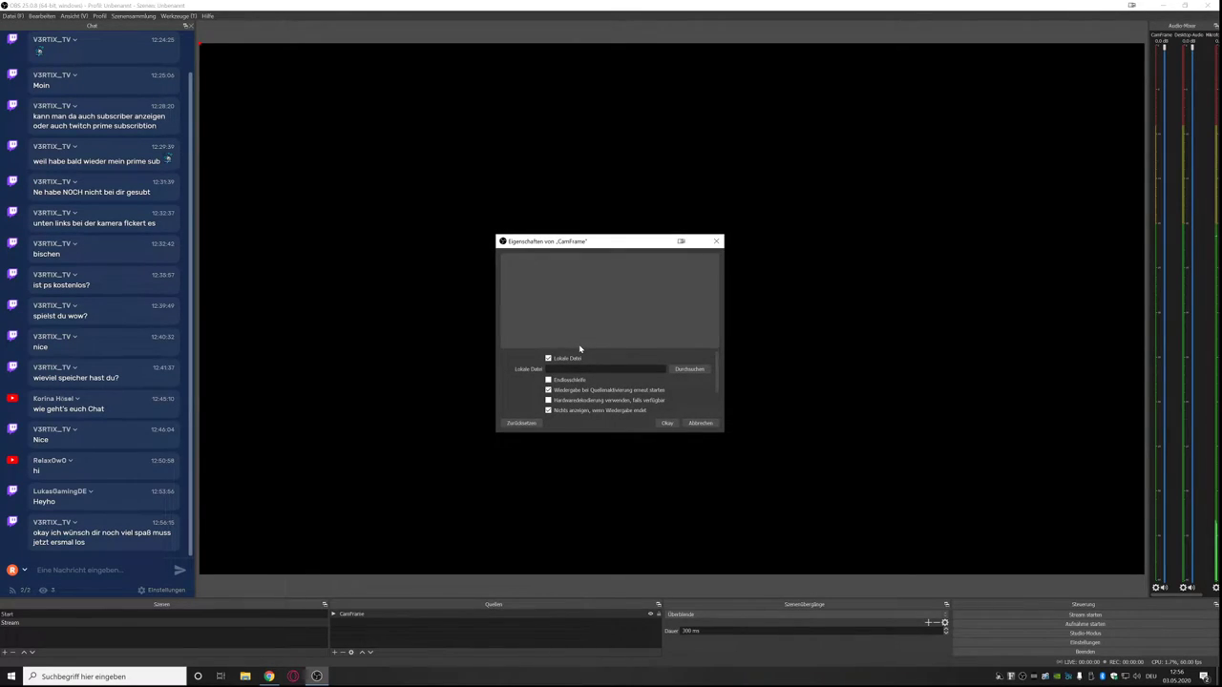
# Load CamFrame.webm from the Stream/Animationen folder into the CamFrame source with endless looping enabled.
pyautogui.click(685, 369)
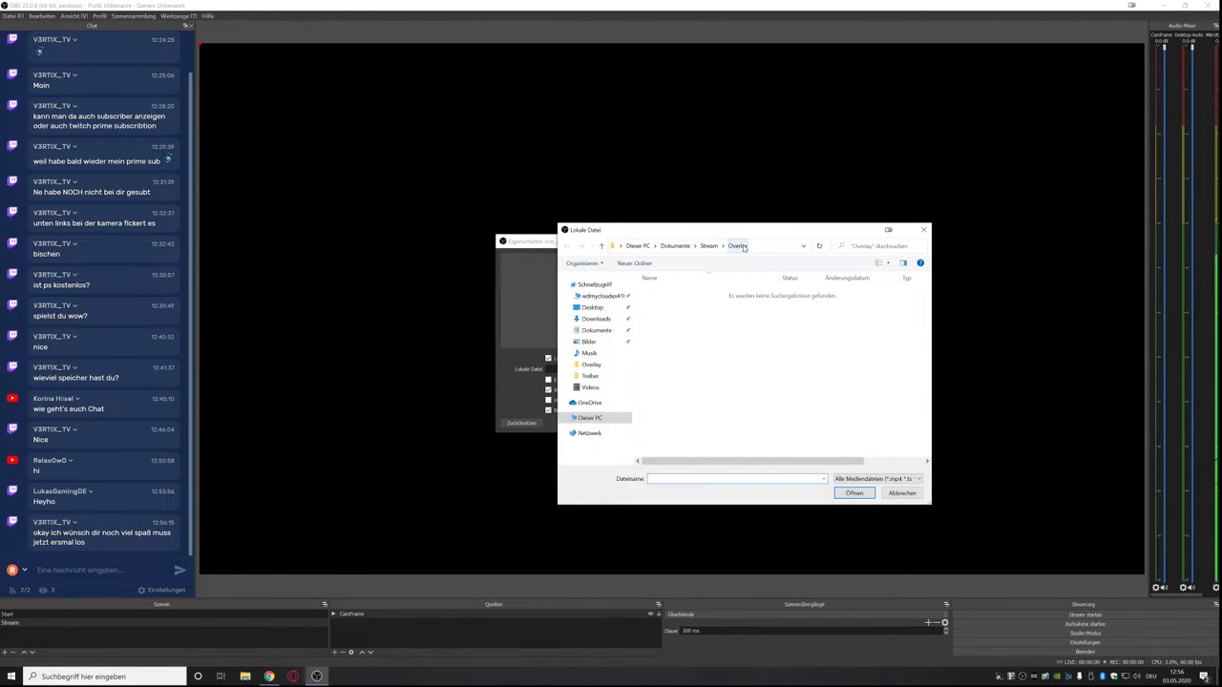
pyautogui.click(708, 247)
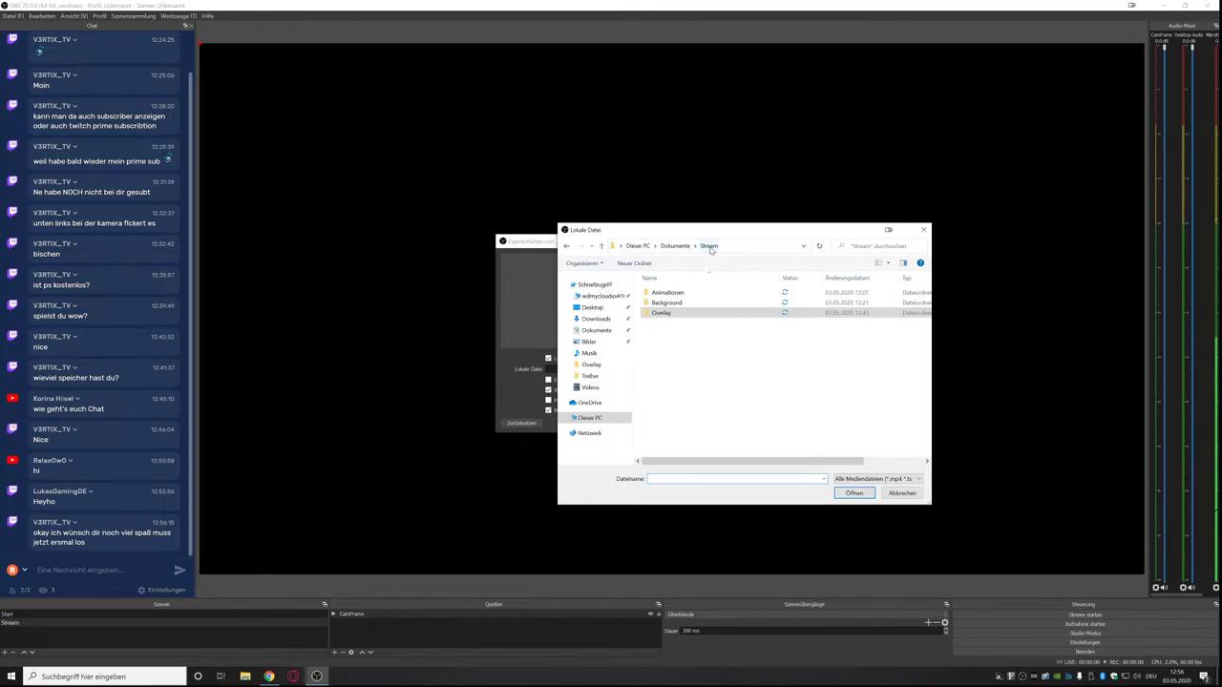
pyautogui.doubleClick(667, 292)
pyautogui.doubleClick(659, 308)
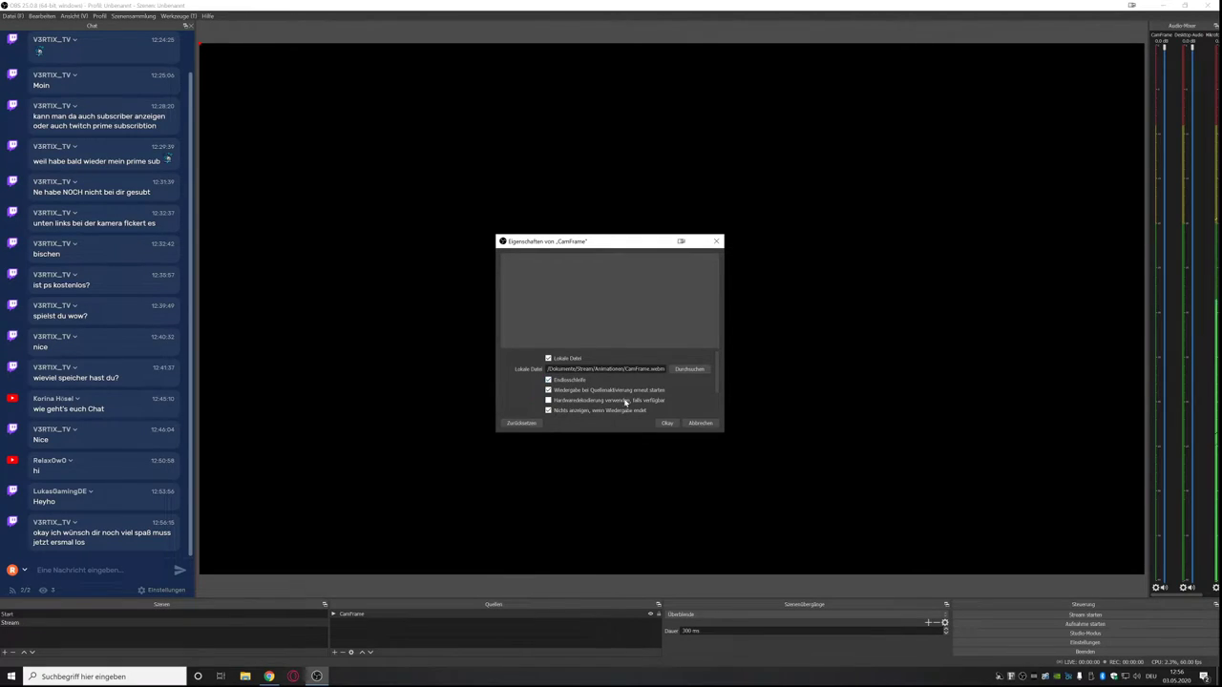
pyautogui.scroll(-2, 639, 374)
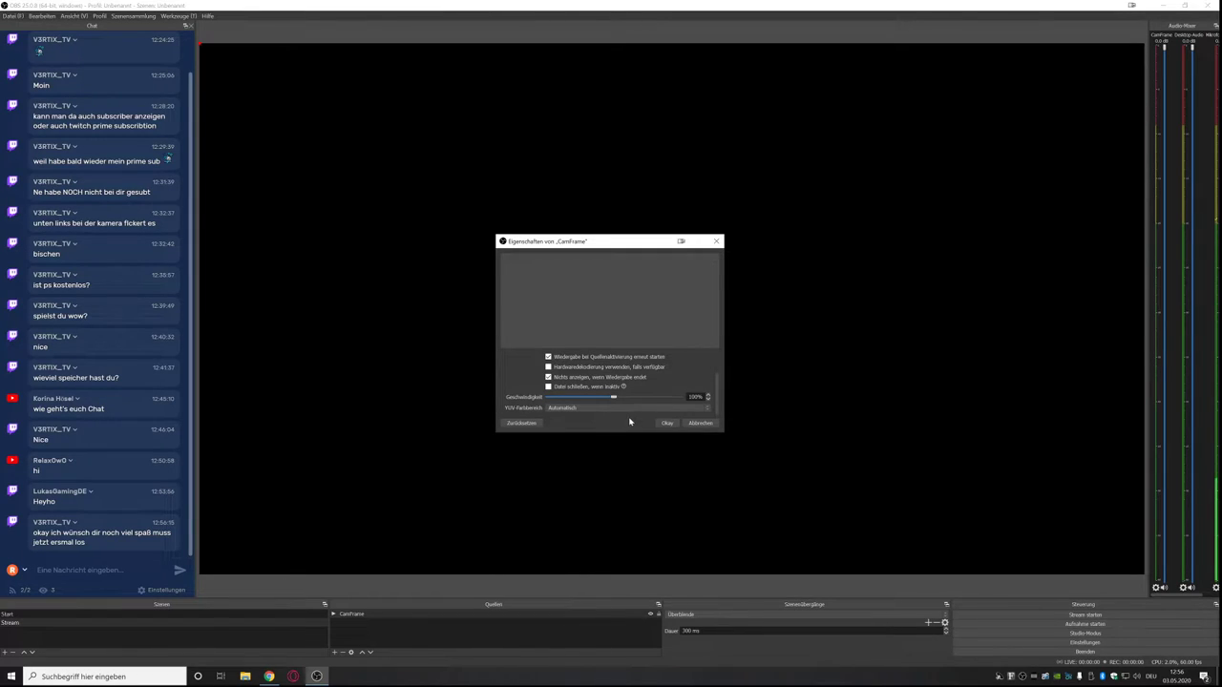
pyautogui.click(667, 423)
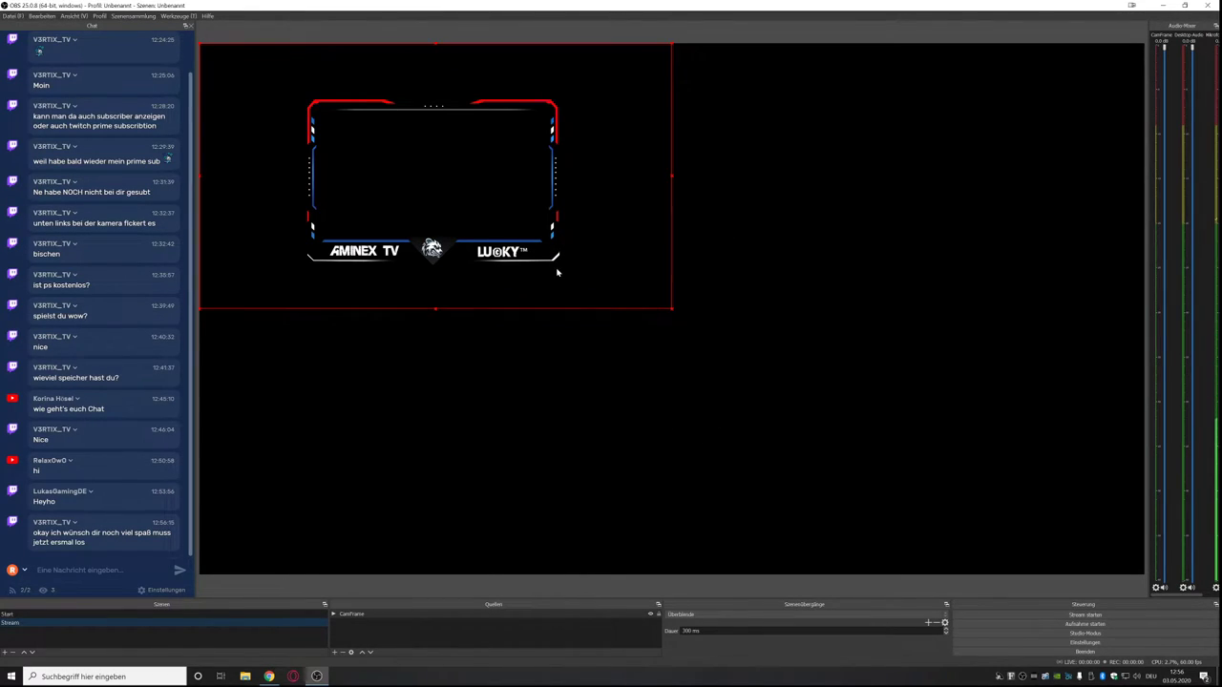
# Scale the camera frame down and place it against the canvas's left edge, around mid-height.
pyautogui.moveTo(558, 273); pyautogui.dragTo(581, 352)
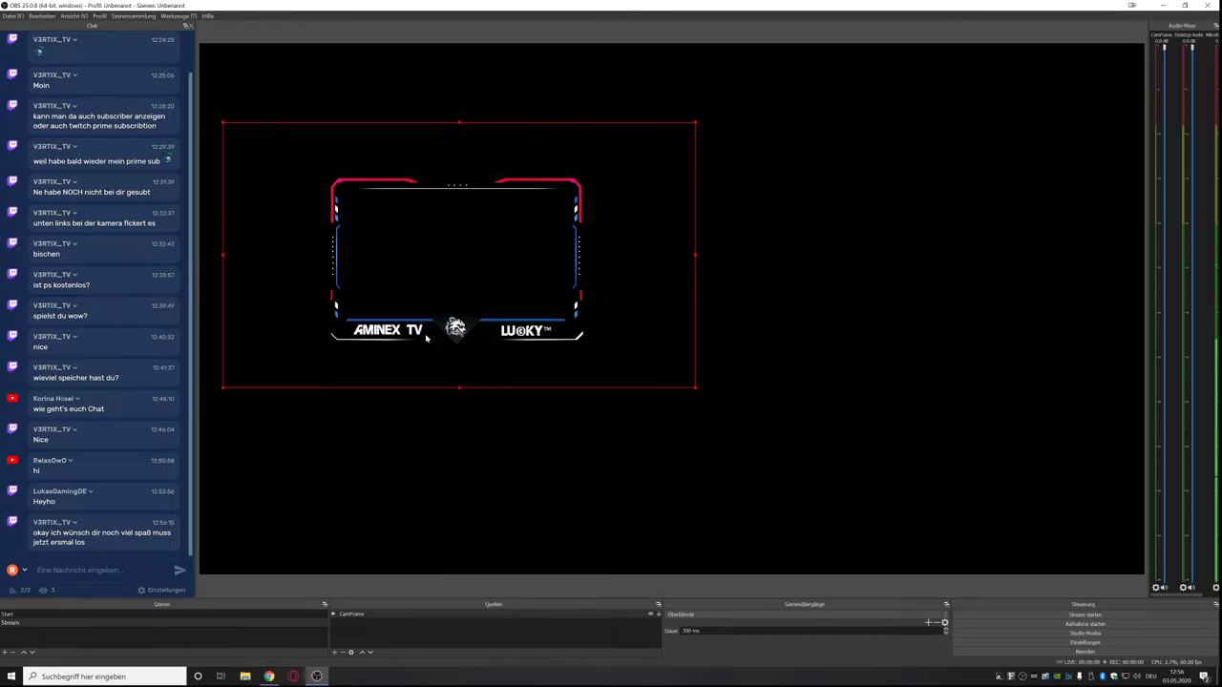
pyautogui.moveTo(638, 313); pyautogui.dragTo(671, 329)
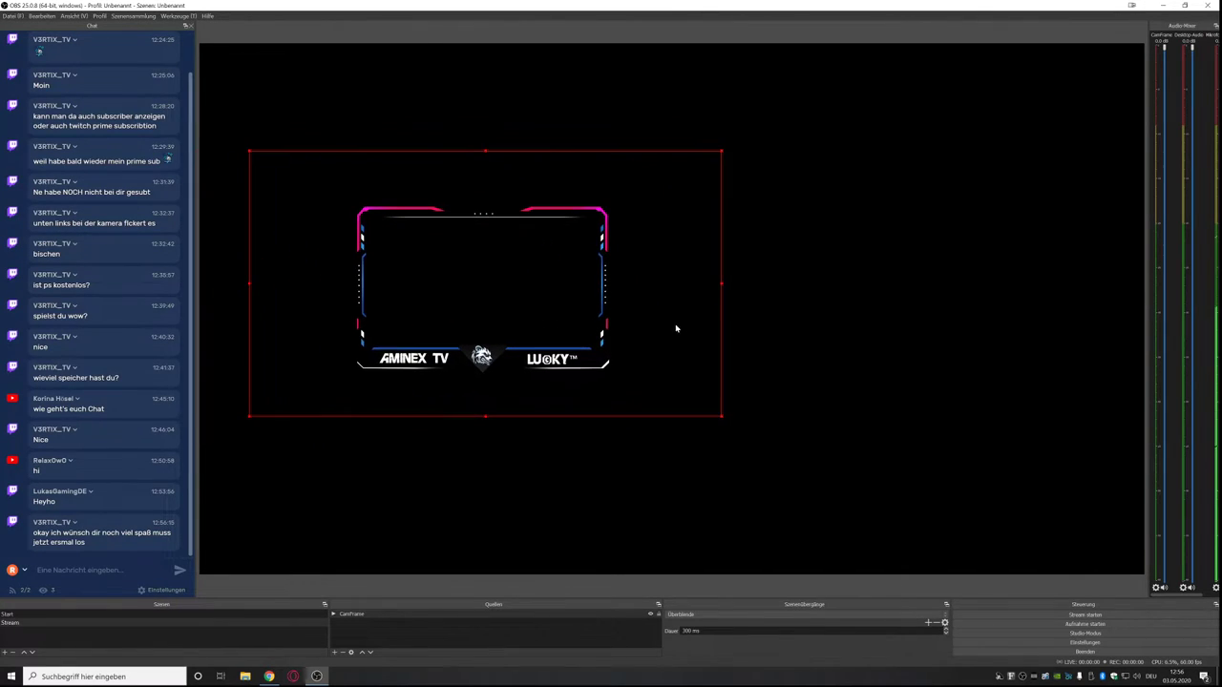
pyautogui.moveTo(722, 420); pyautogui.dragTo(474, 304)
pyautogui.moveTo(435, 244); pyautogui.dragTo(327, 321)
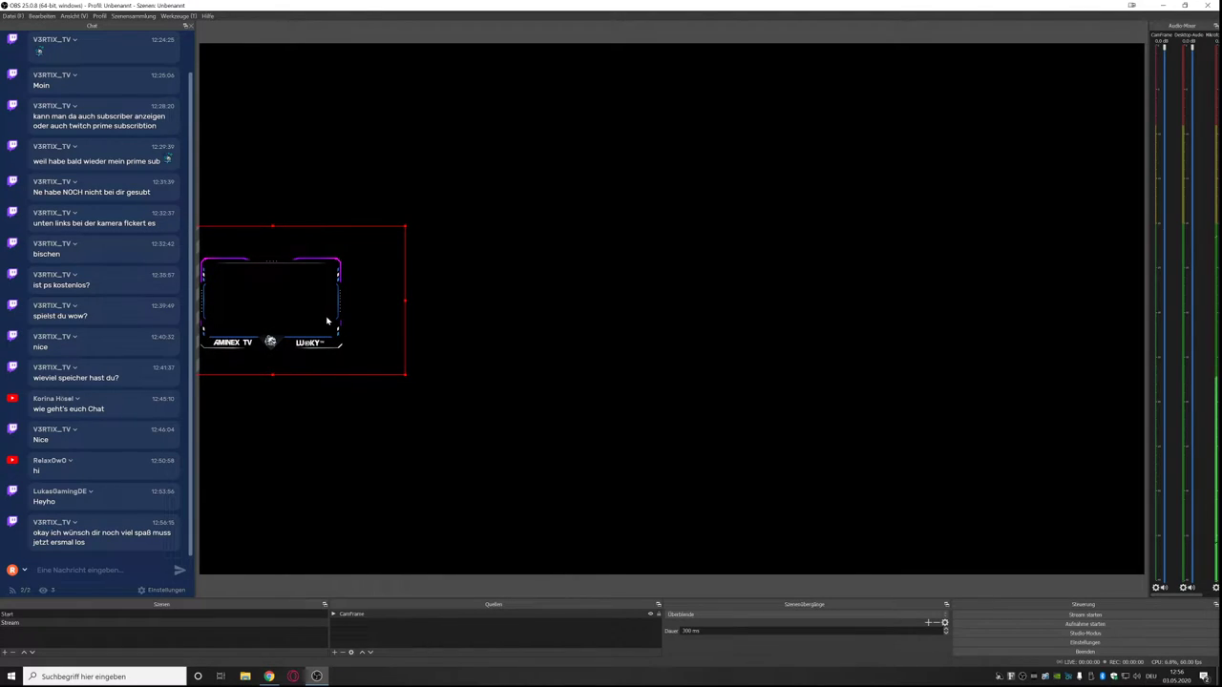
pyautogui.click(466, 504)
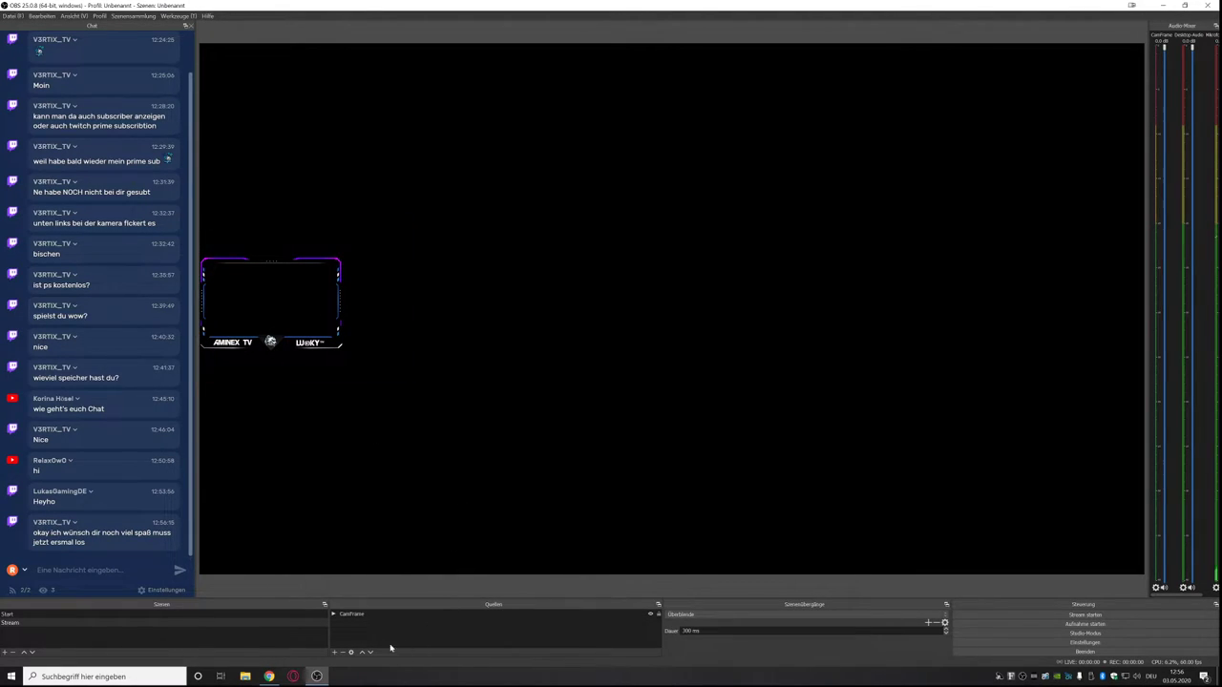
# Add the existing Elgato CamLink 4K video capture device to the Stream scene.
pyautogui.click(335, 653)
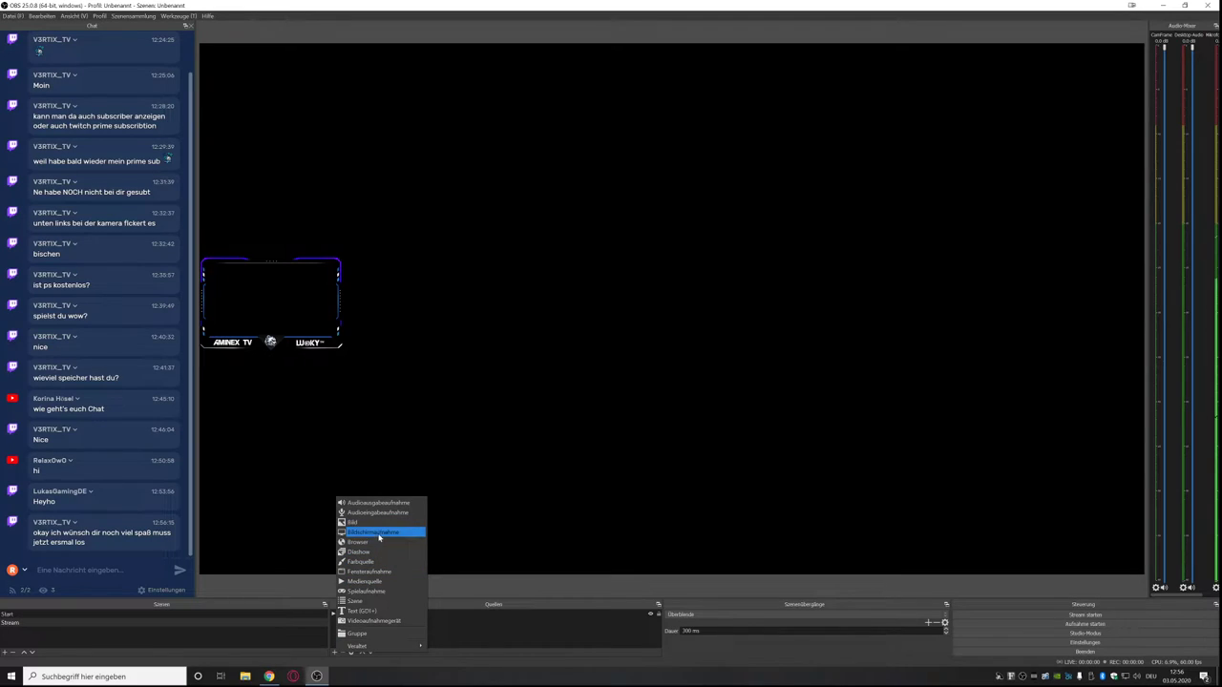
pyautogui.click(376, 622)
pyautogui.click(563, 321)
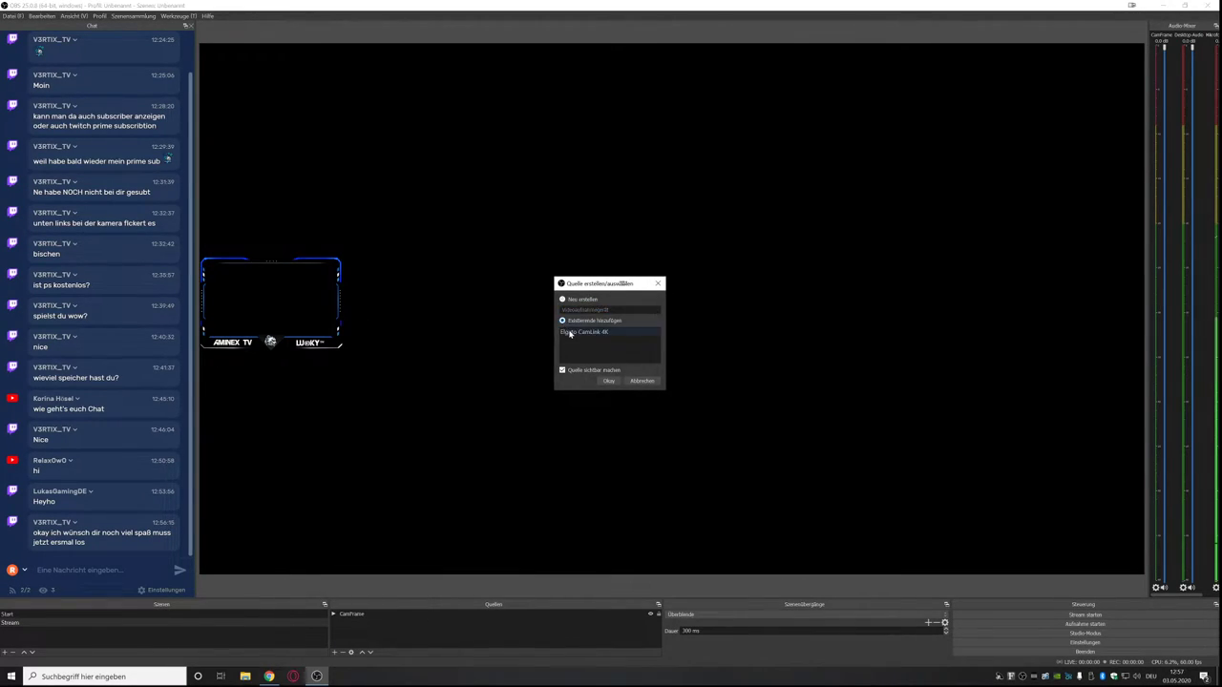
pyautogui.click(609, 380)
# Fit the camera image inside the camera frame and order the Elgato CamLink 4K source below CamFrame.
pyautogui.moveTo(668, 300); pyautogui.dragTo(279, 326)
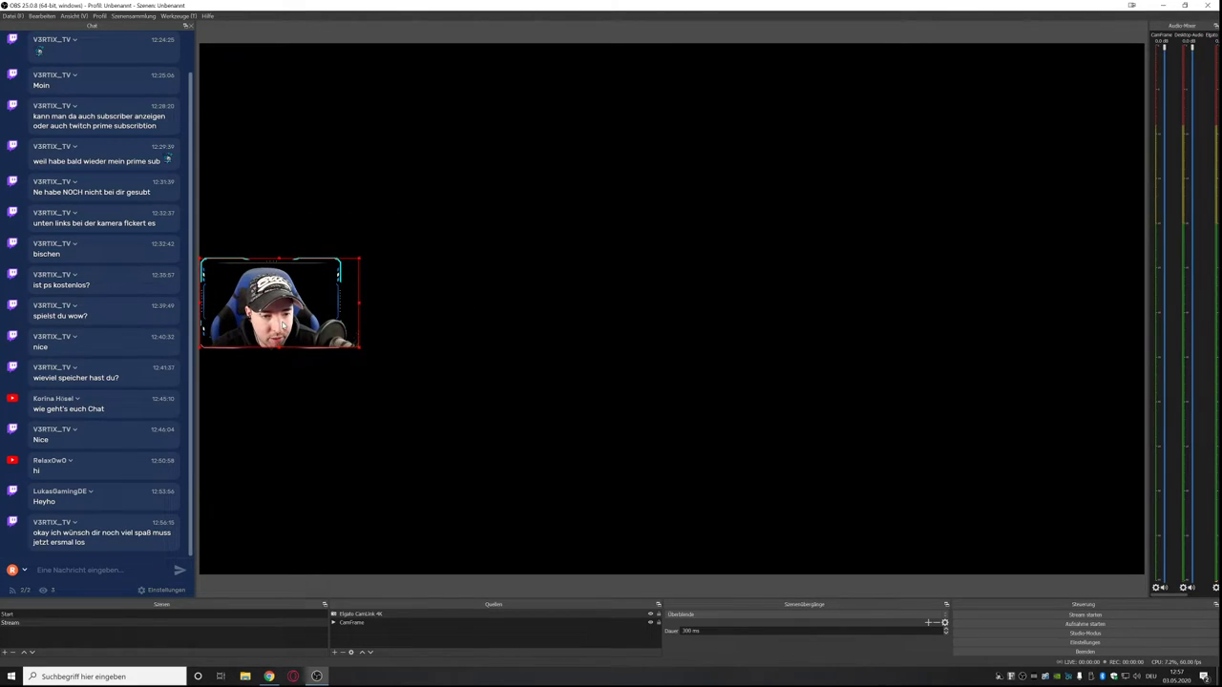
pyautogui.moveTo(359, 351); pyautogui.dragTo(322, 334)
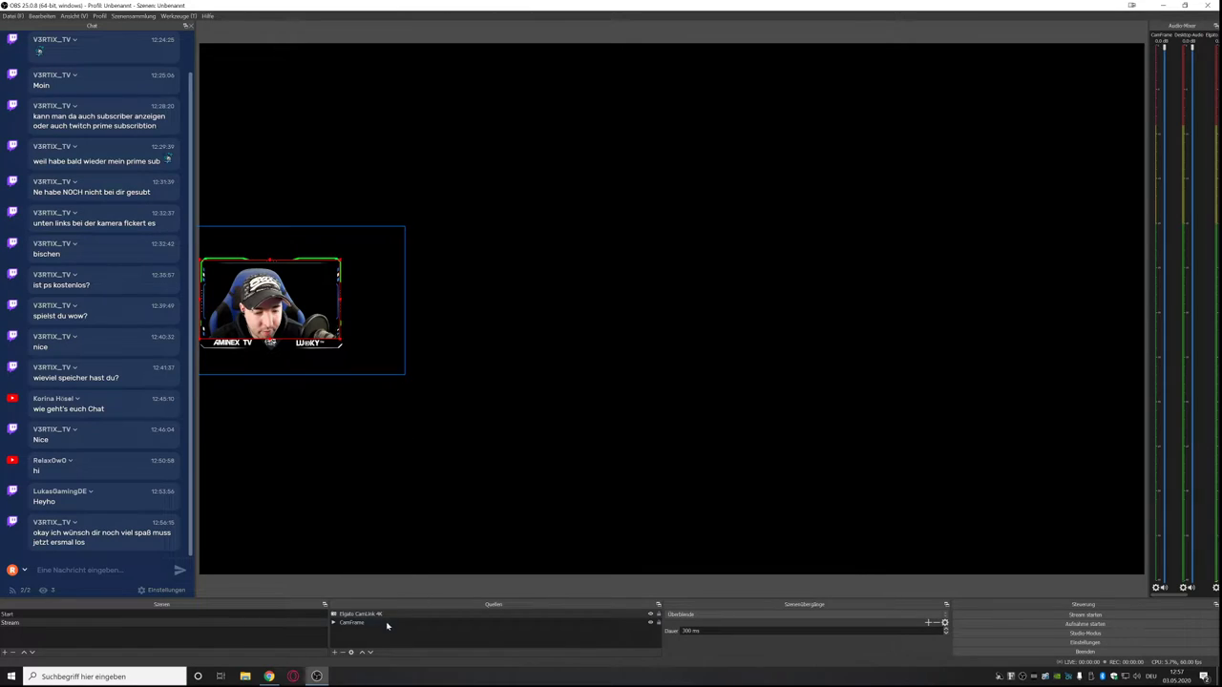
pyautogui.moveTo(353, 615); pyautogui.dragTo(377, 629)
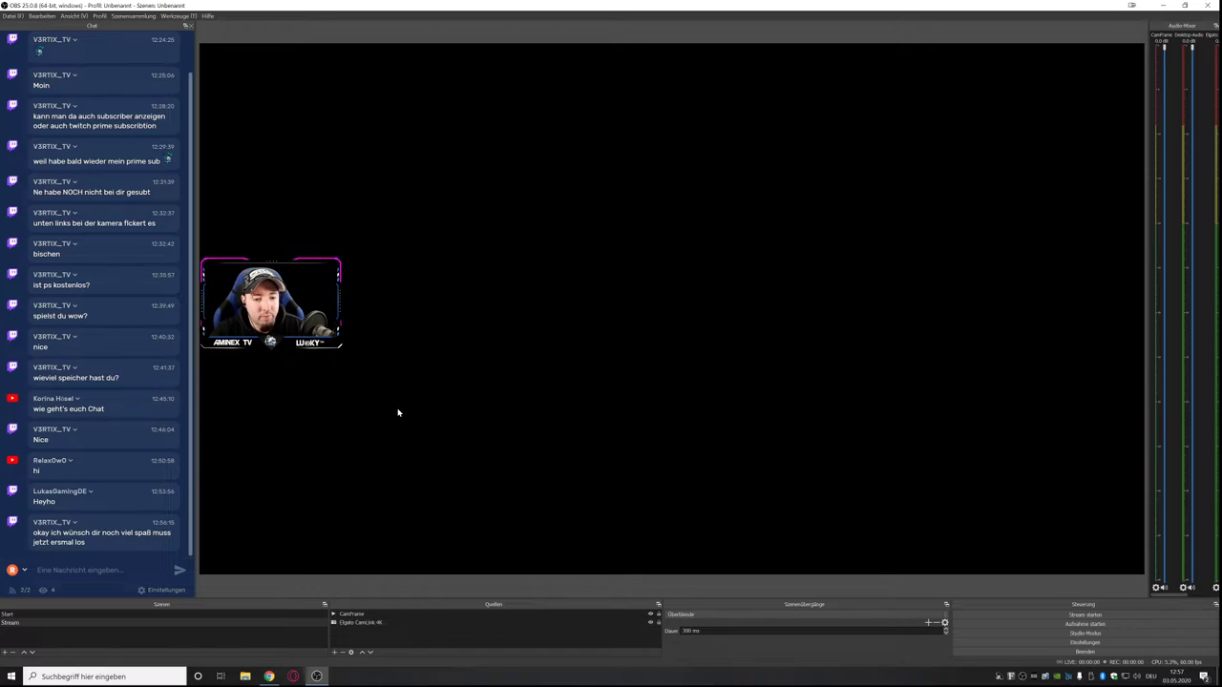
# Add the existing Background Cam image source to the Stream scene.
pyautogui.click(336, 652)
pyautogui.click(362, 524)
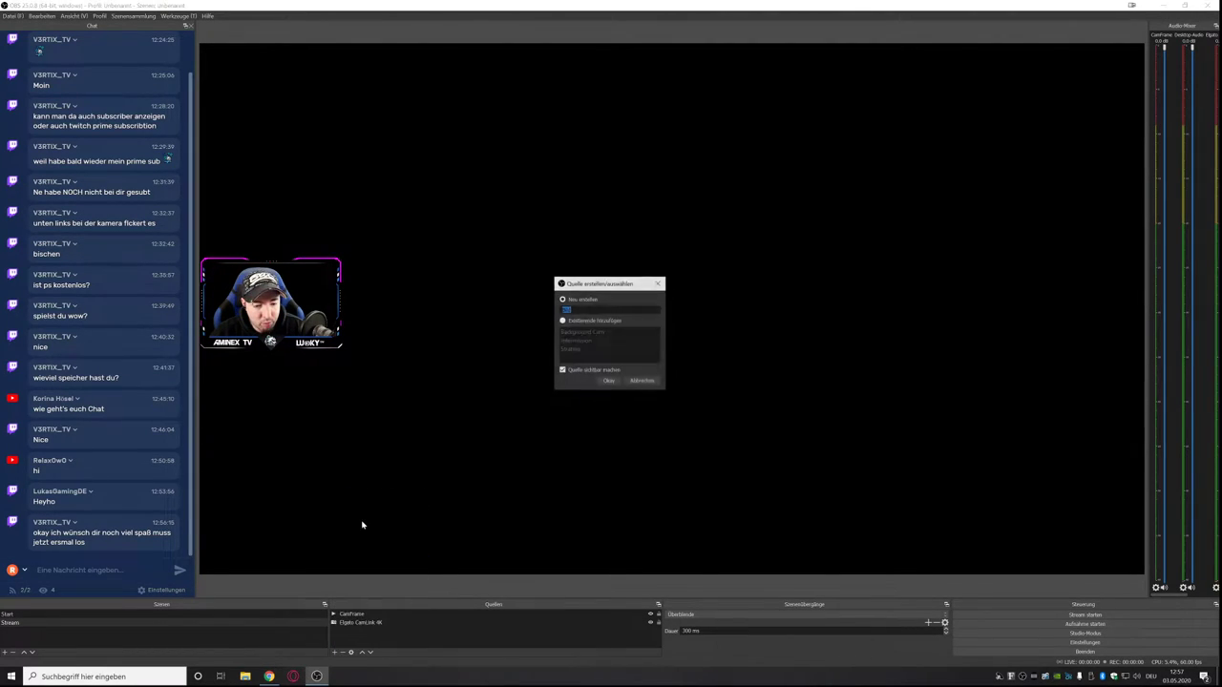
pyautogui.click(562, 321)
pyautogui.click(582, 331)
pyautogui.click(608, 380)
# Order Background Cam below the Elgato CamLink 4K source and shrink the image to fit inside the camera frame.
pyautogui.moveTo(321, 86); pyautogui.dragTo(538, 368)
pyautogui.click(472, 547)
pyautogui.moveTo(358, 614)
pyautogui.mouseDown()
pyautogui.moveTo(360, 647)
pyautogui.moveTo(360, 635)
pyautogui.mouseUp()
pyautogui.moveTo(536, 456); pyautogui.dragTo(326, 393)
pyautogui.moveTo(449, 403); pyautogui.dragTo(321, 342)
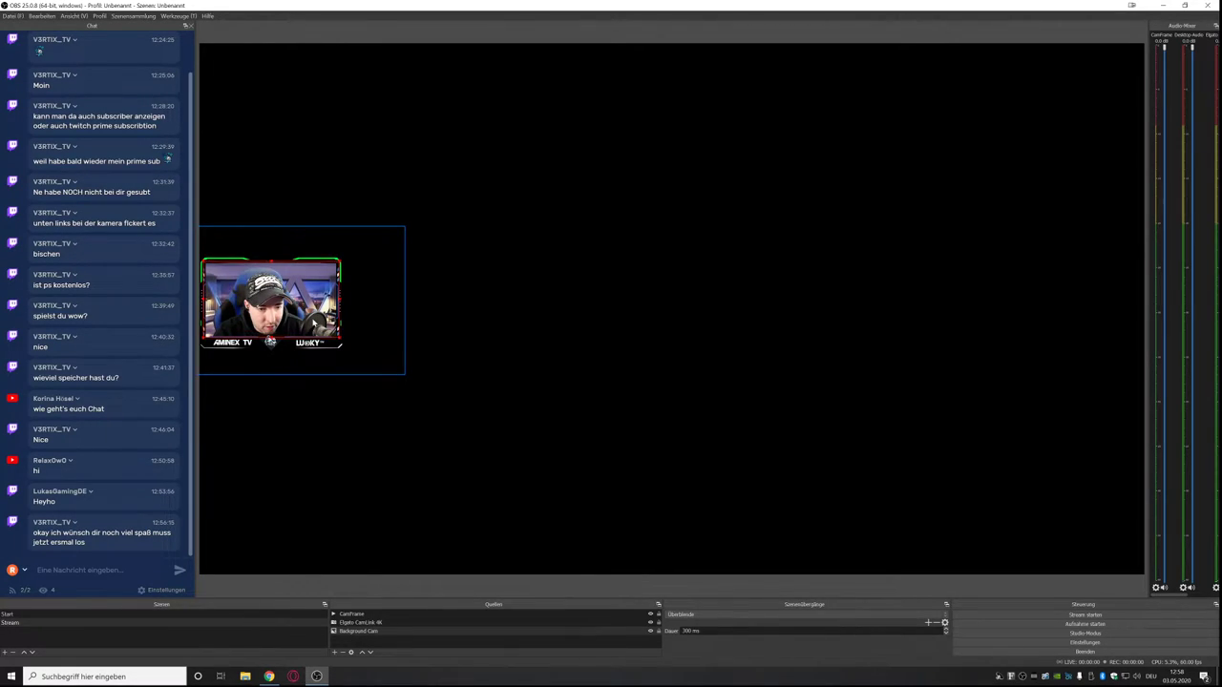
pyautogui.click(420, 410)
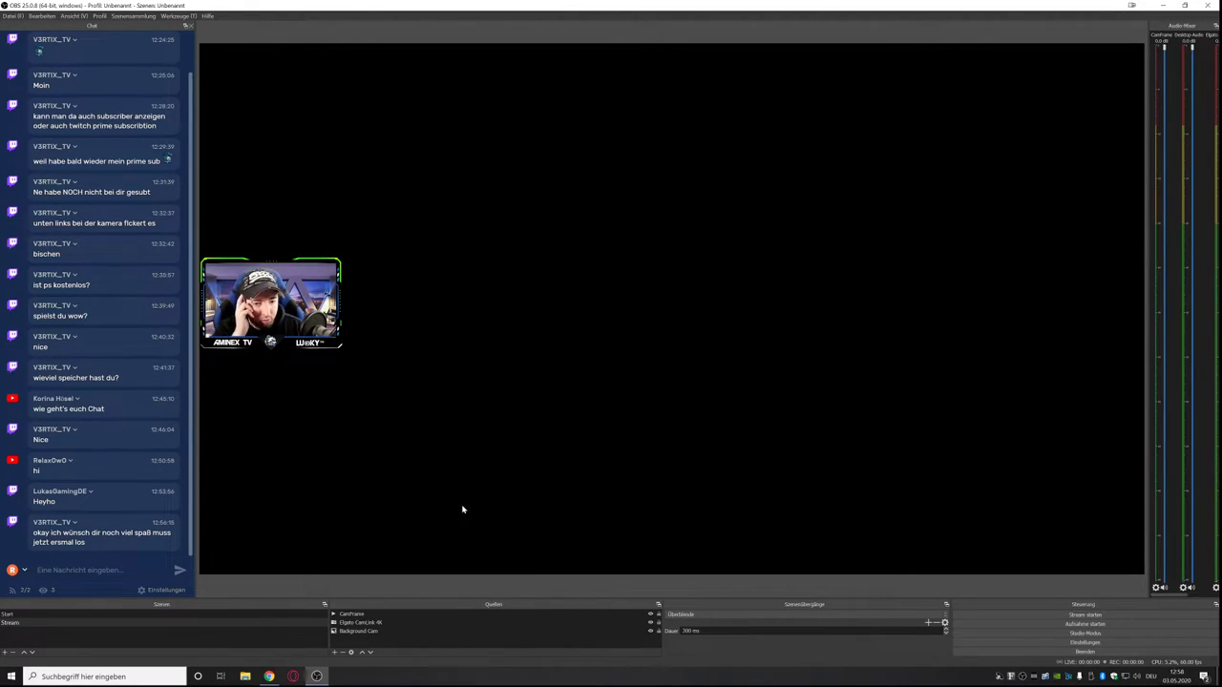
# Create a new source group named Cam Stream in the Stream scene.
pyautogui.click(334, 652)
pyautogui.click(357, 617)
pyautogui.write('Cam')
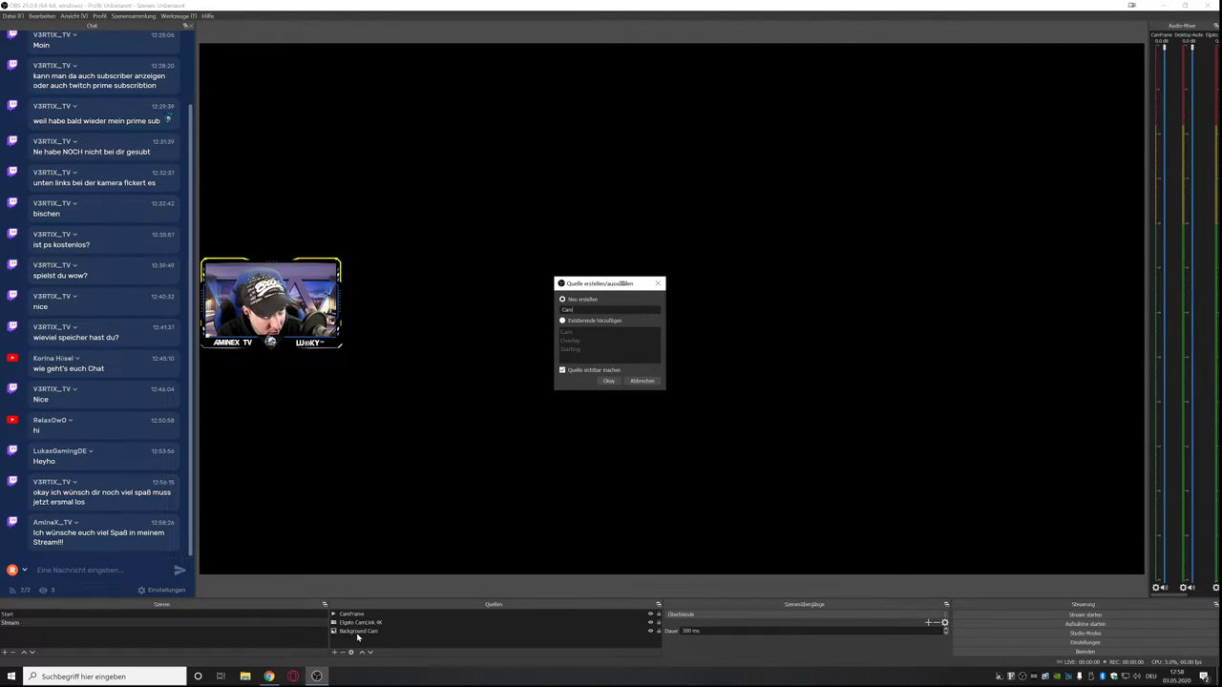
pyautogui.press('Return')
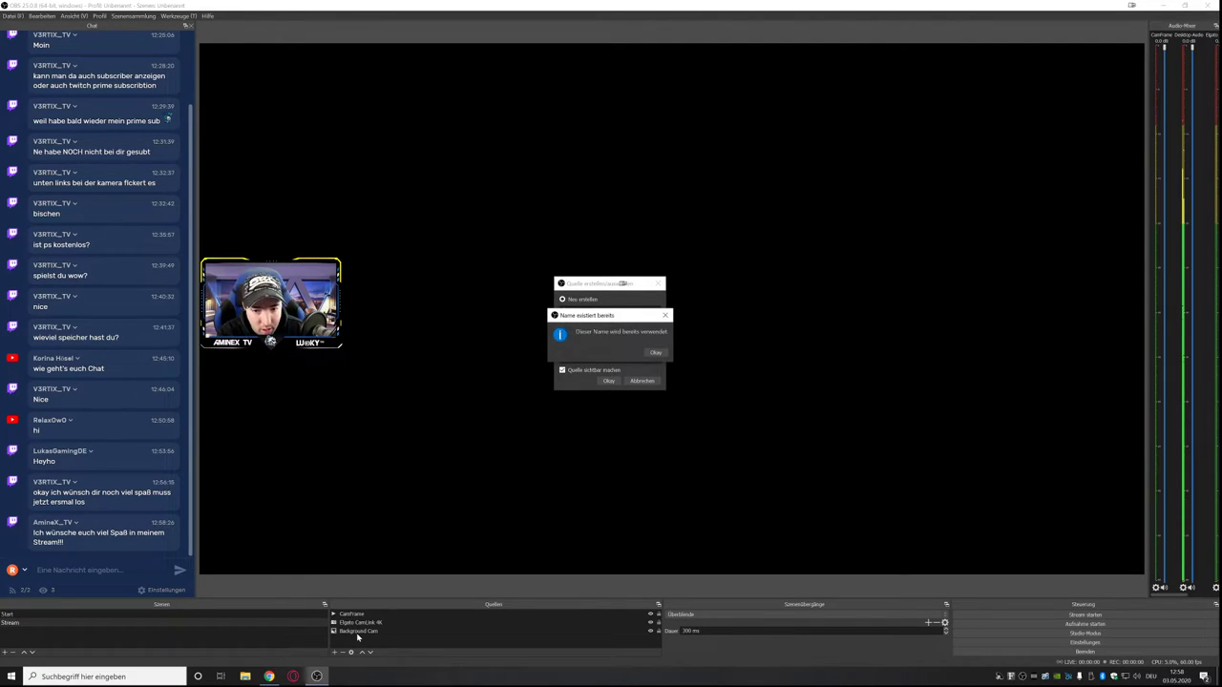
pyautogui.click(653, 354)
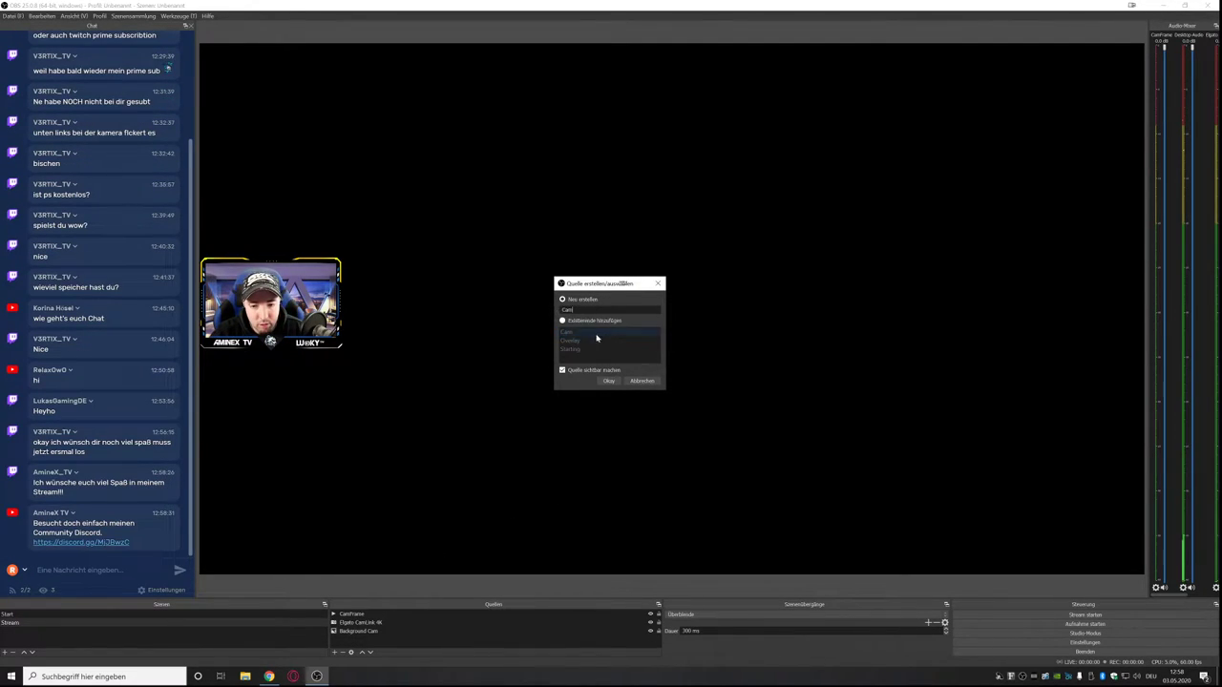
pyautogui.write('2')
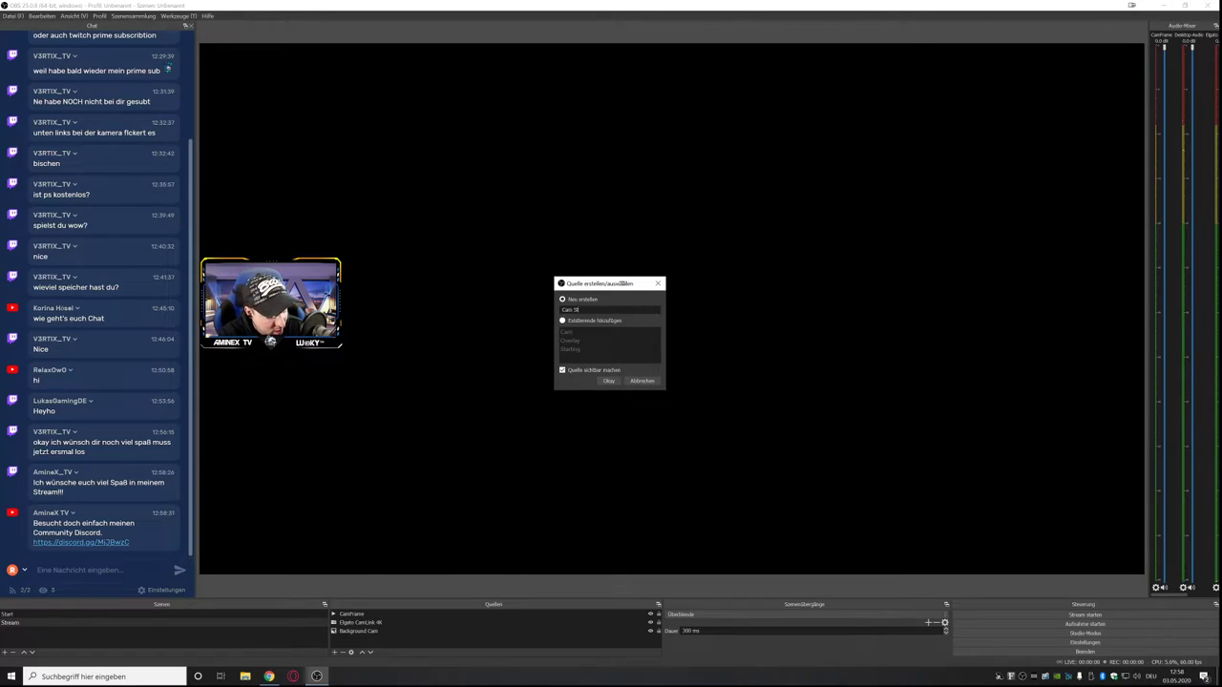
pyautogui.write('tream')
pyautogui.press('Return')
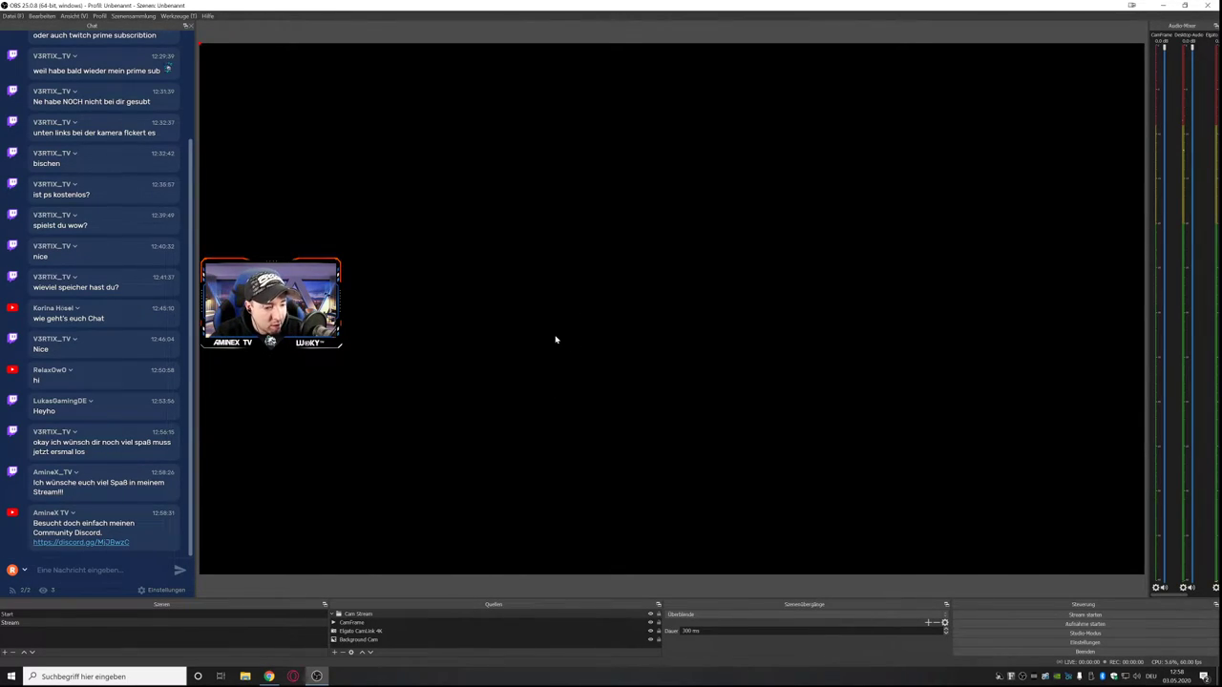
# Put CamFrame, Elgato CamLink 4K and Background Cam into the Cam Stream group and collapse the group.
pyautogui.click(355, 640)
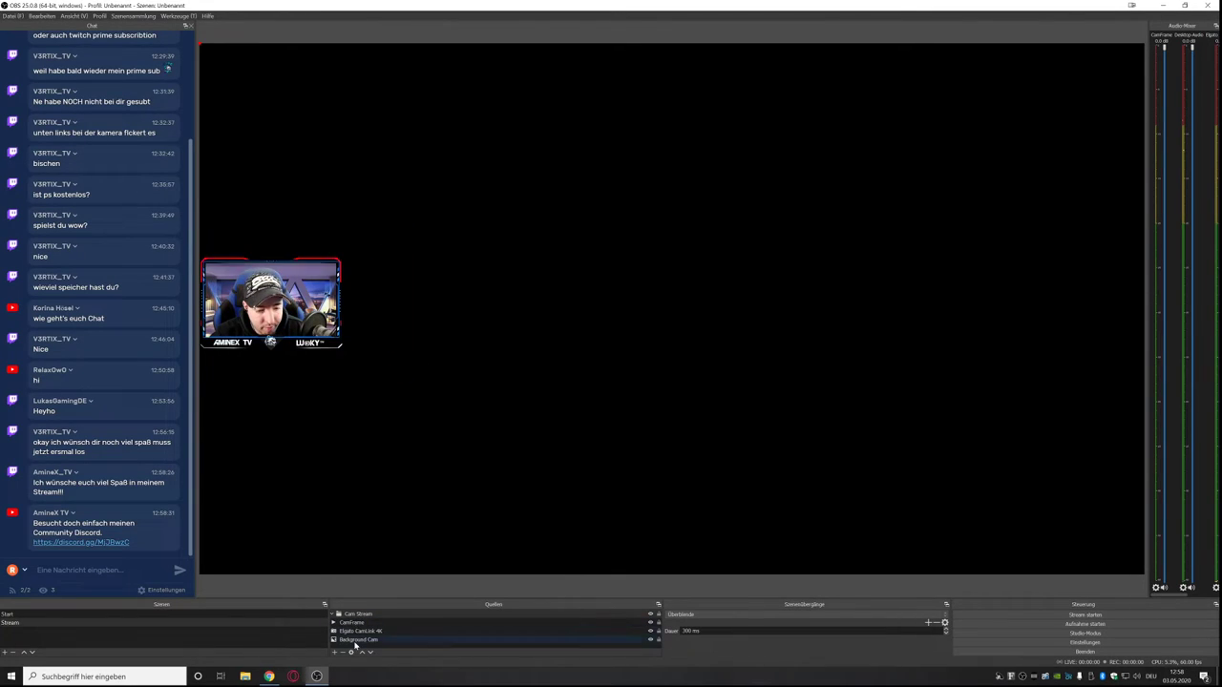
pyautogui.moveTo(356, 645)
pyautogui.mouseDown()
pyautogui.moveTo(345, 618)
pyautogui.moveTo(350, 628)
pyautogui.mouseUp()
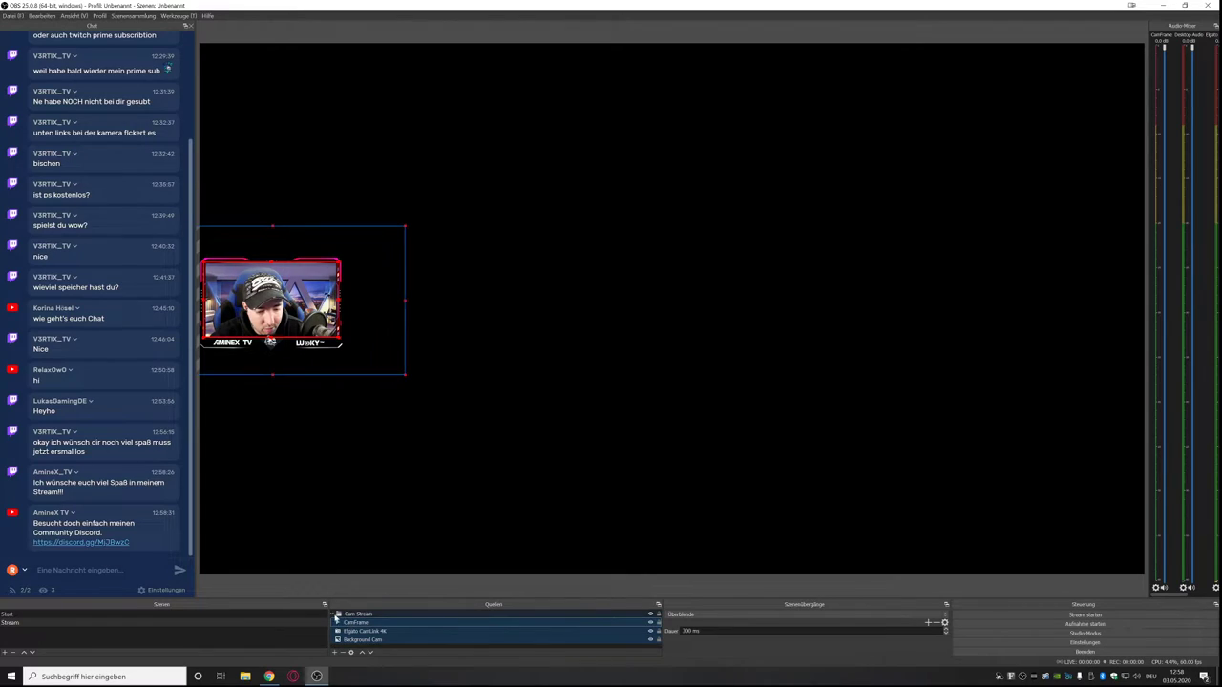
pyautogui.click(333, 615)
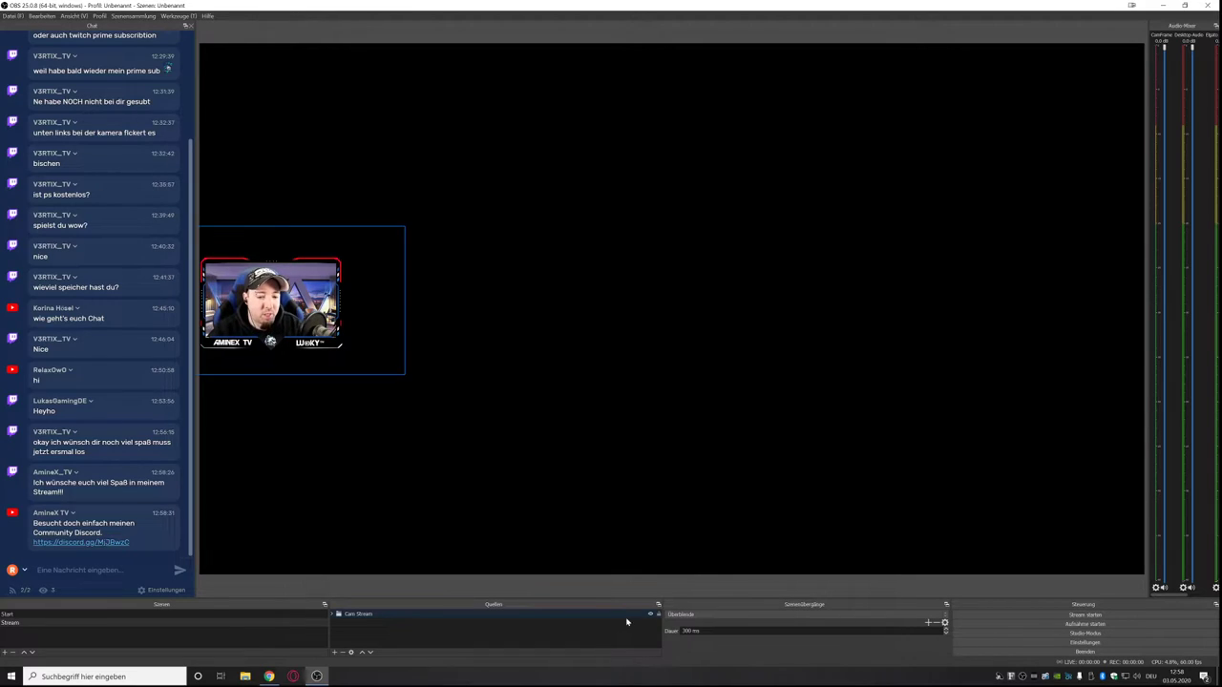
# Add a new media source named TopBar that plays TopBar.webm from the Animationen folder in a loop.
pyautogui.click(335, 653)
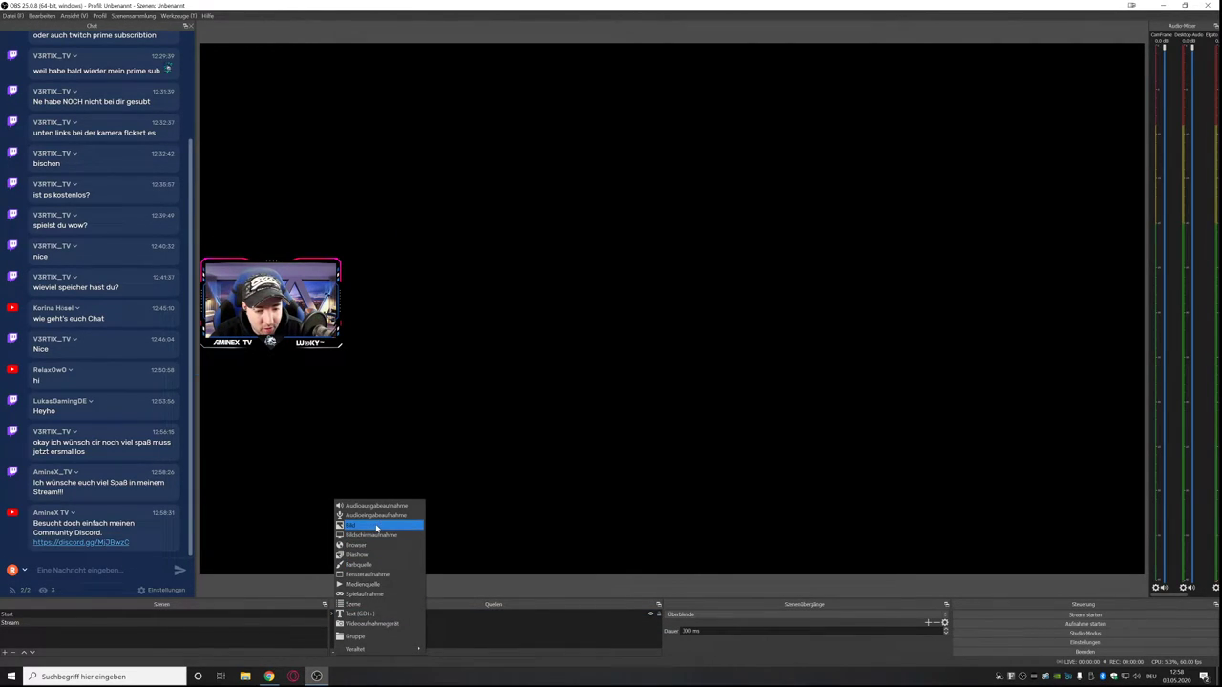
pyautogui.click(379, 583)
pyautogui.write('T')
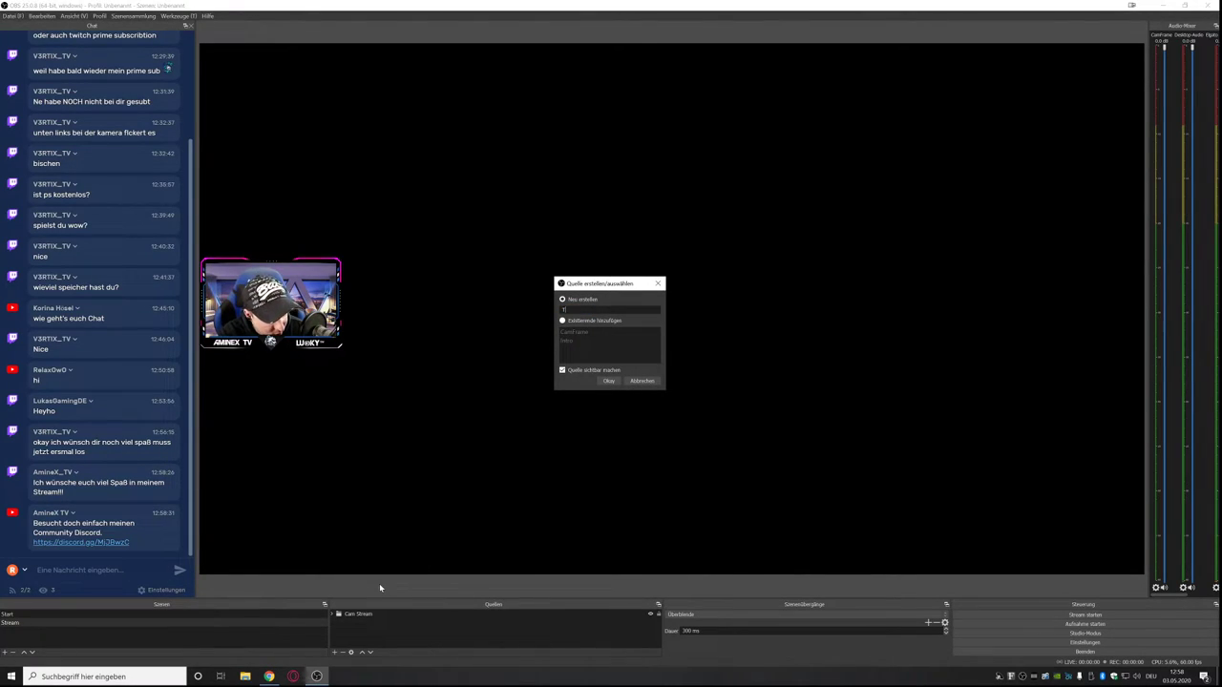
pyautogui.write('opBar')
pyautogui.press('Return')
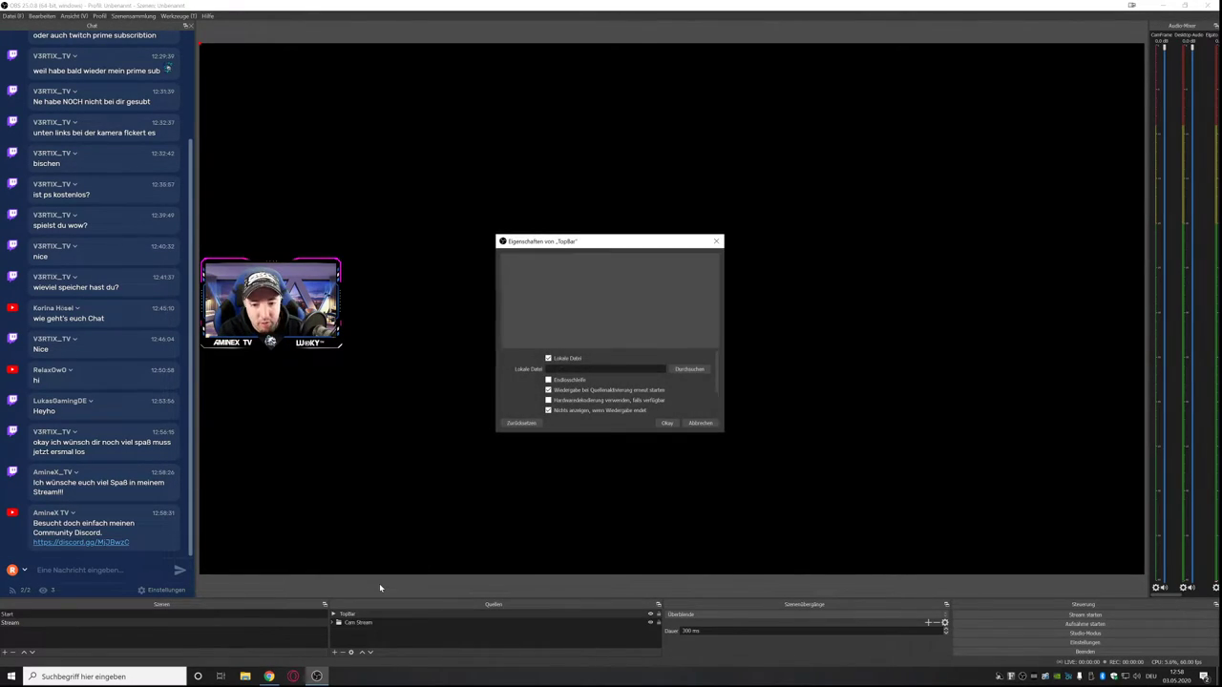
pyautogui.click(686, 372)
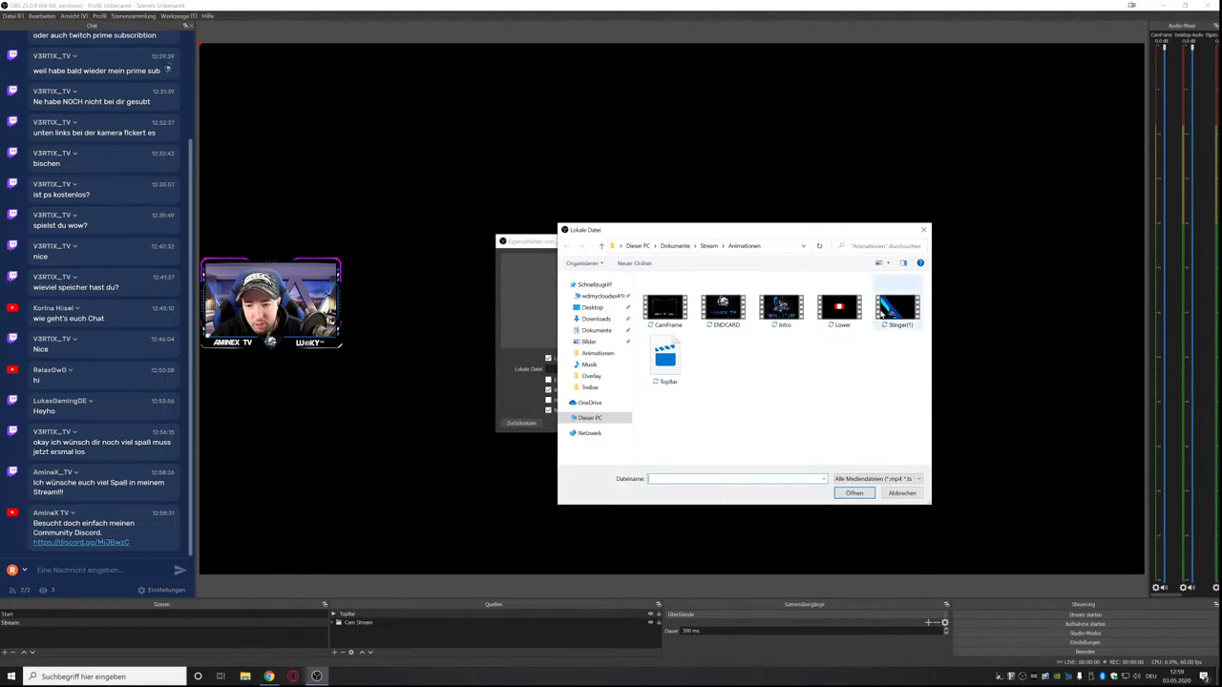
pyautogui.doubleClick(666, 363)
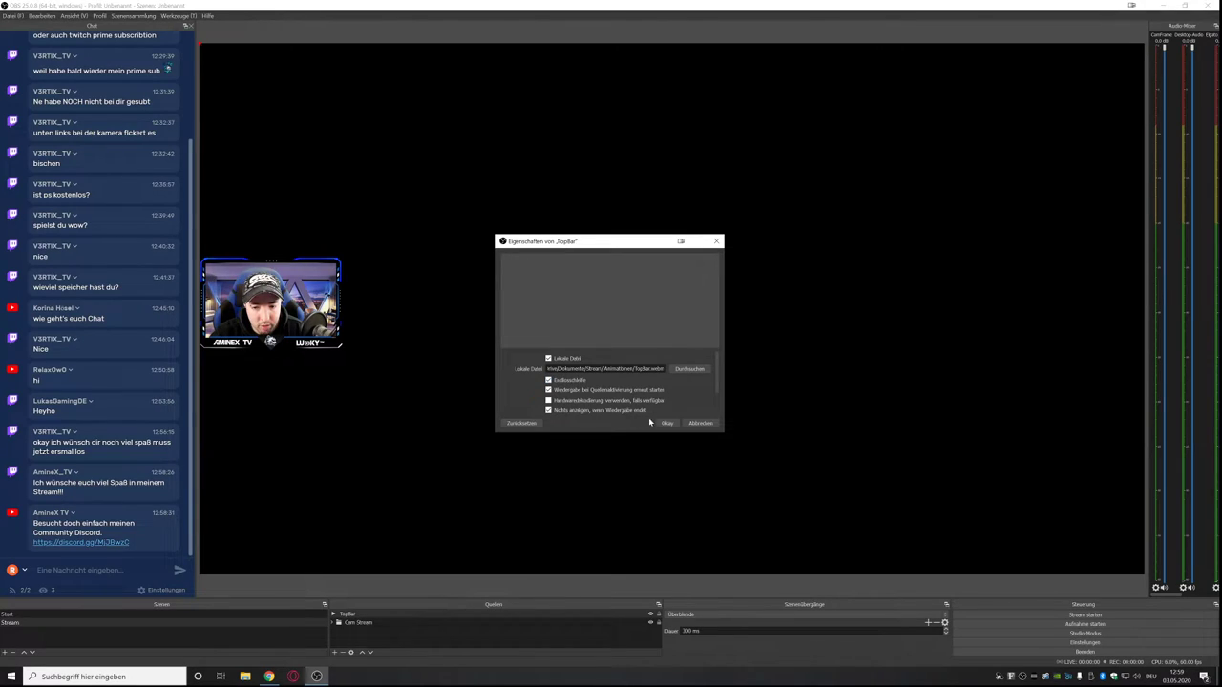
pyautogui.click(667, 424)
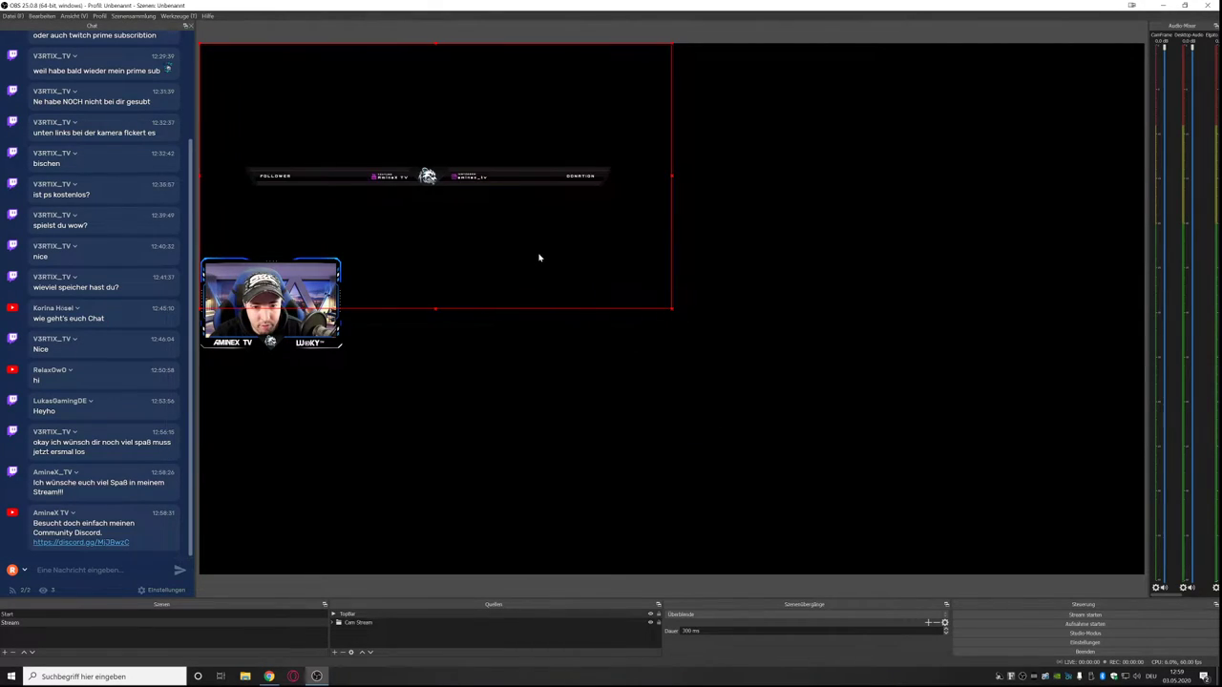
# Move the animated TopBar to the middle of the canvas and remove the source from the scene.
pyautogui.moveTo(536, 256); pyautogui.dragTo(722, 239)
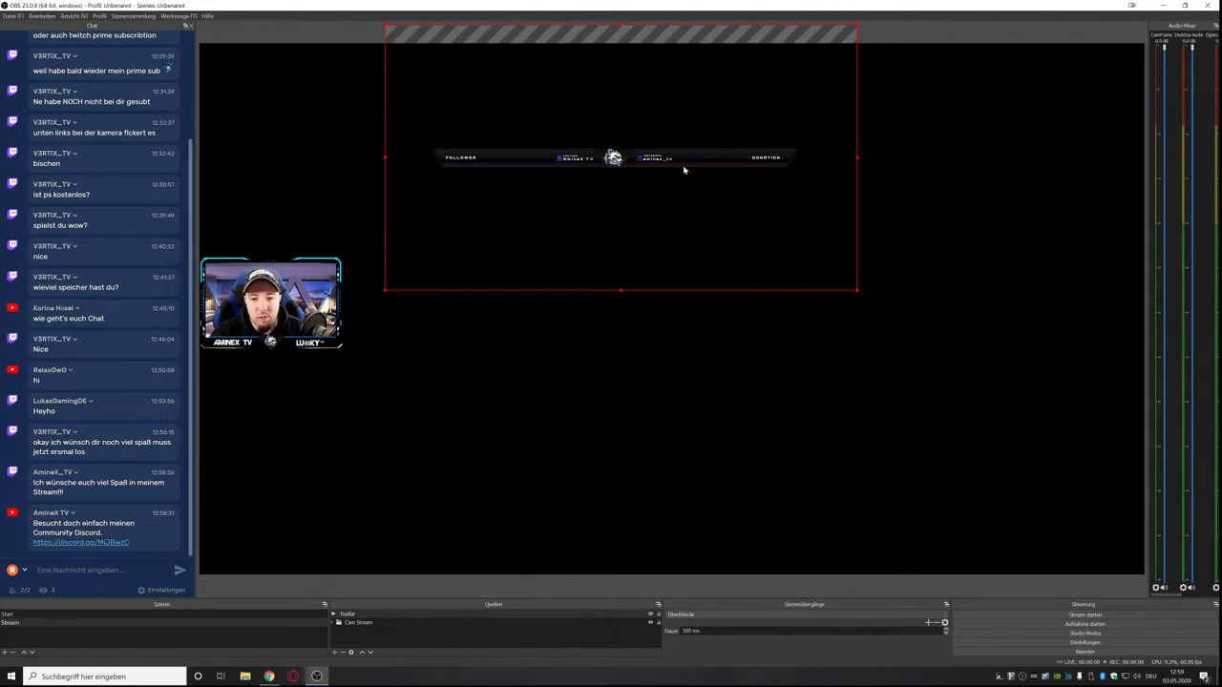
pyautogui.moveTo(658, 189); pyautogui.dragTo(669, 379)
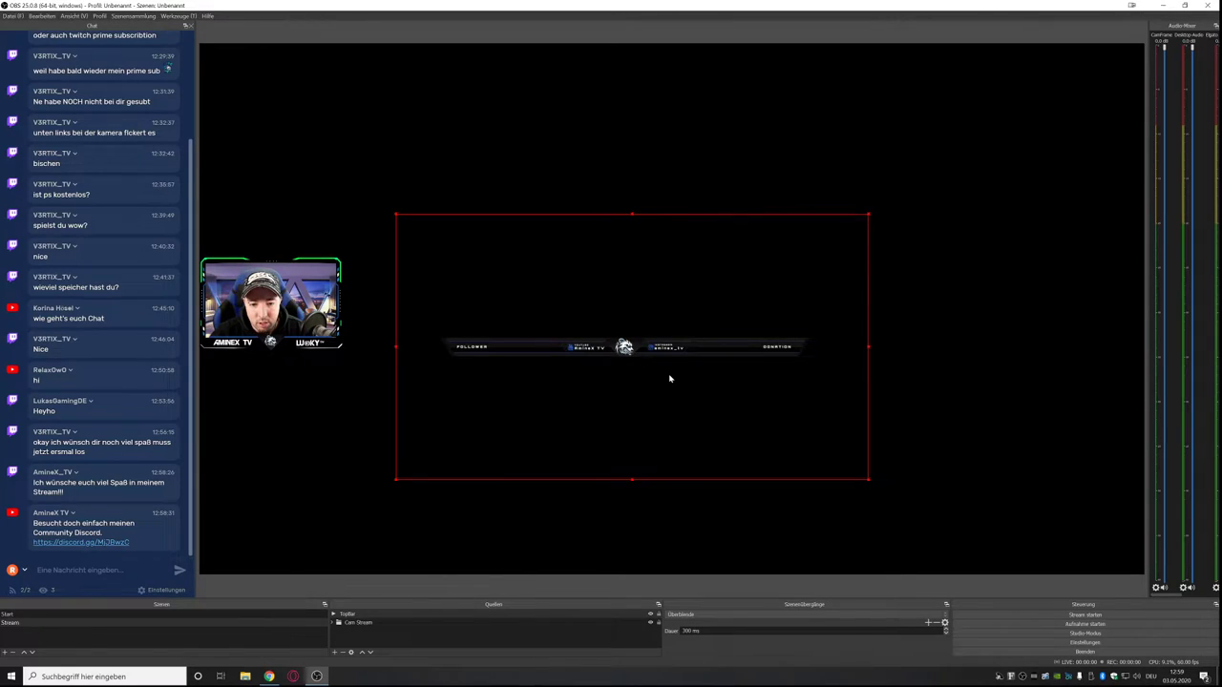
pyautogui.rightClick(673, 370)
pyautogui.click(687, 525)
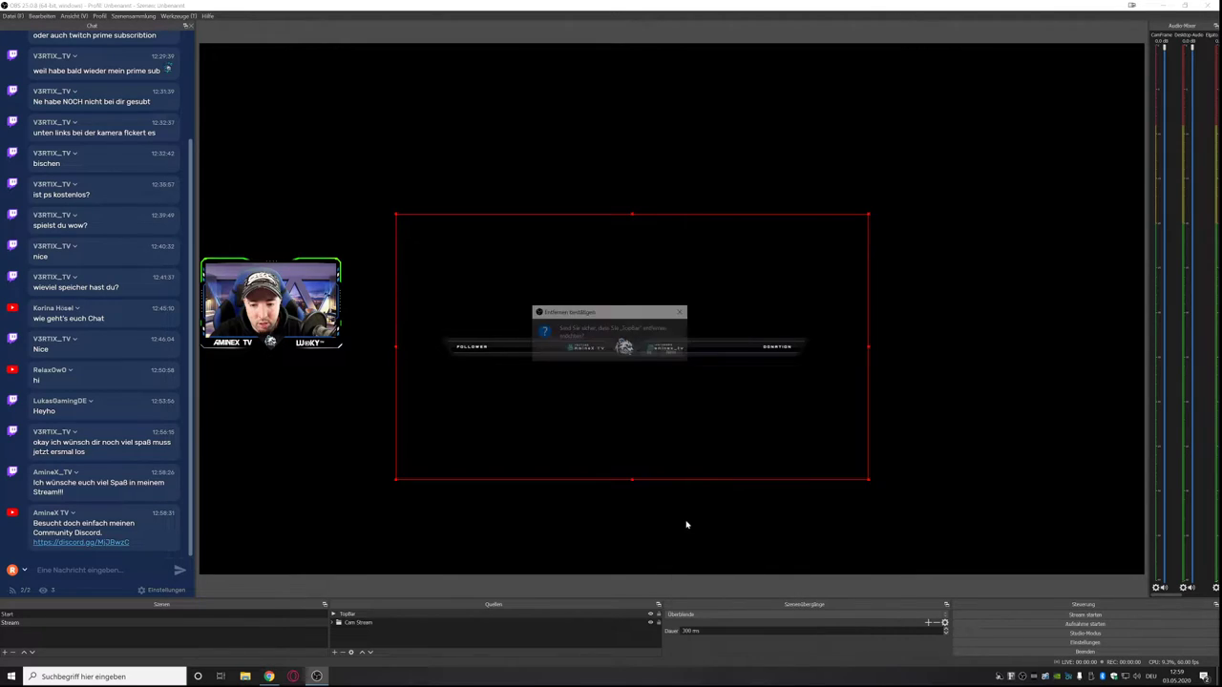
pyautogui.click(646, 352)
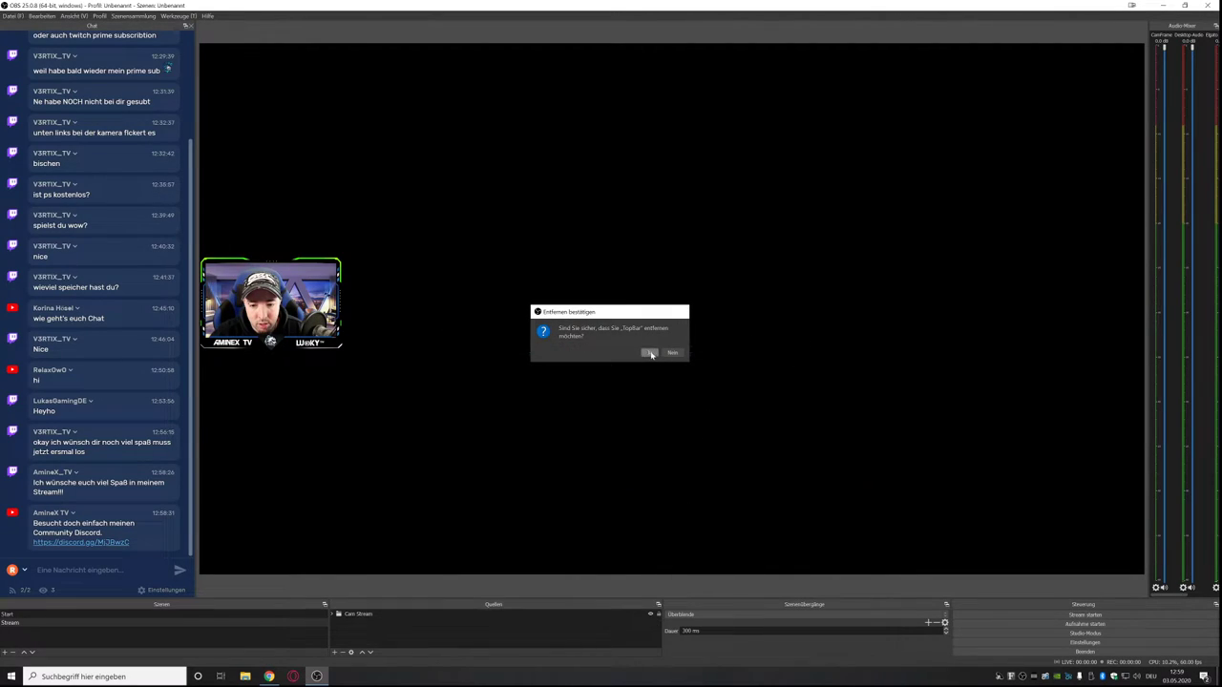
# Create a new image source named TopBar in the Stream scene.
pyautogui.click(334, 652)
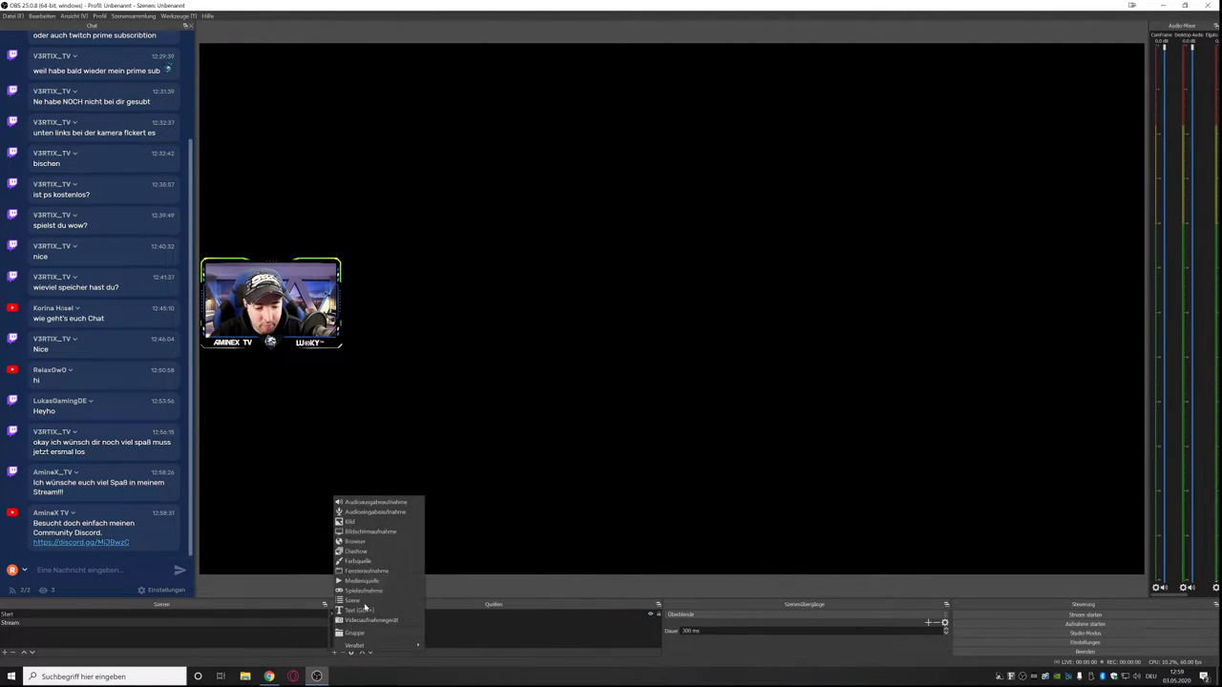
pyautogui.click(408, 525)
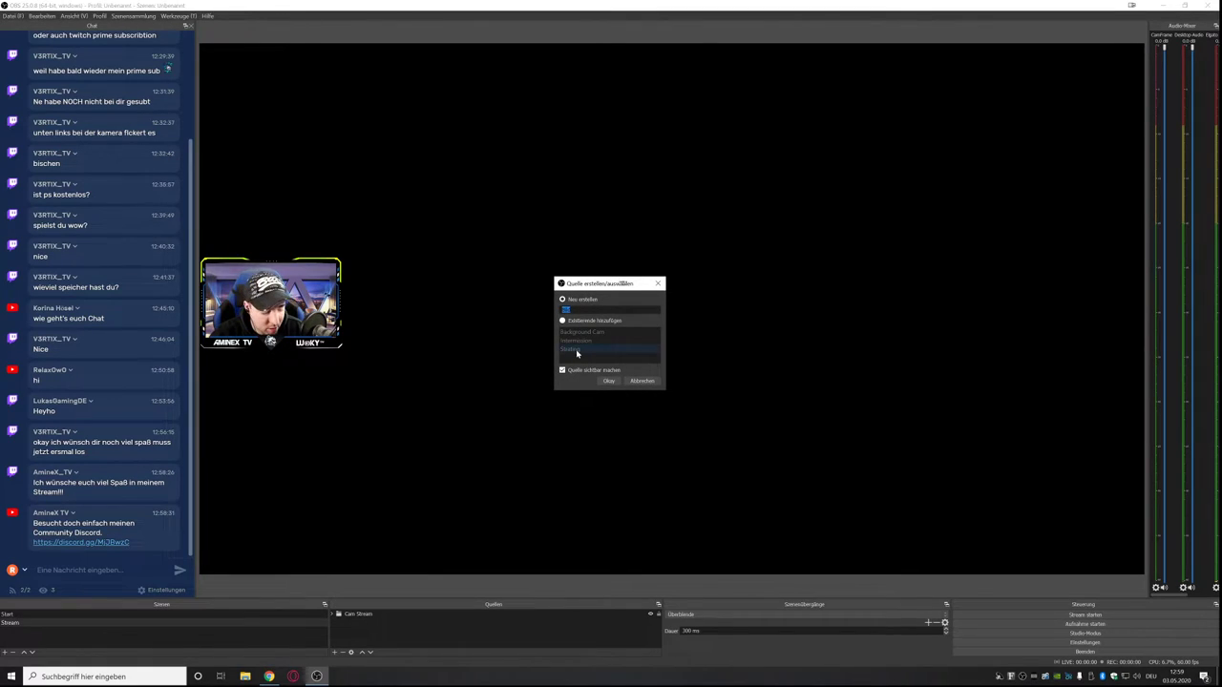
pyautogui.write('Topba')
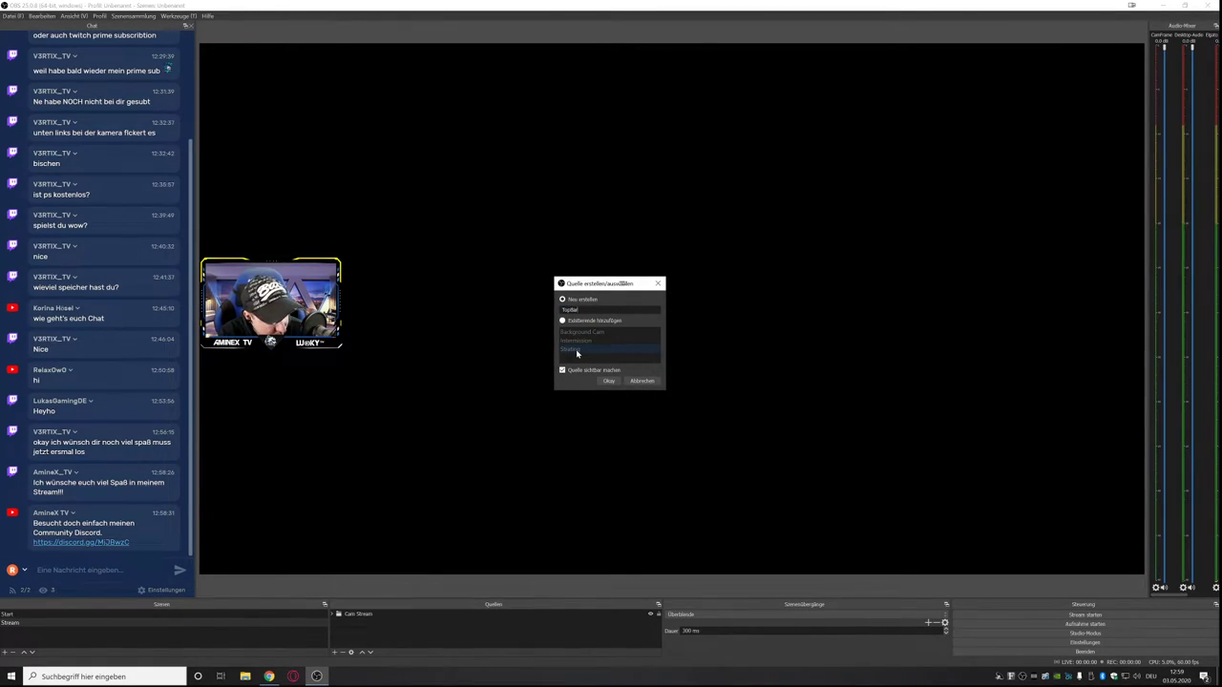
pyautogui.press('Return')
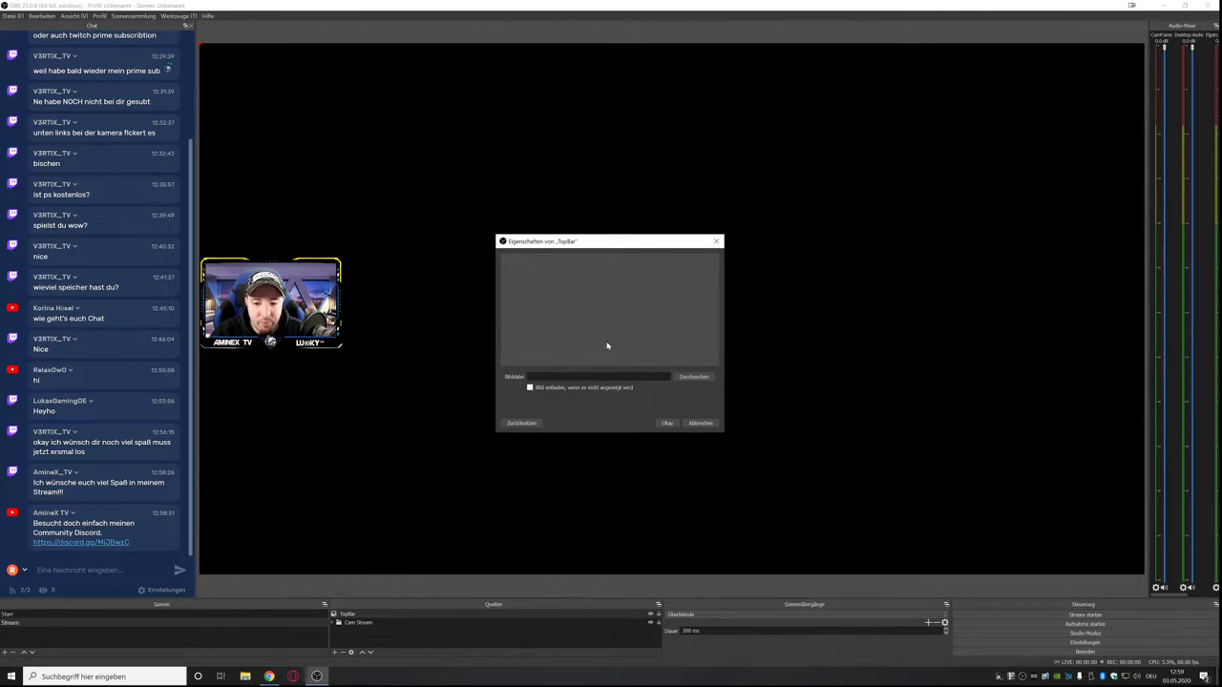
# Look through the Overlay, Background and Animationen folders for a top bar image.
pyautogui.click(706, 380)
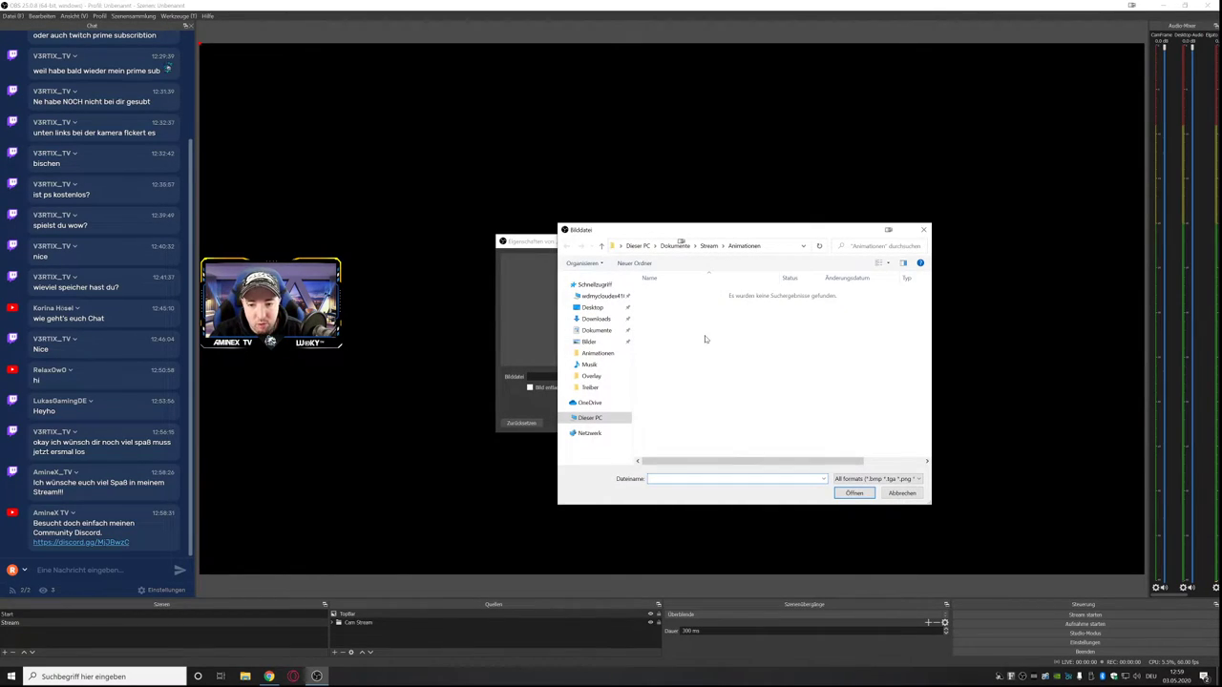
pyautogui.click(710, 247)
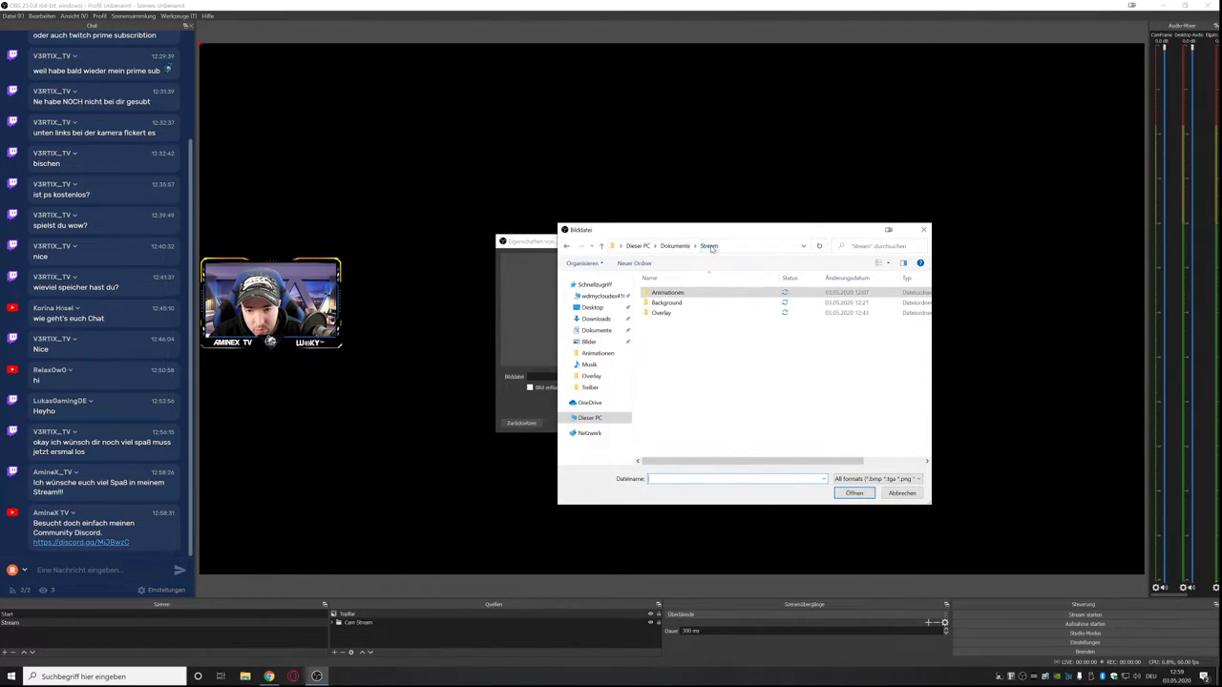
pyautogui.doubleClick(681, 314)
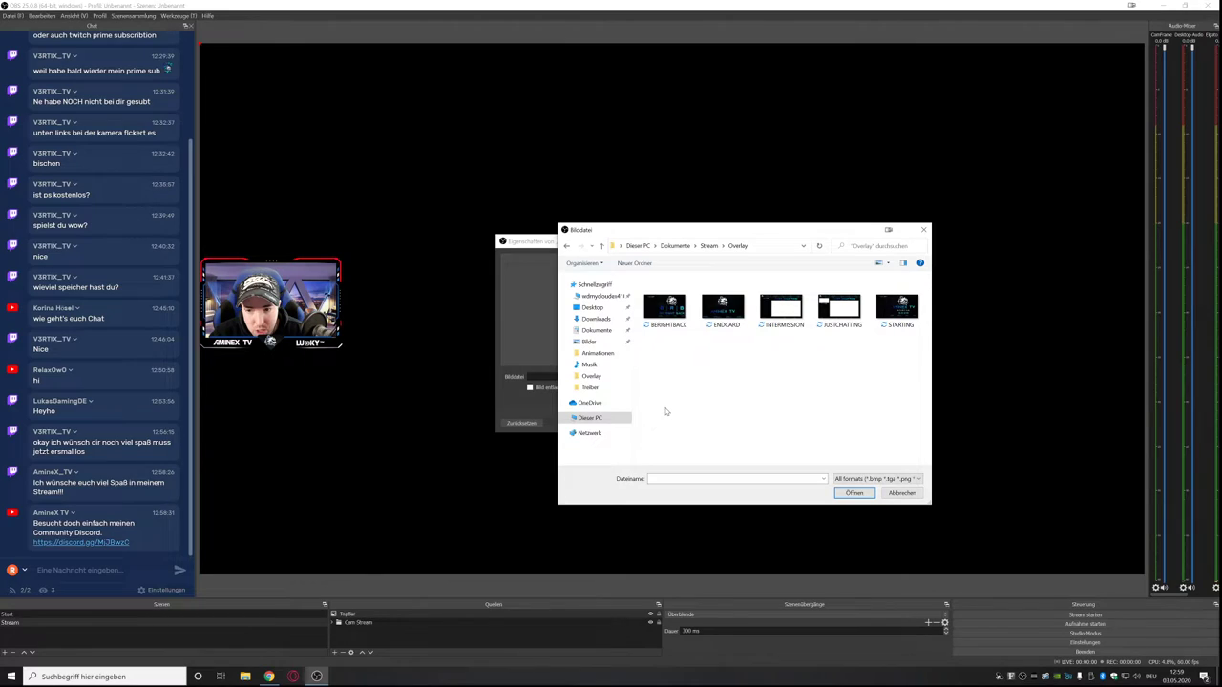
pyautogui.click(568, 246)
pyautogui.doubleClick(666, 303)
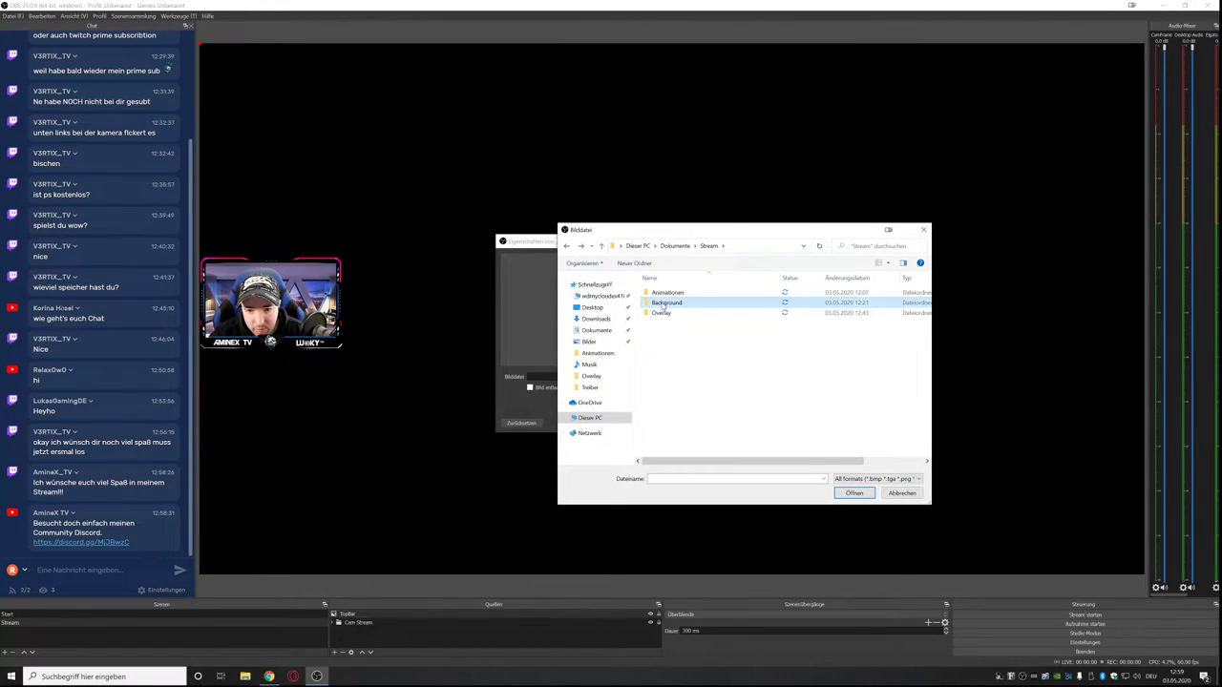
pyautogui.click(568, 247)
pyautogui.doubleClick(668, 285)
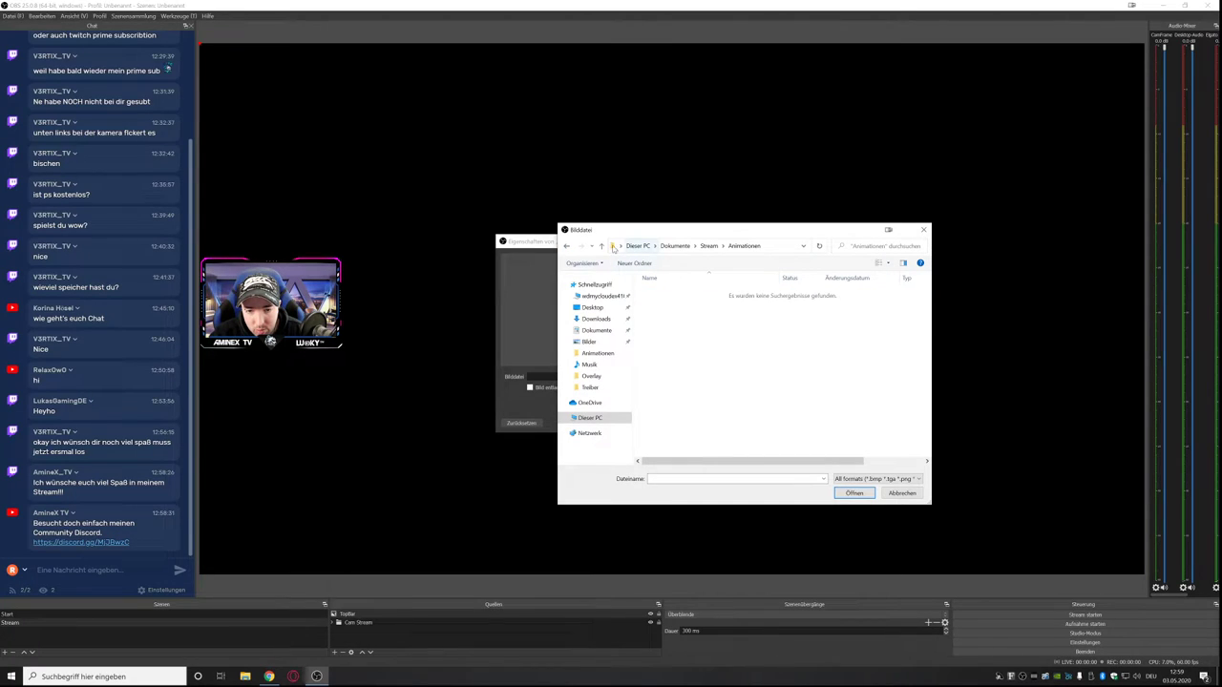
pyautogui.click(919, 230)
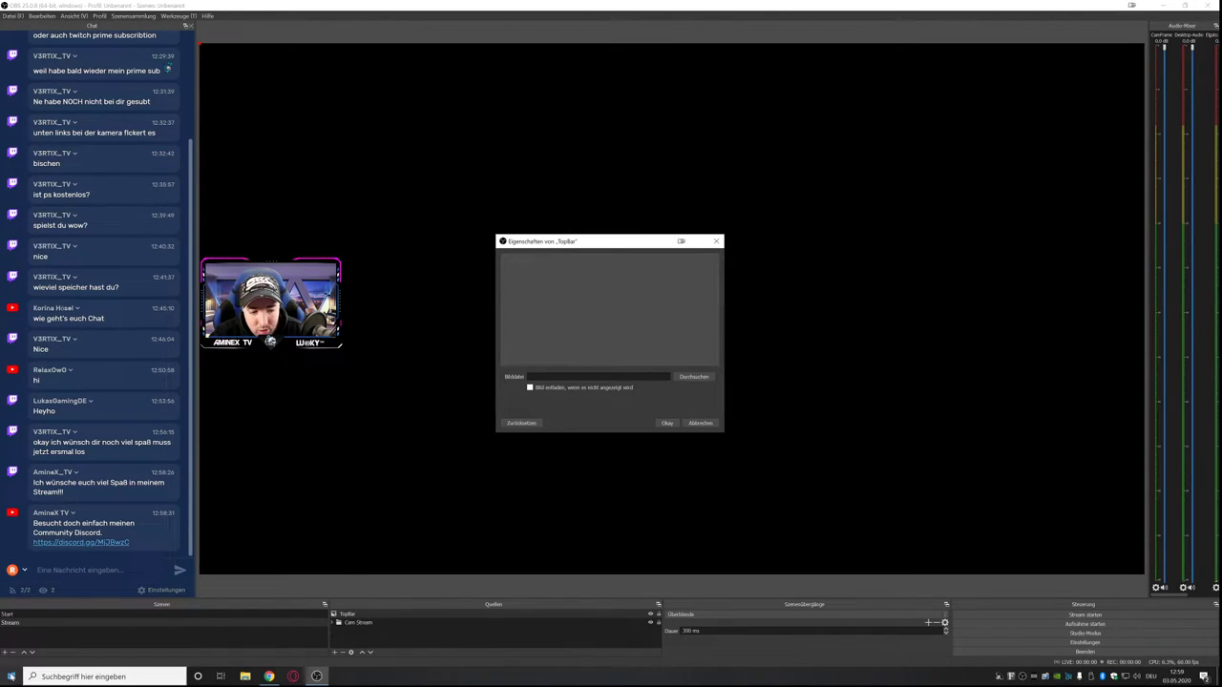
# Put the SOCIAL BAR image into the Overlay folder under Dokumente > Stream and return to OBS.
pyautogui.click(12, 676)
pyautogui.click(187, 441)
pyautogui.moveTo(564, 264); pyautogui.dragTo(1221, 182)
pyautogui.hotkey('alt', 'Tab')
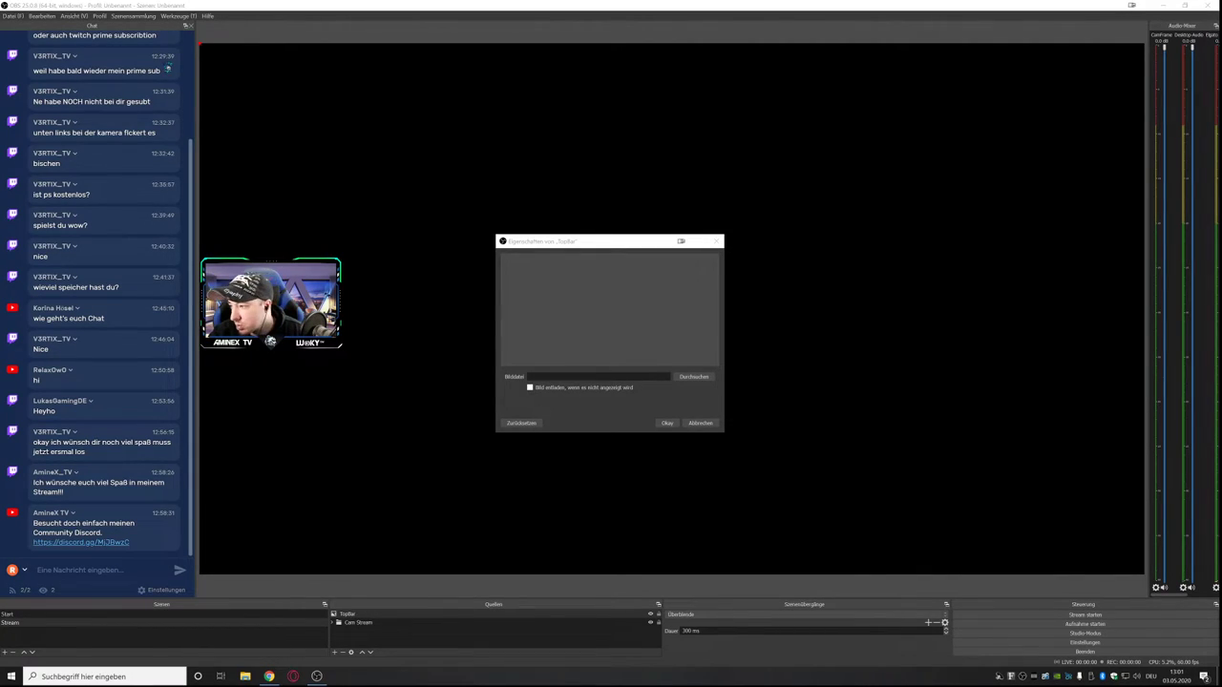
# Assign SOCIAL BAR.png from the Overlay folder as the TopBar image and shift it toward the canvas centre.
pyautogui.click(694, 376)
pyautogui.click(708, 246)
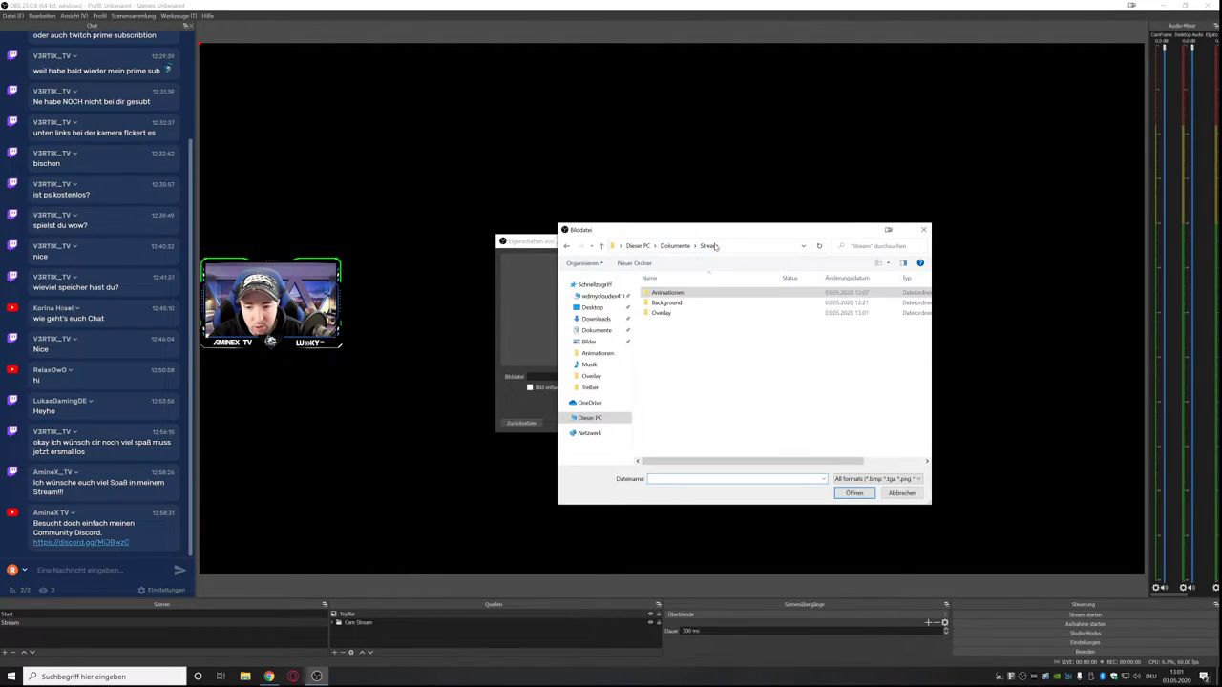
pyautogui.doubleClick(671, 313)
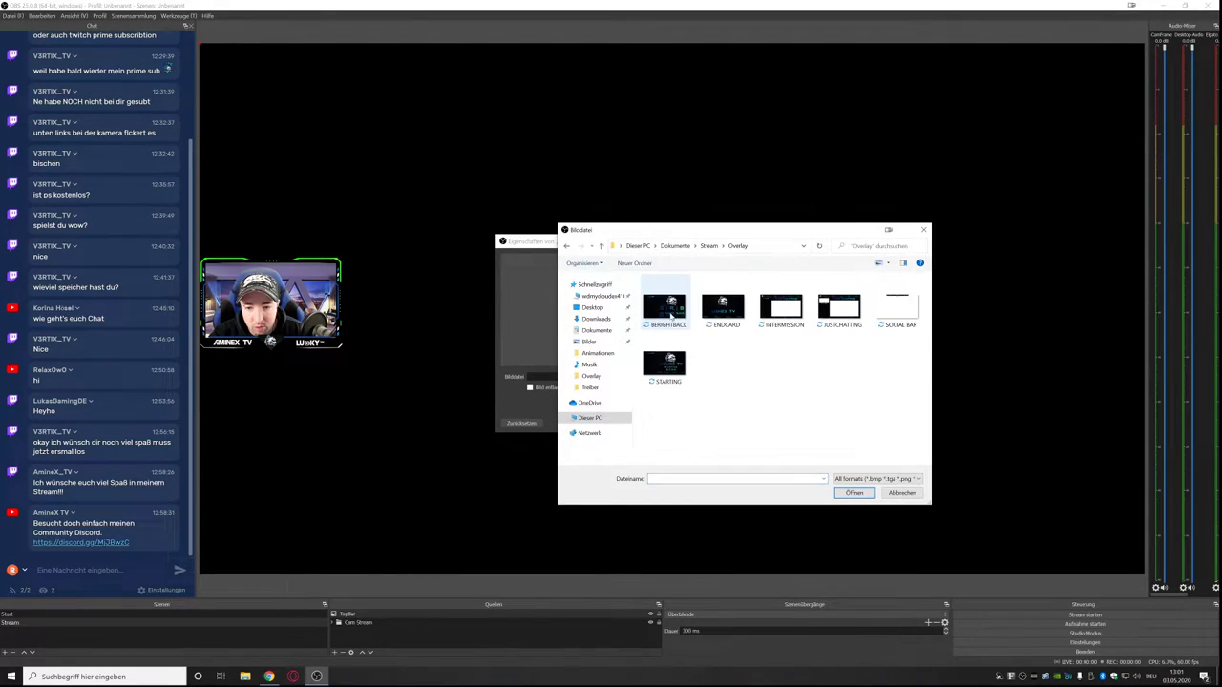
pyautogui.doubleClick(897, 308)
pyautogui.moveTo(468, 158); pyautogui.dragTo(694, 155)
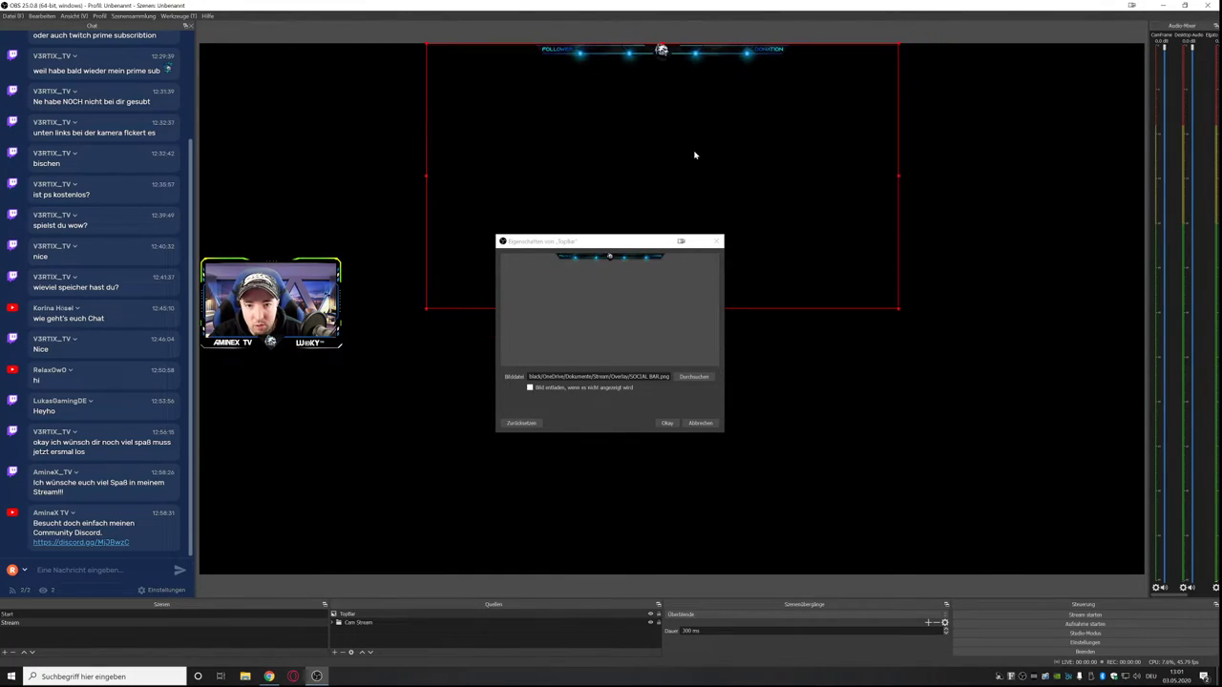
pyautogui.click(665, 424)
# Enlarge the TopBar image and centre it horizontally along the upper edge of the canvas.
pyautogui.moveTo(630, 269); pyautogui.dragTo(547, 269)
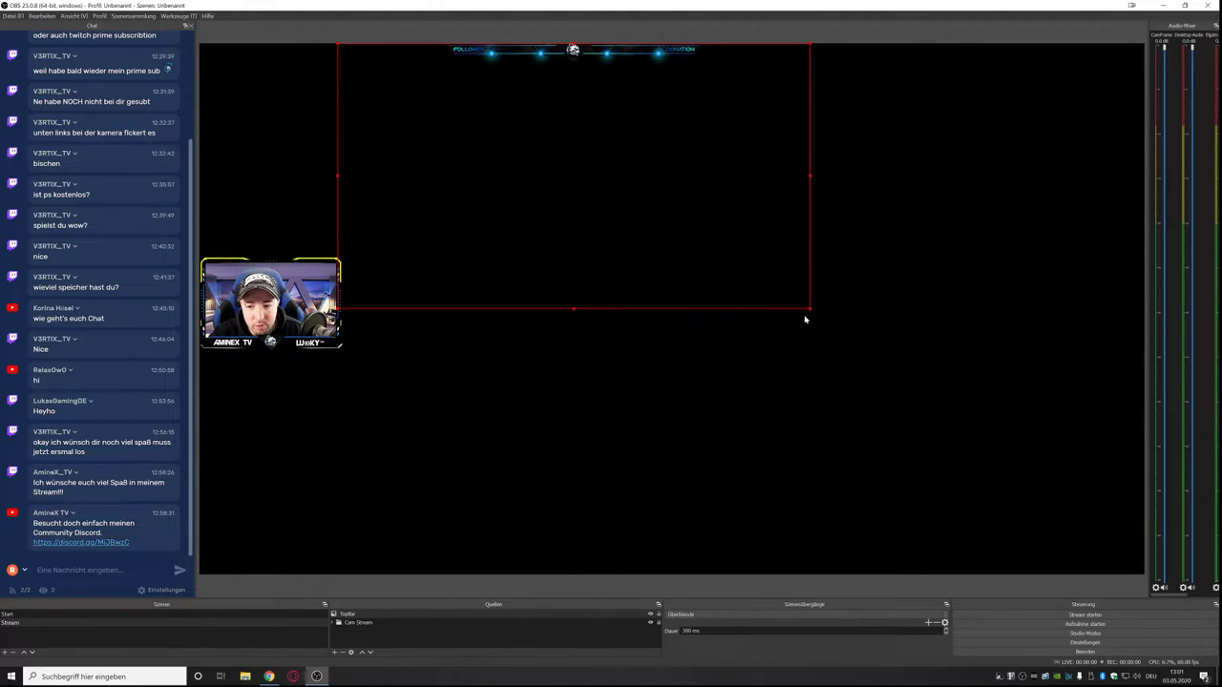
pyautogui.moveTo(808, 314); pyautogui.dragTo(893, 353)
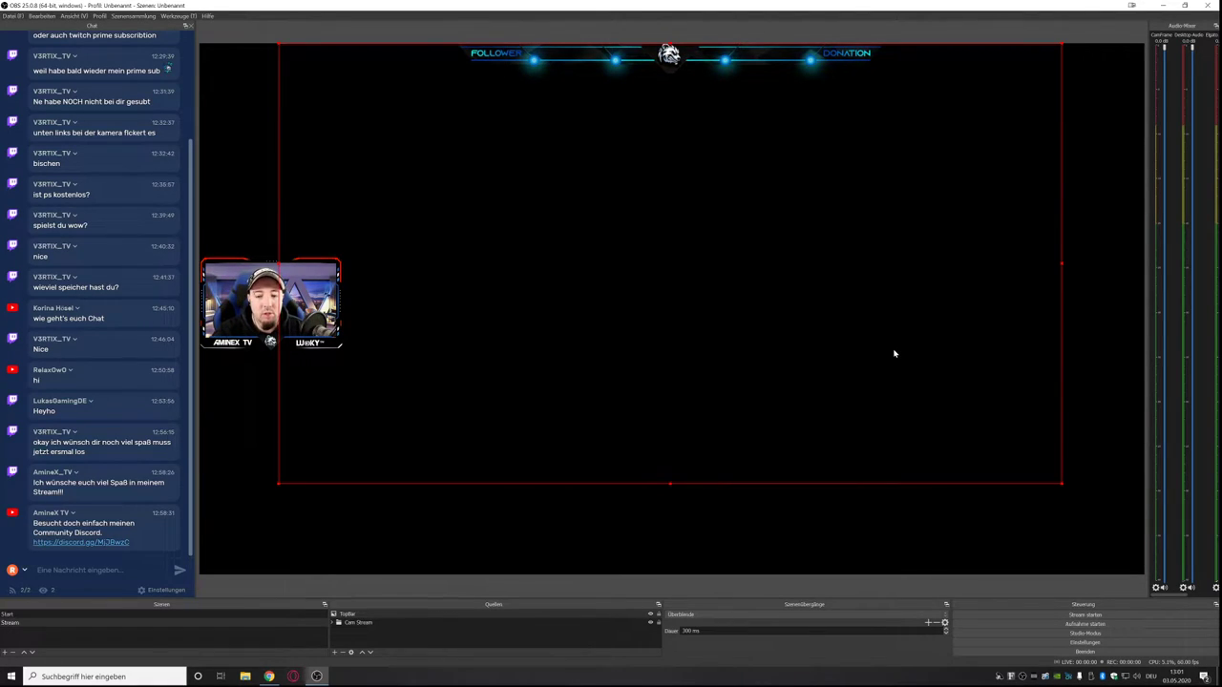
pyautogui.click(877, 532)
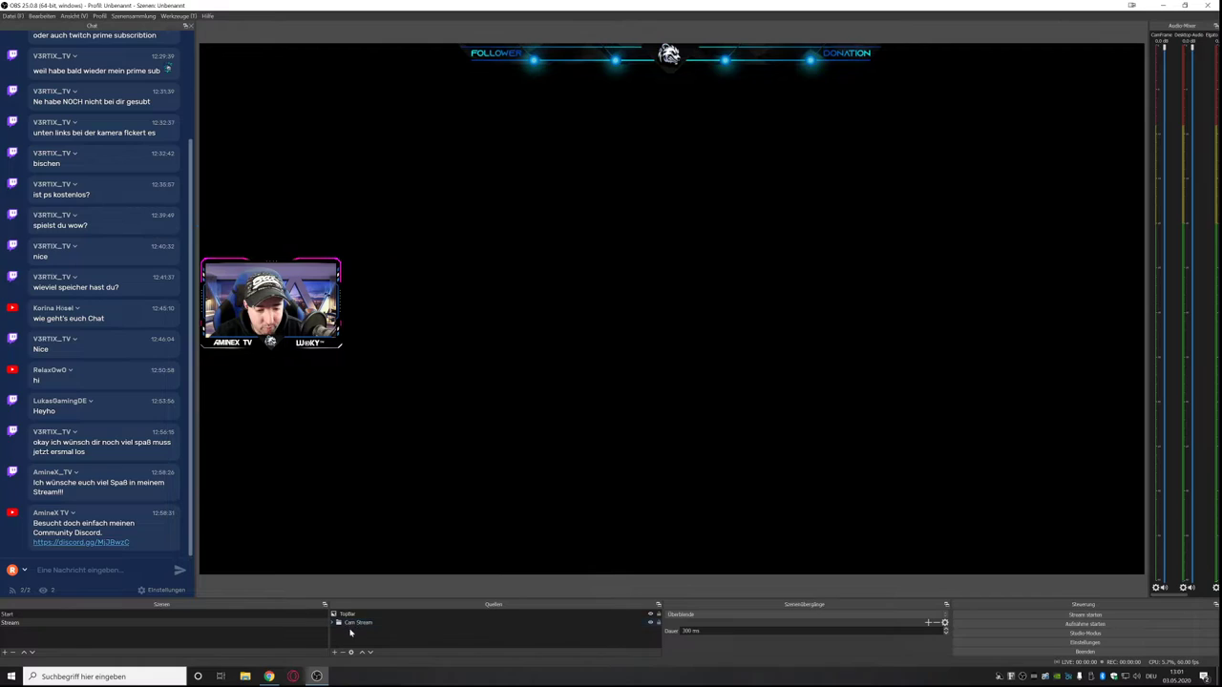
# Create a source group named Overlay Stream in the Stream scene and put the TopBar image into it.
pyautogui.click(335, 654)
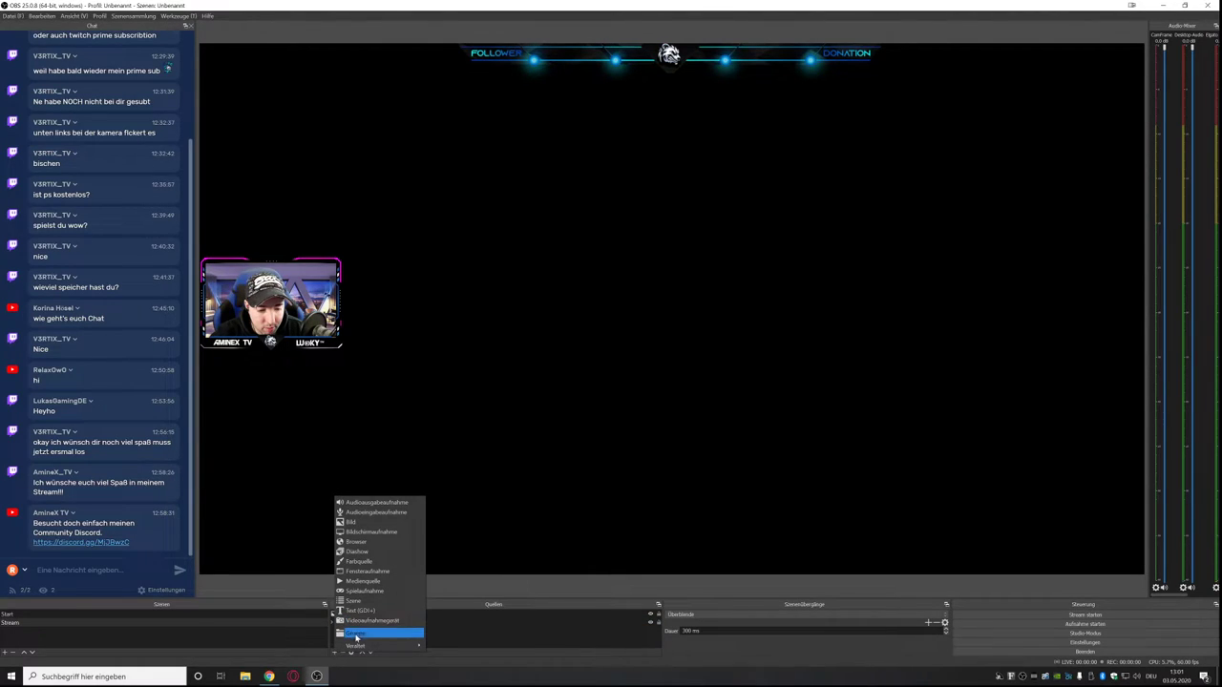
pyautogui.click(355, 637)
pyautogui.write('Cl')
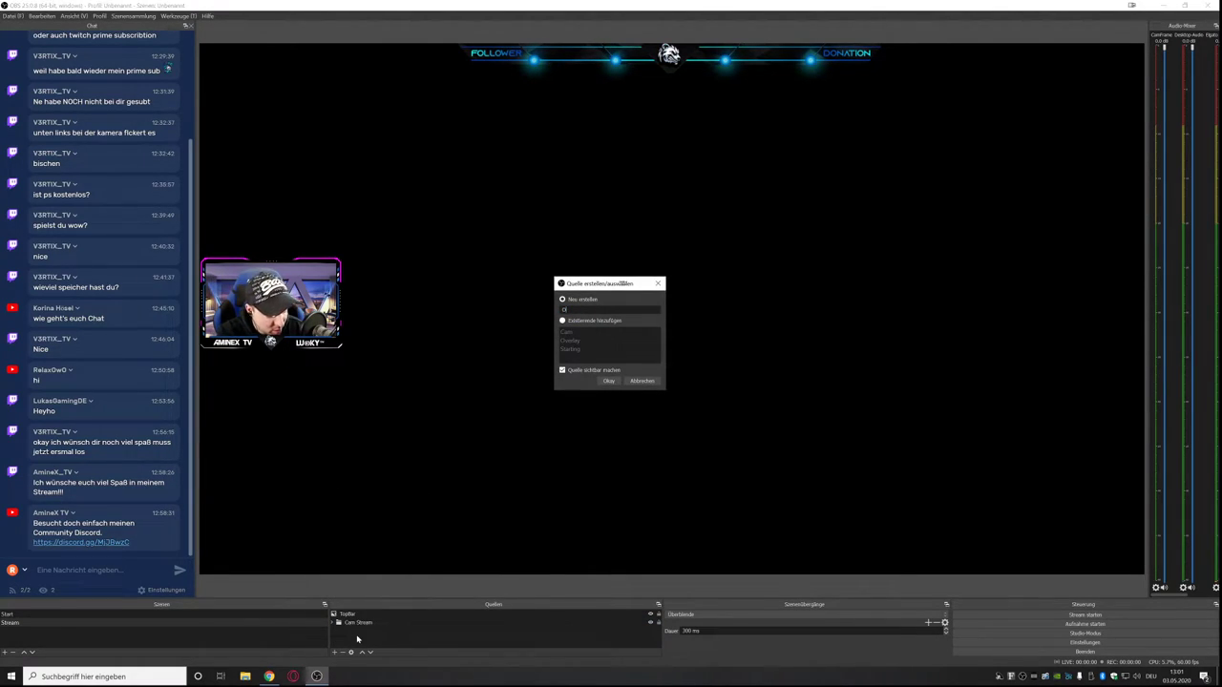
pyautogui.write('y')
pyautogui.press('Return')
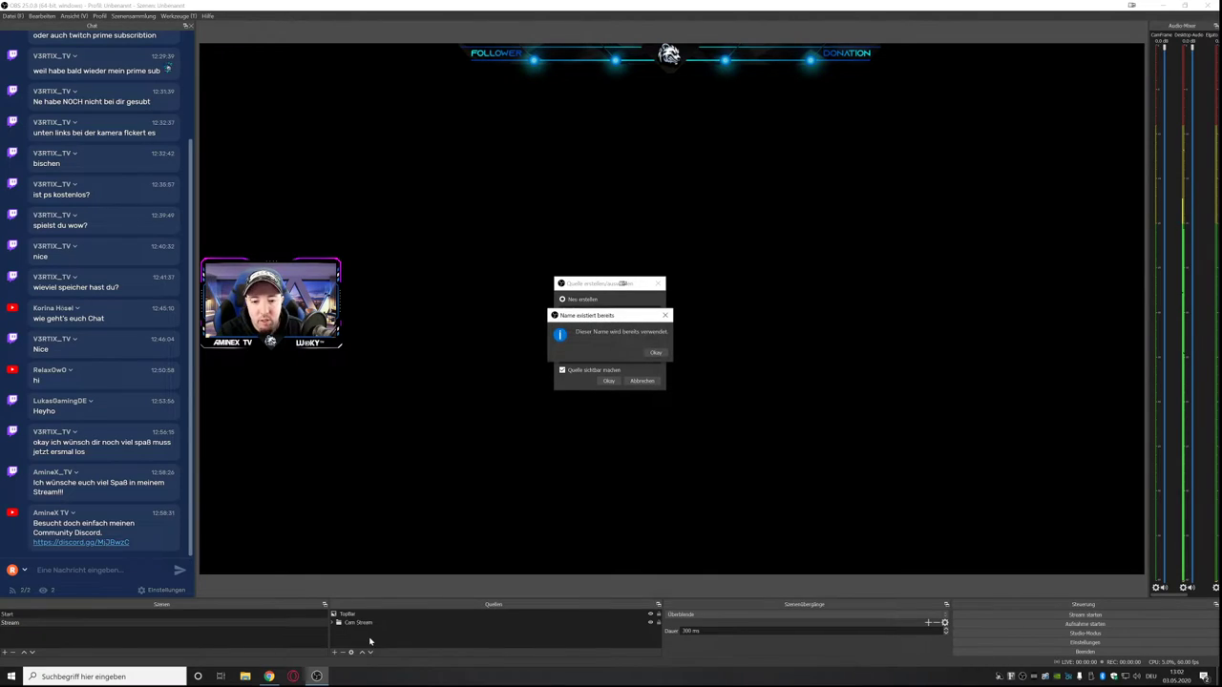
pyautogui.click(658, 353)
pyautogui.write('Stre')
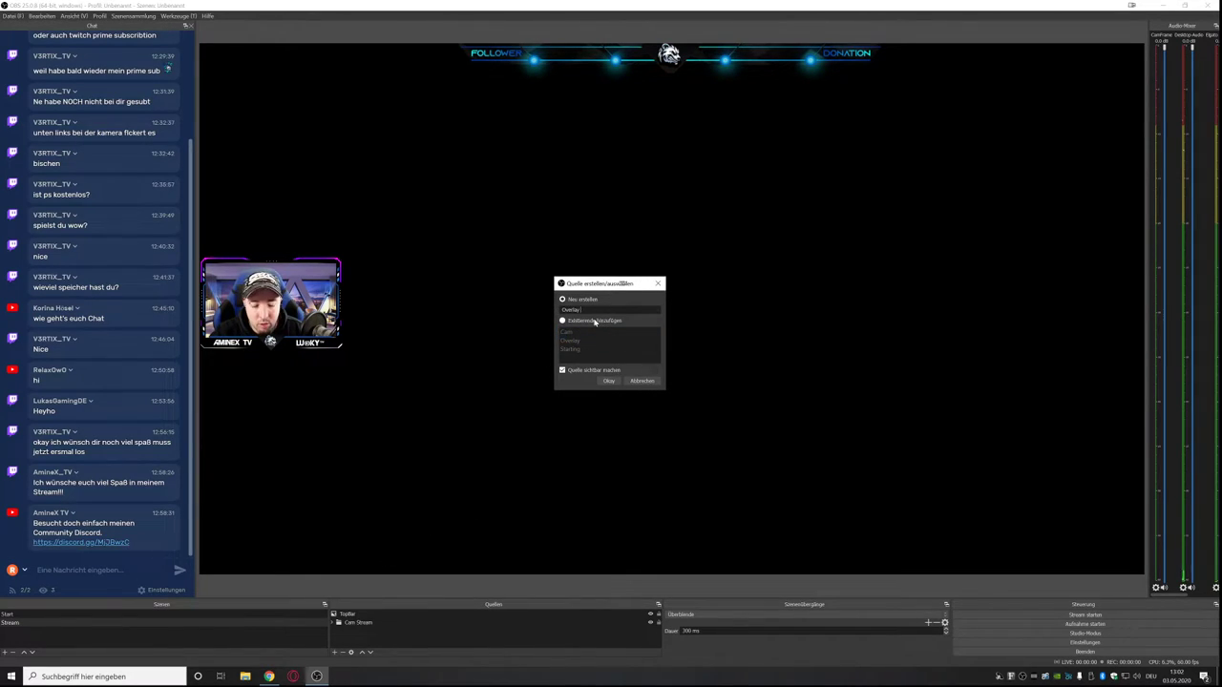
pyautogui.write('am')
pyautogui.press('Return')
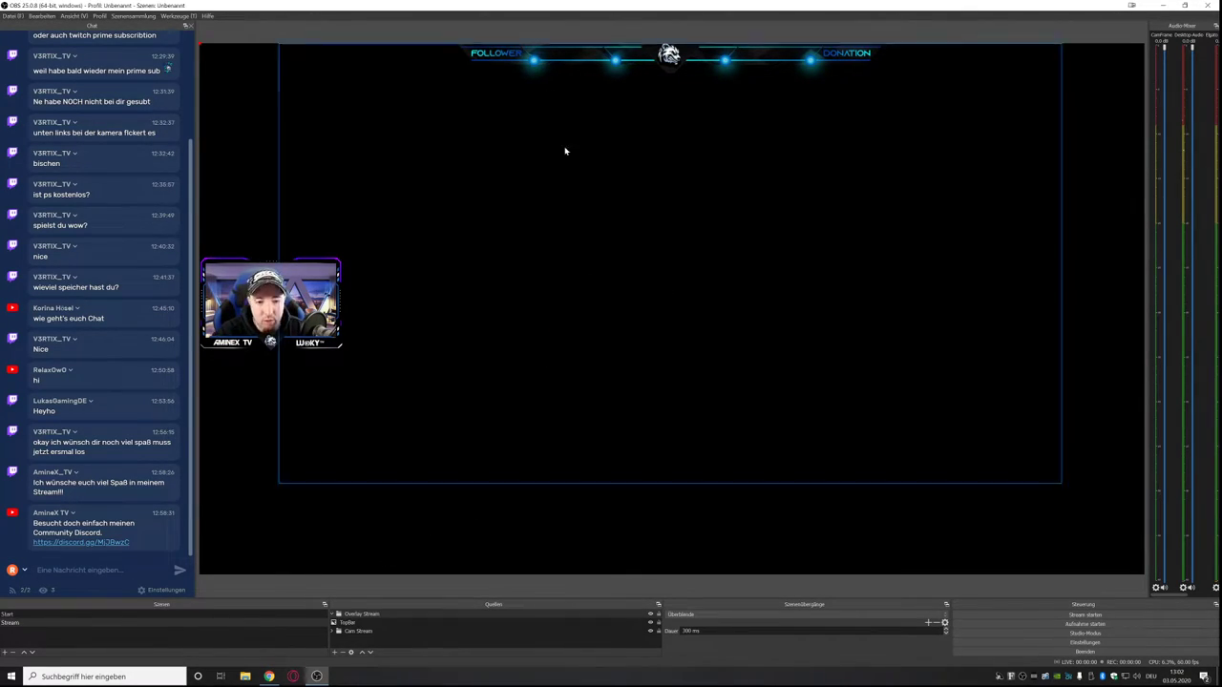
pyautogui.click(371, 615)
pyautogui.click(351, 622)
# Add the existing Follower browser source beside the top bar's FOLLOWER label and move it into the Overlay Stream group.
pyautogui.click(335, 653)
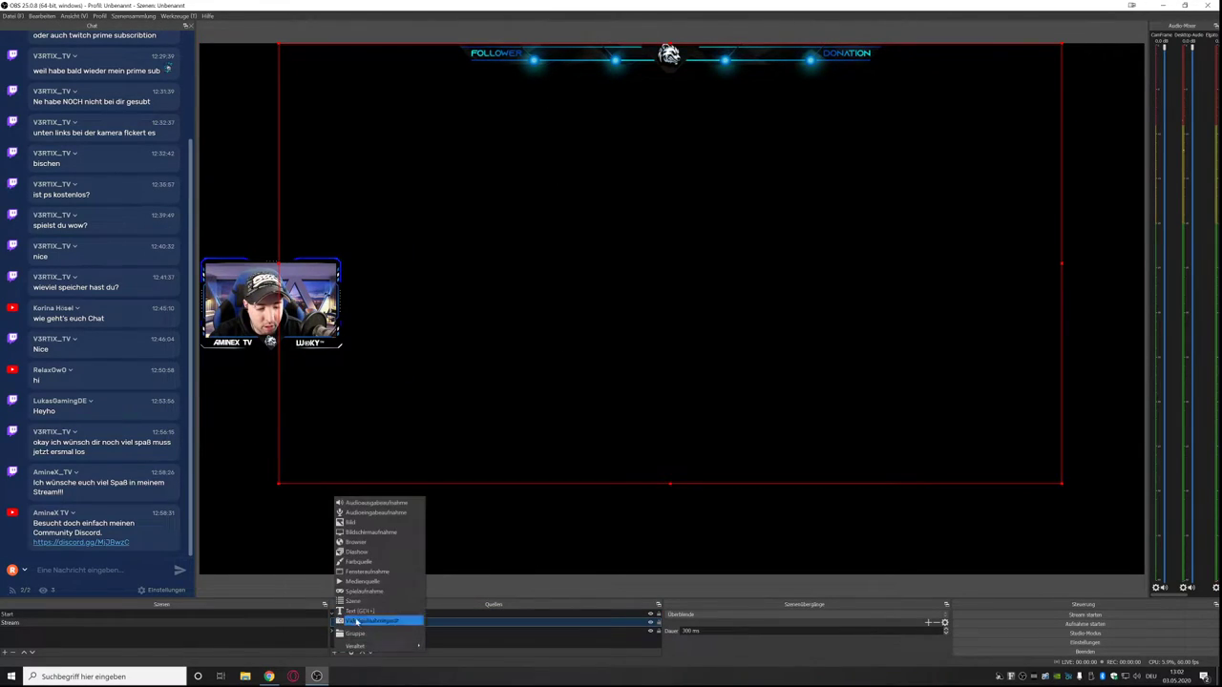
pyautogui.click(372, 547)
pyautogui.click(562, 321)
pyautogui.click(572, 340)
pyautogui.click(607, 381)
pyautogui.moveTo(305, 172); pyautogui.dragTo(577, 106)
pyautogui.click(589, 215)
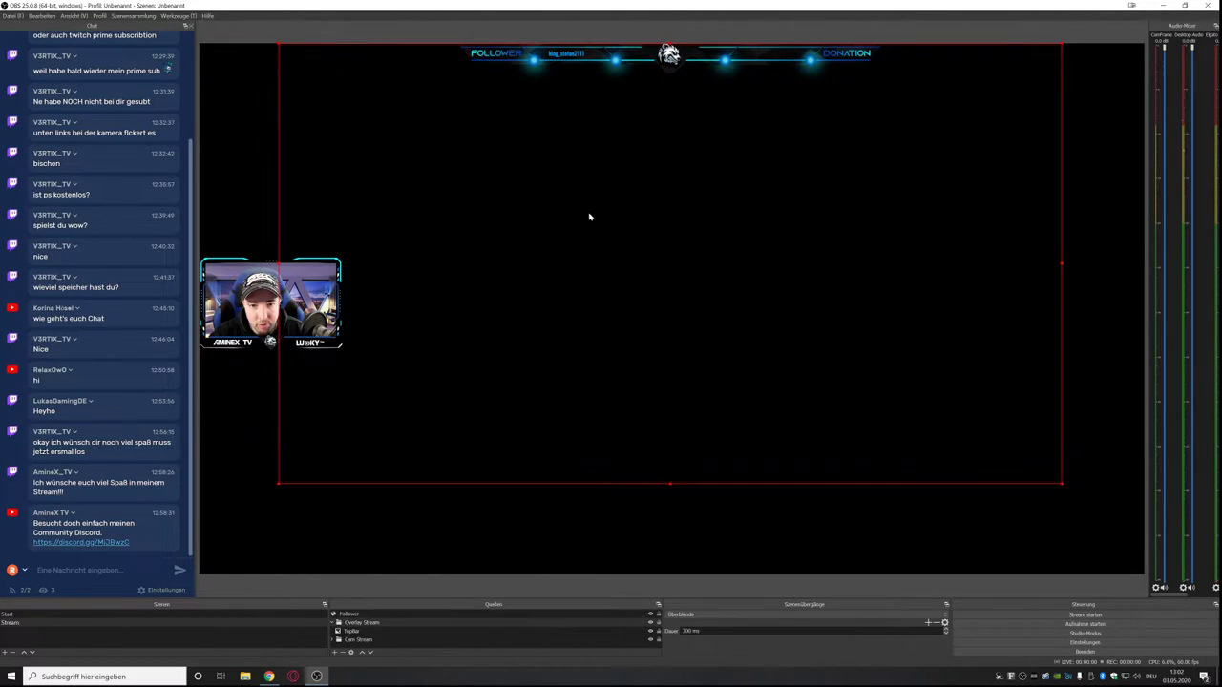
pyautogui.click(337, 631)
pyautogui.moveTo(342, 614)
pyautogui.mouseDown()
pyautogui.moveTo(351, 630)
pyautogui.moveTo(336, 619)
pyautogui.mouseUp()
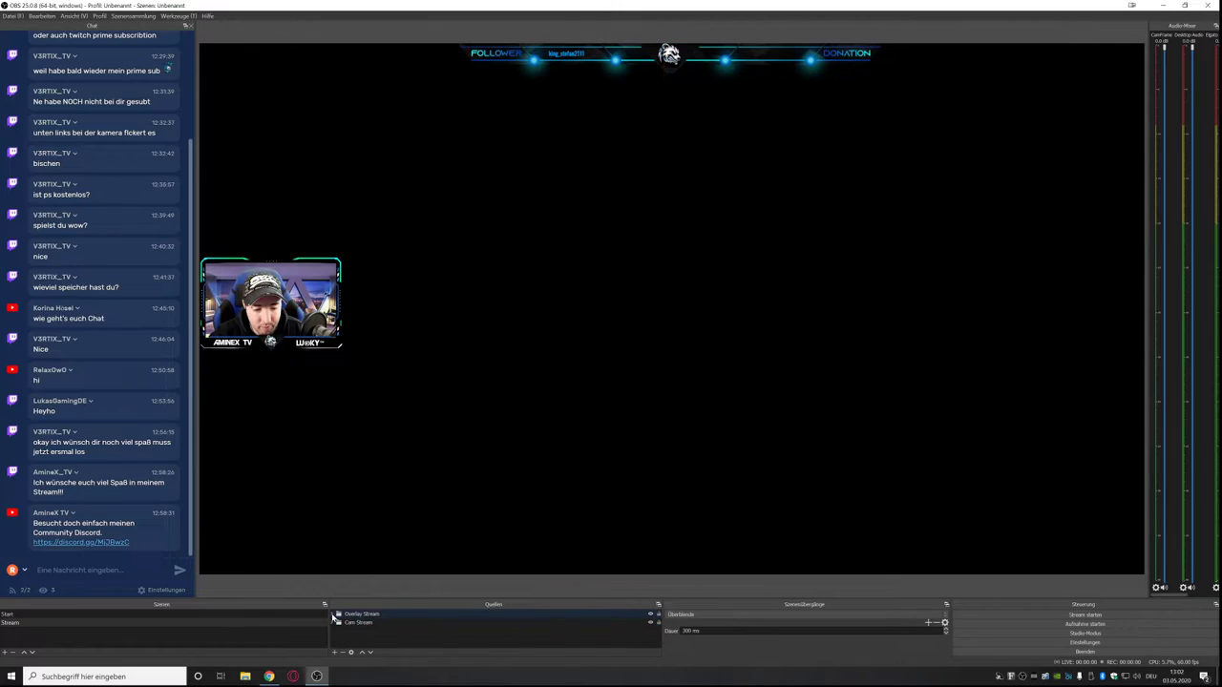
# Add the existing Last Donation browser source beside the top bar's DONATION label and move it into the Overlay Stream group.
pyautogui.click(334, 653)
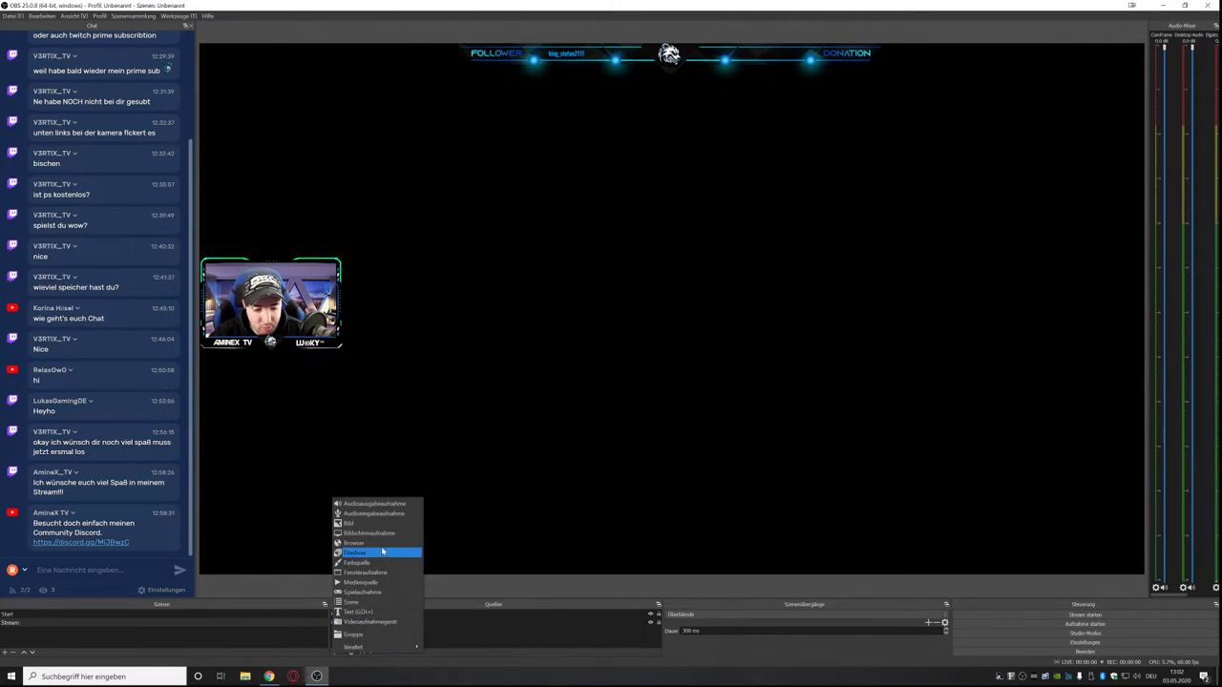
pyautogui.click(387, 543)
pyautogui.click(562, 321)
pyautogui.click(576, 349)
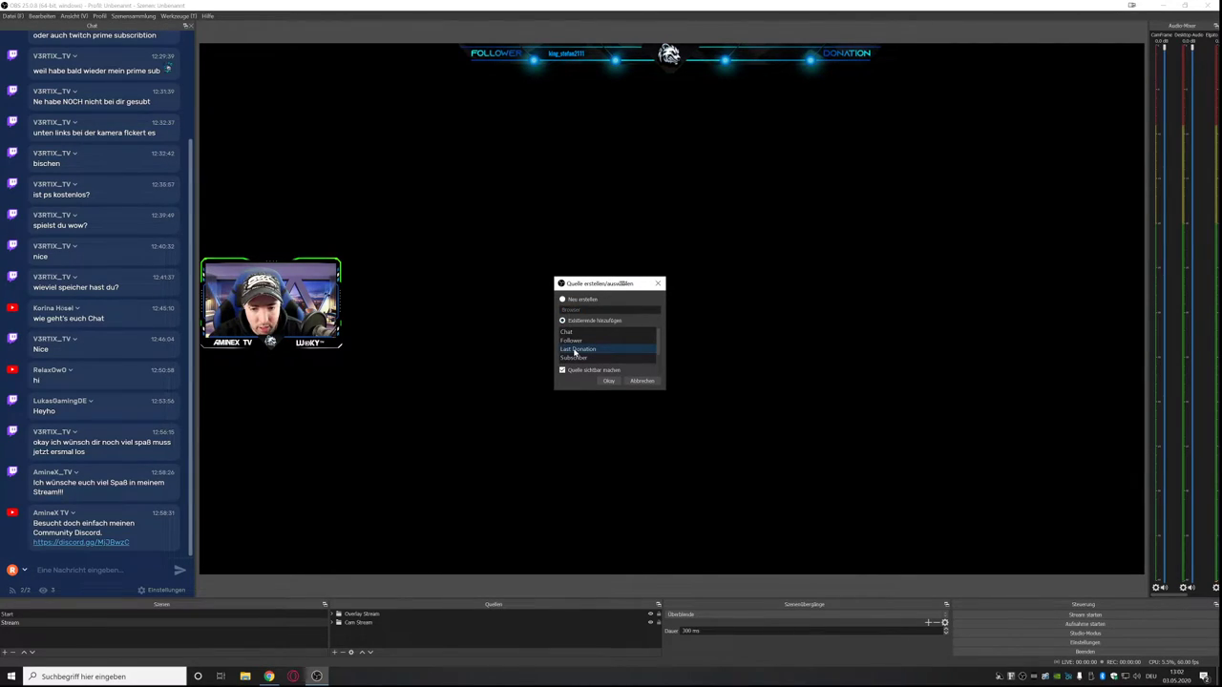
pyautogui.click(607, 381)
pyautogui.moveTo(336, 172); pyautogui.dragTo(815, 109)
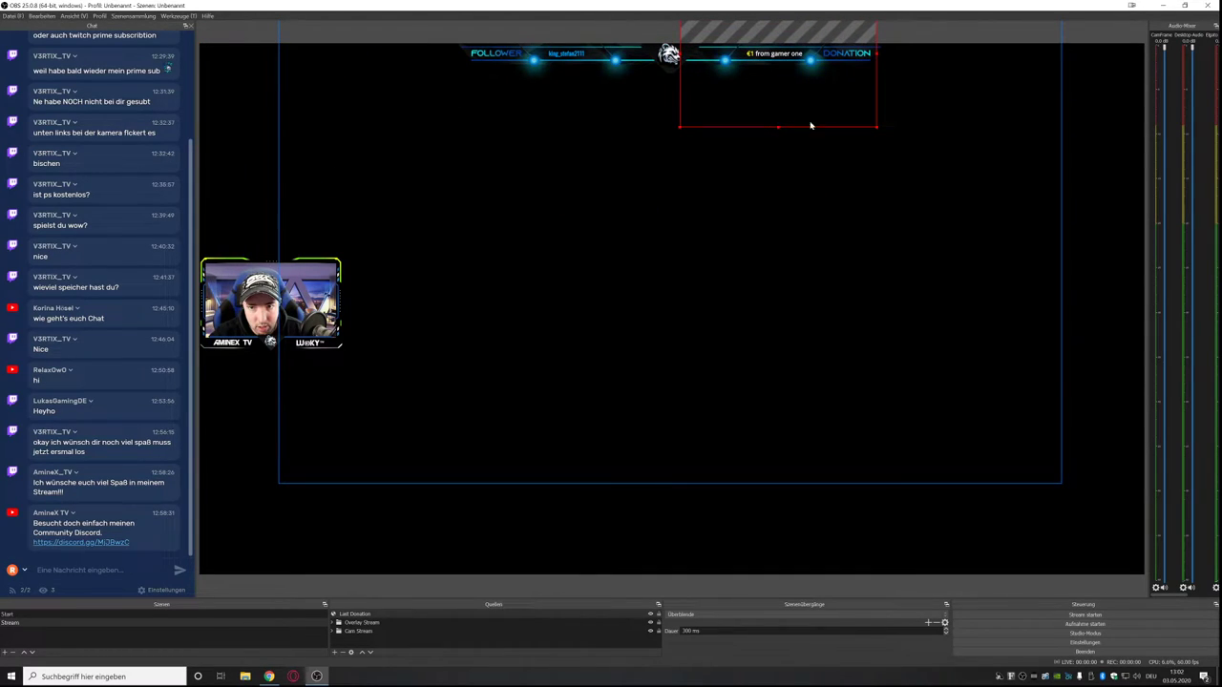
pyautogui.click(215, 583)
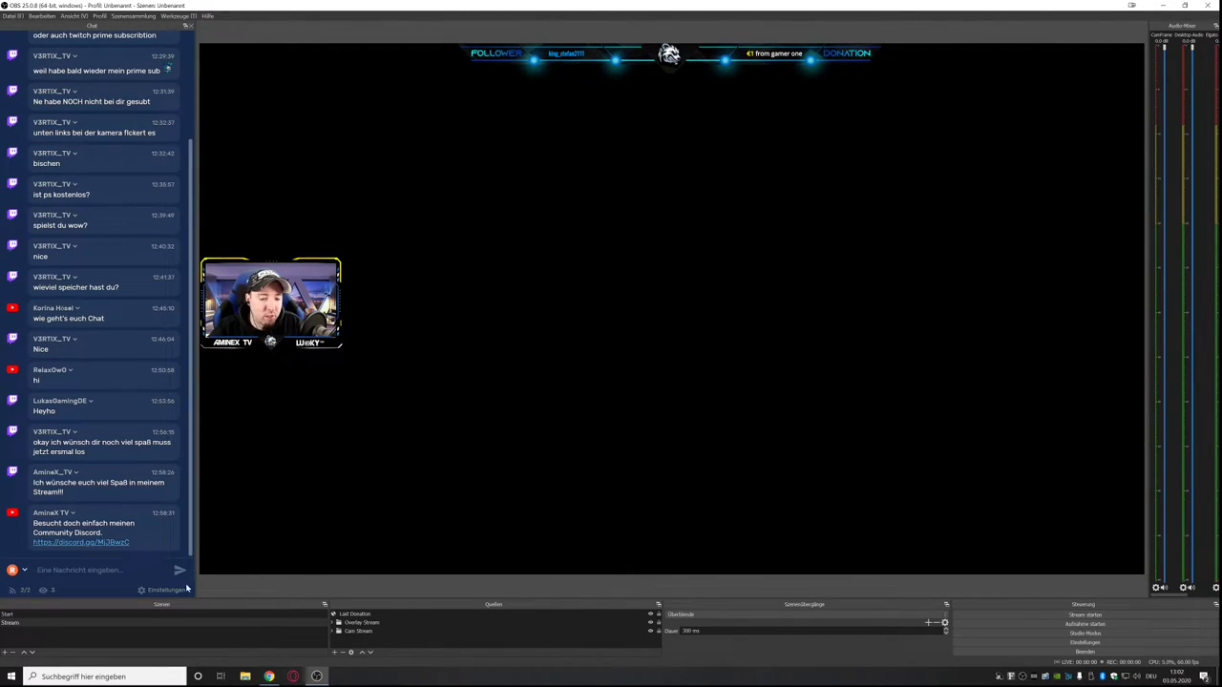
pyautogui.click(371, 613)
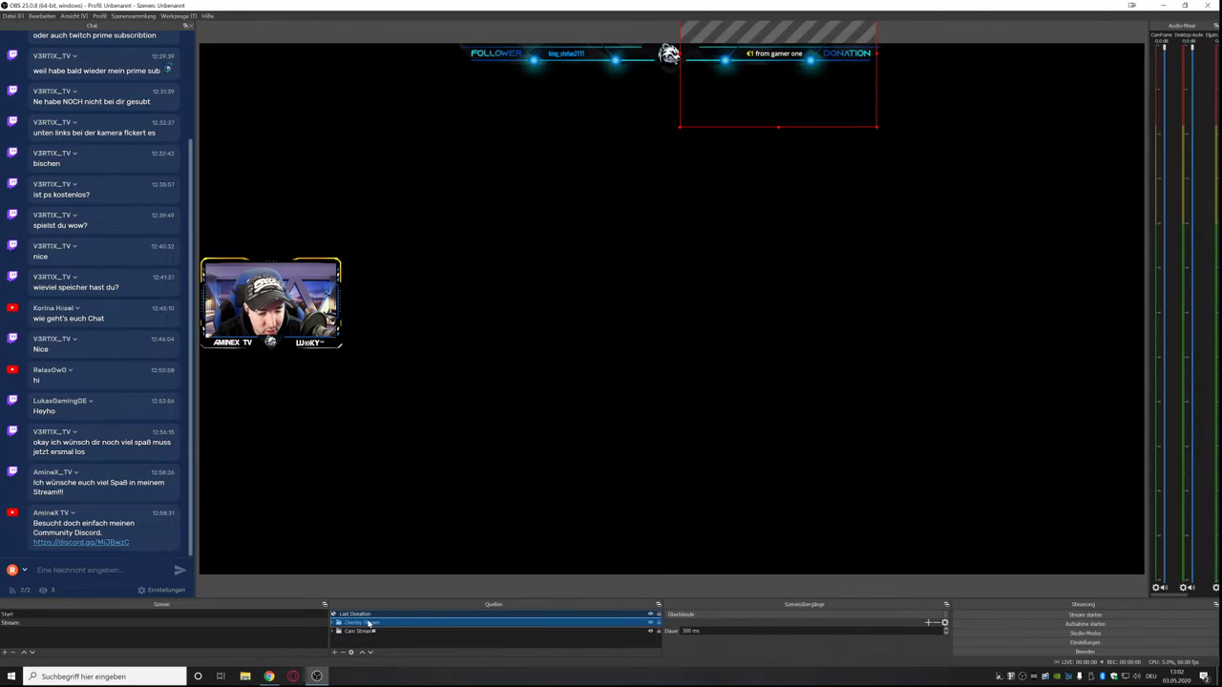
pyautogui.moveTo(371, 613); pyautogui.dragTo(355, 622)
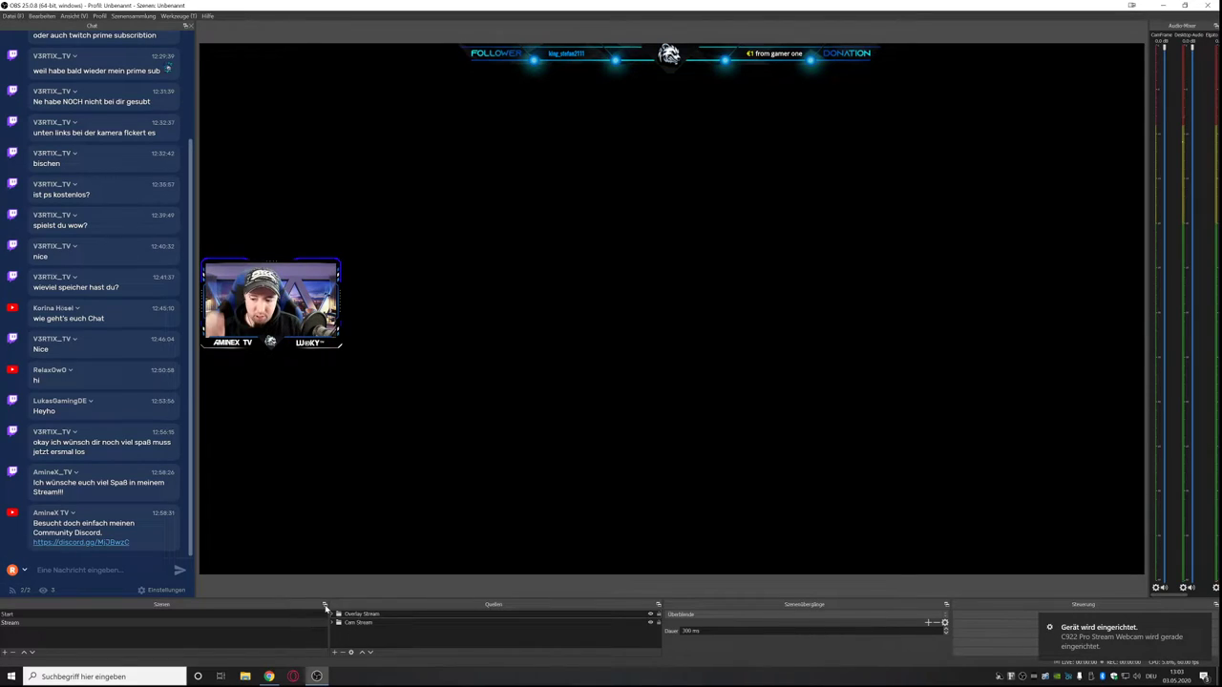
# Switch to the Start scene and hide its Intro source.
pyautogui.click(26, 616)
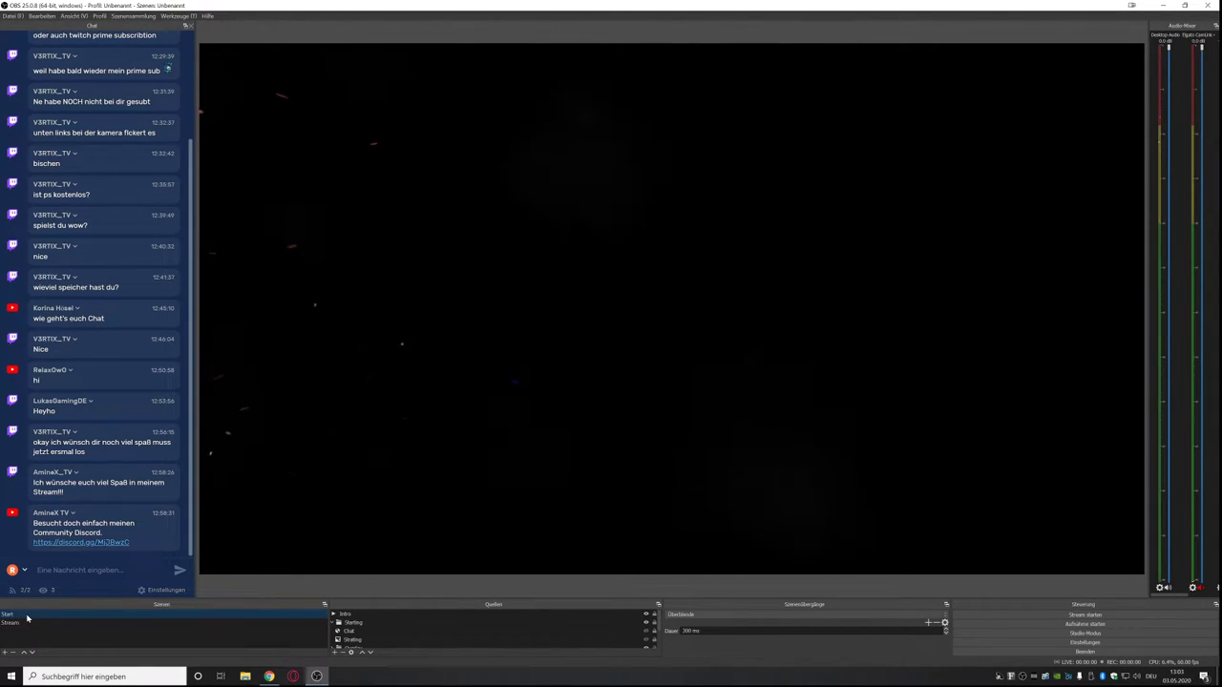
pyautogui.click(643, 616)
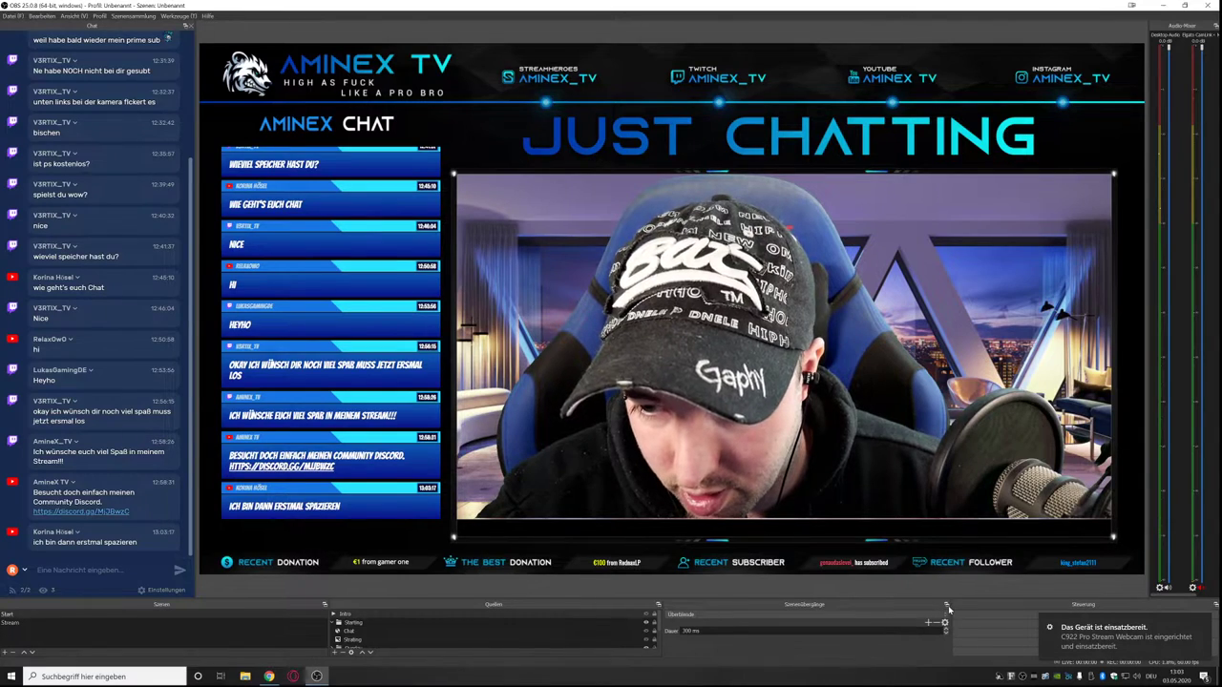
pyautogui.click(746, 615)
pyautogui.click(720, 630)
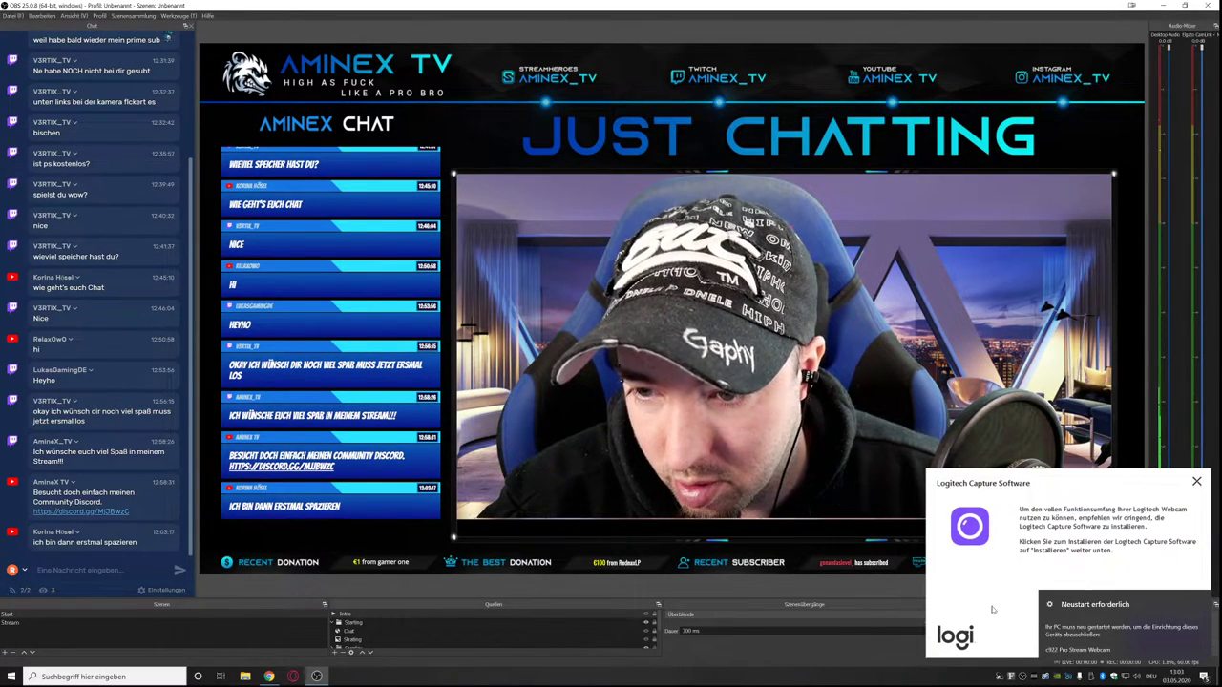
# Dismiss the webcam restart notification and start installing Logitech Capture.
pyautogui.click(1198, 601)
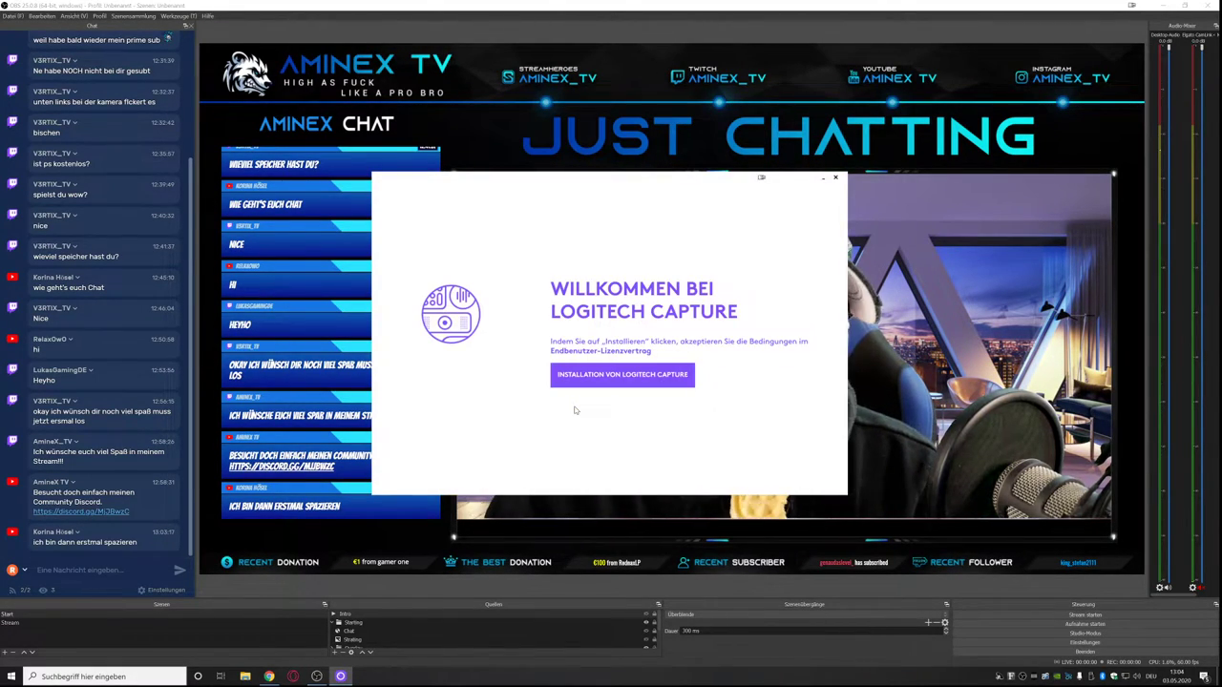
pyautogui.click(632, 374)
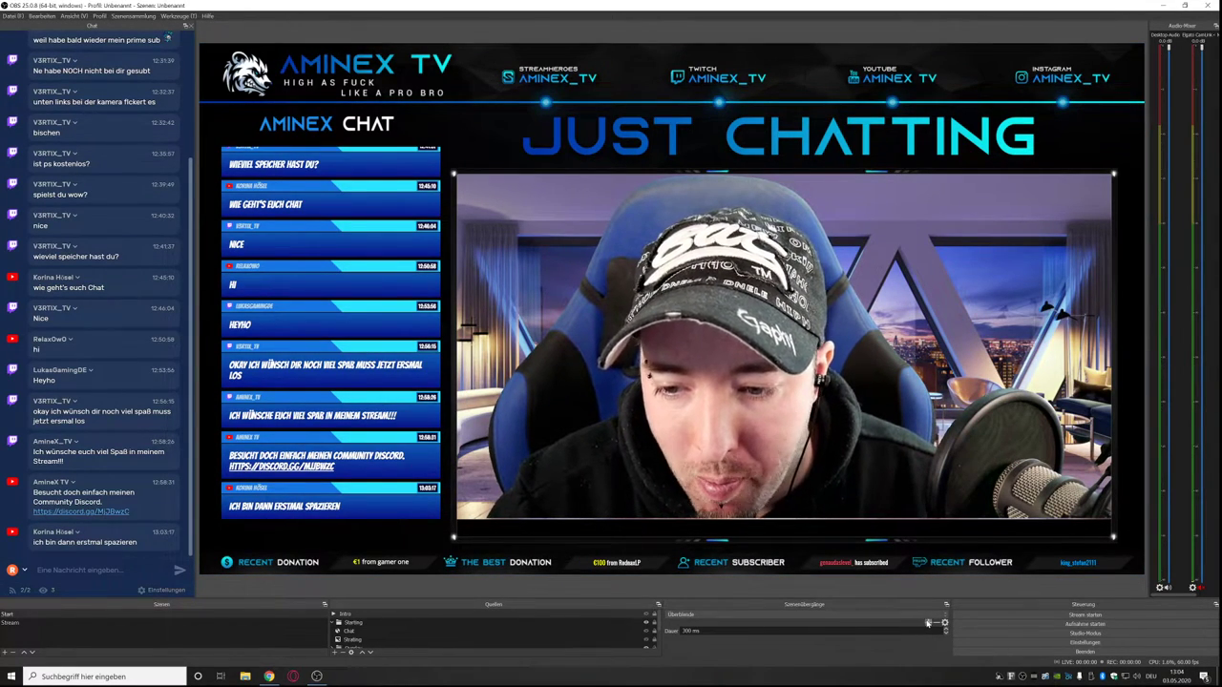
# Add a Stinger scene transition named Blende.
pyautogui.click(927, 622)
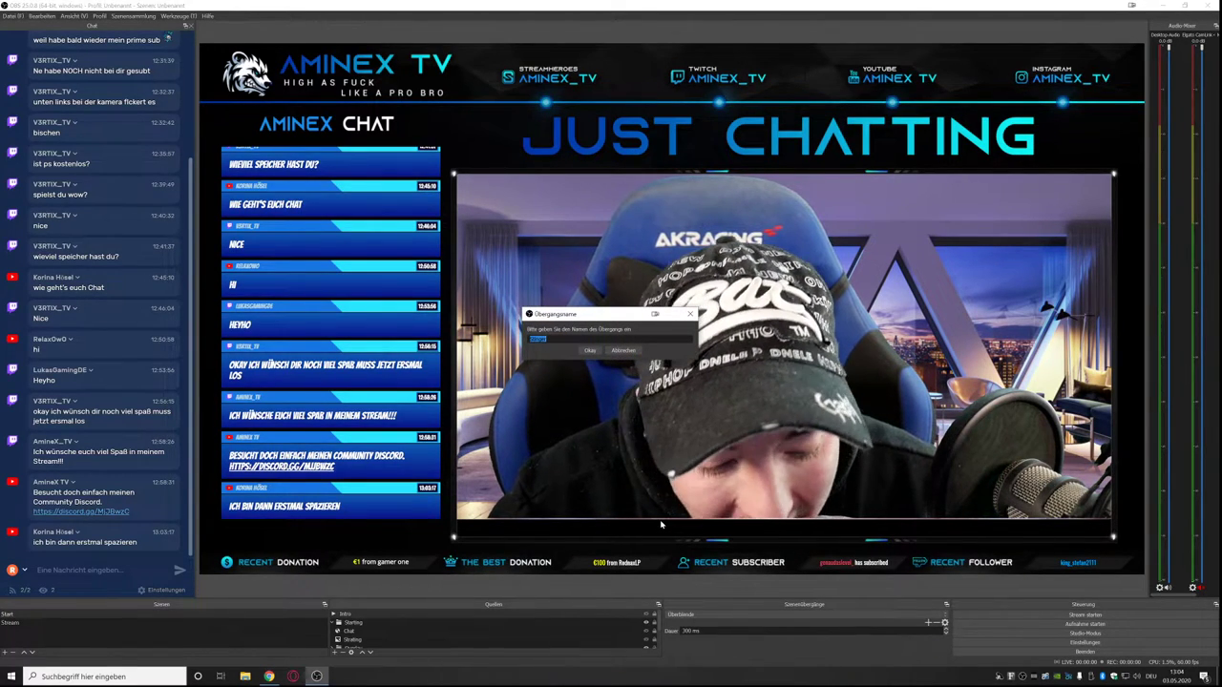
pyautogui.write('Übe')
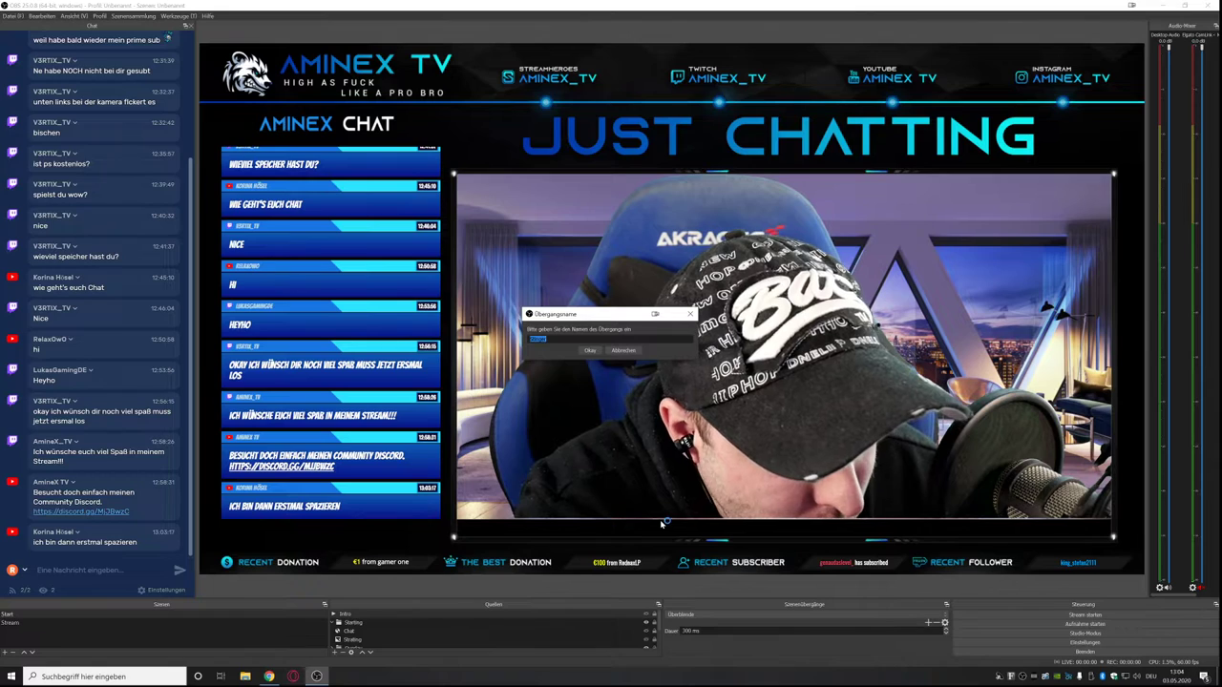
pyautogui.press('BackSpace')
pyautogui.press('BackSpace')
pyautogui.press('BackSpace')
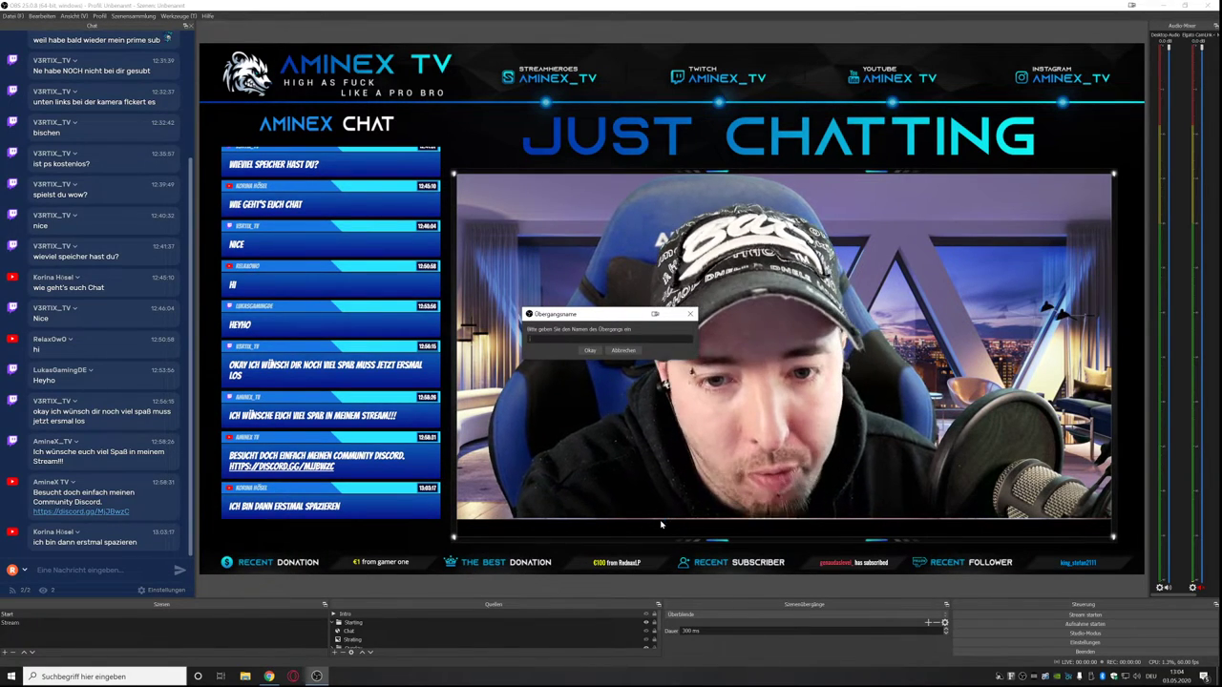
pyautogui.write('Blende')
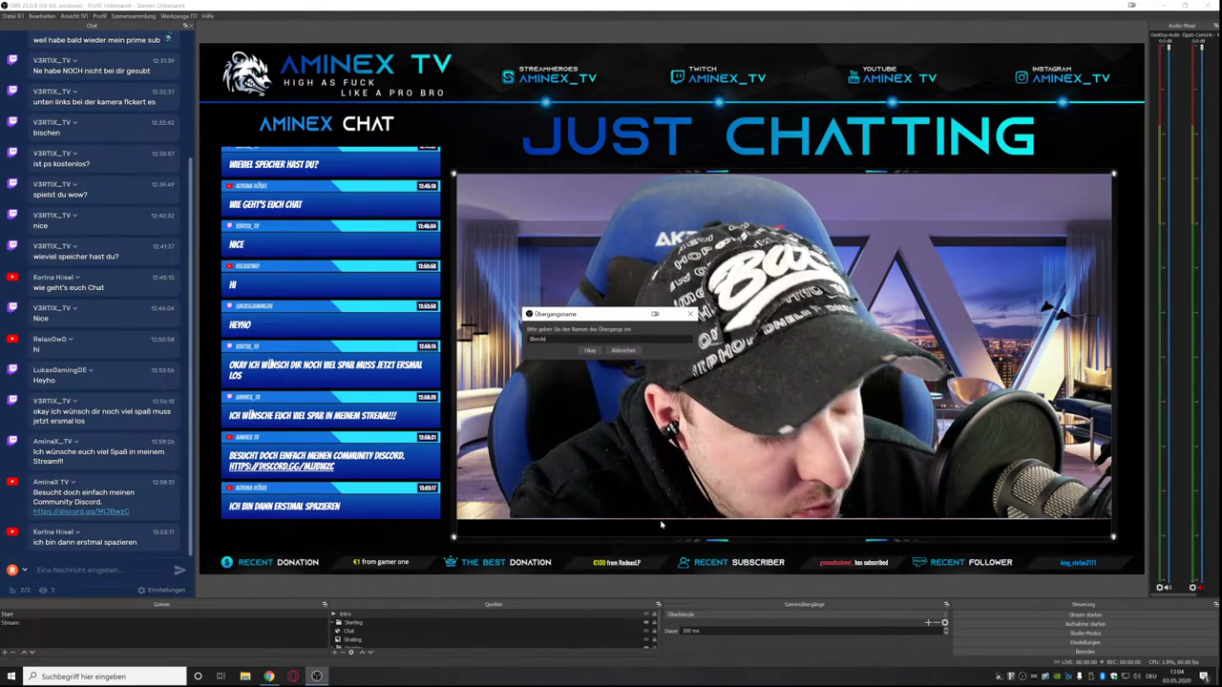
pyautogui.press('Return')
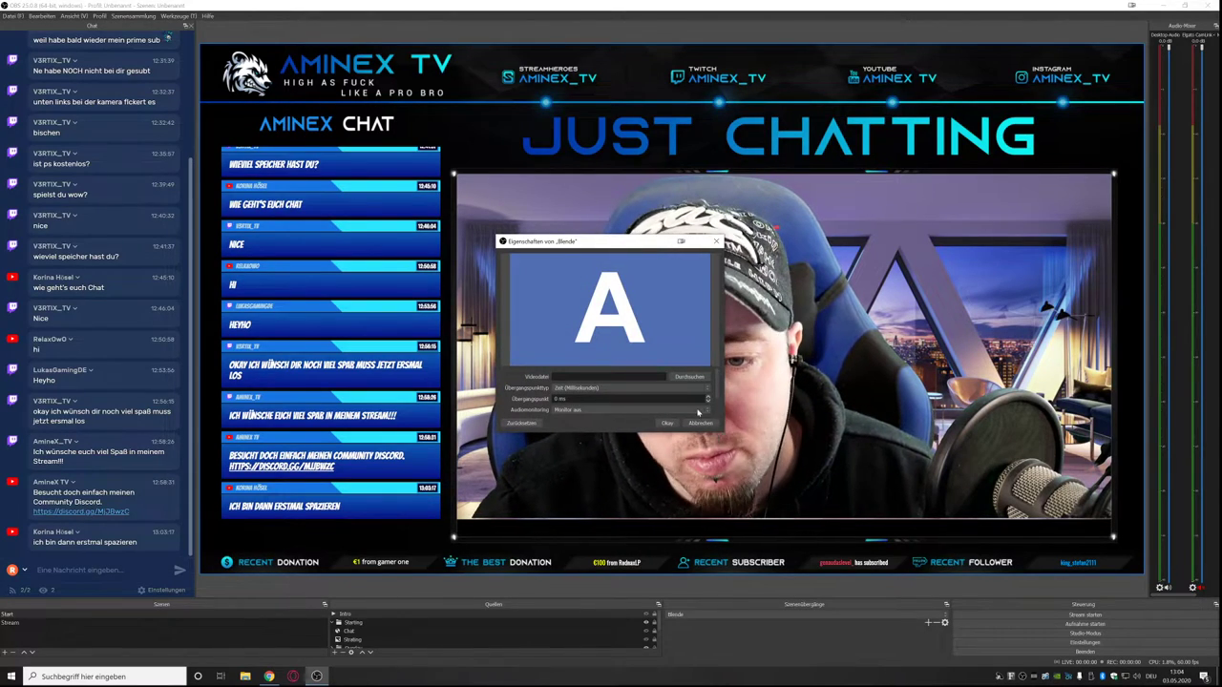
# Assign Stinger(1).webm from the Animationen folder as the Blende transition's video and set its transition point to 1500 ms.
pyautogui.click(690, 376)
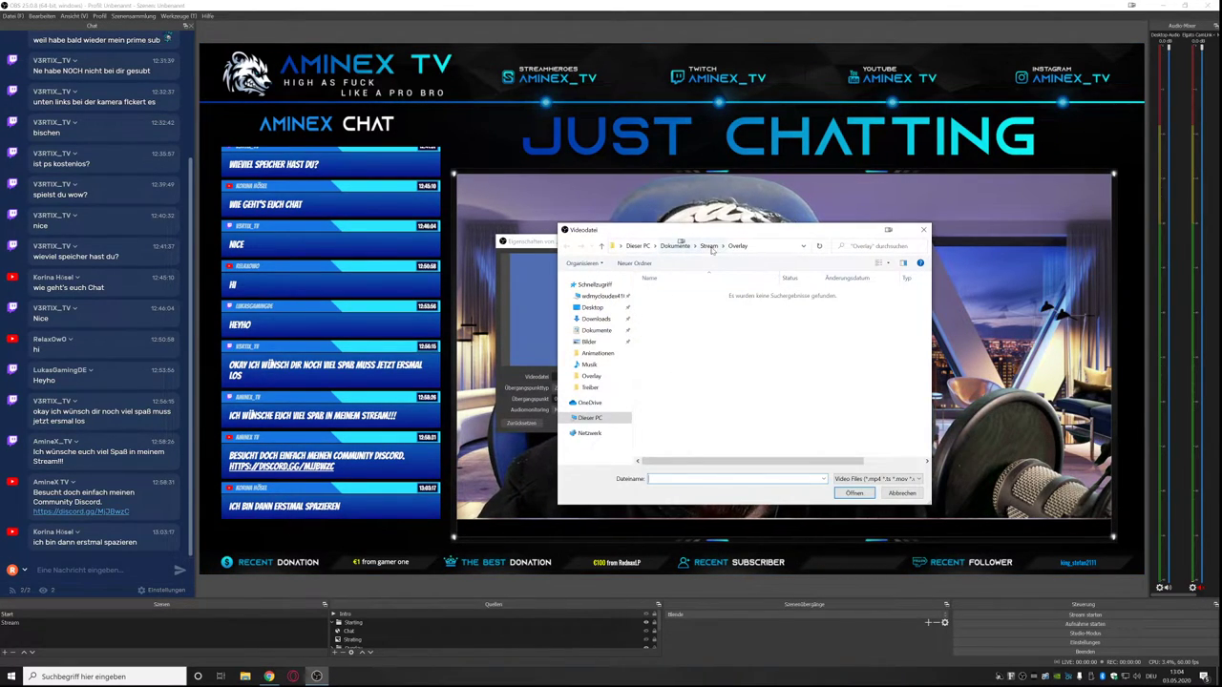
pyautogui.click(710, 246)
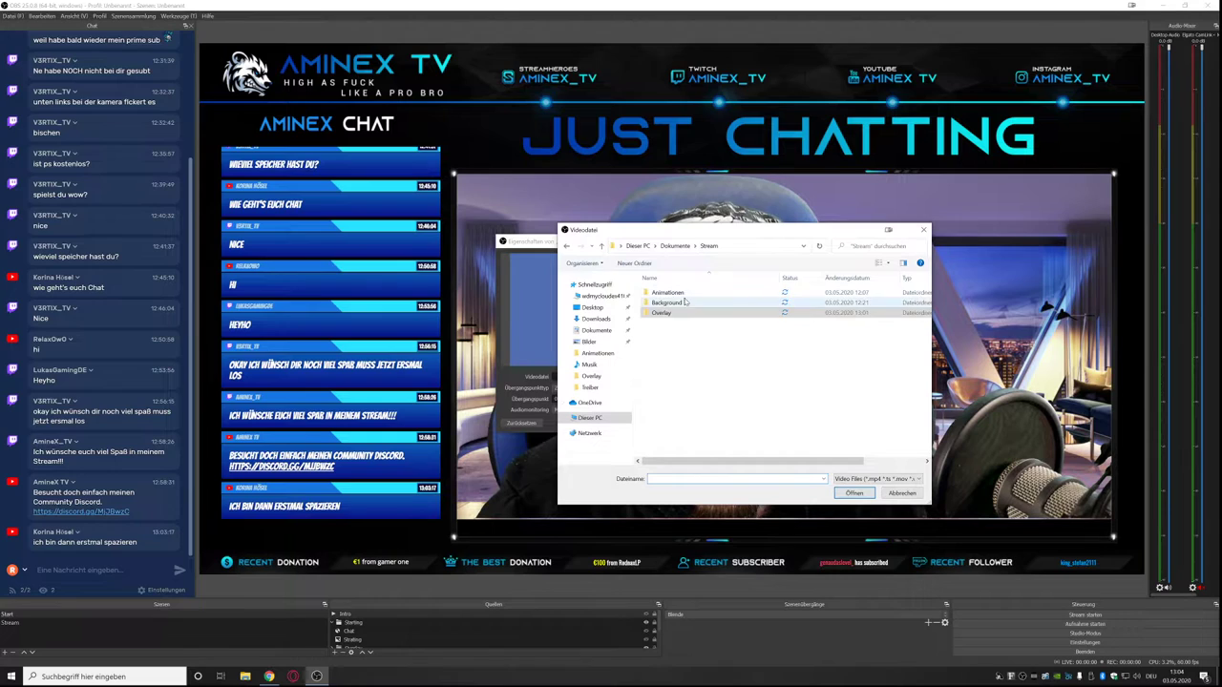
pyautogui.doubleClick(671, 292)
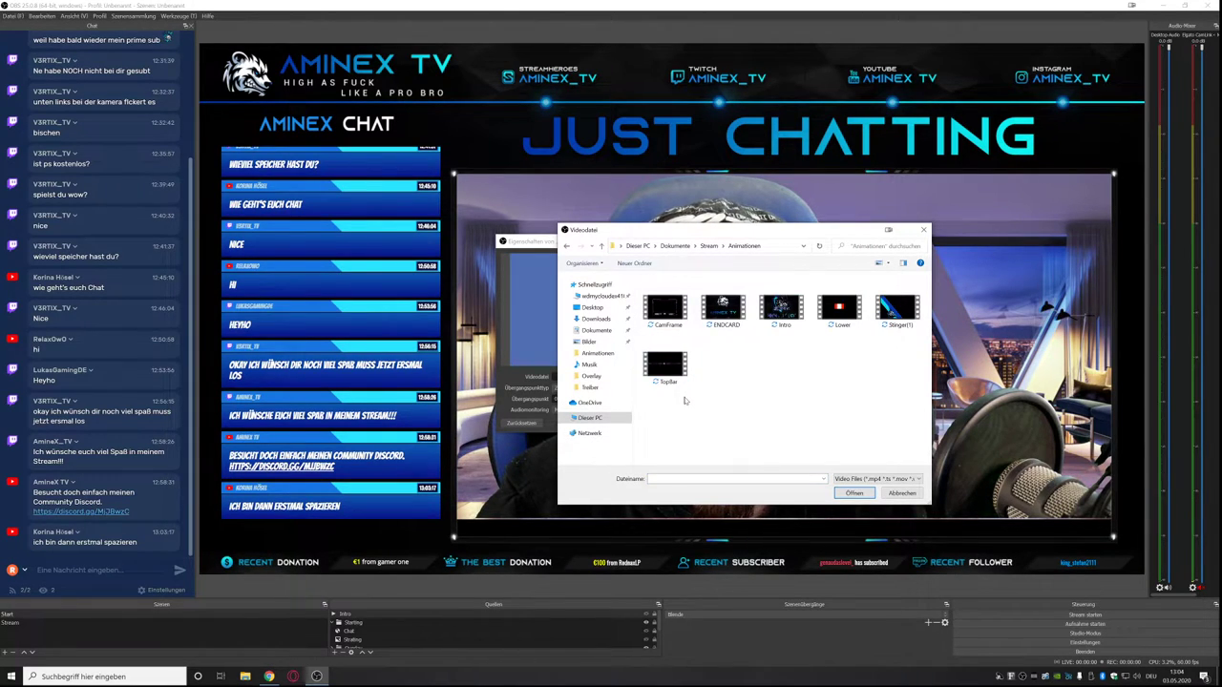
pyautogui.doubleClick(893, 311)
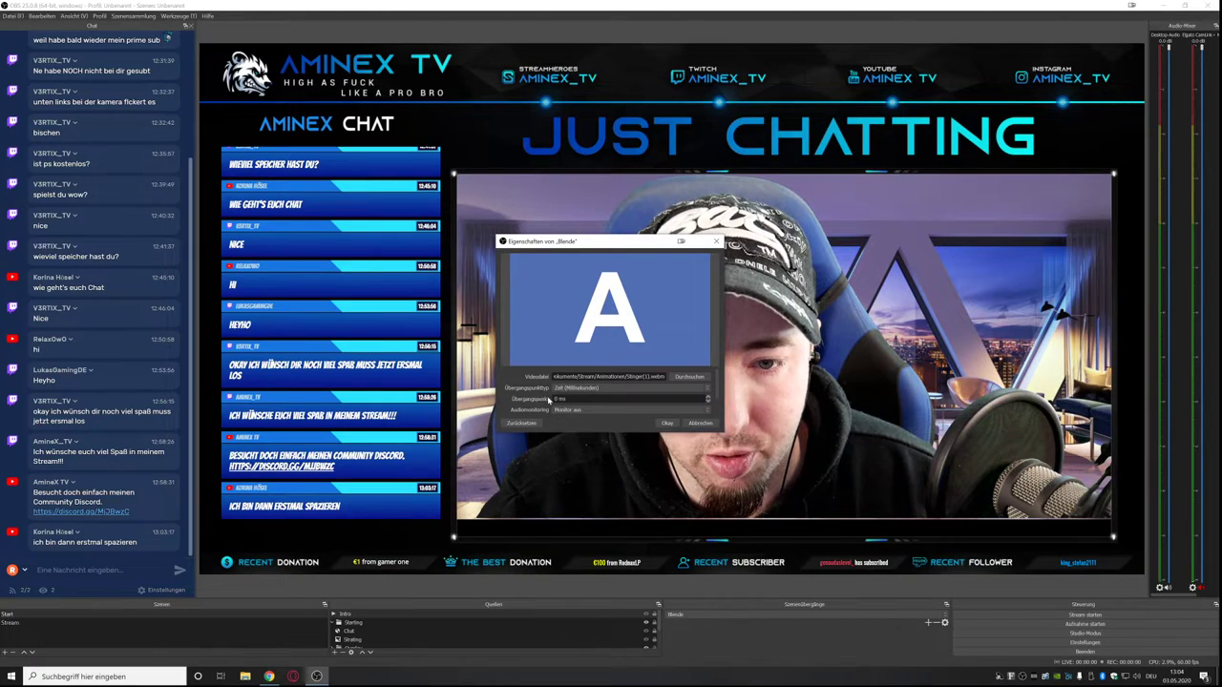
pyautogui.write('500')
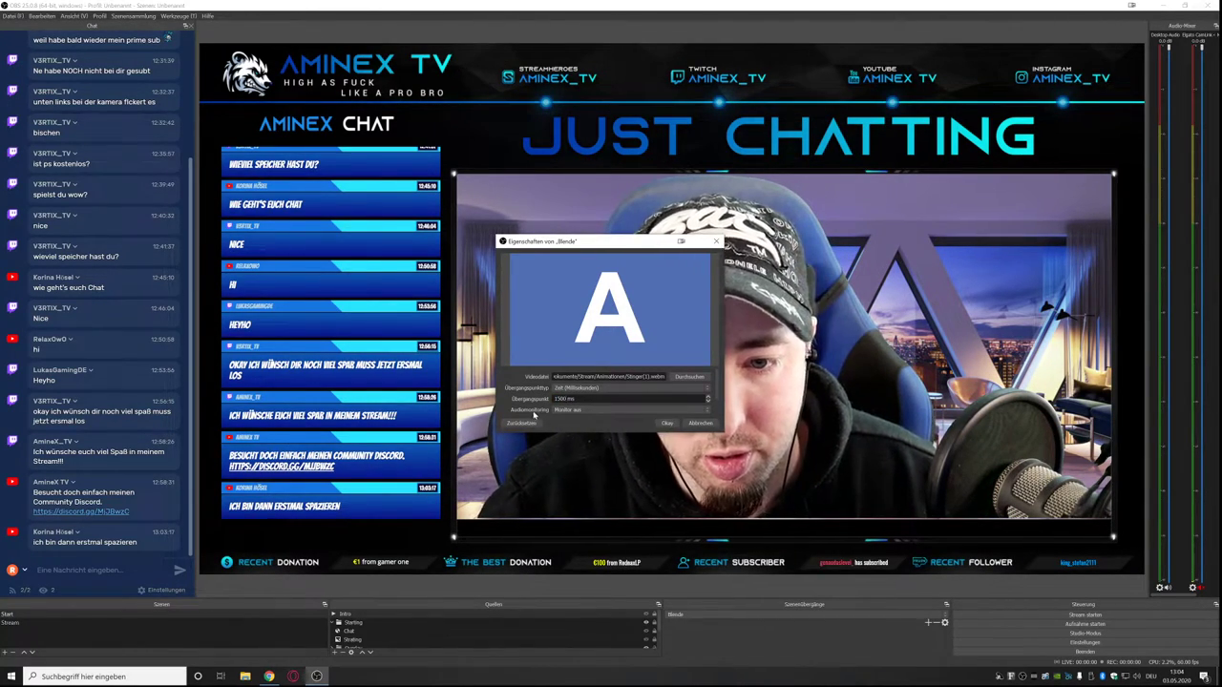
# Enlarge the Blende properties window, preview the transition and accept its settings.
pyautogui.moveTo(591, 434); pyautogui.dragTo(591, 514)
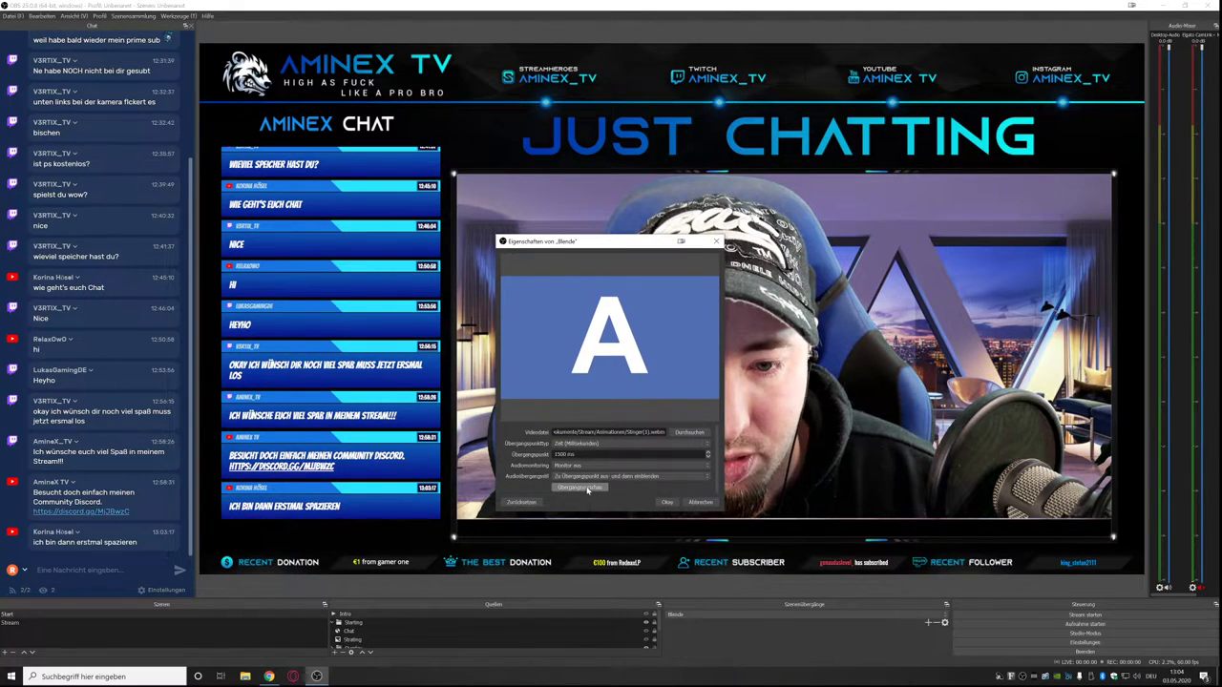
pyautogui.click(588, 489)
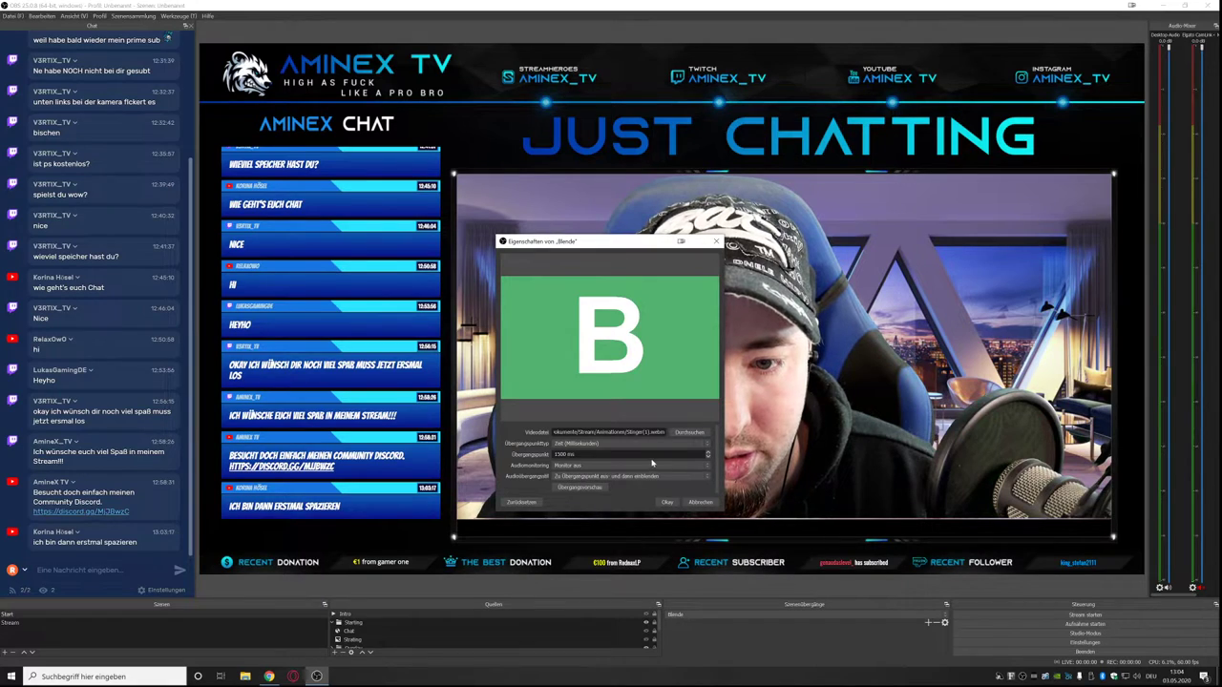
pyautogui.click(665, 502)
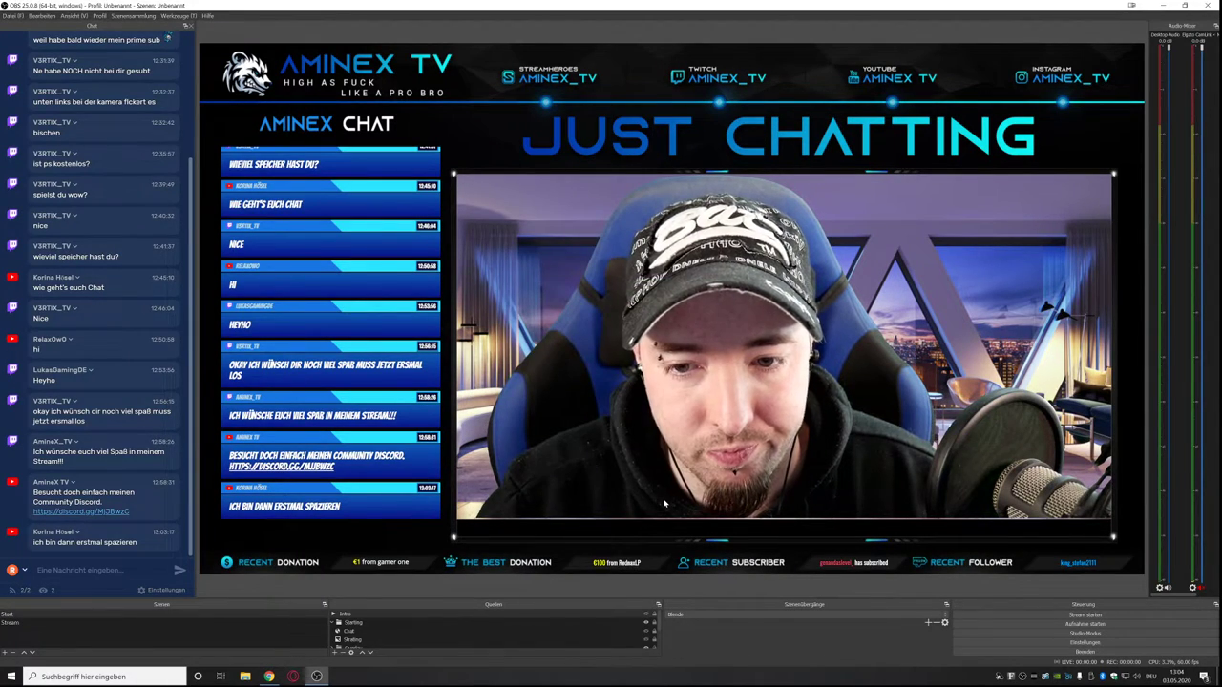
# Add a source group named Games to the Stream scene and place it below the Cam Stream group.
pyautogui.click(28, 623)
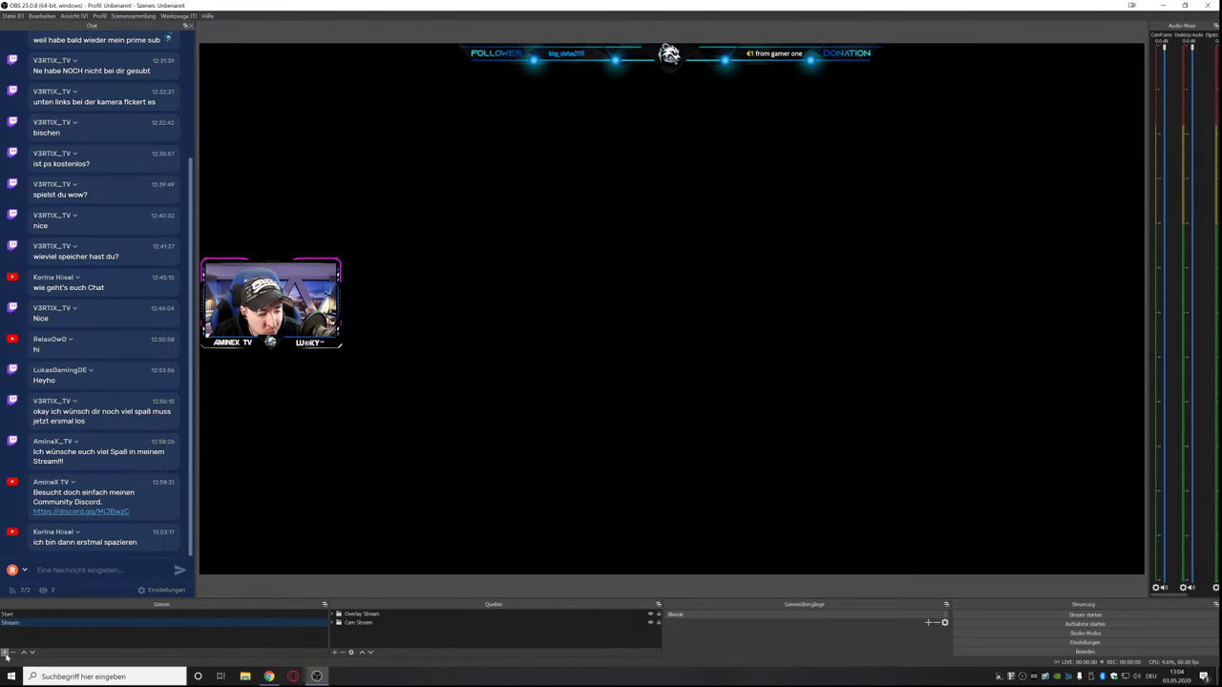
pyautogui.click(336, 655)
pyautogui.click(361, 633)
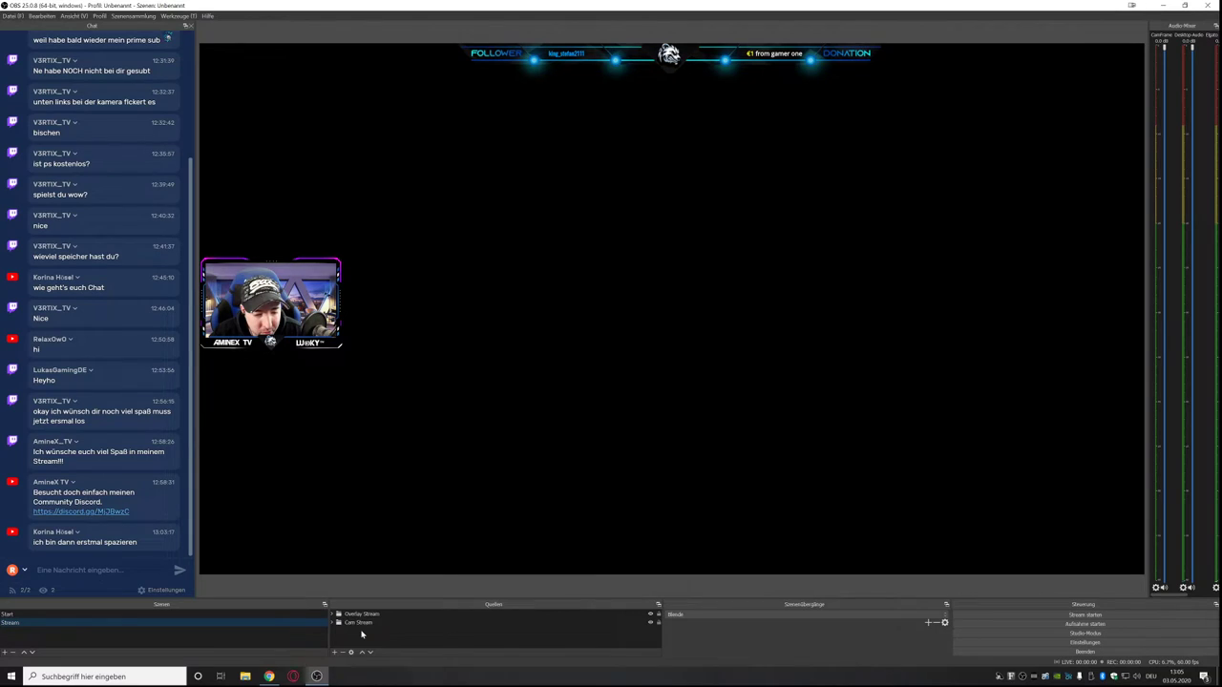
pyautogui.click(336, 653)
pyautogui.click(350, 630)
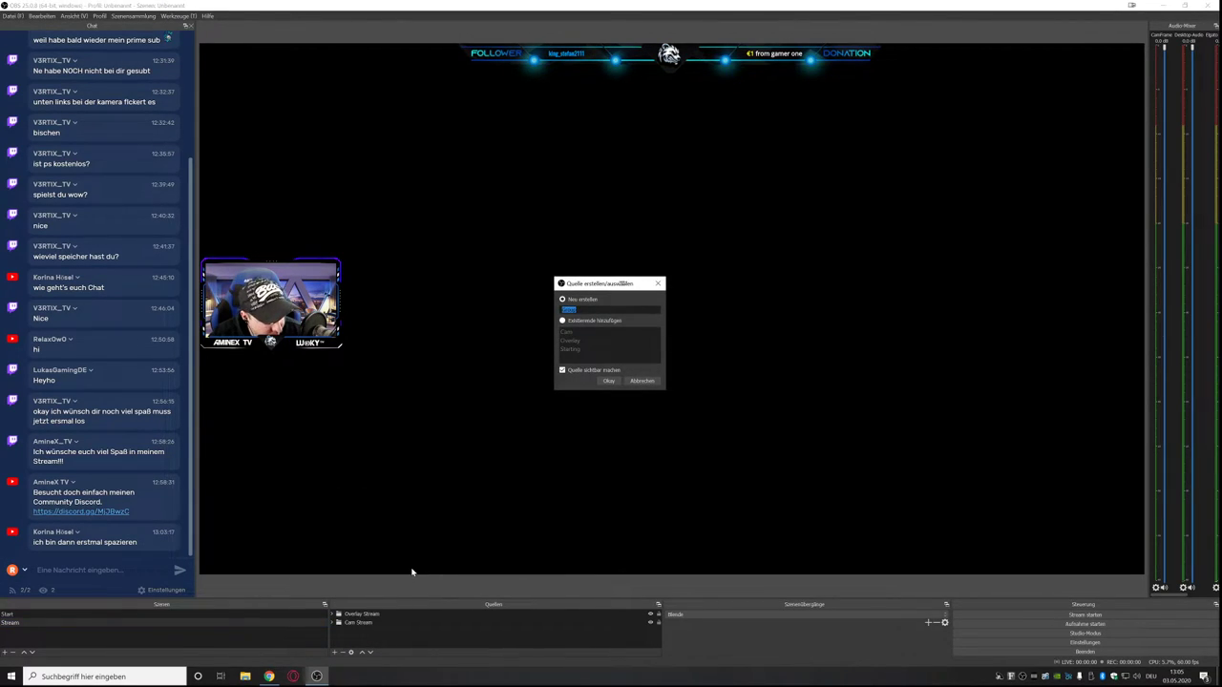
pyautogui.write('Games')
pyautogui.press('Return')
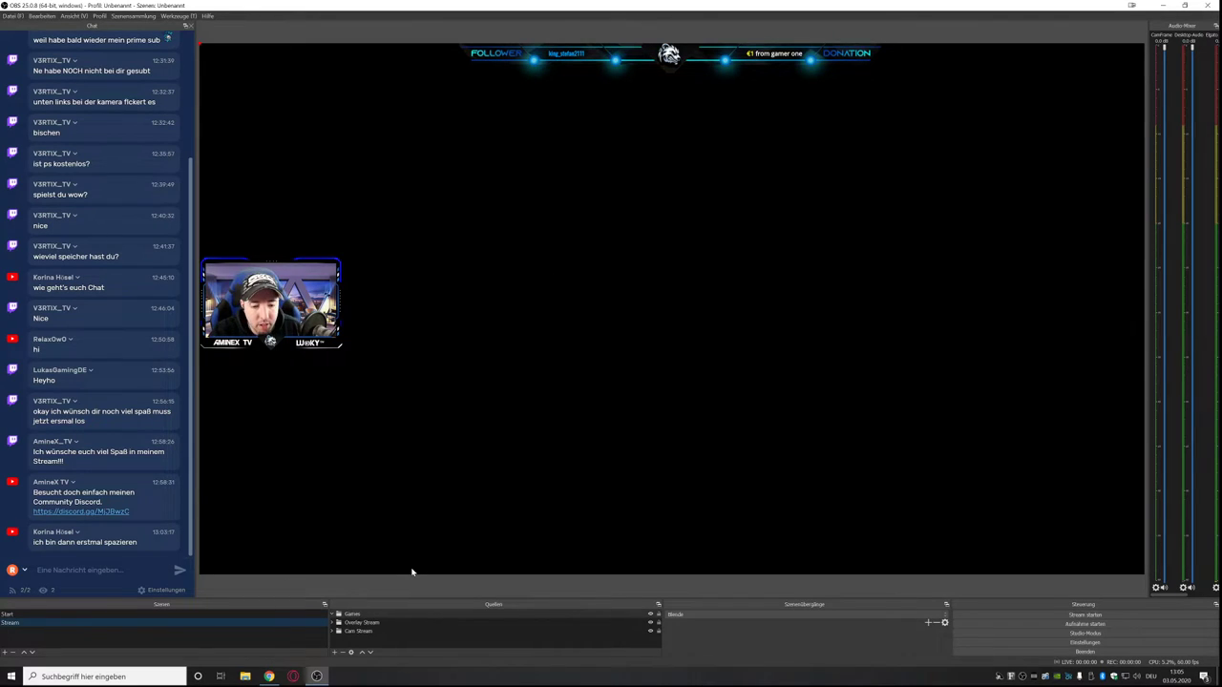
pyautogui.moveTo(380, 613); pyautogui.dragTo(381, 636)
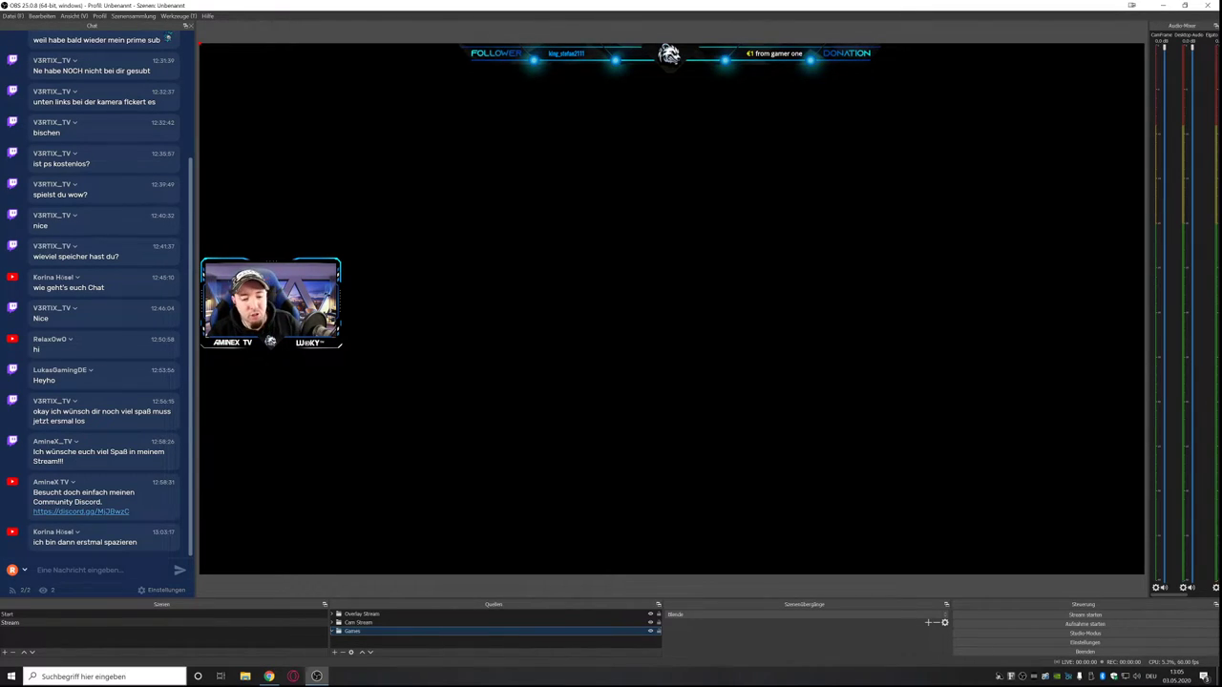
# Add a display capture (Bildschirmaufnahme) of the main screen, place it in the Games group and hide it.
pyautogui.click(334, 633)
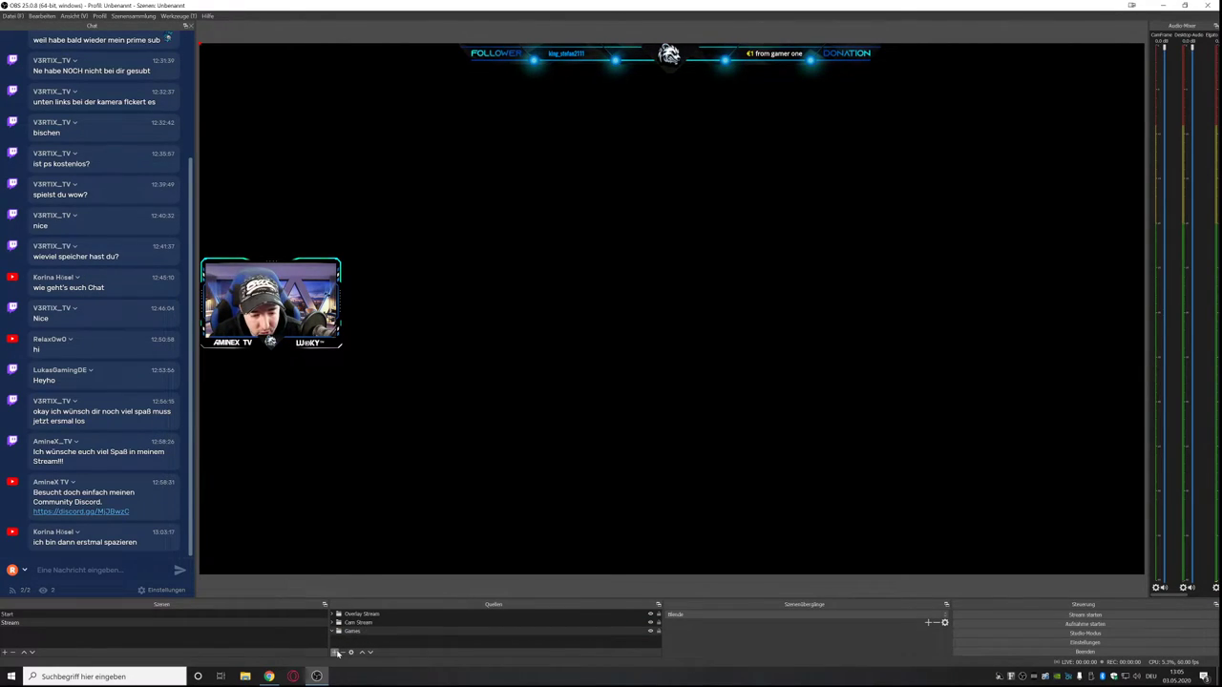
pyautogui.click(335, 652)
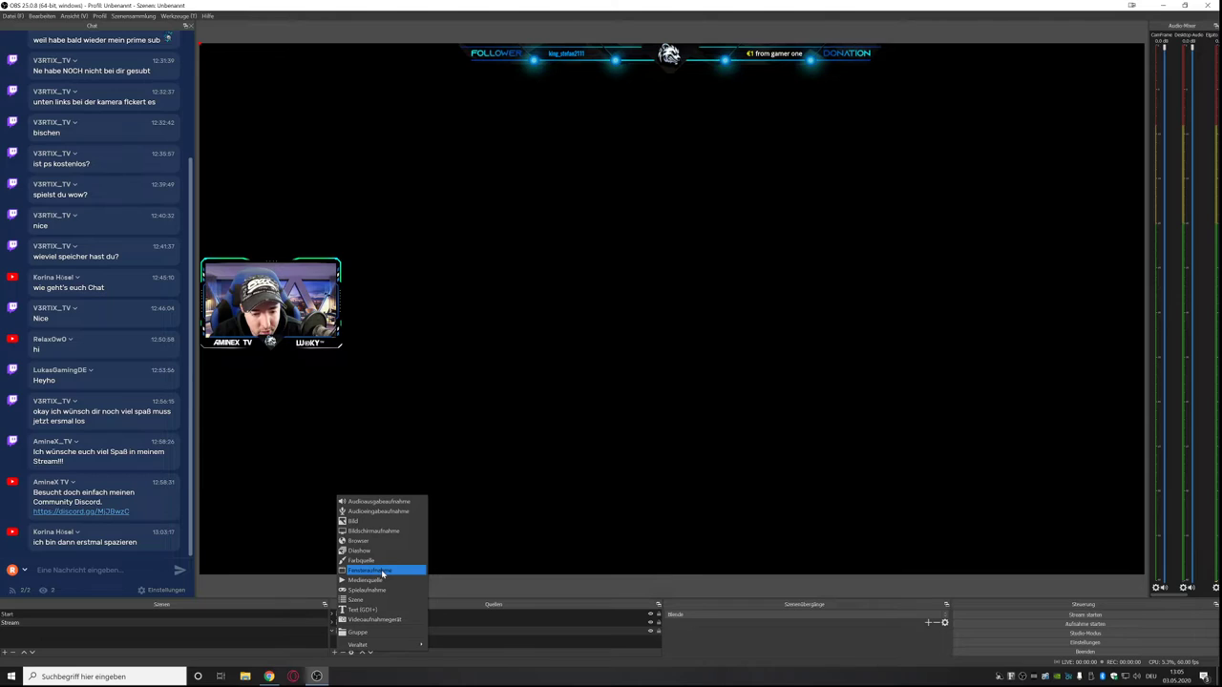
pyautogui.click(384, 532)
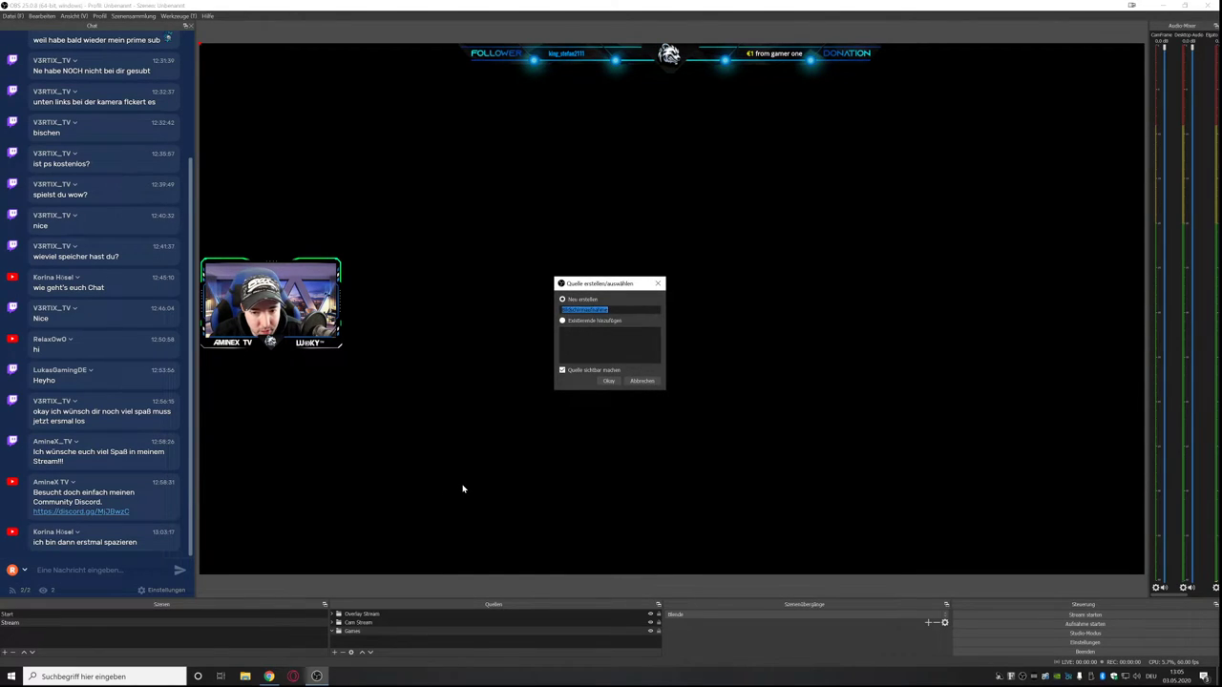
pyautogui.click(608, 381)
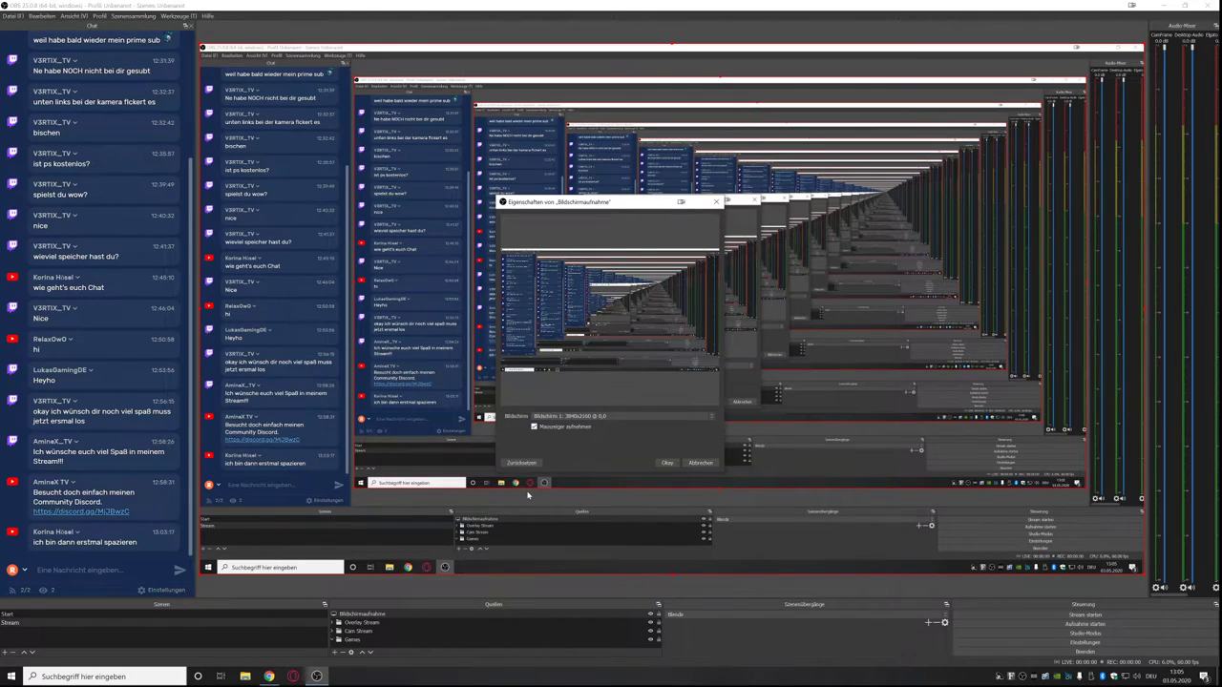
pyautogui.click(668, 463)
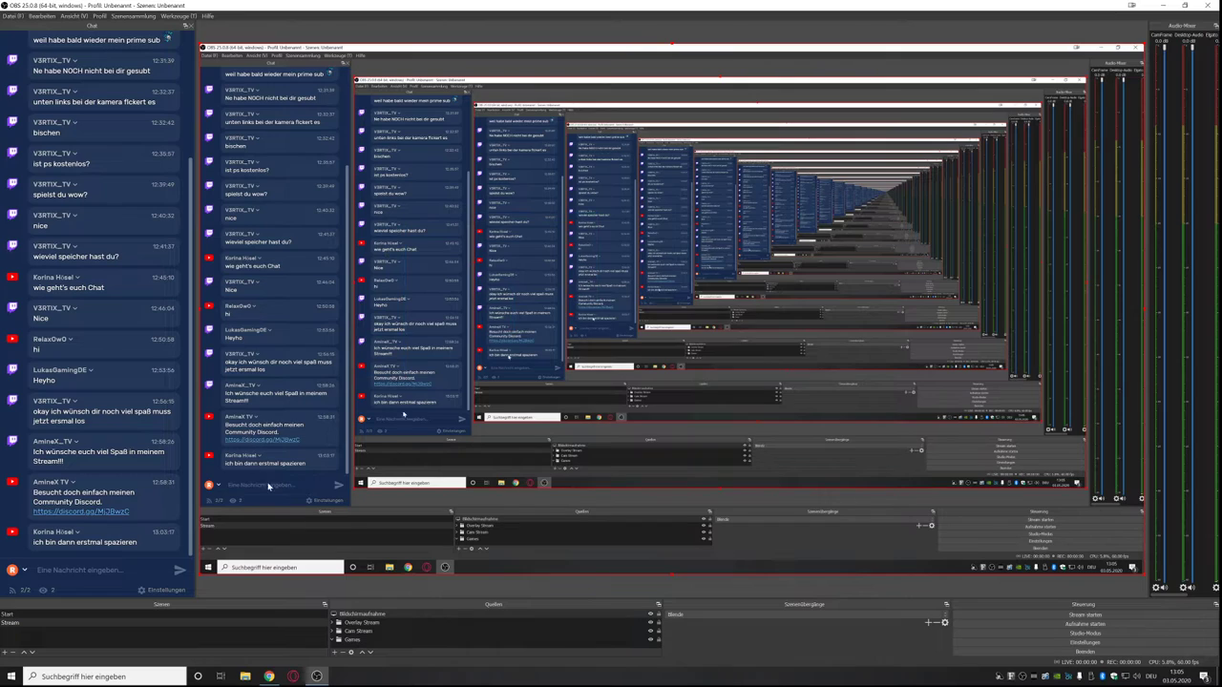
pyautogui.moveTo(360, 612); pyautogui.dragTo(368, 646)
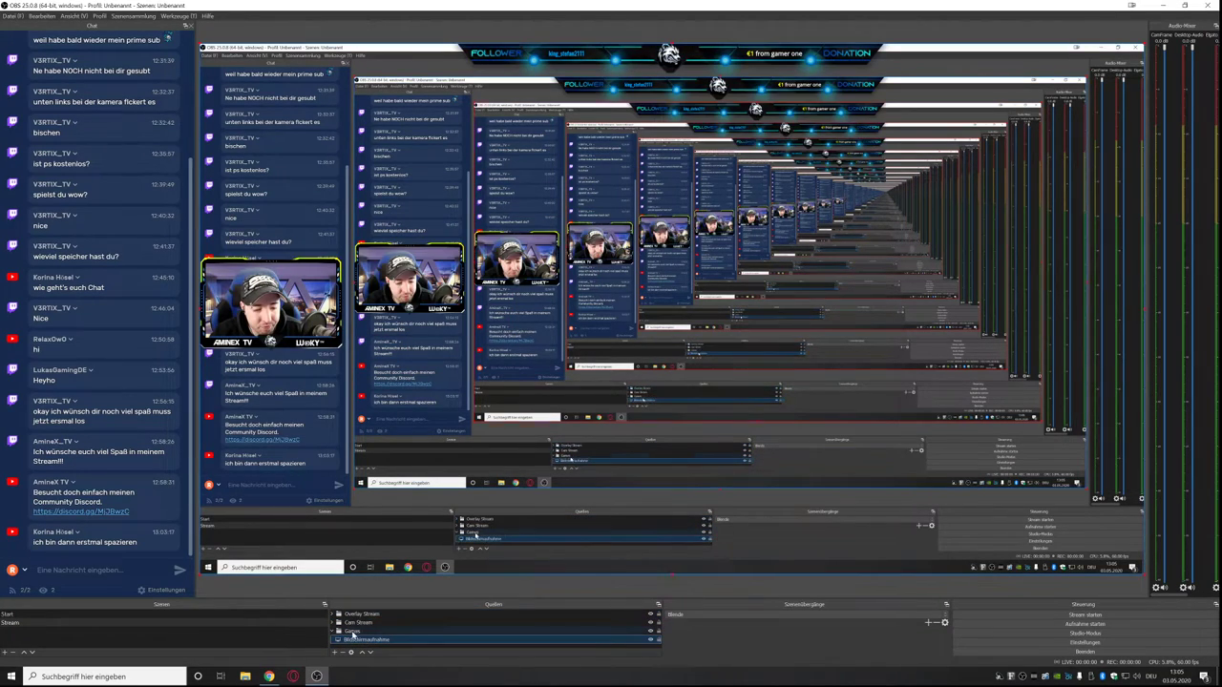
pyautogui.click(651, 640)
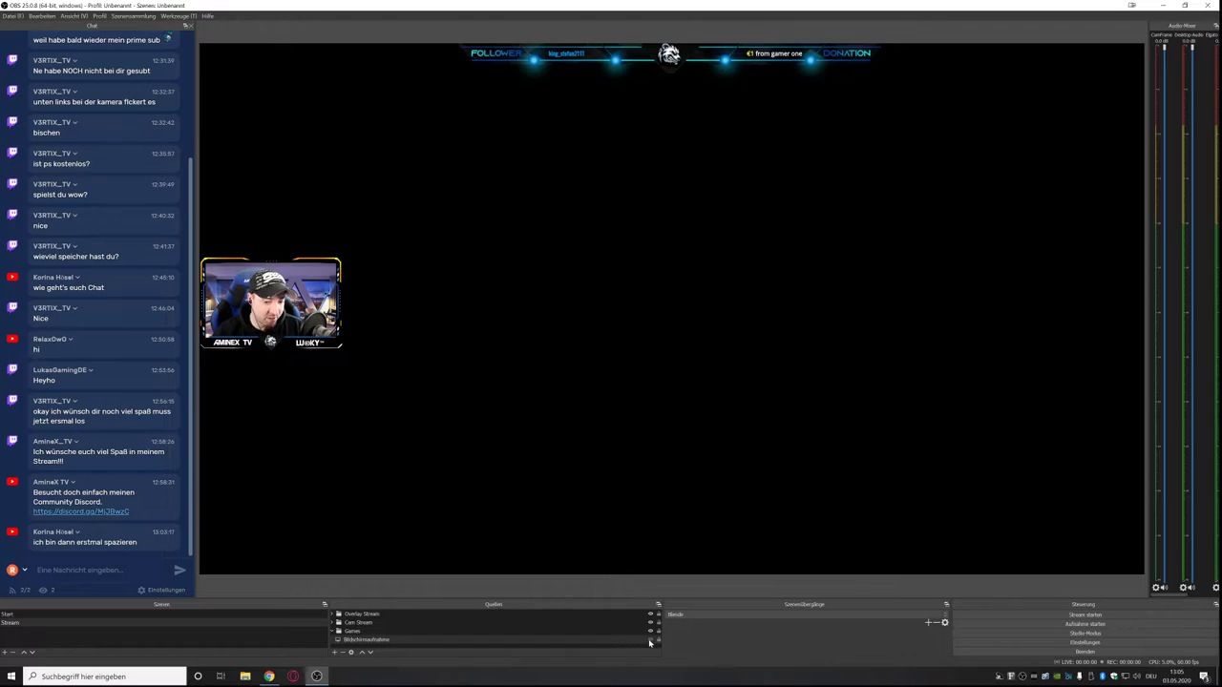
# Switch to the Start scene and collapse its Starting and Overlay groups to reach the Cam group's sources.
pyautogui.click(270, 677)
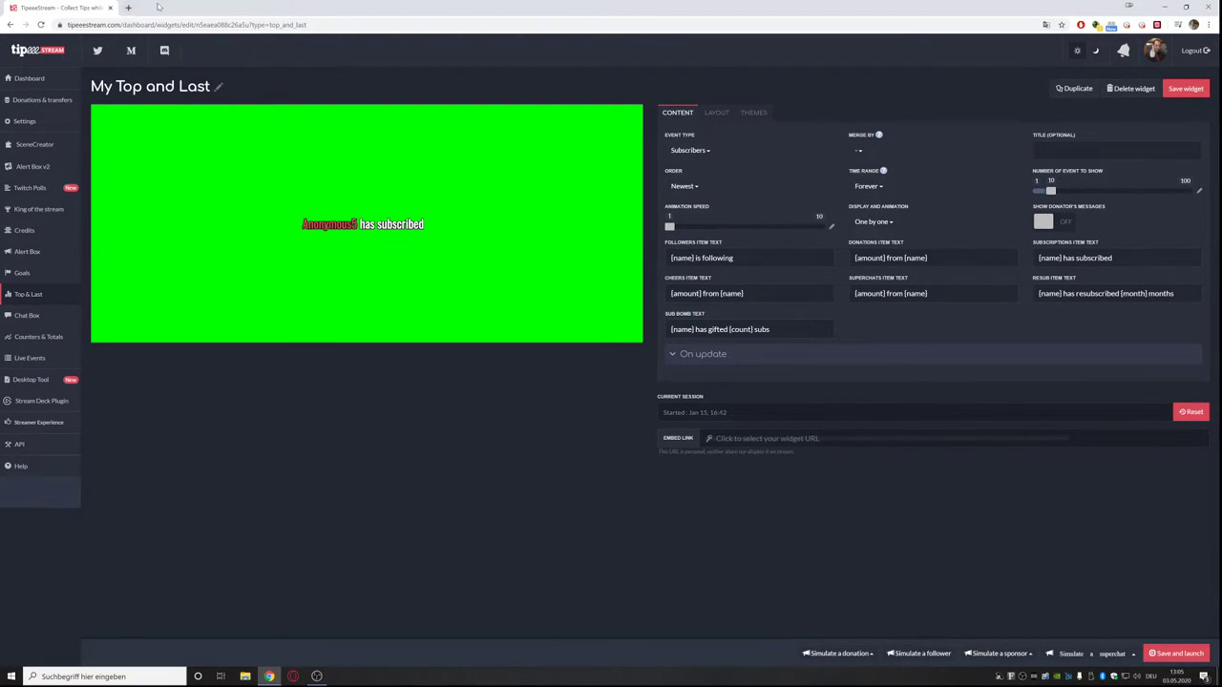
pyautogui.hotkey('alt', 'Tab')
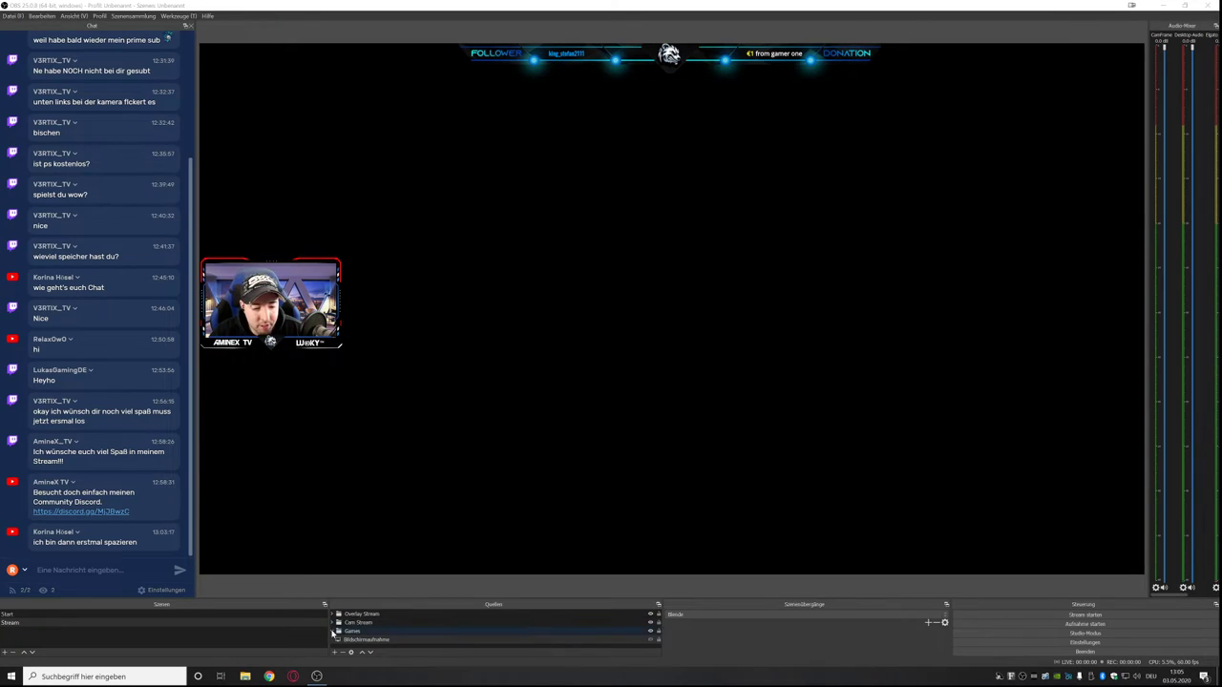
pyautogui.click(10, 614)
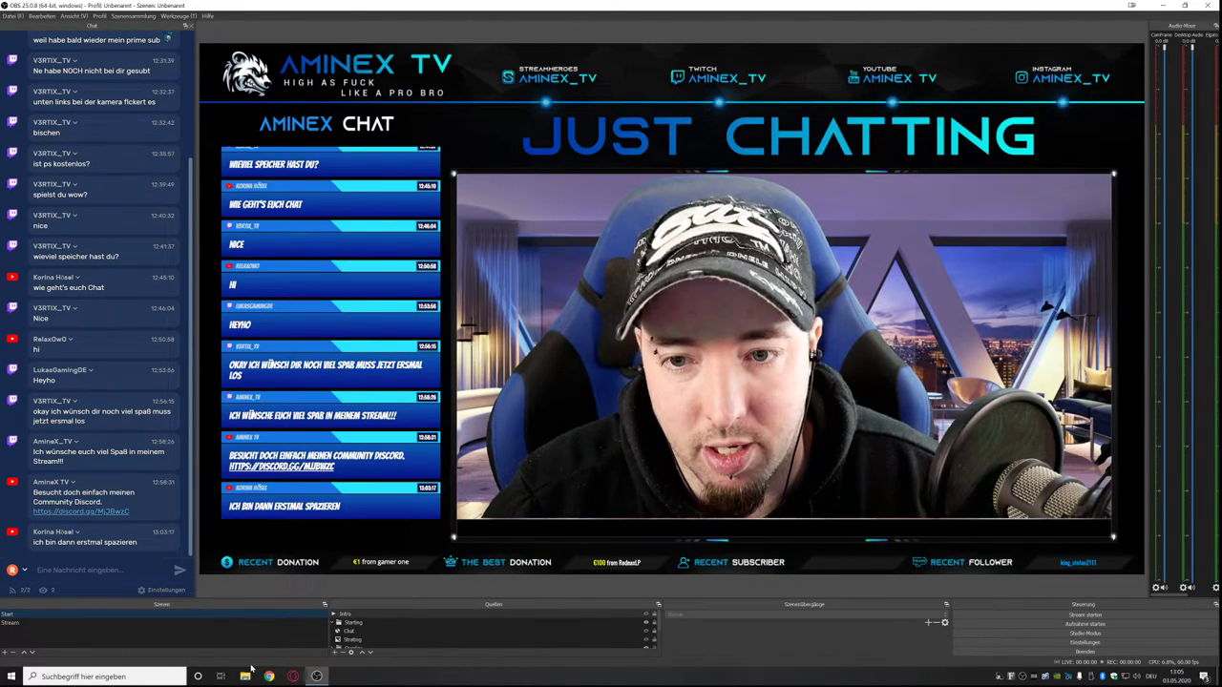
pyautogui.click(334, 622)
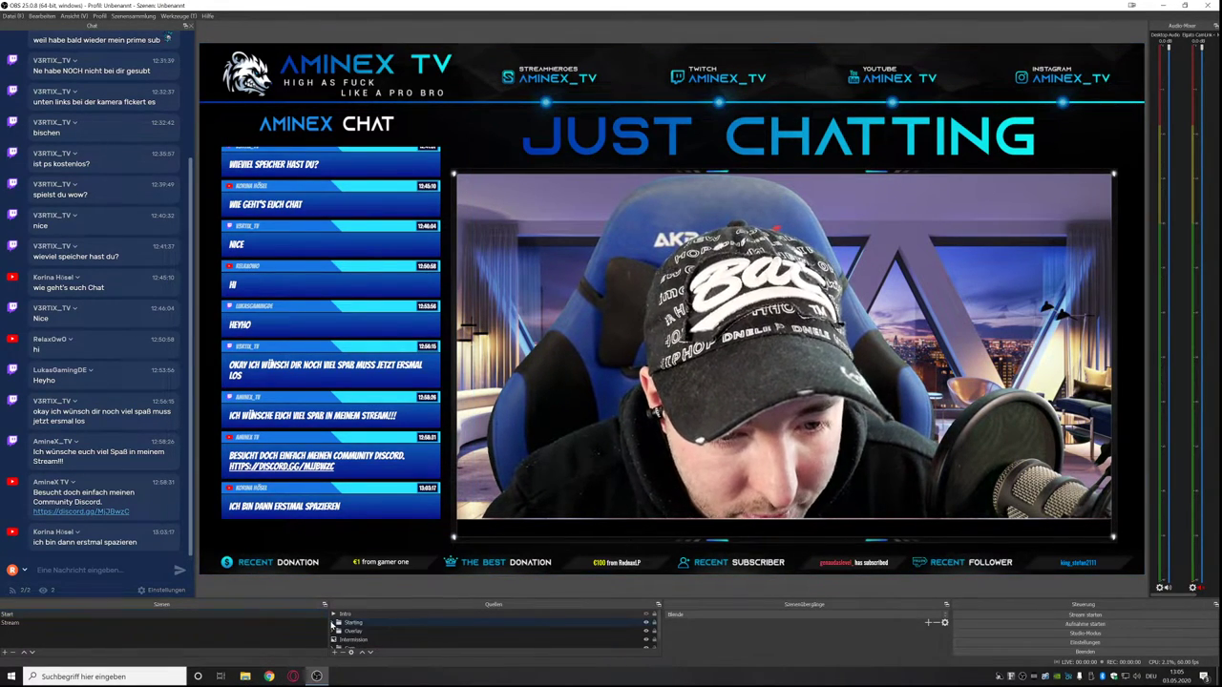
pyautogui.click(334, 631)
pyautogui.click(333, 638)
pyautogui.click(333, 639)
pyautogui.scroll(-1, 353, 647)
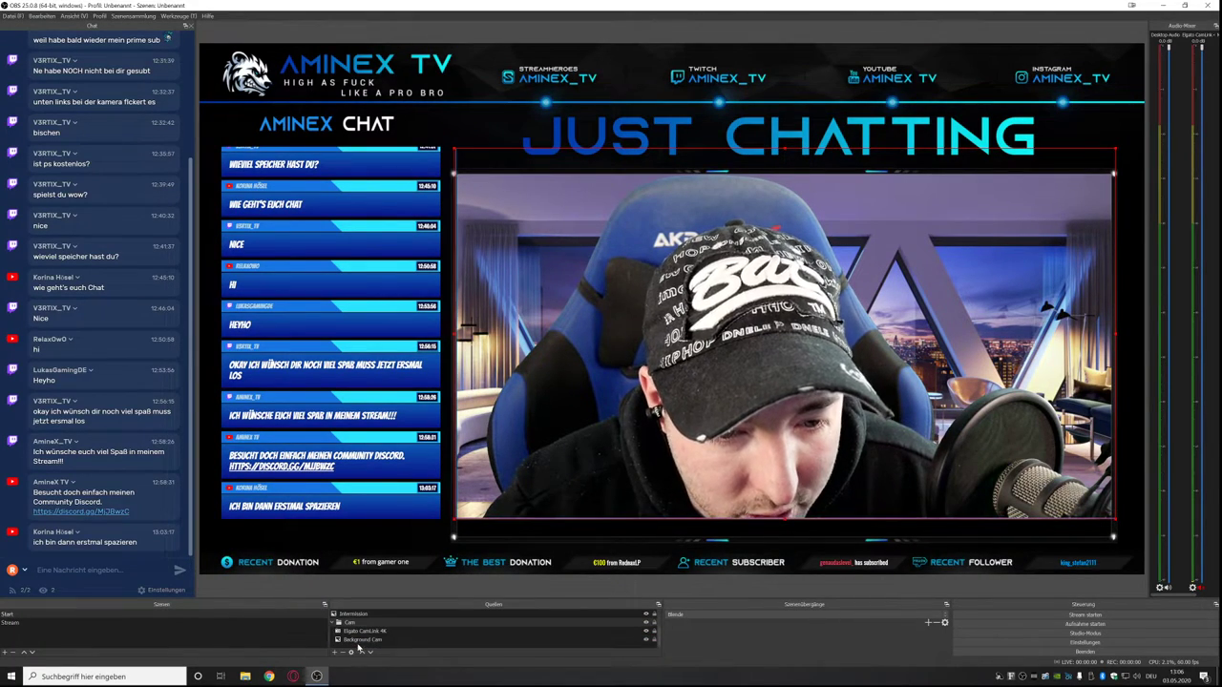
# Enlarge the Elgato CamLink 4K camera image slightly at its lower edge in the Start scene.
pyautogui.click(365, 632)
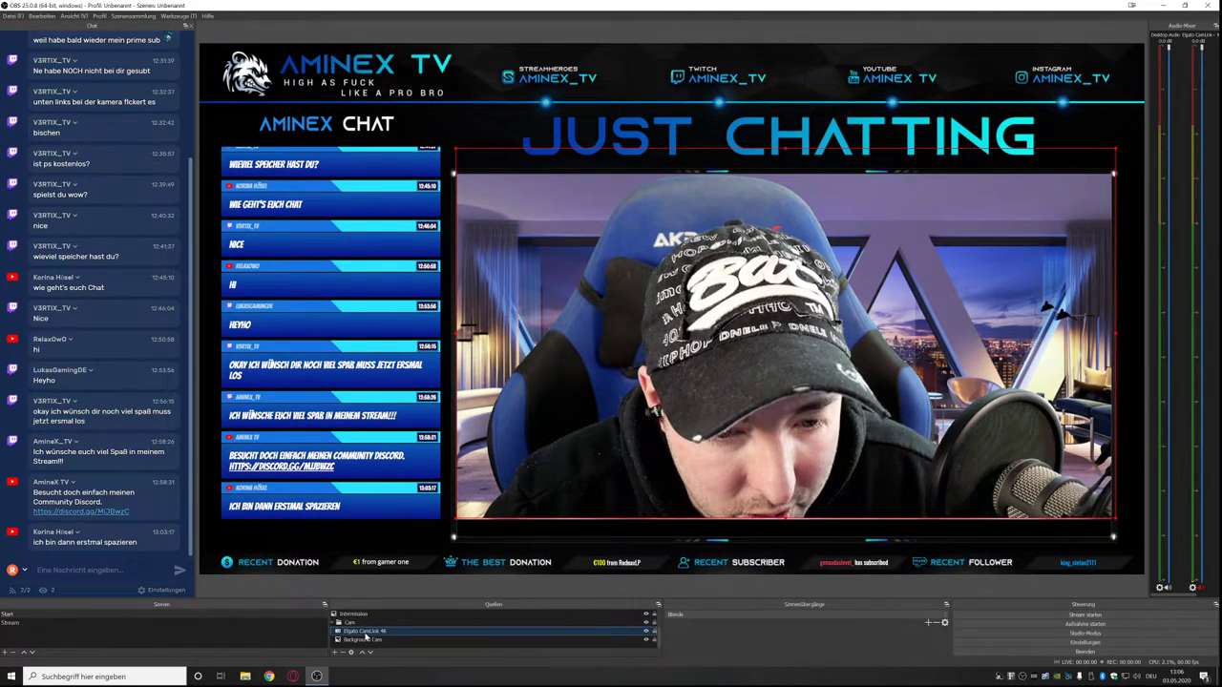
pyautogui.click(787, 523)
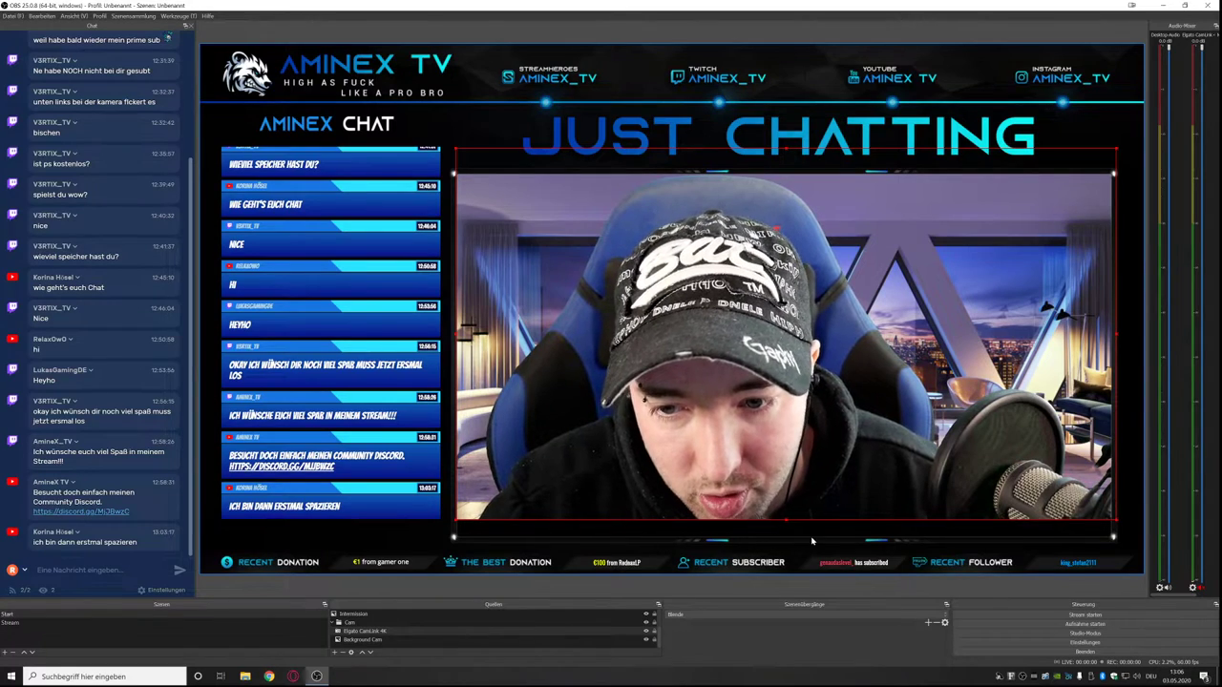
pyautogui.click(516, 551)
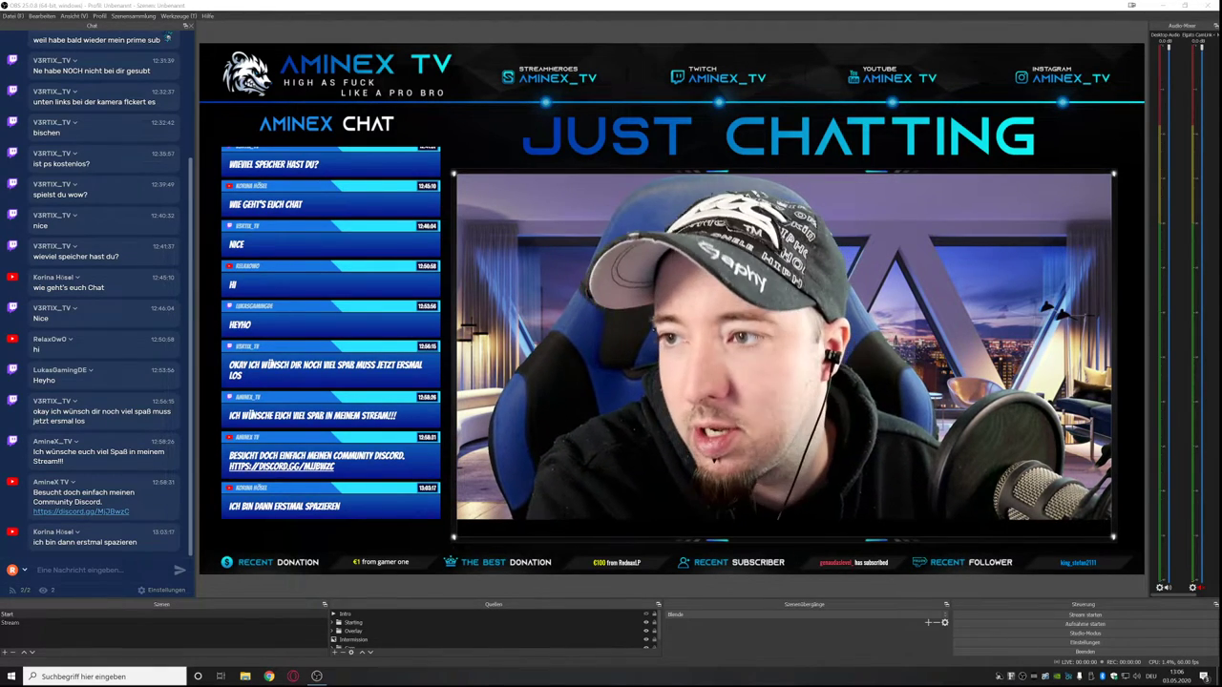
# Switch to the Streamlabs website in Chrome and log in through Google with the AmineX TV YouTube account.
pyautogui.hotkey('alt', 'Tab')
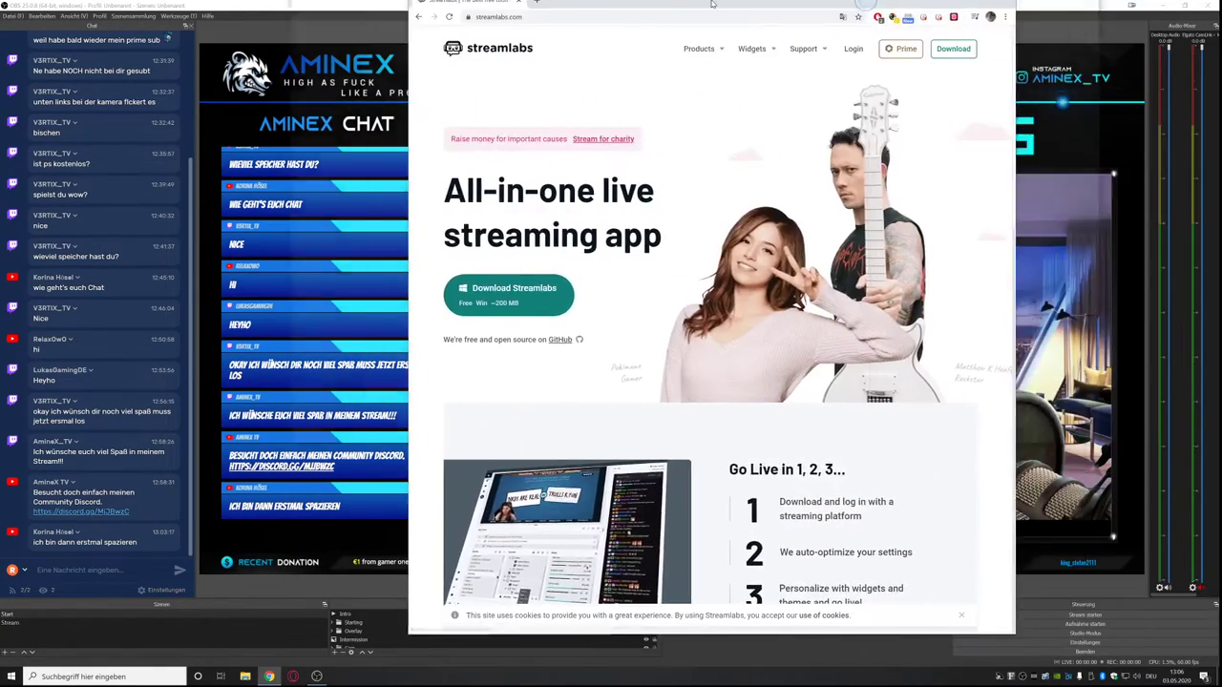
pyautogui.click(752, 57)
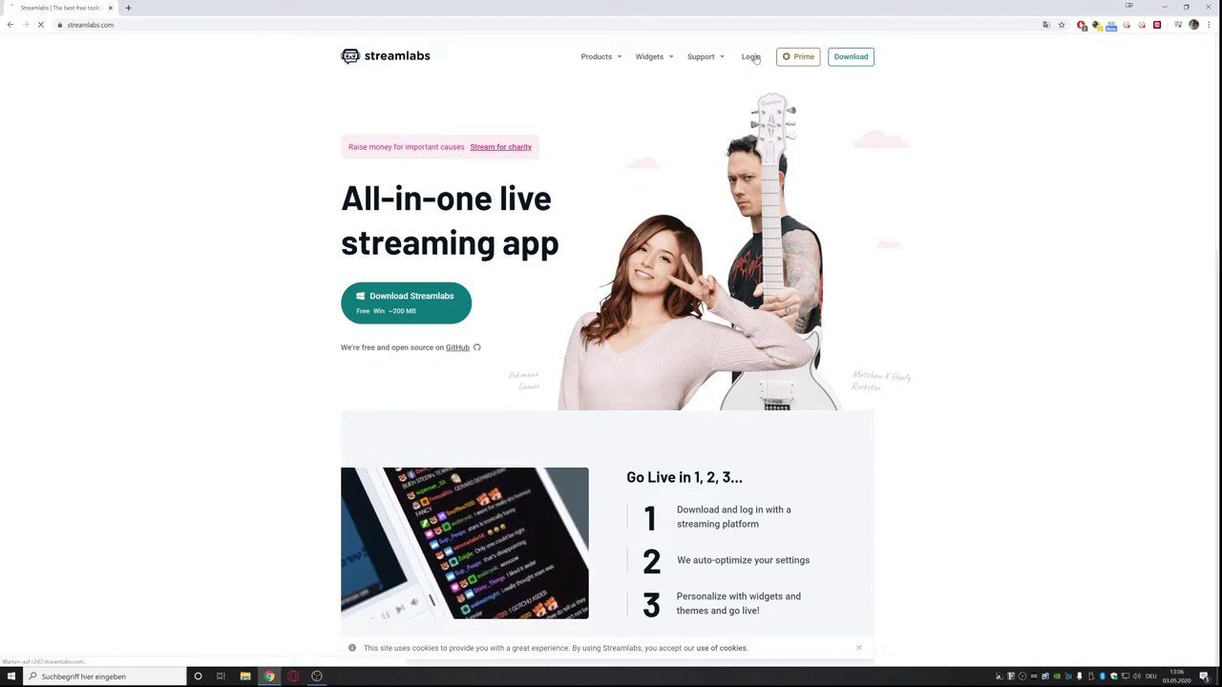
pyautogui.click(748, 364)
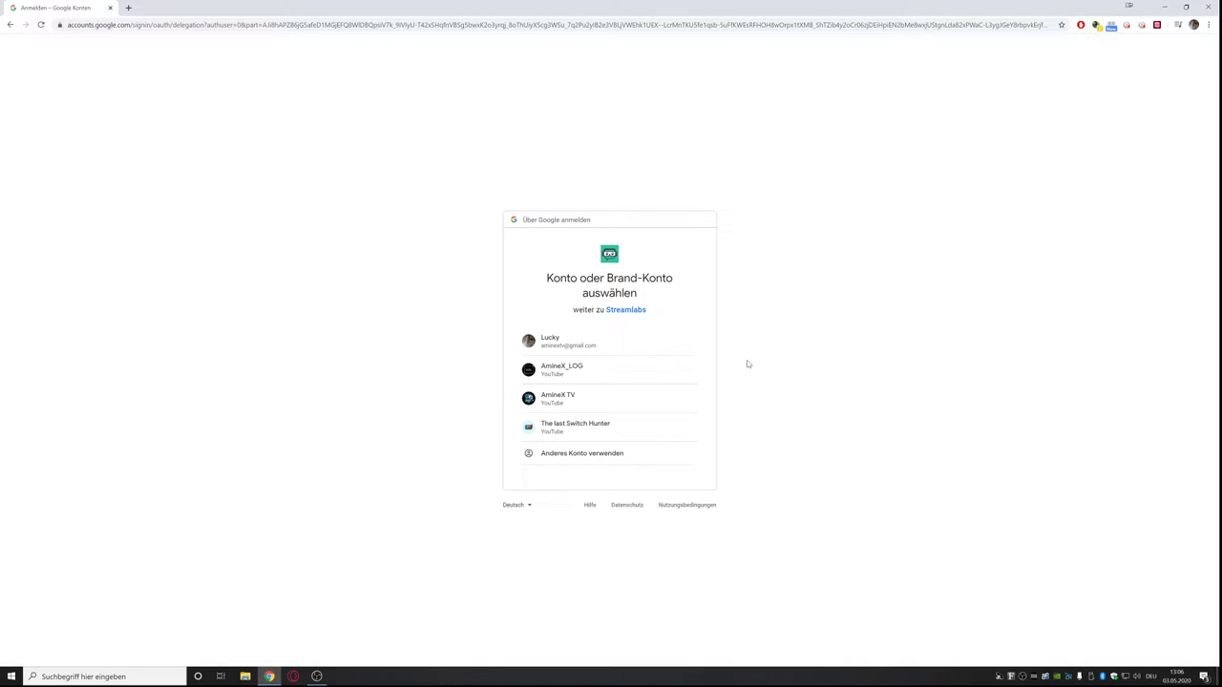
pyautogui.click(561, 339)
pyautogui.click(566, 379)
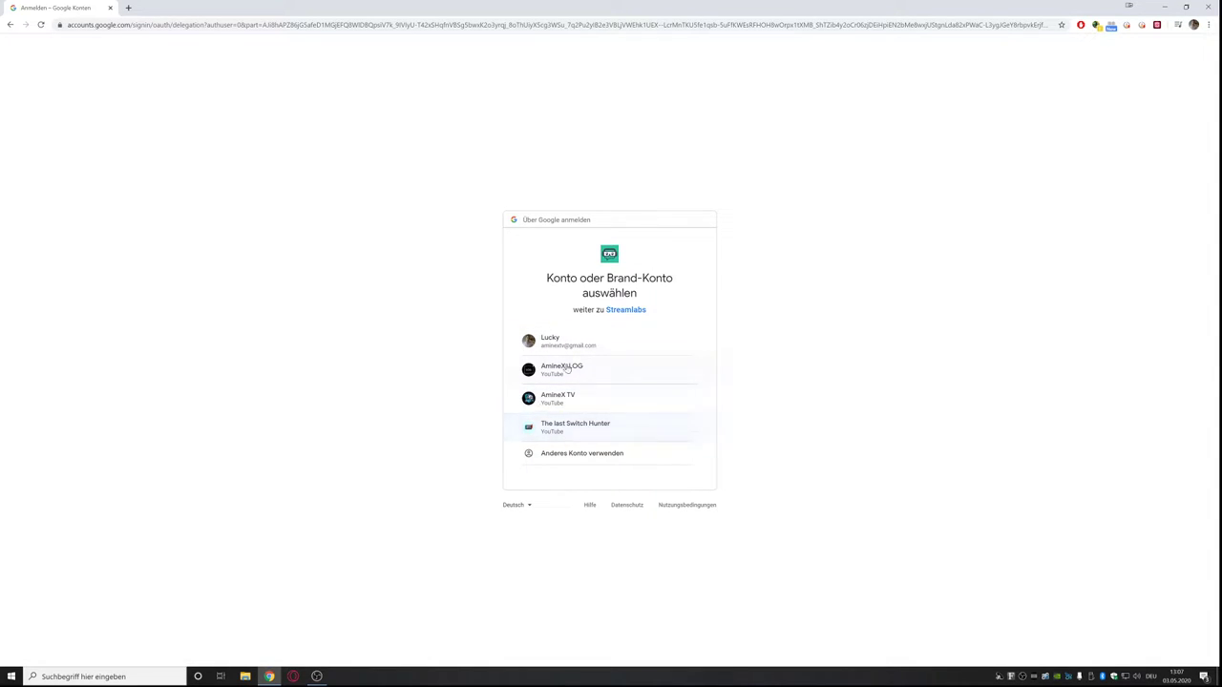
pyautogui.click(11, 25)
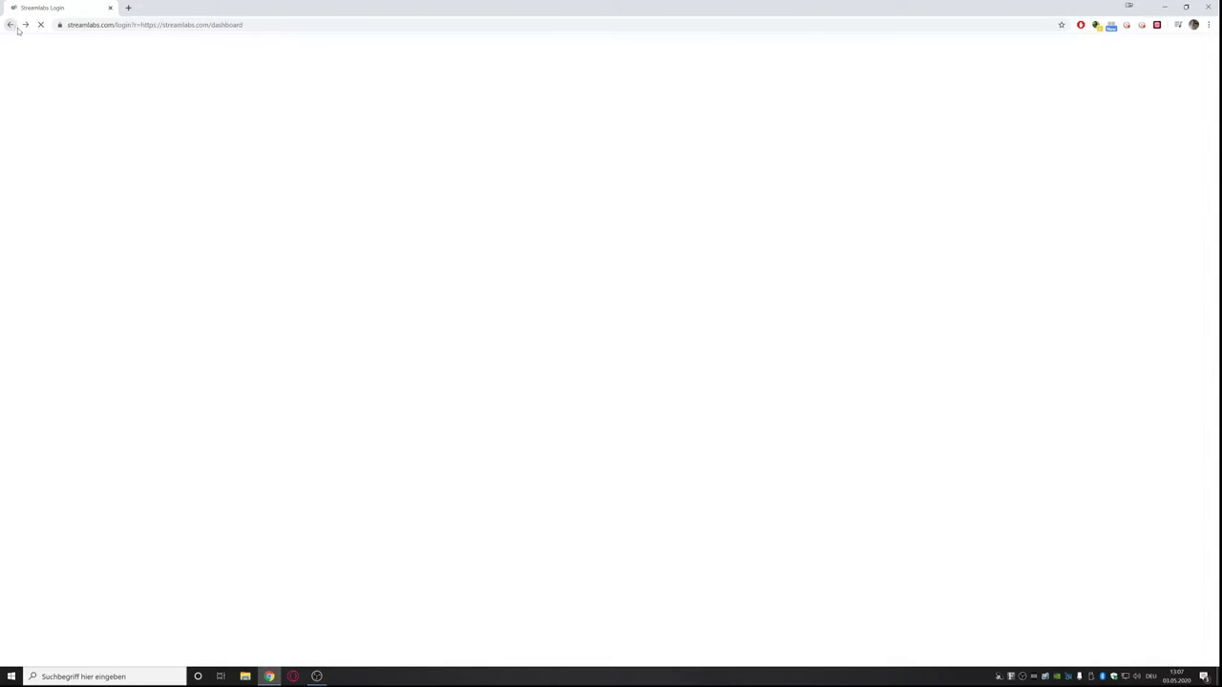
pyautogui.click(731, 364)
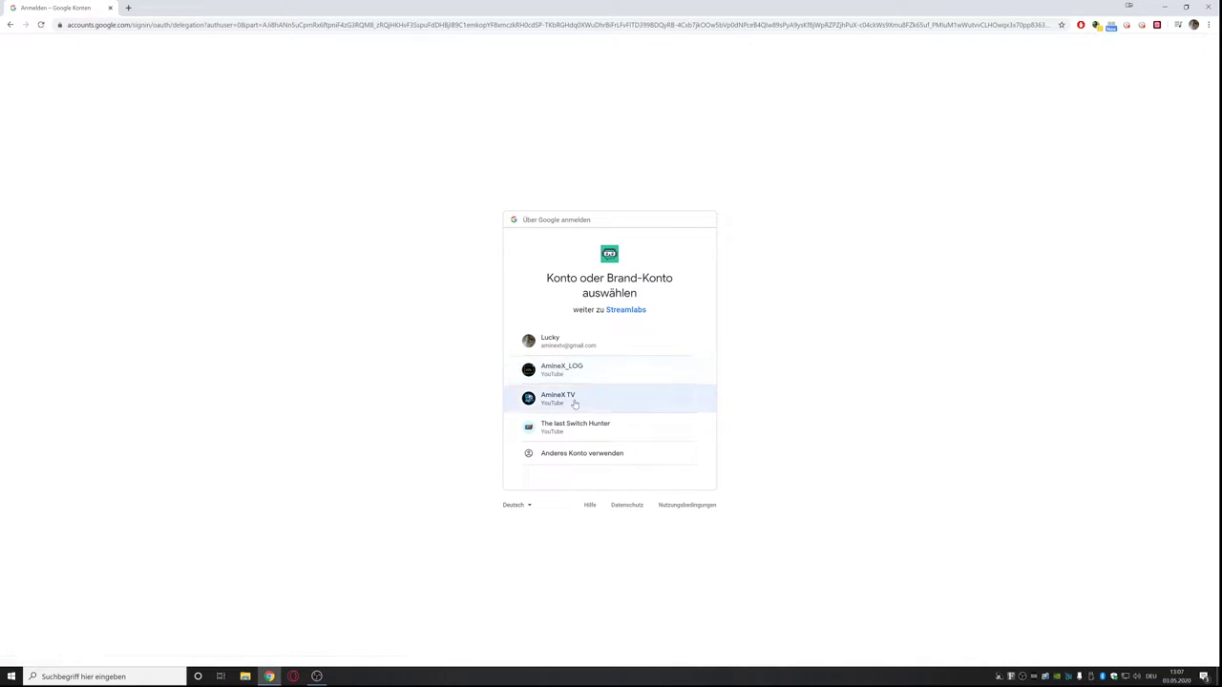
pyautogui.click(576, 402)
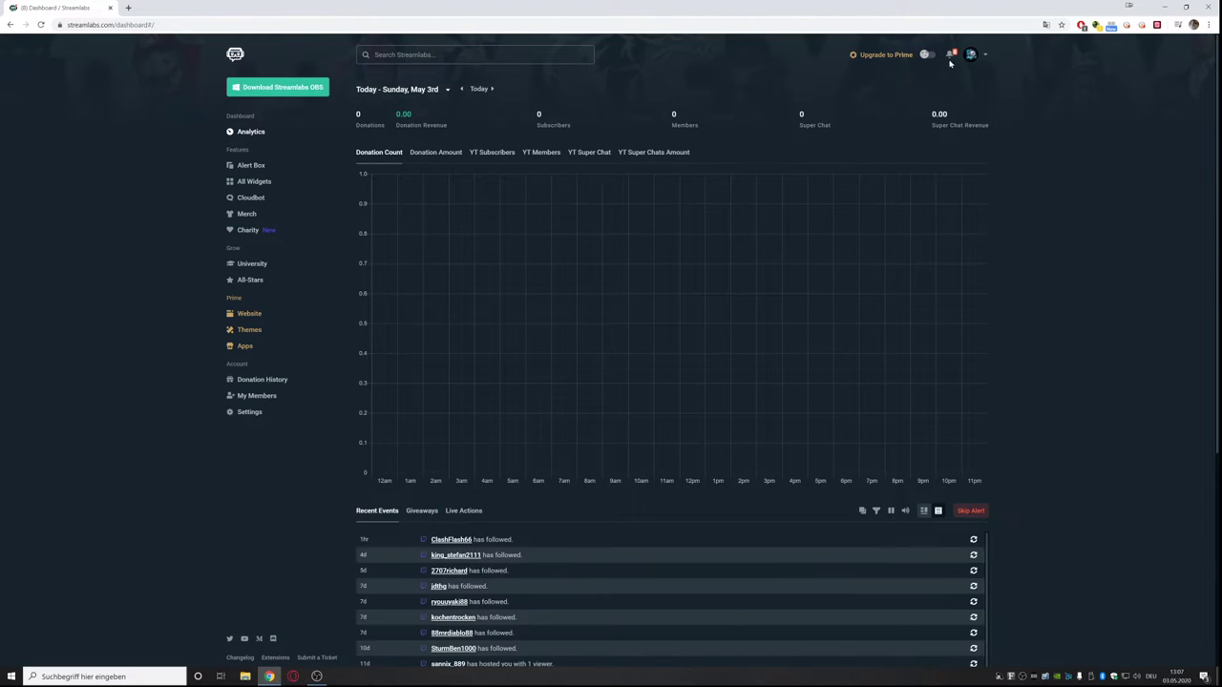
# Open the donation settings of the Streamlabs Alert Box, dismissing the tutorial, and copy the widget URL.
pyautogui.click(261, 170)
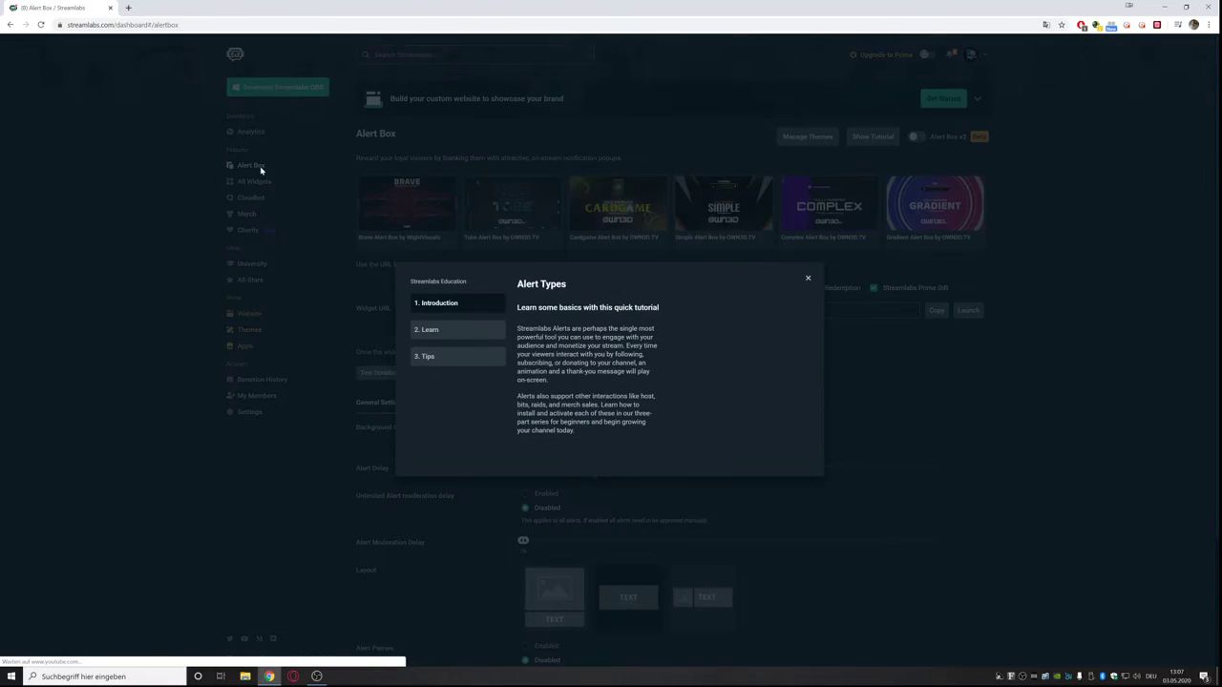
pyautogui.click(807, 278)
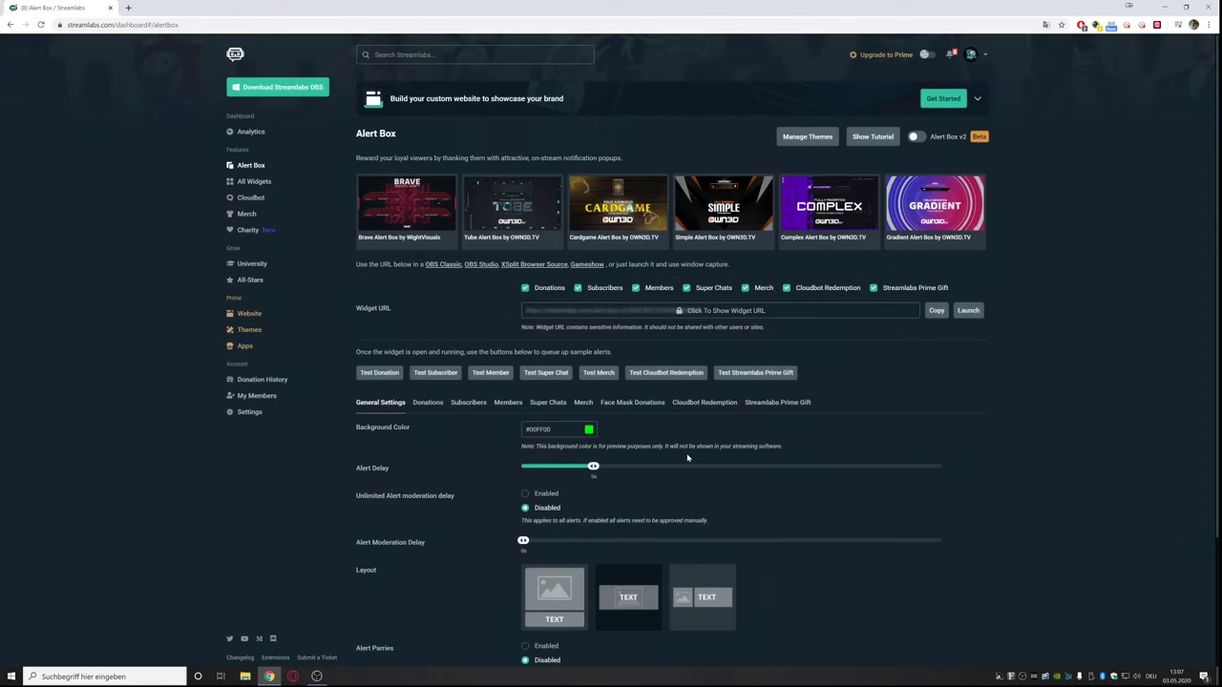
pyautogui.scroll(-3, 688, 458)
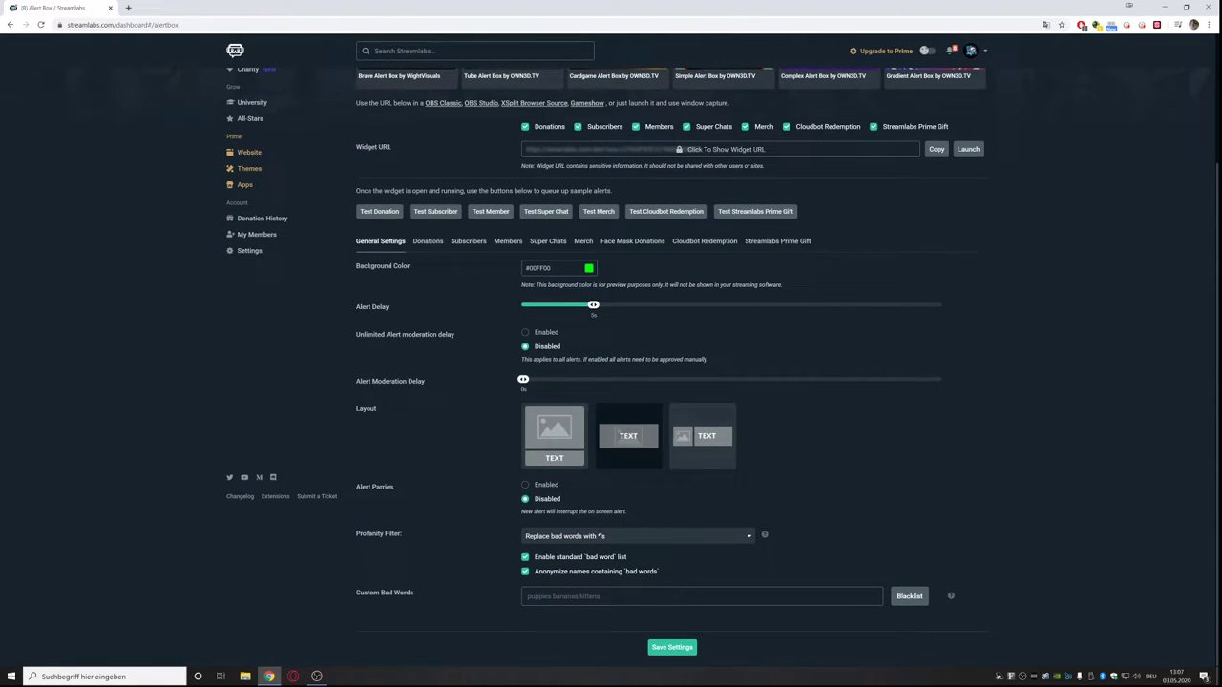
pyautogui.click(423, 242)
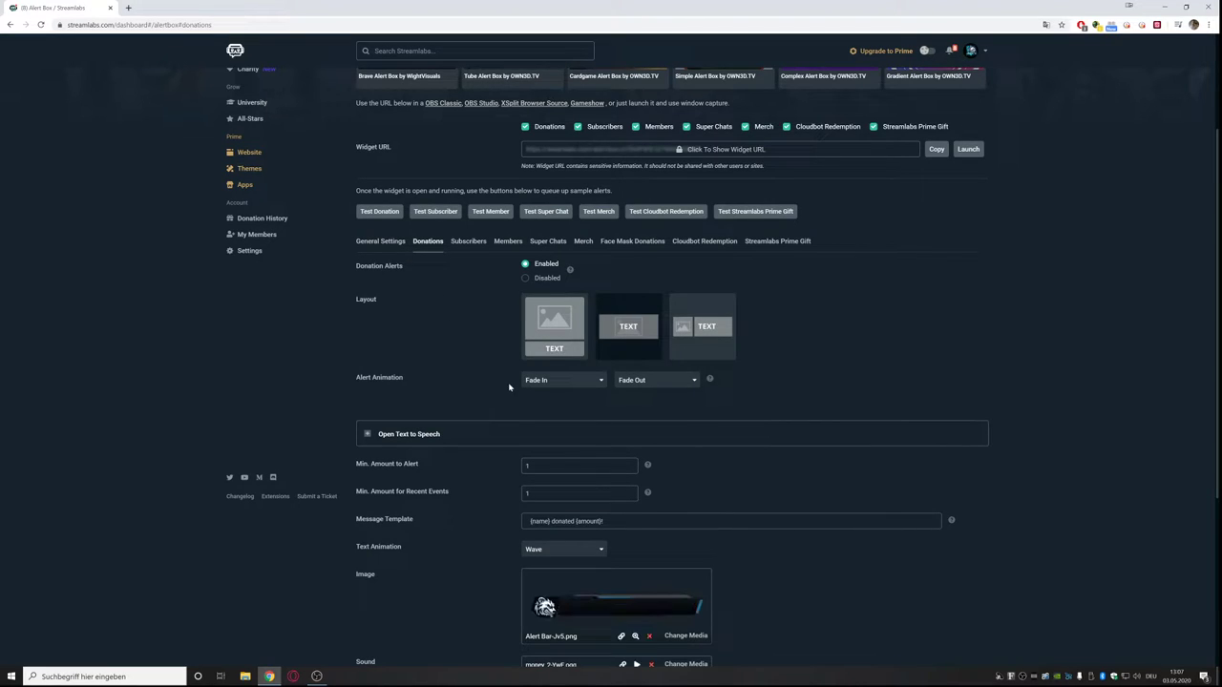
pyautogui.scroll(-3, 504, 388)
pyautogui.scroll(6, 504, 387)
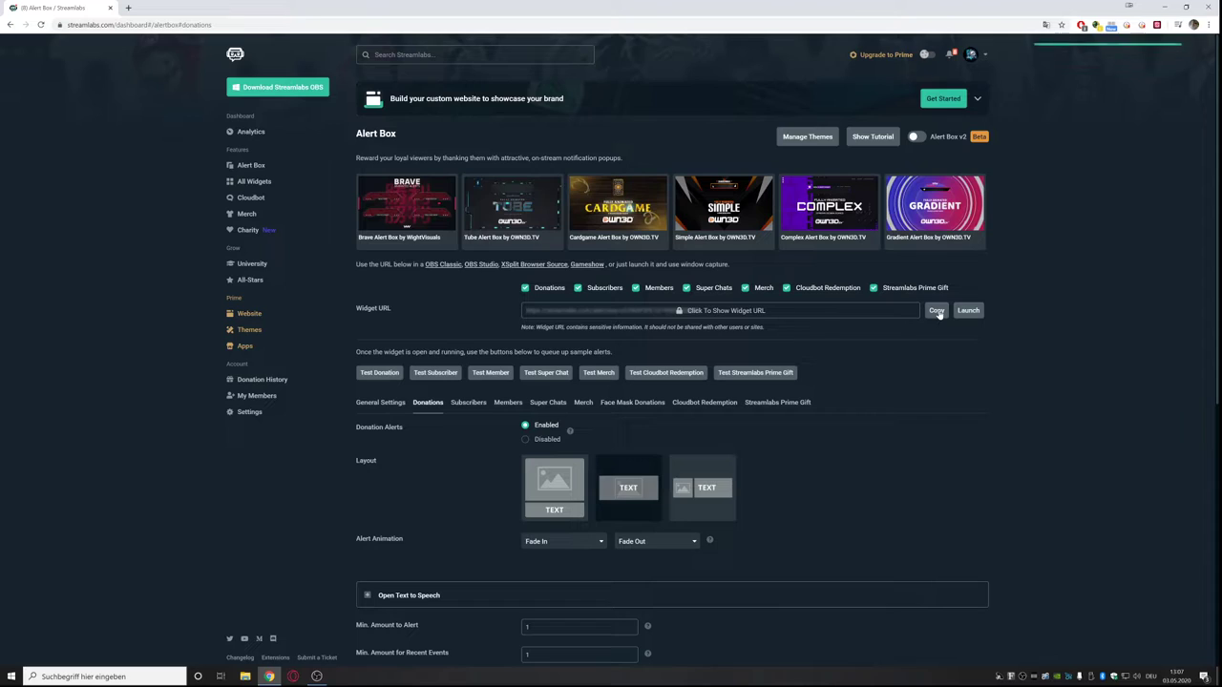
# Launch the Alert Box widget in its own window, send a test donation to preview the alert, and close the widget window.
pyautogui.click(968, 310)
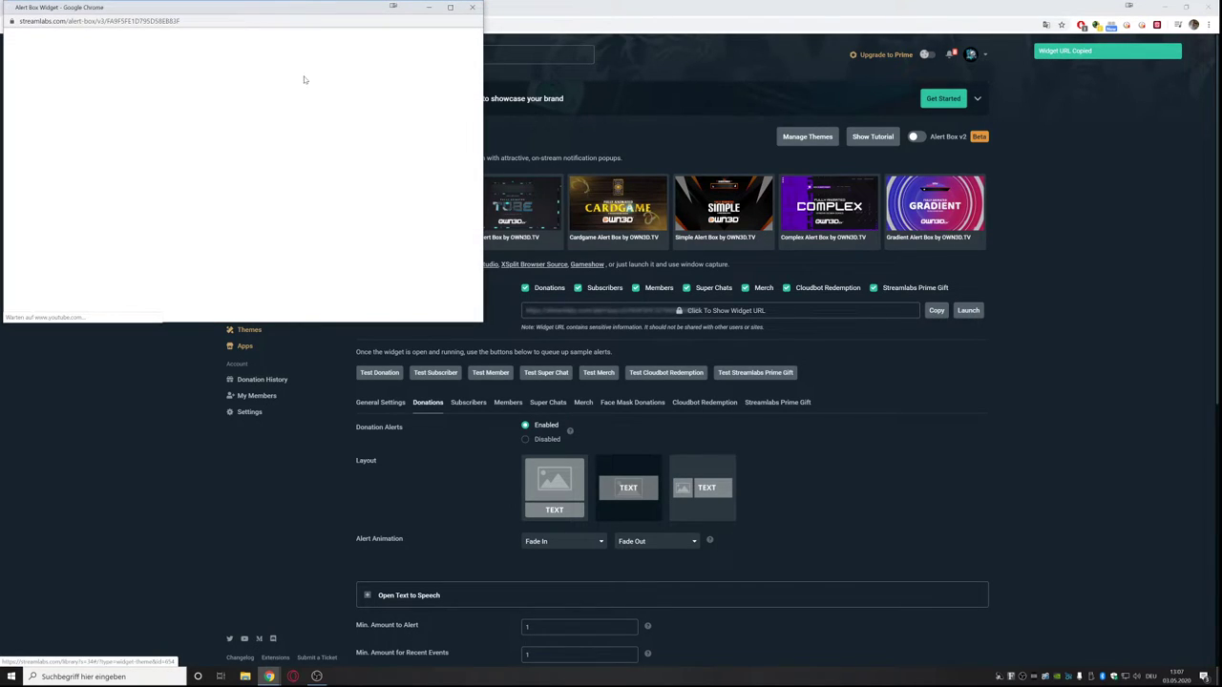
pyautogui.moveTo(323, 15); pyautogui.dragTo(787, 232)
pyautogui.click(390, 371)
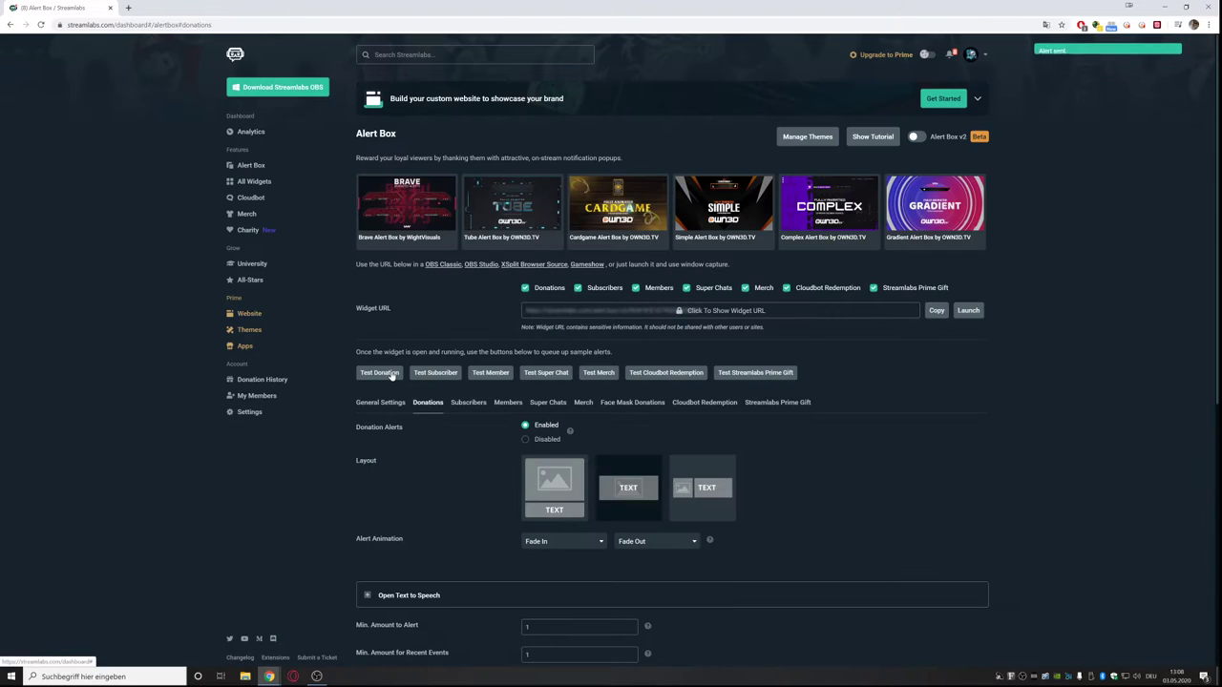
pyautogui.moveTo(269, 676)
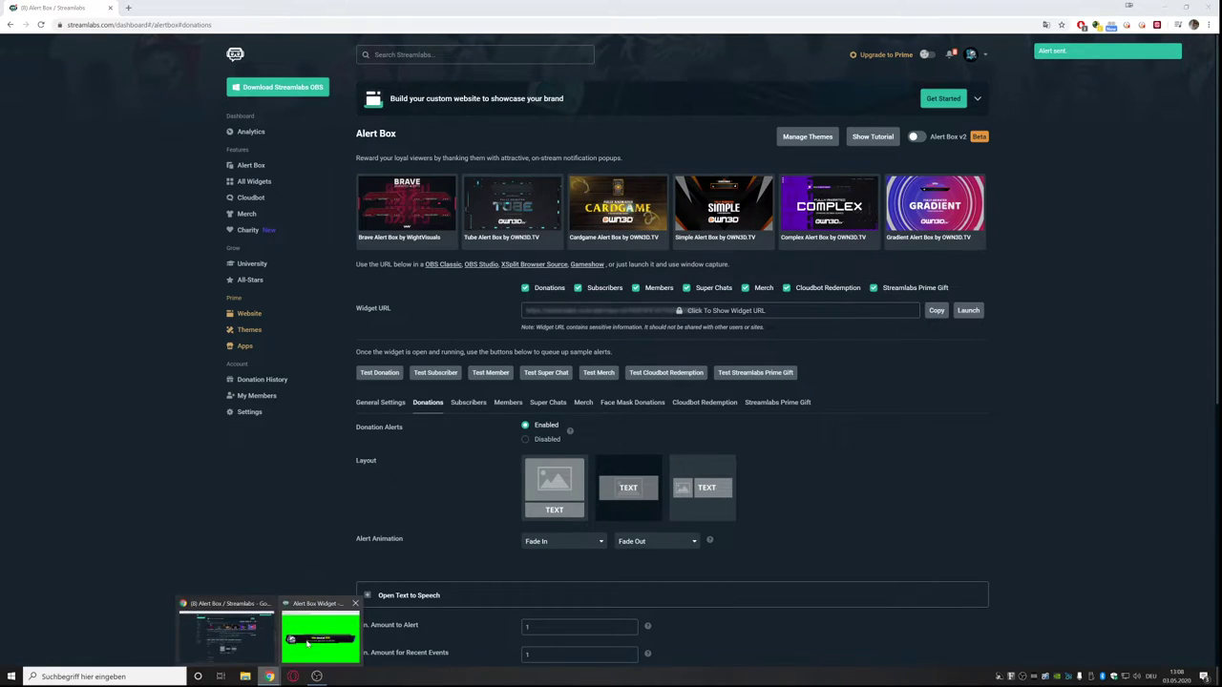
pyautogui.click(306, 644)
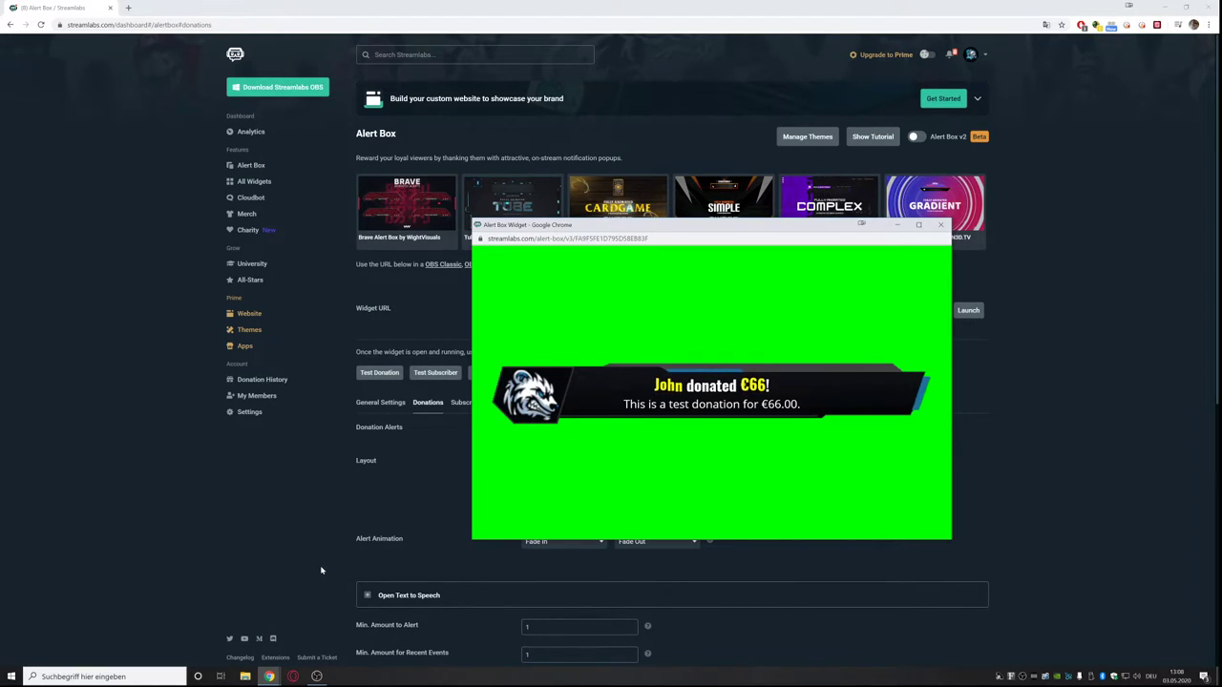
pyautogui.click(941, 224)
# Copy the widget URL, switch to OBS, and add a browser source named Alertbox with that URL to the Start scene.
pyautogui.click(936, 311)
pyautogui.click(316, 676)
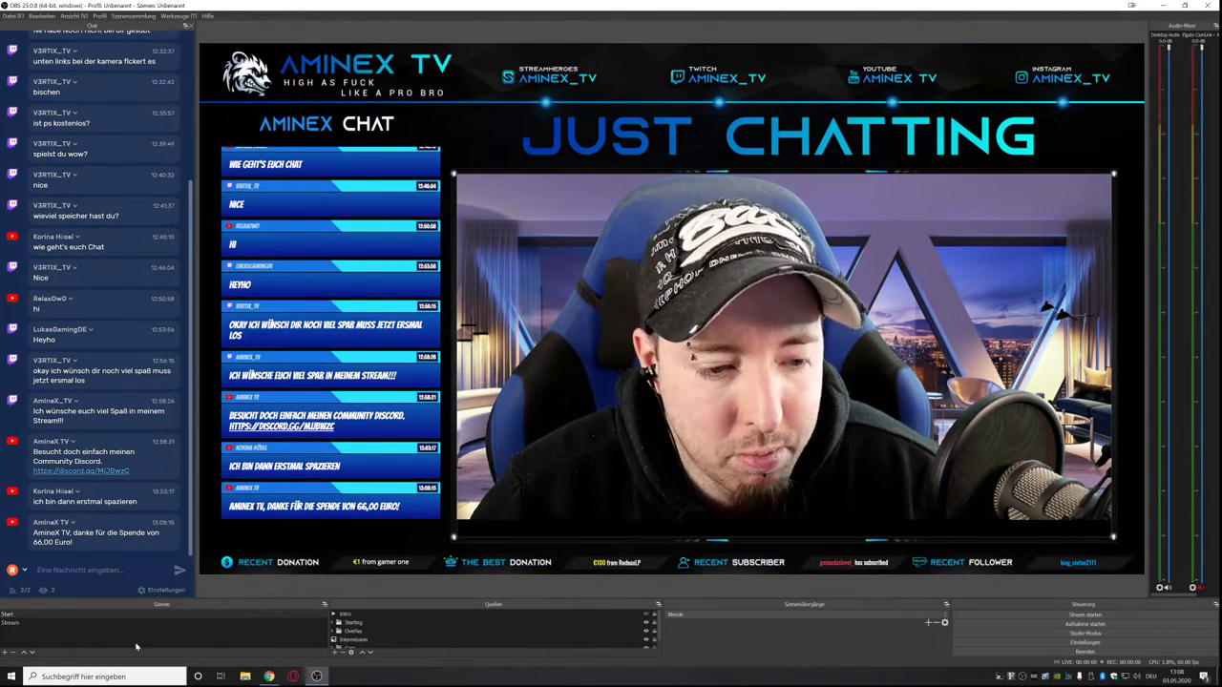
pyautogui.click(335, 652)
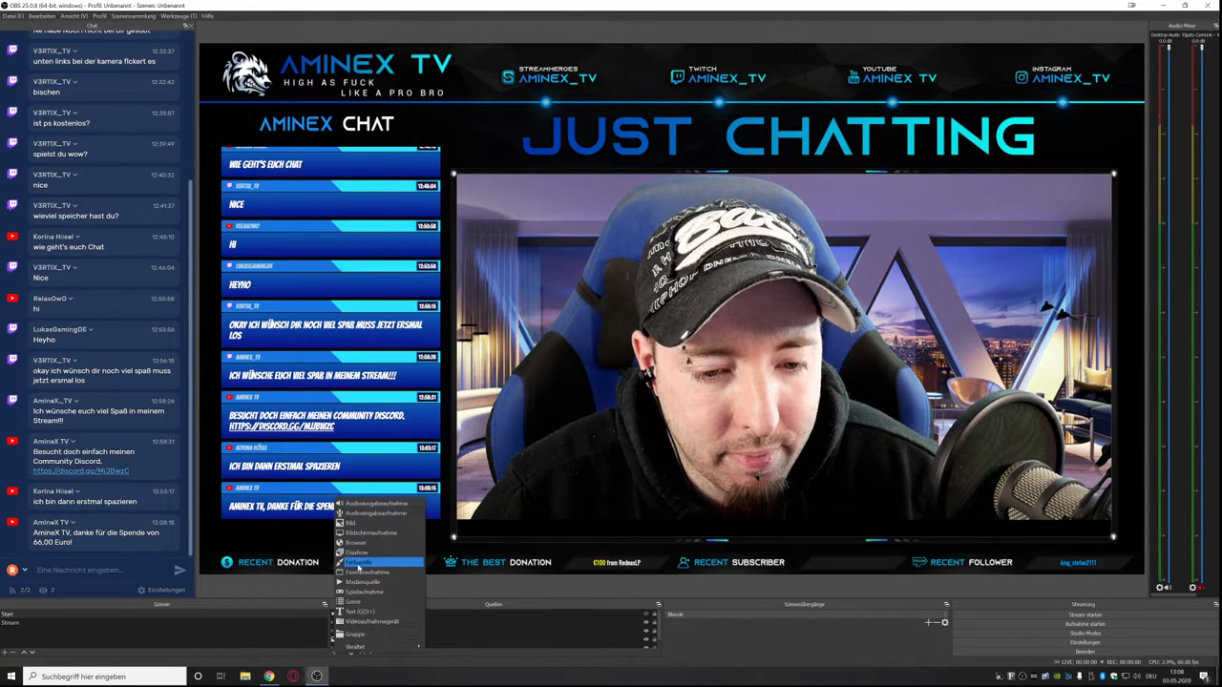
pyautogui.click(358, 571)
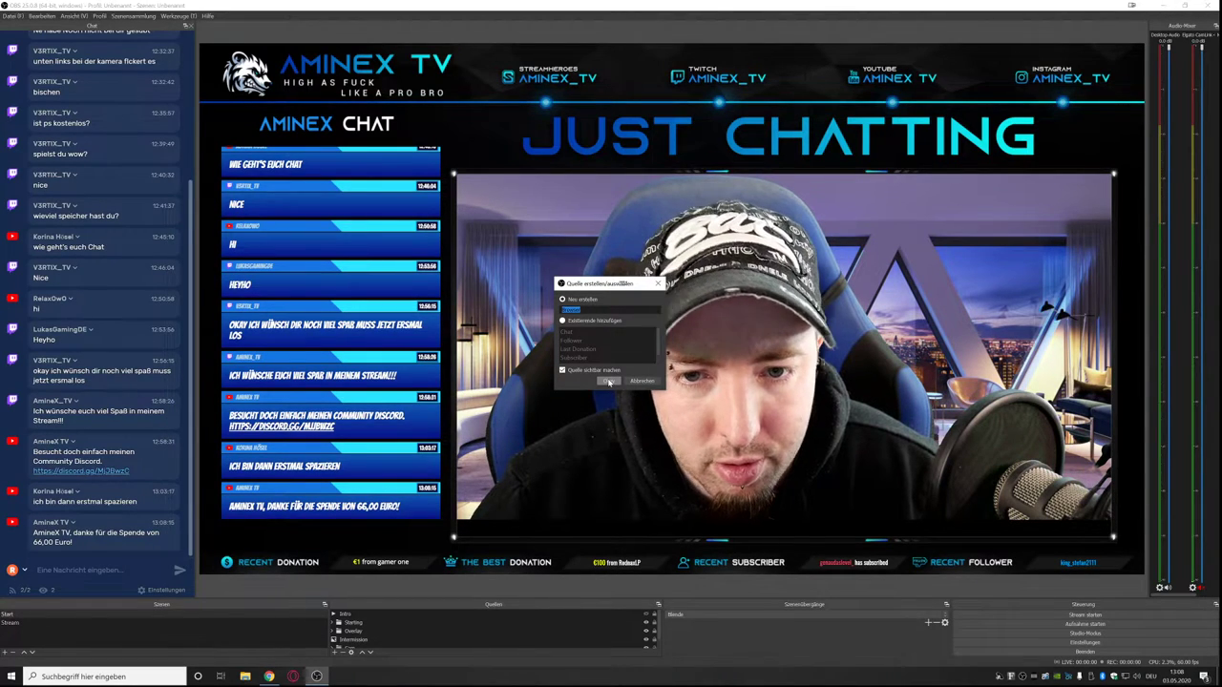
pyautogui.write('Alert')
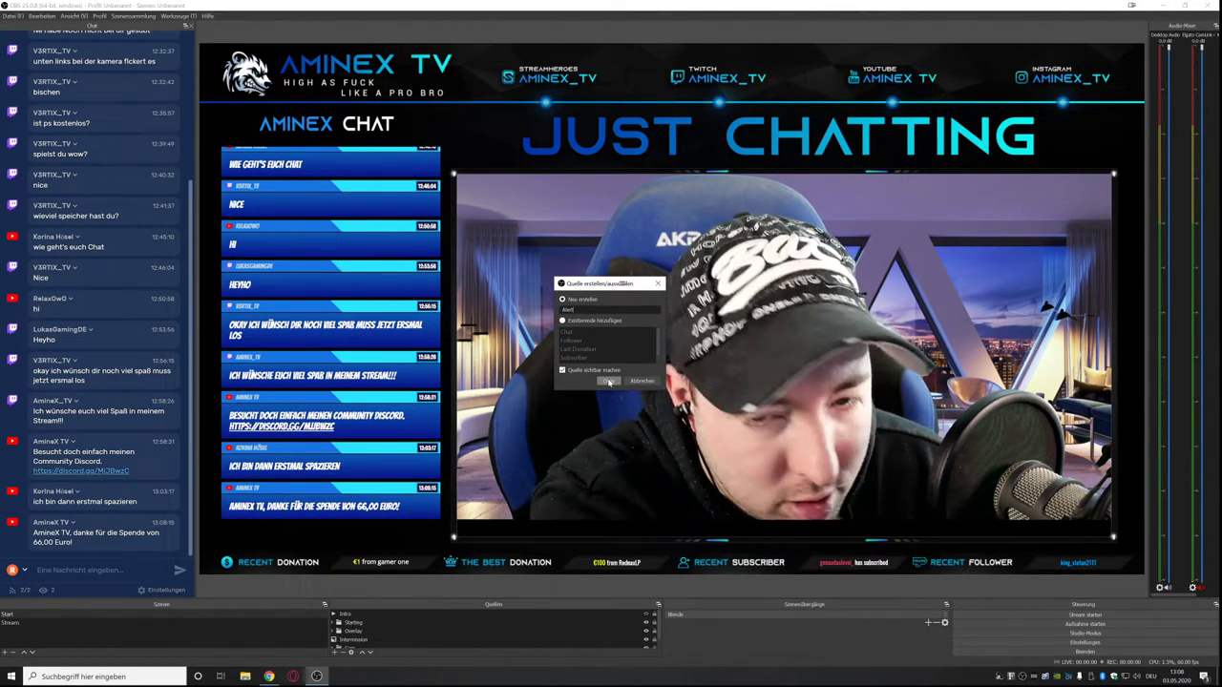
pyautogui.write('box')
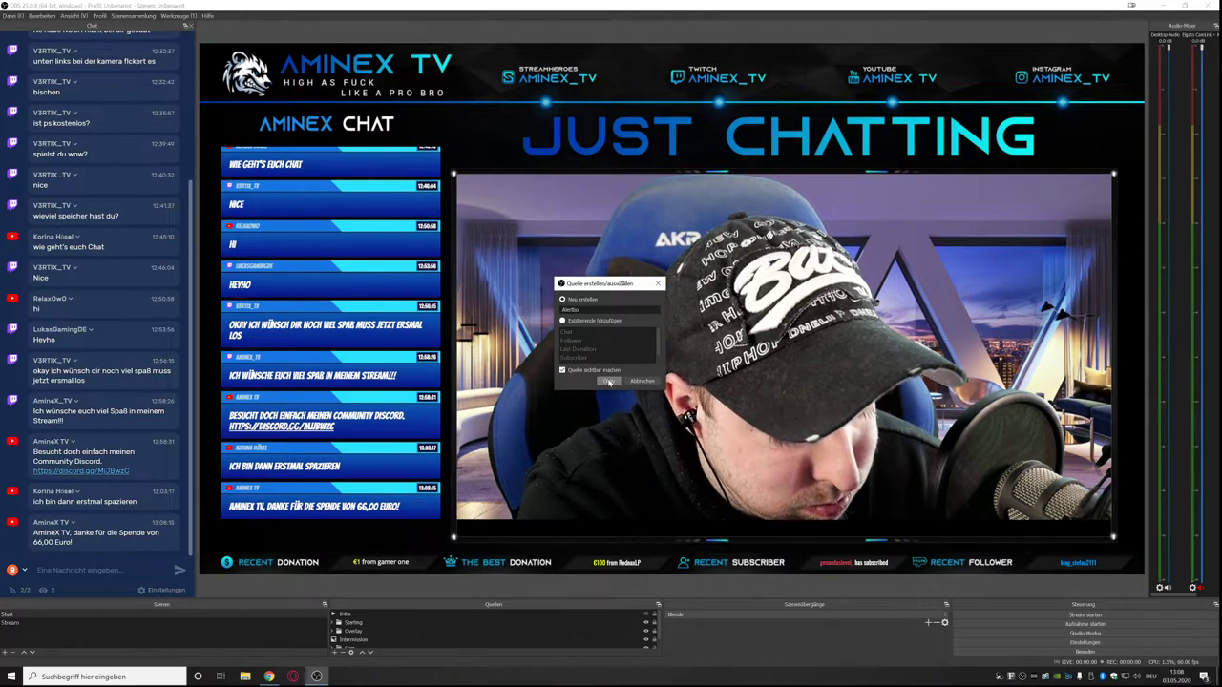
pyautogui.click(608, 381)
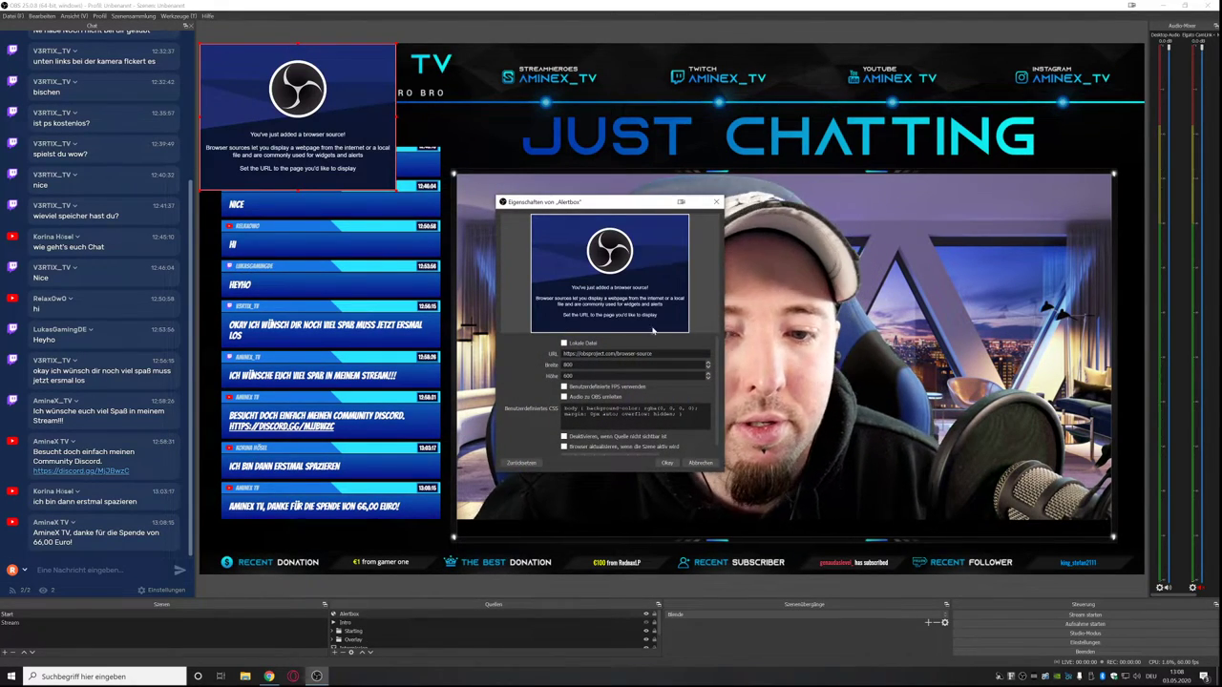
pyautogui.click(663, 462)
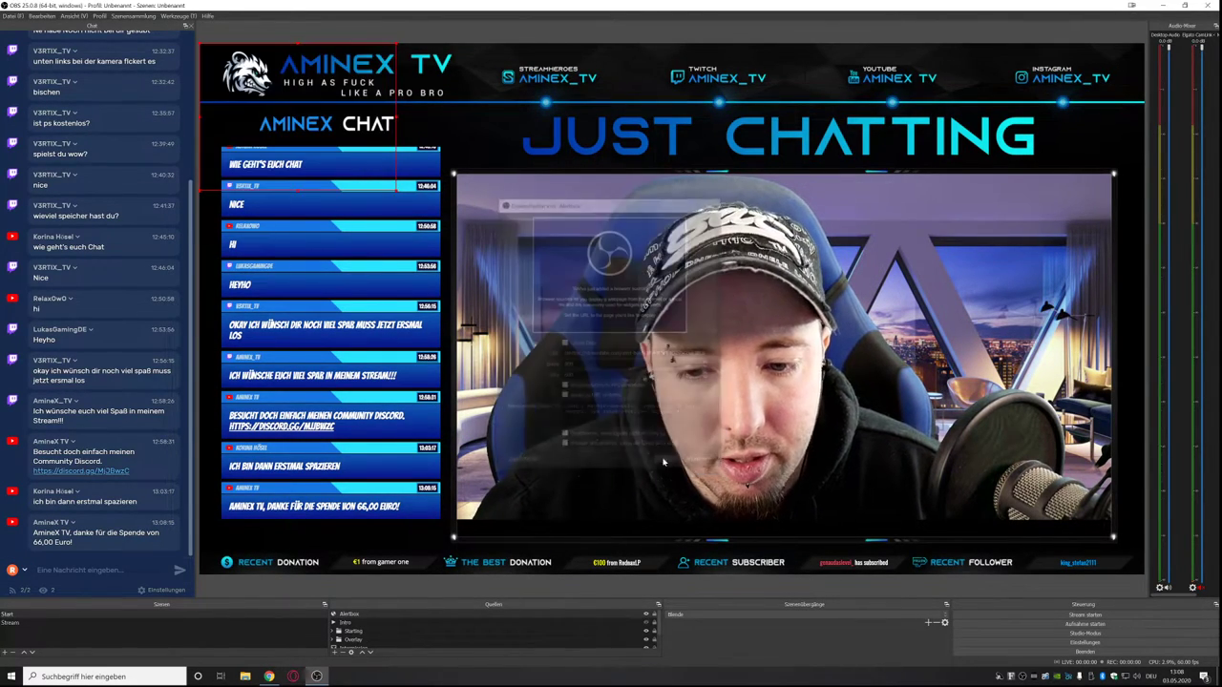
# Move the Alertbox source onto the camera image and correct its URL so that it holds the Streamlabs widget address.
pyautogui.moveTo(689, 261); pyautogui.dragTo(716, 259)
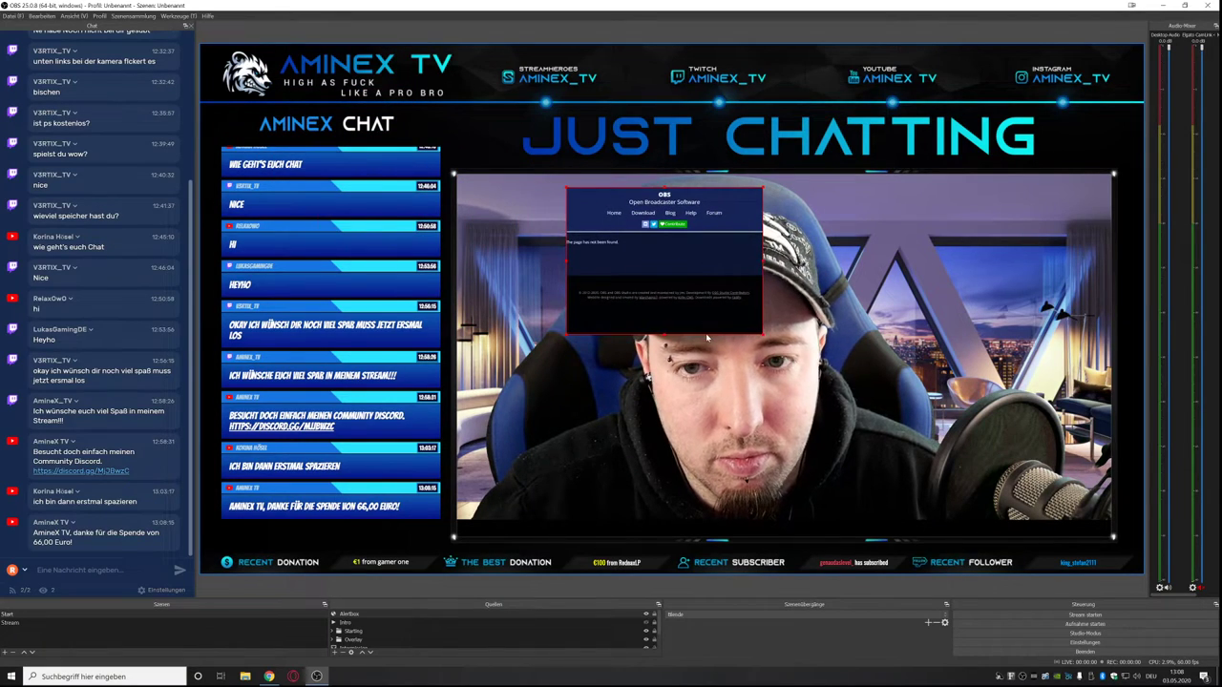
pyautogui.rightClick(691, 266)
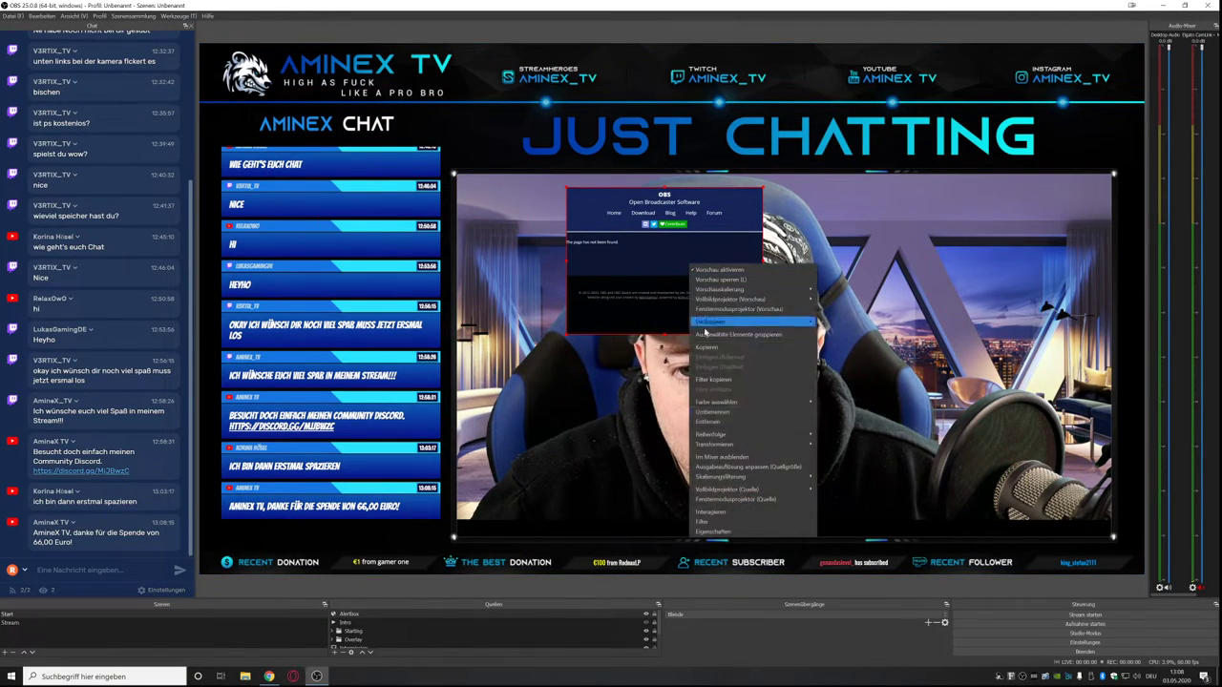
pyautogui.click(735, 532)
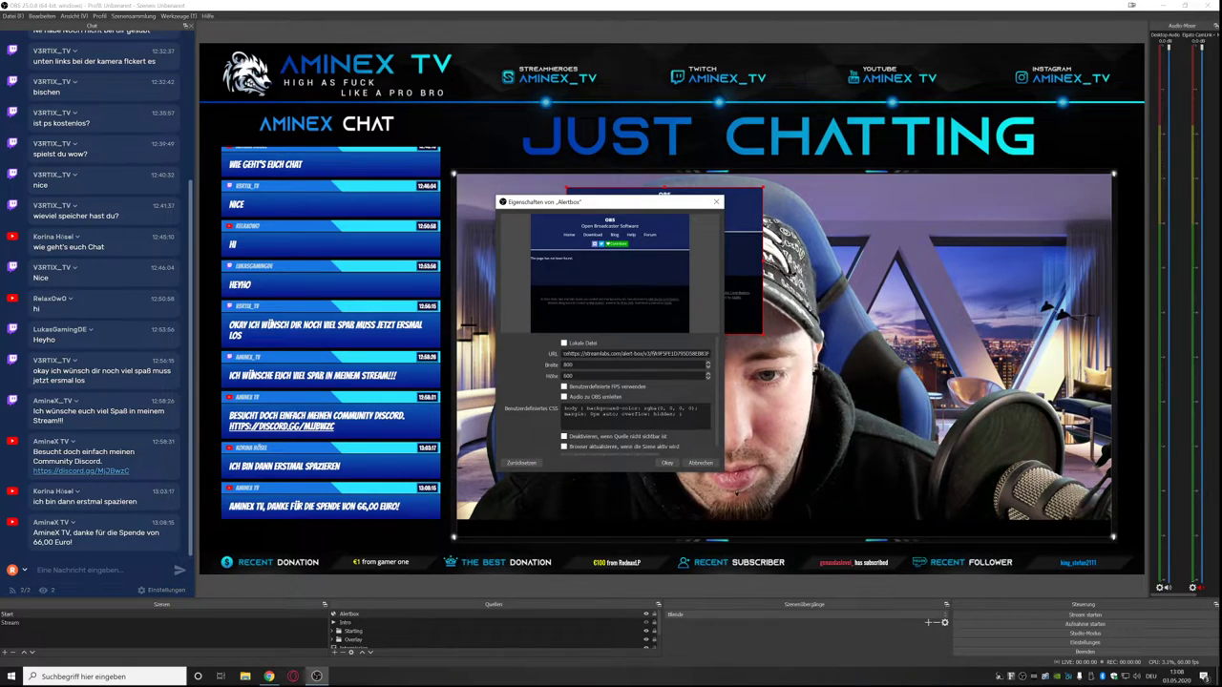
pyautogui.click(666, 464)
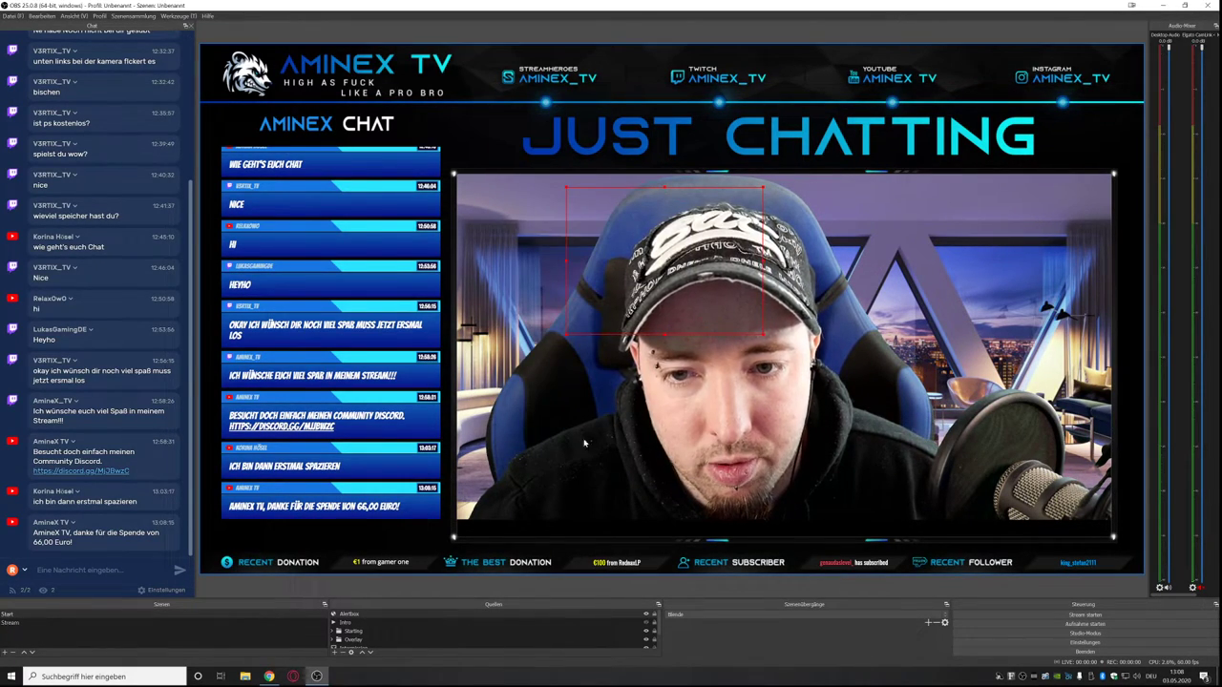
# Send a test donation from Streamlabs, then enlarge and position the Alertbox in OBS over the upper-right corner of the camera image.
pyautogui.click(270, 676)
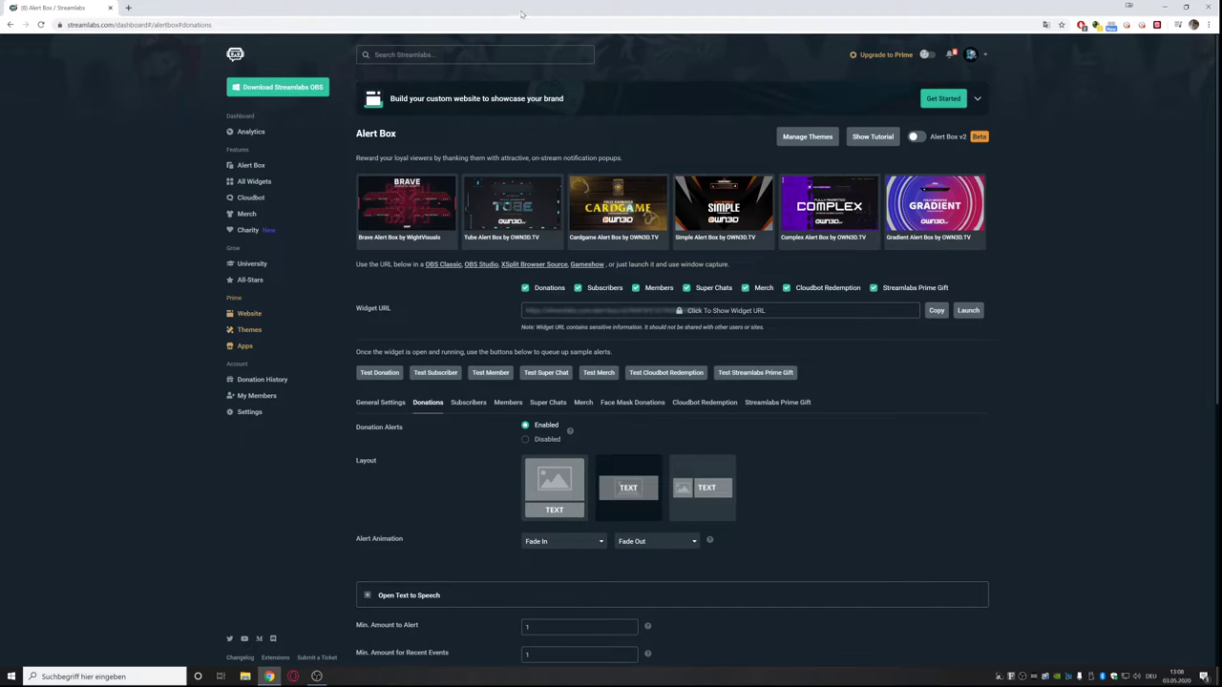
pyautogui.click(1164, 7)
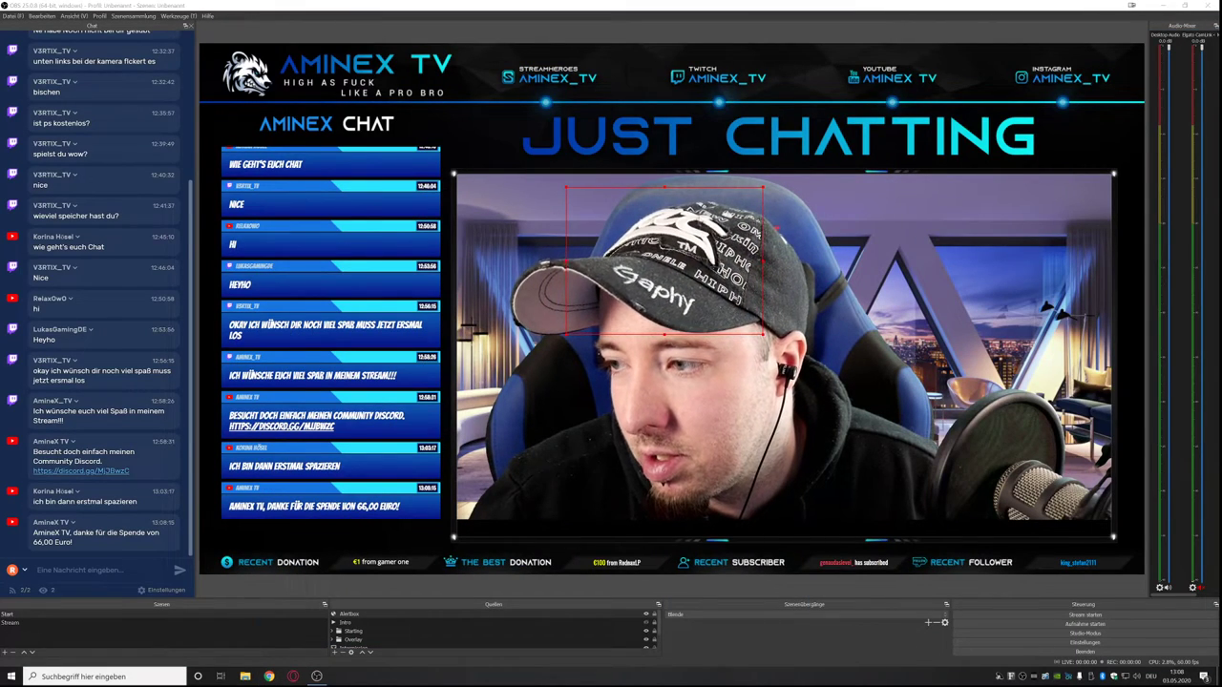
pyautogui.moveTo(694, 287); pyautogui.dragTo(1030, 220)
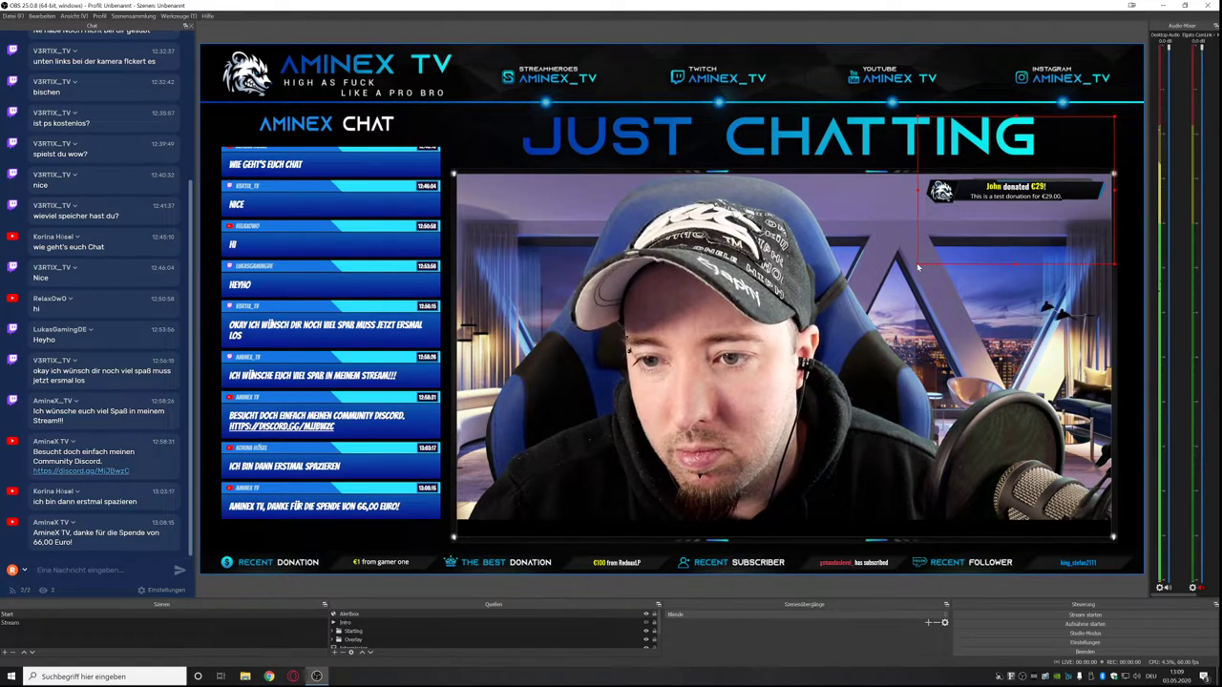
pyautogui.moveTo(918, 268); pyautogui.dragTo(880, 247)
pyautogui.moveTo(752, 338); pyautogui.dragTo(969, 260)
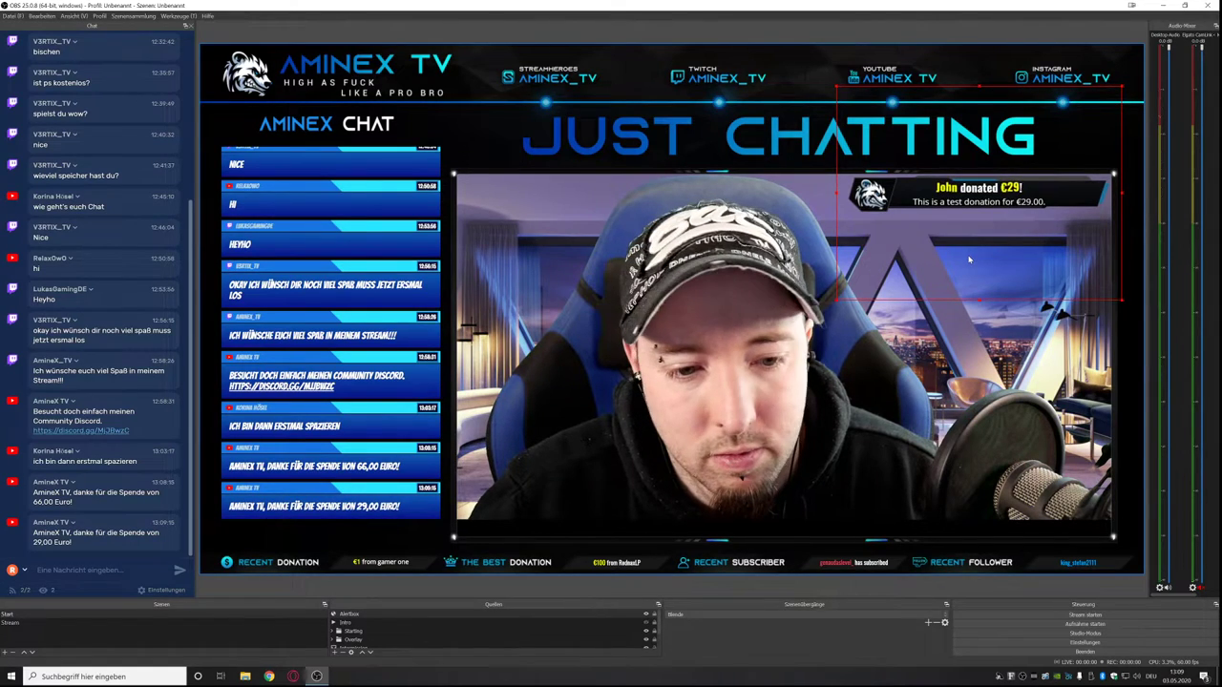
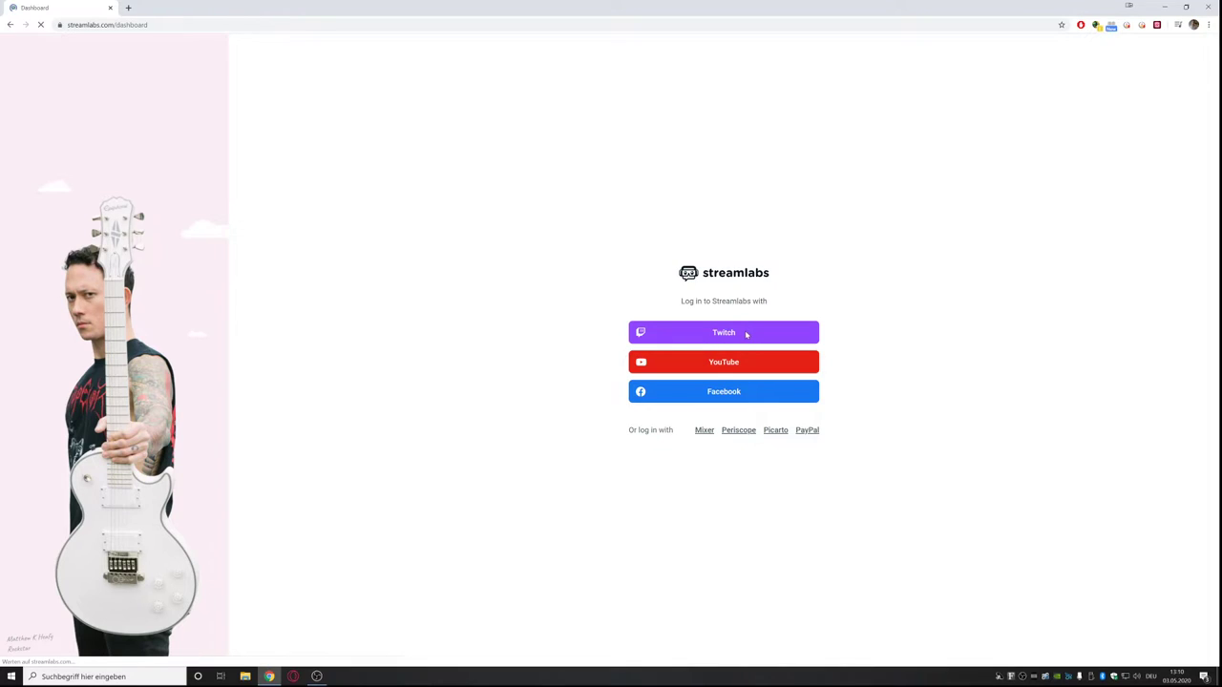
# Return to the Streamlabs Alert Box and examine its general settings and the layout, image, sound and duration settings for follow alerts.
pyautogui.hotkey('alt', 'Tab')
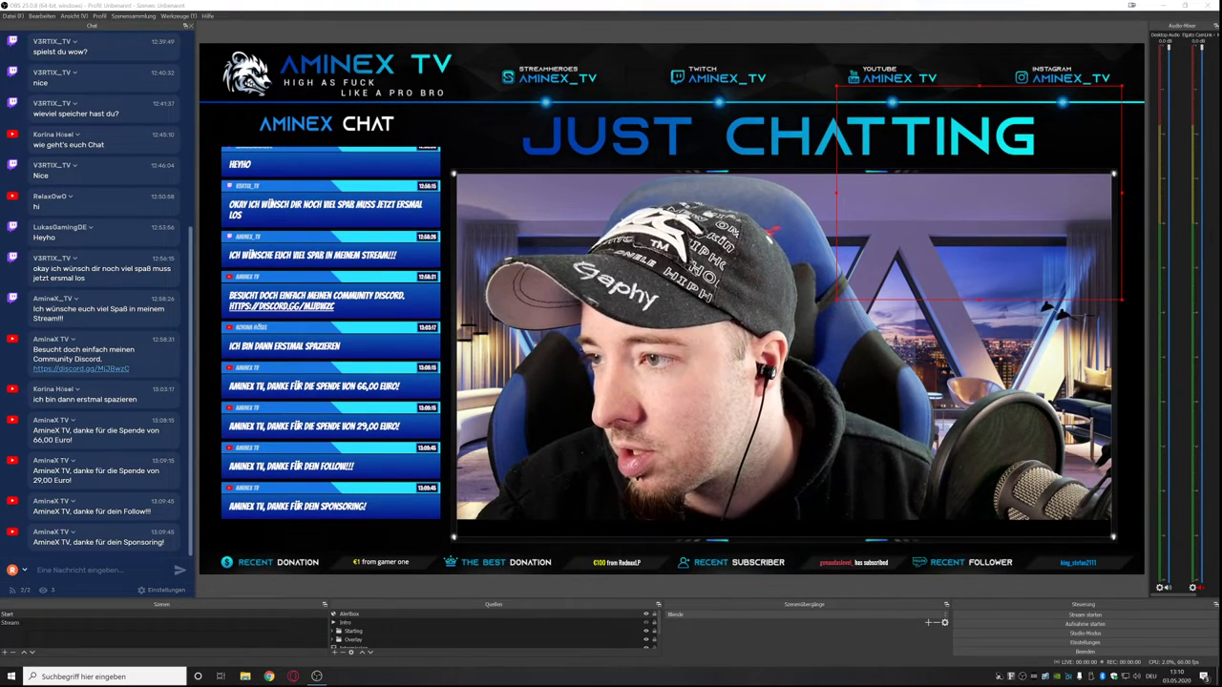
pyautogui.hotkey('alt', 'Tab')
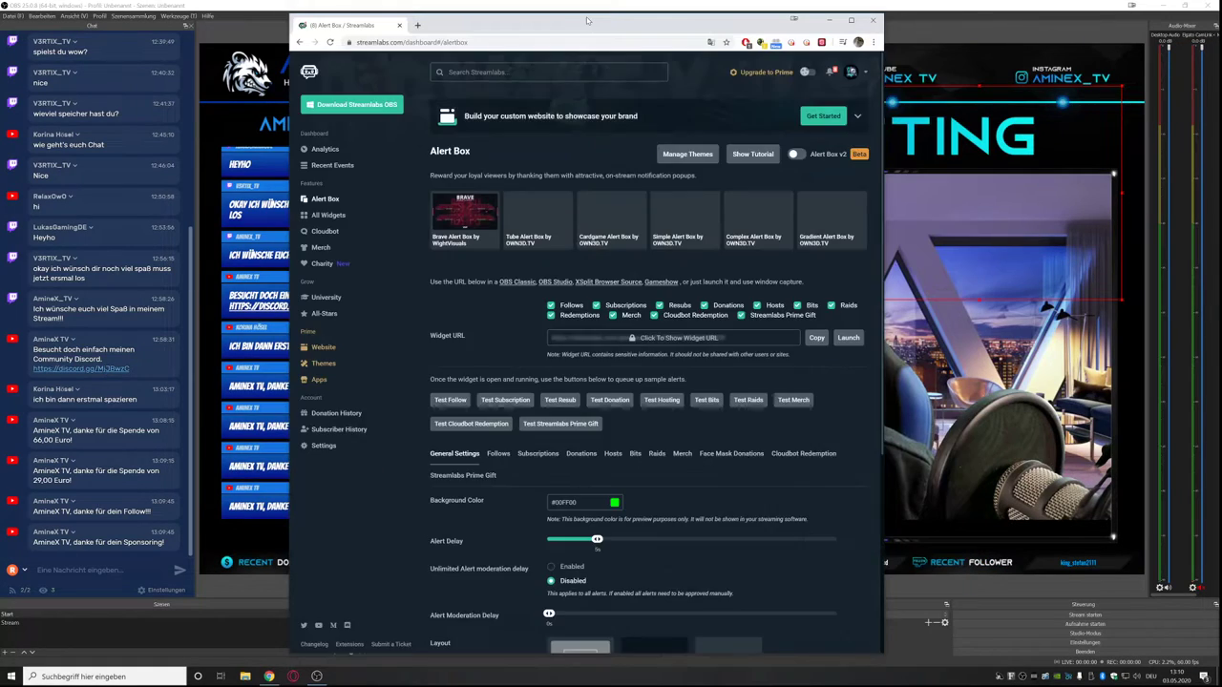
pyautogui.scroll(-3, 572, 430)
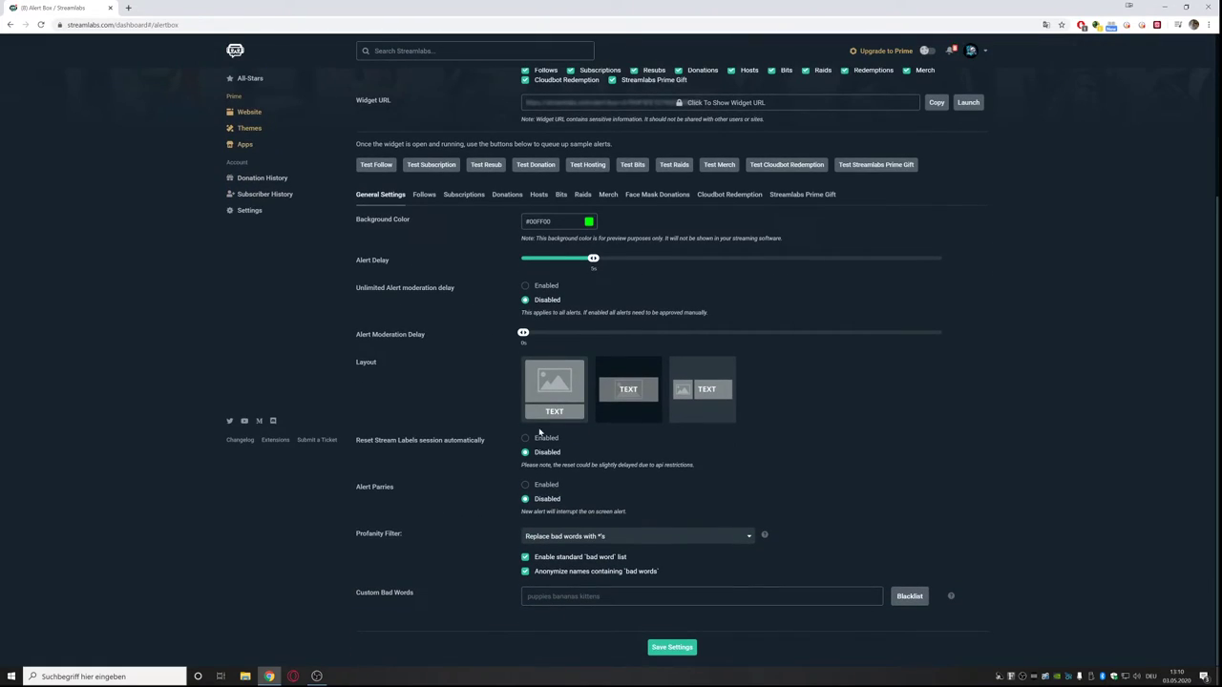
pyautogui.click(423, 195)
pyautogui.scroll(-2, 594, 380)
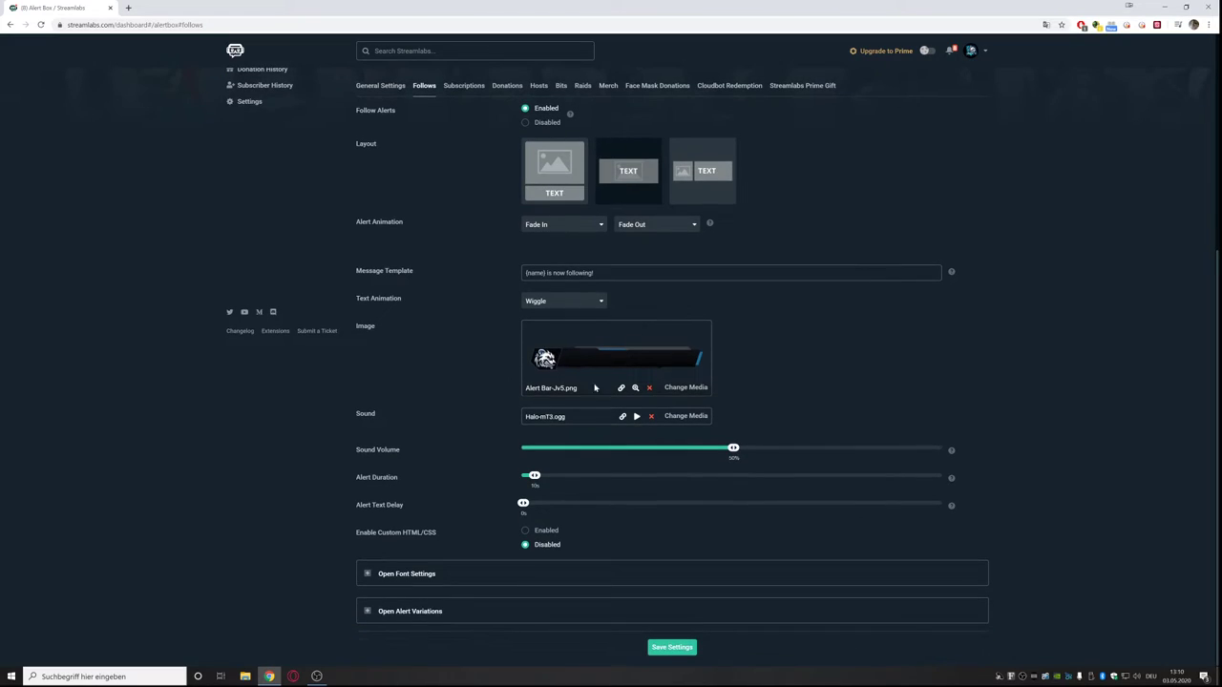
pyautogui.scroll(4, 717, 364)
# Switch to OBS and move the Alertbox source into the Overlay group of the Start scene.
pyautogui.hotkey('alt', 'Tab')
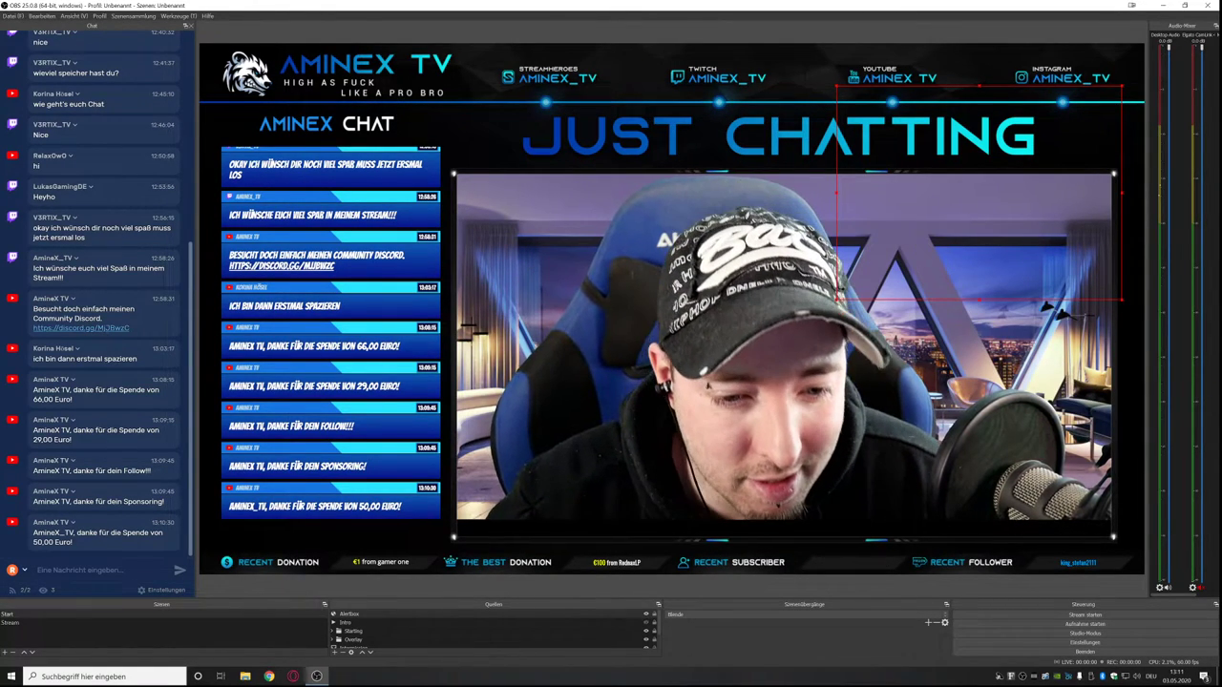
pyautogui.click(356, 614)
pyautogui.keyDown('shift'); pyautogui.click(358, 641); pyautogui.keyUp('shift')
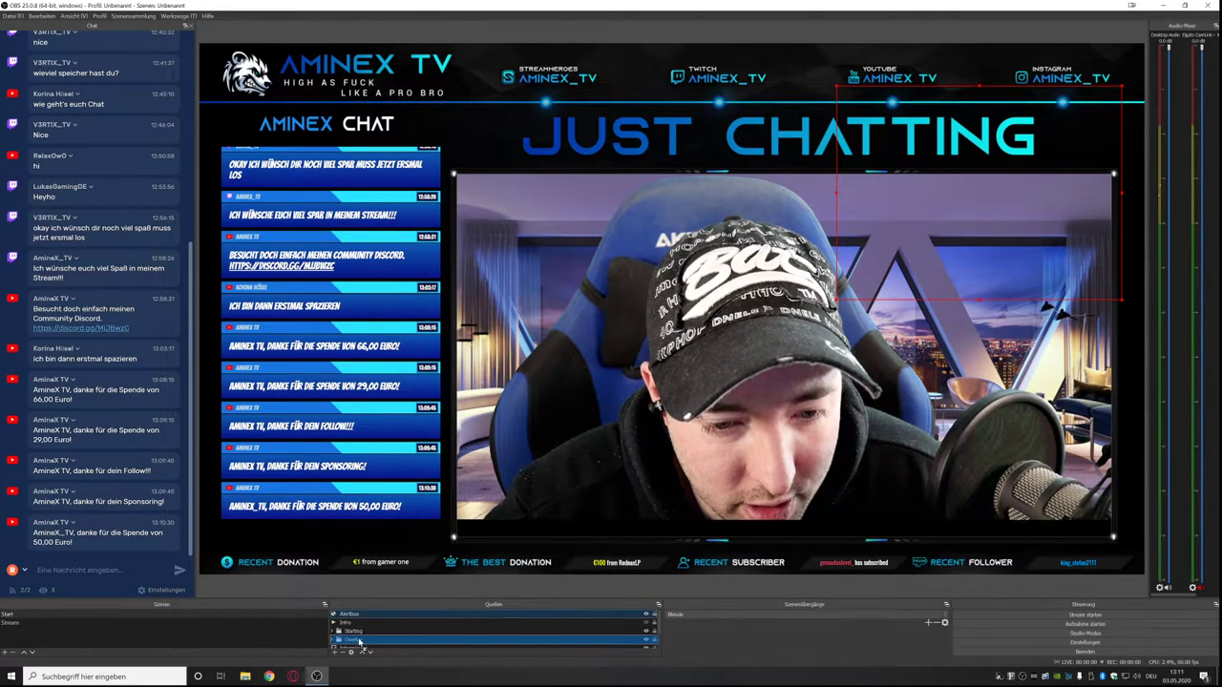
pyautogui.click(359, 641)
pyautogui.scroll(-1, 339, 630)
pyautogui.scroll(1, 339, 626)
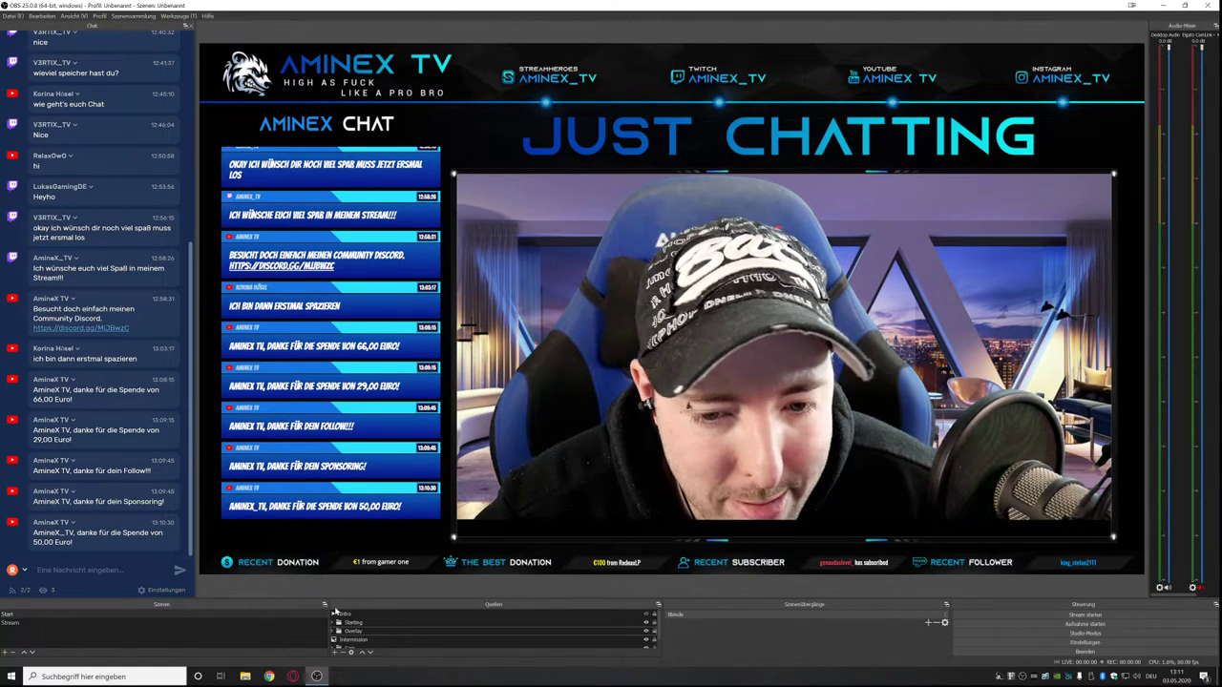
# Add the existing Alertbox browser source to the Stream scene, then place and enlarge it beneath the follower and donation bar.
pyautogui.click(22, 625)
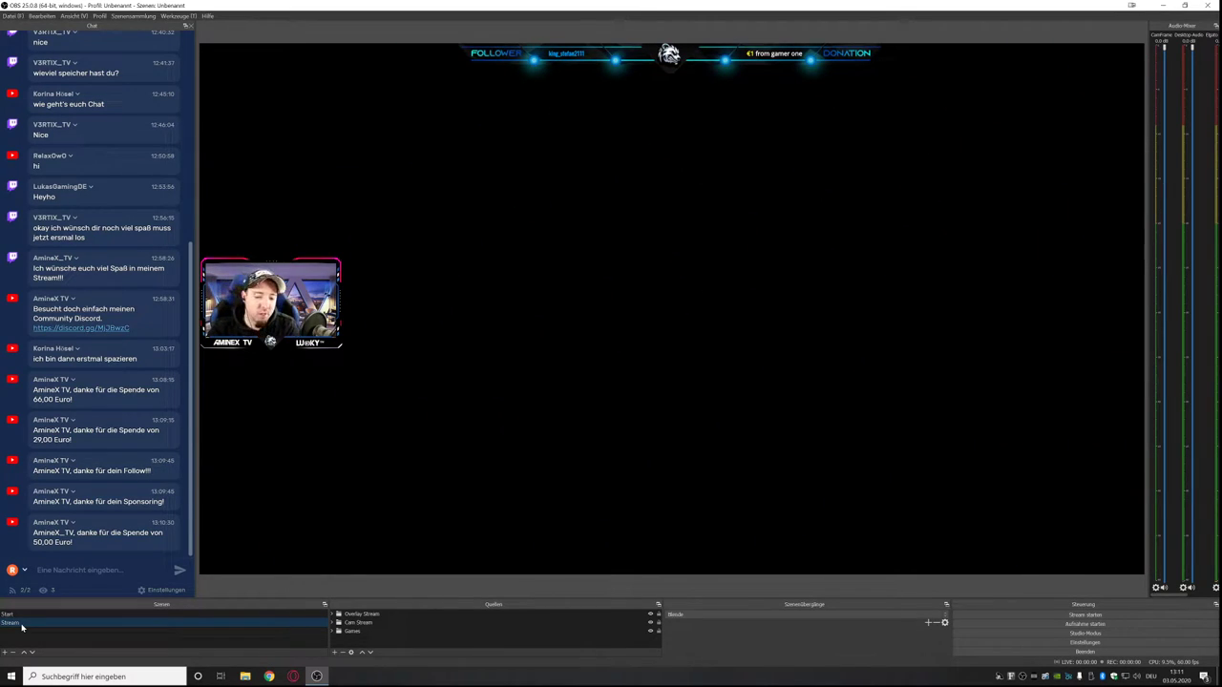
pyautogui.click(336, 653)
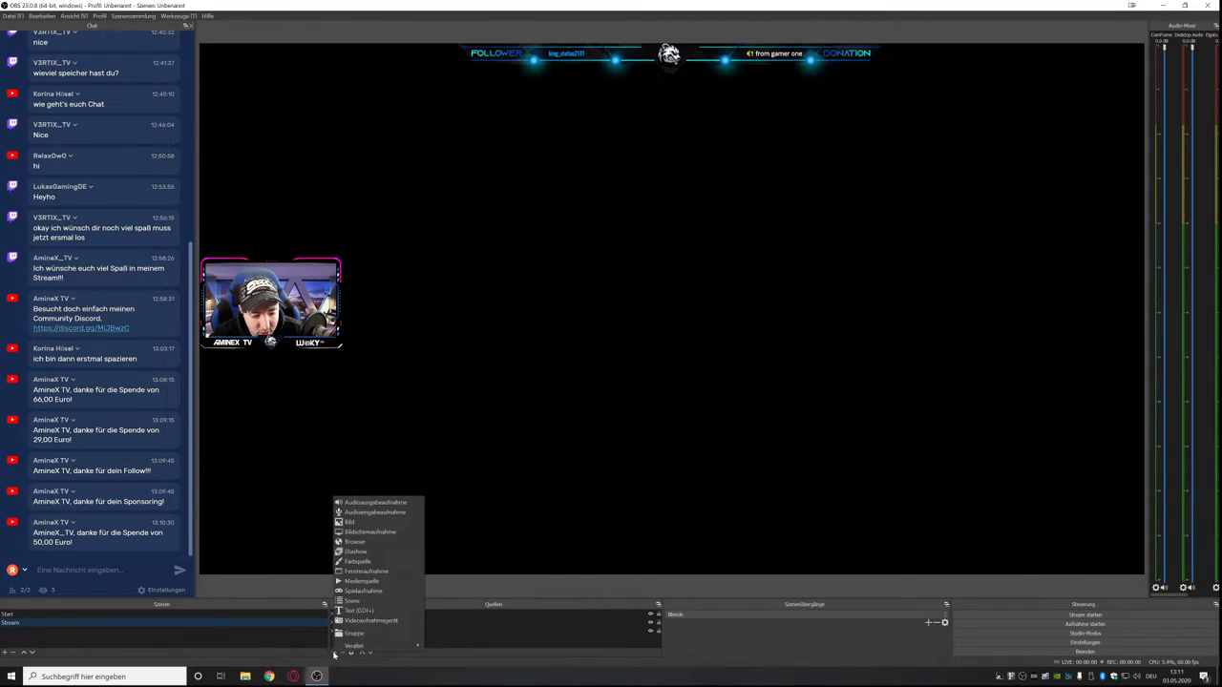
pyautogui.click(379, 544)
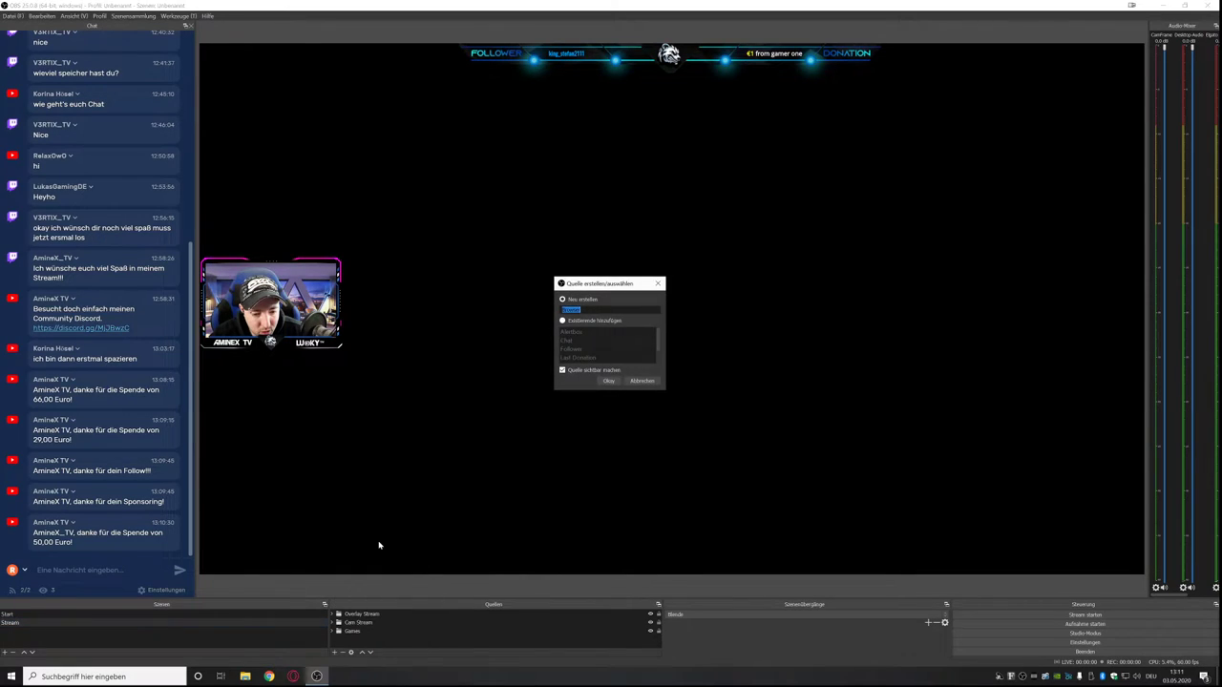
pyautogui.click(563, 321)
pyautogui.click(569, 333)
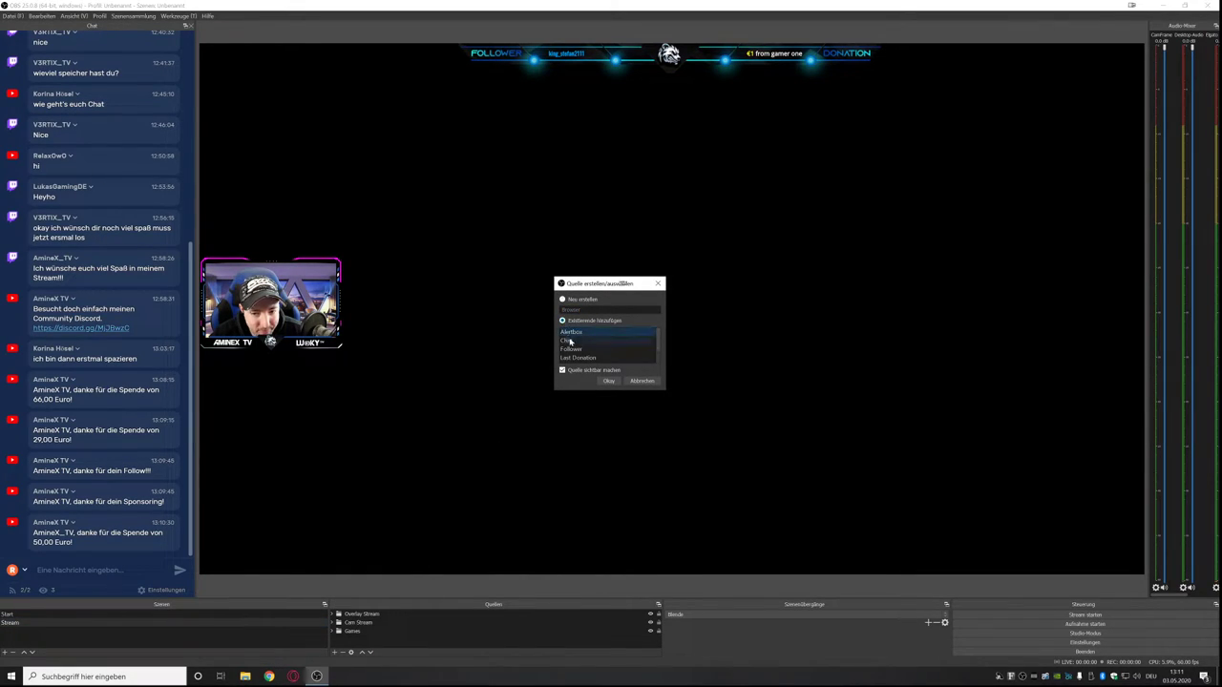
pyautogui.click(608, 381)
pyautogui.moveTo(335, 166); pyautogui.dragTo(571, 178)
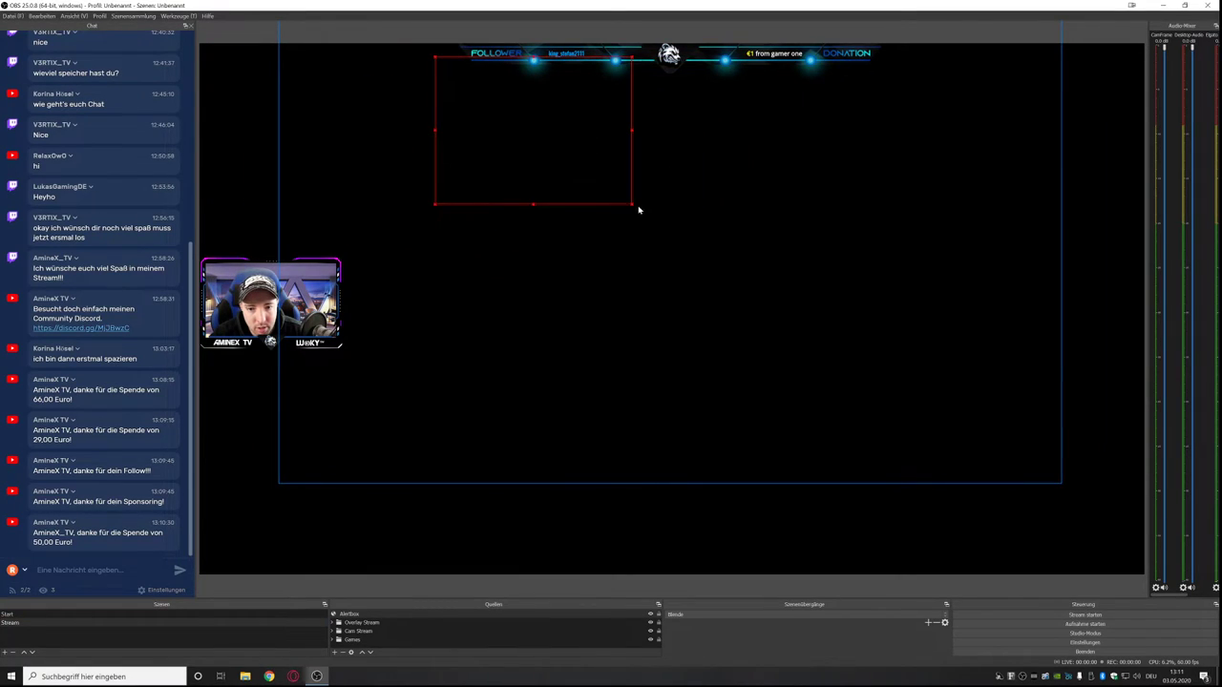
pyautogui.moveTo(631, 208); pyautogui.dragTo(846, 318)
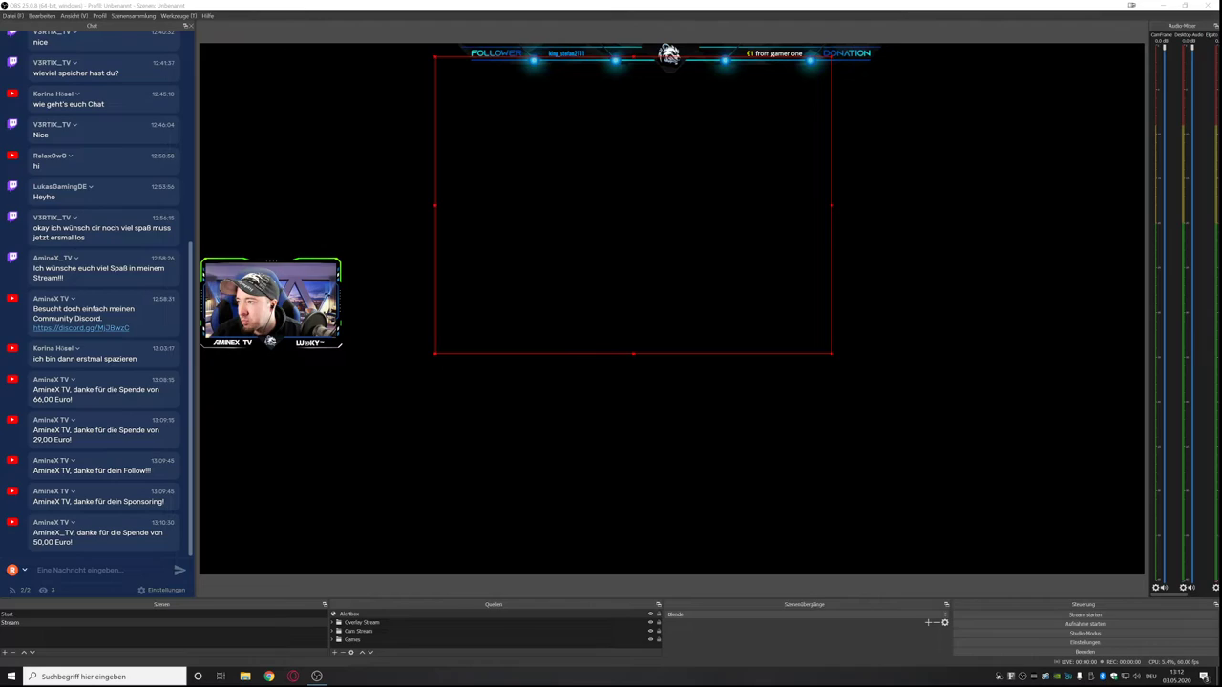
# Switch to the Streamlabs Alert Box page and open the Tube Alert Box by OWN3D.TV theme for viewing.
pyautogui.hotkey('alt', 'Tab')
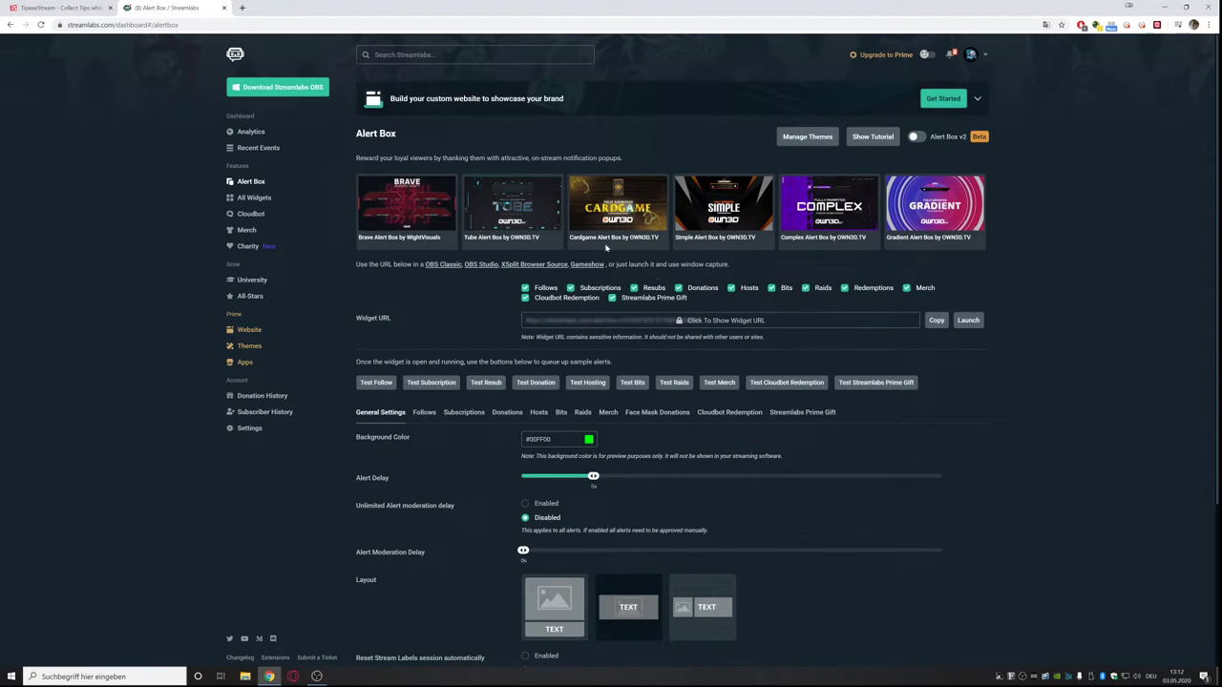
pyautogui.click(521, 206)
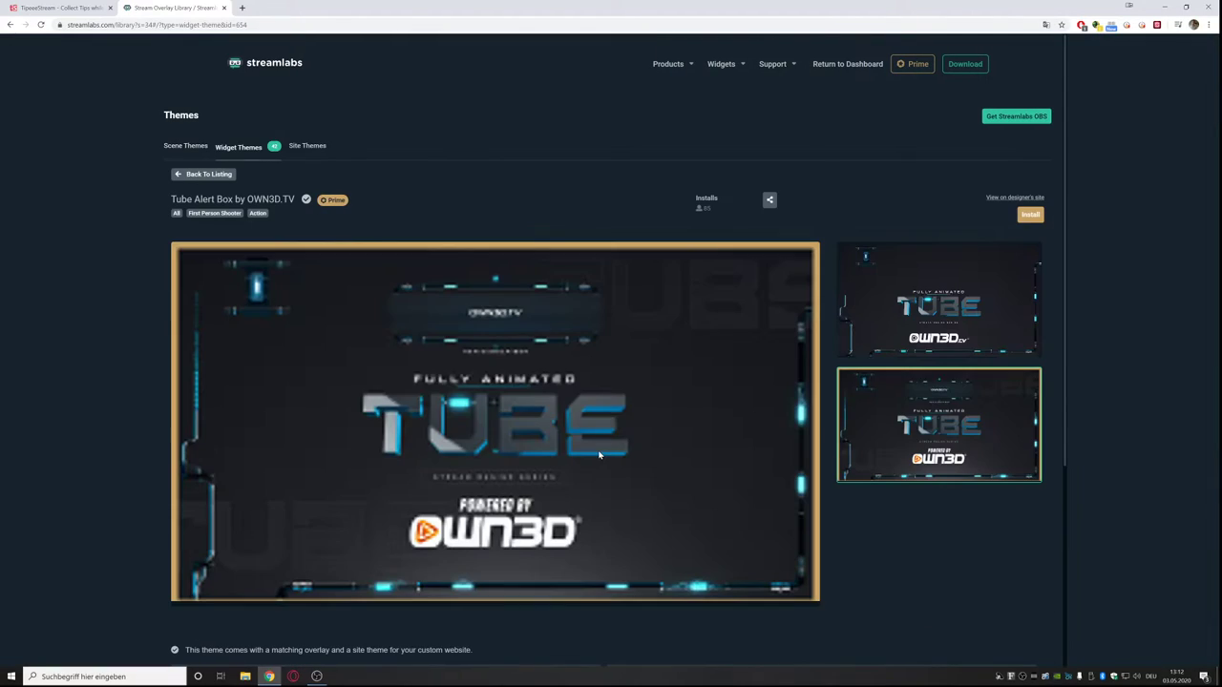
# Look up the annual and monthly prices of Streamlabs Prime at its checkout, then close the page.
pyautogui.click(913, 65)
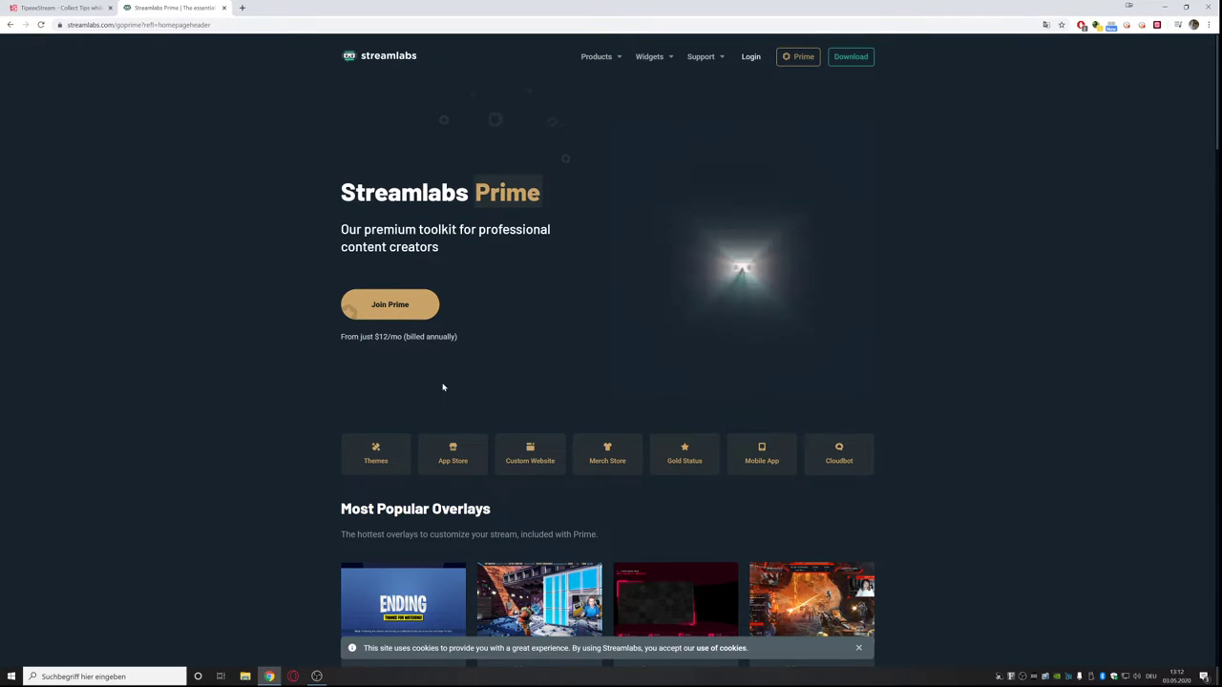
pyautogui.click(394, 308)
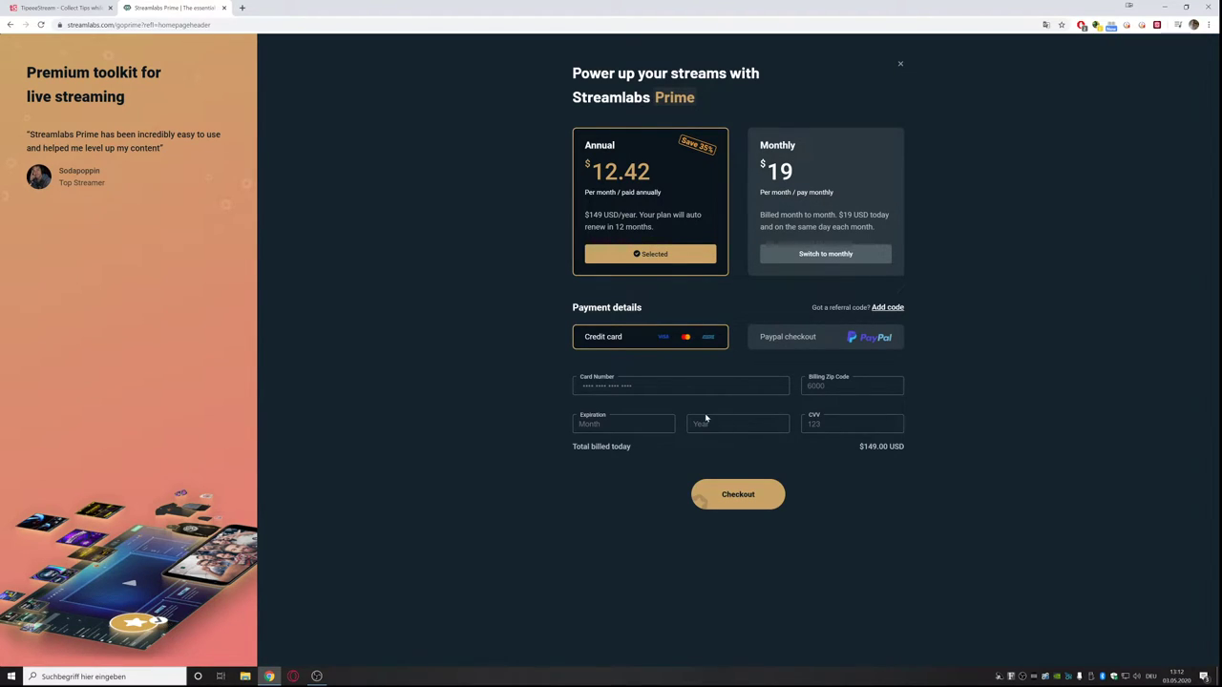
pyautogui.click(224, 7)
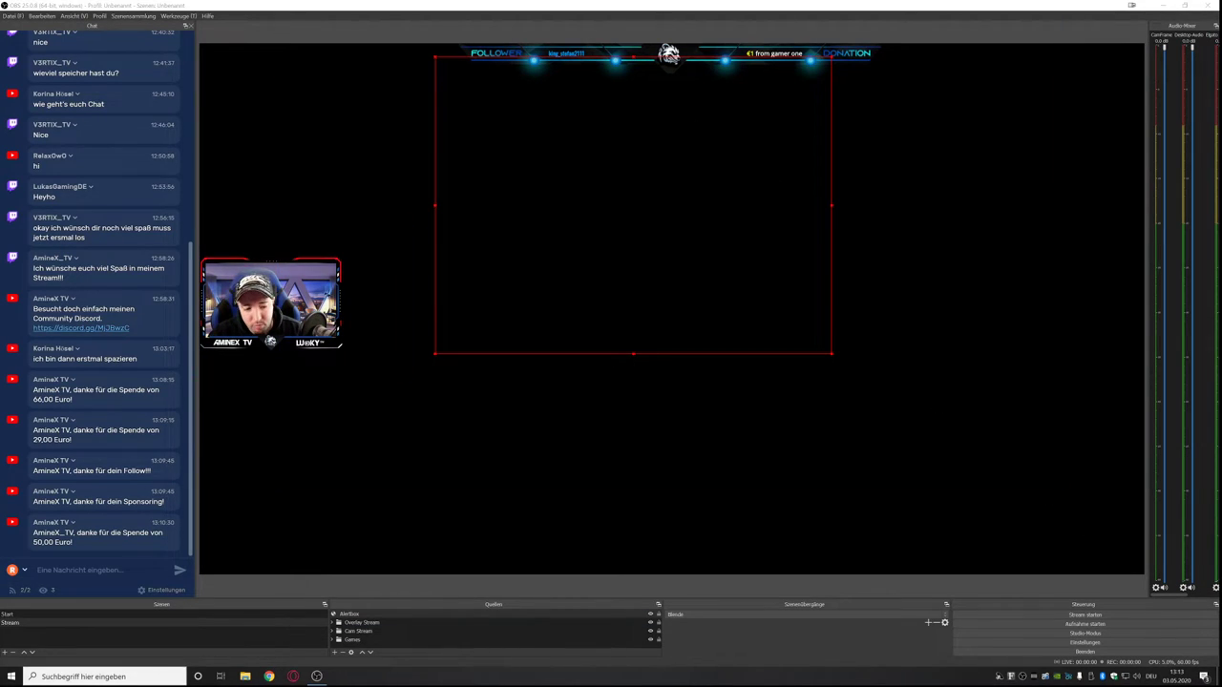
# Launch Photoshop and open FACECAM.psd, dismissing the missing fonts dialog.
pyautogui.click(11, 676)
pyautogui.click(74, 408)
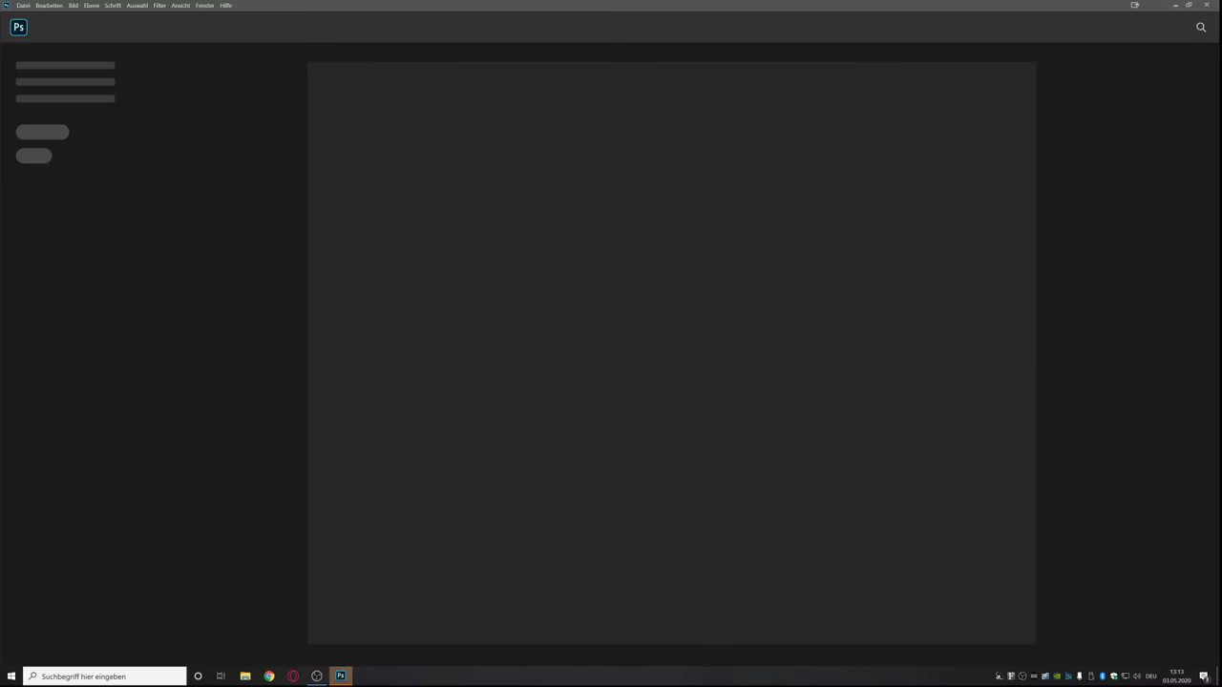
pyautogui.moveTo(340, 676); pyautogui.dragTo(334, 236)
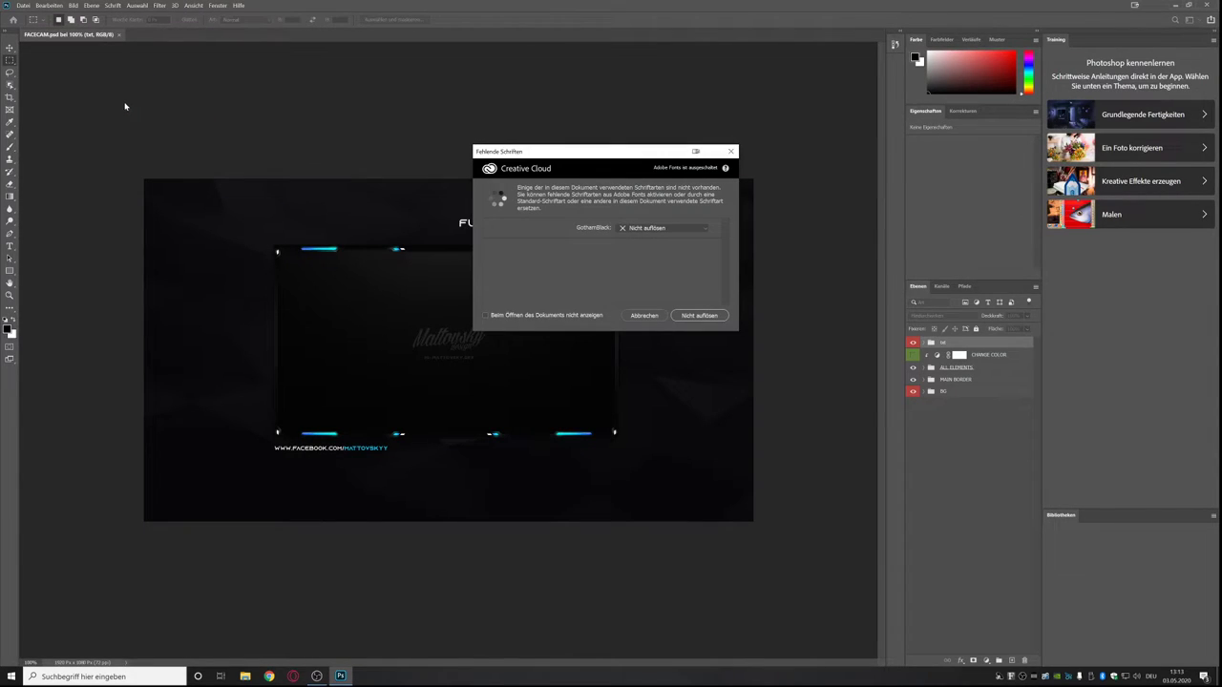
pyautogui.click(730, 151)
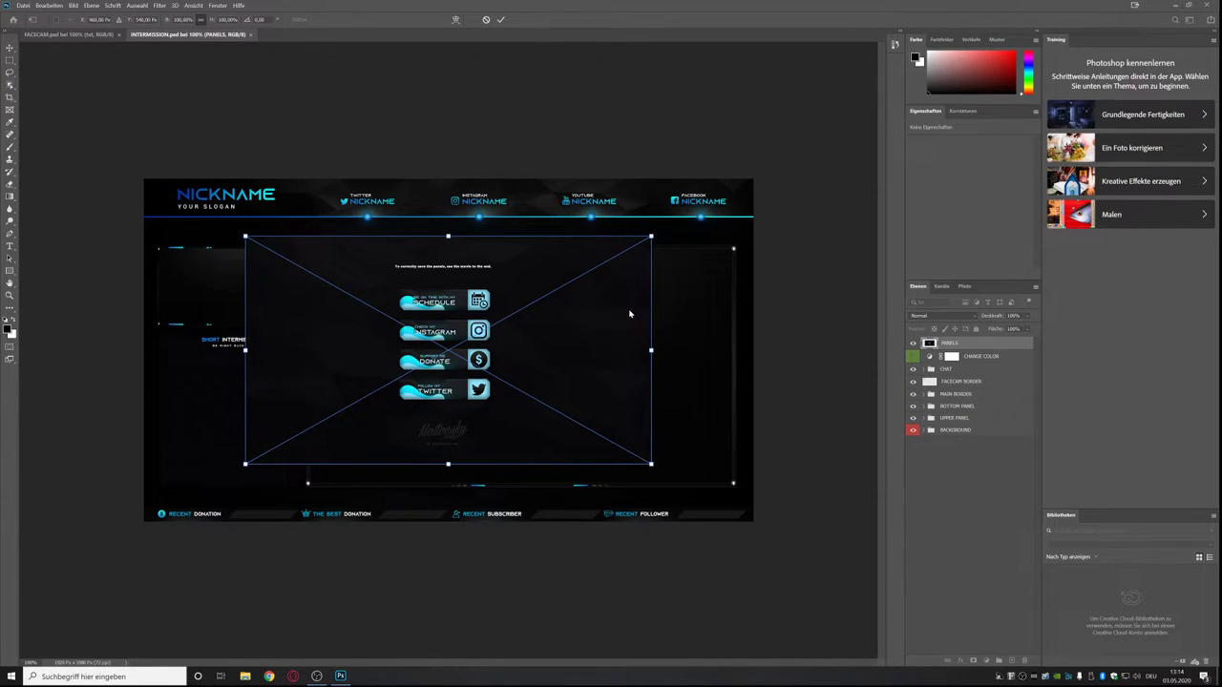
# Delete OFFLINE.psd and extract the BEST_MULTICOLOR_OVERLAY archive again, replacing the existing files in the destination.
pyautogui.press('Delete')
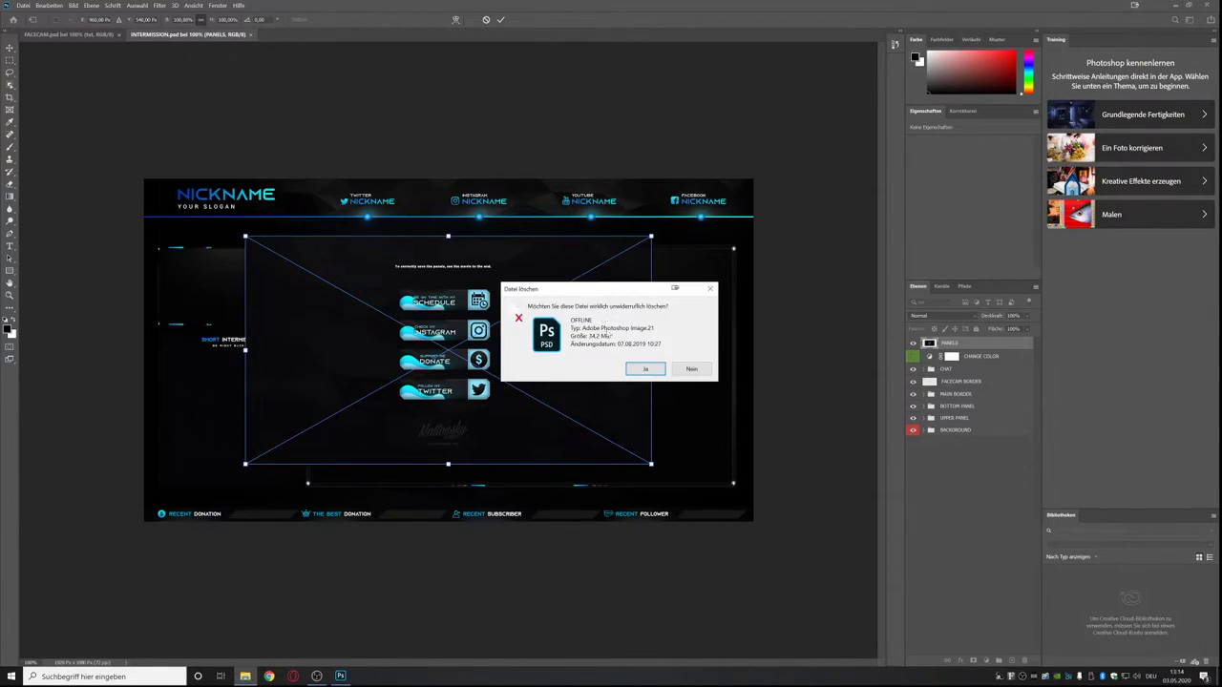
pyautogui.click(642, 369)
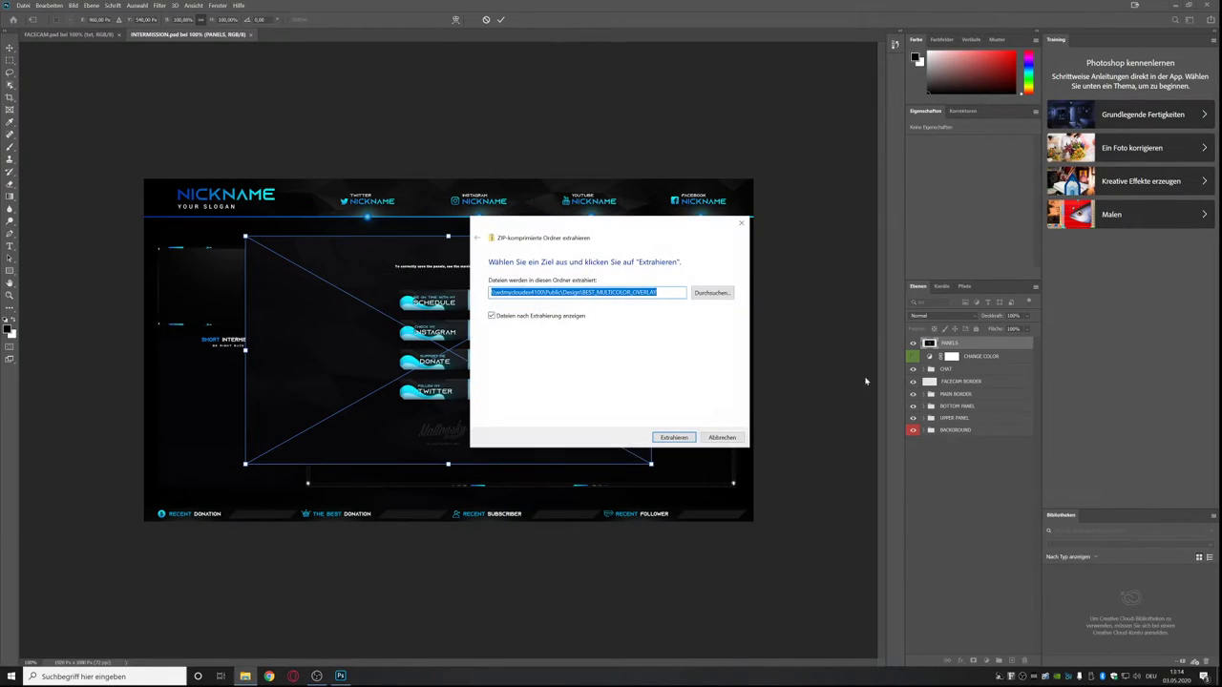
pyautogui.click(673, 437)
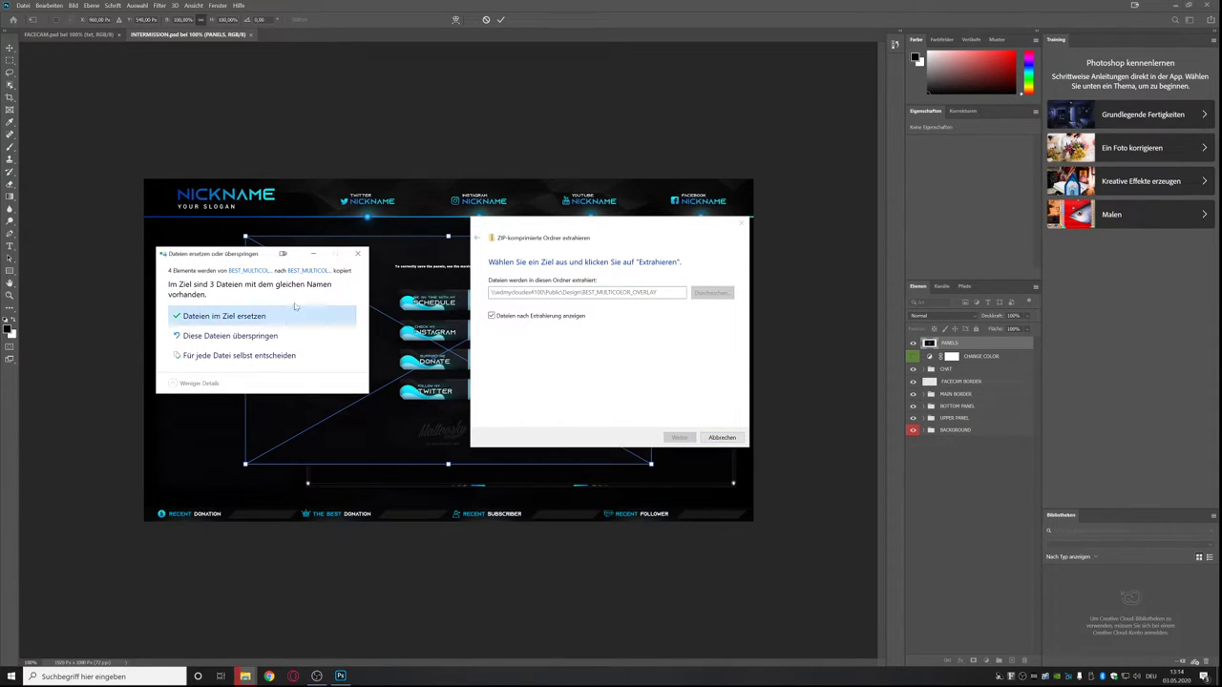
pyautogui.click(260, 317)
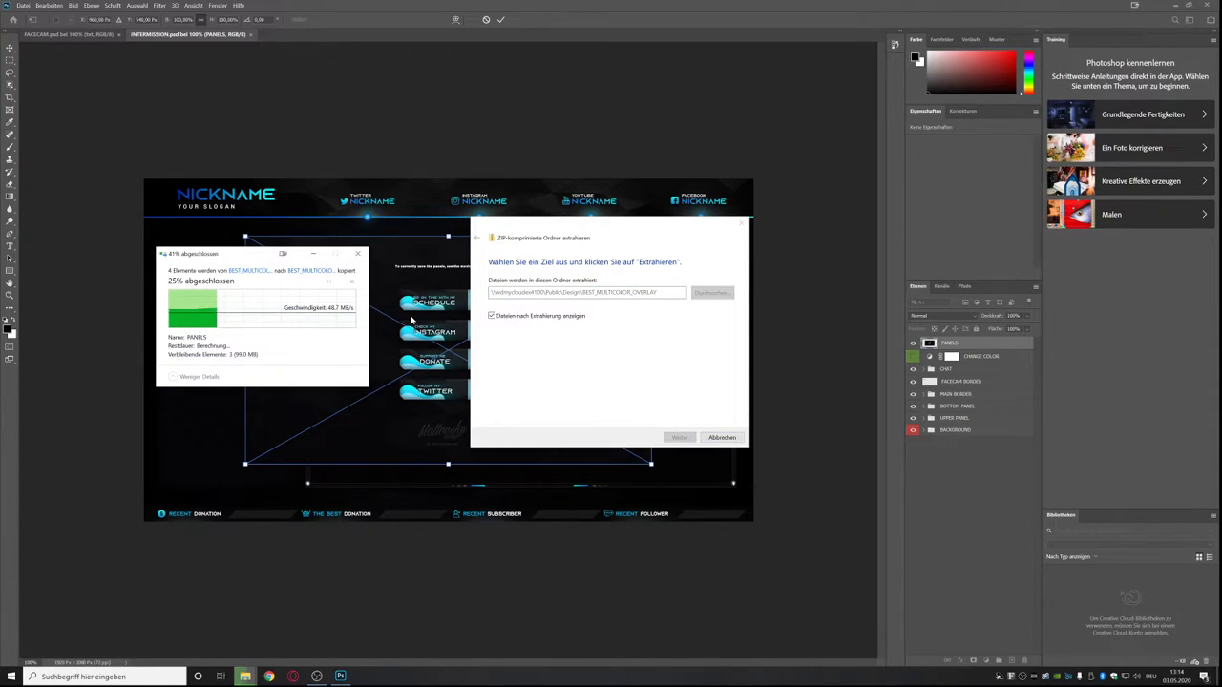
pyautogui.click(721, 437)
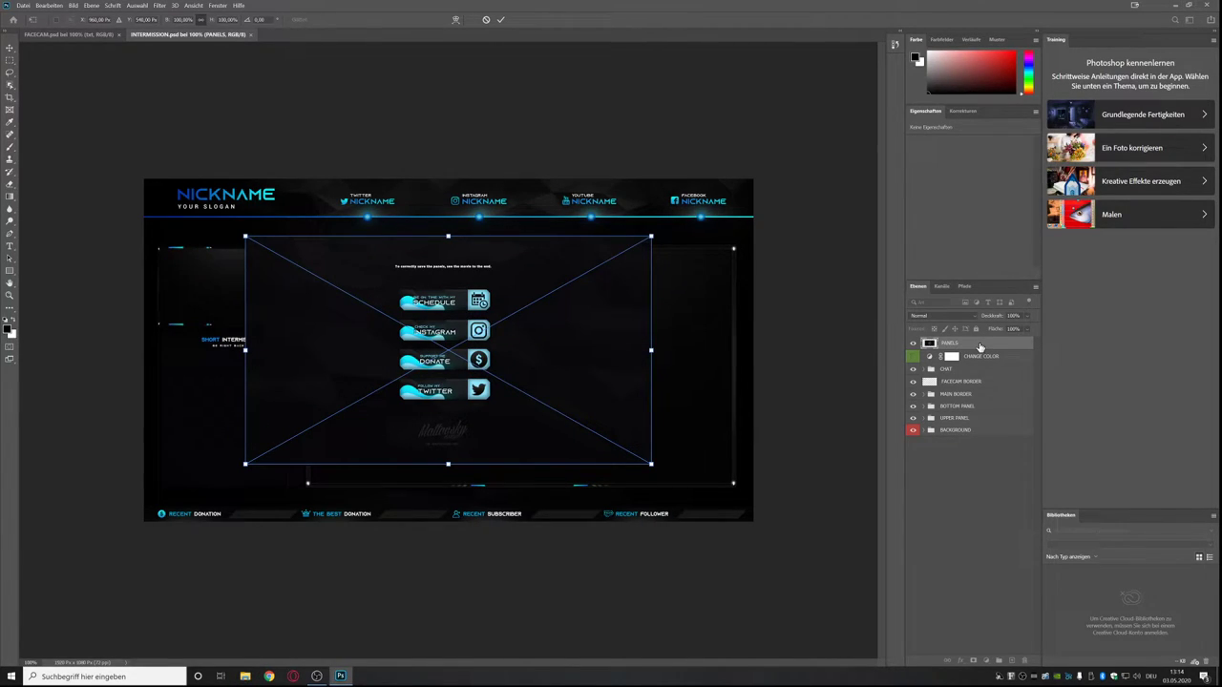
# Remove the placed PANELS layer from INTERMISSION.psd and open OFFLINE.psd and PANELS.psd as separate documents with missing fonts unresolved.
pyautogui.press('Return')
pyautogui.press('Delete')
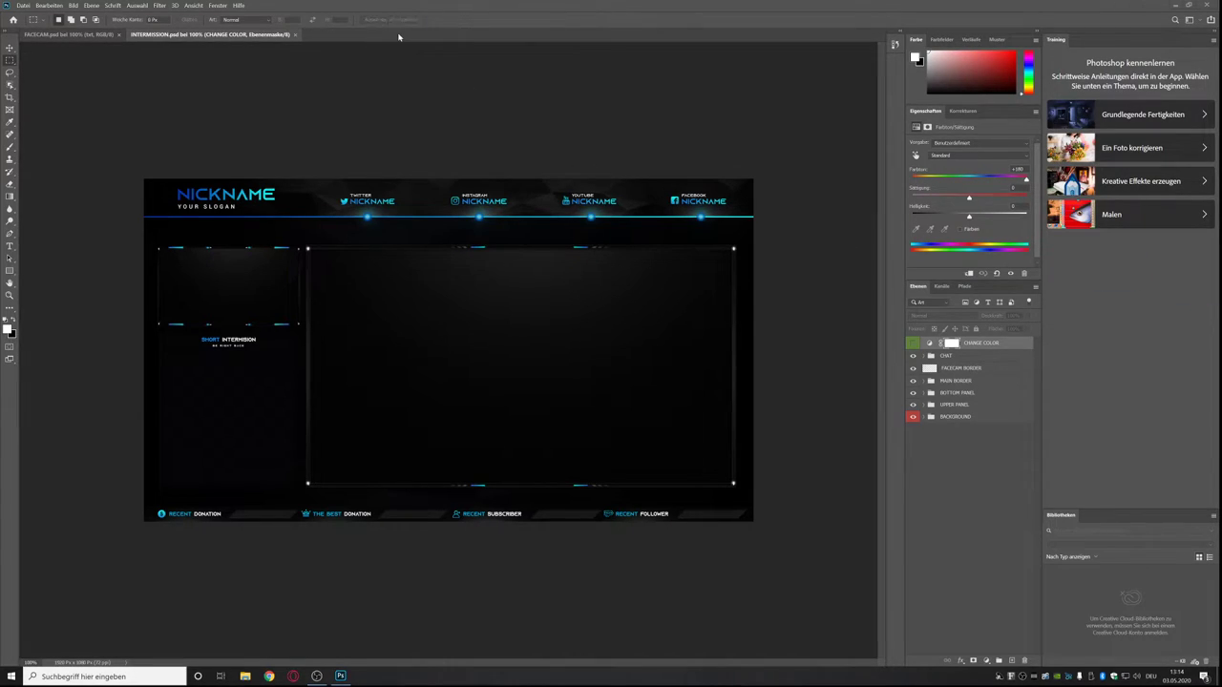
pyautogui.moveTo(526, 60); pyautogui.dragTo(493, 39)
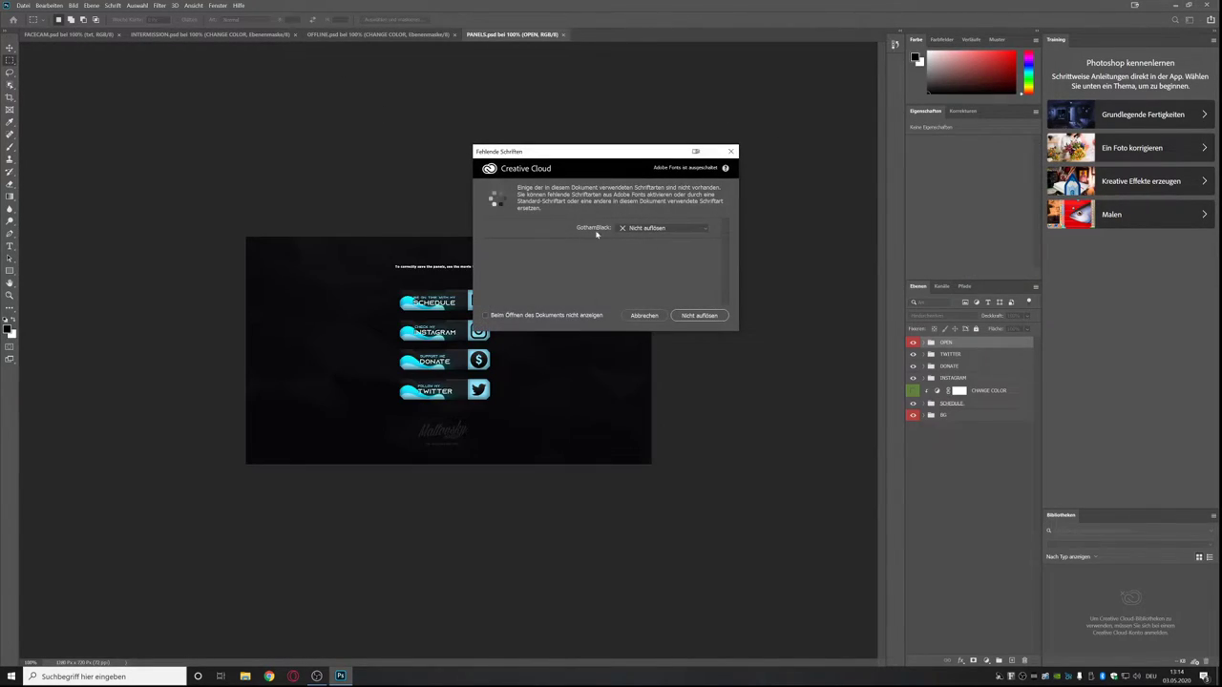
pyautogui.click(690, 314)
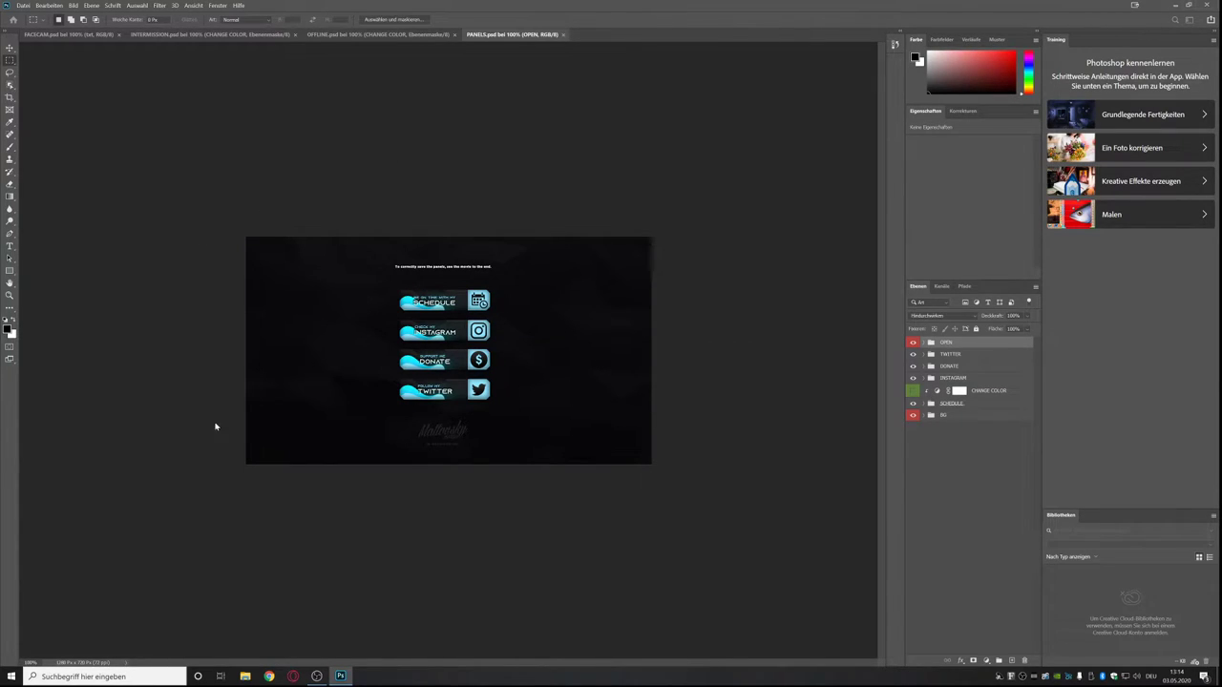
# Examine the TWITTER and INSTAGRAM panel groups in PANELS.psd by toggling the visibility of their text, icon and shape layers.
pyautogui.click(913, 354)
pyautogui.click(913, 354)
pyautogui.click(923, 378)
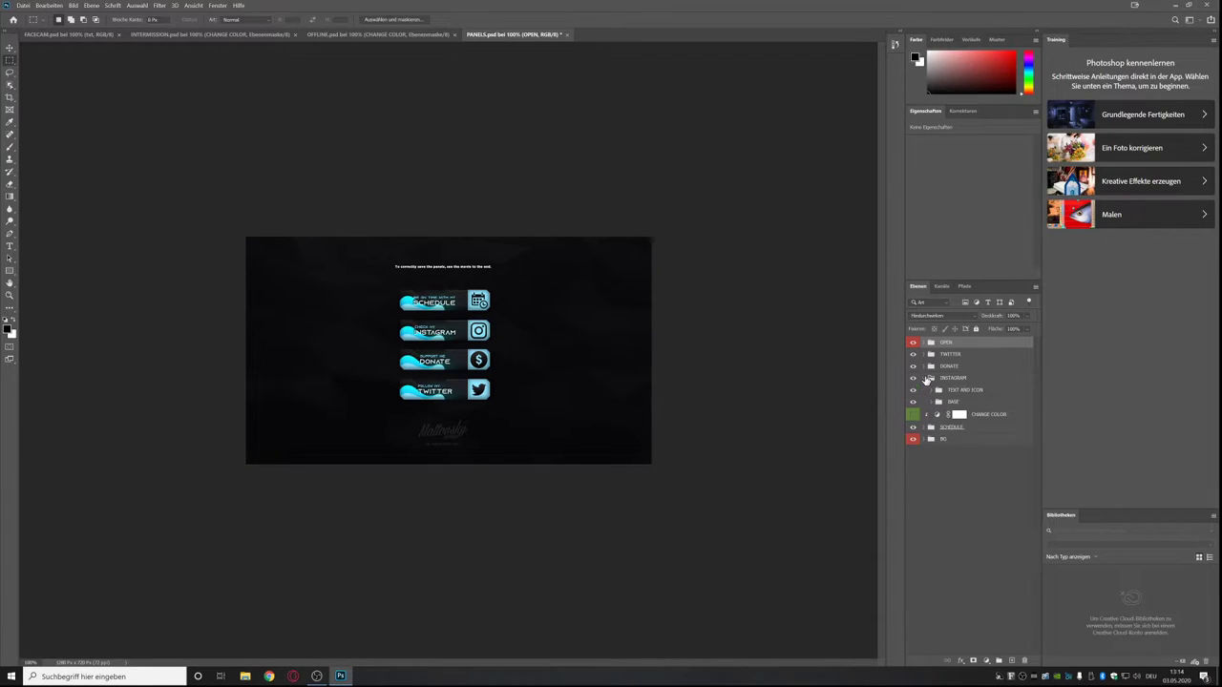
pyautogui.click(912, 391)
pyautogui.click(913, 391)
pyautogui.click(937, 391)
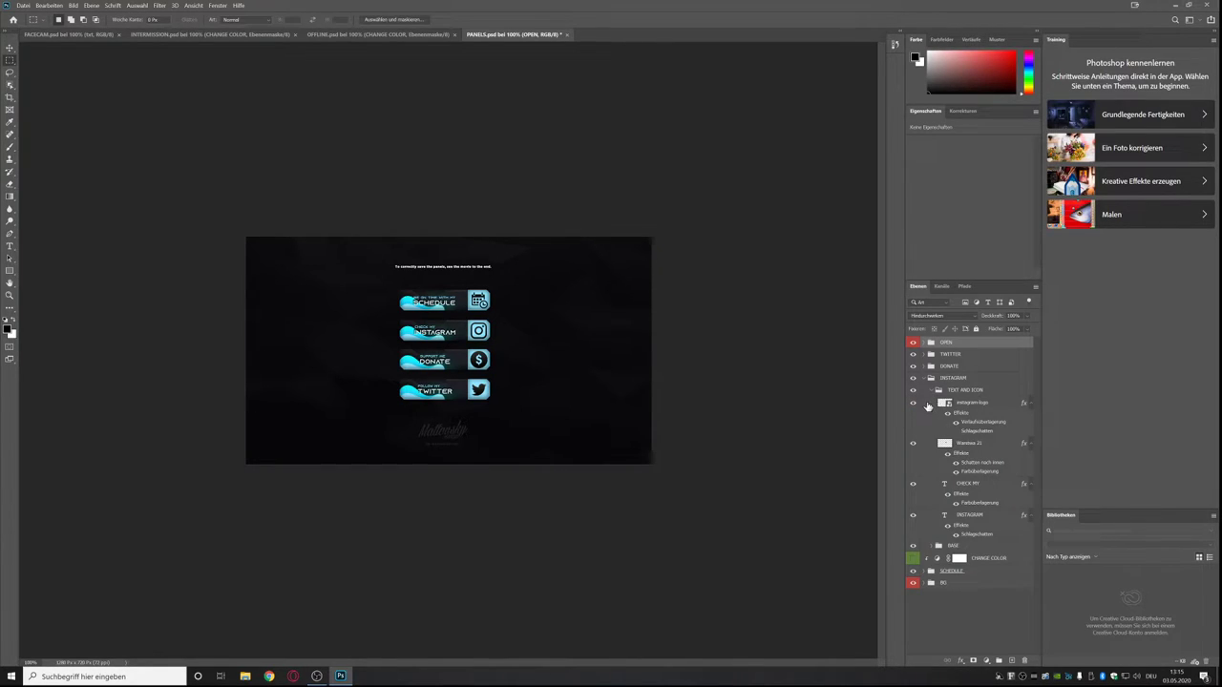
pyautogui.click(913, 403)
pyautogui.click(913, 443)
pyautogui.click(913, 443)
pyautogui.click(912, 515)
pyautogui.click(912, 515)
# Replace the INSTAGRAM title text on the Instagram panel with "Was auch immer".
pyautogui.doubleClick(943, 518)
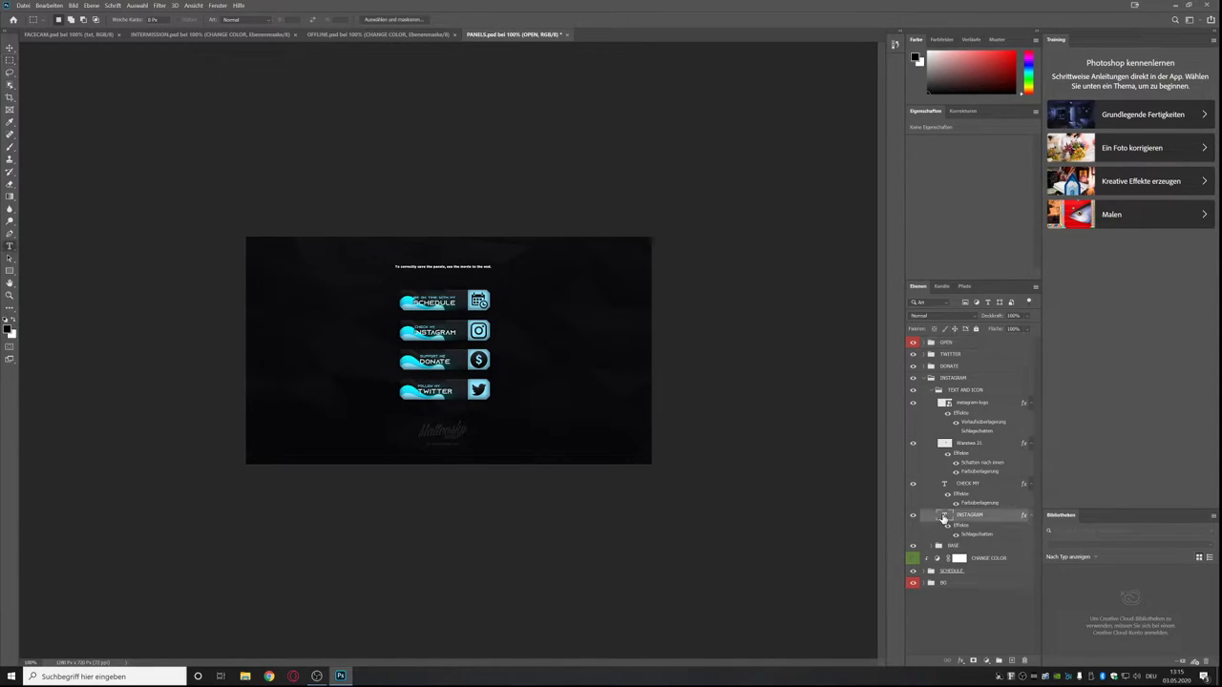
pyautogui.write('WAS AUCH IMM')
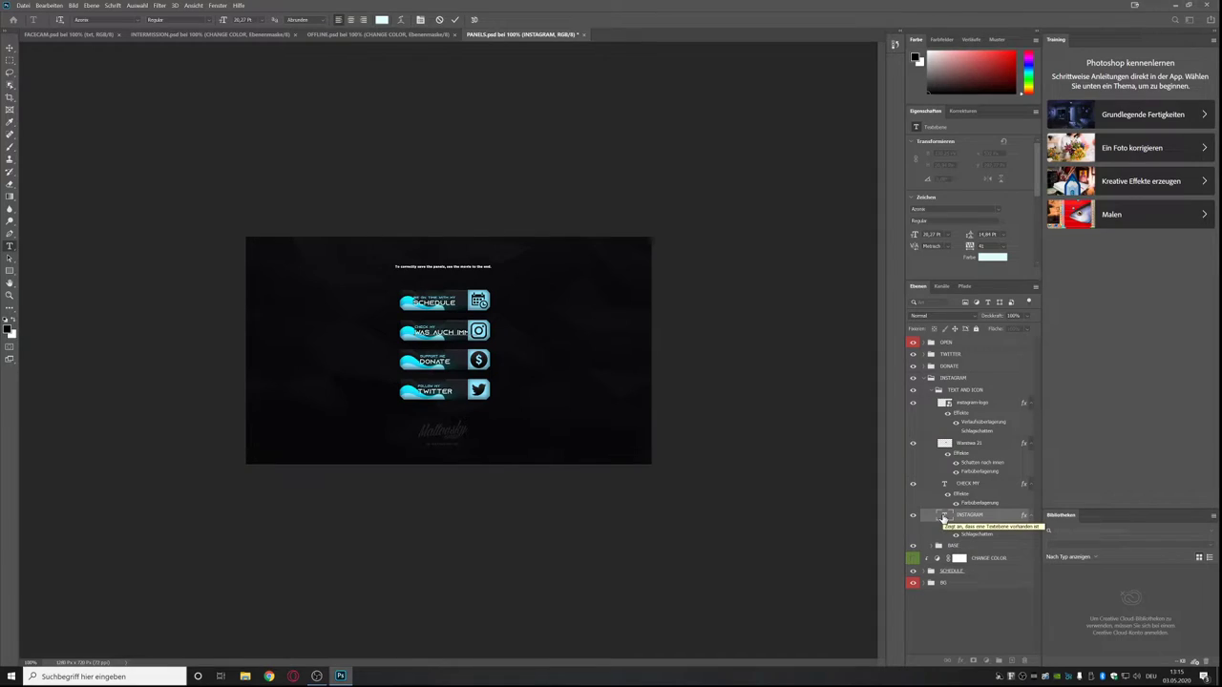
pyautogui.press('Escape')
pyautogui.press('m')
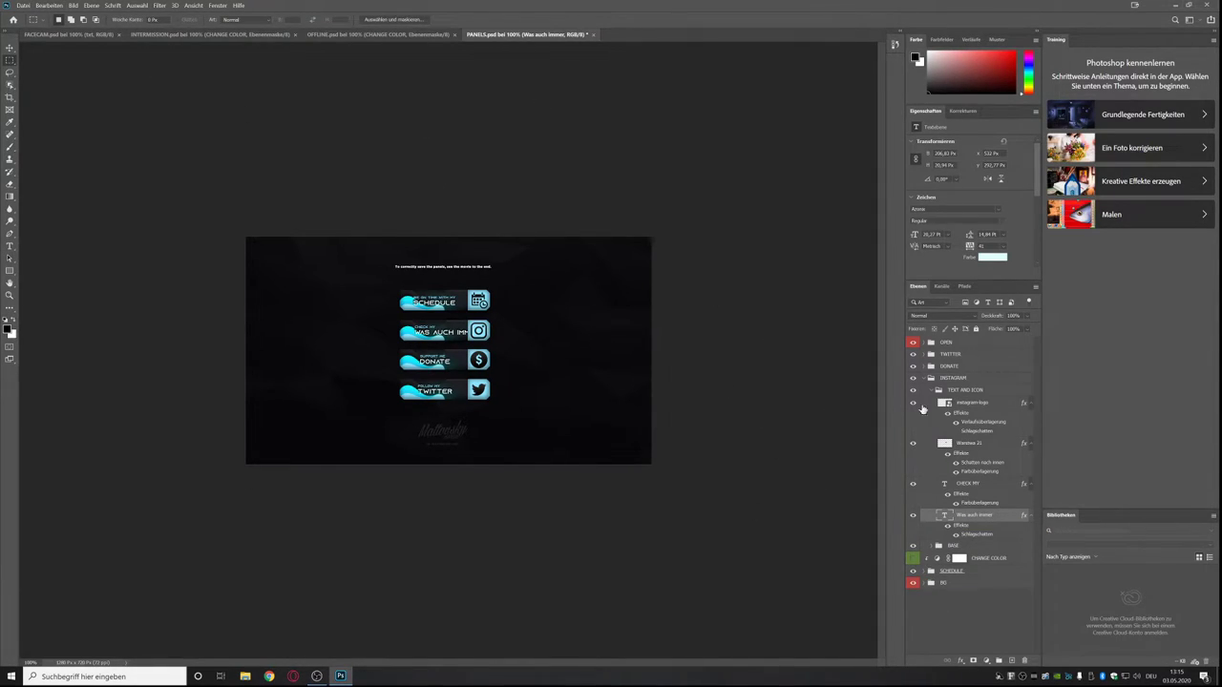
# Close PANELS.psd without saving, then view the "ABAOUT ME" panel in Panel.psd and close it too.
pyautogui.click(592, 35)
pyautogui.click(652, 258)
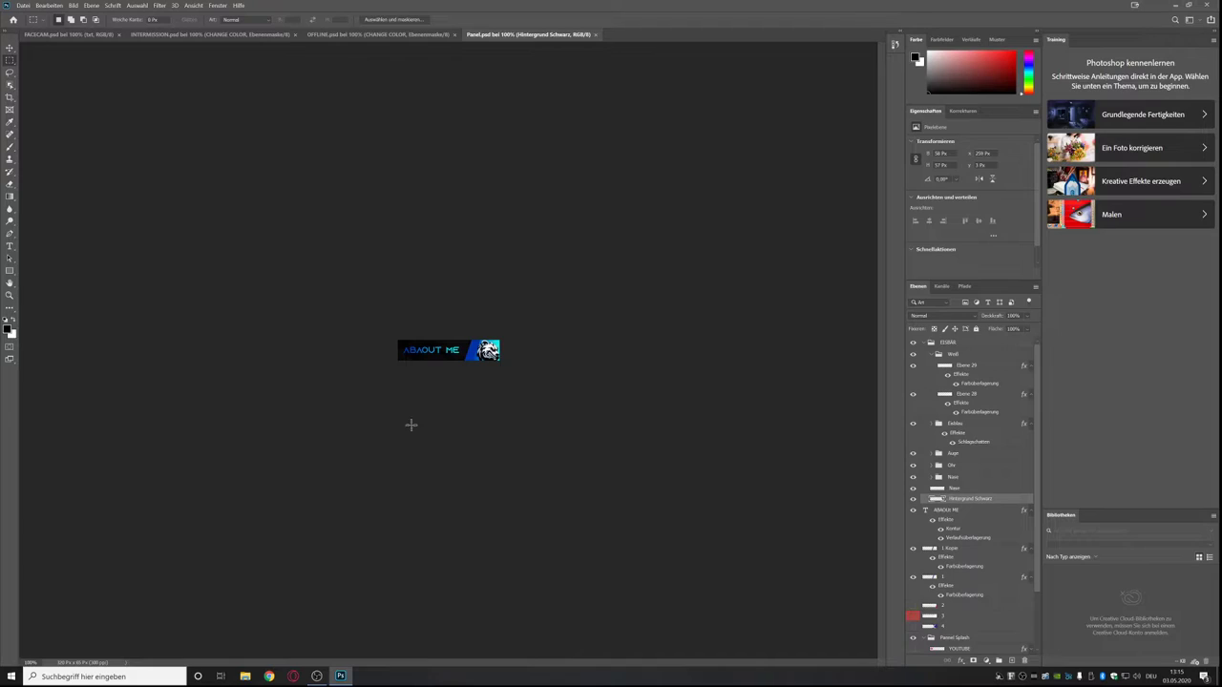
pyautogui.click(596, 35)
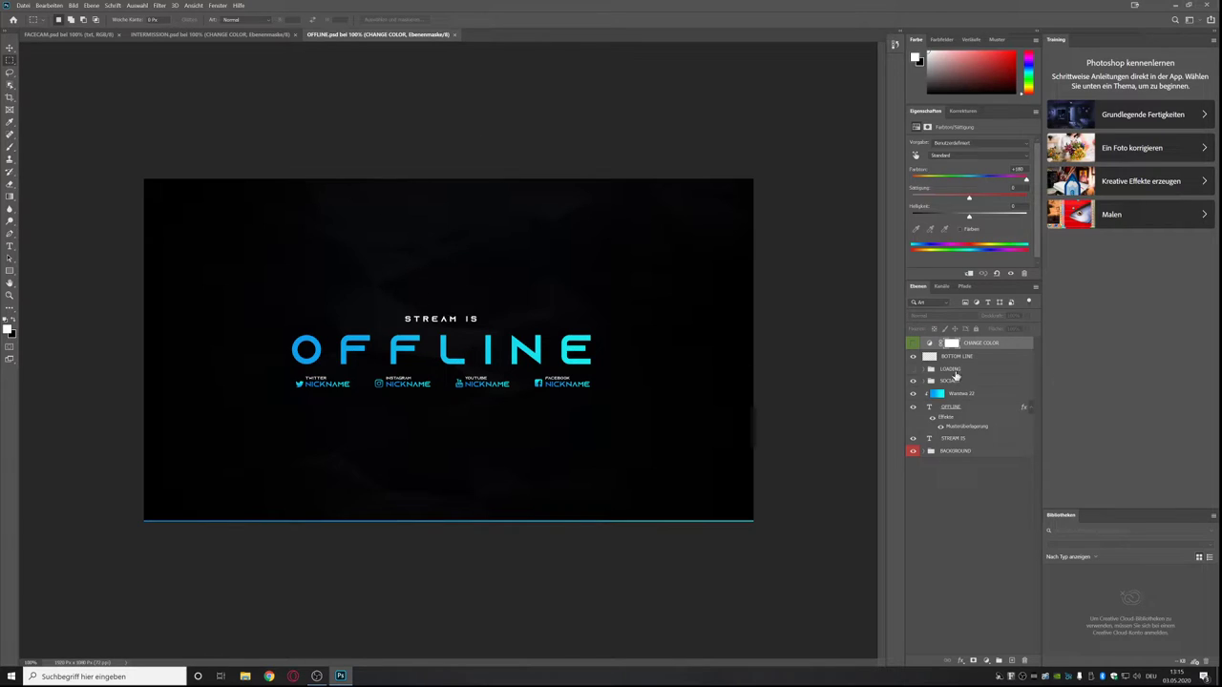
# Preview OFFLINE.psd with the SOCIALS group hidden and restored, and with the LOADING bar shown and hidden again.
pyautogui.click(911, 382)
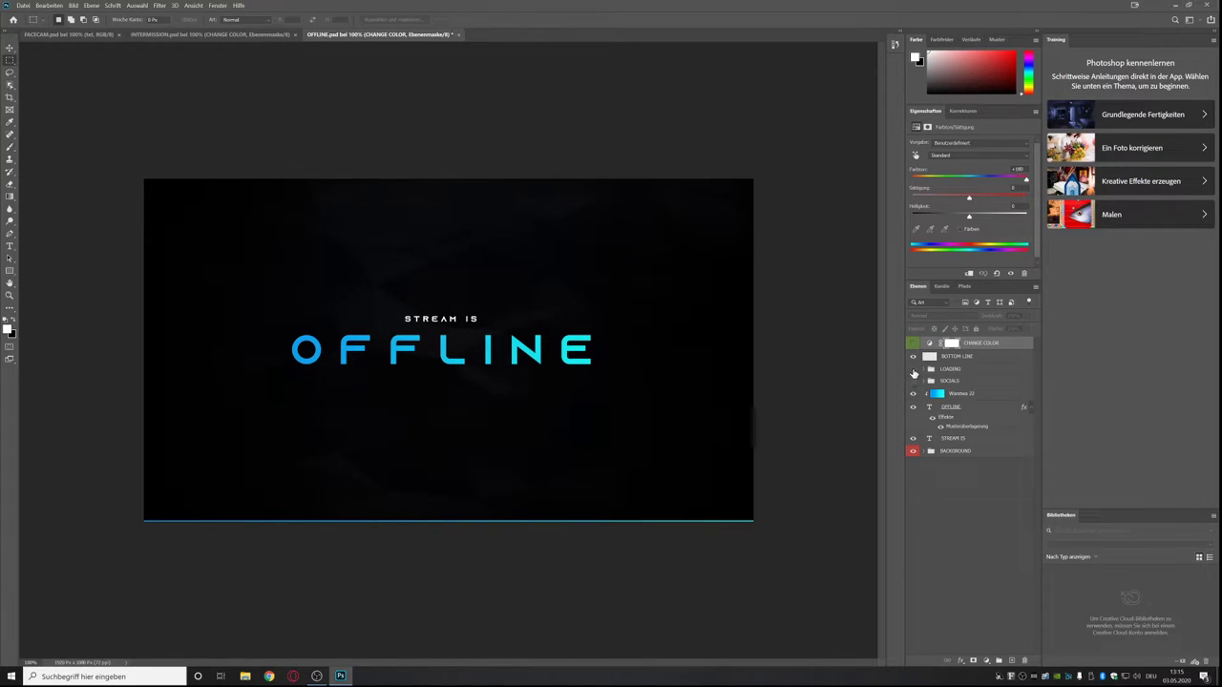
pyautogui.click(911, 381)
pyautogui.click(912, 370)
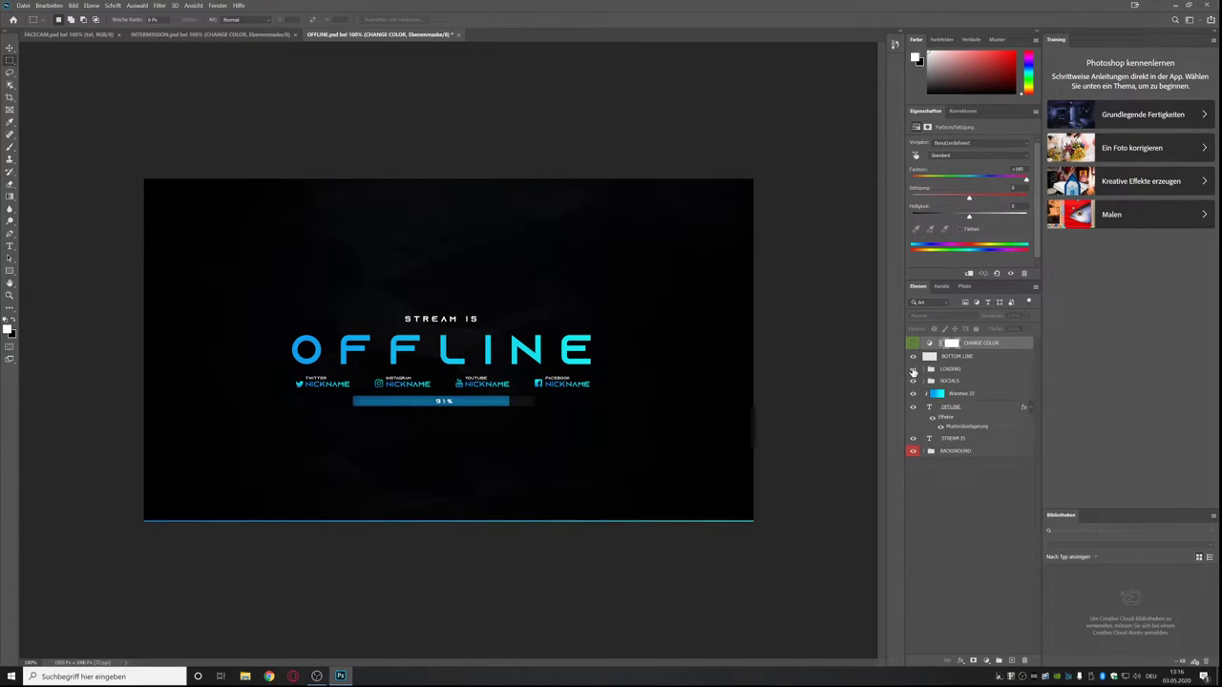
pyautogui.click(911, 369)
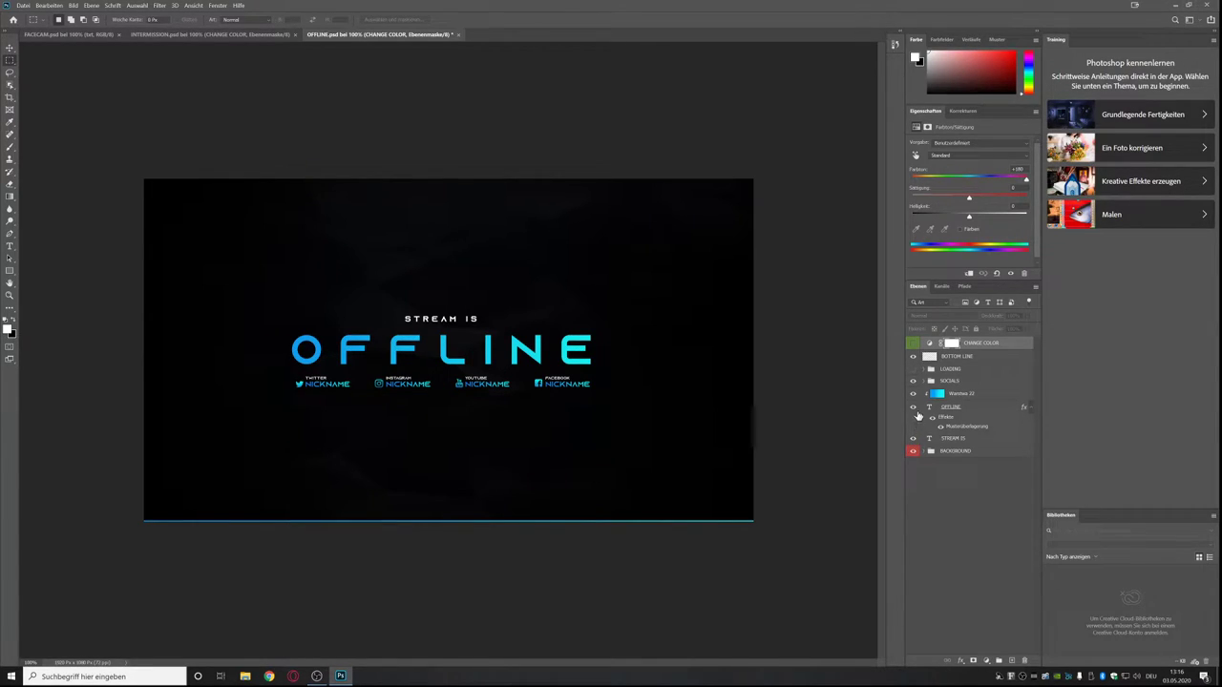
# Hide the SOCIALS group, the gradient layer and the OFFLINE and STREAM IS texts, and expand the BACKGROUND group.
pyautogui.click(911, 381)
pyautogui.click(912, 393)
pyautogui.click(912, 407)
pyautogui.click(912, 439)
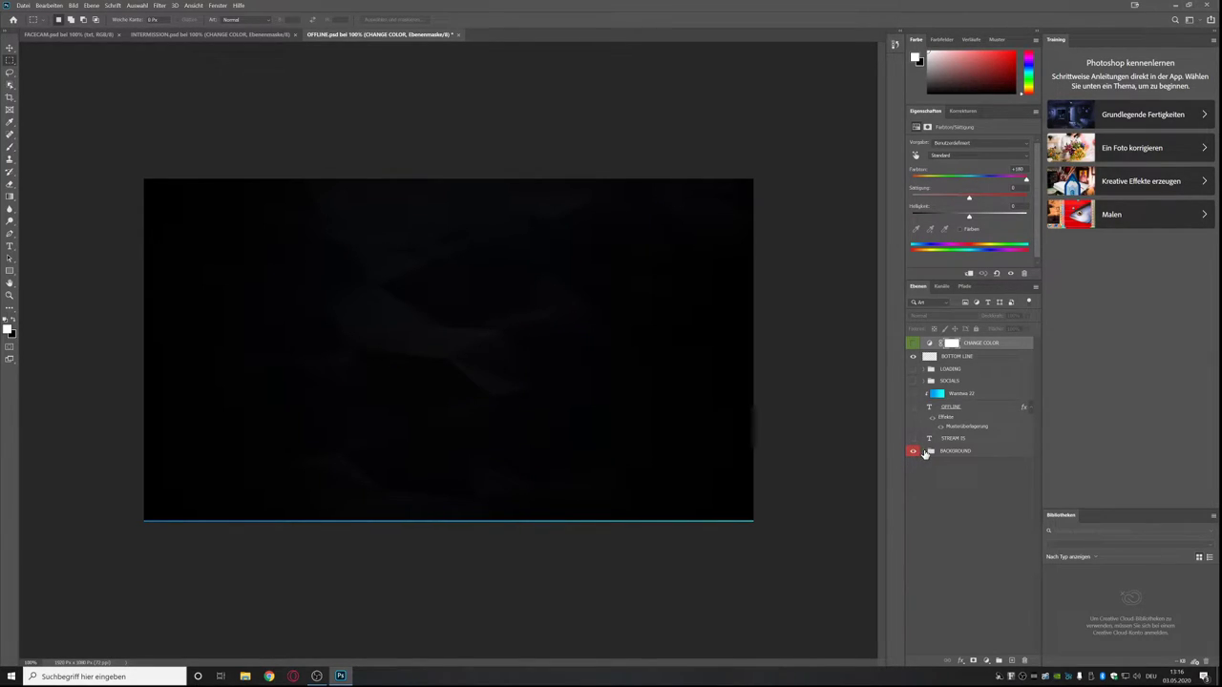
pyautogui.click(924, 451)
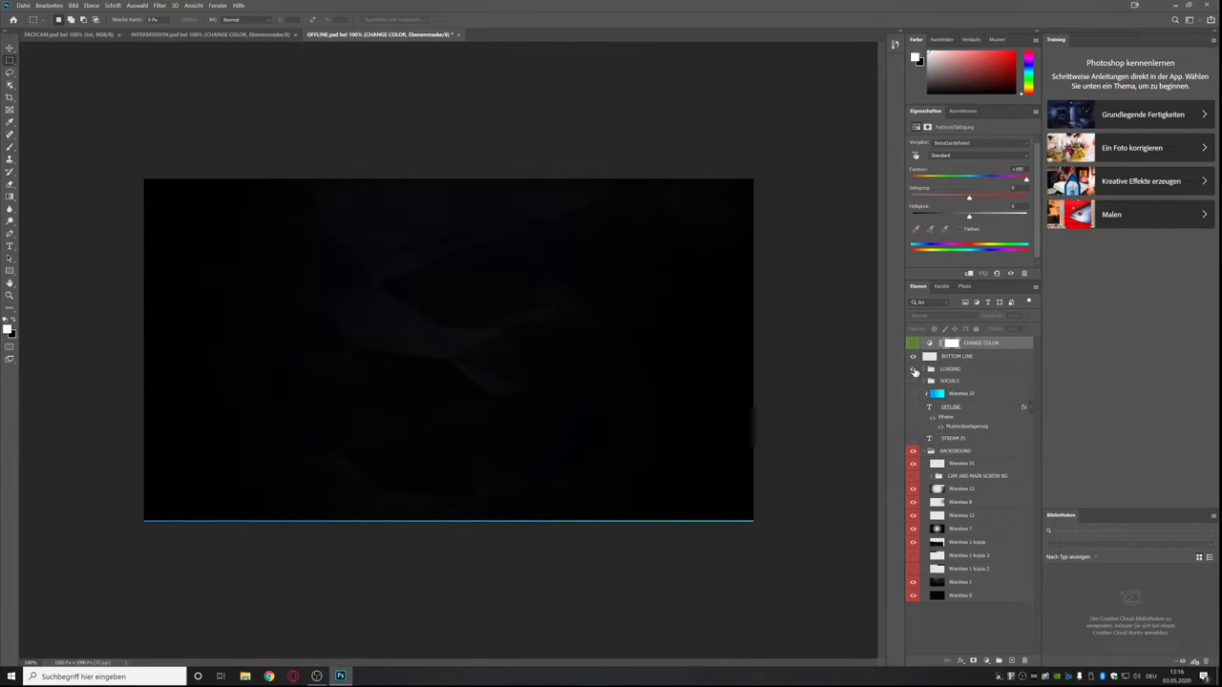
# Preview the LOADING group briefly and restore the SOCIALS group, gradient layer, OFFLINE and STREAM IS texts.
pyautogui.click(914, 369)
pyautogui.click(914, 369)
pyautogui.click(914, 381)
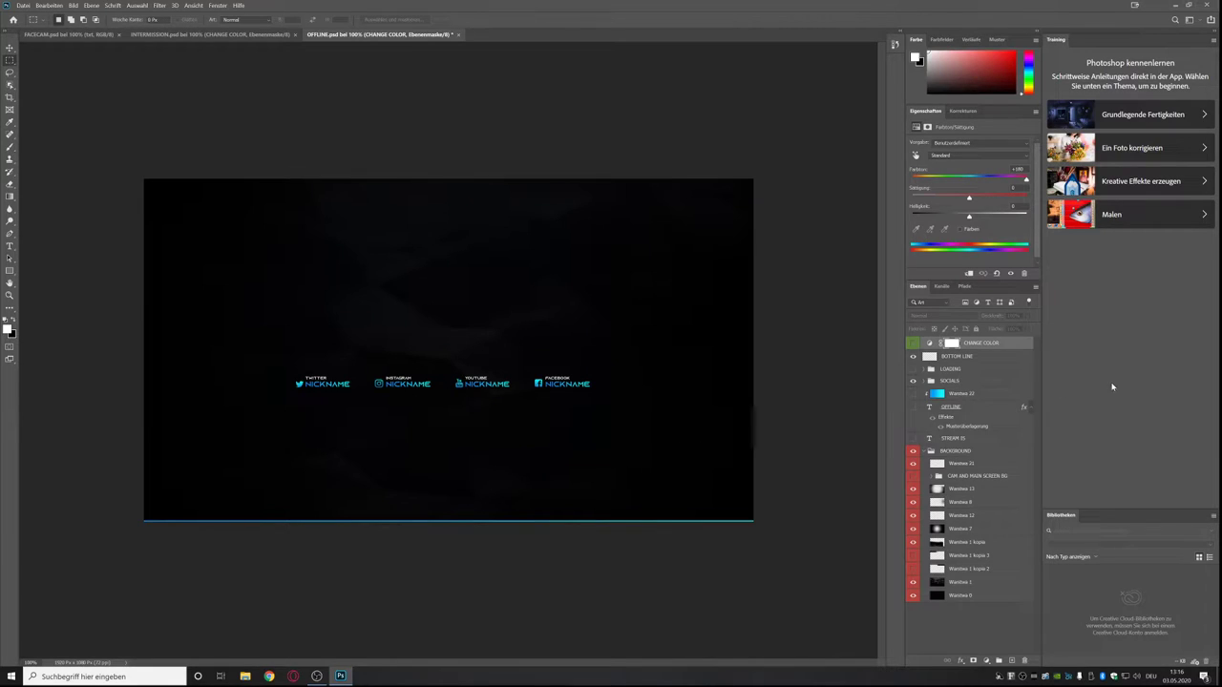
pyautogui.click(913, 394)
pyautogui.click(913, 407)
pyautogui.click(914, 439)
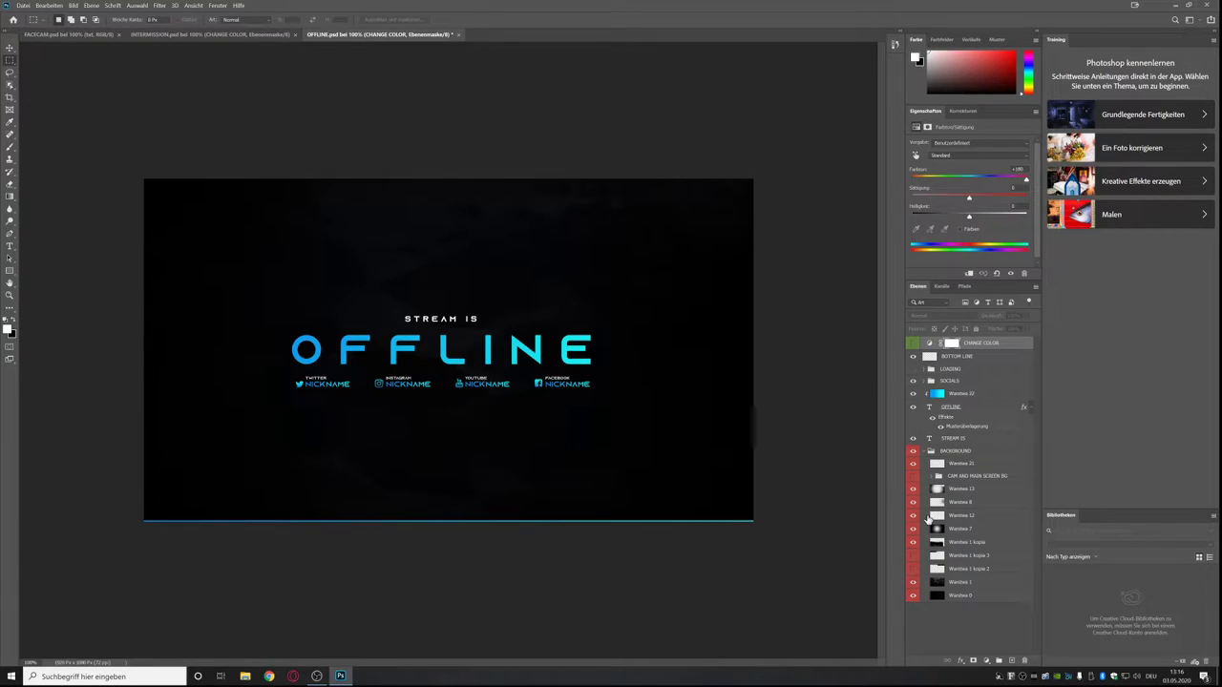
# Close OFFLINE.psd without saving the changes and close INTERMISSION.psd.
pyautogui.click(457, 34)
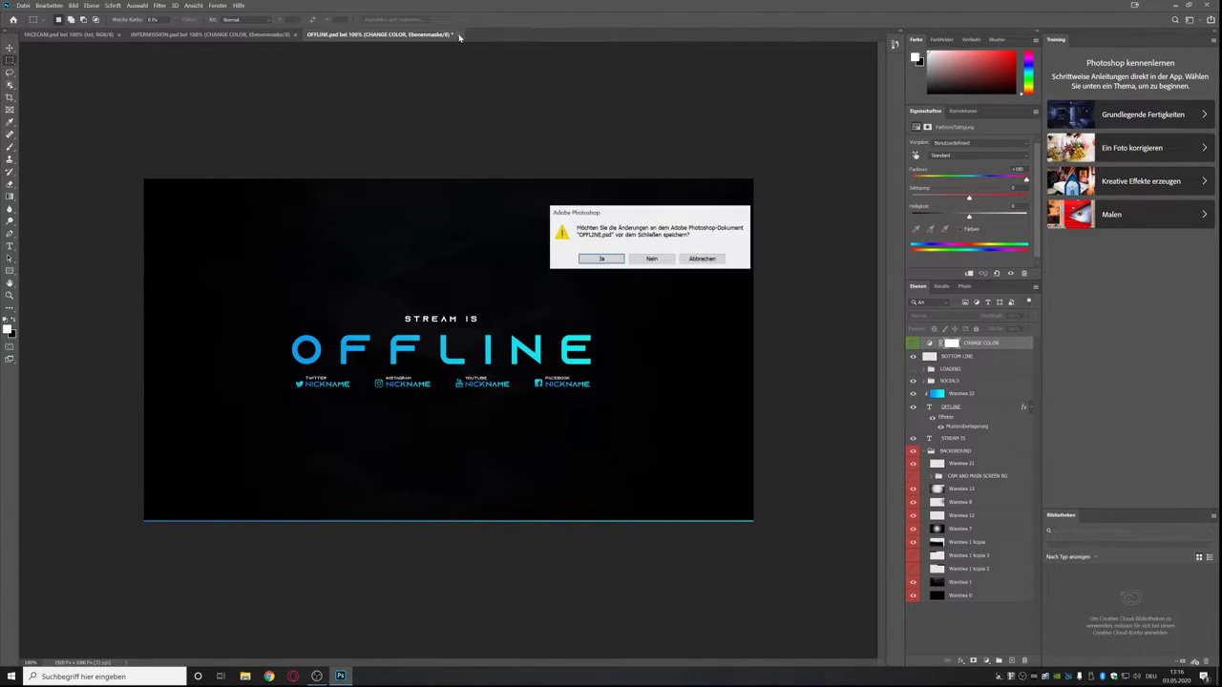
pyautogui.click(652, 260)
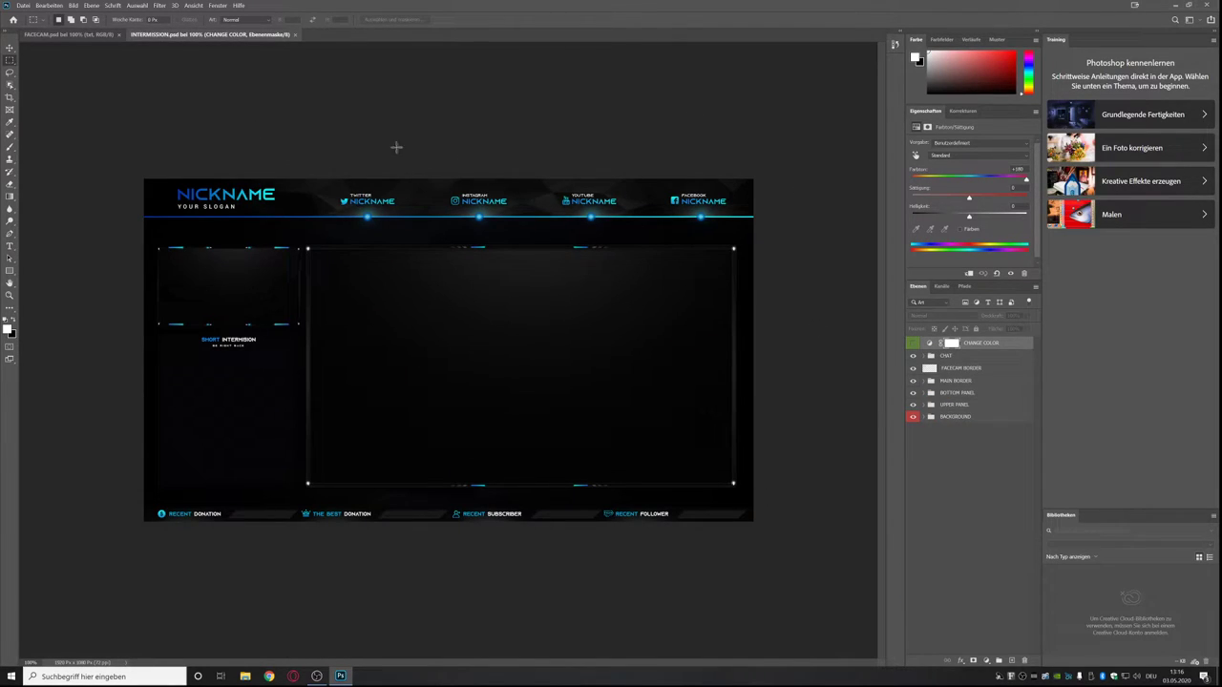
pyautogui.click(296, 34)
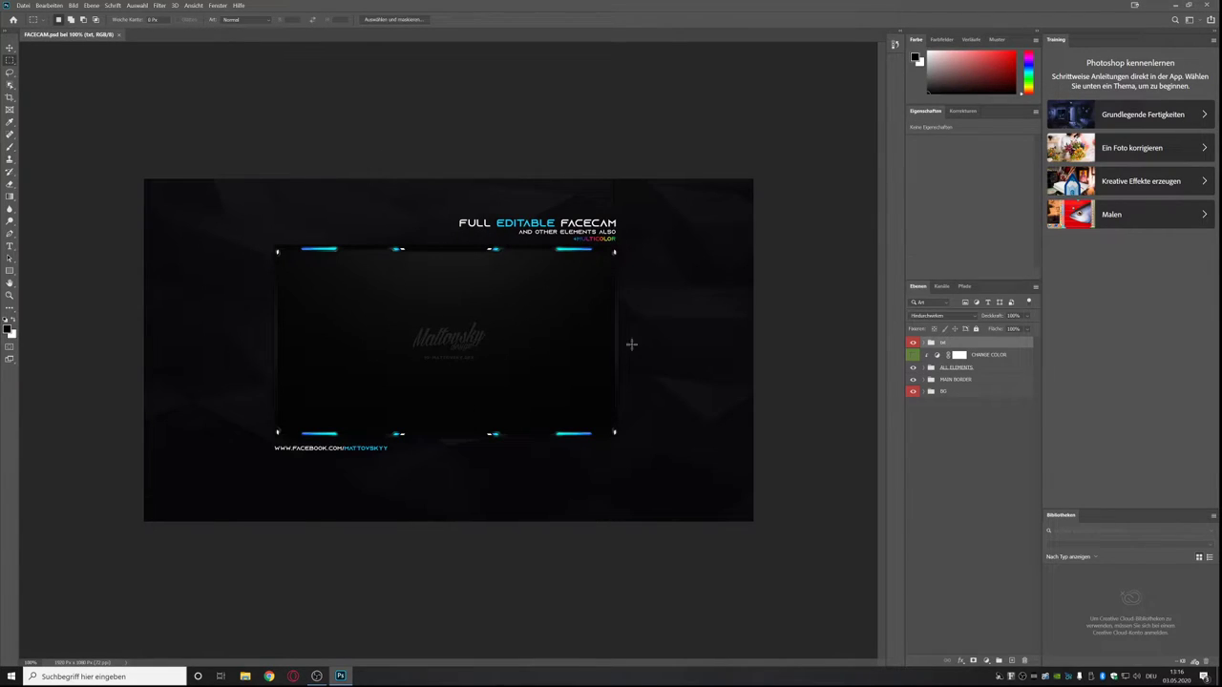
# Hide the text and BG groups in FACECAM.psd to isolate the facecam border on transparency.
pyautogui.click(912, 342)
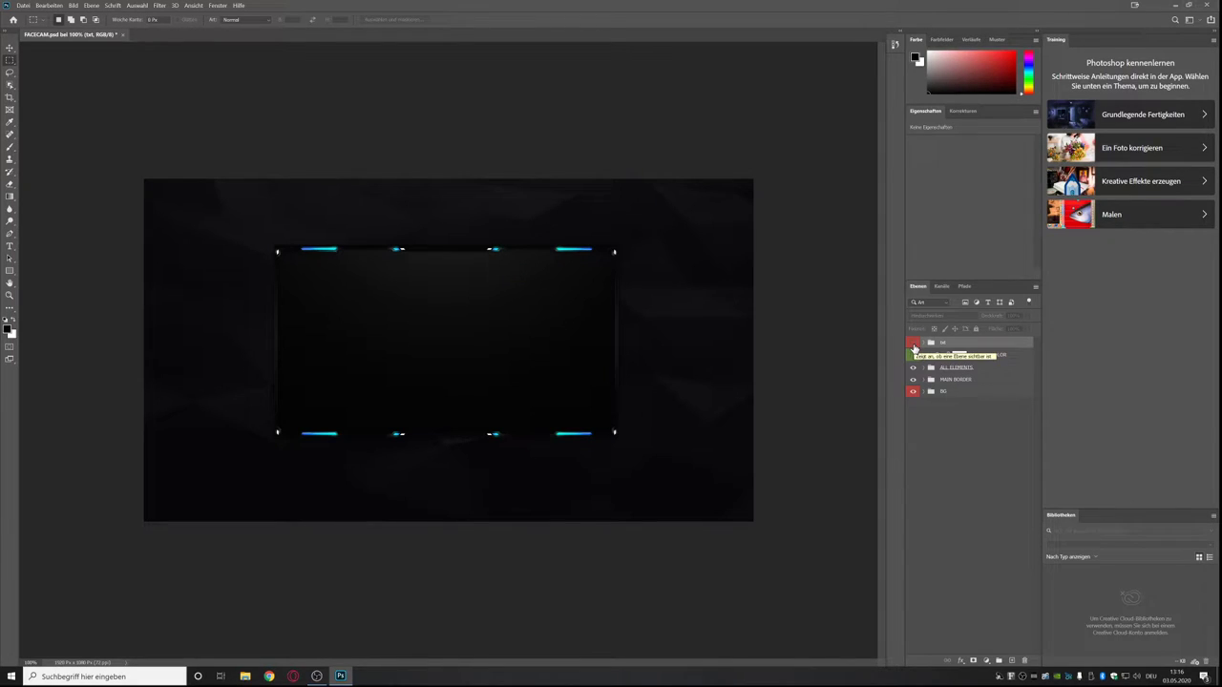
pyautogui.click(913, 392)
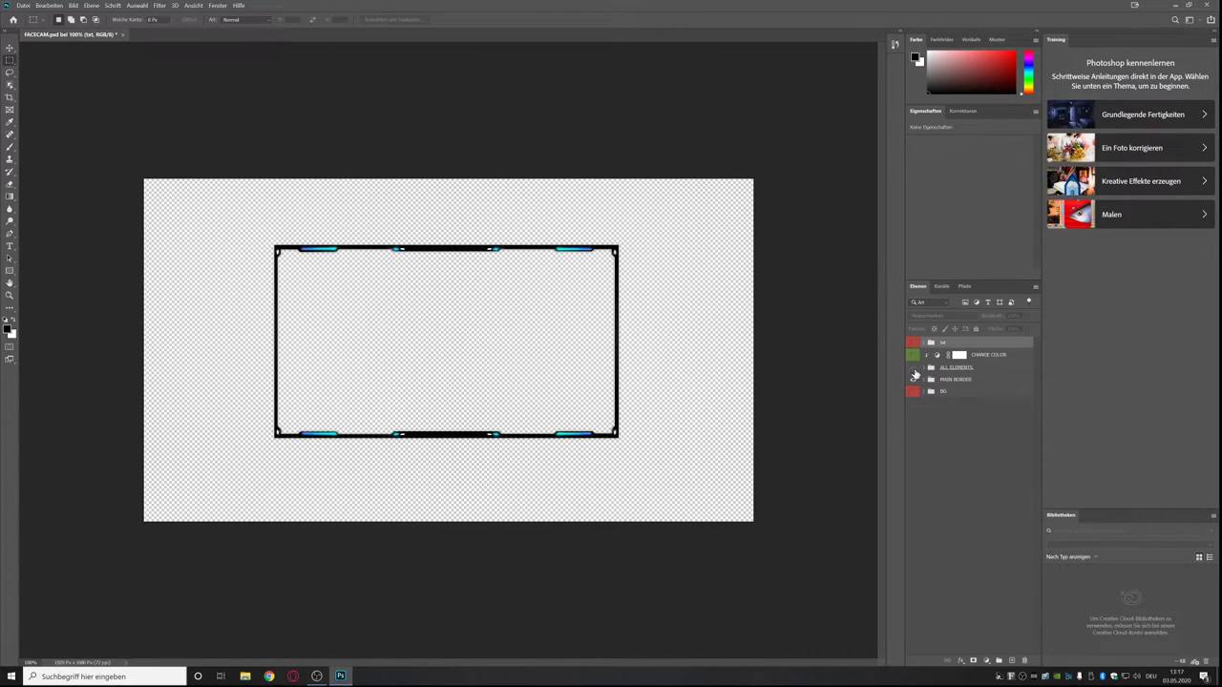
# Close FACECAM.psd without saving and quit Photoshop to return to OBS.
pyautogui.click(122, 34)
pyautogui.click(681, 261)
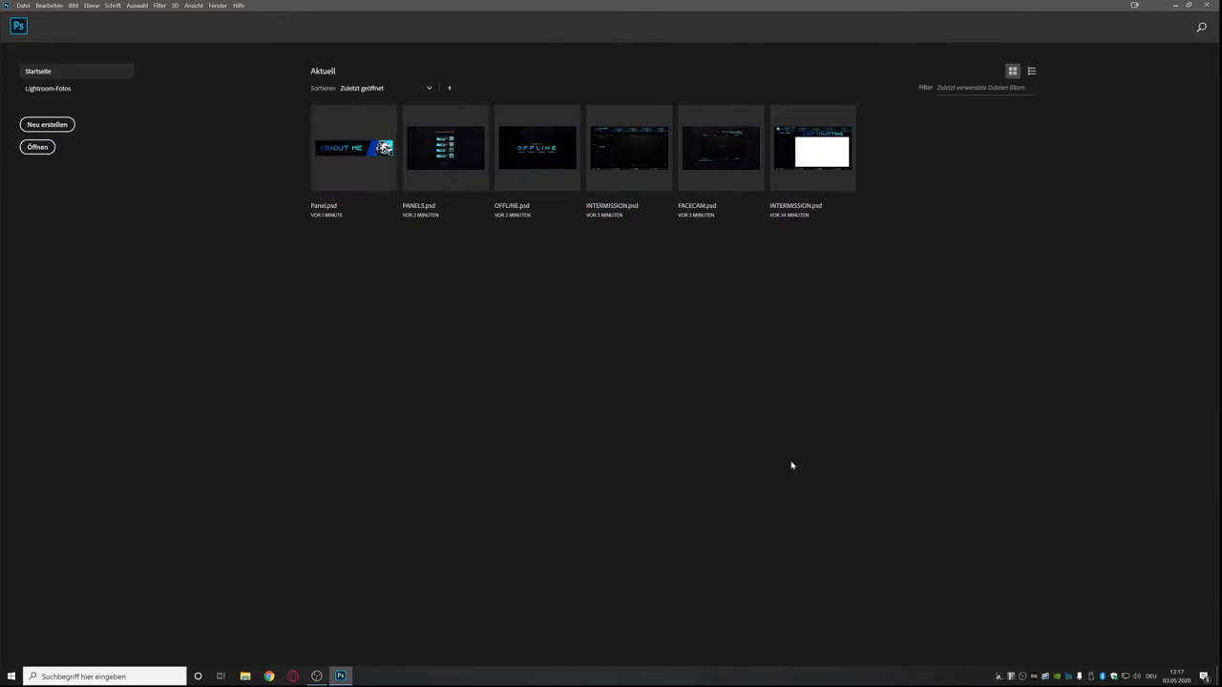
pyautogui.hotkey('ctrl', 'q')
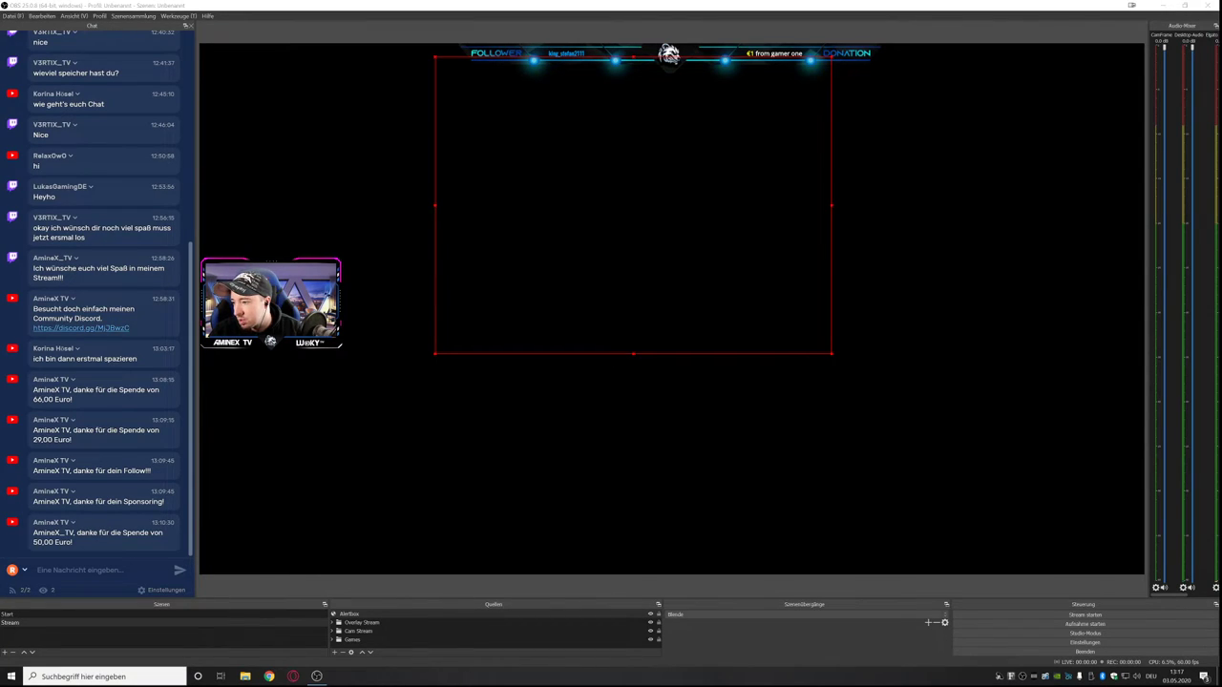
# Scale down the AlertBox and centre it beneath the follower and donation bar in the Stream scene, and briefly check the Start scene.
pyautogui.moveTo(621, 273); pyautogui.dragTo(654, 180)
pyautogui.moveTo(865, 263); pyautogui.dragTo(726, 146)
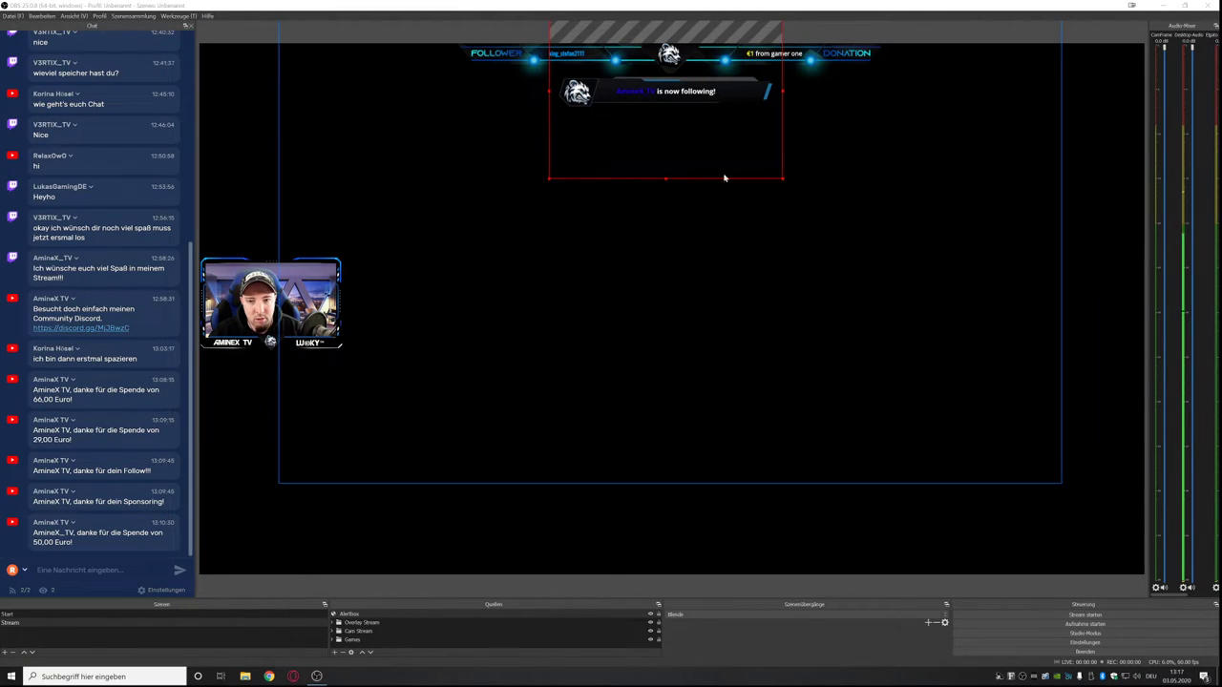
pyautogui.moveTo(676, 153); pyautogui.dragTo(679, 154)
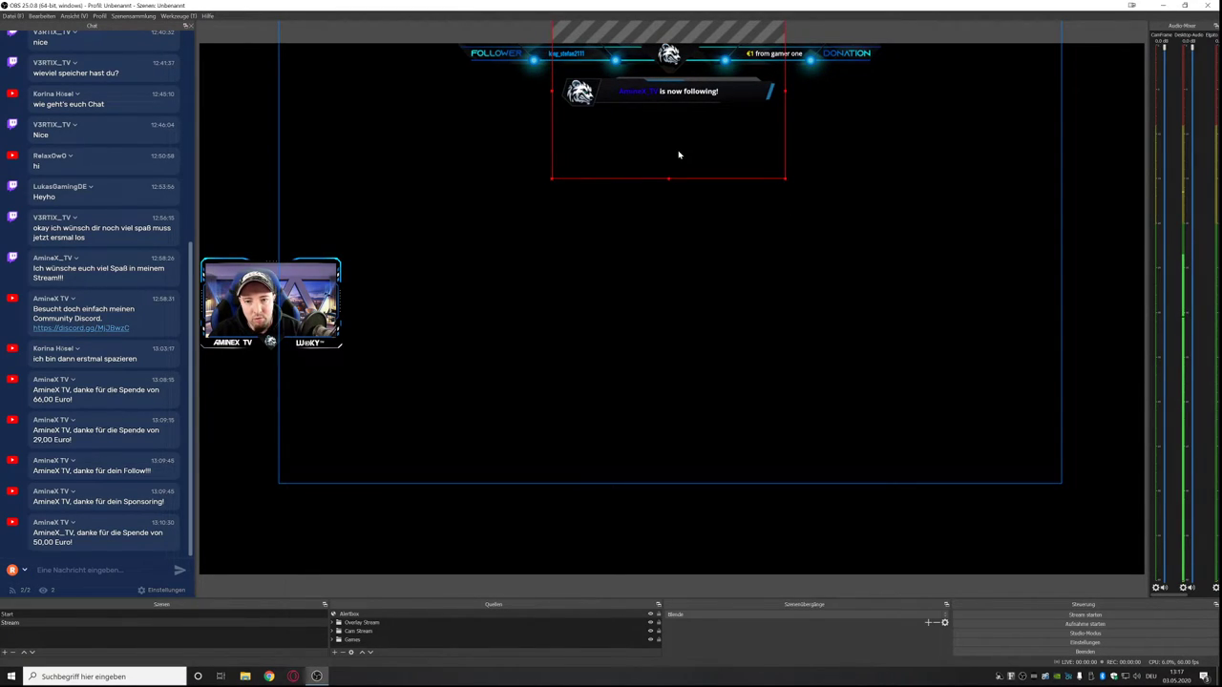
pyautogui.click(229, 554)
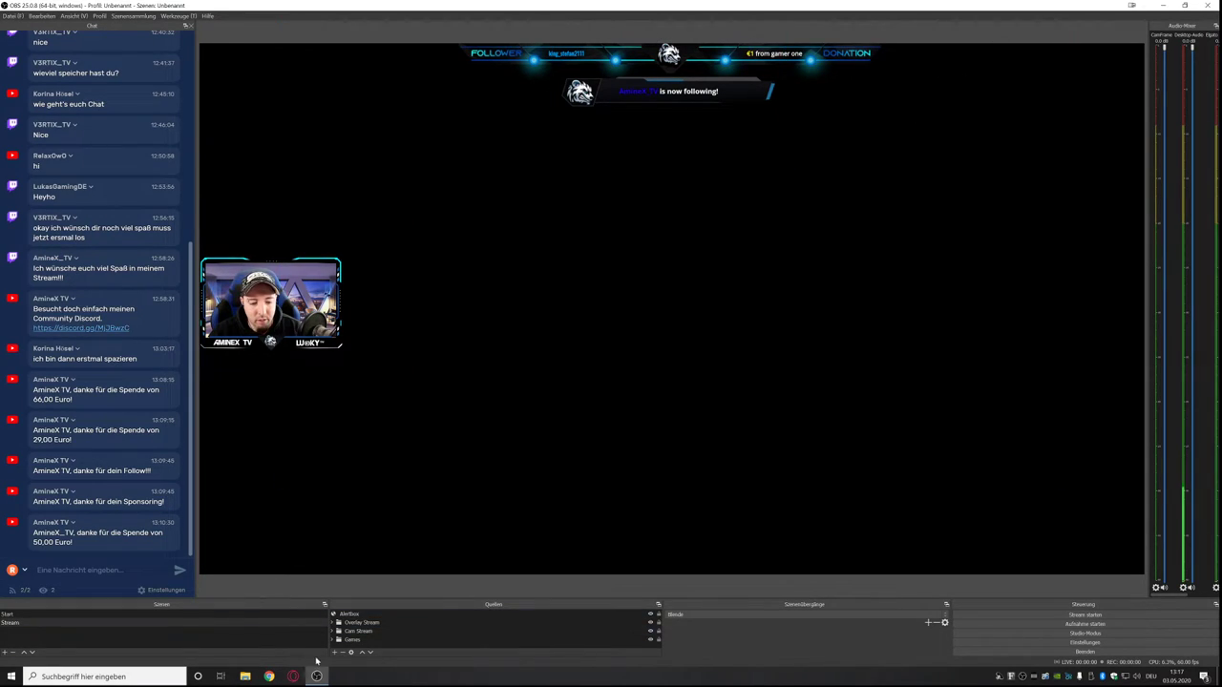
pyautogui.click(80, 616)
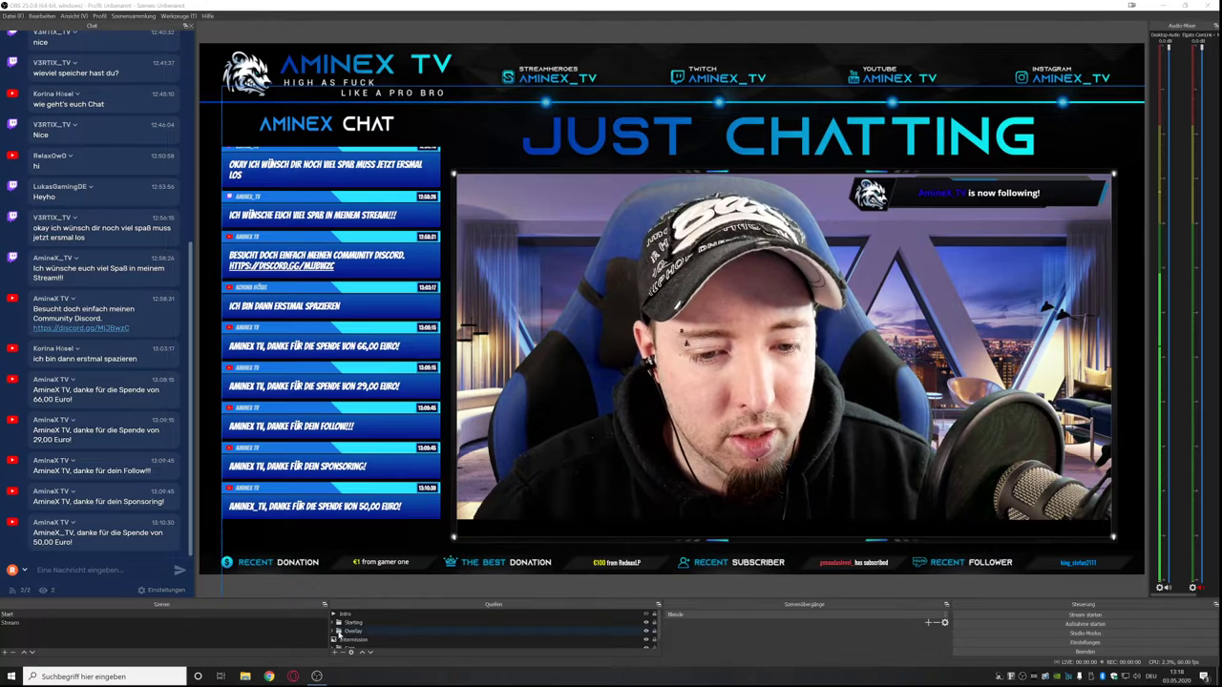
pyautogui.click(104, 624)
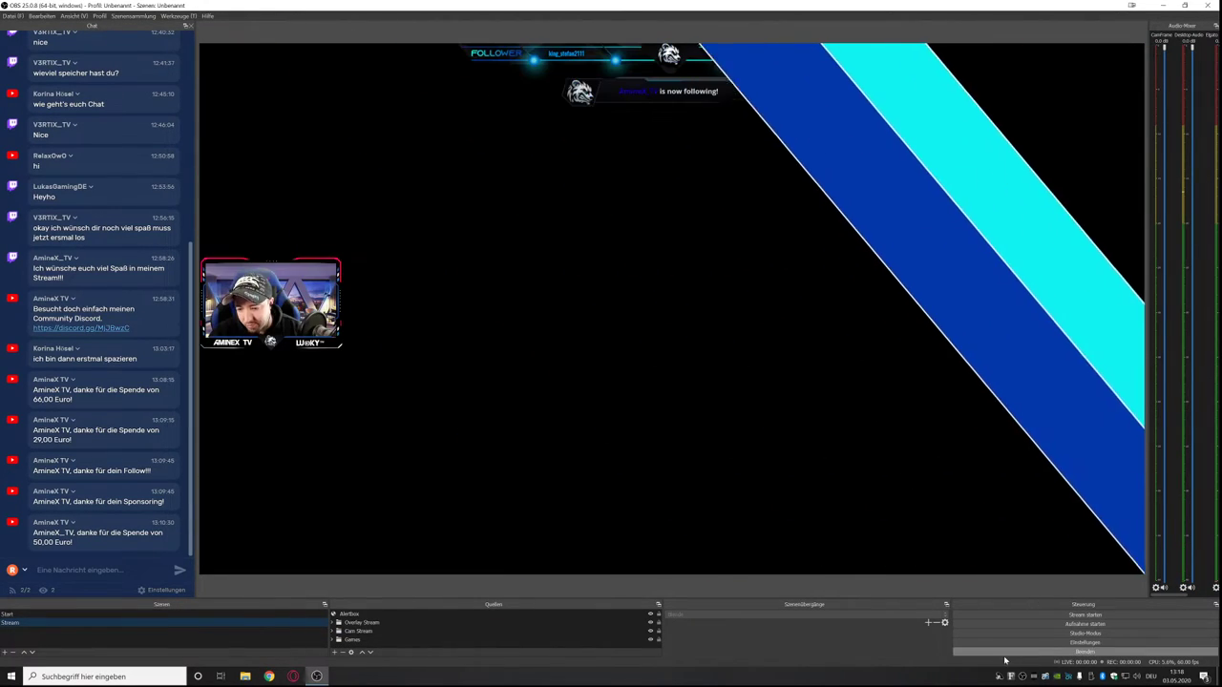
# Switch to Stream Deck, leave the End multi-action and assign an OBS Studio scene action to the first key of the top row.
pyautogui.click(1035, 677)
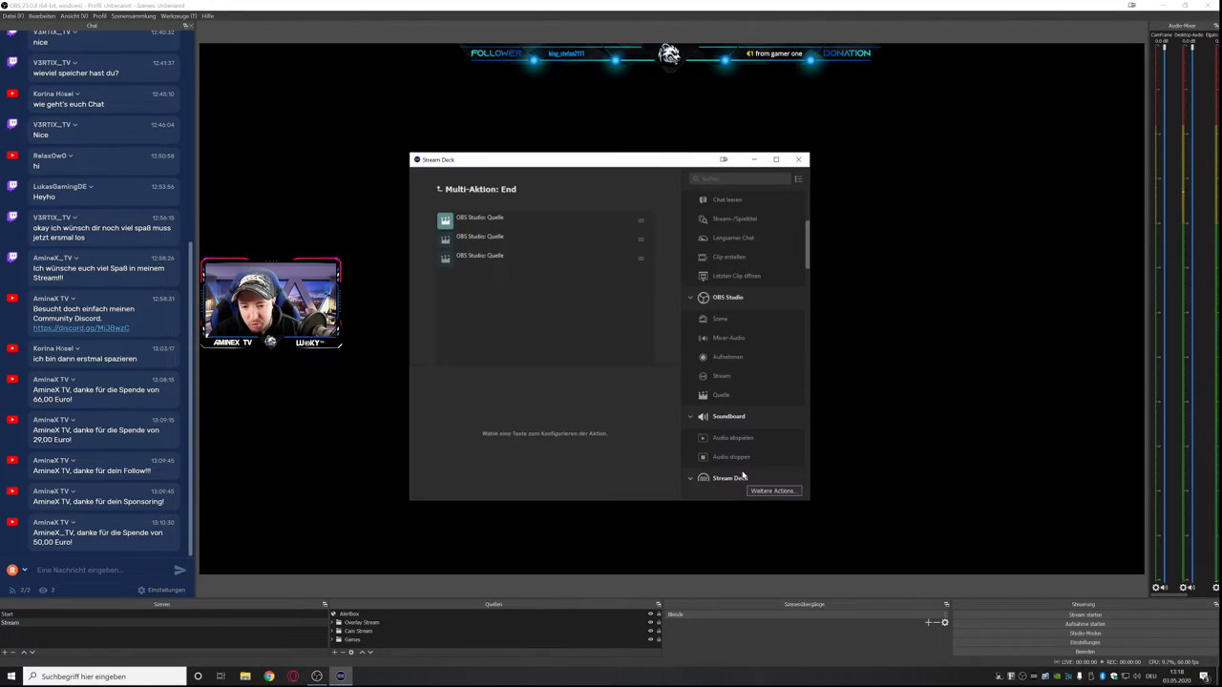
pyautogui.click(441, 189)
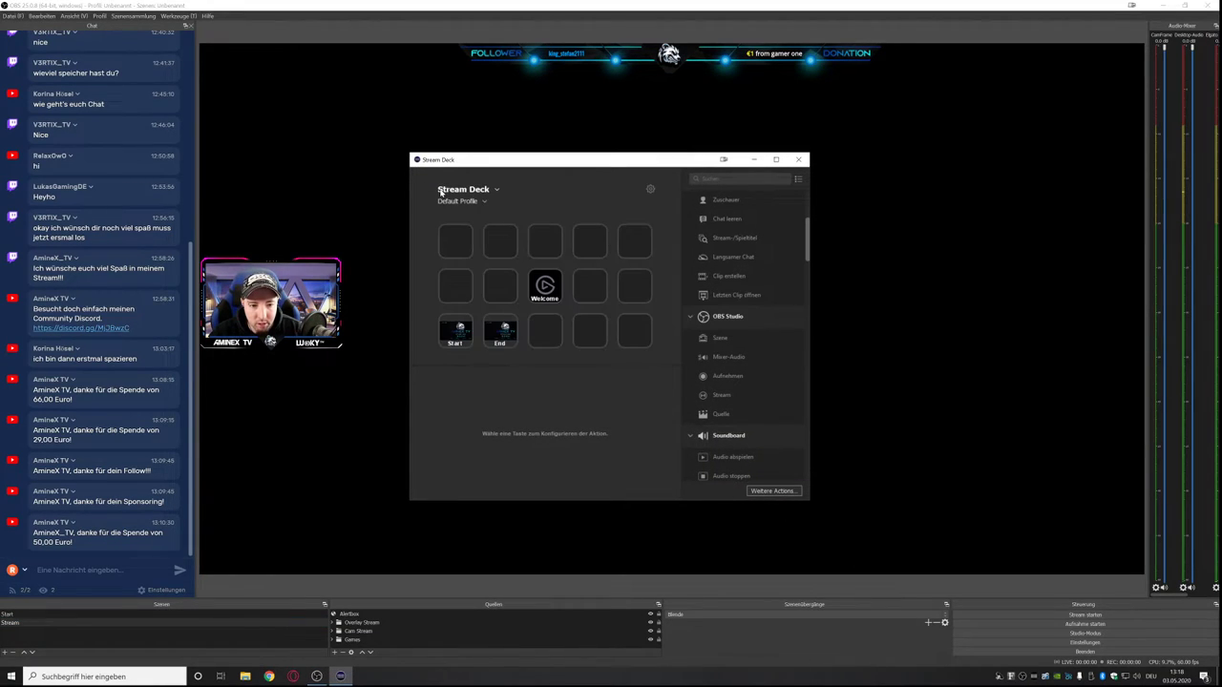
pyautogui.rightClick(456, 243)
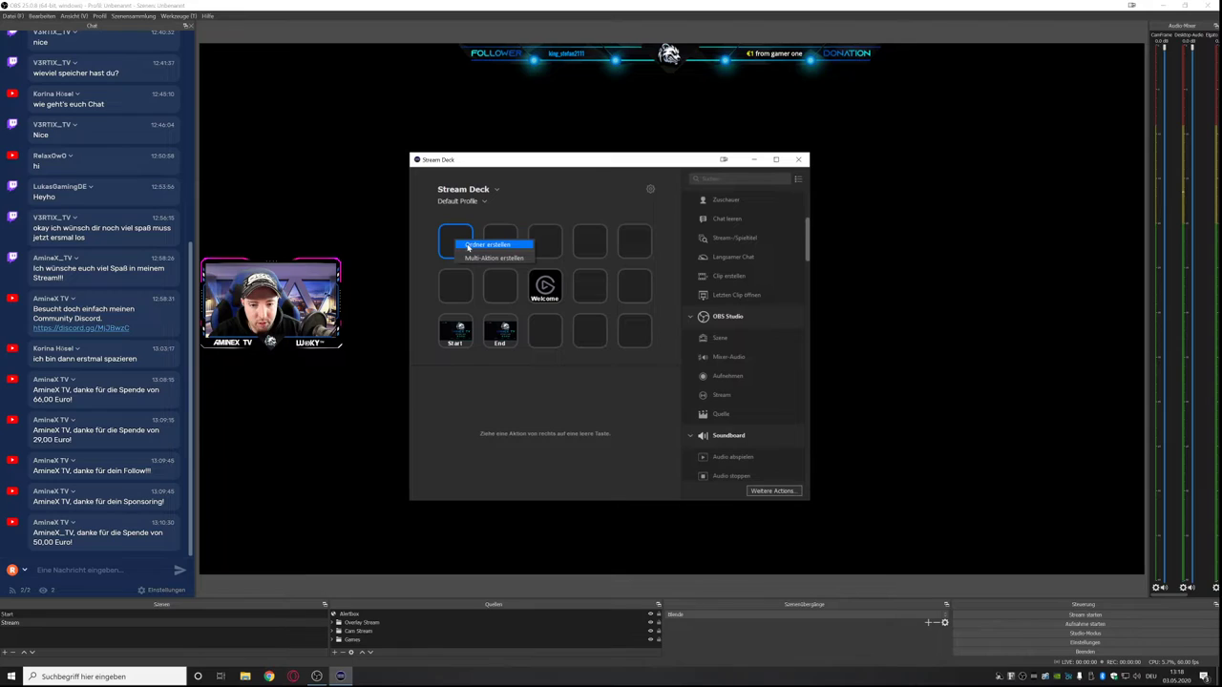
pyautogui.click(726, 343)
pyautogui.moveTo(724, 338); pyautogui.dragTo(463, 243)
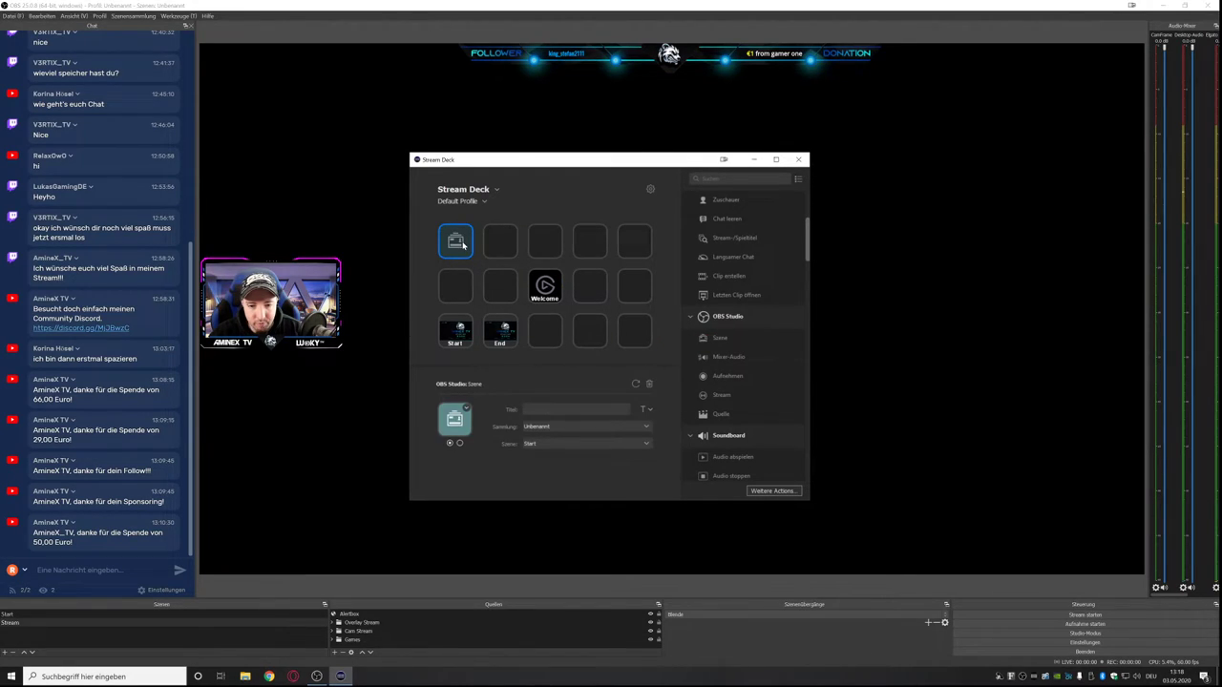
# Give the first key the INTERMISSION overlay image as its icon and the title Start.
pyautogui.click(456, 418)
pyautogui.doubleClick(630, 253)
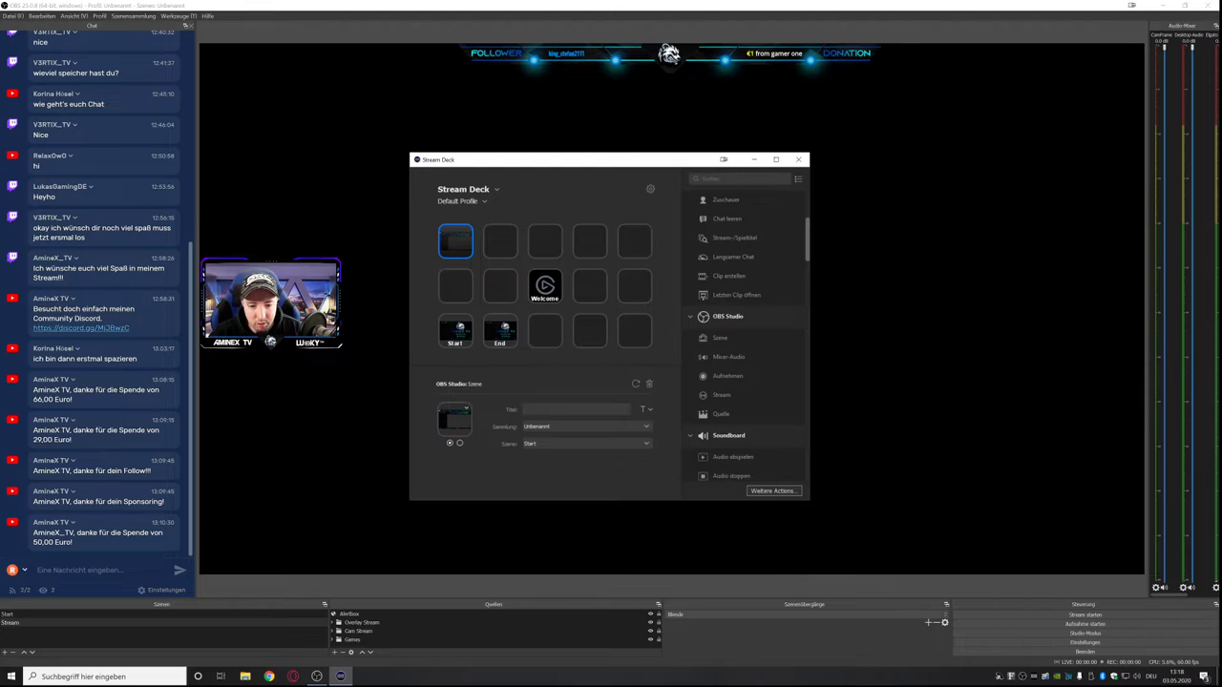
pyautogui.write('Start')
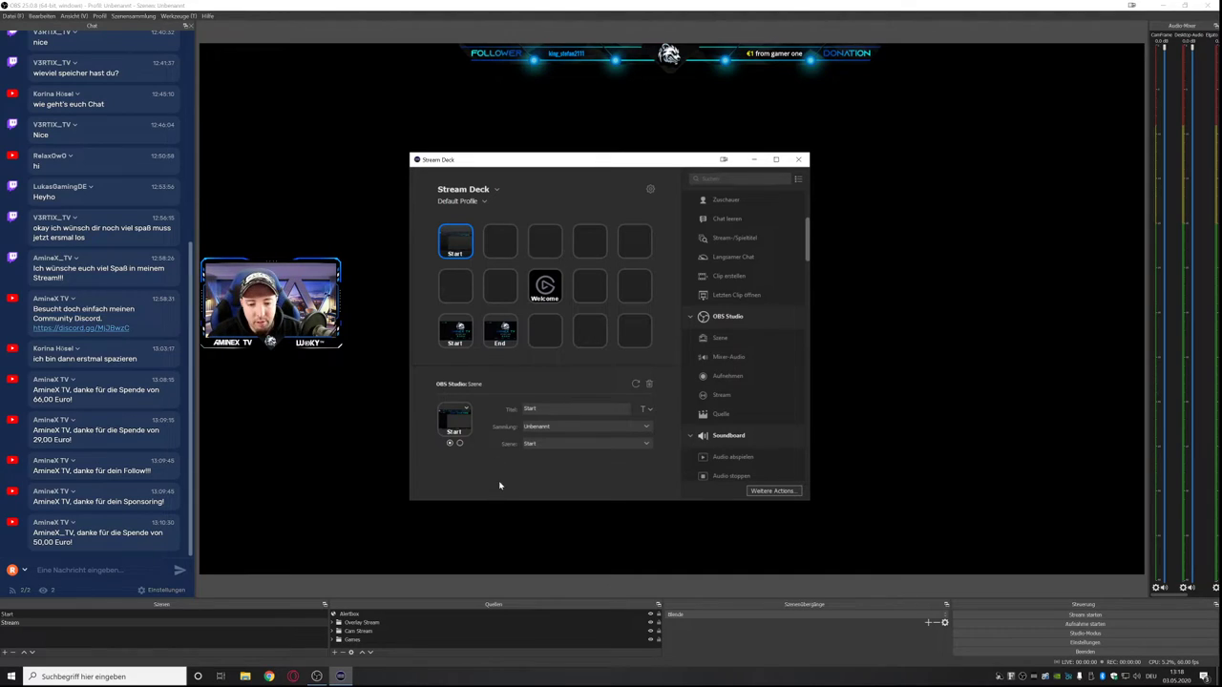
# Assign an OBS Studio scene action to the third key of the top row and dismiss its image selection.
pyautogui.click(544, 246)
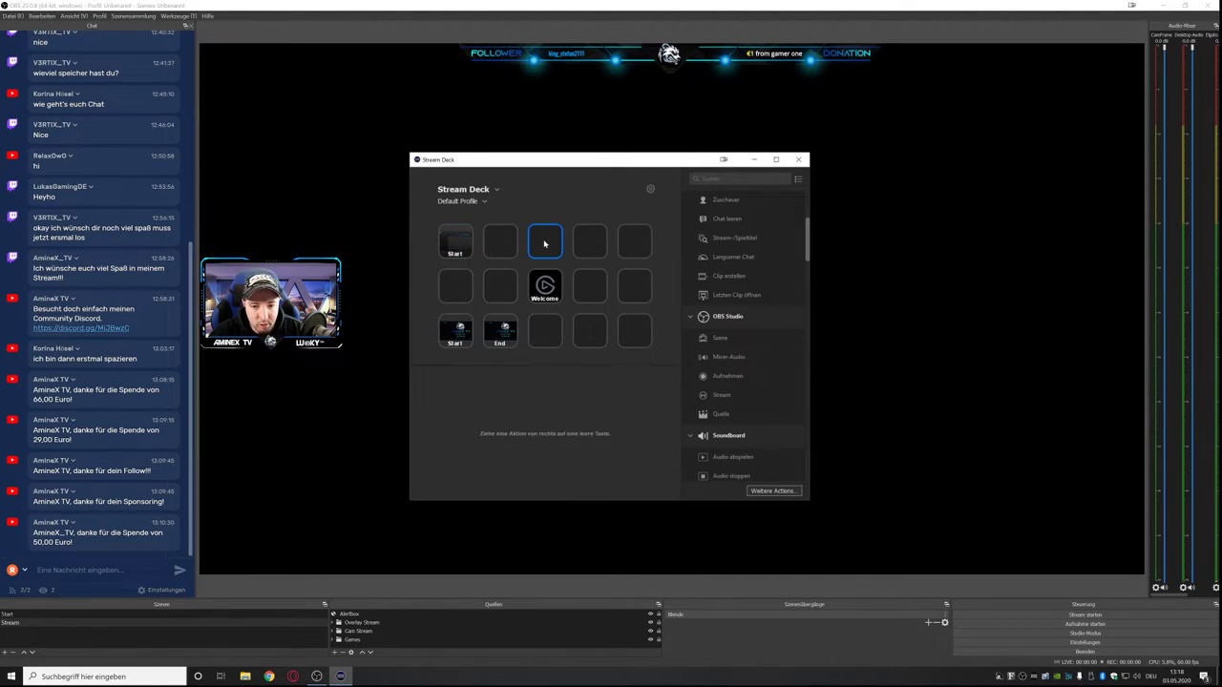
pyautogui.rightClick(546, 244)
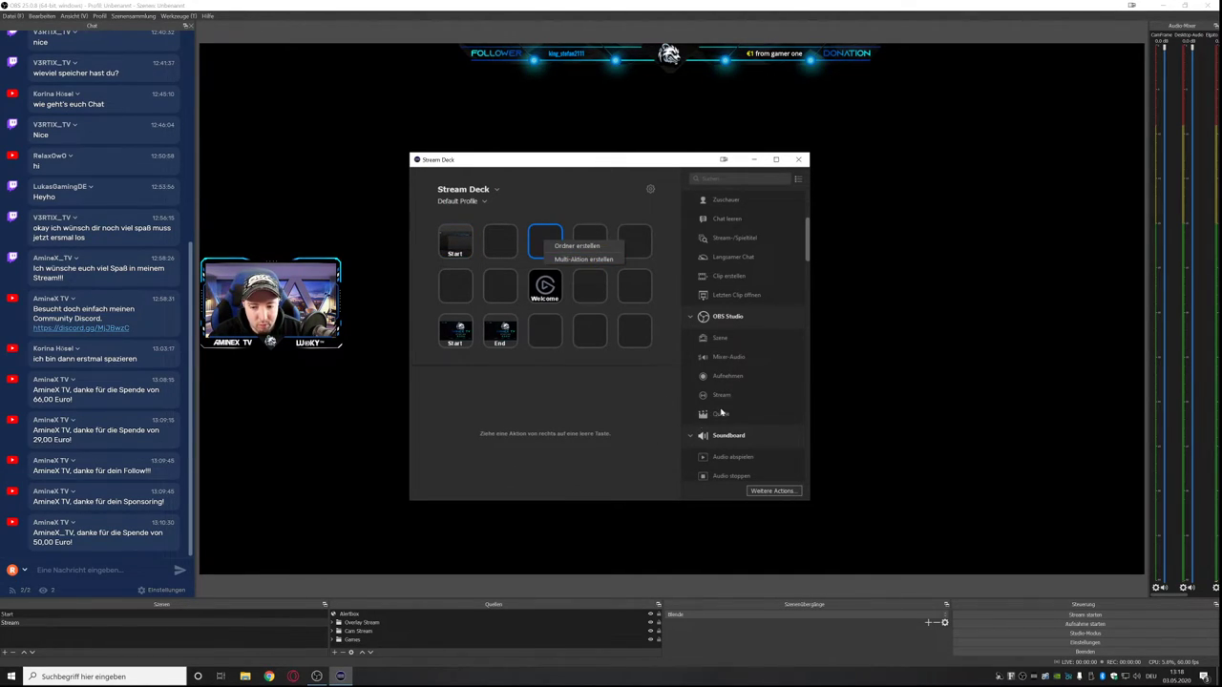
pyautogui.moveTo(726, 342); pyautogui.dragTo(550, 246)
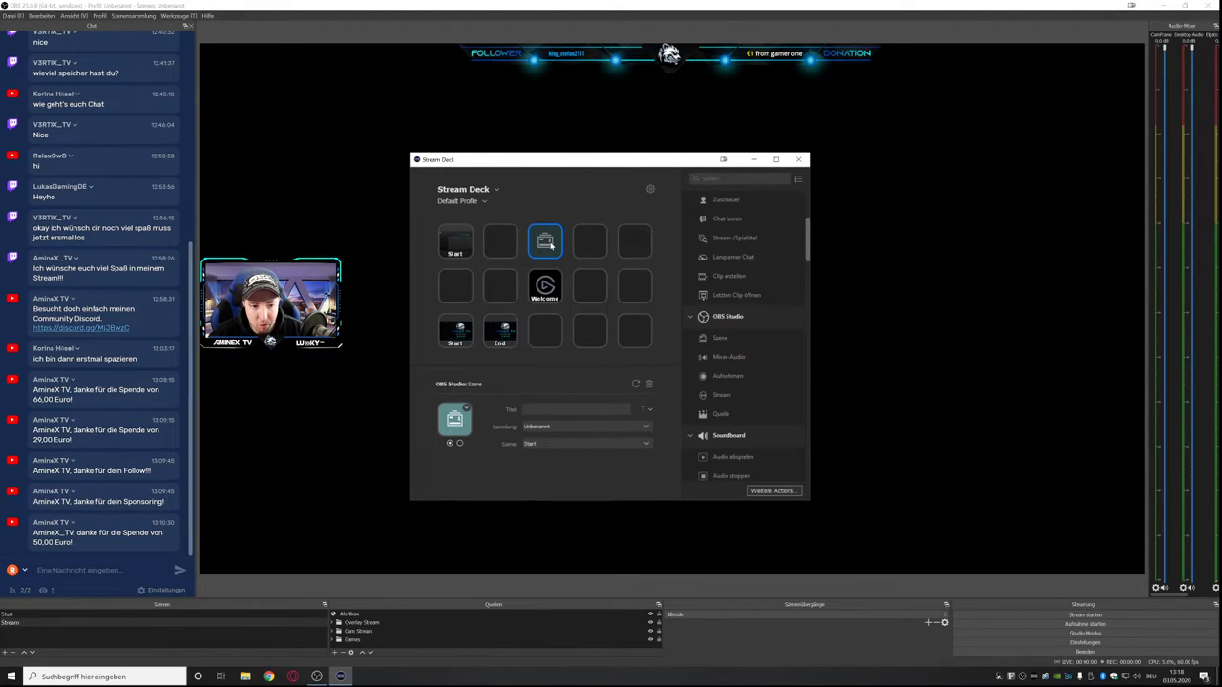
pyautogui.rightClick(551, 247)
pyautogui.click(539, 244)
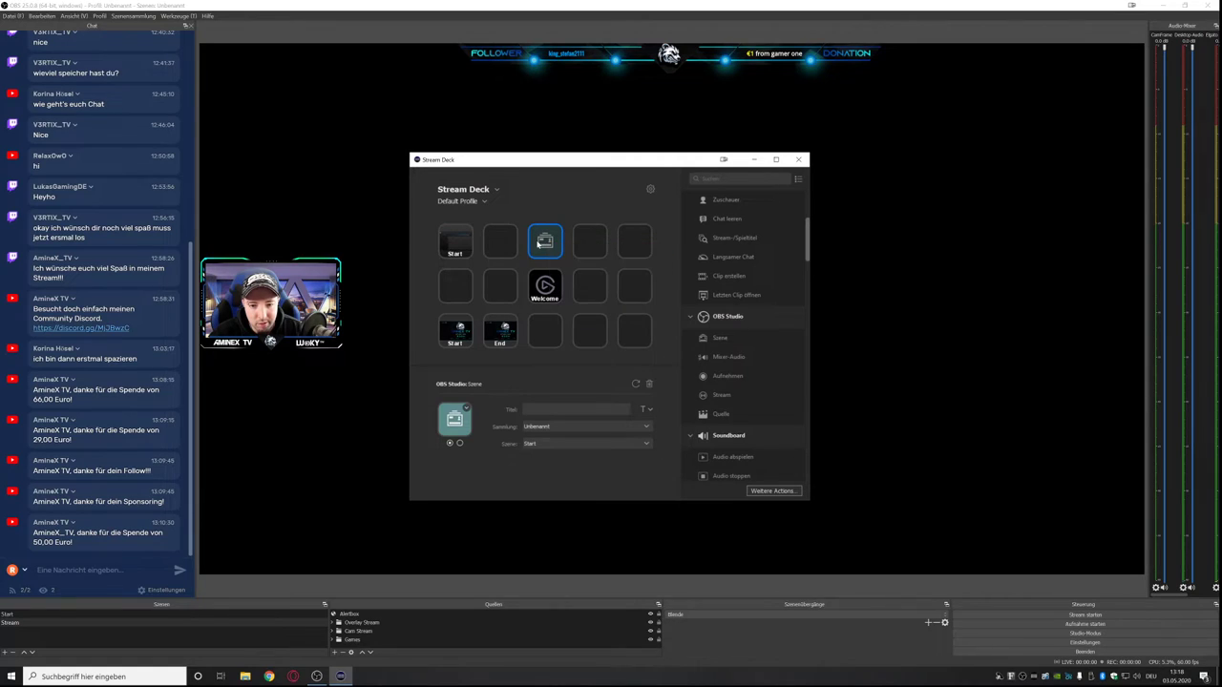
pyautogui.click(464, 420)
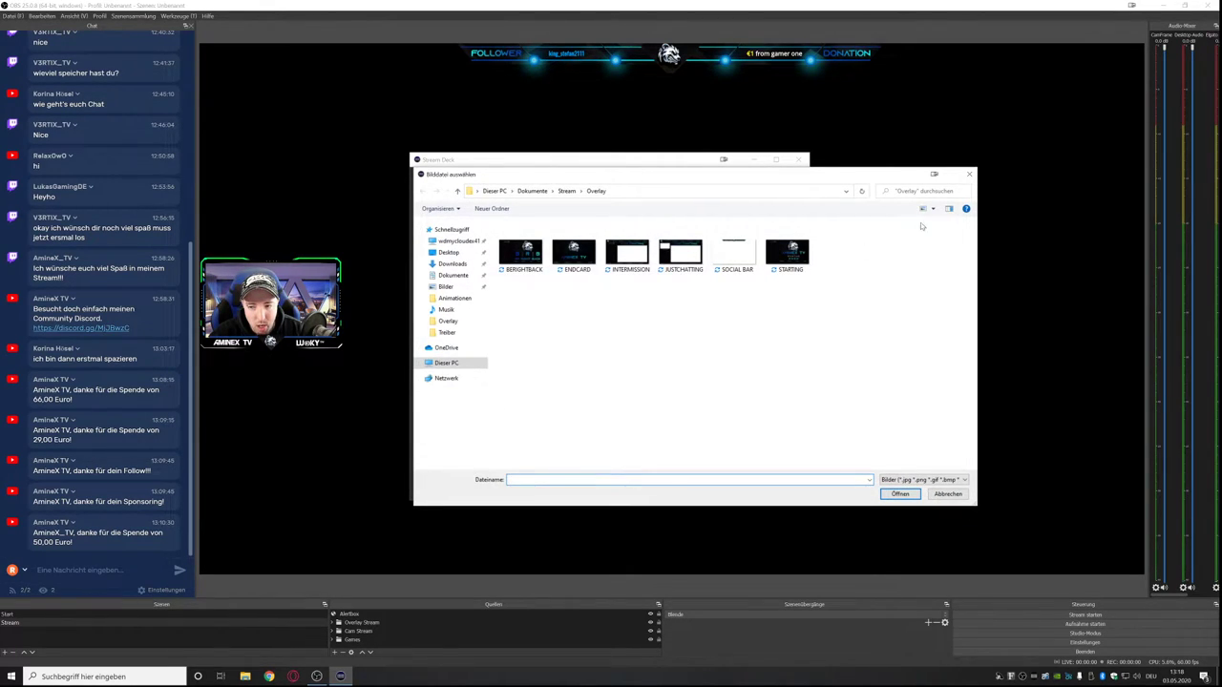
pyautogui.click(967, 175)
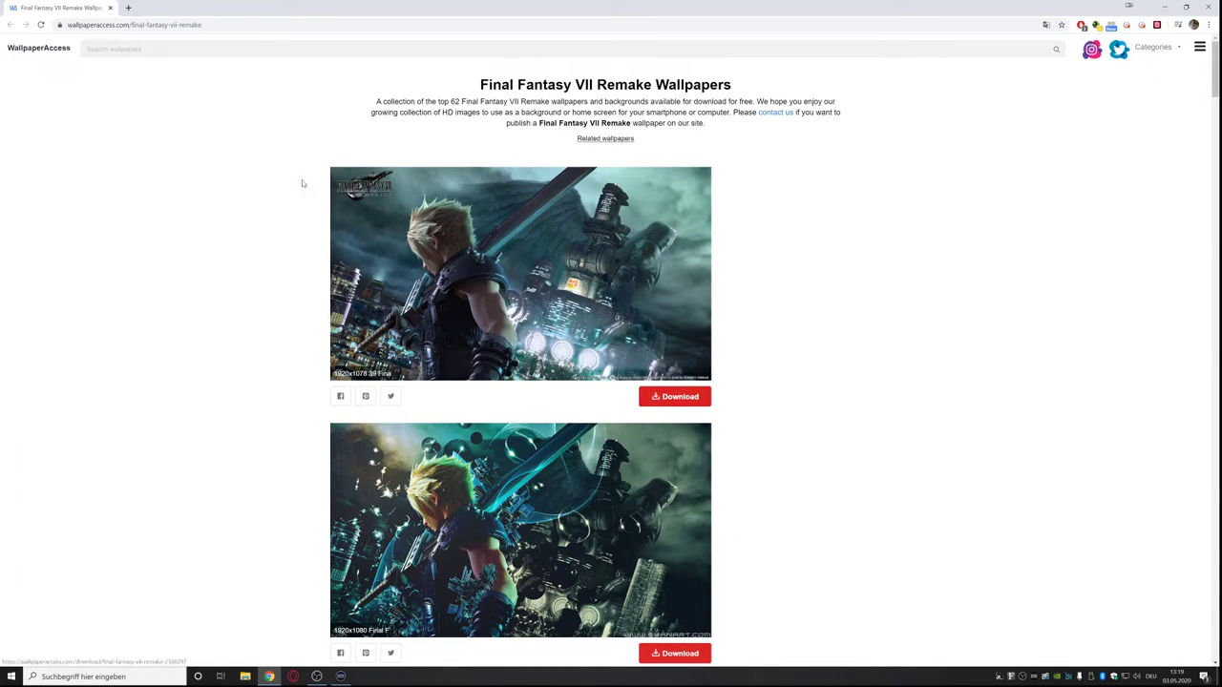
# Try to download the first Final Fantasy VII Remake wallpaper from the WallpaperAccess page in the browser.
pyautogui.click(660, 397)
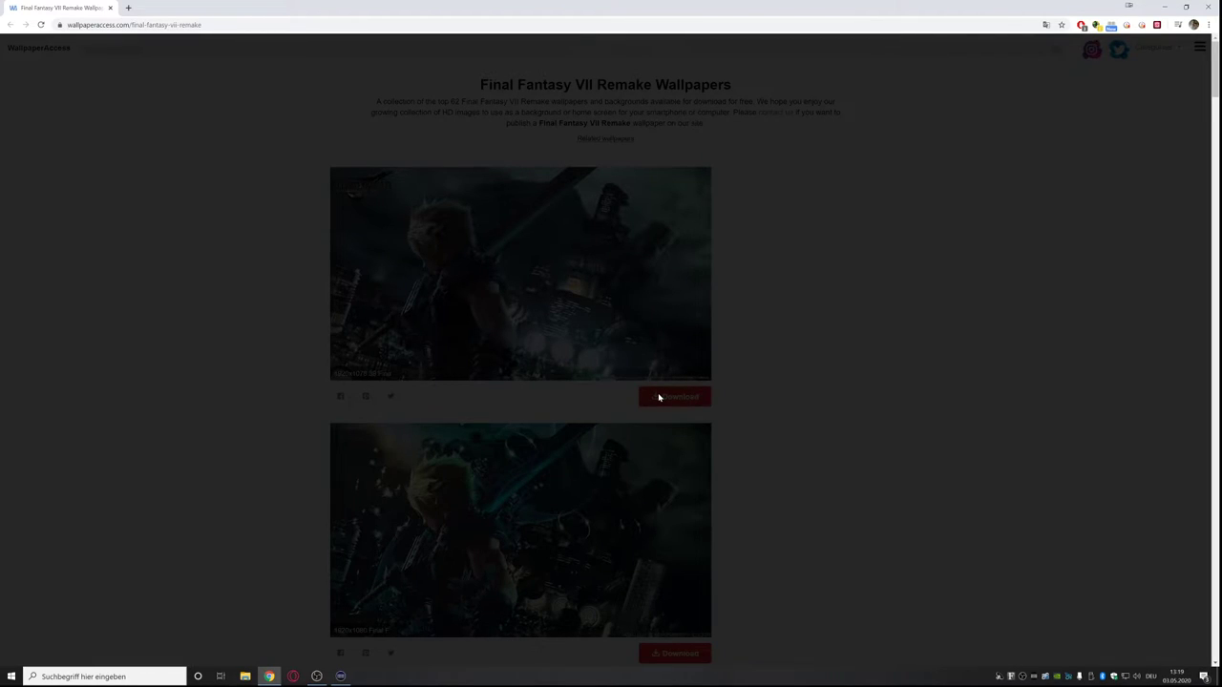
pyautogui.click(314, 302)
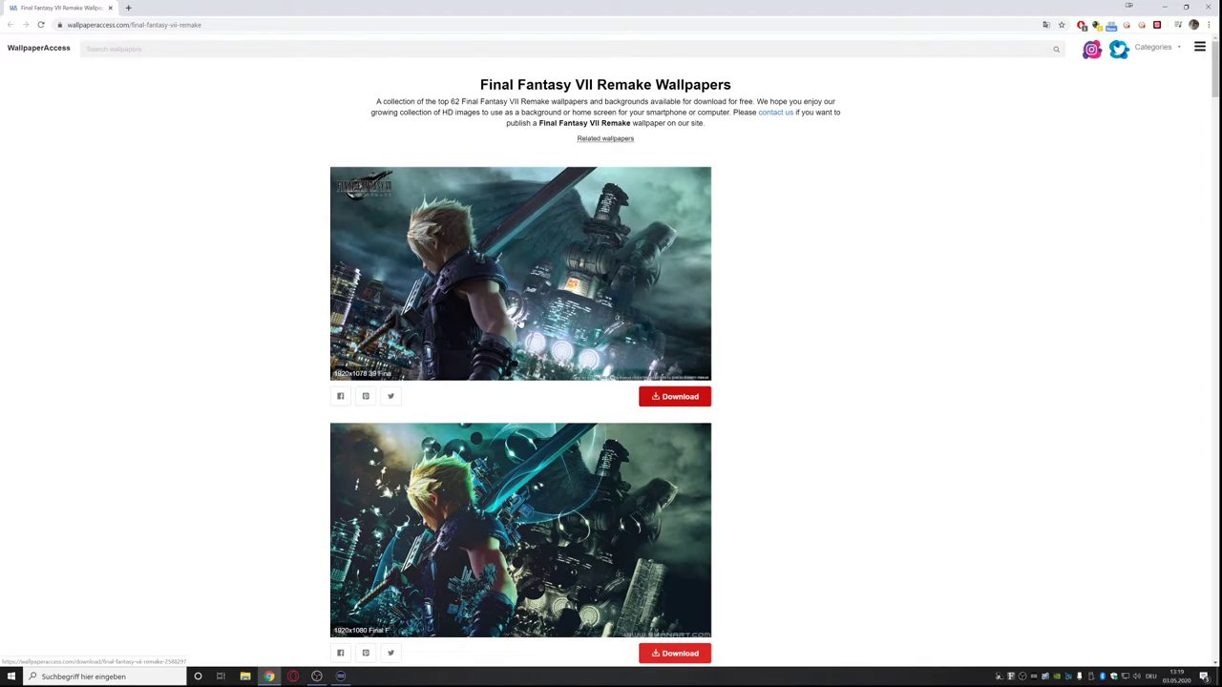
pyautogui.scroll(-8, 520, 325)
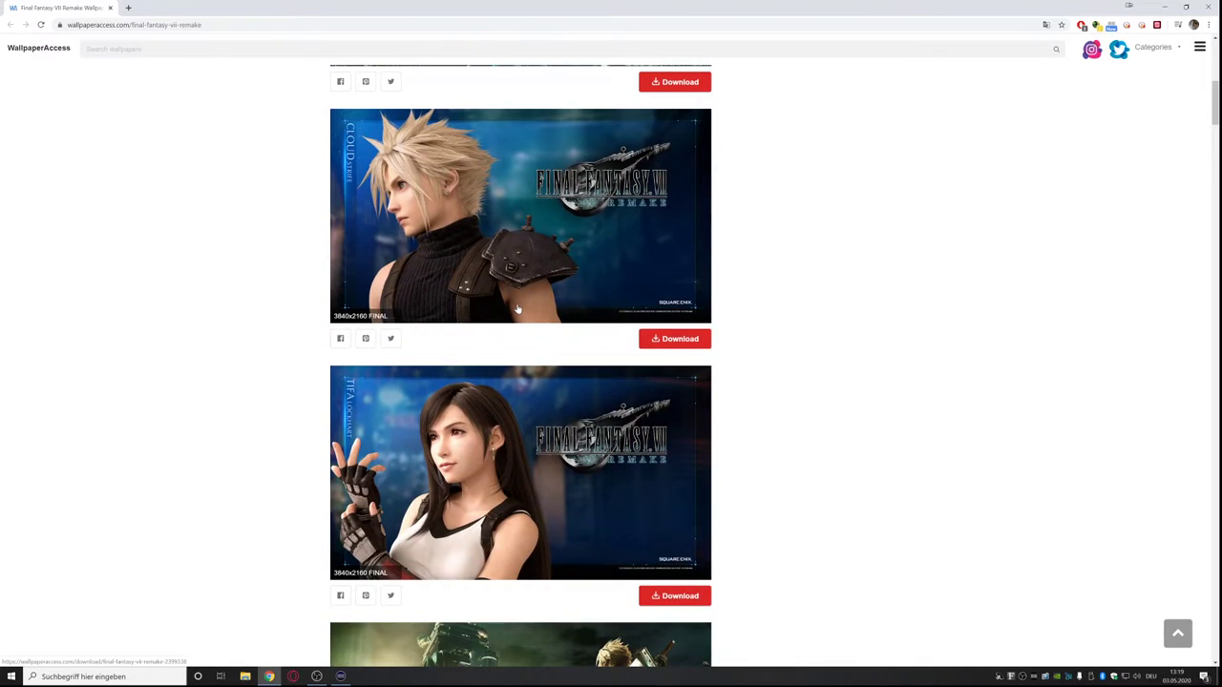
pyautogui.scroll(8, 517, 308)
# Inspect the wallpaper page's code and expand the main content down to the first wallpaper's download link.
pyautogui.rightClick(532, 275)
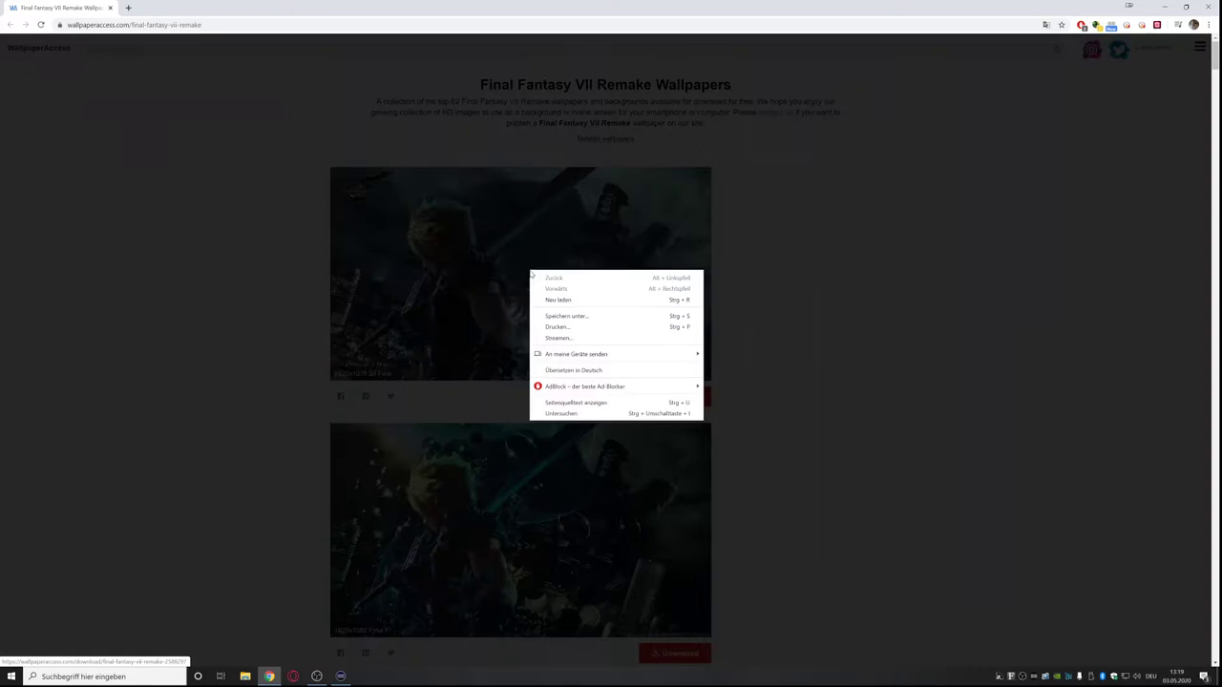
pyautogui.click(573, 413)
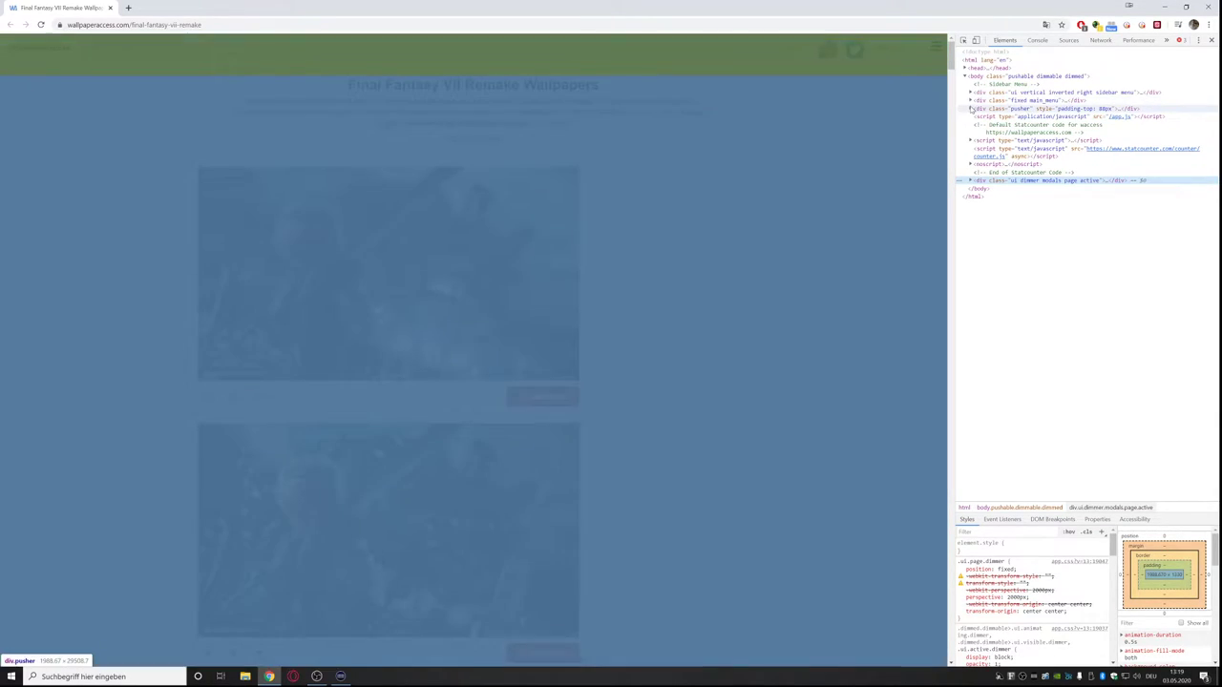
pyautogui.click(971, 108)
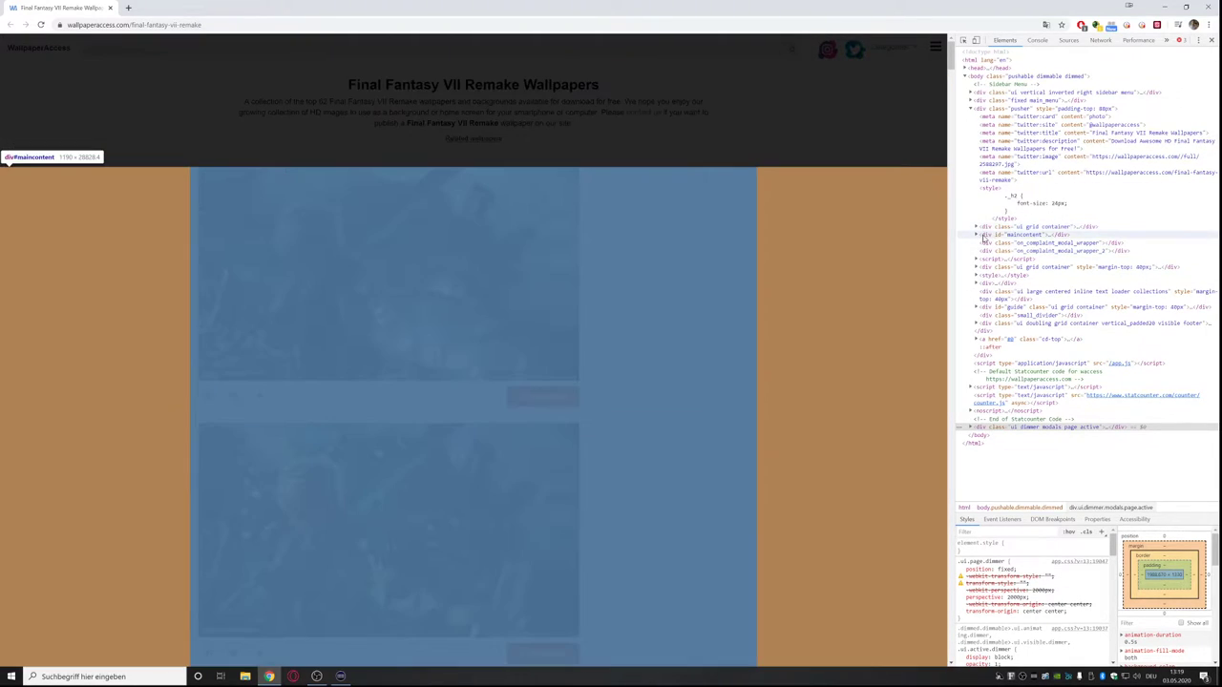
pyautogui.click(976, 235)
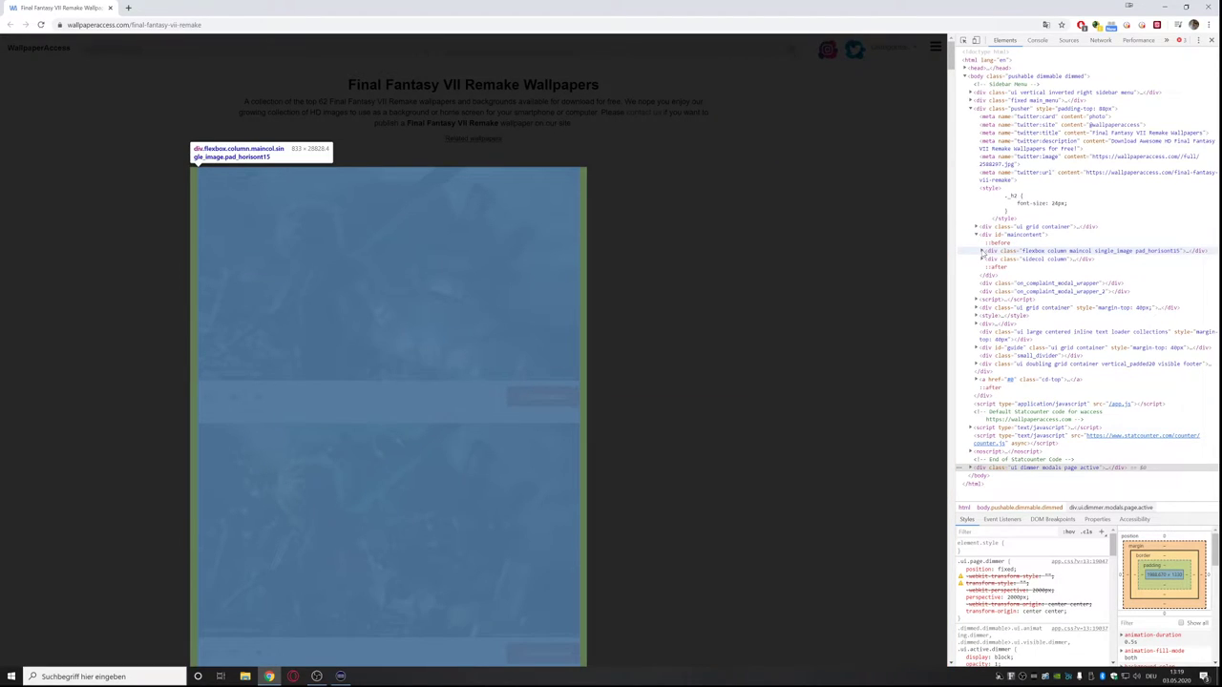
pyautogui.click(982, 252)
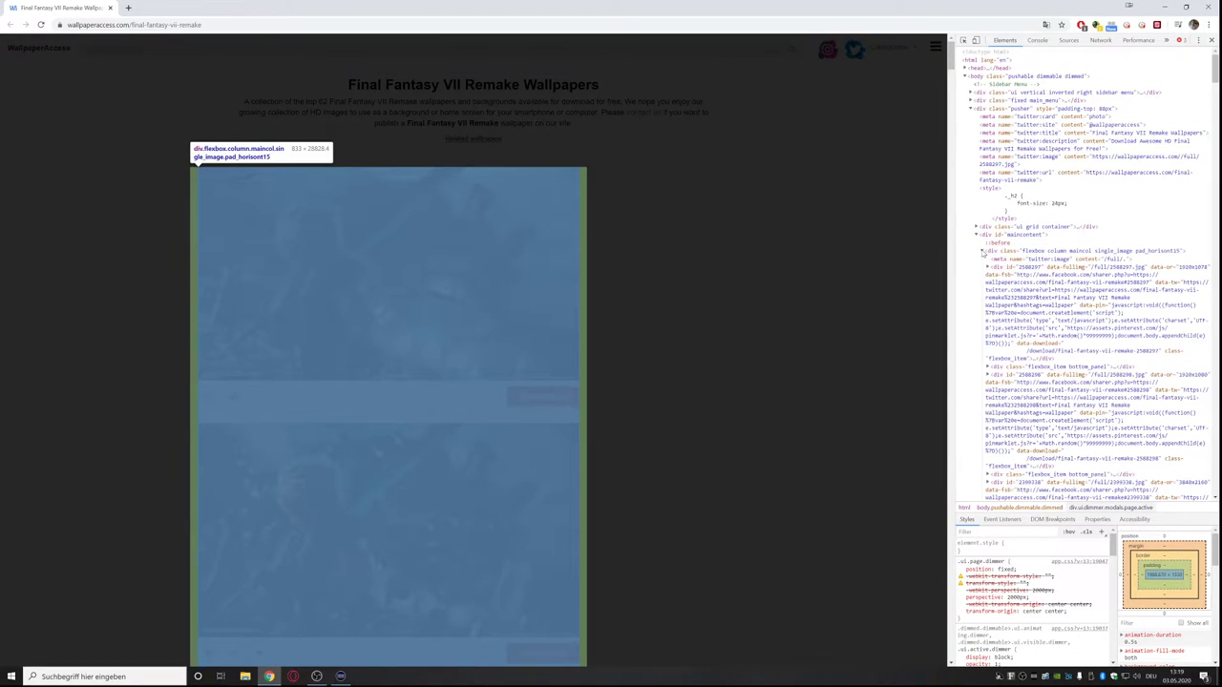
pyautogui.click(988, 268)
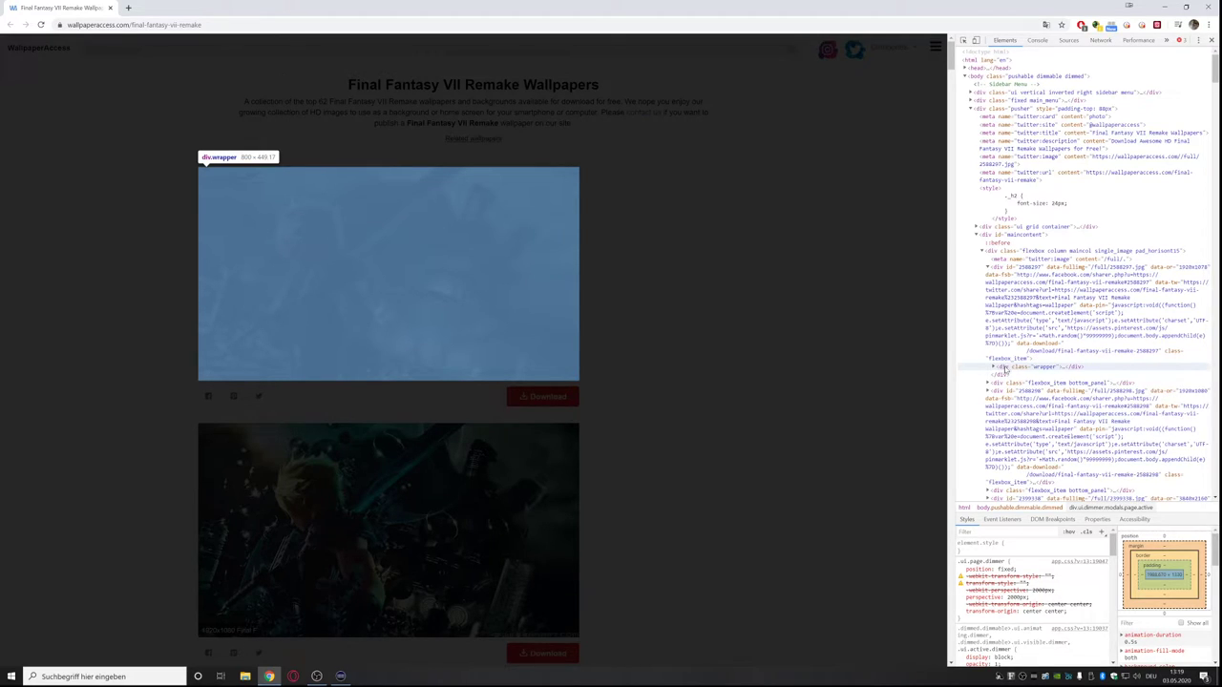
pyautogui.click(994, 368)
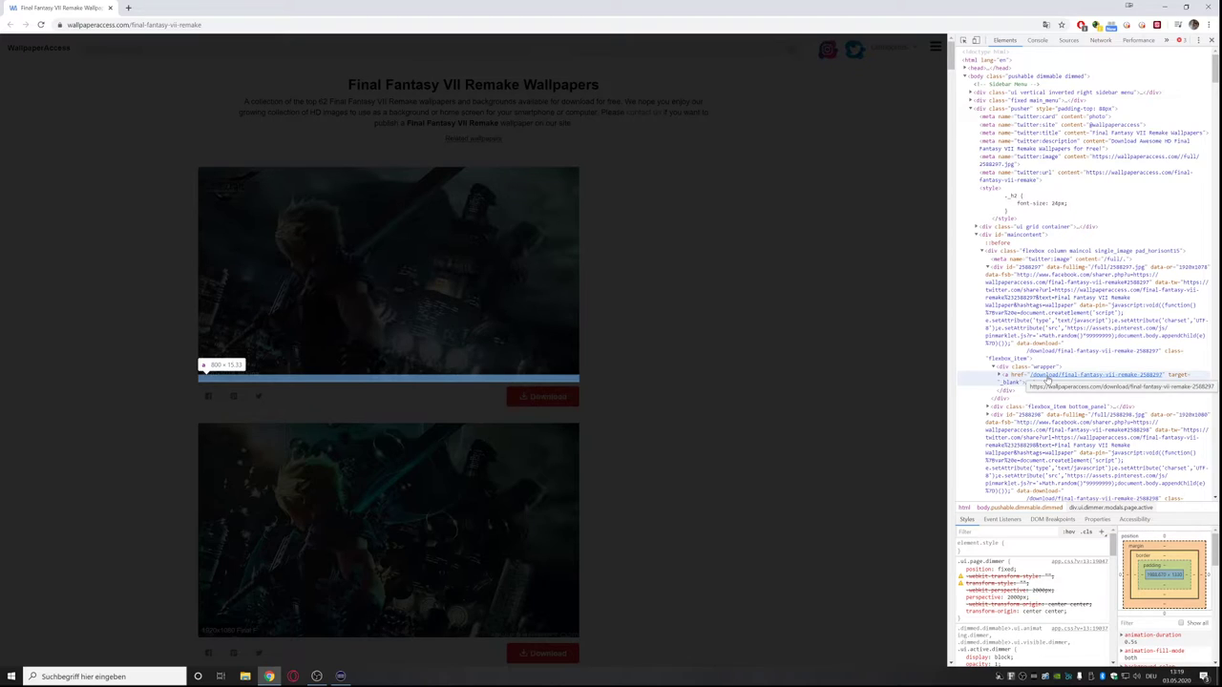
# Open the first wallpaper's download link in a new tab, save the JPEG to Downloads and show it in its folder.
pyautogui.rightClick(1048, 379)
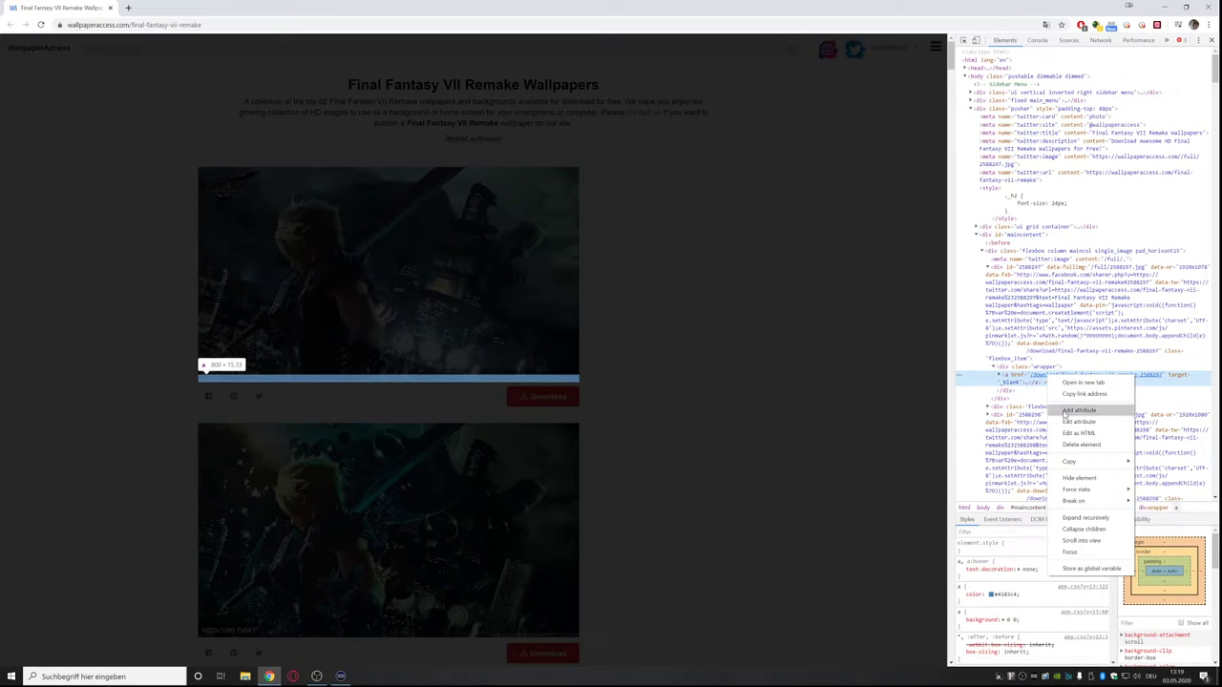
pyautogui.click(1076, 383)
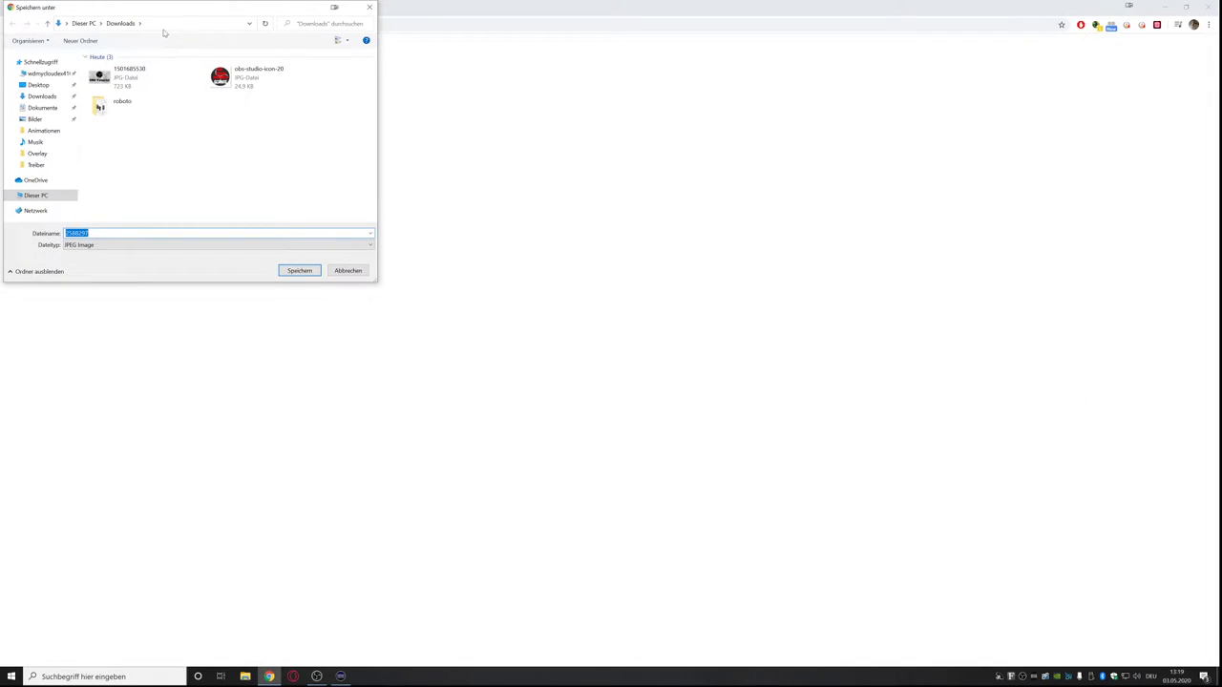
pyautogui.click(292, 270)
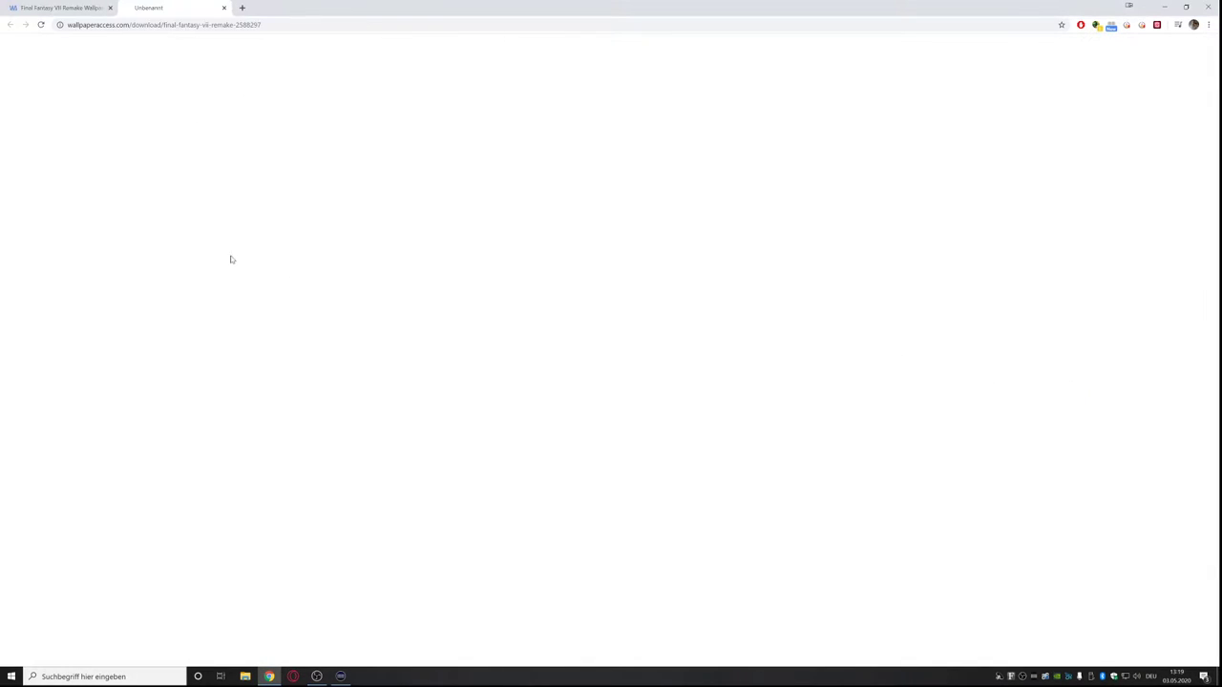
pyautogui.rightClick(65, 661)
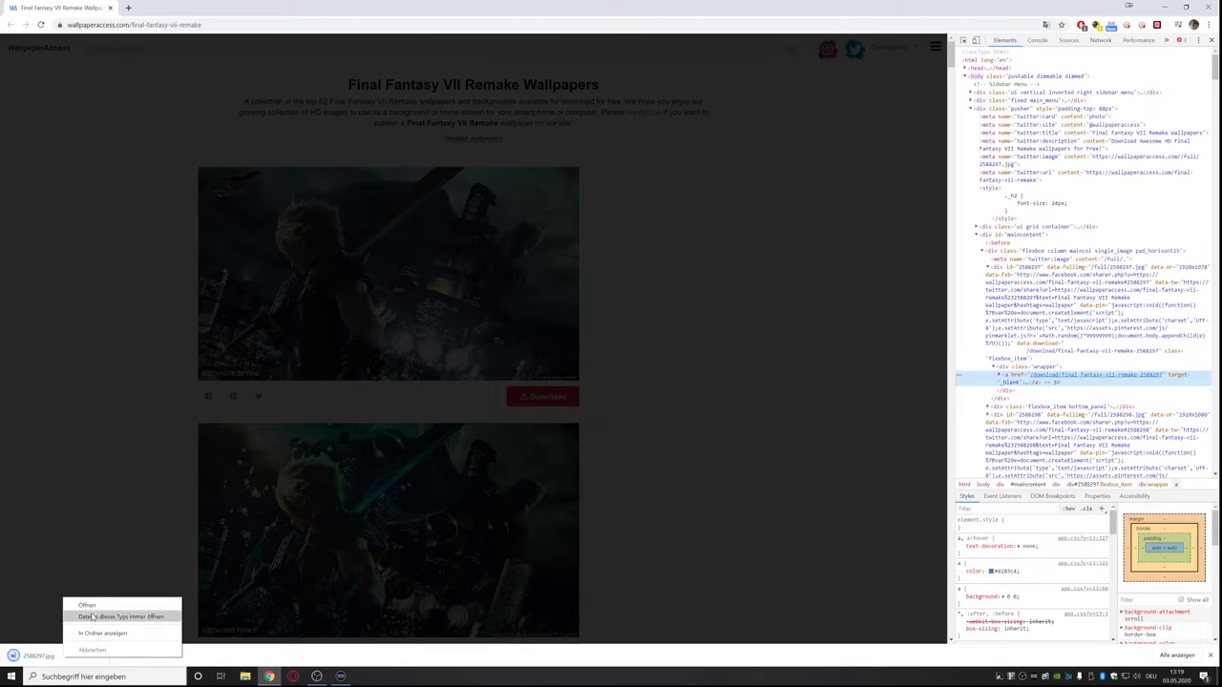
pyautogui.click(95, 634)
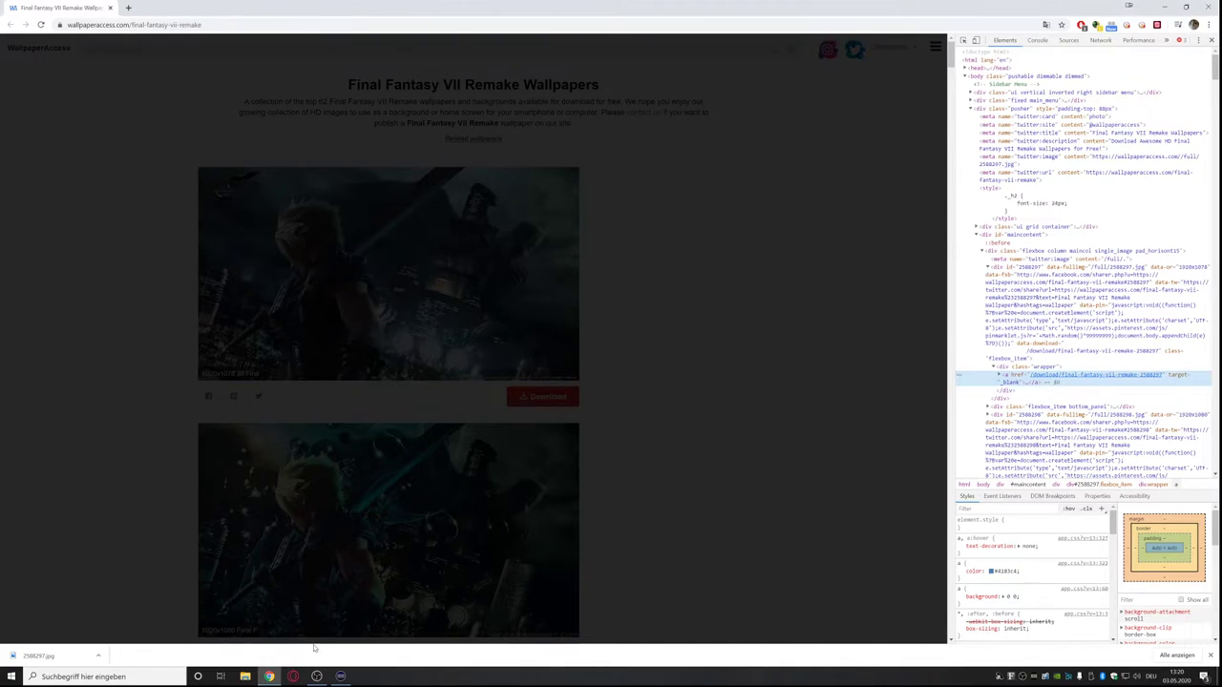
# Return to Stream Deck and give the third key the downloaded wallpaper from the Stream folder as its icon and the title Stream.
pyautogui.click(1197, 13)
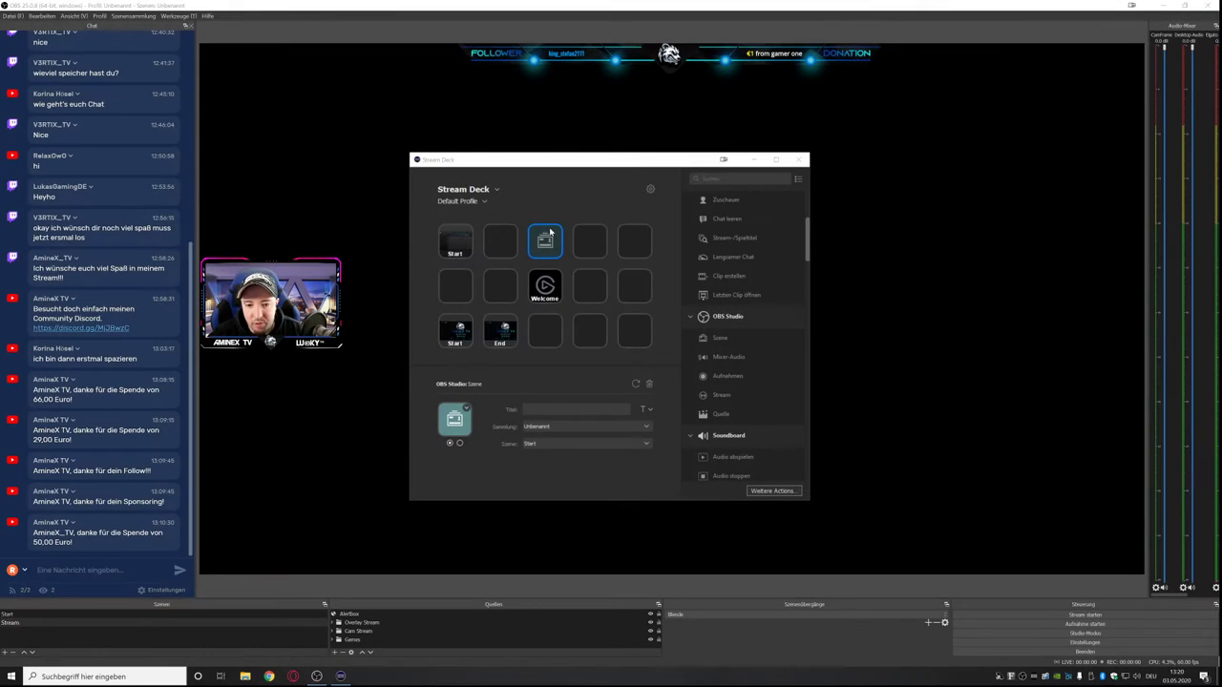
pyautogui.click(454, 418)
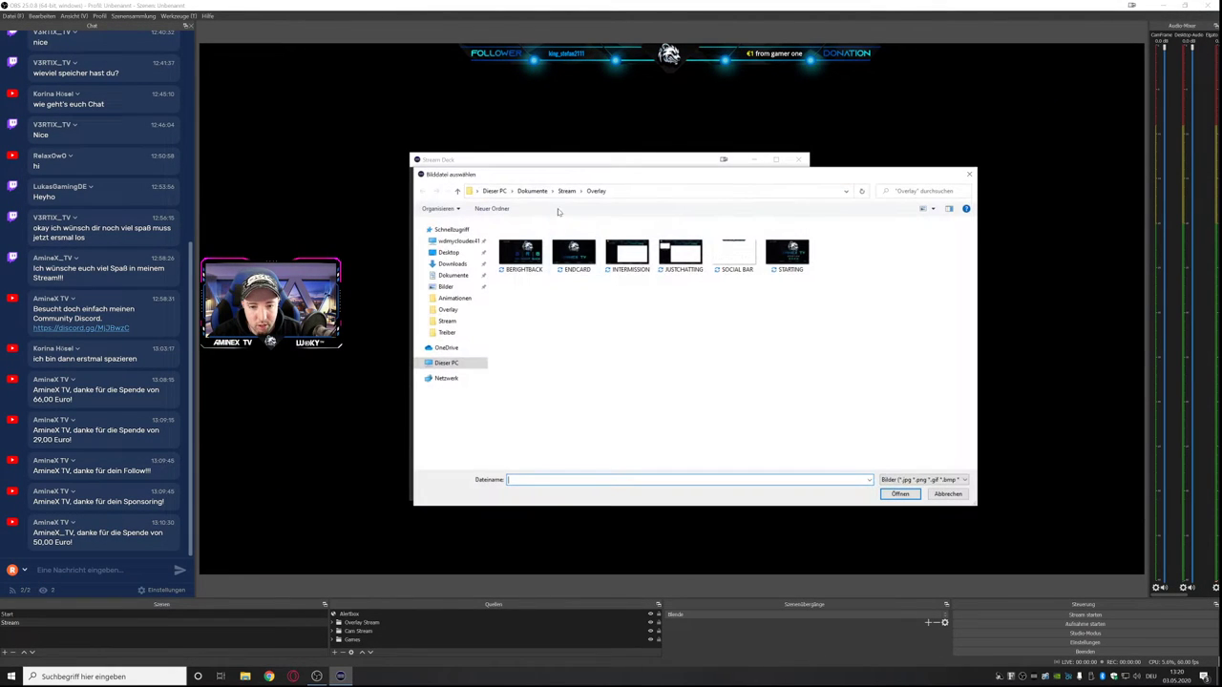
pyautogui.click(567, 192)
pyautogui.doubleClick(520, 270)
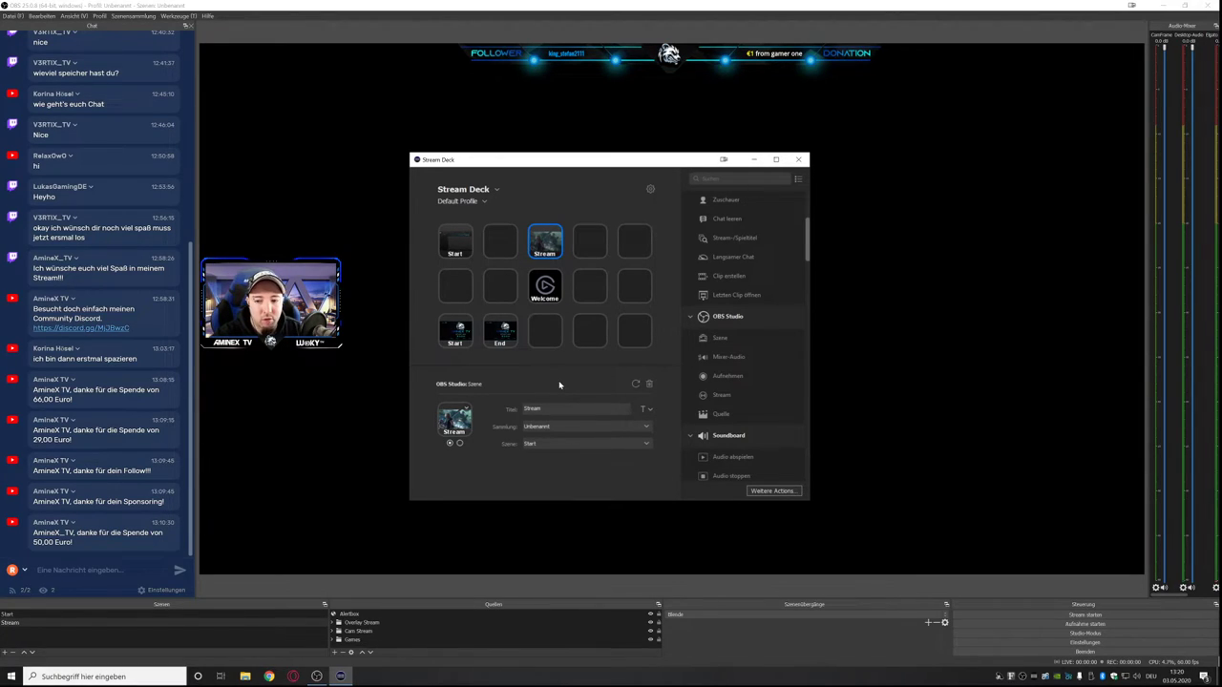
# Test the Stream Deck keys in OBS, assign the Stream key to the OBS scene Stream, and close the Stream Deck window.
pyautogui.click(798, 160)
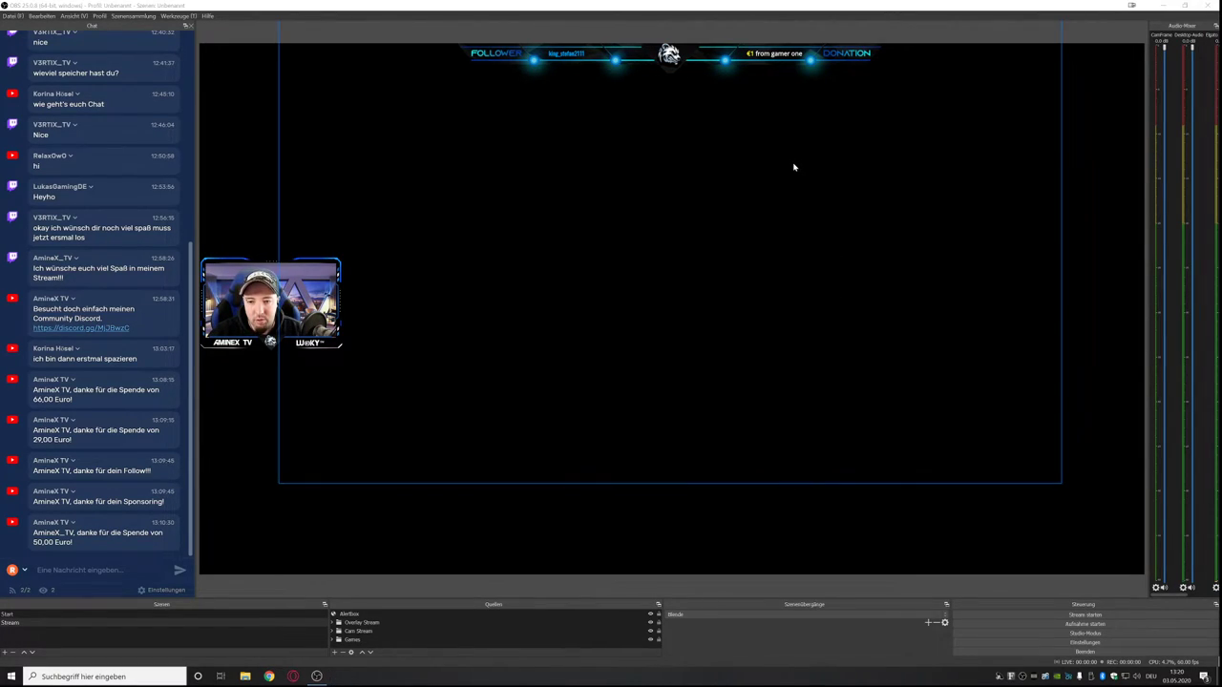
pyautogui.press('F1')
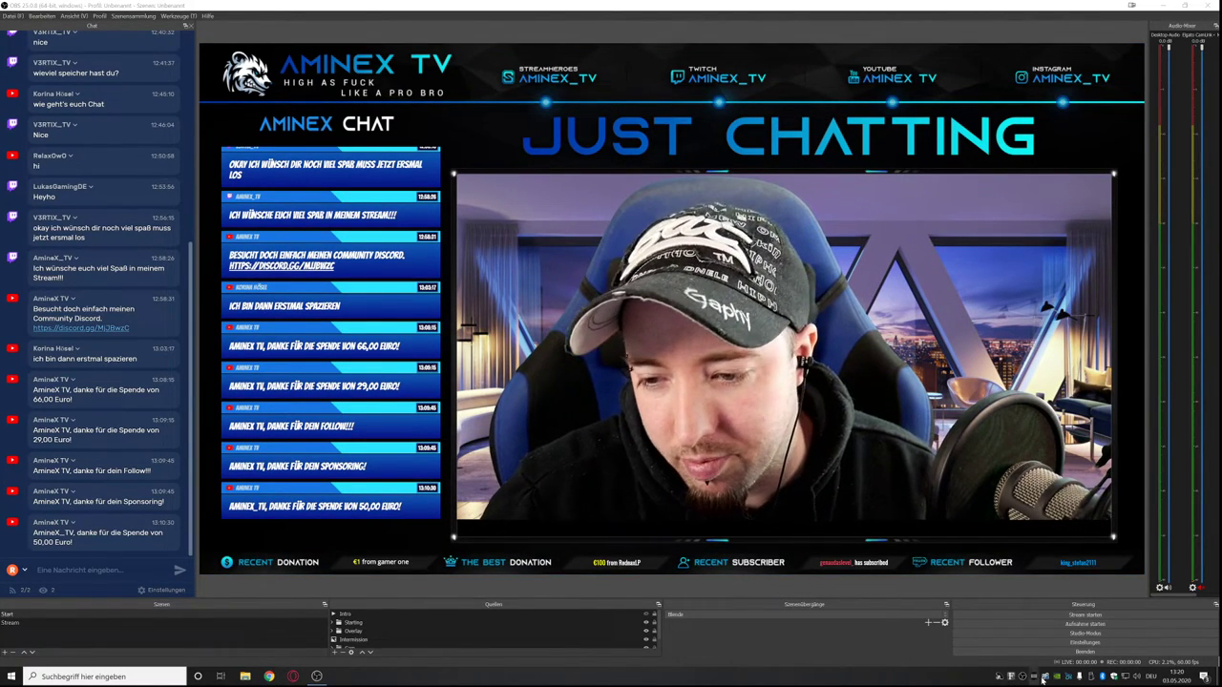
pyautogui.click(1035, 677)
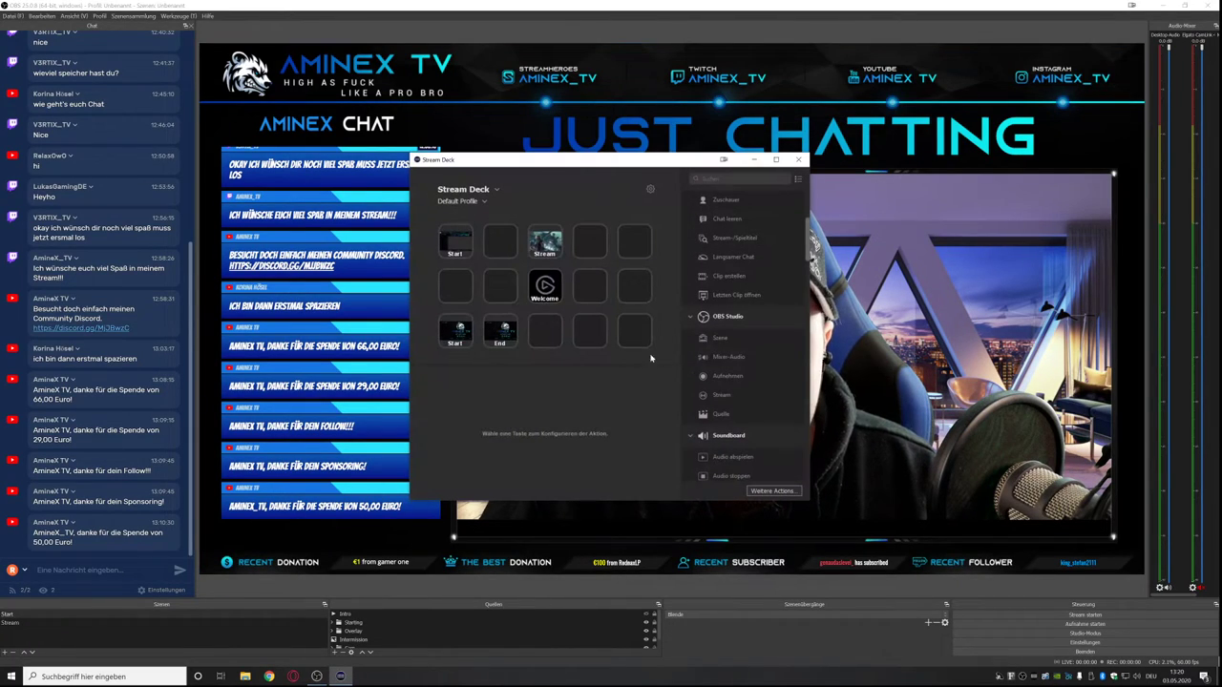
pyautogui.click(549, 246)
pyautogui.click(555, 443)
pyautogui.click(553, 466)
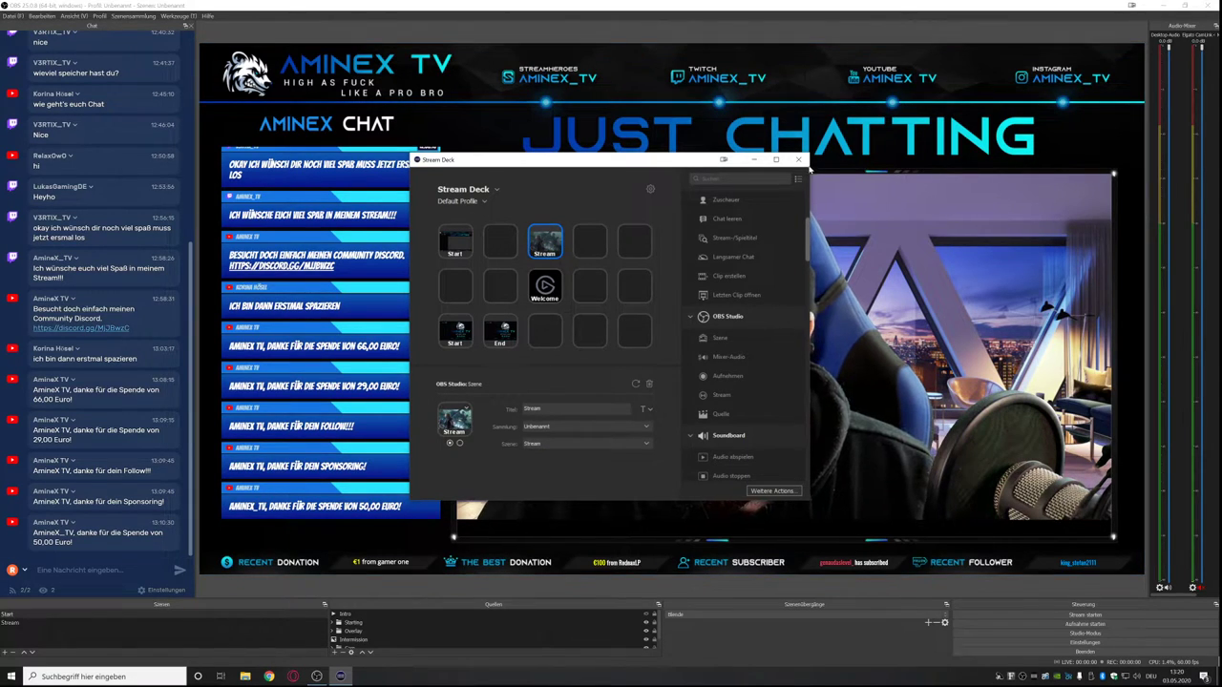
pyautogui.click(799, 159)
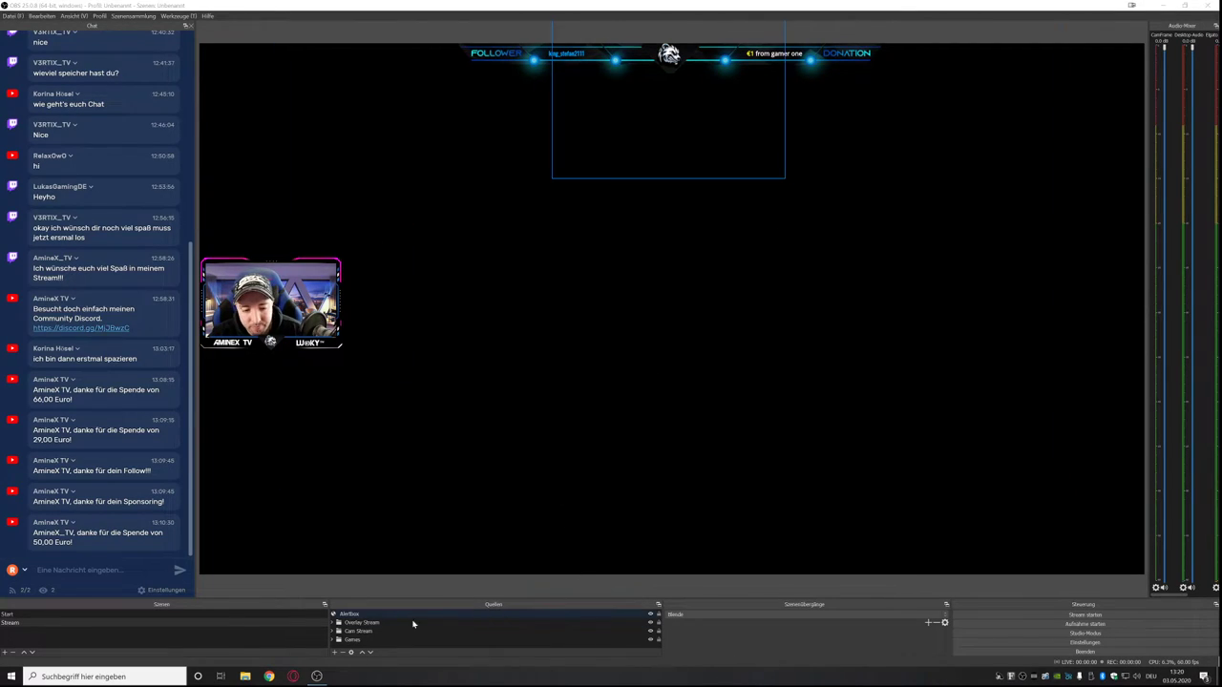
# Add a scene named Chatting in OBS, move it between Start and Stream, and select it.
pyautogui.click(55, 621)
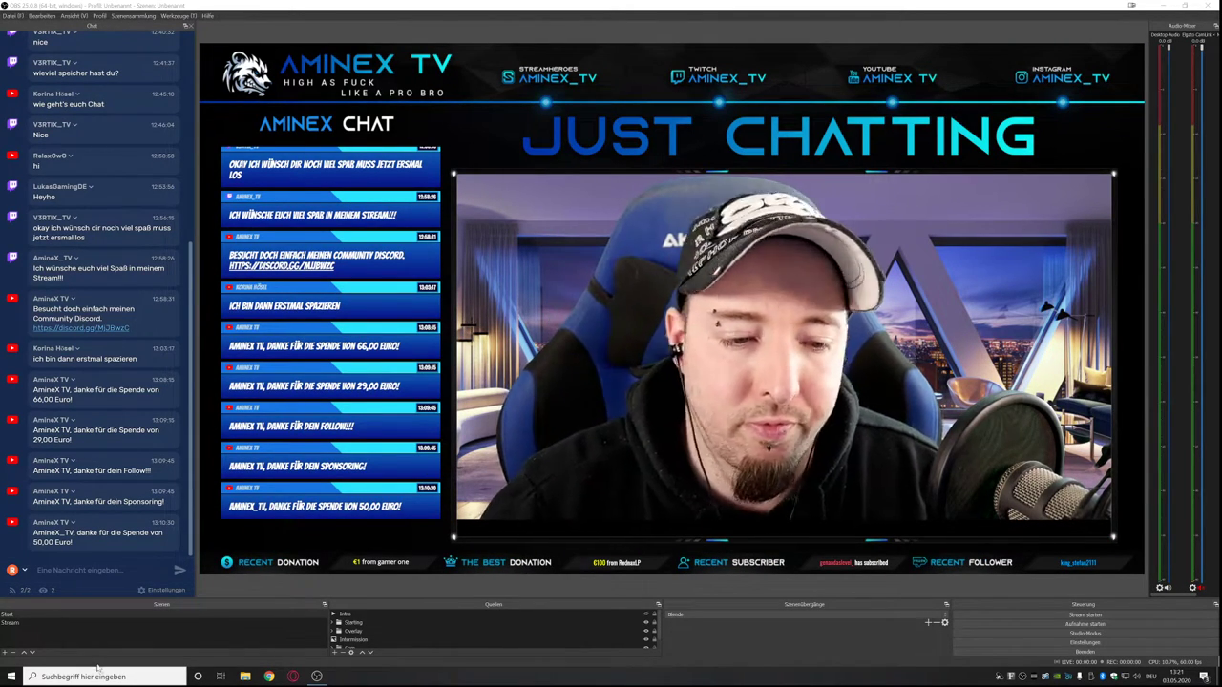
pyautogui.click(4, 652)
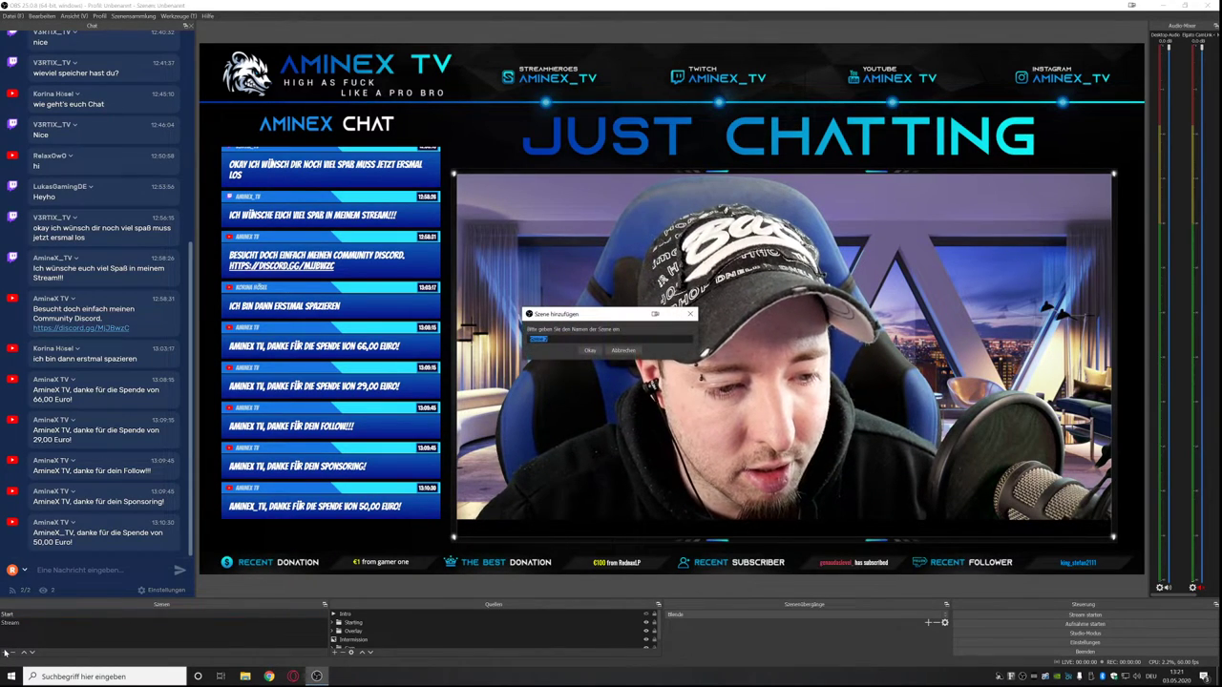
pyautogui.write('Chatting')
pyautogui.press('Return')
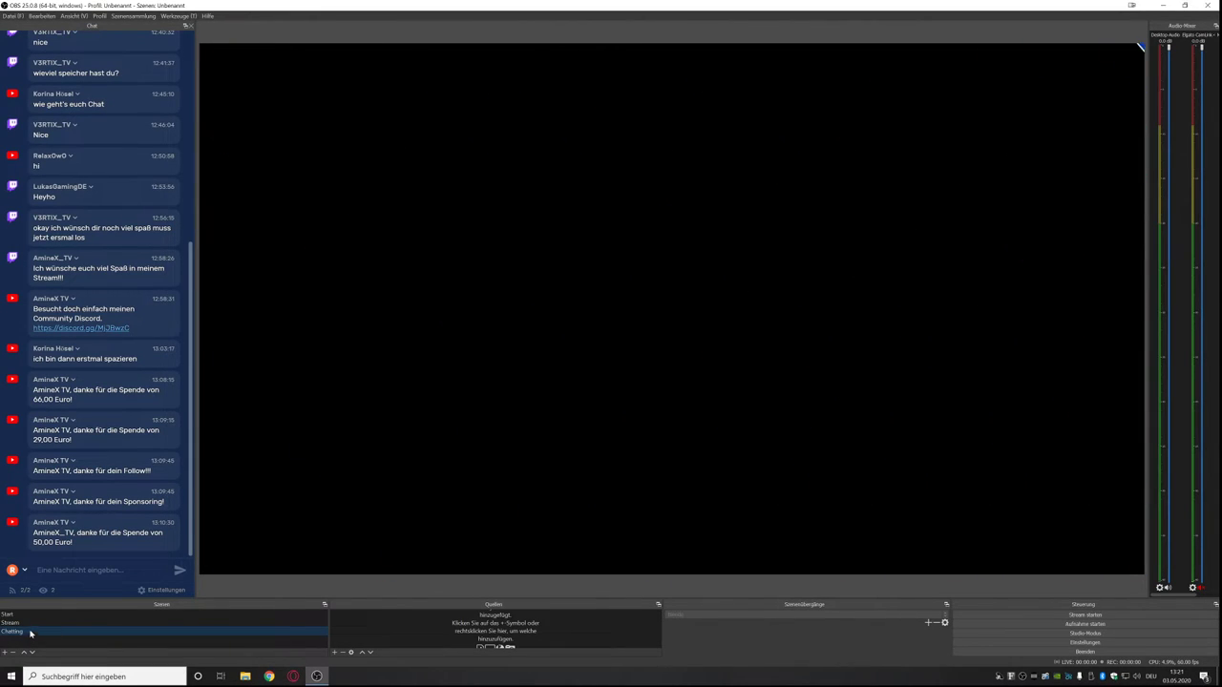
pyautogui.moveTo(33, 634); pyautogui.dragTo(31, 622)
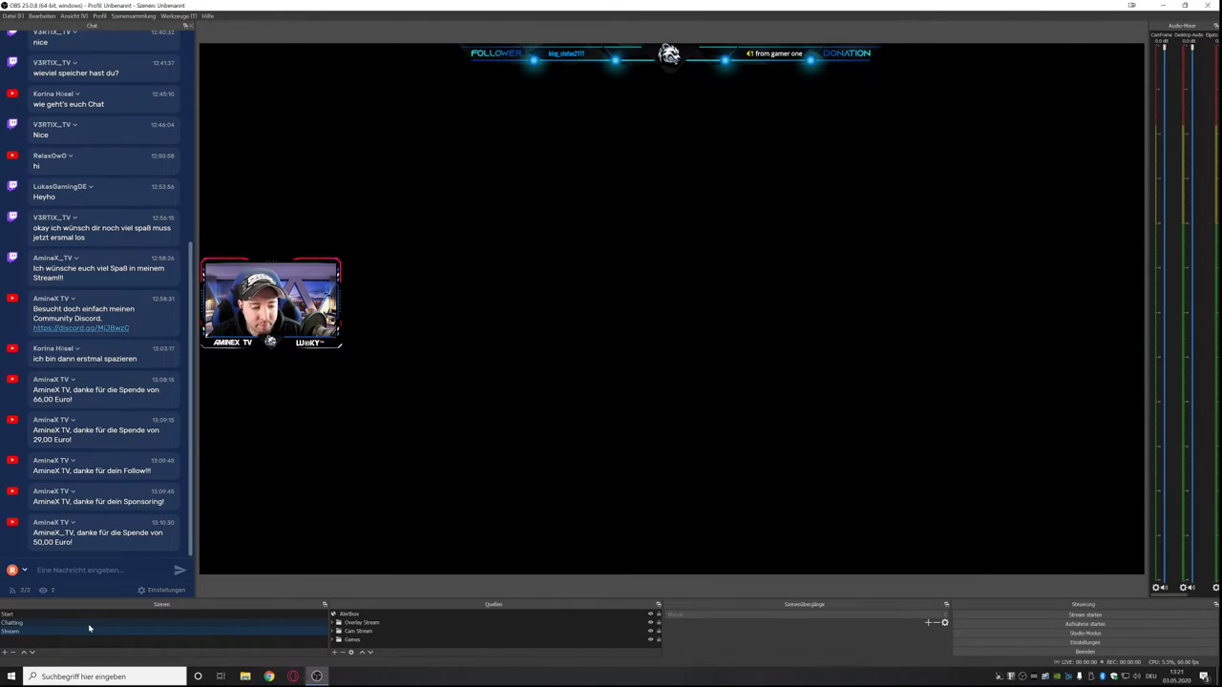
pyautogui.click(88, 623)
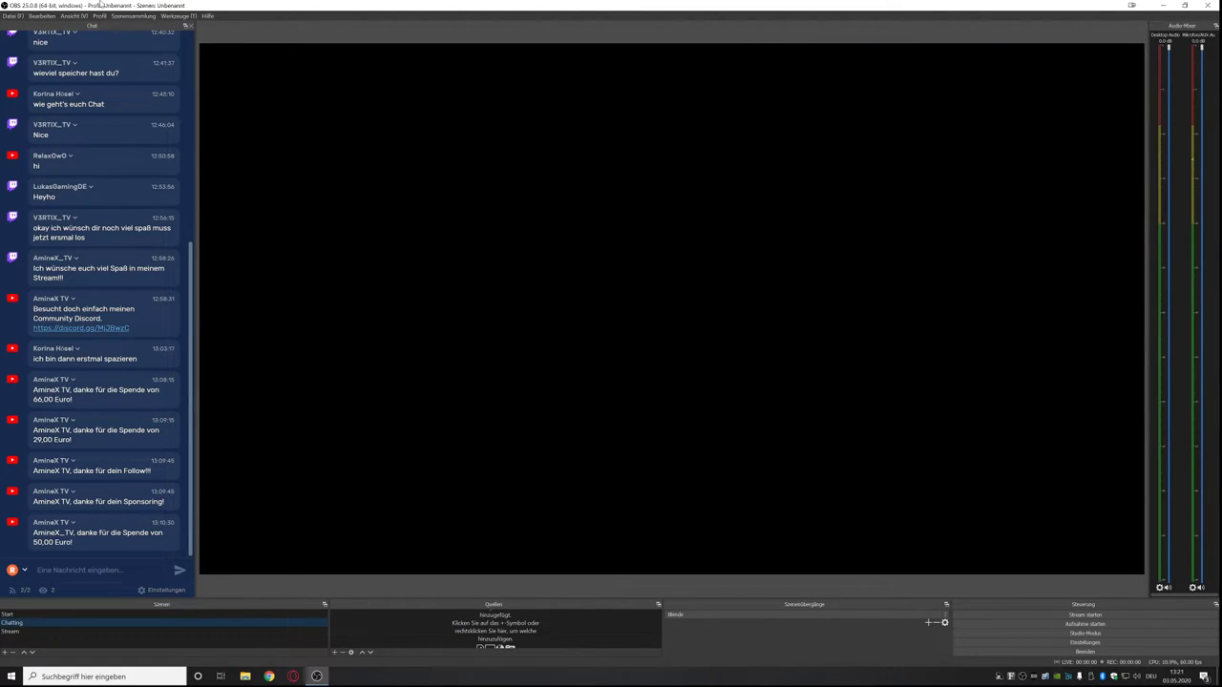
# Create a new image source named Just Chatting in the Chatting scene.
pyautogui.click(335, 653)
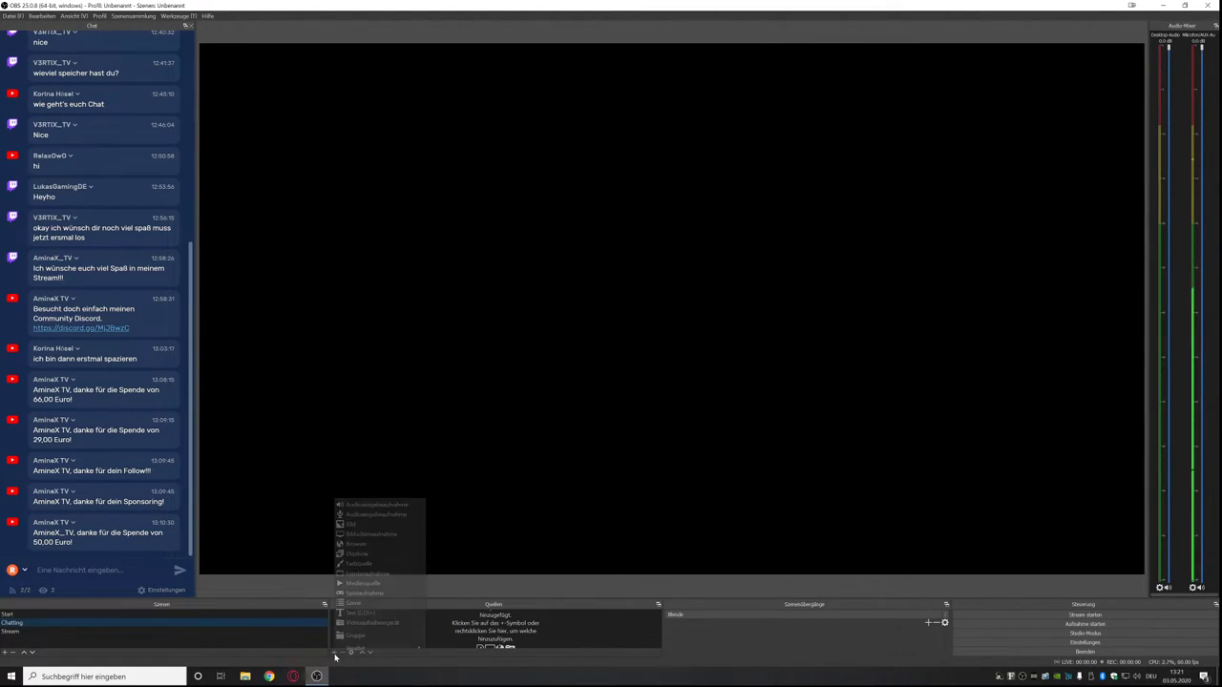
pyautogui.click(380, 529)
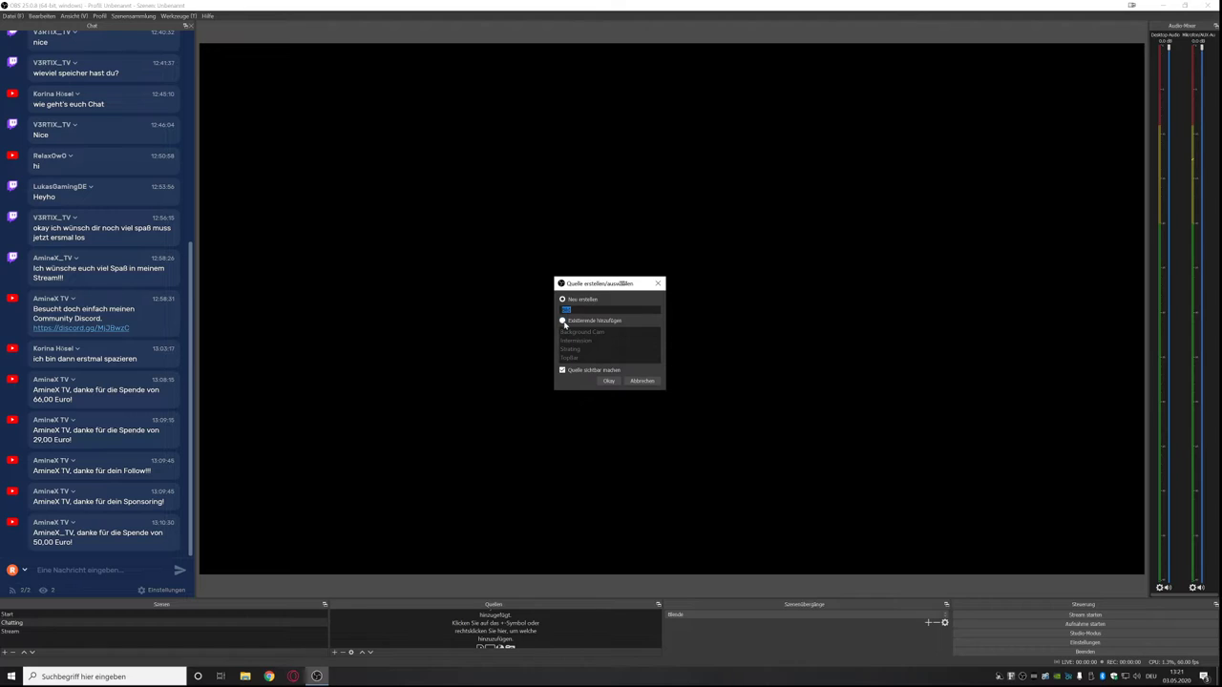
pyautogui.write('Just C')
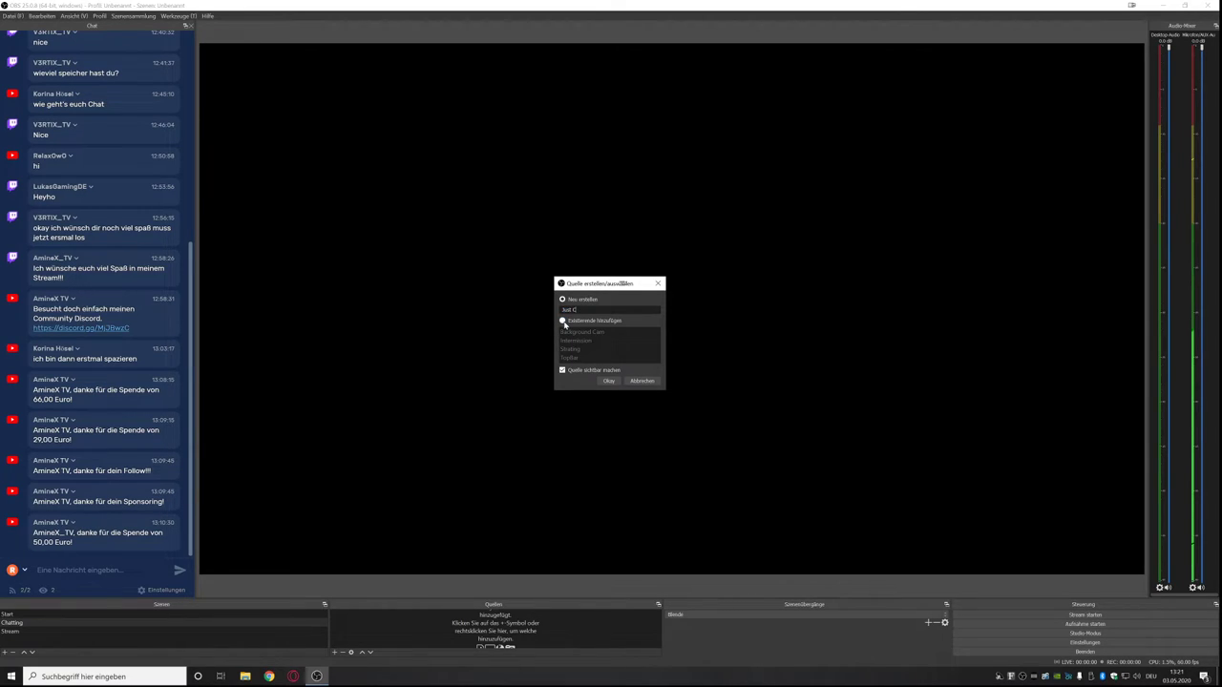
pyautogui.write('hatting')
pyautogui.press('Return')
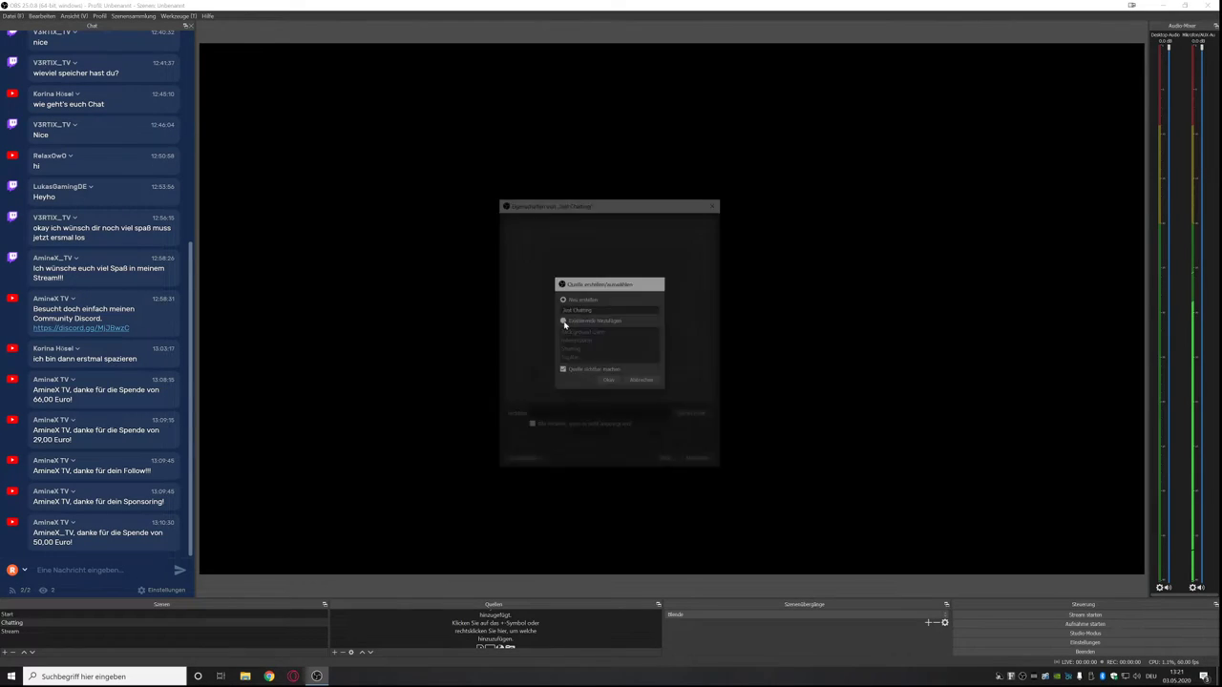
# Load JUSTCHATTING.png from the Stream Overlay folder into the image source and scale it to fill the canvas.
pyautogui.click(689, 416)
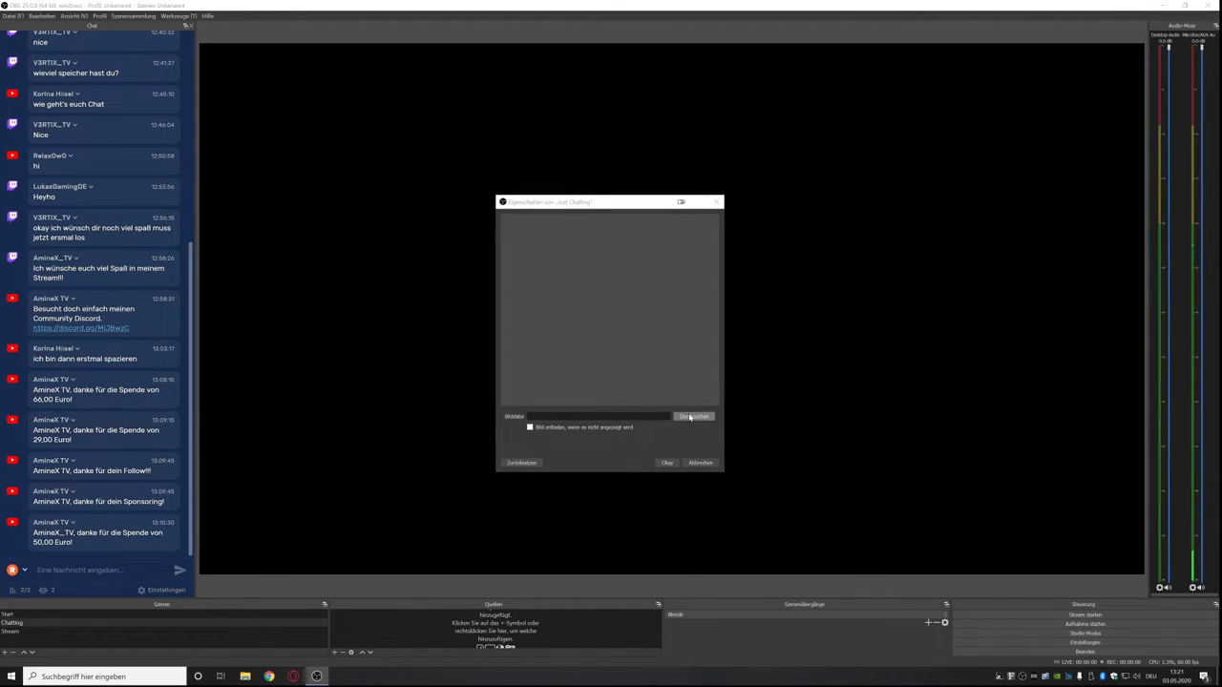
pyautogui.click(653, 233)
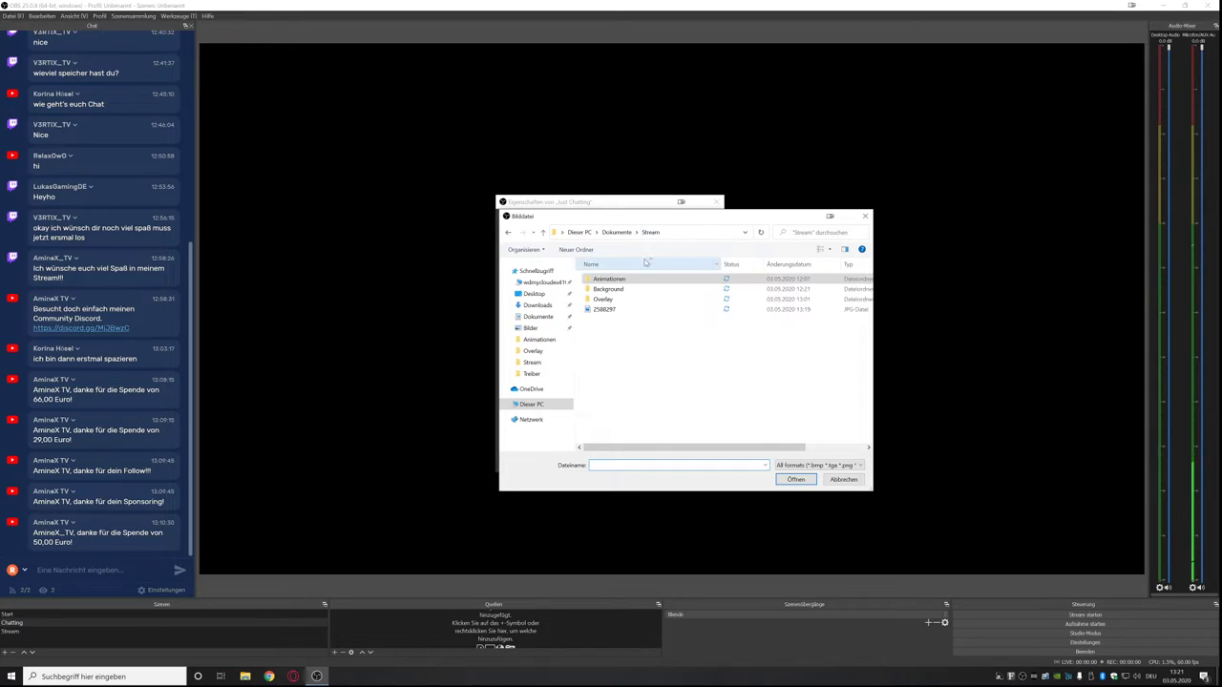
pyautogui.doubleClick(604, 307)
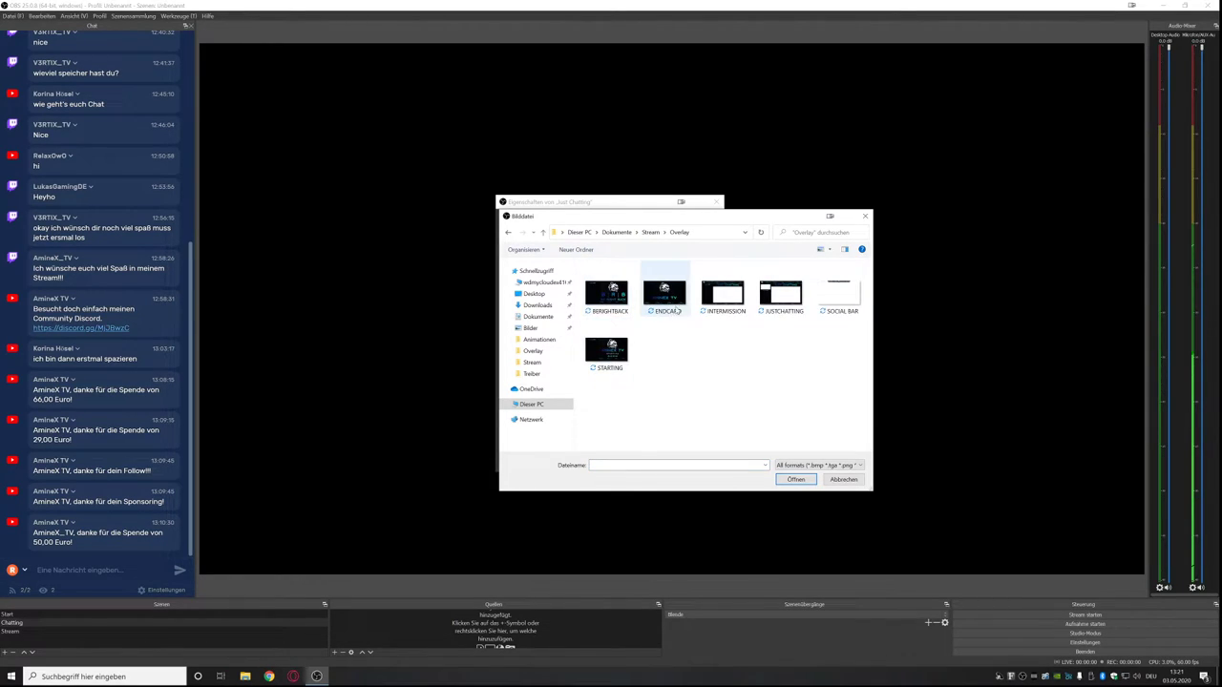
pyautogui.doubleClick(781, 296)
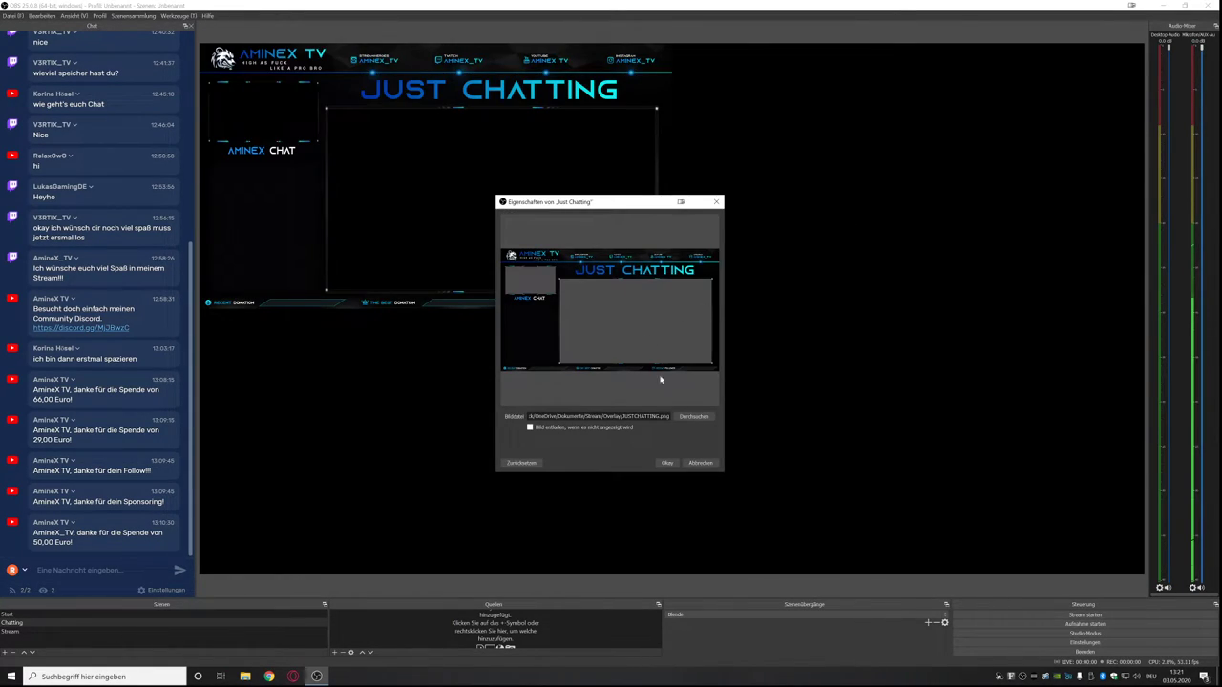
pyautogui.click(658, 462)
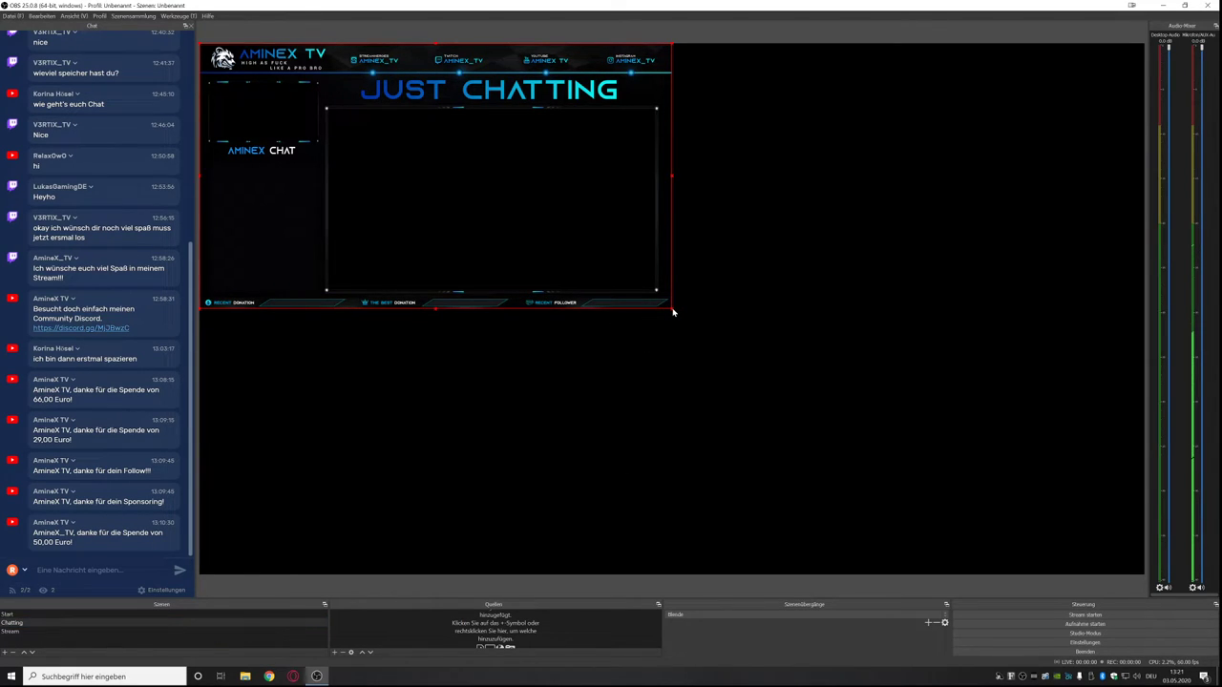
pyautogui.moveTo(672, 311); pyautogui.dragTo(1143, 514)
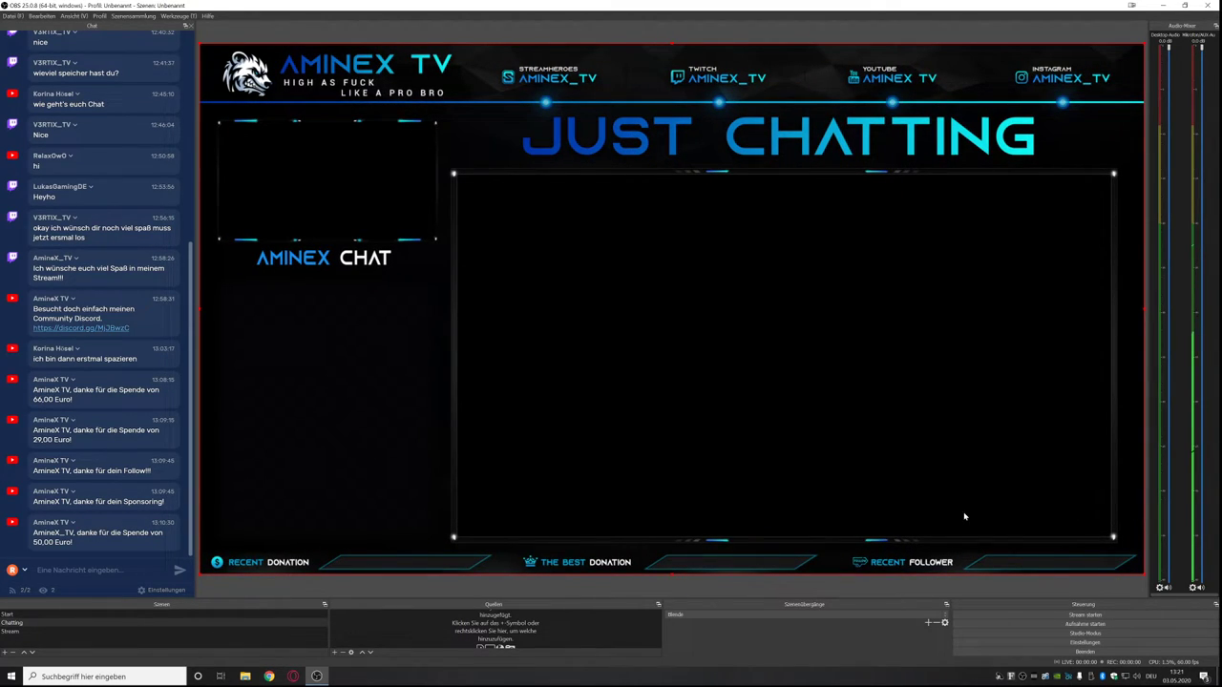
# Switch to Adobe Photoshop 2020, open the recent INTERMISSION.psd with the Just Chatting layout, and update its text layers.
pyautogui.click(9, 676)
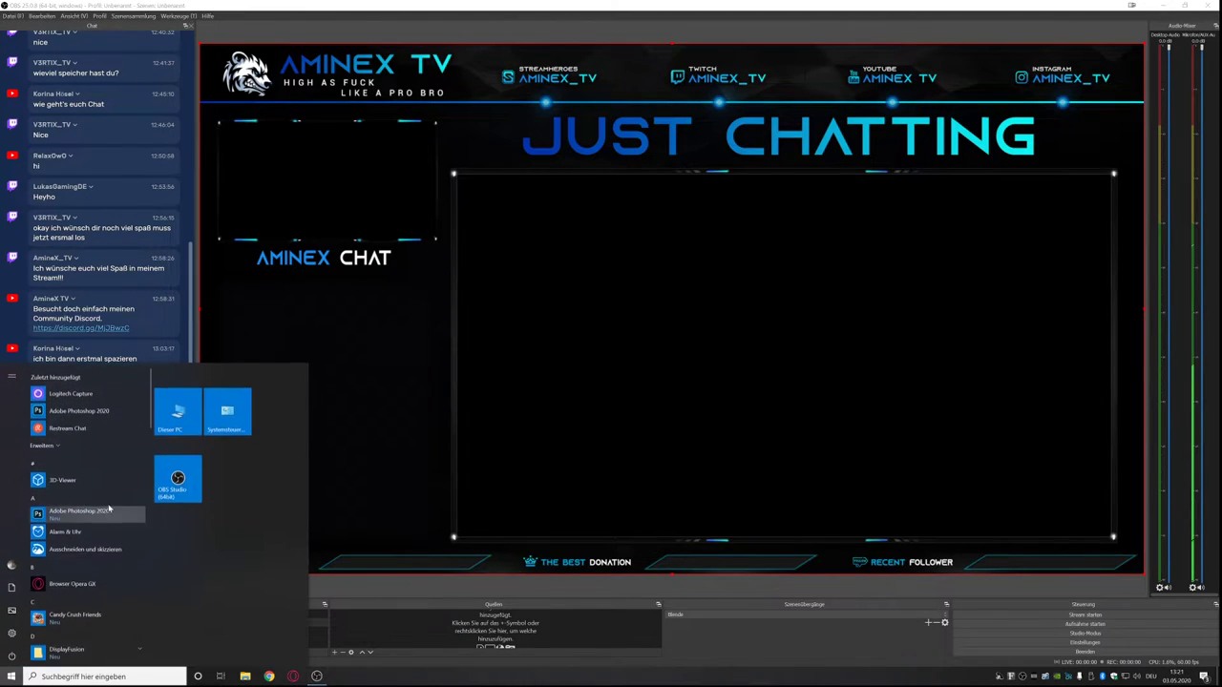
pyautogui.click(84, 406)
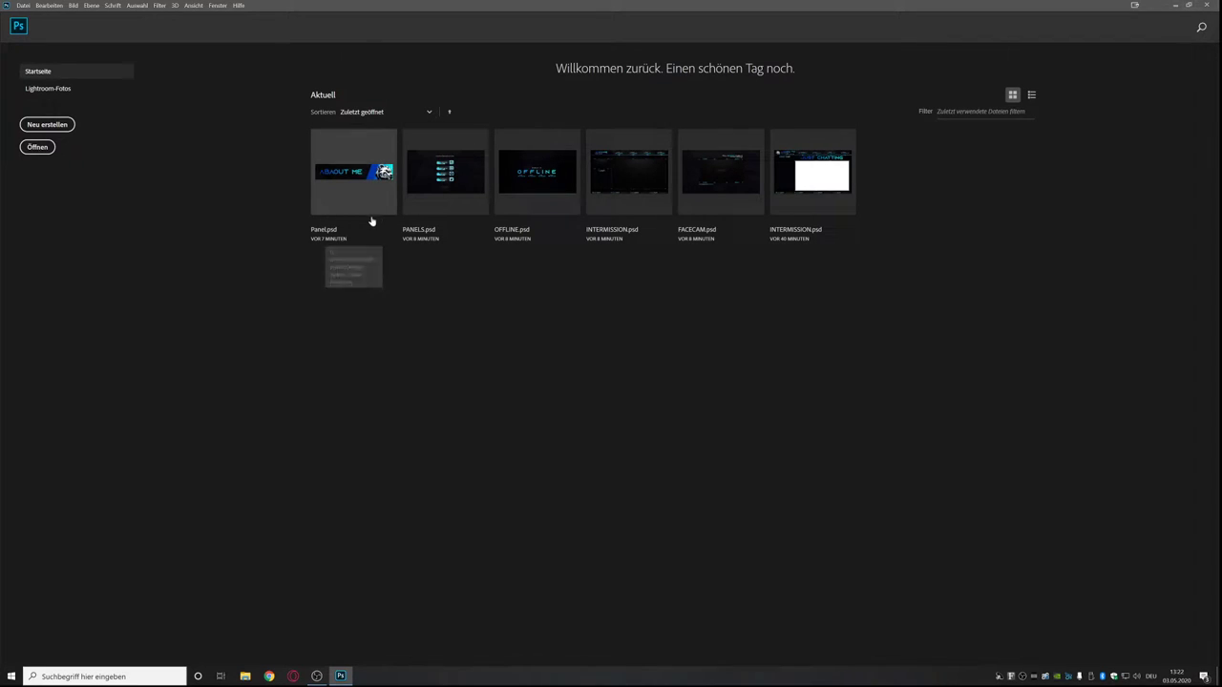
pyautogui.click(812, 186)
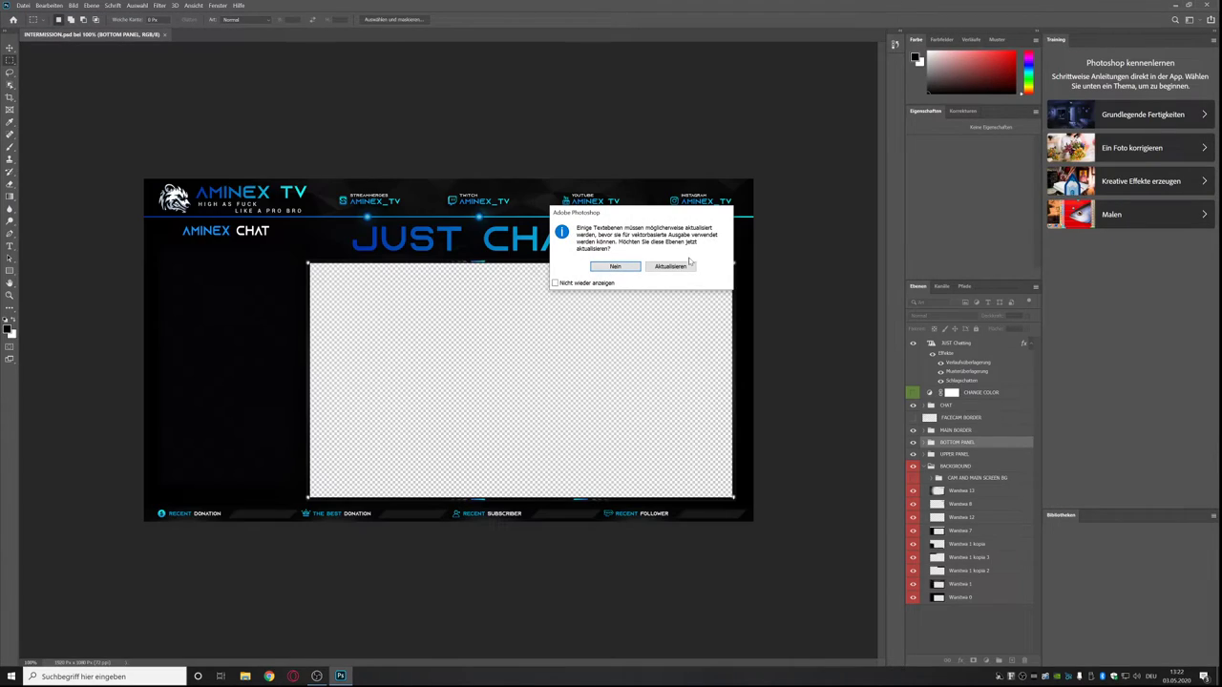
pyautogui.click(683, 268)
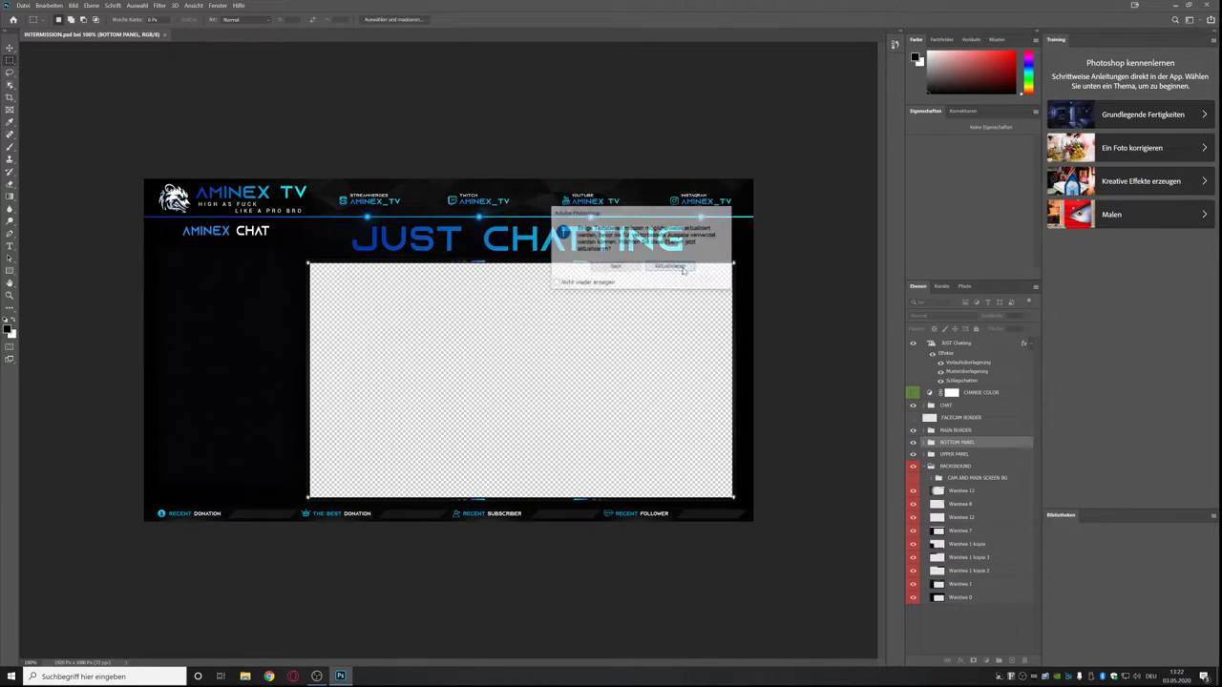
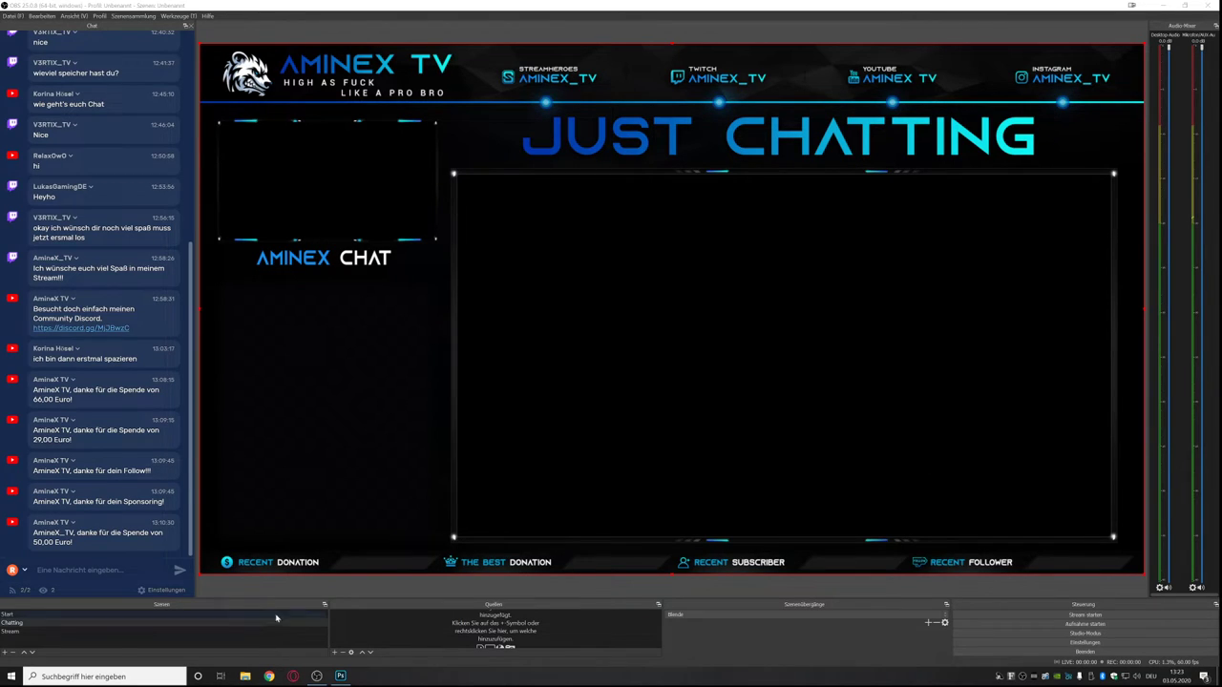
# Preview the Start scene in OBS, return to Chatting, and toggle the Just Chatting overlay off and on.
pyautogui.click(120, 615)
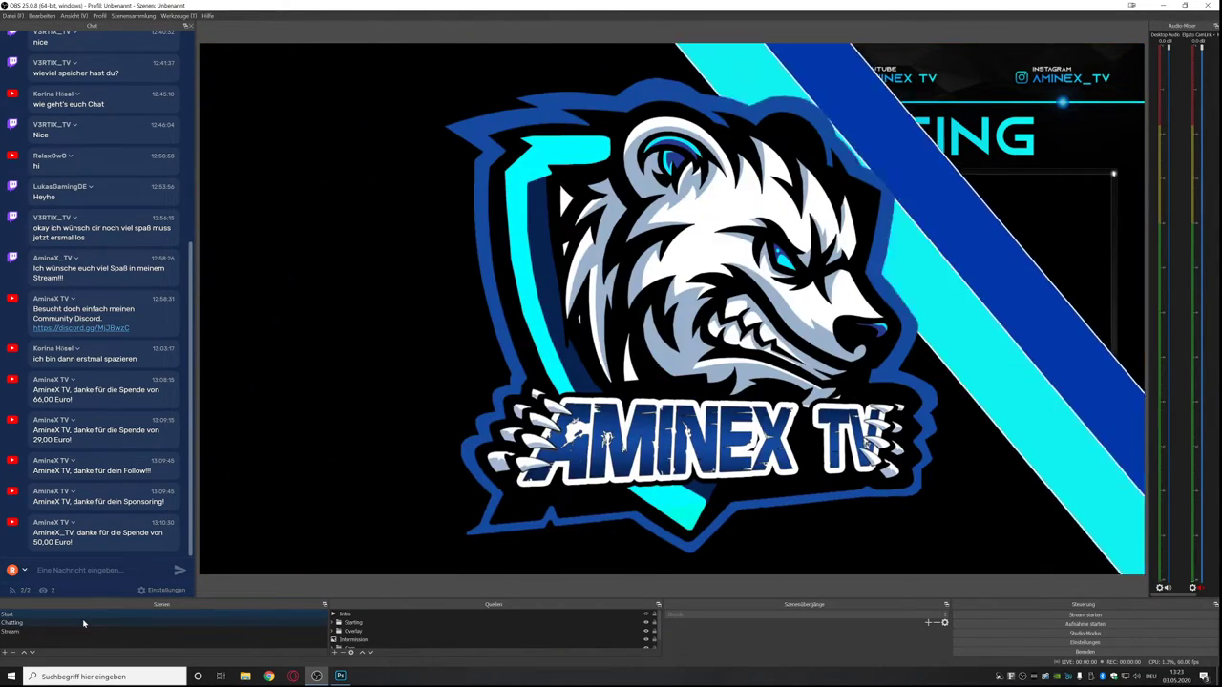
pyautogui.click(79, 623)
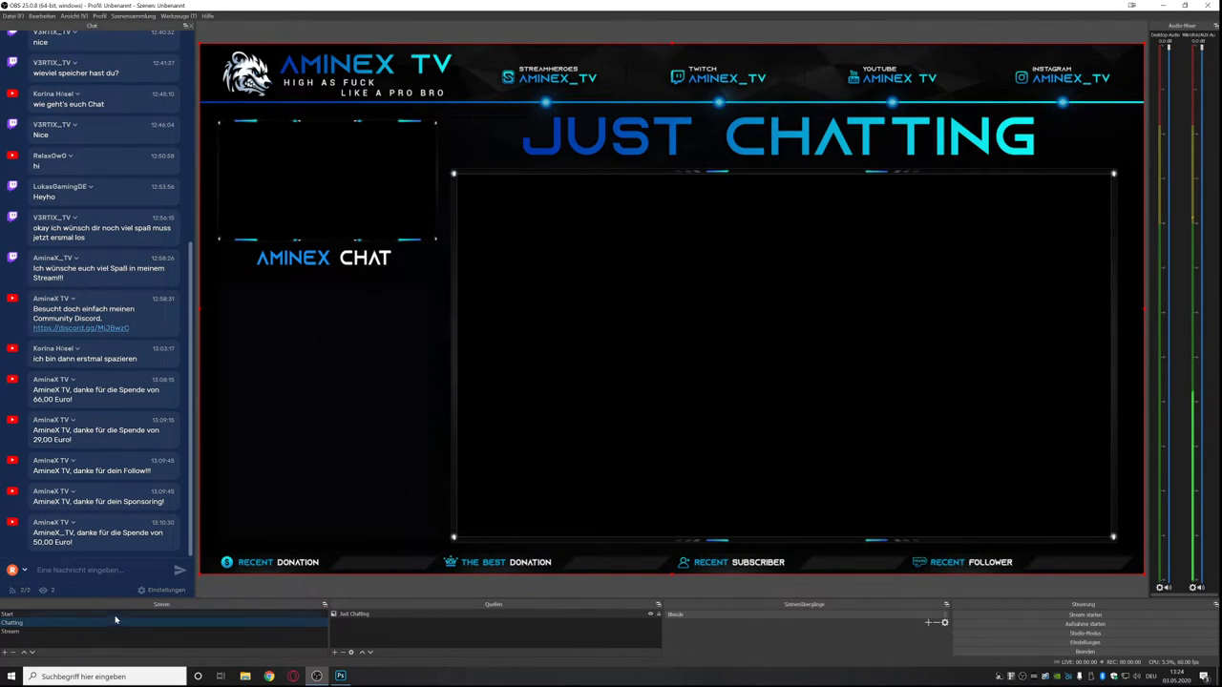
pyautogui.click(650, 615)
pyautogui.click(650, 615)
# Add the existing Elgato CamLink 4K video capture device to the Chatting scene.
pyautogui.click(335, 652)
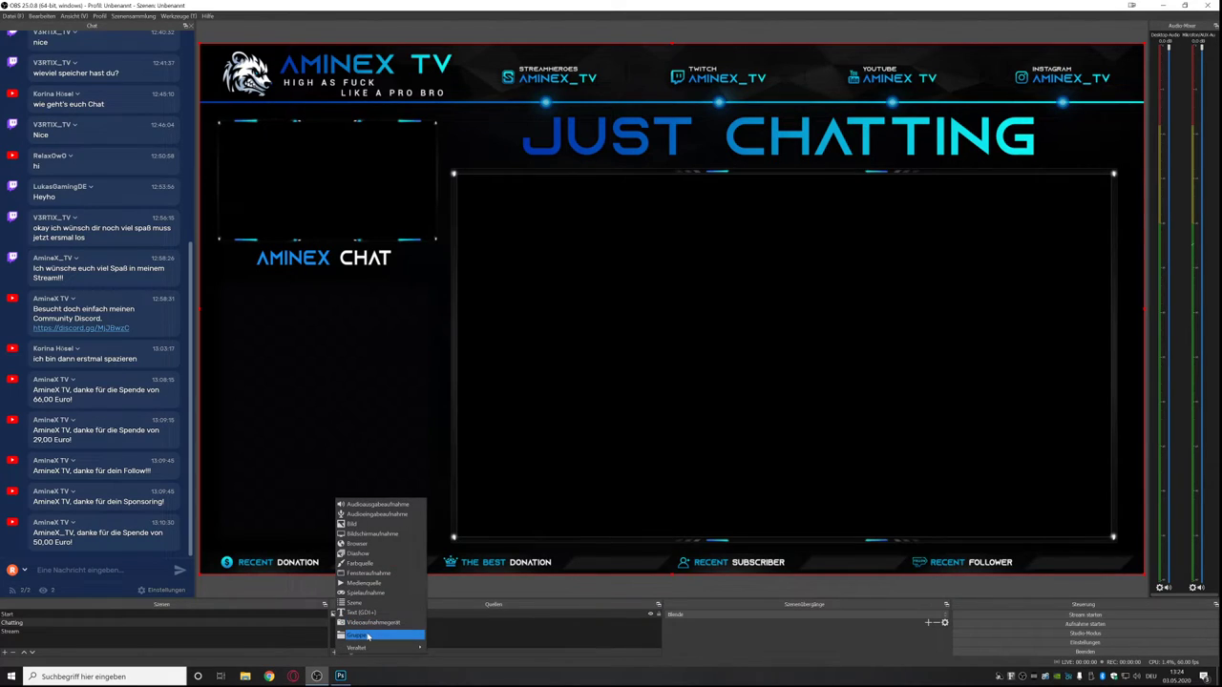
pyautogui.click(363, 624)
pyautogui.click(564, 321)
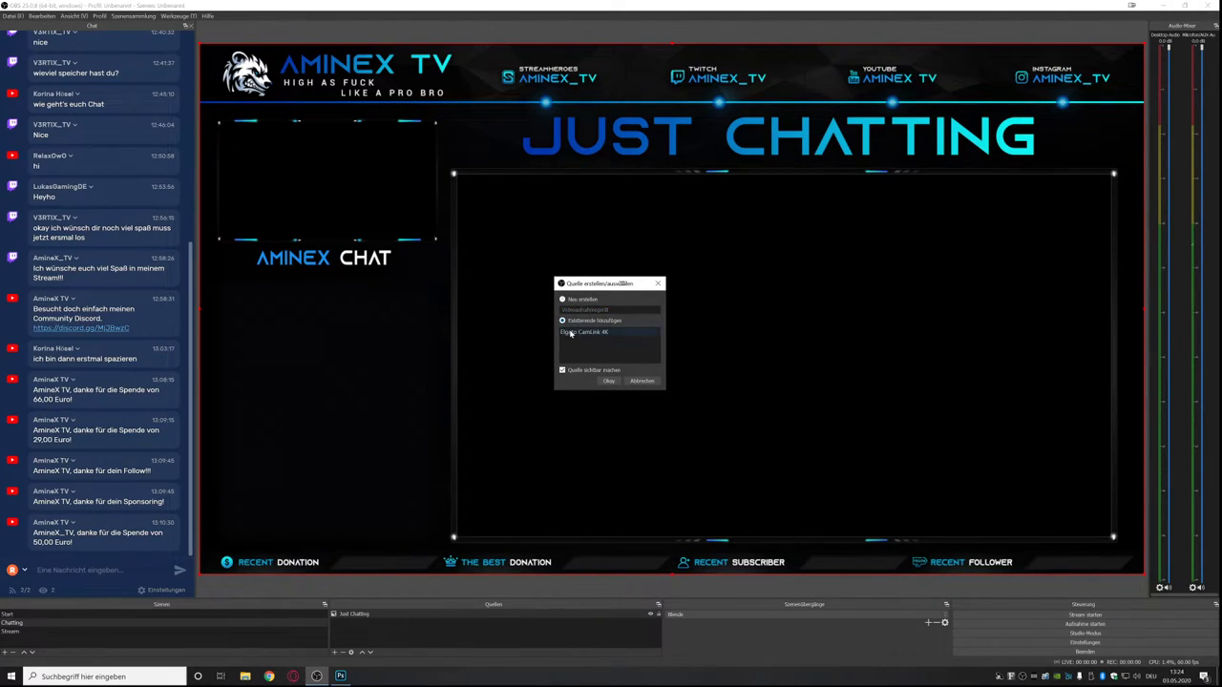
pyautogui.click(609, 381)
pyautogui.moveTo(603, 384); pyautogui.dragTo(568, 294)
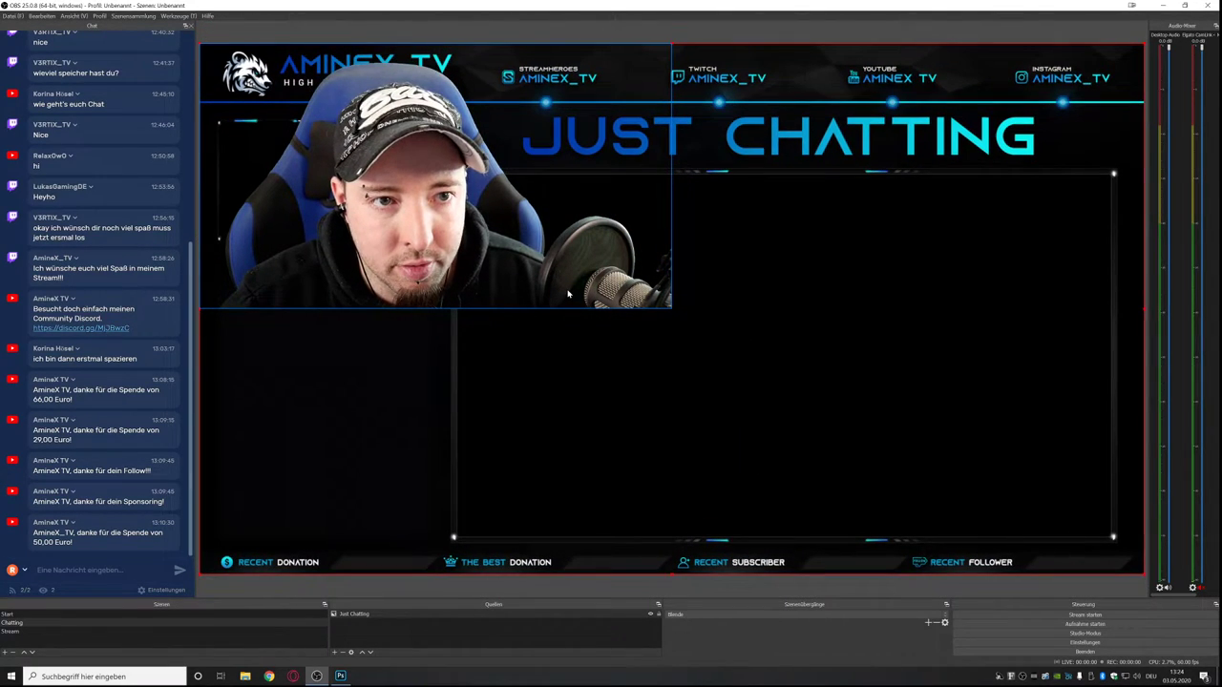
# Scale the camera image down and fit it into the small frame above the AMINEX CHAT heading.
pyautogui.click(573, 296)
pyautogui.moveTo(671, 308); pyautogui.dragTo(346, 126)
pyautogui.moveTo(311, 127); pyautogui.dragTo(434, 235)
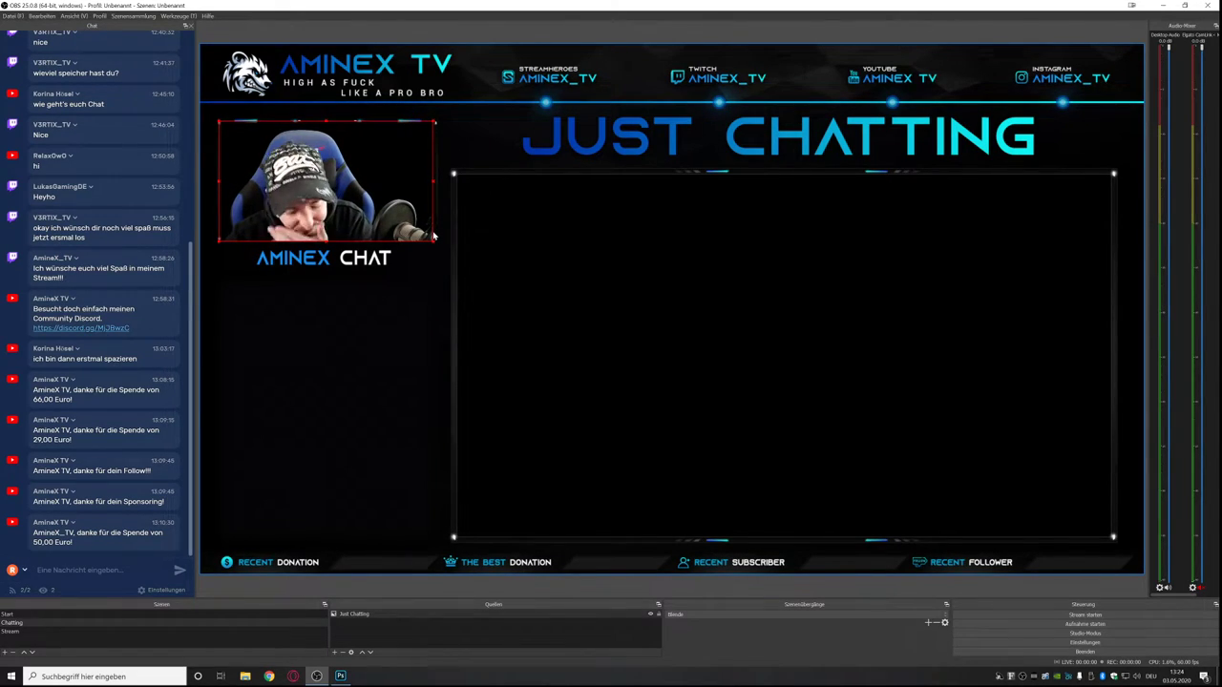
pyautogui.moveTo(405, 203); pyautogui.dragTo(405, 203)
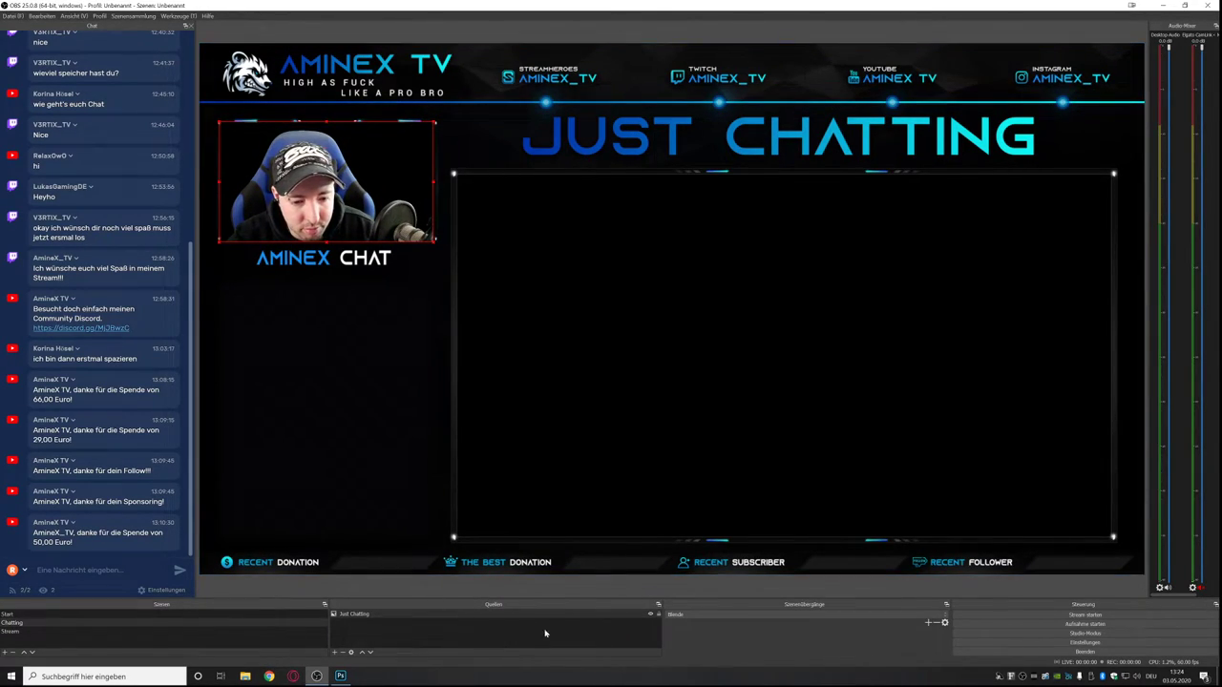
# Hide the Elgato CamLink 4K source in the Chatting scene and show it again.
pyautogui.hotkey('ctrl', 'v')
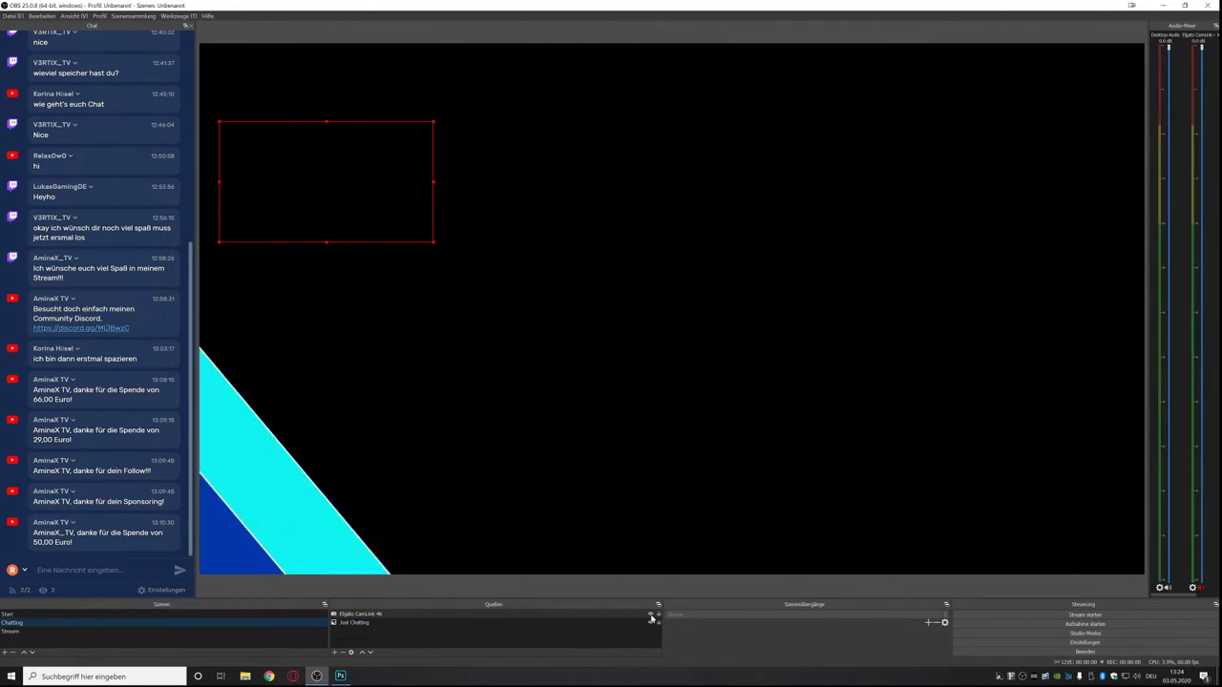
pyautogui.click(650, 615)
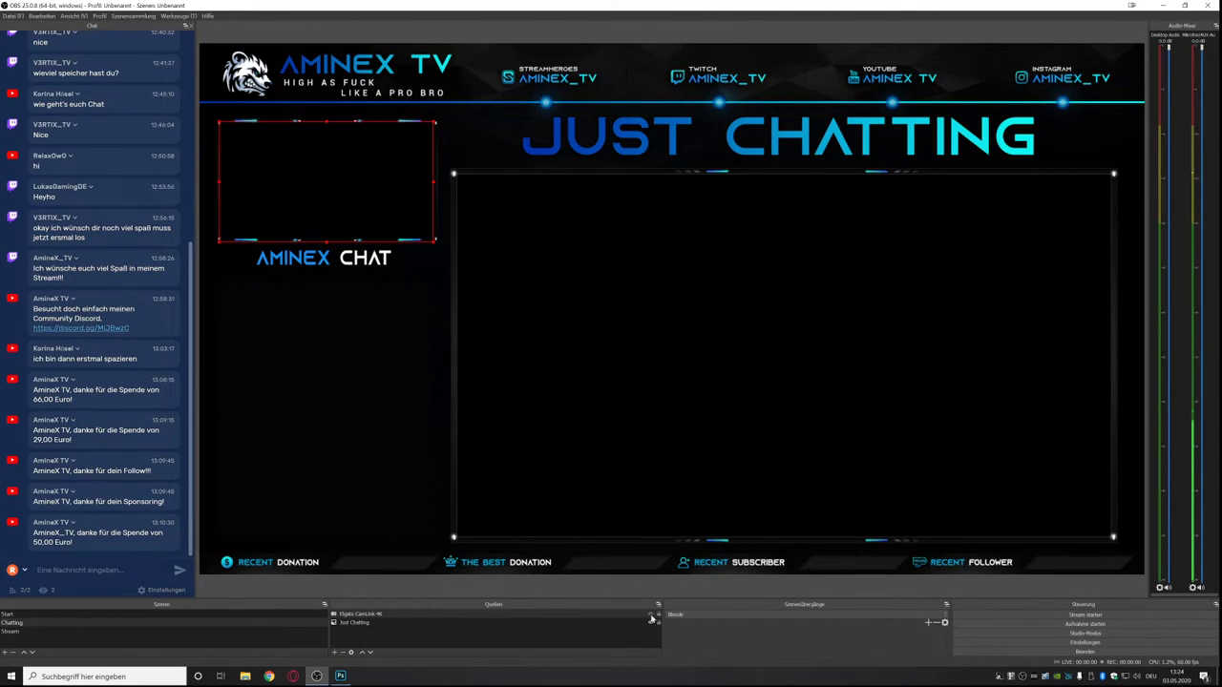
pyautogui.click(650, 614)
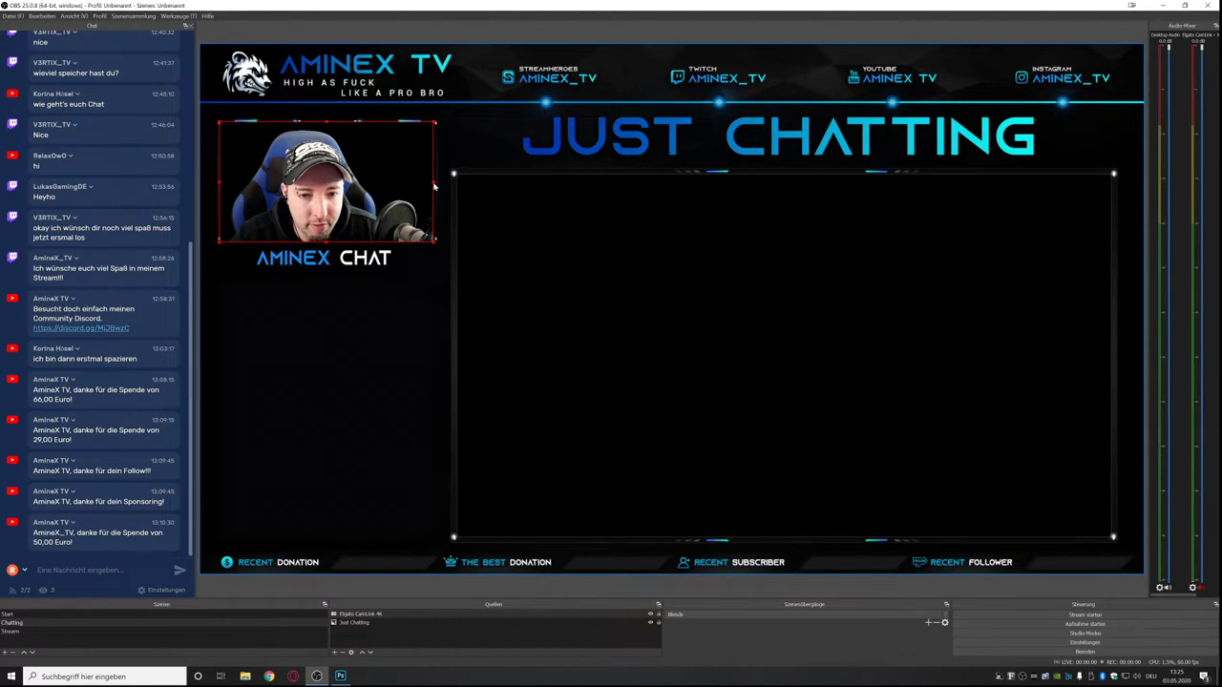
# Widen the camera image to its frame's edge and move Elgato CamLink 4K below the Just Chatting overlay in the source order.
pyautogui.moveTo(433, 186); pyautogui.dragTo(439, 188)
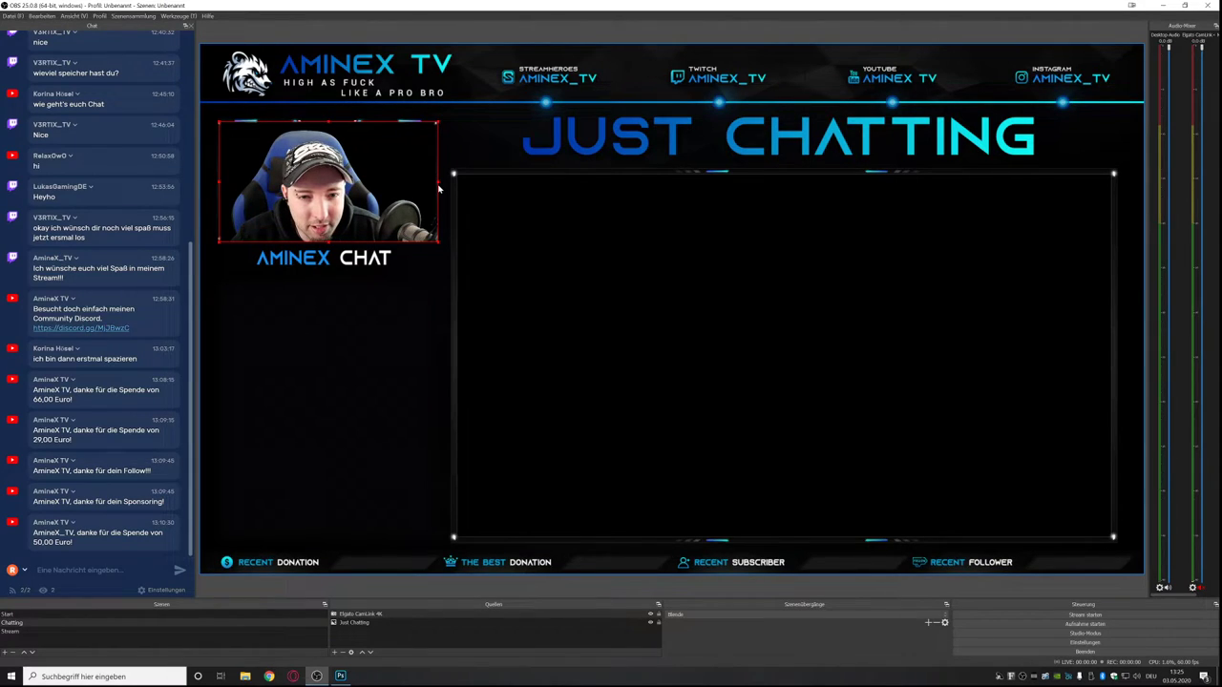
pyautogui.click(426, 410)
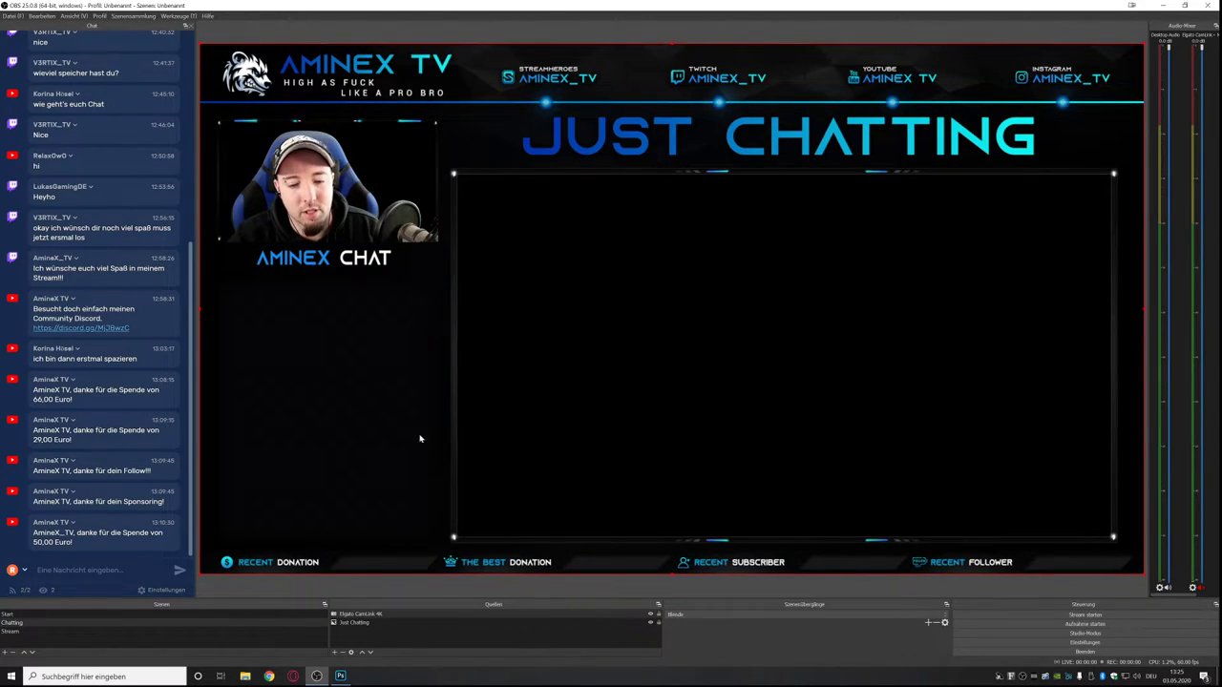
pyautogui.moveTo(381, 613)
pyautogui.mouseDown()
pyautogui.moveTo(381, 637)
pyautogui.moveTo(376, 627)
pyautogui.mouseUp()
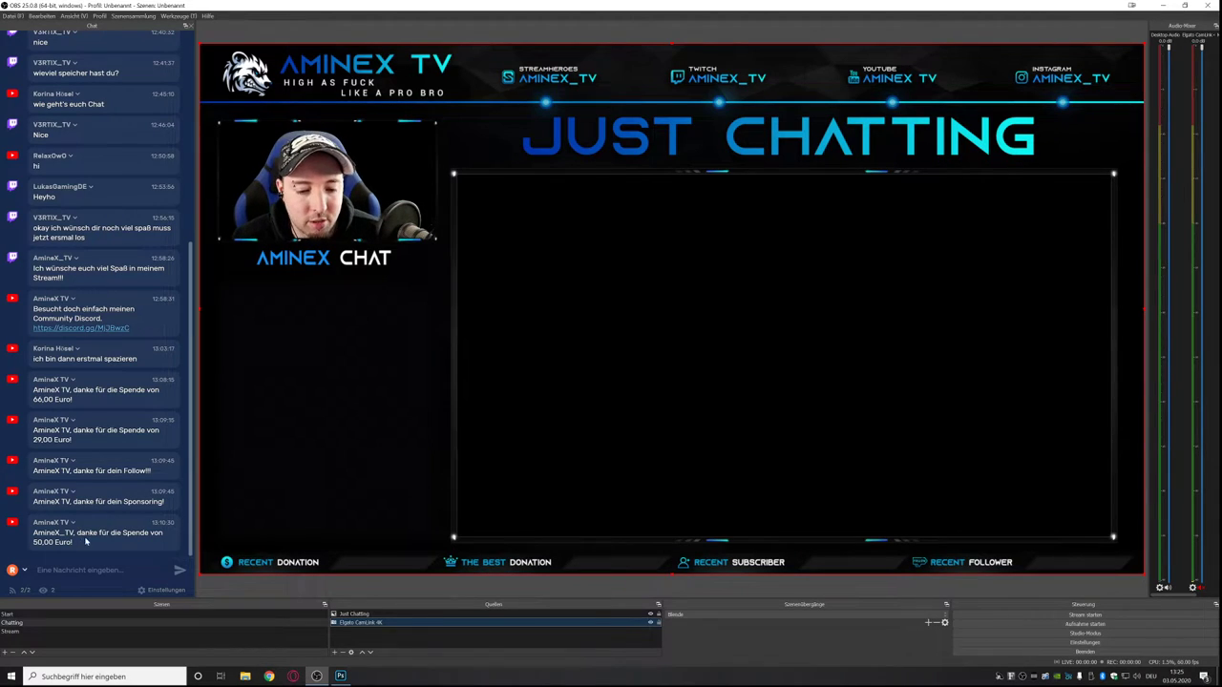
# Add the existing Background Cam image to the Chatting scene and reload the scene.
pyautogui.click(334, 653)
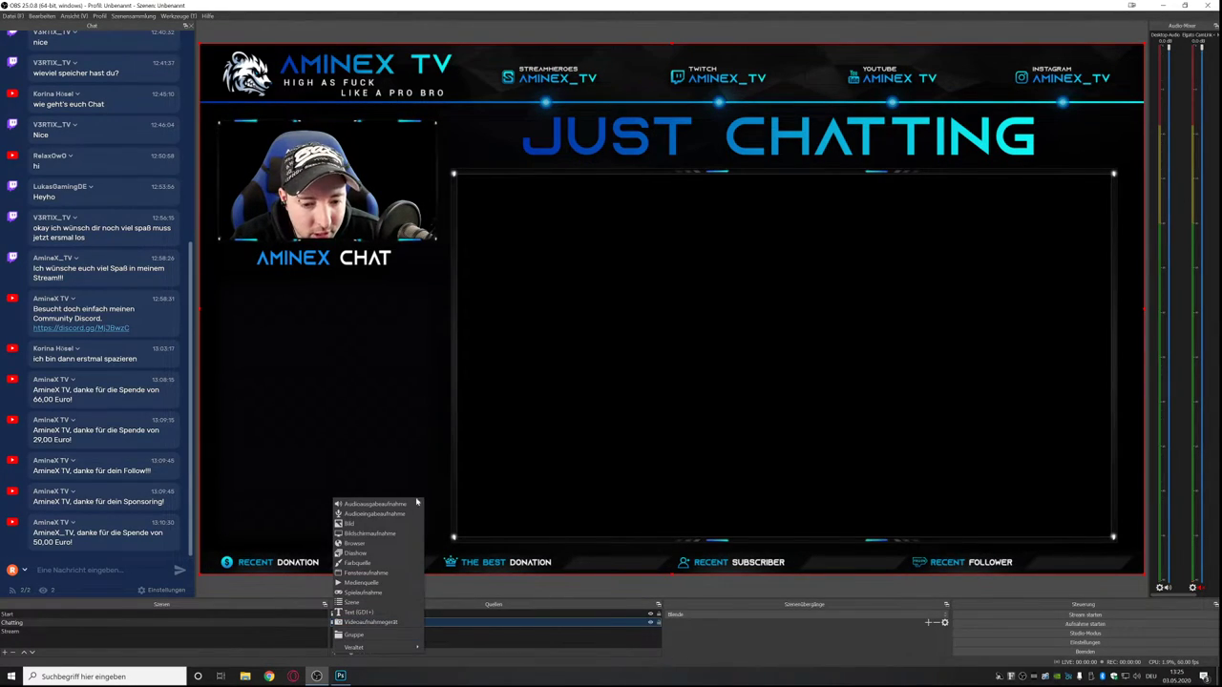
pyautogui.click(401, 523)
pyautogui.click(562, 321)
pyautogui.click(576, 332)
pyautogui.click(608, 381)
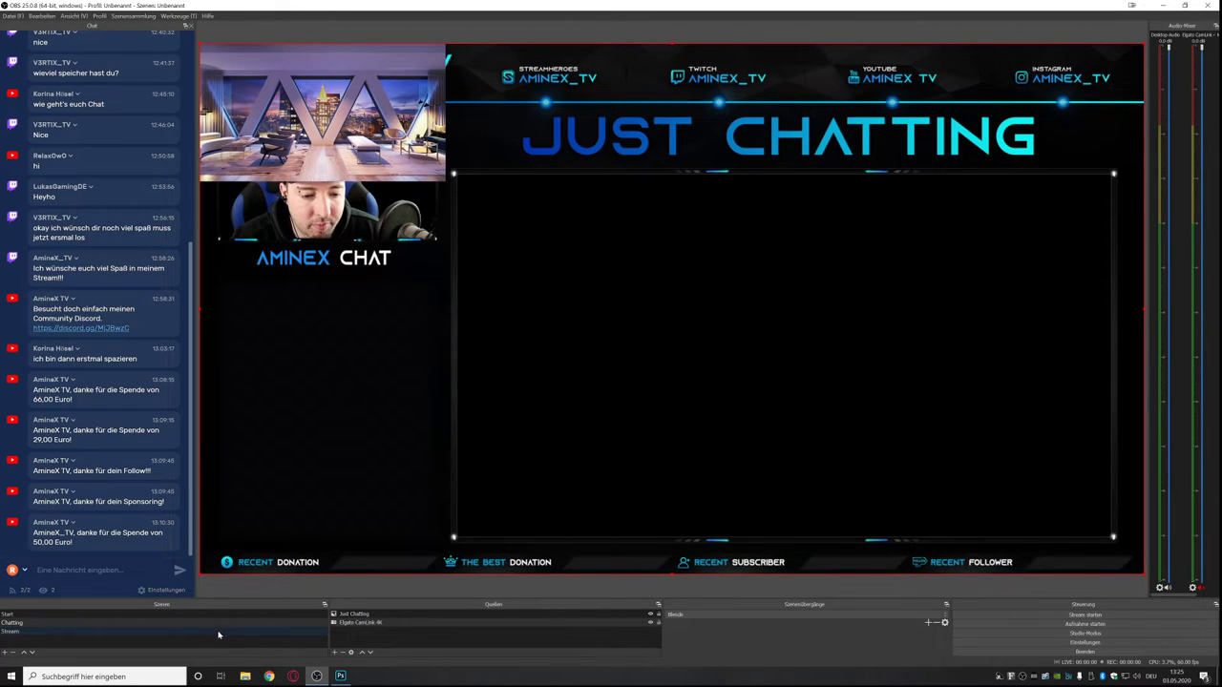
pyautogui.click(54, 615)
pyautogui.click(54, 622)
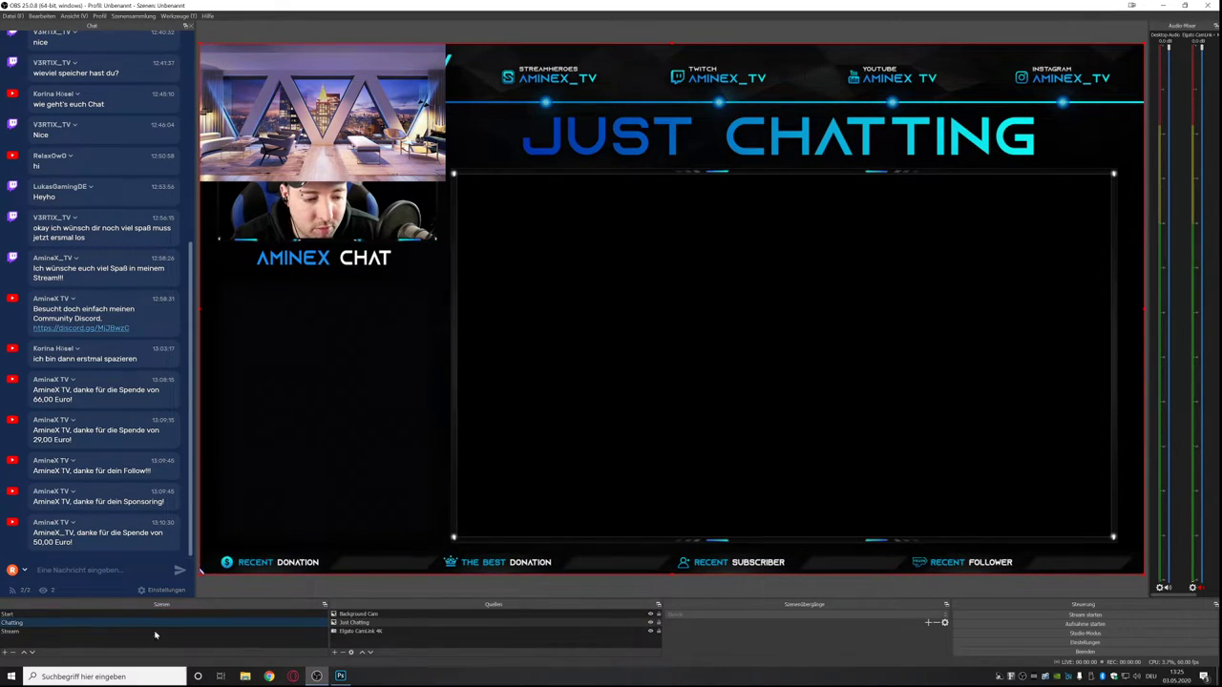
# Align the Background Cam image with the small camera frame's corner and order it below the Elgato CamLink 4K source.
pyautogui.click(371, 615)
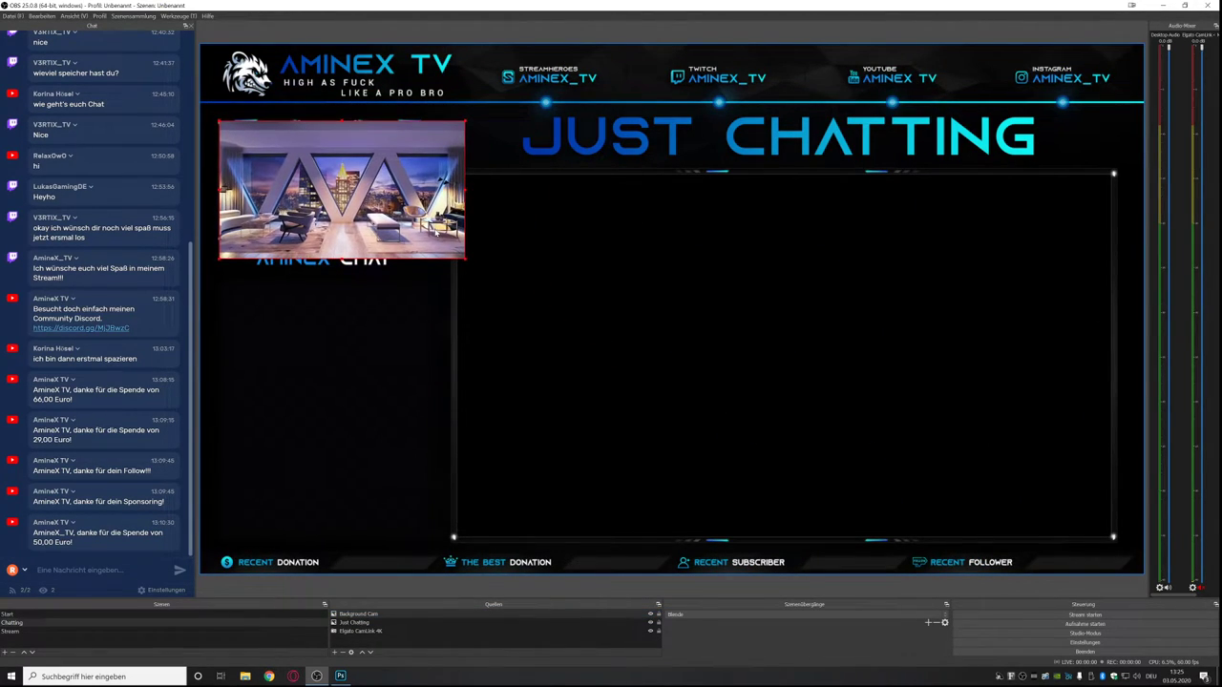
pyautogui.click(596, 631)
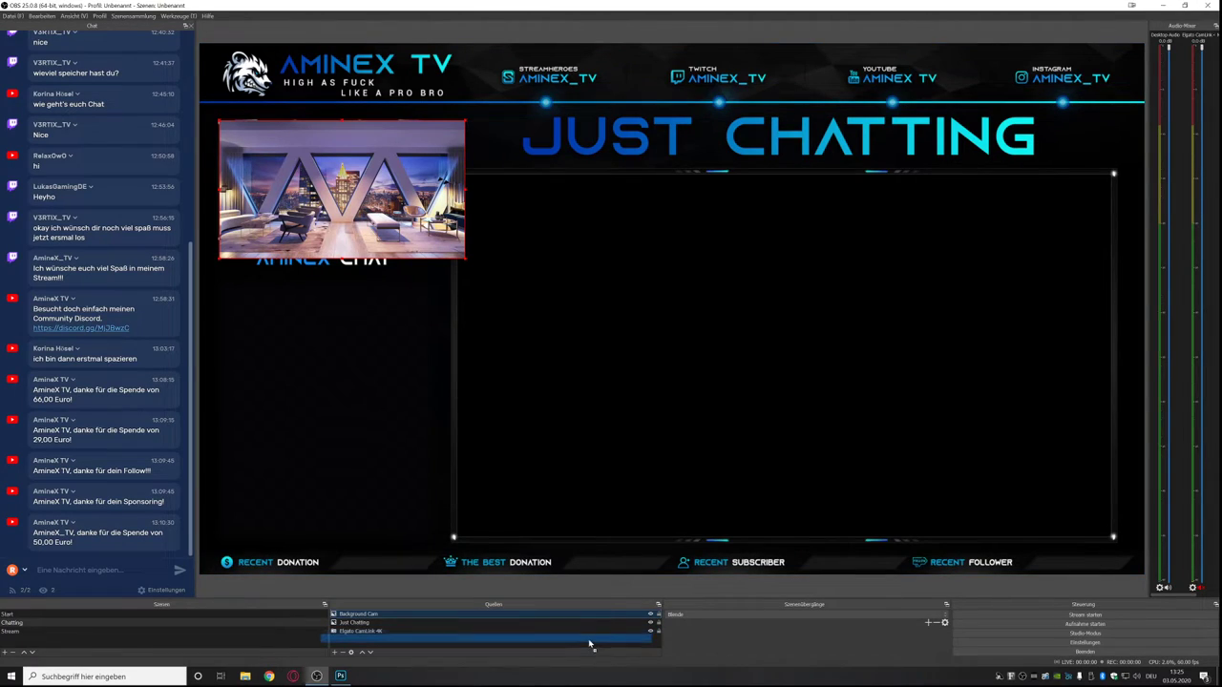
pyautogui.moveTo(573, 614); pyautogui.dragTo(582, 636)
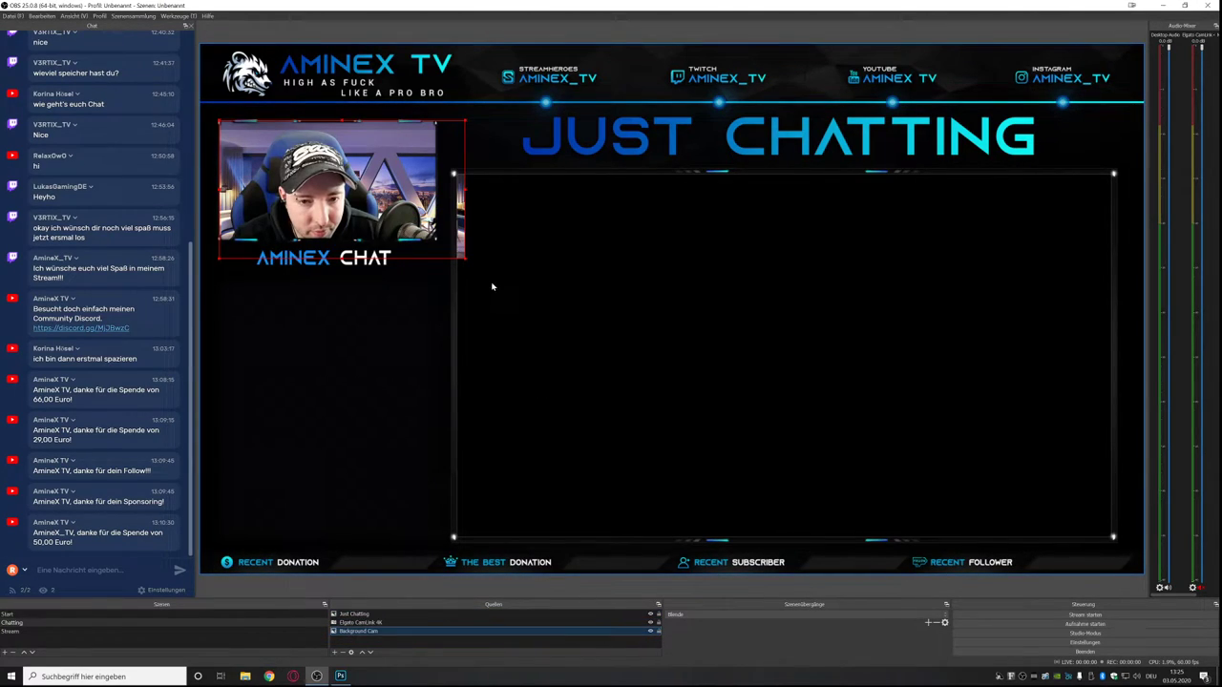
# Resize the Background Cam image to fill the small camera frame above the AMINEX CHAT heading.
pyautogui.moveTo(466, 260); pyautogui.dragTo(438, 240)
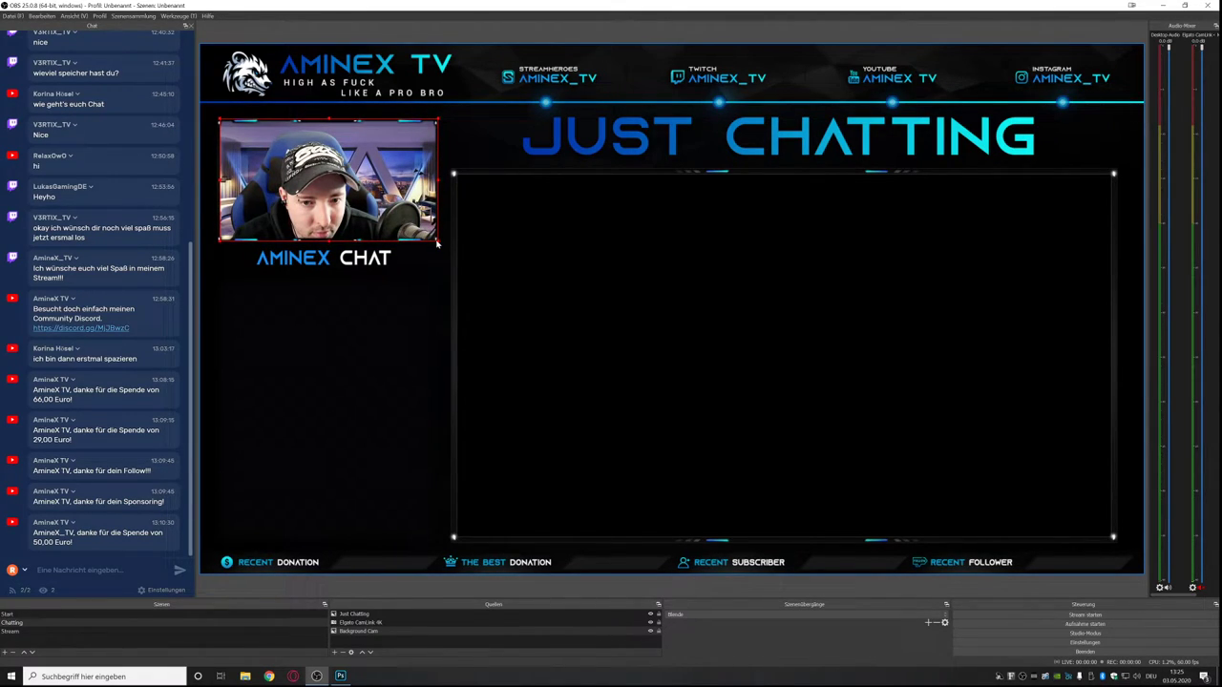
pyautogui.moveTo(438, 244); pyautogui.dragTo(436, 247)
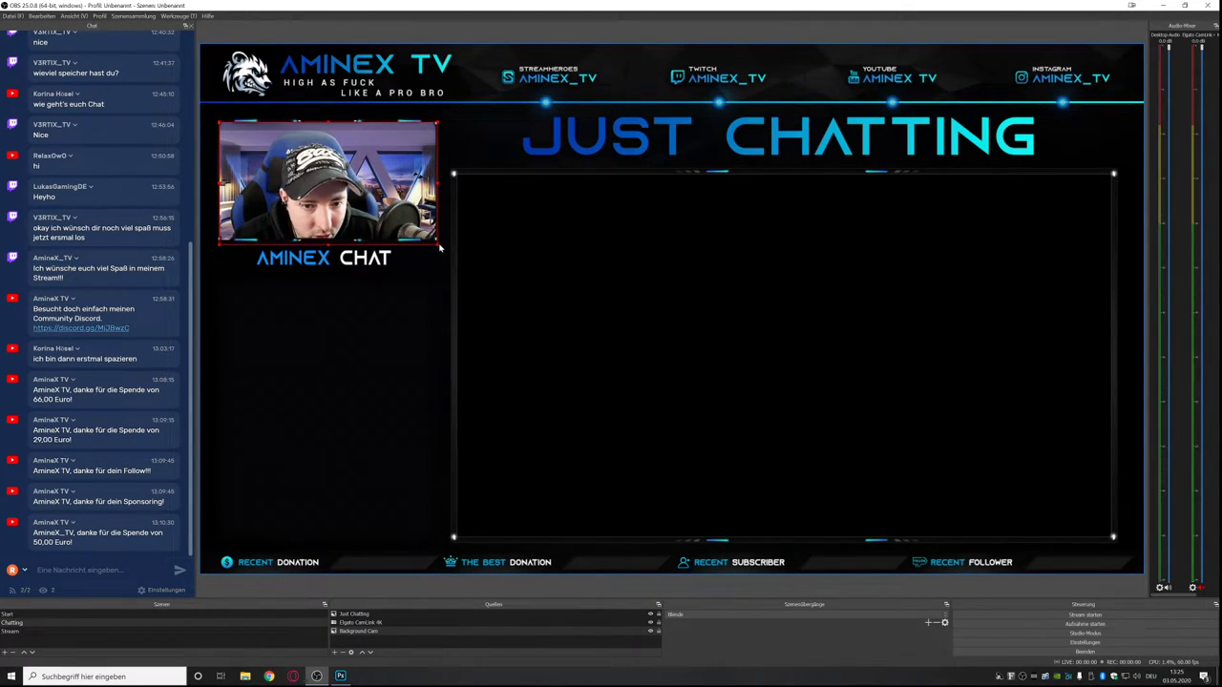
pyautogui.moveTo(438, 248); pyautogui.dragTo(432, 241)
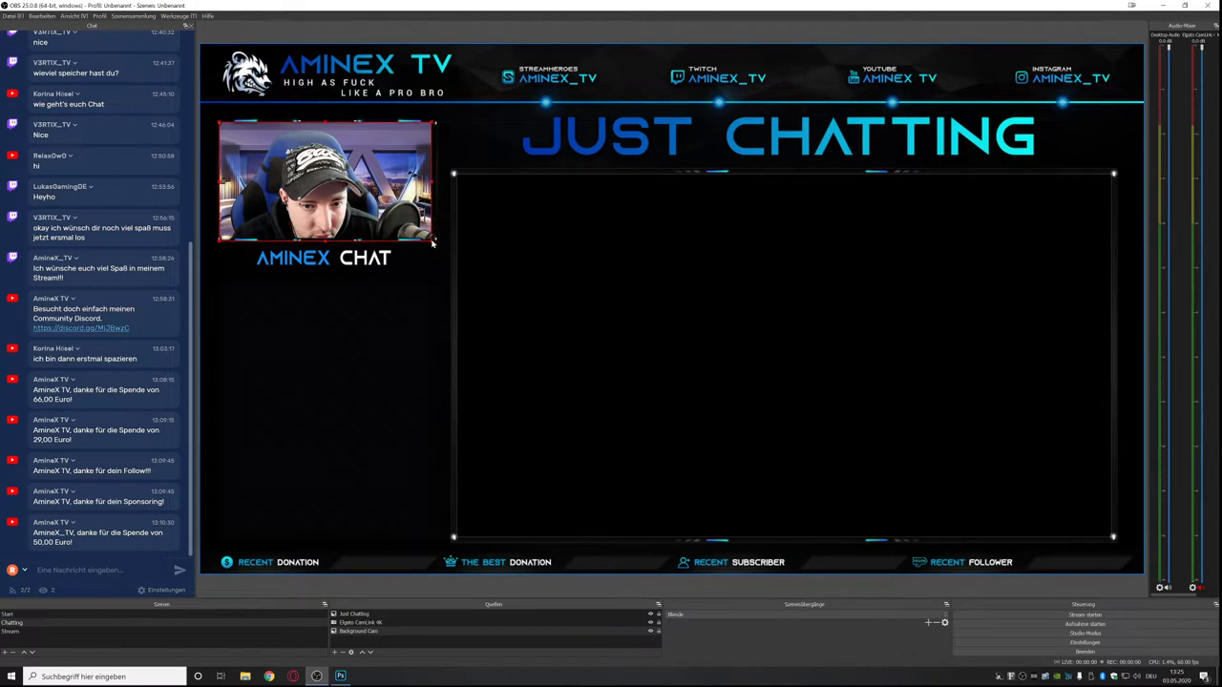
pyautogui.moveTo(432, 186); pyautogui.dragTo(437, 187)
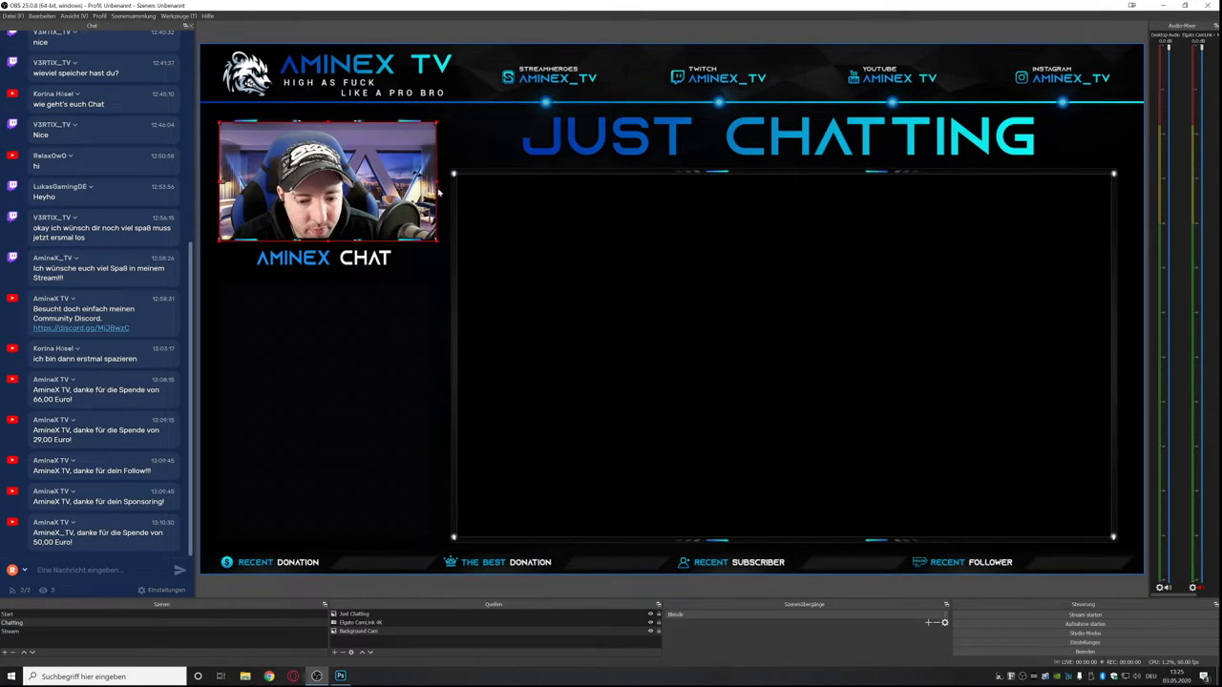
pyautogui.click(438, 316)
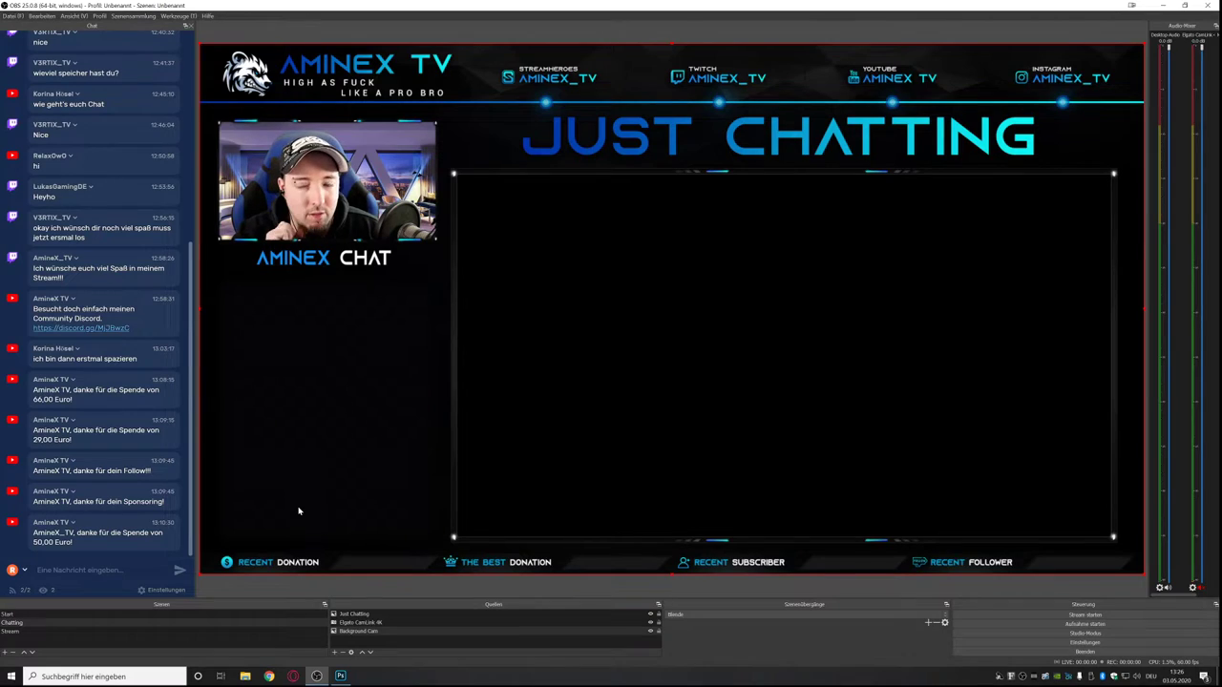
# Add the existing Chat browser source to the Chatting scene.
pyautogui.click(334, 653)
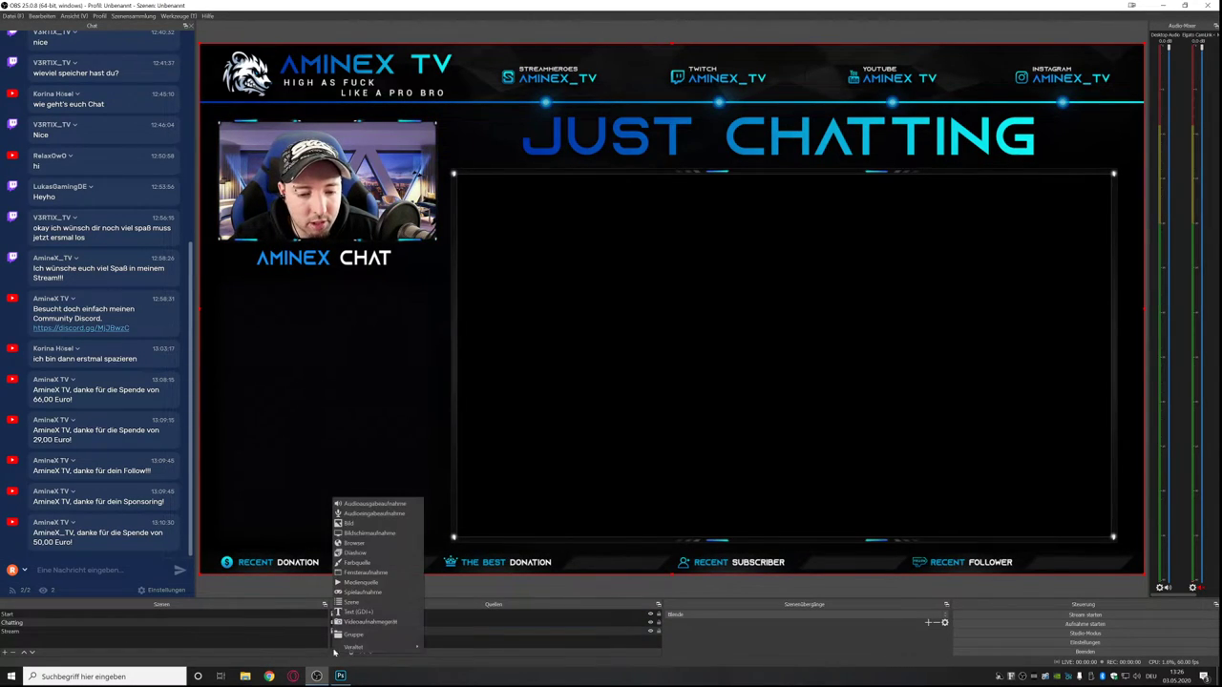
pyautogui.click(394, 544)
pyautogui.click(563, 321)
pyautogui.click(565, 342)
pyautogui.click(607, 381)
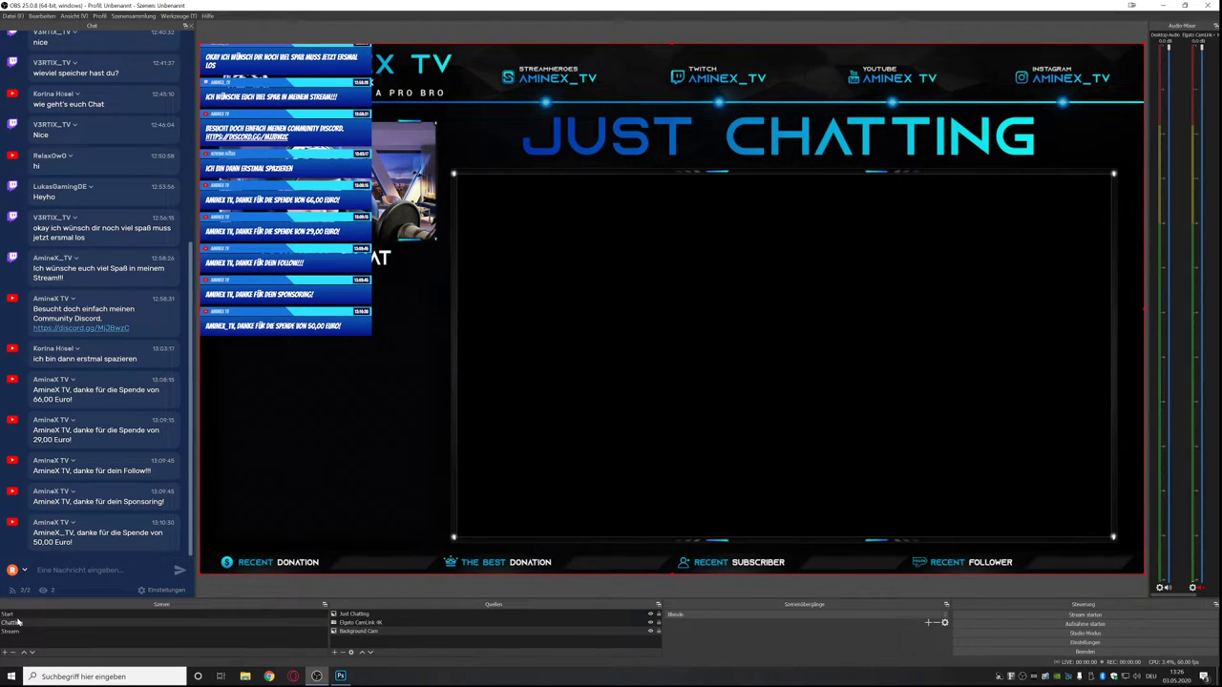
# Reload the Chatting scene, then place the chat beneath the camera frame and stretch it to the frame's width.
pyautogui.click(18, 621)
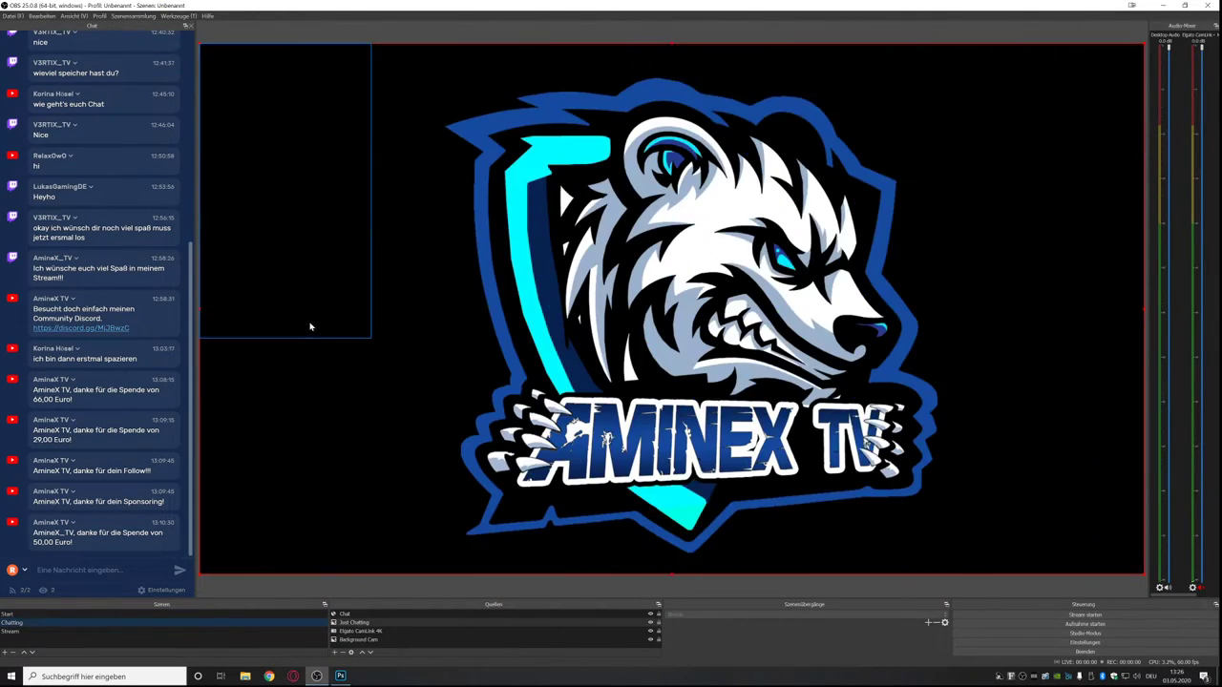
pyautogui.moveTo(310, 326); pyautogui.dragTo(319, 501)
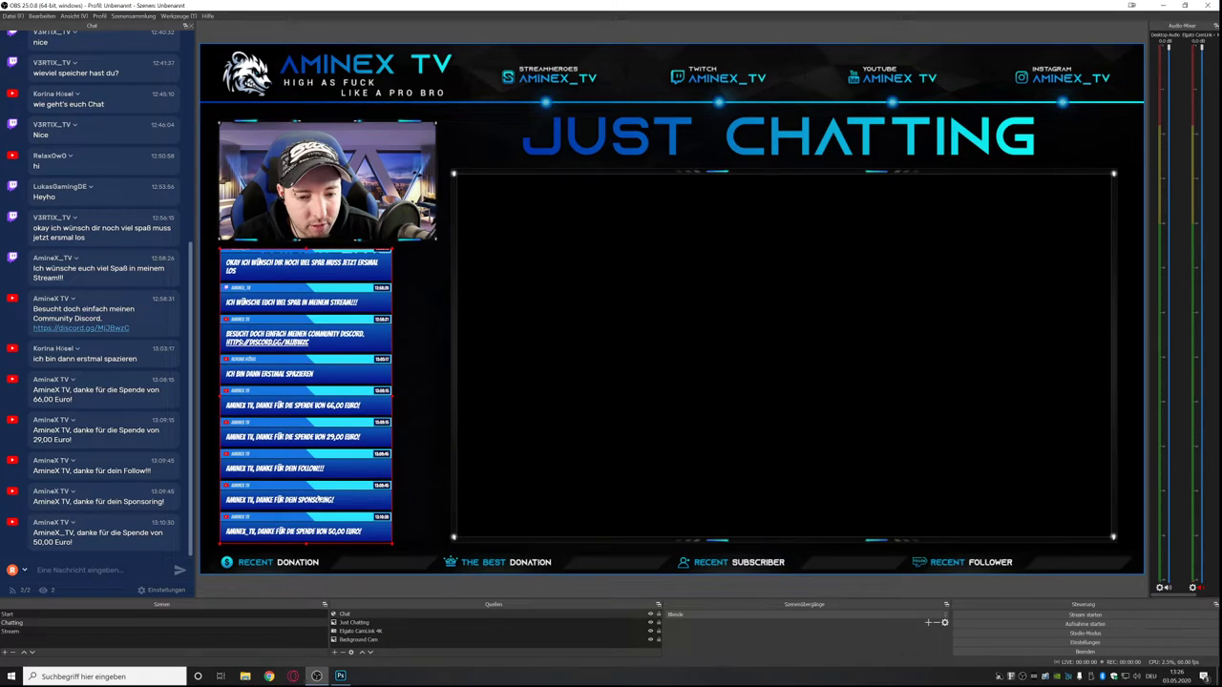
pyautogui.moveTo(394, 401); pyautogui.dragTo(440, 409)
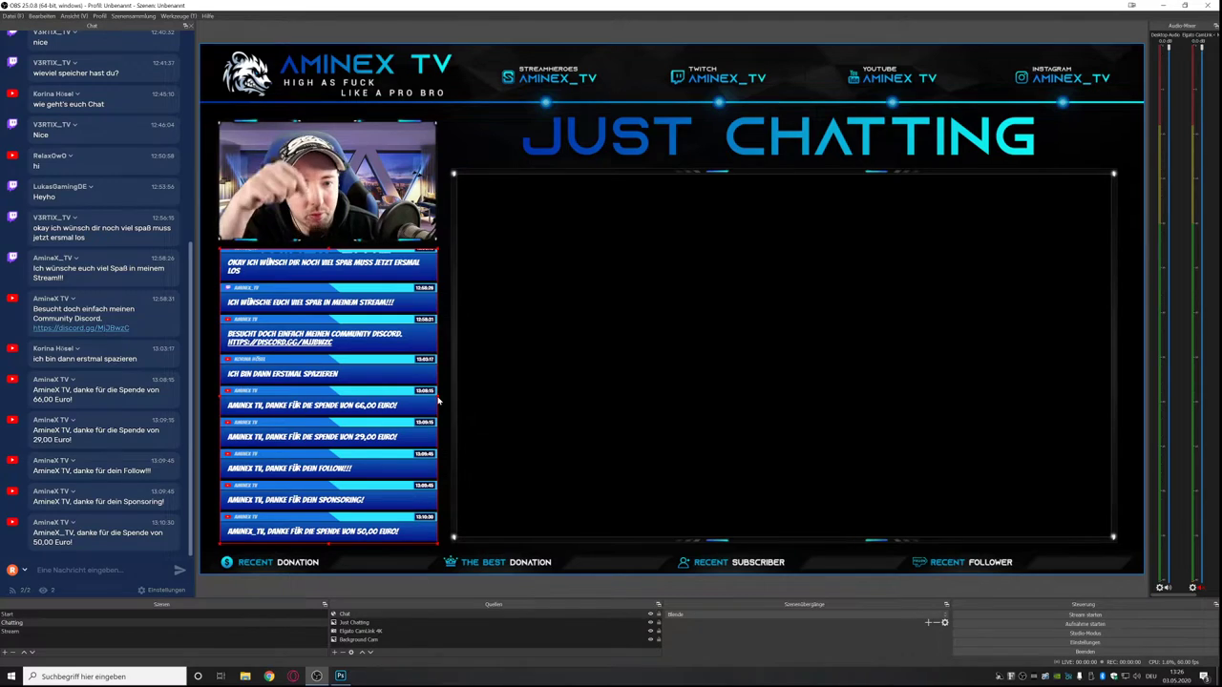
# Create a source group named Cam Chatting in the Chatting scene.
pyautogui.click(334, 652)
pyautogui.click(379, 635)
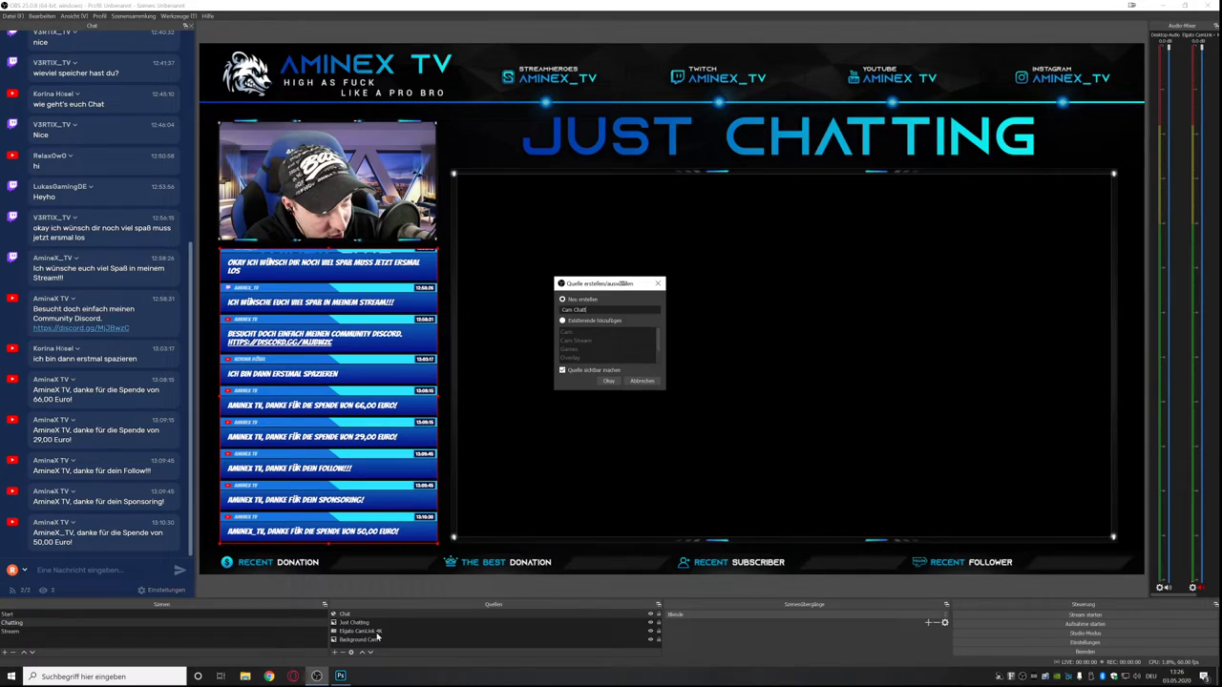
pyautogui.press('Escape')
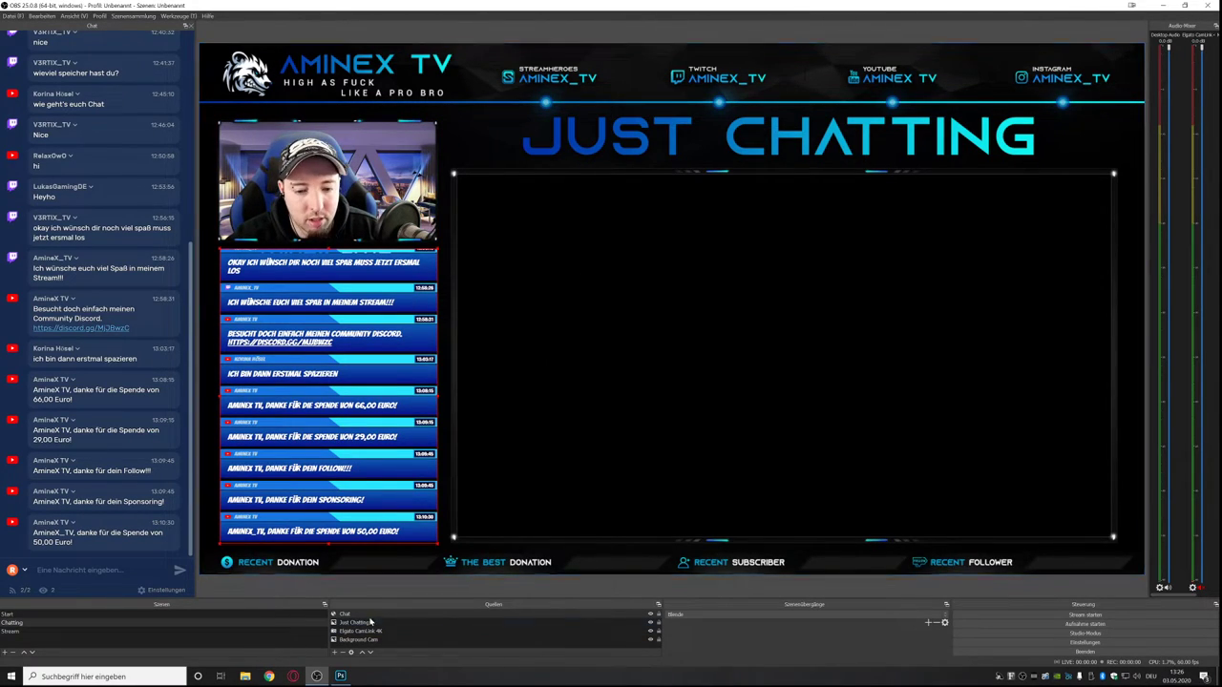
pyautogui.click(279, 614)
pyautogui.click(122, 623)
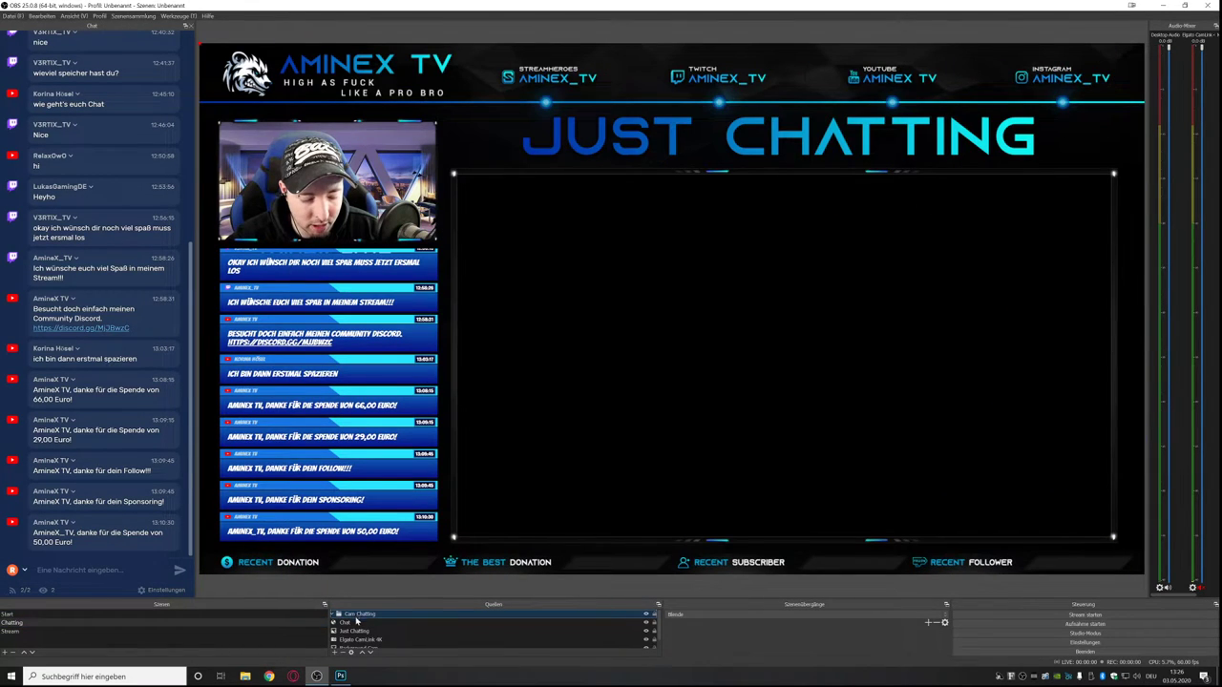
# Put Elgato CamLink 4K and Background Cam into the Cam Chatting group and collapse it beneath the Just Chatting overlay.
pyautogui.click(356, 632)
pyautogui.moveTo(356, 636); pyautogui.dragTo(366, 637)
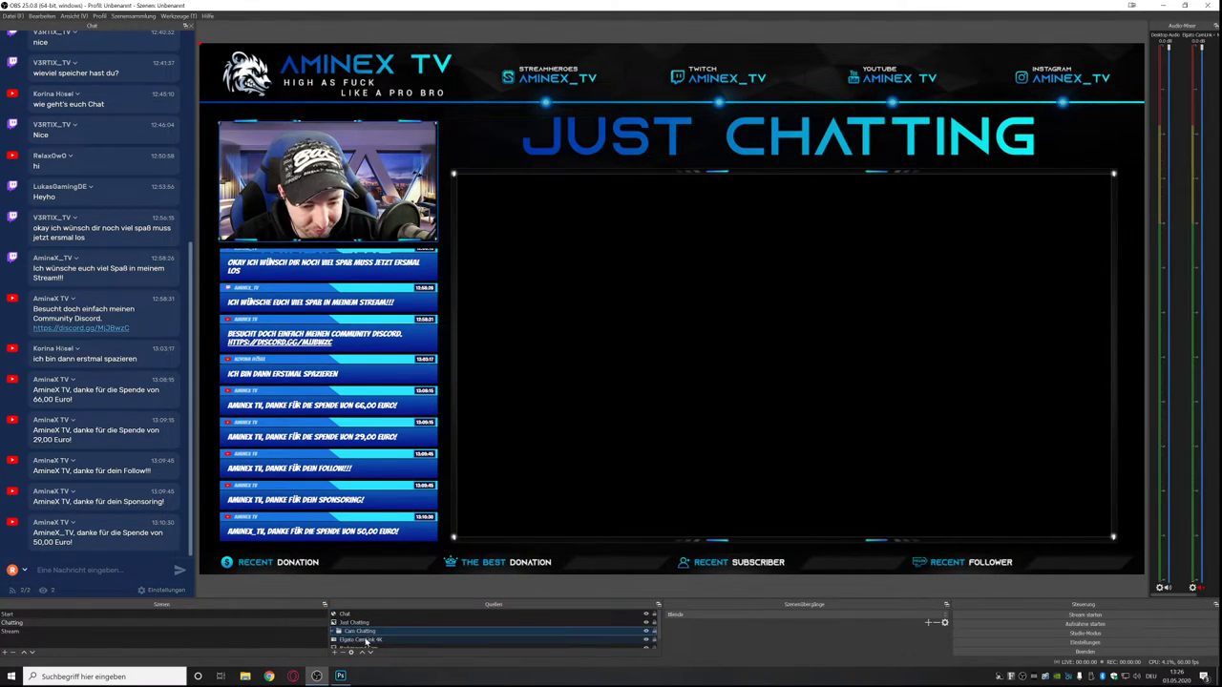
pyautogui.click(363, 631)
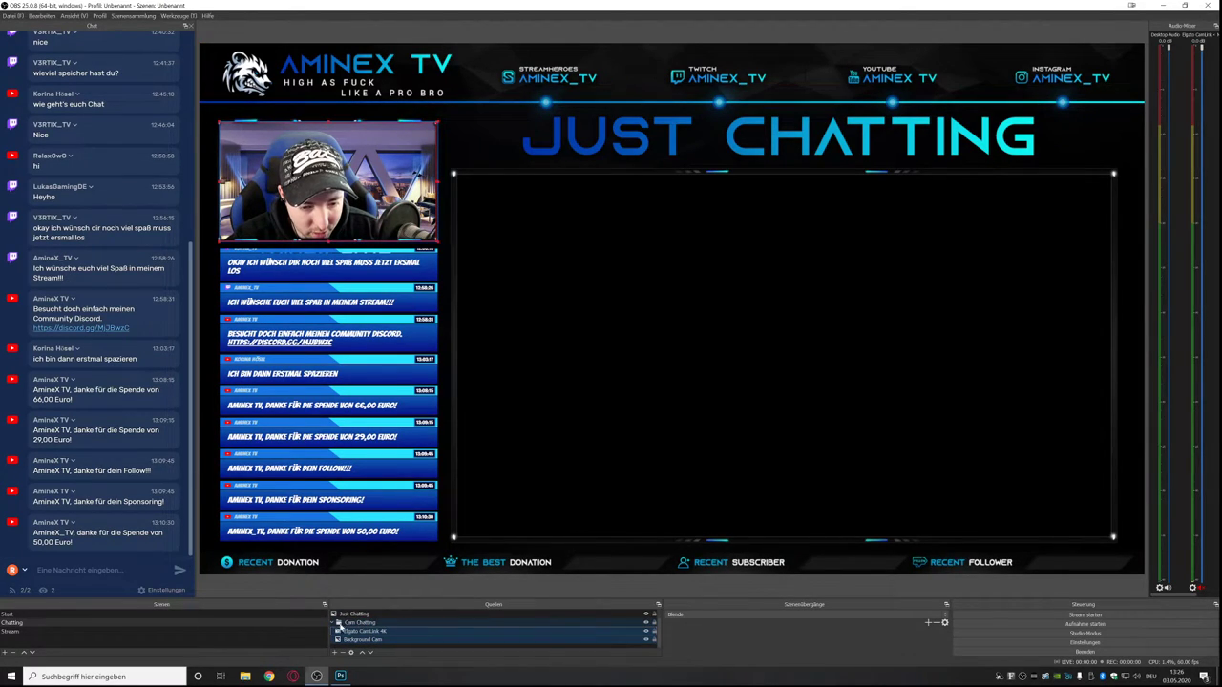
pyautogui.click(337, 623)
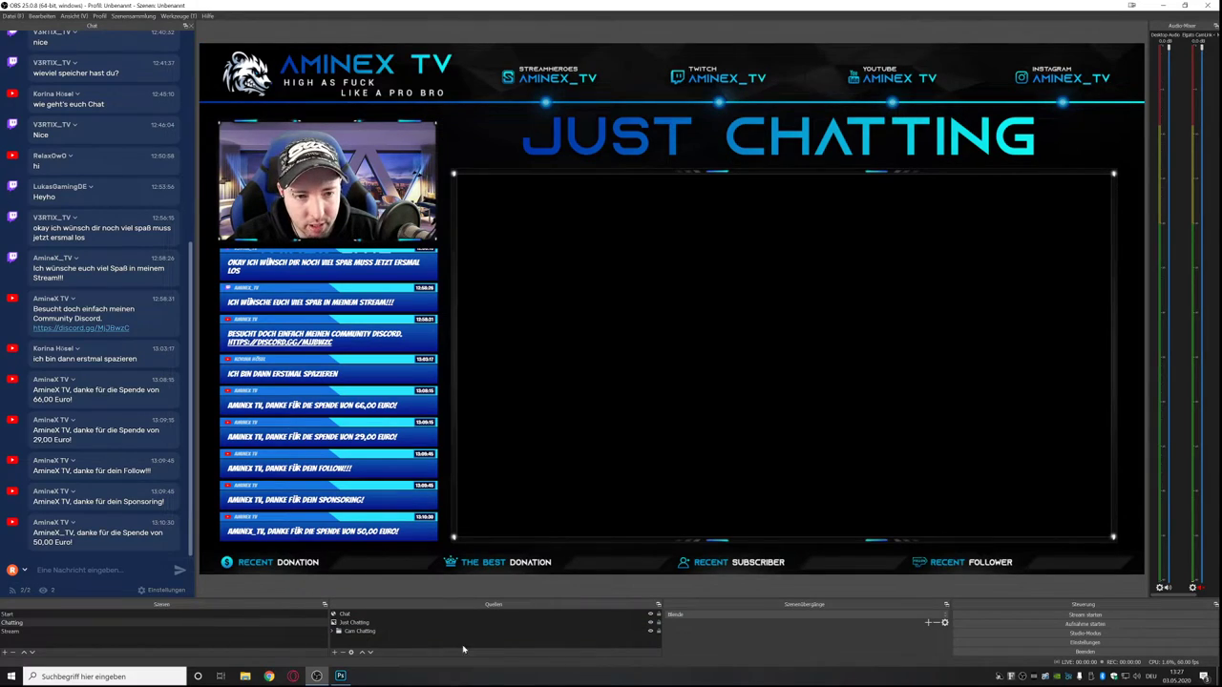
# Add the existing Bildschirmaufnahme display capture to the Chatting scene and reload the scene.
pyautogui.click(337, 652)
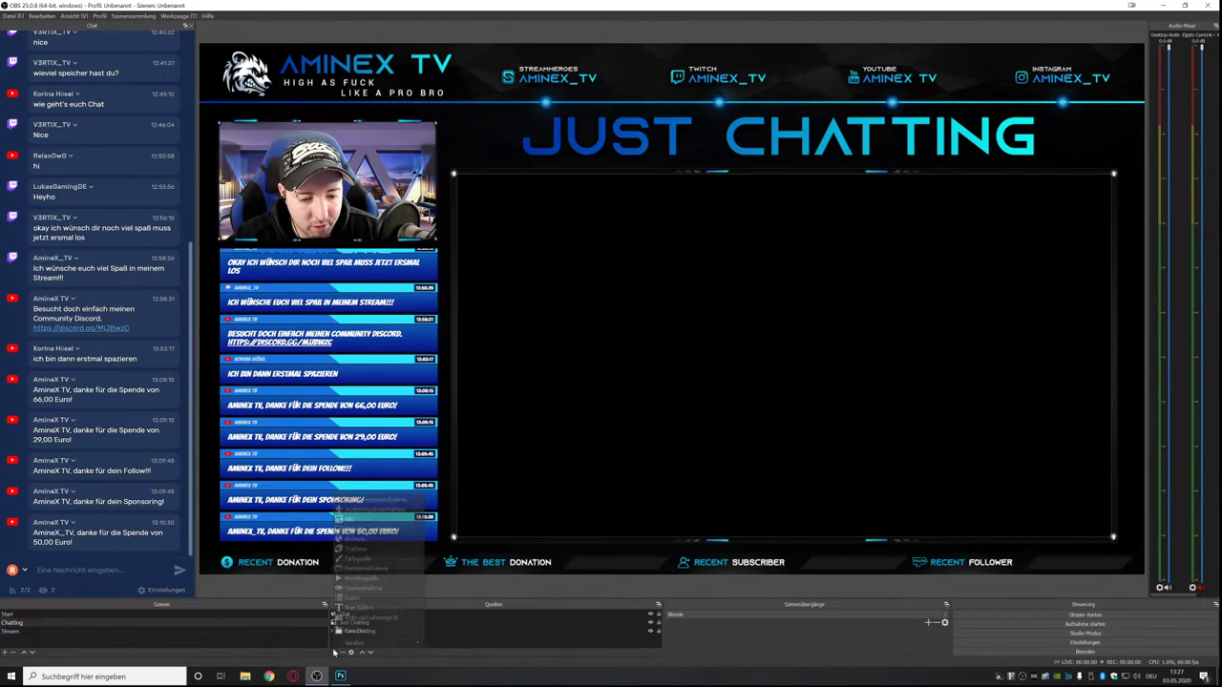
pyautogui.click(363, 531)
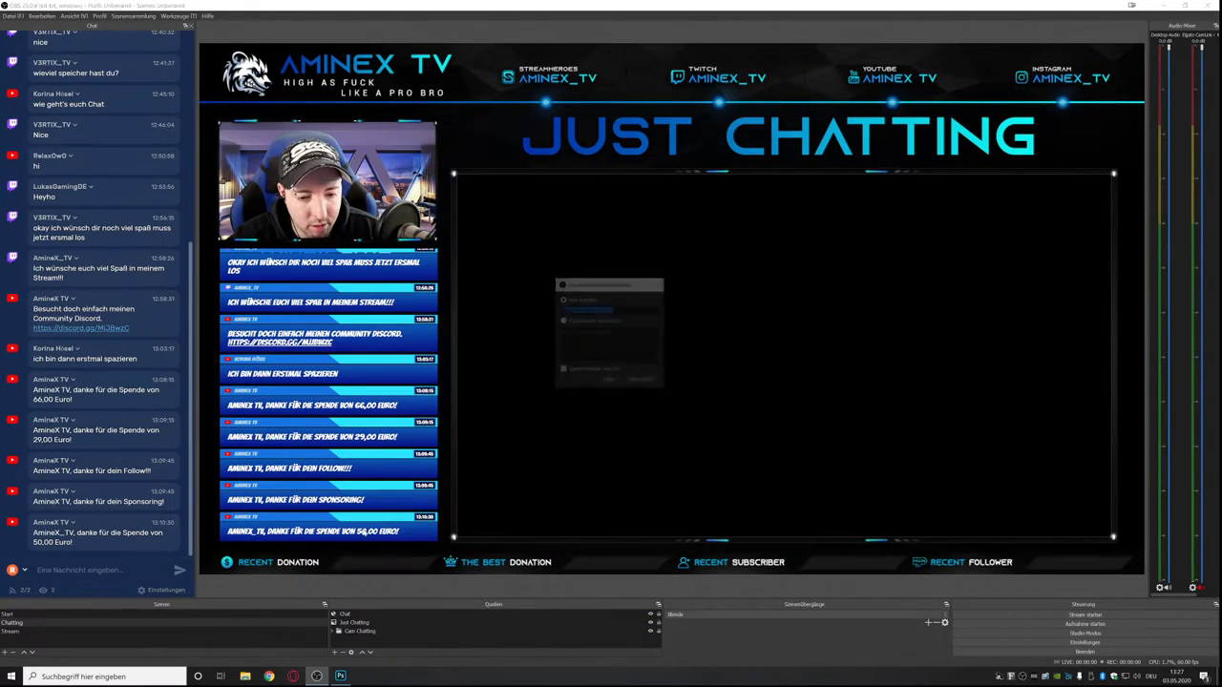
pyautogui.click(579, 322)
pyautogui.click(611, 380)
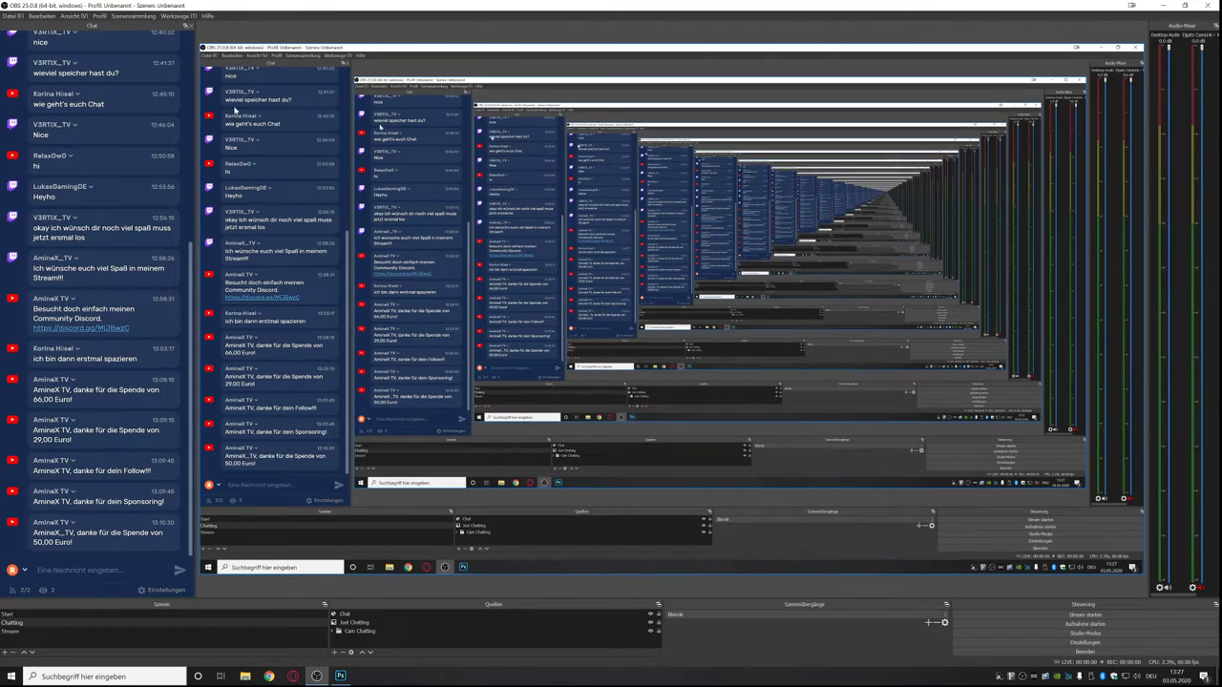
pyautogui.click(116, 620)
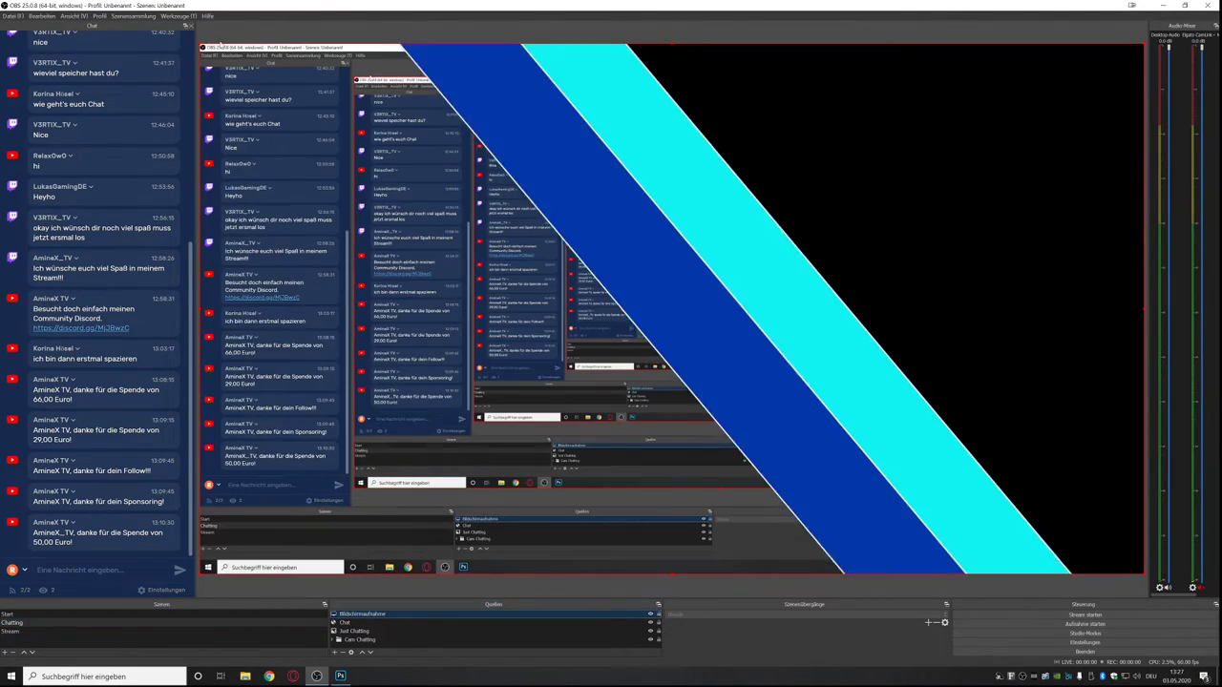
# Scale the display capture down and fit it into the large frame under the JUST CHATTING title.
pyautogui.click(204, 48)
pyautogui.moveTo(203, 48); pyautogui.dragTo(656, 293)
pyautogui.moveTo(786, 410); pyautogui.dragTo(585, 294)
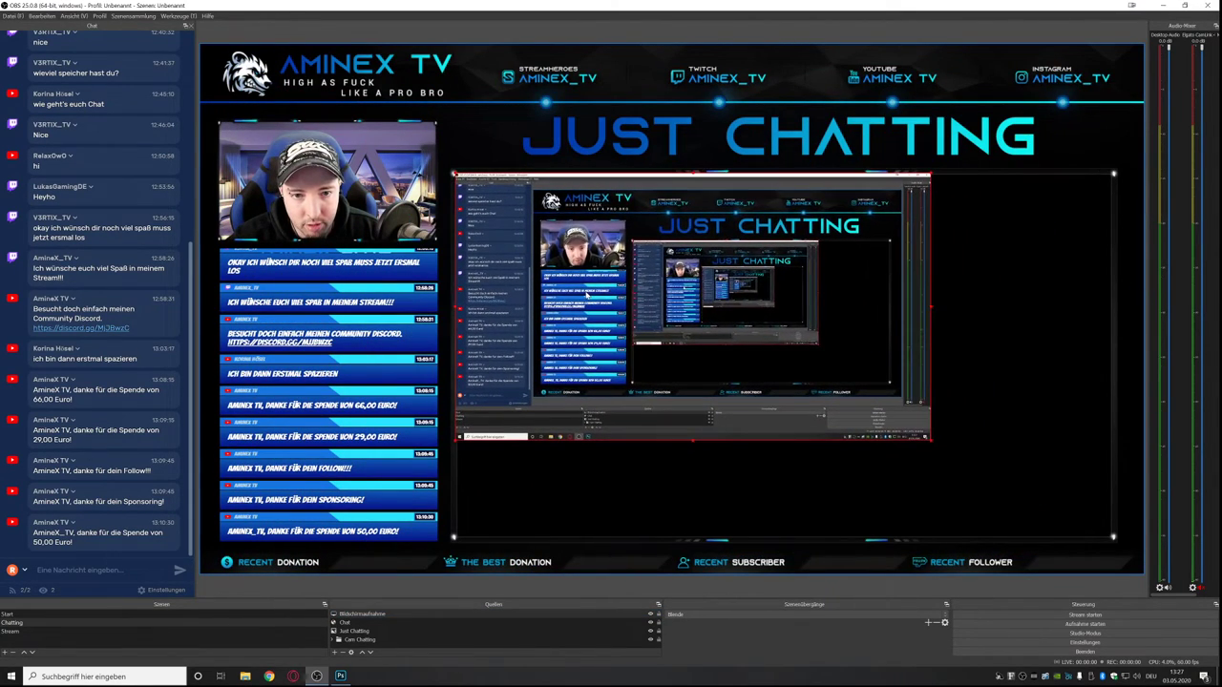
pyautogui.moveTo(931, 440); pyautogui.dragTo(1110, 537)
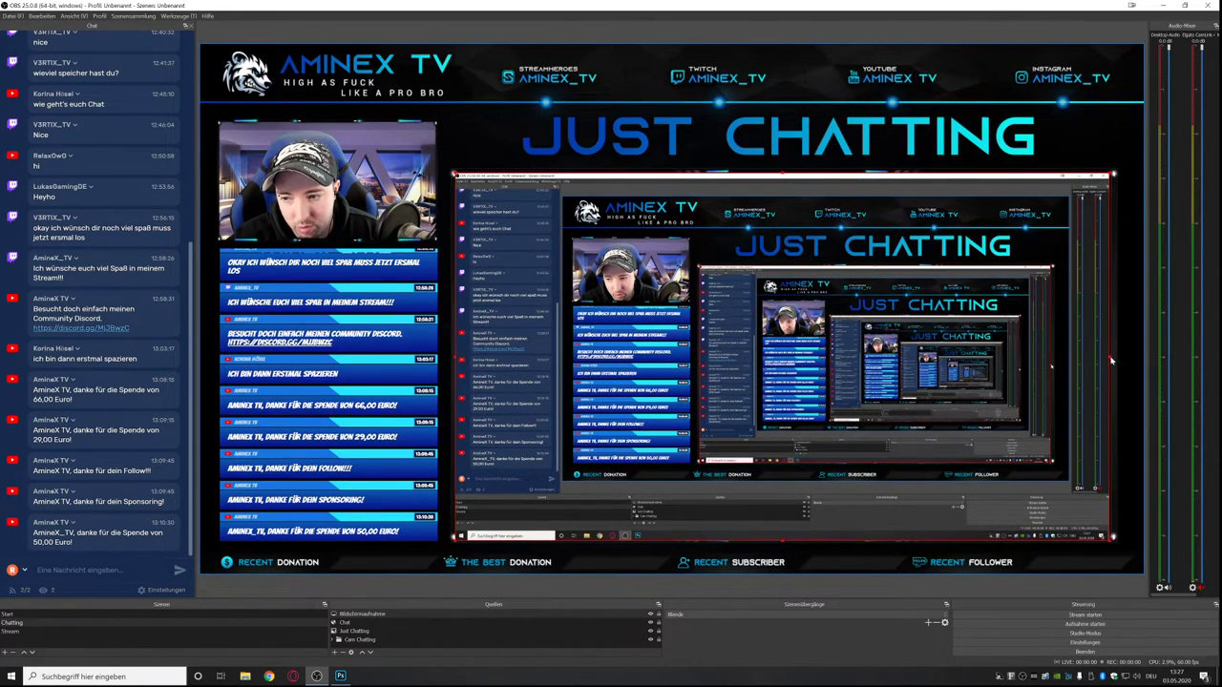
pyautogui.moveTo(1111, 361); pyautogui.dragTo(1115, 360)
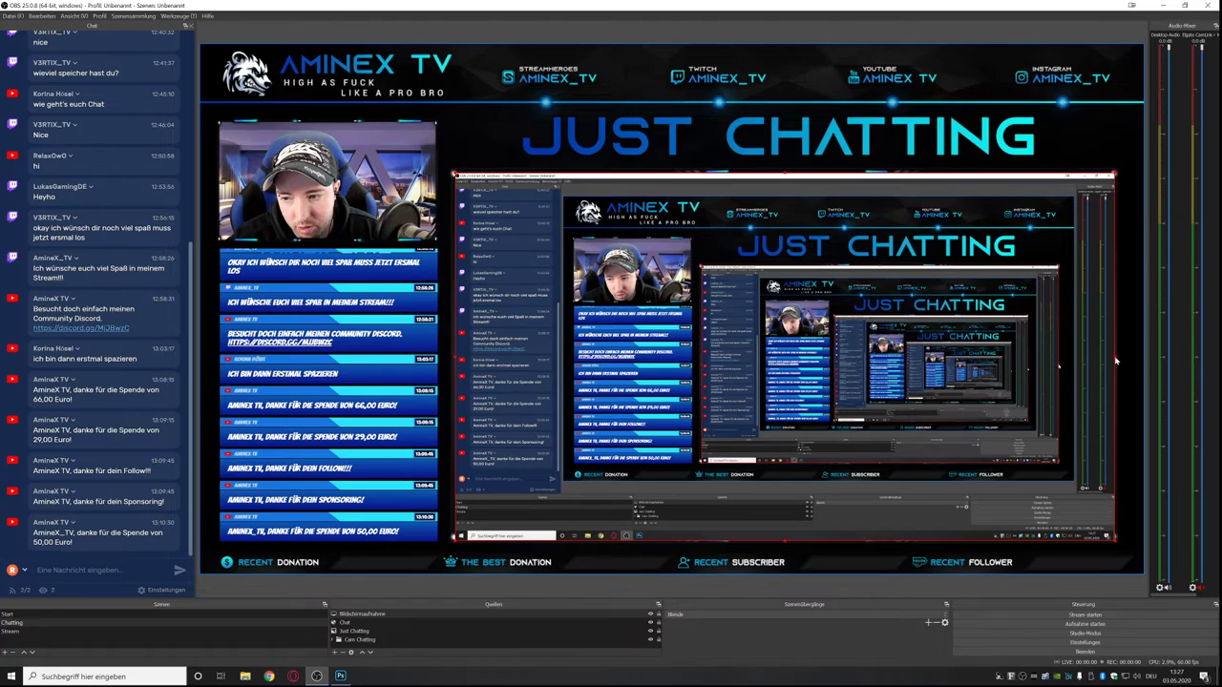
# Order Bildschirmaufnahme between the Just Chatting overlay and the Cam Chatting group, and clear the selection.
pyautogui.click(429, 641)
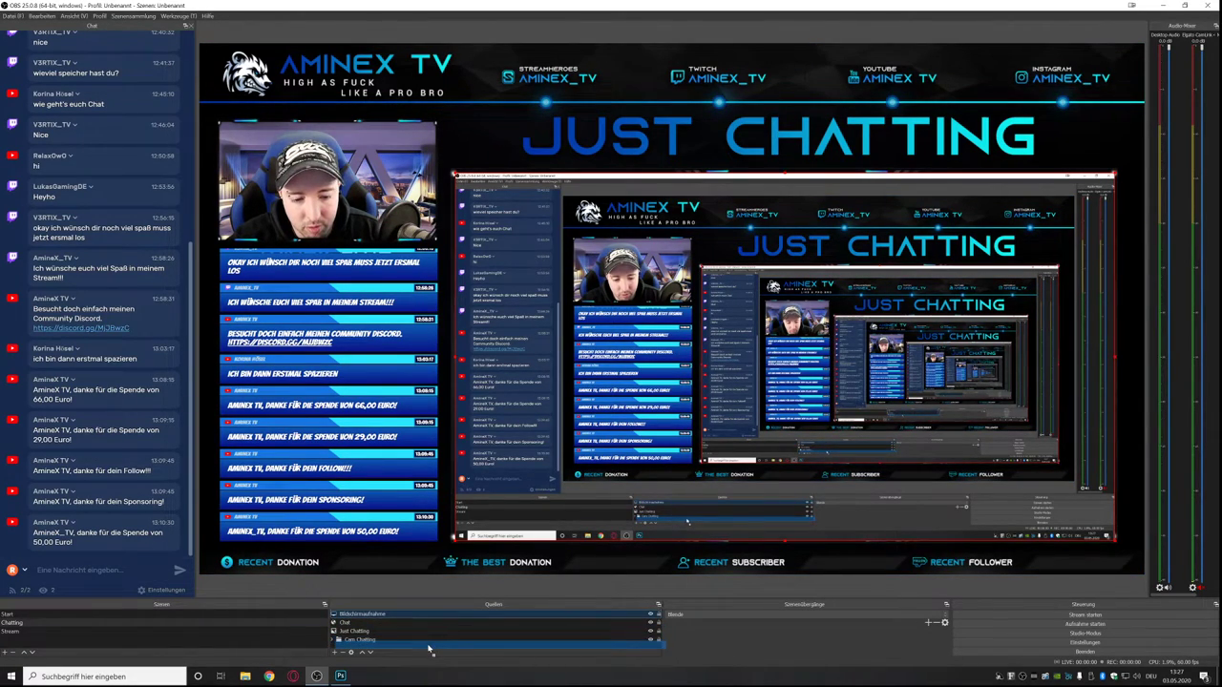
pyautogui.moveTo(424, 614); pyautogui.dragTo(424, 638)
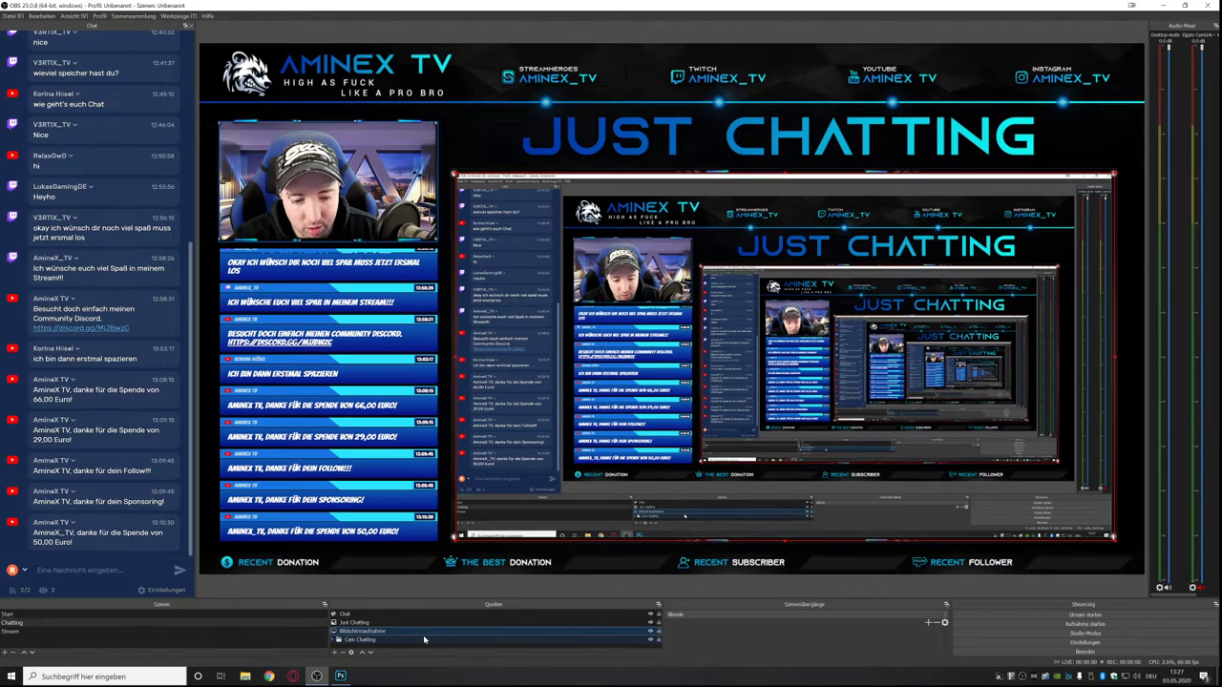
pyautogui.click(738, 595)
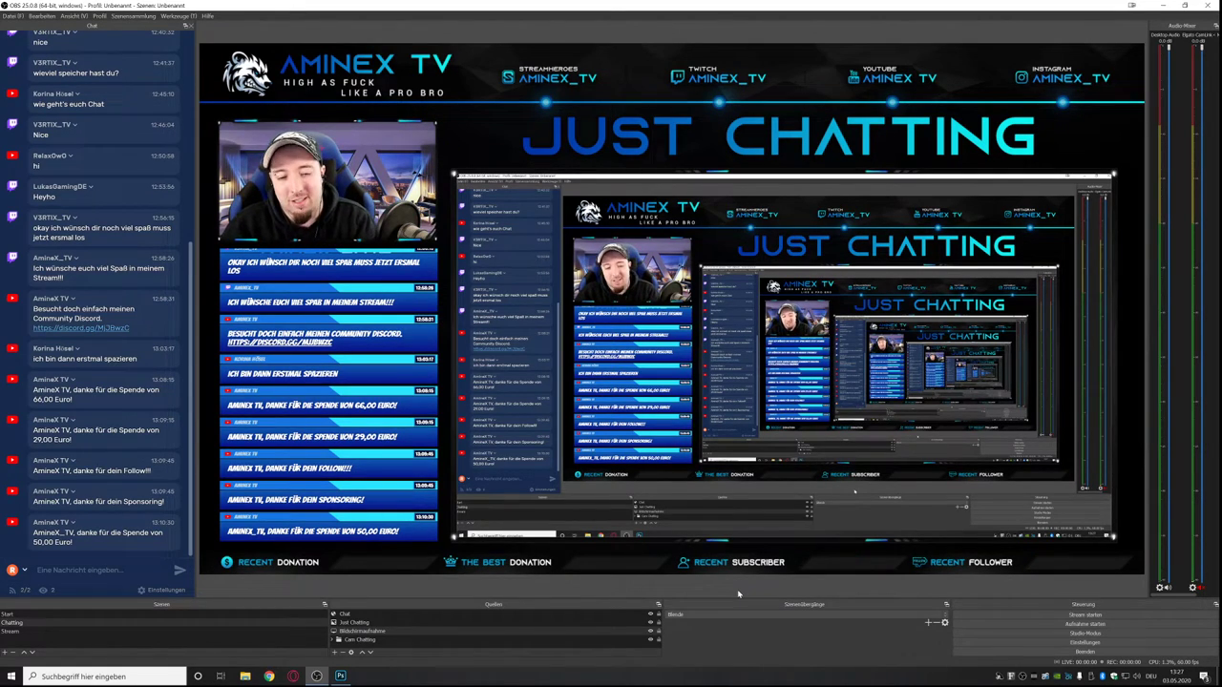
pyautogui.press('super+d')
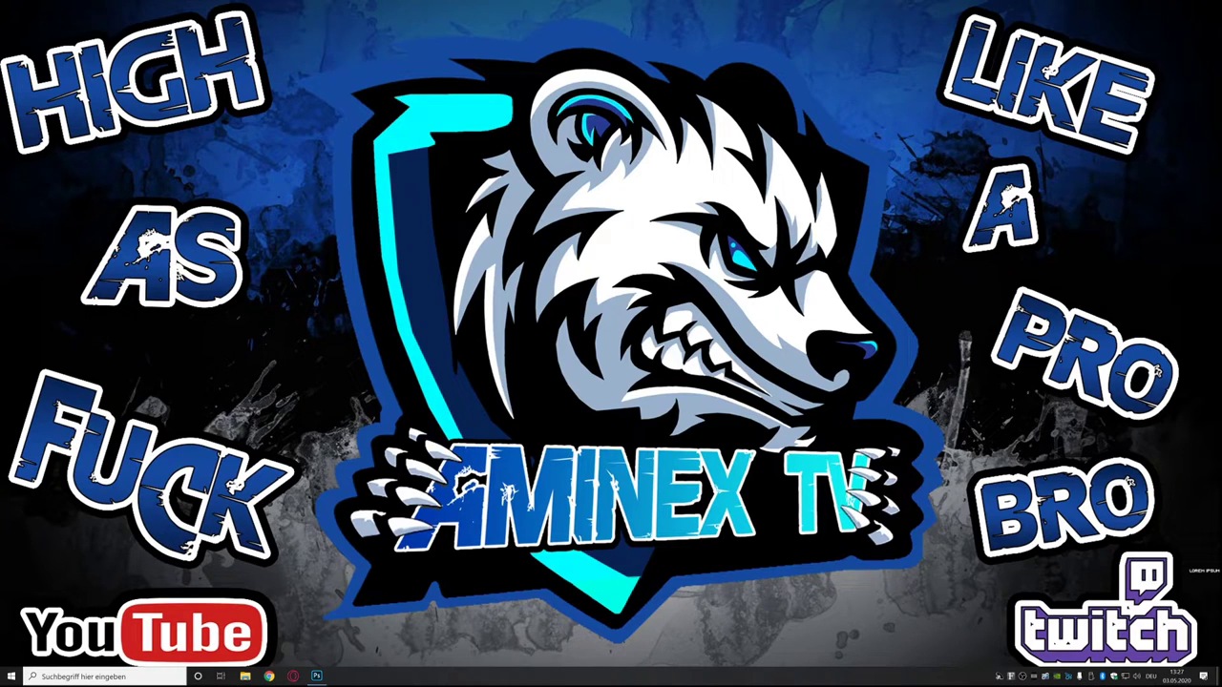
pyautogui.press('super+d')
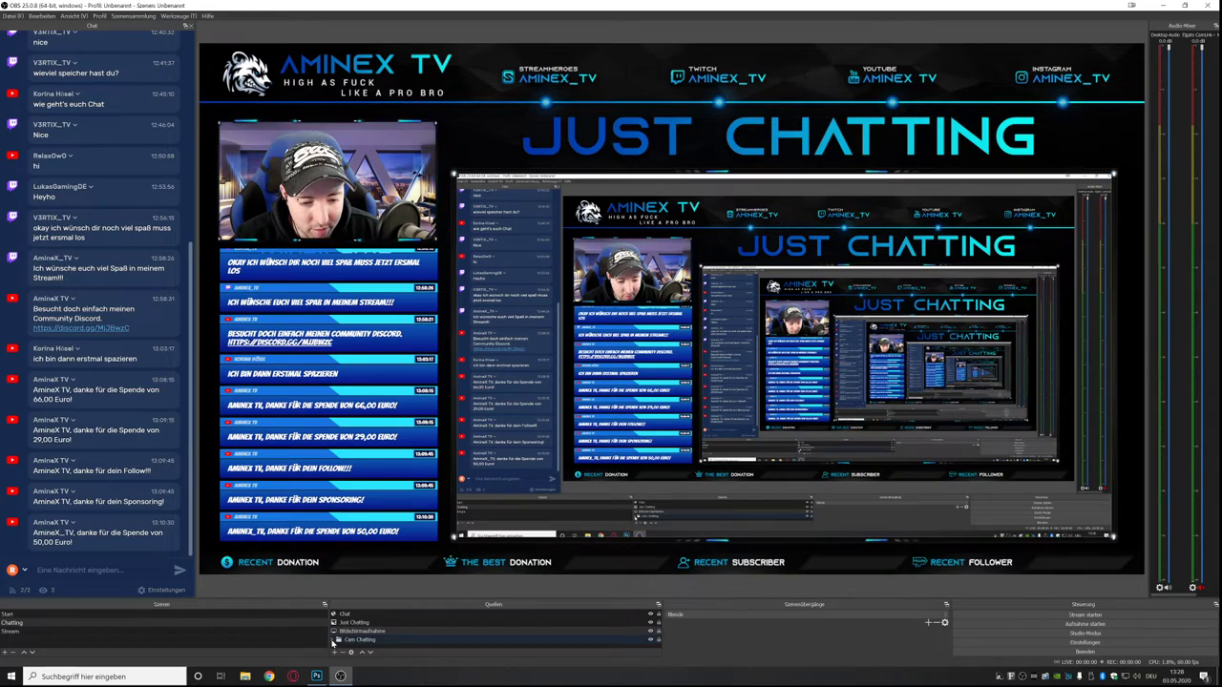
# Add the existing Follower browser source to the Chatting scene and place it beside the RECENT FOLLOWER label.
pyautogui.click(334, 653)
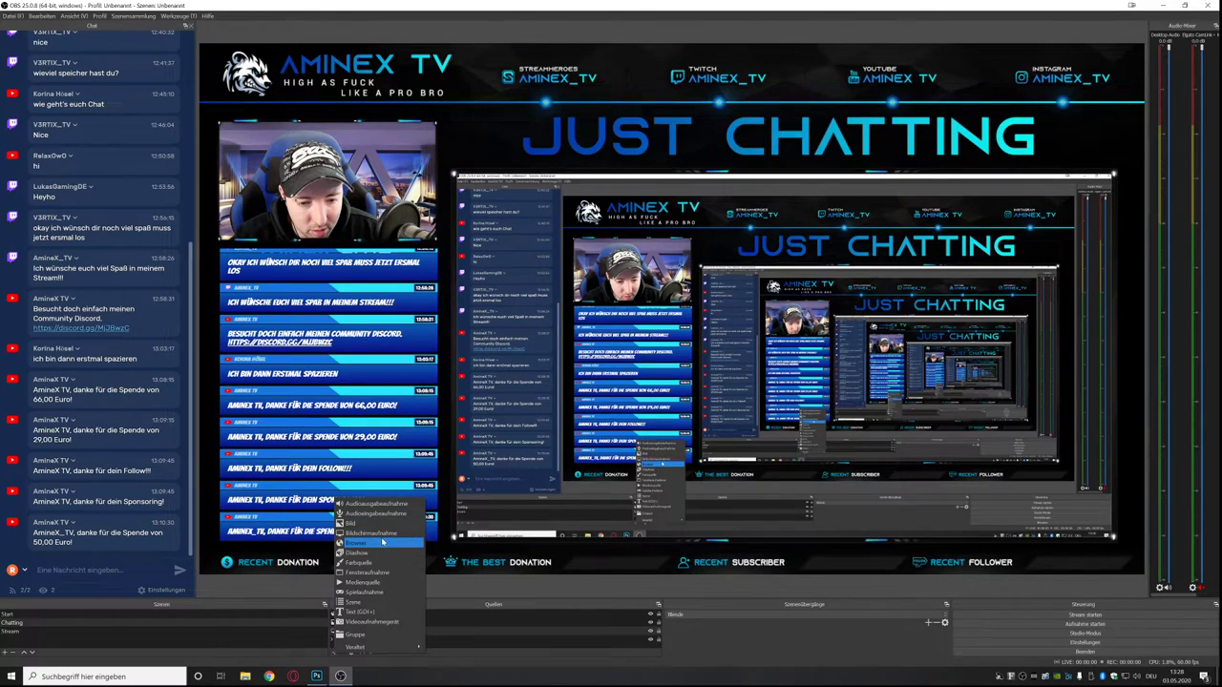
pyautogui.click(382, 542)
pyautogui.click(563, 321)
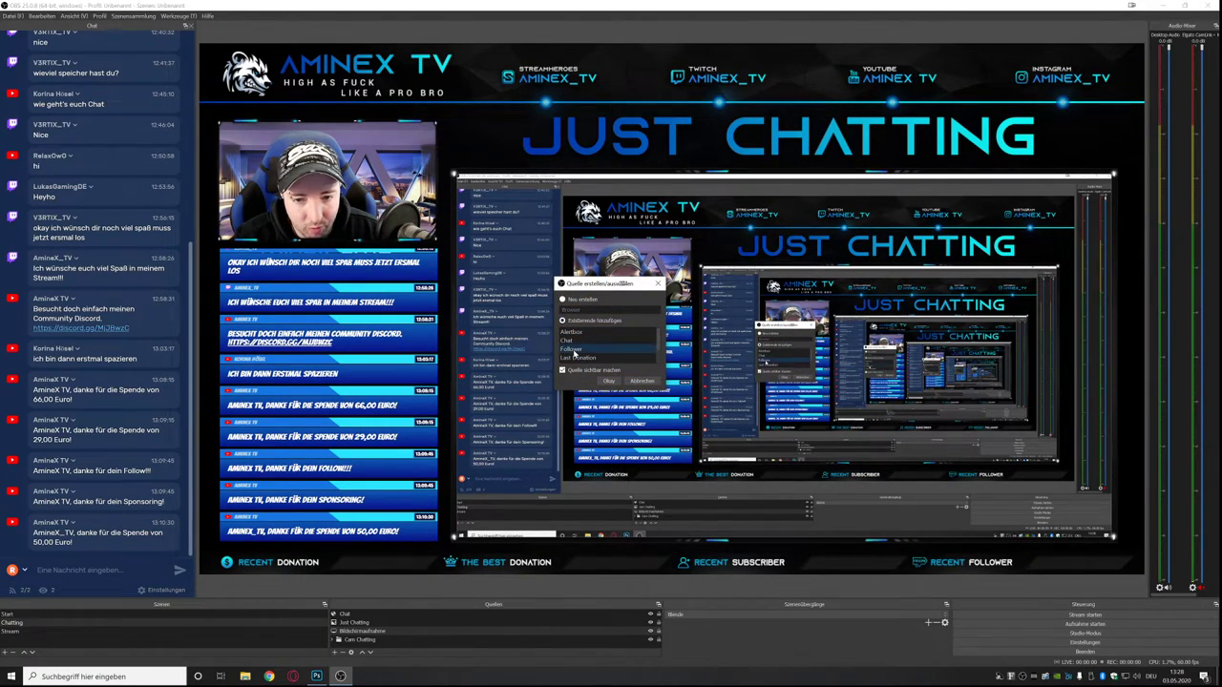
pyautogui.click(607, 382)
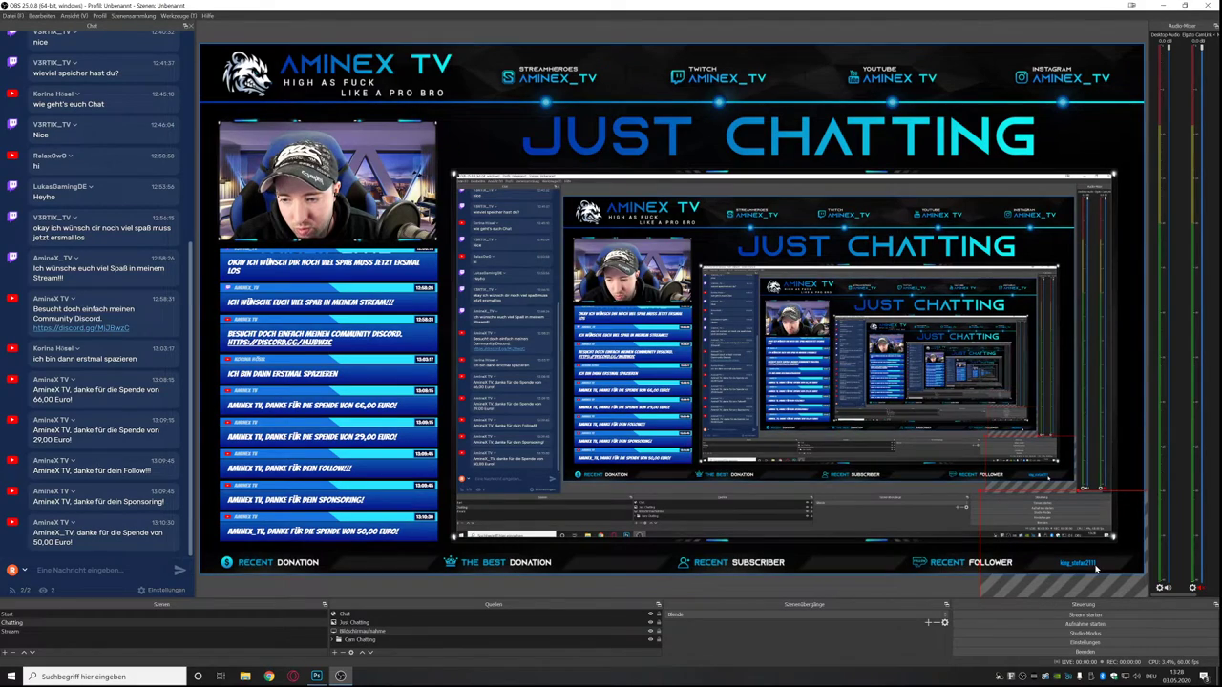
# Add the existing Last Donation browser source to the Chatting scene and place it beside the RECENT DONATION label.
pyautogui.click(335, 652)
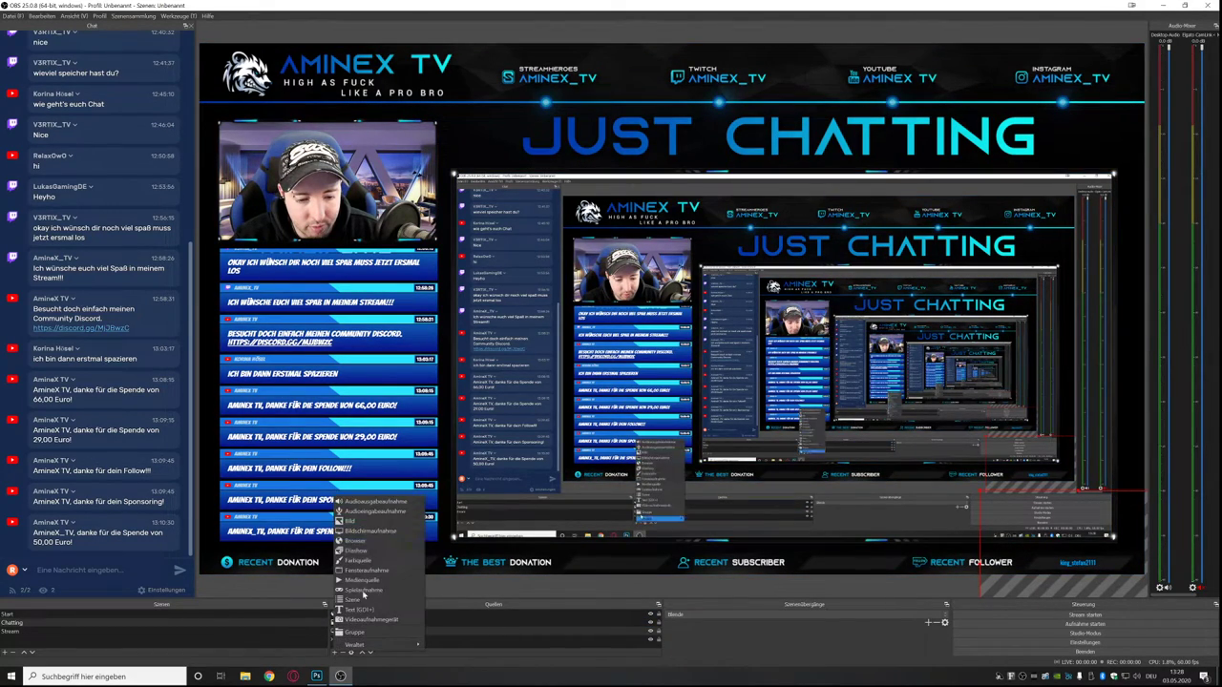
pyautogui.click(399, 532)
pyautogui.click(563, 321)
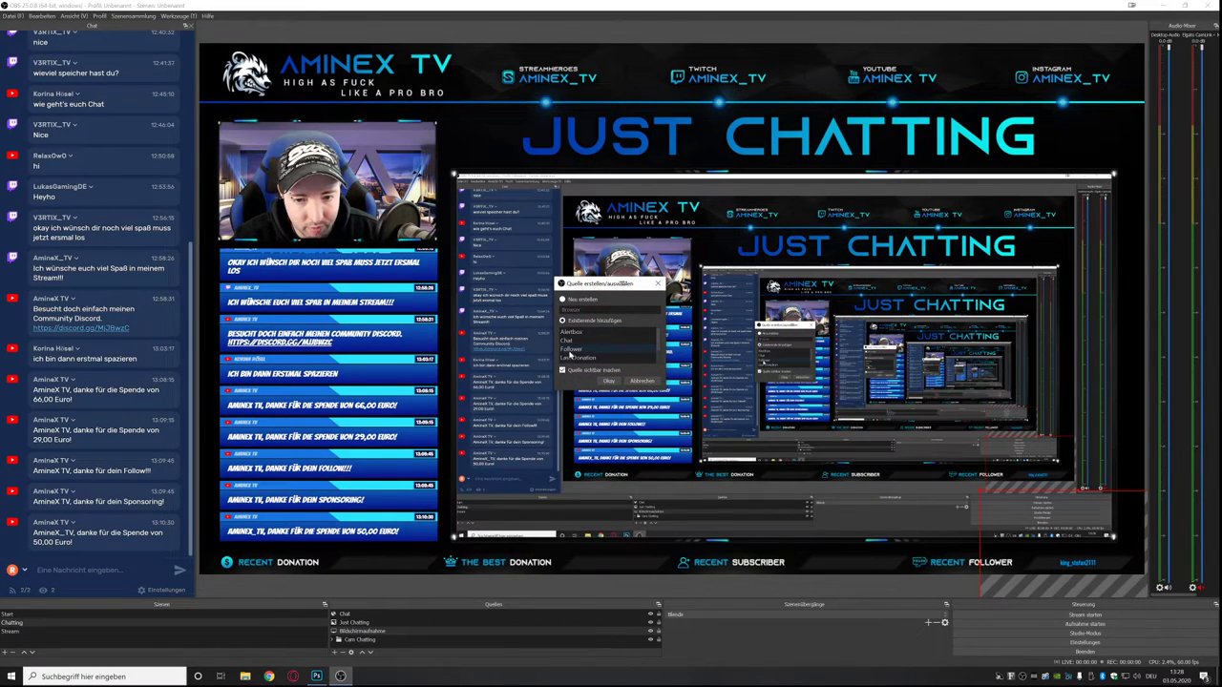
pyautogui.click(570, 359)
pyautogui.click(608, 380)
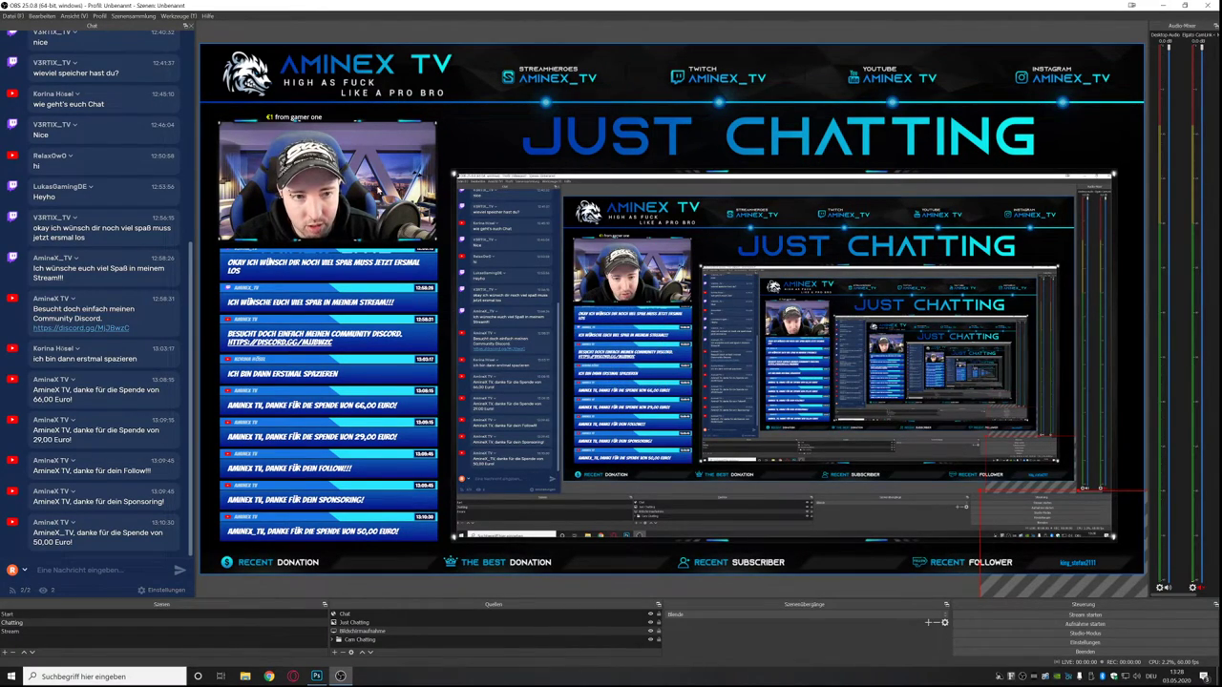
pyautogui.moveTo(325, 117); pyautogui.dragTo(409, 564)
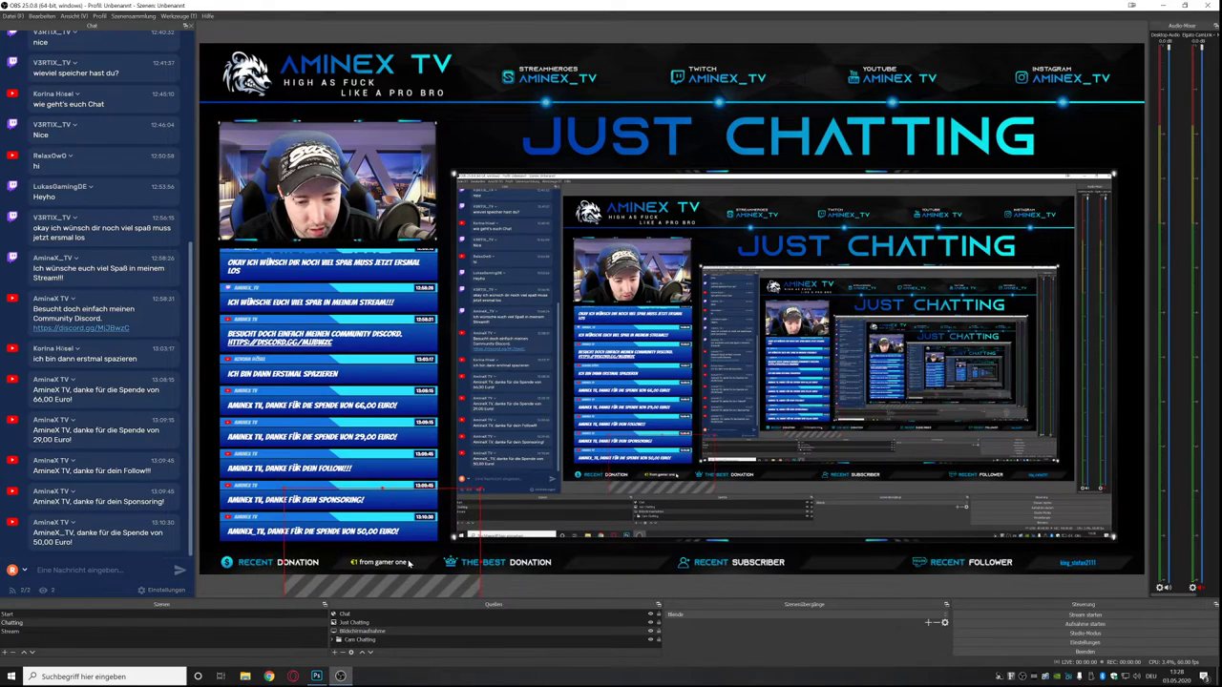
# Add the existing Subscriber browser source to the Chatting scene and place it beside the RECENT SUBSCRIBER label.
pyautogui.click(335, 652)
pyautogui.click(400, 545)
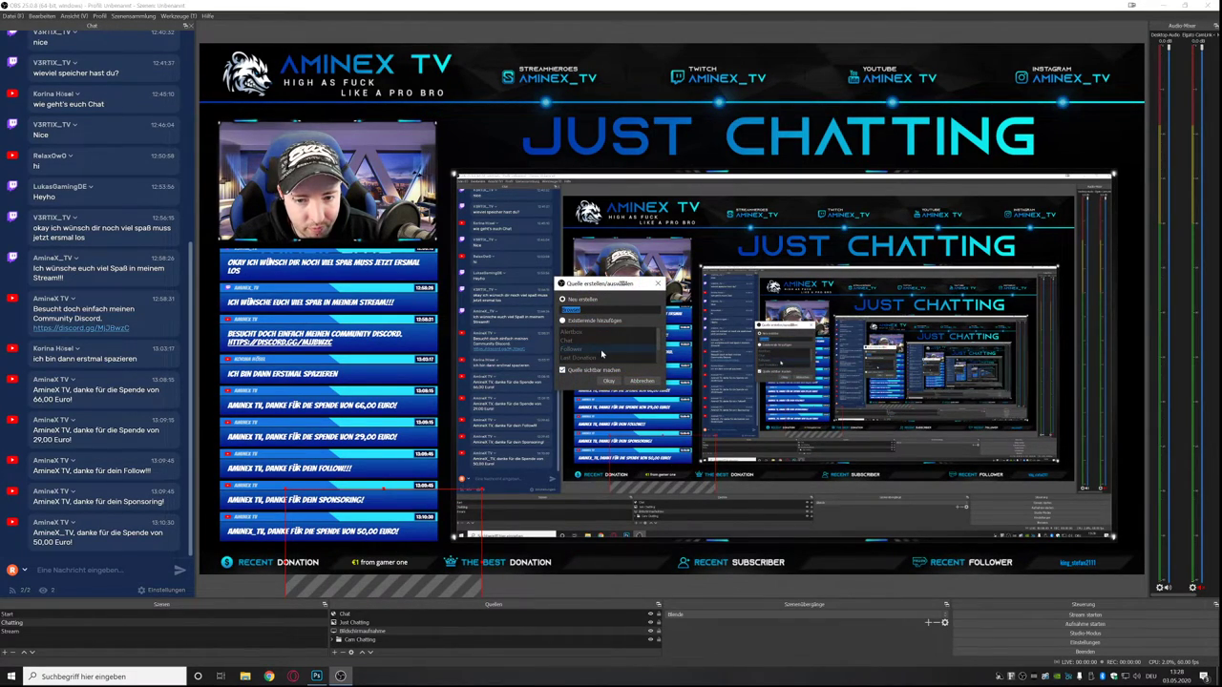
pyautogui.click(583, 321)
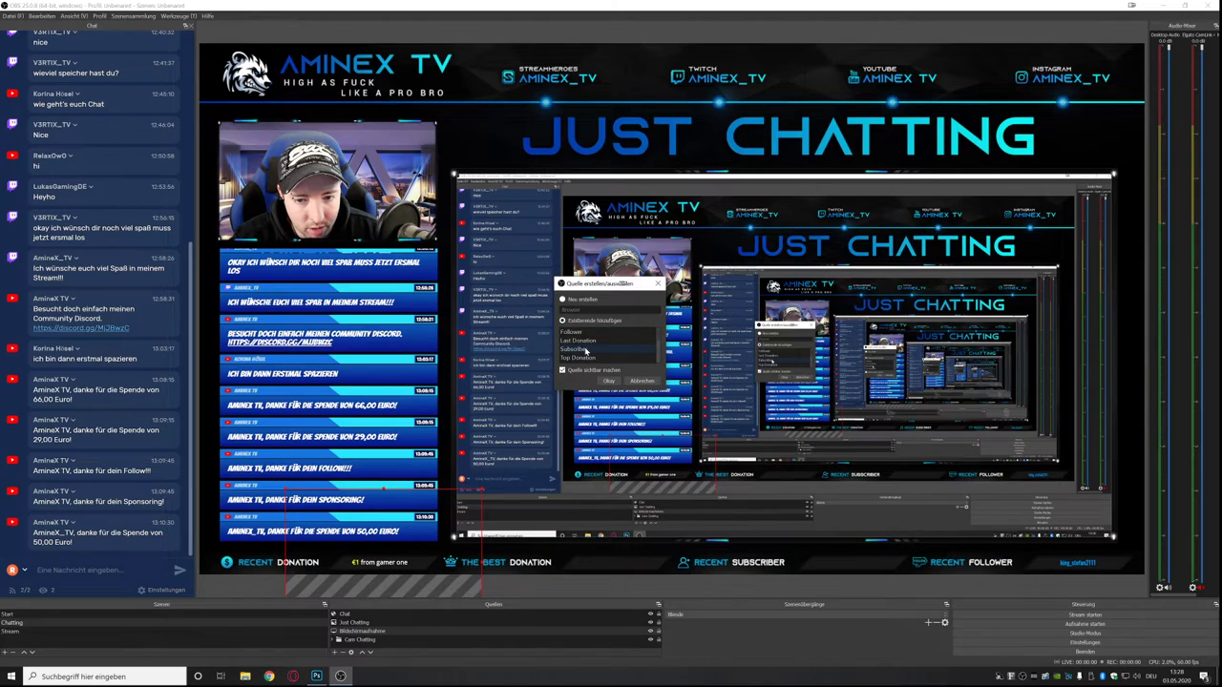
pyautogui.click(608, 381)
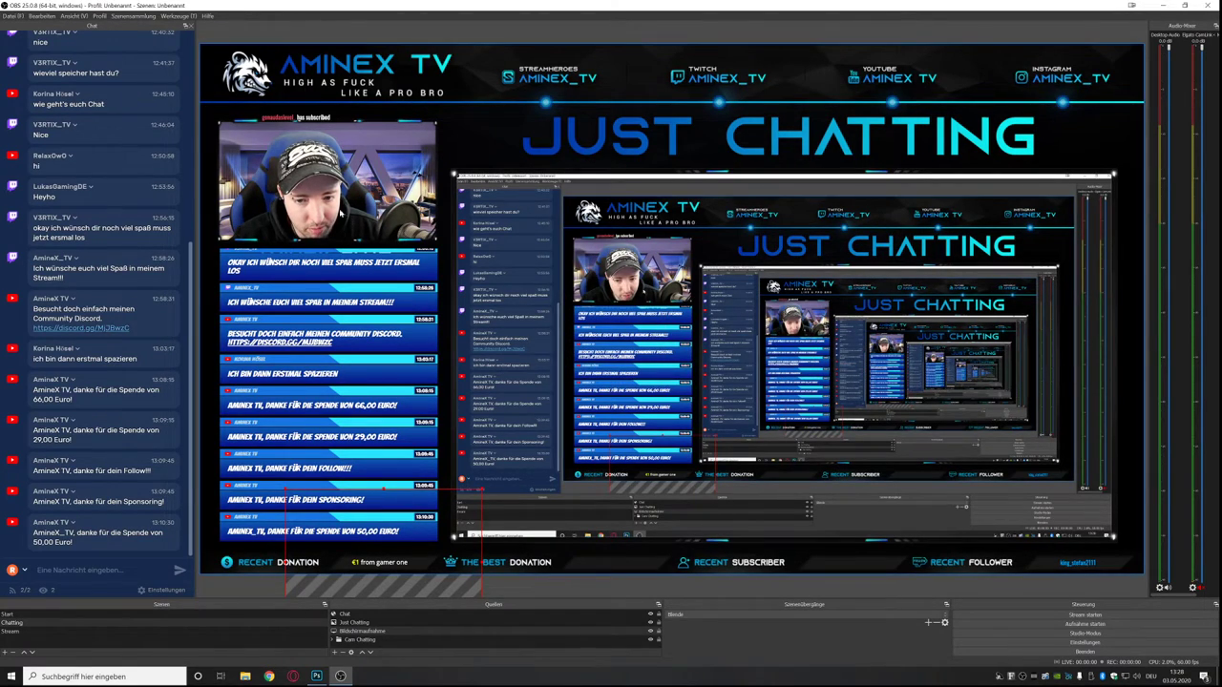
pyautogui.moveTo(818, 605); pyautogui.dragTo(887, 630)
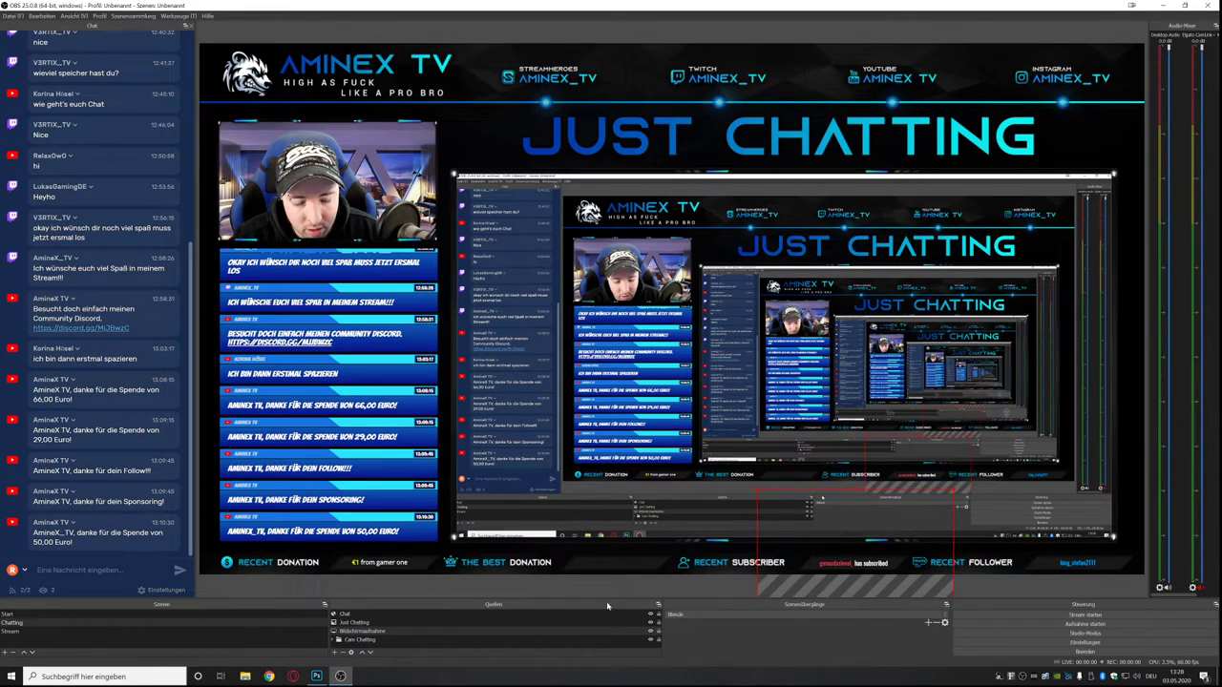
# Add the existing Top Donation browser source to the Chatting scene and place it beside THE BEST DONATION label.
pyautogui.click(335, 652)
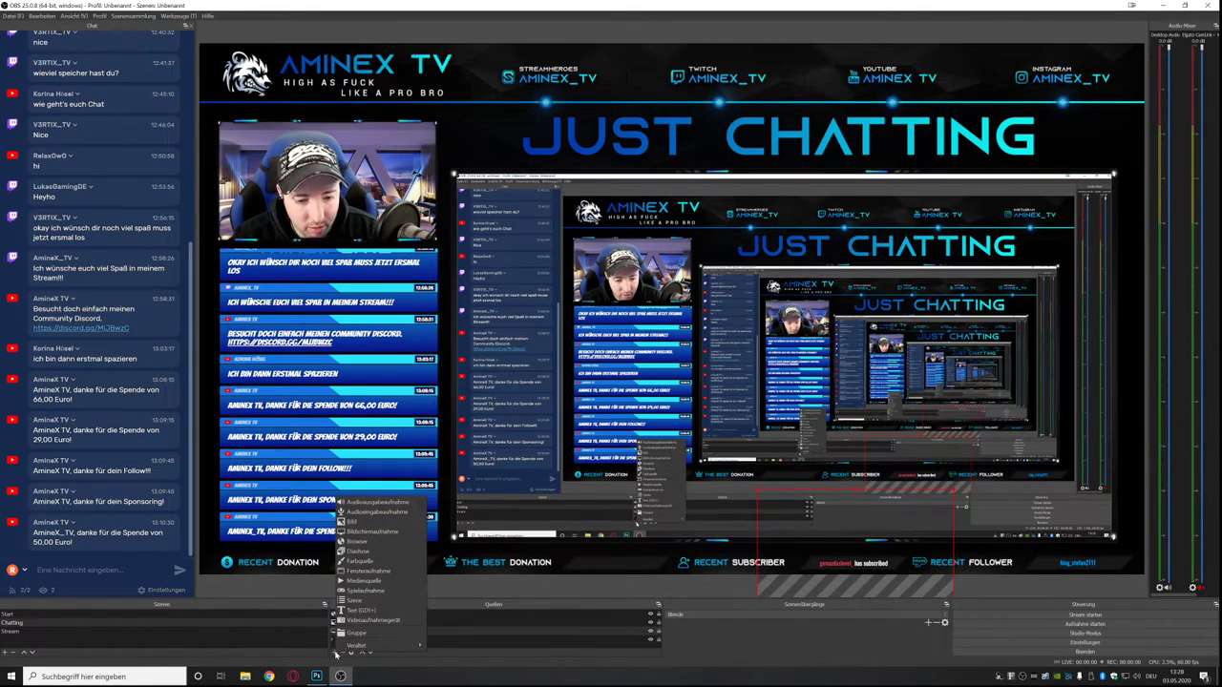
pyautogui.click(379, 543)
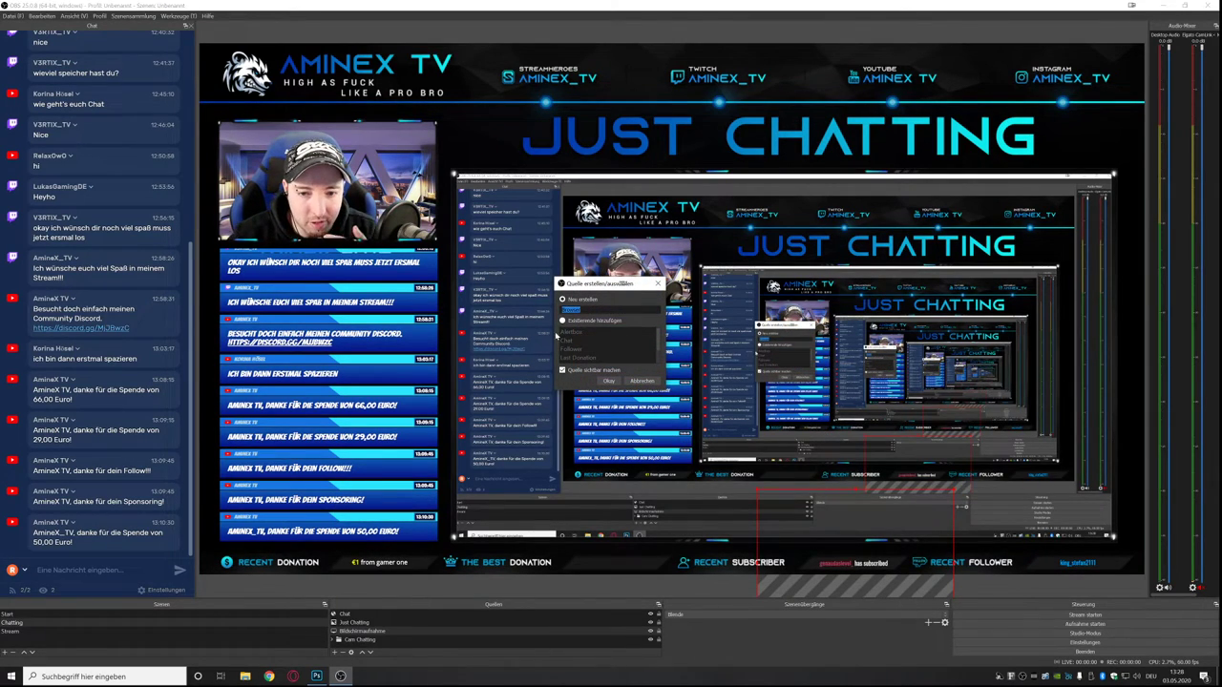
pyautogui.click(562, 321)
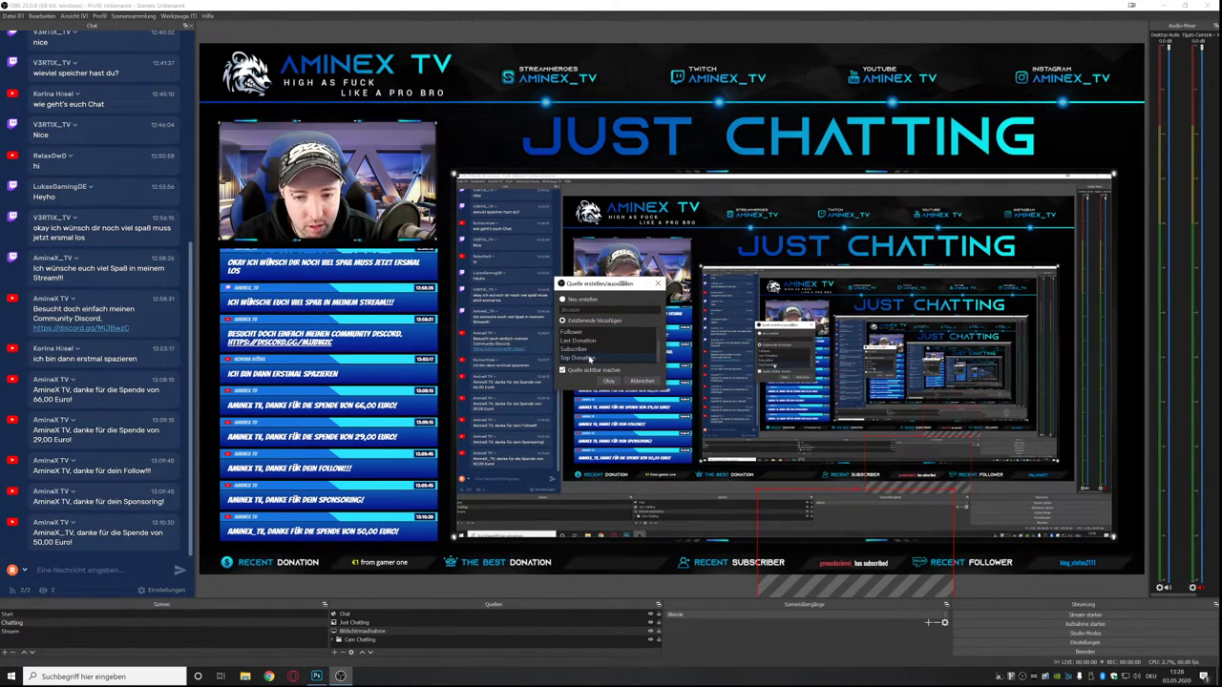
pyautogui.click(608, 382)
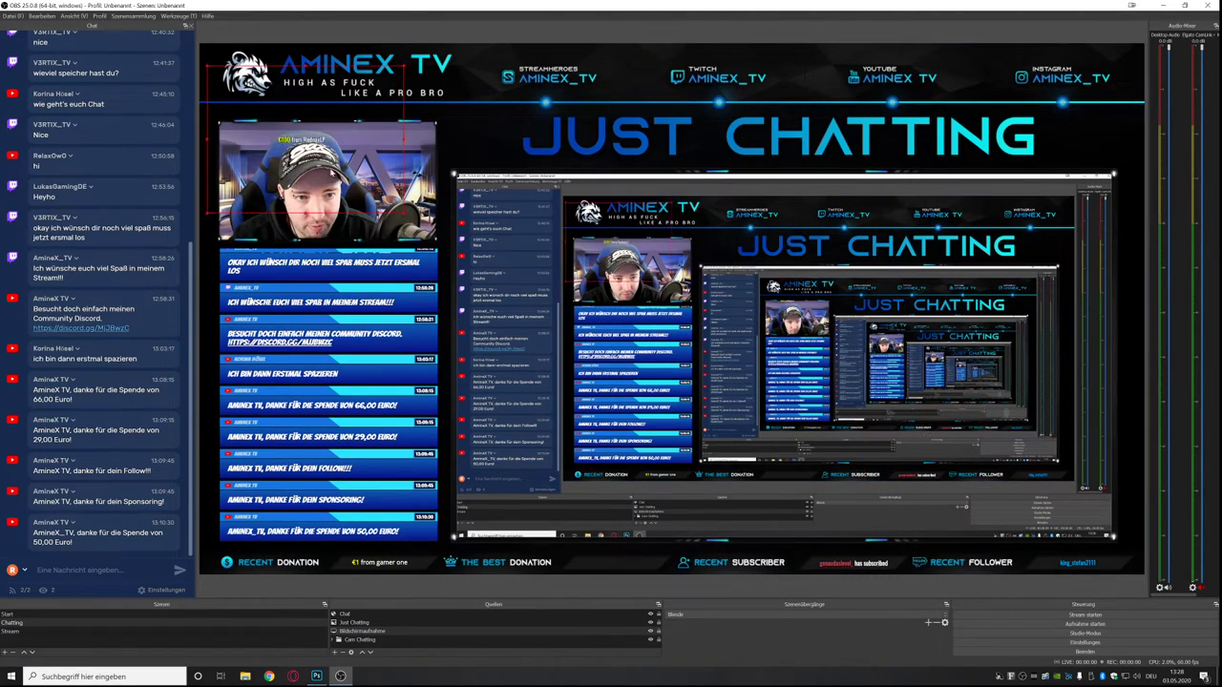
pyautogui.moveTo(603, 586); pyautogui.dragTo(640, 579)
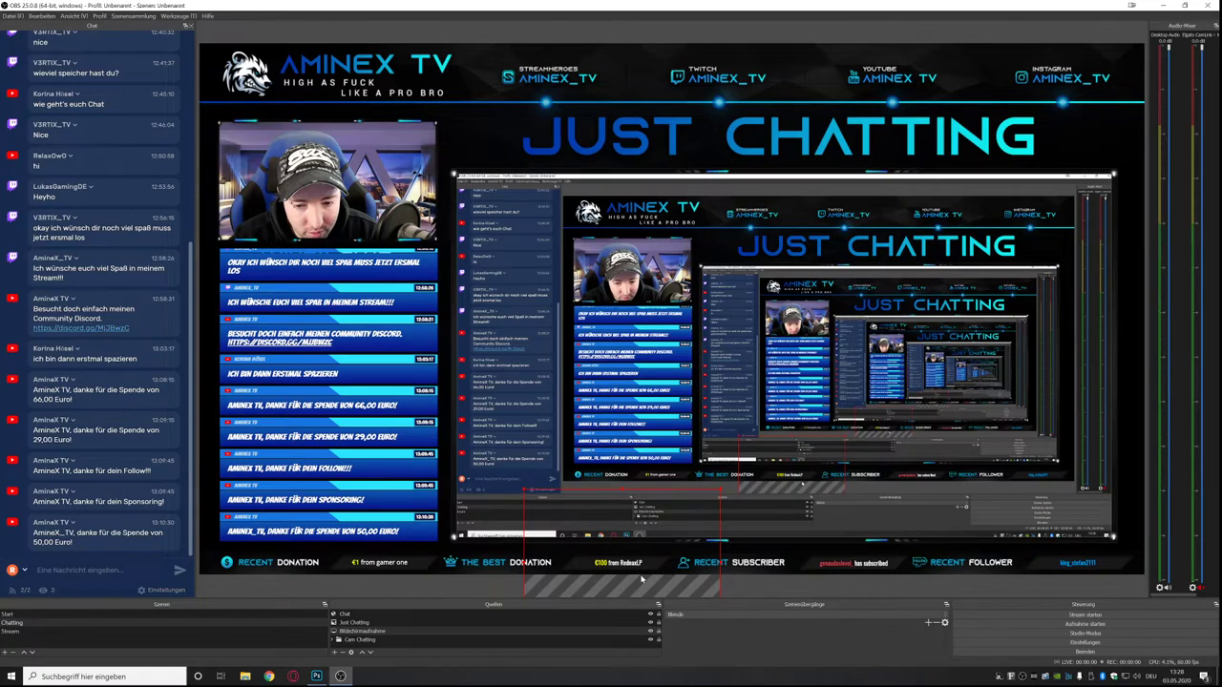
# Clear the selection and reload the Chatting scene by changing to Start and back.
pyautogui.click(210, 592)
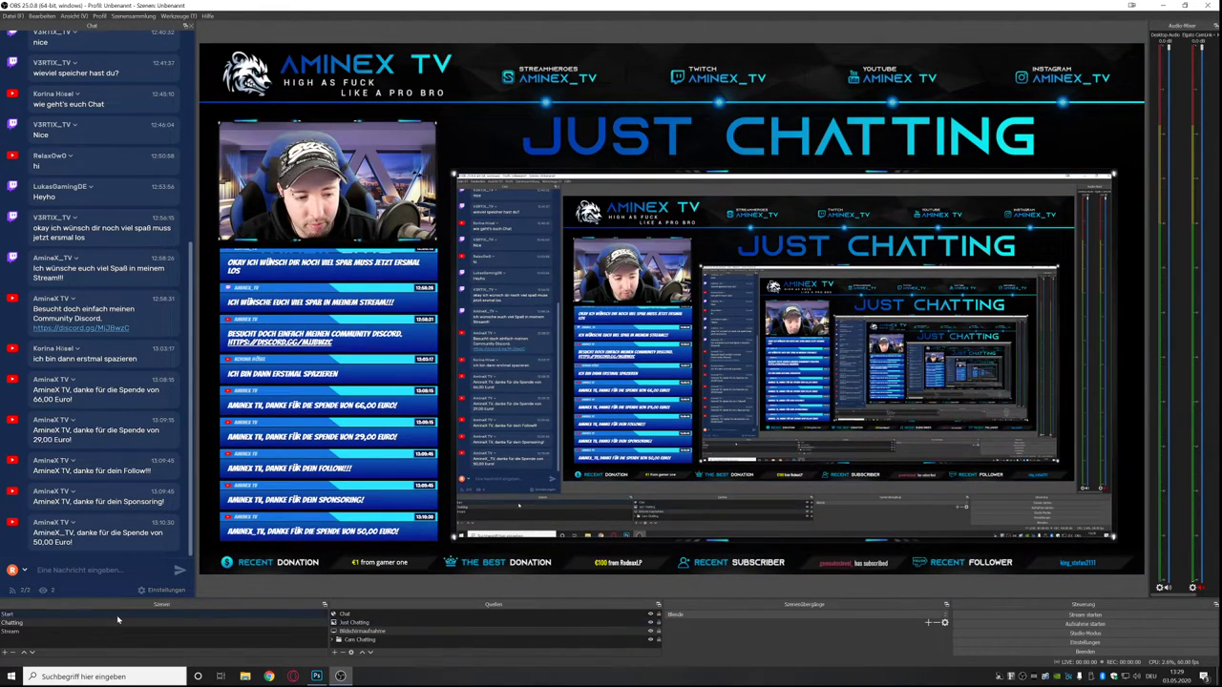
pyautogui.click(115, 615)
pyautogui.click(115, 624)
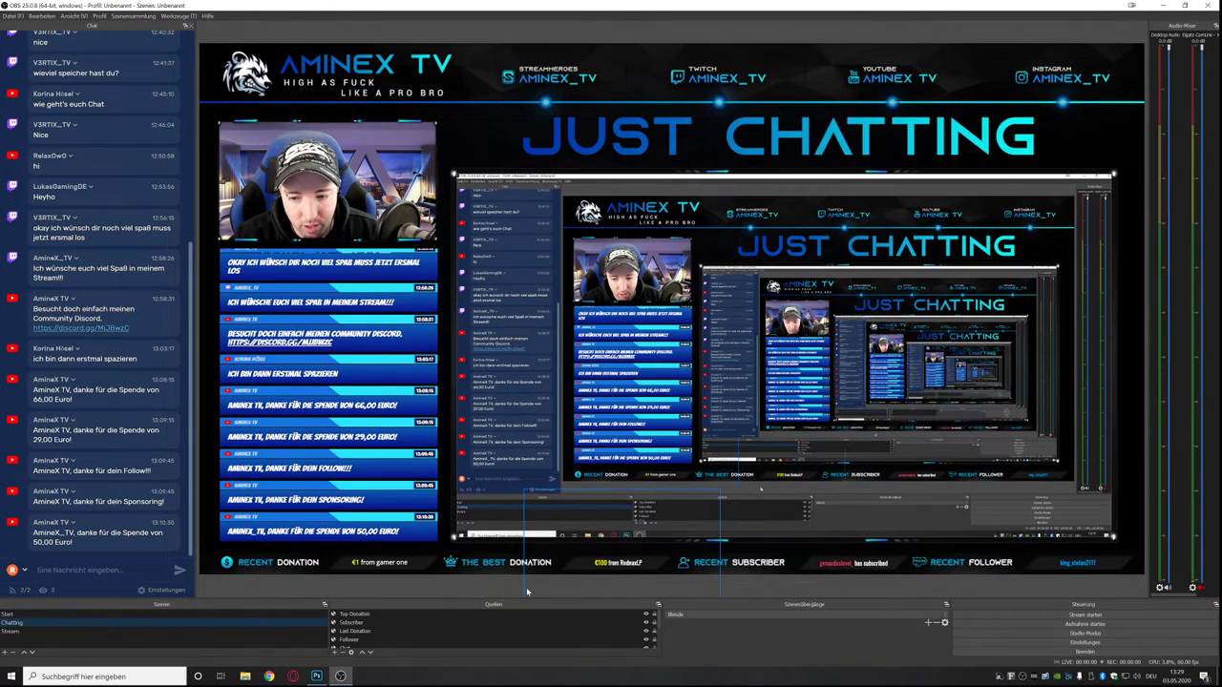
# Switch to the TipeeeStream dashboard in Chrome and open the list of Top & Last widgets.
pyautogui.hotkey('alt', 'Tab')
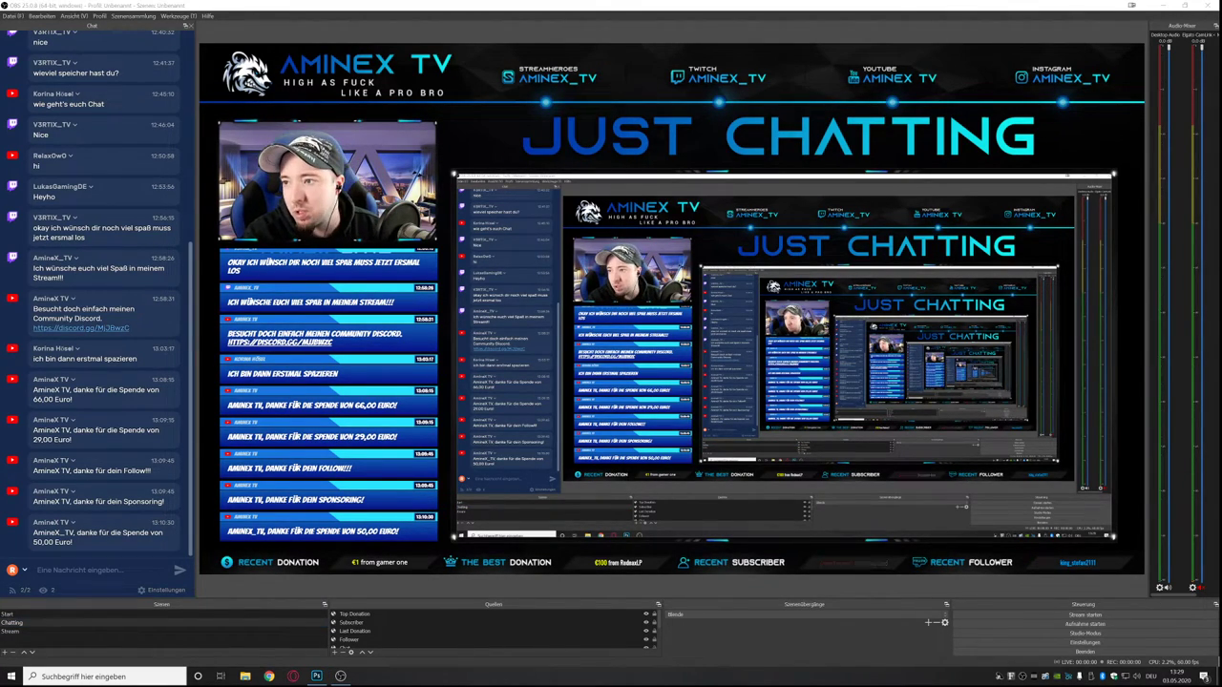
pyautogui.hotkey('alt', 'Tab')
pyautogui.doubleClick(391, 9)
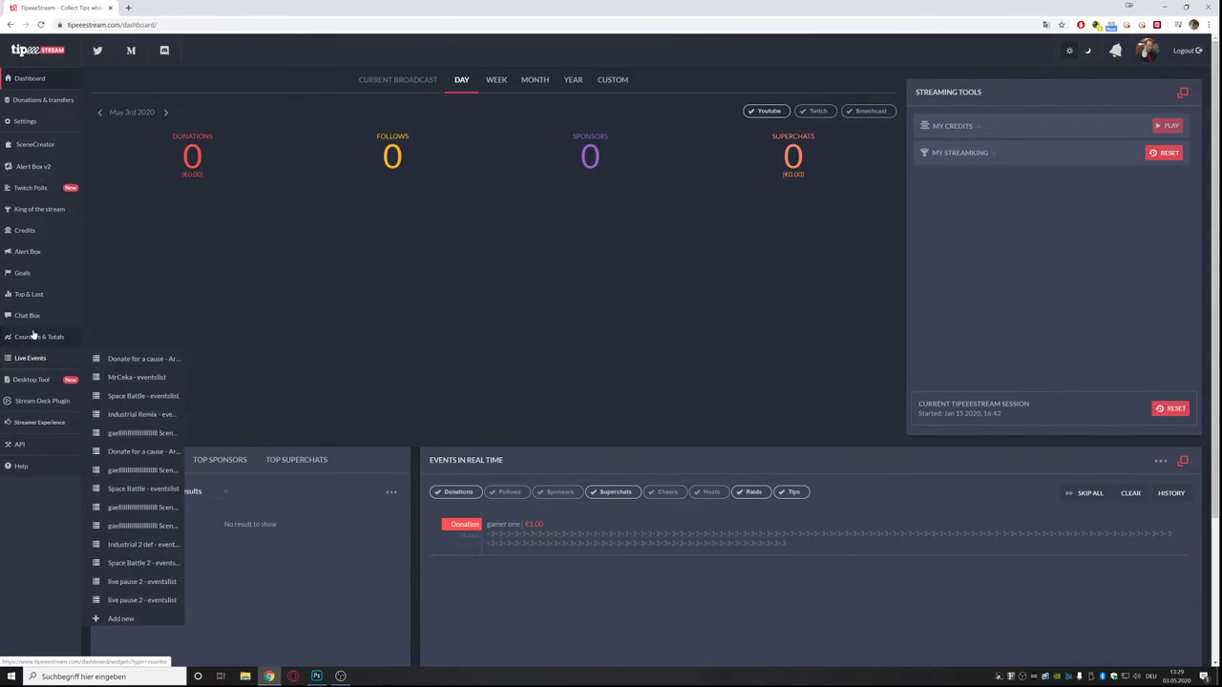
pyautogui.click(31, 296)
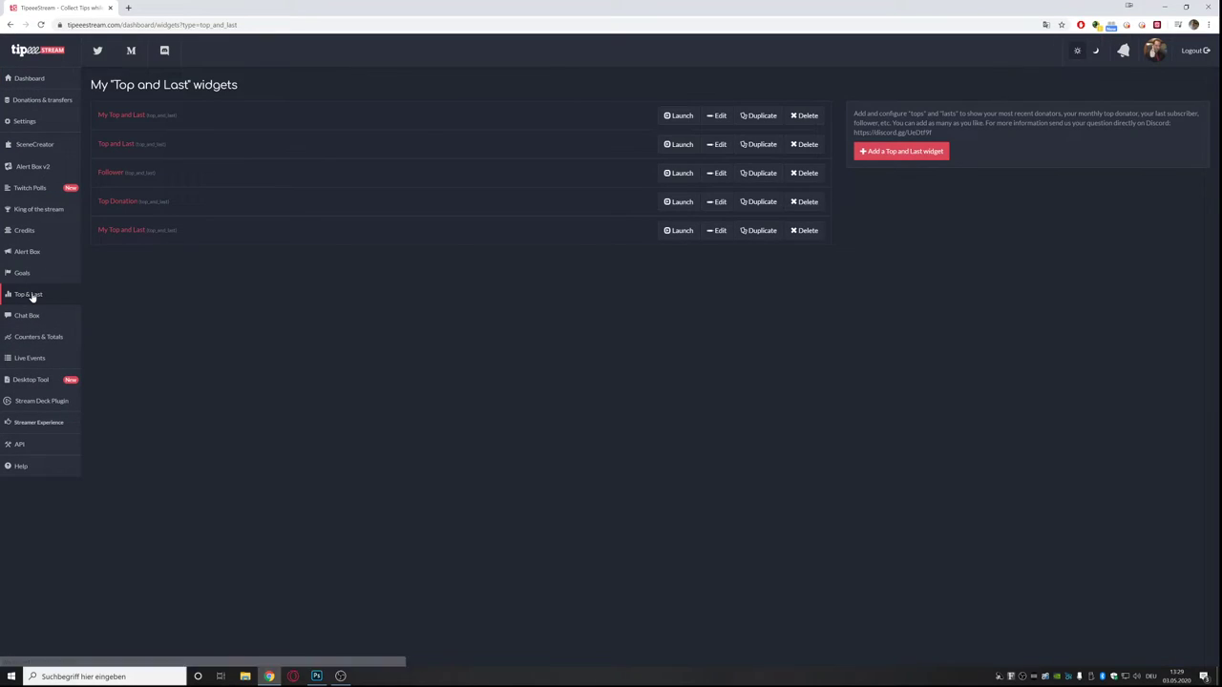
# Look through the Top and Last widgets for the one with the Subscribers event type, and return to OBS.
pyautogui.click(137, 116)
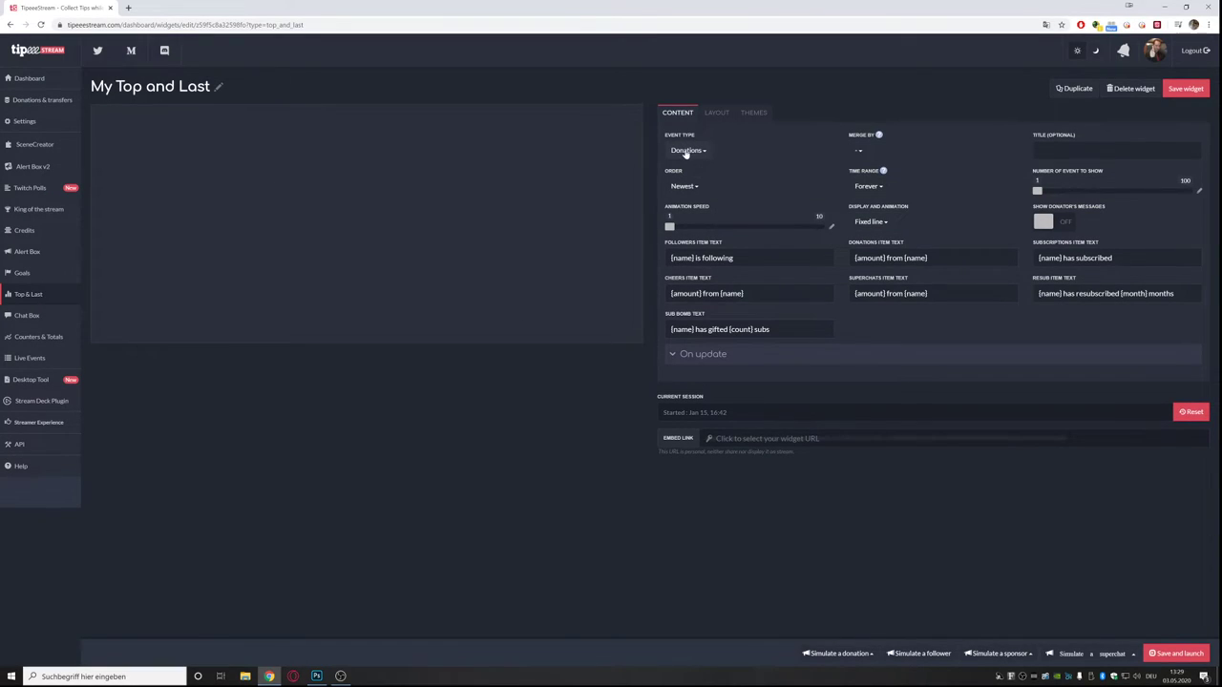
pyautogui.click(10, 25)
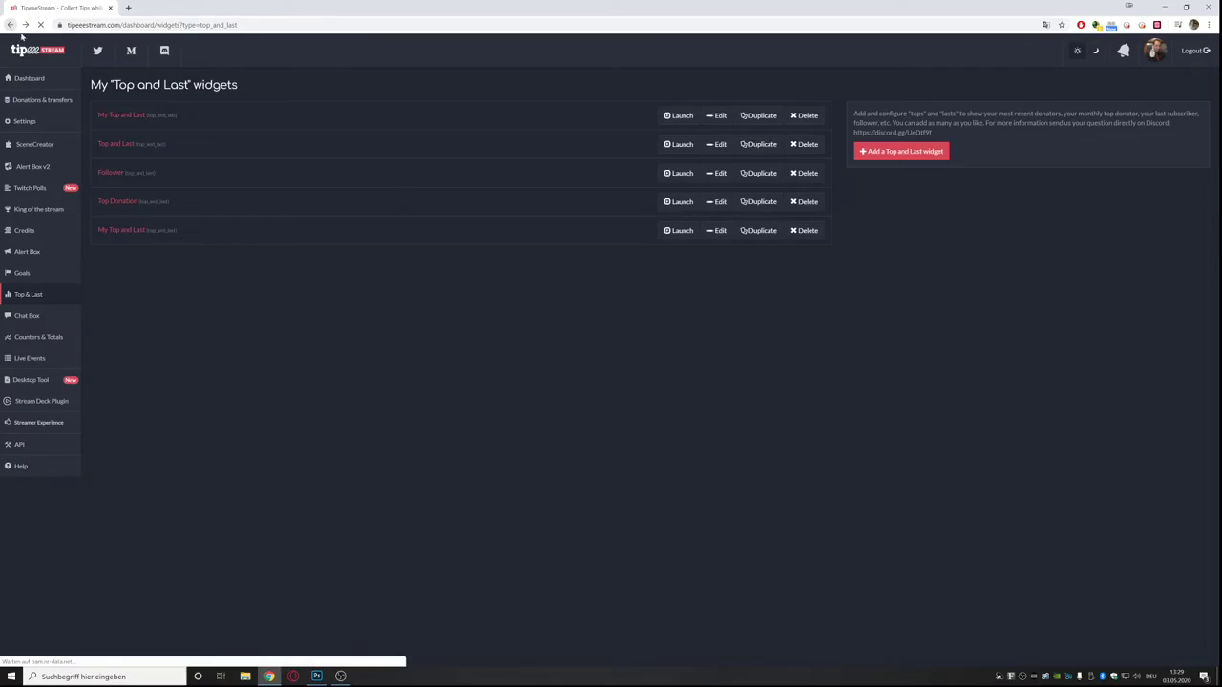
pyautogui.click(133, 153)
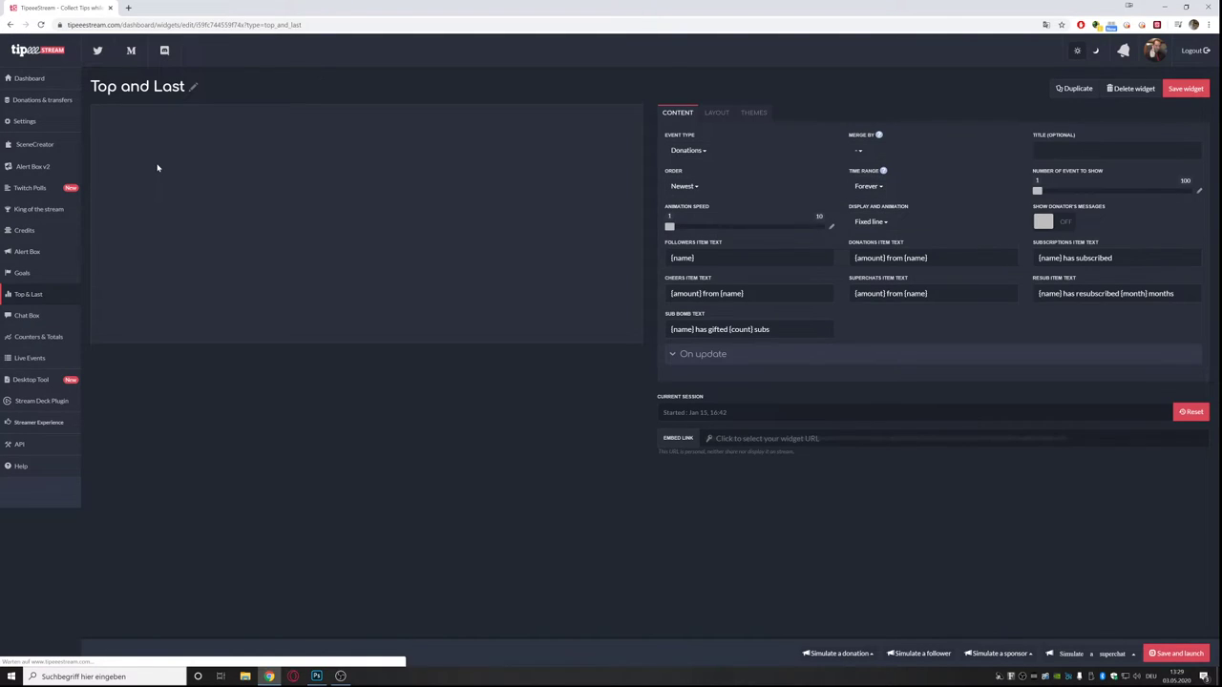
pyautogui.click(10, 24)
pyautogui.click(133, 233)
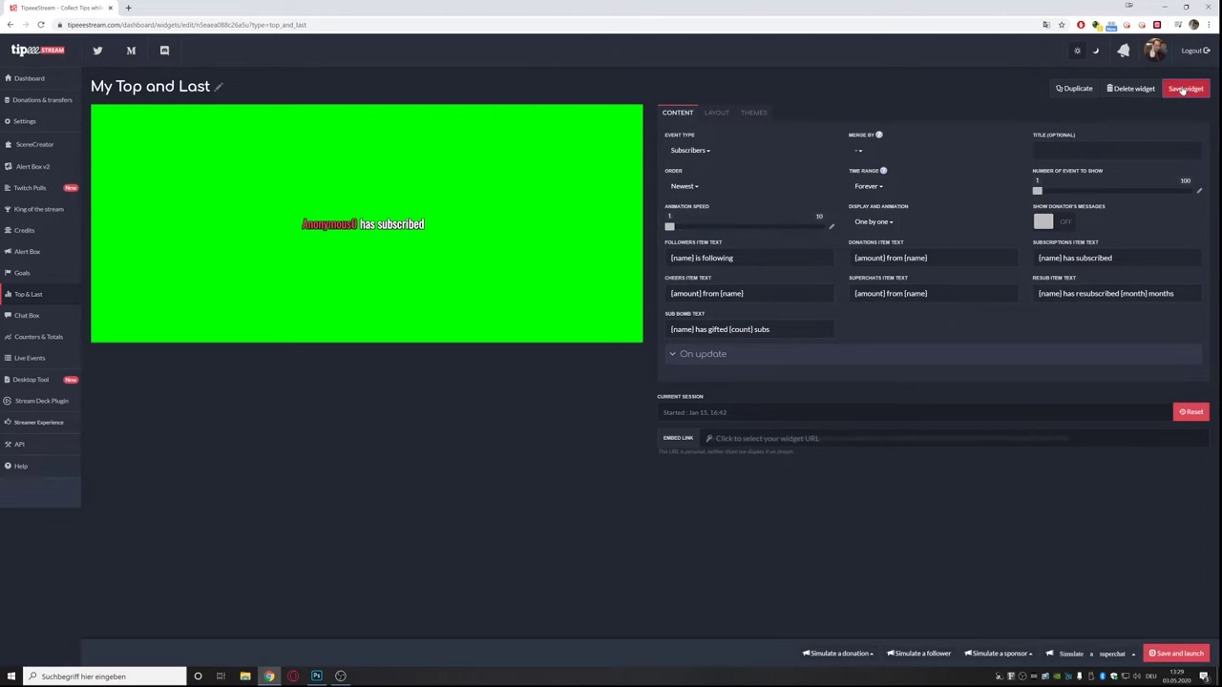
pyautogui.click(1213, 5)
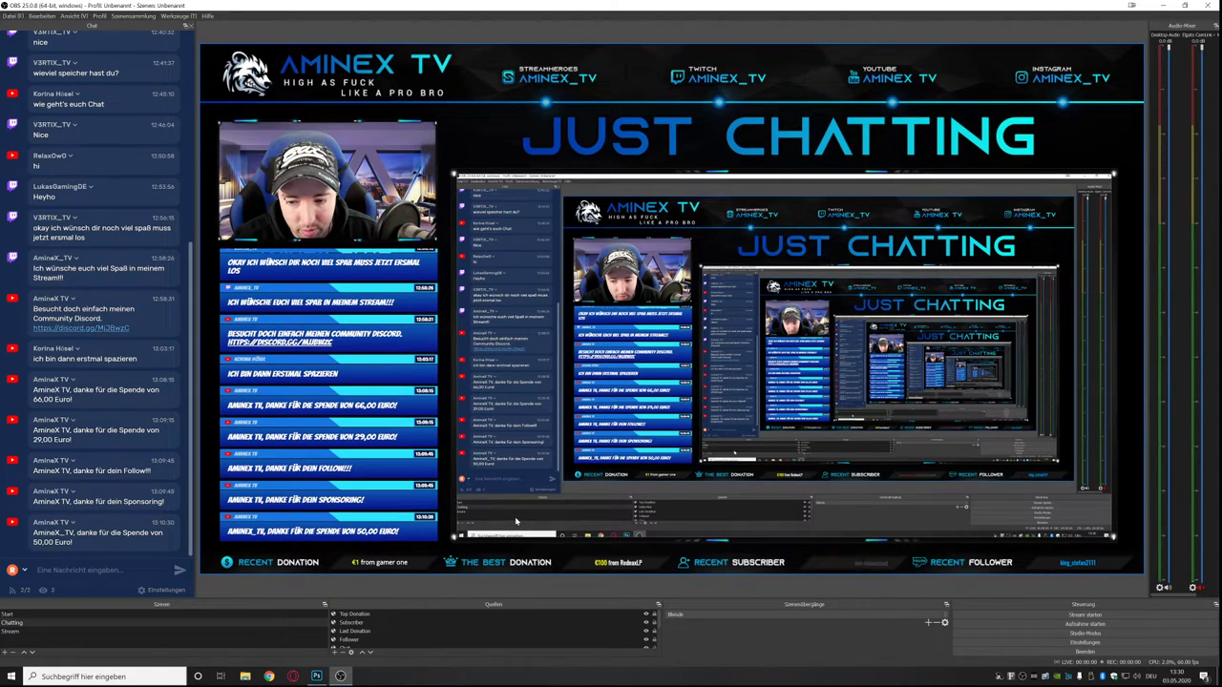
# Return to Chrome and compare the Display and Animation setting of the Subscribers widget with that of the Top Donation widget.
pyautogui.click(293, 676)
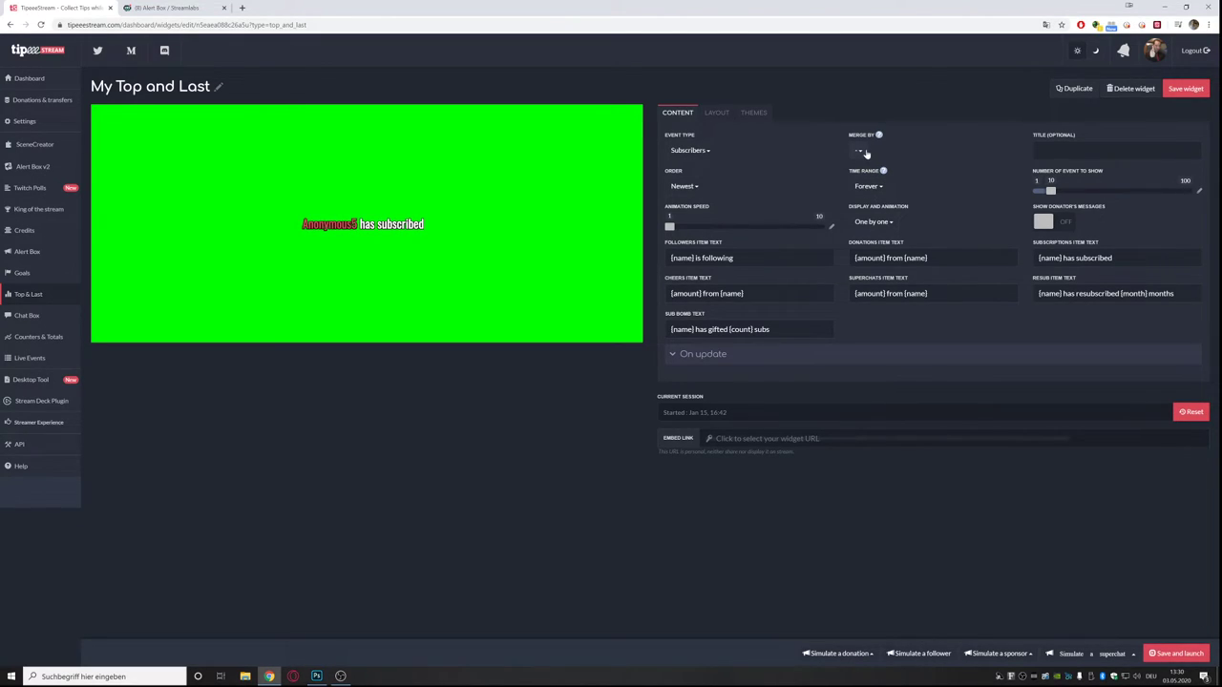
pyautogui.click(877, 223)
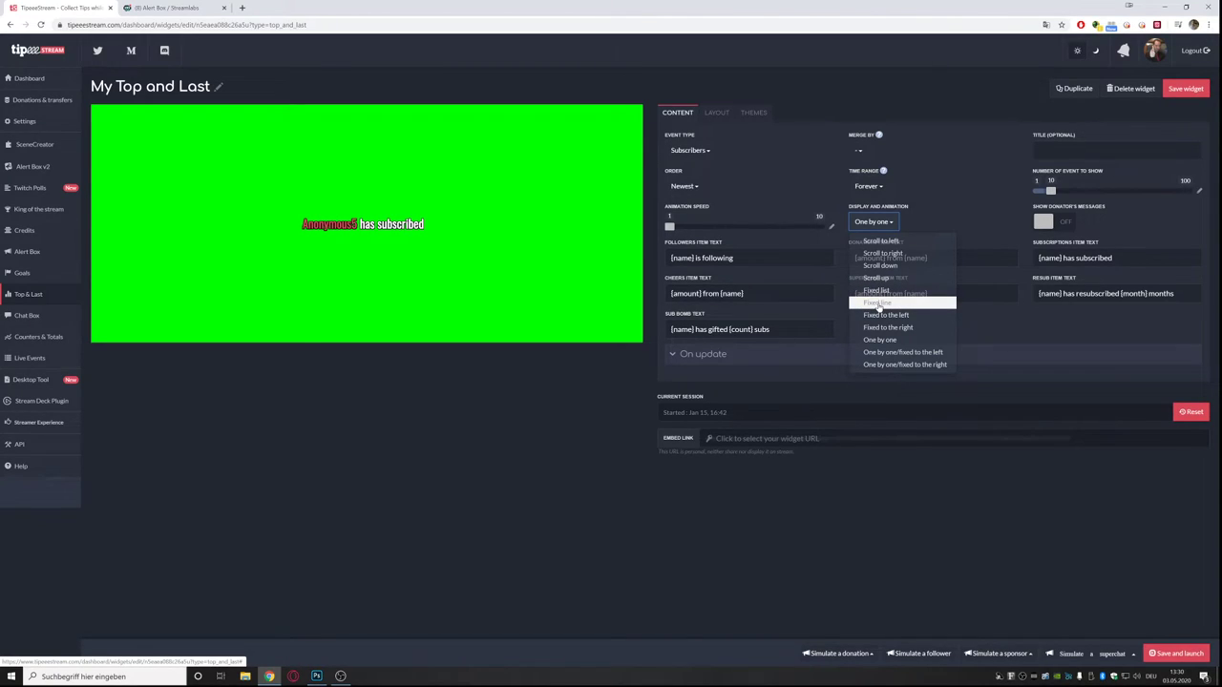
pyautogui.click(11, 24)
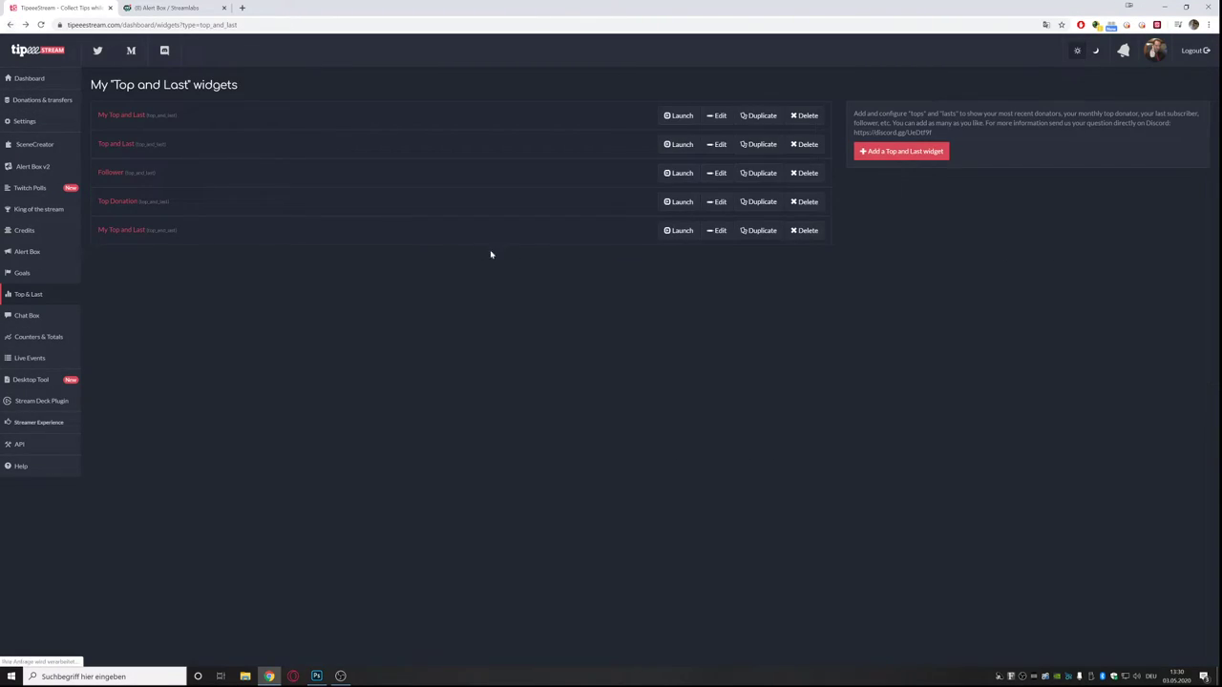
pyautogui.click(119, 201)
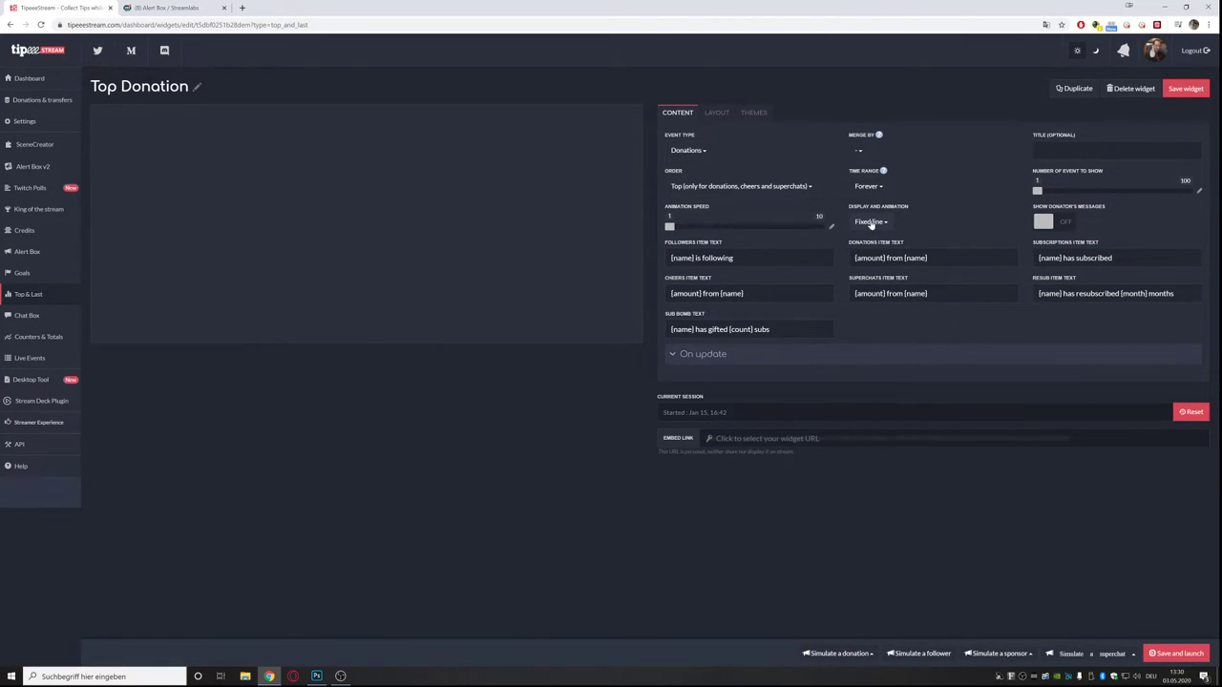
pyautogui.click(10, 24)
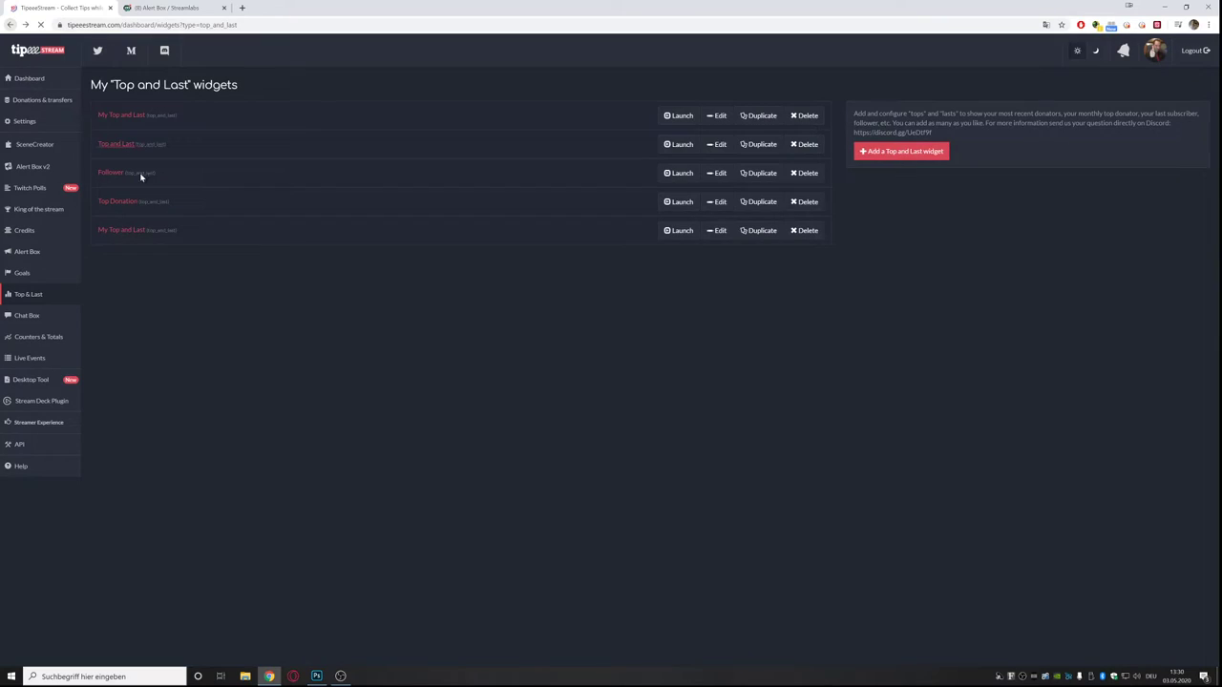
# Set the display and animation of the Subscribers My Top and Last widget to Fixed line and save the widget.
pyautogui.click(113, 231)
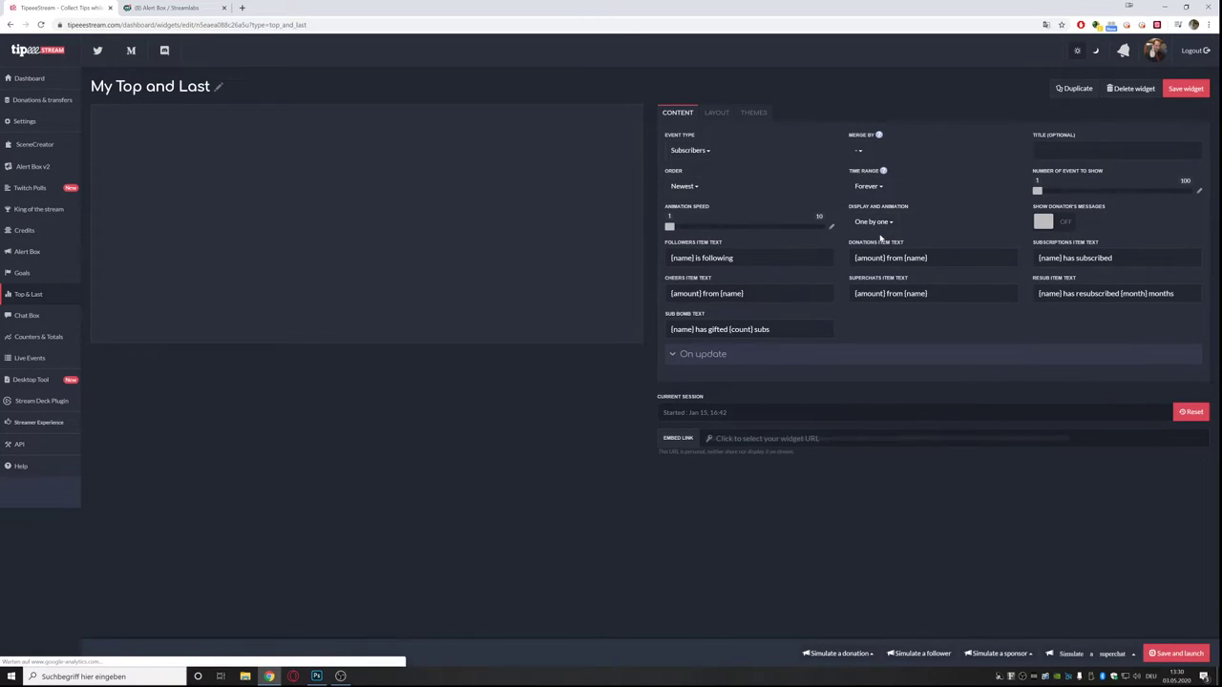
pyautogui.click(874, 223)
pyautogui.click(878, 302)
pyautogui.click(1186, 88)
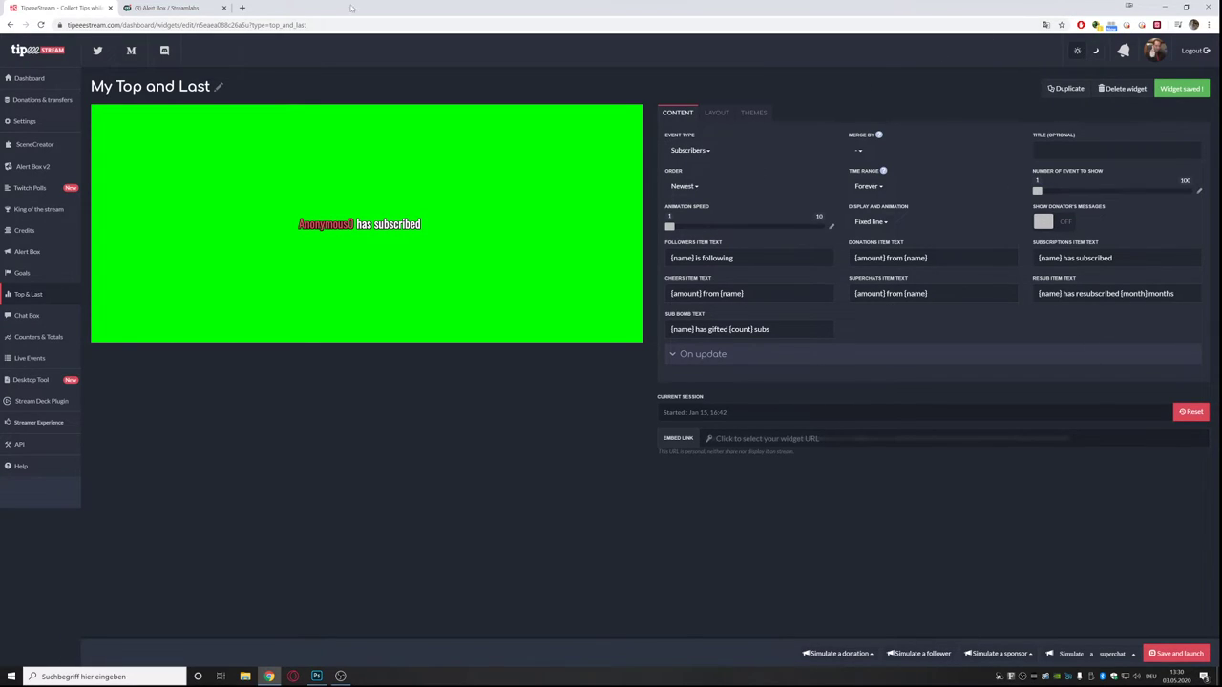
# Return to OBS and check the browser source properties of Top Donation in the Chatting scene.
pyautogui.doubleClick(315, 12)
pyautogui.click(567, 8)
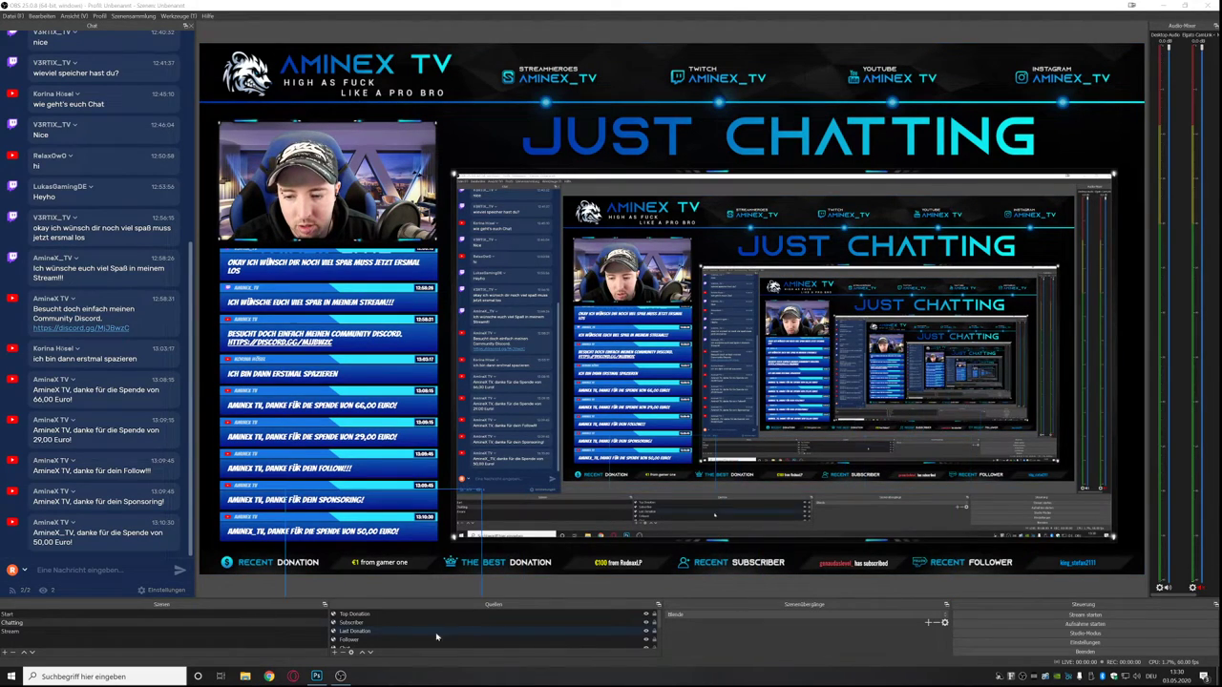
pyautogui.click(646, 617)
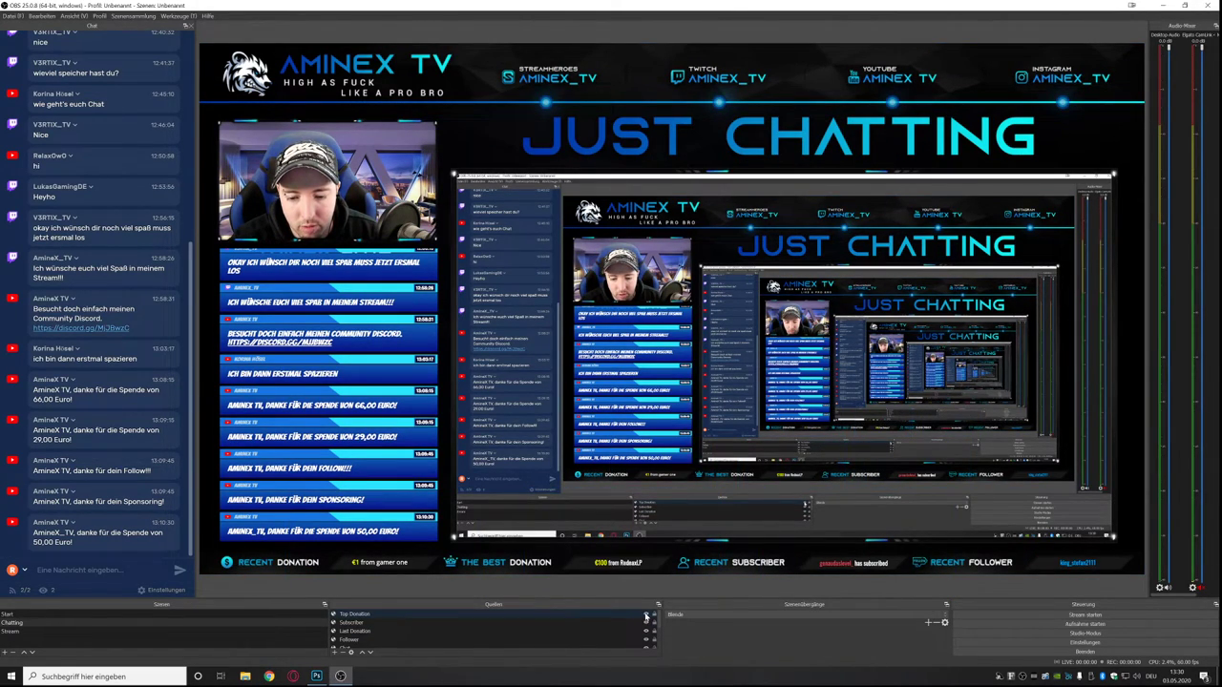
pyautogui.rightClick(646, 617)
pyautogui.click(655, 580)
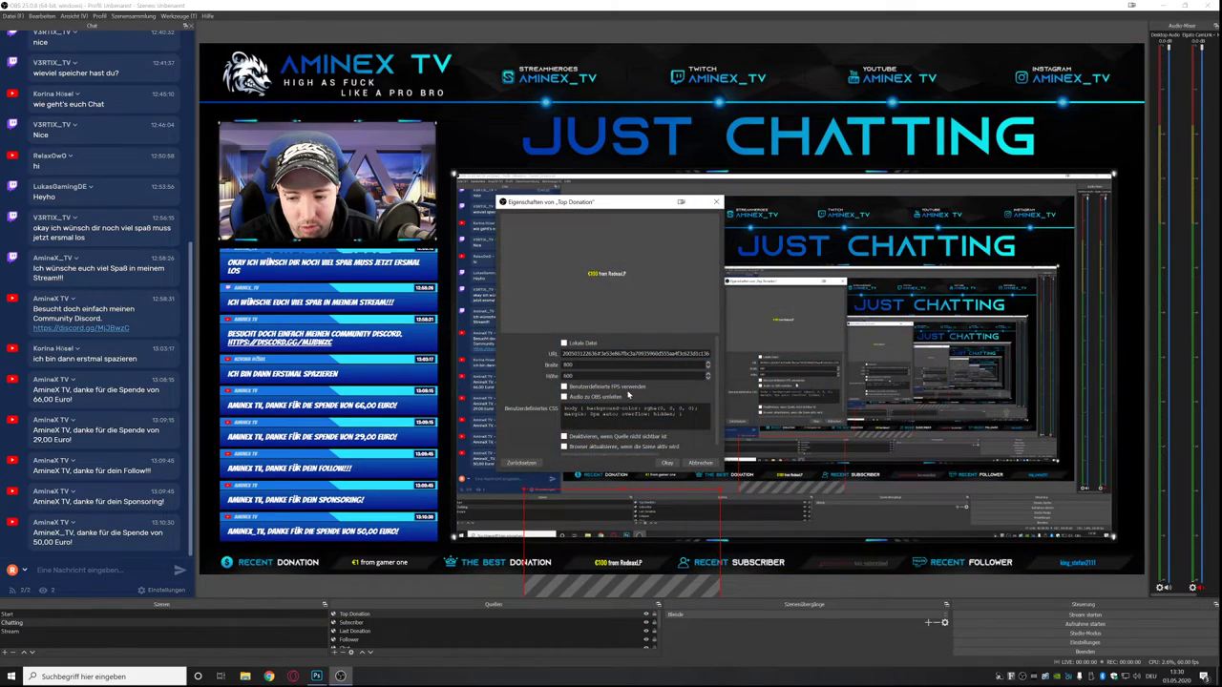
pyautogui.click(667, 463)
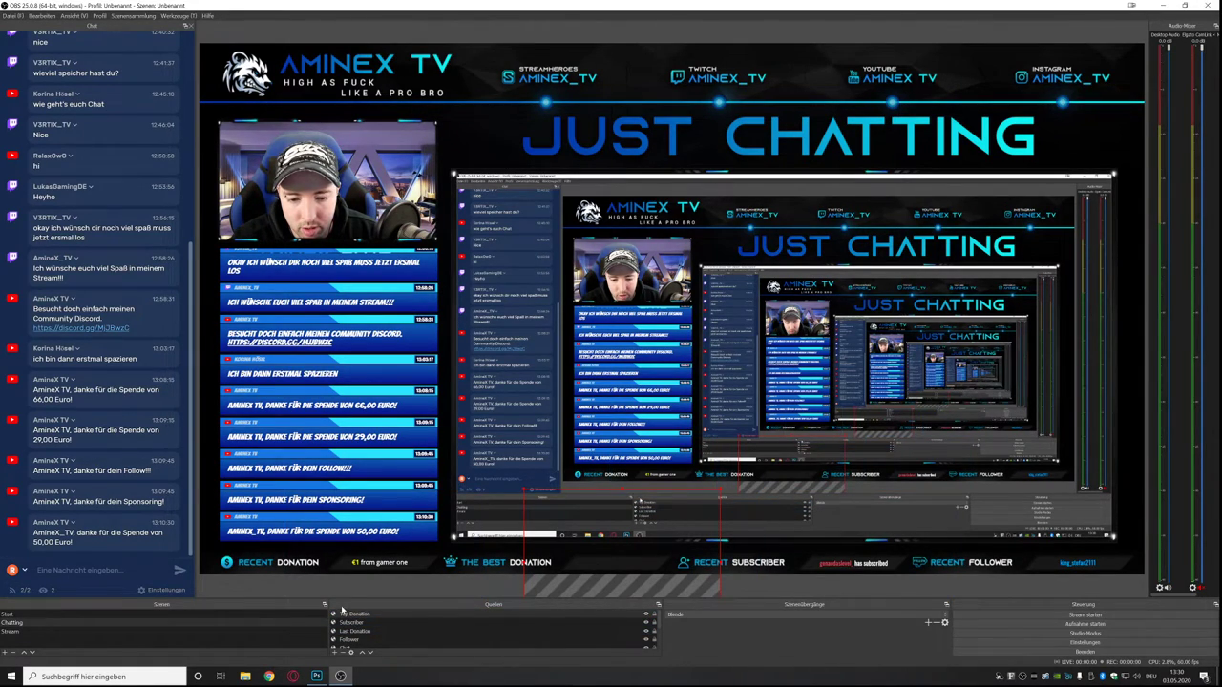
# Replace the URL in the Subscriber browser source's properties with the copied personal widget link and confirm.
pyautogui.click(452, 675)
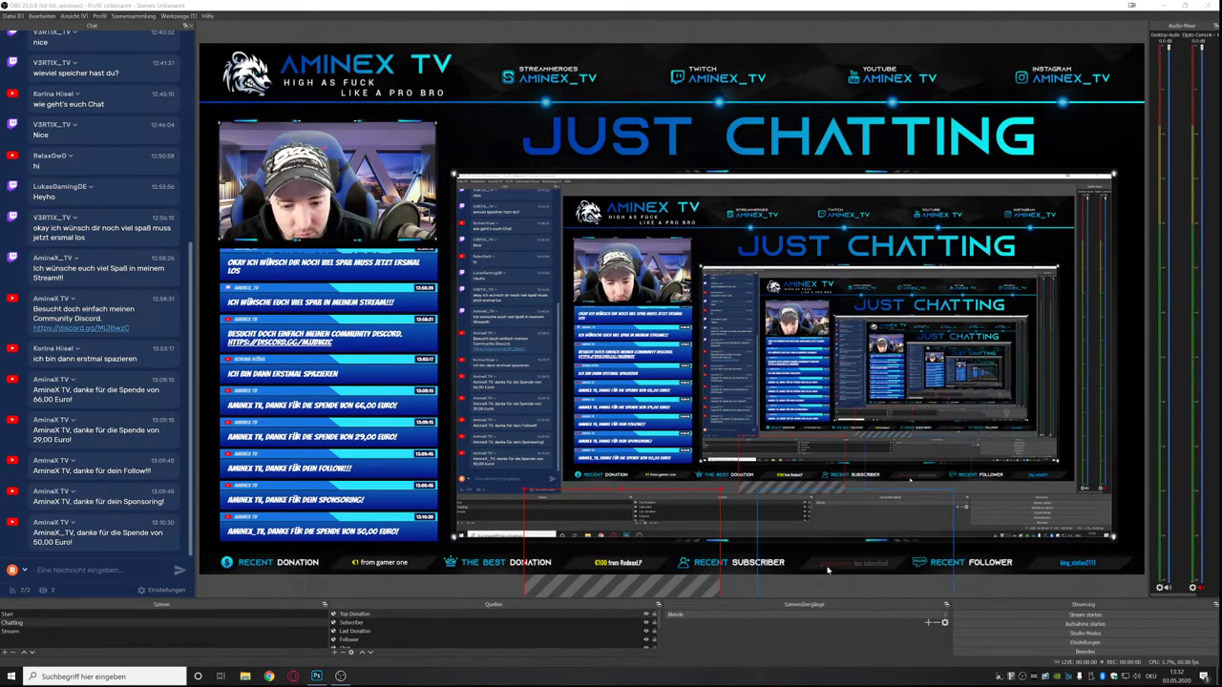
pyautogui.rightClick(354, 622)
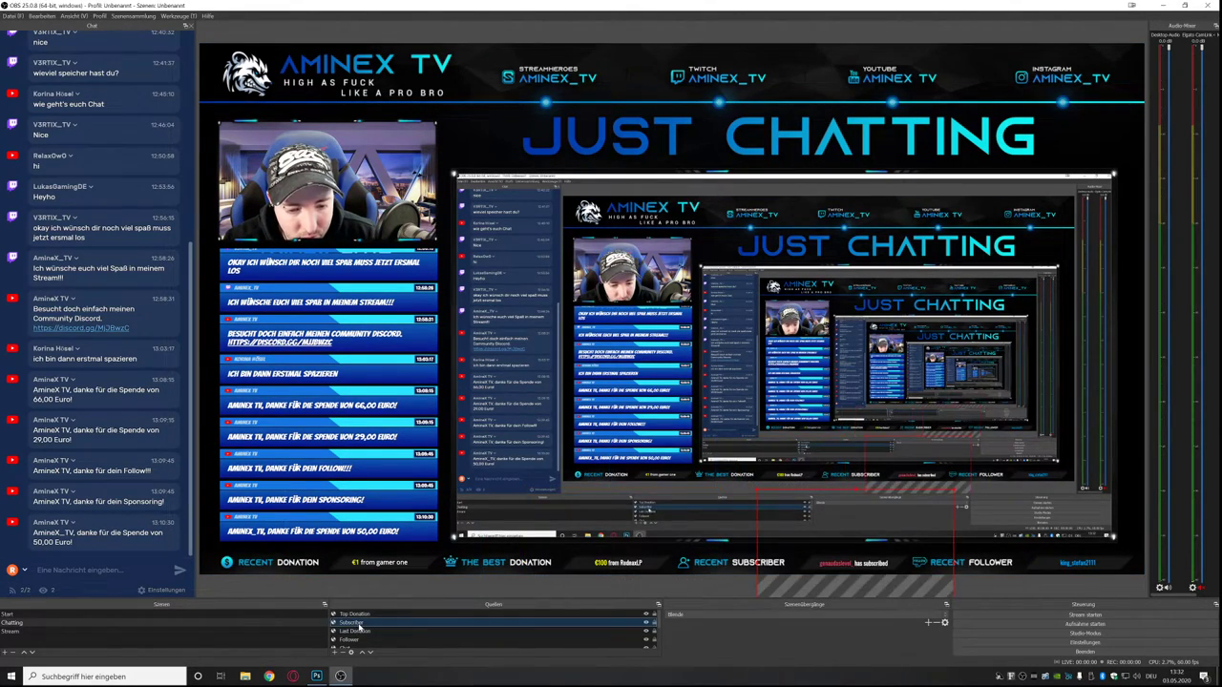
pyautogui.click(391, 609)
pyautogui.hotkey('ctrl', 'a')
pyautogui.hotkey('ctrl', 'v')
pyautogui.click(667, 463)
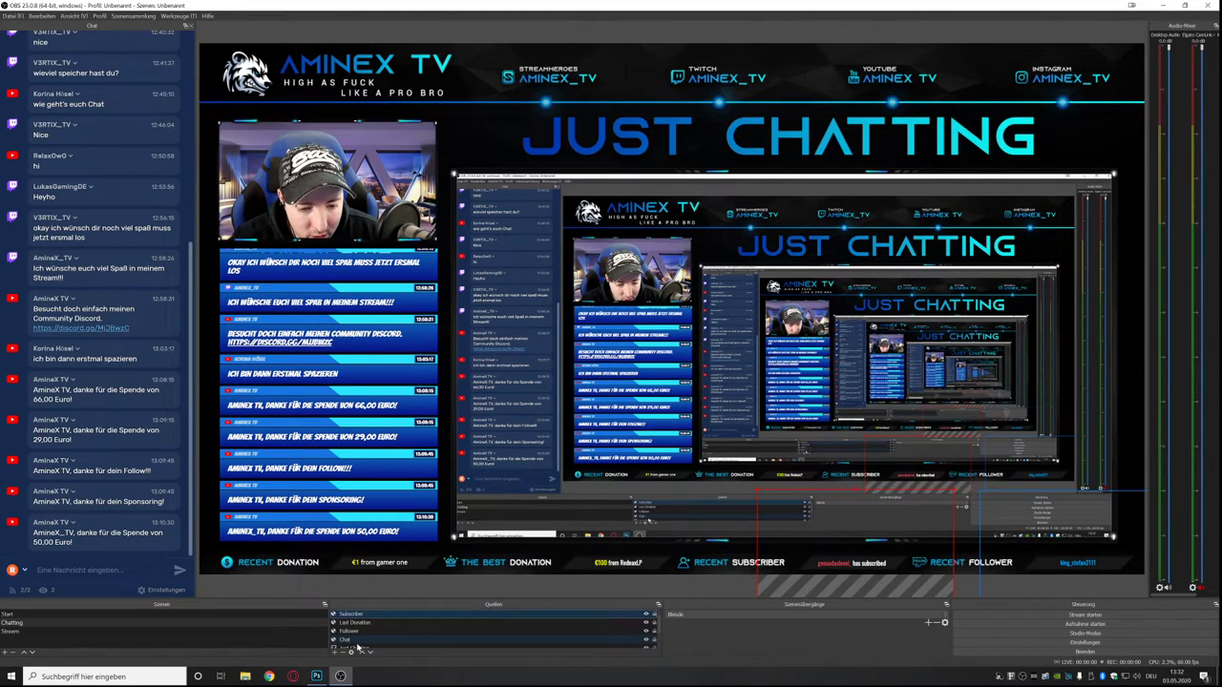
# Create a source group named "Overla Chatting" in the Chatting scene, and switch to the Start scene and back to Chatting.
pyautogui.click(336, 651)
pyautogui.click(359, 637)
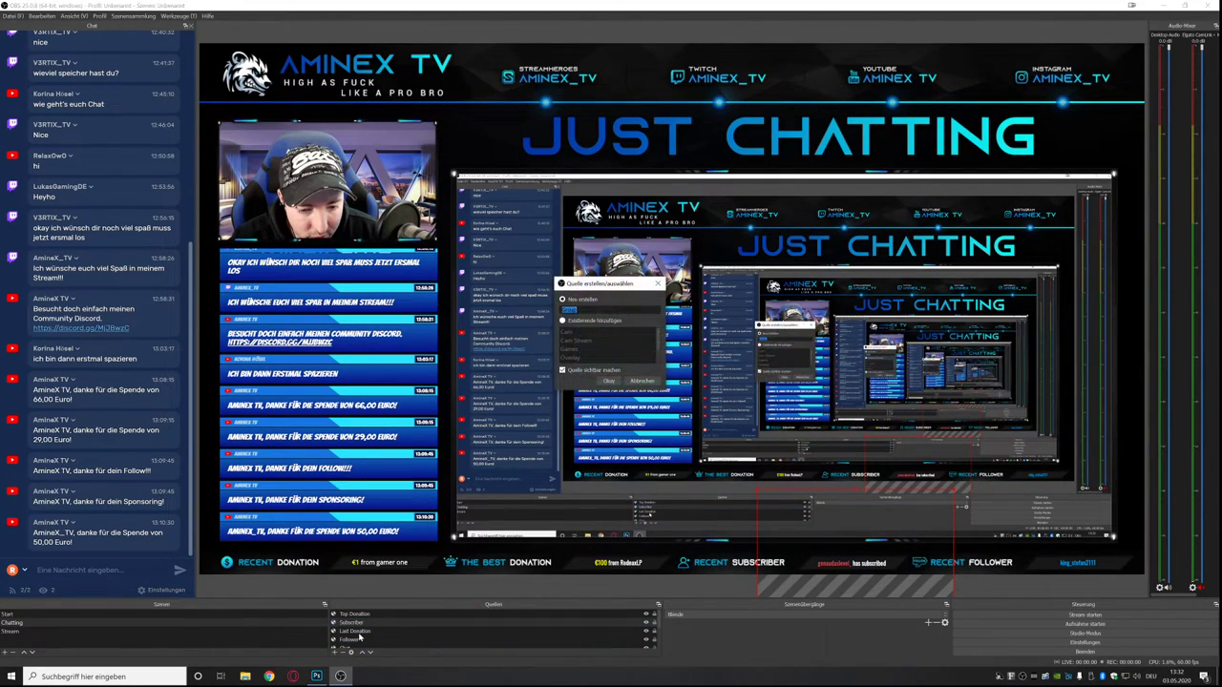
pyautogui.write('Over')
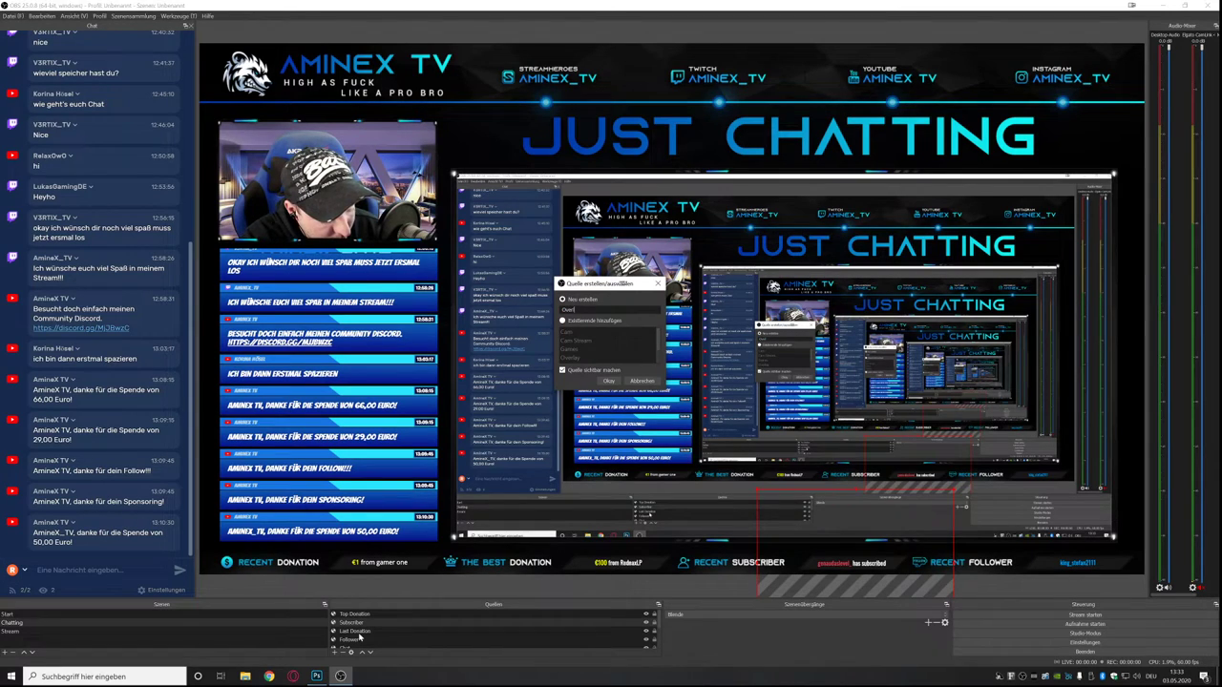
pyautogui.write('lay Chatting')
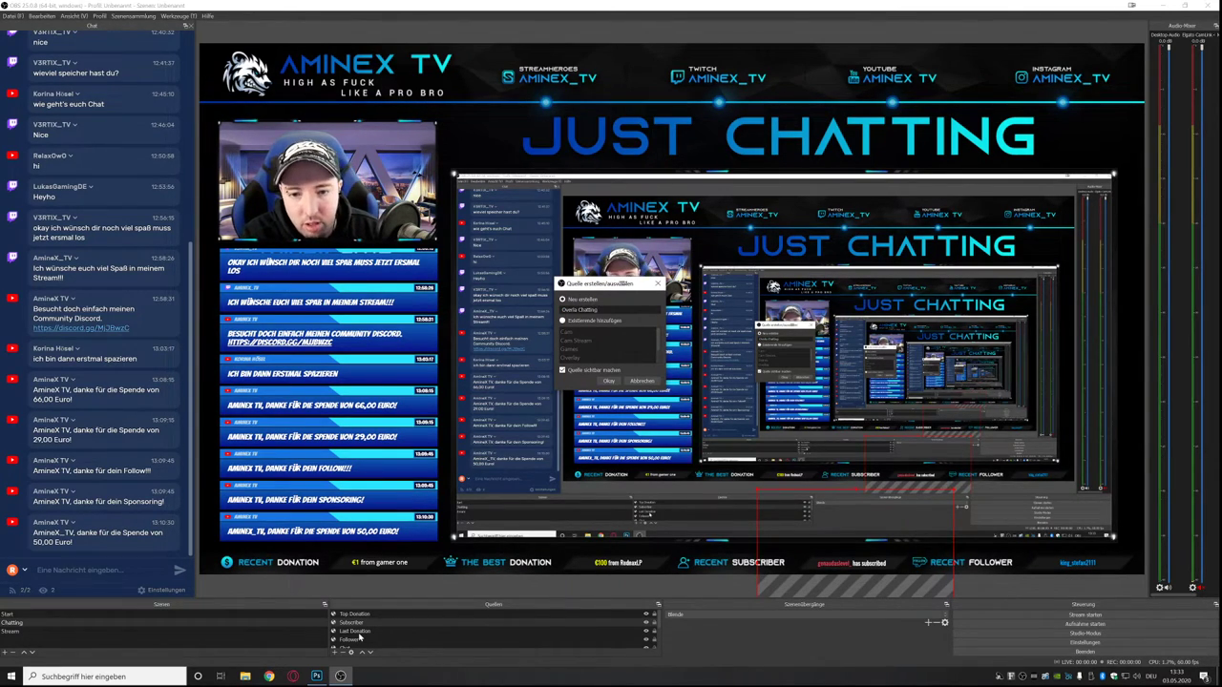
pyautogui.press('Return')
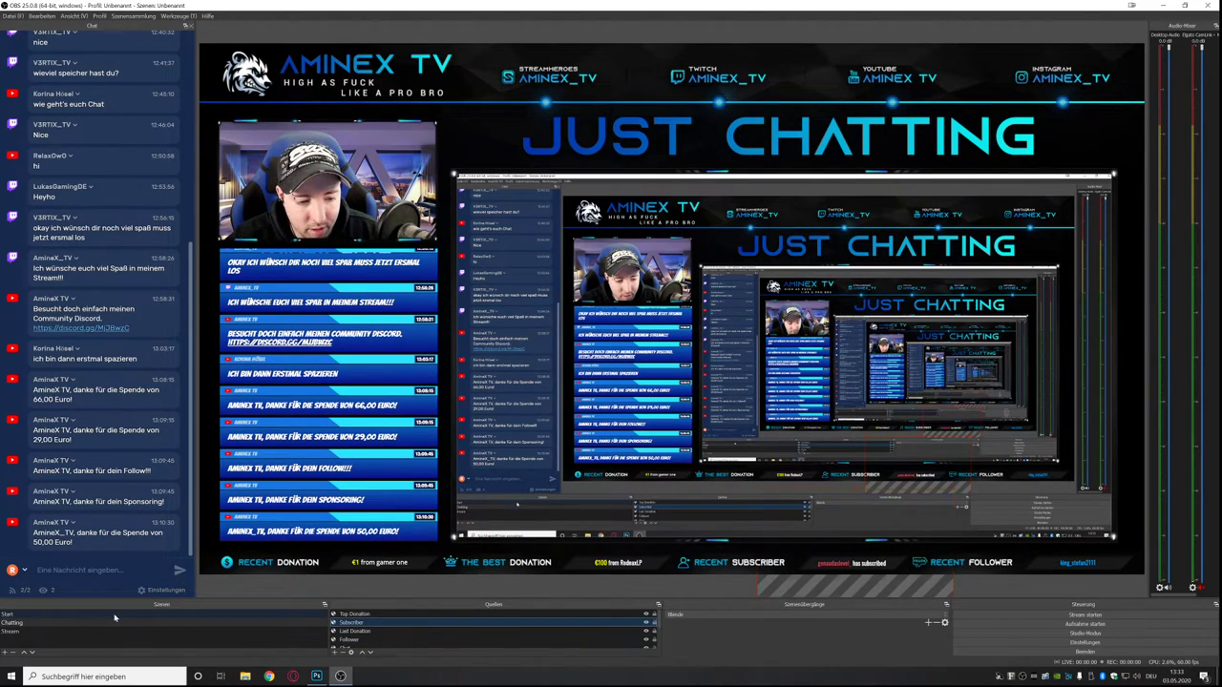
pyautogui.click(116, 623)
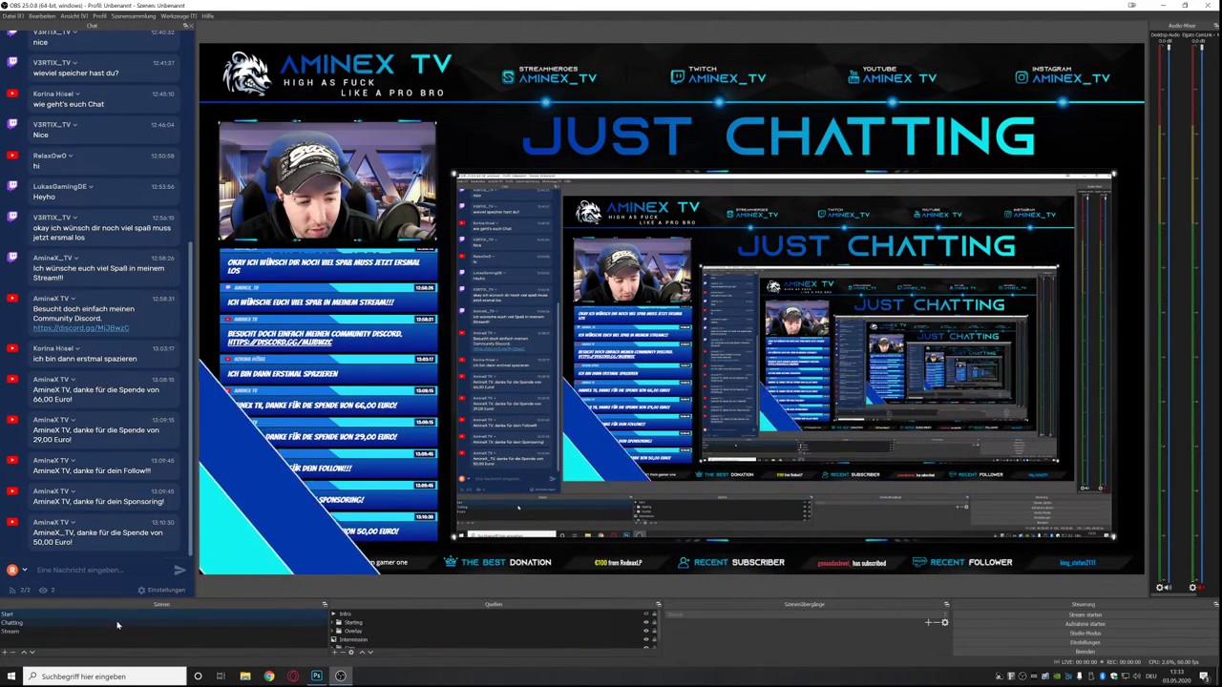
pyautogui.click(115, 623)
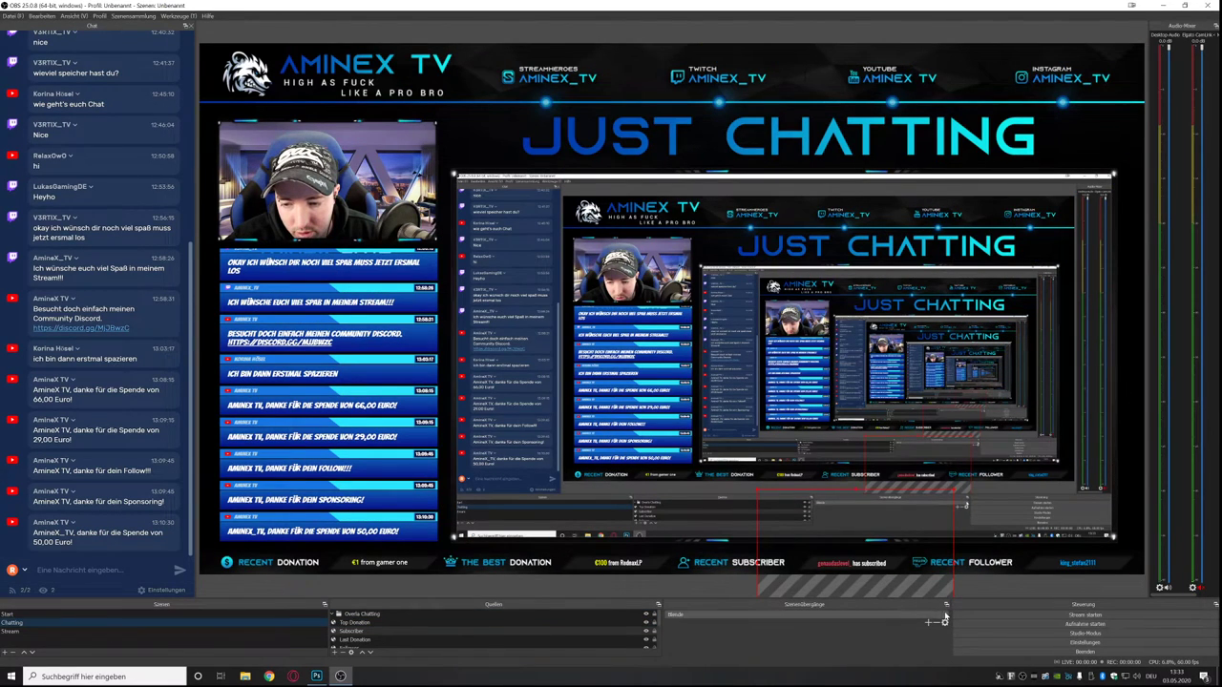
# Set the scene transition to Schnitt.
pyautogui.click(875, 622)
pyautogui.click(876, 623)
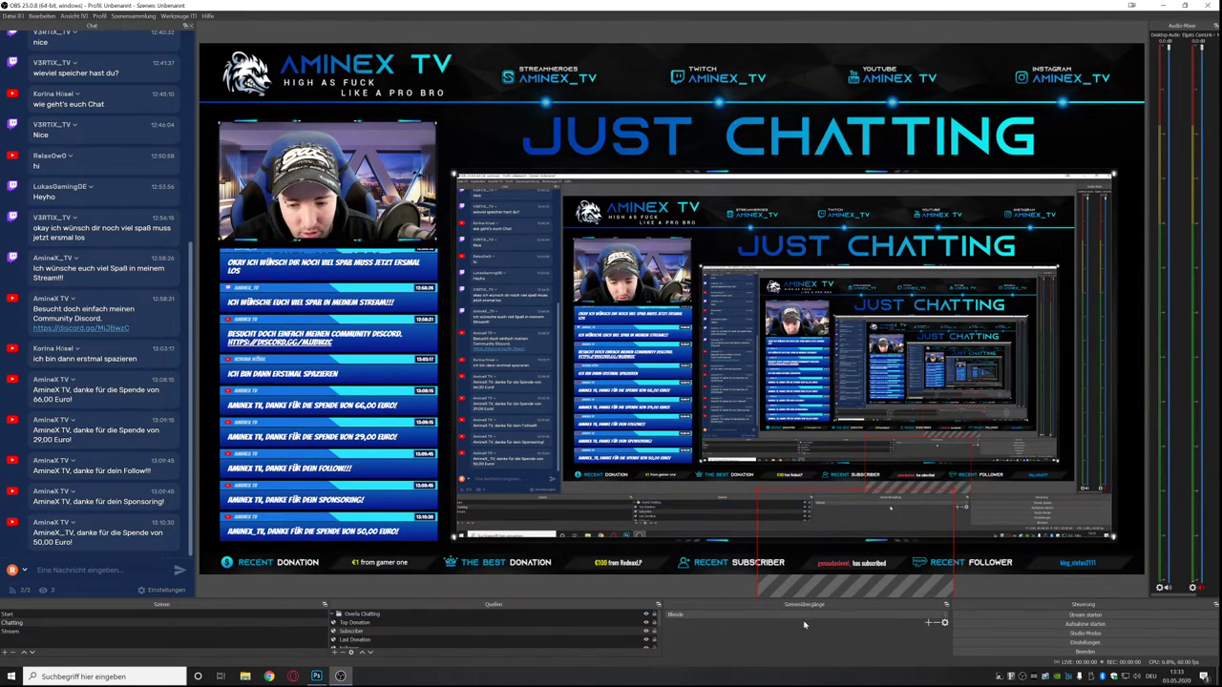
pyautogui.scroll(-1, 773, 625)
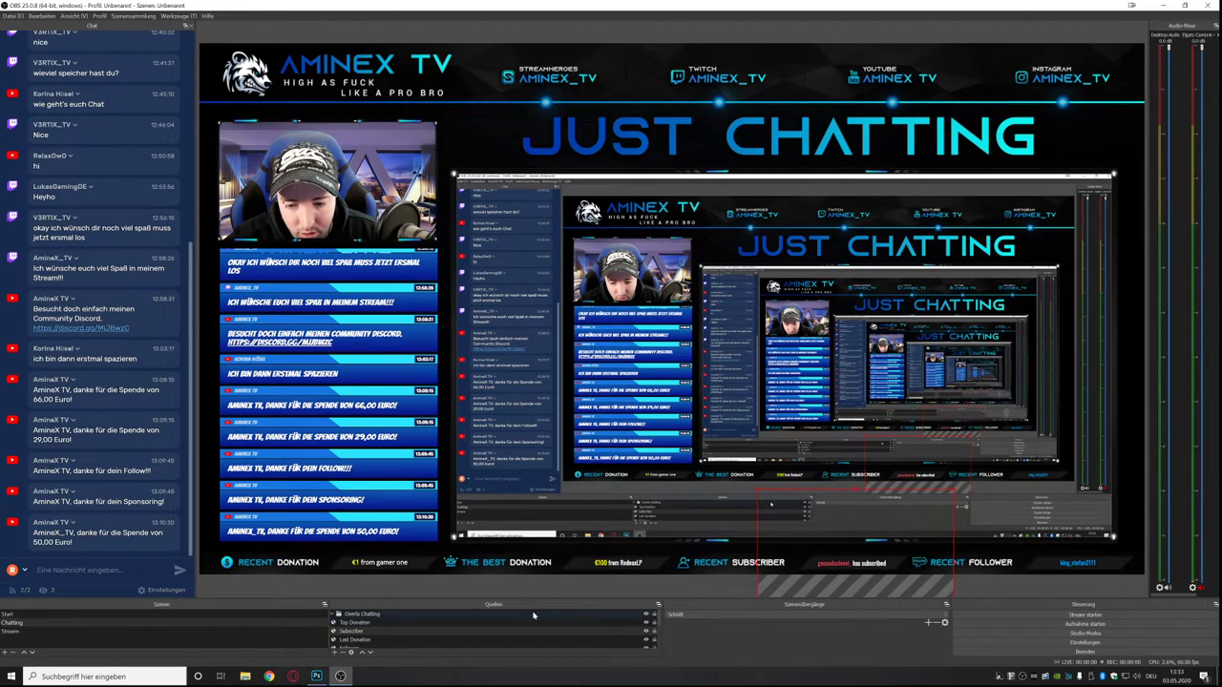
# Move the sources from Top Donation through Chat into the Overla Chatting group and collapse the group.
pyautogui.click(364, 622)
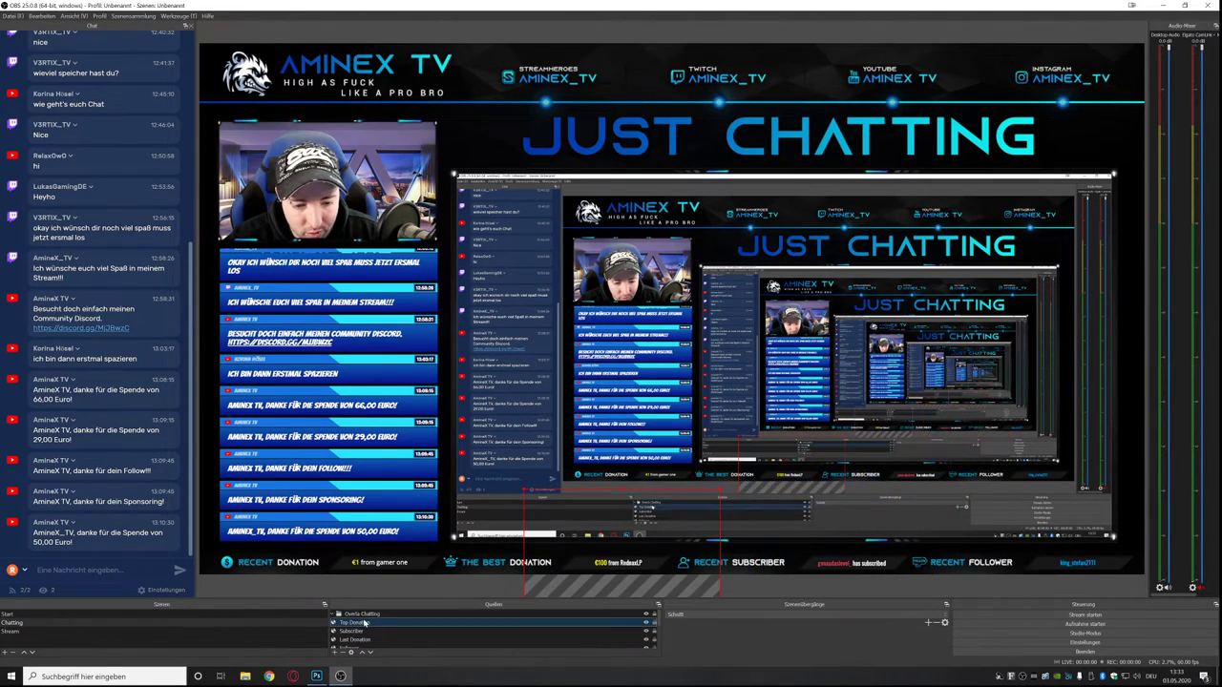
pyautogui.scroll(-1, 363, 627)
pyautogui.click(361, 631)
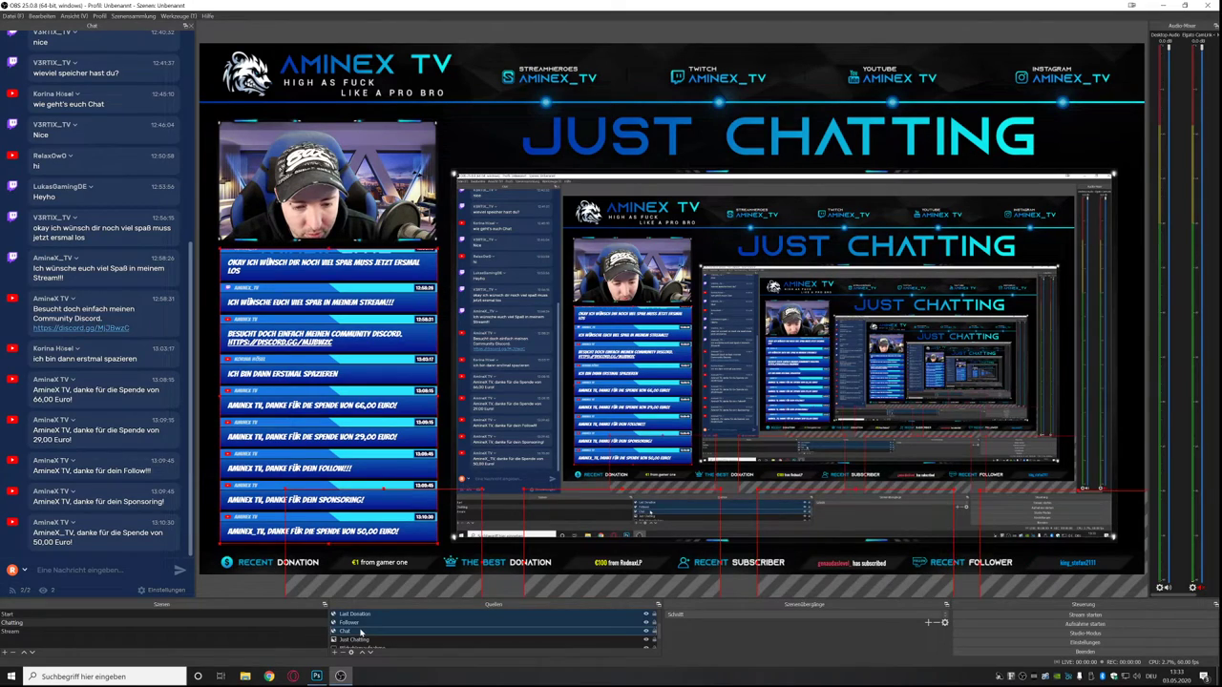
pyautogui.scroll(1, 361, 632)
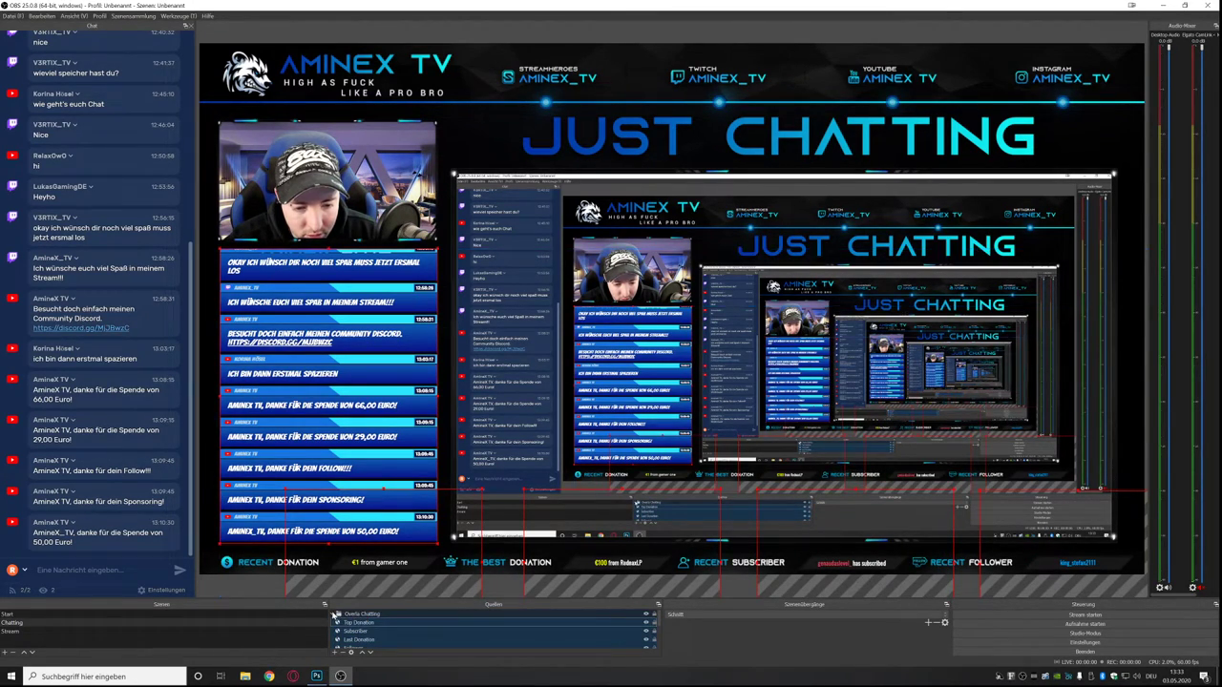
pyautogui.click(336, 616)
pyautogui.click(336, 615)
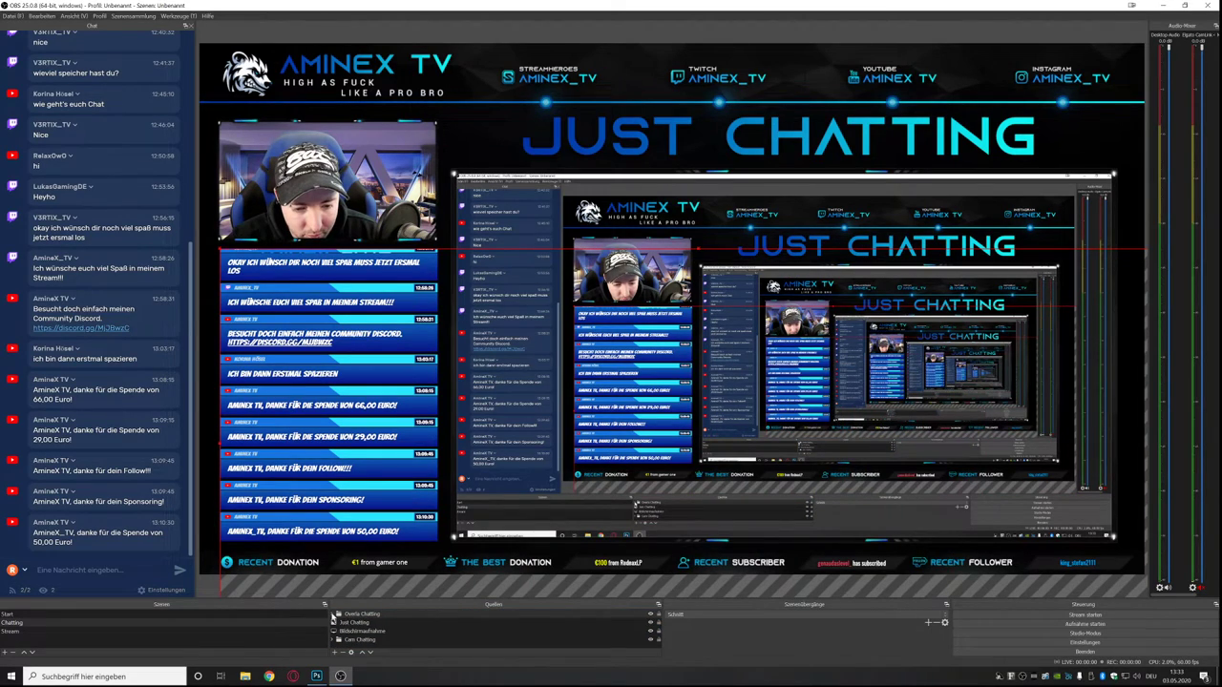
# Try to reorder Bildschirmaufnahme below the Cam Chatting group, and take it back out of that group.
pyautogui.click(354, 631)
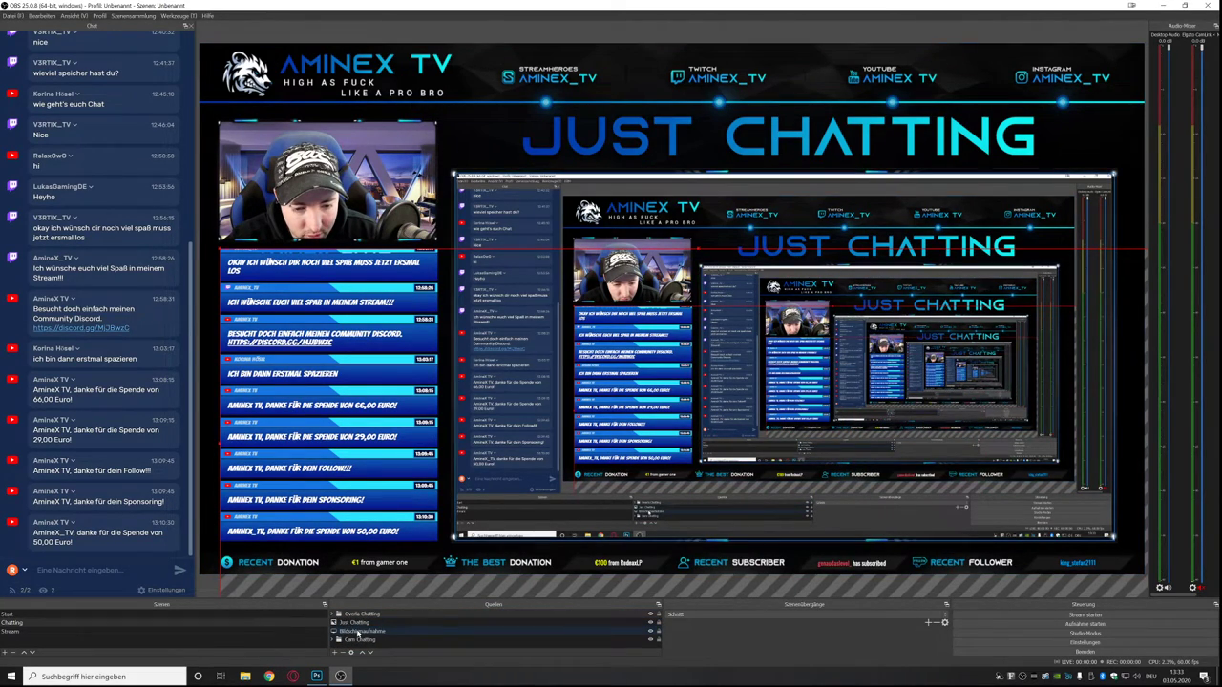
pyautogui.keyDown('ctrl'); pyautogui.click(356, 640); pyautogui.keyUp('ctrl')
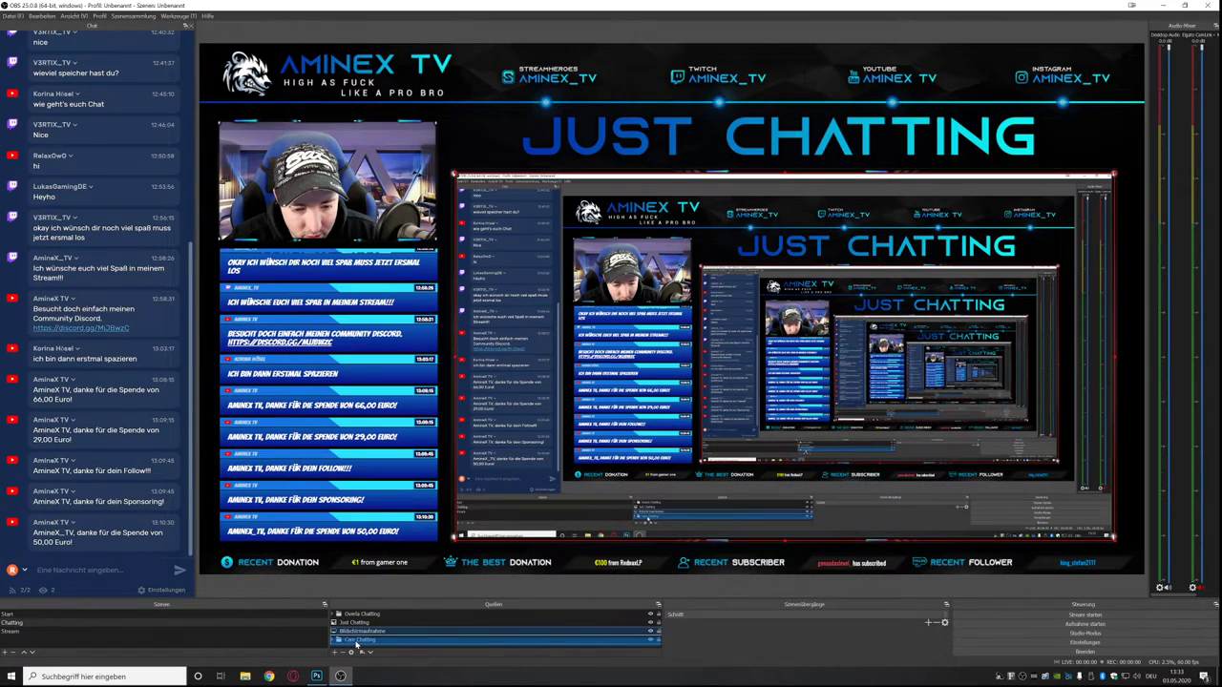
pyautogui.moveTo(356, 645); pyautogui.dragTo(356, 647)
pyautogui.click(355, 634)
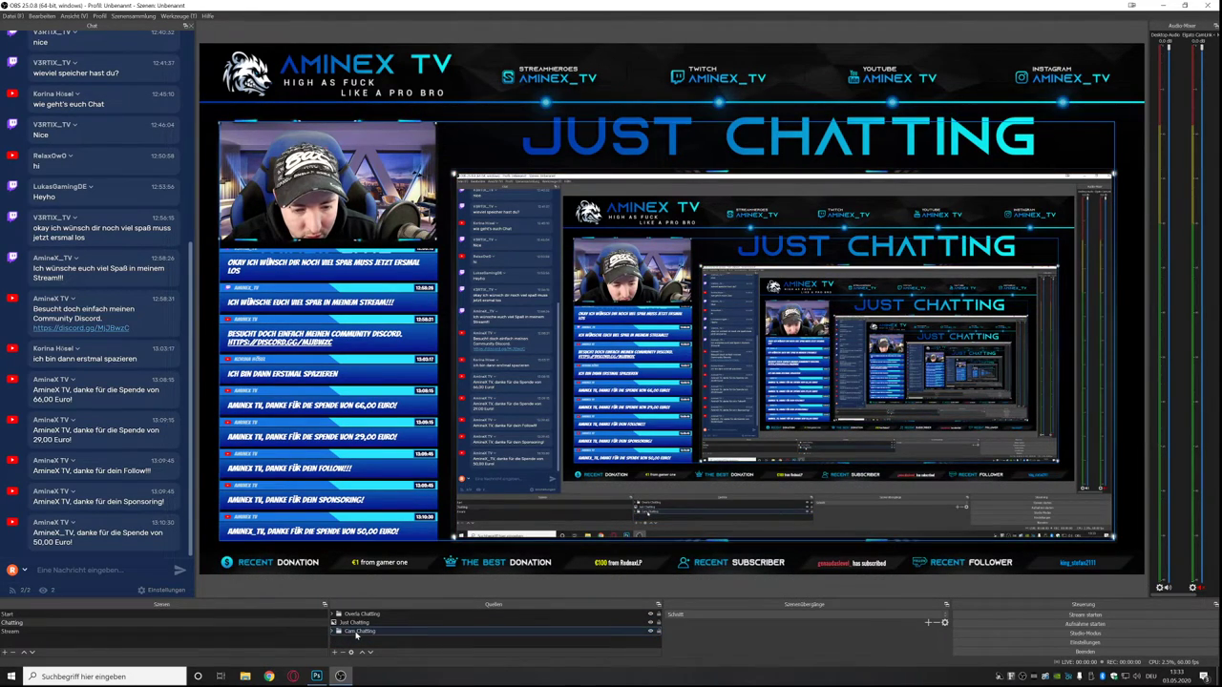
pyautogui.click(333, 632)
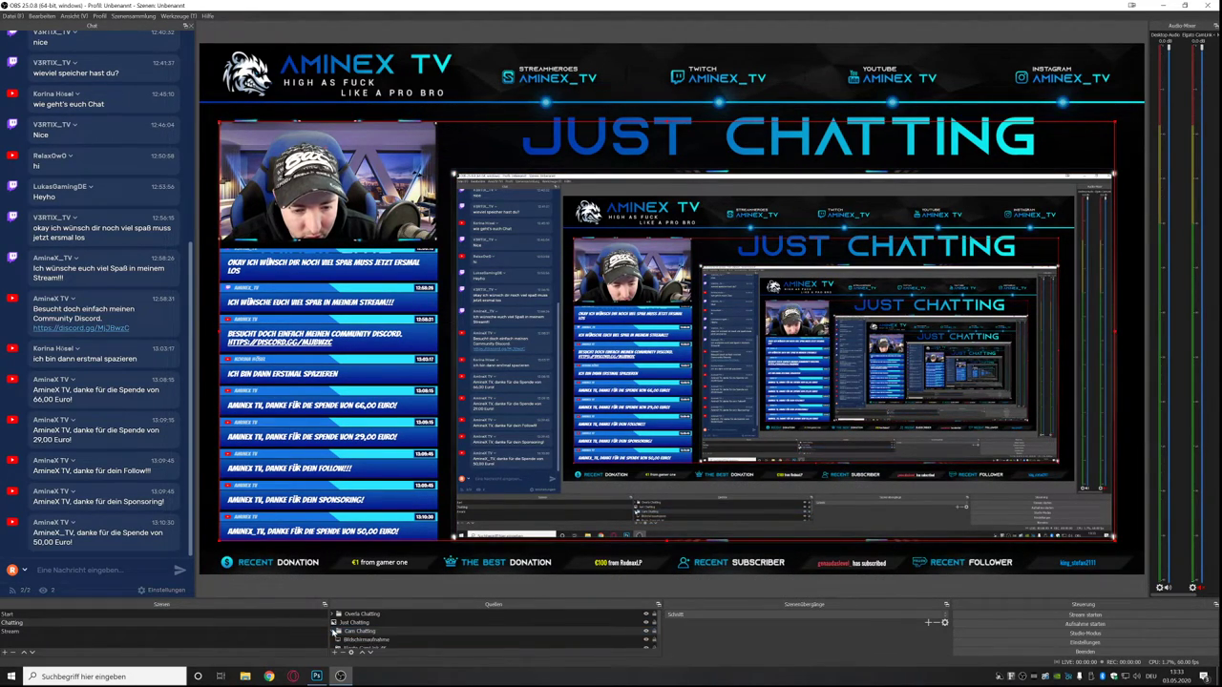
pyautogui.moveTo(353, 640)
pyautogui.mouseDown()
pyautogui.moveTo(353, 658)
pyautogui.moveTo(336, 640)
pyautogui.mouseUp()
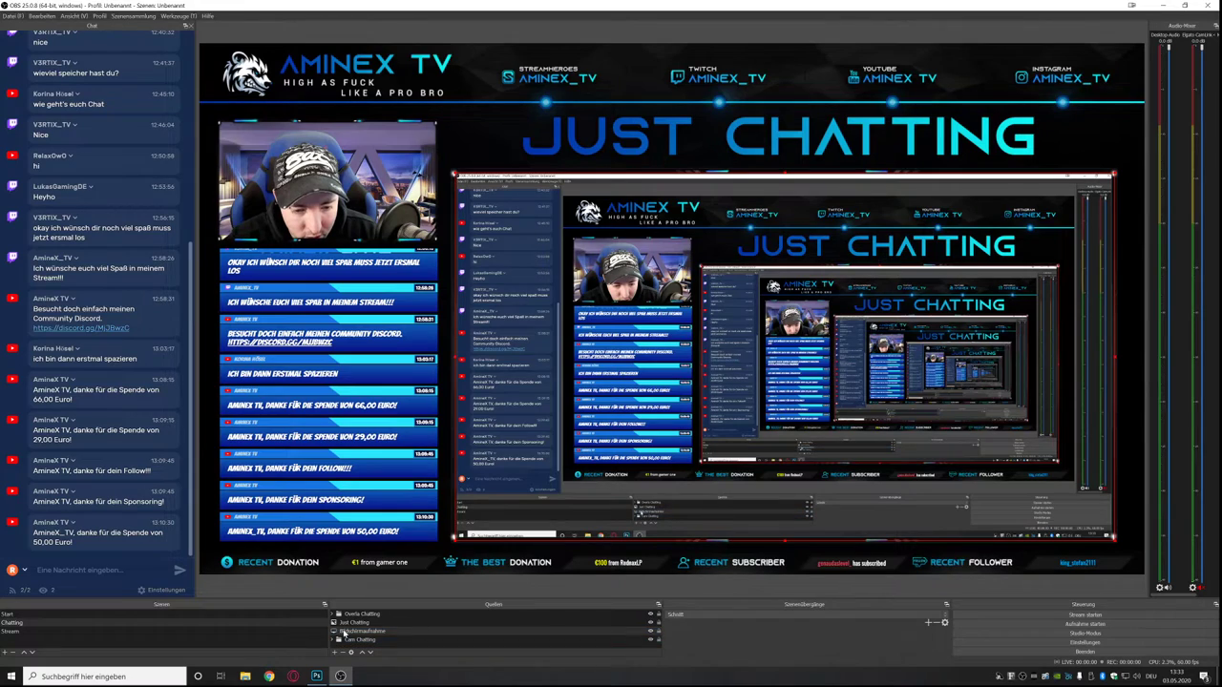
# Try again to place Bildschirmaufnahme beneath Cam Chatting, and move it back above the group.
pyautogui.click(336, 640)
pyautogui.moveTo(339, 646); pyautogui.dragTo(340, 644)
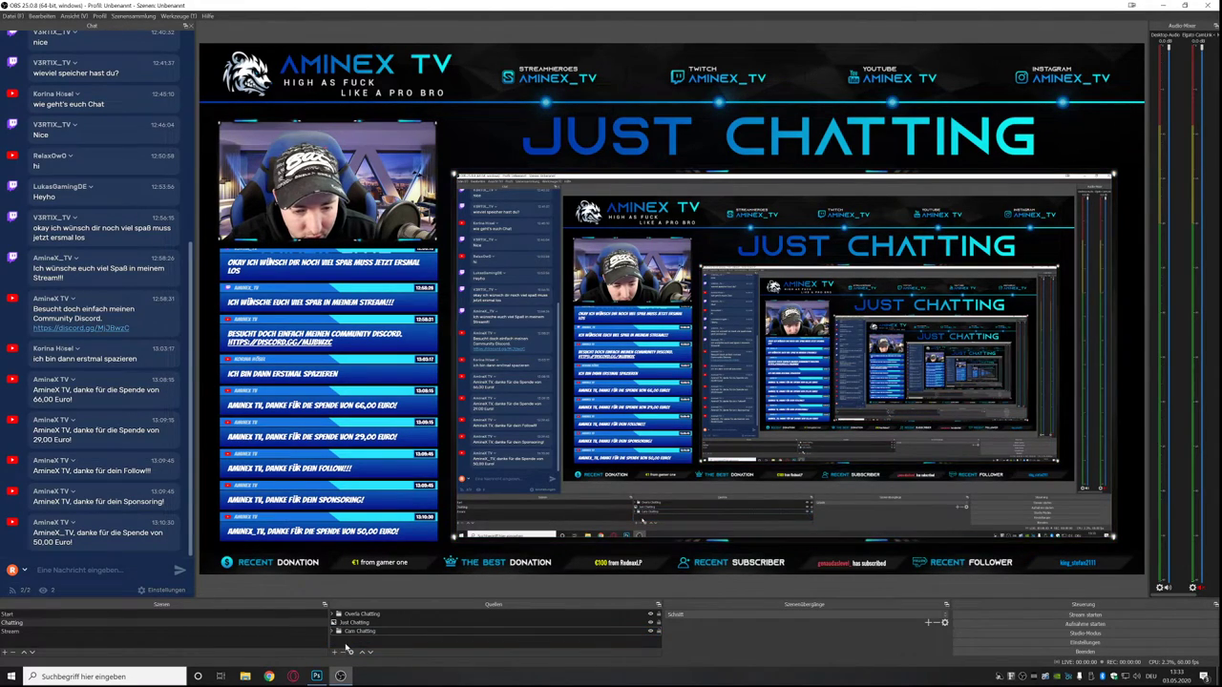
pyautogui.scroll(-2, 344, 642)
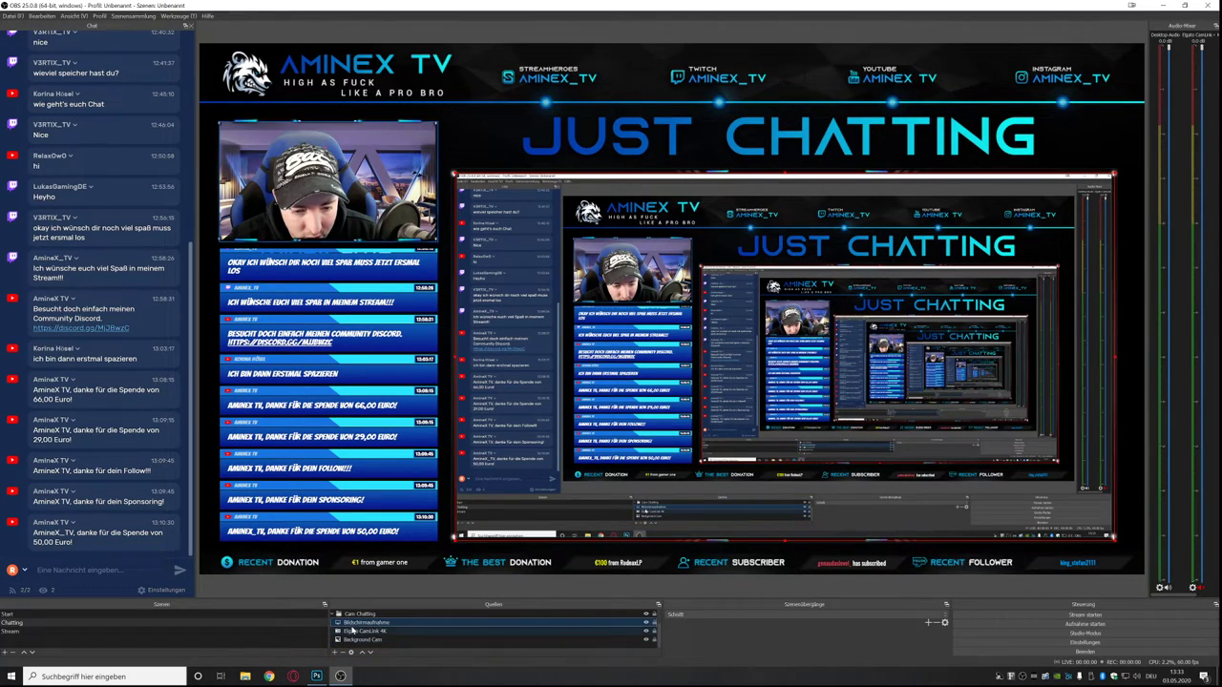
pyautogui.click(343, 641)
pyautogui.moveTo(342, 647); pyautogui.dragTo(340, 622)
pyautogui.scroll(1, 341, 627)
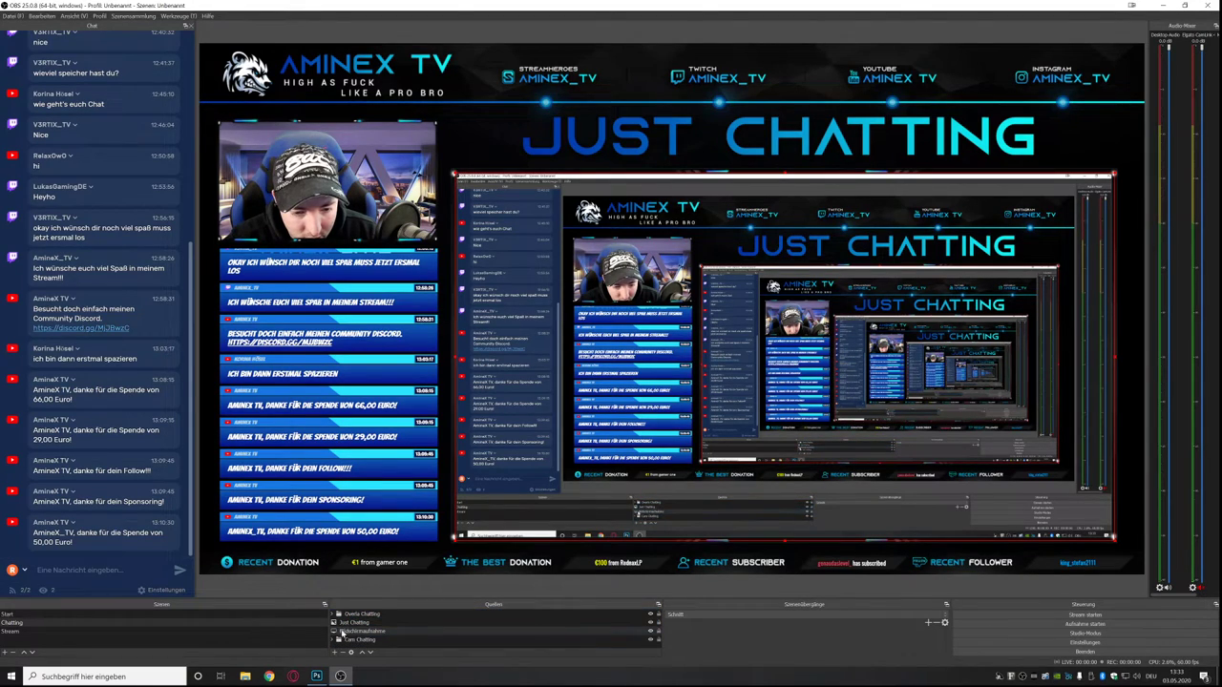
# Change the source order so that the Cam Chatting group sits directly above Bildschirmaufnahme.
pyautogui.rightClick(623, 631)
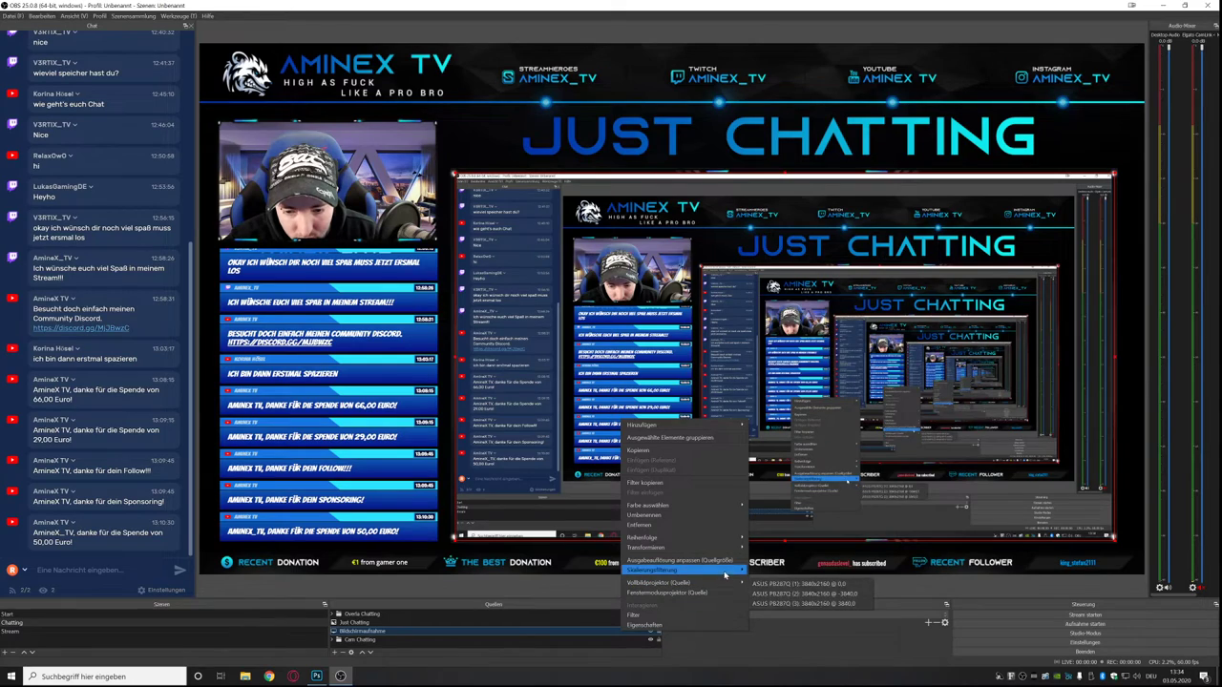
pyautogui.moveTo(742, 539)
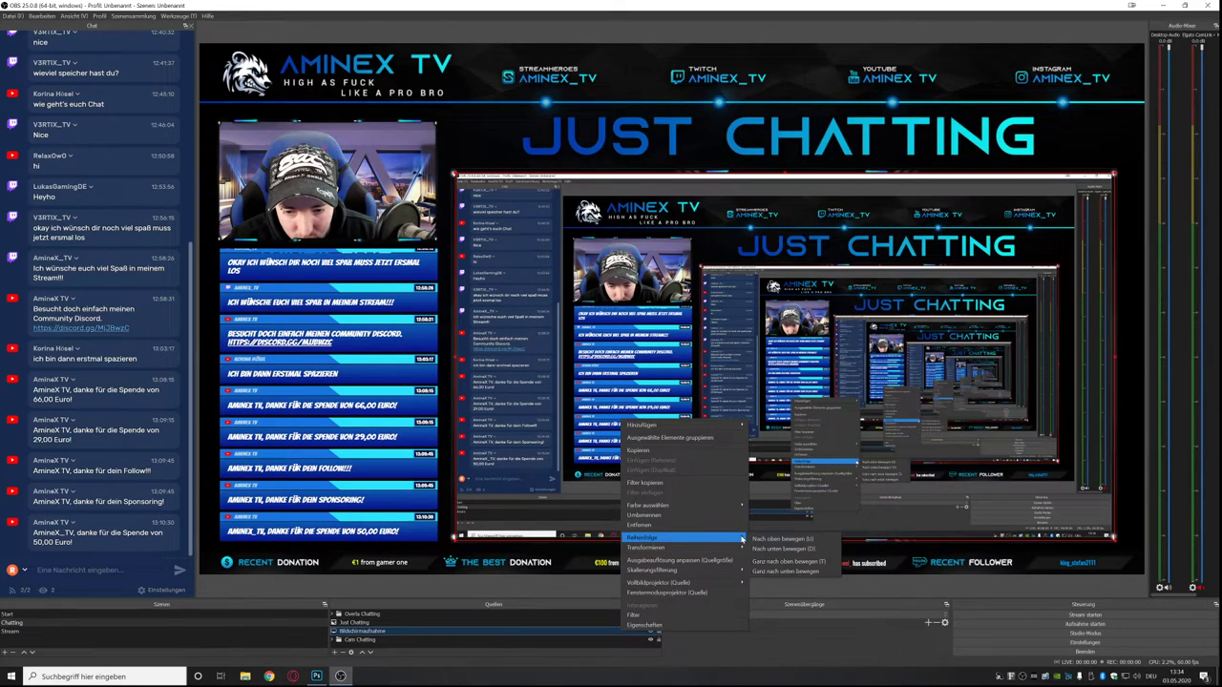
pyautogui.click(783, 550)
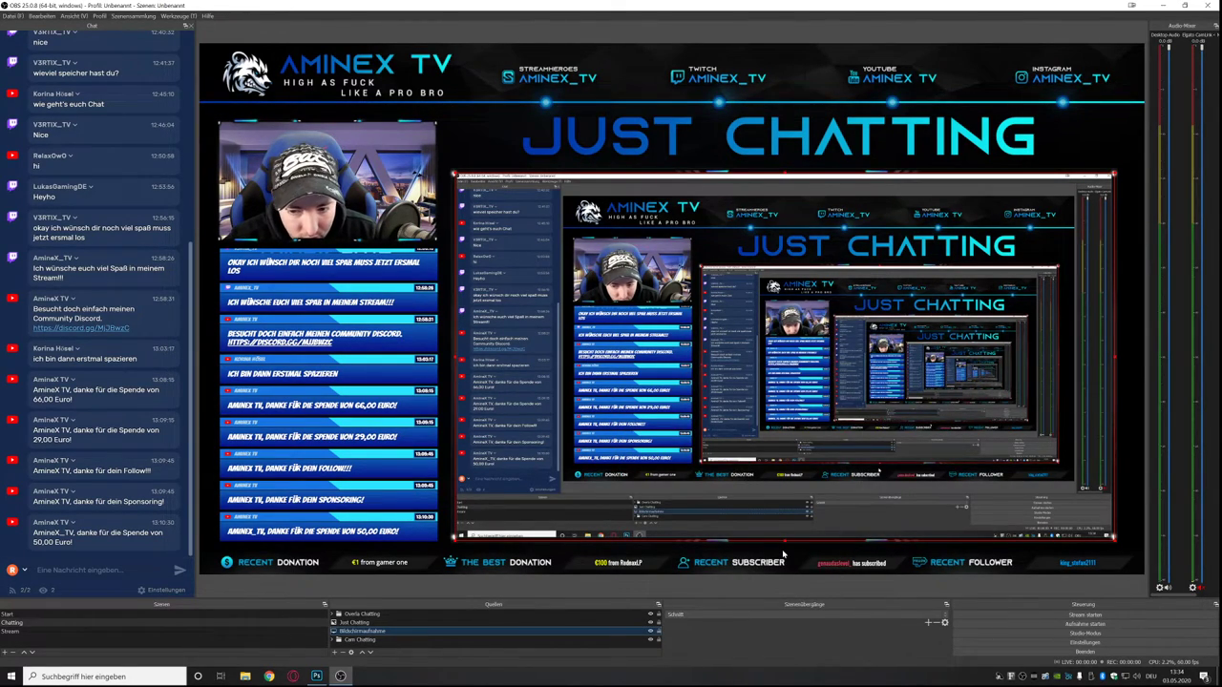
pyautogui.click(361, 639)
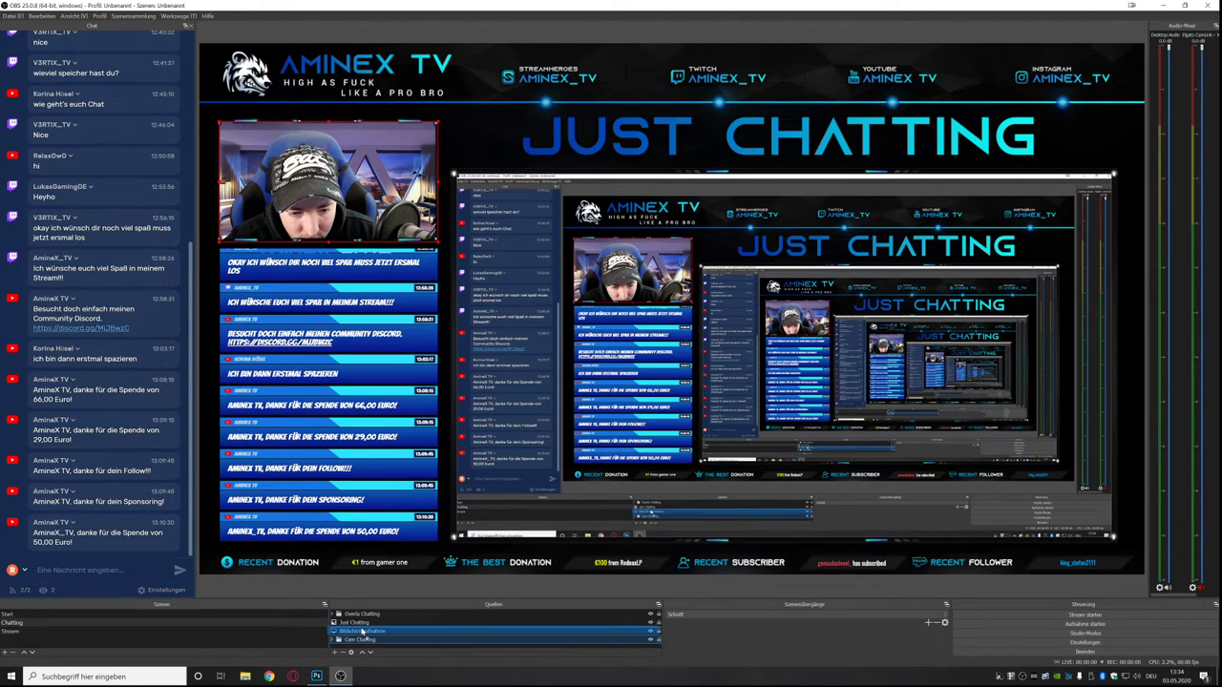
pyautogui.moveTo(361, 632); pyautogui.dragTo(363, 633)
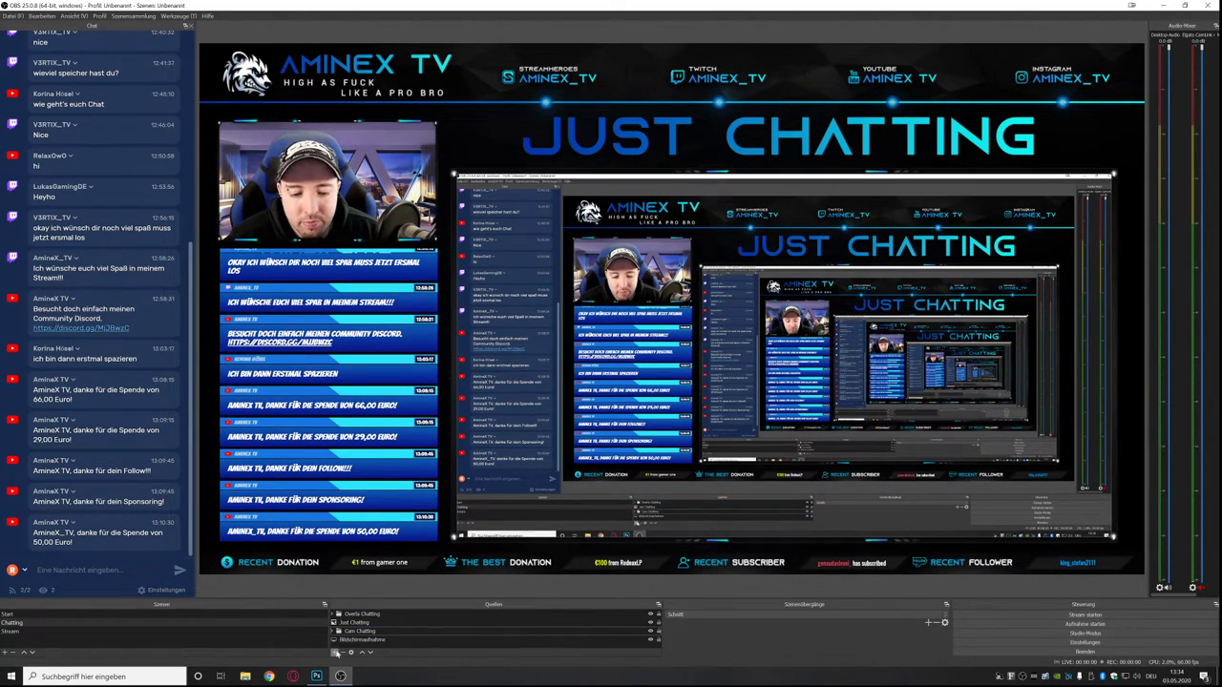
# Add the existing Alertbox browser source to the Chatting scene.
pyautogui.click(334, 653)
pyautogui.click(357, 542)
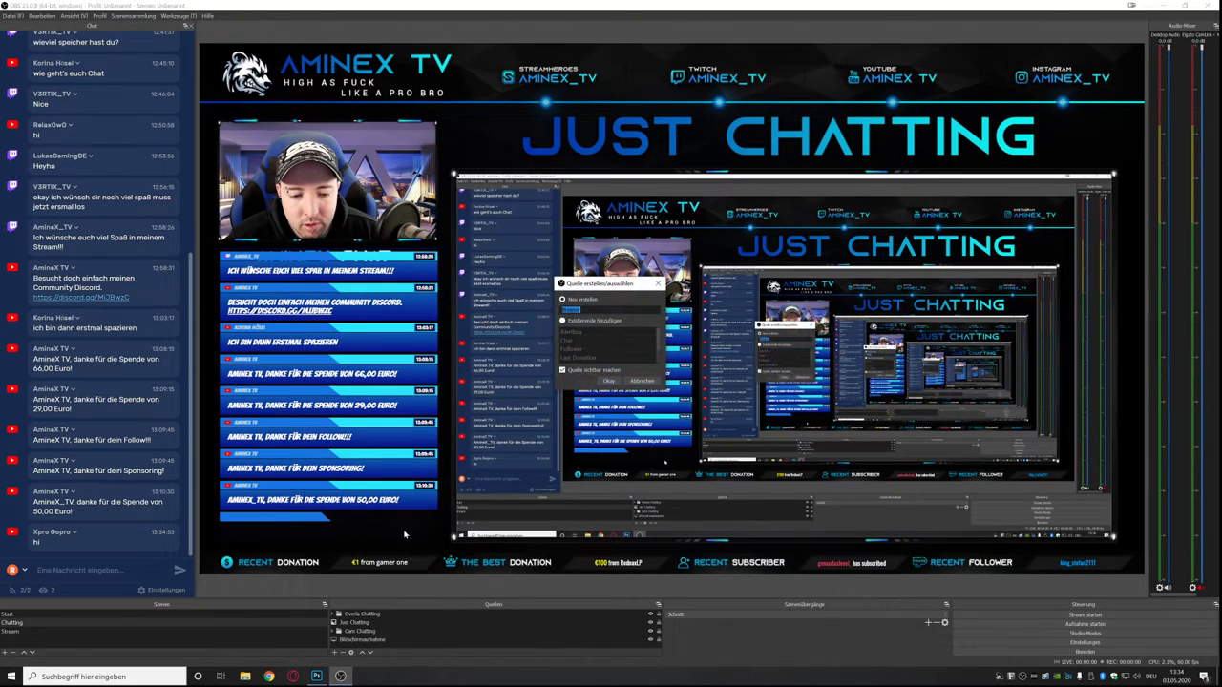
pyautogui.click(563, 322)
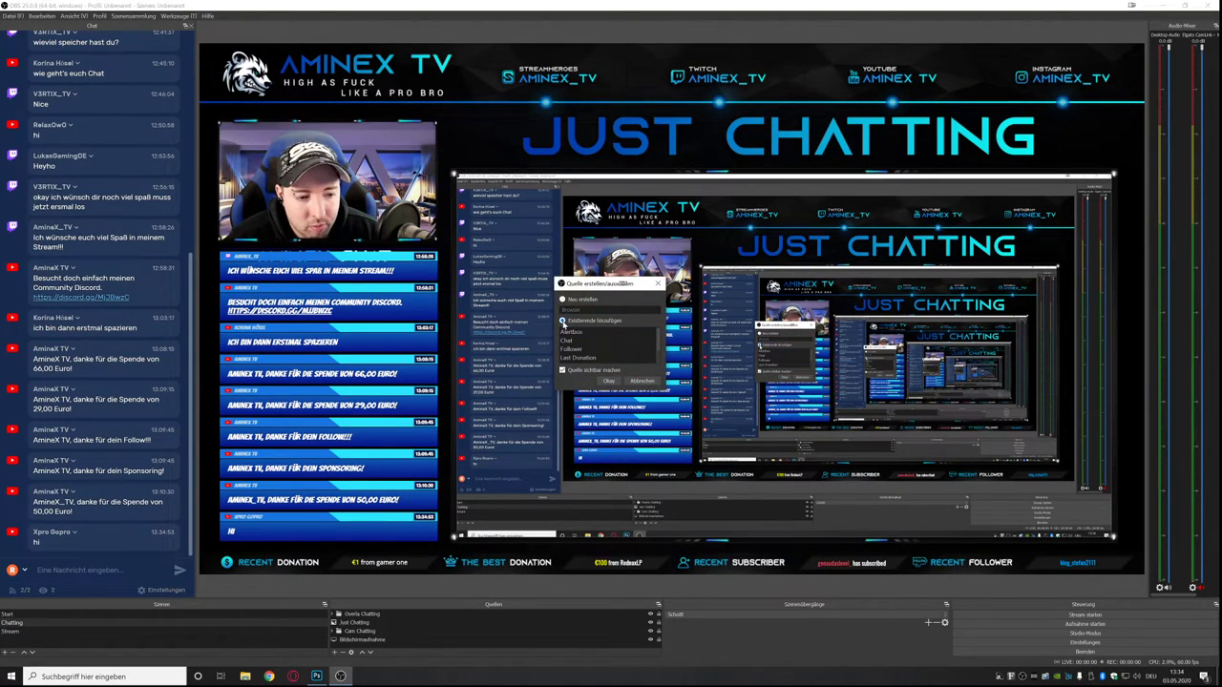
pyautogui.click(609, 382)
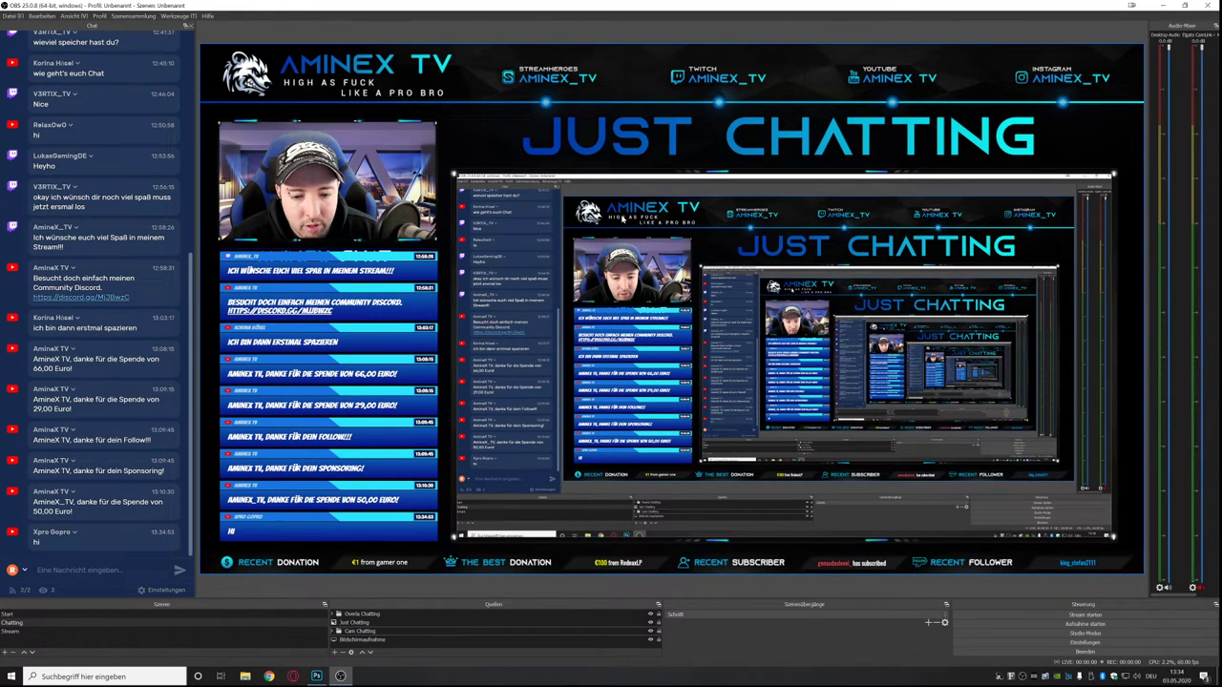
# Move the Alertbox source into the Overla Chatting group and expand the group to select it there.
pyautogui.click(77, 622)
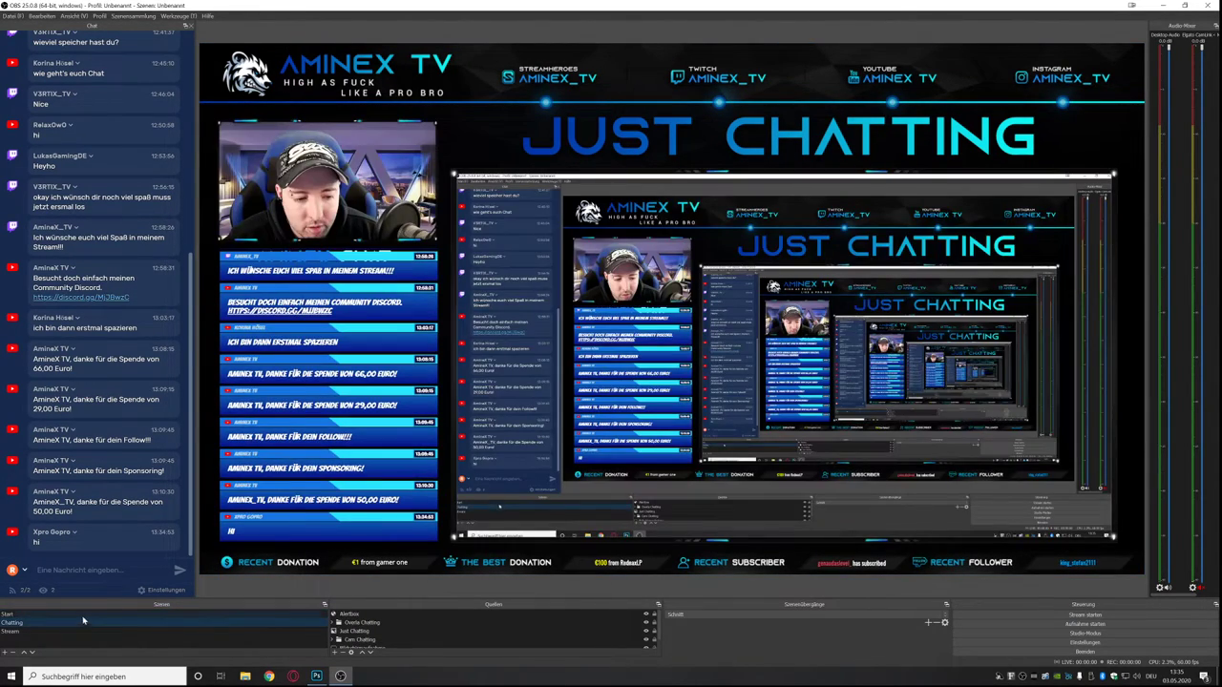
pyautogui.click(349, 615)
pyautogui.moveTo(351, 622); pyautogui.dragTo(352, 622)
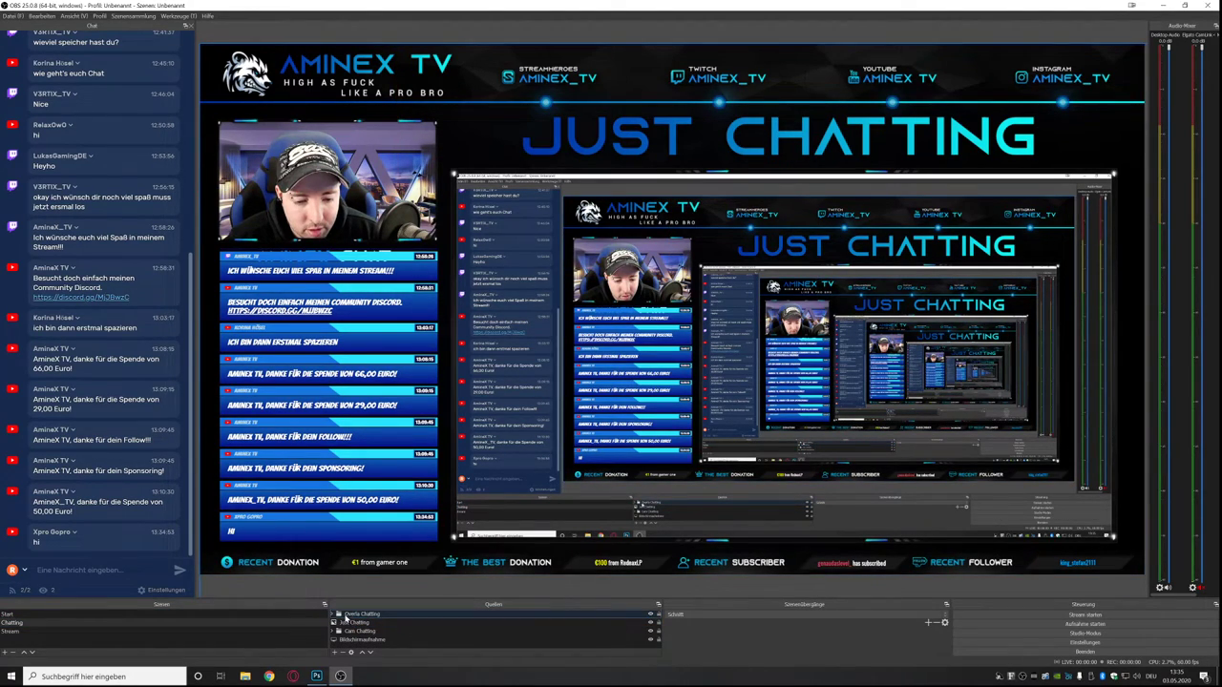
pyautogui.click(337, 622)
pyautogui.click(333, 615)
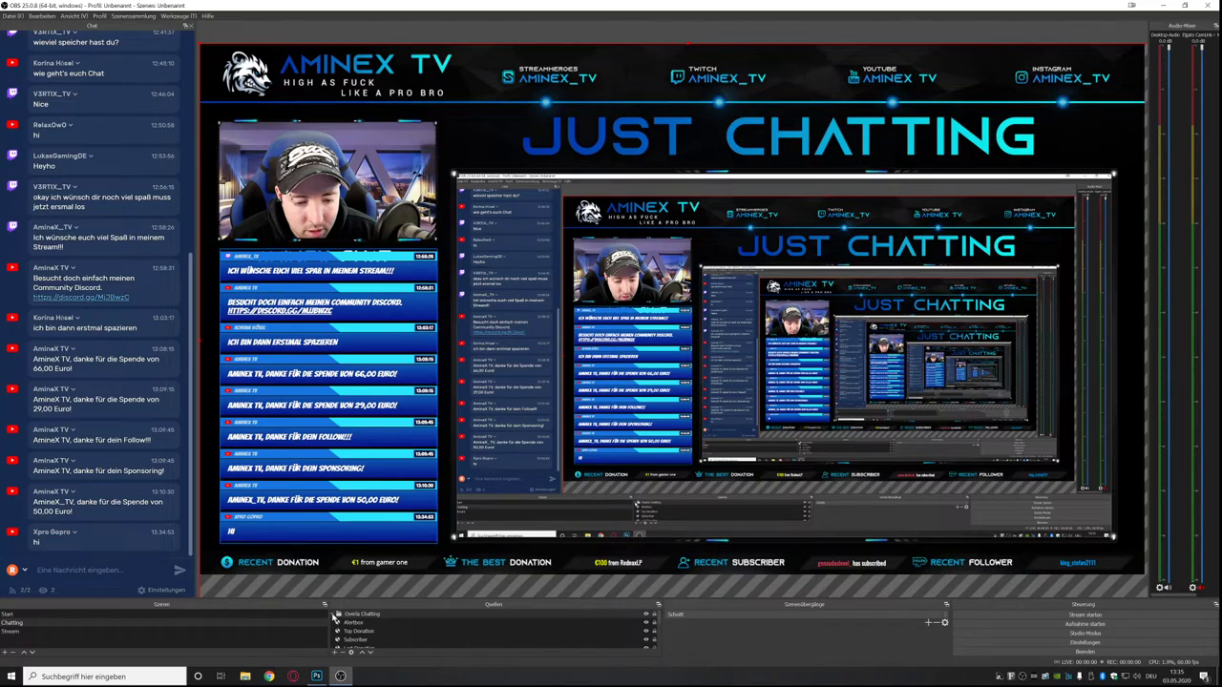
pyautogui.click(354, 623)
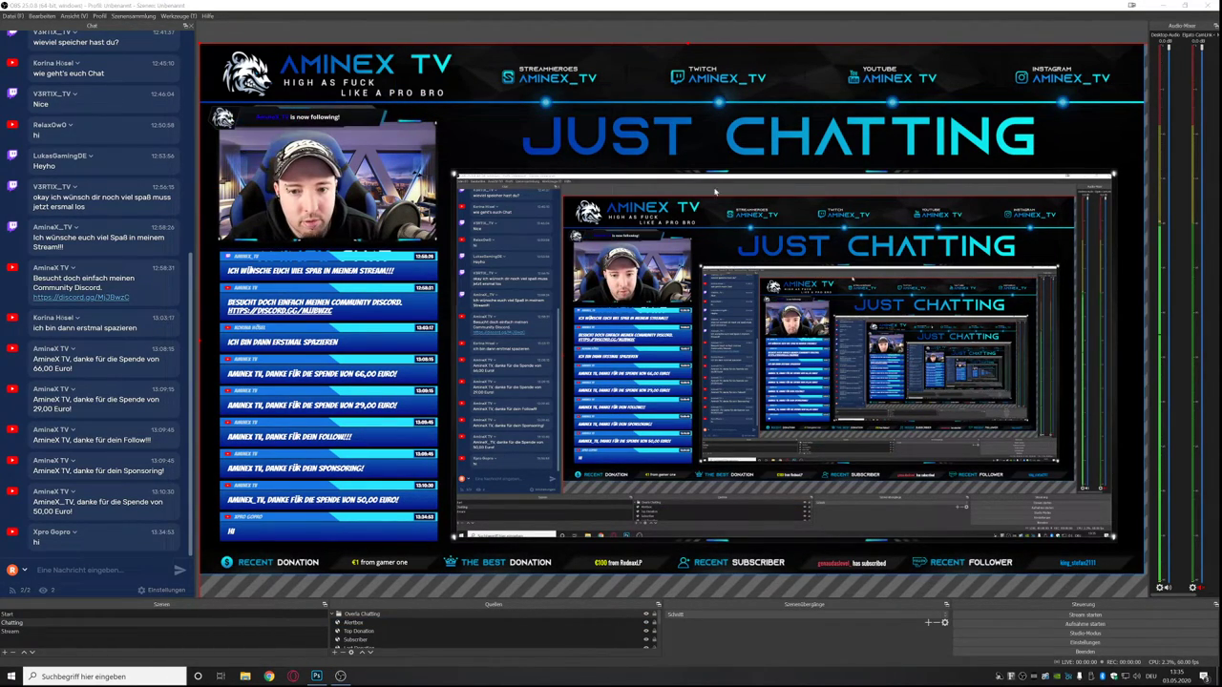
# Try to position the Alertbox in the preview while it is inside the Overla Chatting group.
pyautogui.click(369, 622)
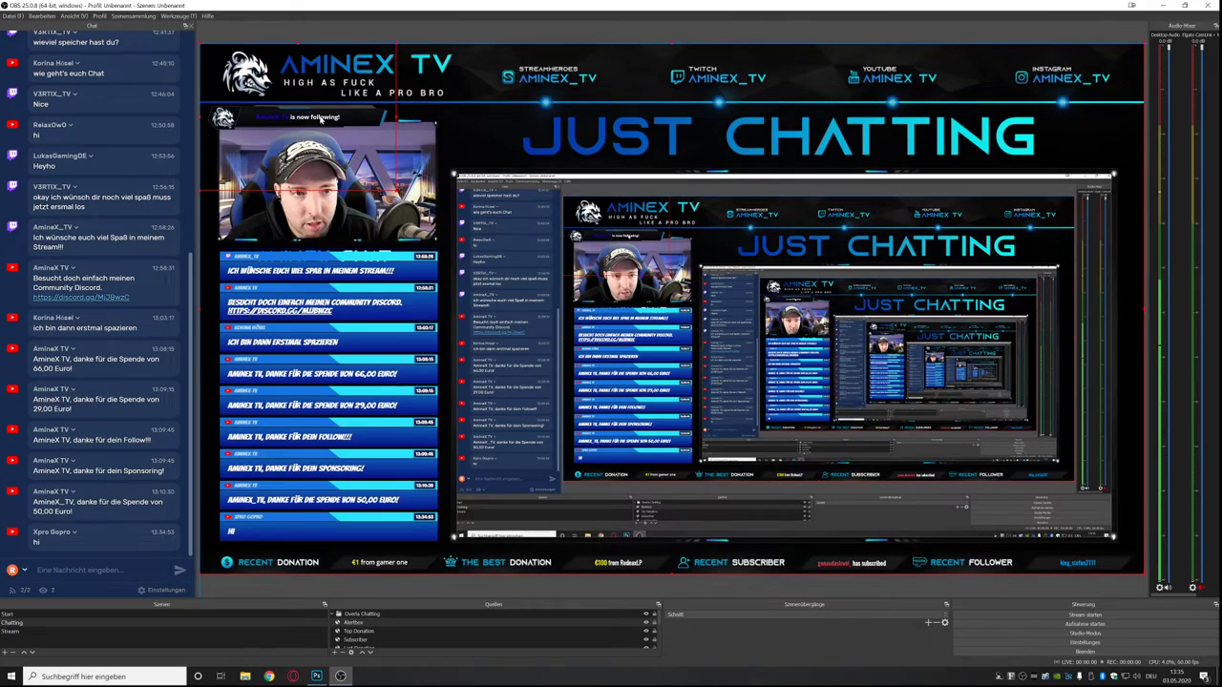
pyautogui.click(368, 623)
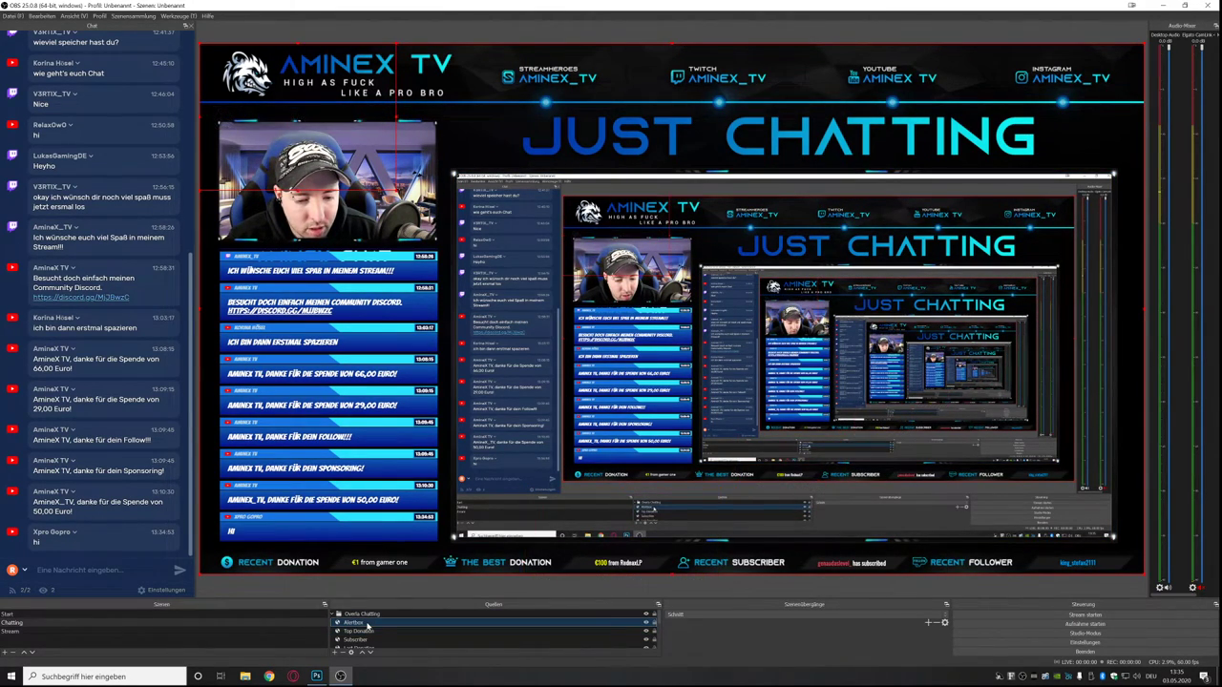
pyautogui.click(339, 164)
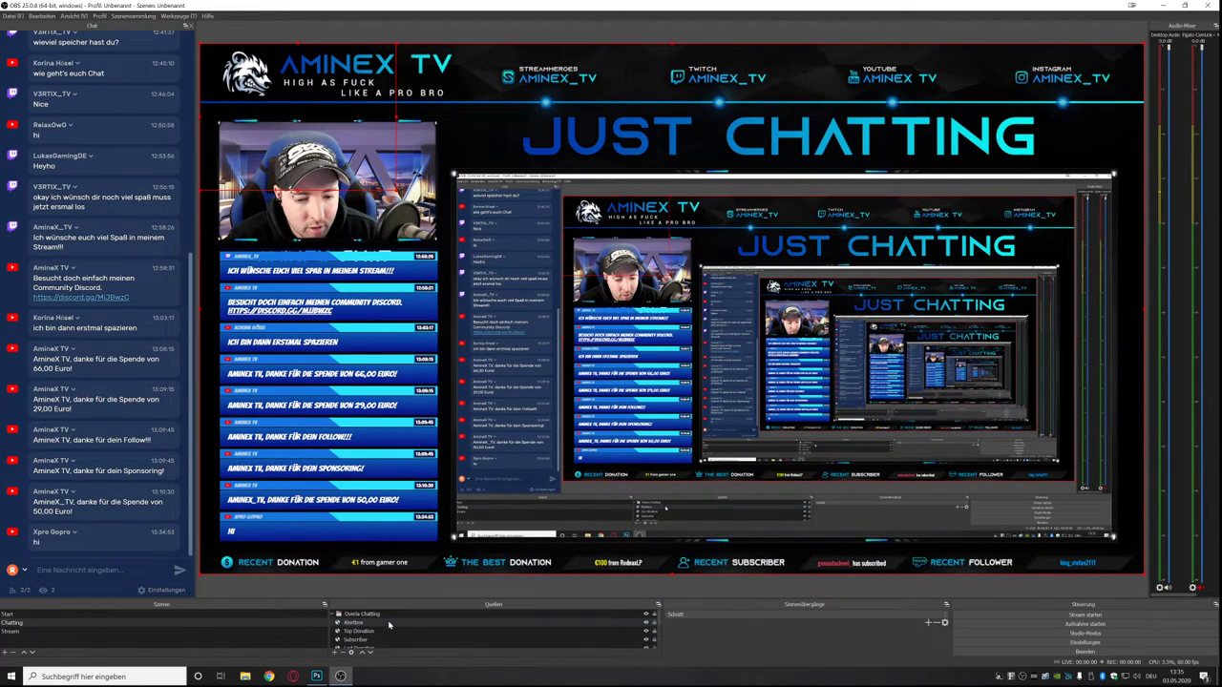
pyautogui.click(394, 622)
pyautogui.click(345, 169)
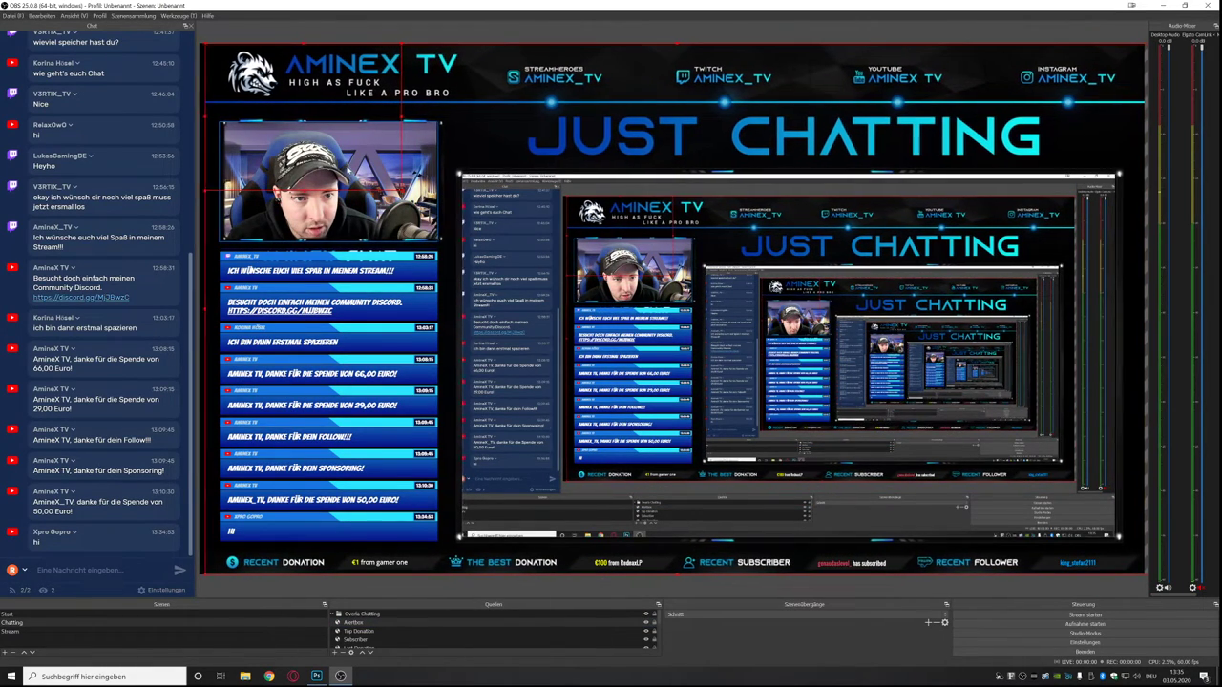
pyautogui.click(357, 624)
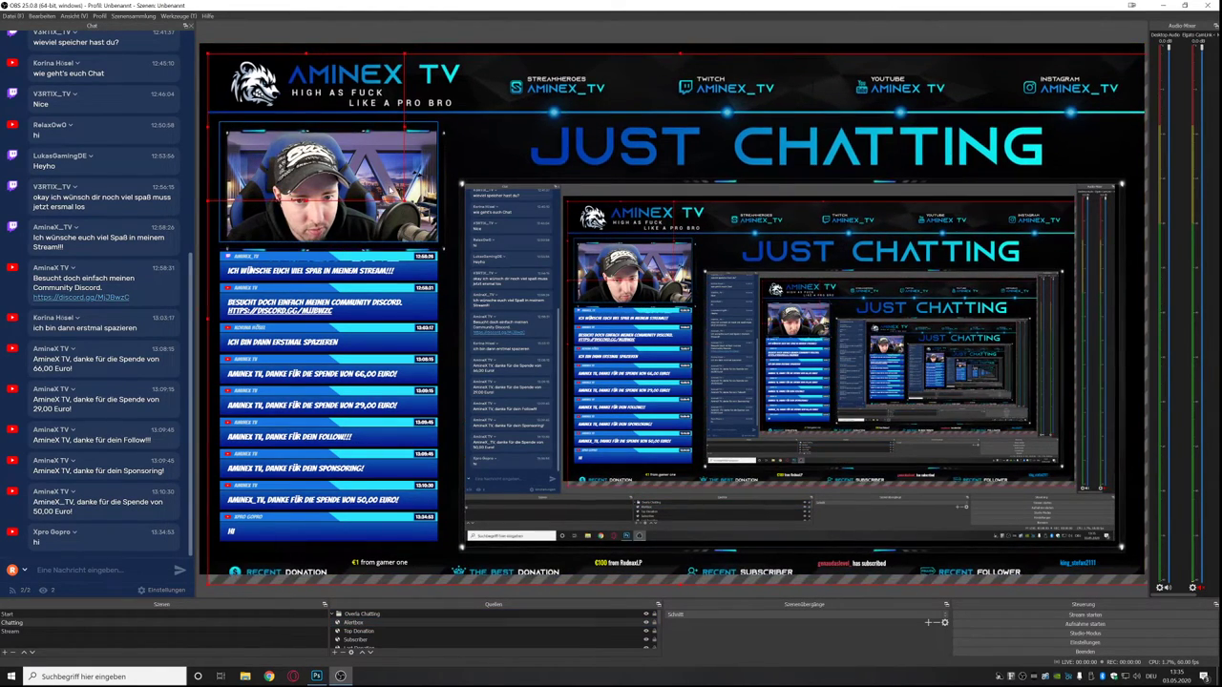
pyautogui.rightClick(379, 153)
pyautogui.click(421, 225)
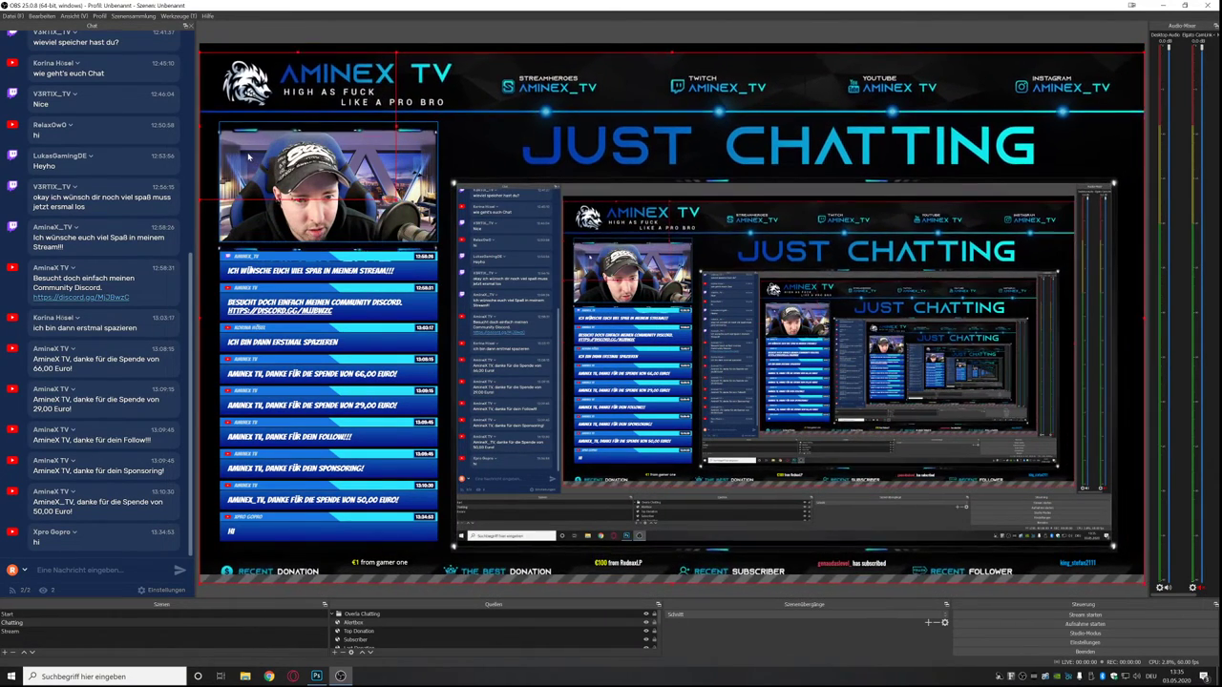
# Take the Alertbox source out of the Overla Chatting group, place it above the group, and collapse the group.
pyautogui.click(353, 615)
pyautogui.moveTo(352, 615); pyautogui.dragTo(340, 624)
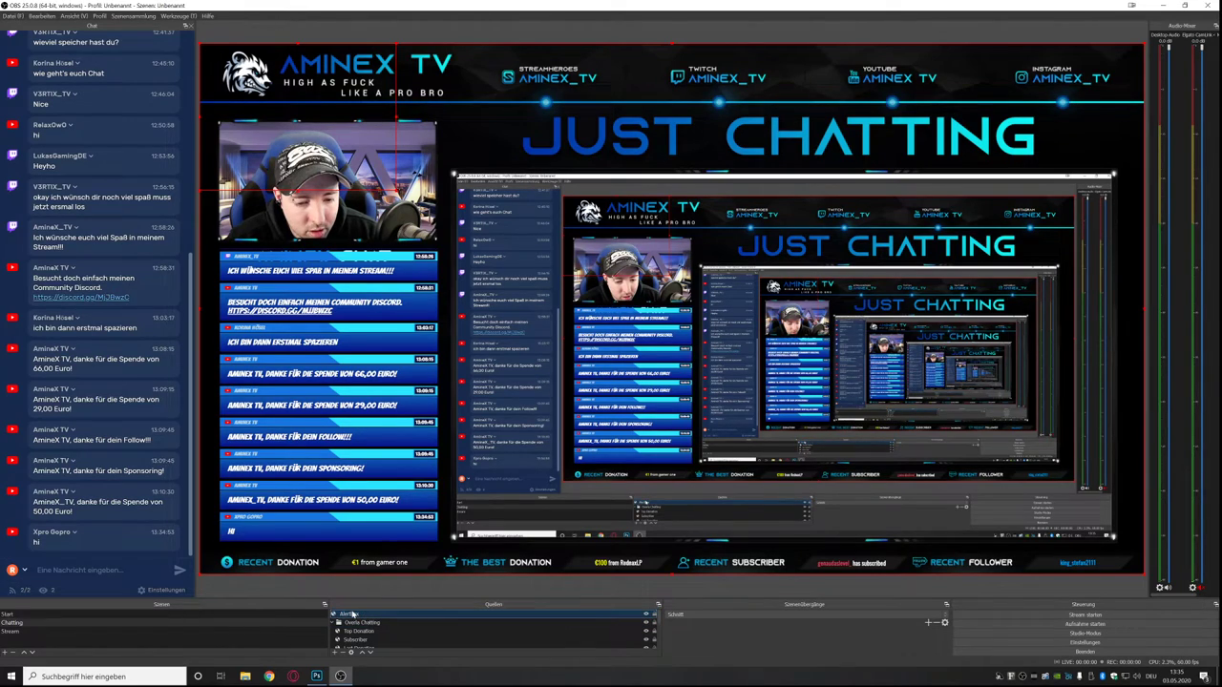
pyautogui.click(336, 622)
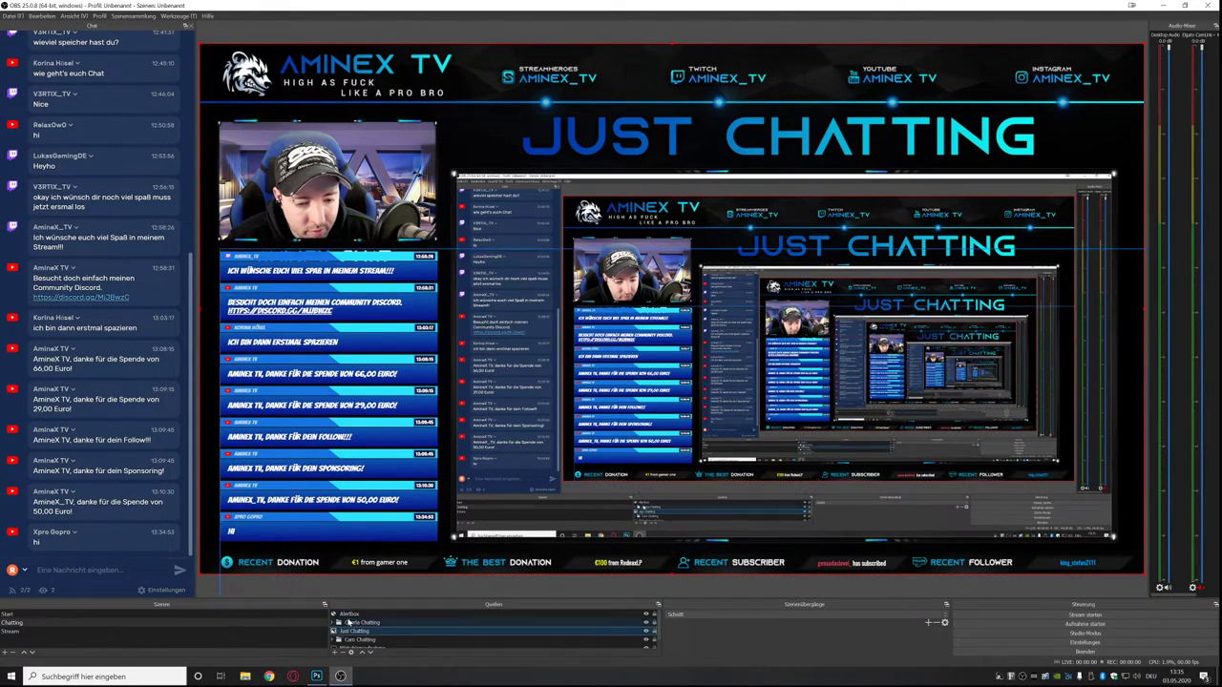
# Move the Alertbox away from the camera to the upper part of the screen capture, below the Just Chatting title.
pyautogui.click(336, 153)
pyautogui.click(336, 152)
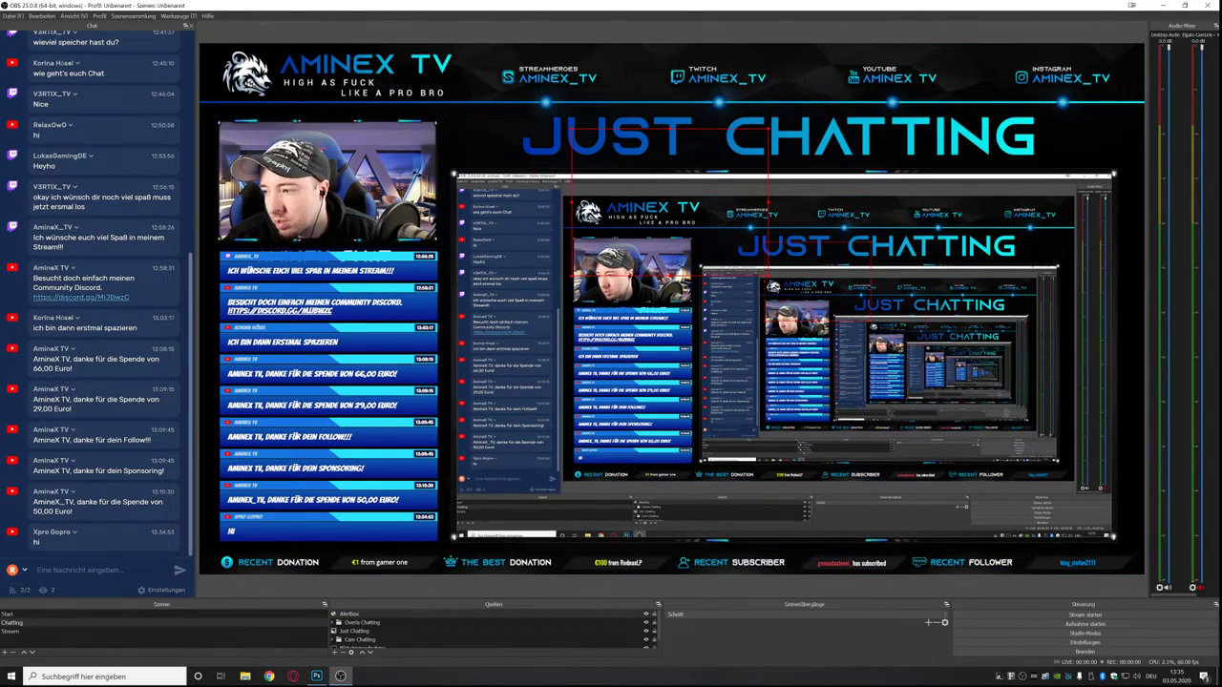
pyautogui.moveTo(712, 234); pyautogui.dragTo(836, 178)
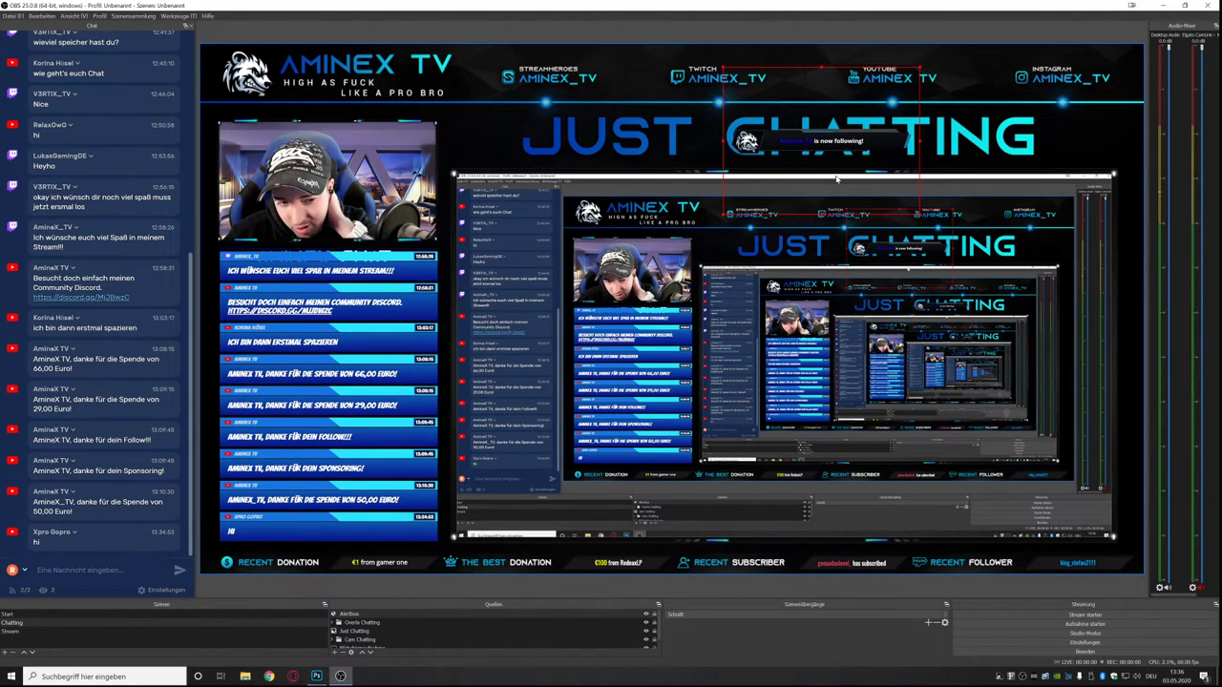
pyautogui.moveTo(836, 178); pyautogui.dragTo(823, 239)
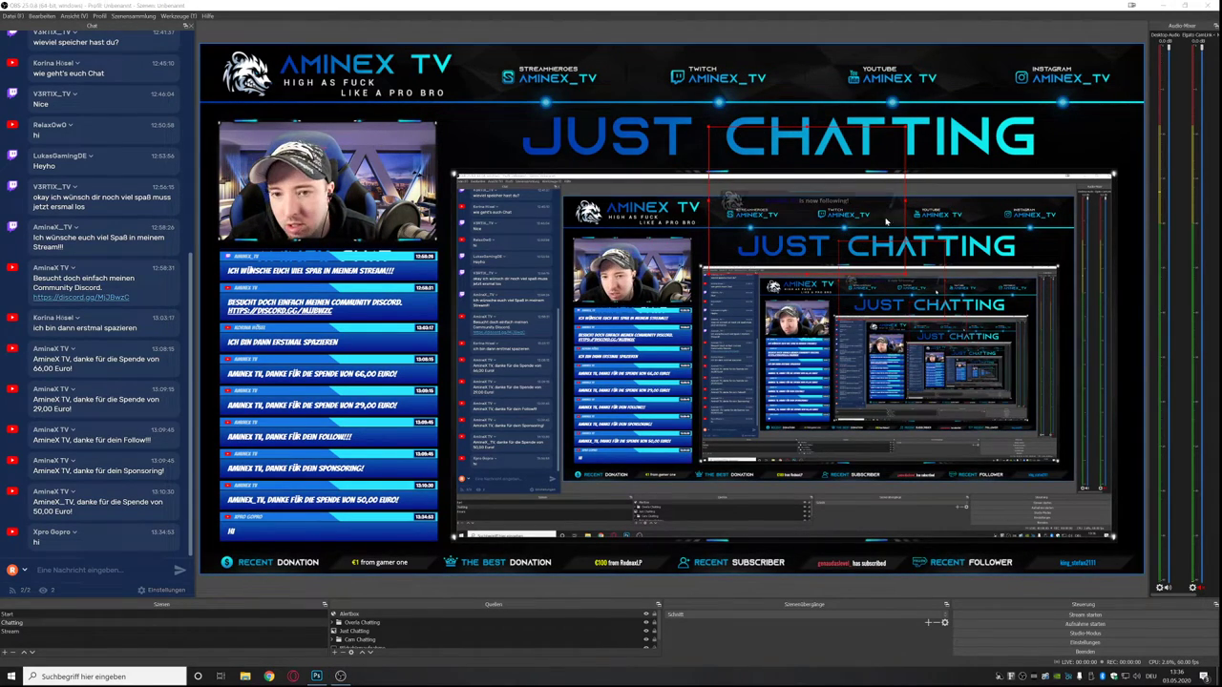
pyautogui.moveTo(823, 238); pyautogui.dragTo(801, 257)
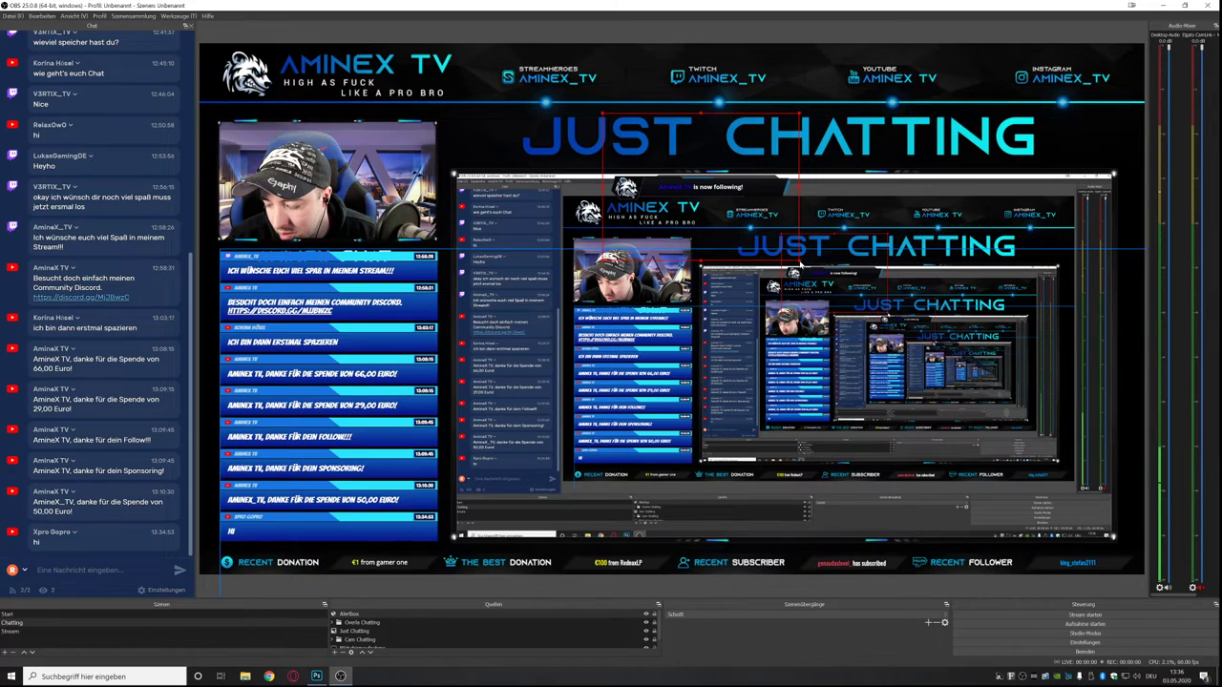
# Enlarge the Alertbox and centre it over the upper edge of the screen capture, overlapping the Just Chatting title.
pyautogui.moveTo(799, 264); pyautogui.dragTo(960, 268)
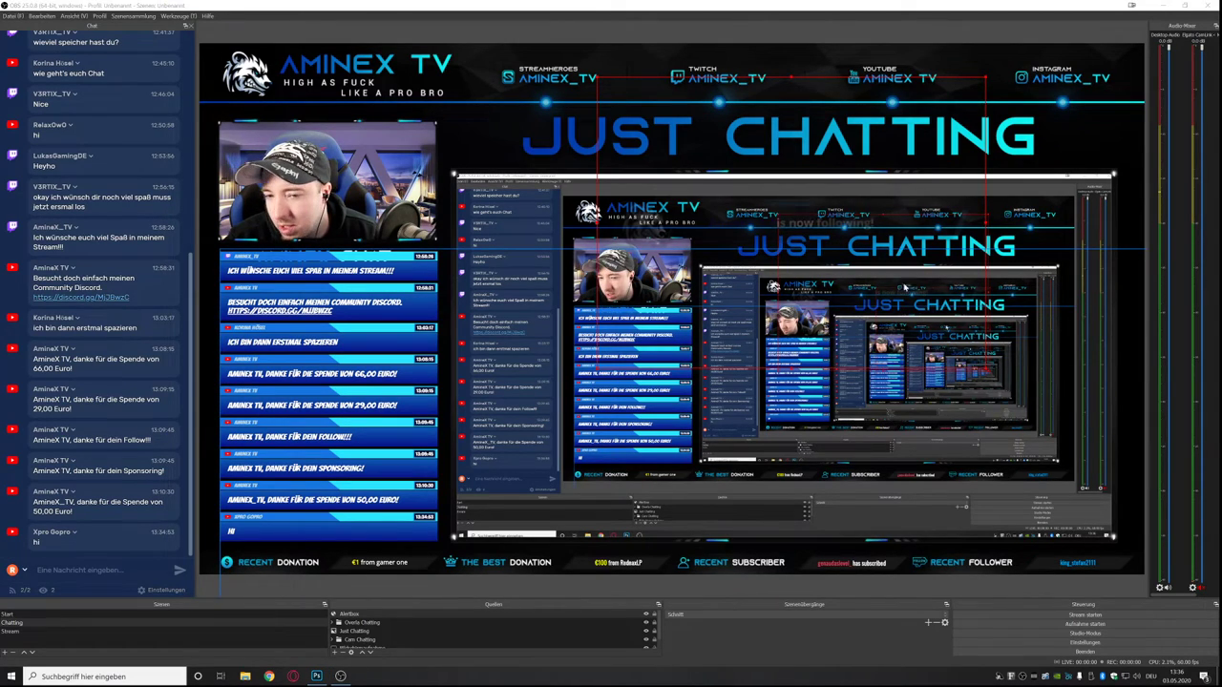
pyautogui.moveTo(784, 289); pyautogui.dragTo(792, 235)
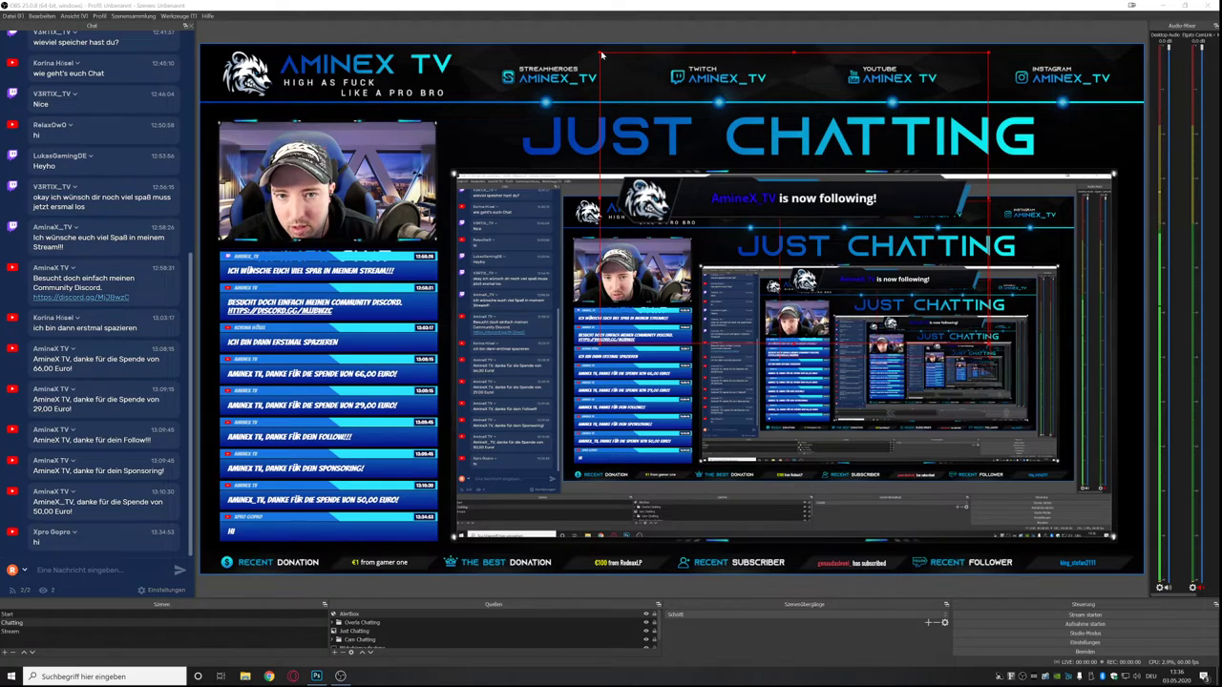
pyautogui.moveTo(600, 54); pyautogui.dragTo(719, 124)
pyautogui.moveTo(790, 165); pyautogui.dragTo(748, 125)
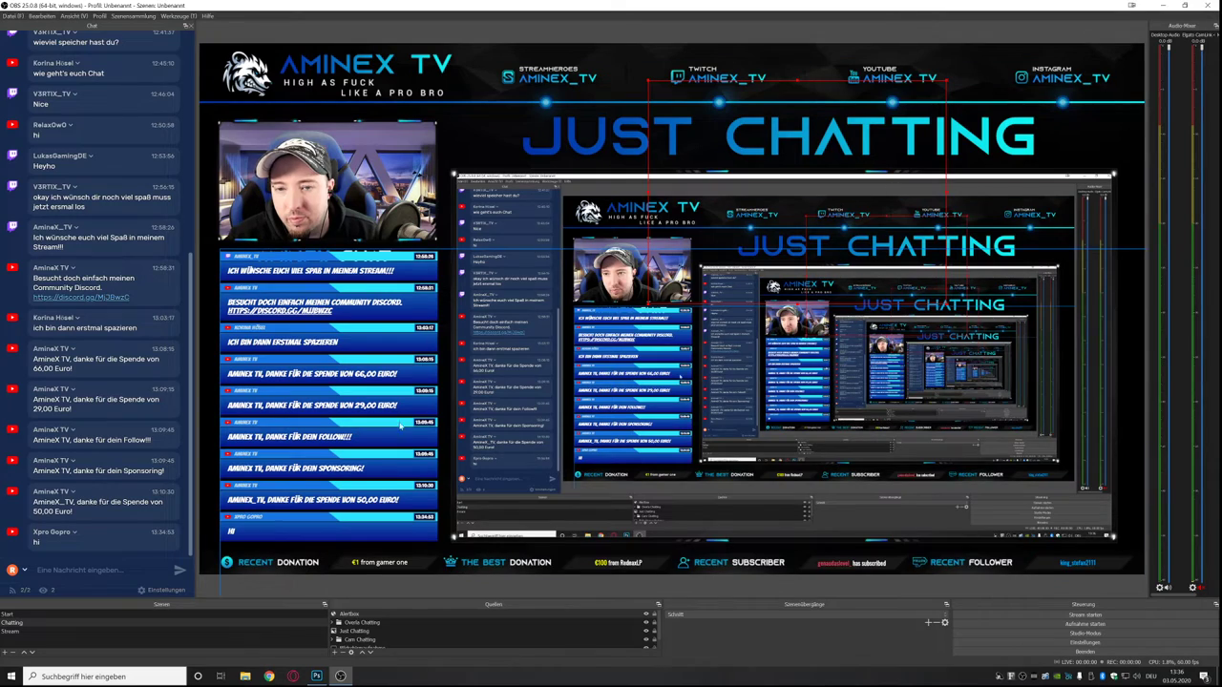
pyautogui.click(593, 571)
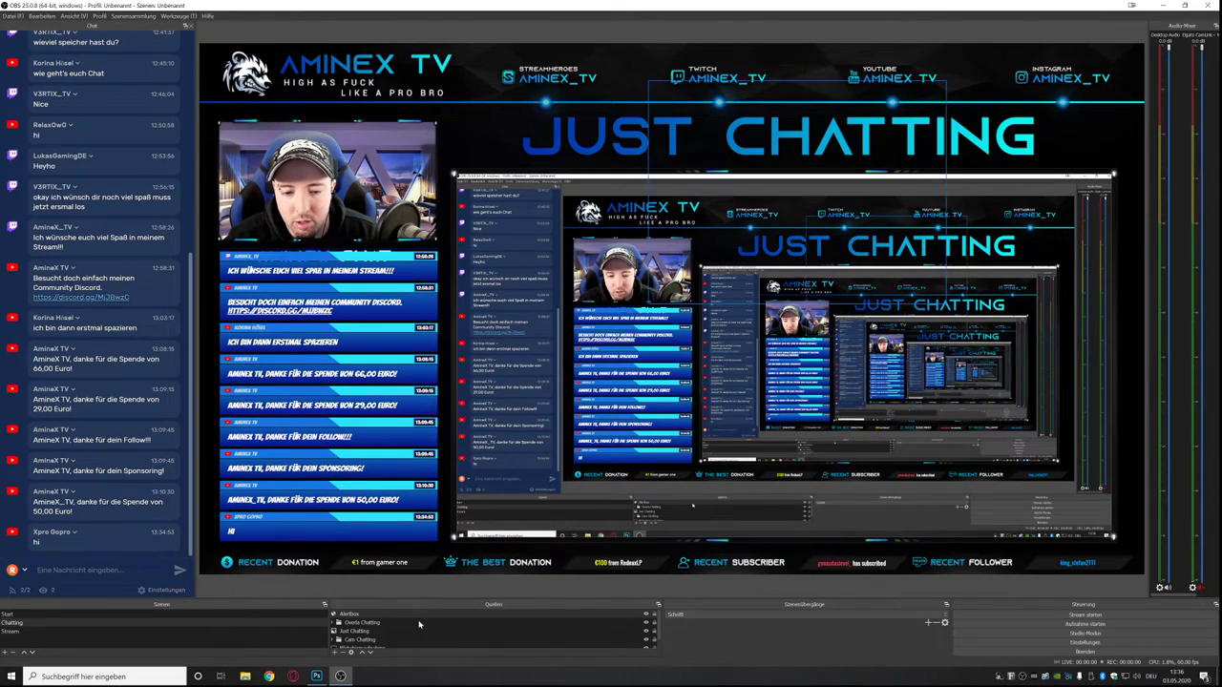
pyautogui.click(347, 647)
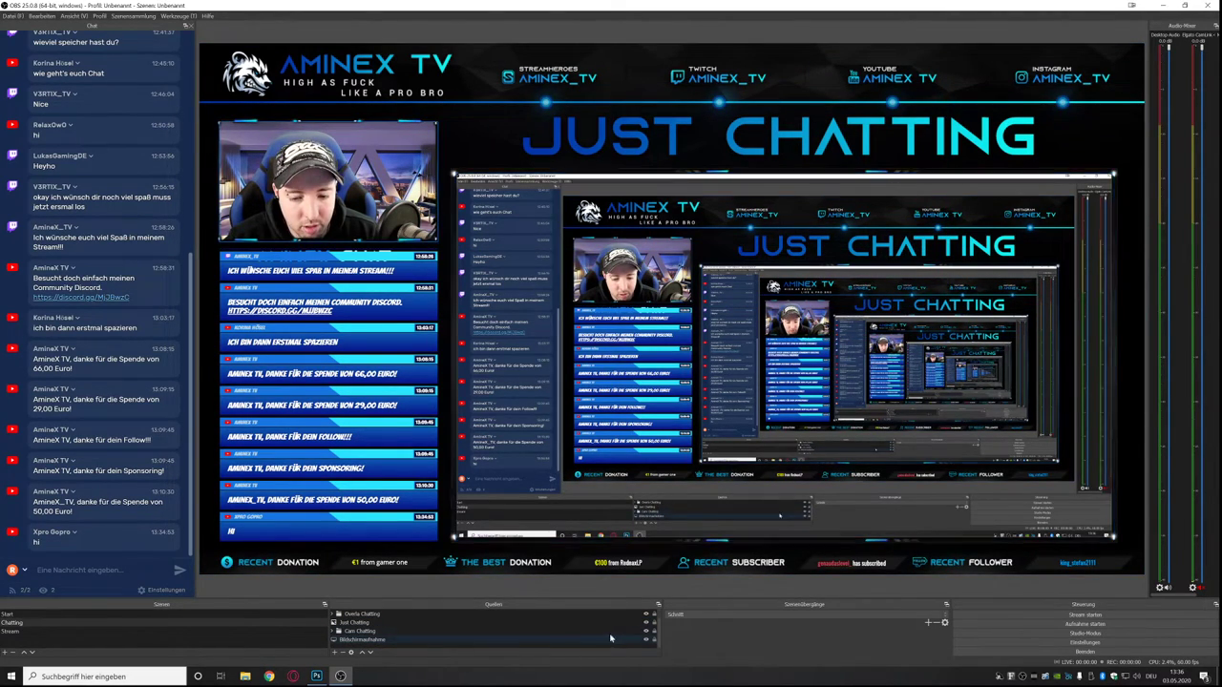
# Hide the Bildschirmaufnahme source in the Chatting scene and add a new image source named "AmineX Wallpapere".
pyautogui.click(647, 639)
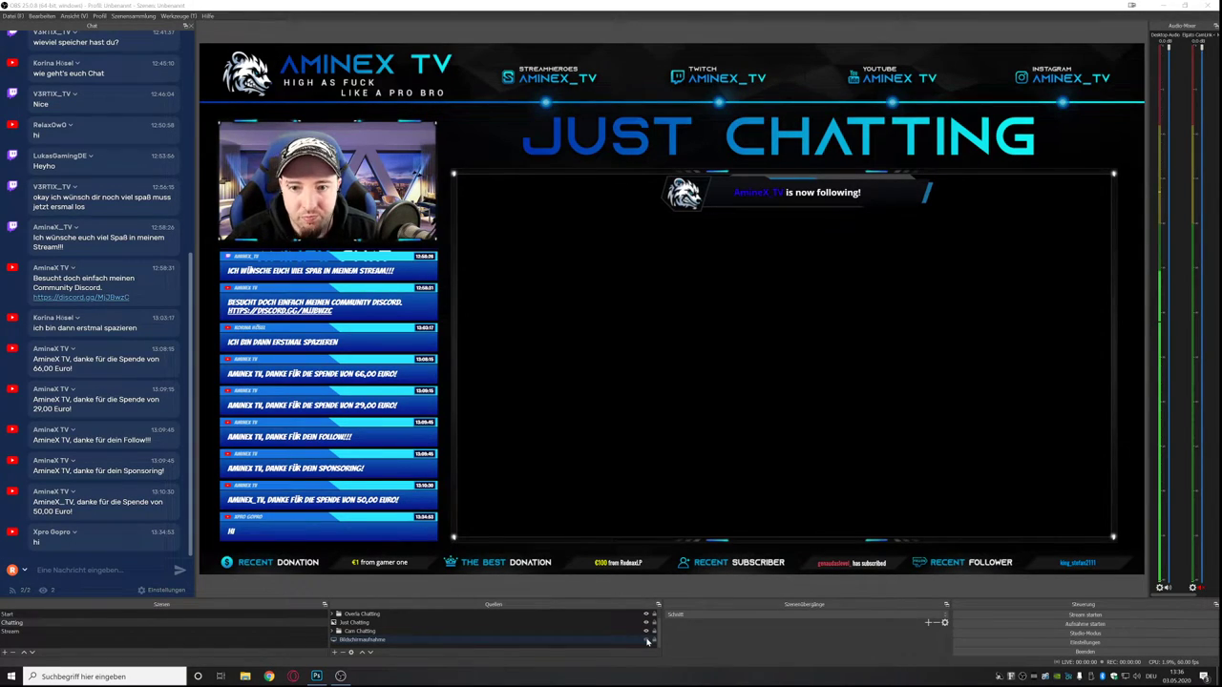
pyautogui.click(334, 653)
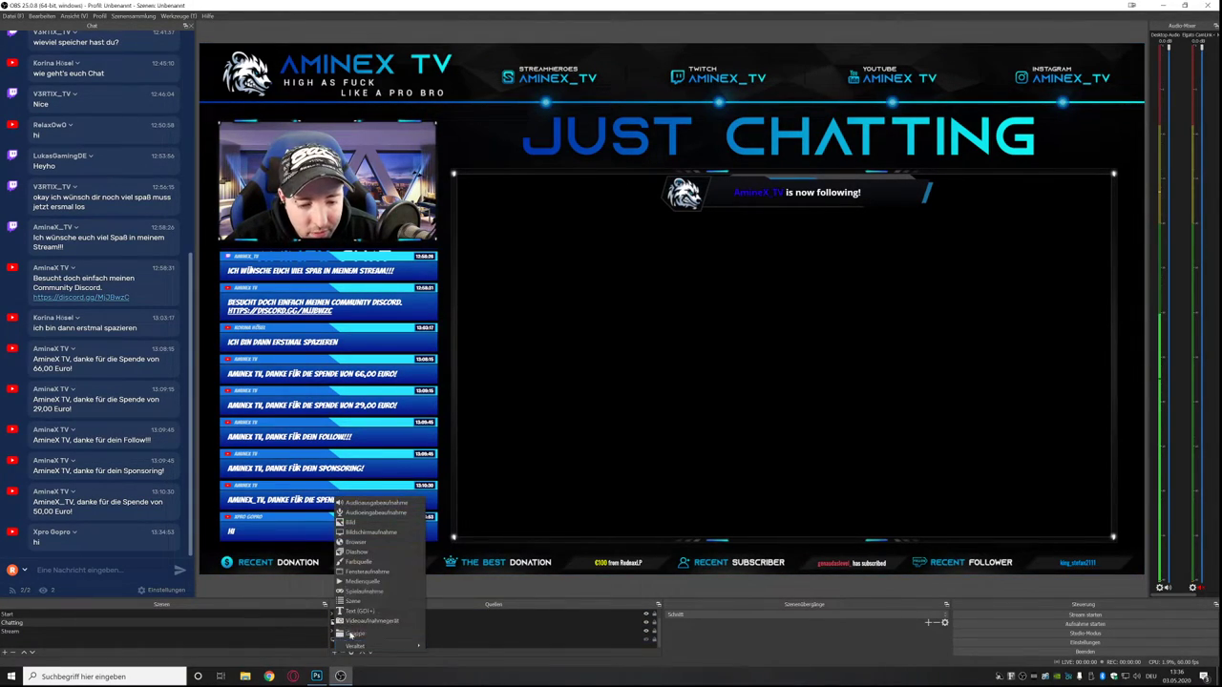
pyautogui.click(420, 526)
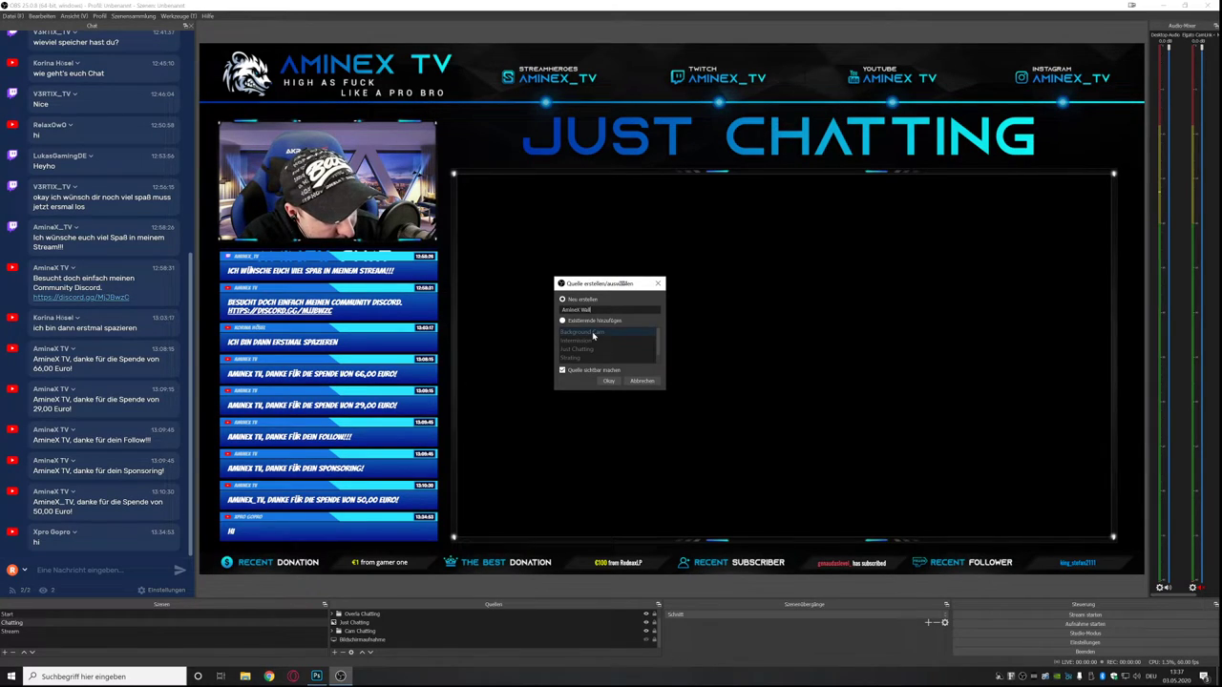
pyautogui.press('Return')
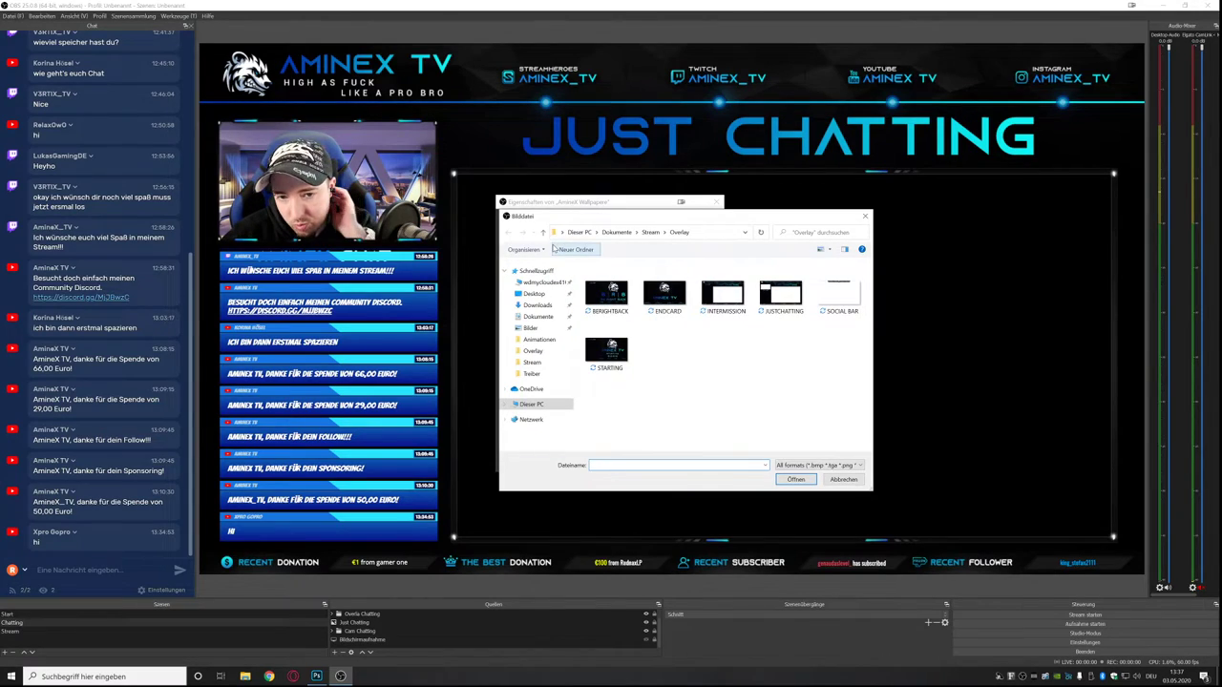
# Load AmineX Wallpapere.jpg from the wdmycloudex4100 Public/Design folder into the new image source.
pyautogui.click(537, 282)
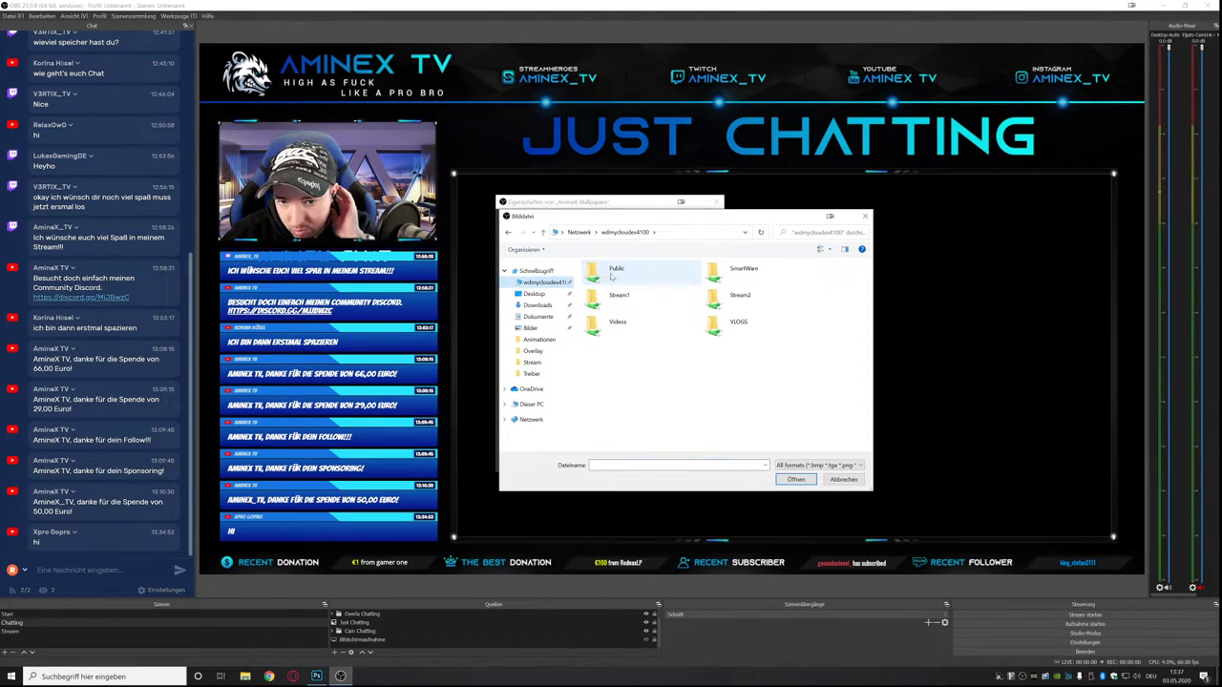
pyautogui.doubleClick(611, 273)
pyautogui.doubleClick(603, 339)
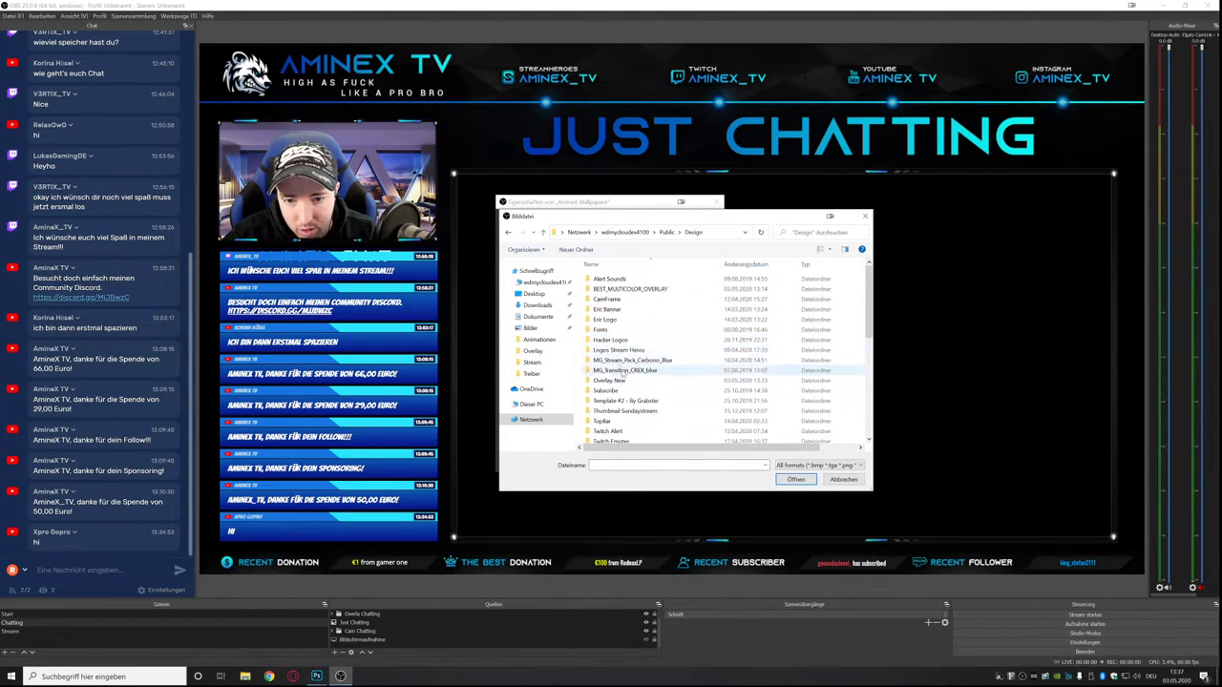
pyautogui.scroll(-5, 621, 348)
pyautogui.scroll(2, 622, 351)
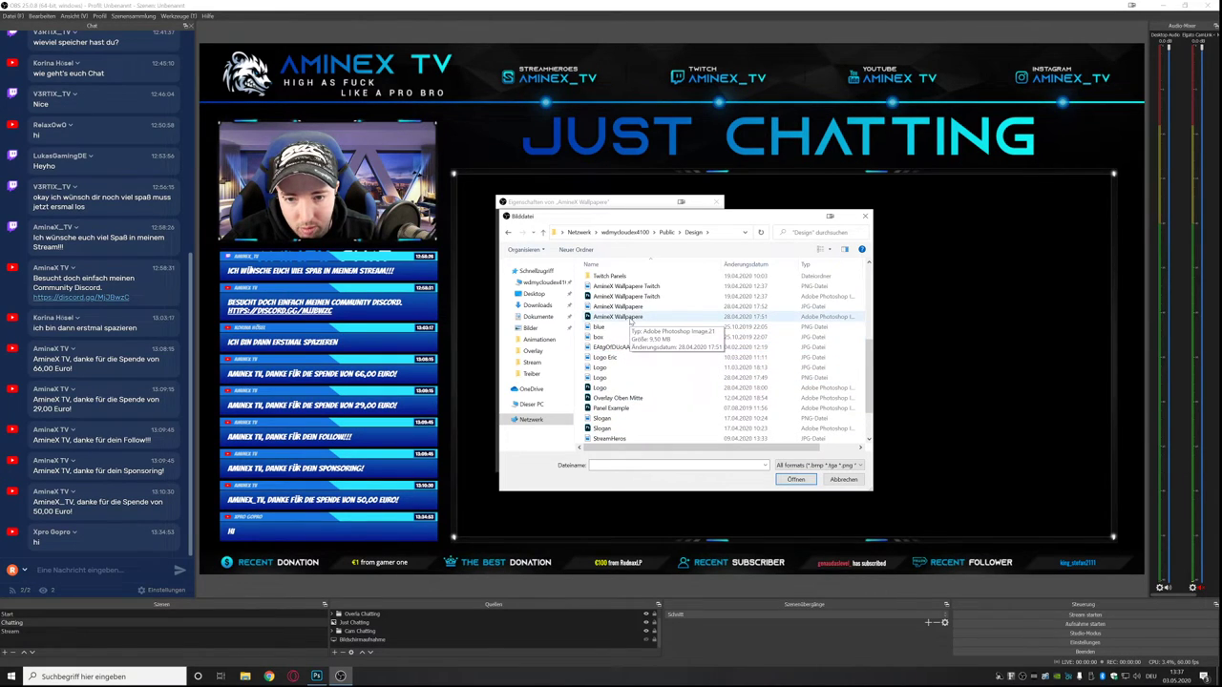
pyautogui.doubleClick(623, 307)
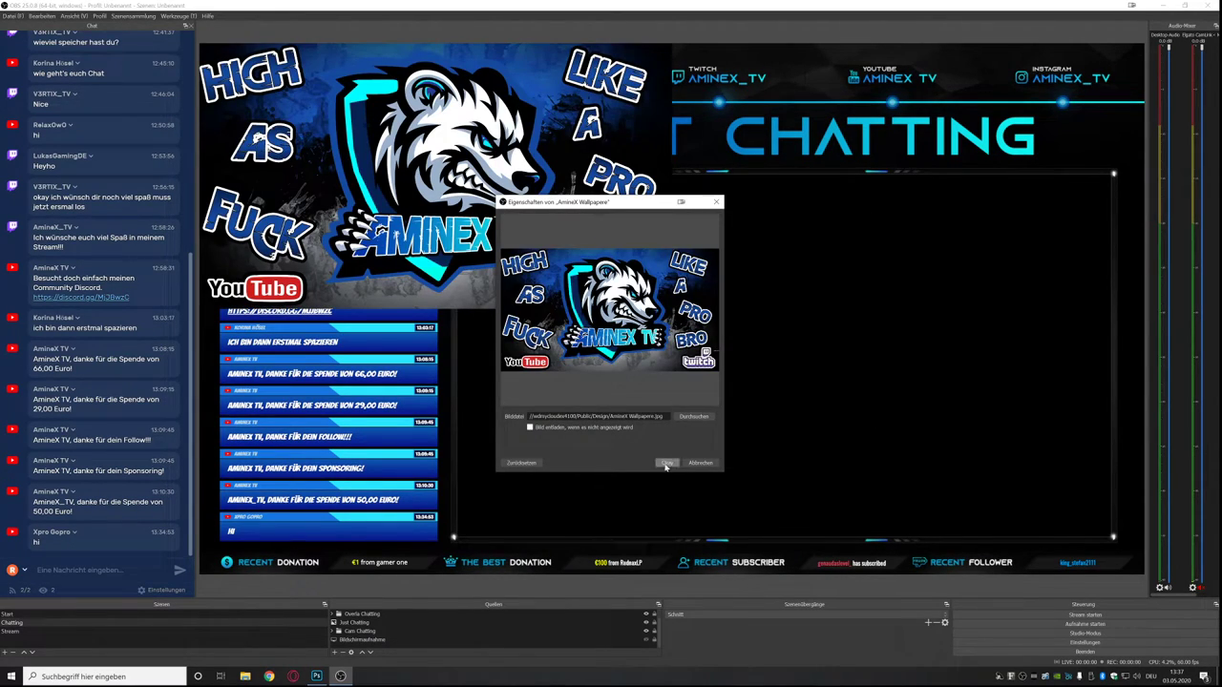
pyautogui.click(667, 462)
# Fit the wallpaper into the Just Chatting frame and order its source directly above Bildschirmaufnahme.
pyautogui.moveTo(587, 354); pyautogui.dragTo(746, 416)
pyautogui.moveTo(933, 449); pyautogui.dragTo(1109, 512)
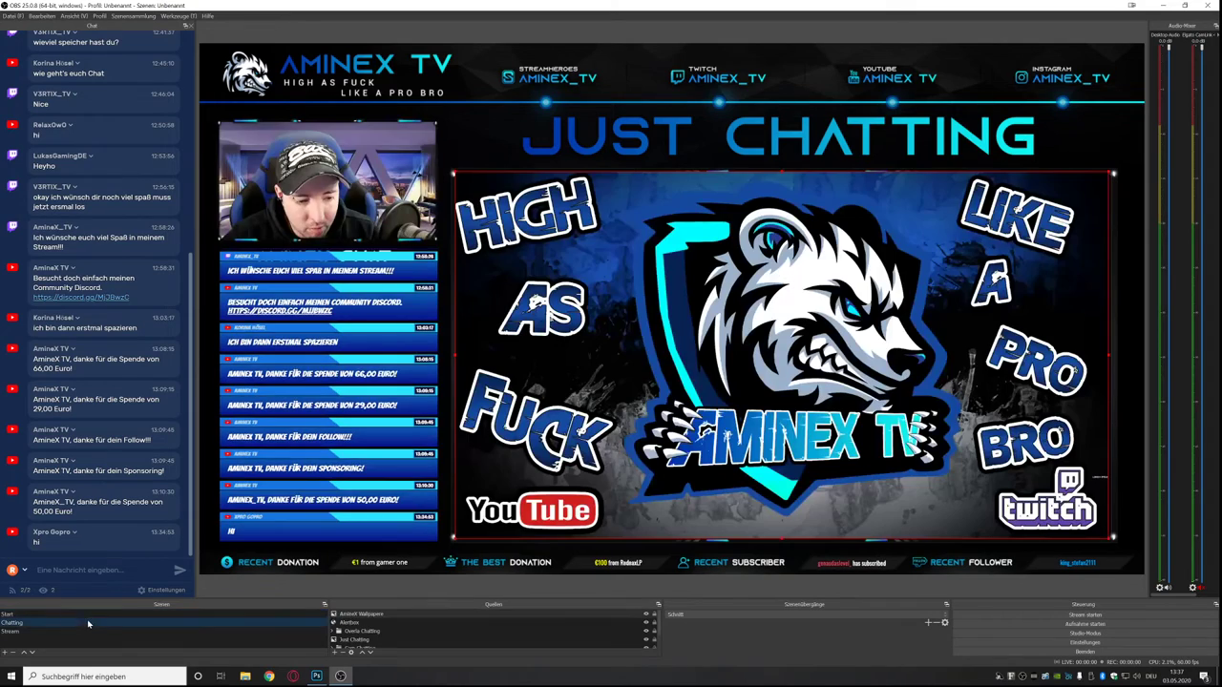
pyautogui.scroll(1, 369, 616)
pyautogui.moveTo(368, 615)
pyautogui.mouseDown()
pyautogui.moveTo(368, 651)
pyautogui.moveTo(372, 638)
pyautogui.mouseUp()
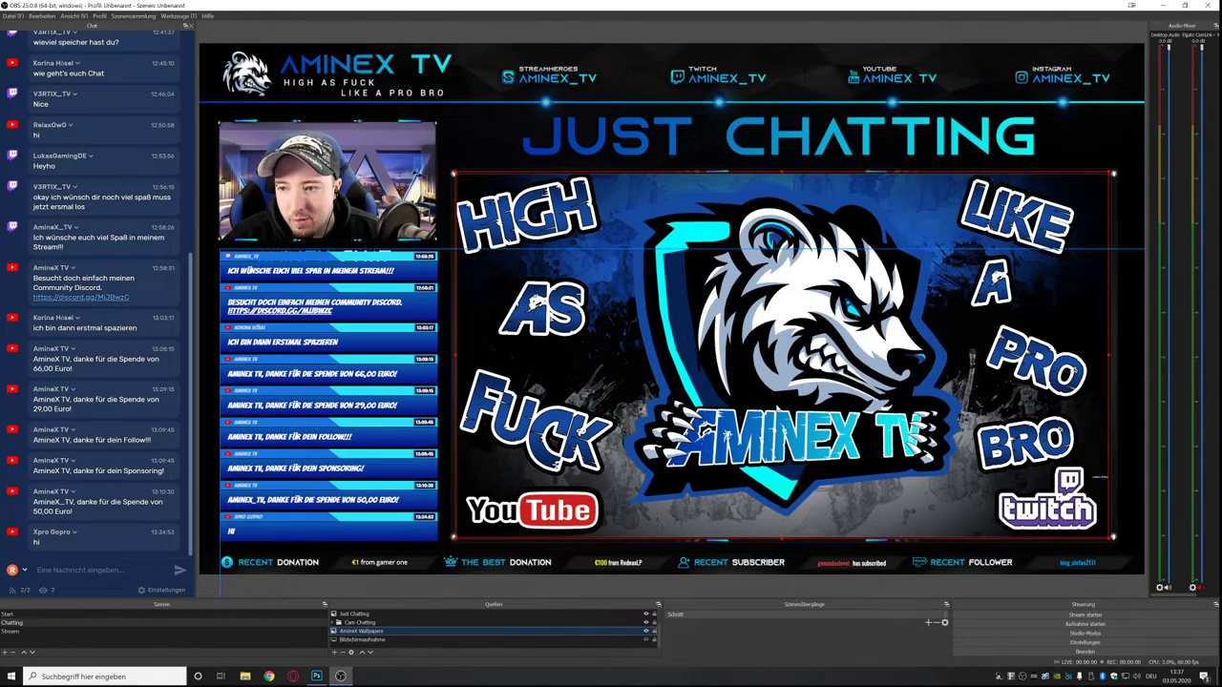
pyautogui.moveTo(1109, 358); pyautogui.dragTo(1113, 358)
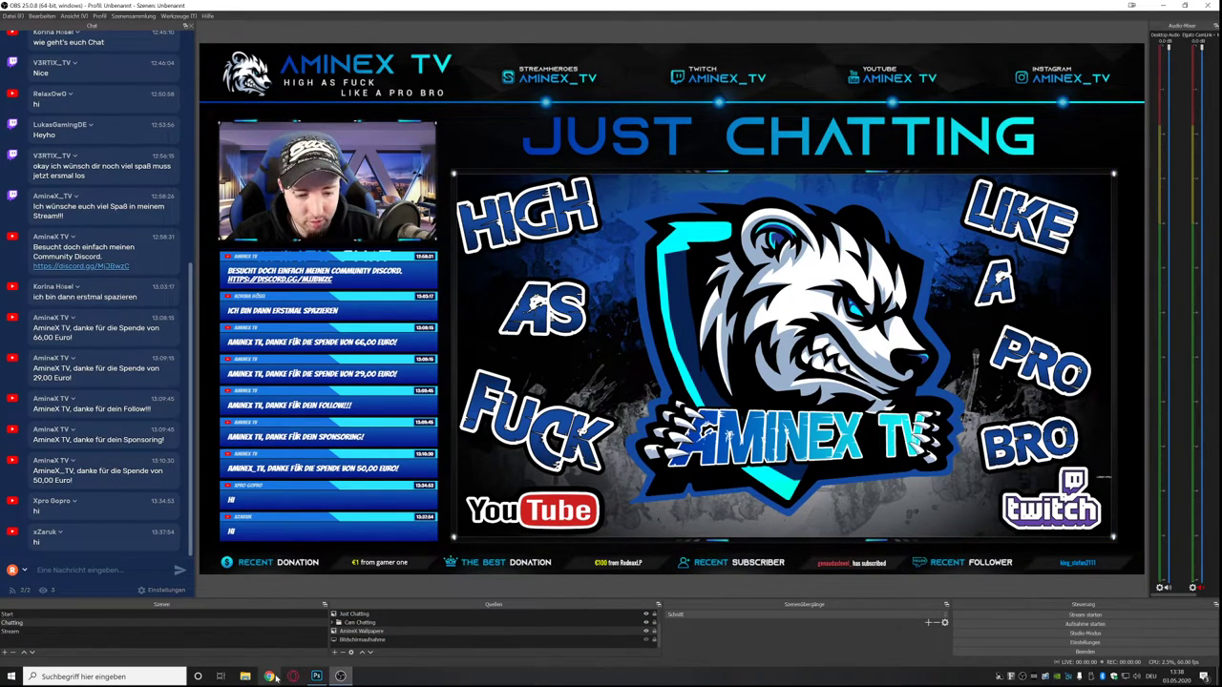
# Open Stream Deck and assign an OBS Studio scene action to the key between Start and Stream.
pyautogui.click(1037, 676)
pyautogui.click(499, 247)
pyautogui.moveTo(717, 348); pyautogui.dragTo(499, 246)
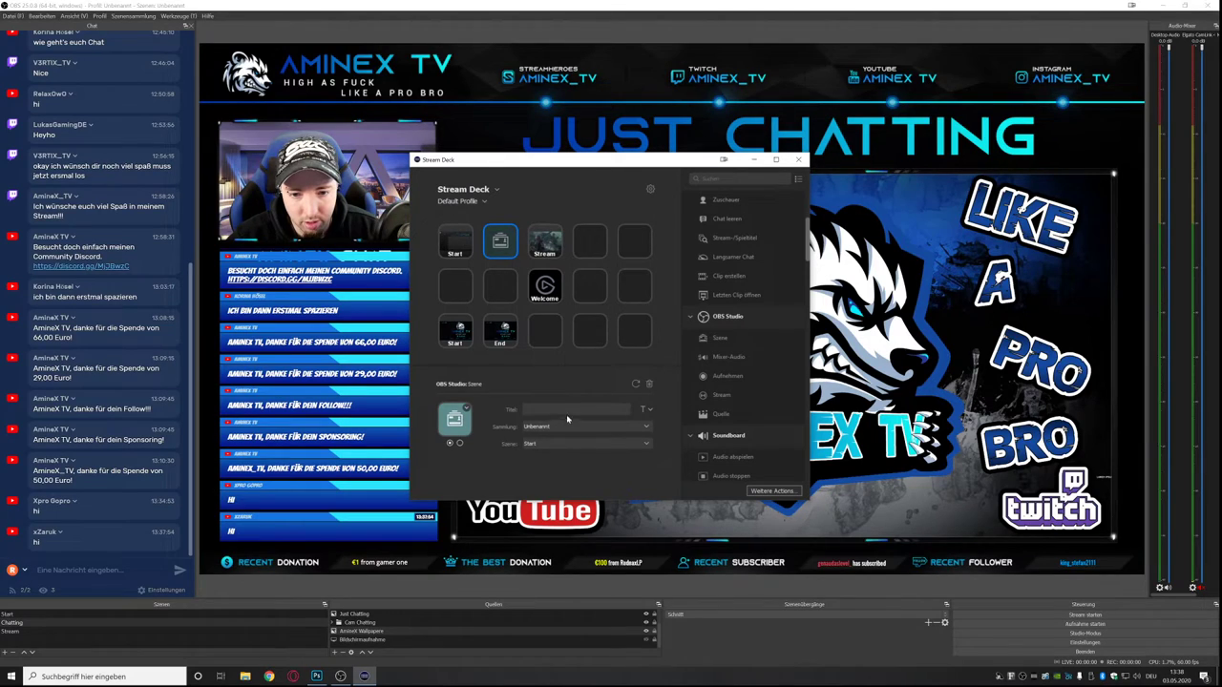
# Give the new scene key the AmineX wallpaper image from the network drive's Public/Design folder as its icon.
pyautogui.click(455, 417)
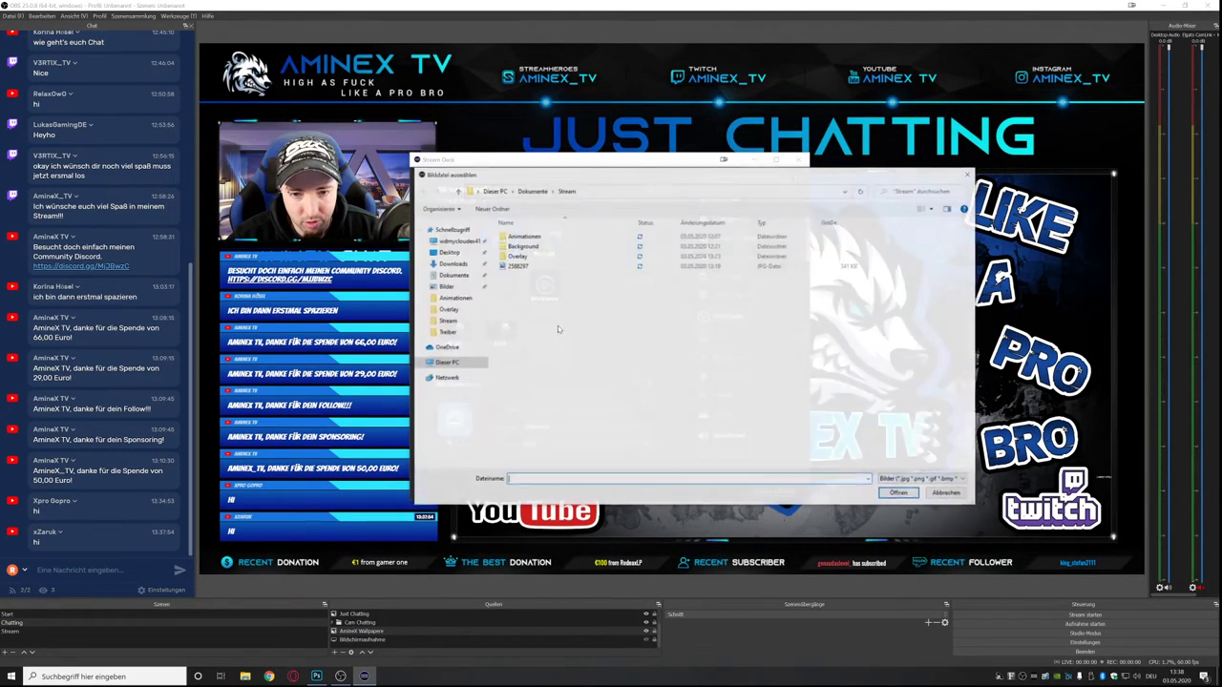
pyautogui.click(458, 241)
pyautogui.doubleClick(508, 235)
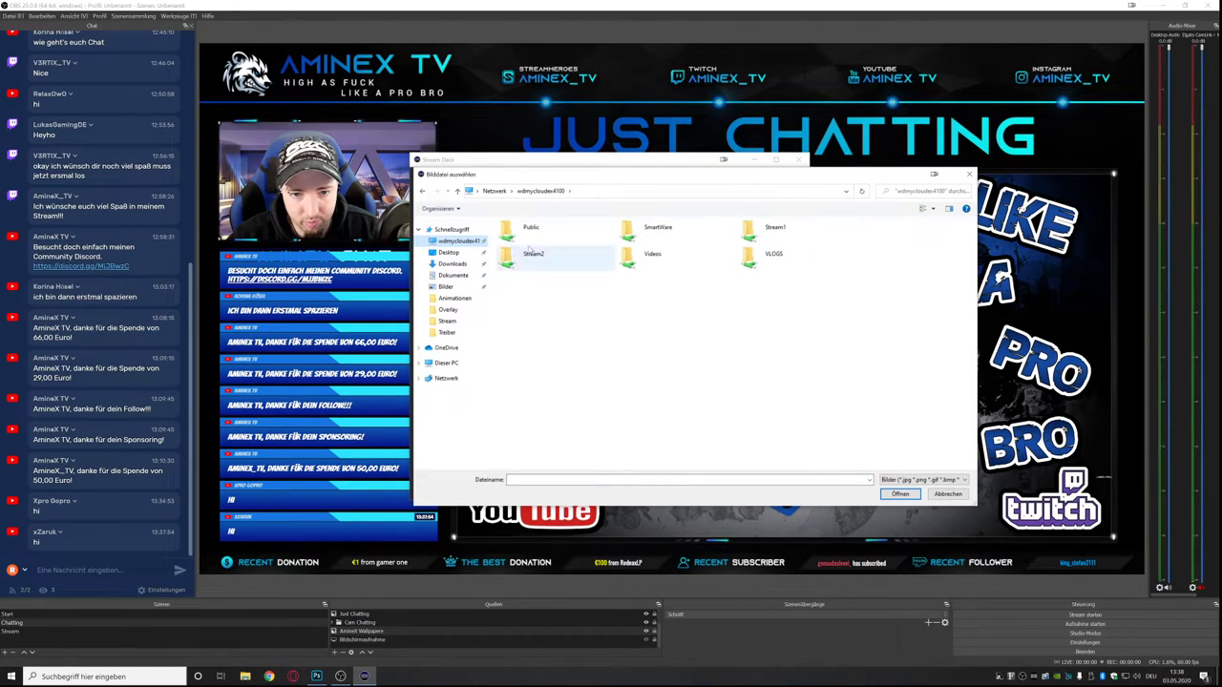
pyautogui.doubleClick(521, 296)
pyautogui.scroll(-3, 554, 353)
pyautogui.doubleClick(552, 354)
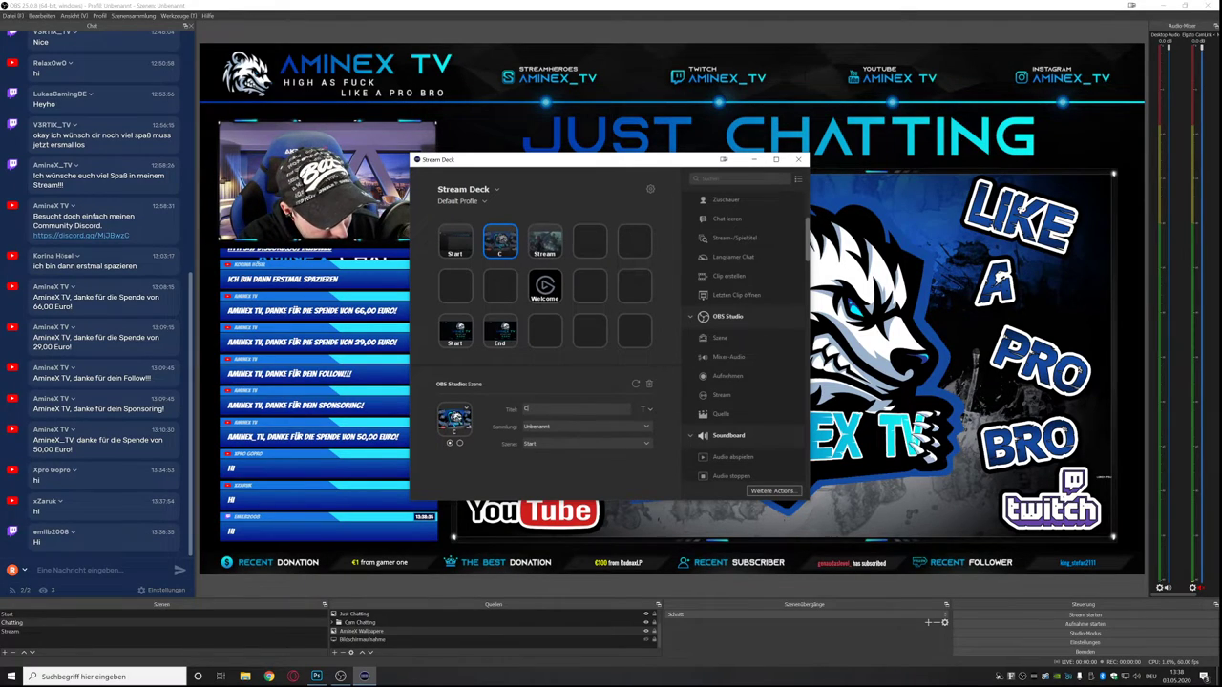
# Title the key "Chatting", link it to the Chatting scene, and close Stream Deck.
pyautogui.write('ng')
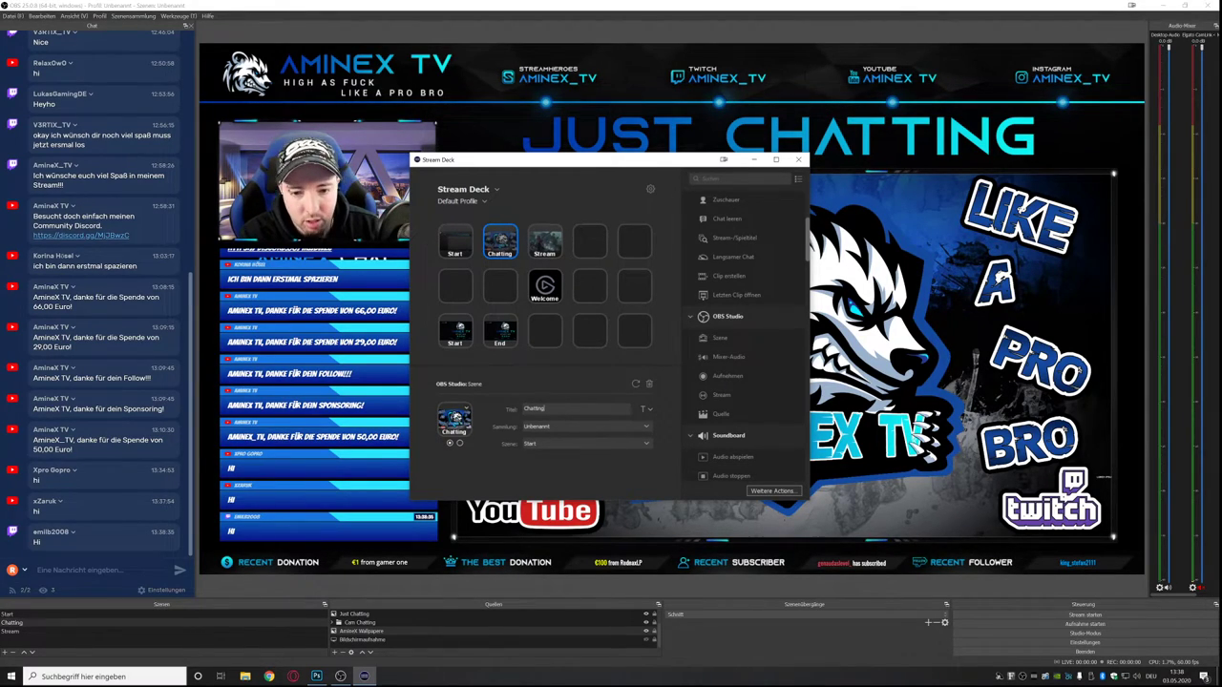
pyautogui.click(540, 445)
pyautogui.click(547, 474)
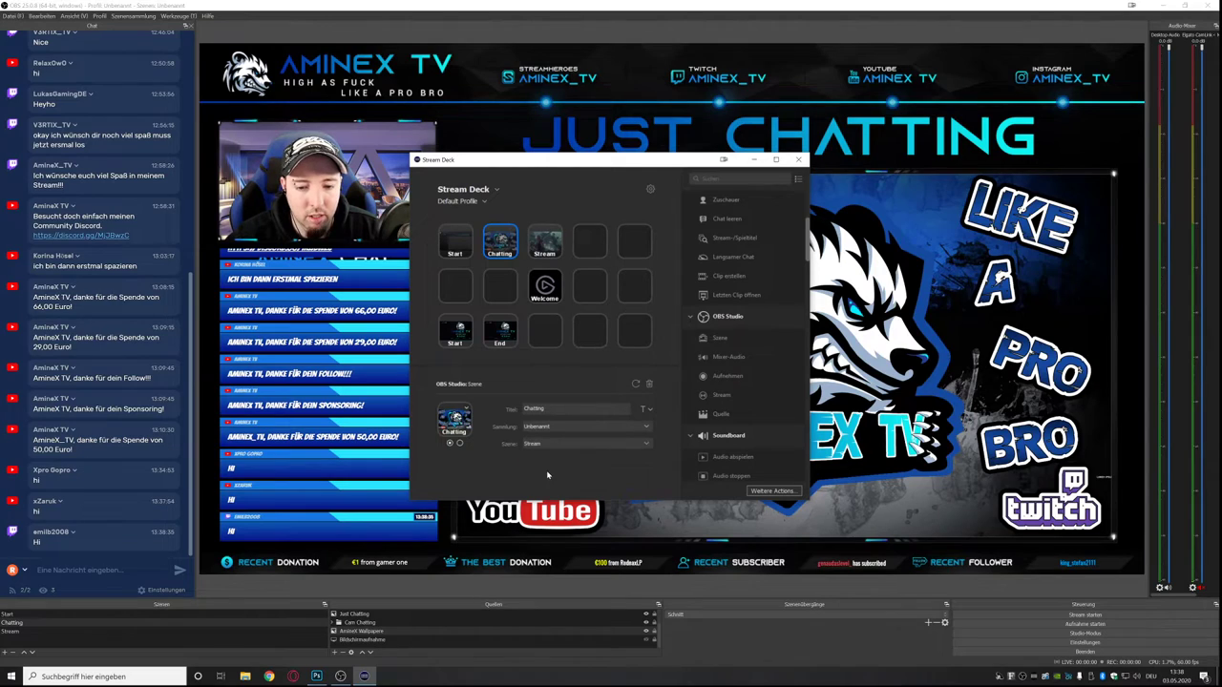
pyautogui.click(553, 445)
pyautogui.click(555, 471)
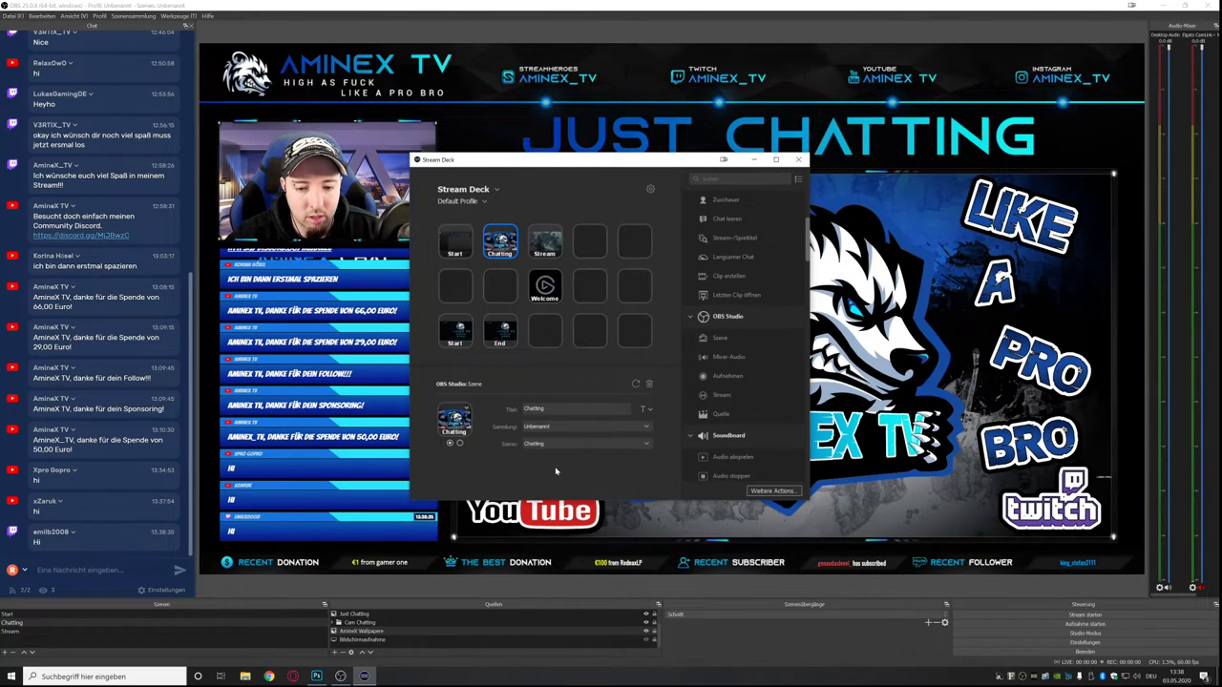
pyautogui.click(801, 160)
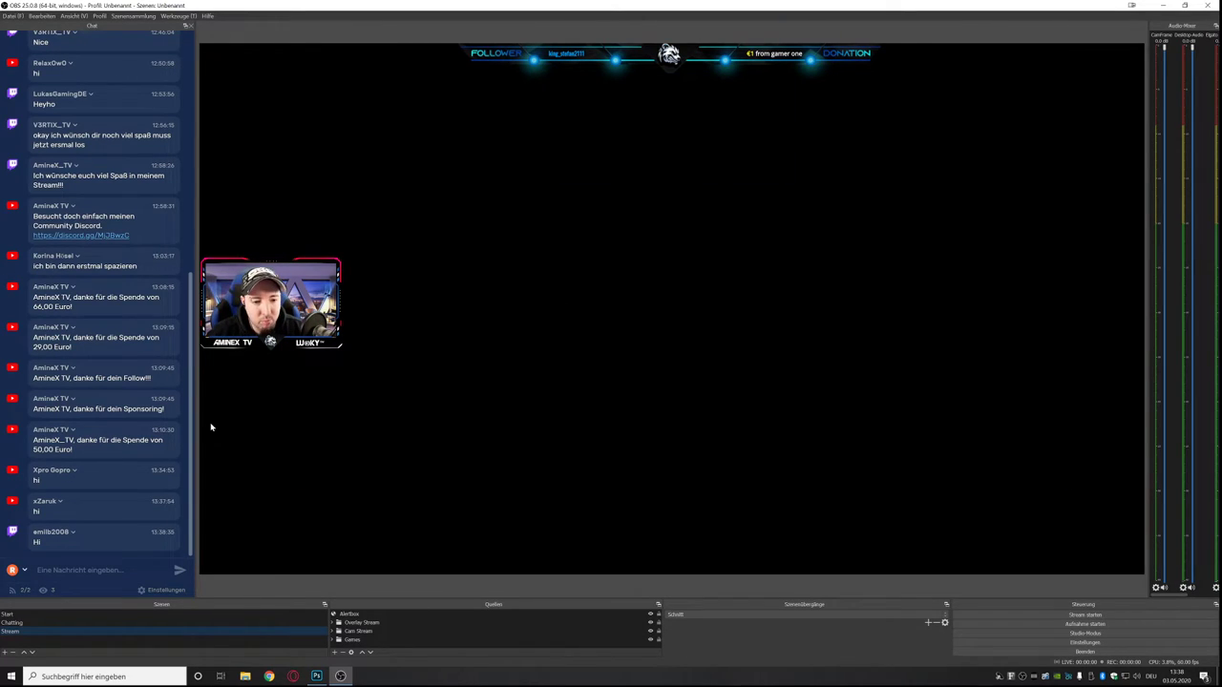
# Create a new scene named "BRB" in OBS and add a new image source to it.
pyautogui.click(5, 652)
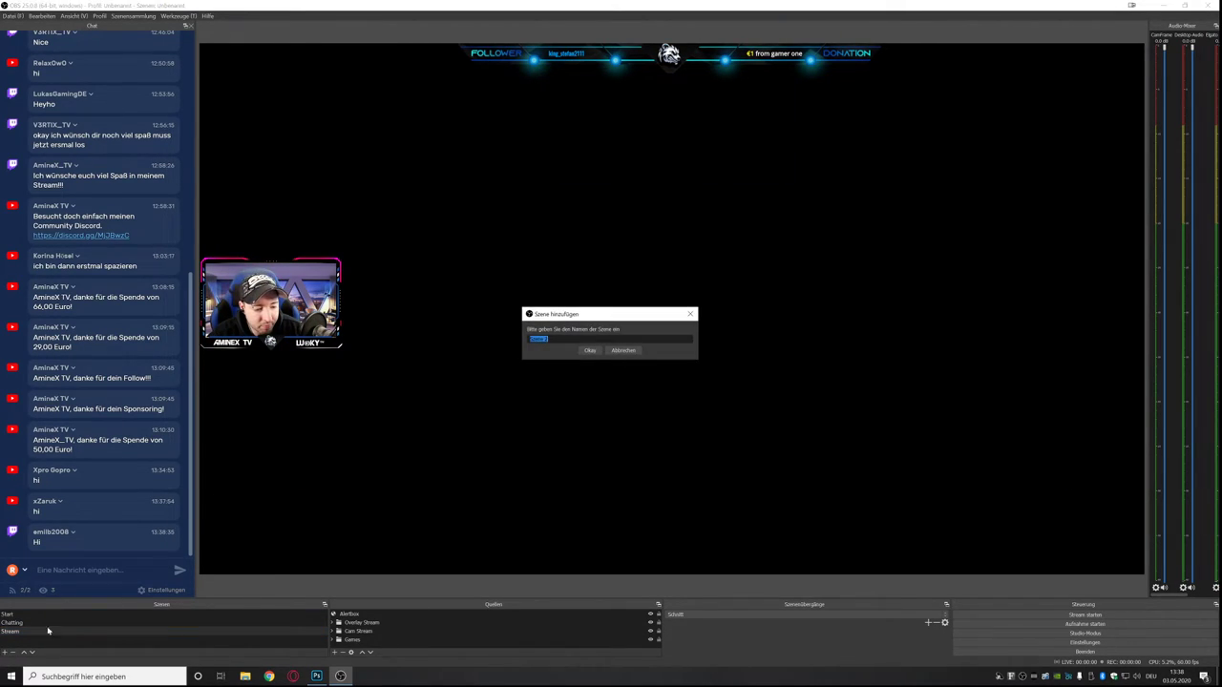
pyautogui.write('BRB')
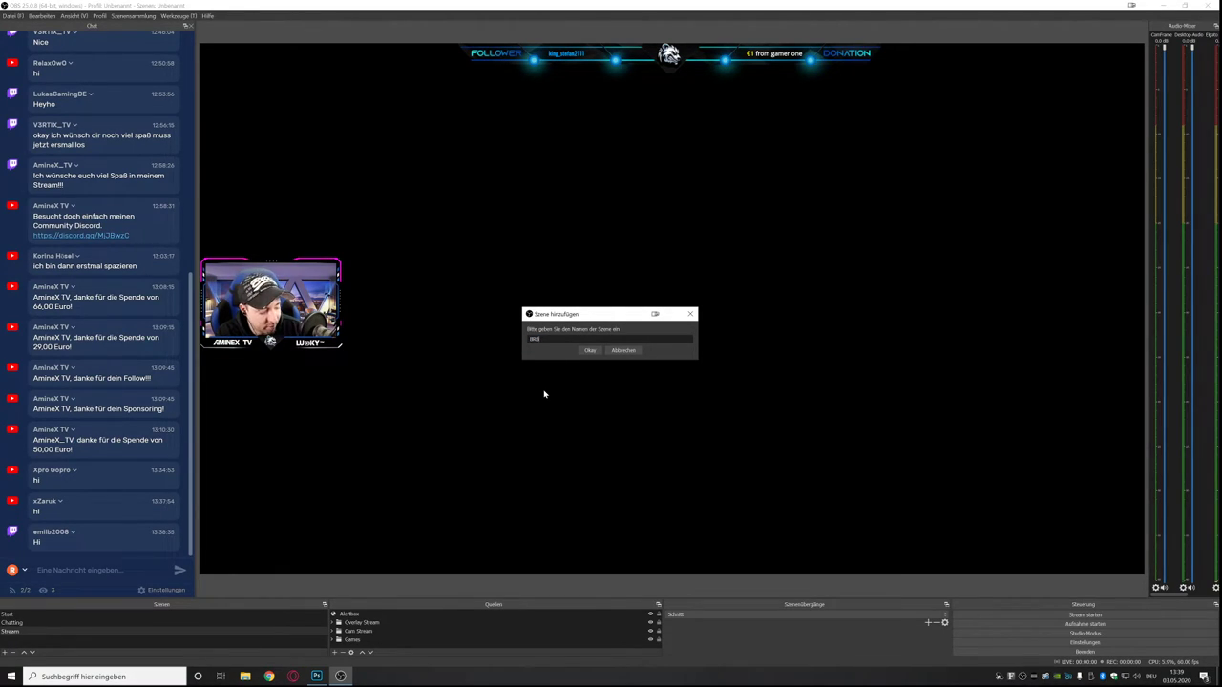
pyautogui.press('Return')
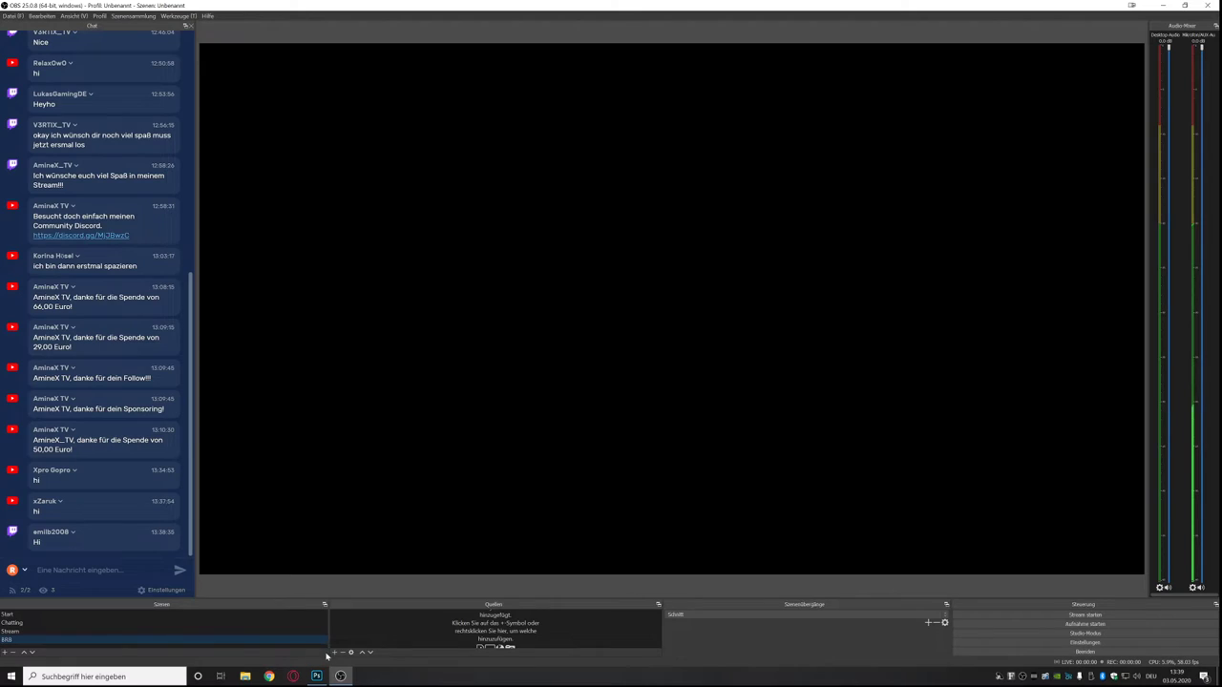
pyautogui.click(335, 653)
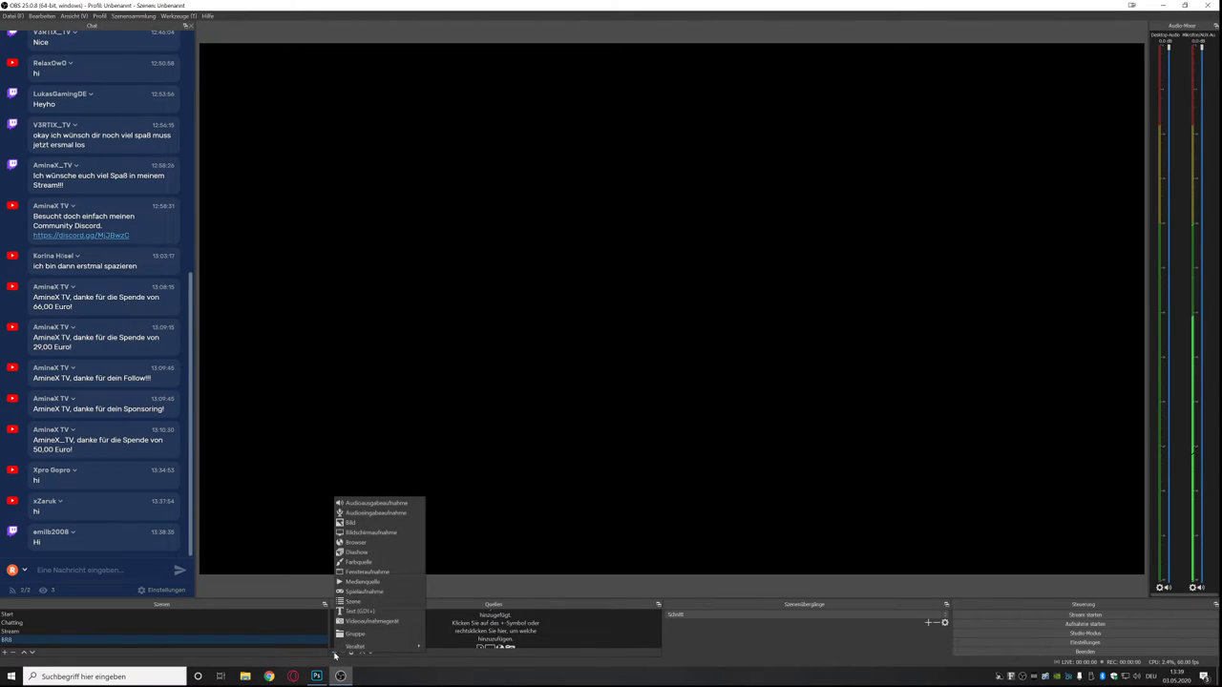
pyautogui.click(388, 524)
pyautogui.click(608, 381)
# Load BERIGHTBACK.png from the Dokumente/Stream/Overlay folder into the image source and scale it to fill the canvas.
pyautogui.click(694, 417)
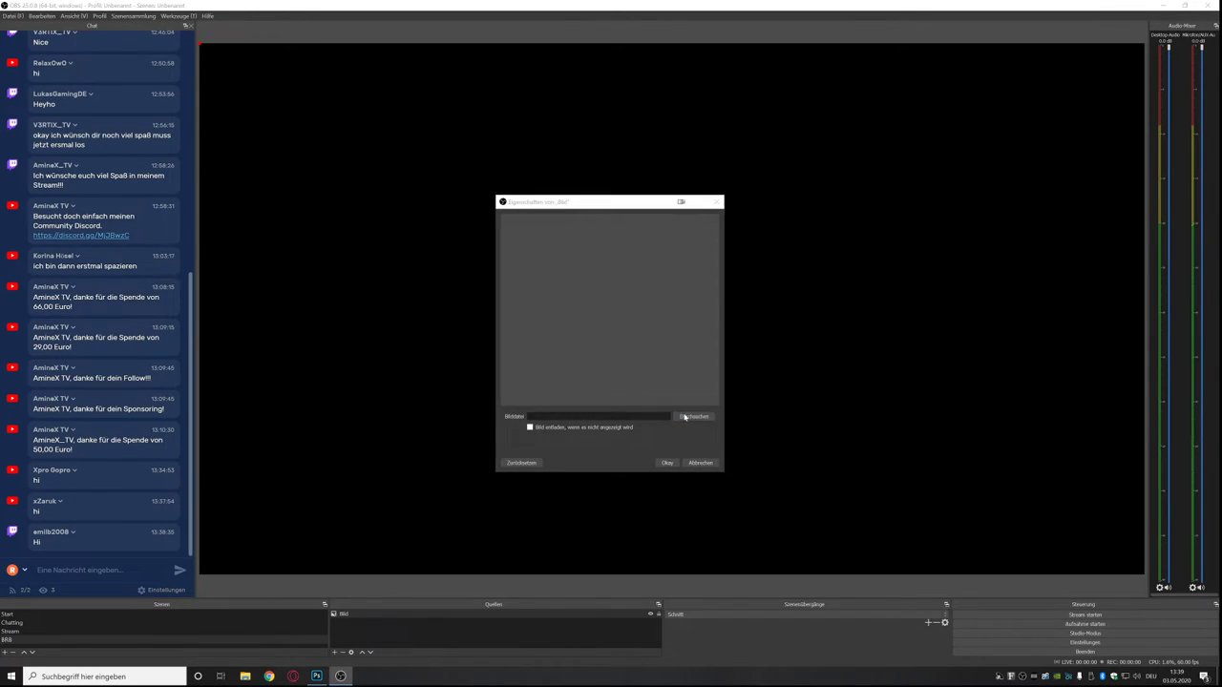
pyautogui.click(538, 316)
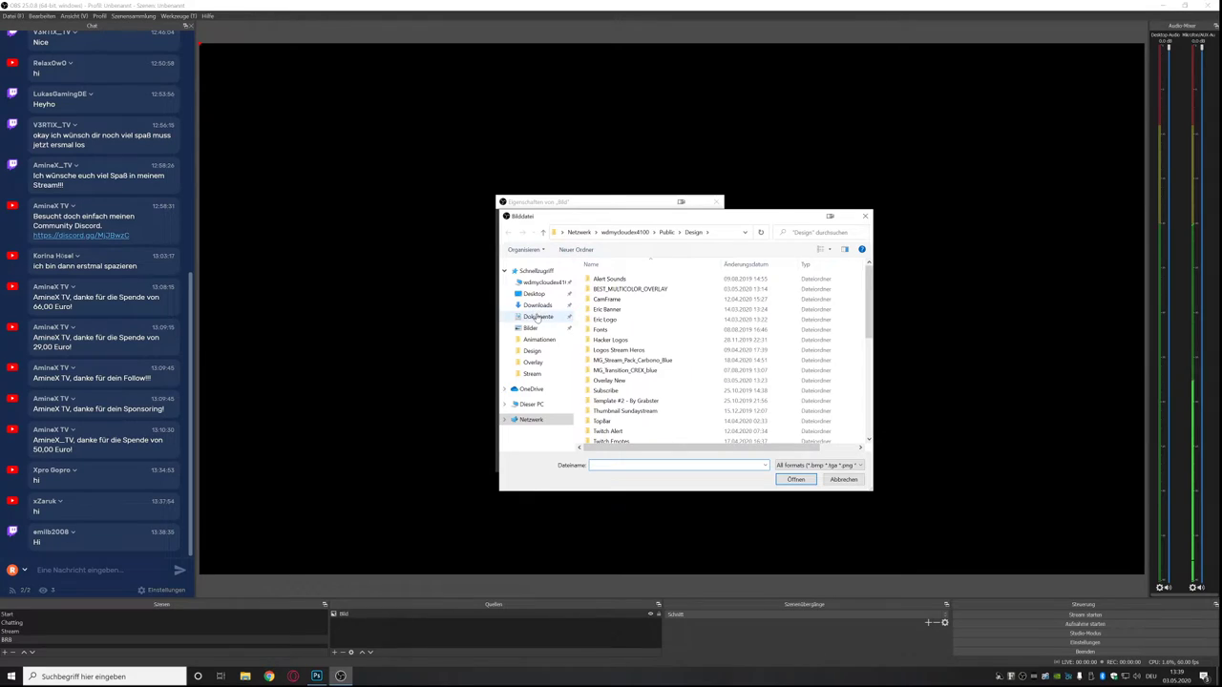
pyautogui.doubleClick(603, 410)
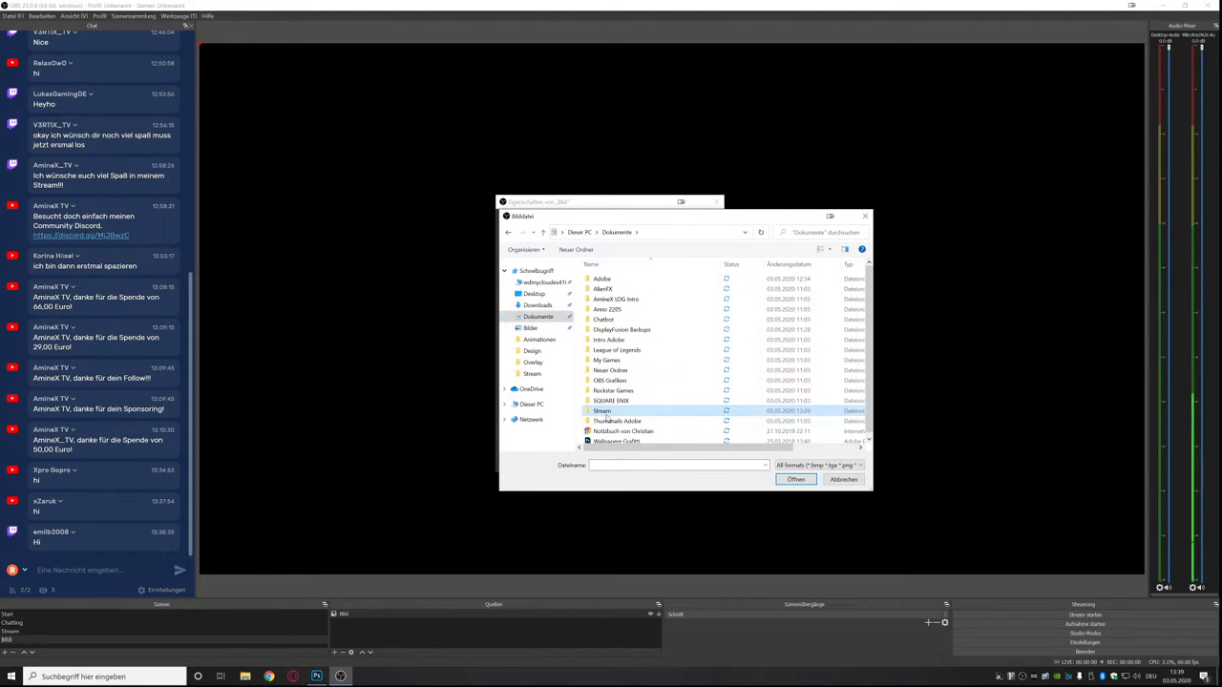
pyautogui.doubleClick(607, 307)
pyautogui.doubleClick(609, 305)
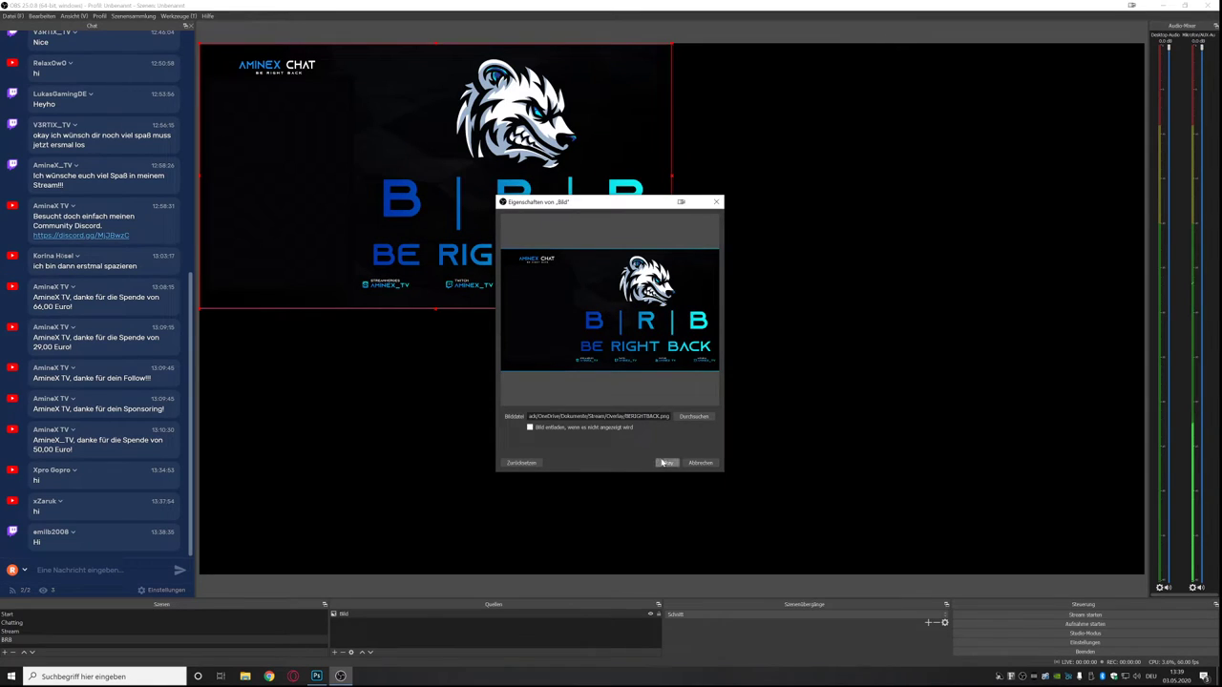
pyautogui.click(668, 464)
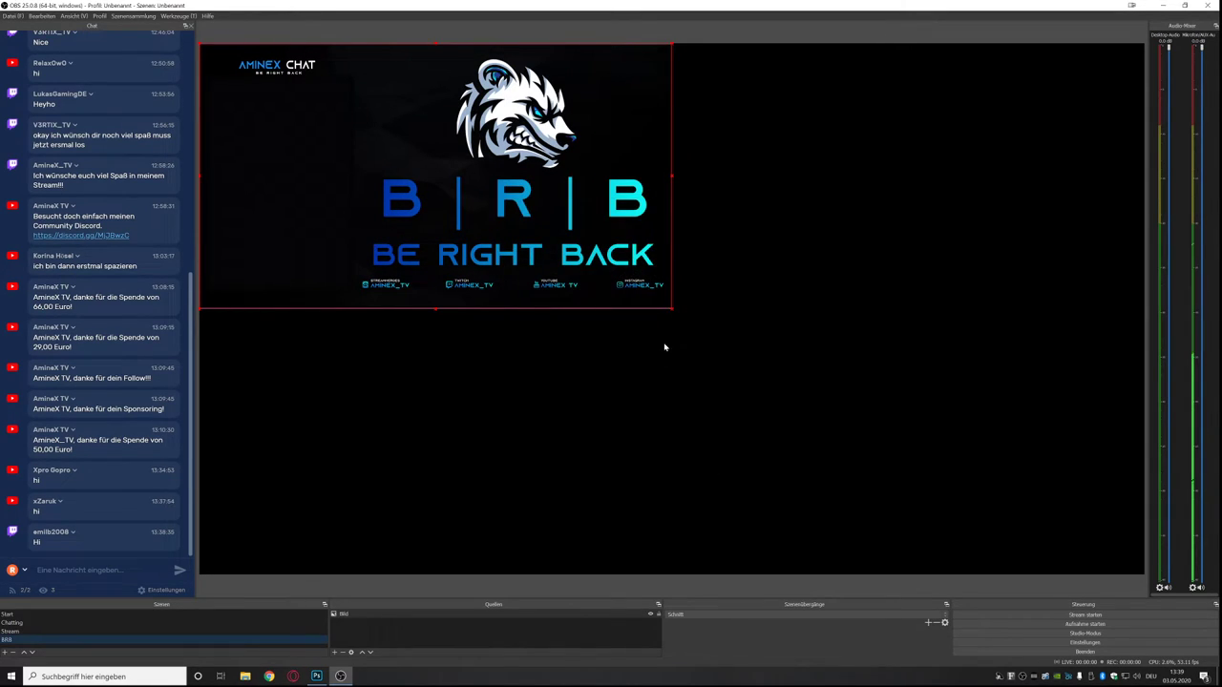
pyautogui.moveTo(672, 311); pyautogui.dragTo(1142, 550)
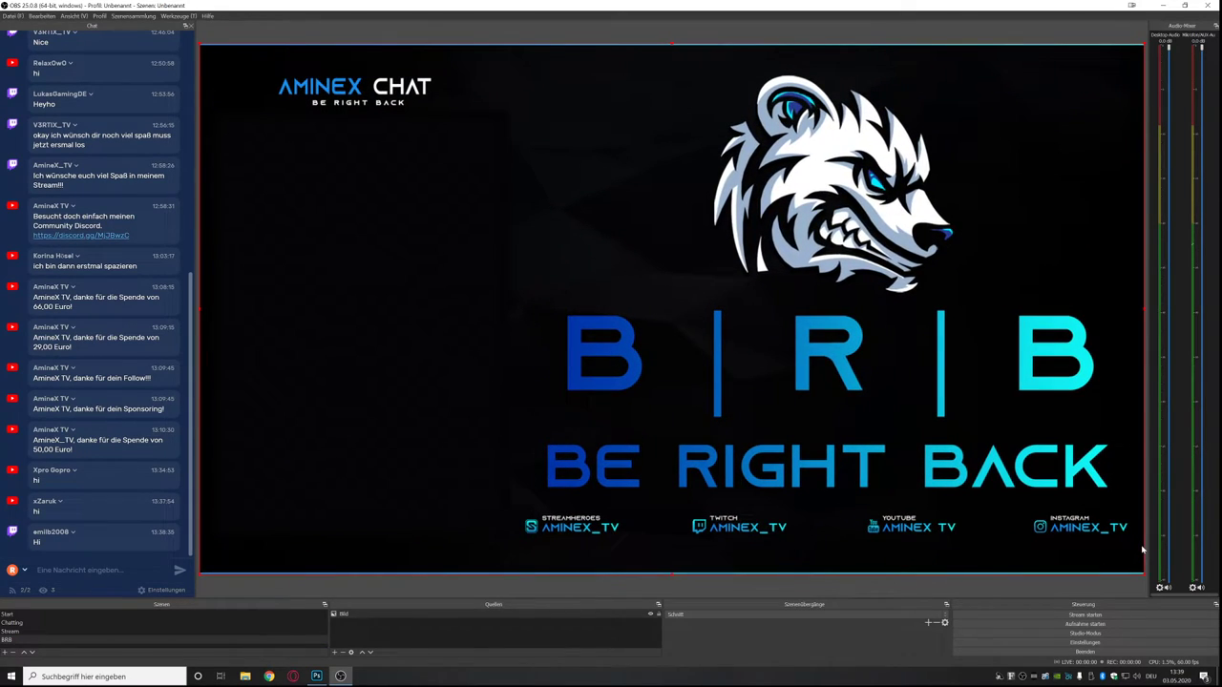
# Add the existing Chat browser source to the BRB scene.
pyautogui.click(334, 653)
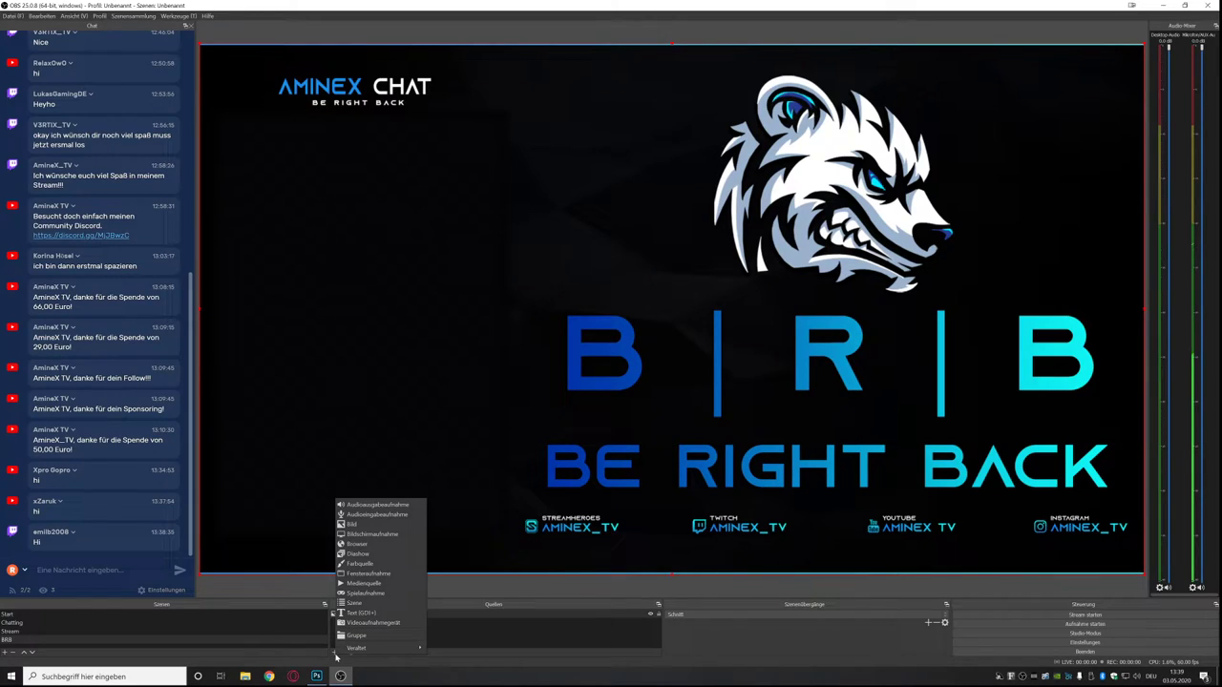
pyautogui.click(353, 524)
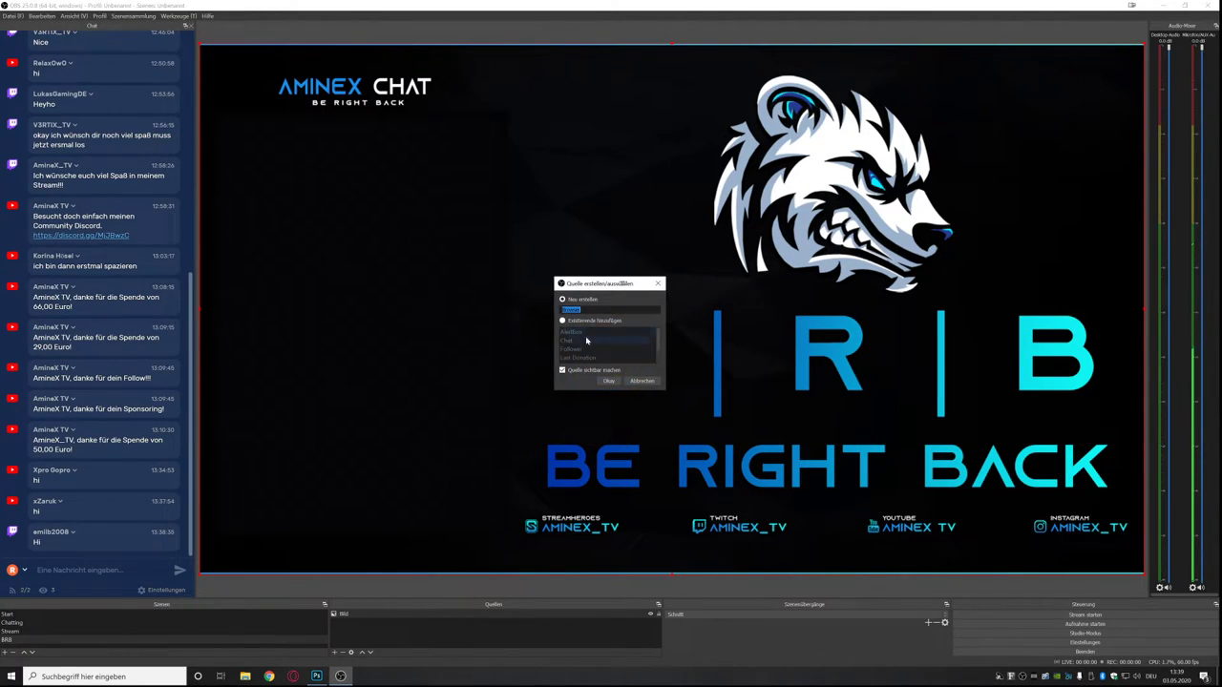
pyautogui.click(573, 319)
pyautogui.click(569, 339)
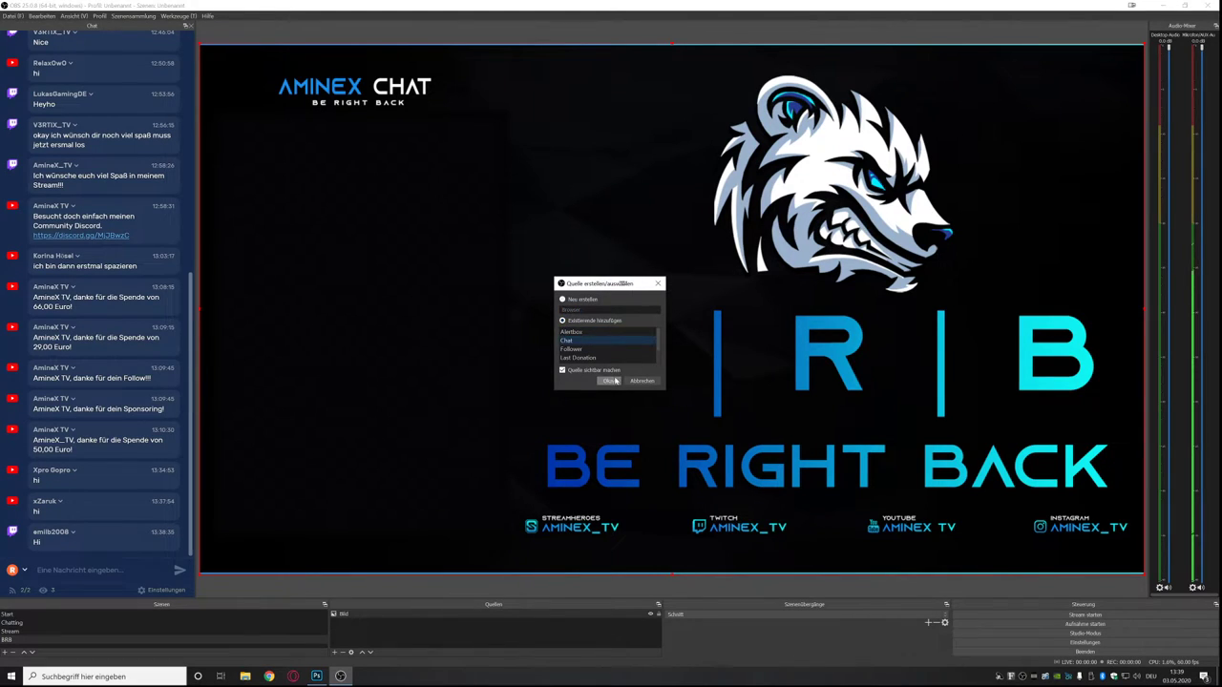
pyautogui.click(609, 380)
# Place the chat under the AMINEX CHAT heading and enlarge it to fill the empty chat area beside the BRB artwork.
pyautogui.moveTo(311, 210); pyautogui.dragTo(325, 275)
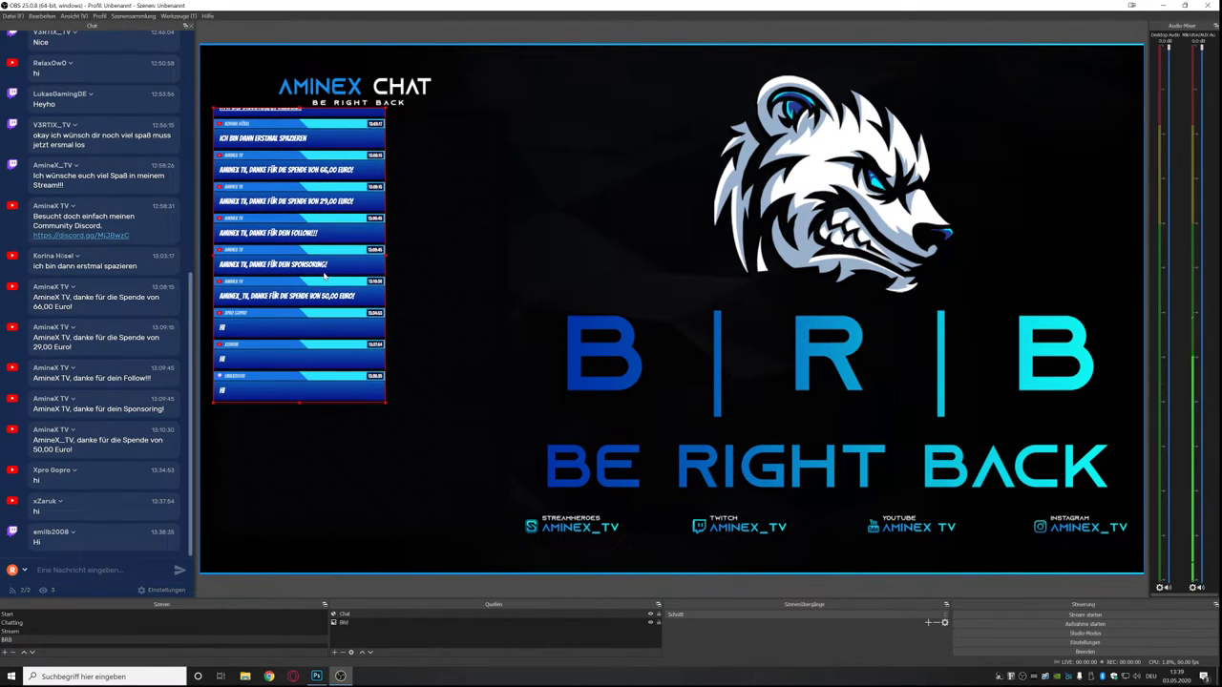
pyautogui.moveTo(387, 404); pyautogui.dragTo(463, 493)
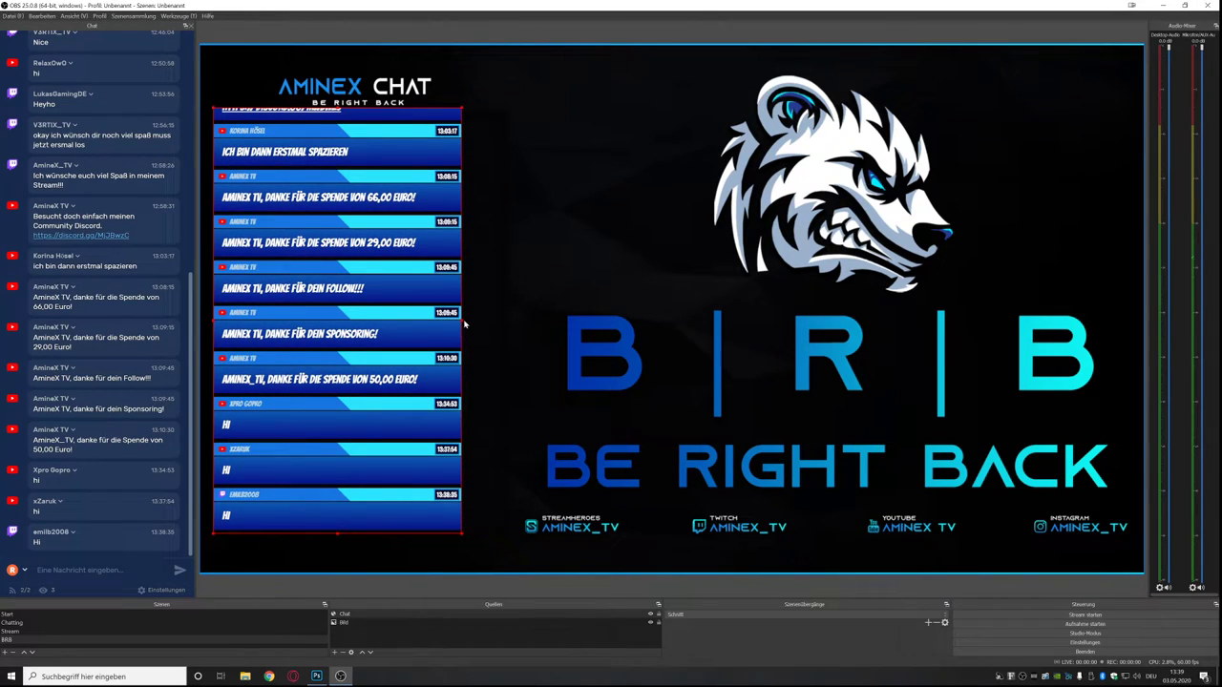
pyautogui.moveTo(465, 325); pyautogui.dragTo(507, 329)
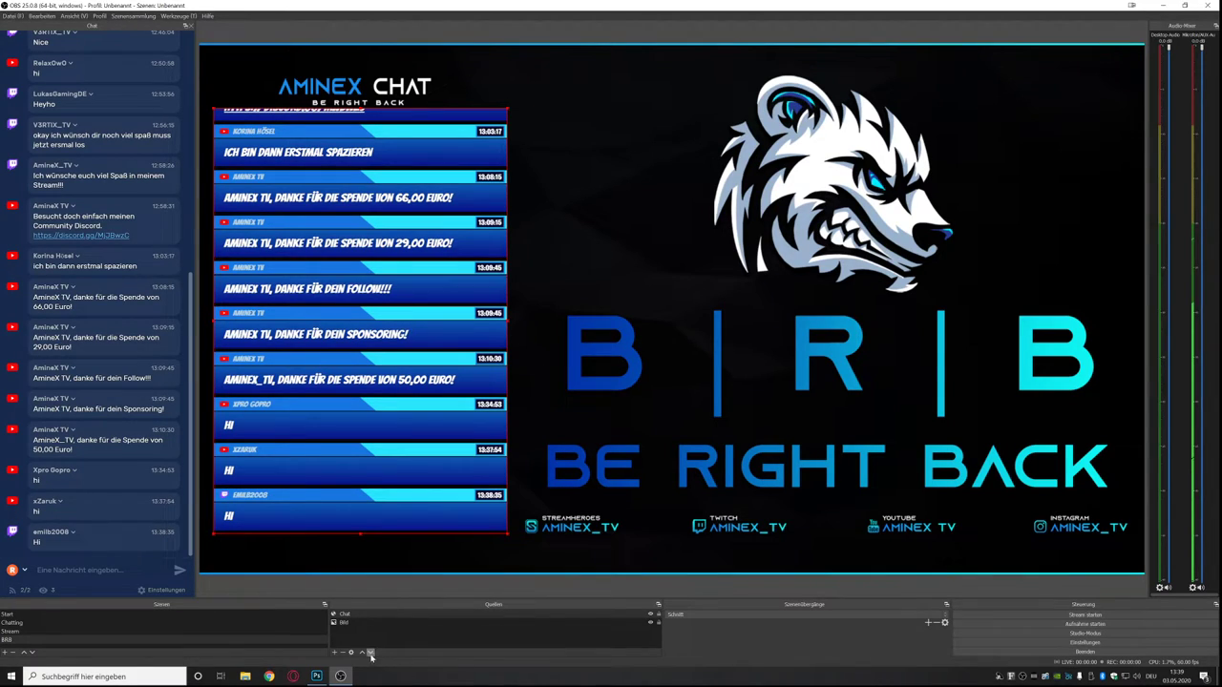
# Add the existing AlertBox browser source to the BRB scene and move it to the canvas's upper edge, between the chat heading and bear logo.
pyautogui.click(335, 653)
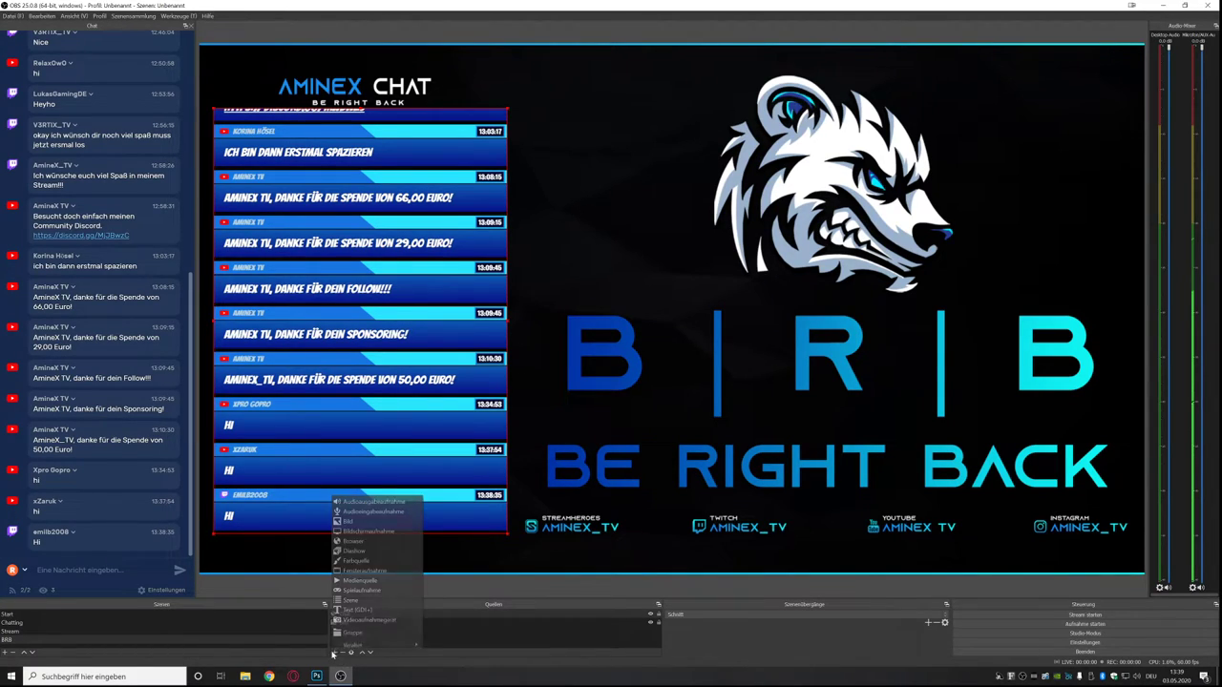
pyautogui.click(368, 543)
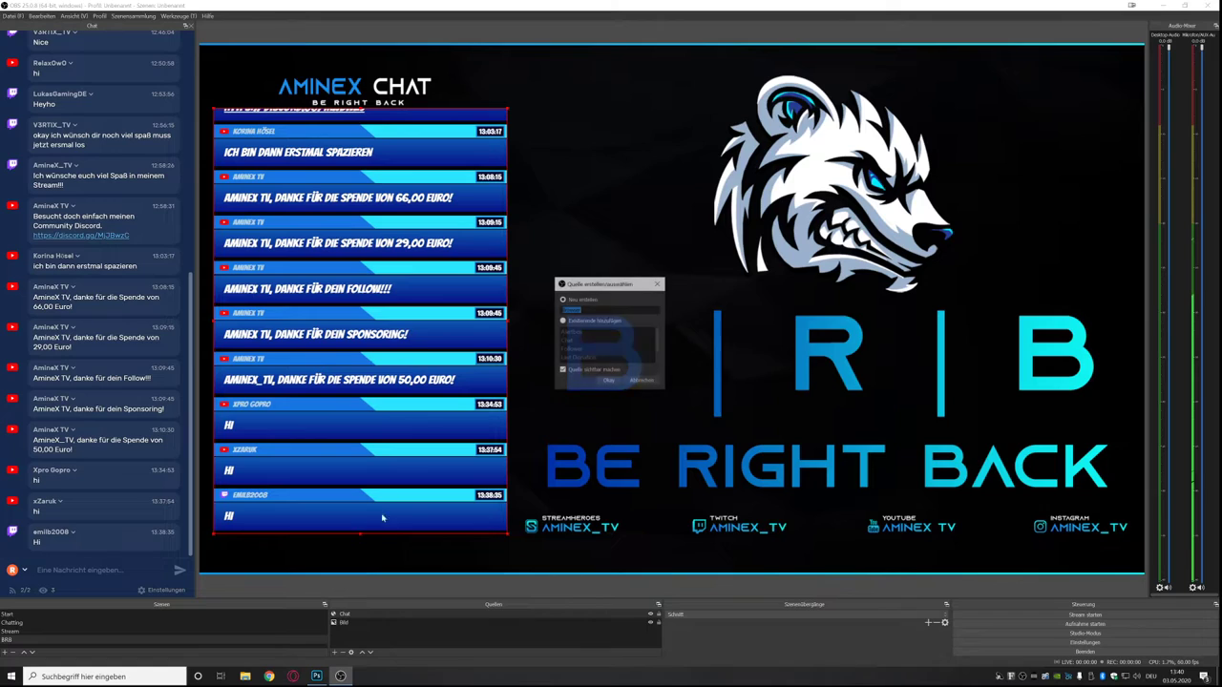
pyautogui.click(562, 320)
pyautogui.click(573, 332)
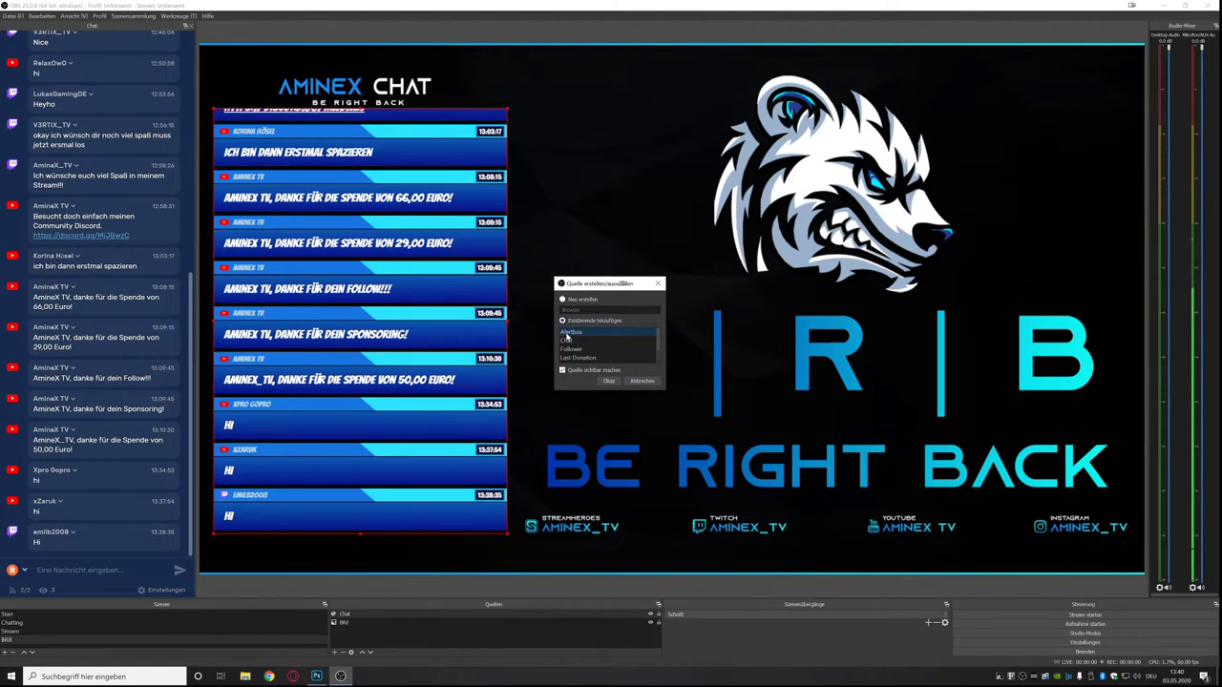
pyautogui.click(608, 379)
pyautogui.moveTo(335, 169); pyautogui.dragTo(588, 205)
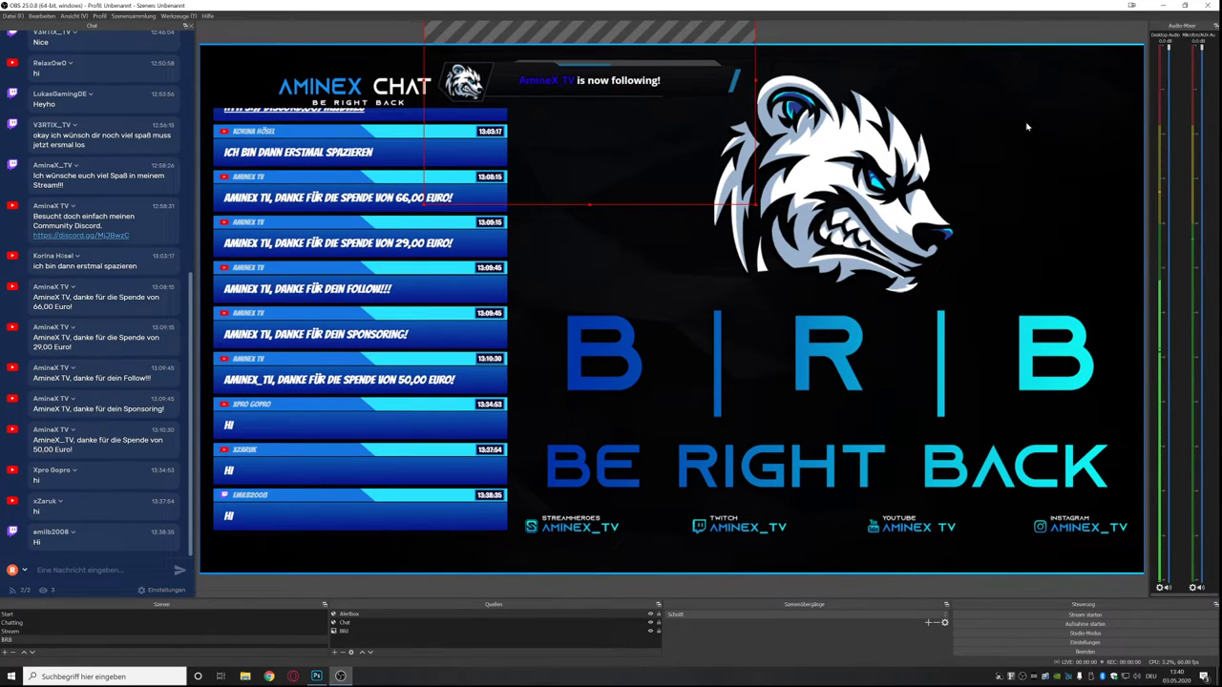
pyautogui.click(276, 266)
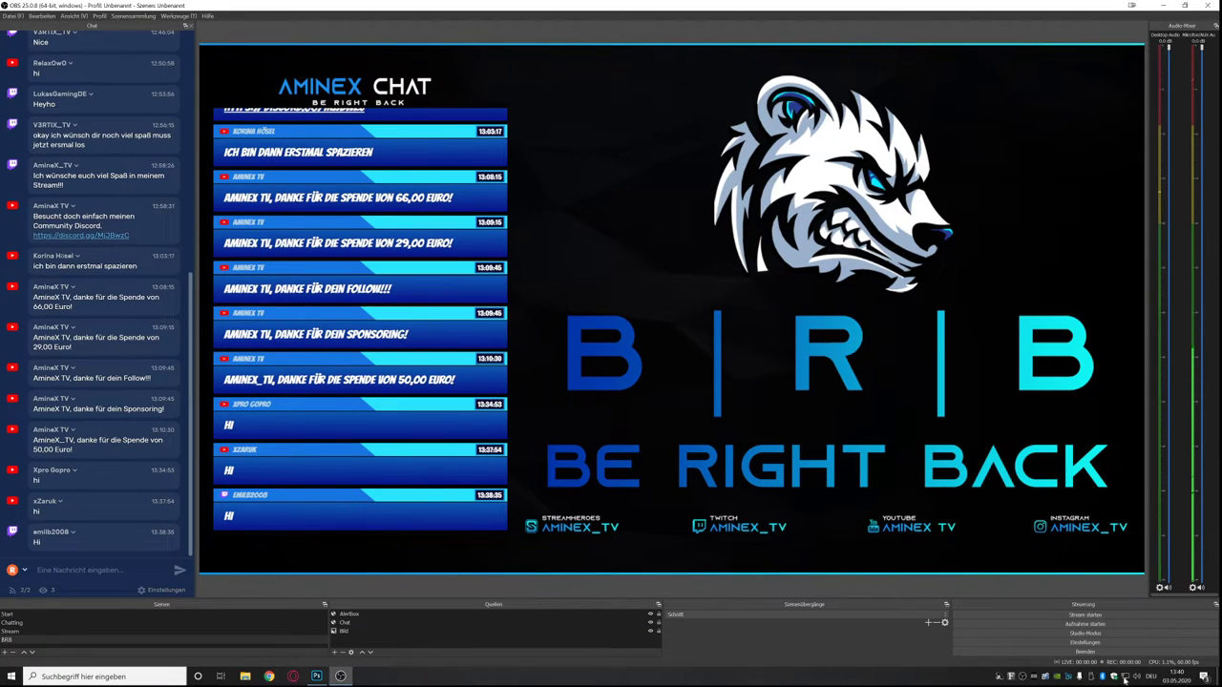
# Switch to Stream Deck and assign an OBS Studio scene action to the empty key beside Welcome.
pyautogui.click(1031, 678)
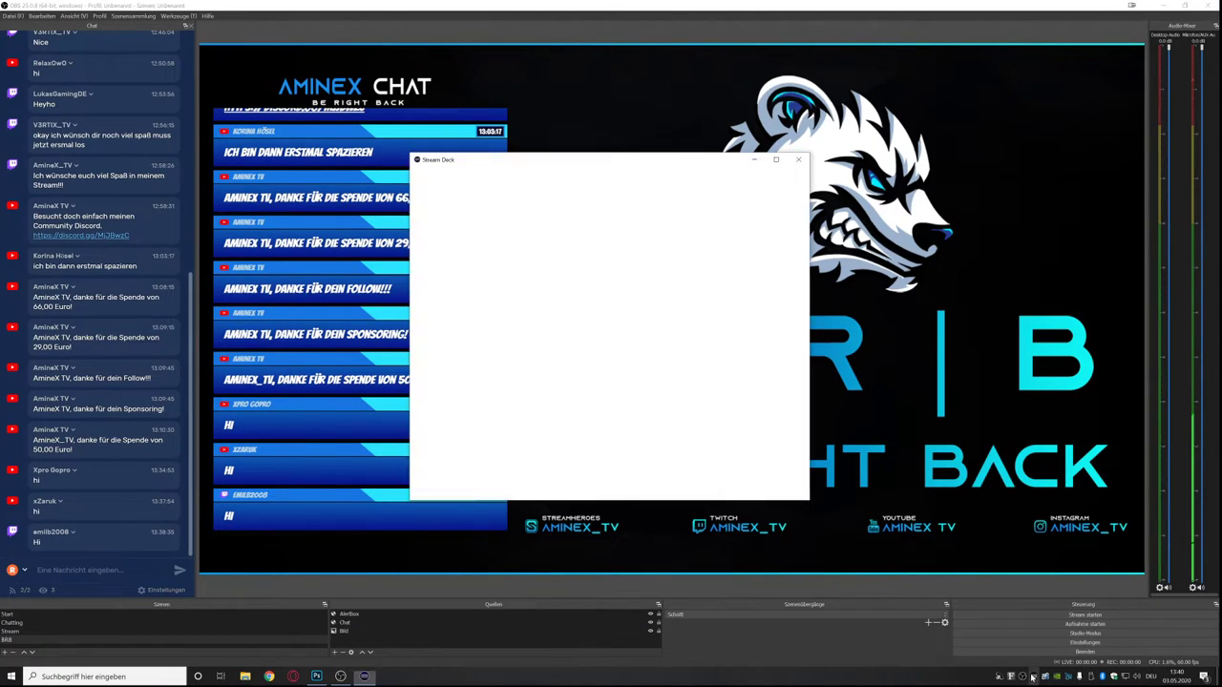
pyautogui.click(647, 402)
pyautogui.rightClick(643, 403)
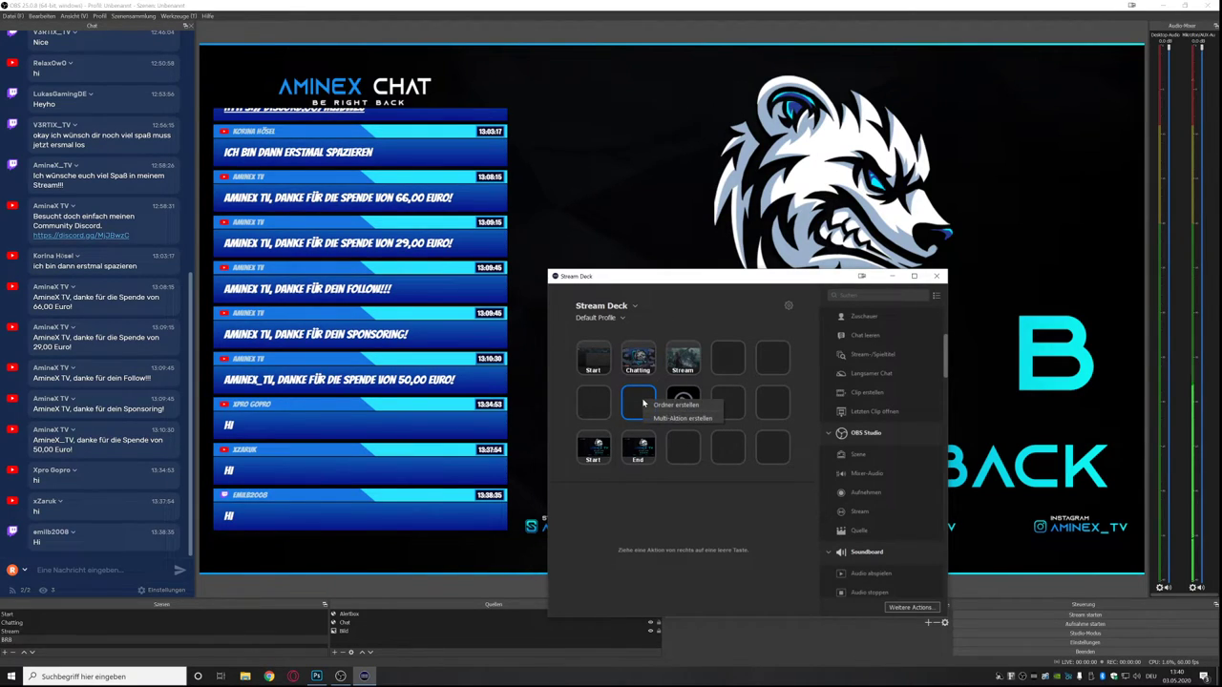
pyautogui.click(643, 403)
pyautogui.moveTo(859, 511); pyautogui.dragTo(647, 413)
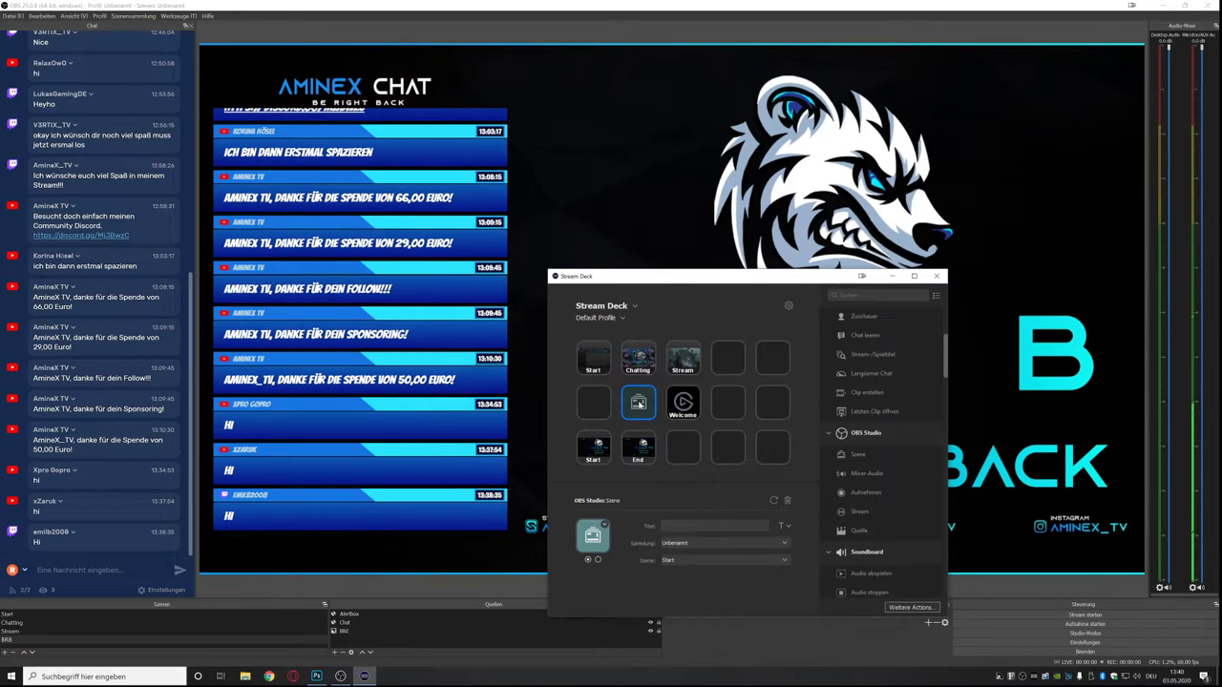
pyautogui.rightClick(642, 404)
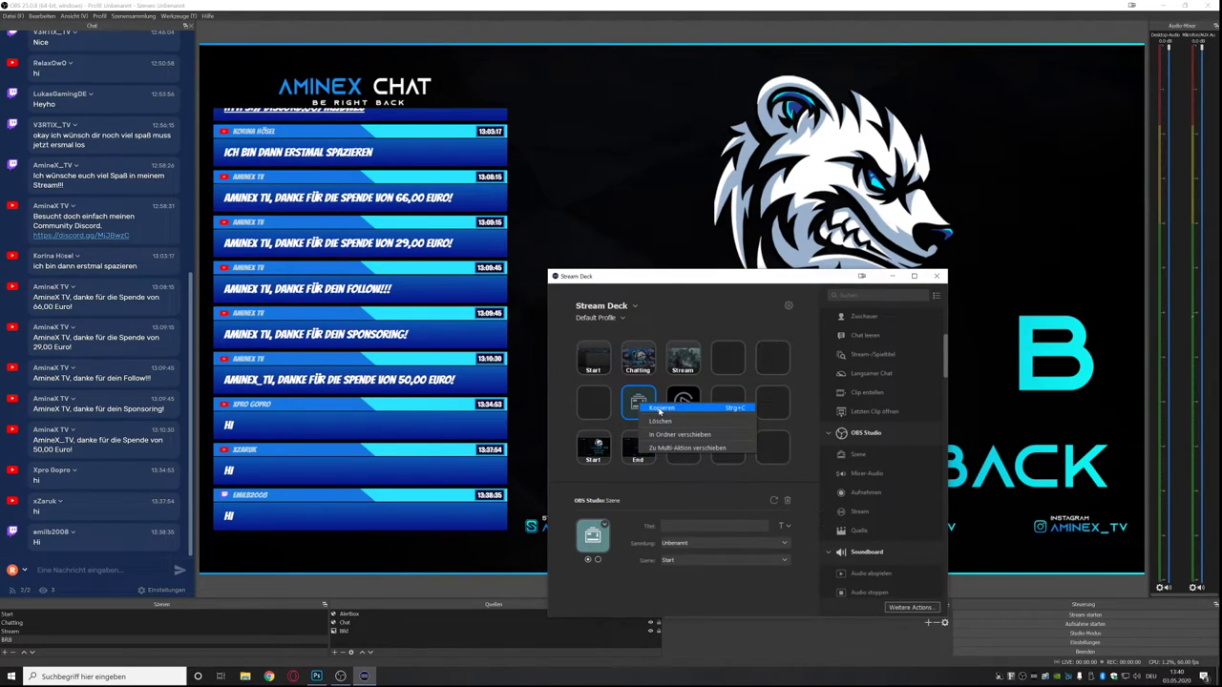
# Set the new scene key's image to the BERIGHTBACK artwork from the Dokumente/Stream/Overlay folder.
pyautogui.click(593, 535)
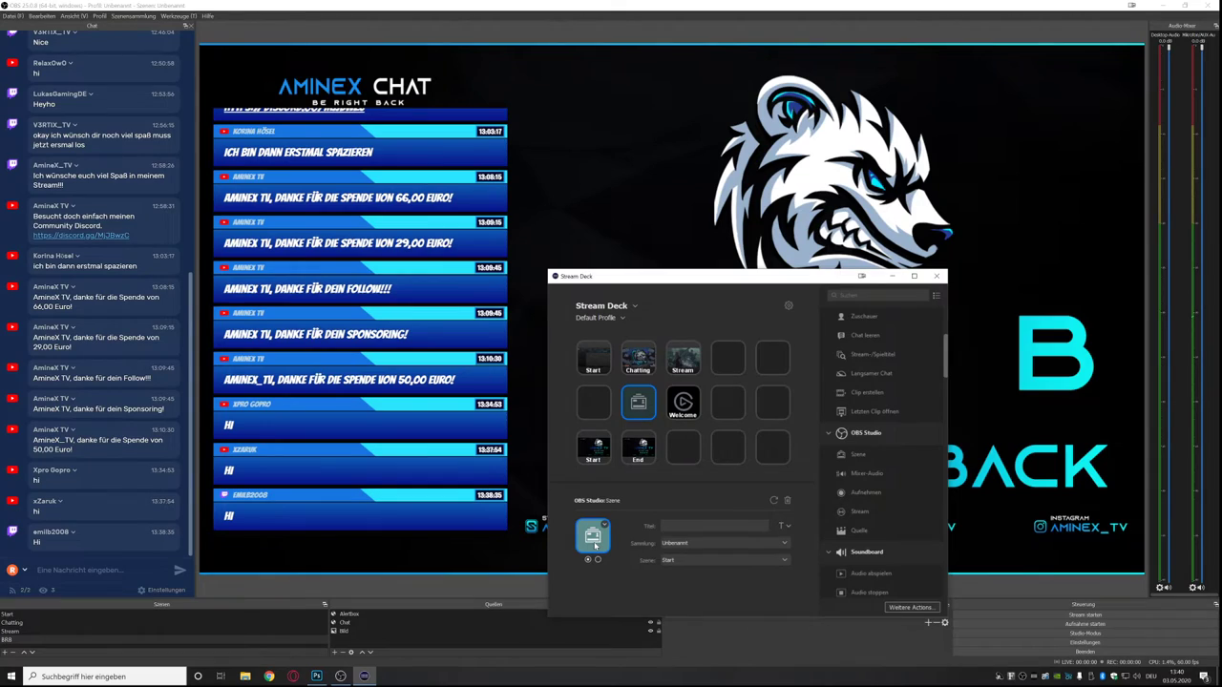
pyautogui.click(593, 534)
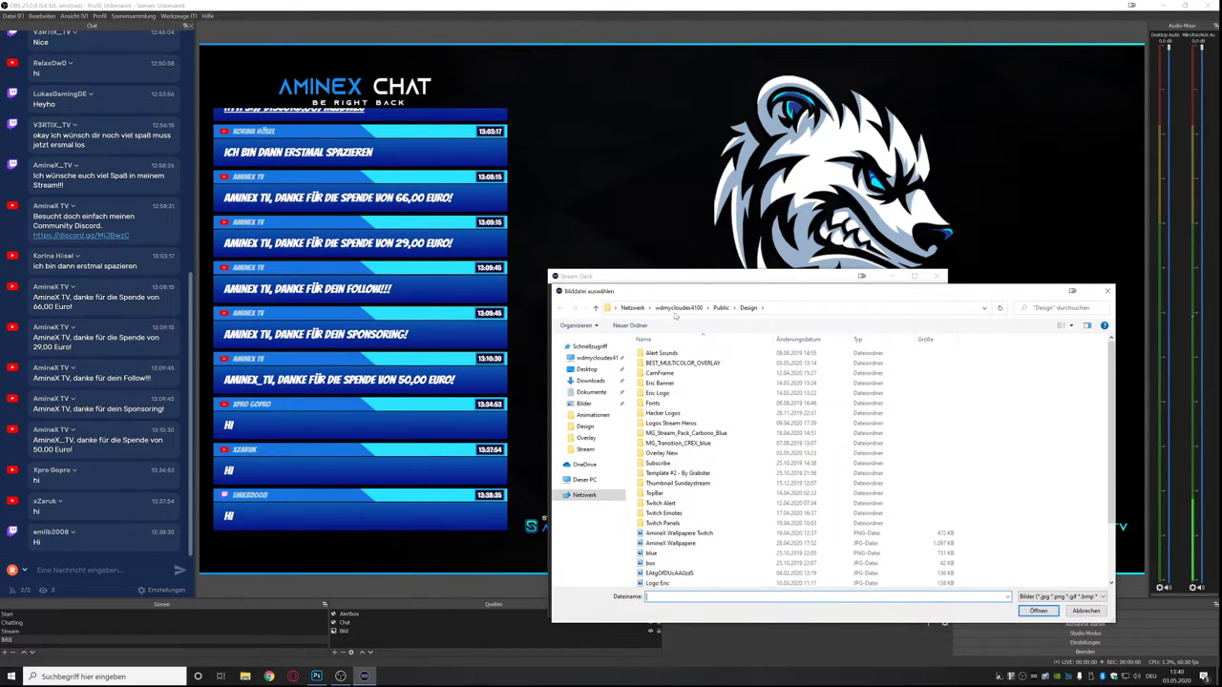
pyautogui.click(602, 399)
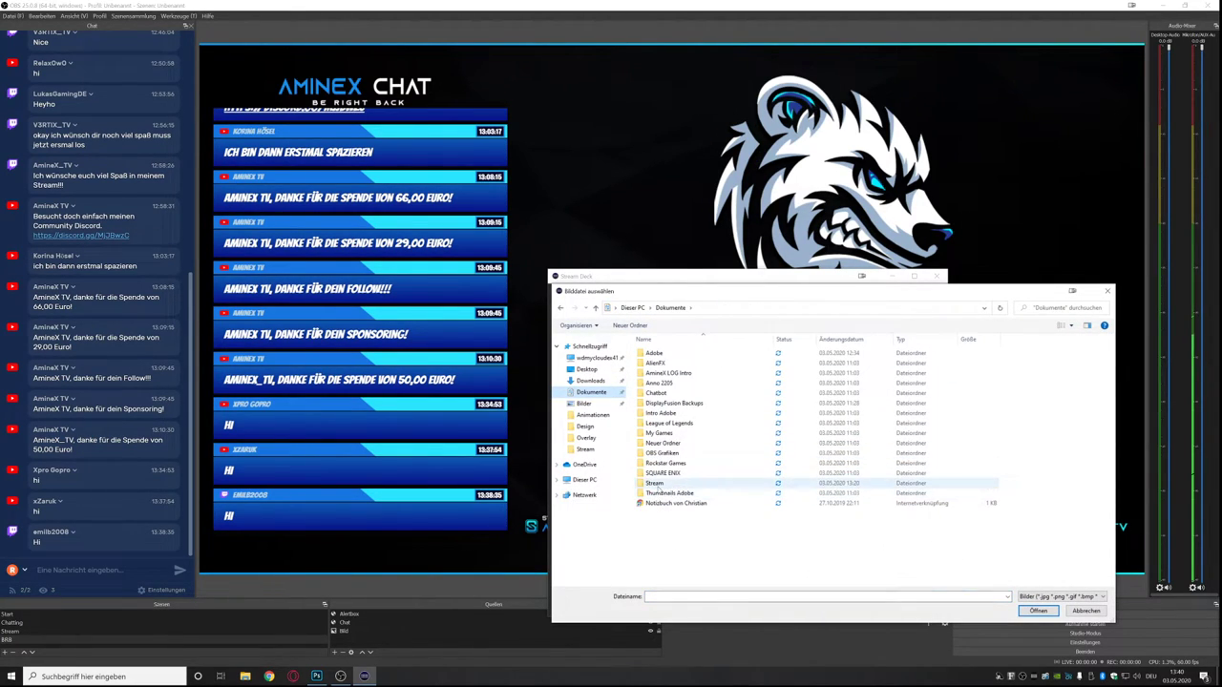
pyautogui.doubleClick(664, 462)
pyautogui.doubleClick(662, 374)
pyautogui.doubleClick(705, 369)
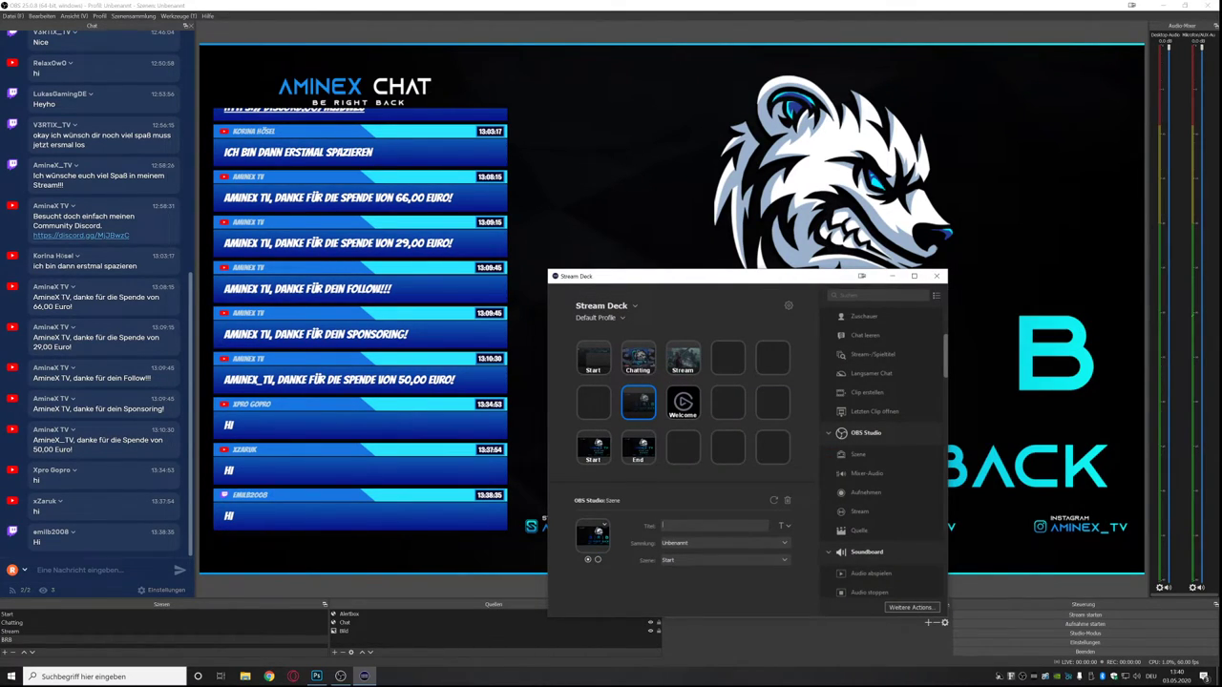
# Title the new key "BRB", link it to the BRB scene, and close the Stream Deck window.
pyautogui.write('BRB')
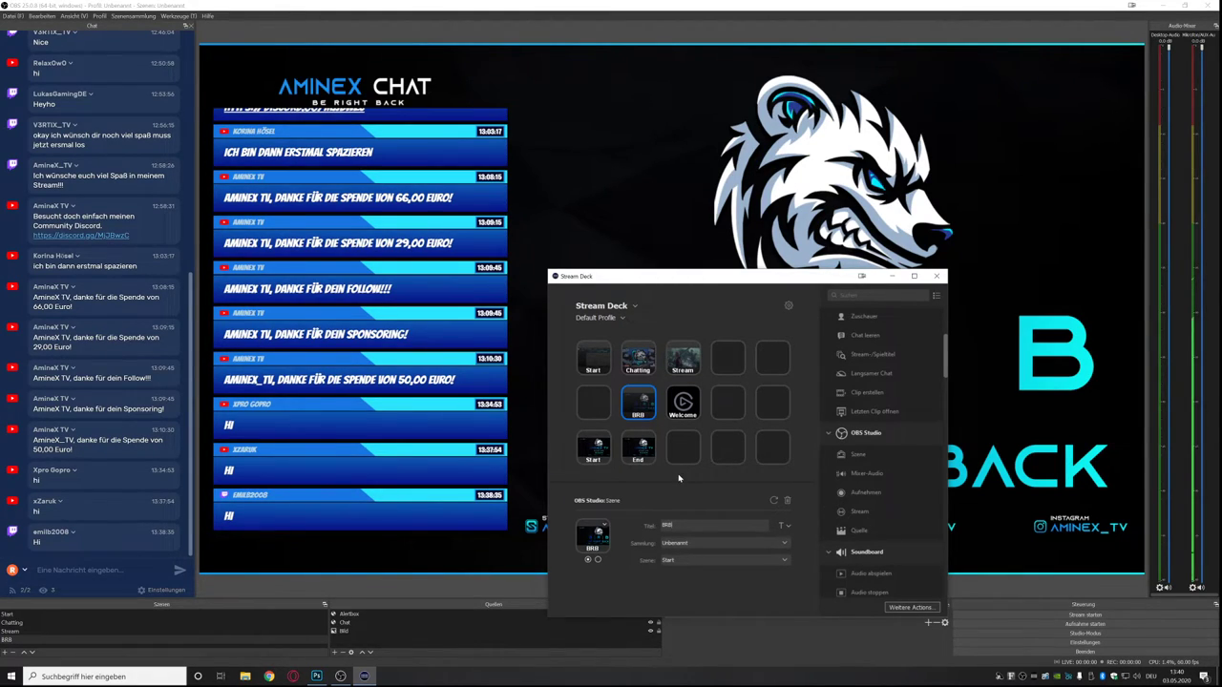
pyautogui.click(690, 559)
pyautogui.click(685, 598)
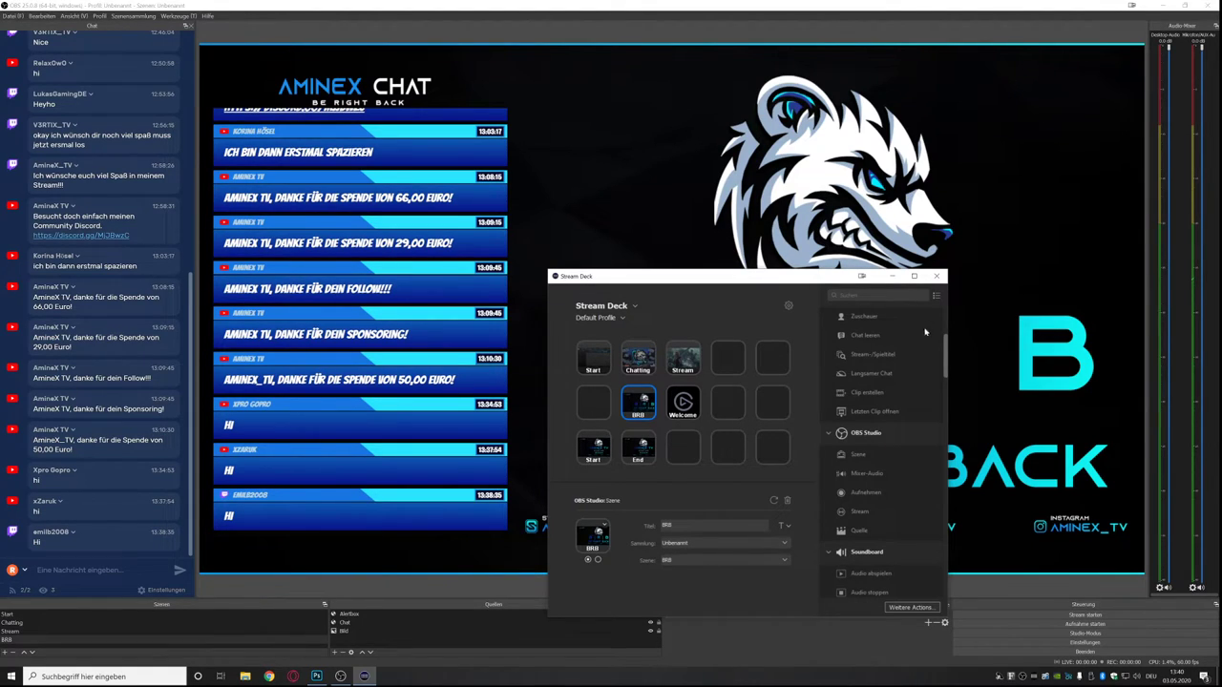
pyautogui.click(936, 276)
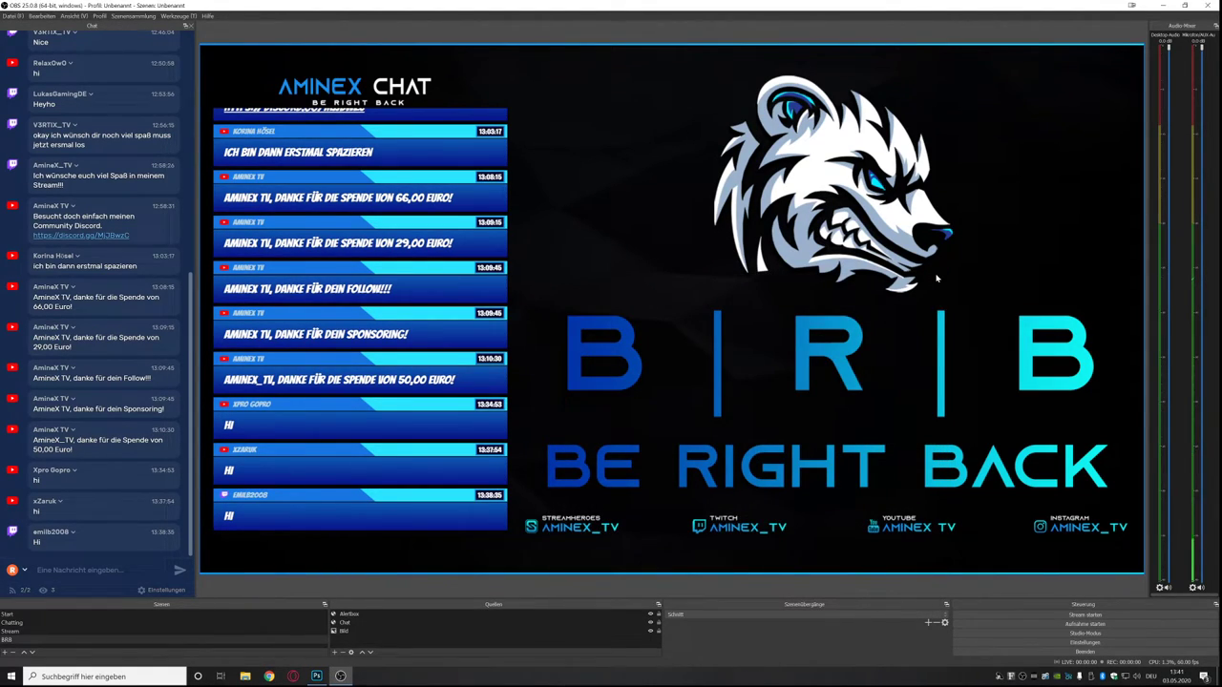
pyautogui.press('F2')
pyautogui.press('F4')
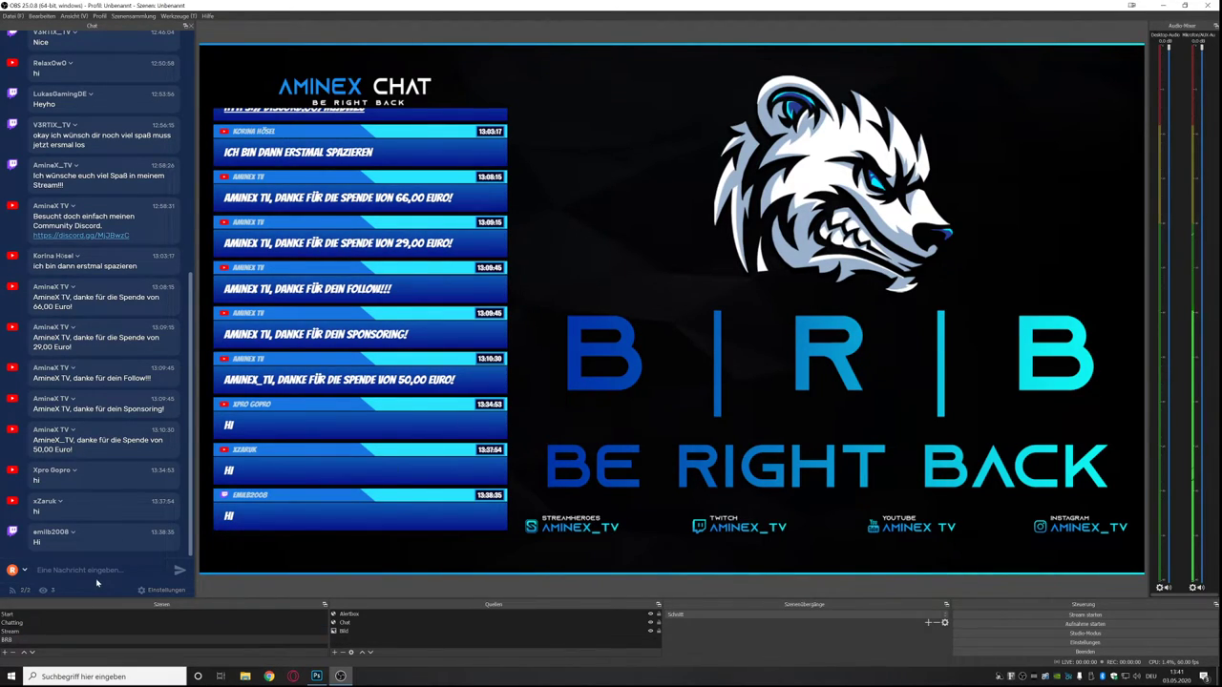
# Create a new OBS scene named "Stream Back".
pyautogui.click(4, 654)
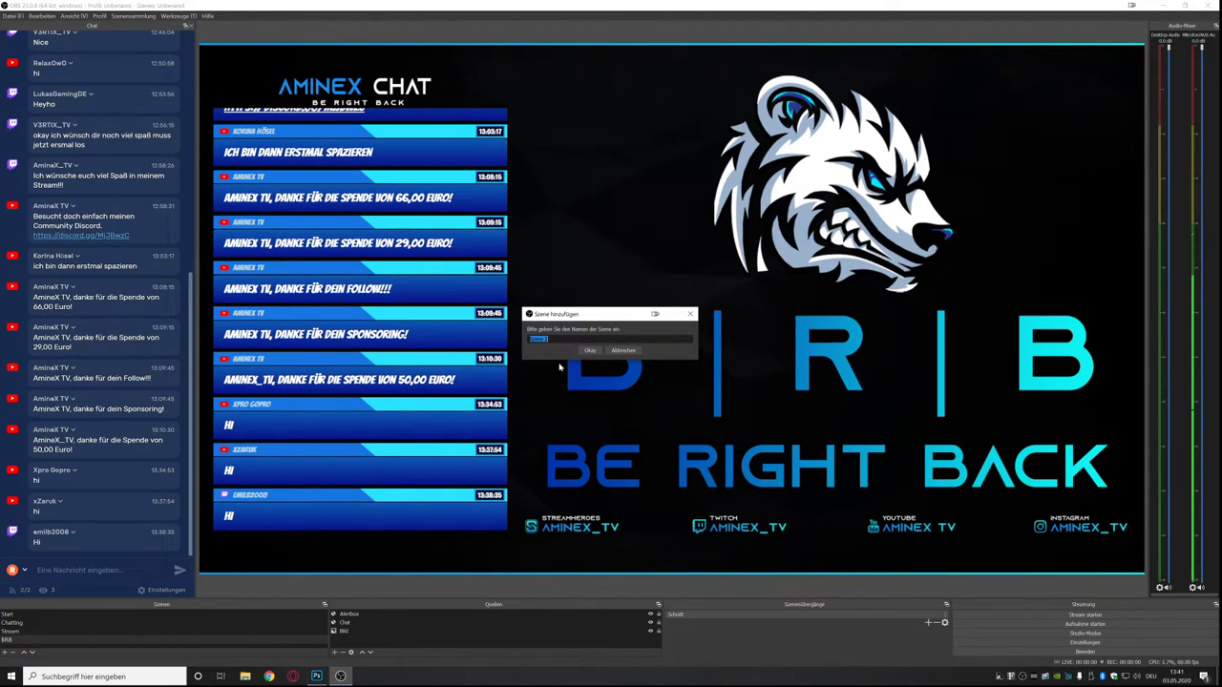
pyautogui.write('Stream Back')
pyautogui.press('Return')
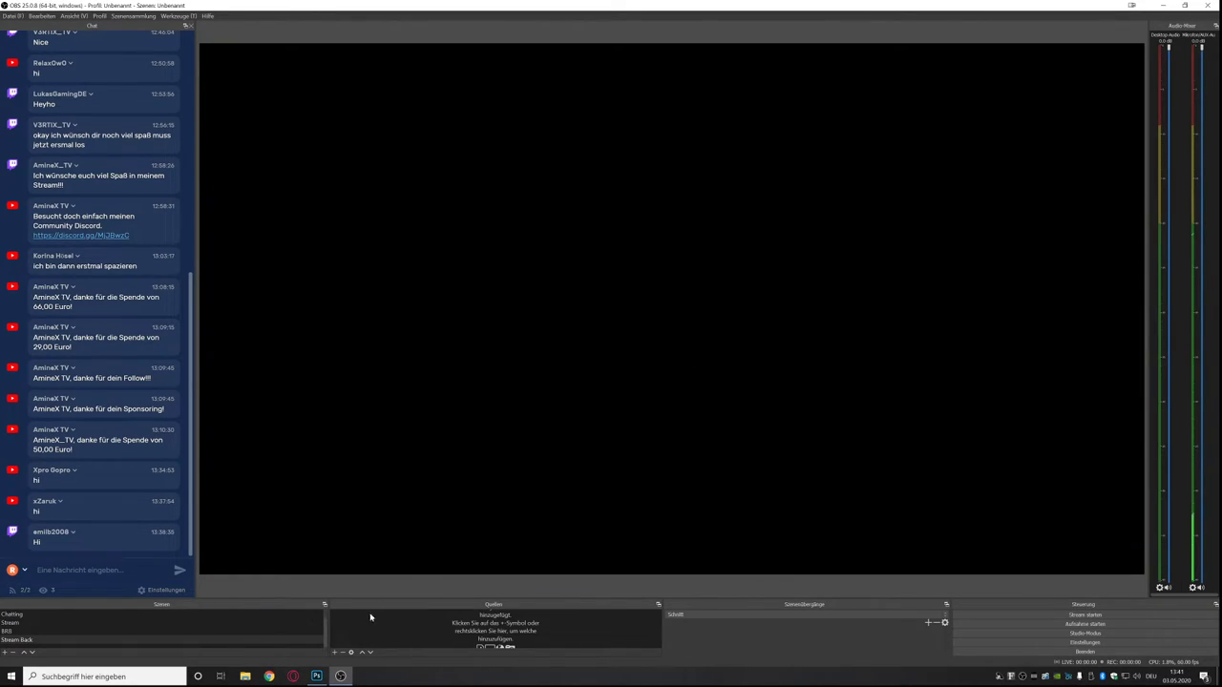
# Add a new image source named "Stream Back Back" to the Stream Back scene.
pyautogui.click(335, 652)
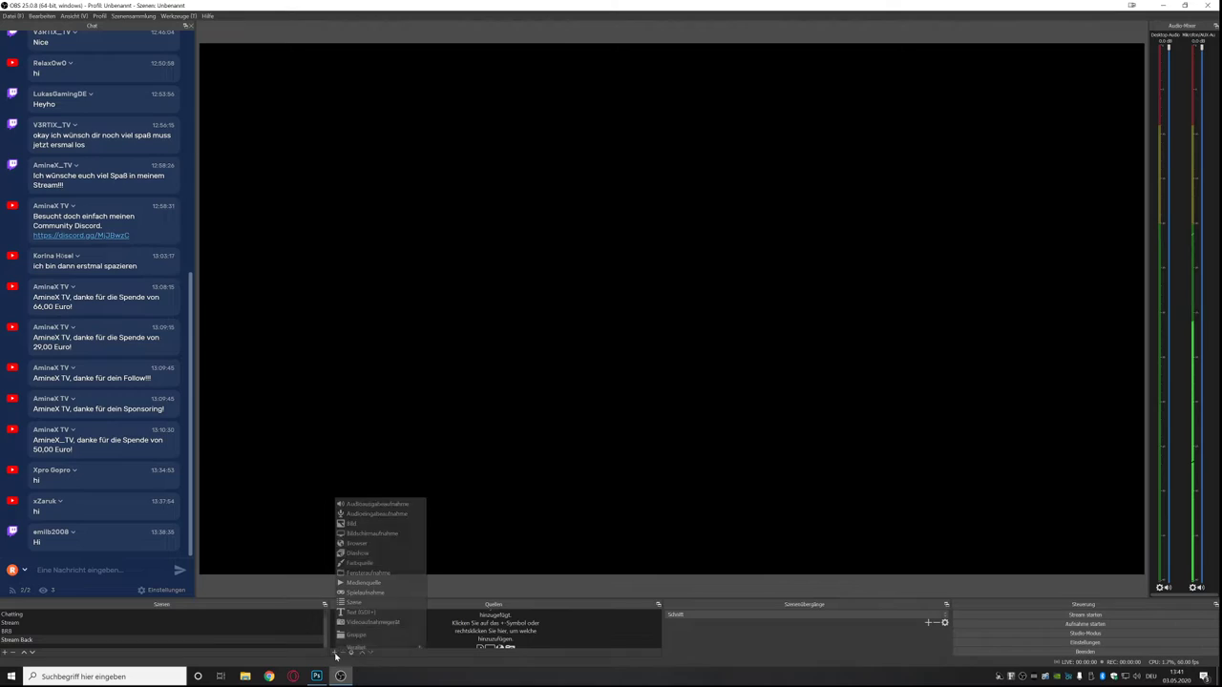
pyautogui.click(405, 526)
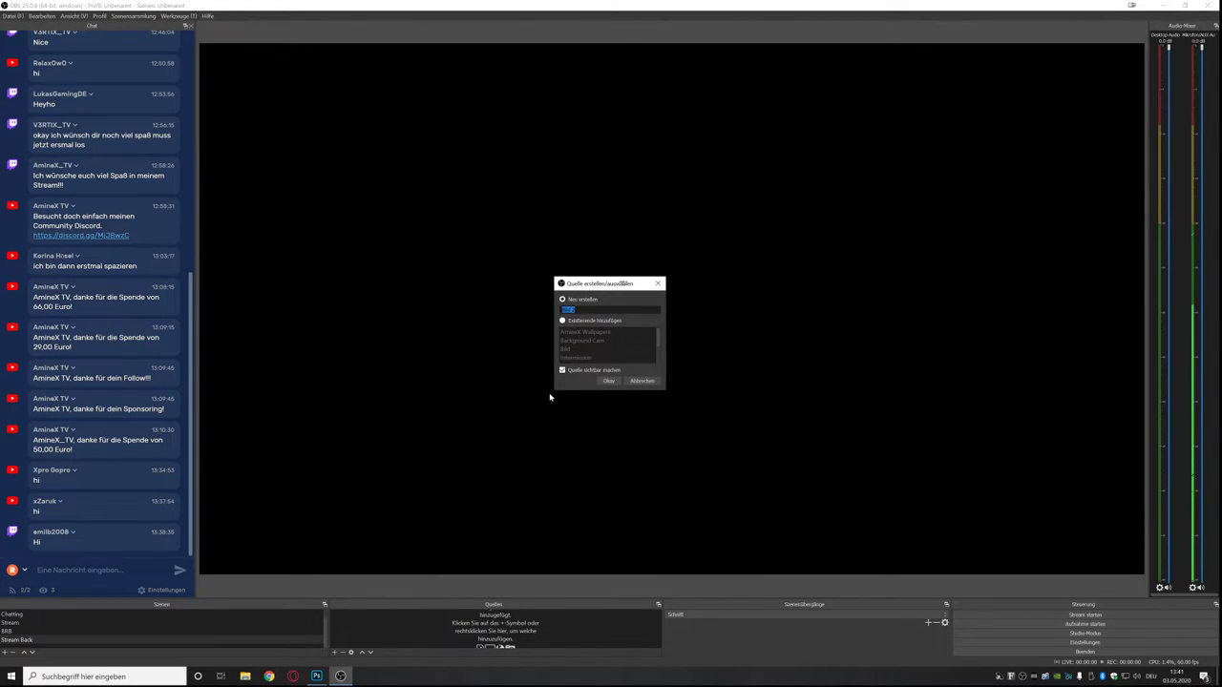
pyautogui.write('Stream Back')
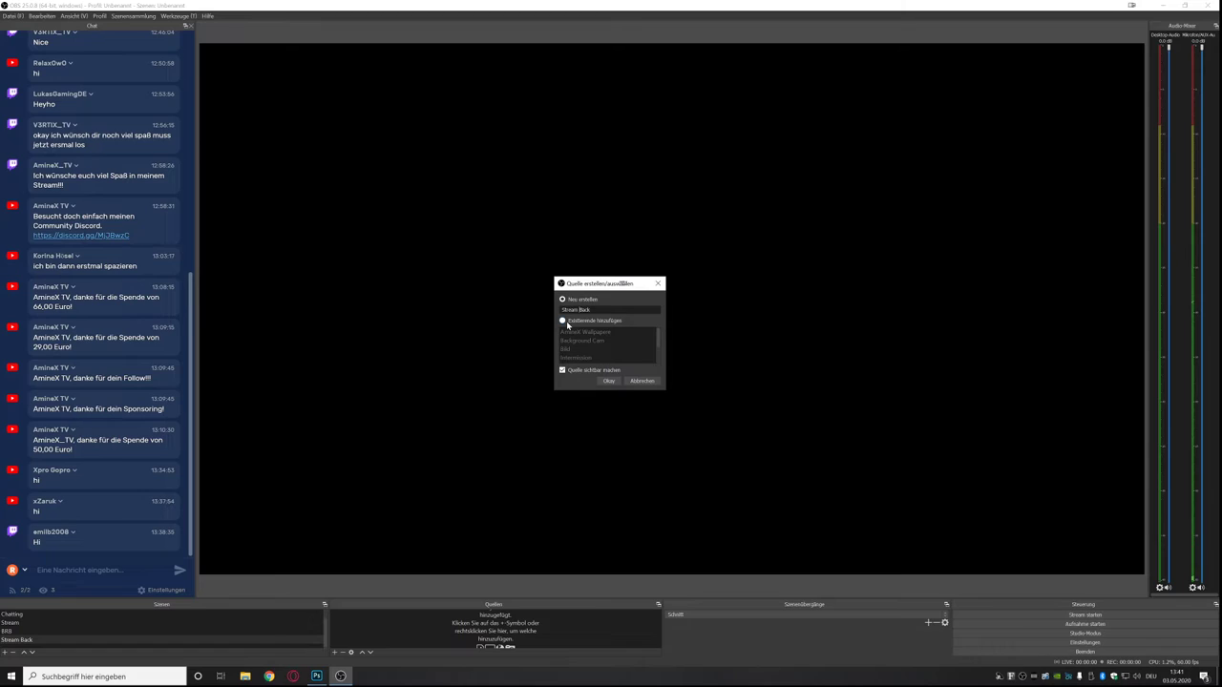
pyautogui.press('Return')
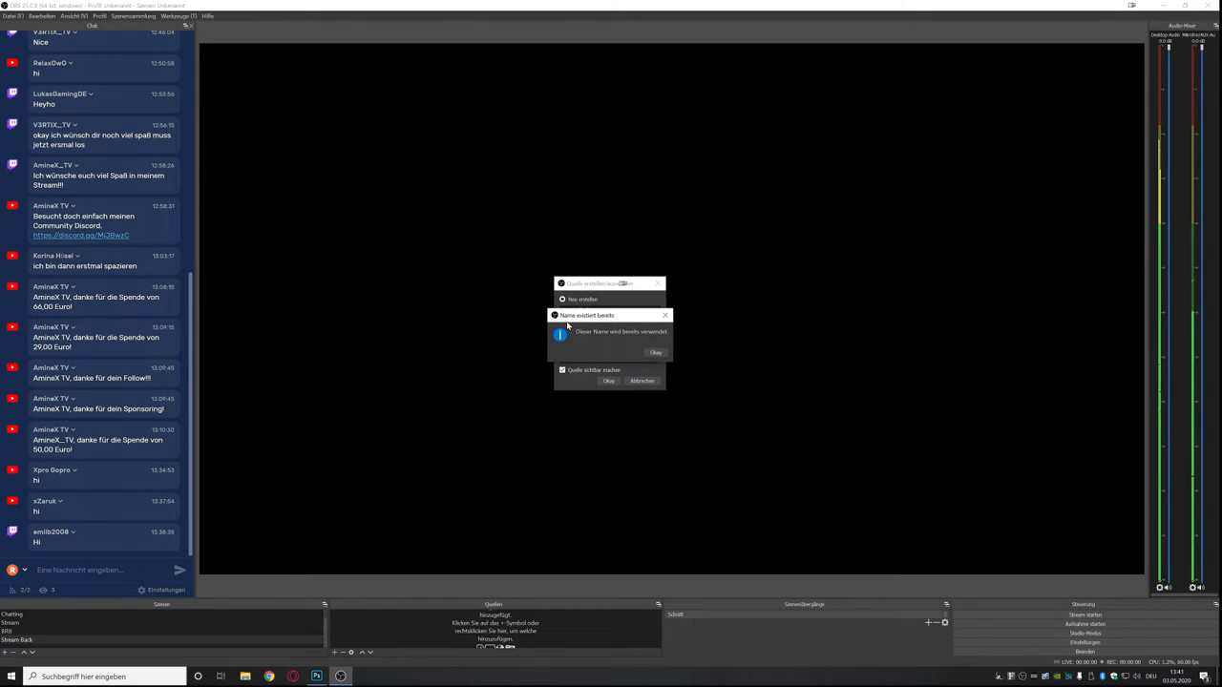
pyautogui.click(655, 352)
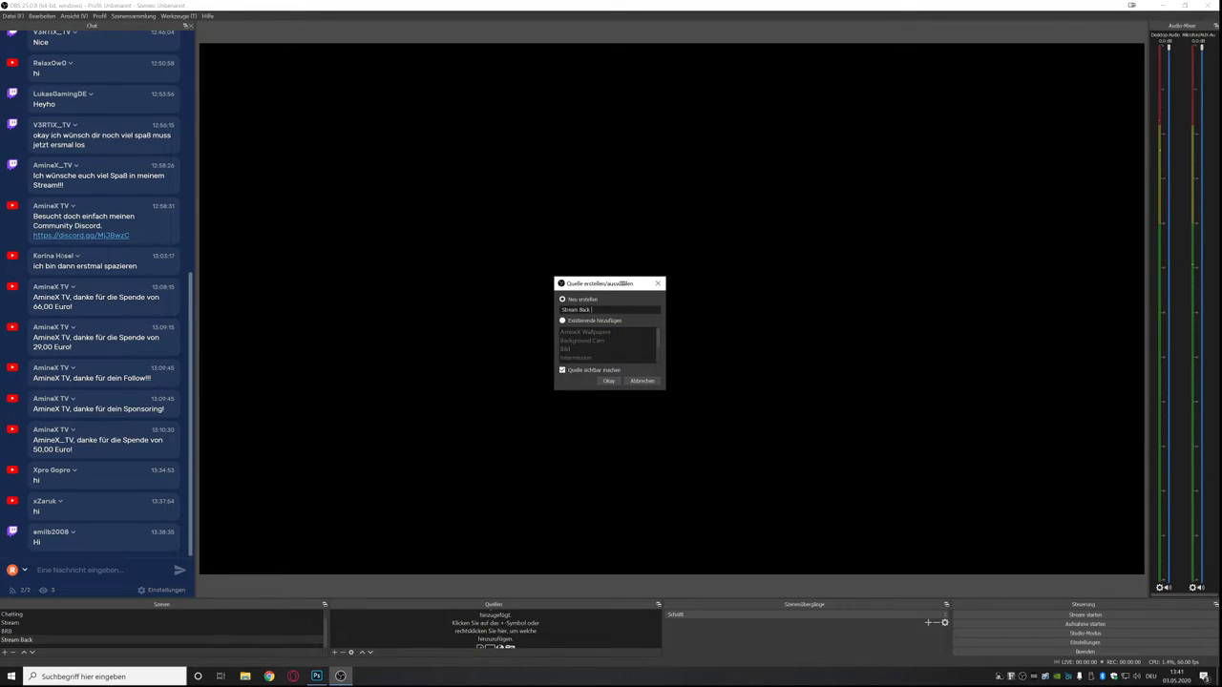
pyautogui.write('Back')
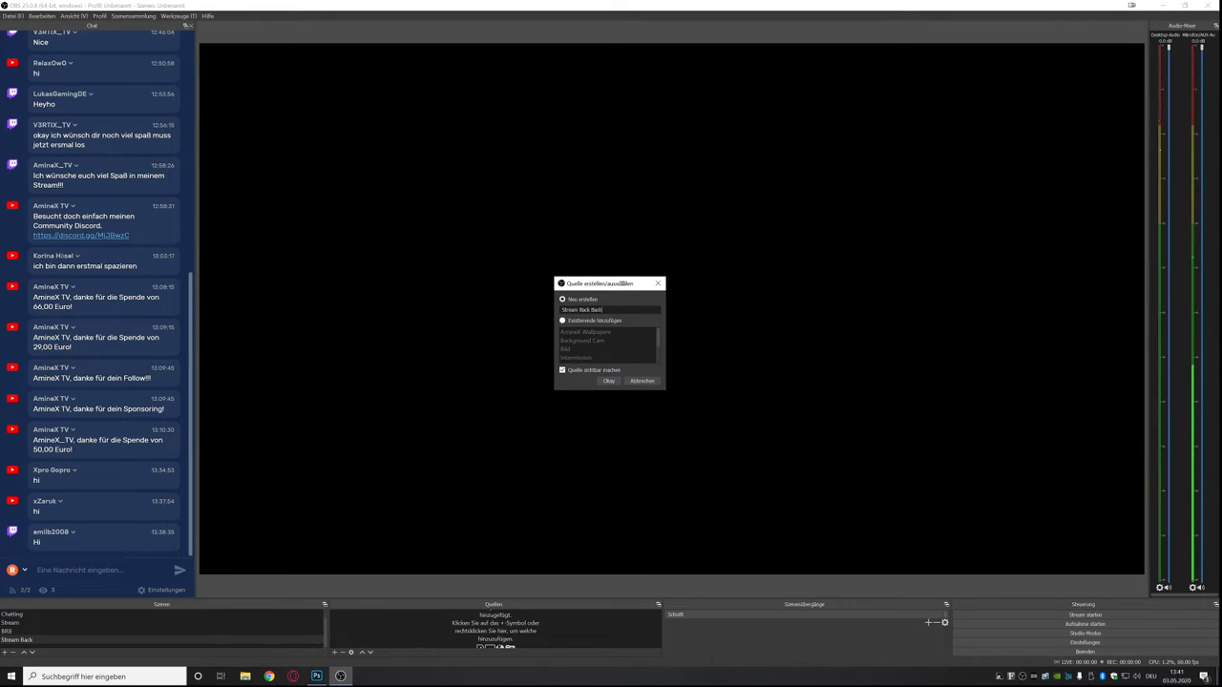
pyautogui.click(607, 381)
# Load JUSTCHATTING.png from the Dokumente/Stream/Overlay folder into the image source and scale it to fill the canvas.
pyautogui.click(695, 418)
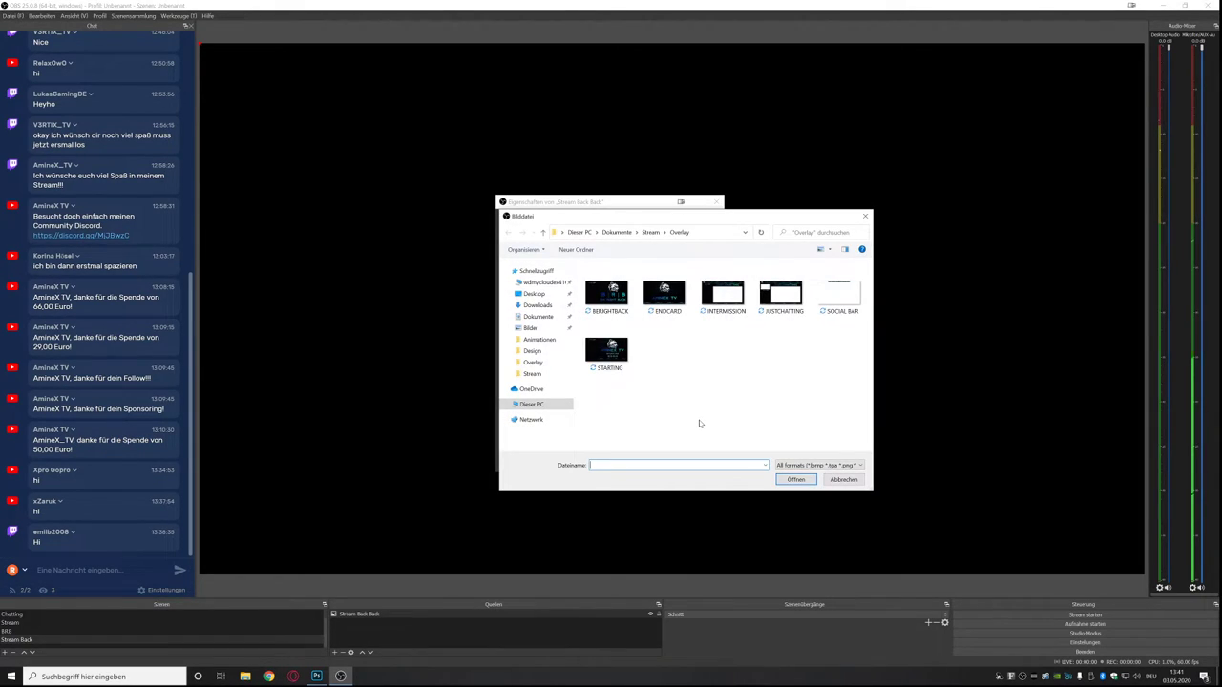
pyautogui.click(781, 300)
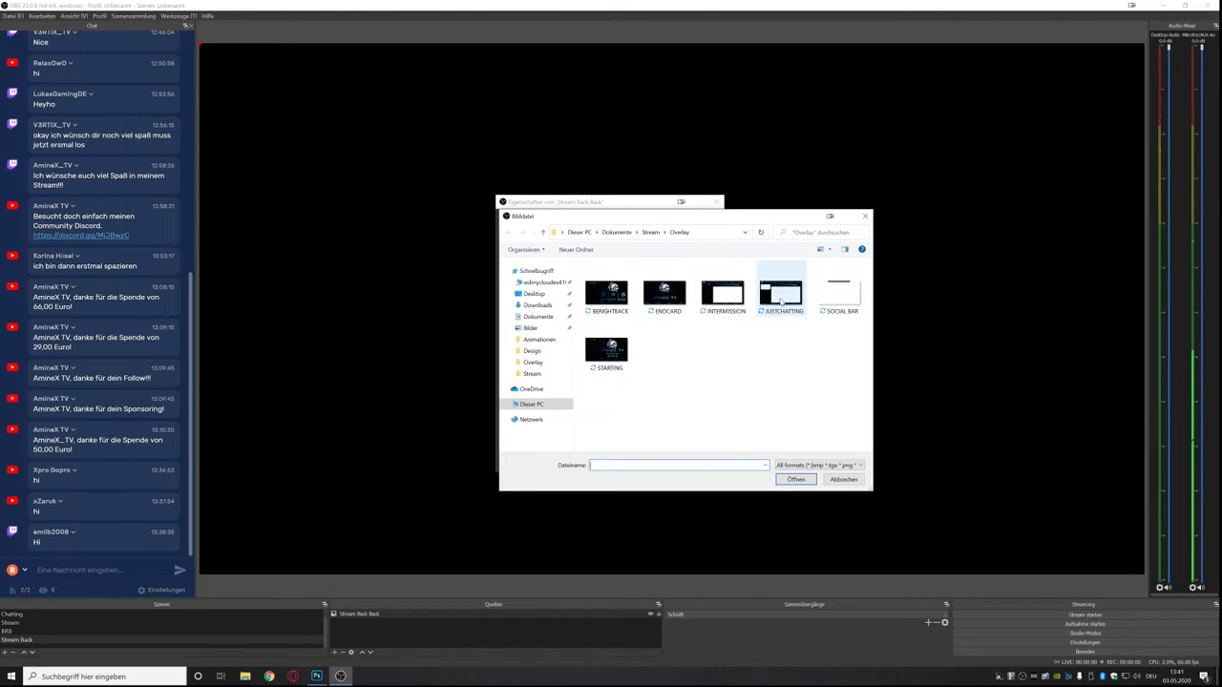
pyautogui.doubleClick(779, 302)
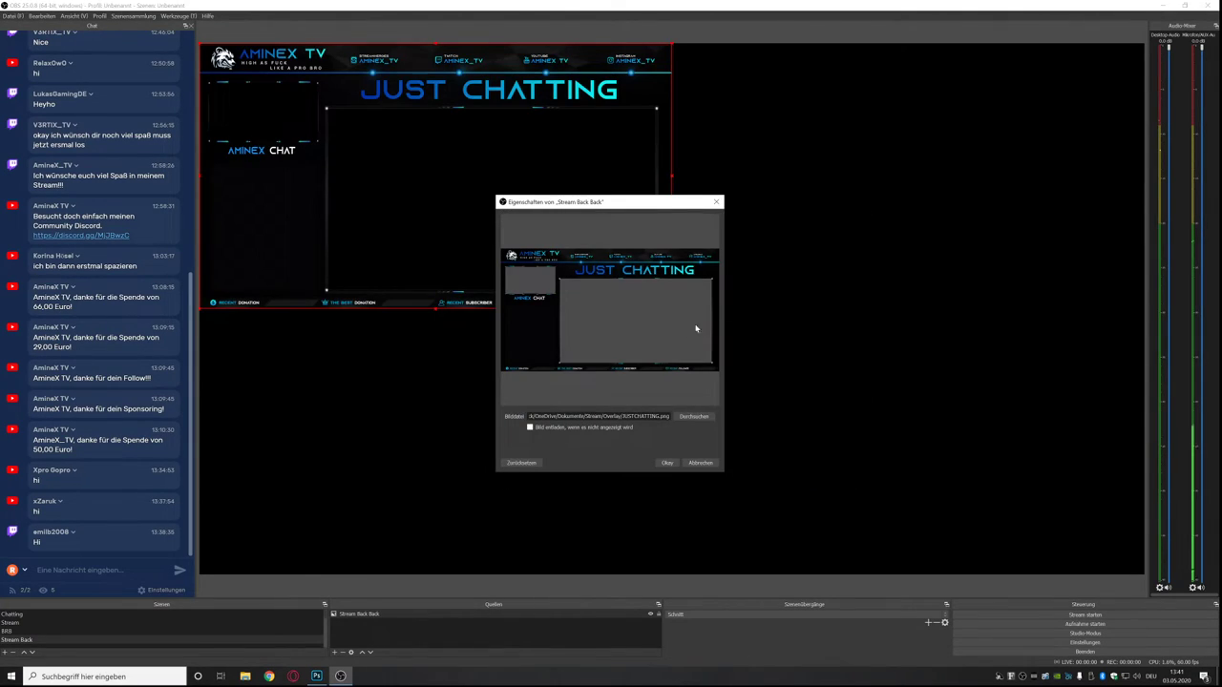
pyautogui.click(668, 462)
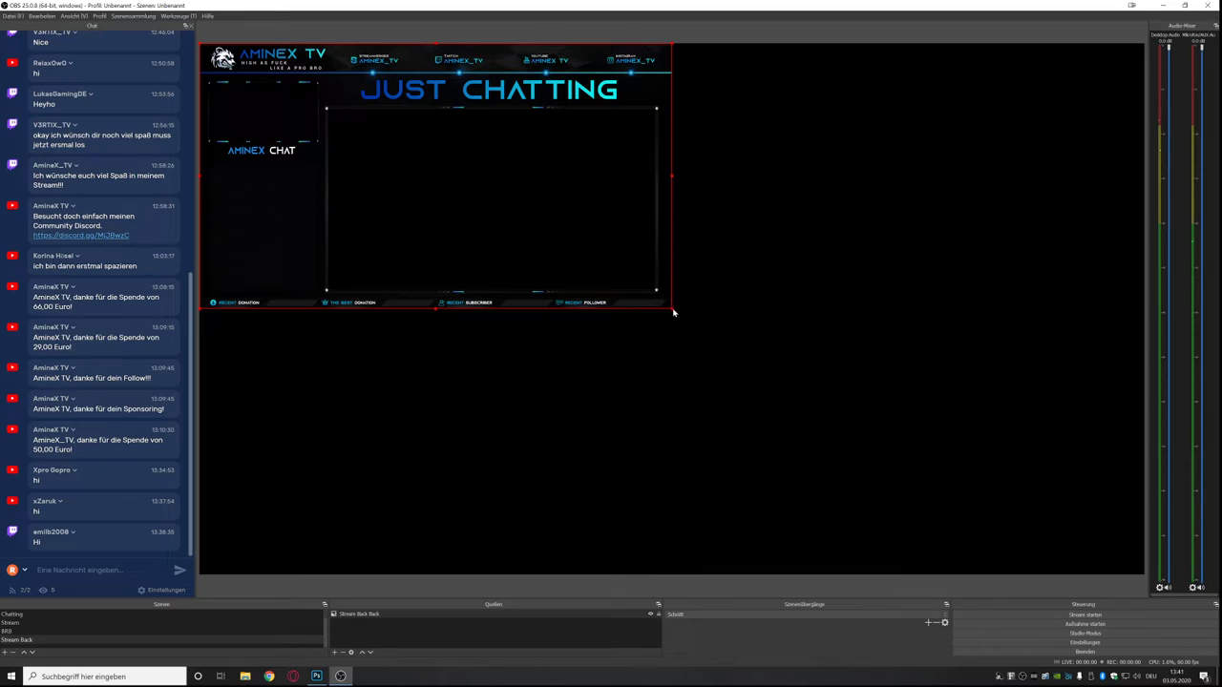
pyautogui.moveTo(672, 312); pyautogui.dragTo(1142, 552)
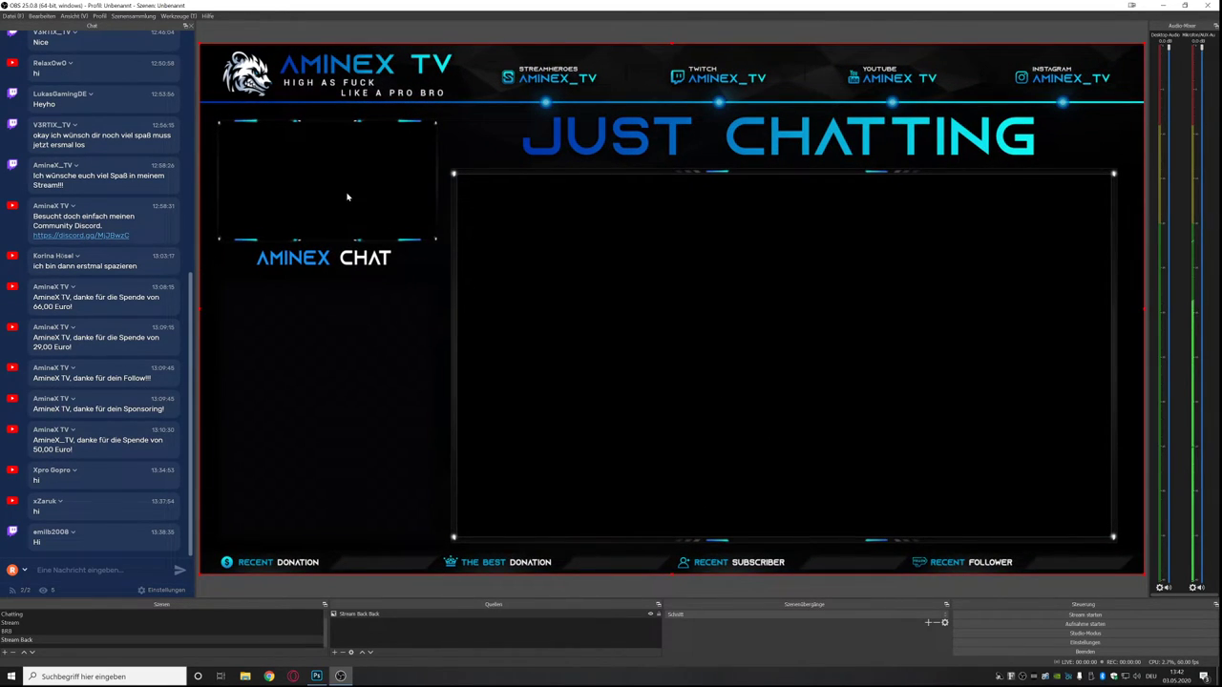
# Add a new source group named "Cam Back" to the Stream Back scene.
pyautogui.click(334, 653)
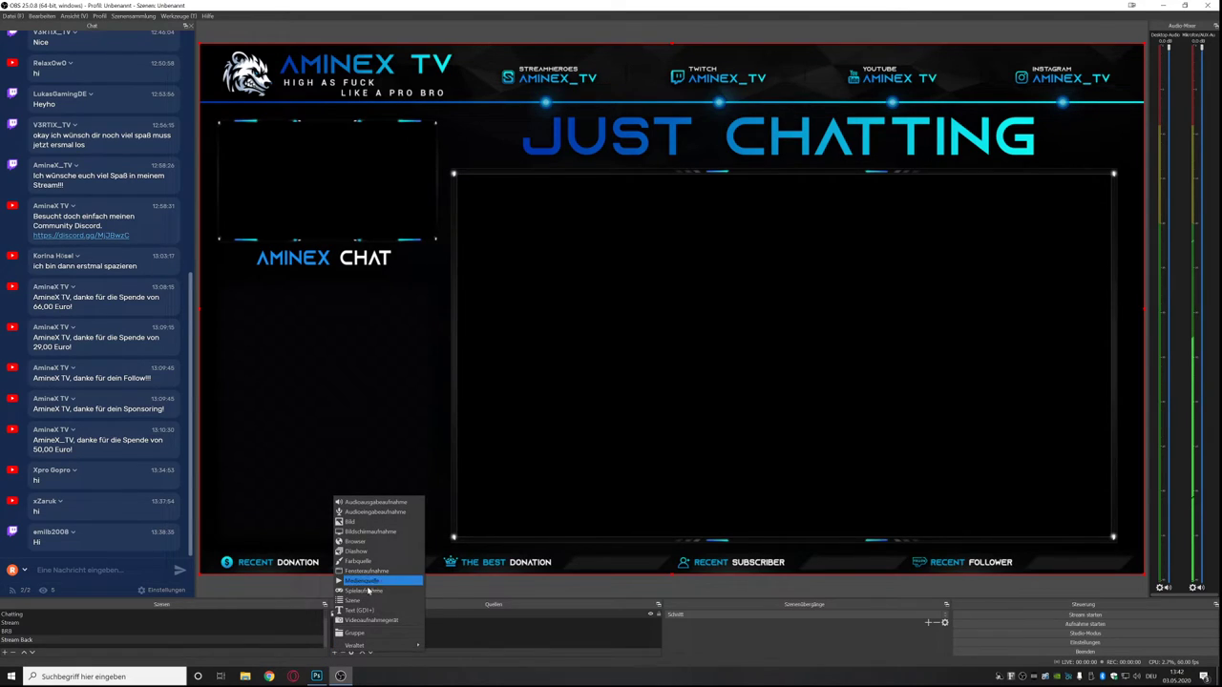
pyautogui.click(364, 634)
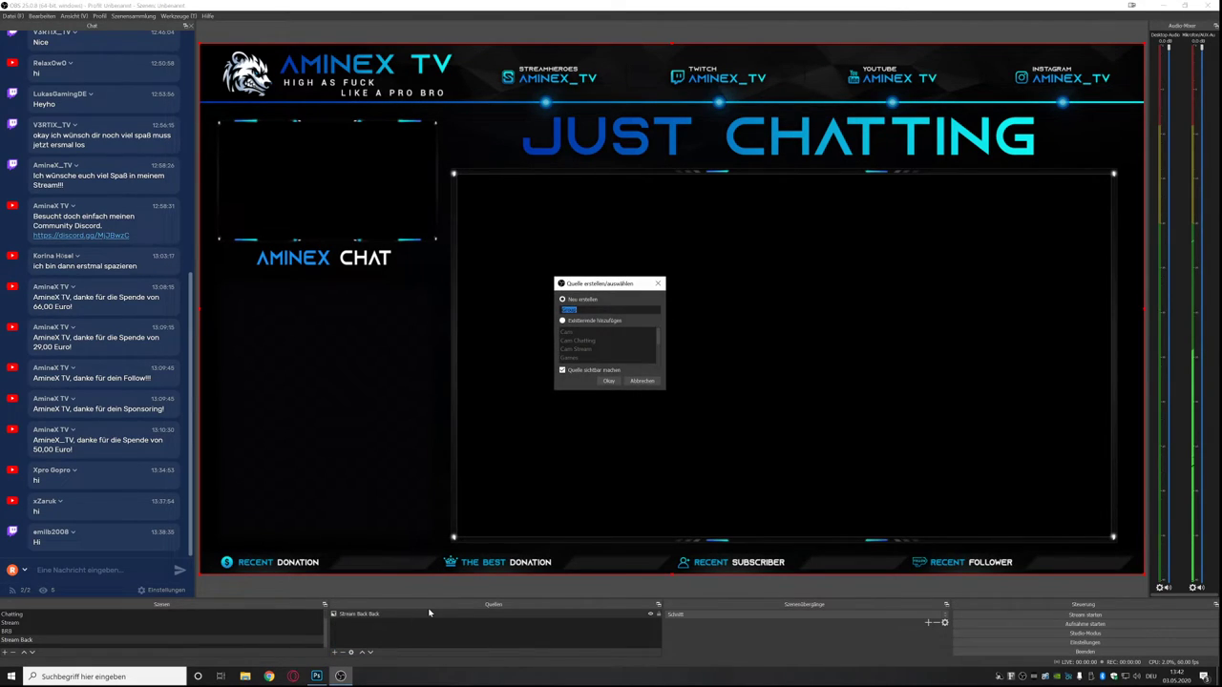
pyautogui.click(608, 380)
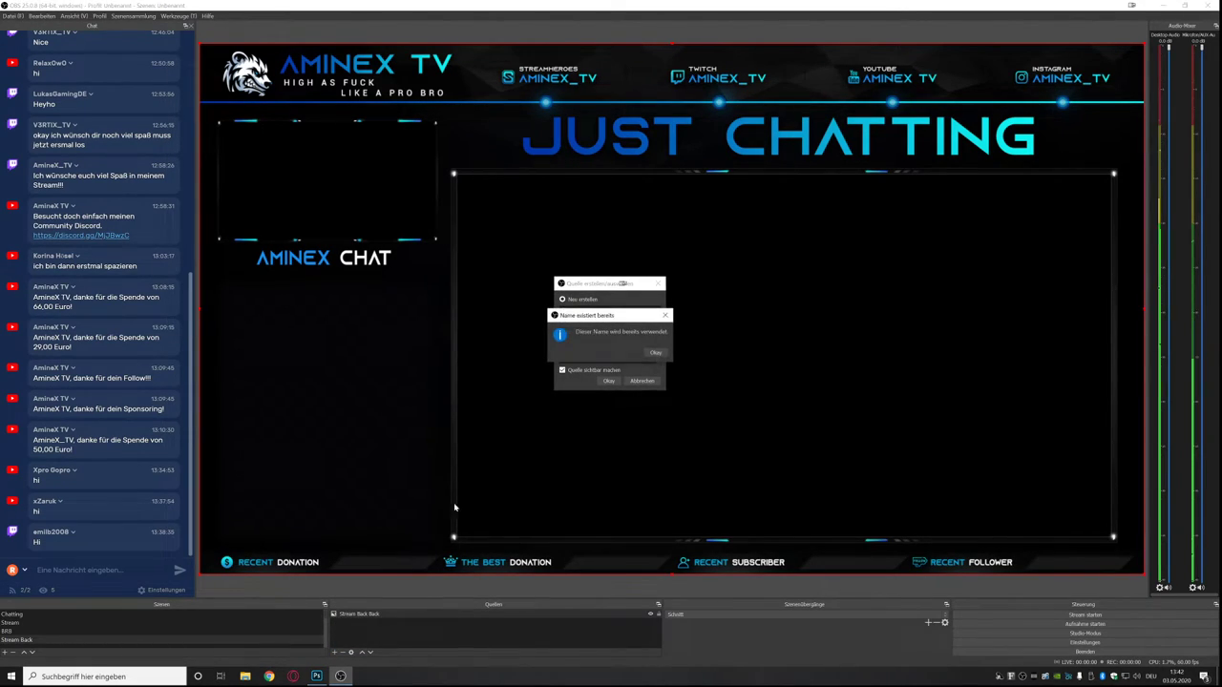
pyautogui.click(656, 353)
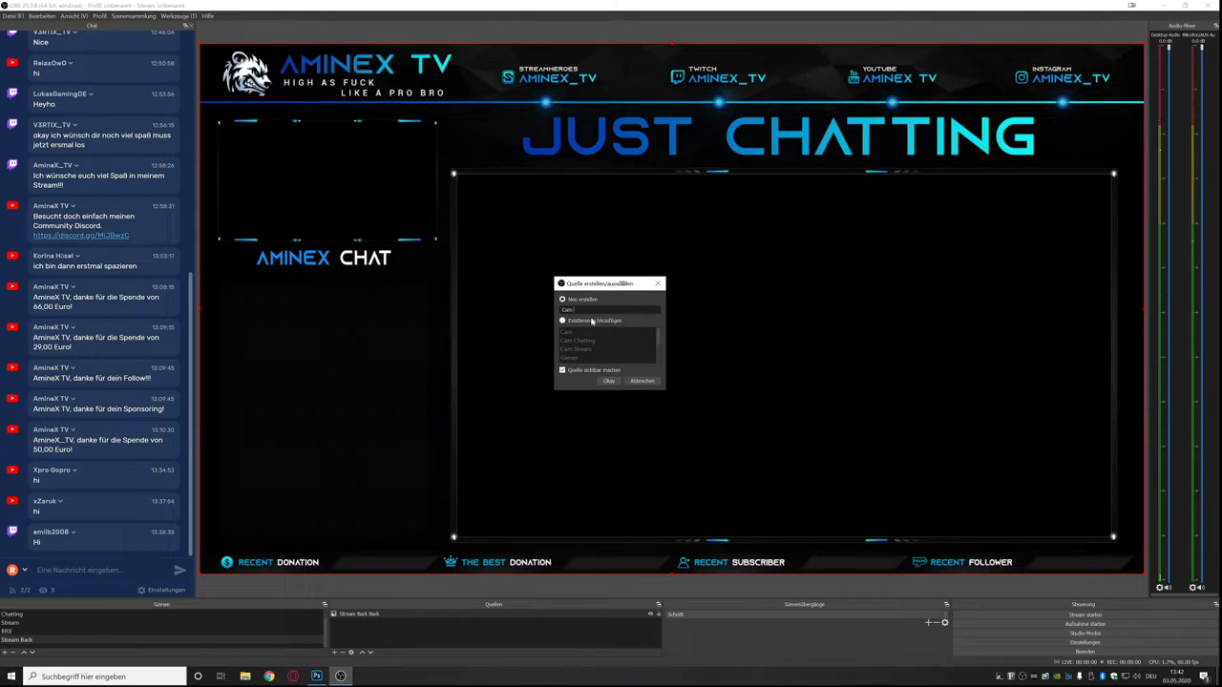
pyautogui.write('Back')
pyautogui.click(608, 380)
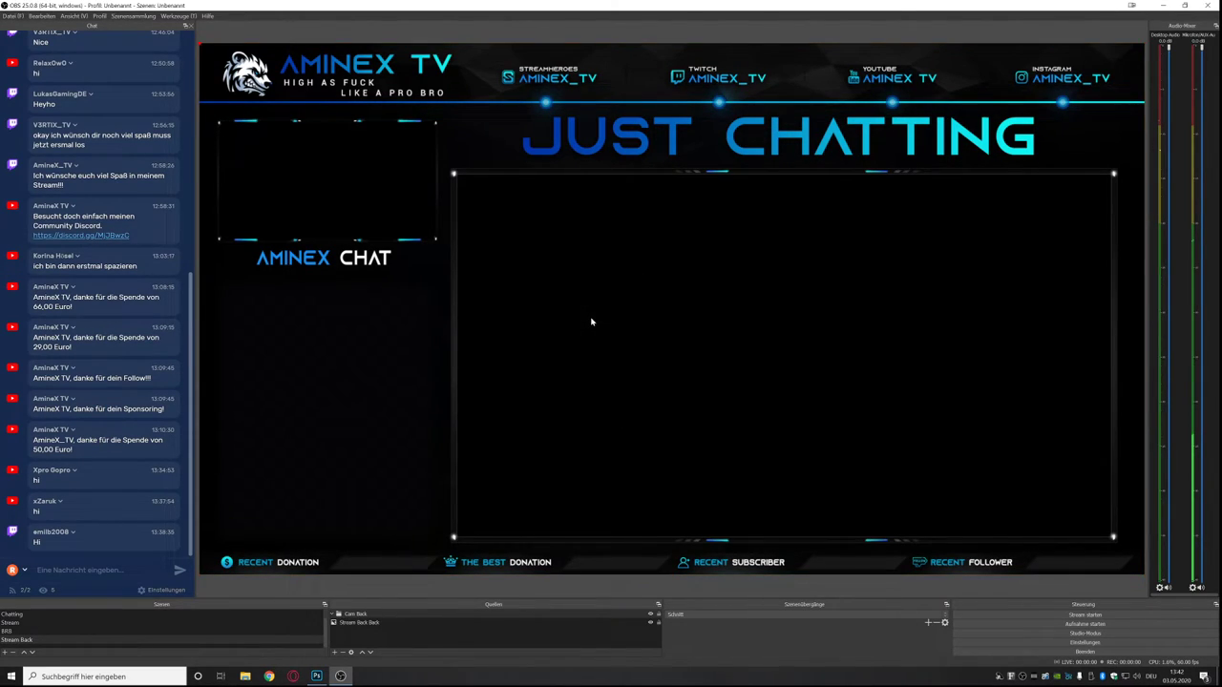
# Compare with the Chatting scene and move the Cam Back group below the Stream Back Back image in the Stream Back scene.
pyautogui.click(57, 622)
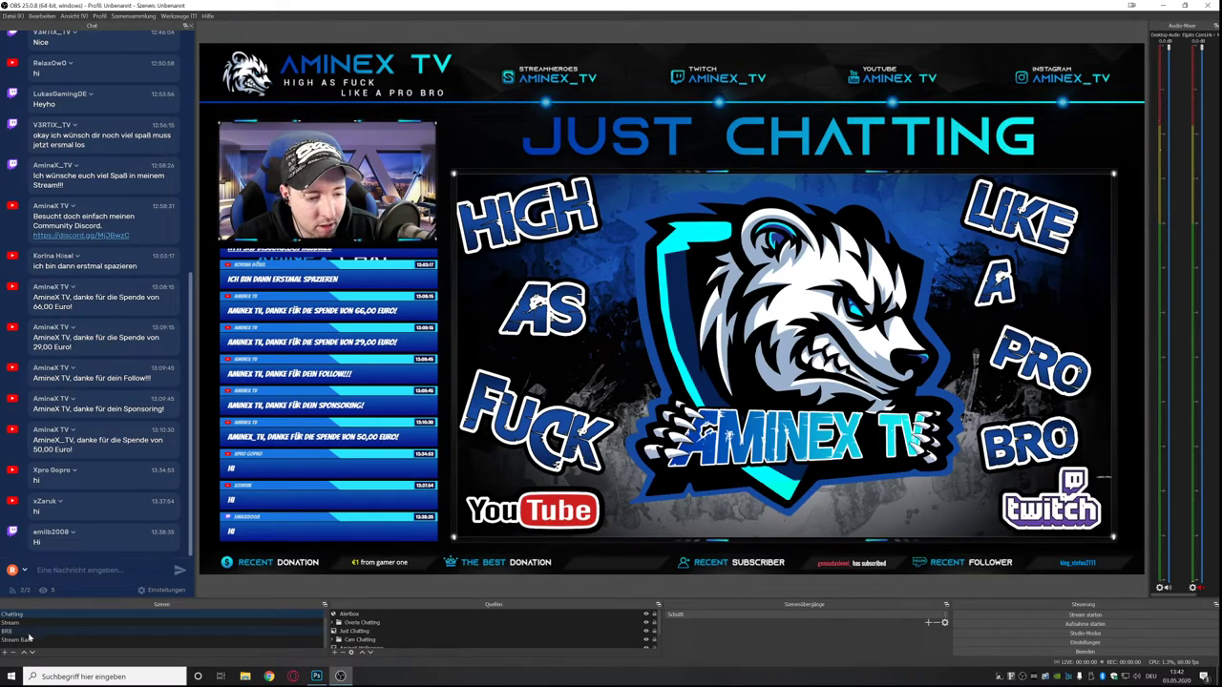
pyautogui.click(30, 639)
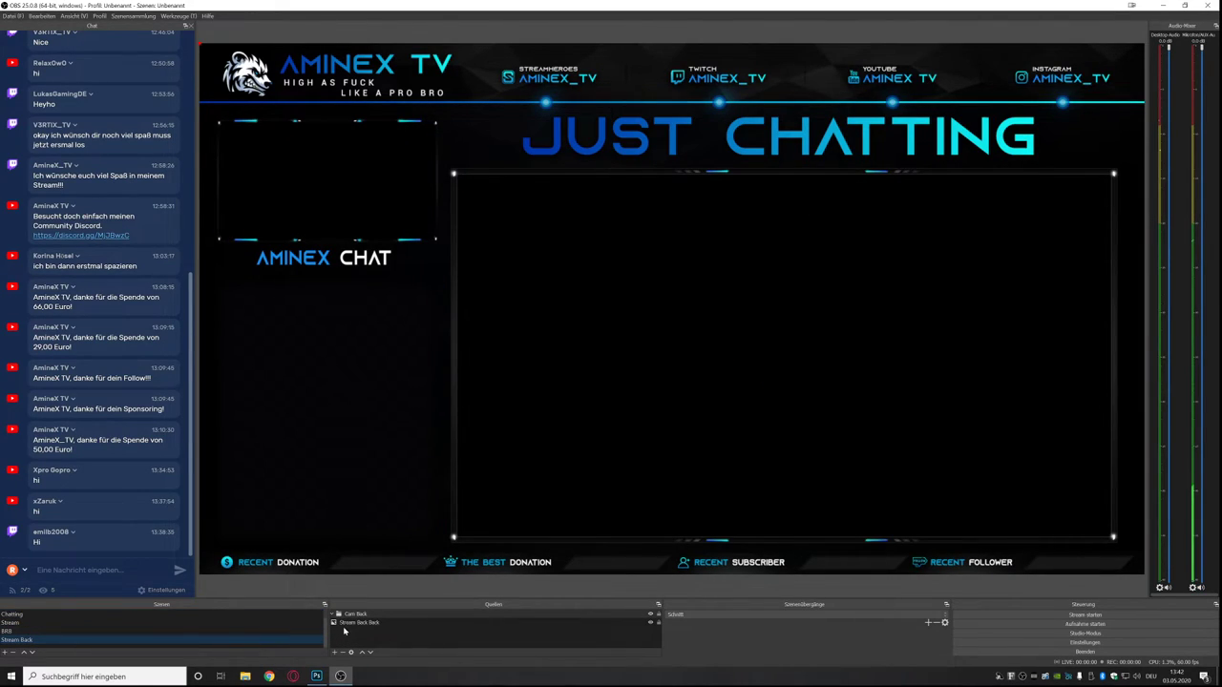
pyautogui.moveTo(355, 619); pyautogui.dragTo(351, 634)
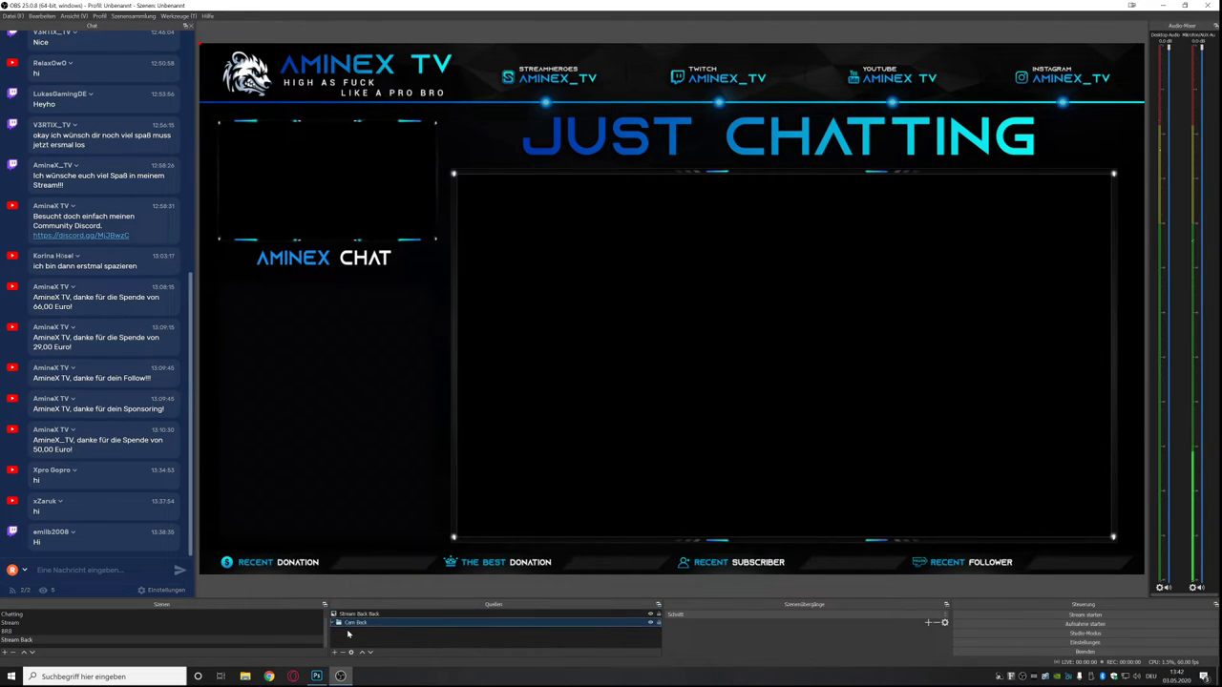
# Add the existing Elgato CamLink 4K video capture device to the Stream Back scene.
pyautogui.click(335, 653)
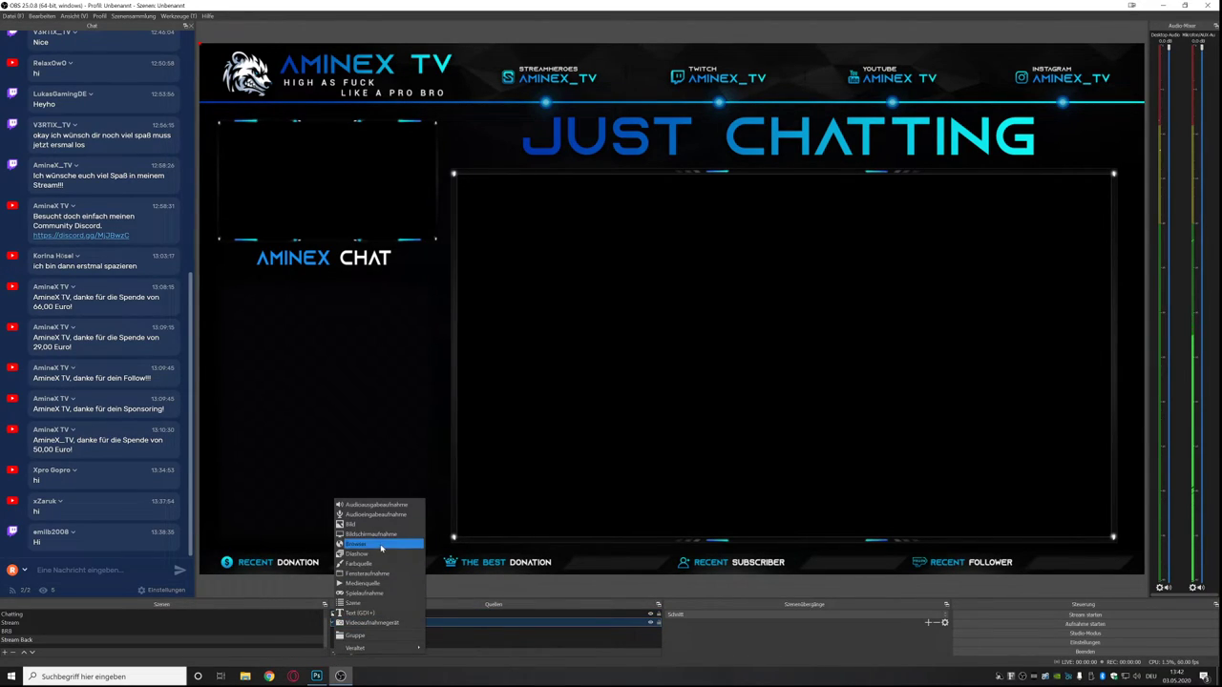
pyautogui.click(378, 622)
pyautogui.click(562, 321)
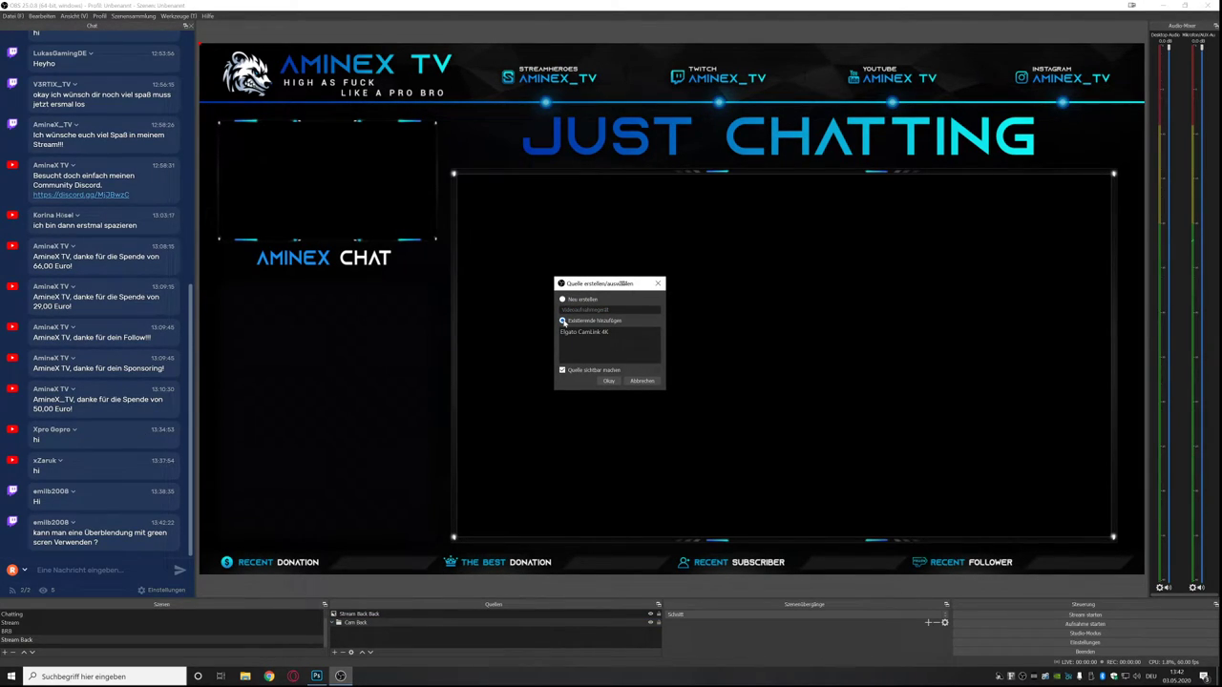
pyautogui.click(574, 334)
pyautogui.click(608, 381)
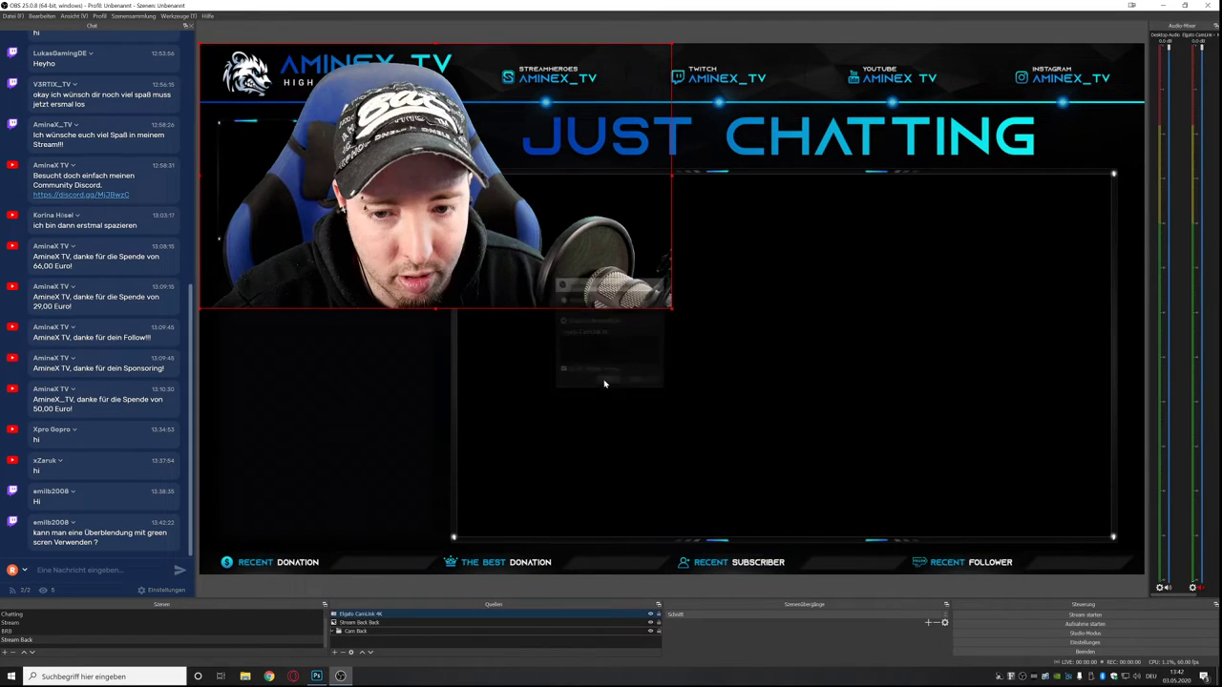
# Scale down the Elgato CamLink 4K picture and position it over the small camera frame above AMINEX CHAT.
pyautogui.moveTo(584, 284); pyautogui.dragTo(737, 417)
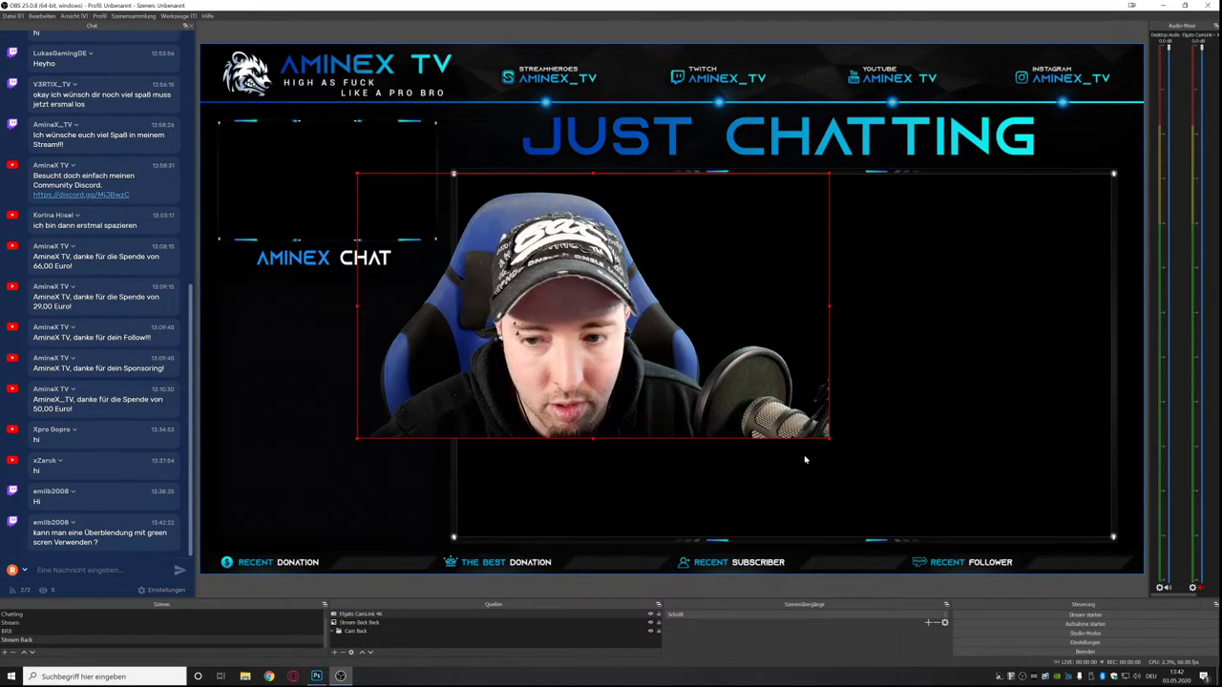
pyautogui.moveTo(829, 442); pyautogui.dragTo(586, 300)
pyautogui.moveTo(443, 248); pyautogui.dragTo(303, 191)
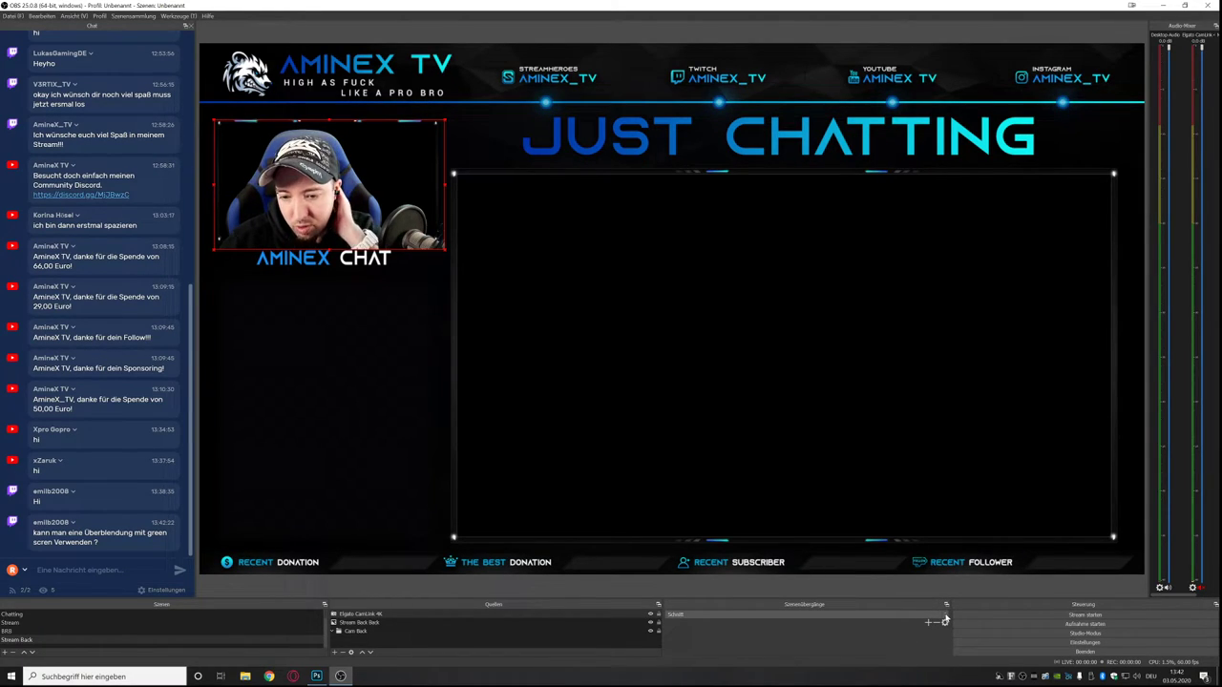
# Try the Blende scene transition by switching between scenes, and restore the Schnitt transition.
pyautogui.click(944, 616)
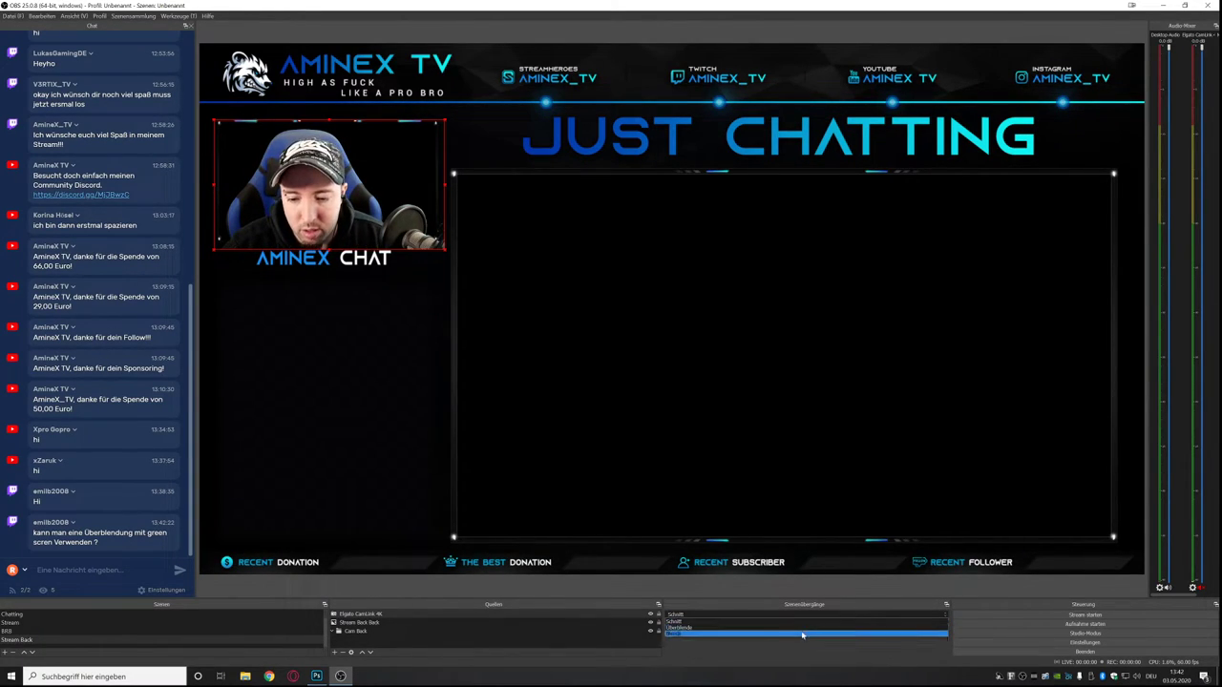
pyautogui.click(773, 634)
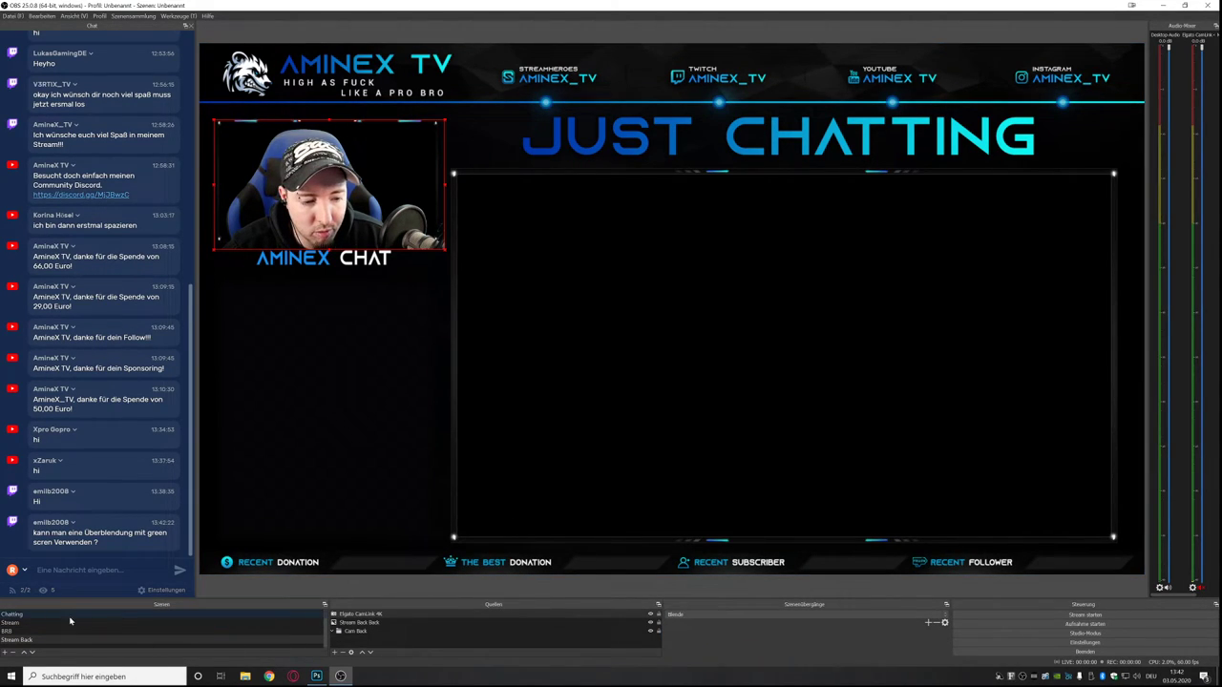
pyautogui.click(65, 622)
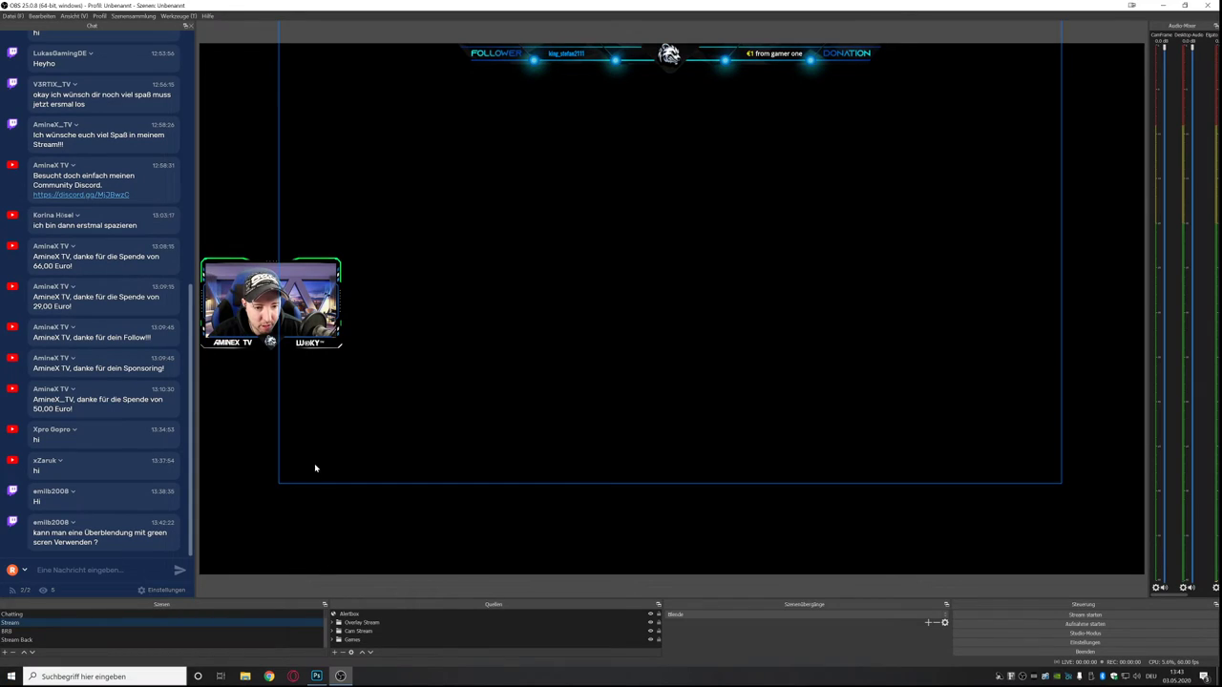
pyautogui.click(57, 640)
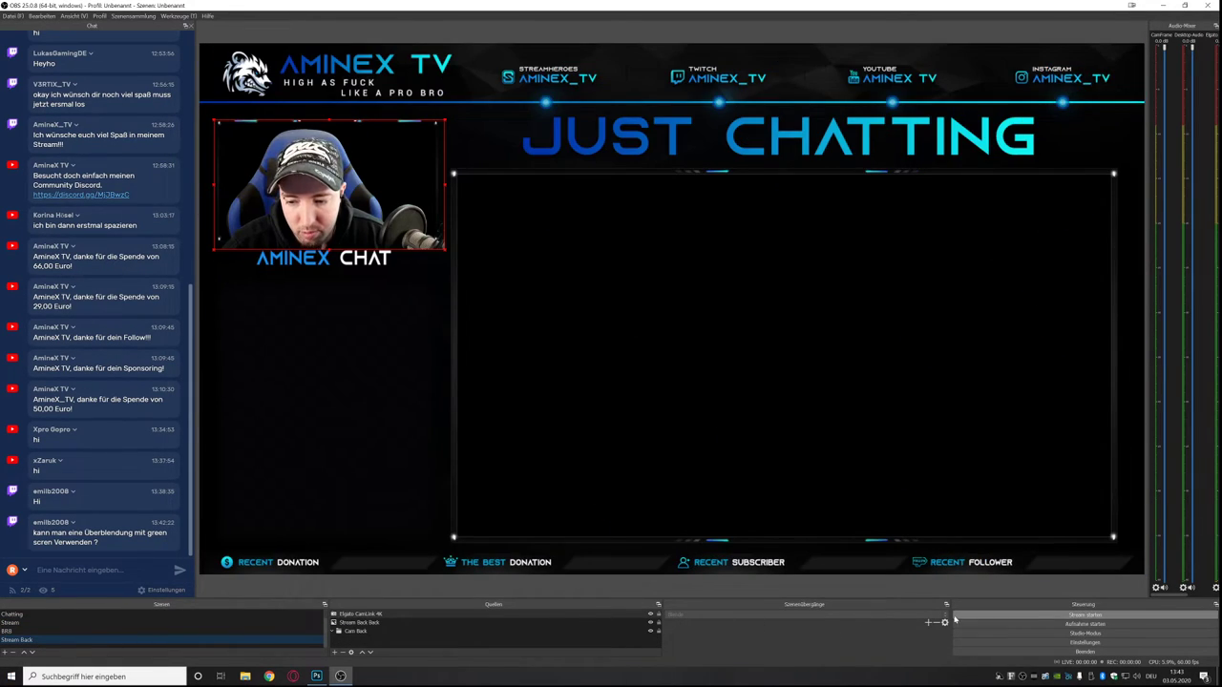
pyautogui.click(807, 615)
pyautogui.click(808, 622)
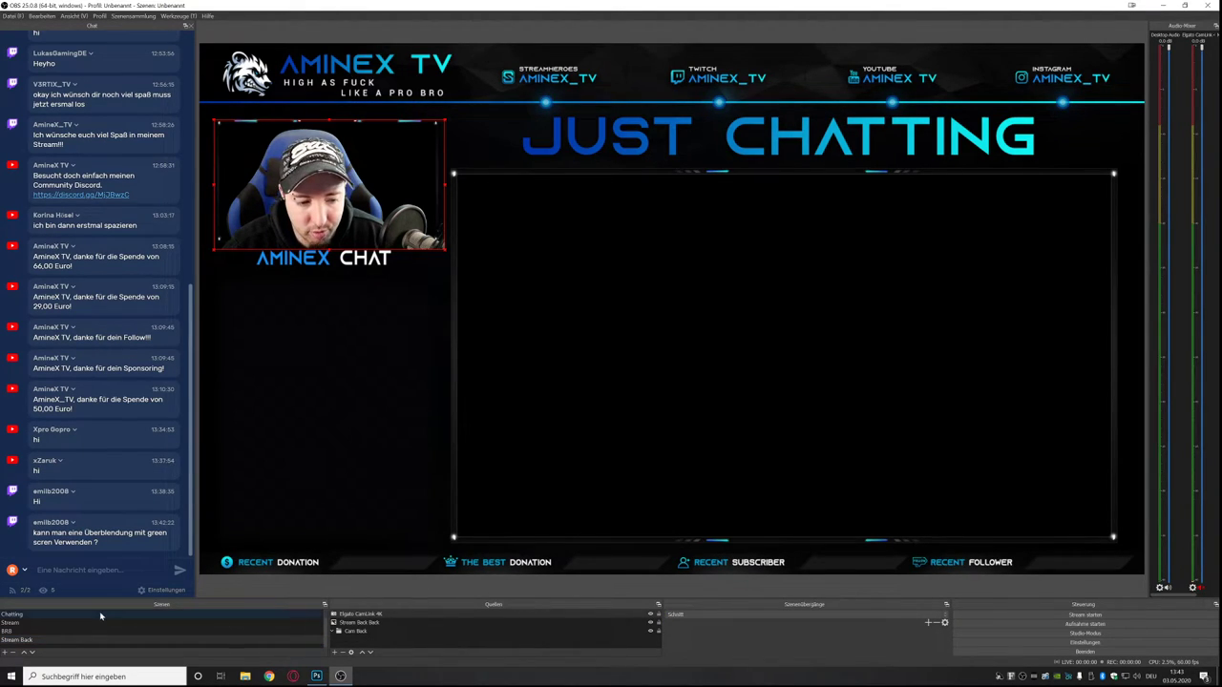
# Move the Elgato CamLink 4K source into the Cam Back group and add the existing Background Cam image source.
pyautogui.moveTo(366, 616); pyautogui.dragTo(369, 633)
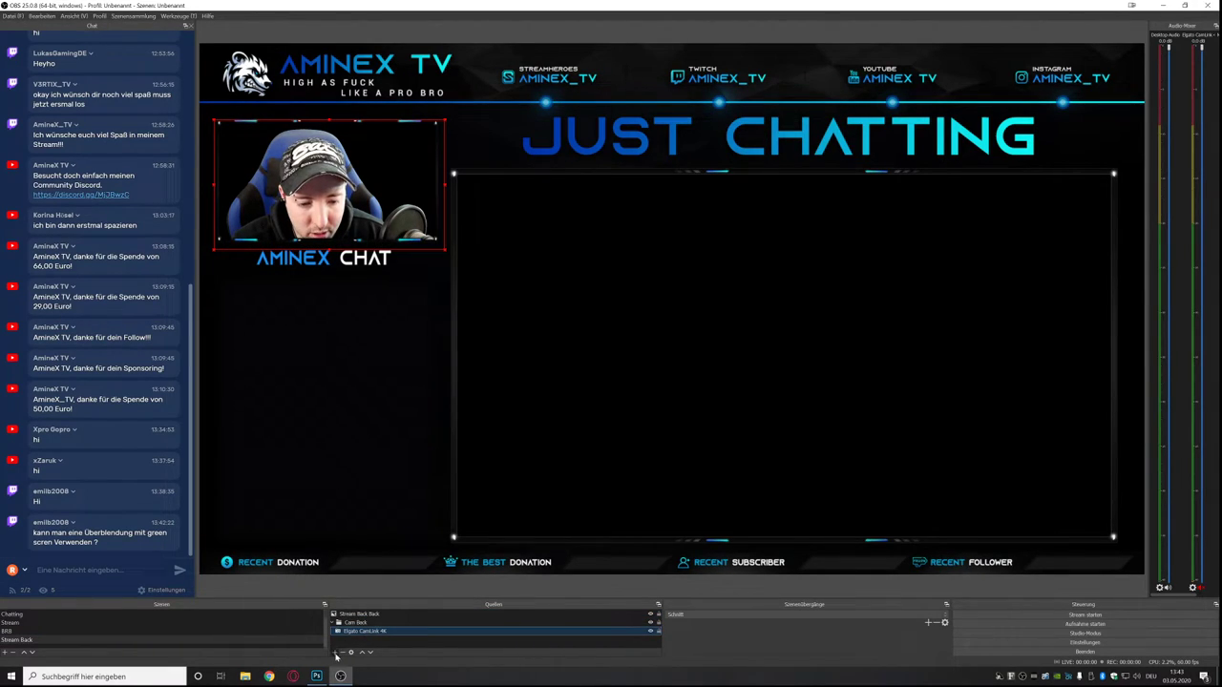
pyautogui.click(335, 652)
pyautogui.click(379, 526)
pyautogui.click(562, 320)
pyautogui.click(573, 341)
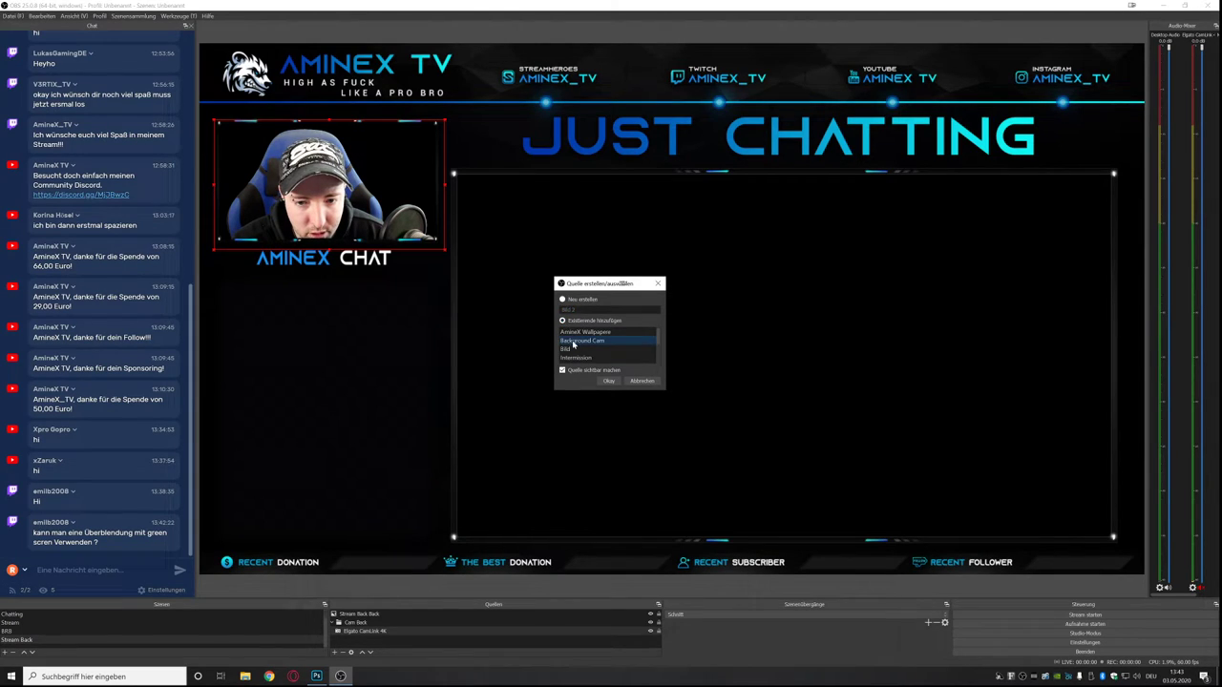
pyautogui.click(608, 381)
# Fit the Background Cam image into the small camera frame and place it beneath Elgato CamLink 4K in the Cam Back group.
pyautogui.moveTo(370, 170); pyautogui.dragTo(390, 244)
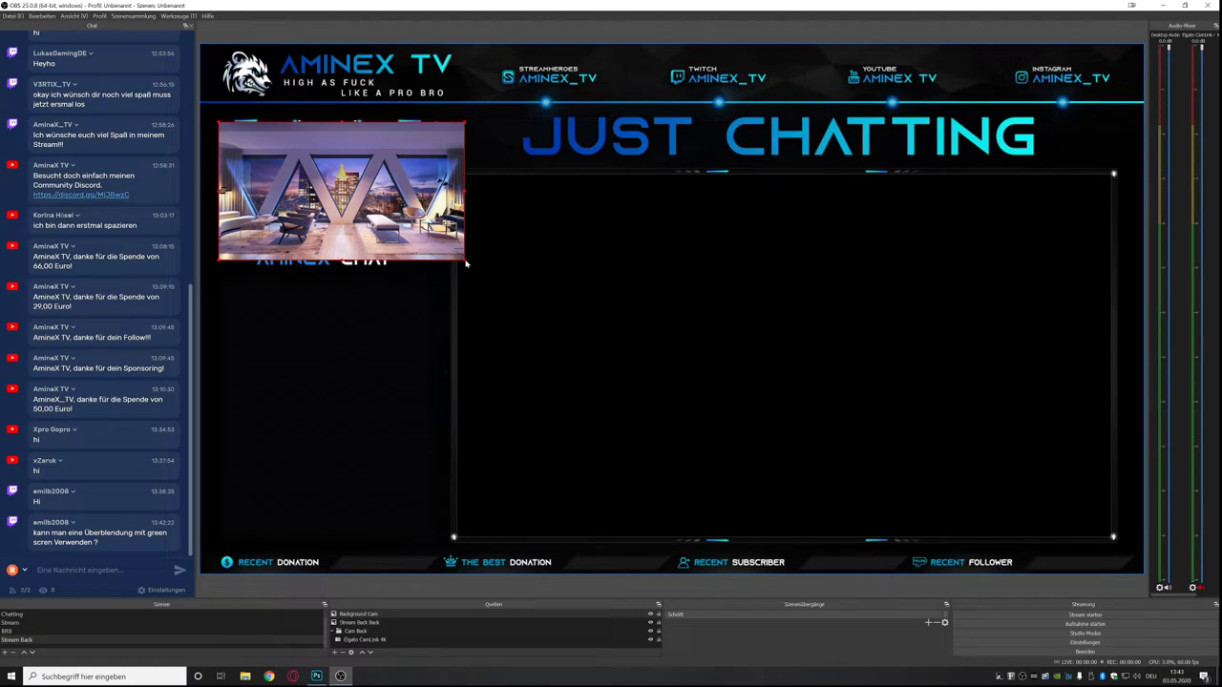
pyautogui.moveTo(466, 264); pyautogui.dragTo(430, 242)
pyautogui.moveTo(431, 186); pyautogui.dragTo(437, 185)
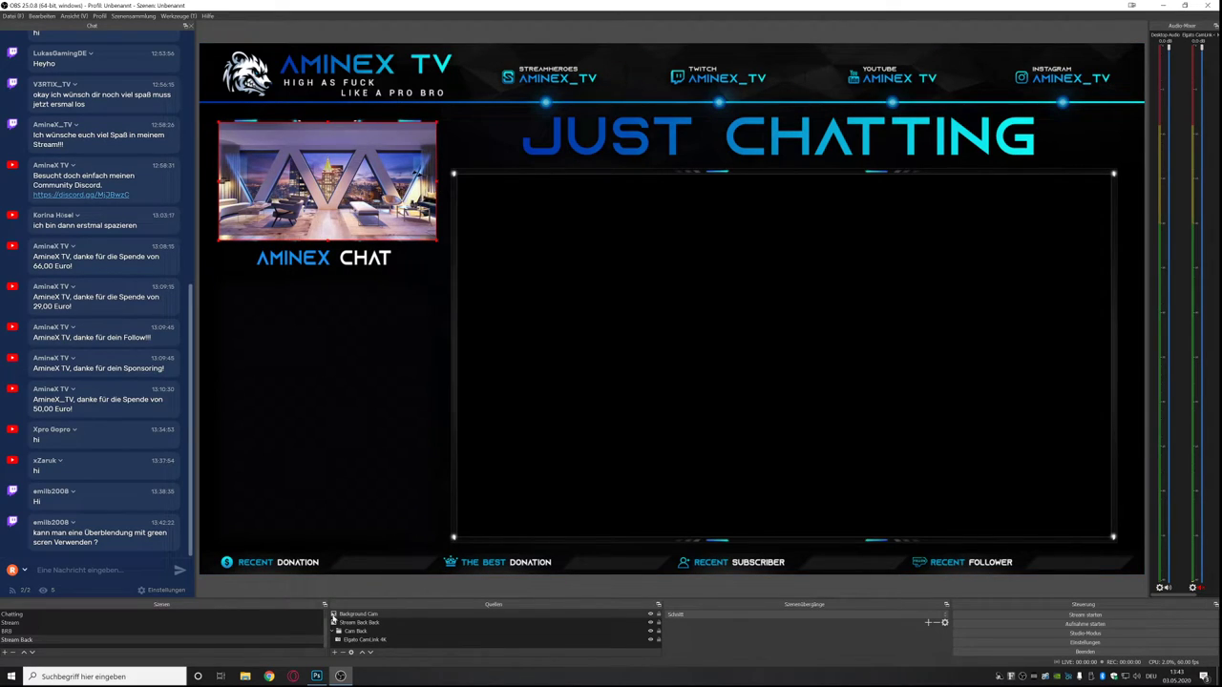
pyautogui.moveTo(348, 614); pyautogui.dragTo(358, 647)
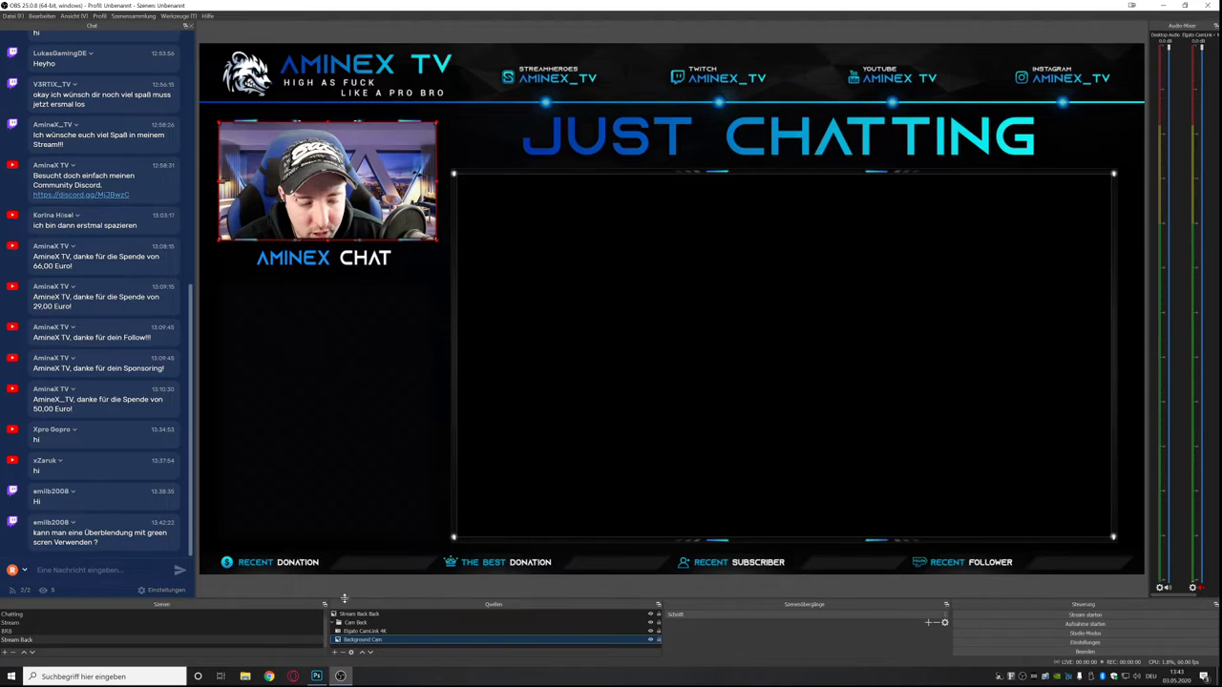
pyautogui.click(345, 470)
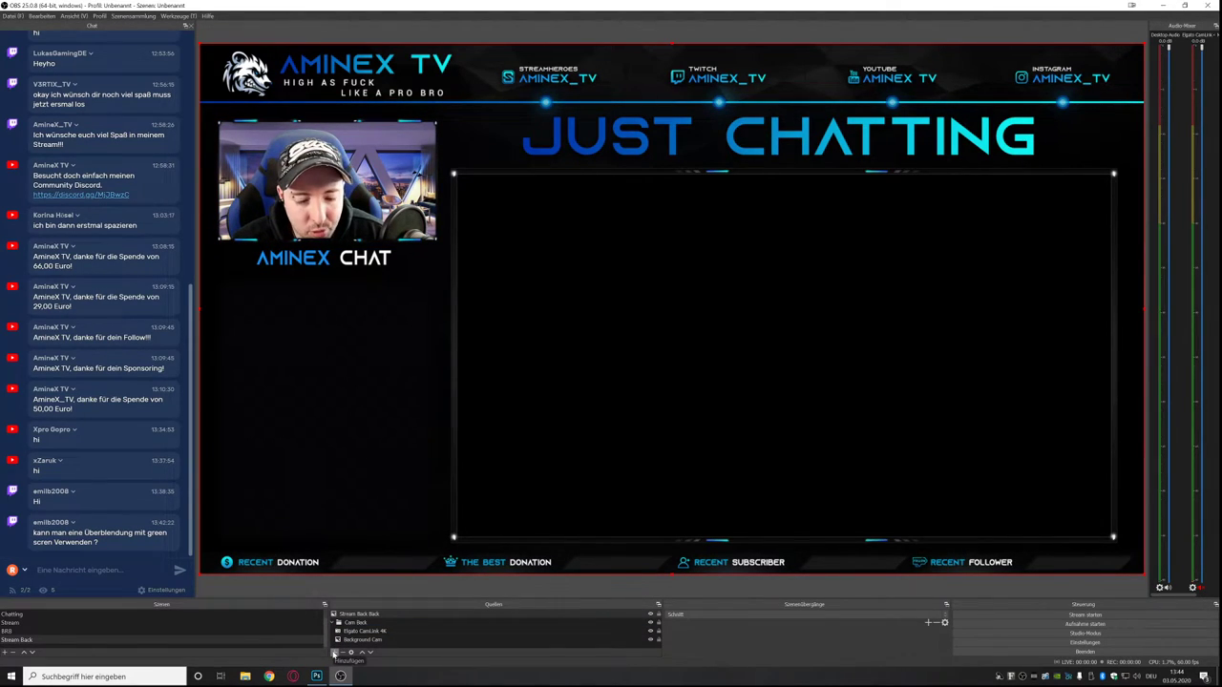
# Add a new video capture device named "Cam Backs" using the c922 Pro Stream Webcam.
pyautogui.click(334, 653)
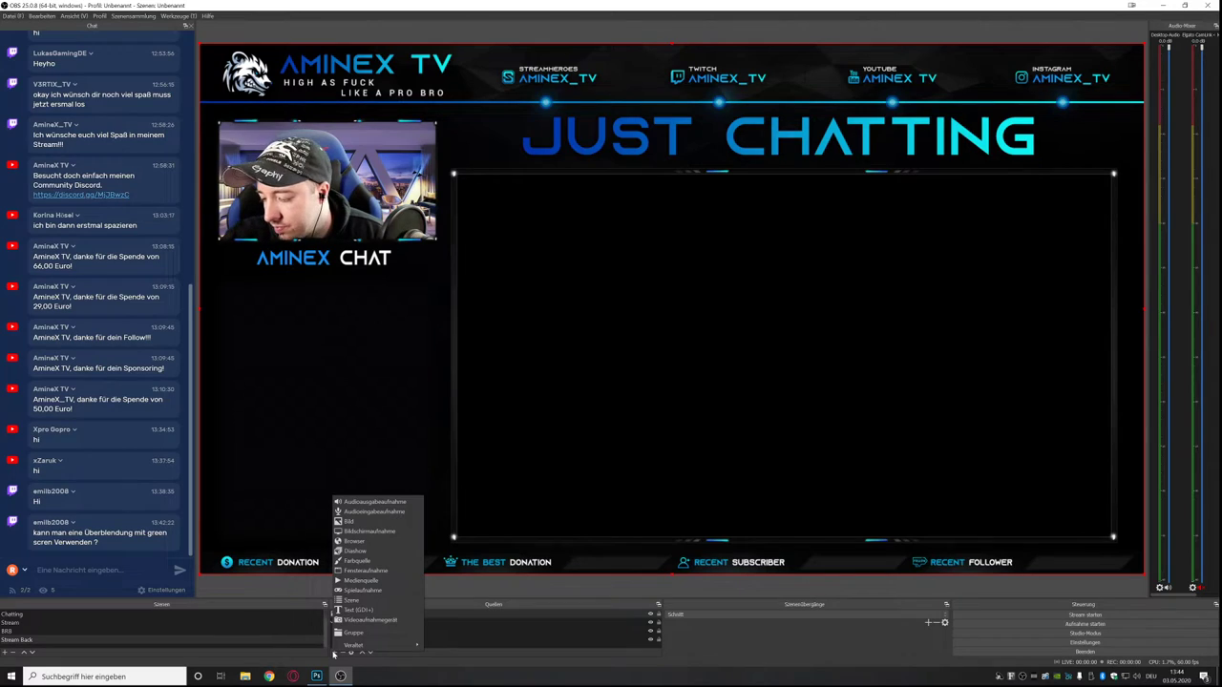
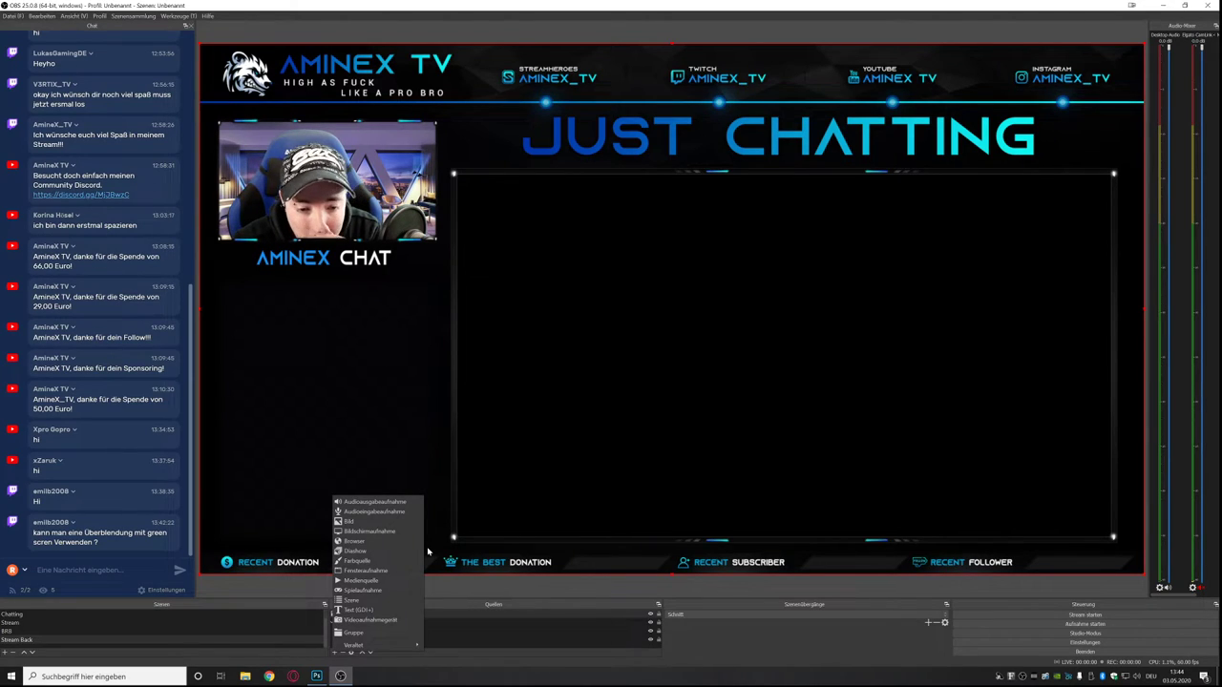
pyautogui.click(401, 619)
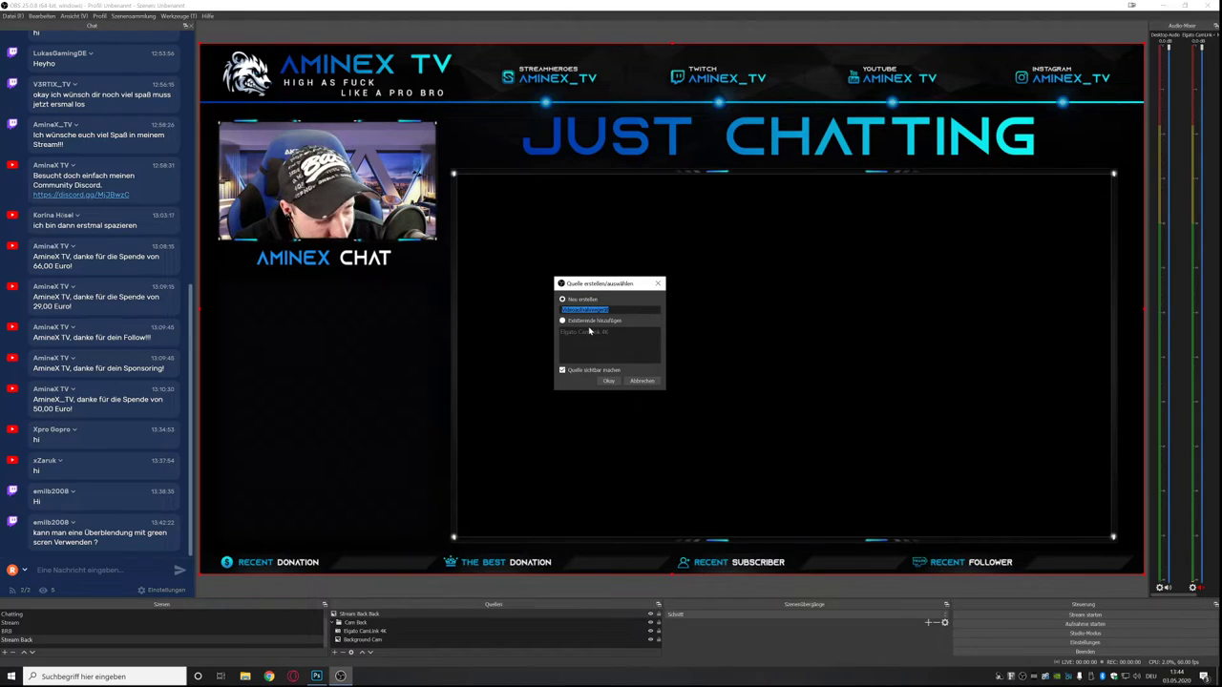
pyautogui.write('Cam Backs')
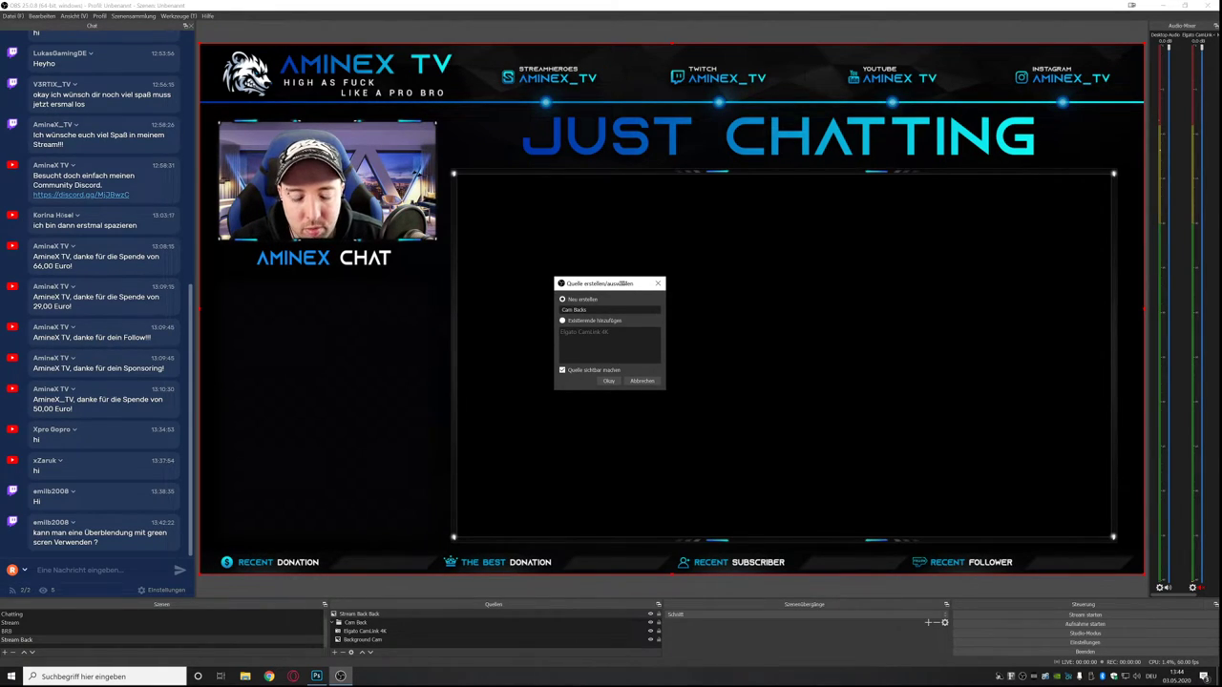
pyautogui.press('Return')
pyautogui.click(604, 320)
pyautogui.click(601, 332)
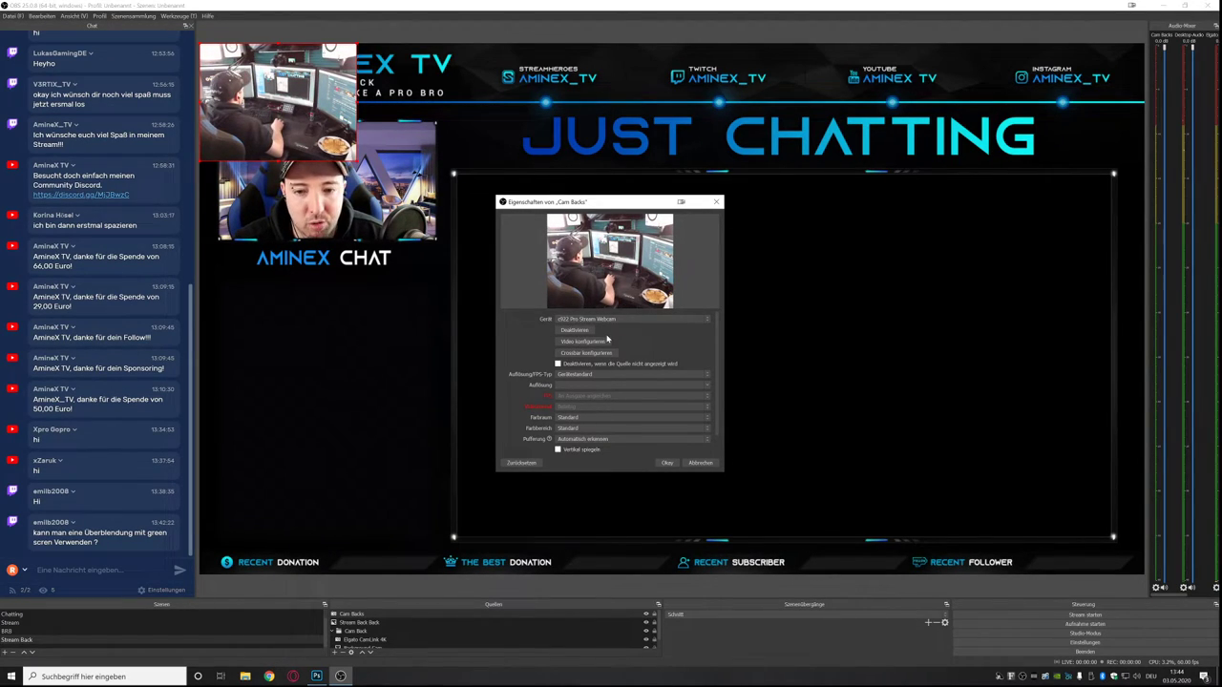
# Enable automatic exposure for the Cam Backs webcam and move its picture into the upper-left corner of the large frame.
pyautogui.click(582, 341)
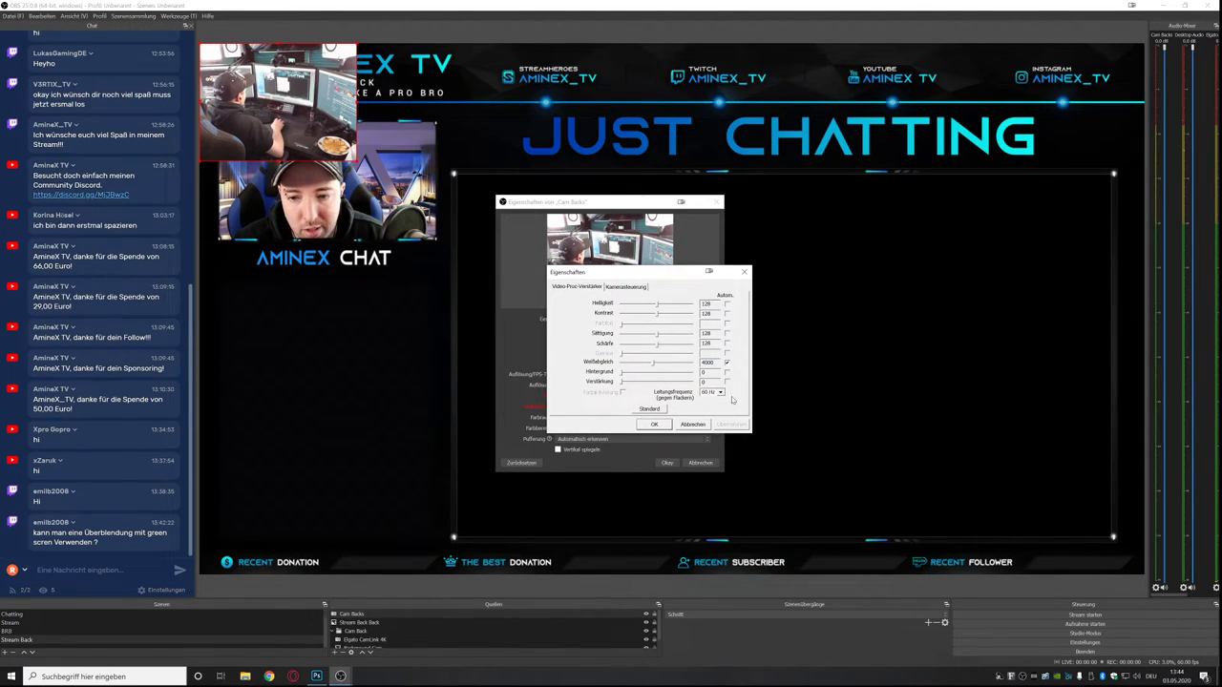
pyautogui.click(622, 286)
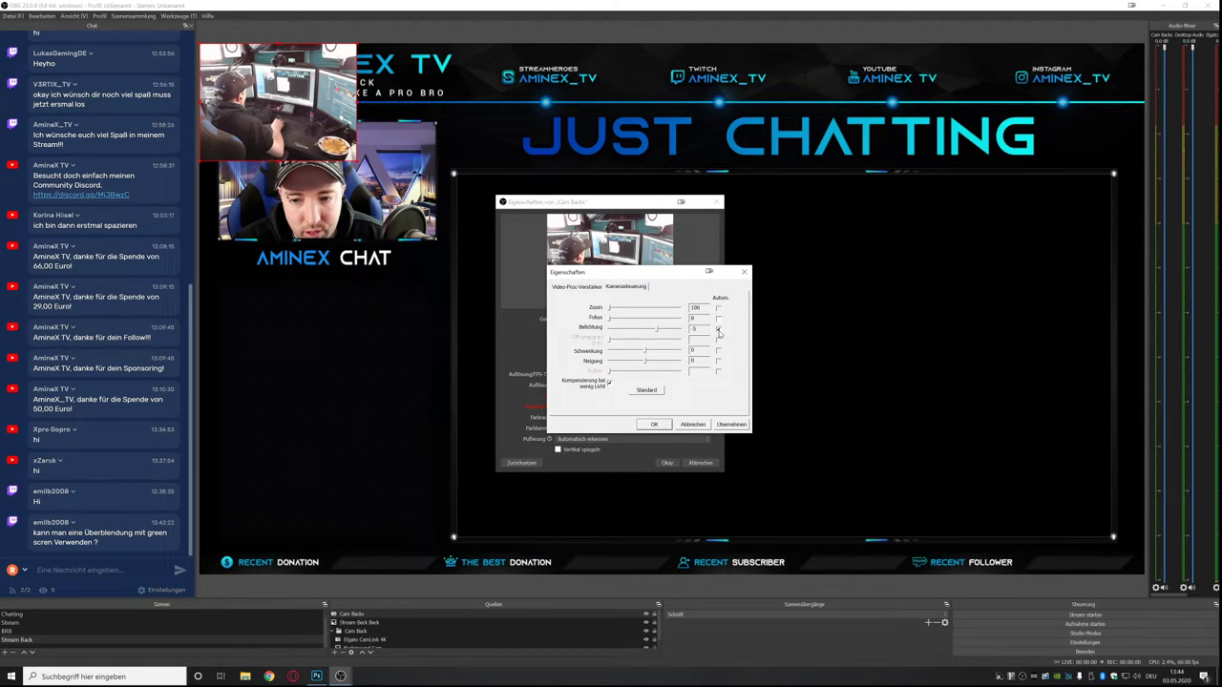
pyautogui.click(663, 425)
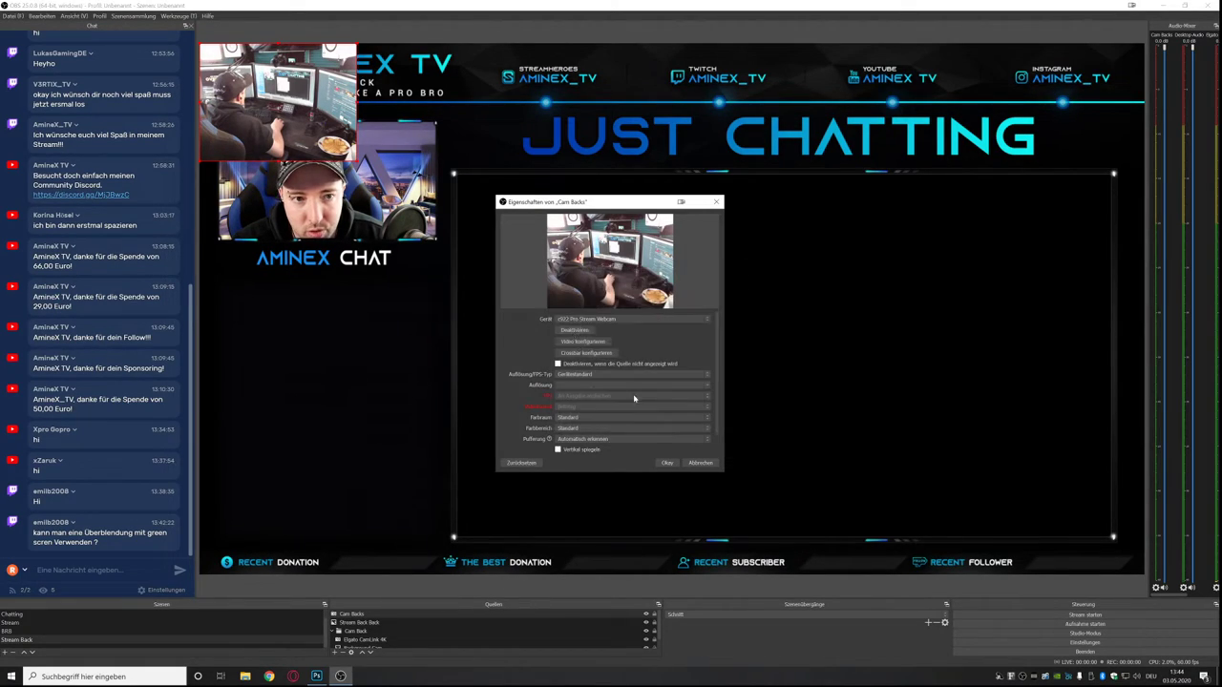
pyautogui.click(667, 462)
pyautogui.moveTo(260, 112); pyautogui.dragTo(518, 245)
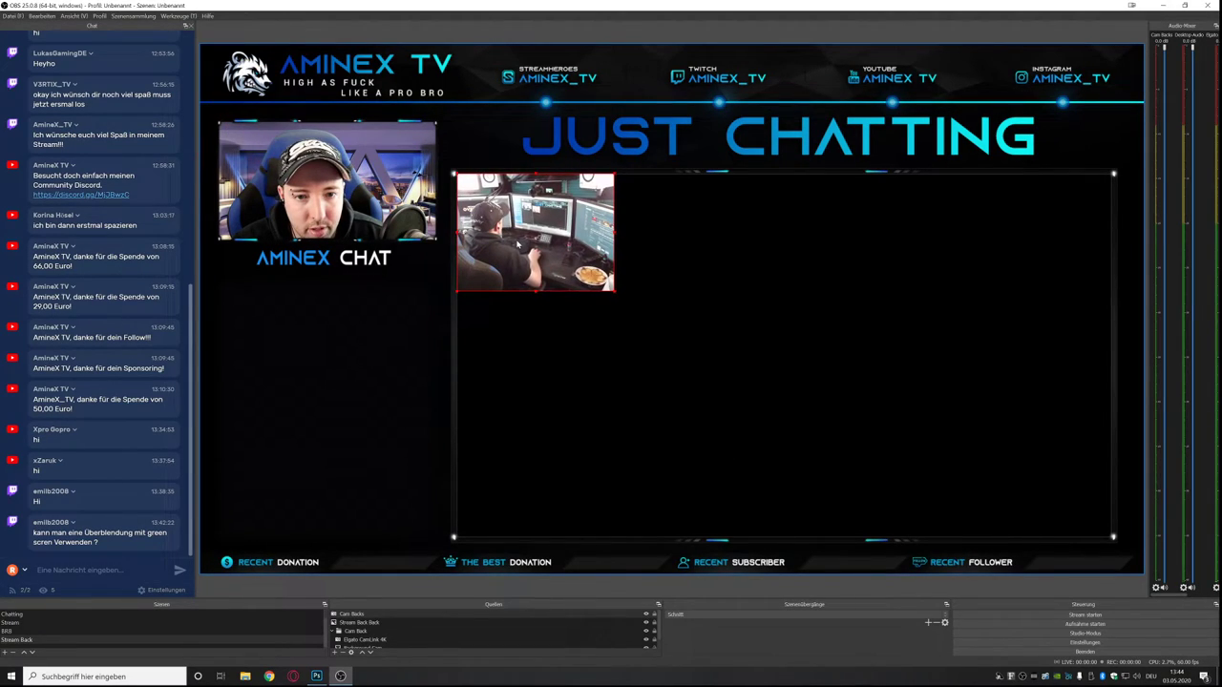
# Give the Cam Backs webcam a custom (Benutzerdefiniert) resolution of 1920x1080 and choose a fixed frame rate.
pyautogui.rightClick(519, 244)
pyautogui.click(519, 244)
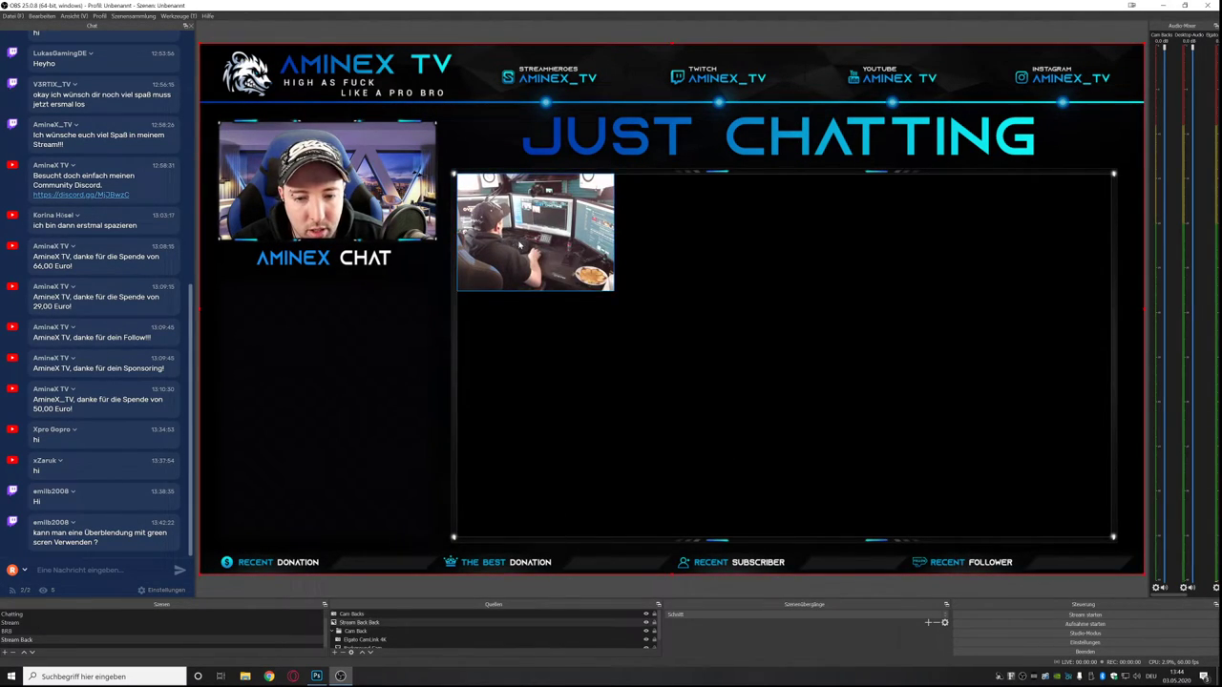
pyautogui.rightClick(520, 243)
pyautogui.click(507, 229)
pyautogui.rightClick(522, 244)
pyautogui.click(544, 520)
pyautogui.click(583, 399)
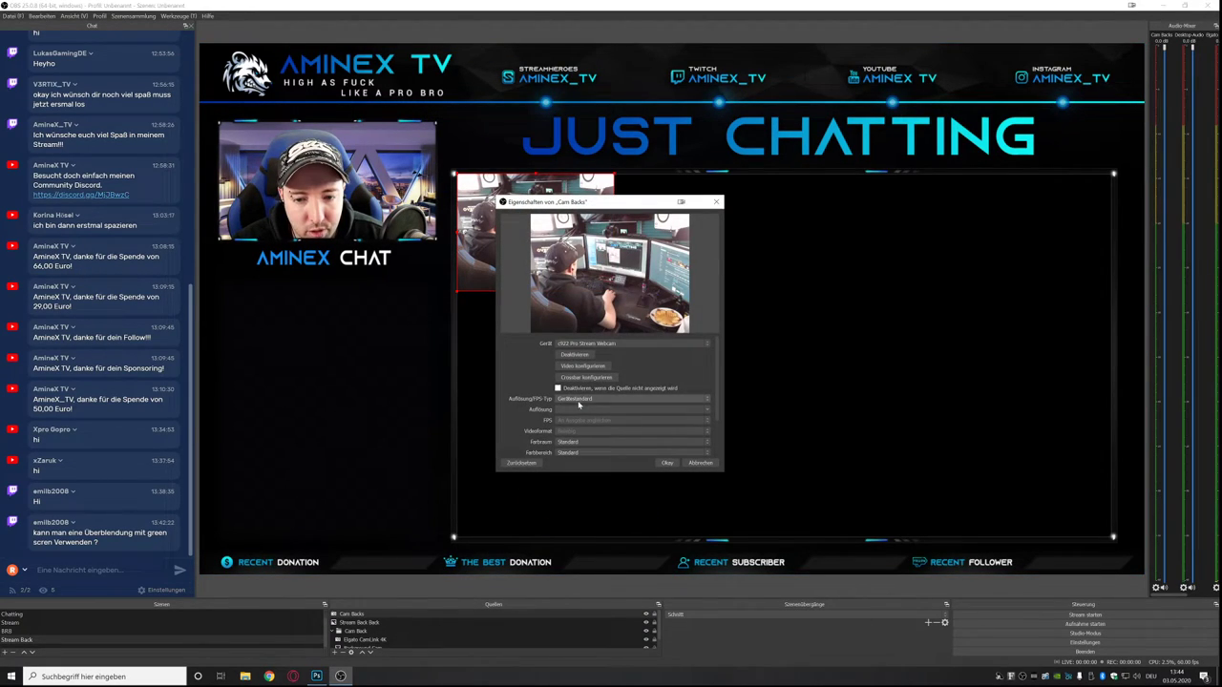
pyautogui.click(583, 412)
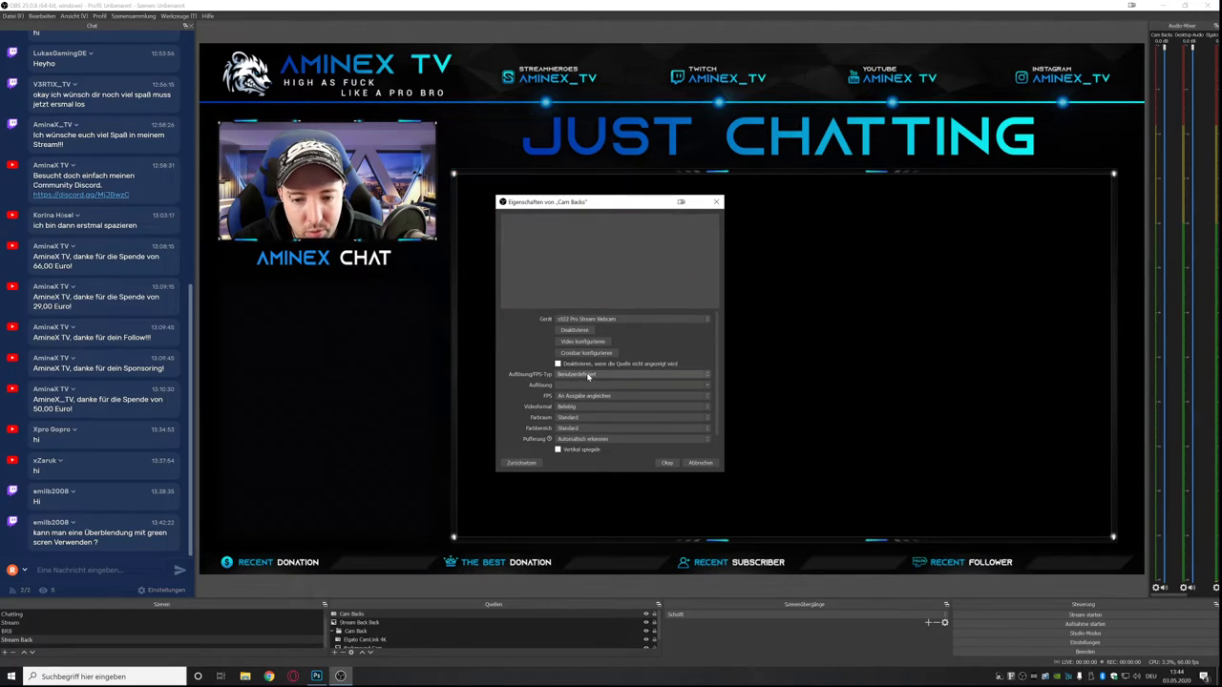
pyautogui.click(705, 385)
pyautogui.click(676, 399)
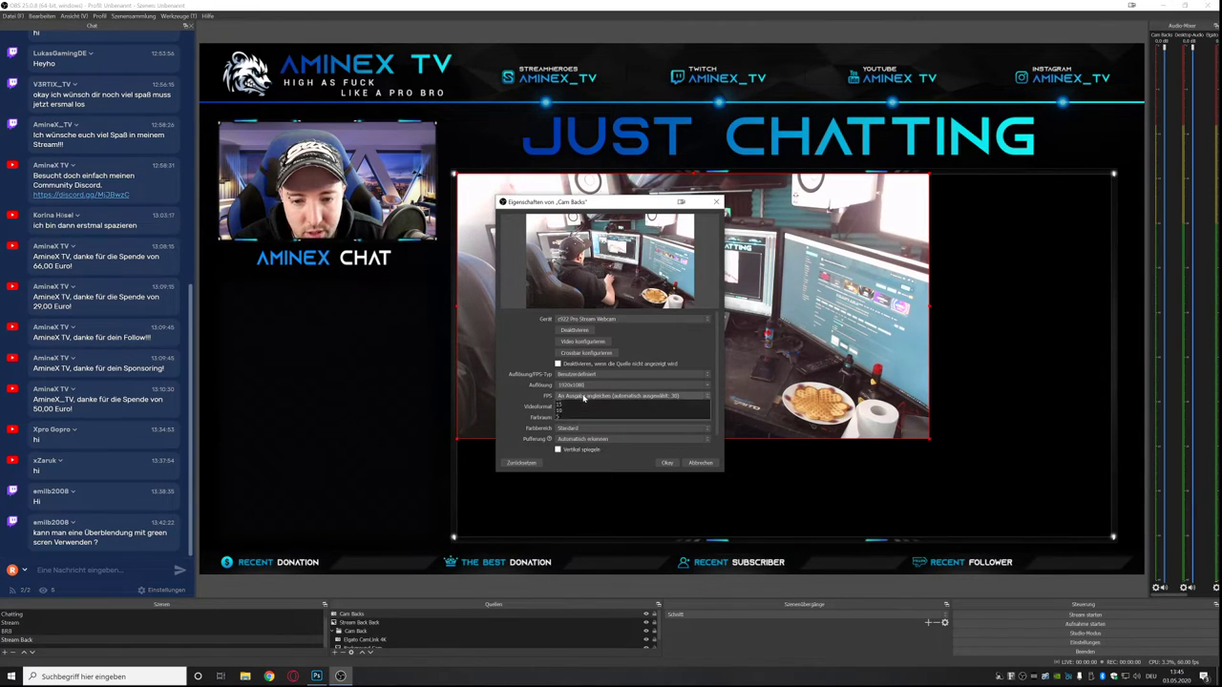
pyautogui.click(587, 395)
pyautogui.click(580, 417)
pyautogui.click(668, 463)
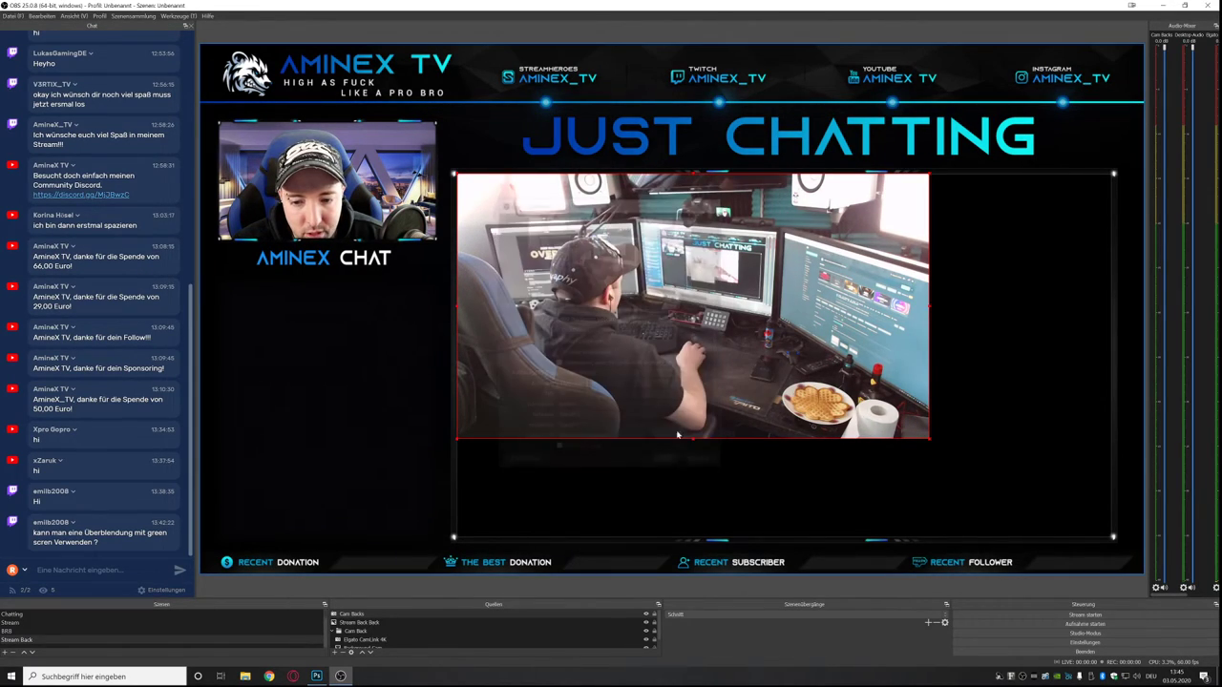
# Align the Cam Backs picture with the large frame's upper-left corner and enlarge it to fill the frame.
pyautogui.moveTo(673, 377); pyautogui.dragTo(671, 373)
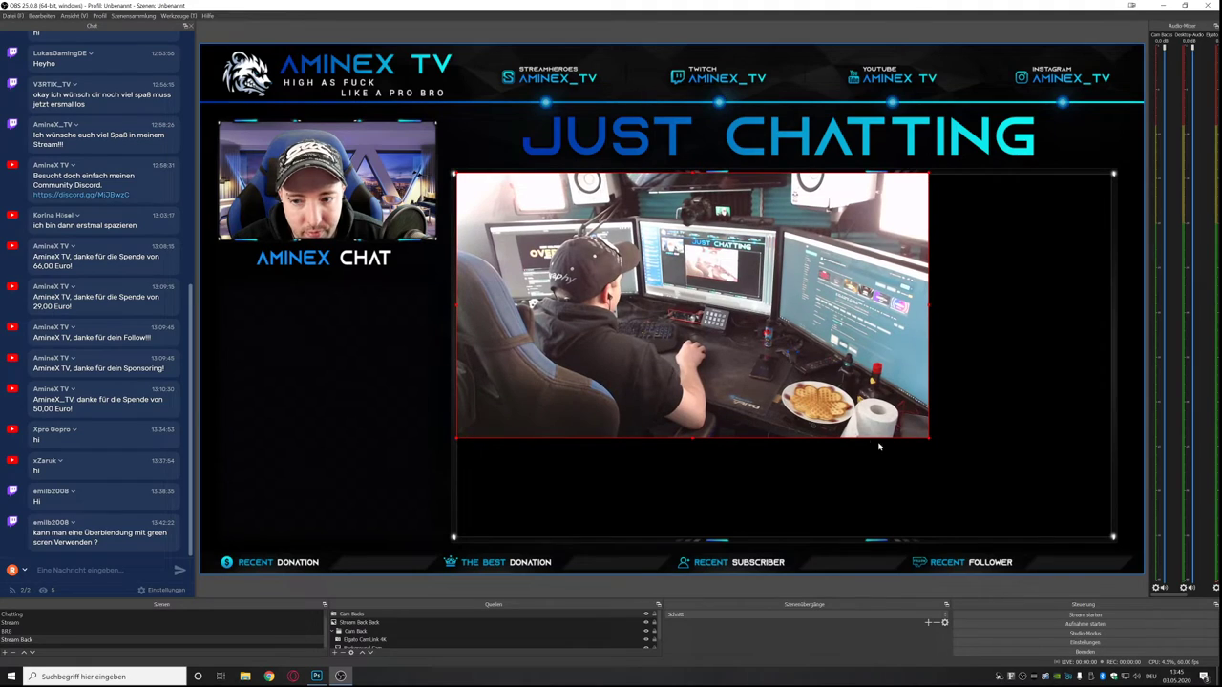
pyautogui.moveTo(928, 441); pyautogui.dragTo(1113, 507)
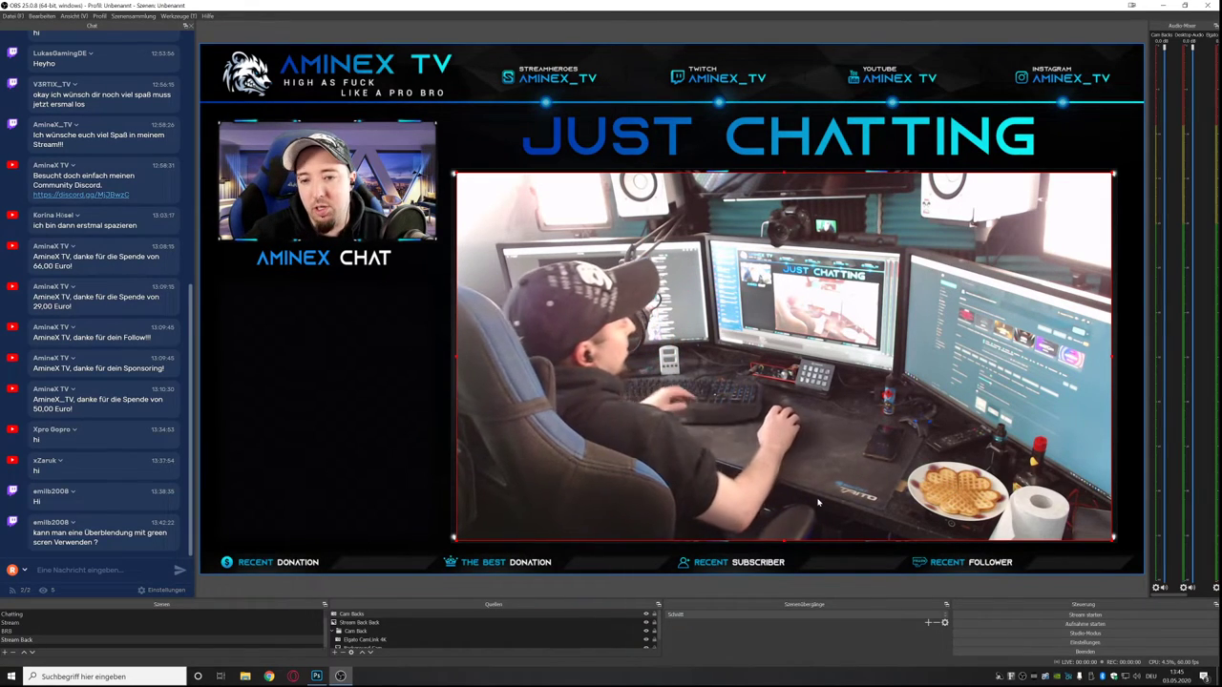
# Move the Cam Backs source into the Cam Back group and collapse the group.
pyautogui.click(357, 632)
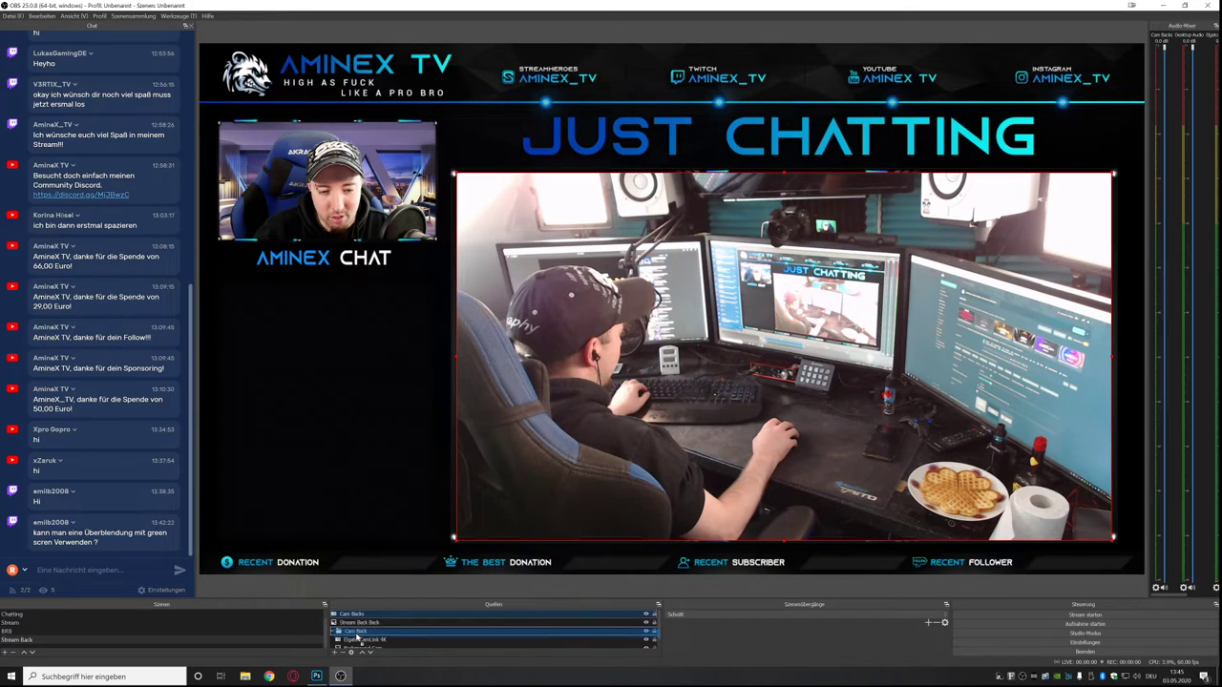
pyautogui.click(370, 654)
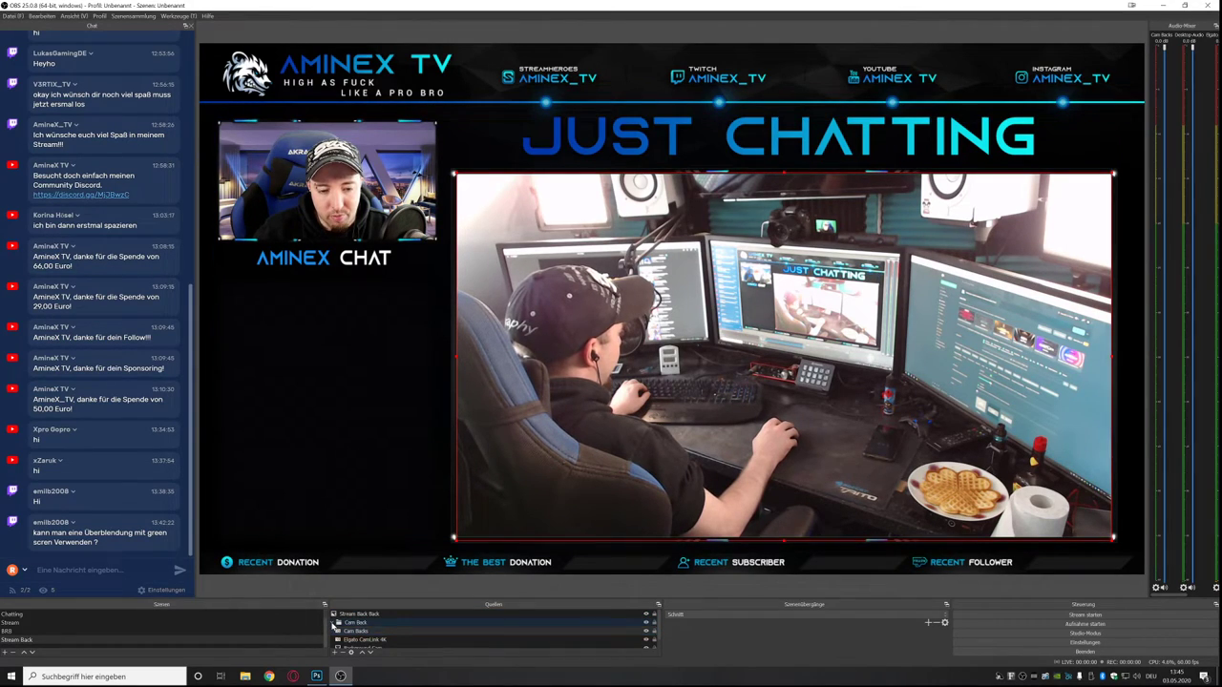
pyautogui.click(333, 624)
# Add the existing Chat browser source and fit it to the column beneath the AMINEX CHAT heading.
pyautogui.click(334, 652)
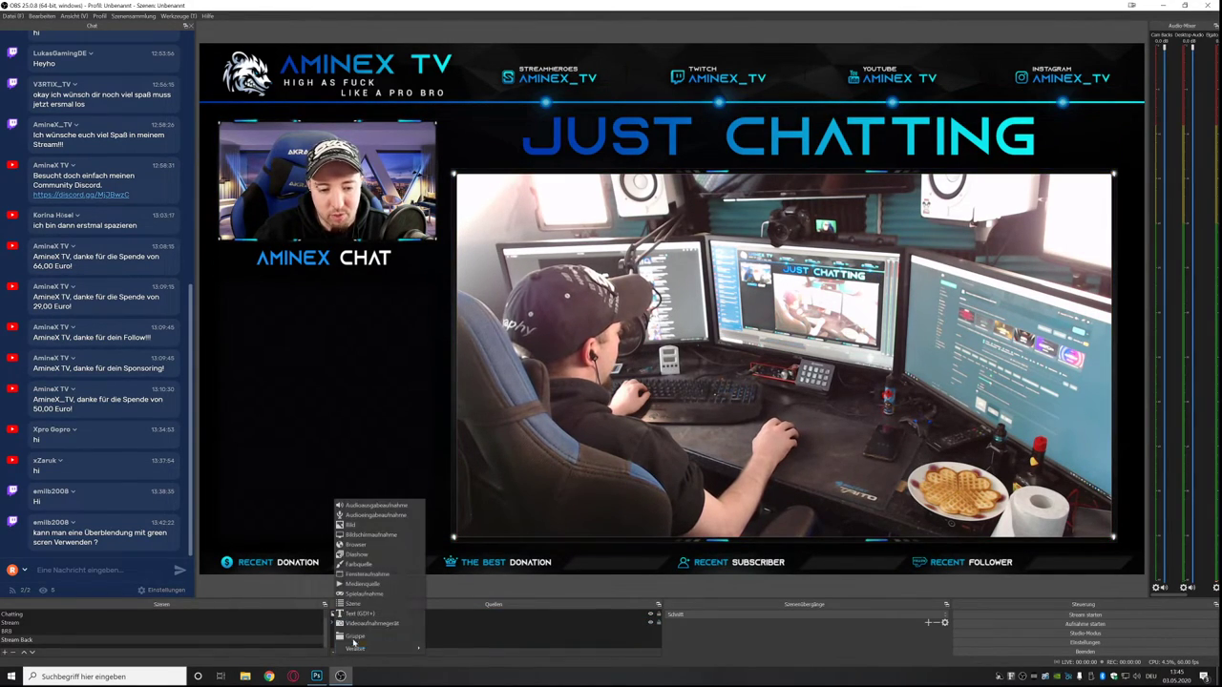
pyautogui.click(380, 551)
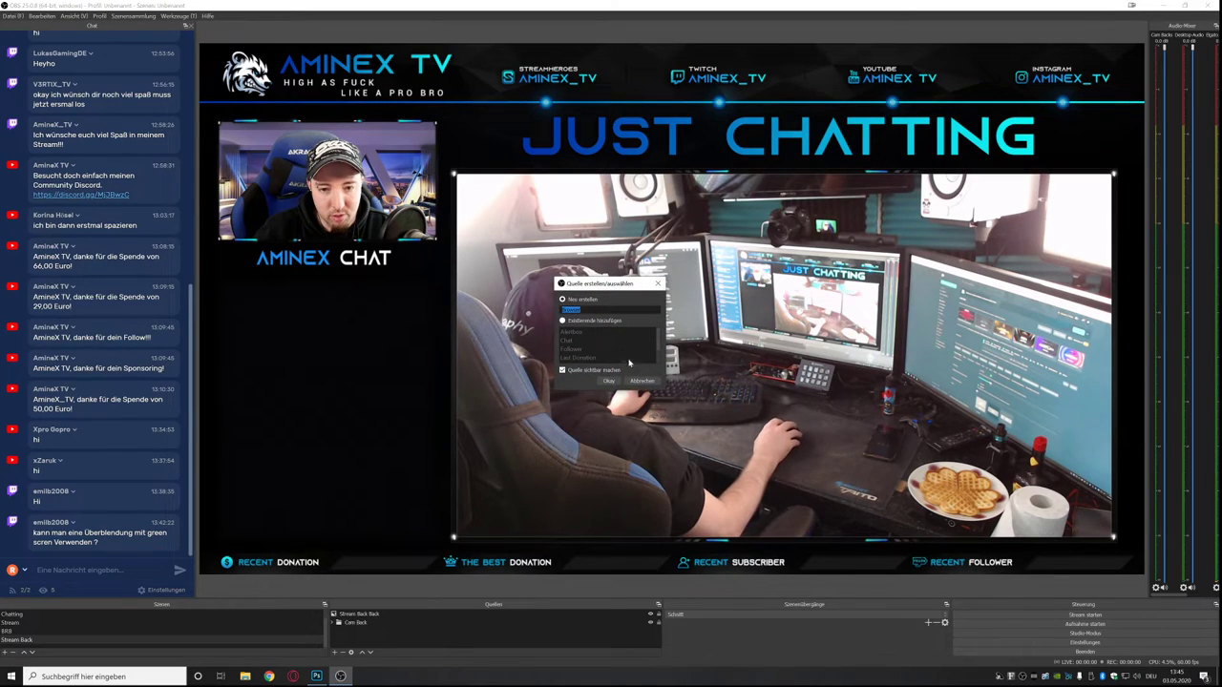
pyautogui.click(608, 380)
pyautogui.moveTo(273, 183); pyautogui.dragTo(288, 395)
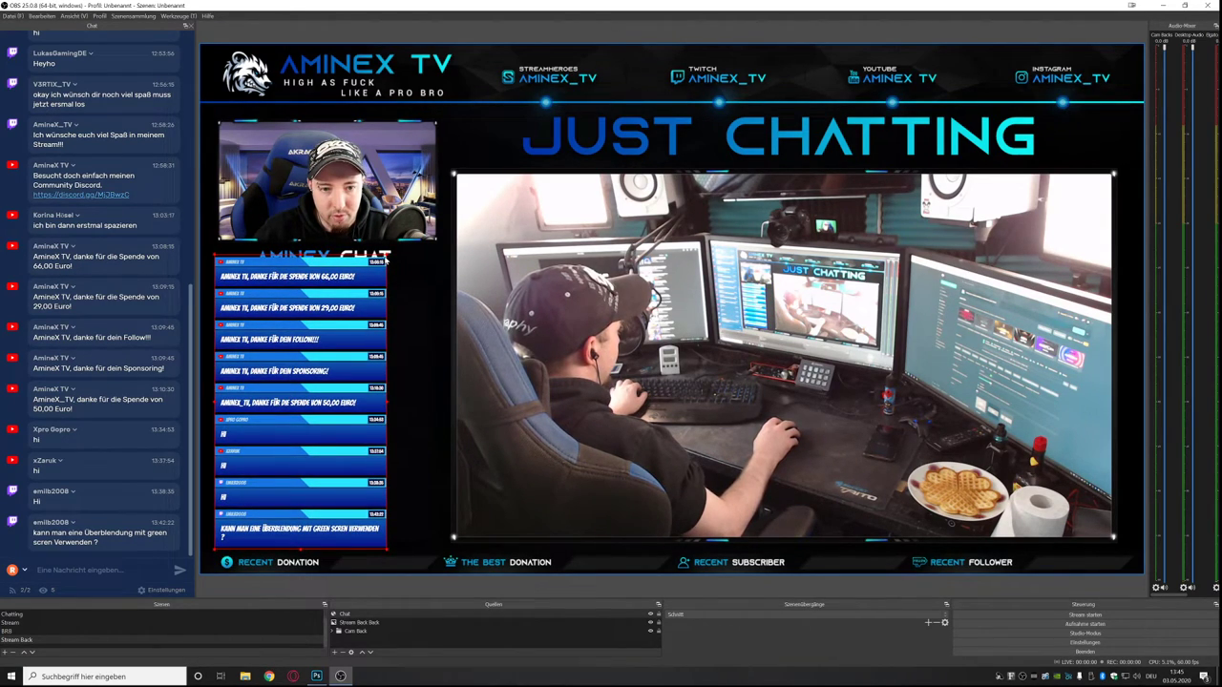
pyautogui.moveTo(388, 256); pyautogui.dragTo(376, 275)
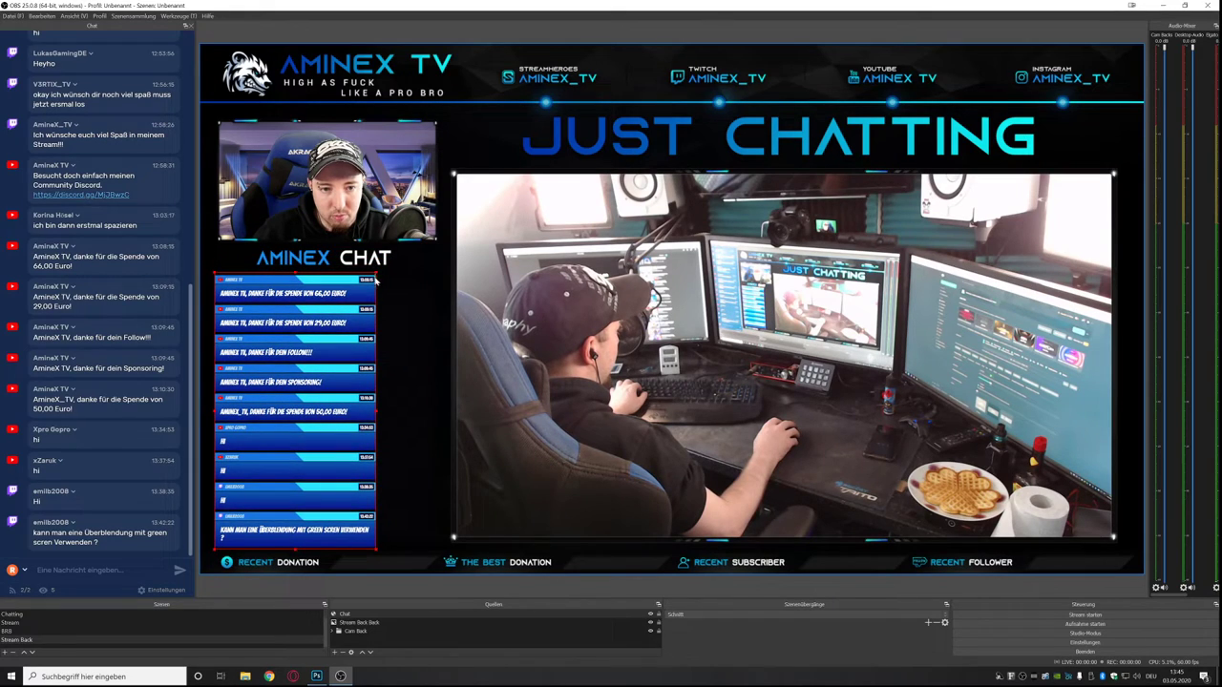
pyautogui.moveTo(377, 414); pyautogui.dragTo(441, 412)
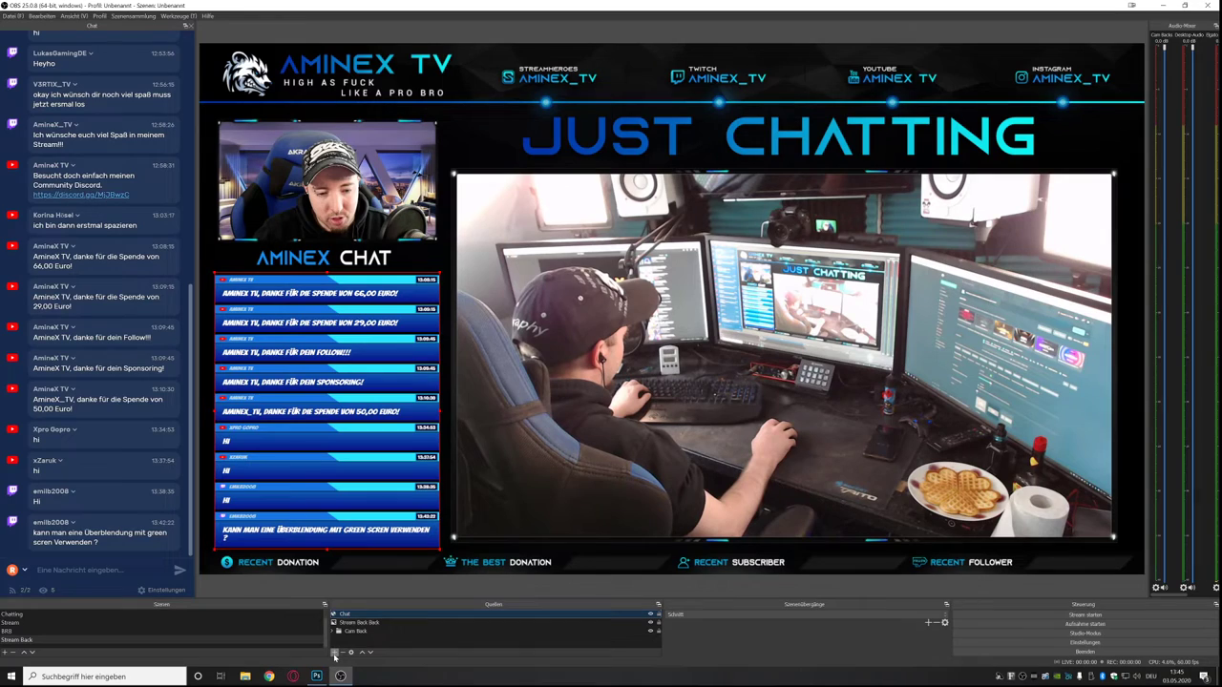
# Add the existing Alertbox browser source to the Stream Back scene.
pyautogui.click(334, 653)
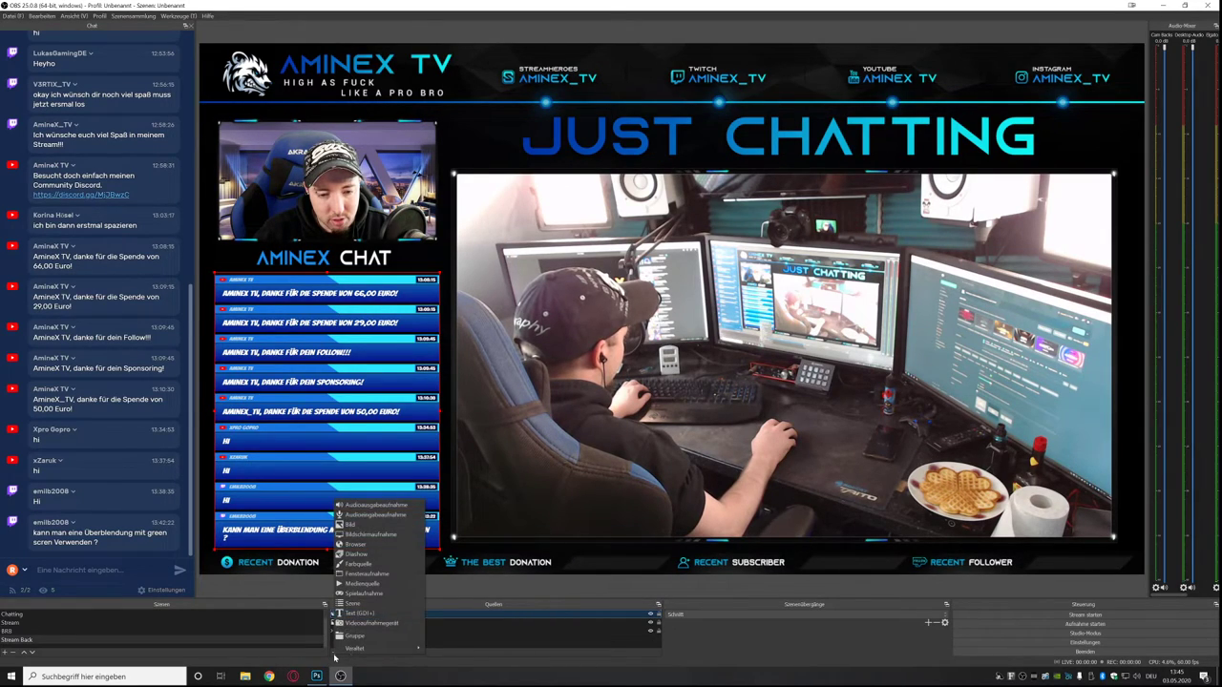
pyautogui.click(358, 544)
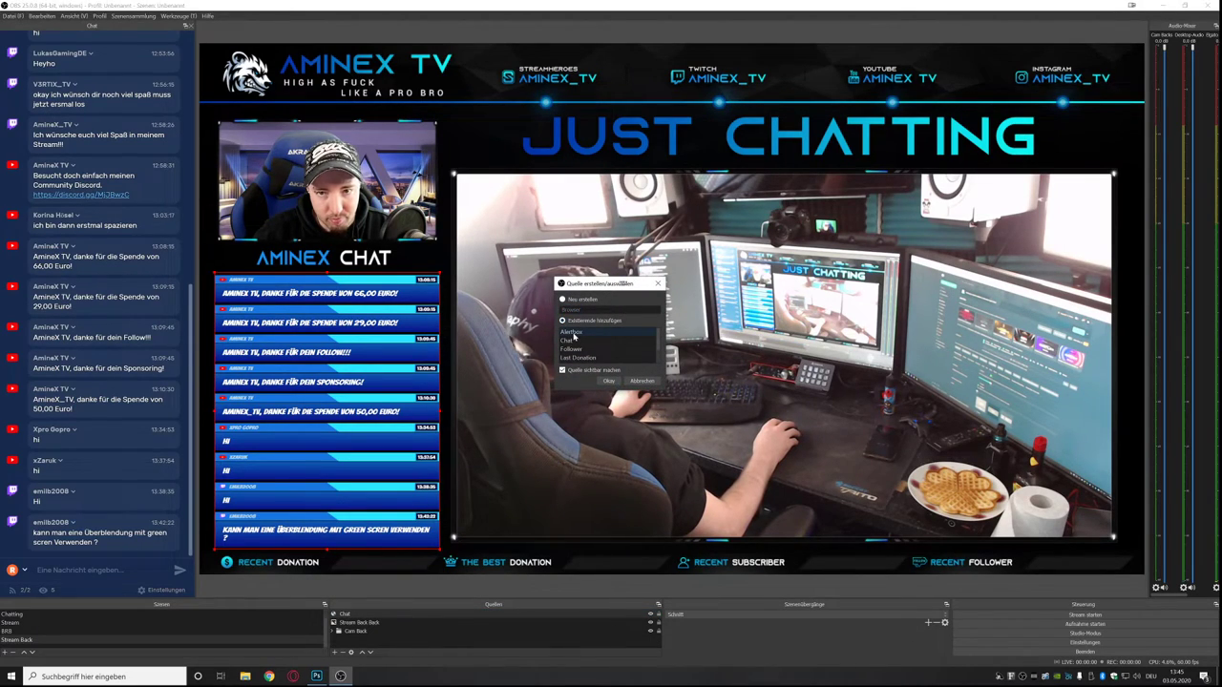
pyautogui.click(609, 381)
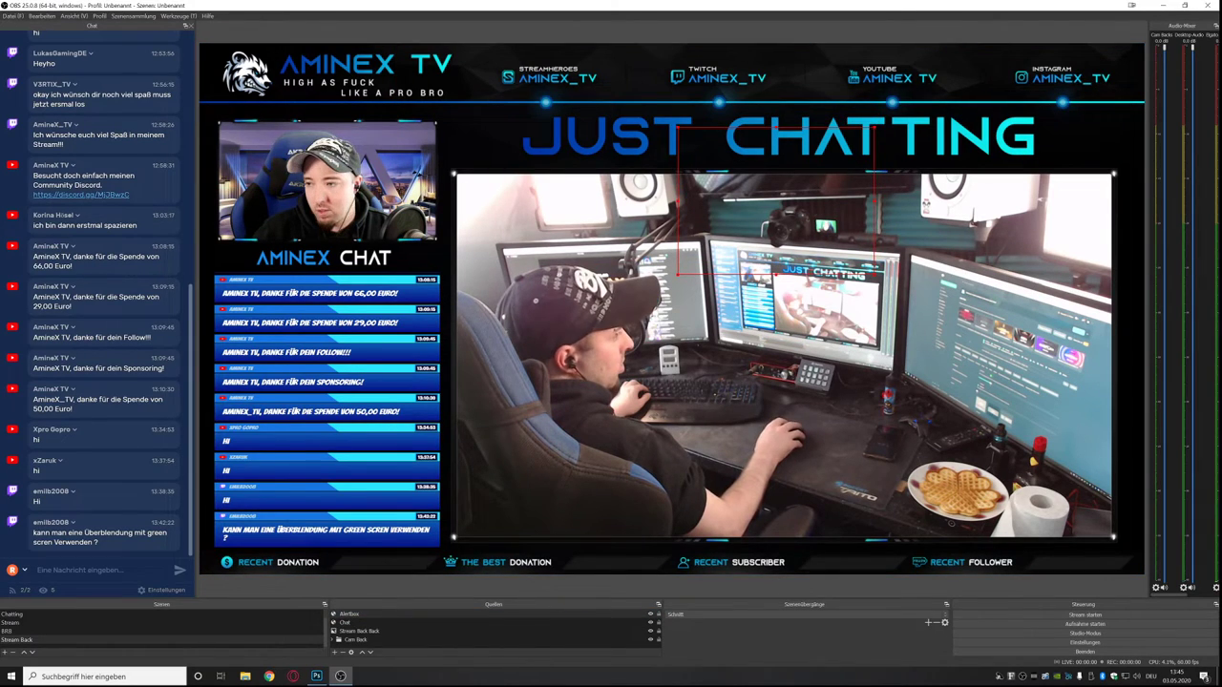
# Enlarge the Alertbox and place it centrally so alerts show along the upper edge of the large camera frame.
pyautogui.click(878, 276)
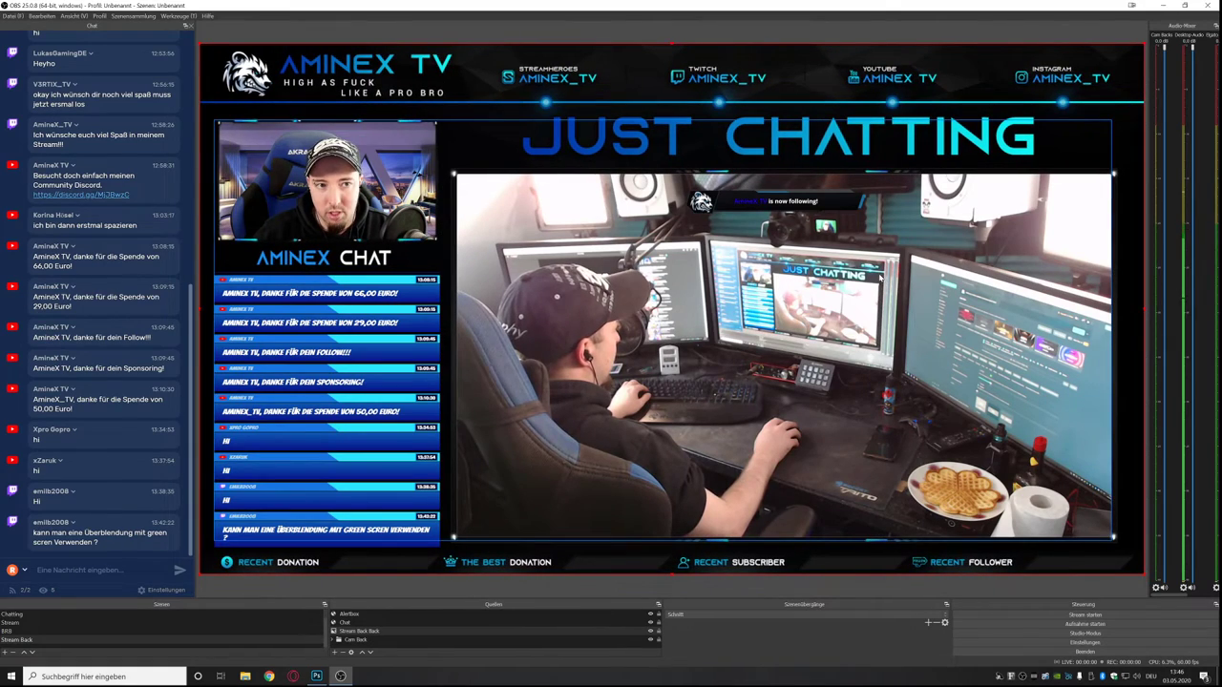
pyautogui.click(781, 206)
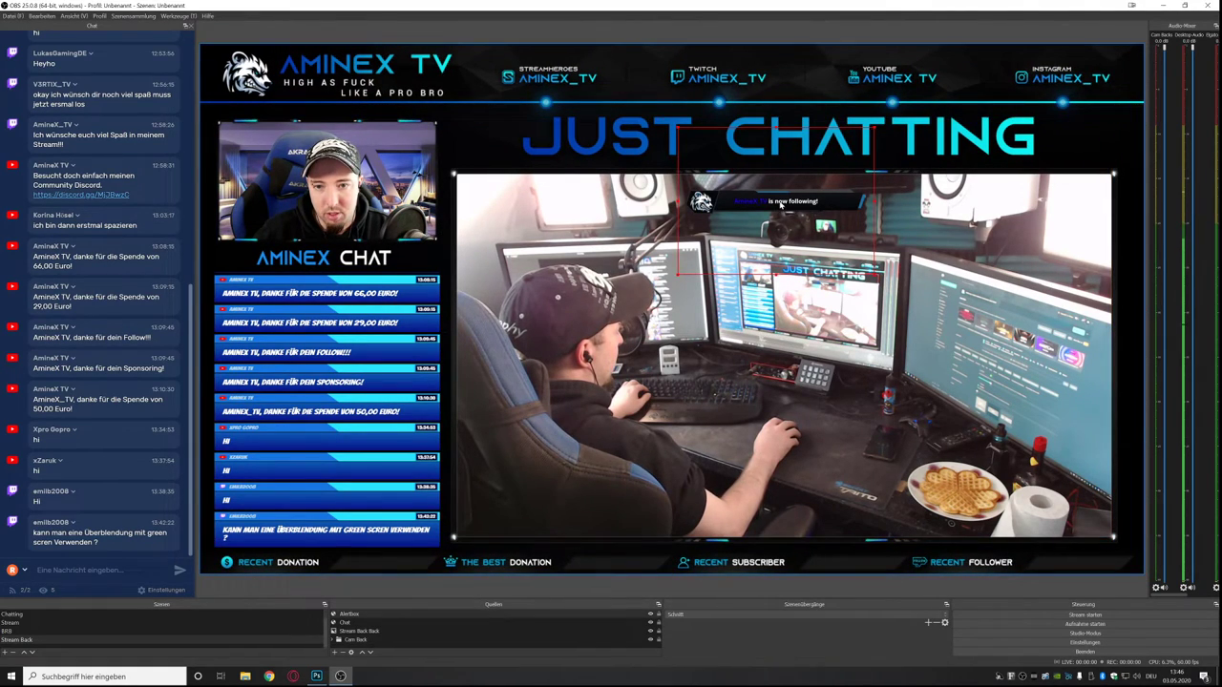
pyautogui.moveTo(876, 277); pyautogui.dragTo(1083, 355)
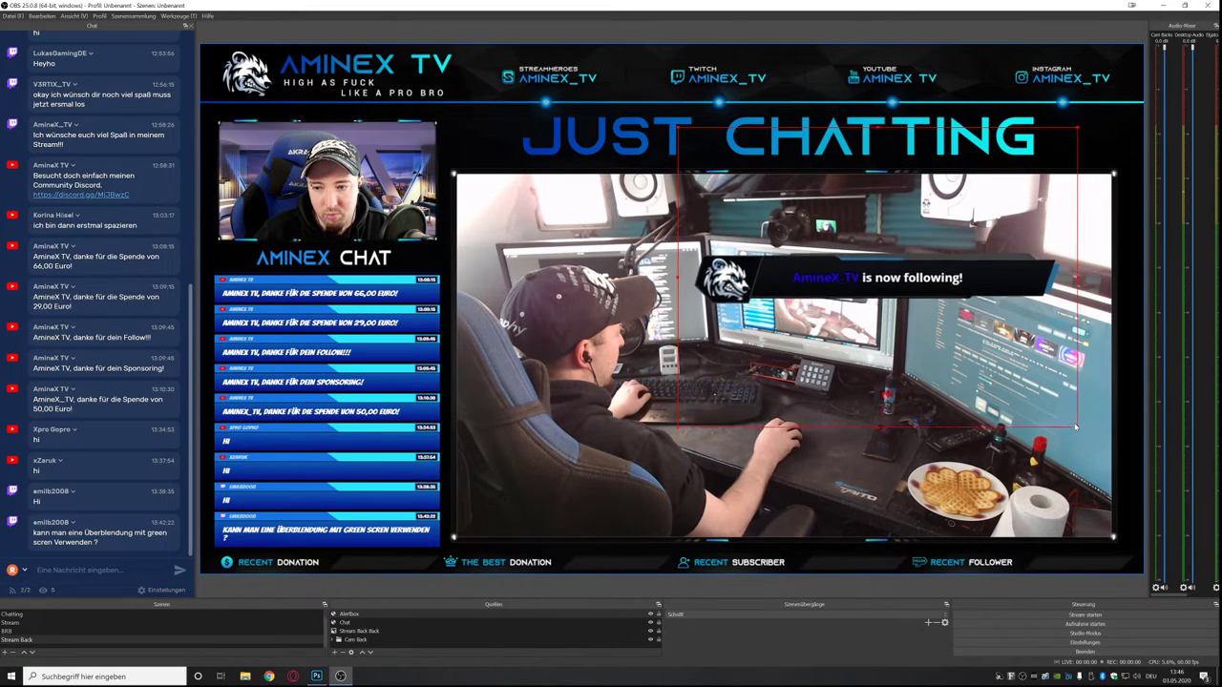
pyautogui.moveTo(1082, 433); pyautogui.dragTo(1046, 402)
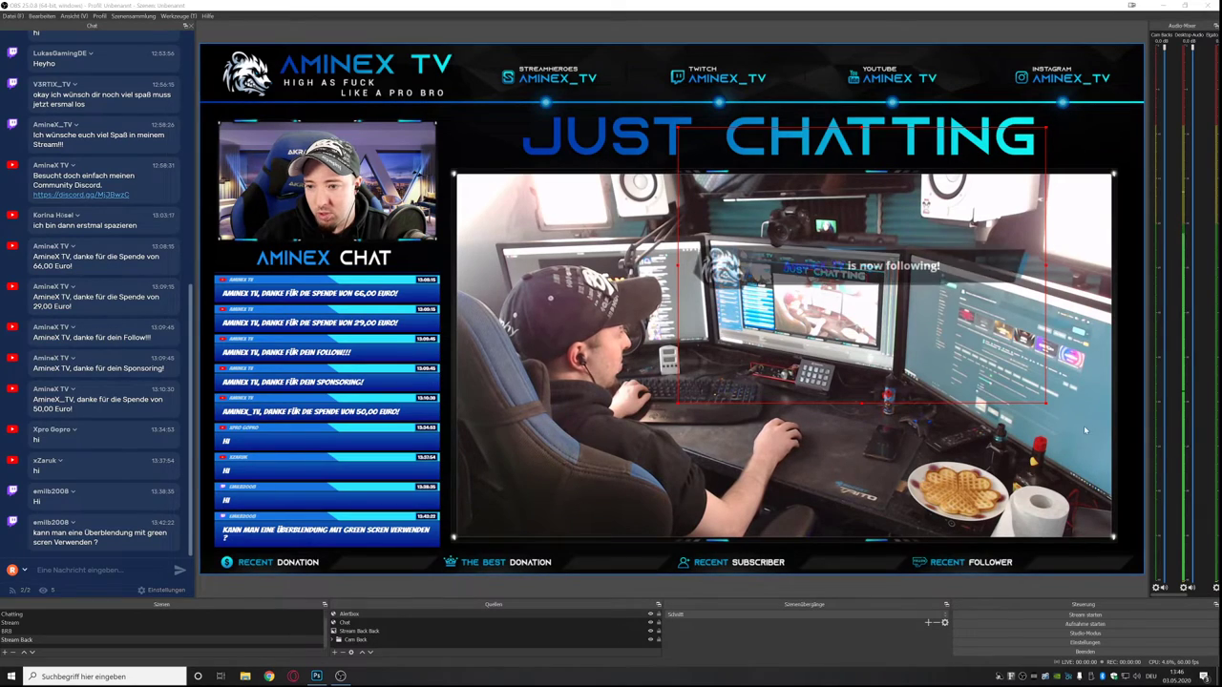
pyautogui.moveTo(1047, 407); pyautogui.dragTo(964, 341)
pyautogui.moveTo(875, 278); pyautogui.dragTo(849, 233)
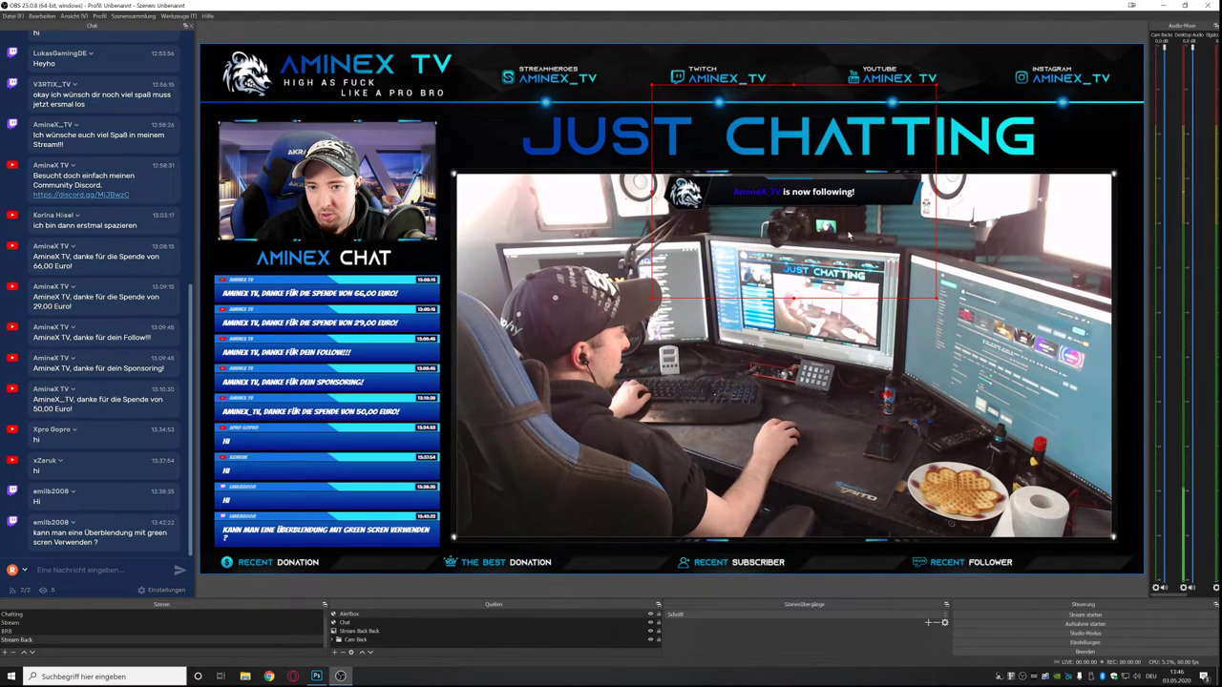
pyautogui.click(564, 38)
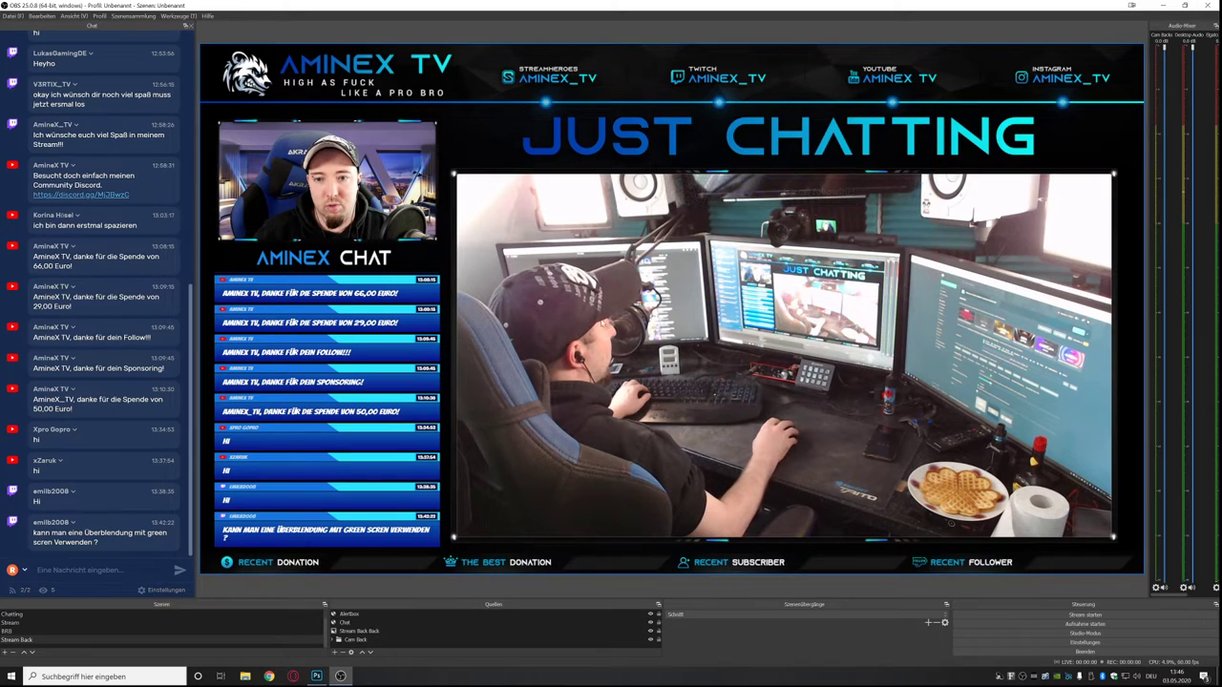
# Add the existing Follower browser source and place its text beside the RECENT FOLLOWER label.
pyautogui.click(332, 653)
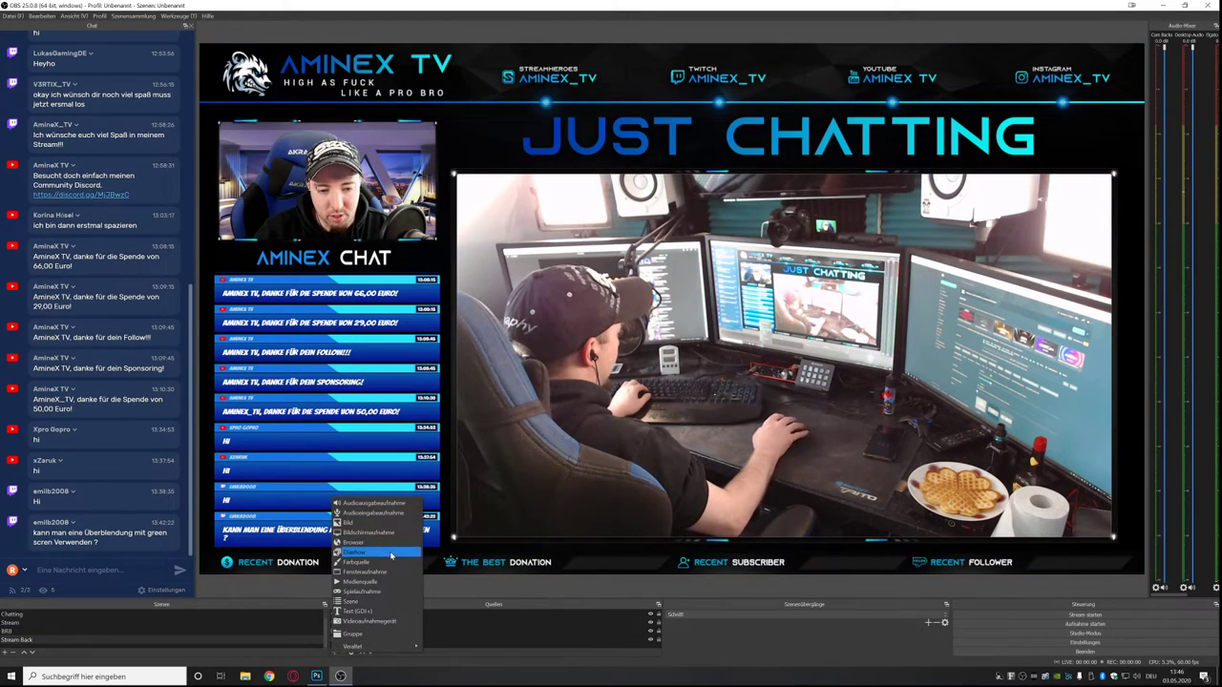
pyautogui.click(354, 542)
pyautogui.click(563, 322)
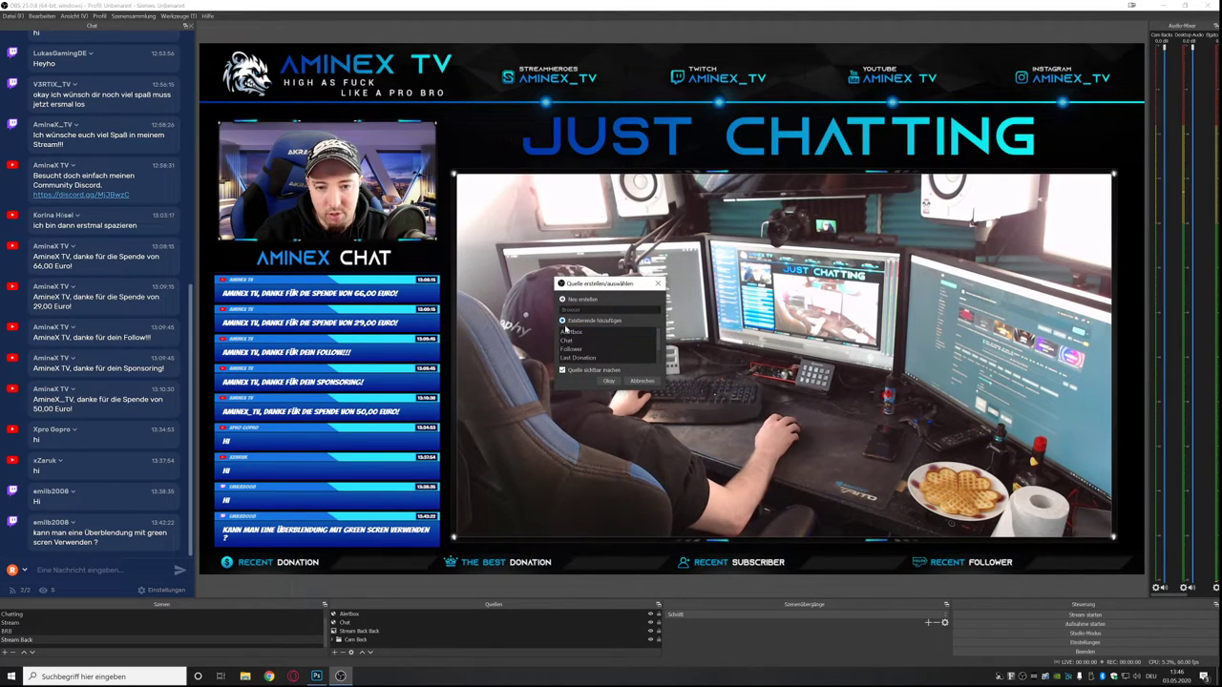
pyautogui.click(608, 381)
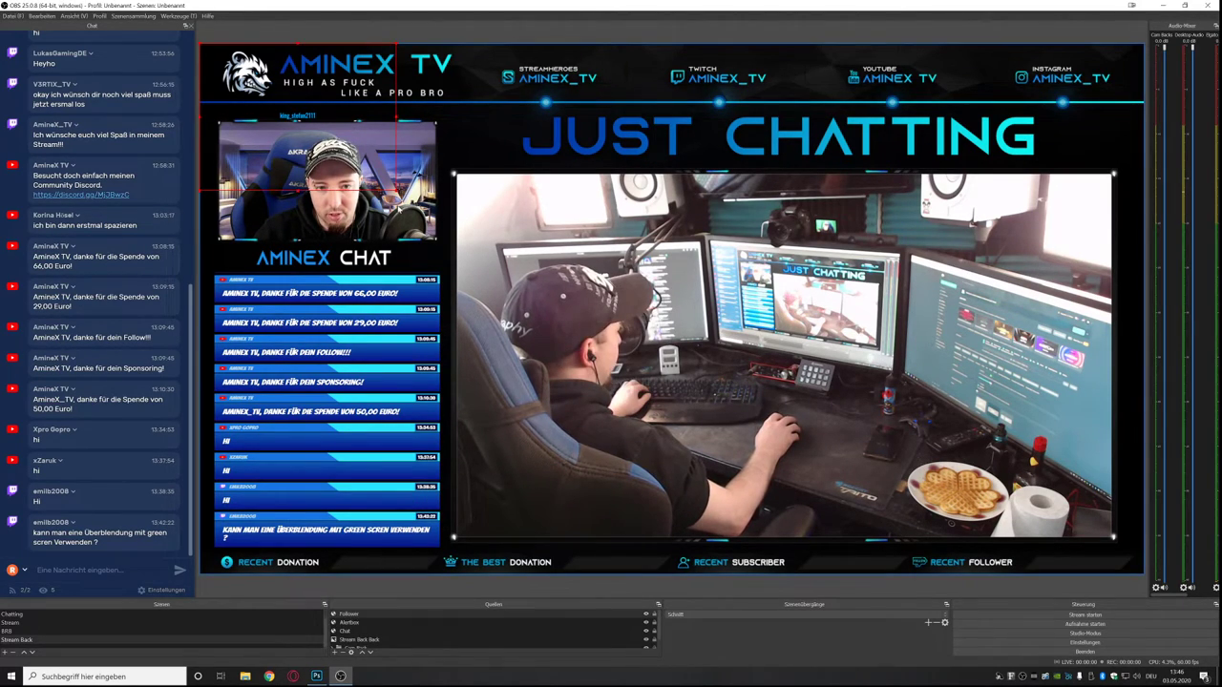
pyautogui.moveTo(1088, 604); pyautogui.dragTo(1101, 607)
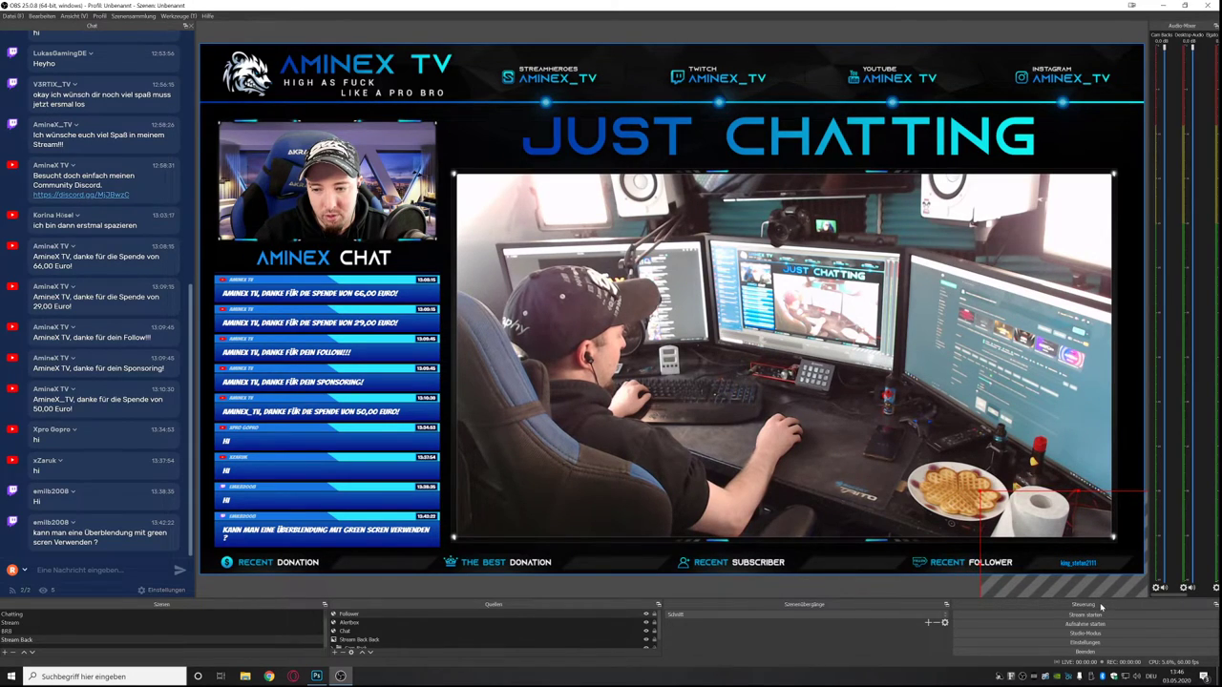
# Add the existing Last Donation browser source and place its text beside the RECENT DONATION label.
pyautogui.click(333, 652)
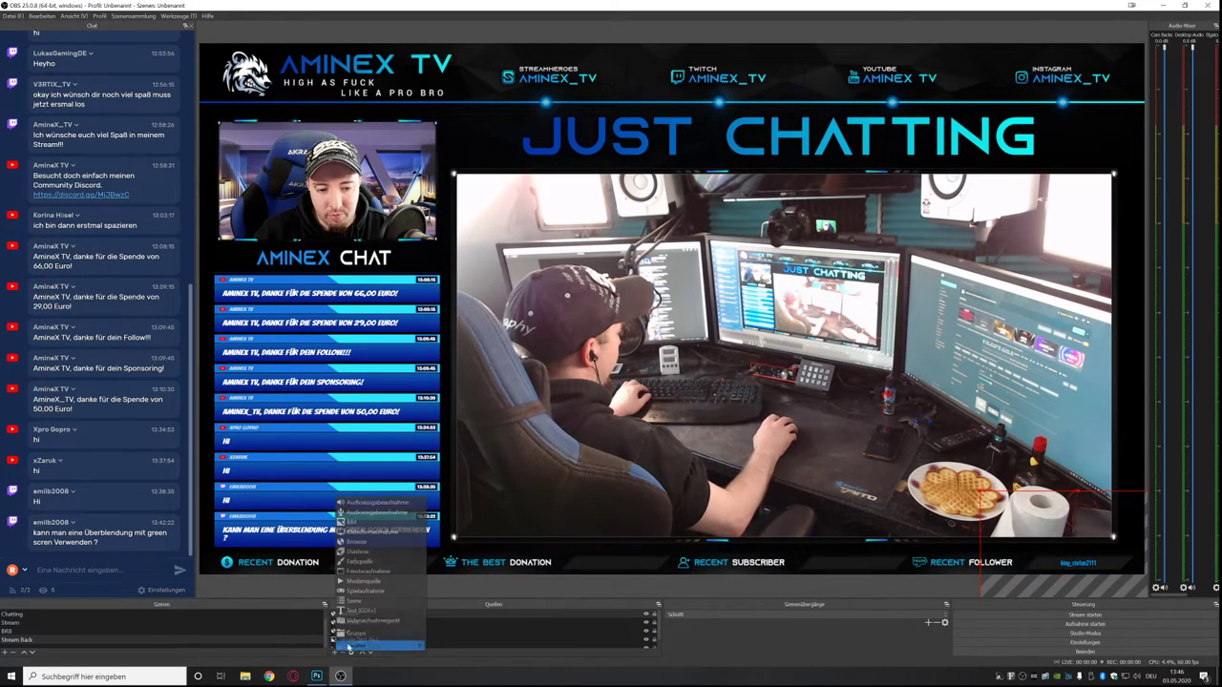
pyautogui.click(370, 542)
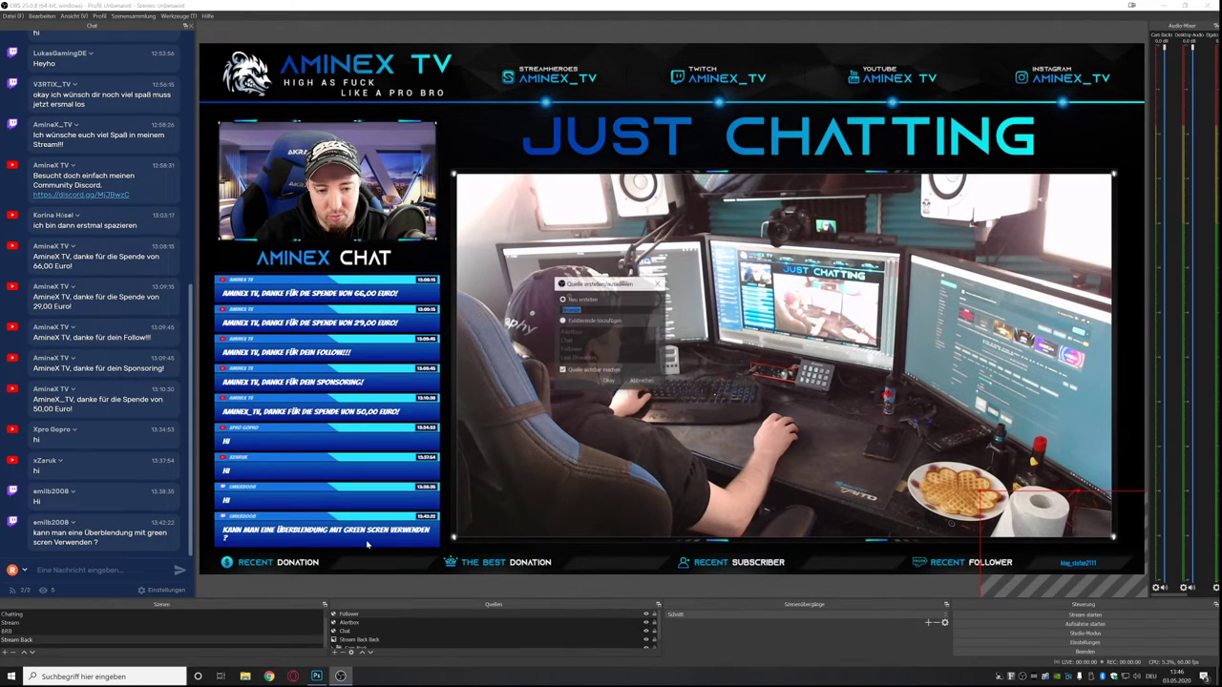
pyautogui.click(607, 380)
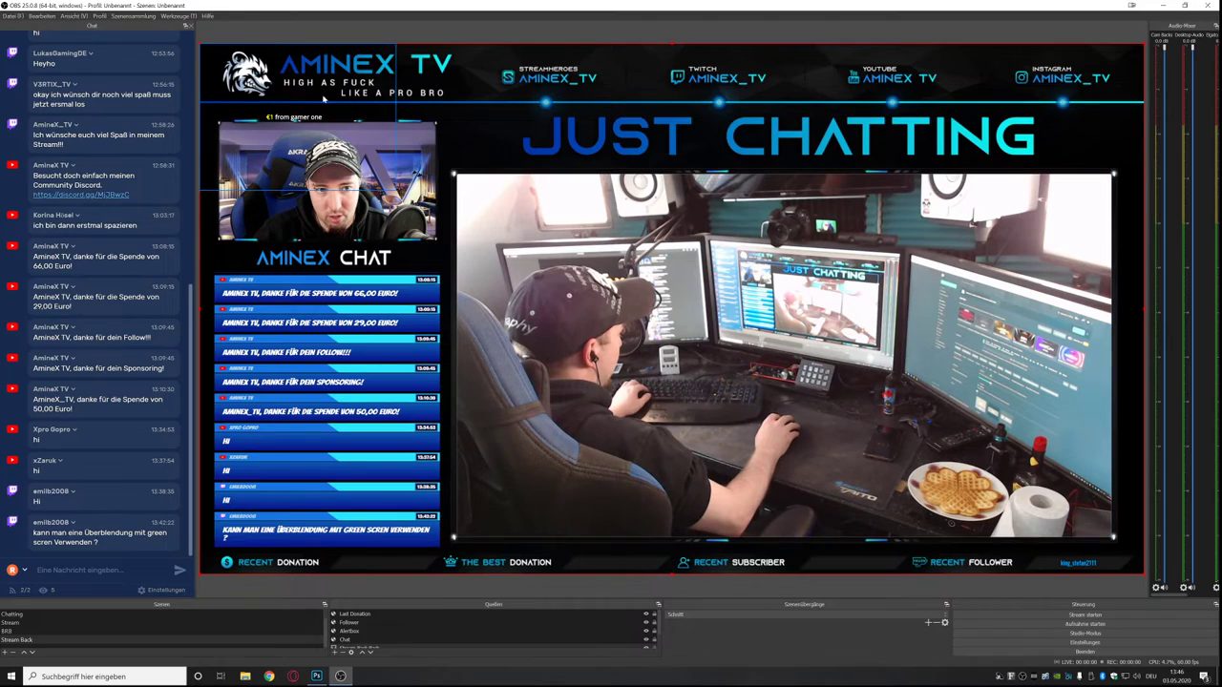
pyautogui.click(377, 612)
pyautogui.moveTo(376, 612); pyautogui.dragTo(388, 626)
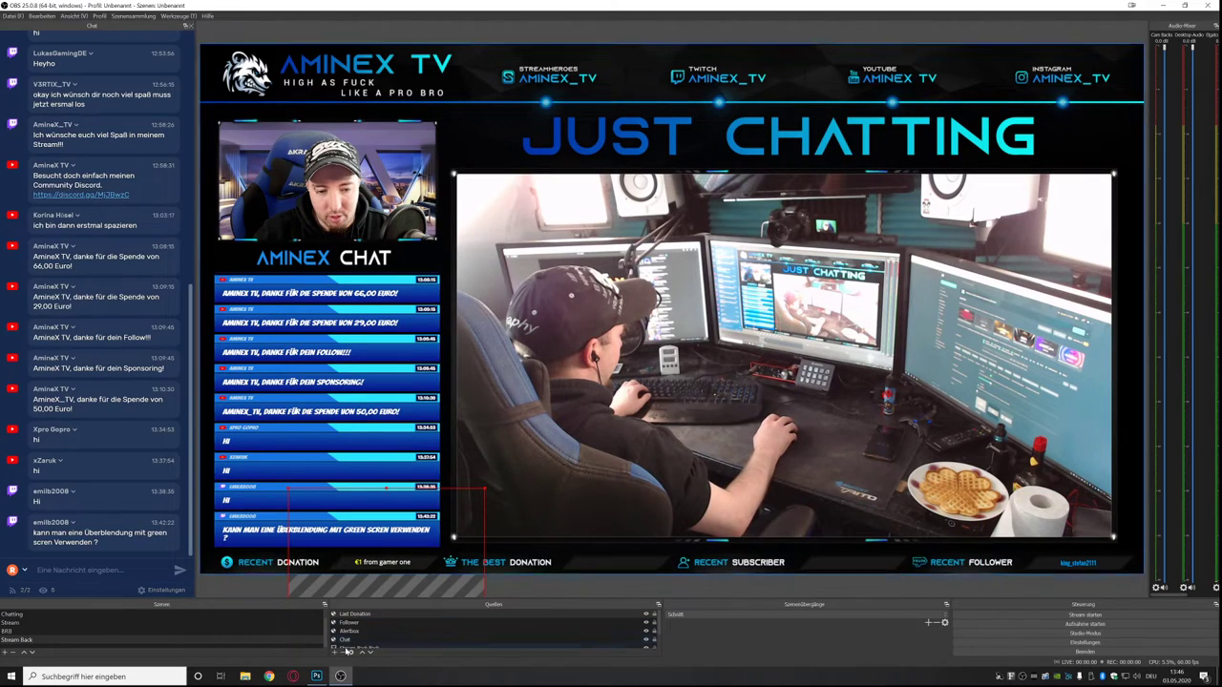
# Add the existing Subscriber browser source and align its text beside the RECENT SUBSCRIBER label.
pyautogui.click(336, 652)
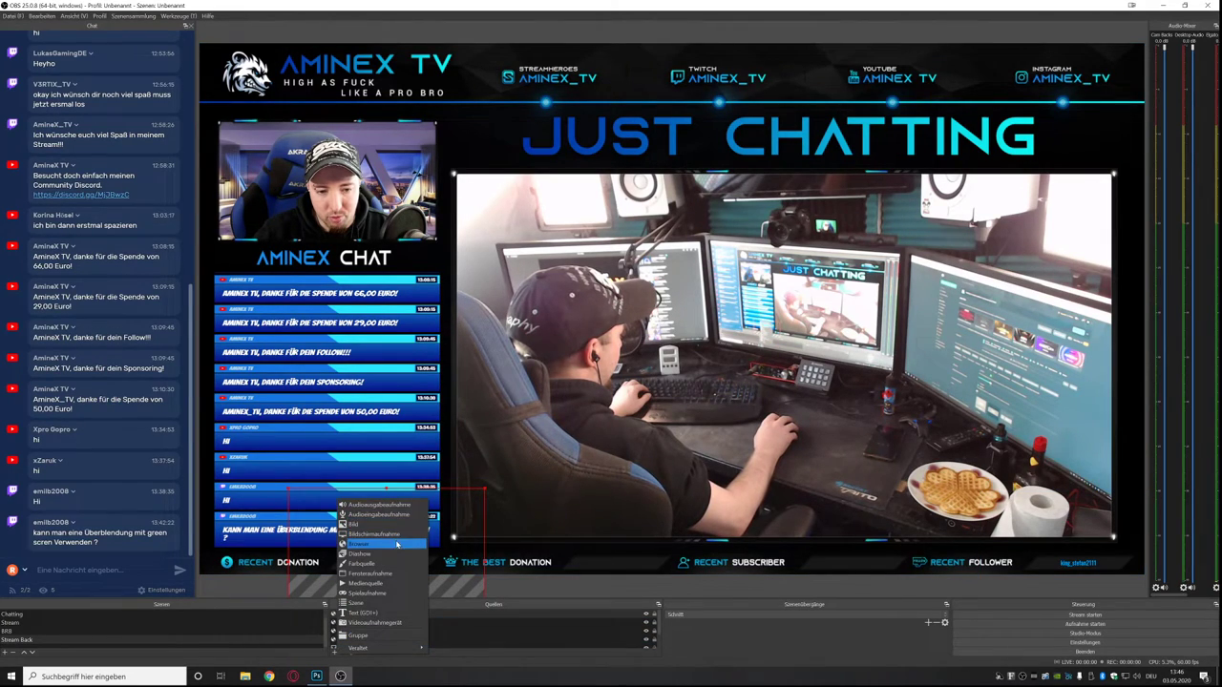
pyautogui.click(397, 544)
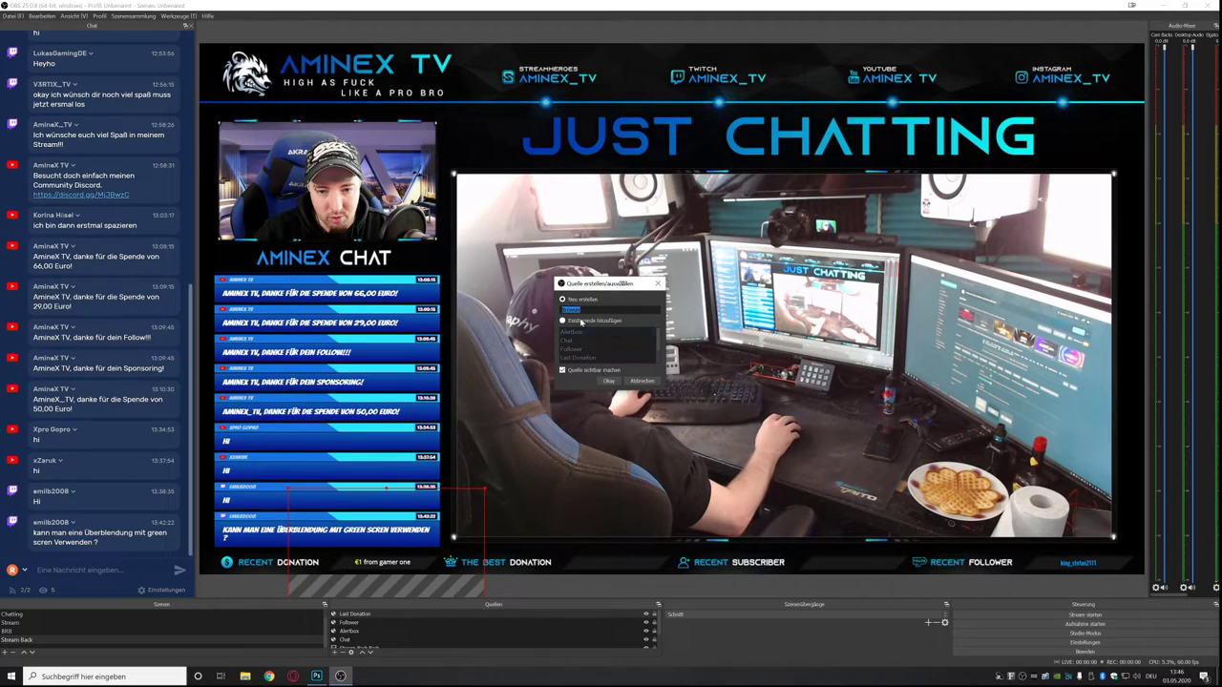
pyautogui.click(571, 322)
pyautogui.click(585, 348)
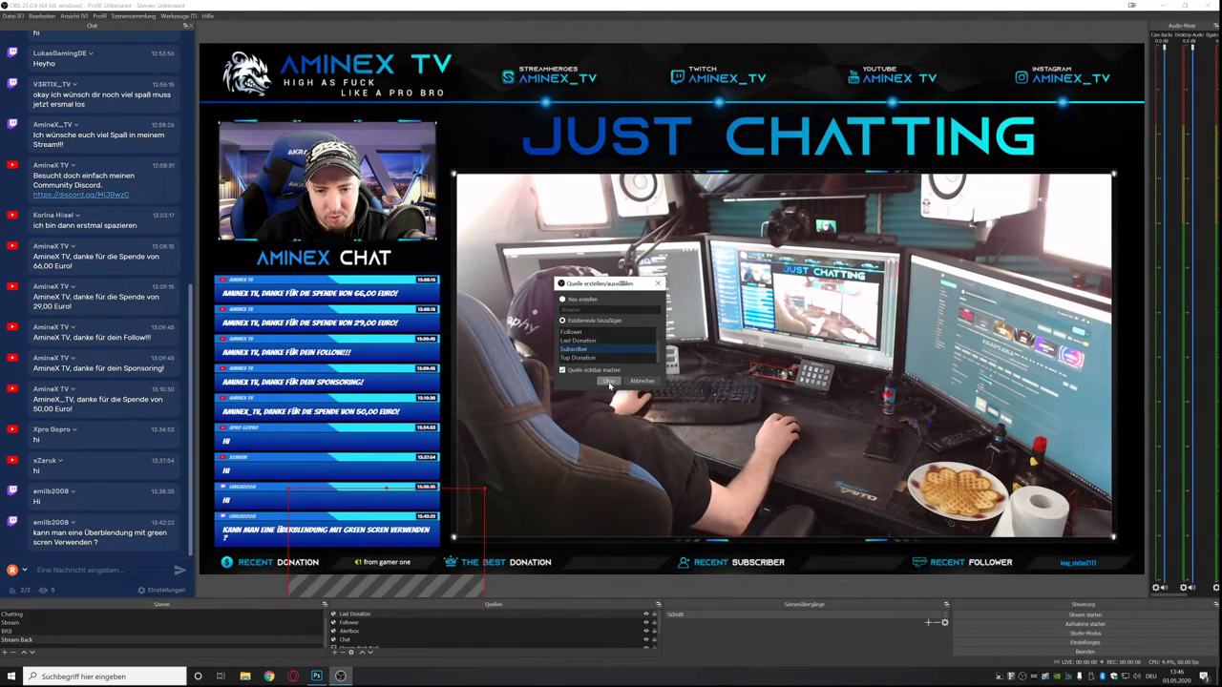
pyautogui.click(609, 382)
pyautogui.press('Left')
pyautogui.press('Left')
pyautogui.press('Left')
pyautogui.press('Left')
pyautogui.press('Left')
pyautogui.press('Left')
pyautogui.press('Left')
pyautogui.press('Left')
pyautogui.press('Left')
pyautogui.press('Left')
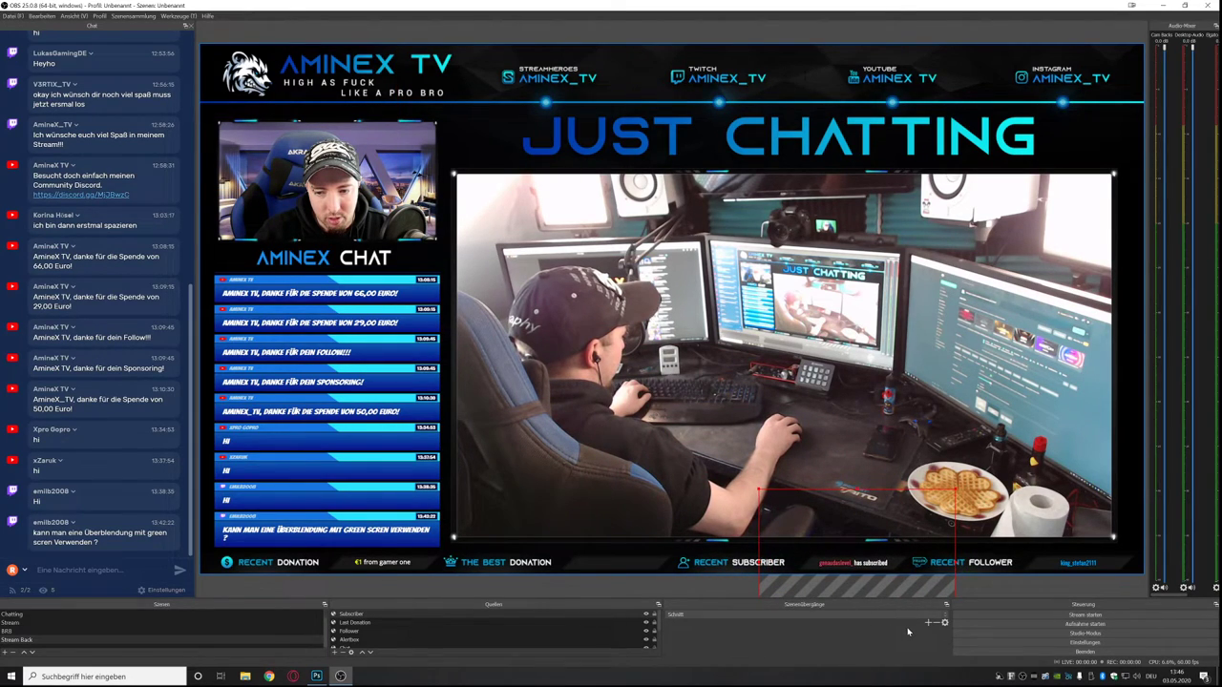
# Add the existing Top Donation browser source and place its text beside THE BEST DONATION label.
pyautogui.click(333, 653)
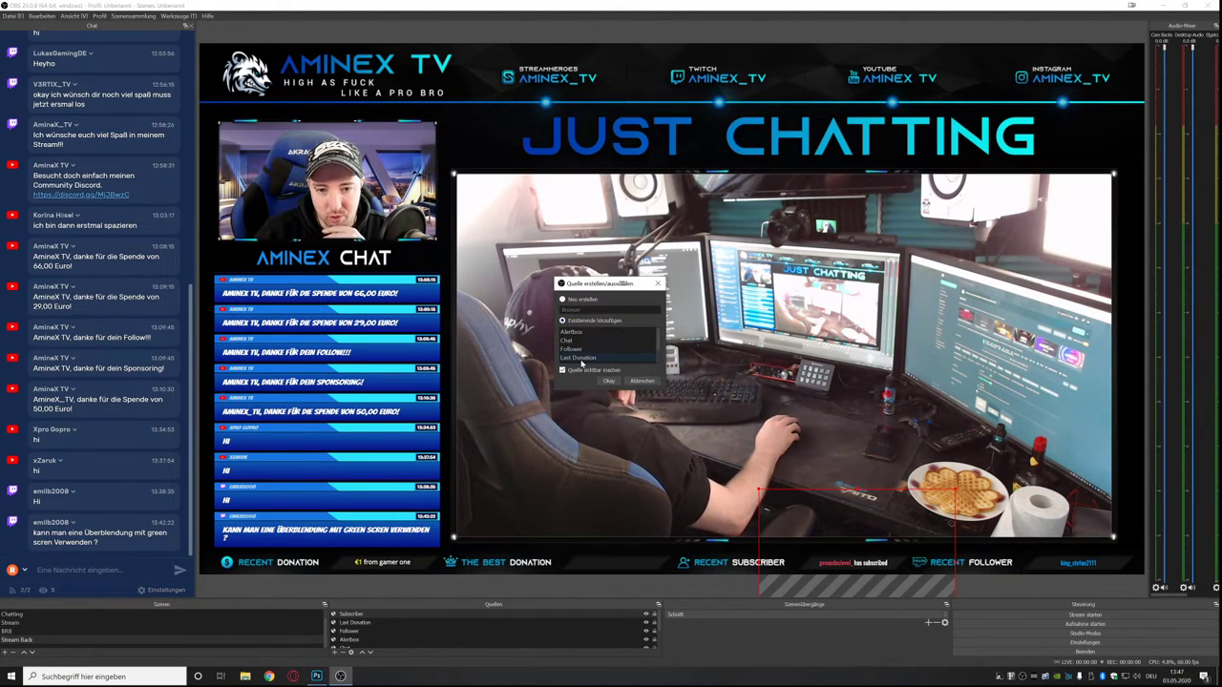
pyautogui.click(607, 381)
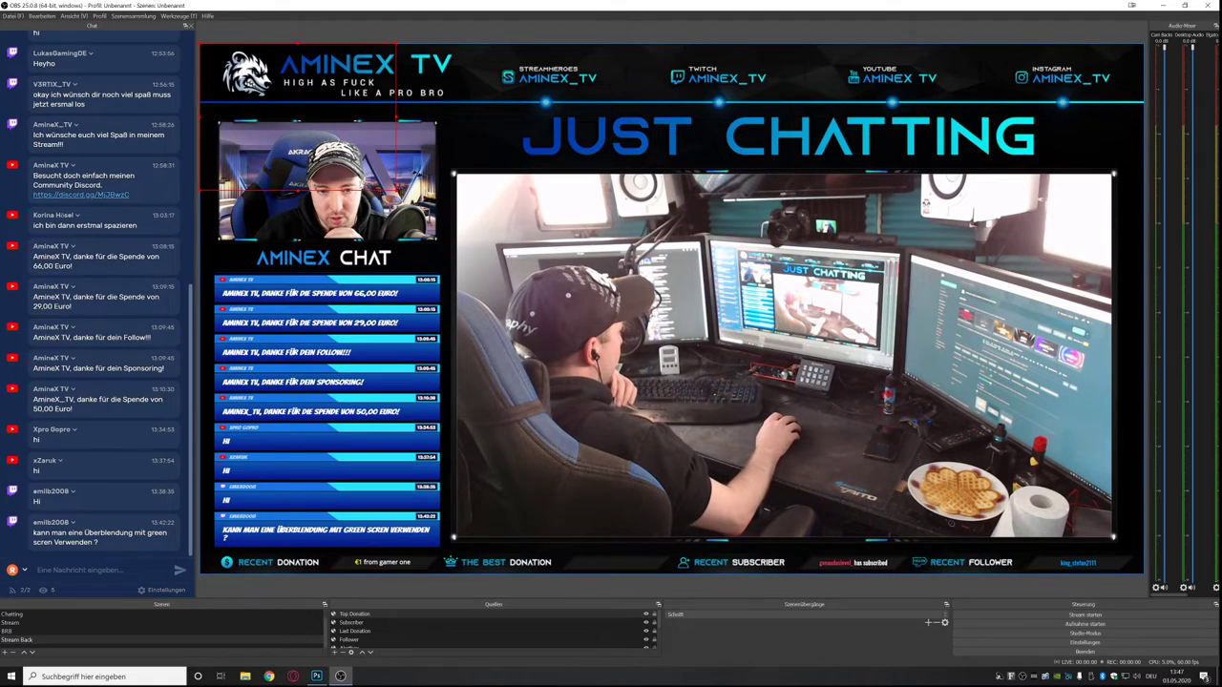
pyautogui.moveTo(319, 144); pyautogui.dragTo(640, 589)
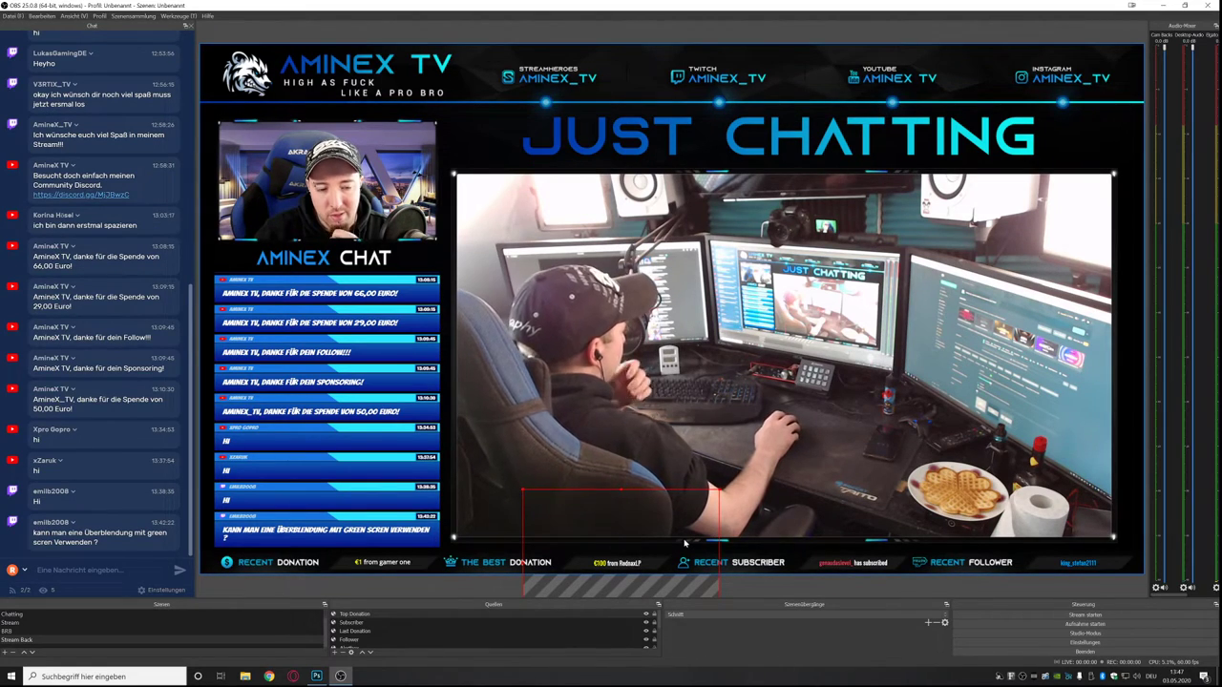
# Create a new source group named "Overlay Back" in the Stream Back scene.
pyautogui.scroll(-1, 364, 638)
pyautogui.click(336, 653)
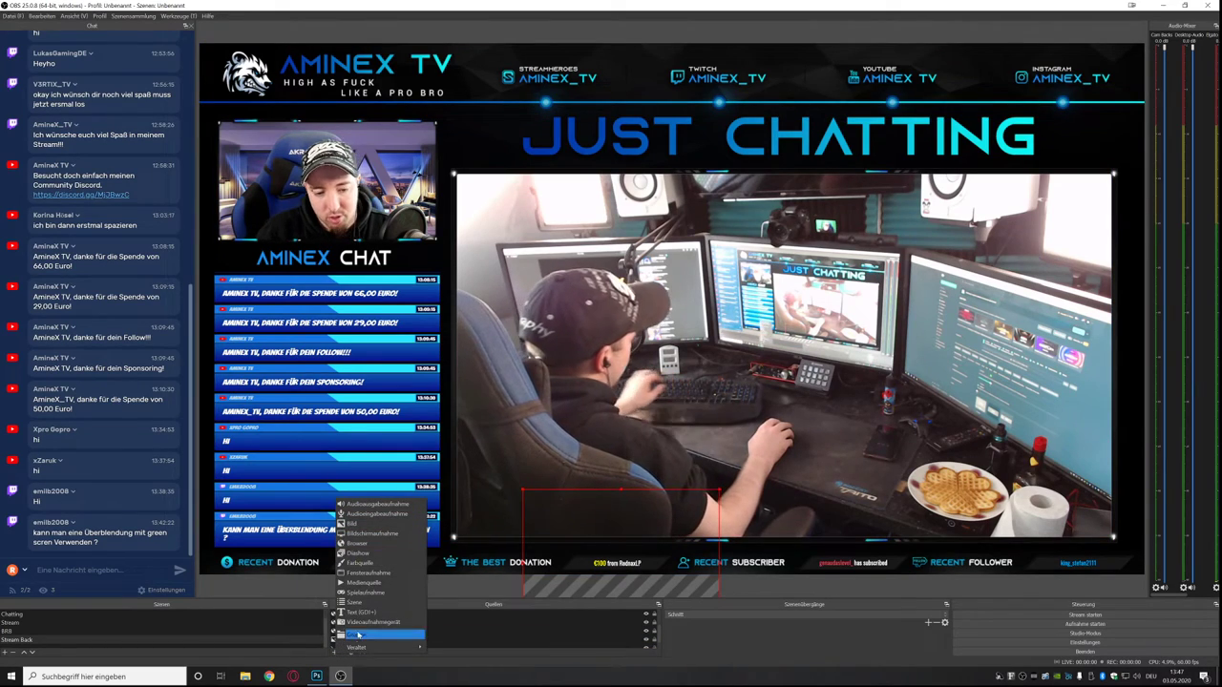
pyautogui.click(370, 640)
pyautogui.press('Return')
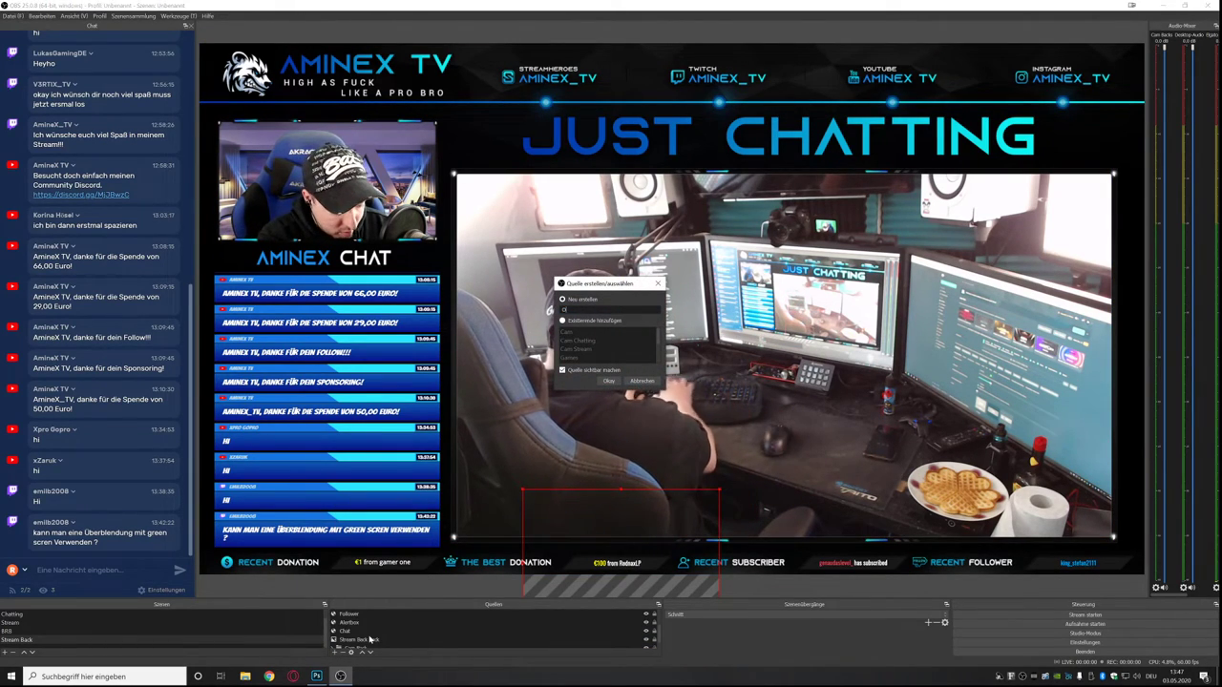
pyautogui.press('Return')
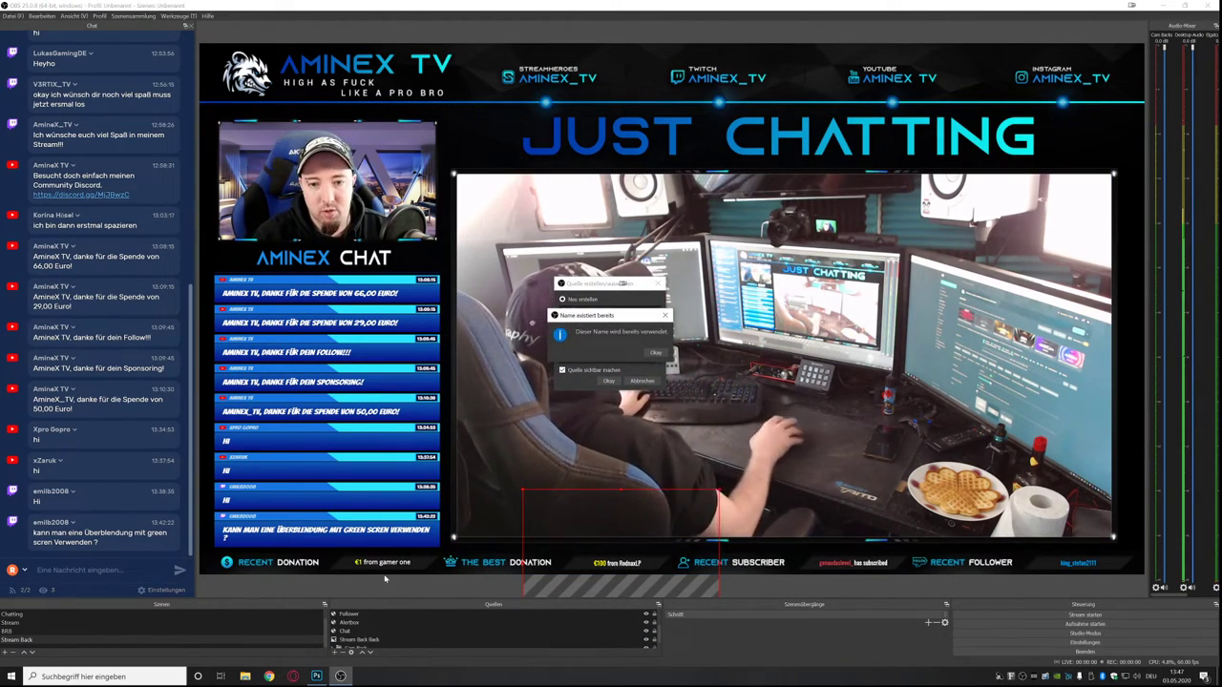
pyautogui.write('Back')
pyautogui.press('Return')
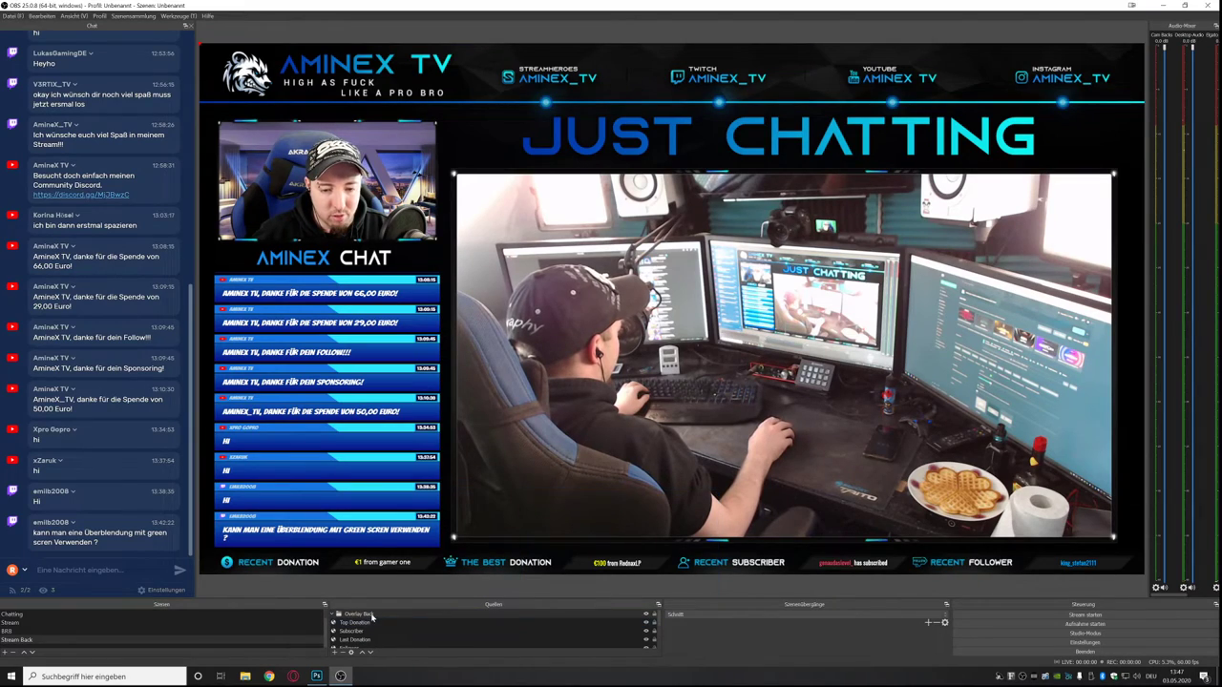
# Move the donation, subscriber, follower, chat and alert sources into the Overlay Back group and collapse the group.
pyautogui.click(371, 622)
pyautogui.scroll(-1, 356, 632)
pyautogui.scroll(-1, 356, 633)
pyautogui.scroll(3, 350, 634)
pyautogui.moveTo(361, 627); pyautogui.dragTo(360, 616)
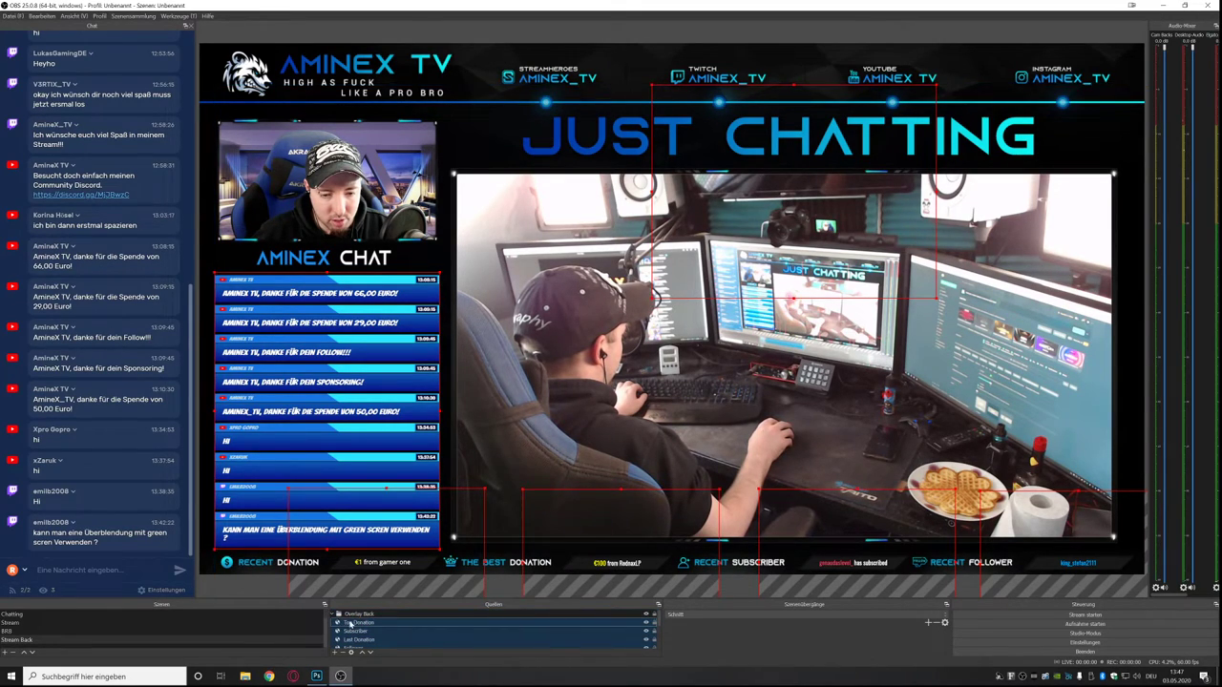
pyautogui.click(337, 616)
pyautogui.click(335, 615)
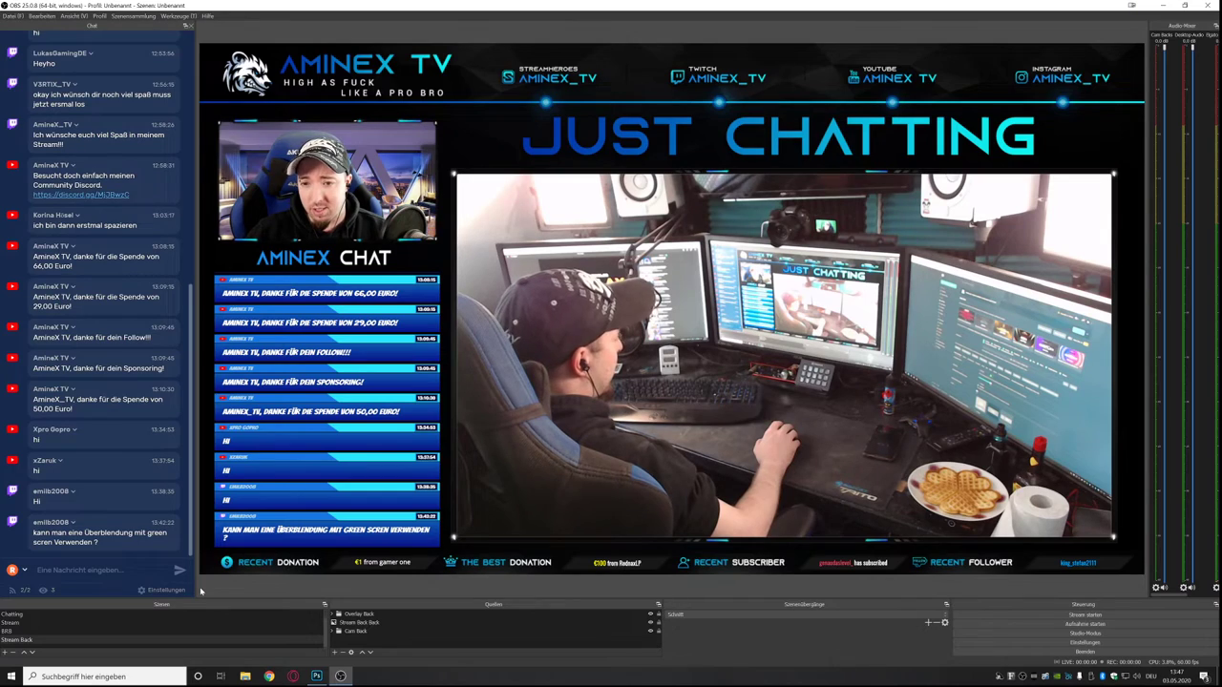
# In the Cam Back group, set the Cam Backs webcam's video format to MJPEG, colour space to 709 and colour range to Voll.
pyautogui.click(349, 631)
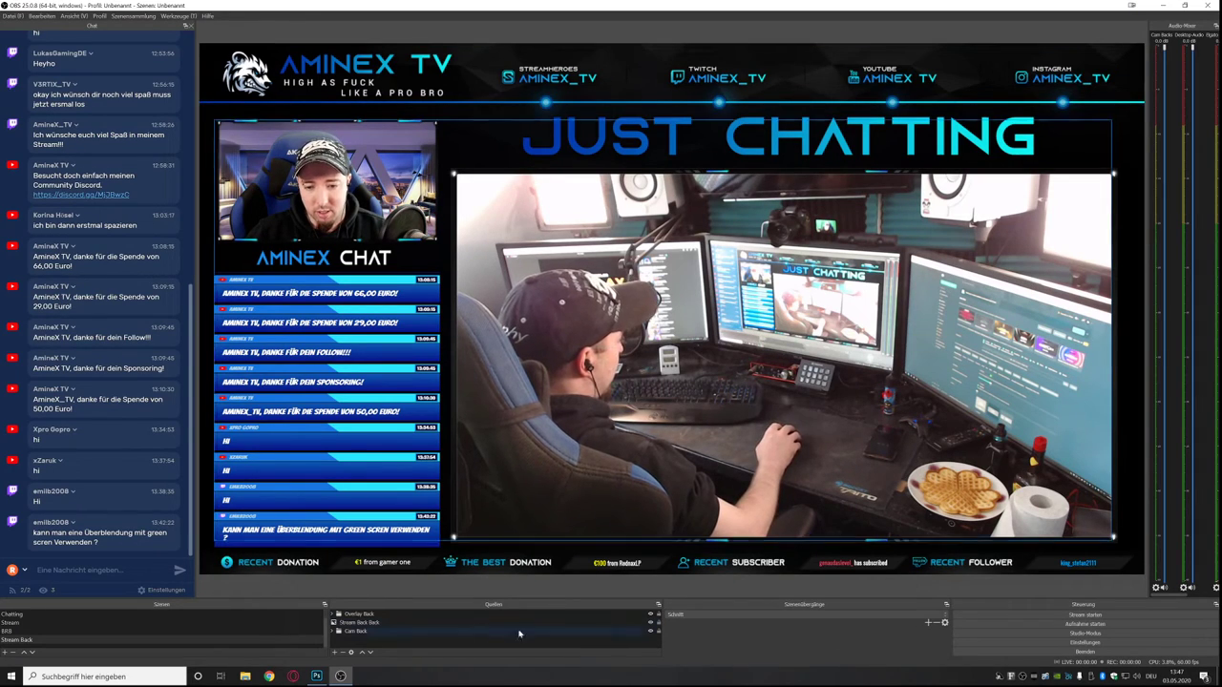
pyautogui.click(332, 632)
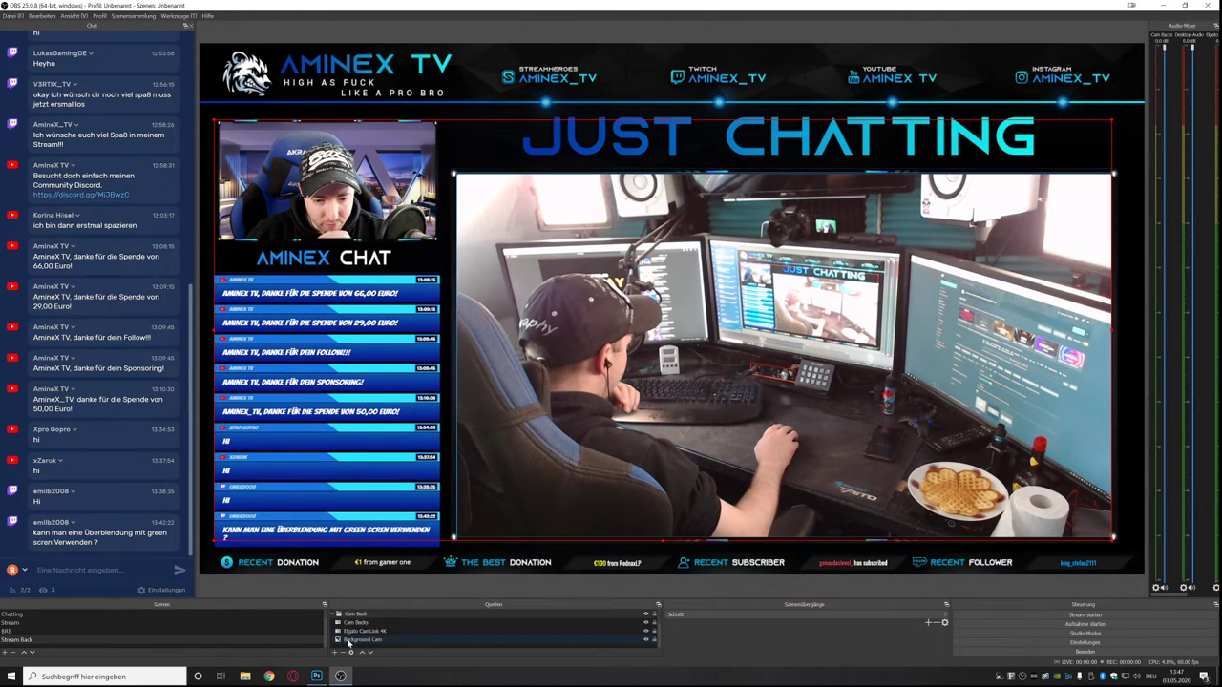
pyautogui.click(362, 640)
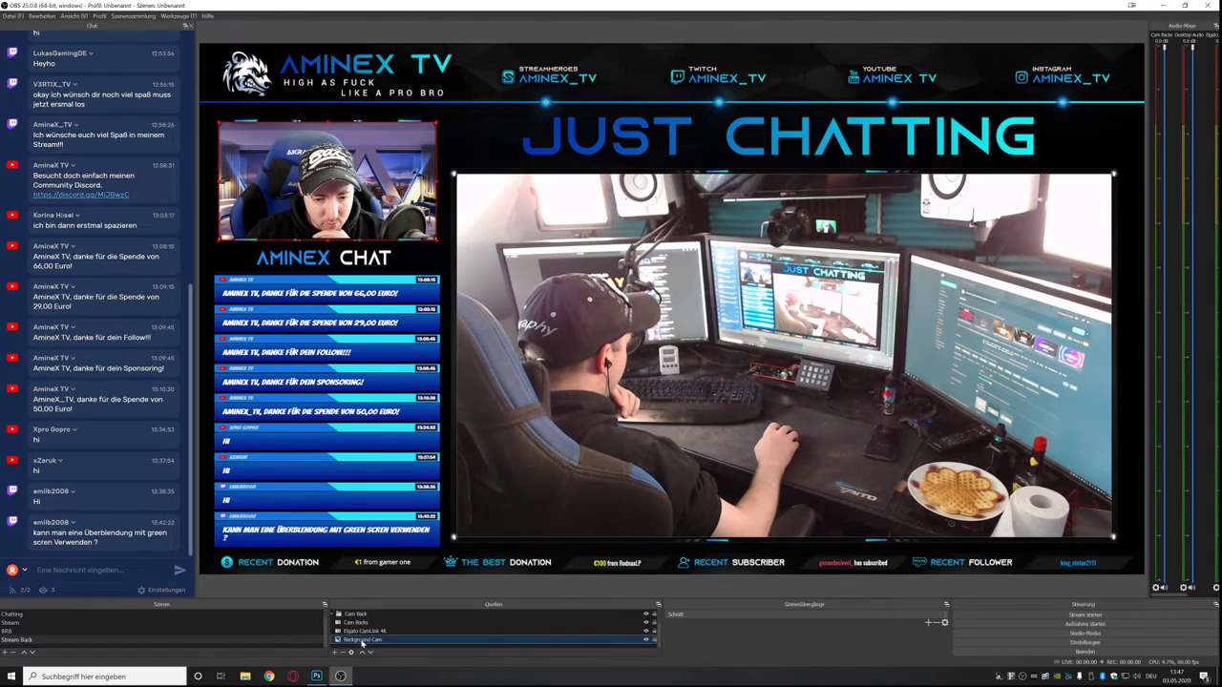
pyautogui.rightClick(361, 640)
pyautogui.click(356, 625)
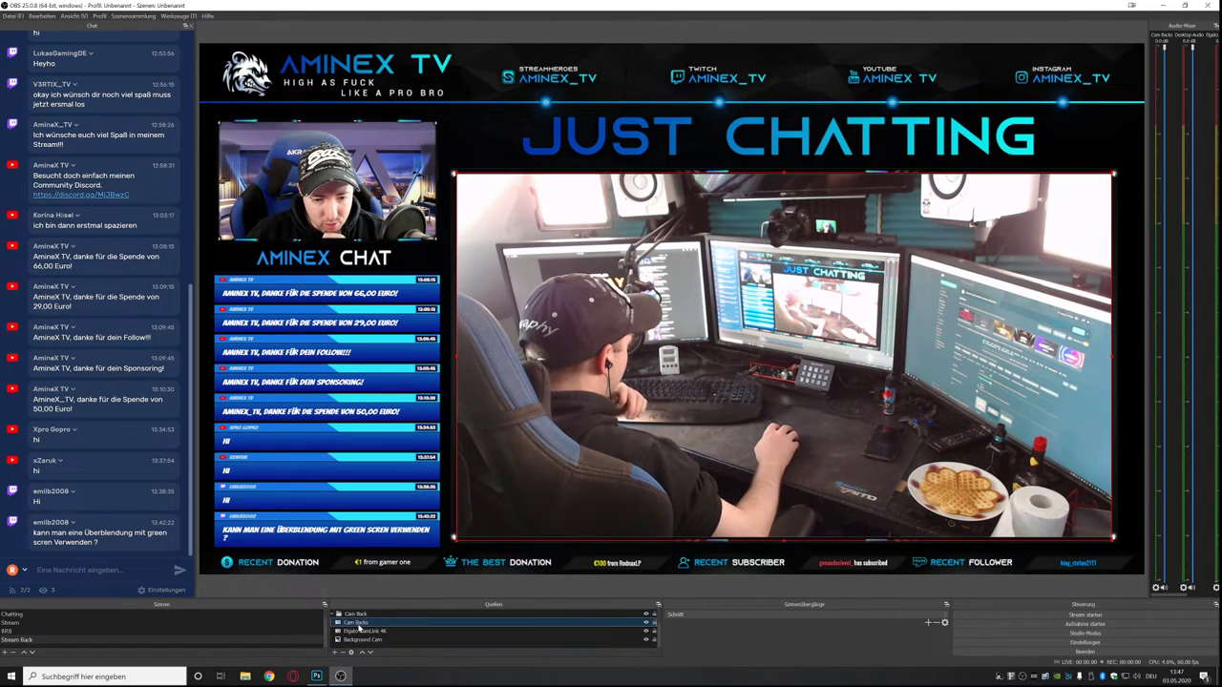
pyautogui.rightClick(360, 626)
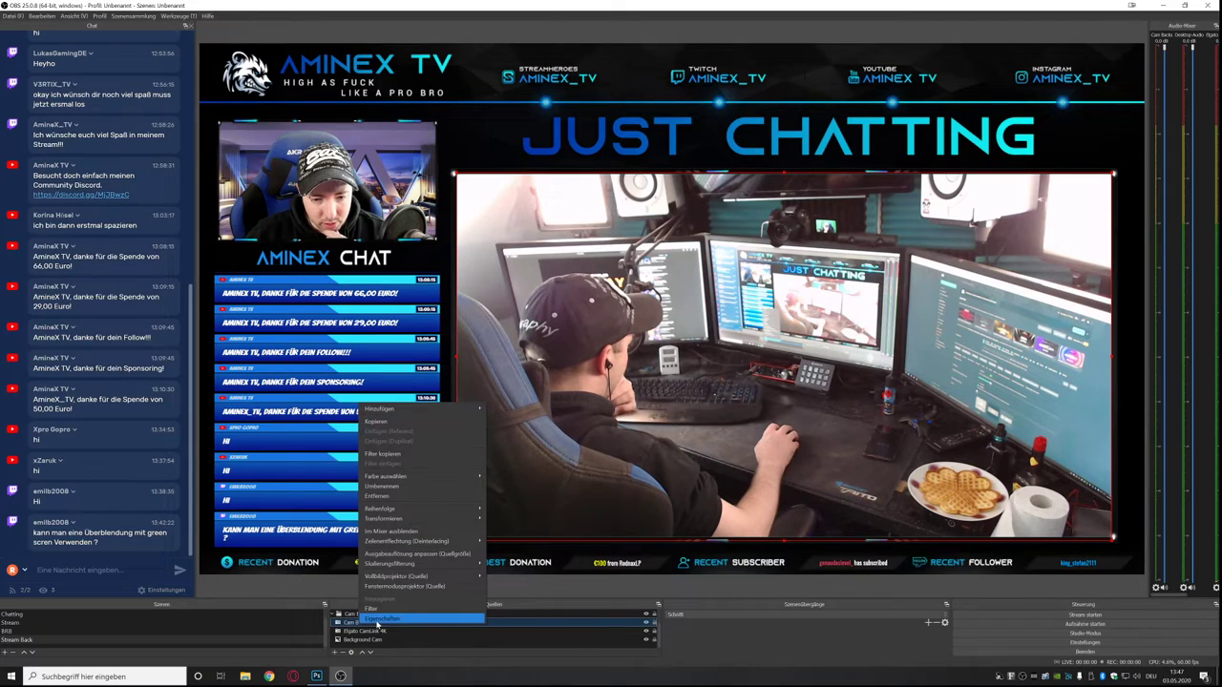
pyautogui.click(378, 625)
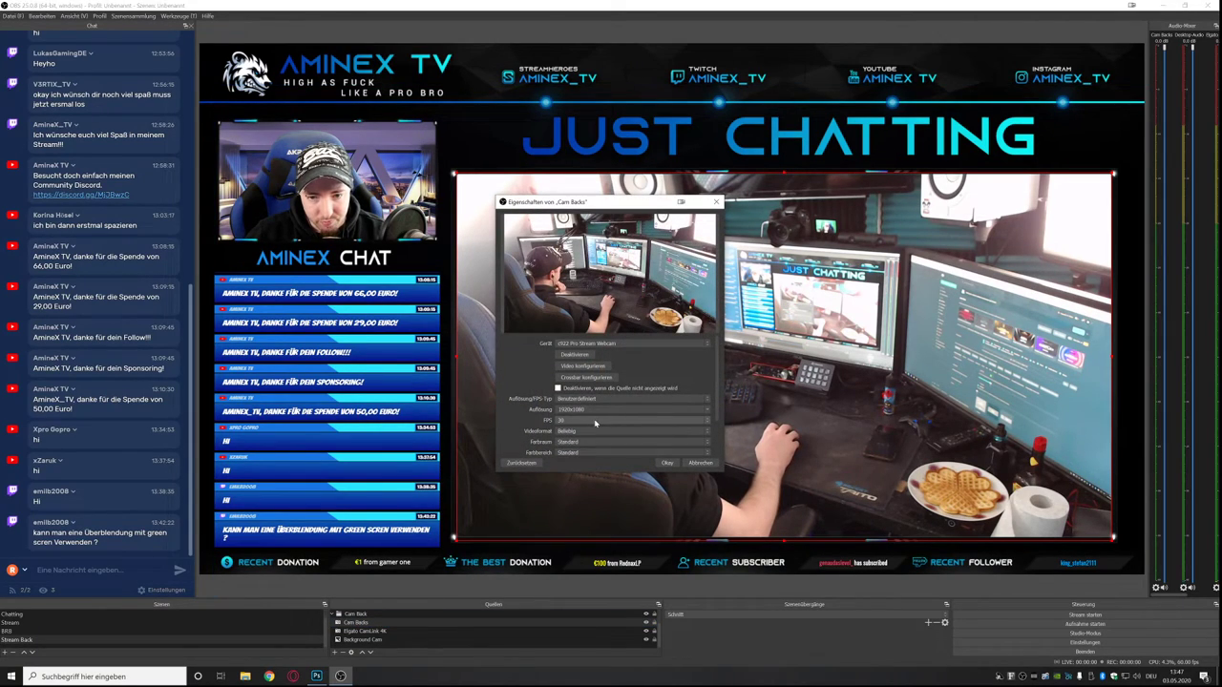
pyautogui.click(592, 430)
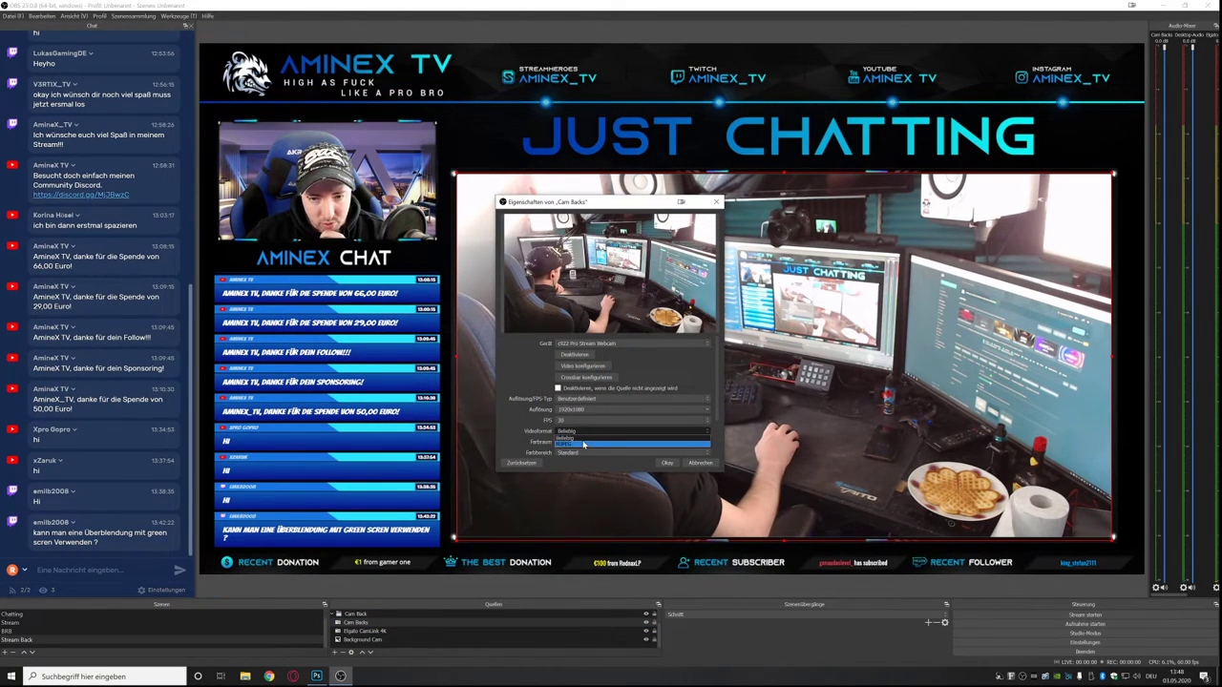
pyautogui.click(583, 444)
pyautogui.click(580, 420)
pyautogui.click(580, 432)
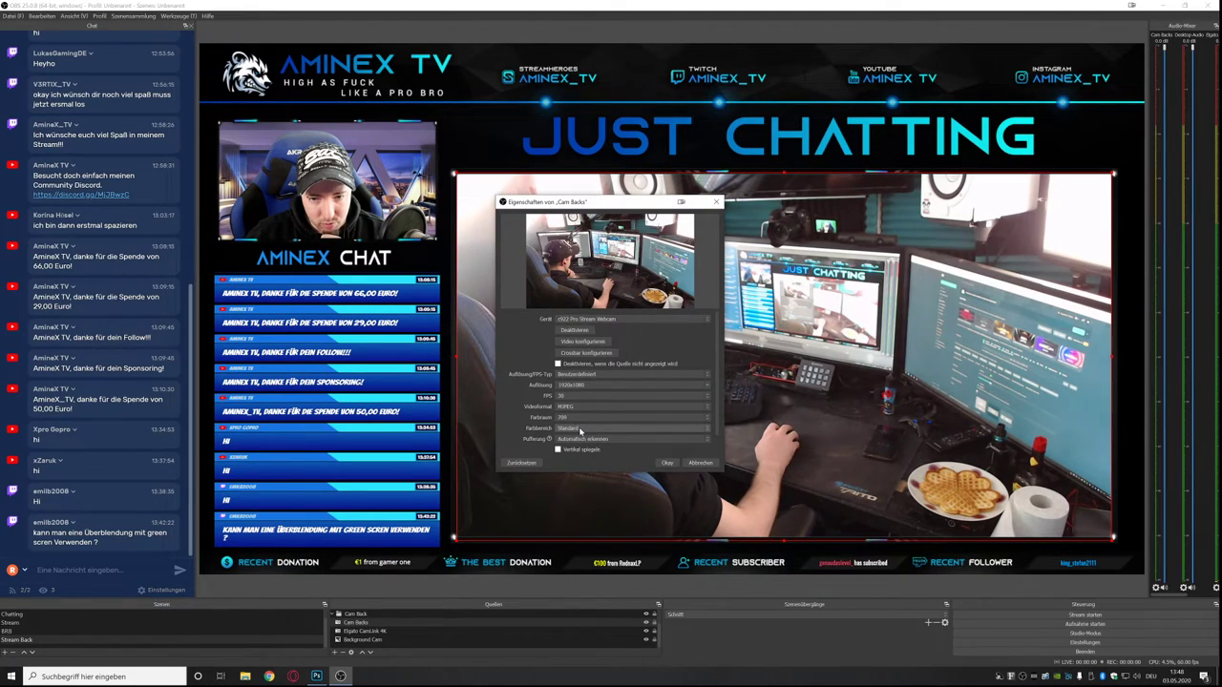
pyautogui.click(579, 429)
pyautogui.click(580, 446)
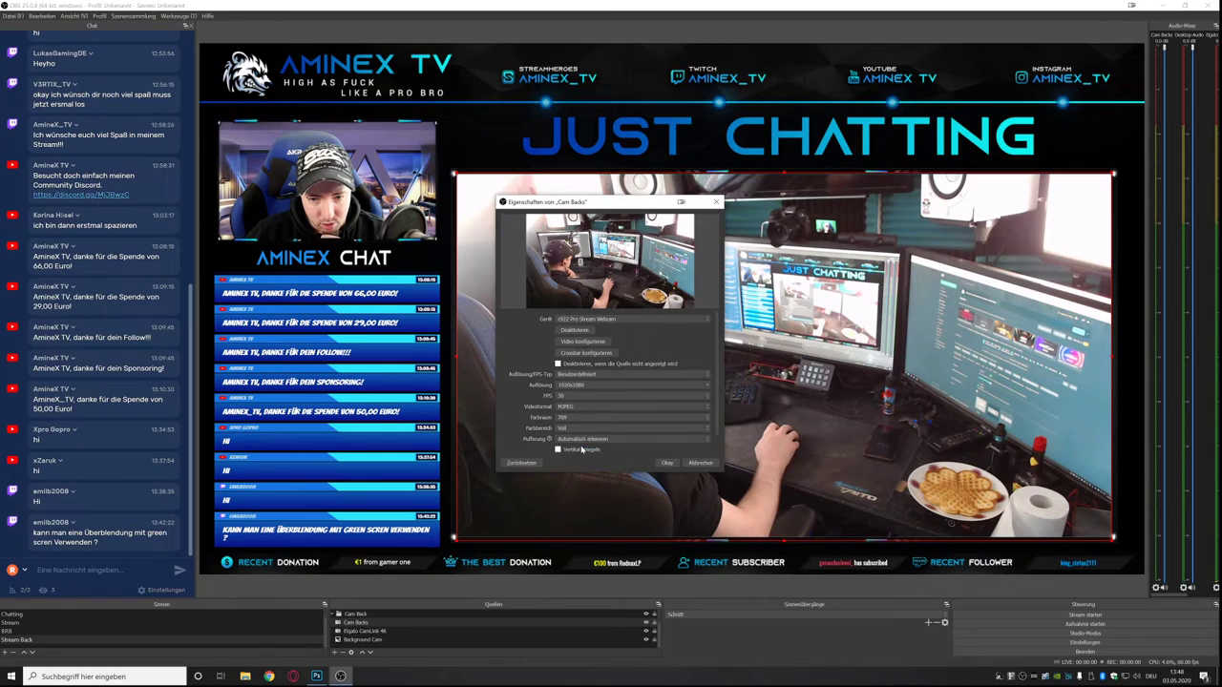
pyautogui.click(667, 463)
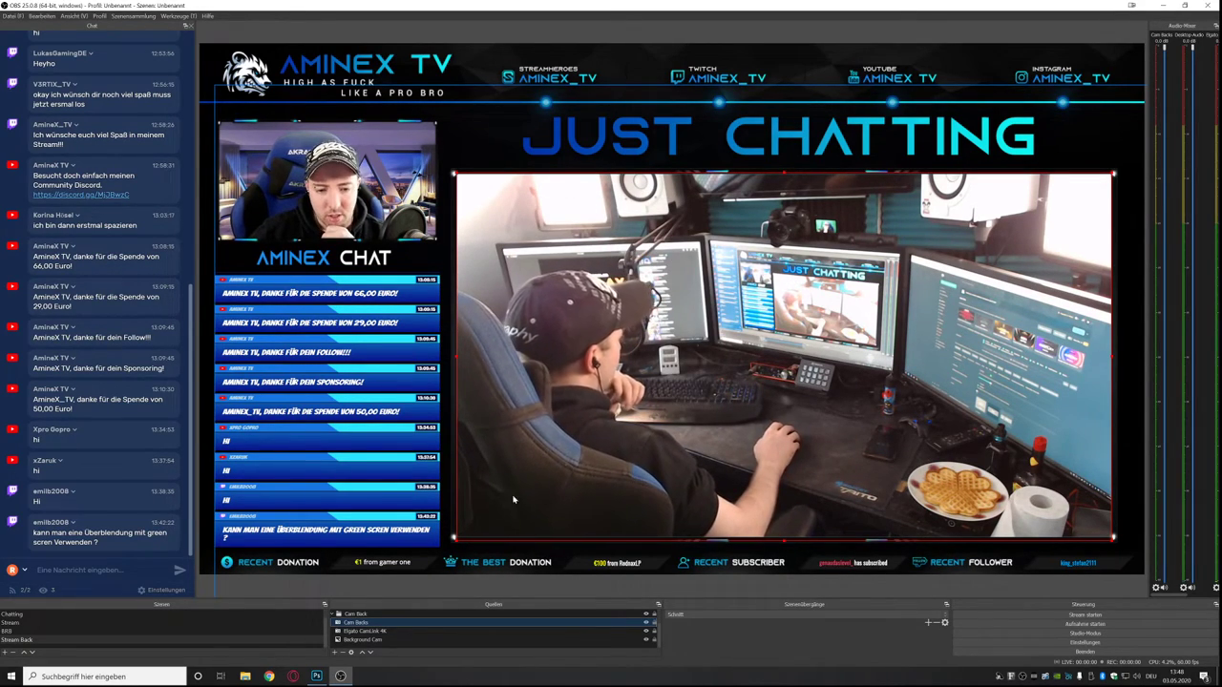
# Try to lower the Cam Backs webcam's exposure to -6 in its camera control settings.
pyautogui.rightClick(416, 621)
pyautogui.click(444, 584)
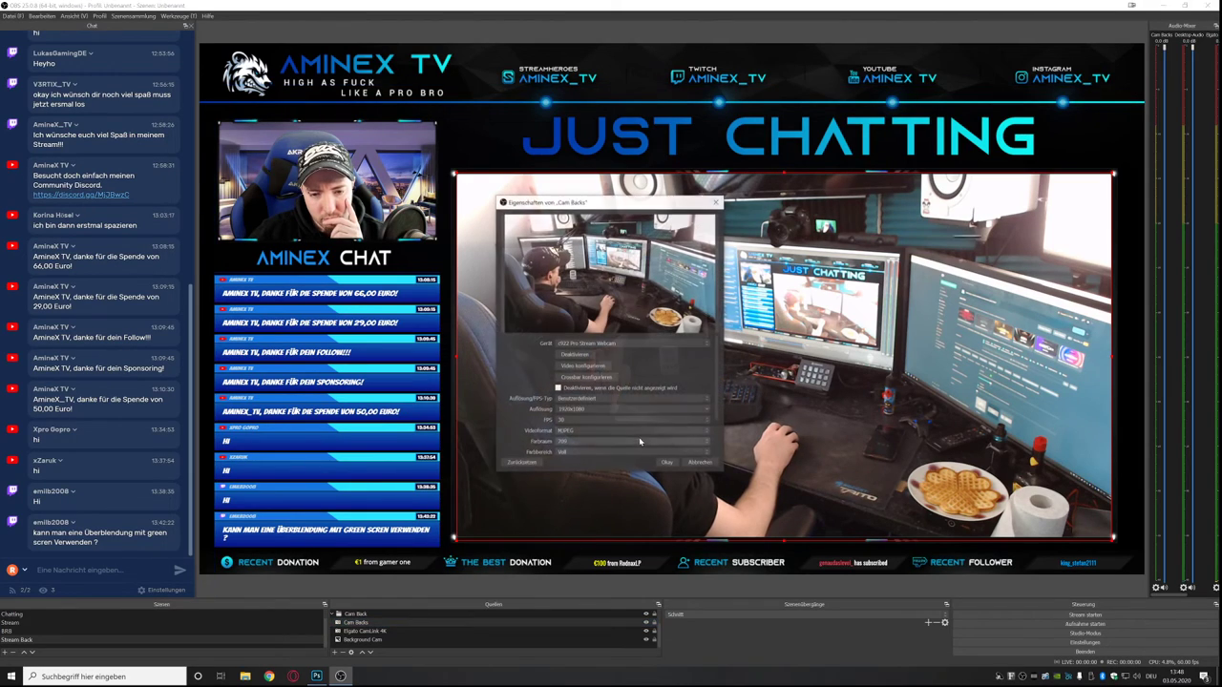
pyautogui.click(583, 366)
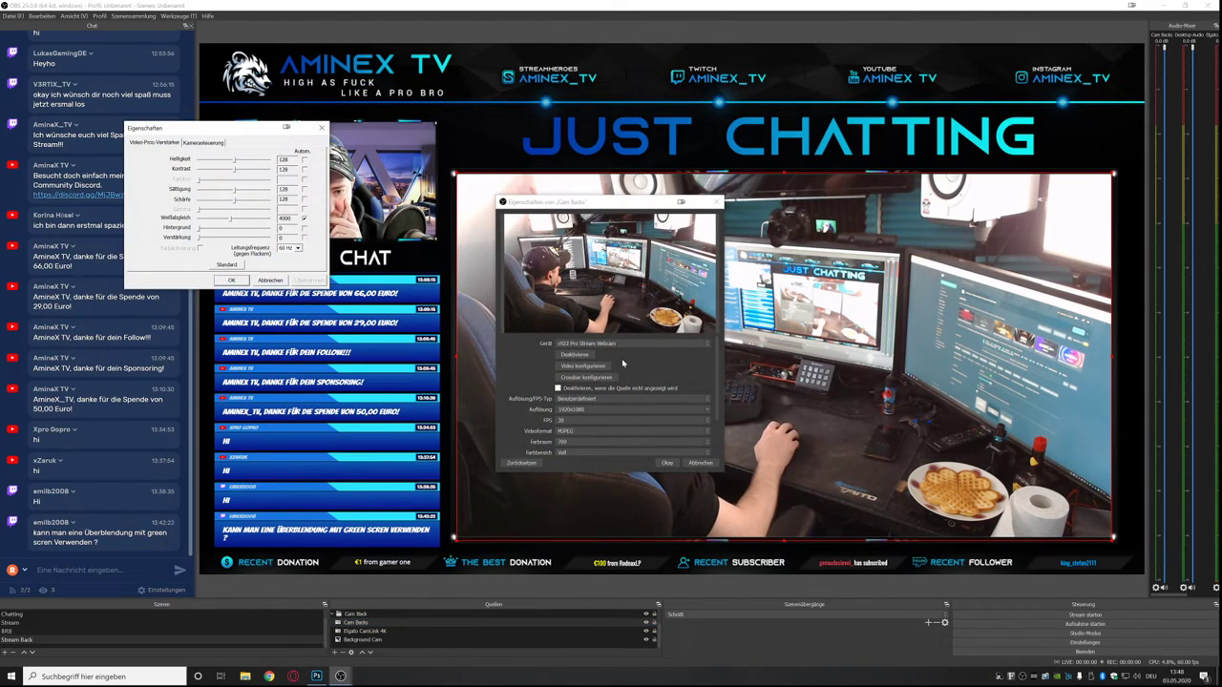
pyautogui.click(216, 143)
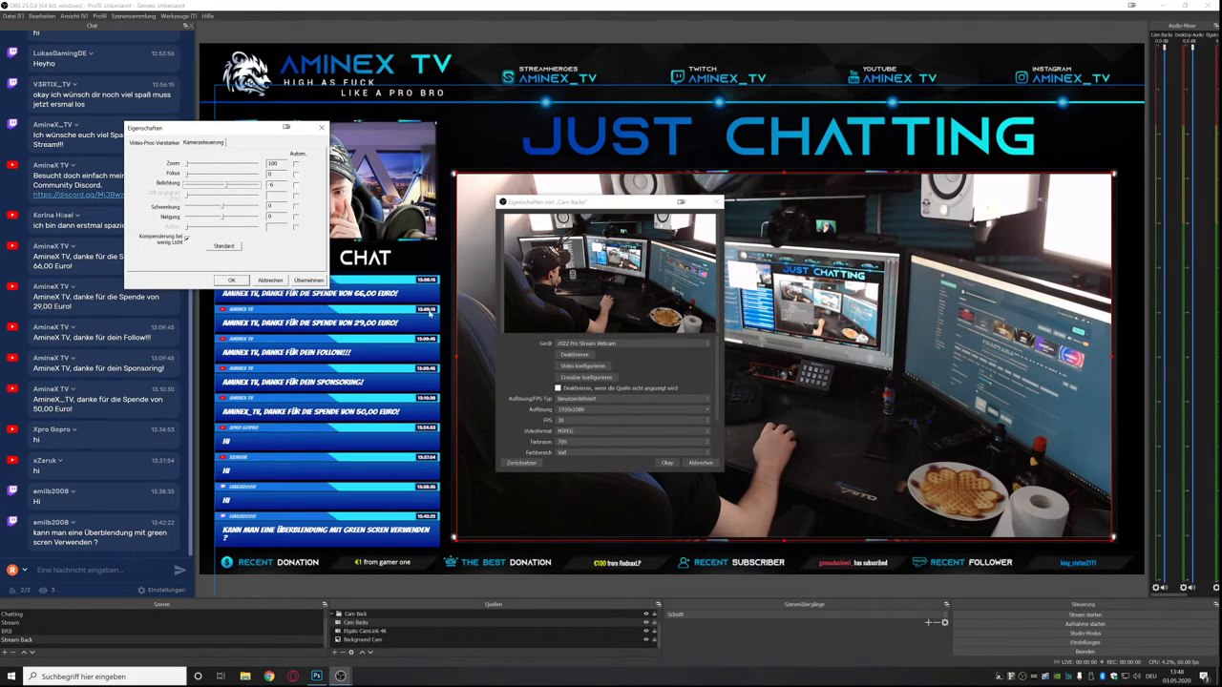
pyautogui.click(667, 463)
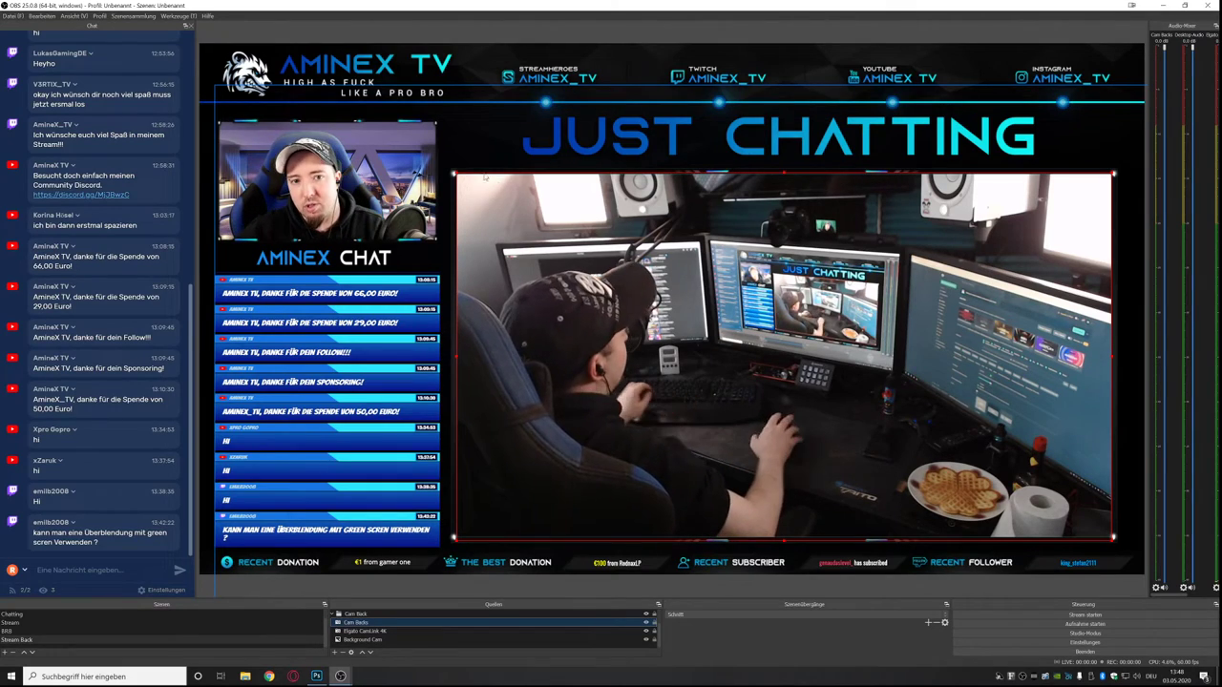
# Close Photoshop and the leftover camera properties window, keeping OBS open.
pyautogui.click(251, 563)
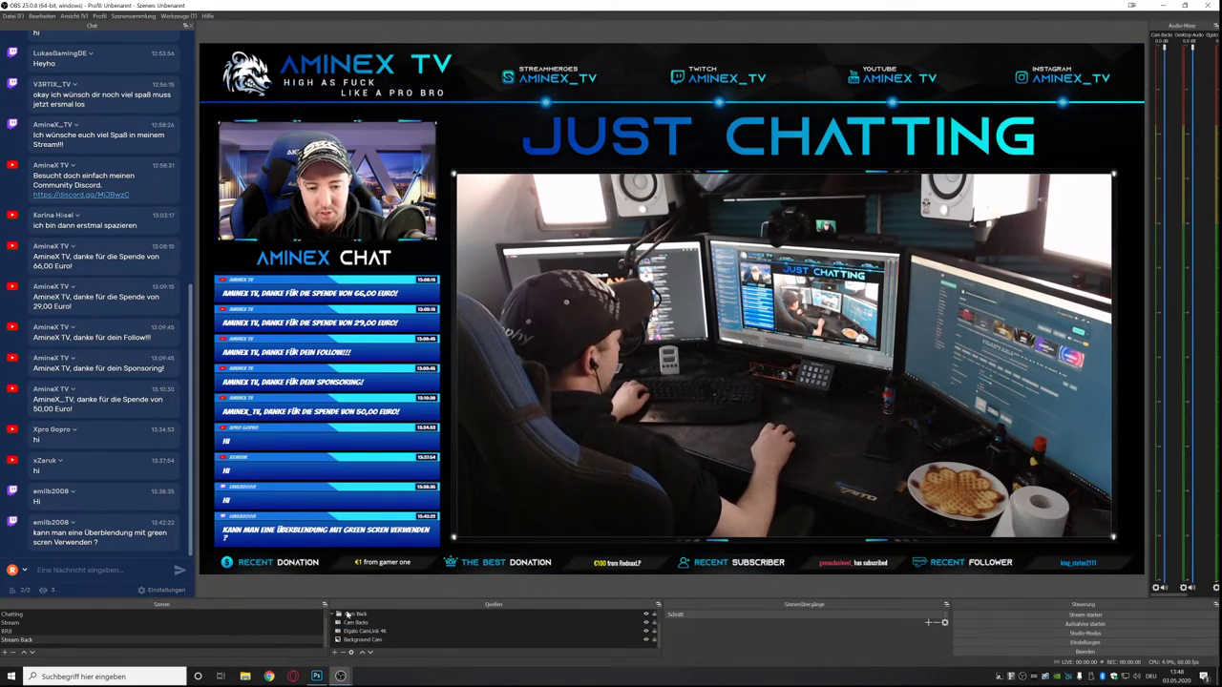
pyautogui.click(317, 676)
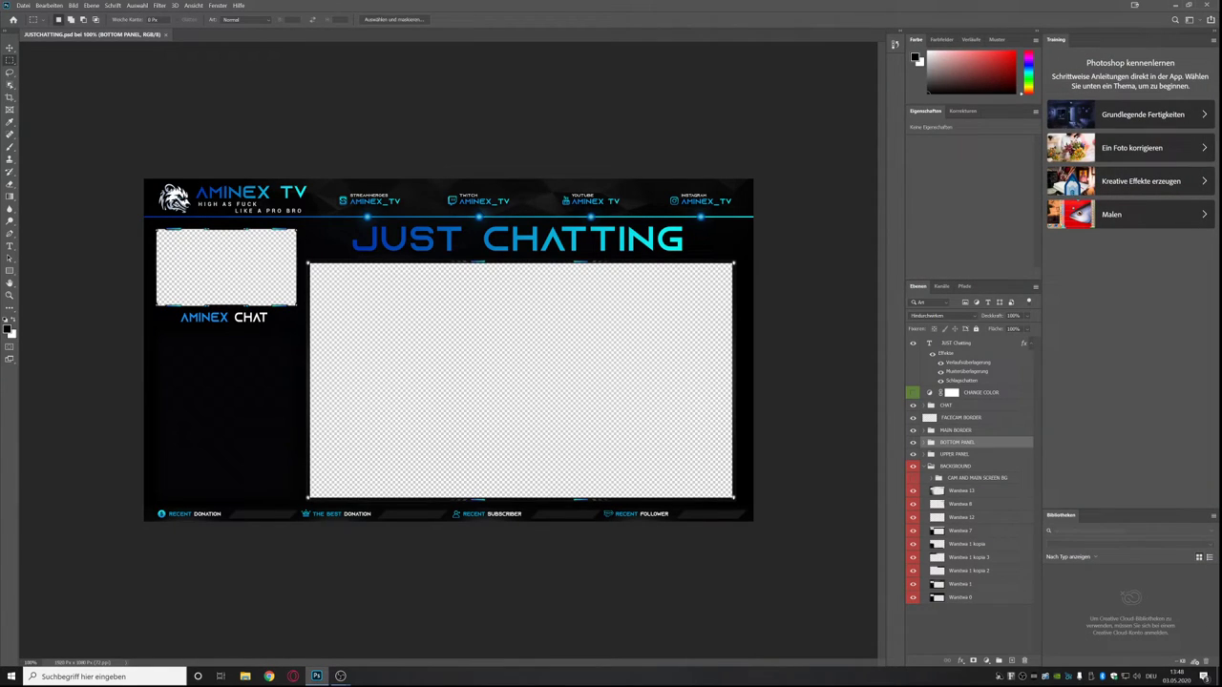
pyautogui.click(1214, 6)
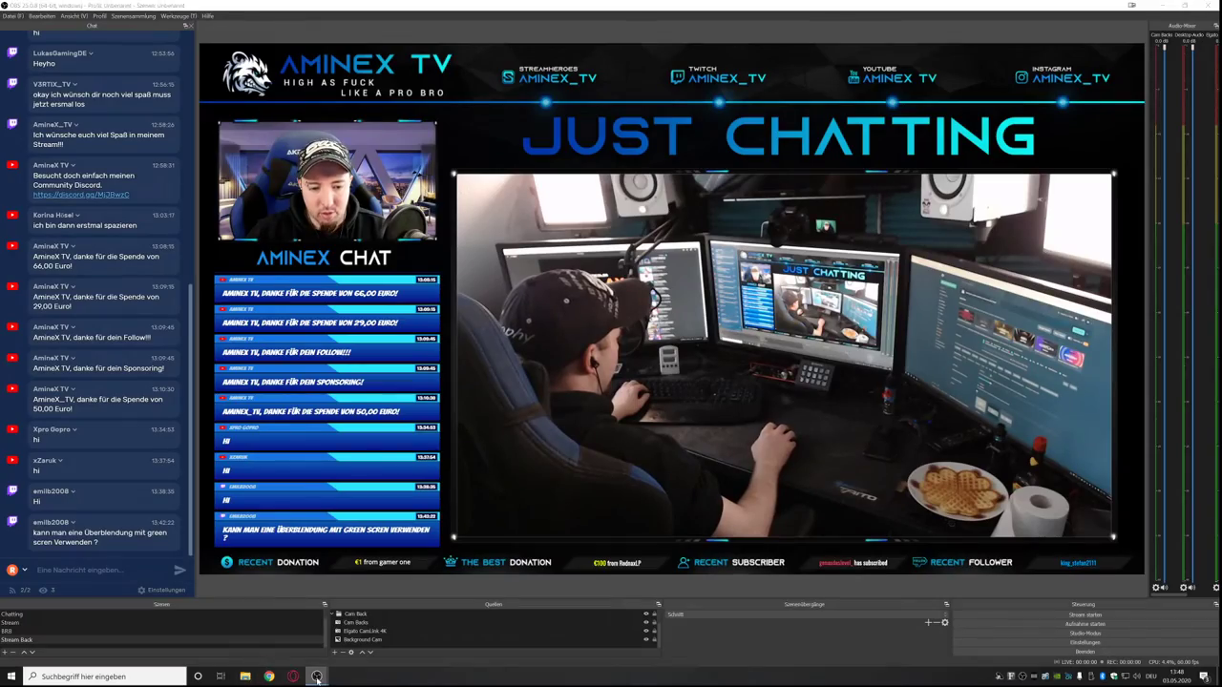
pyautogui.moveTo(317, 675)
pyautogui.moveTo(358, 657)
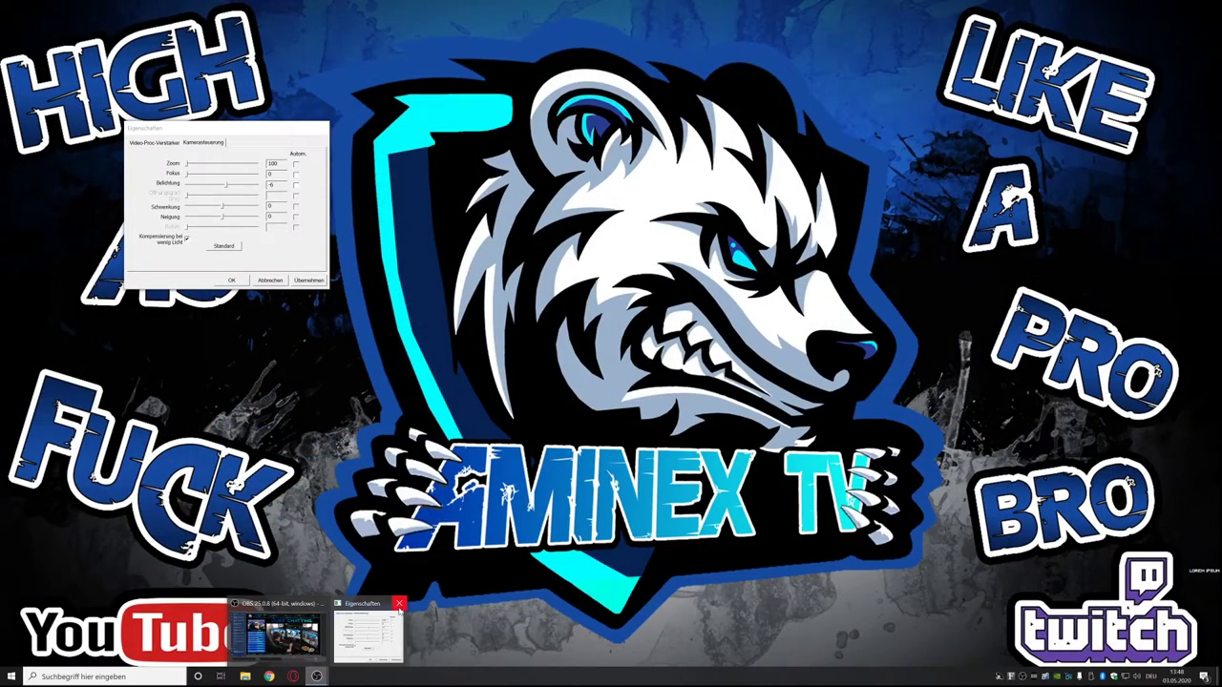
pyautogui.click(399, 605)
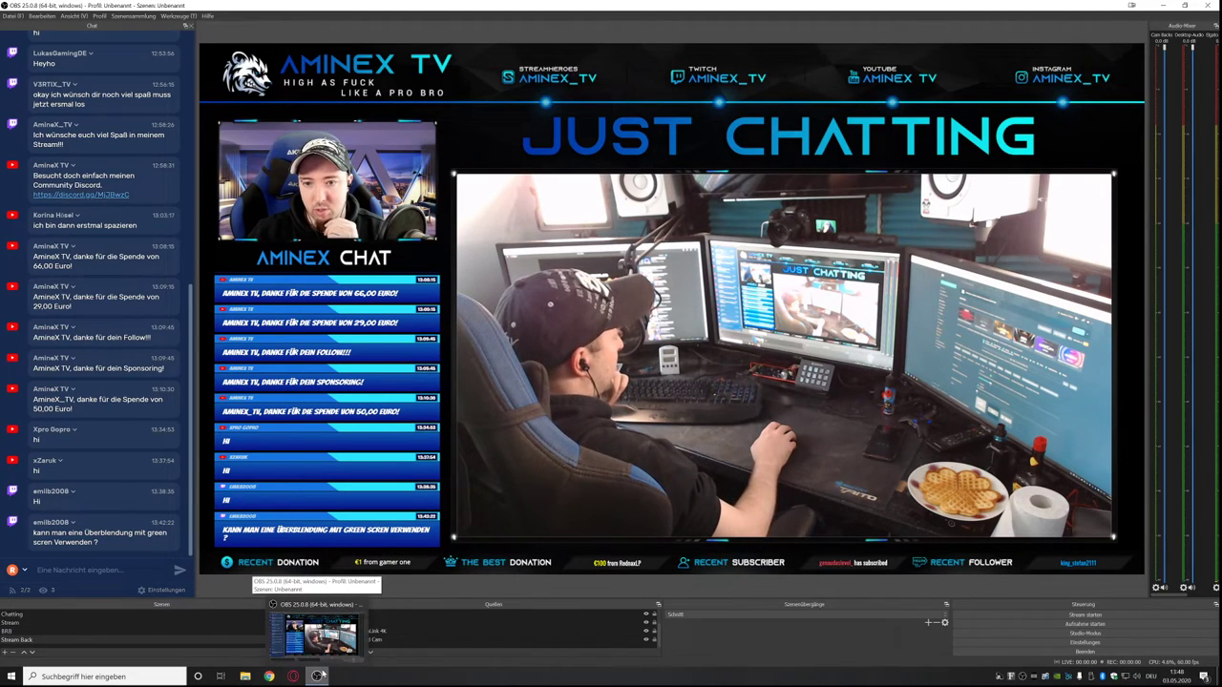
# Set the Cam Backs webcam's exposure to -6 in its camera control settings and apply it.
pyautogui.click(372, 630)
pyautogui.rightClick(369, 622)
pyautogui.click(401, 612)
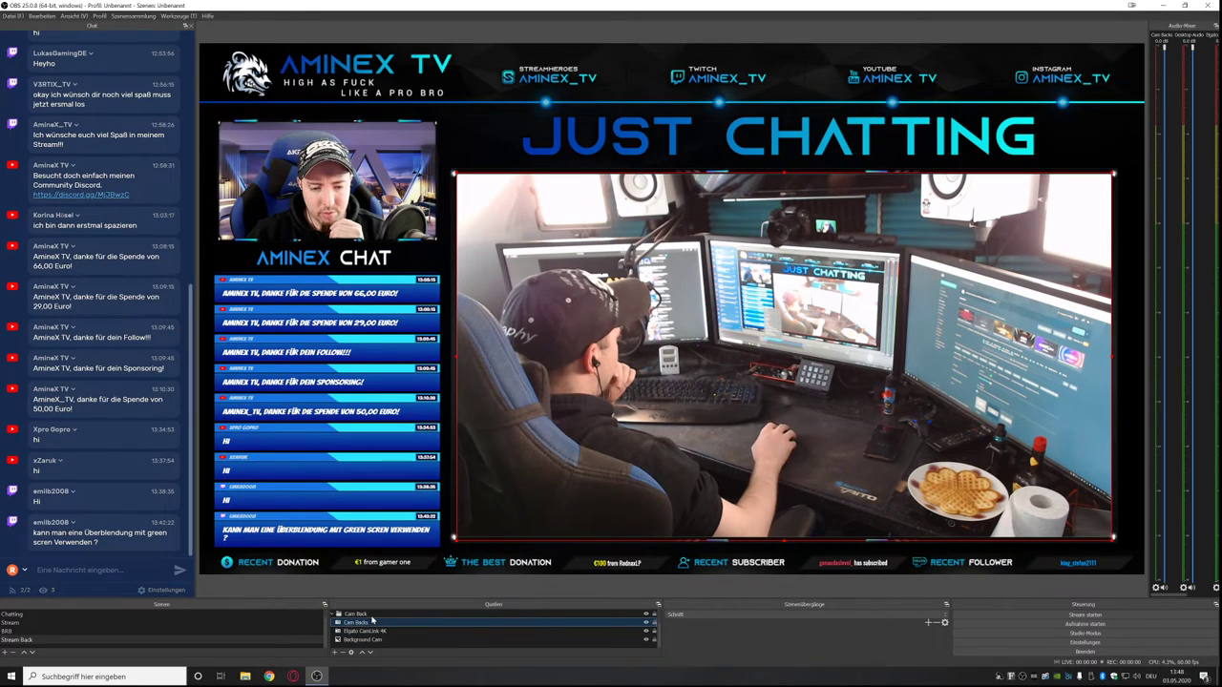
pyautogui.click(579, 366)
pyautogui.click(216, 155)
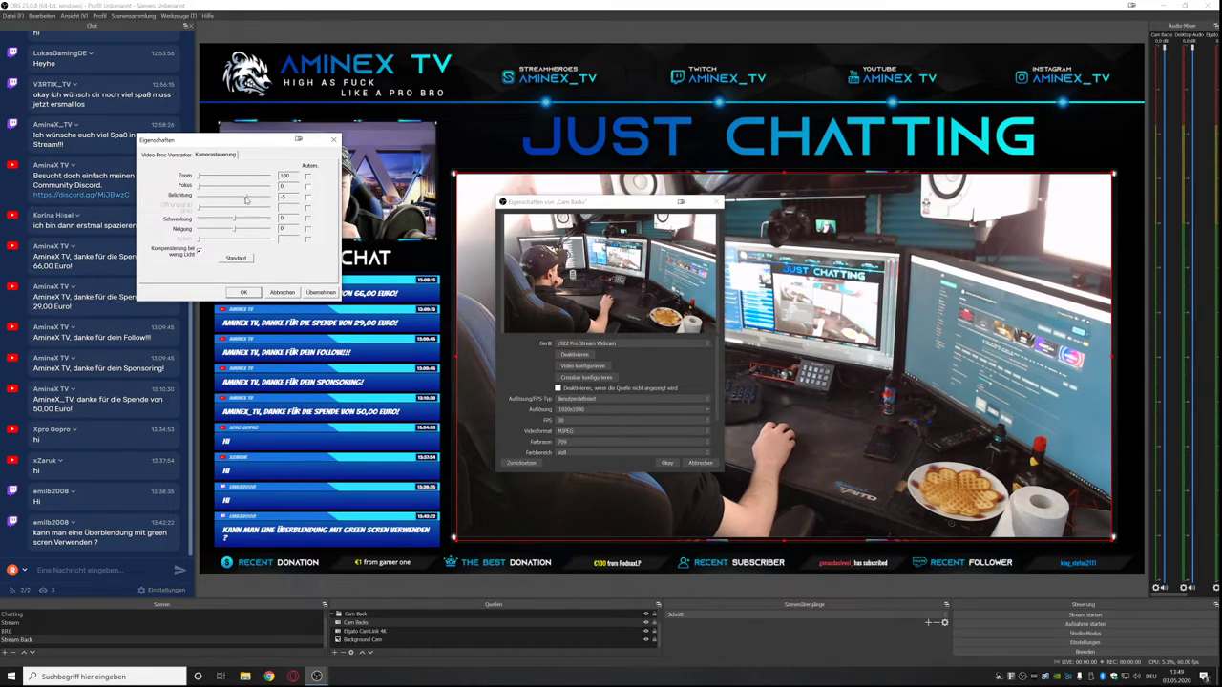
pyautogui.click(313, 294)
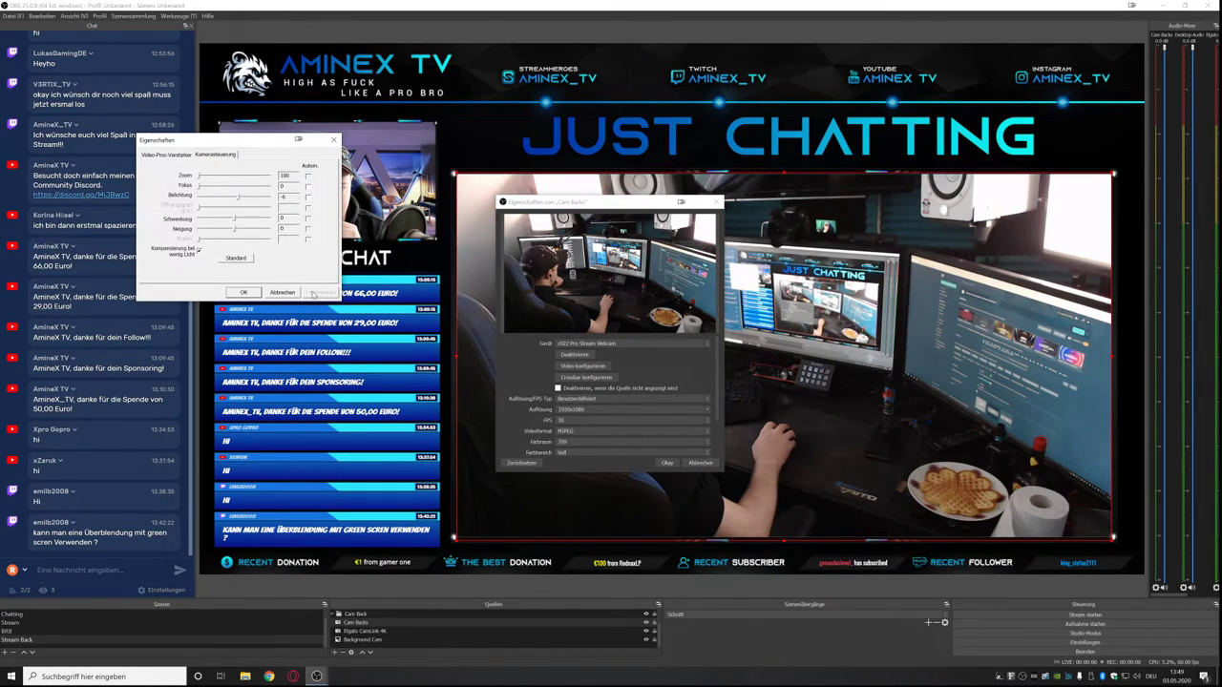
pyautogui.click(242, 293)
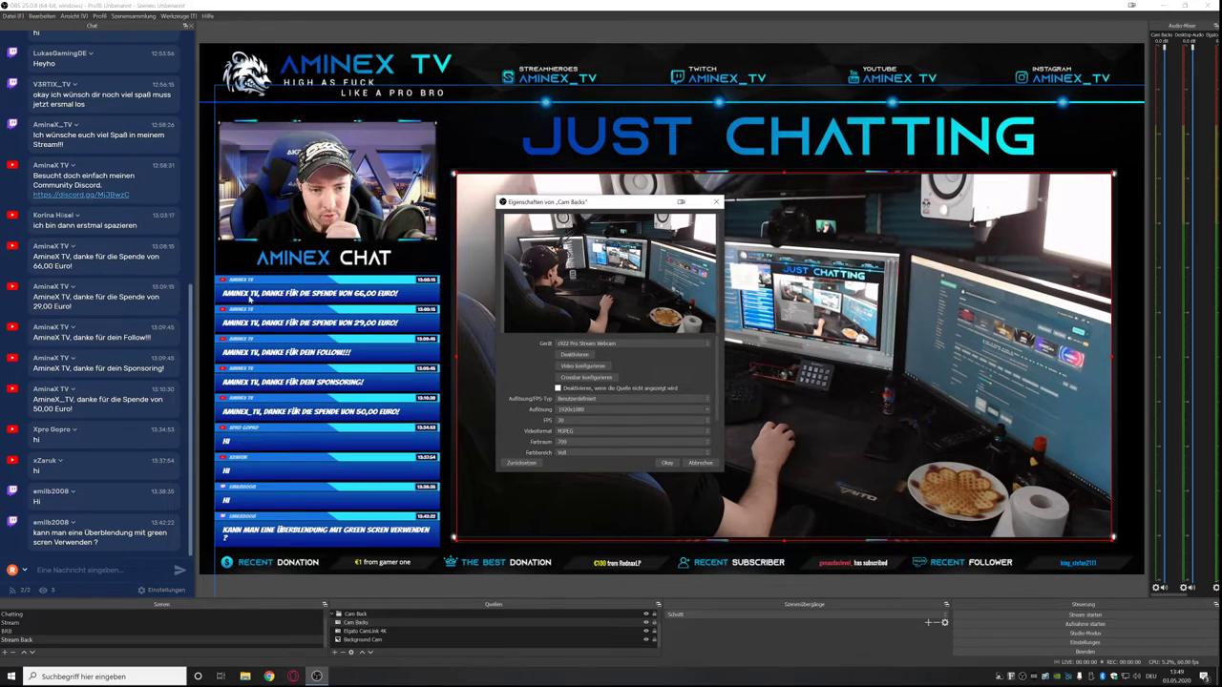
pyautogui.click(668, 463)
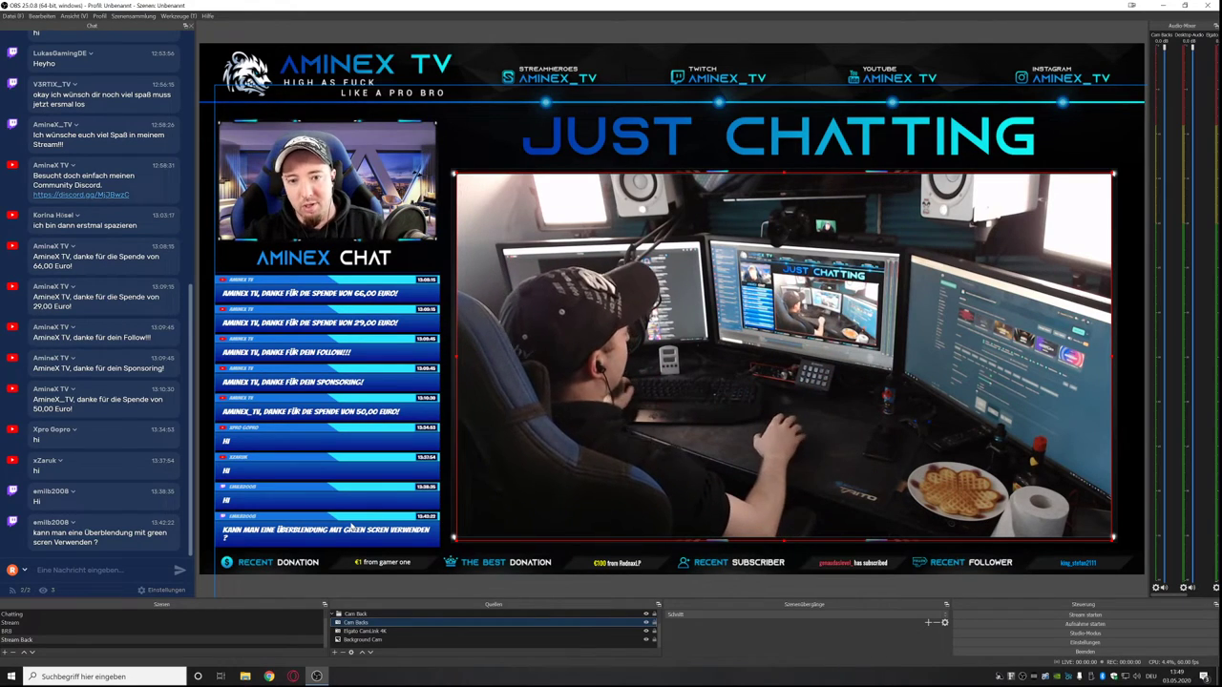
pyautogui.click(201, 595)
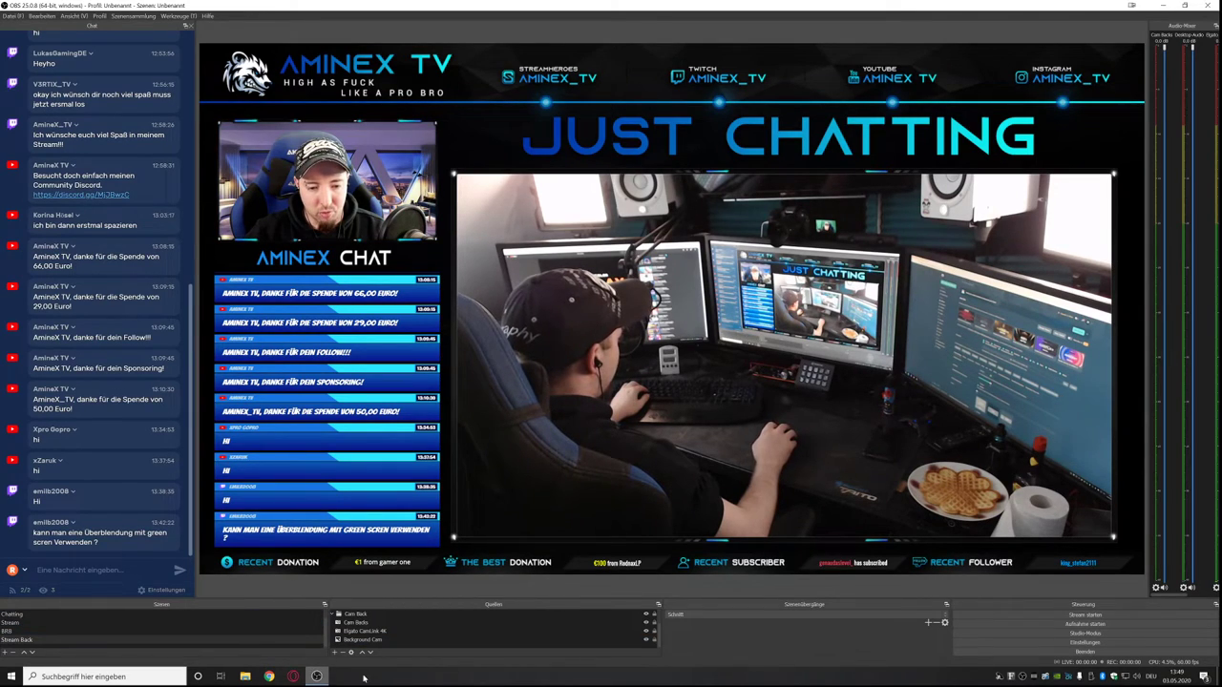
# Switch to Stream Deck, assign an OBS Studio scene action to the empty key beside Stream, and title it "Back".
pyautogui.click(1032, 676)
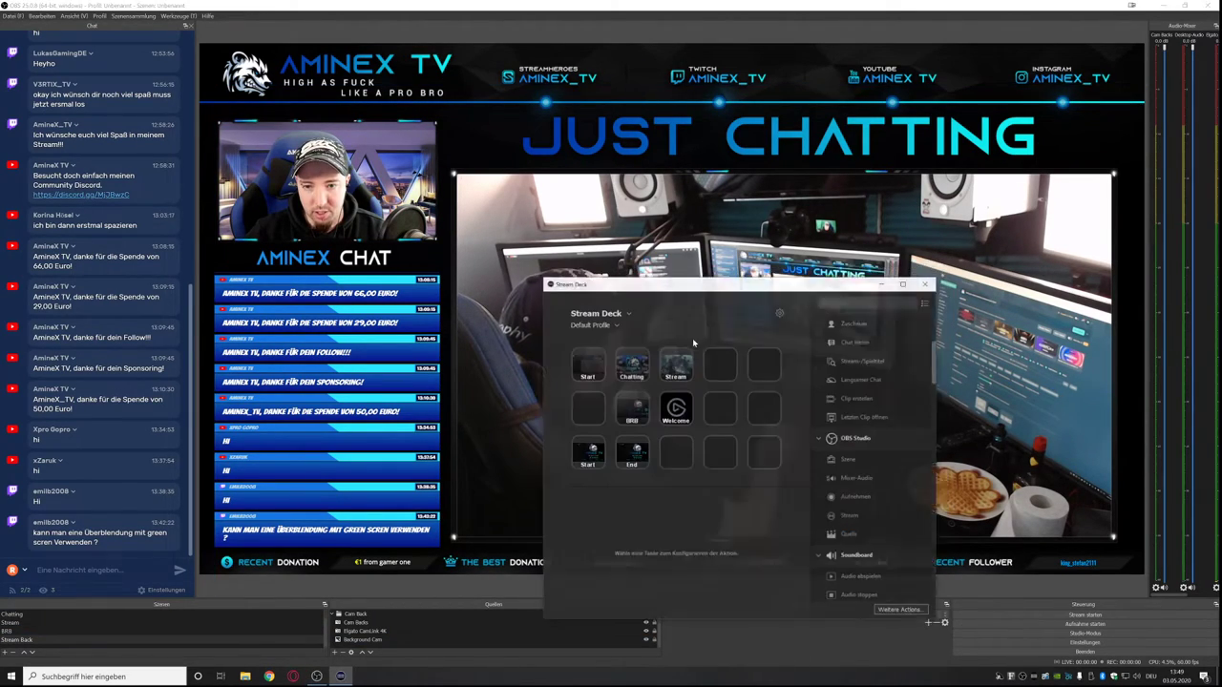
pyautogui.click(728, 359)
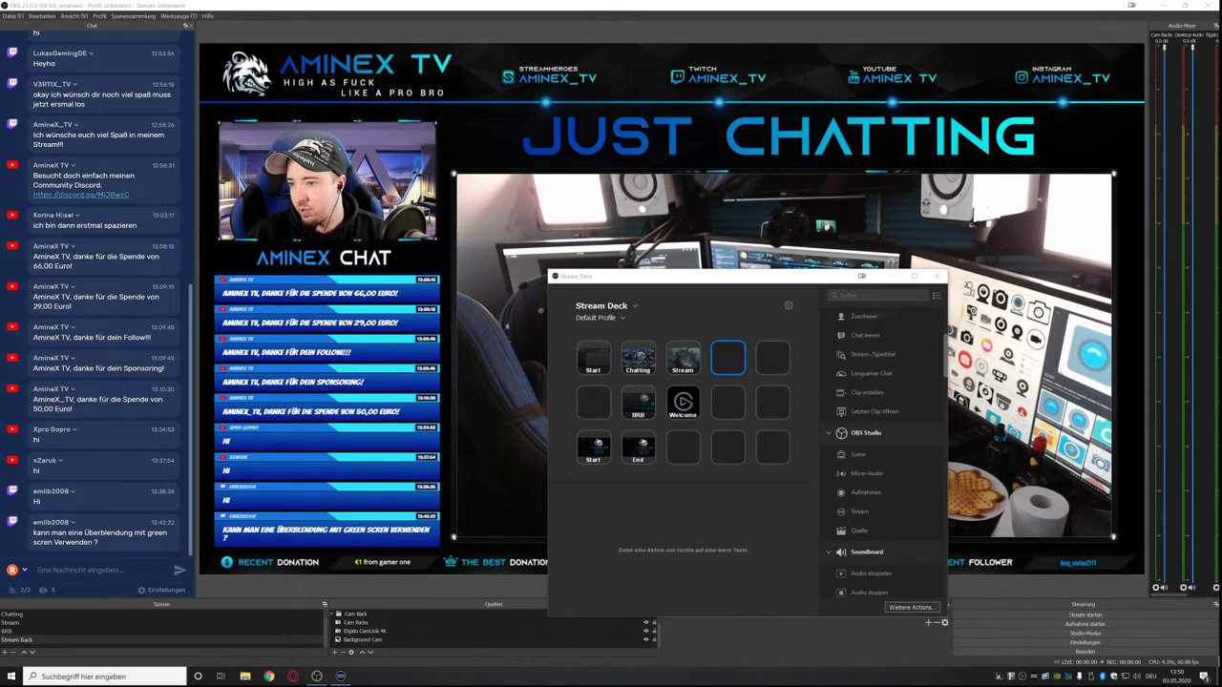
pyautogui.click(723, 362)
pyautogui.rightClick(724, 362)
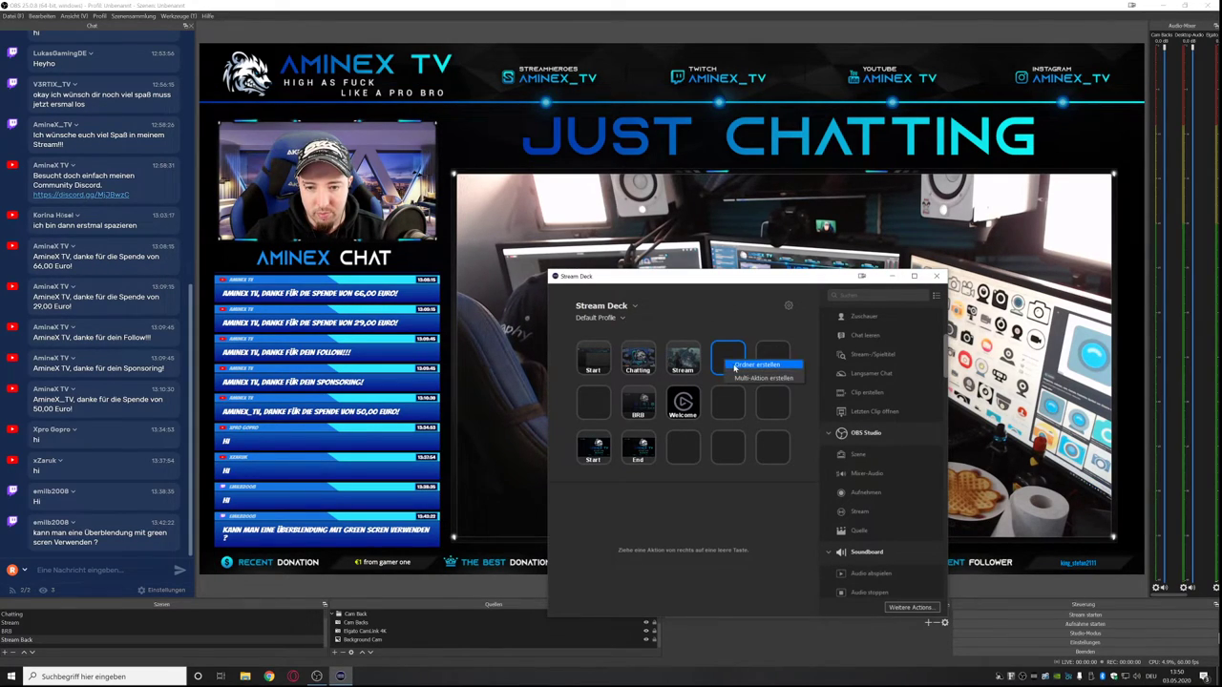
pyautogui.moveTo(862, 458); pyautogui.dragTo(740, 373)
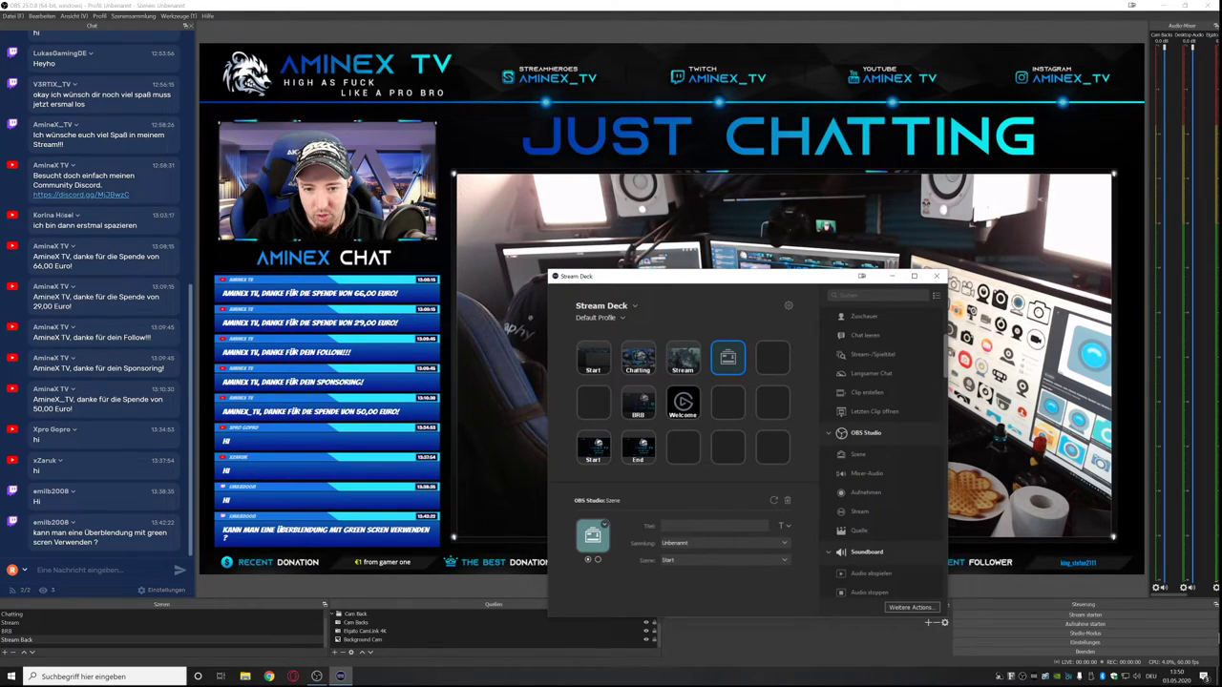
pyautogui.click(662, 525)
pyautogui.write('Back')
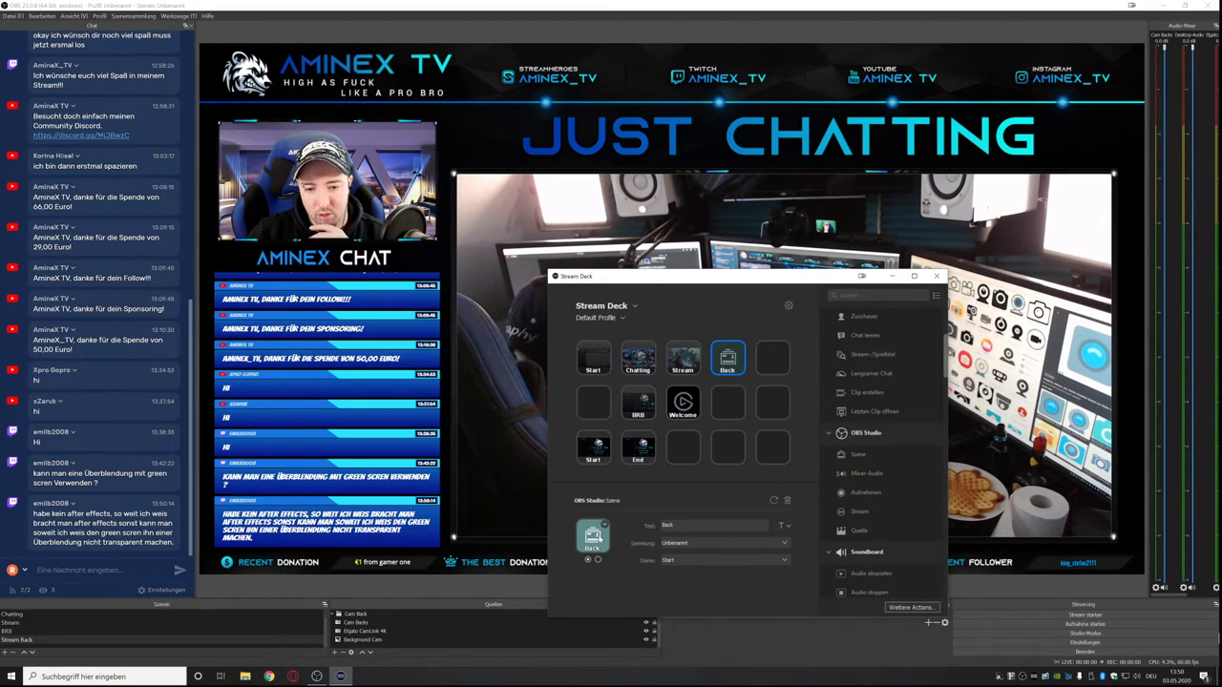
# Use the Download PNG image from the Stream folder as the Back key's icon.
pyautogui.click(592, 537)
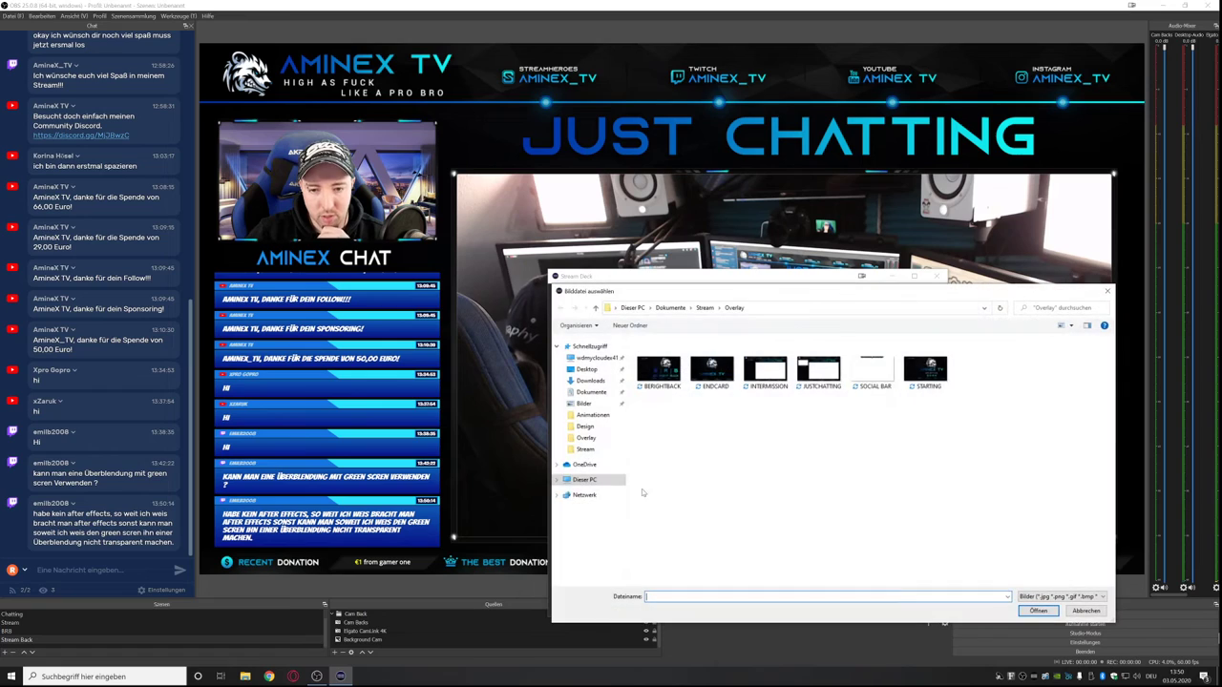
pyautogui.click(705, 308)
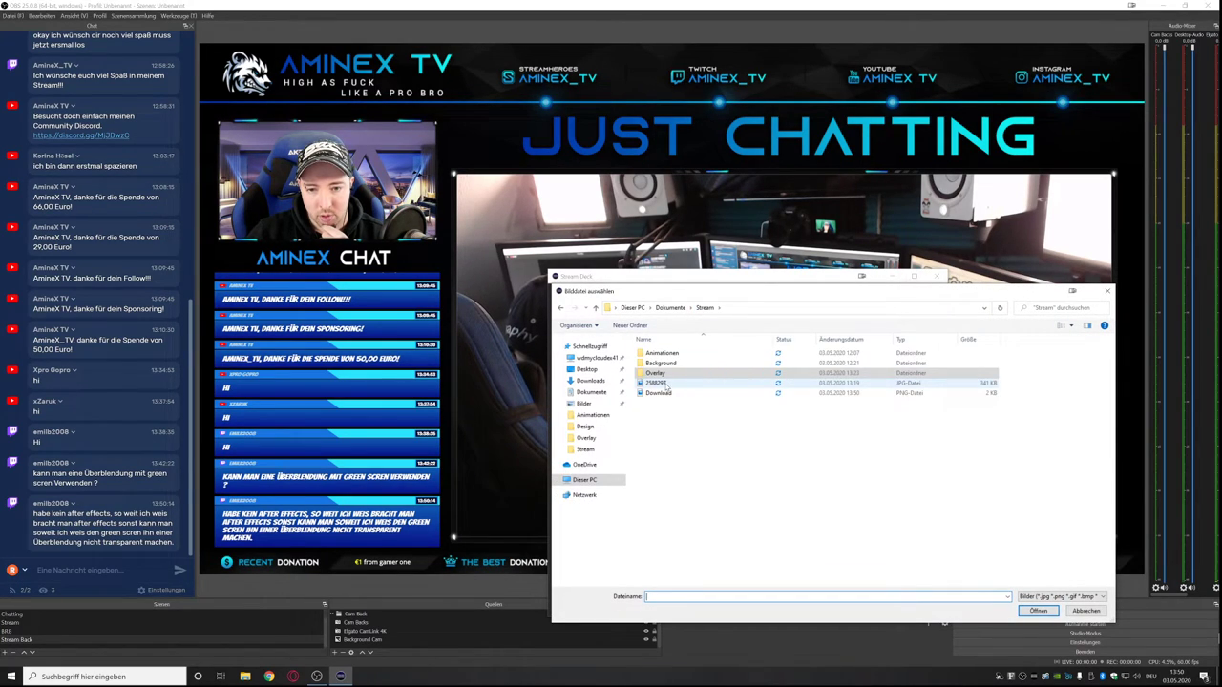
pyautogui.doubleClick(666, 394)
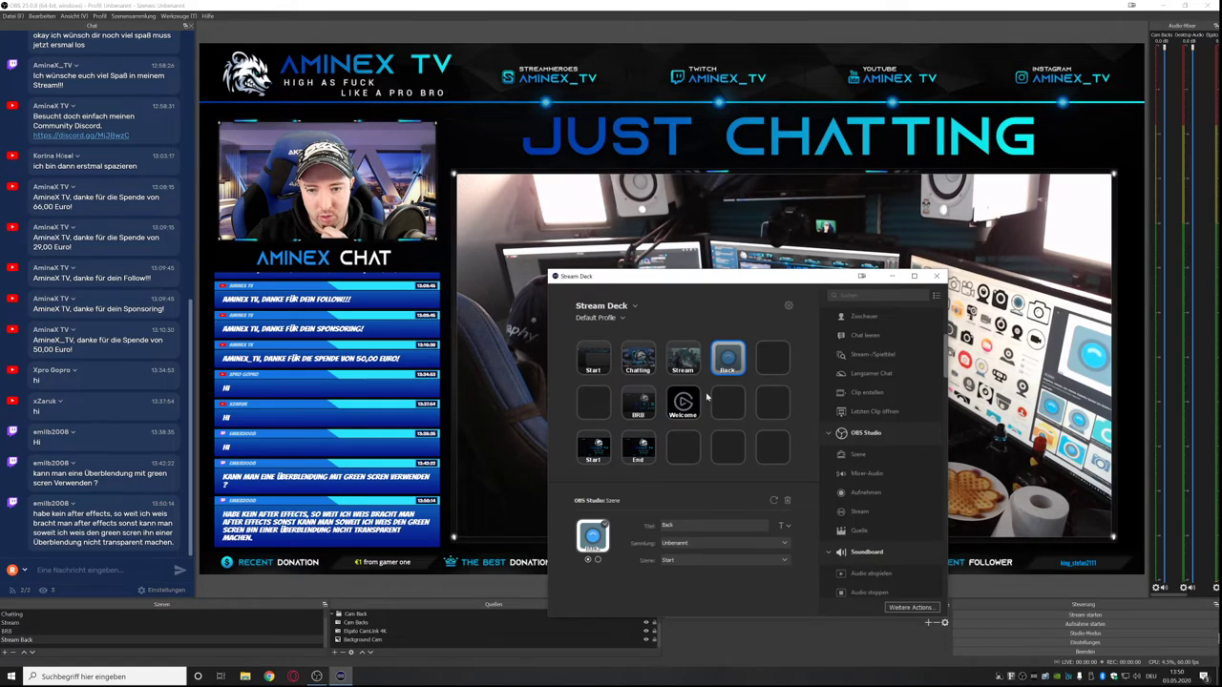
# Set the Back key's OBS scene to Stream Back, then close and reopen the Stream Deck window.
pyautogui.click(748, 322)
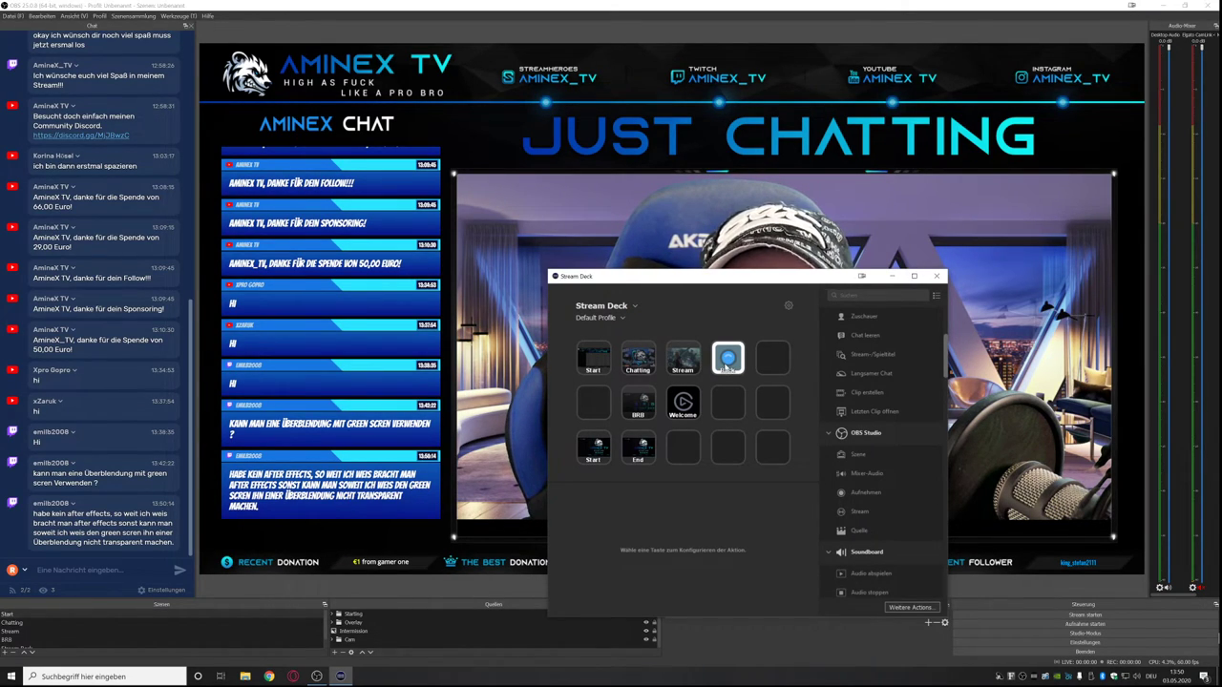
pyautogui.click(728, 367)
pyautogui.click(688, 562)
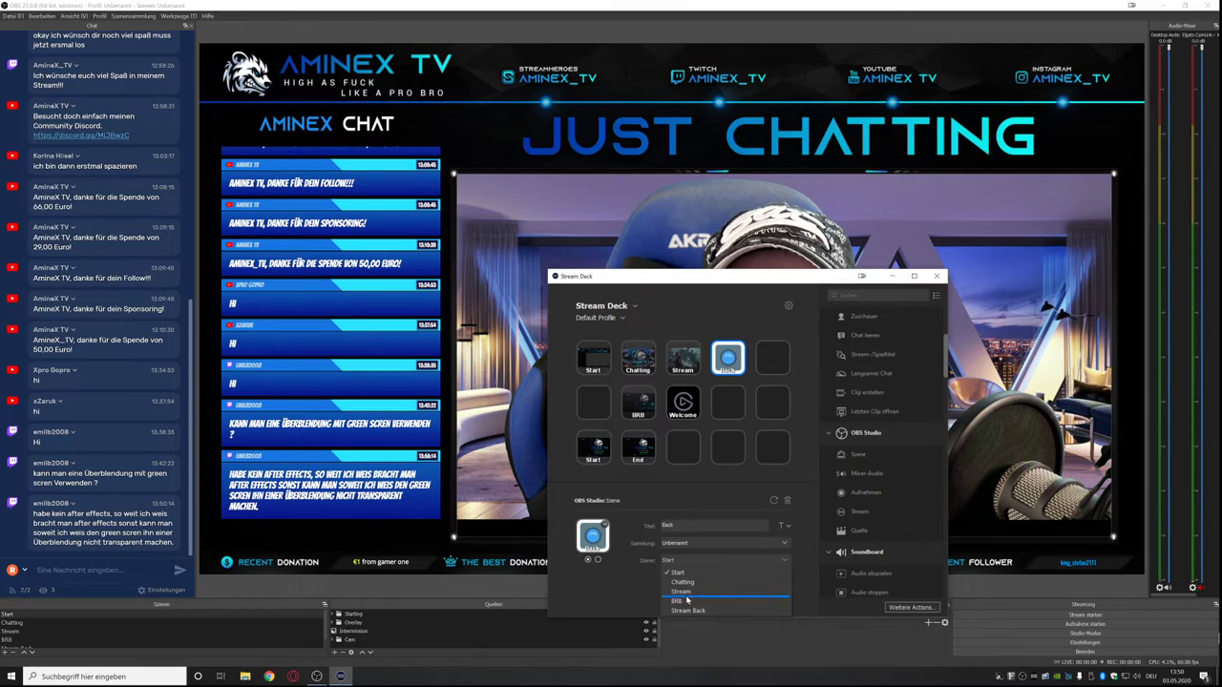
pyautogui.click(685, 610)
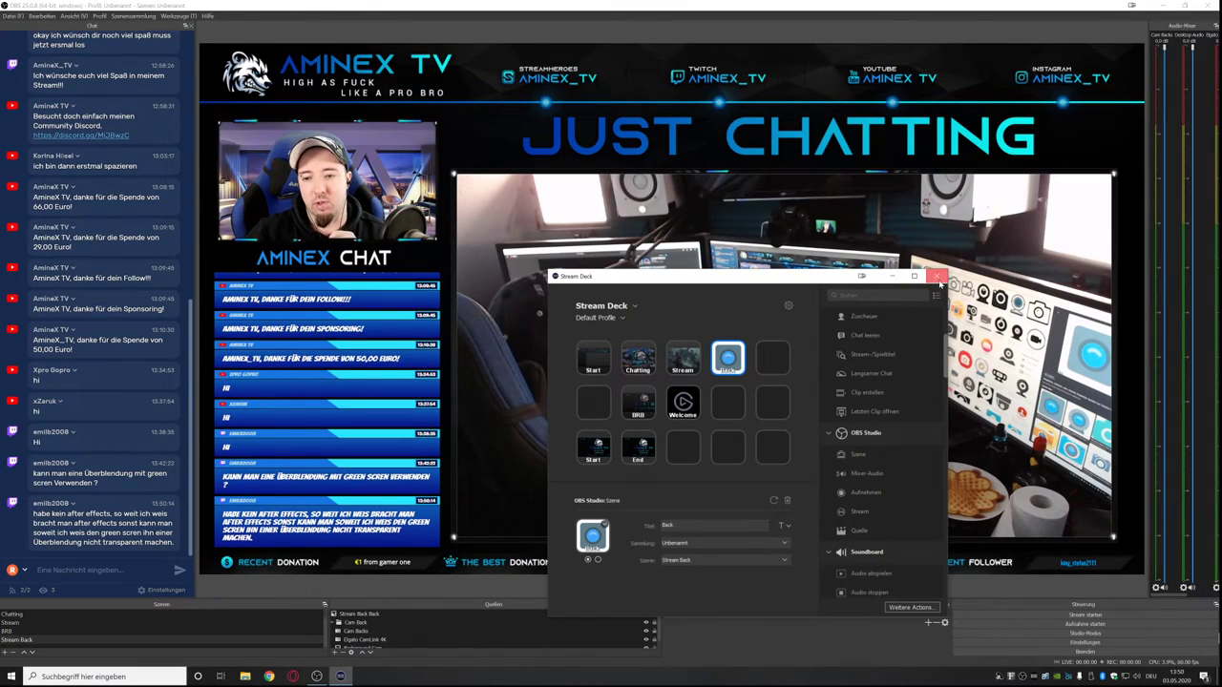
pyautogui.click(936, 276)
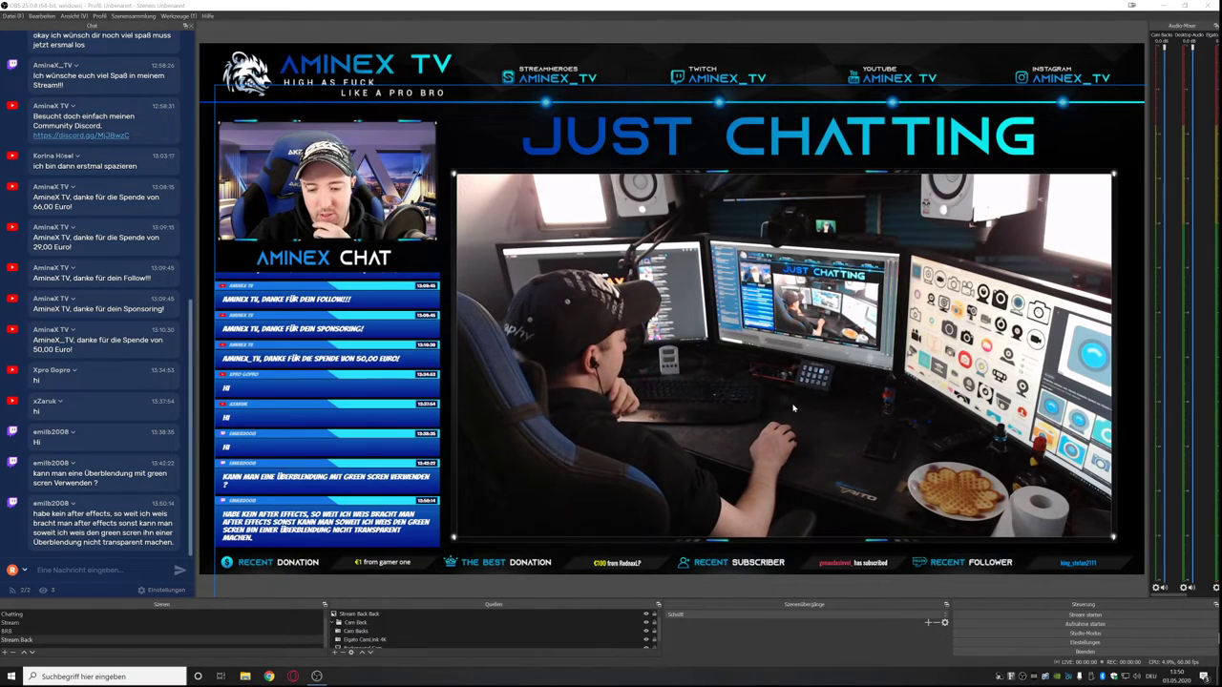
pyautogui.click(1033, 678)
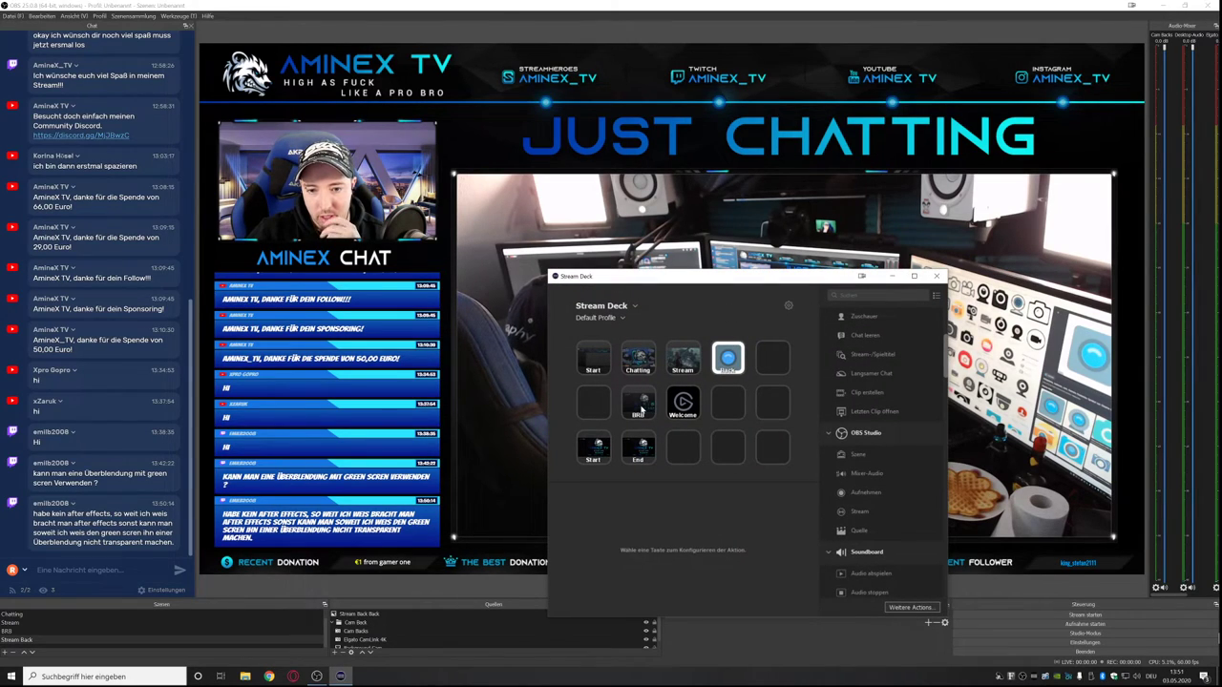
pyautogui.click(726, 406)
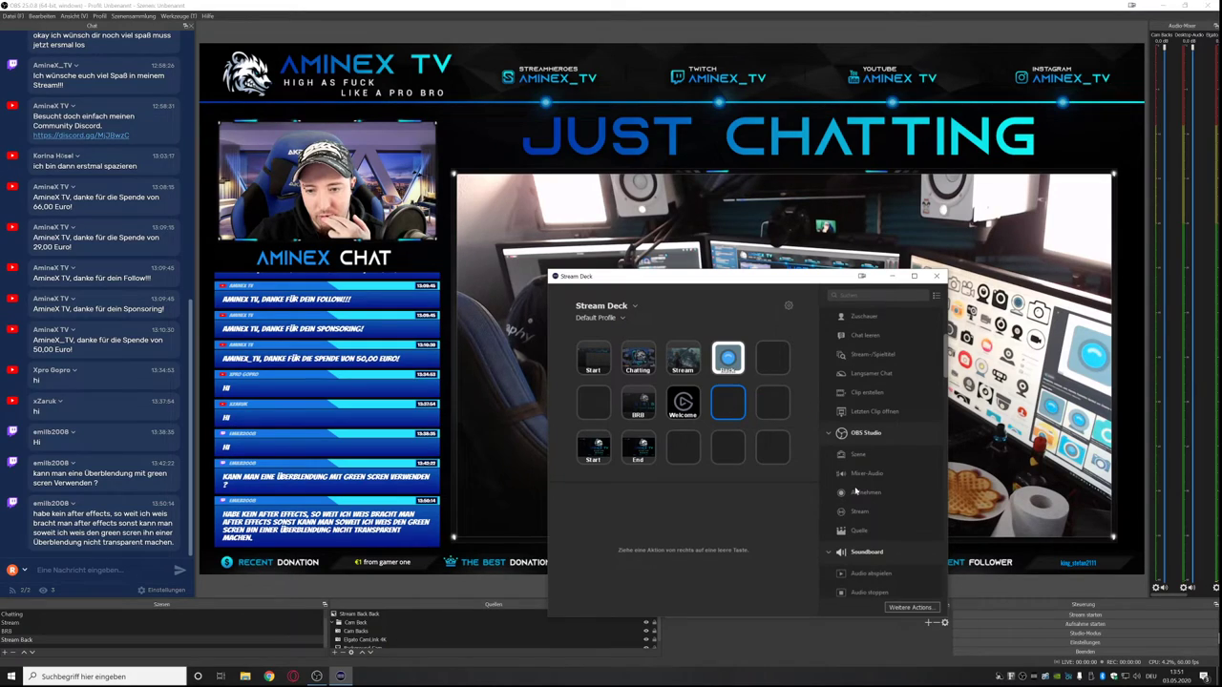
pyautogui.moveTo(858, 458); pyautogui.dragTo(728, 402)
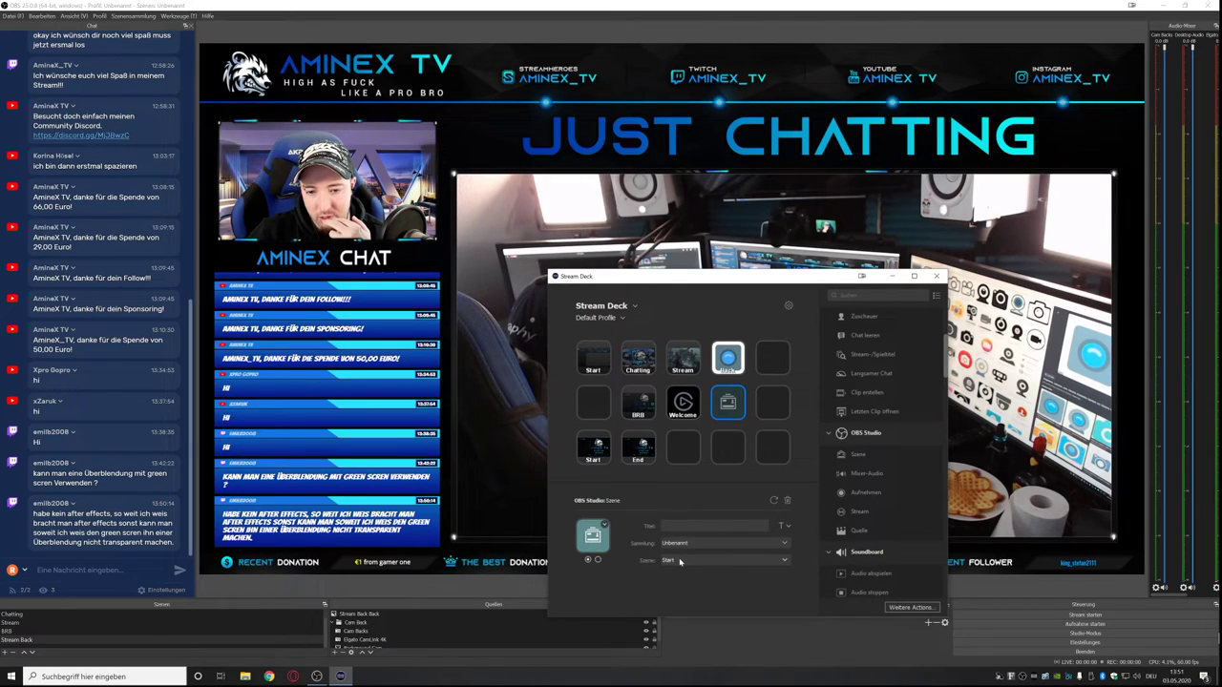
pyautogui.rightClick(733, 388)
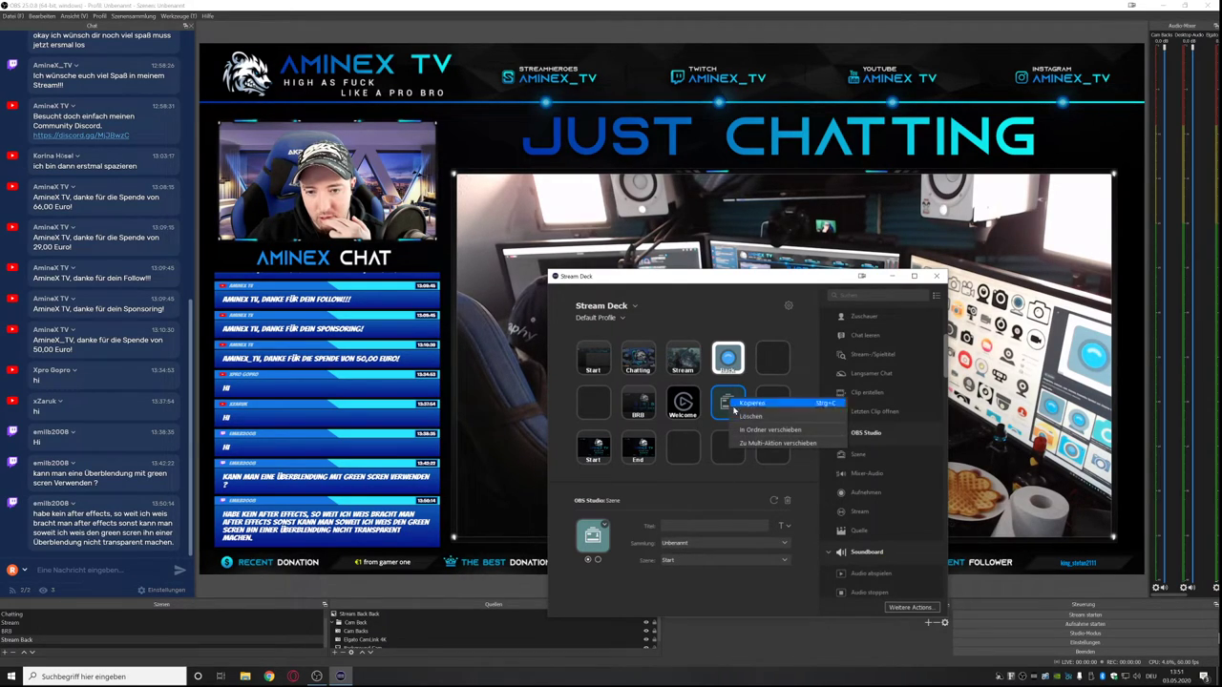
pyautogui.click(741, 425)
pyautogui.click(764, 473)
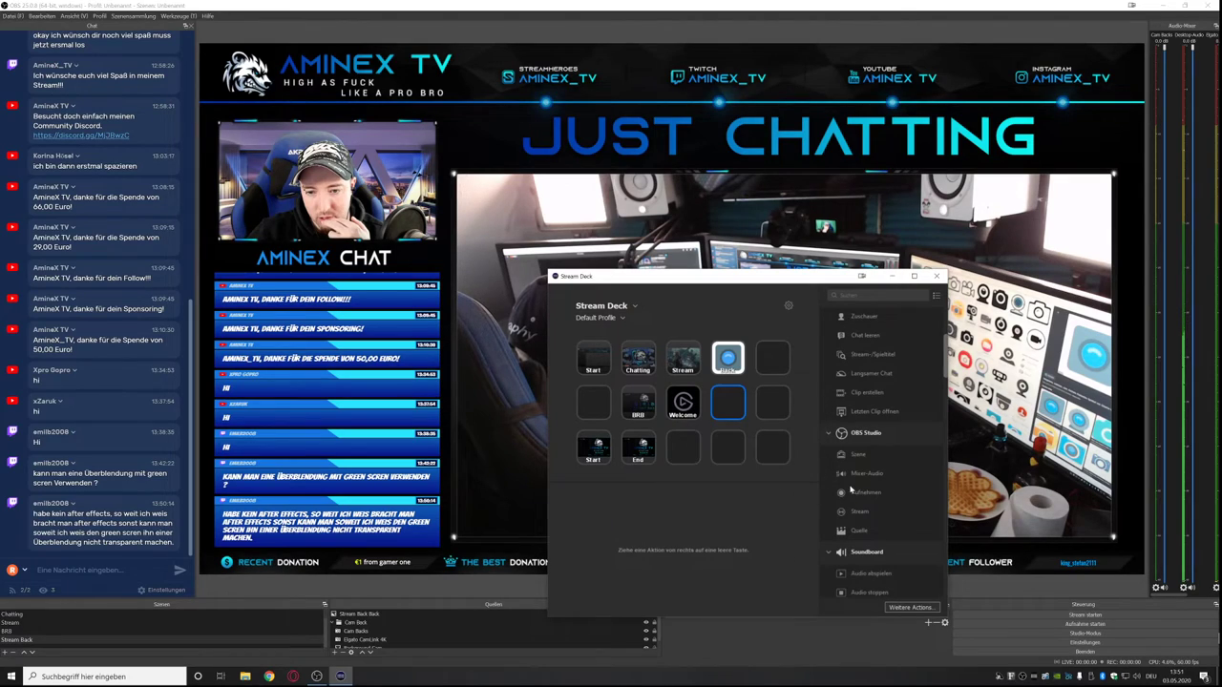
# Add an OBS Studio source action to the empty key below Back and browse for its icon in the network StreamDeck Key Icons folder.
pyautogui.moveTo(864, 529); pyautogui.dragTo(732, 405)
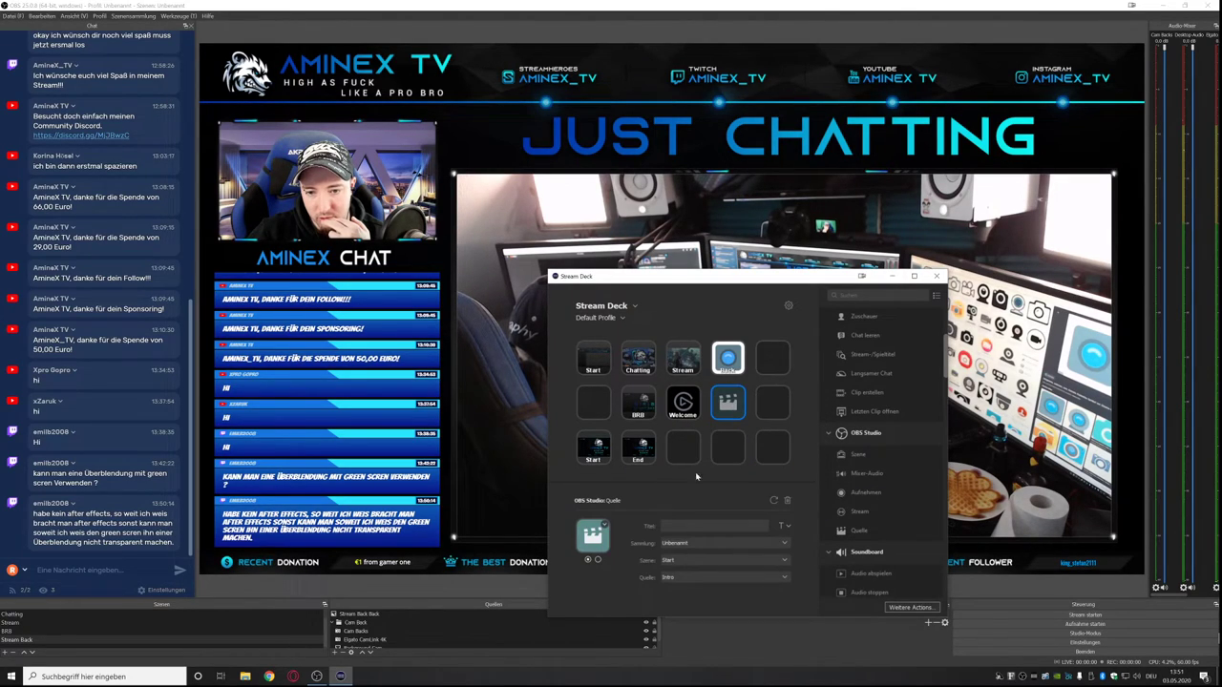
pyautogui.click(592, 536)
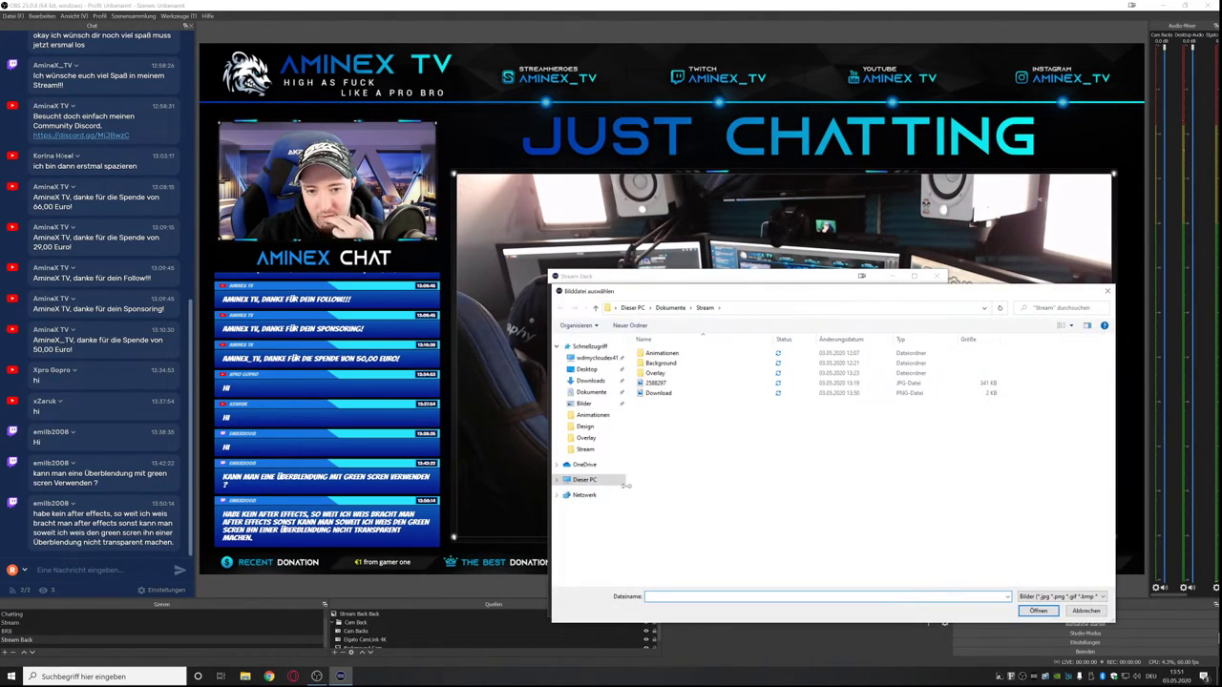
pyautogui.click(592, 363)
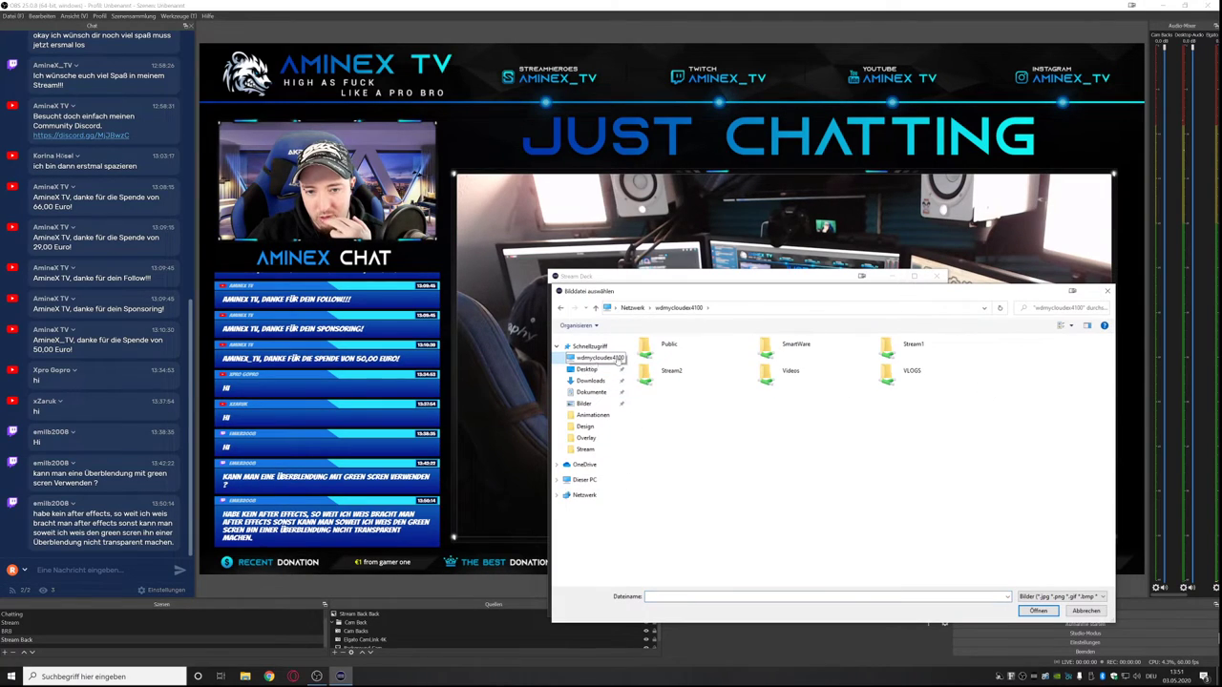
pyautogui.doubleClick(661, 351)
pyautogui.scroll(-2, 659, 544)
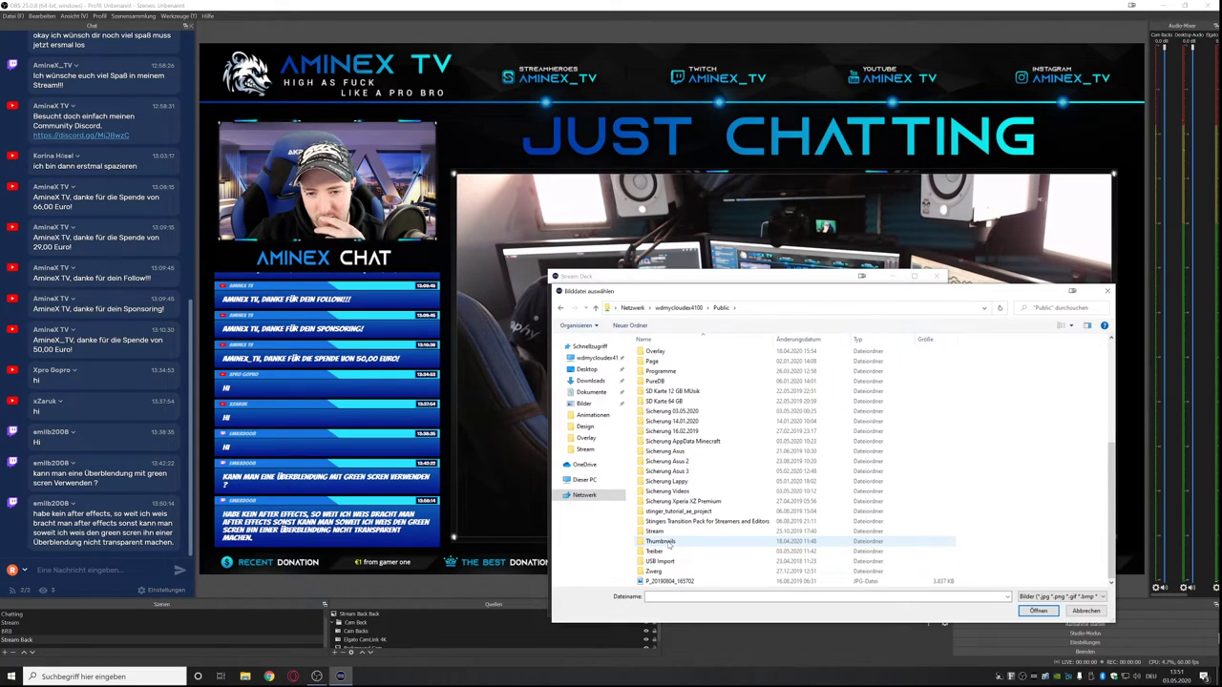
pyautogui.doubleClick(659, 532)
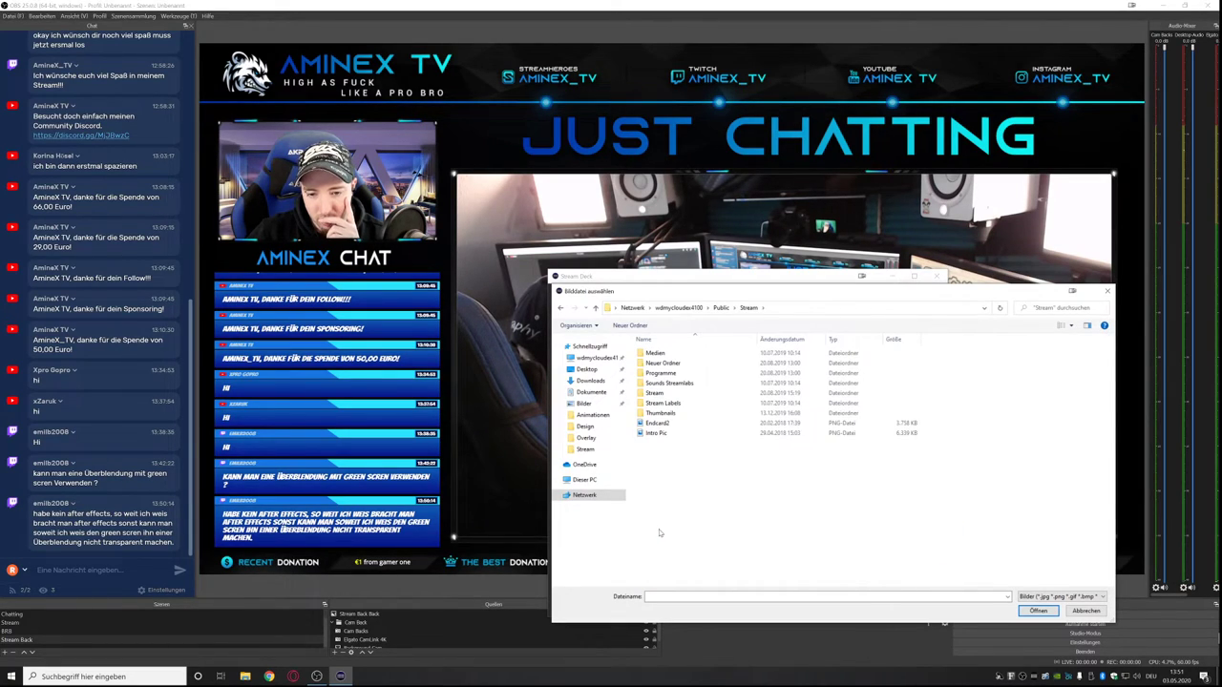
pyautogui.doubleClick(655, 393)
pyautogui.doubleClick(659, 364)
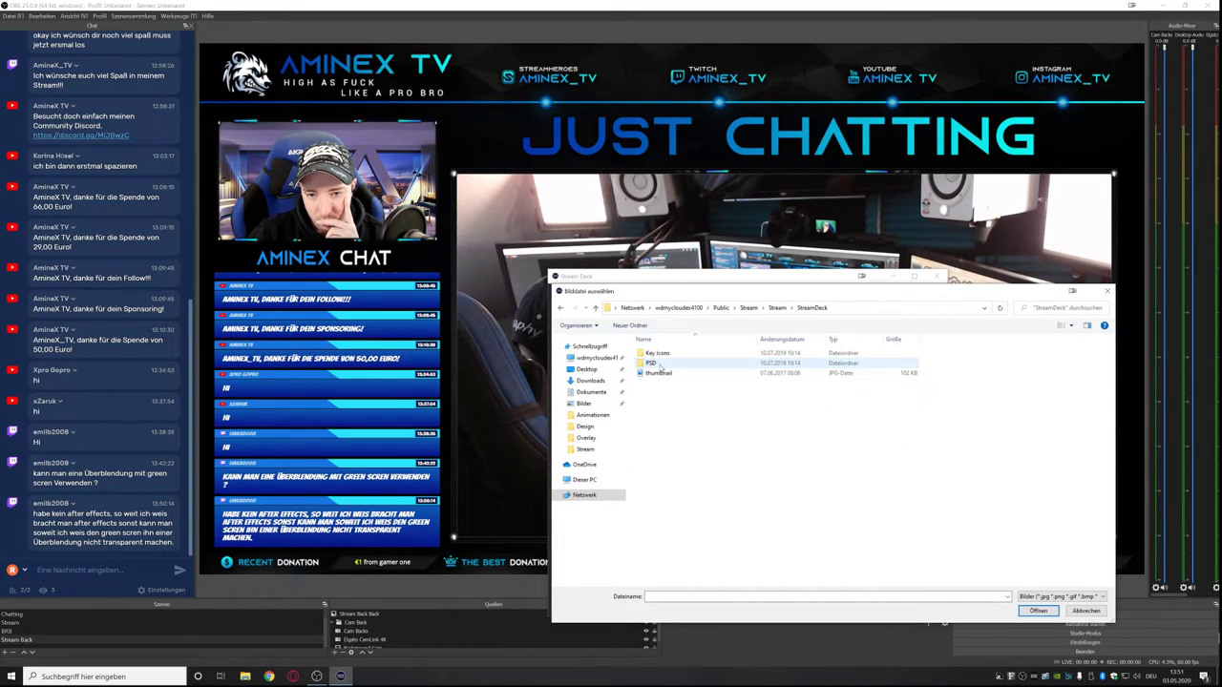
pyautogui.doubleClick(661, 355)
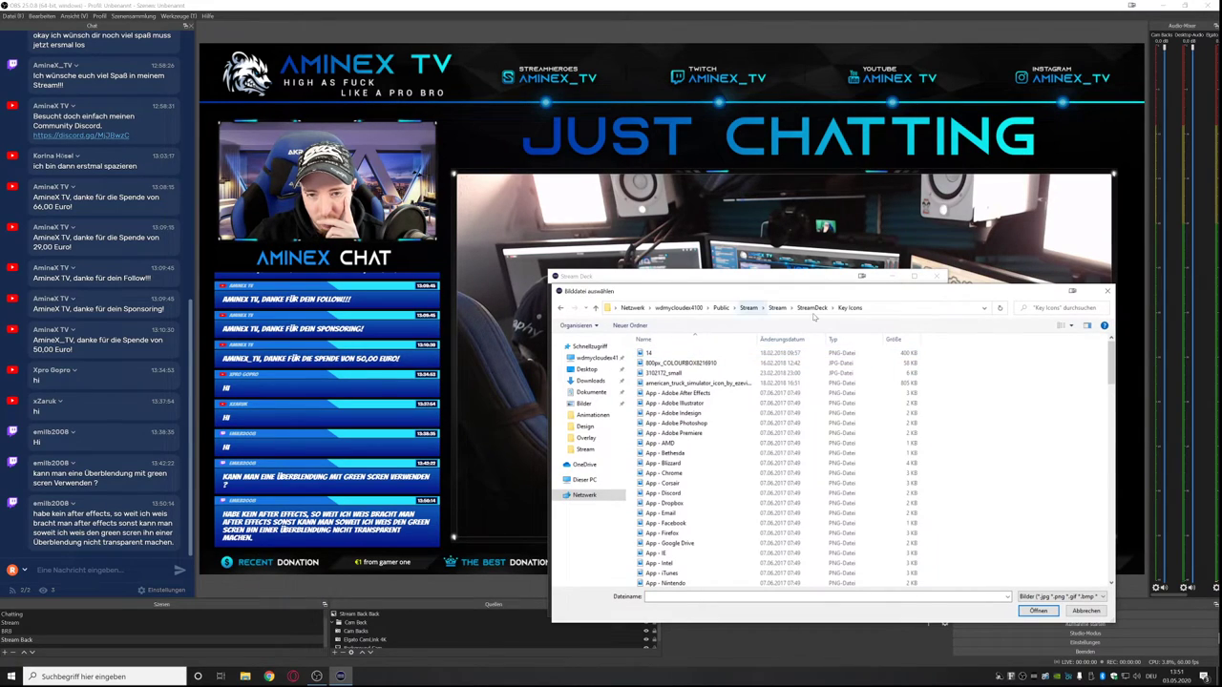
# Show the Key Icons files as large icons and use the apple-camera-image picture as the source key's icon.
pyautogui.click(1071, 326)
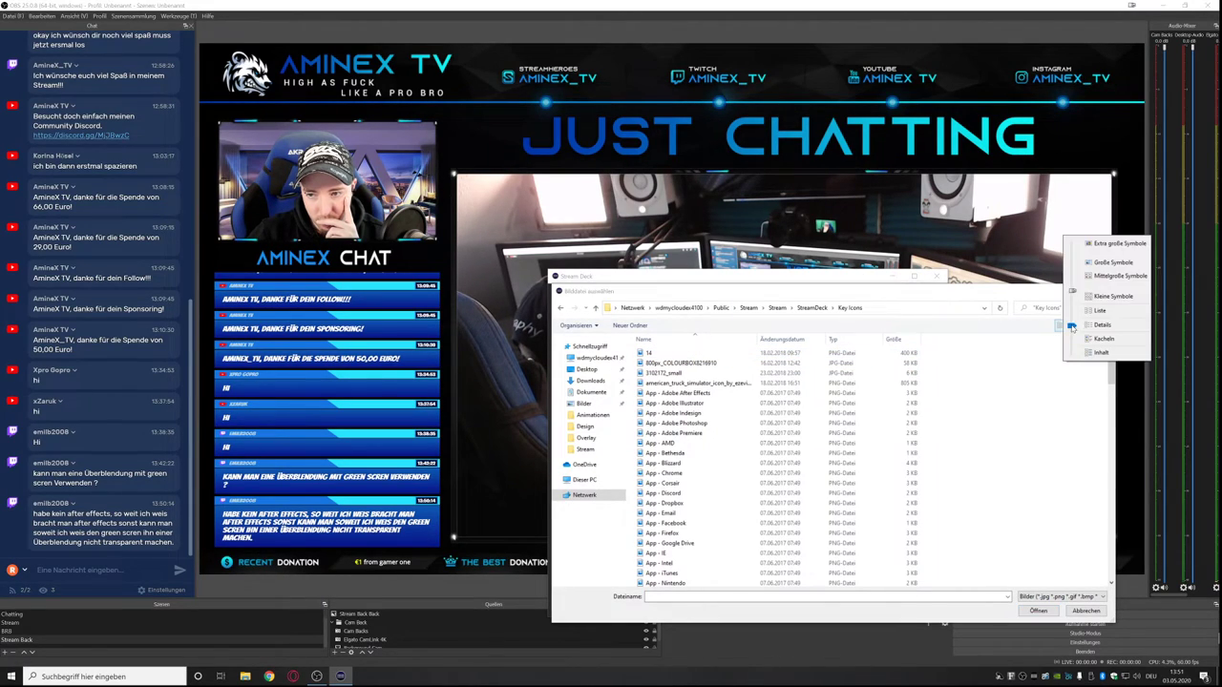
pyautogui.click(1108, 263)
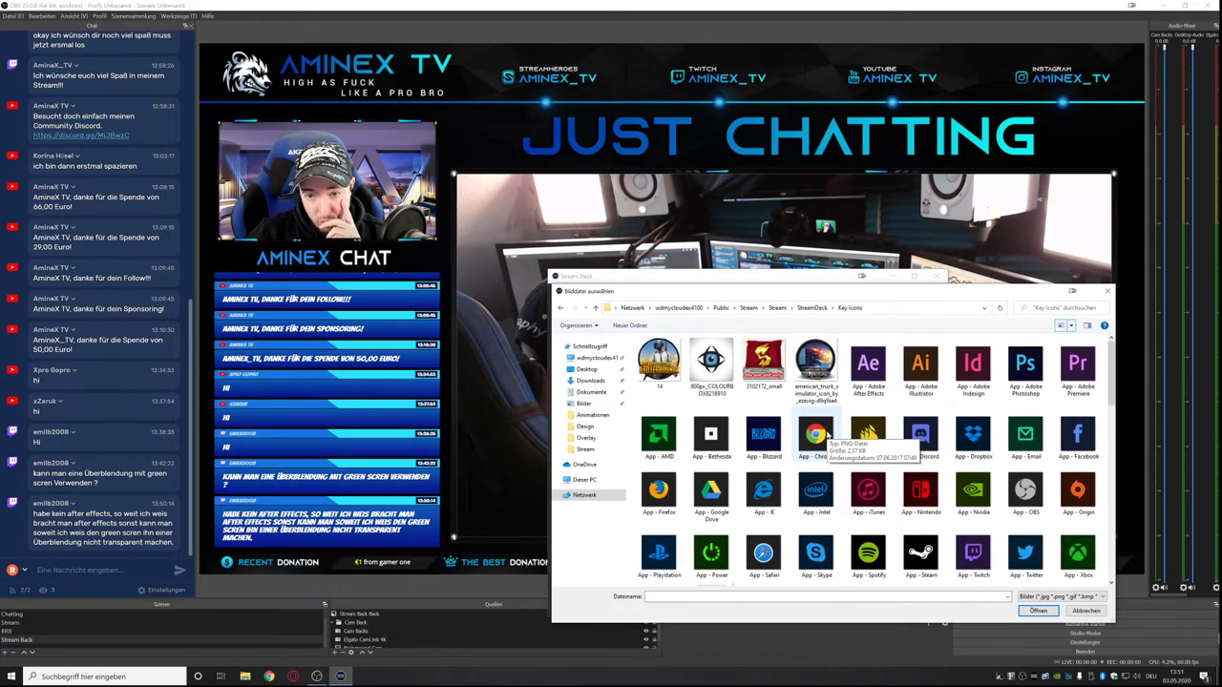
pyautogui.scroll(-5, 818, 435)
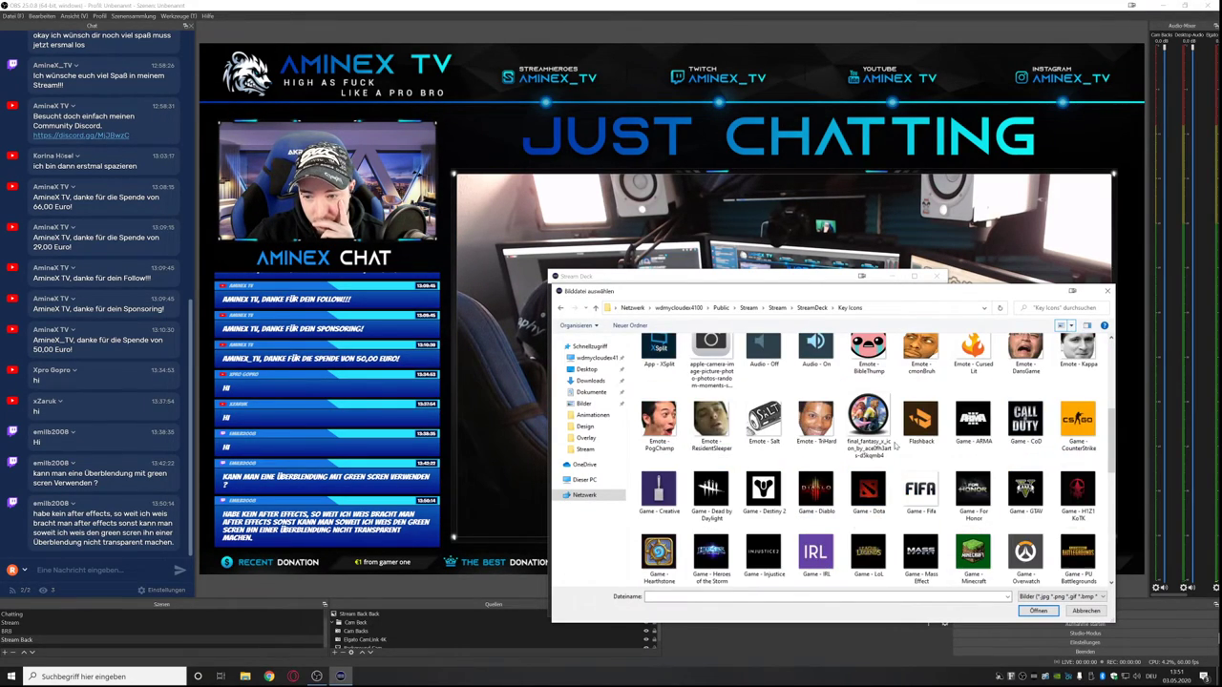
pyautogui.scroll(5, 895, 445)
pyautogui.scroll(-2, 764, 527)
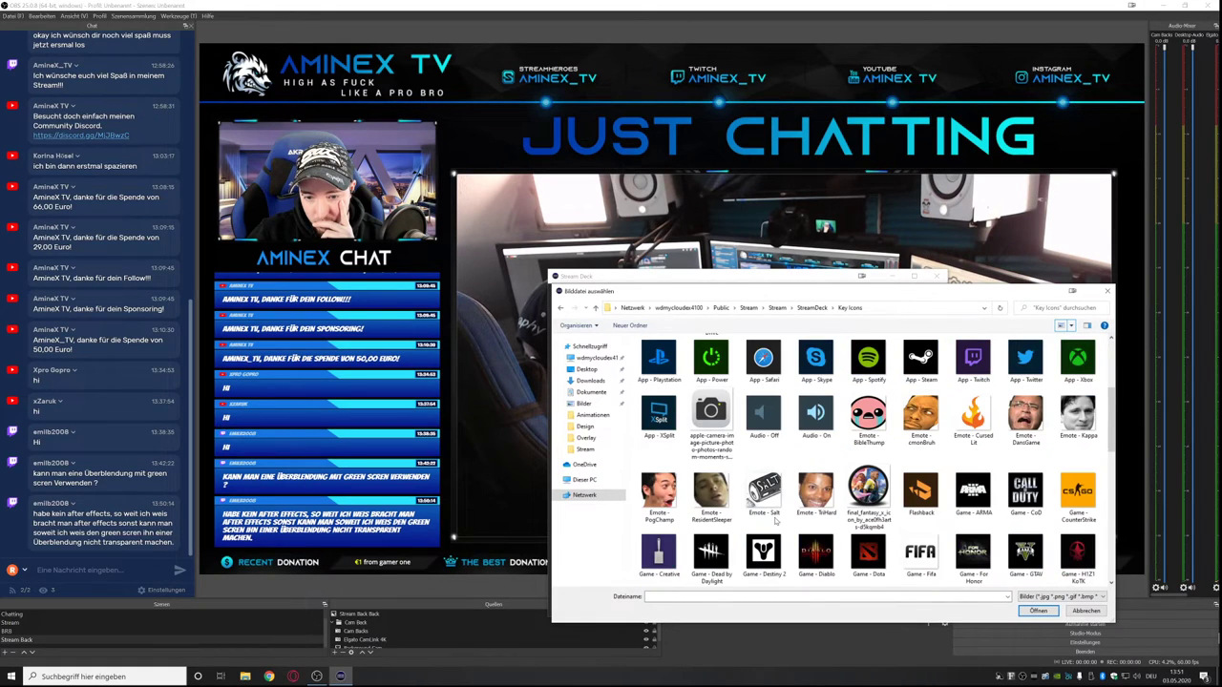
pyautogui.click(711, 411)
pyautogui.doubleClick(712, 410)
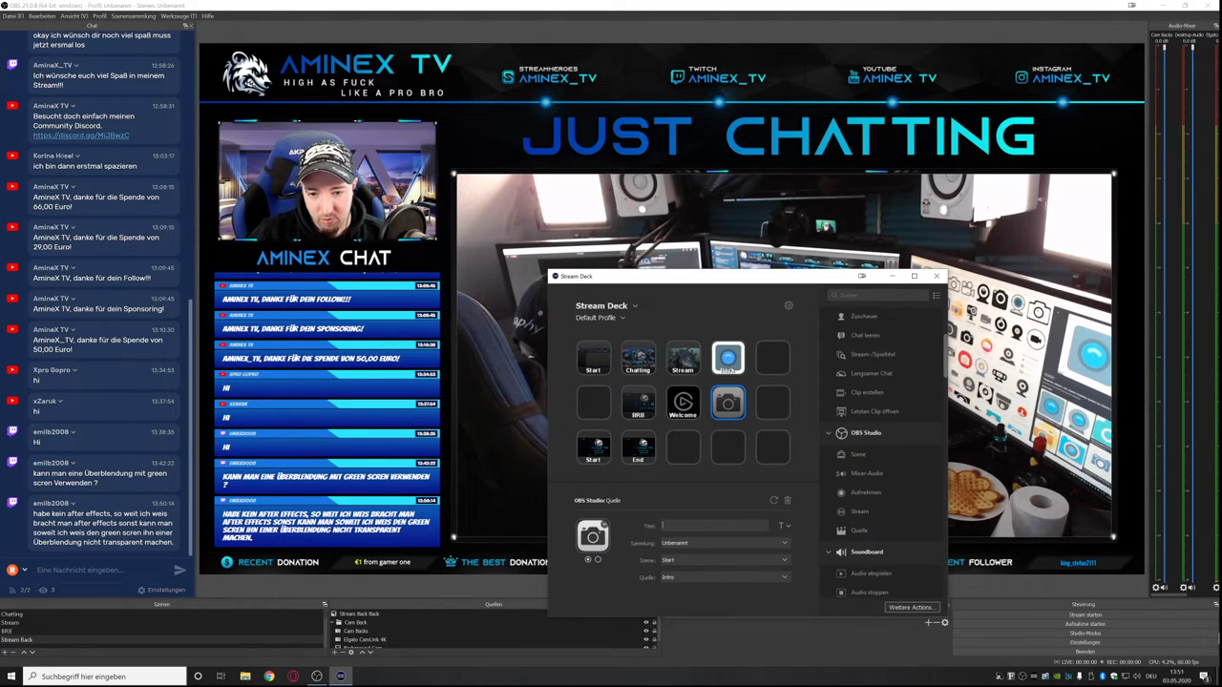
# Title the source key "Cam" and link it to the Cam Stream source in the Stream scene.
pyautogui.write('Cam')
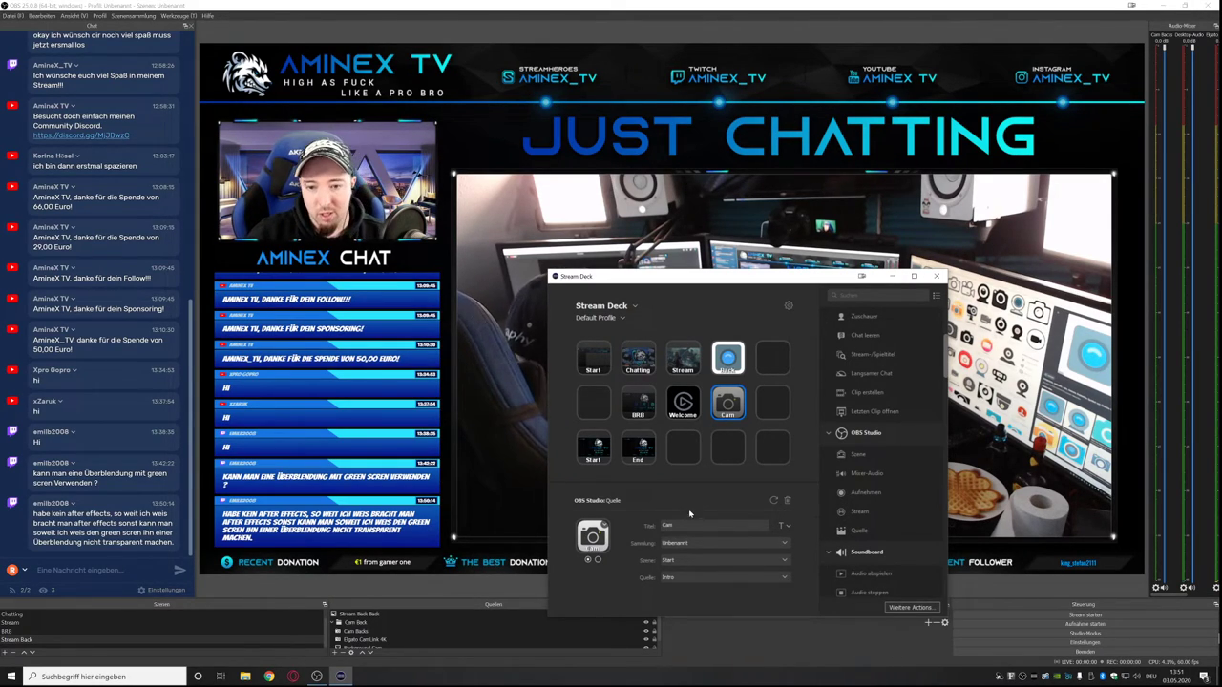
pyautogui.click(686, 574)
pyautogui.click(687, 577)
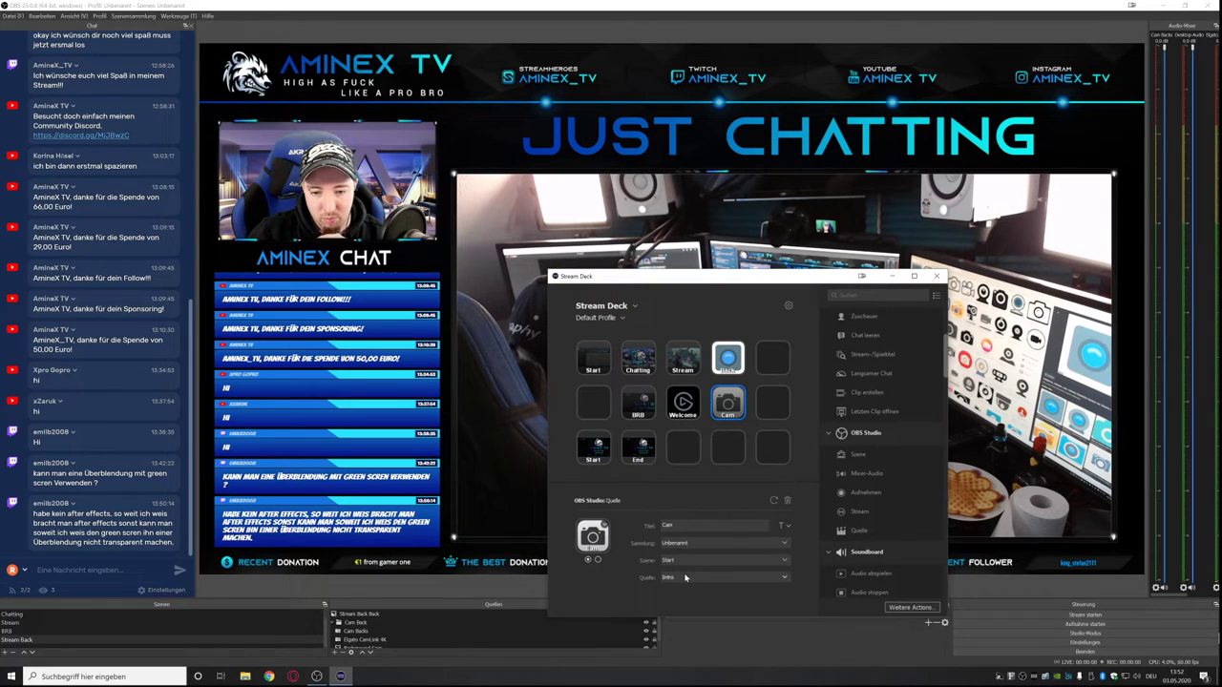
pyautogui.click(680, 561)
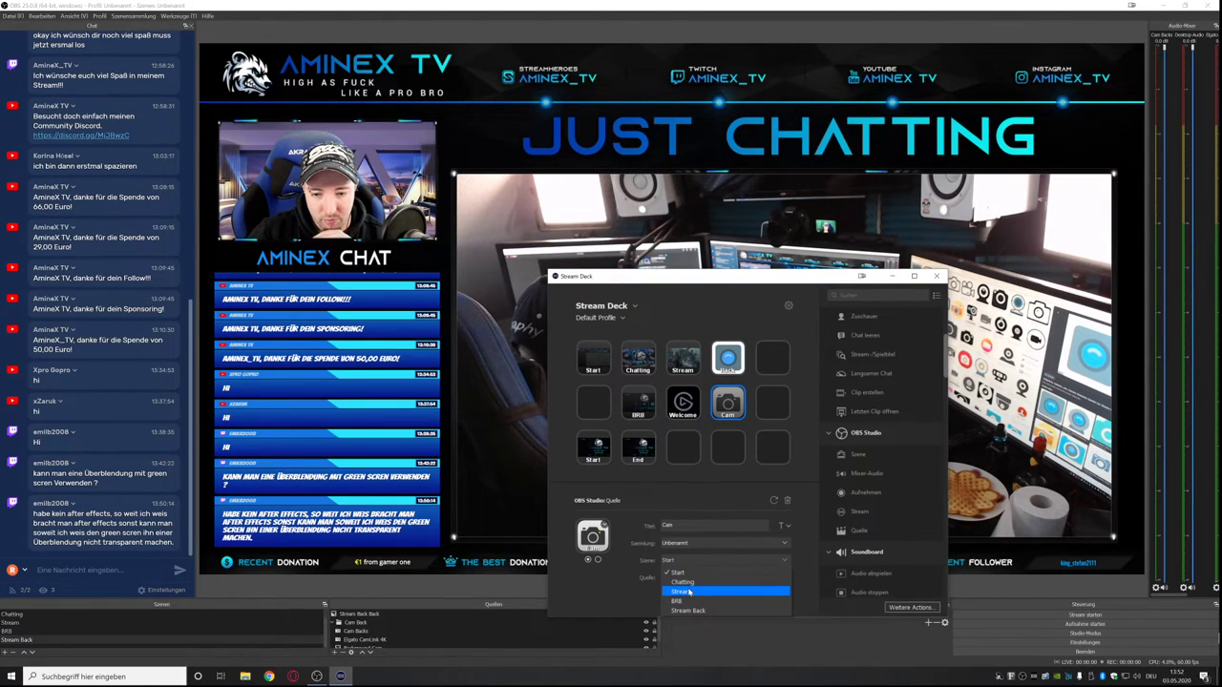
pyautogui.click(688, 590)
pyautogui.click(684, 577)
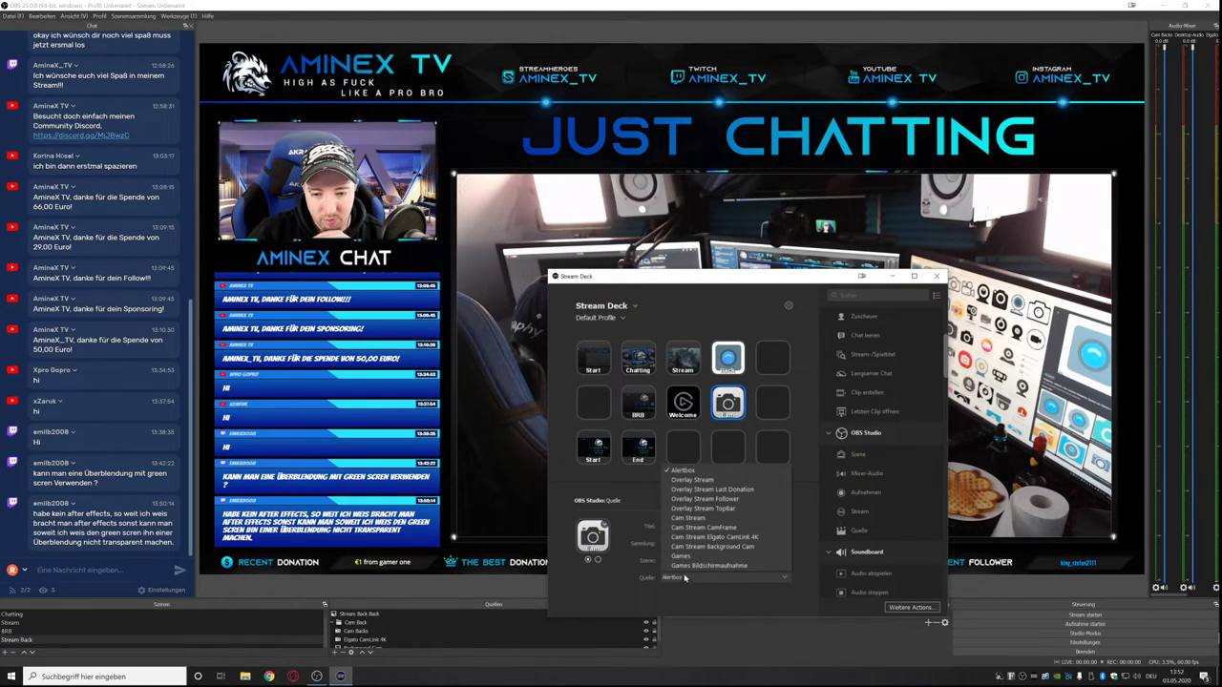
pyautogui.click(690, 519)
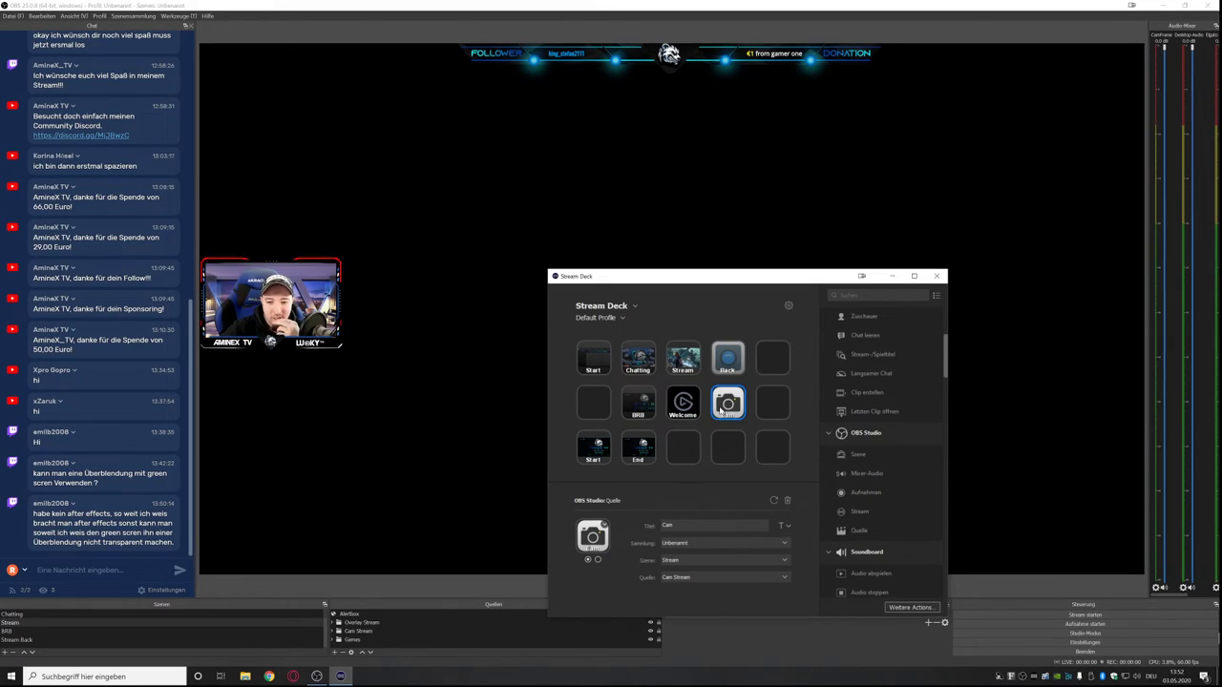
# Change the Cam key's source to Cam Stream Elgato CamLink 4K and move the Stream Deck window higher.
pyautogui.click(685, 578)
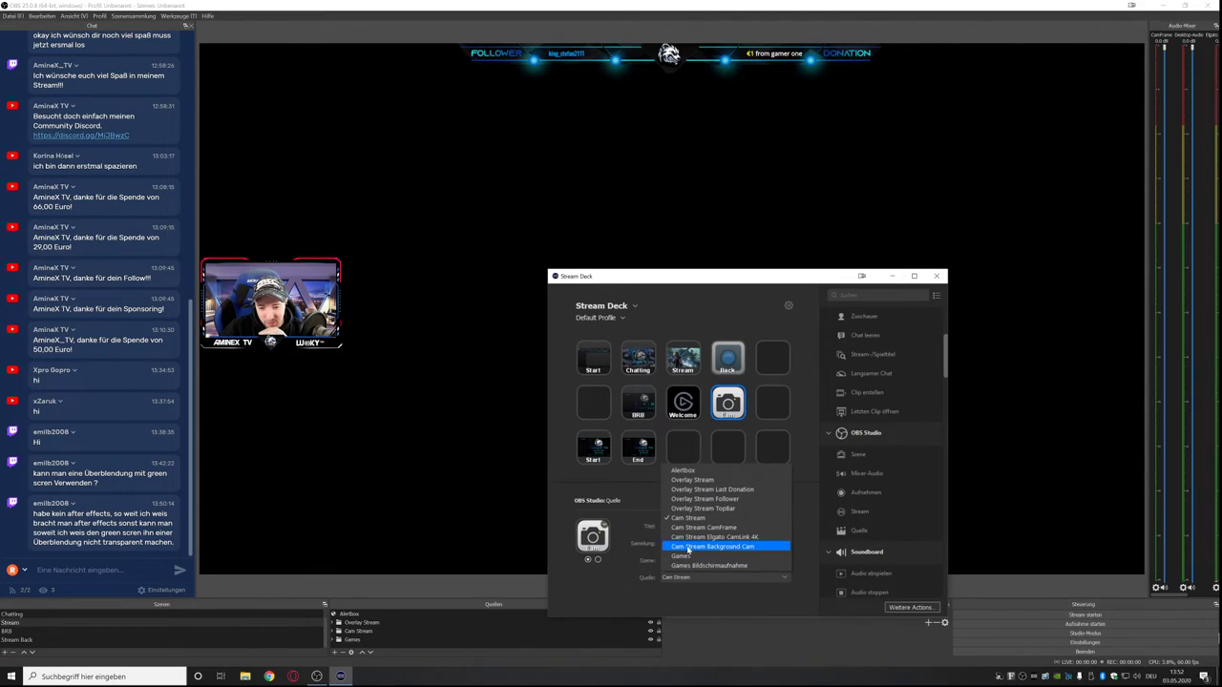
pyautogui.click(696, 539)
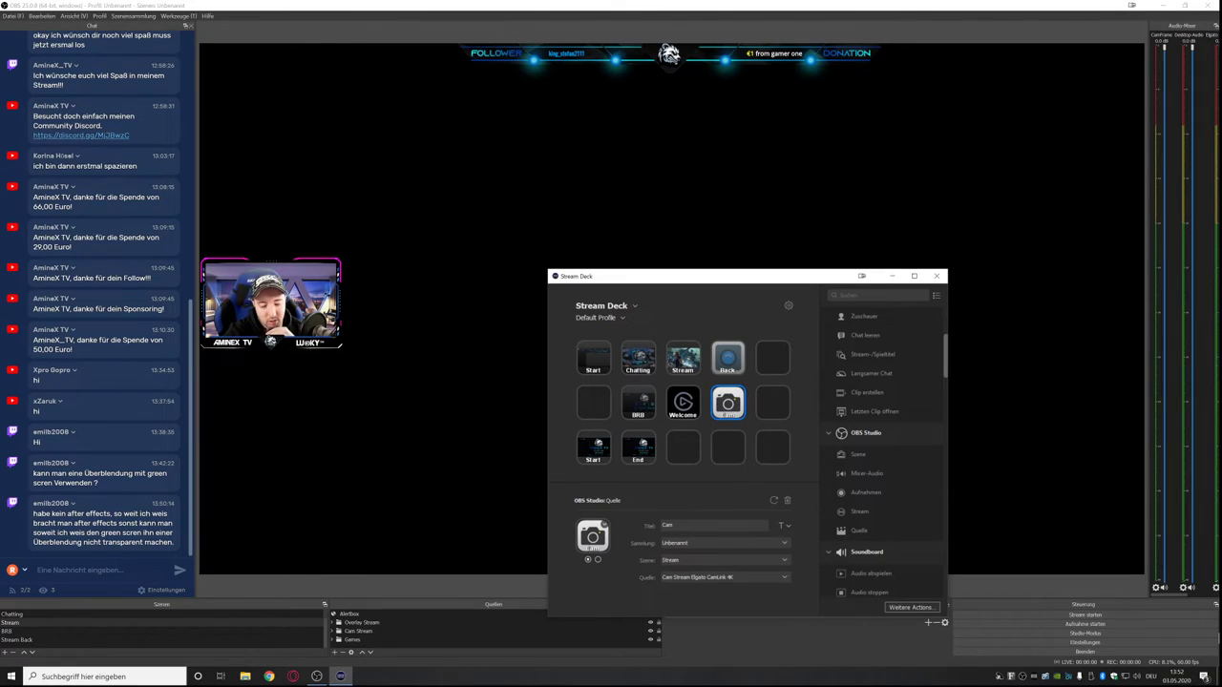
pyautogui.moveTo(793, 278); pyautogui.dragTo(770, 210)
# Replace the icon of the Start scene key in the upper row with the STARTING image from Documents > Stream > Overlay.
pyautogui.click(574, 290)
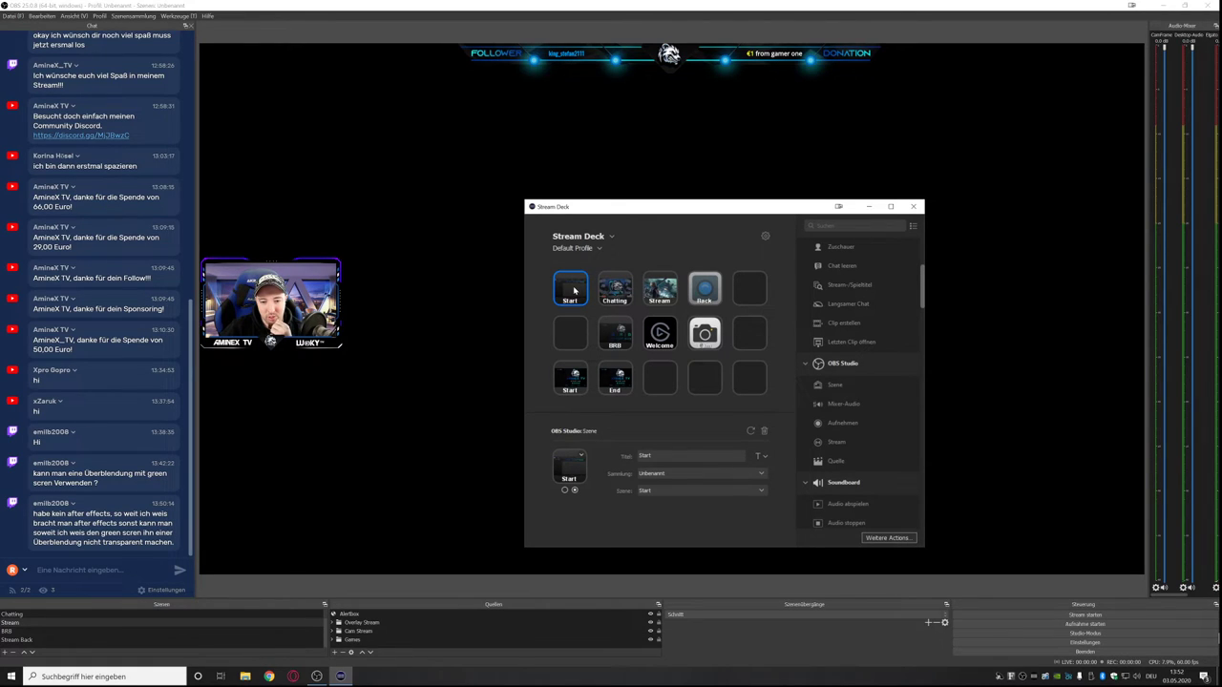
pyautogui.click(568, 467)
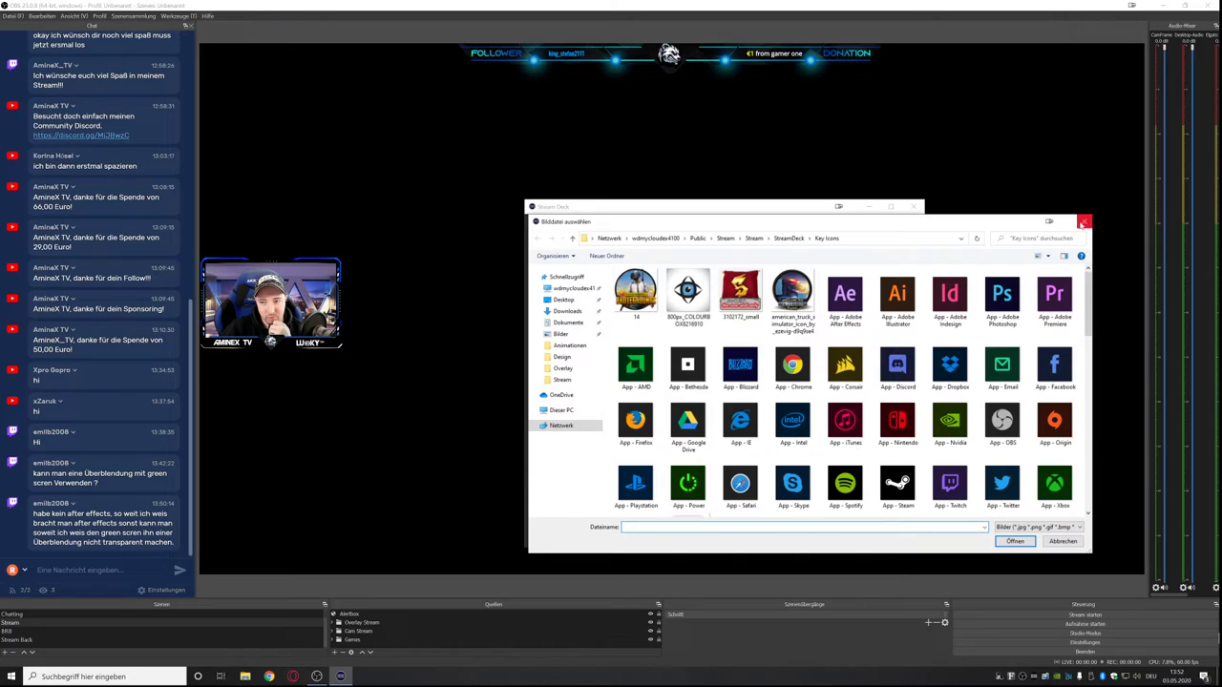
pyautogui.click(575, 324)
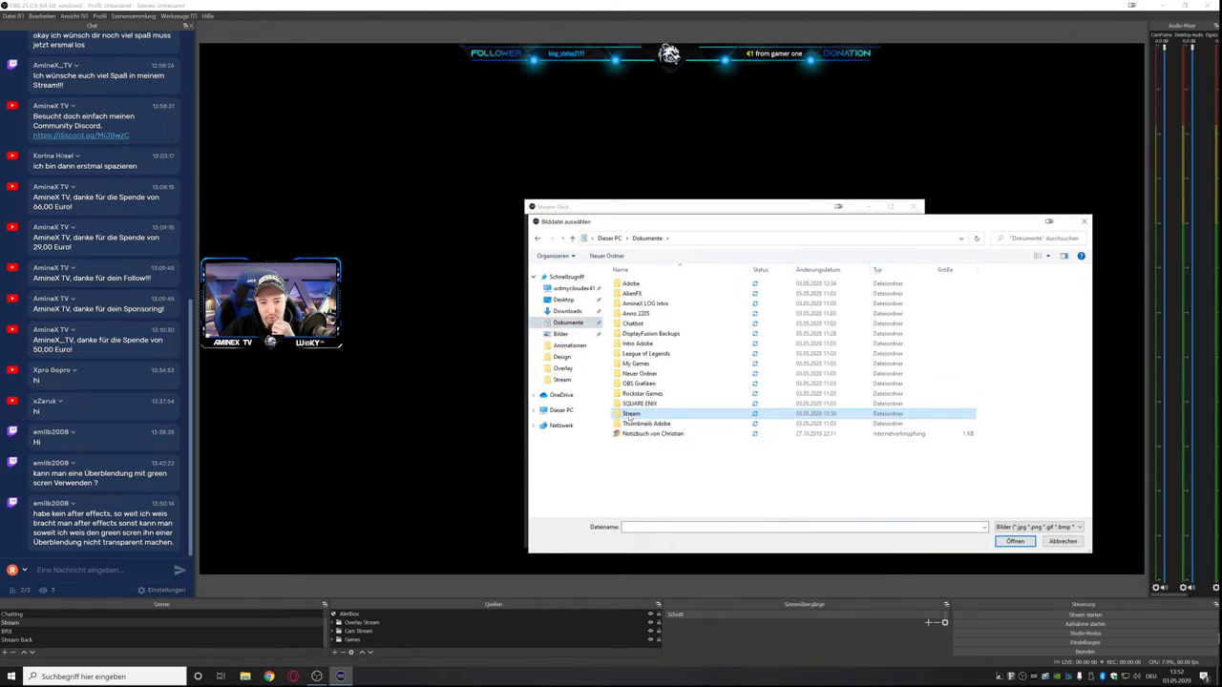
pyautogui.doubleClick(640, 416)
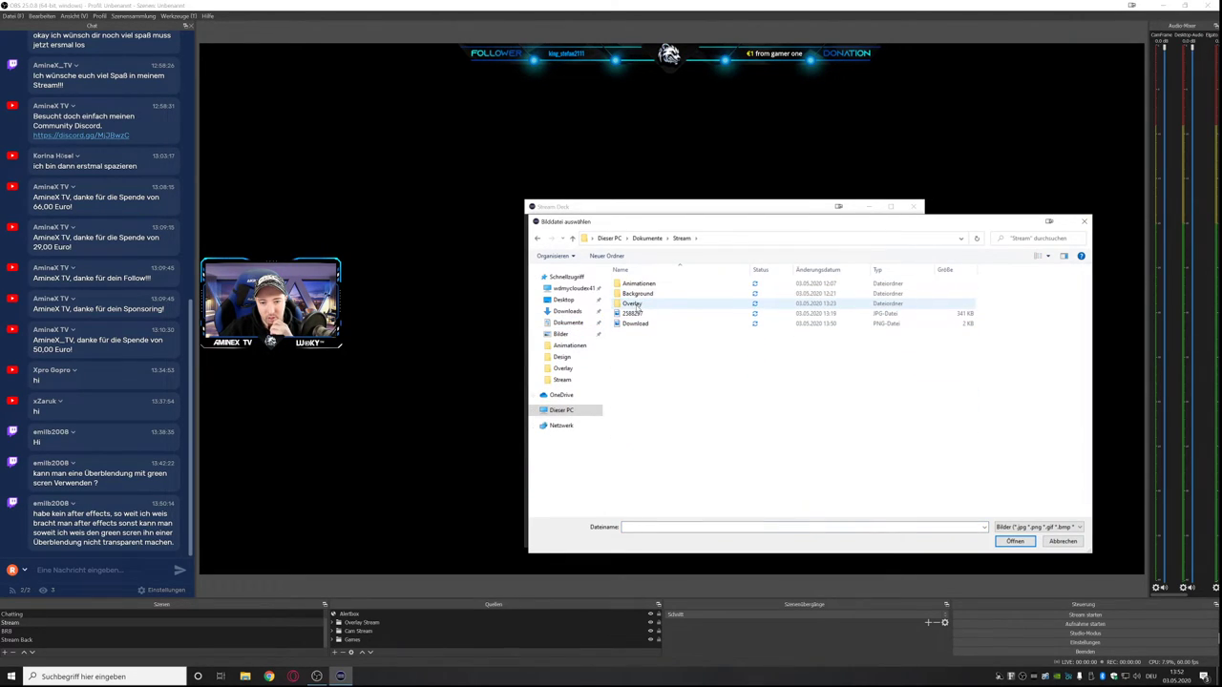
pyautogui.doubleClick(634, 303)
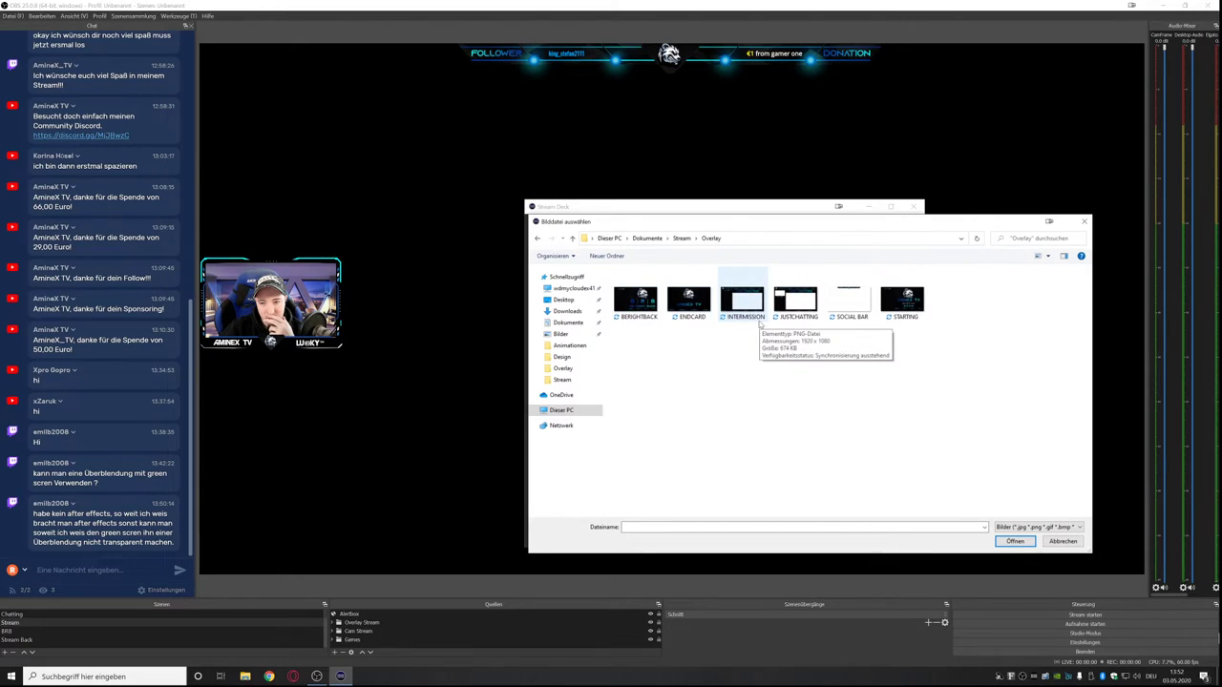
pyautogui.doubleClick(902, 301)
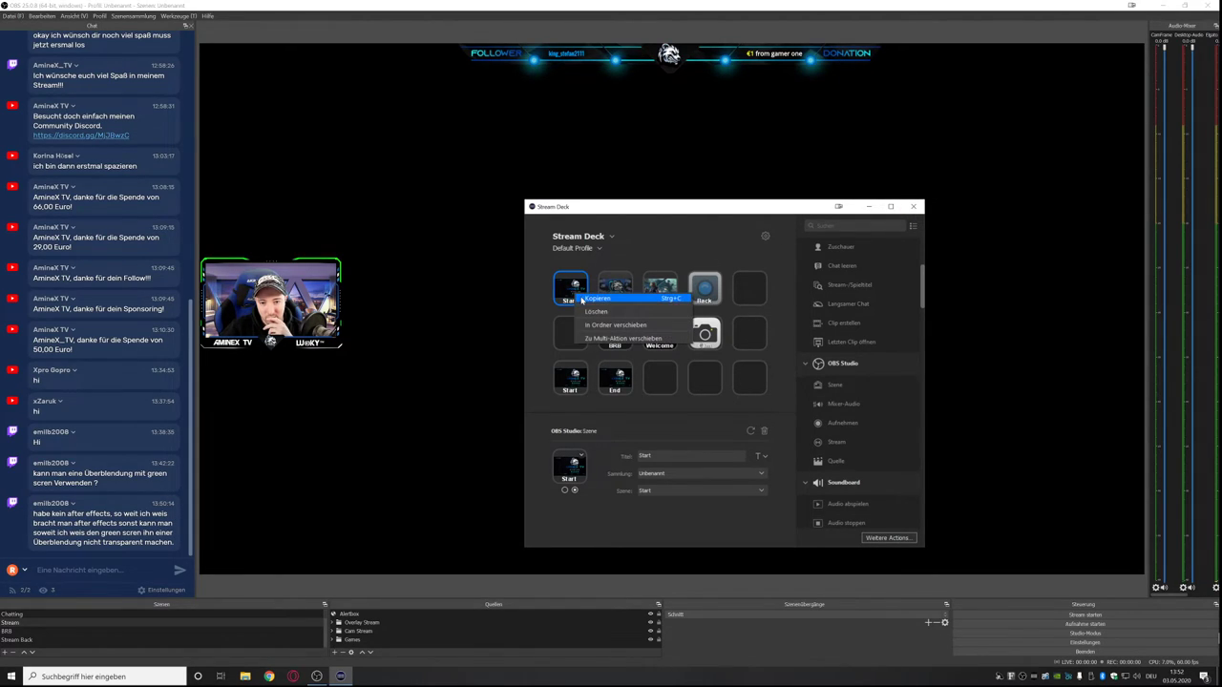
# Replace the icon of the upper-row Start key with the INTERMISSION image and add an OBS Scene action to the row's empty fifth key.
pyautogui.click(574, 477)
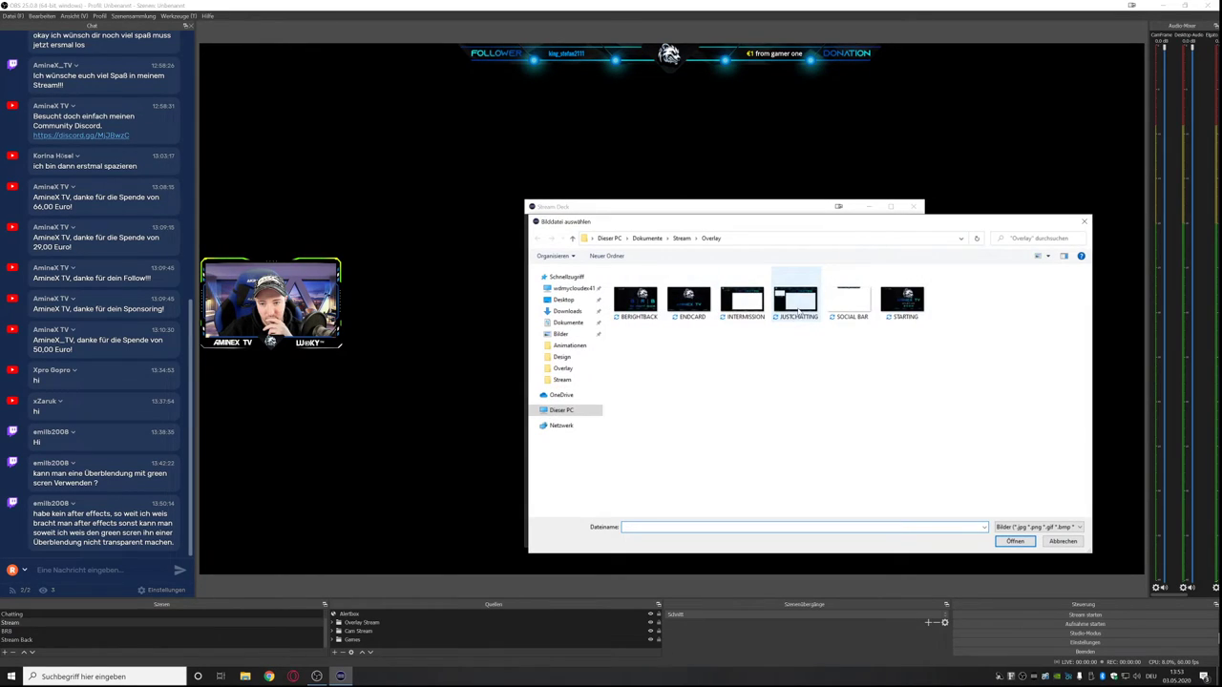
pyautogui.doubleClick(762, 310)
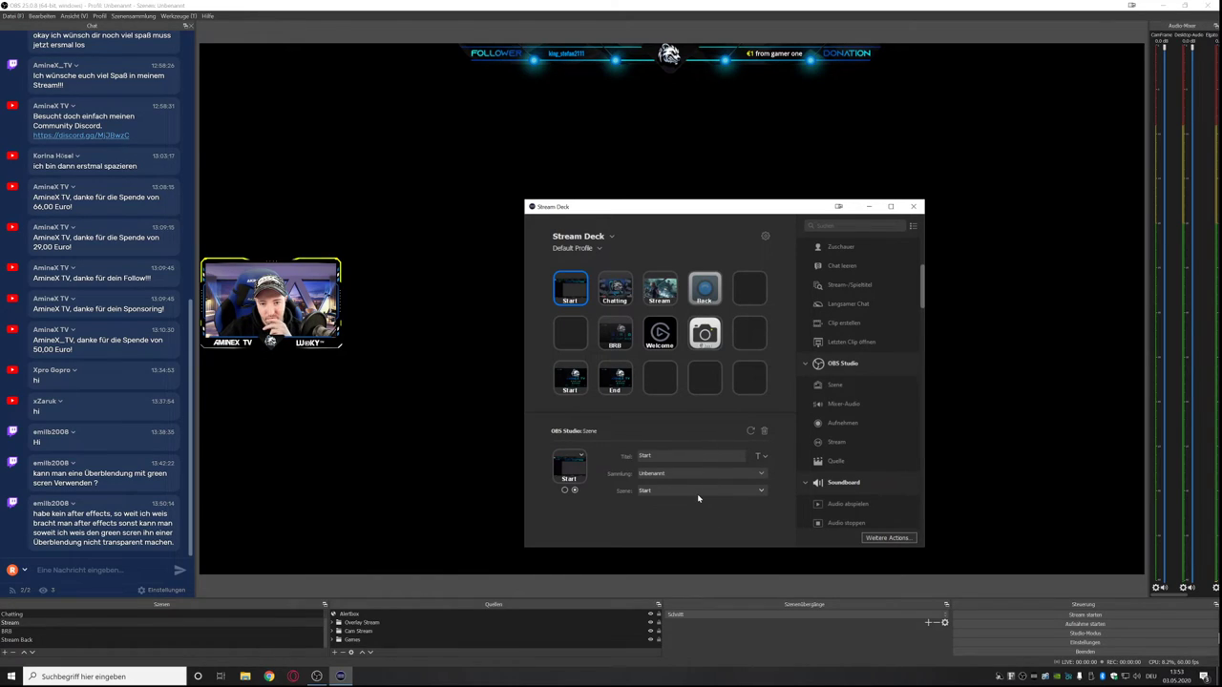
pyautogui.click(749, 289)
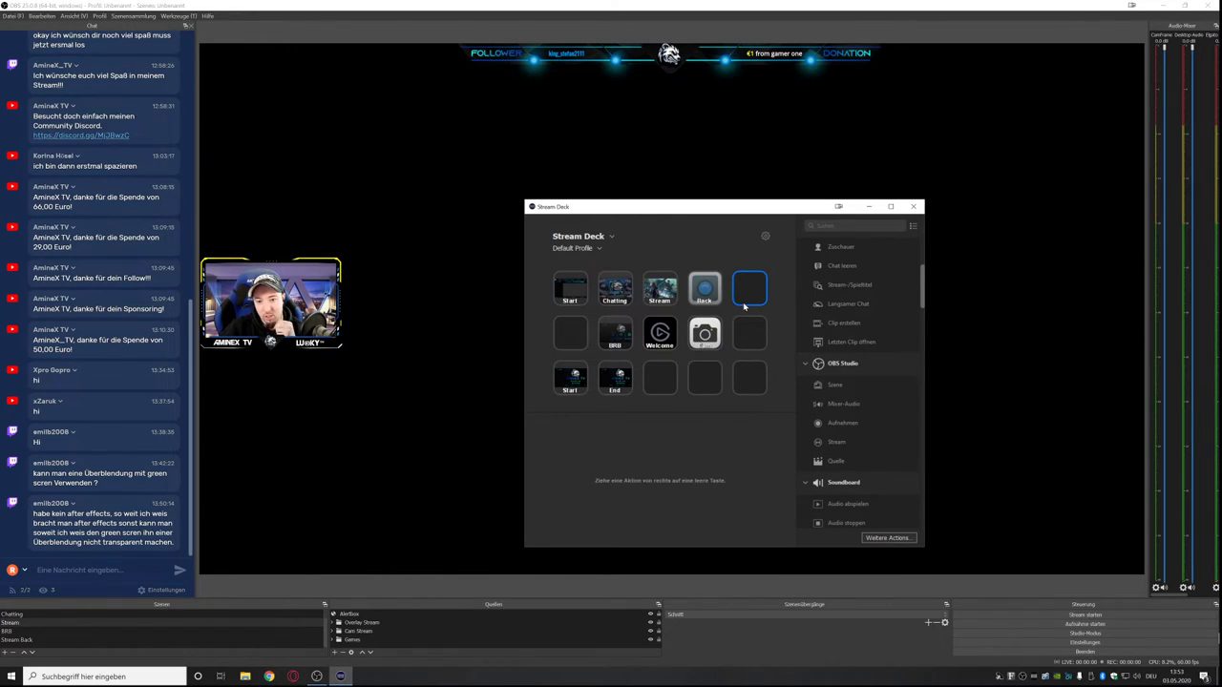
pyautogui.moveTo(834, 388); pyautogui.dragTo(762, 293)
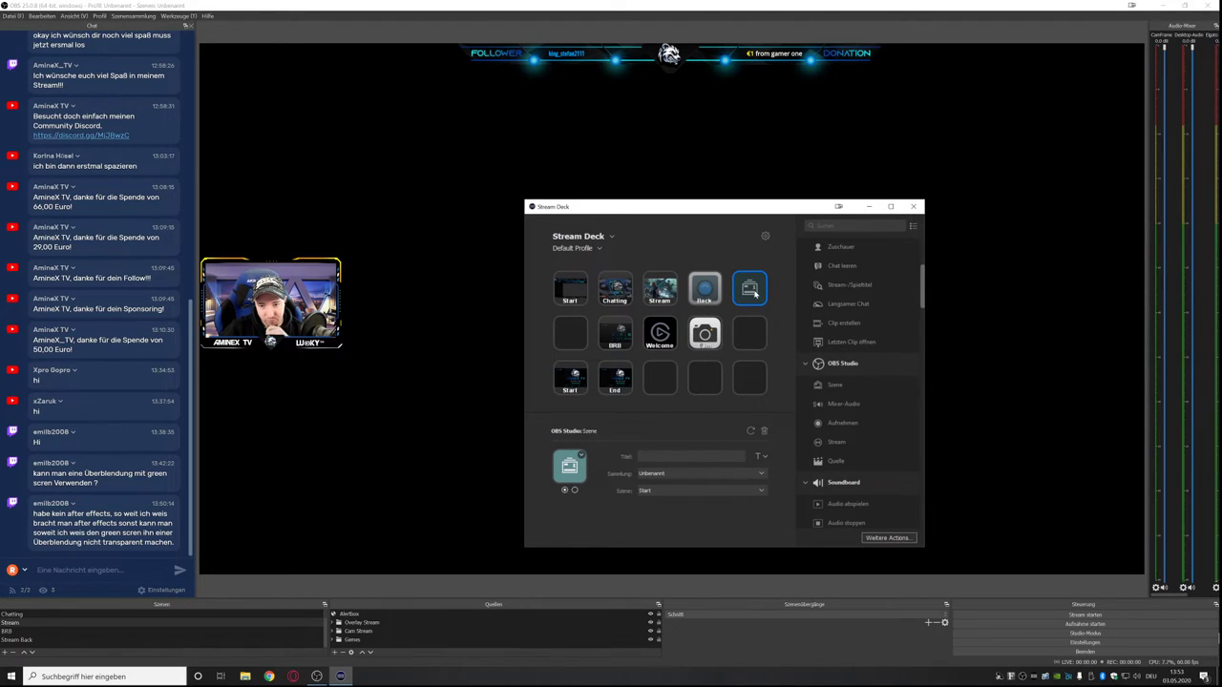
pyautogui.click(565, 471)
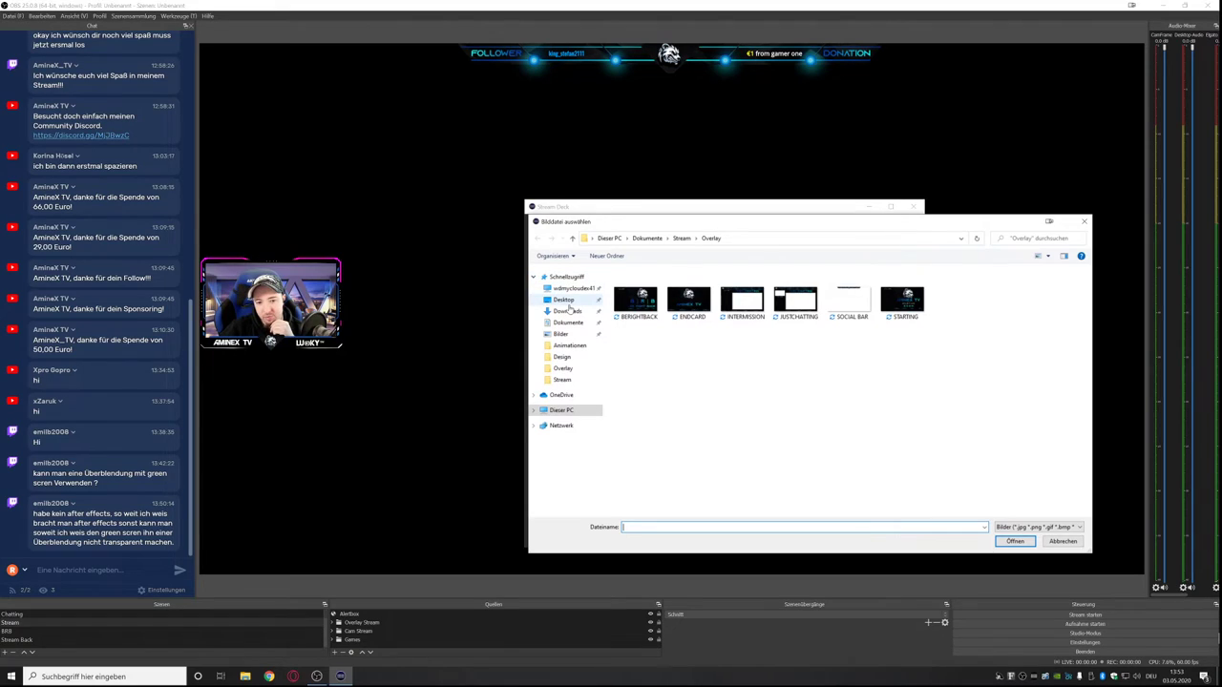
pyautogui.click(681, 238)
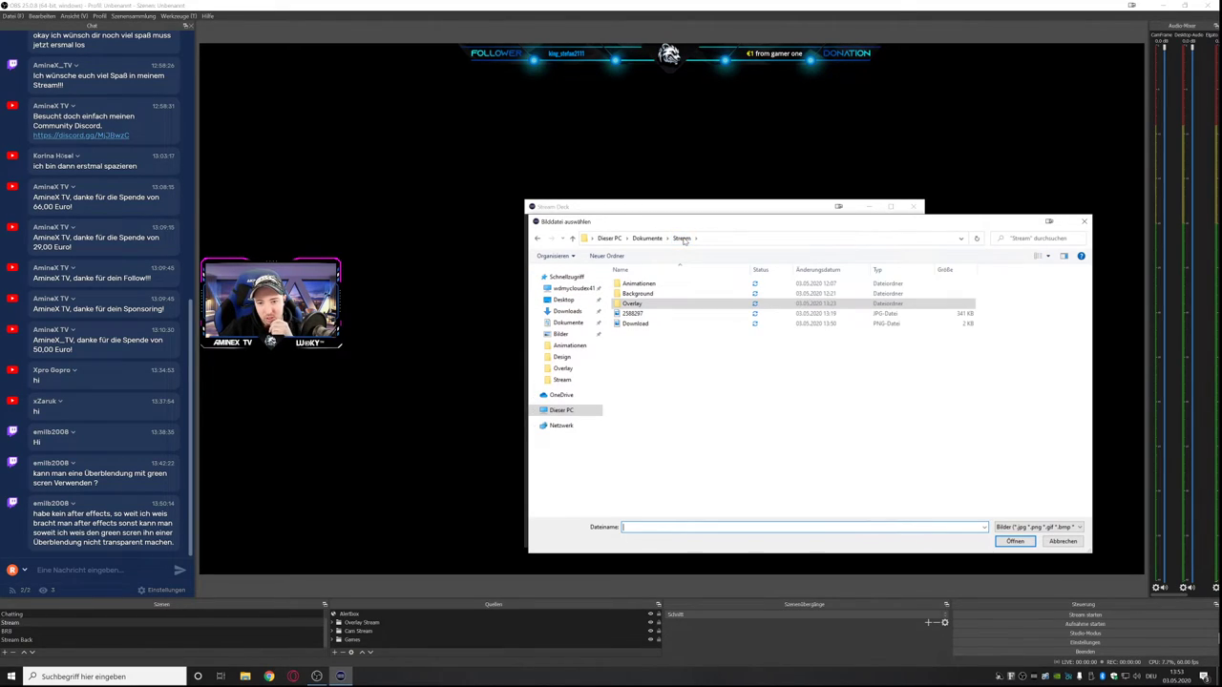
pyautogui.doubleClick(655, 285)
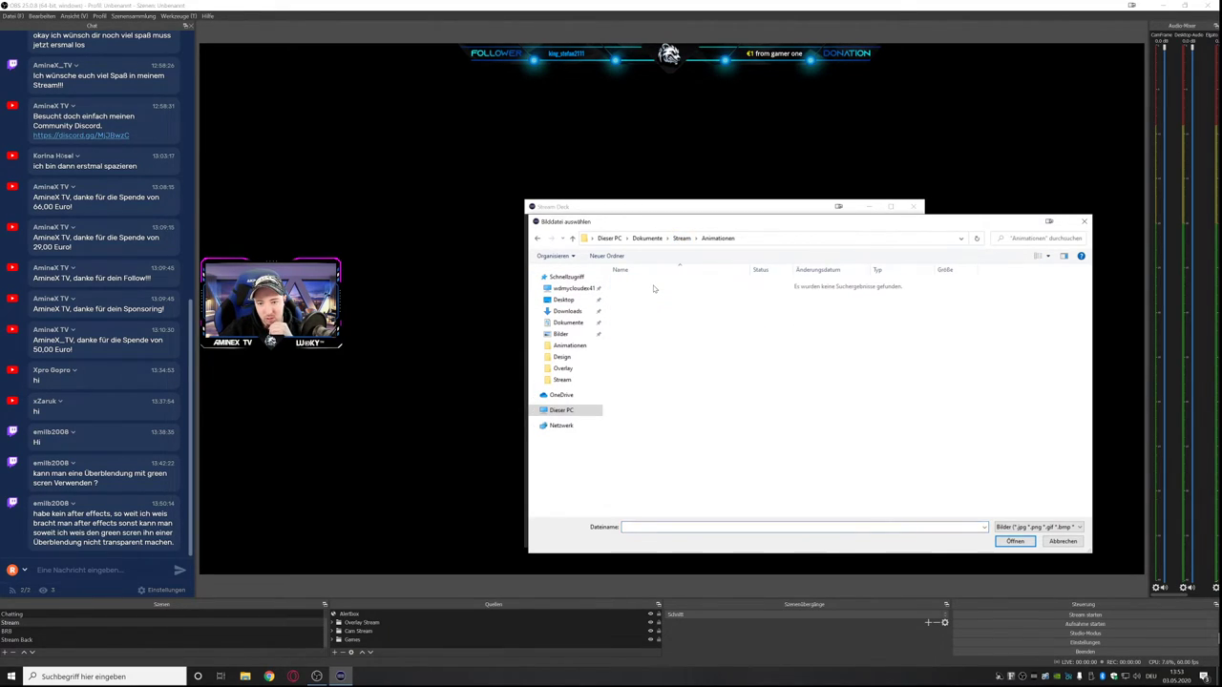
pyautogui.click(1084, 221)
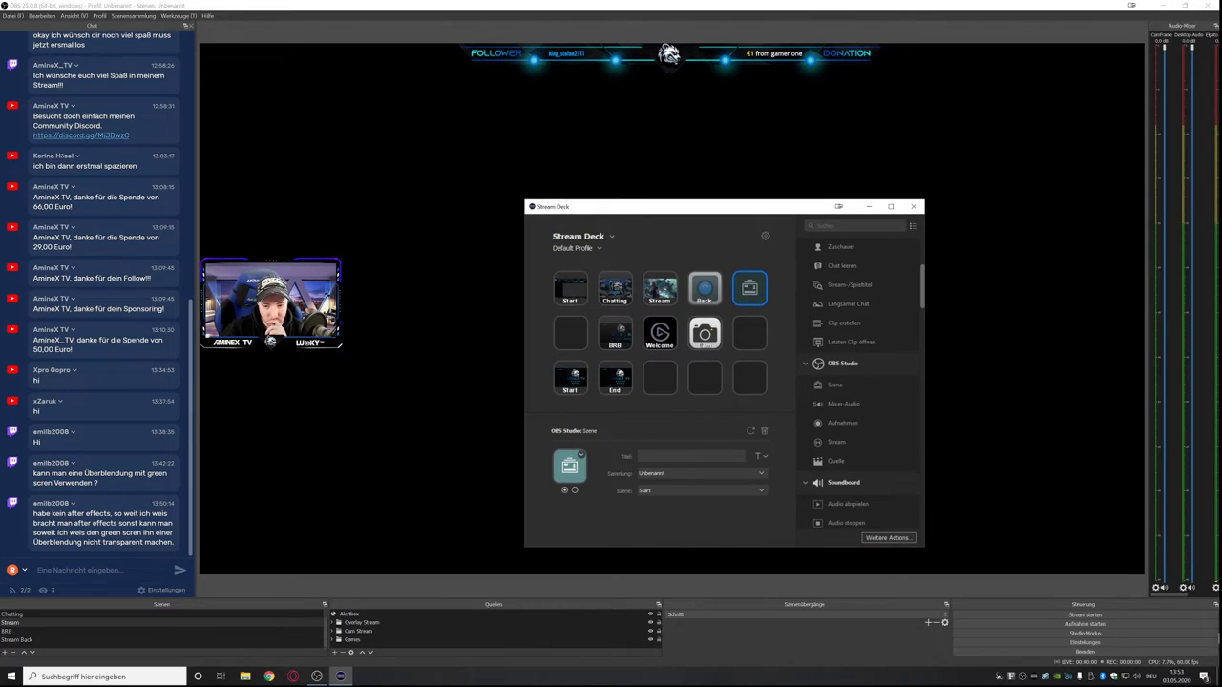
pyautogui.click(913, 207)
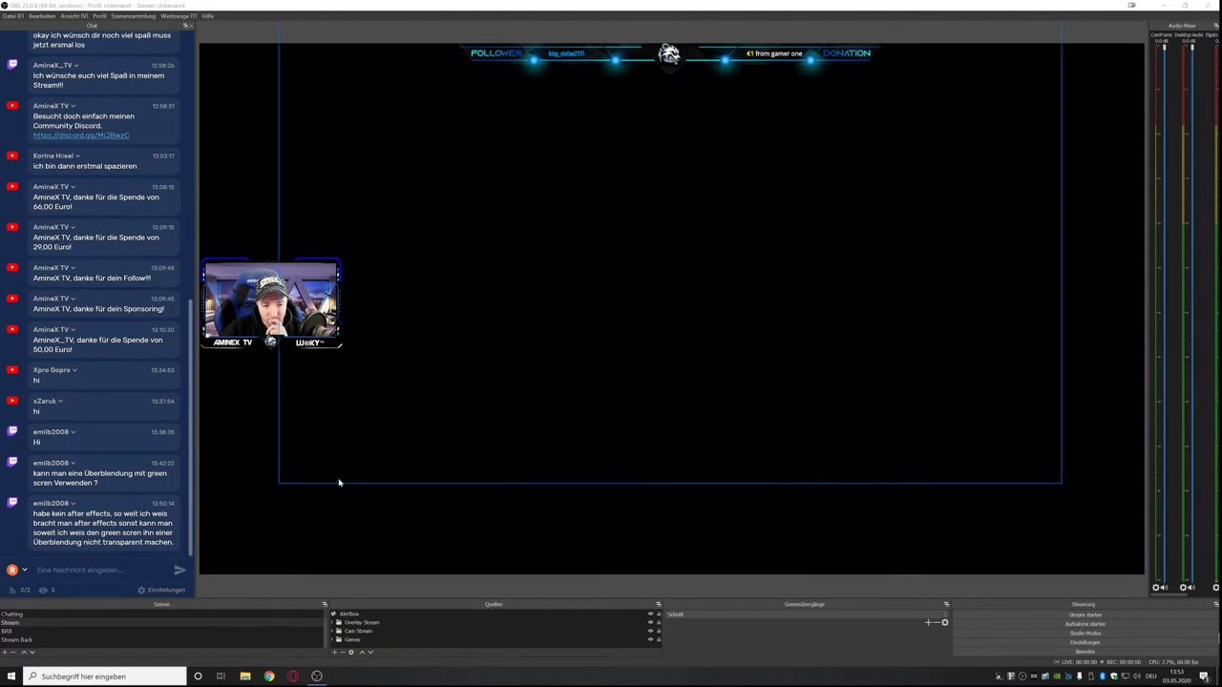
# Add a new OBS scene named "End".
pyautogui.click(5, 653)
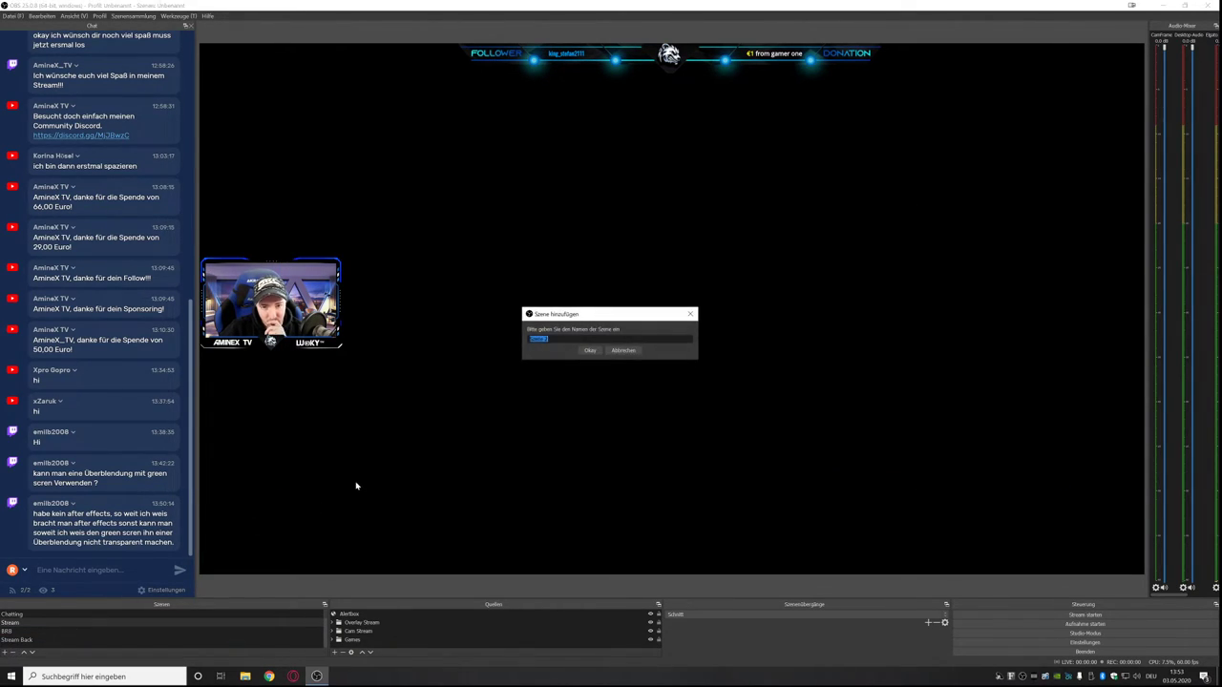
pyautogui.write('End')
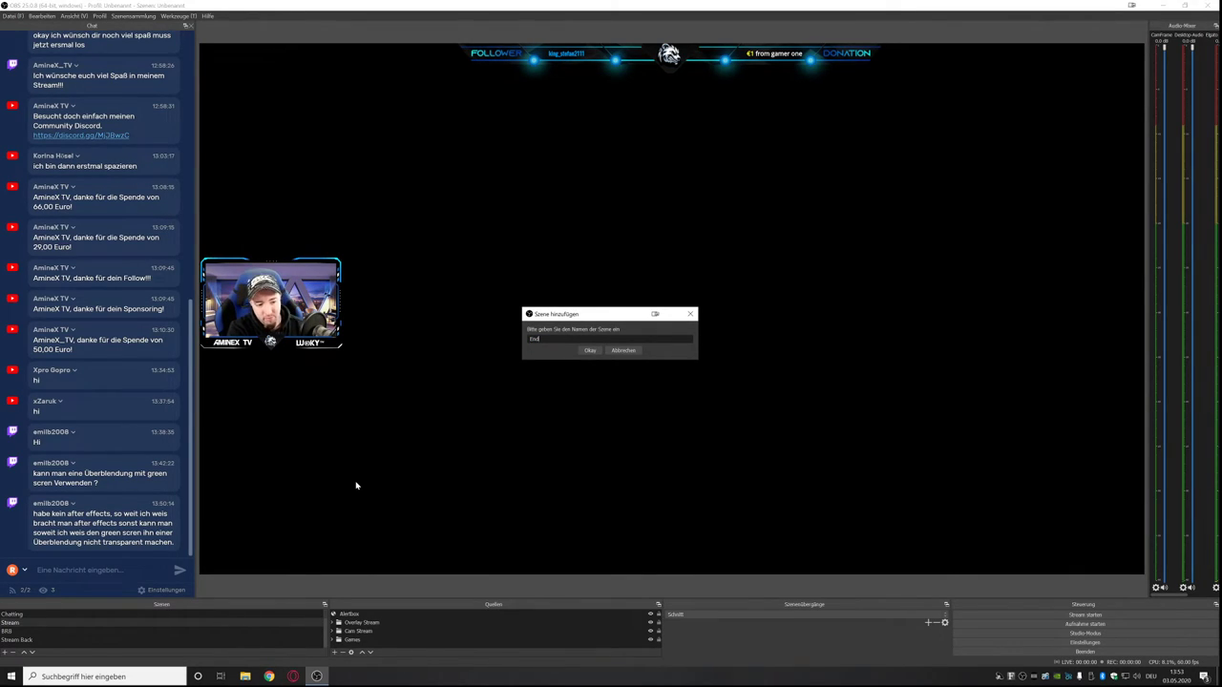
pyautogui.press('Return')
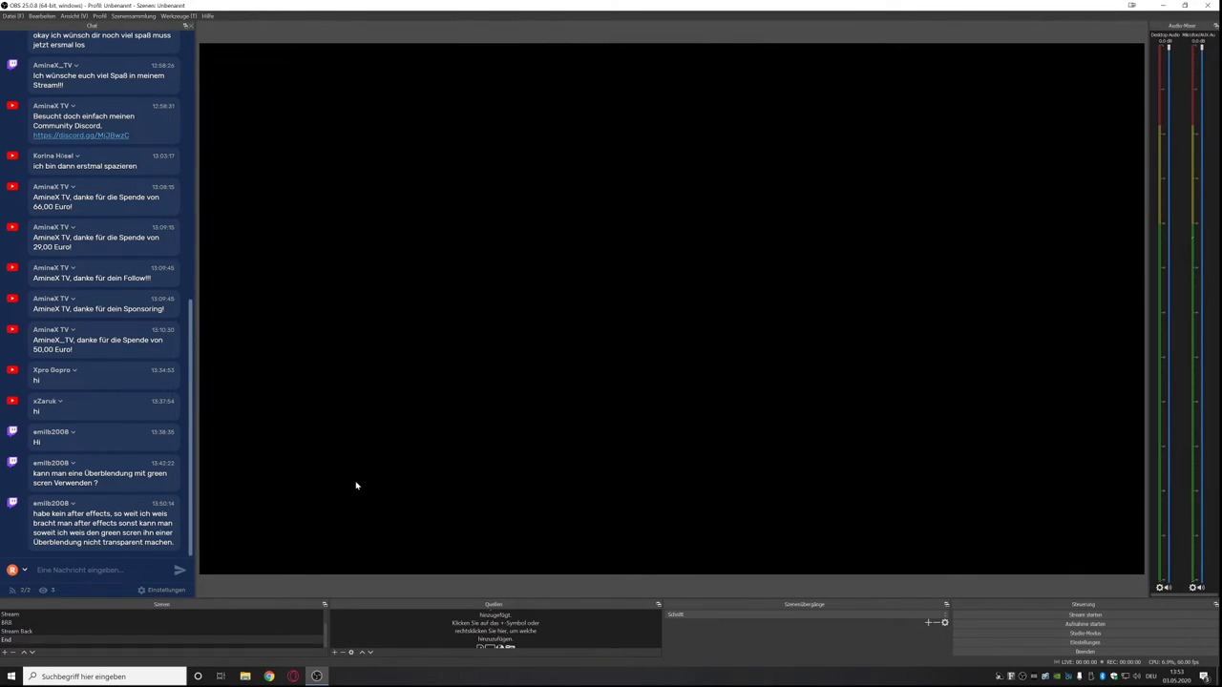
# Add an image source "Endmissin" to the End scene using INTERMISSION.png from the Overlay folder and scale it to fill the canvas.
pyautogui.click(334, 653)
pyautogui.click(377, 521)
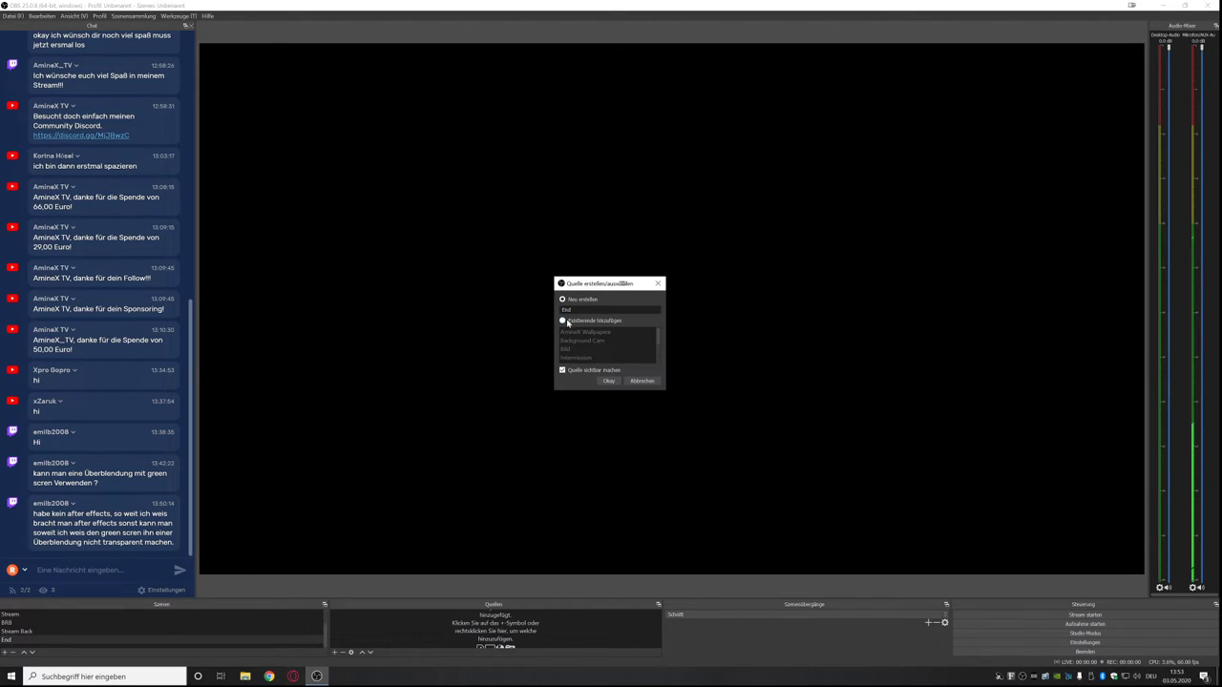
pyautogui.write('Endbi')
pyautogui.press('Return')
pyautogui.click(691, 421)
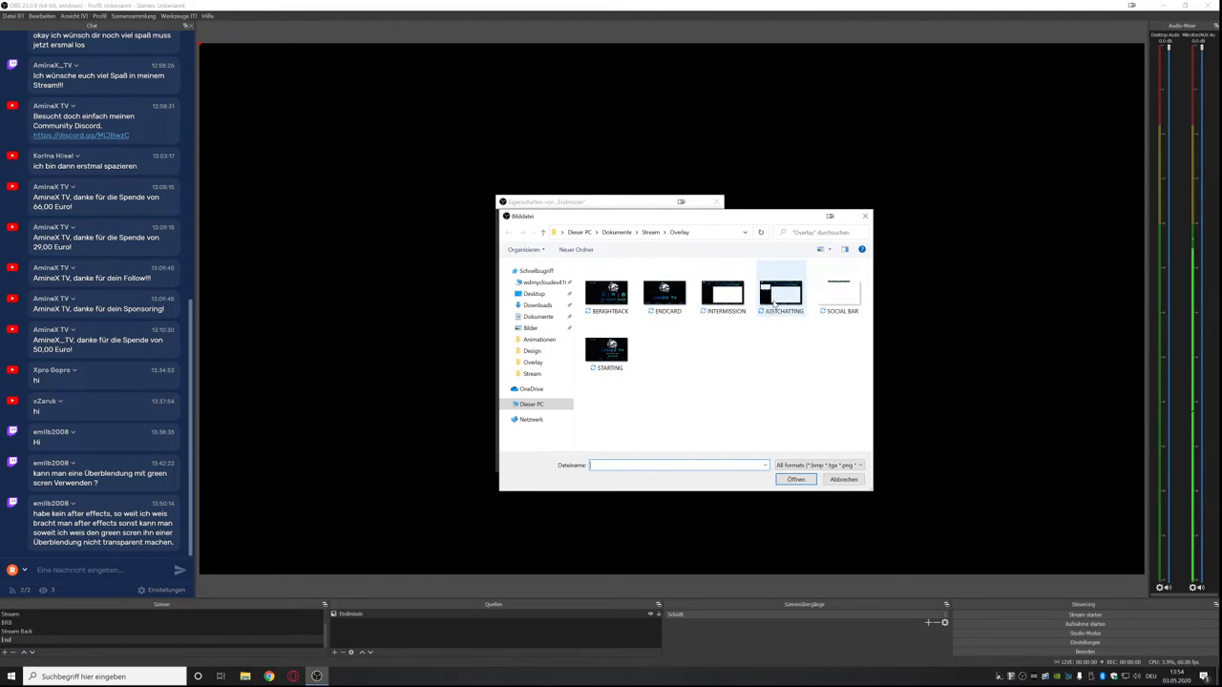
pyautogui.doubleClick(728, 296)
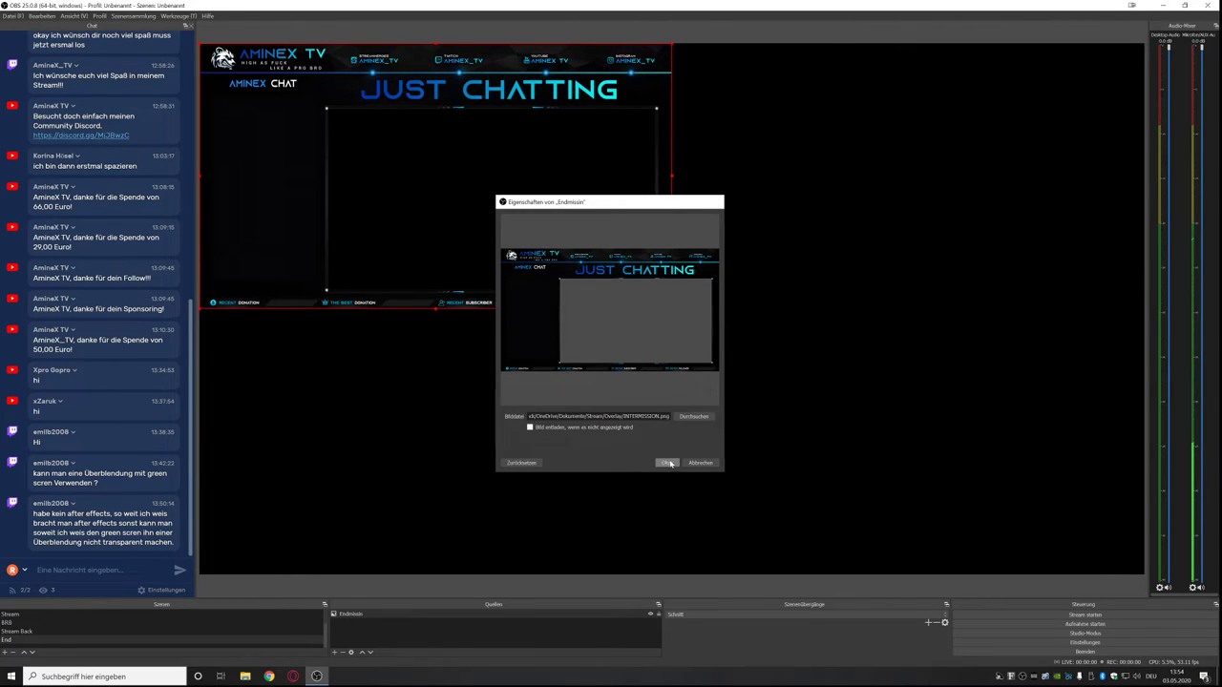
pyautogui.click(668, 462)
pyautogui.moveTo(673, 310); pyautogui.dragTo(1146, 480)
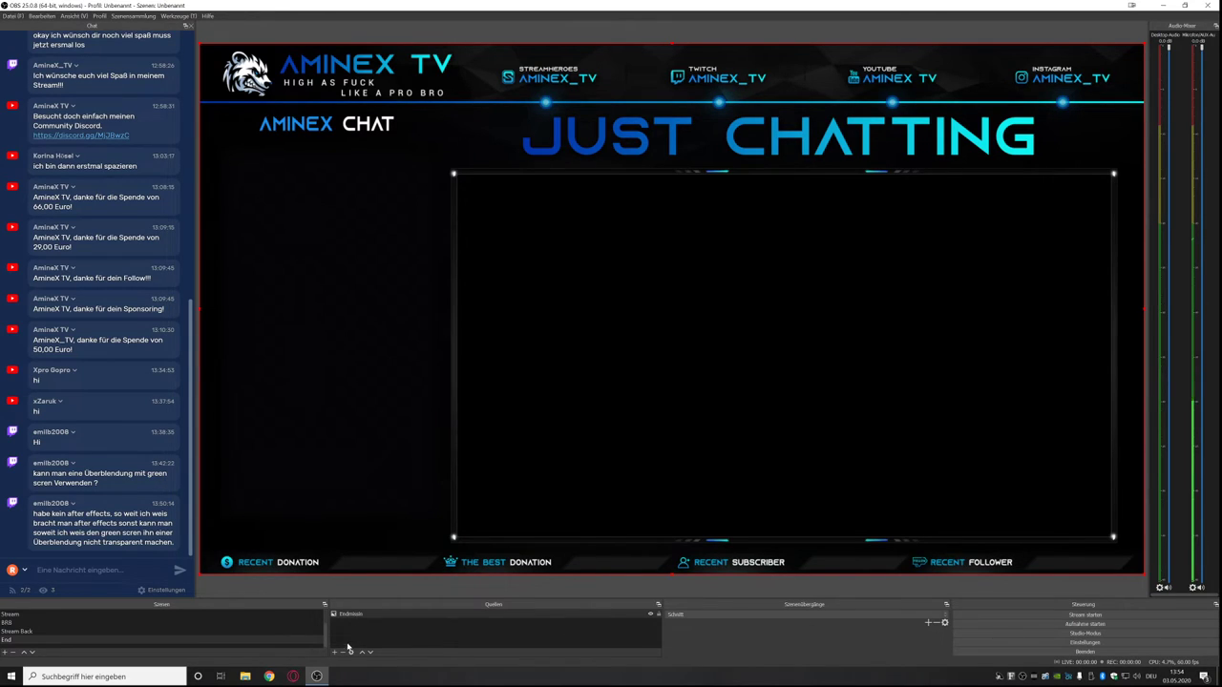
# Switch to the Stream Deck app, give the upper row's fifth scene key the ENDCARD image as its icon, and close the window.
pyautogui.click(317, 675)
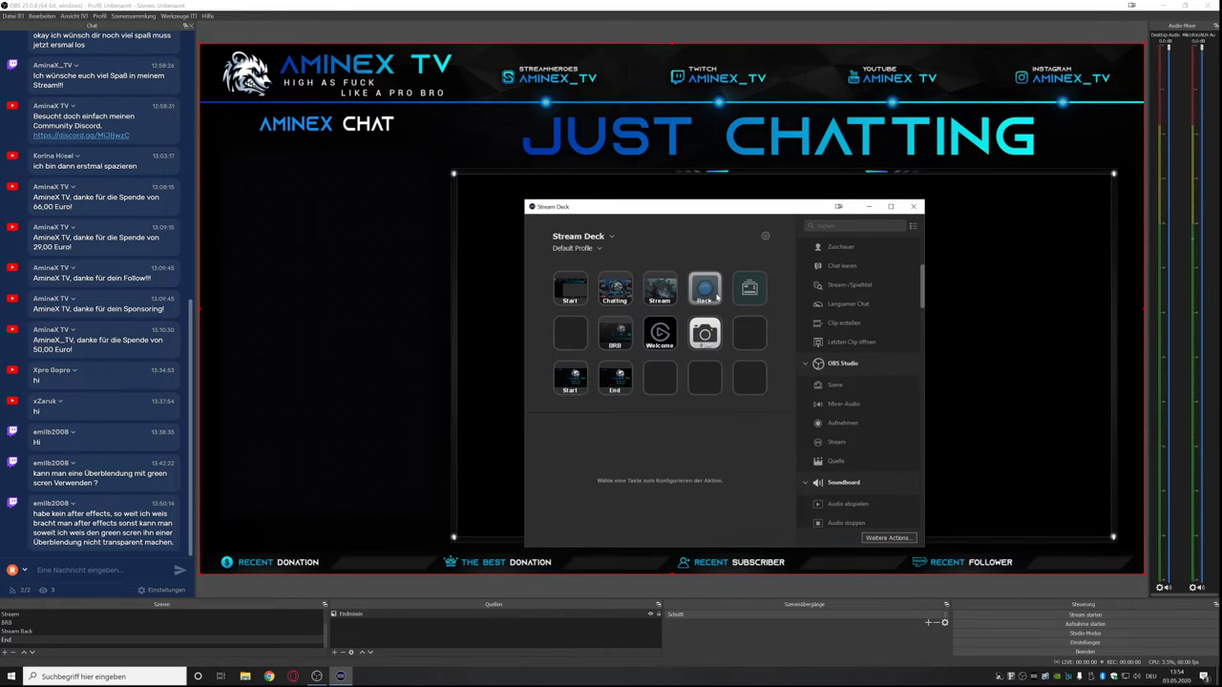
pyautogui.click(750, 289)
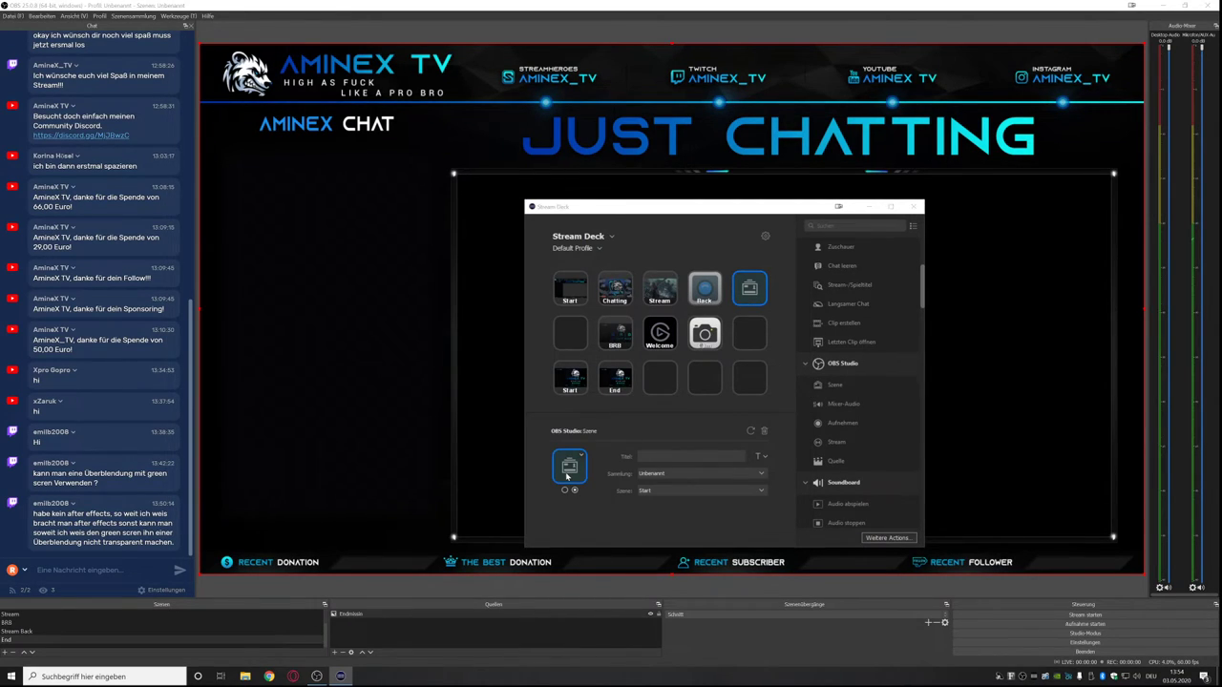
pyautogui.click(568, 472)
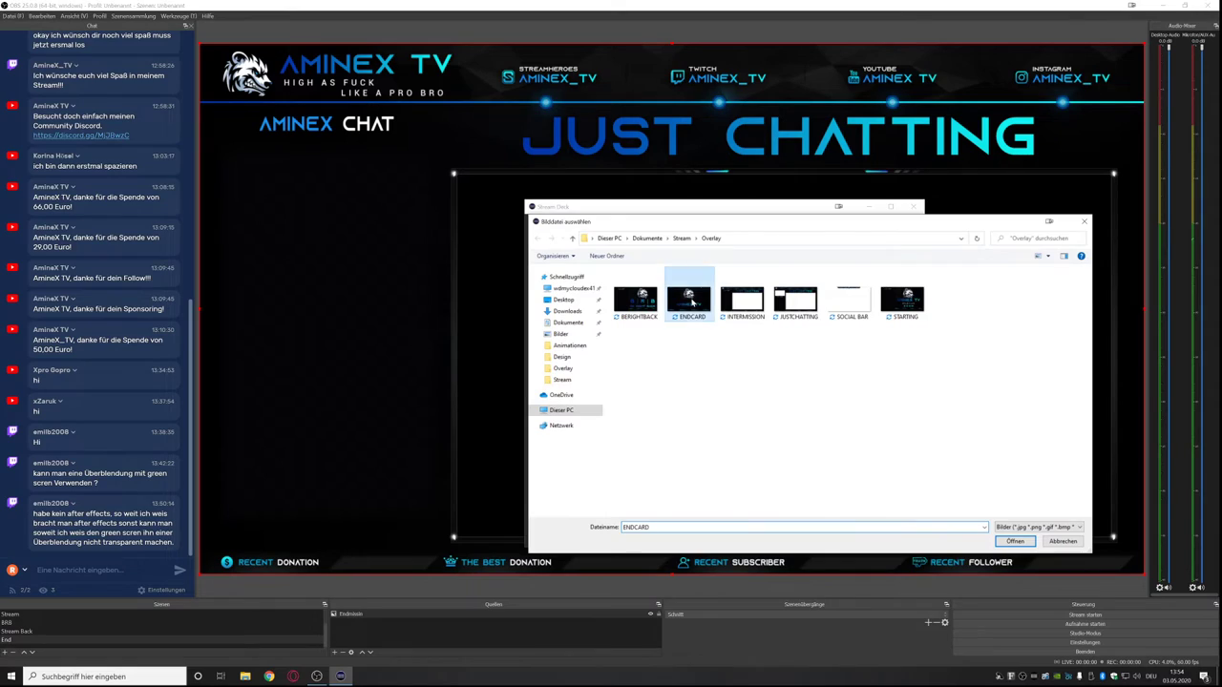
pyautogui.doubleClick(702, 305)
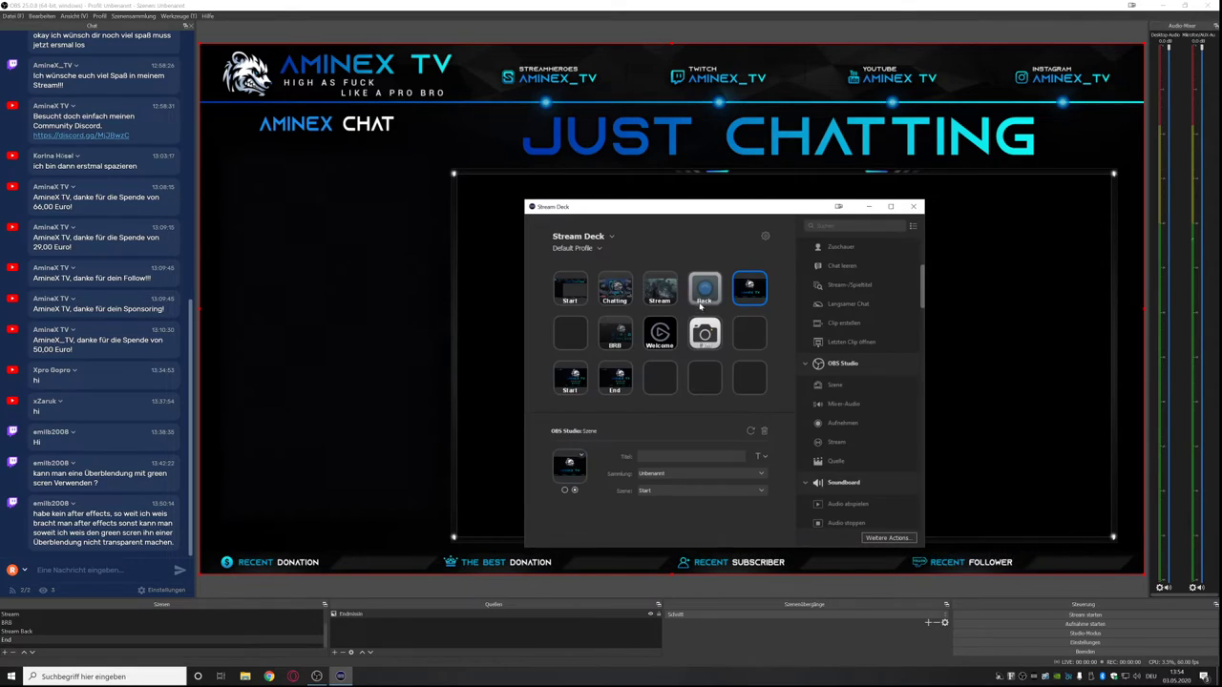
pyautogui.click(914, 207)
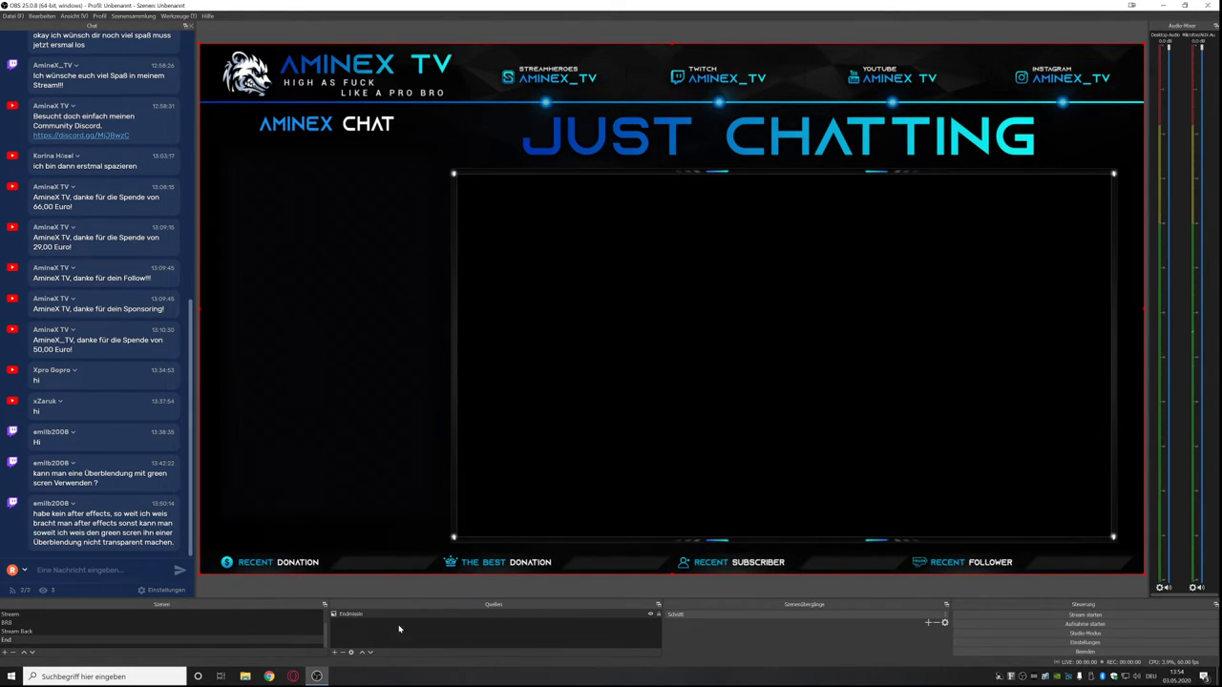
pyautogui.click(336, 653)
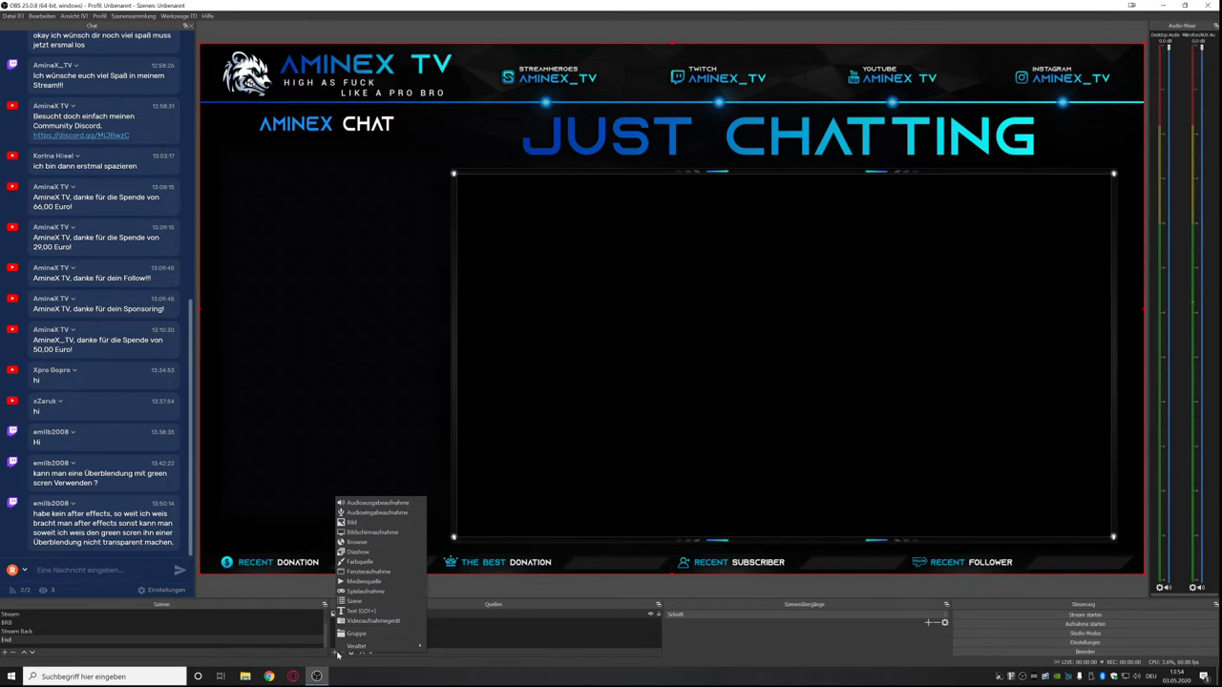
pyautogui.click(373, 532)
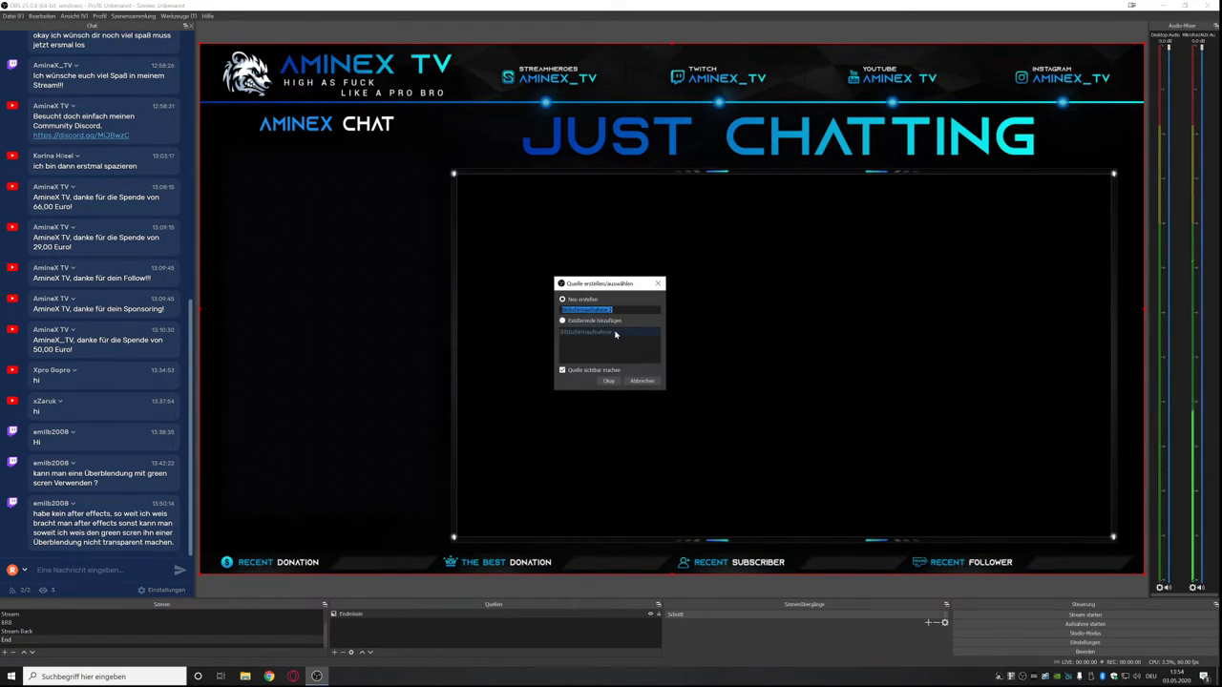
pyautogui.click(632, 380)
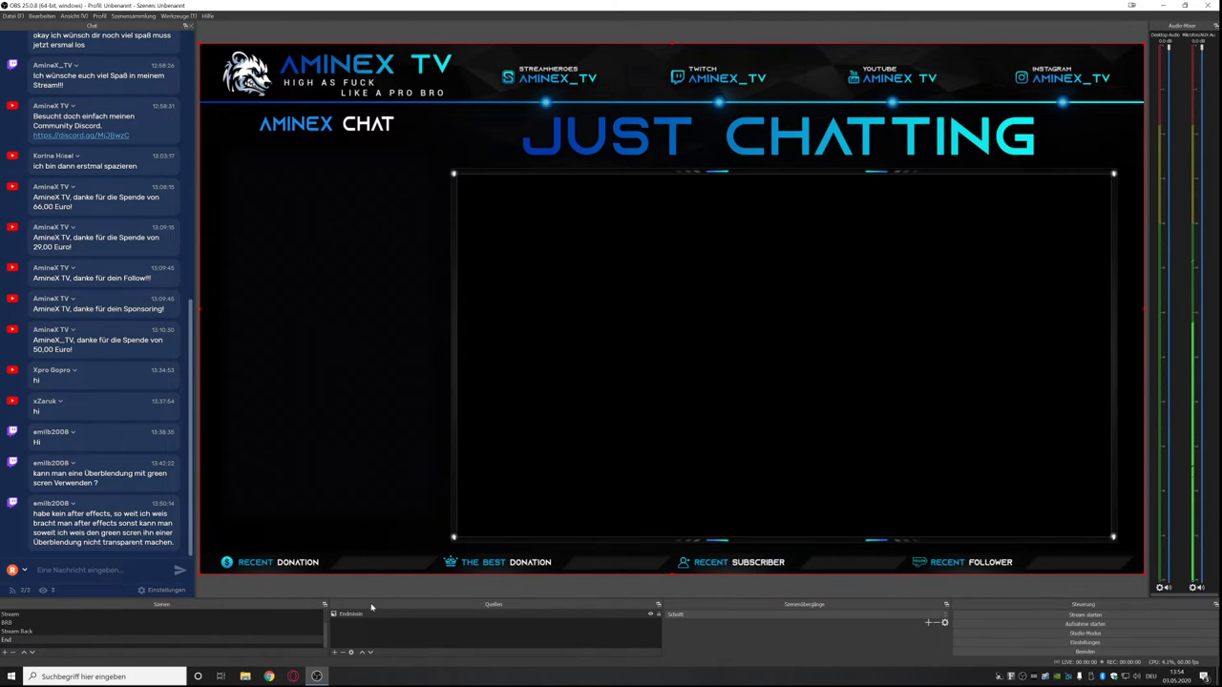
# Add the existing video capture device Elgato CamLink 4K to the End scene.
pyautogui.click(334, 651)
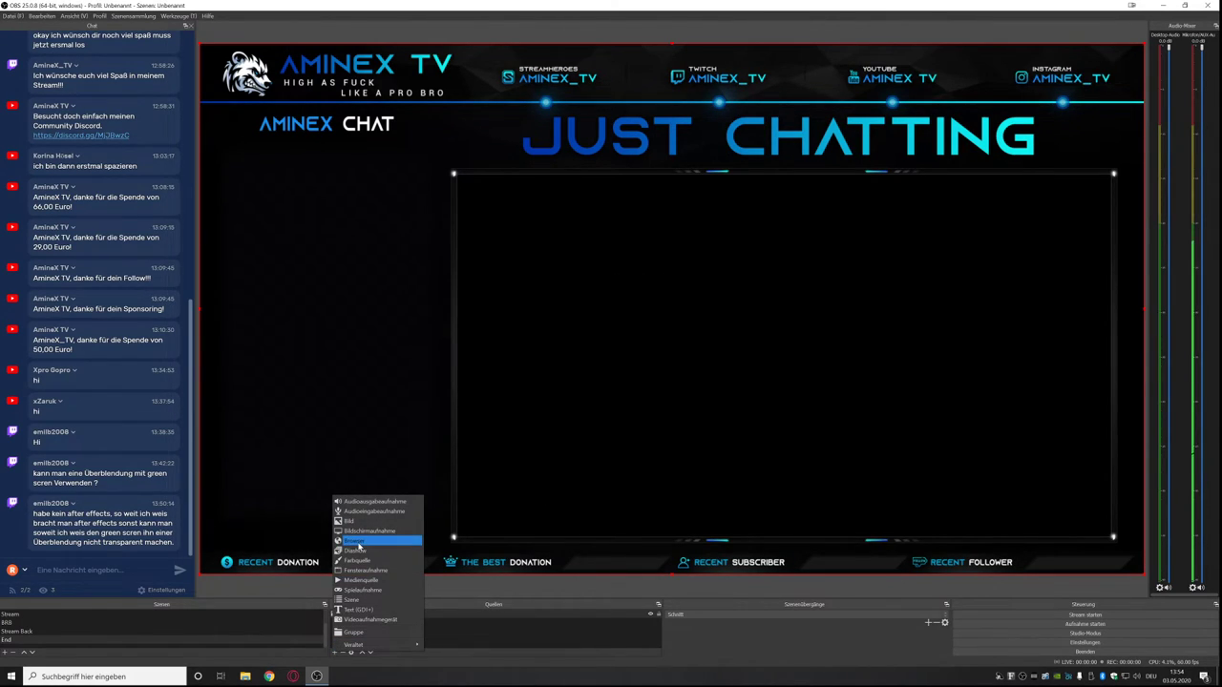
pyautogui.click(378, 621)
pyautogui.click(573, 322)
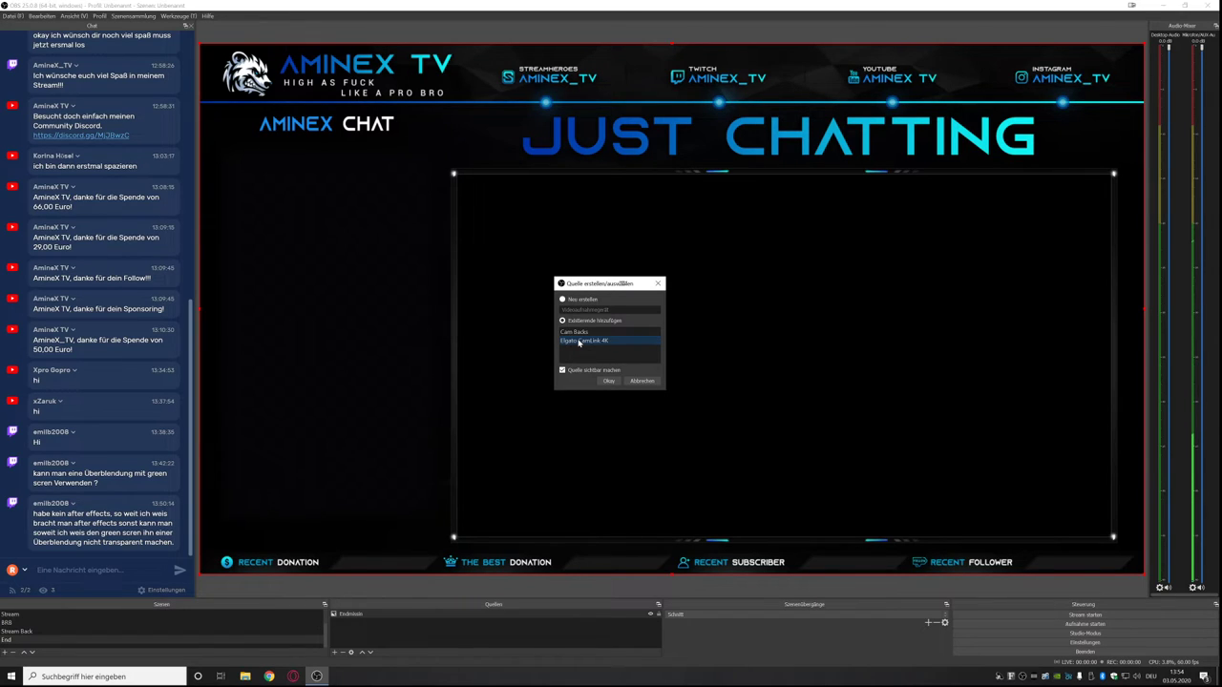
pyautogui.click(608, 381)
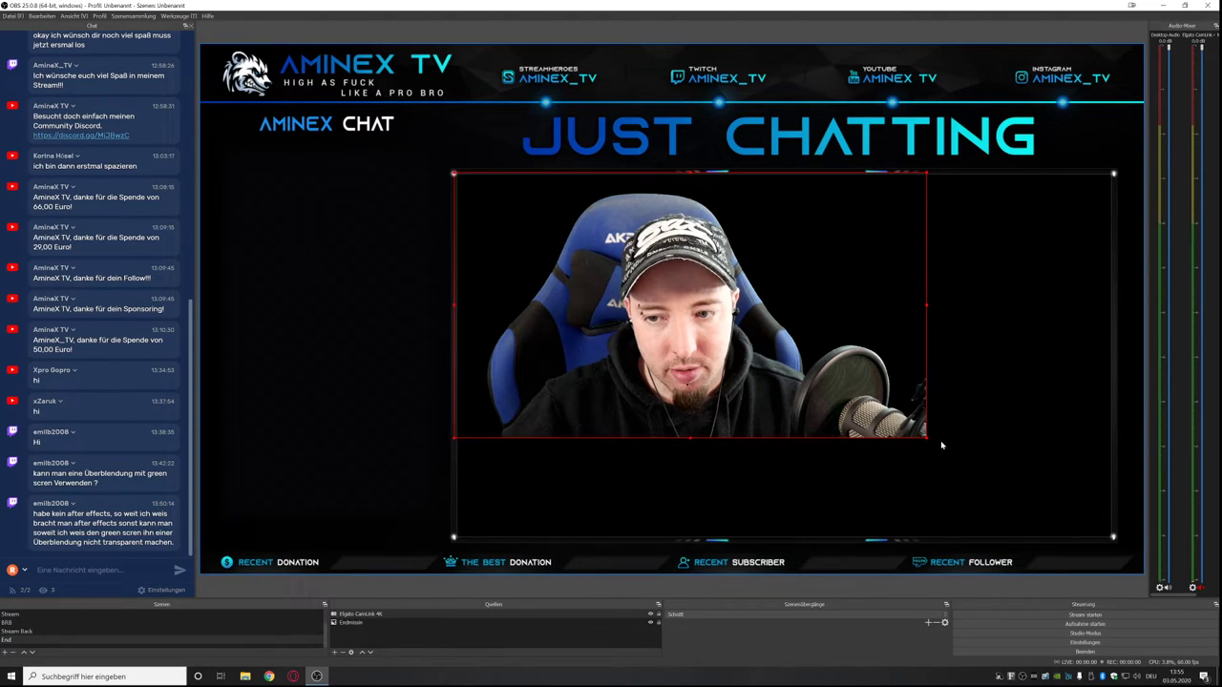
# Enlarge the camera image to fill the overlay's large frame and place the Elgato CamLink 4K source beneath Endmissin.
pyautogui.moveTo(929, 441); pyautogui.dragTo(1105, 509)
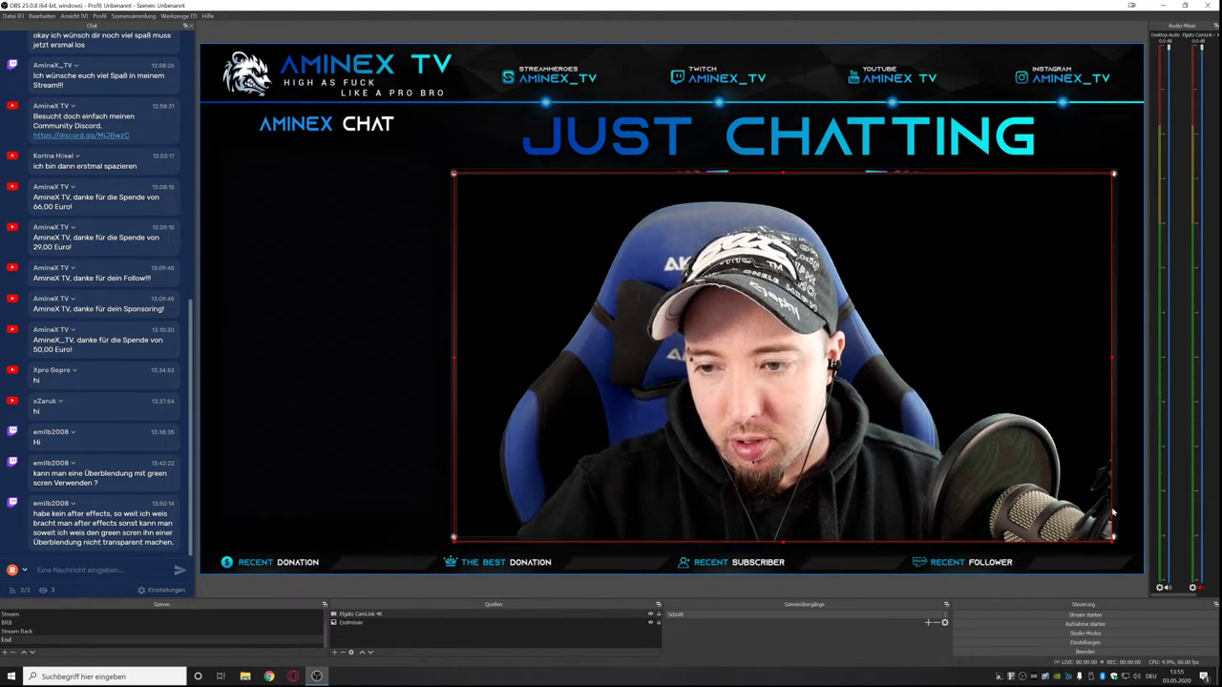
pyautogui.moveTo(1113, 358); pyautogui.dragTo(1116, 362)
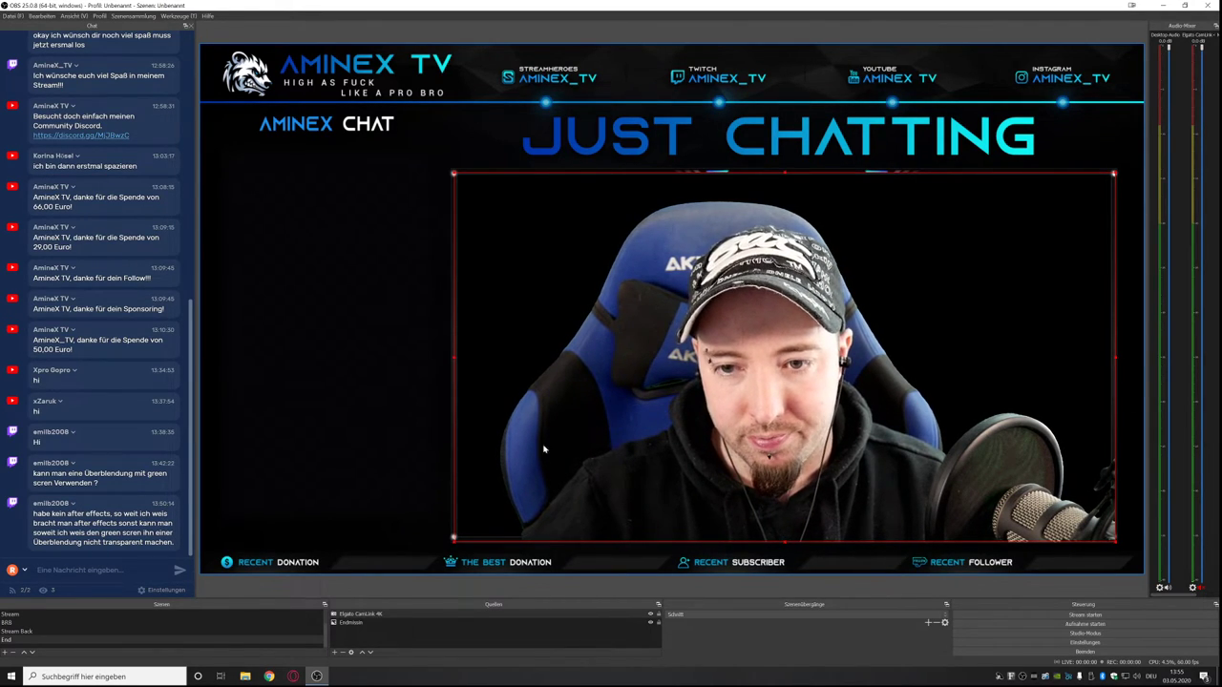
pyautogui.moveTo(360, 613); pyautogui.dragTo(360, 641)
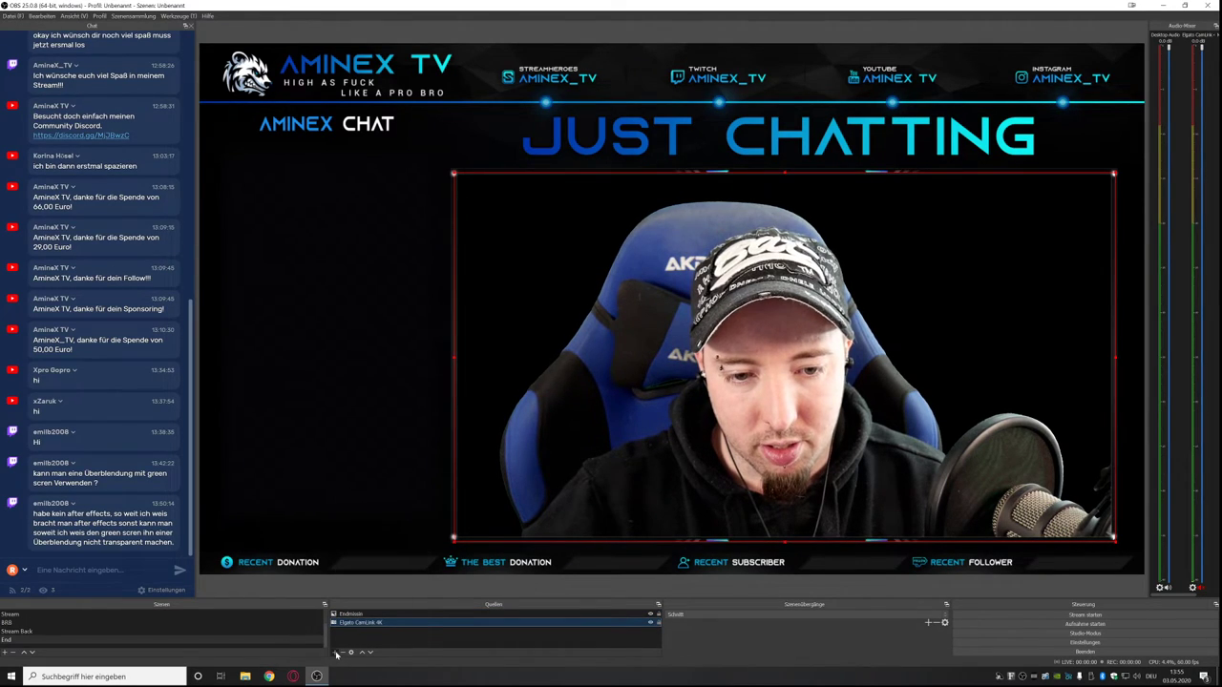
# Add the existing image source Background Cam to the End scene.
pyautogui.click(335, 652)
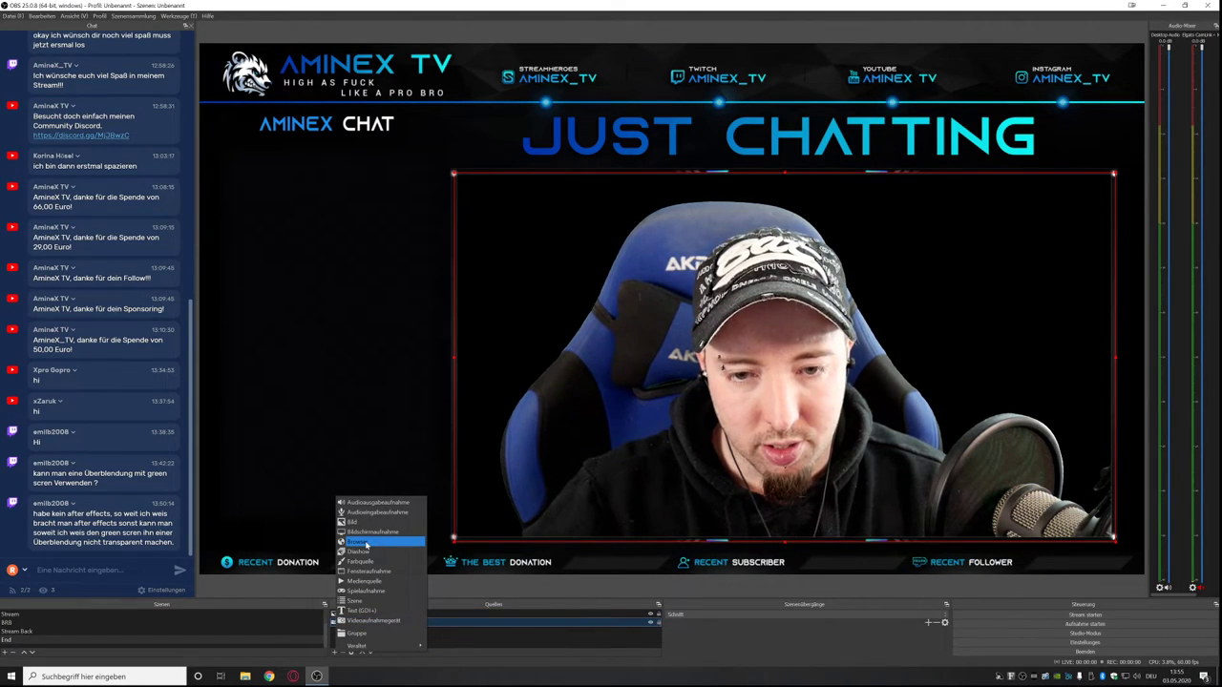
pyautogui.click(786, 420)
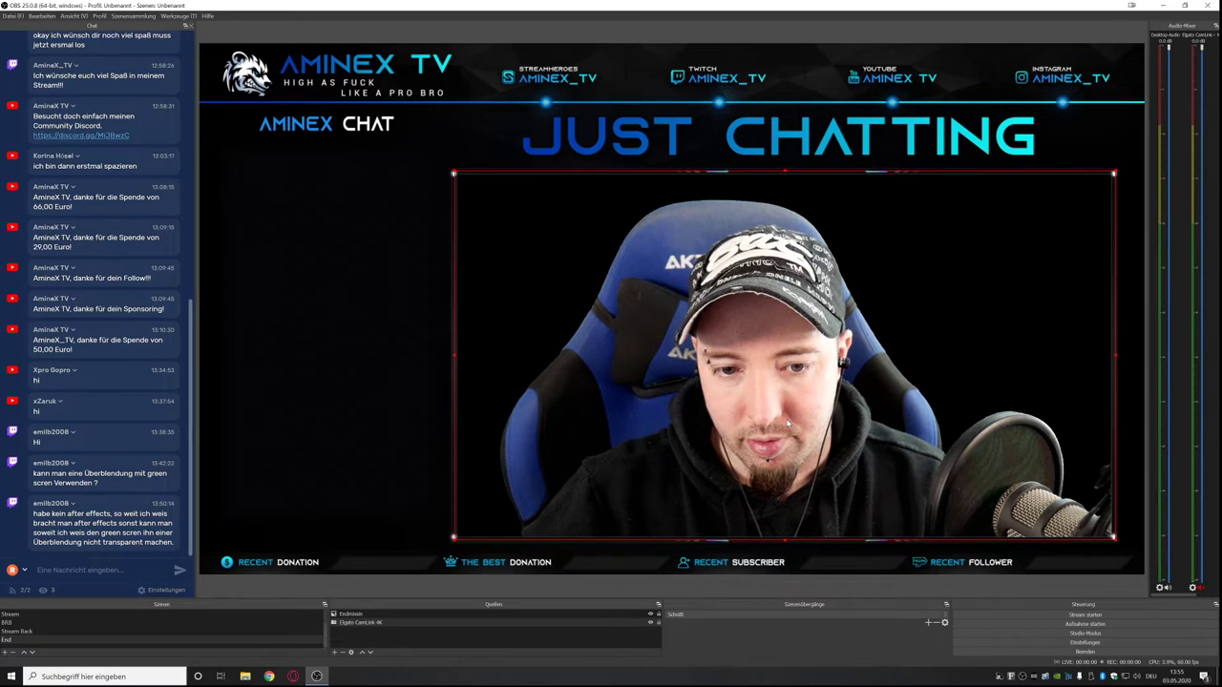
pyautogui.click(335, 652)
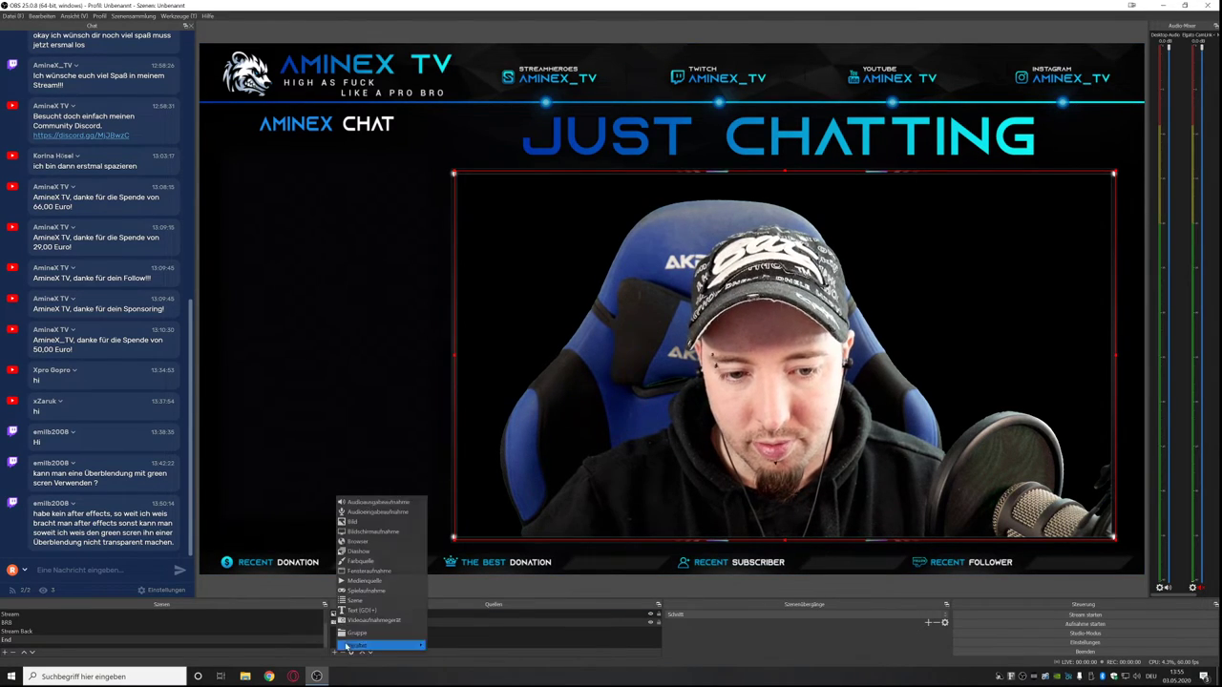
pyautogui.click(363, 521)
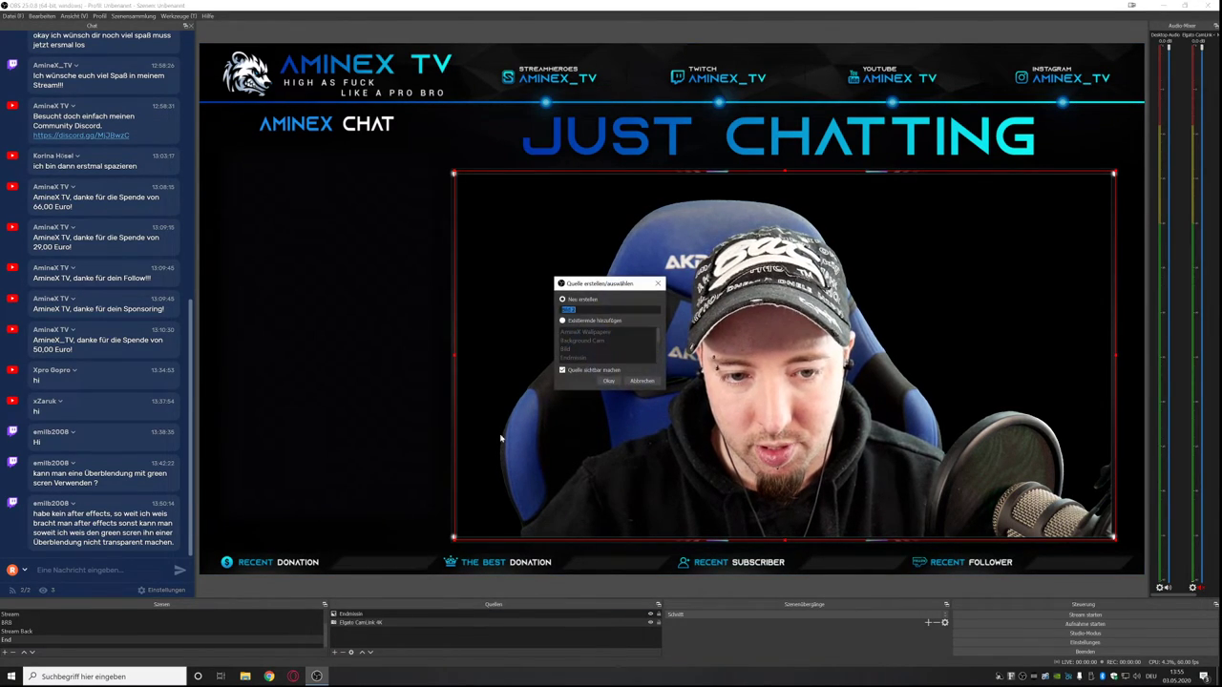
pyautogui.click(563, 321)
pyautogui.click(583, 340)
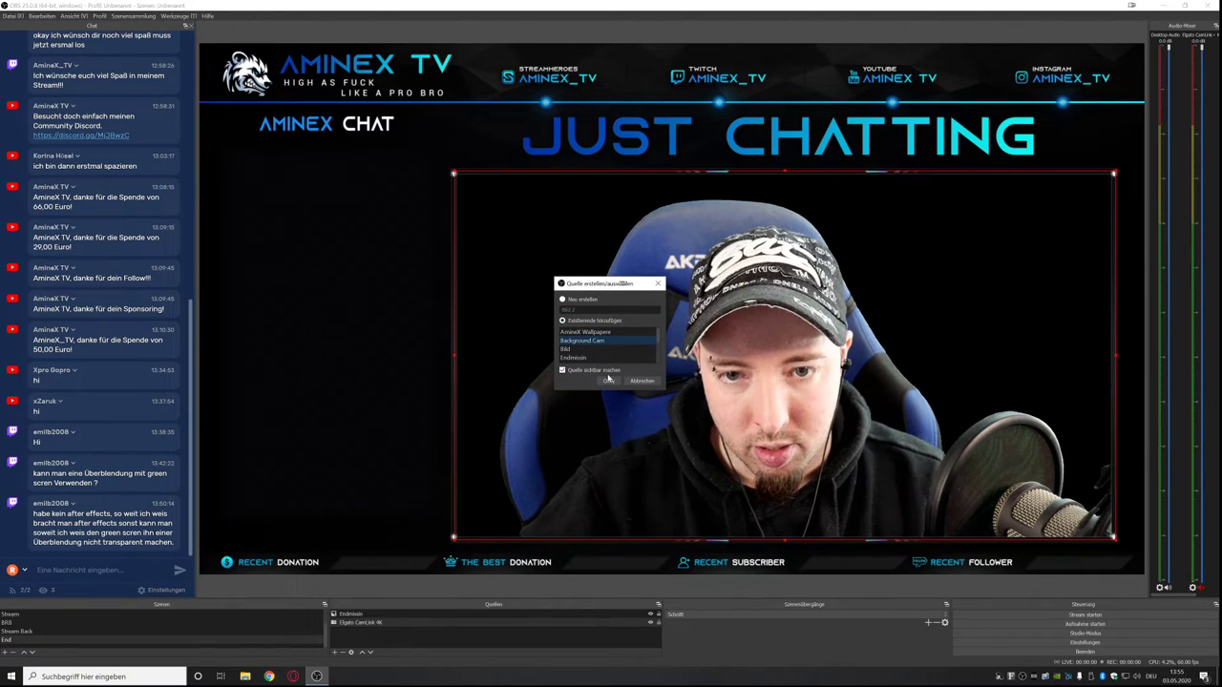
pyautogui.click(608, 381)
# Fit the Background Cam image to the overlay's large camera frame and place it beneath the Elgato CamLink 4K source.
pyautogui.moveTo(345, 159); pyautogui.dragTo(600, 285)
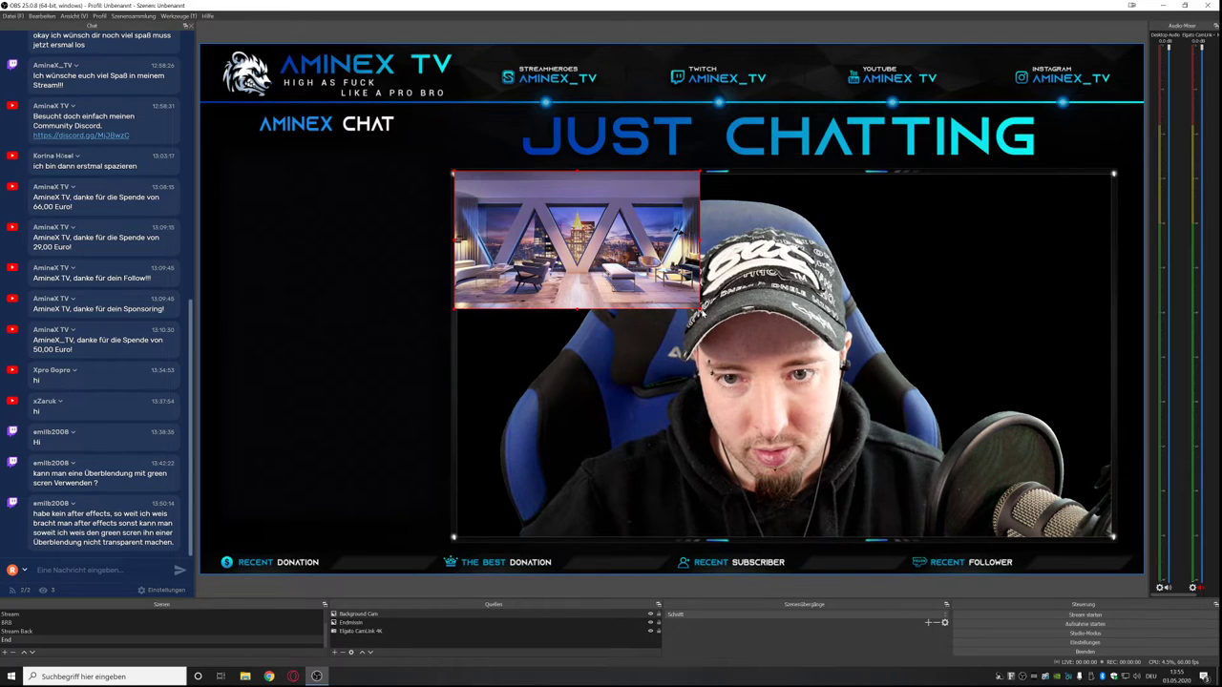
pyautogui.moveTo(700, 307); pyautogui.dragTo(1116, 509)
pyautogui.moveTo(359, 614); pyautogui.dragTo(361, 636)
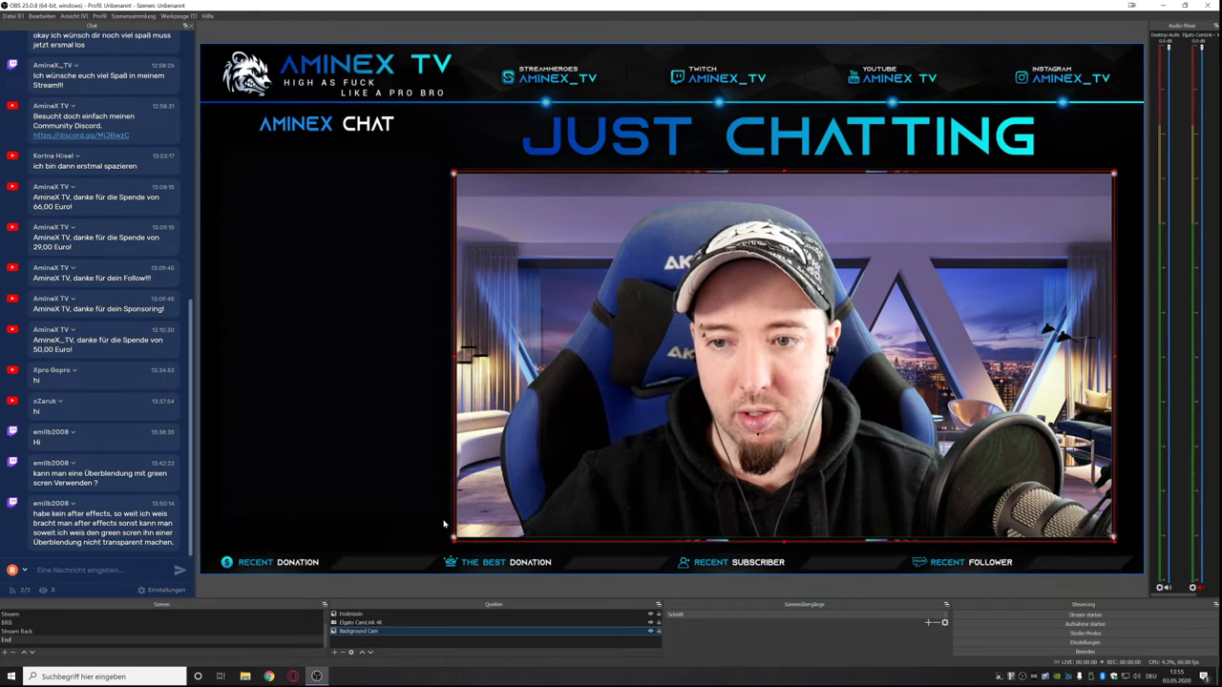
# Create a source group named "Cam End" in the End scene.
pyautogui.click(334, 652)
pyautogui.click(379, 633)
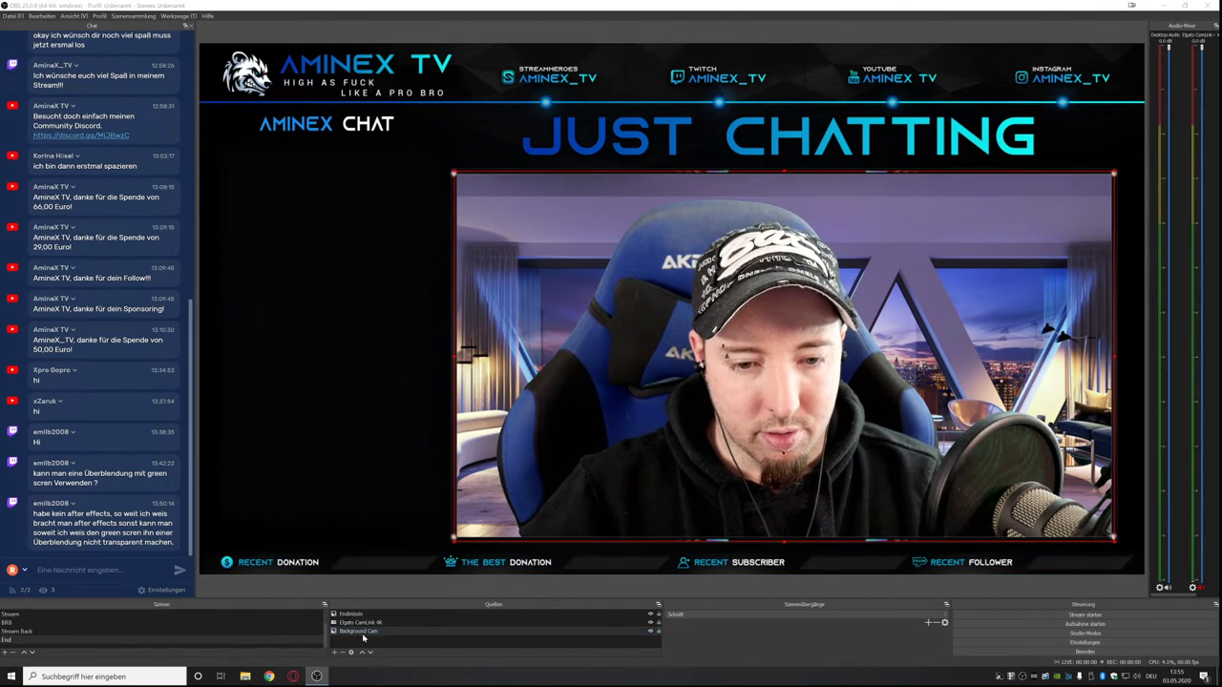
pyautogui.write('Cam')
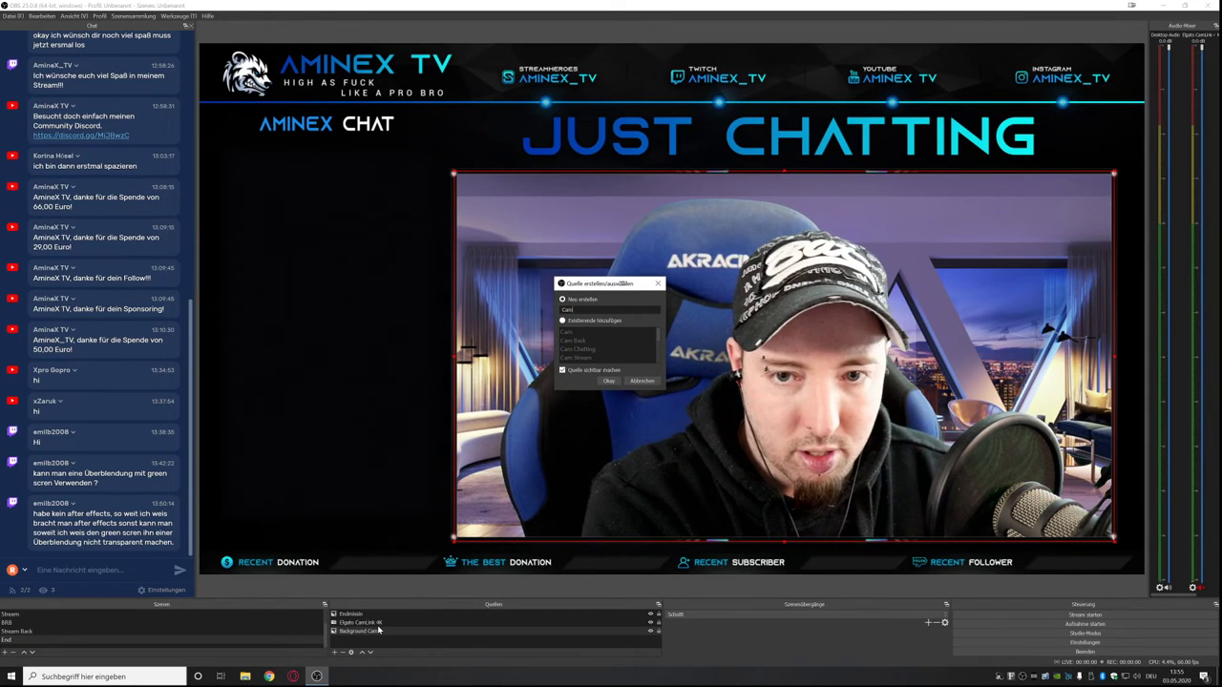
pyautogui.write(' End')
pyautogui.press('Return')
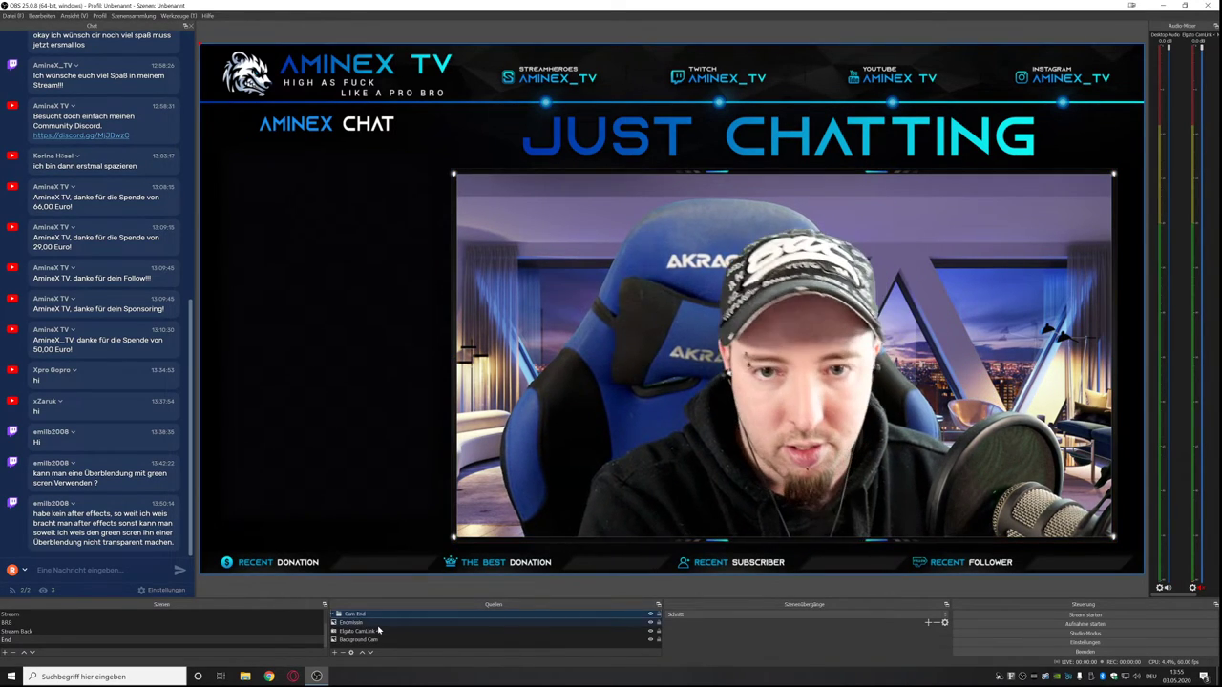
# Place the Cam End group beneath Endmissin with Elgato CamLink 4K and Background Cam inside it, and collapse the group.
pyautogui.moveTo(353, 613); pyautogui.dragTo(352, 625)
pyautogui.click(355, 631)
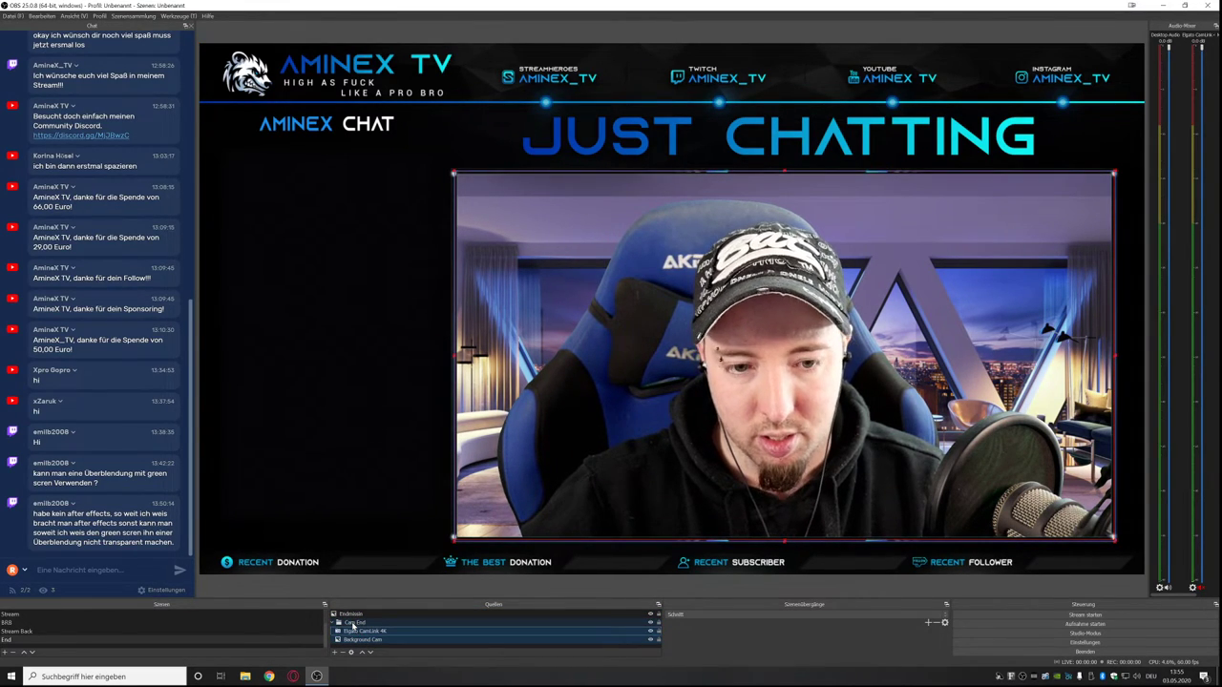
pyautogui.click(331, 625)
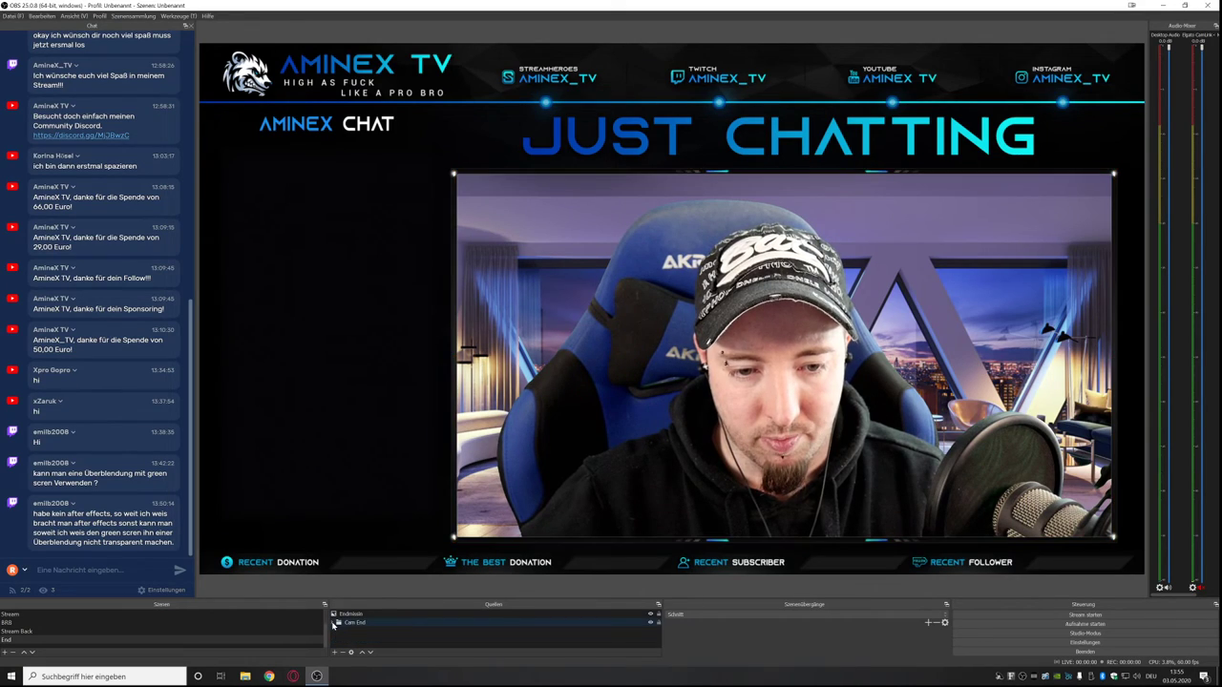
# Add the existing browser source Chat to the End scene.
pyautogui.click(335, 653)
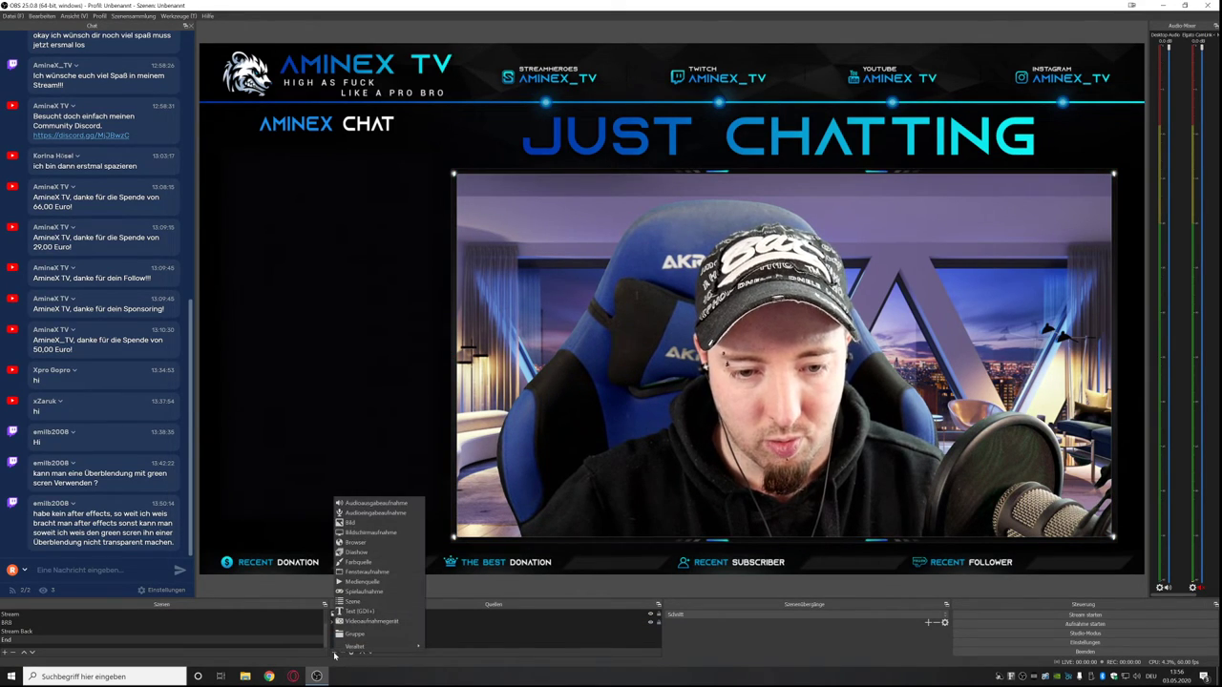
pyautogui.click(368, 542)
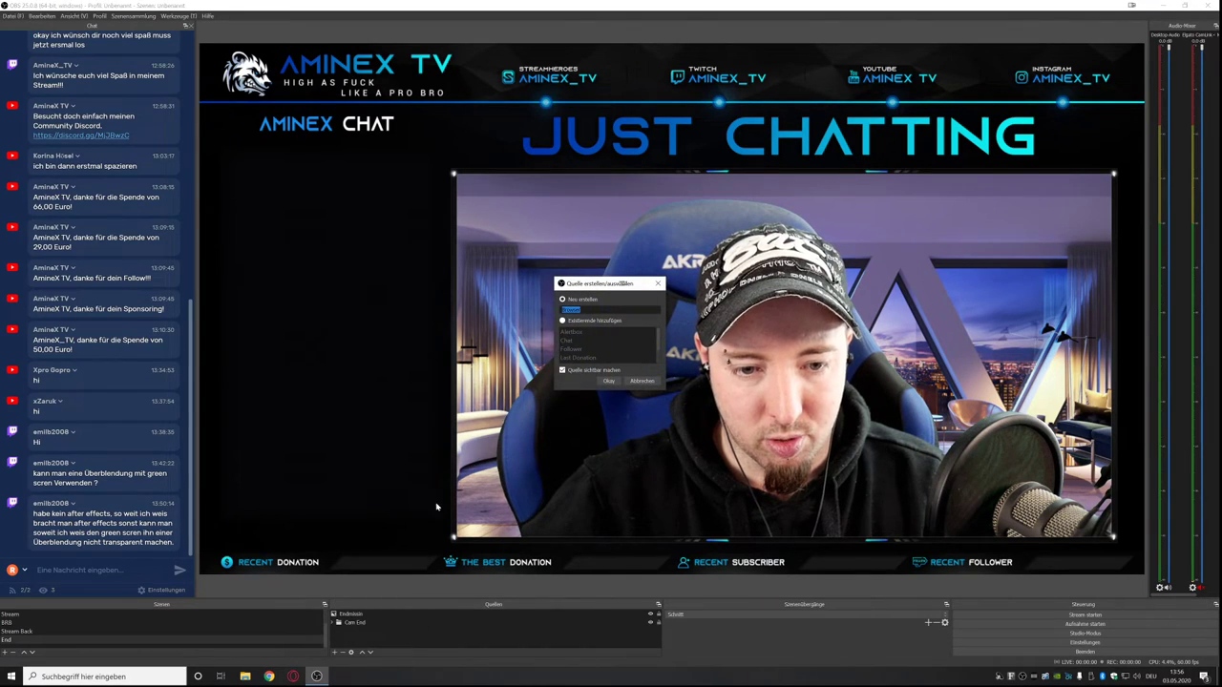
pyautogui.click(563, 322)
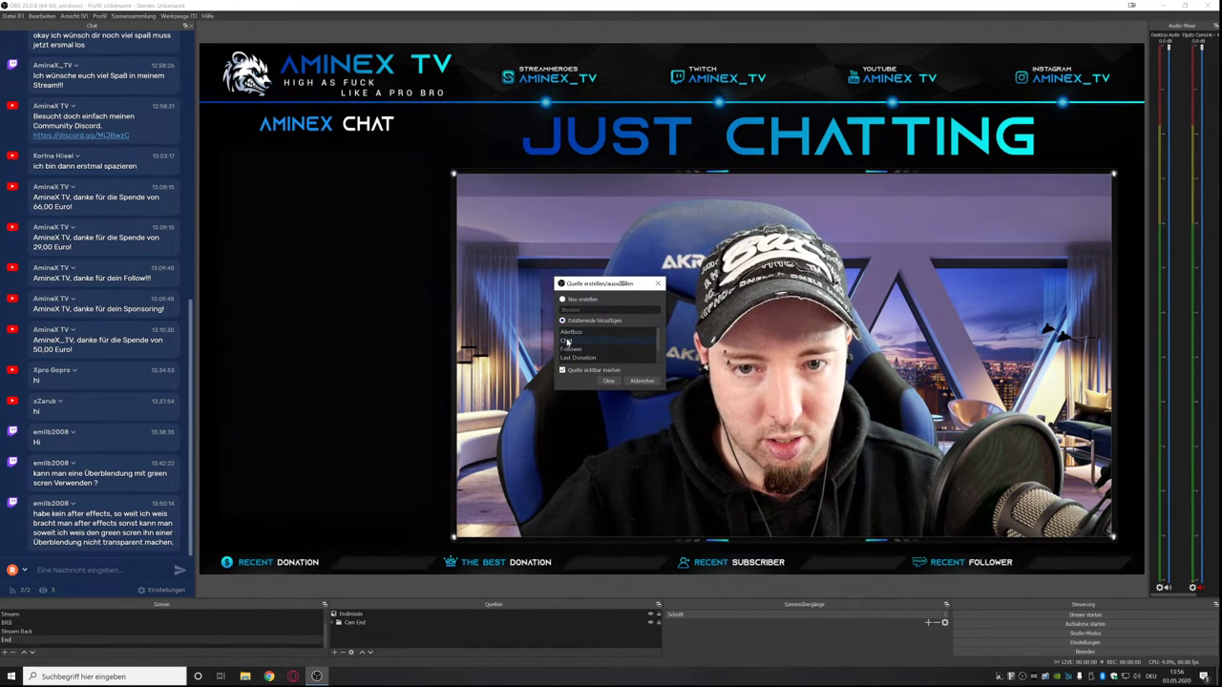
pyautogui.click(605, 381)
# Position and enlarge the Chat source to fill the empty area under the AMINEX CHAT heading, beside the camera frame.
pyautogui.moveTo(291, 276); pyautogui.dragTo(316, 386)
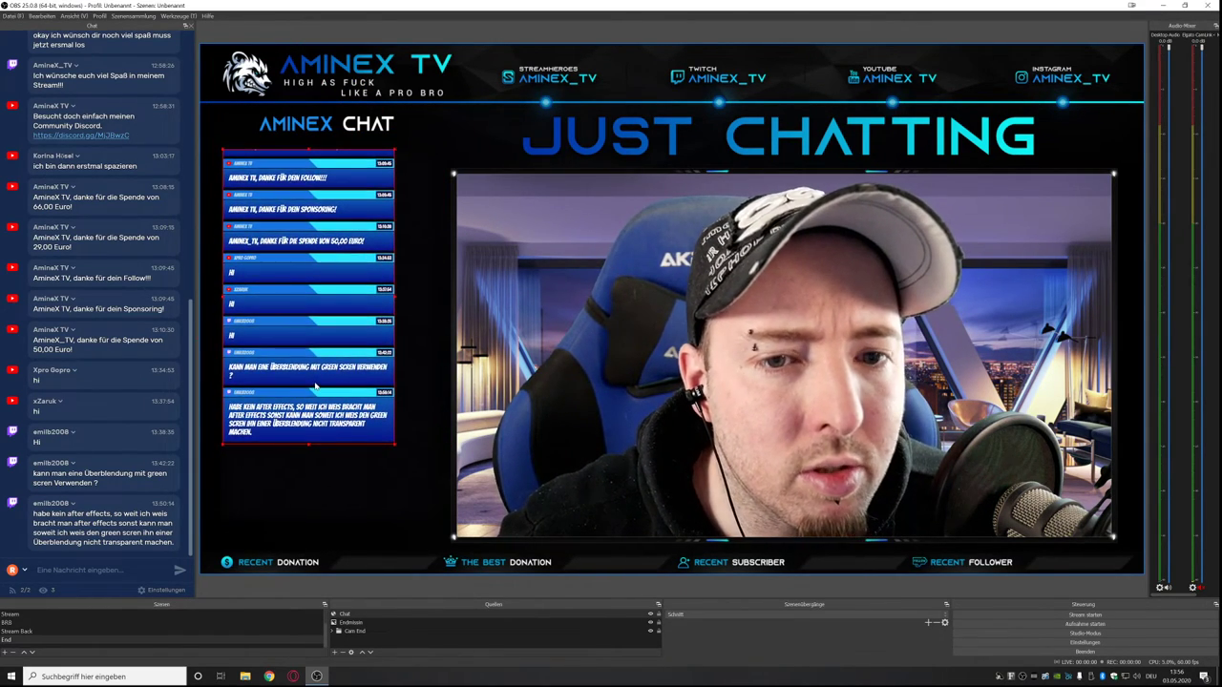
pyautogui.moveTo(396, 445); pyautogui.dragTo(438, 503)
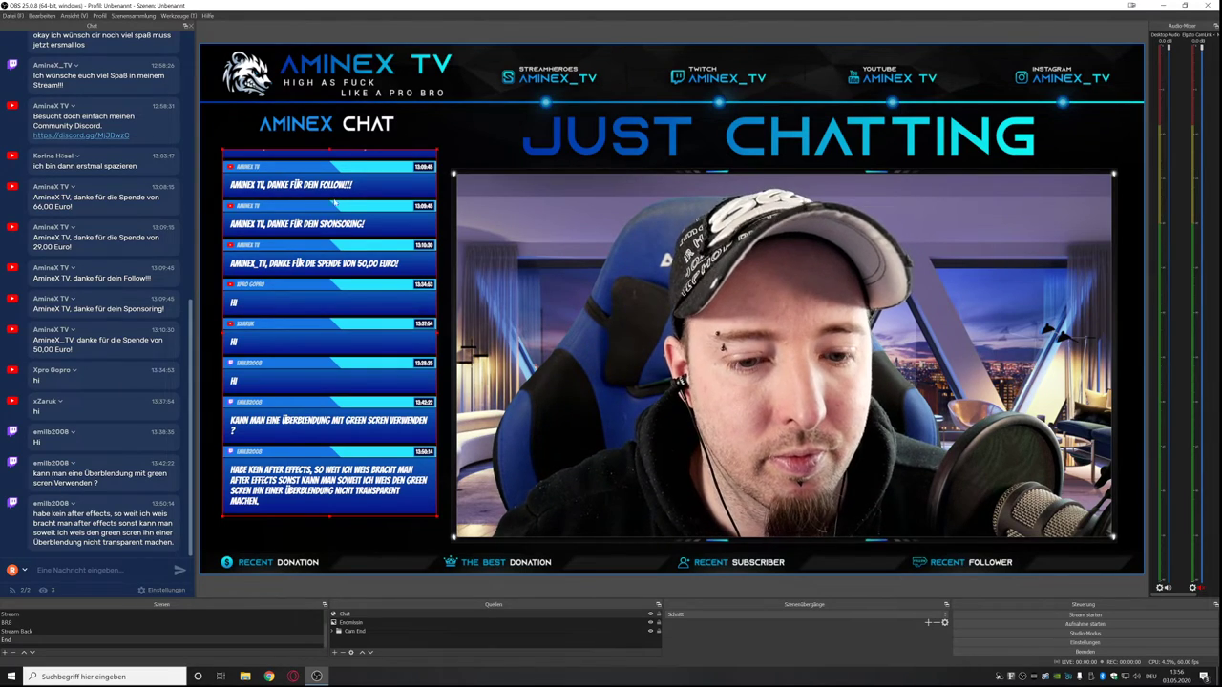
pyautogui.moveTo(329, 242); pyautogui.dragTo(329, 261)
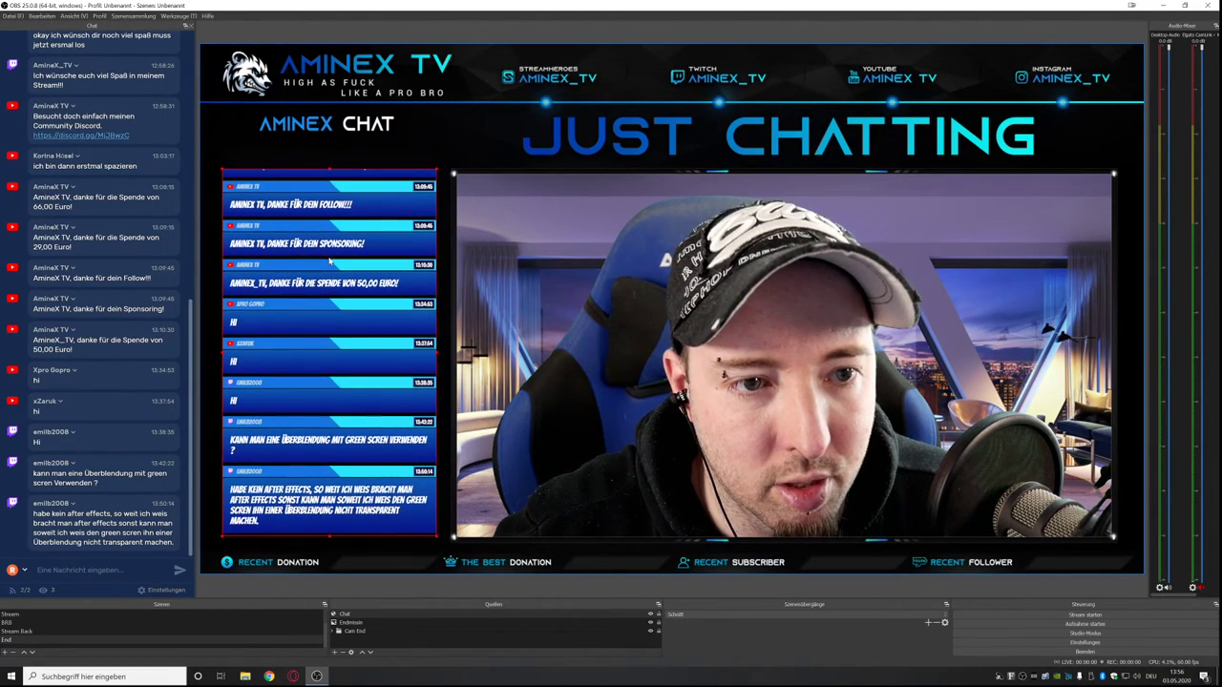
pyautogui.moveTo(436, 539); pyautogui.dragTo(440, 542)
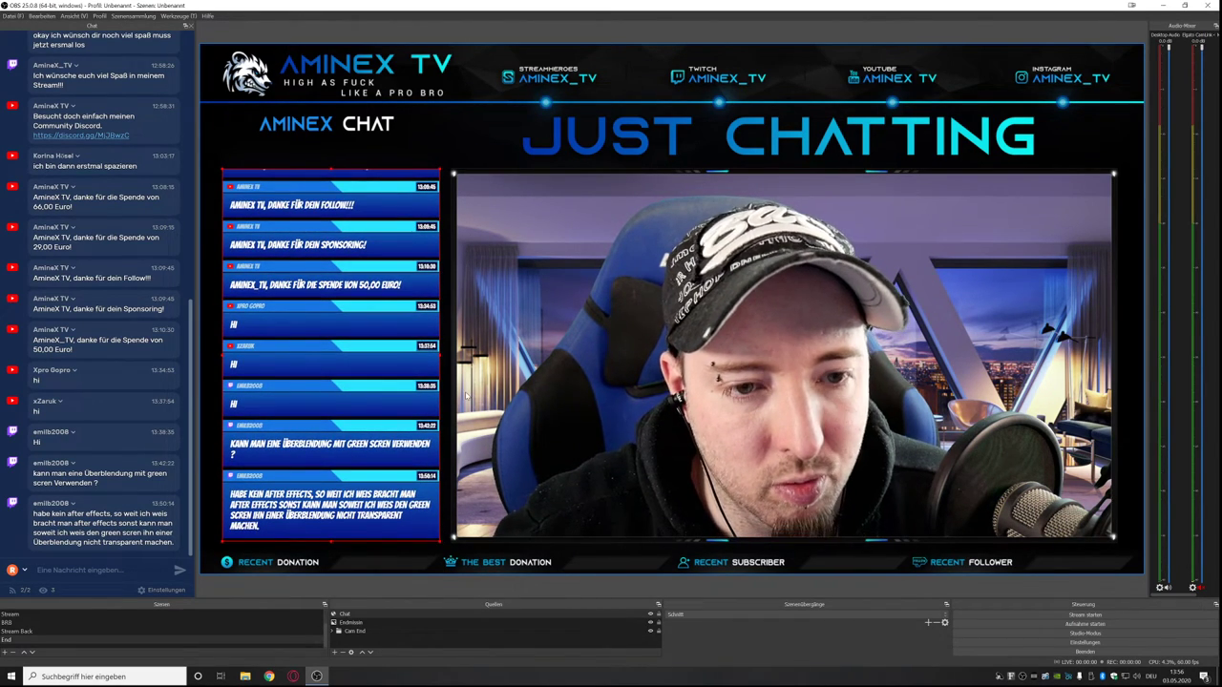
pyautogui.moveTo(370, 361); pyautogui.dragTo(363, 362)
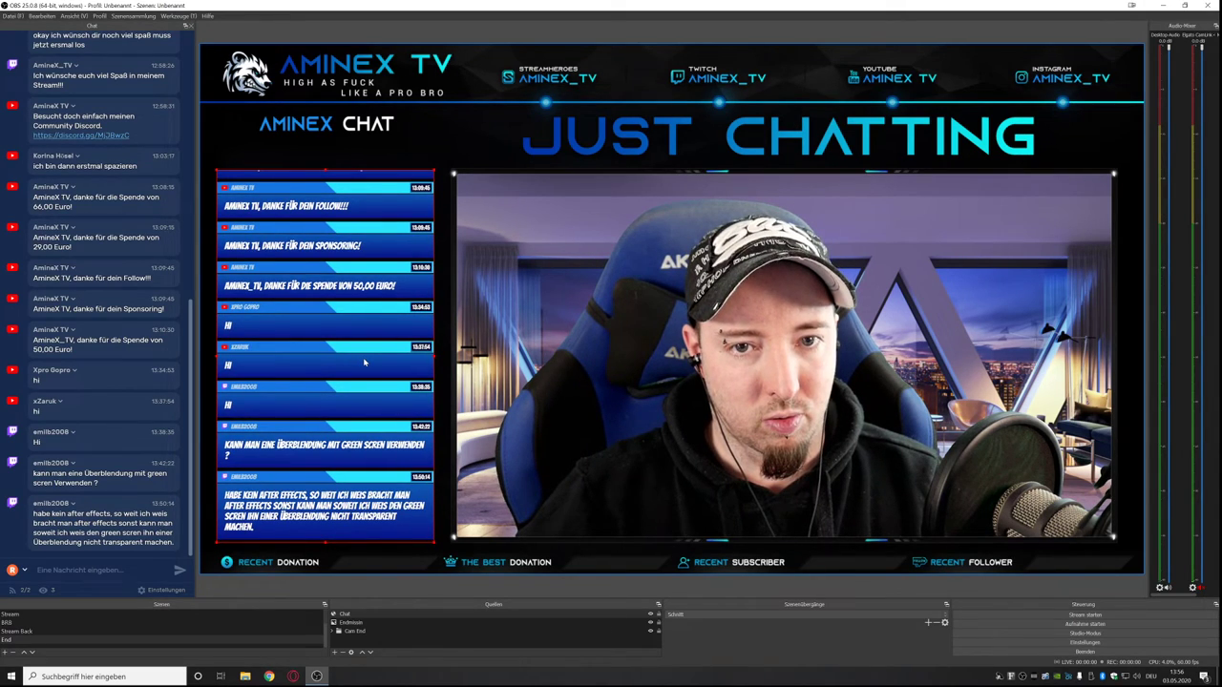
pyautogui.press('Up')
pyautogui.press('Right')
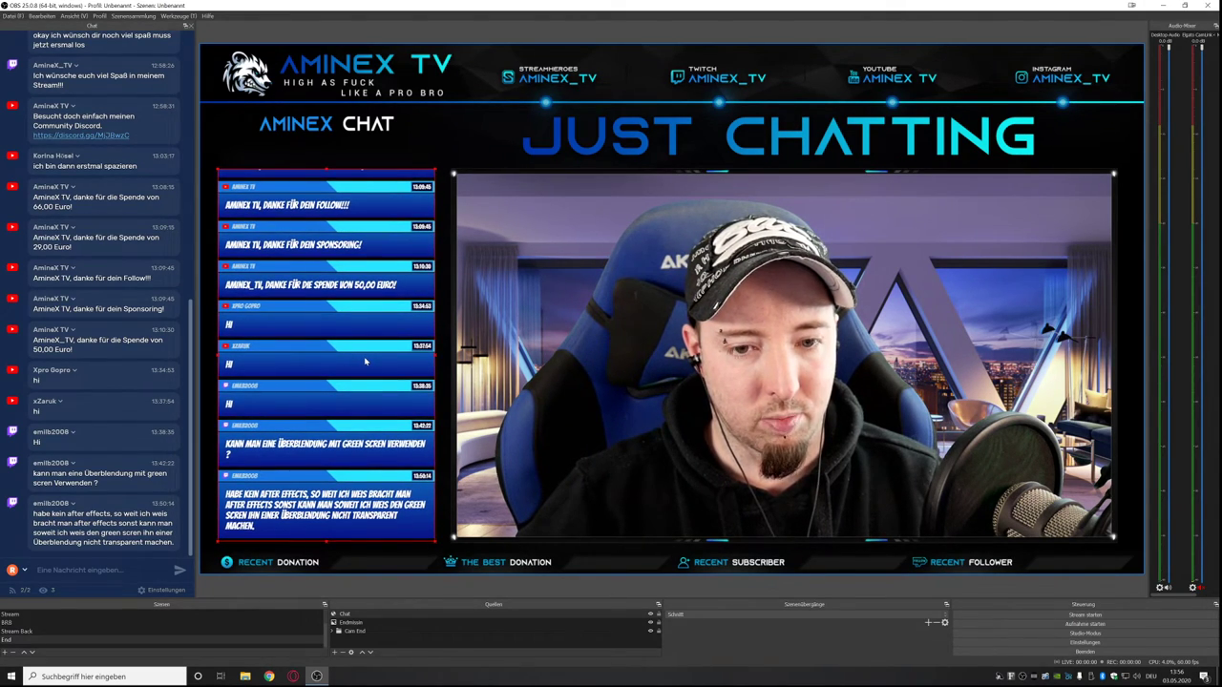
pyautogui.click(516, 254)
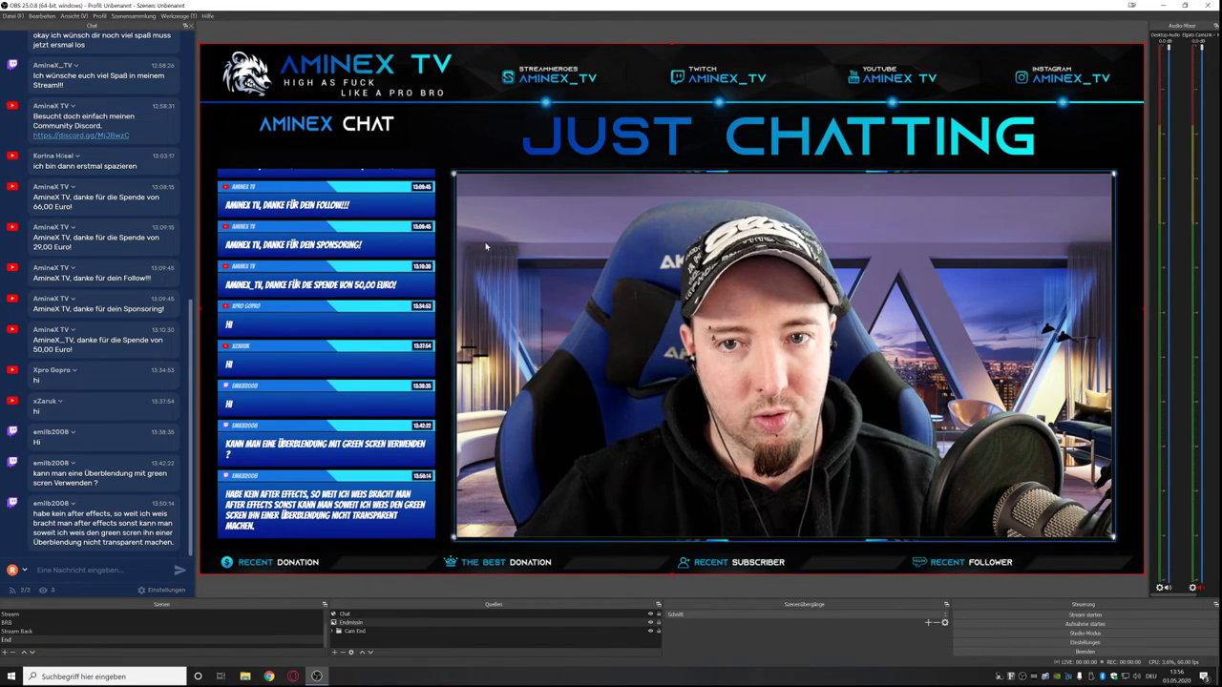
# Add the existing browser source Alertbox and place it, enlarged, over the upper-right corner of the camera frame.
pyautogui.click(333, 654)
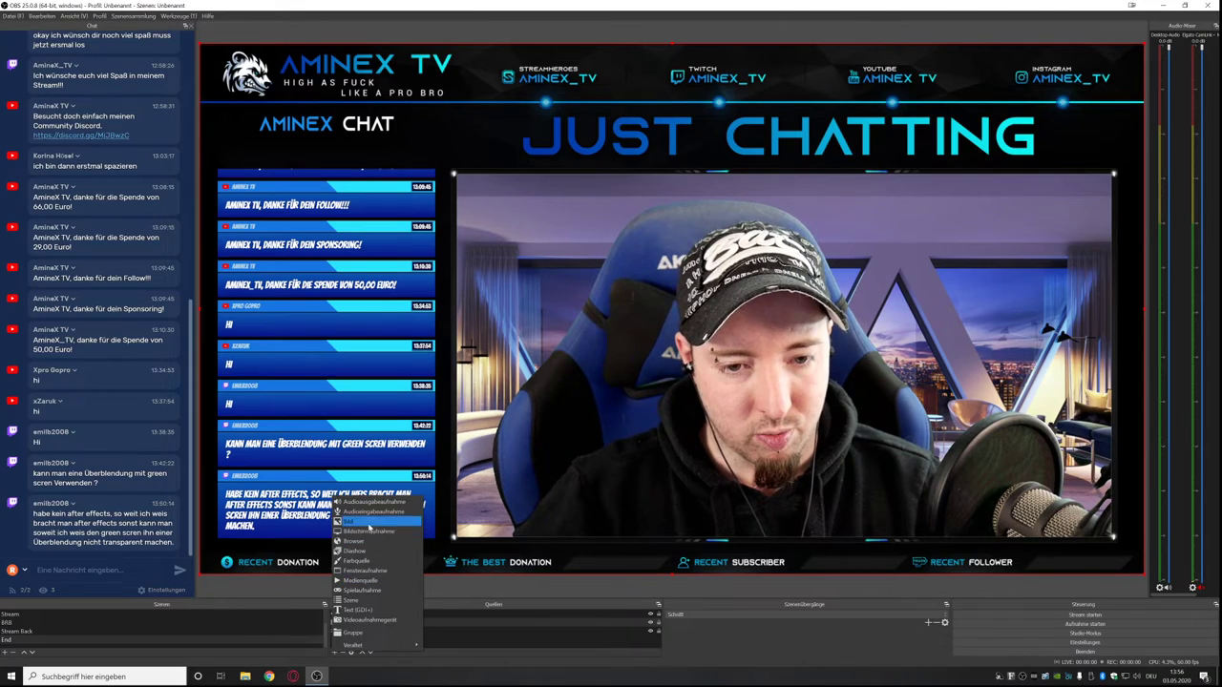
pyautogui.click(372, 542)
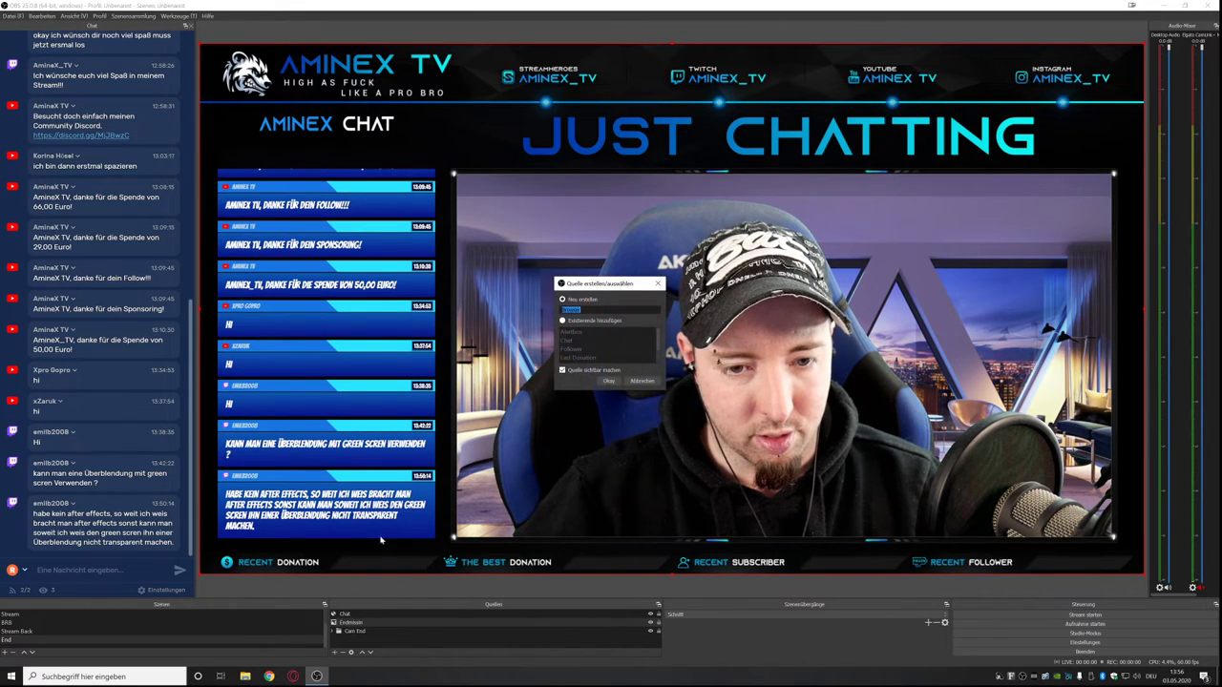
pyautogui.click(563, 321)
pyautogui.click(610, 381)
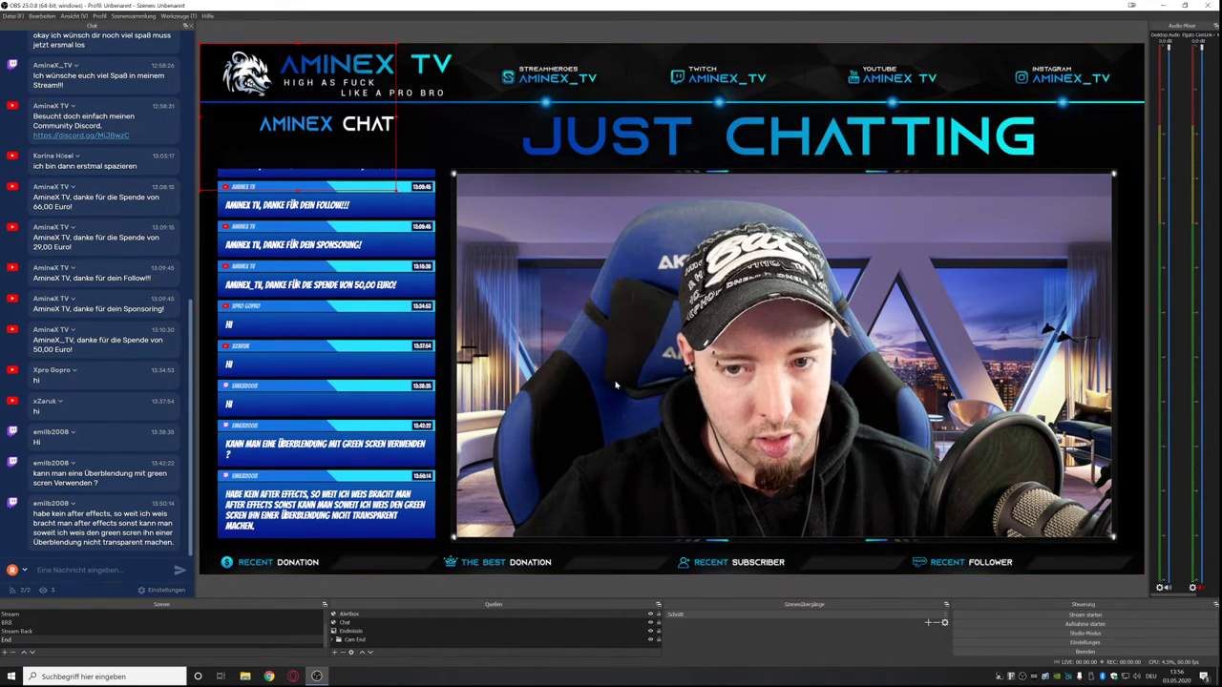
pyautogui.moveTo(351, 140); pyautogui.dragTo(964, 251)
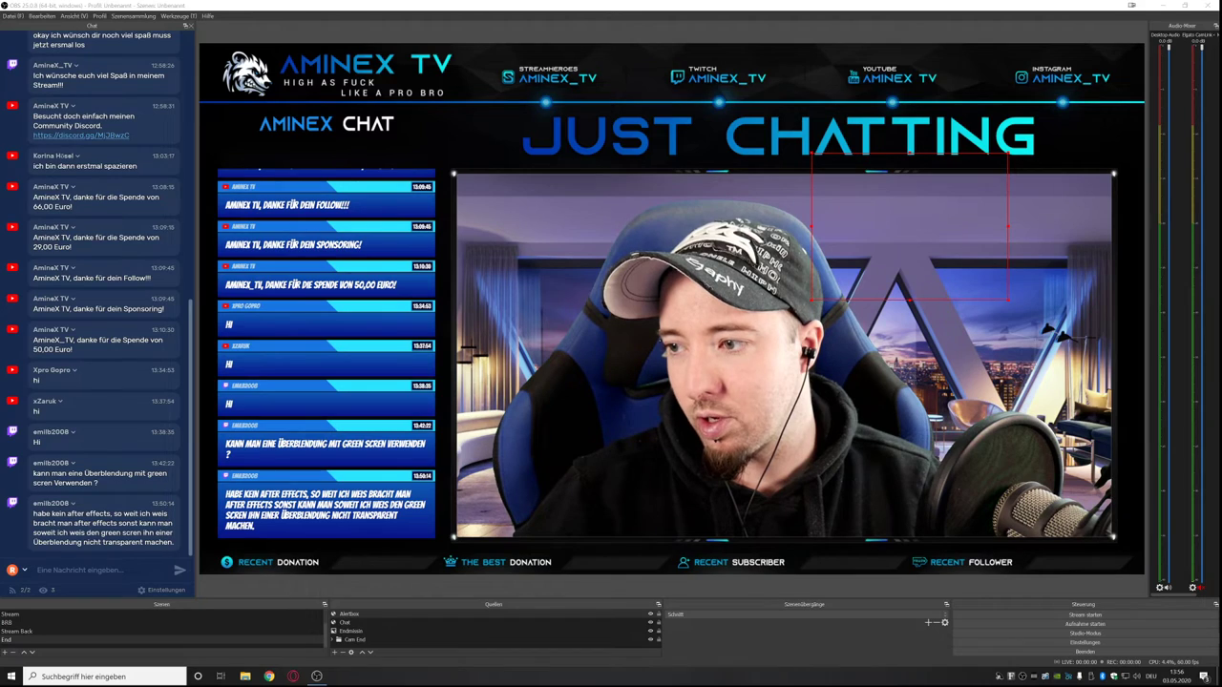
pyautogui.moveTo(1009, 299); pyautogui.dragTo(1017, 238)
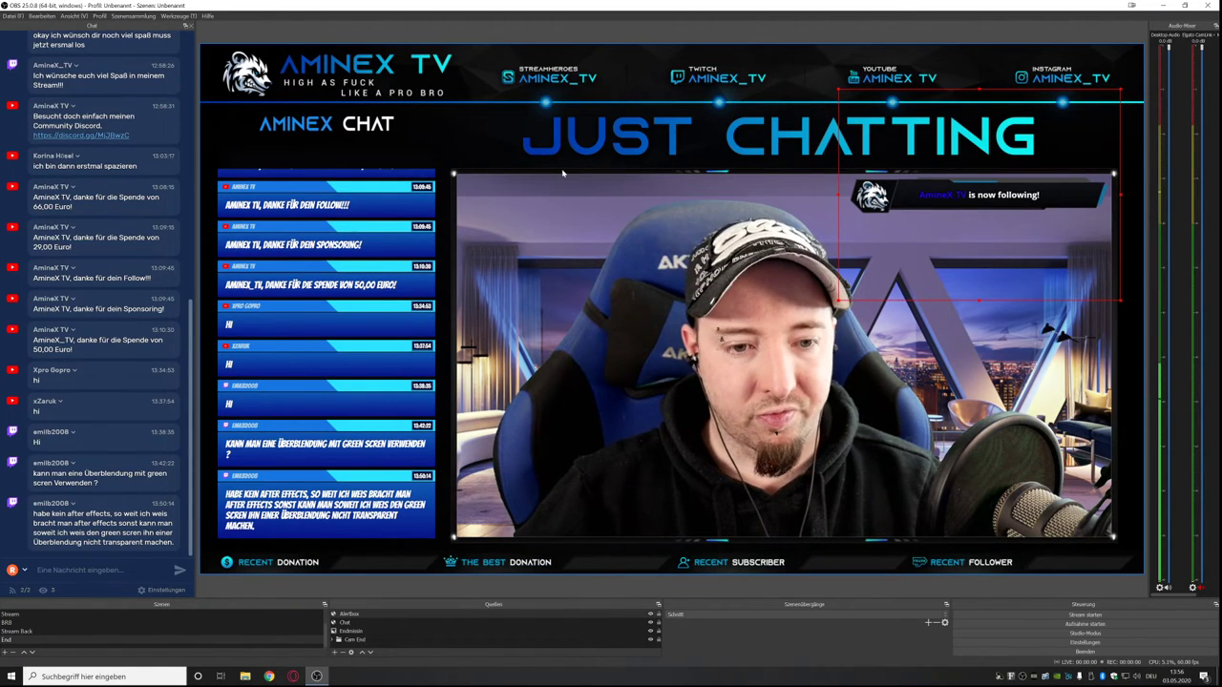
# Add the existing browser source Follower and position its text beside the RECENT FOLLOWER label in the overlay's bottom bar.
pyautogui.click(334, 653)
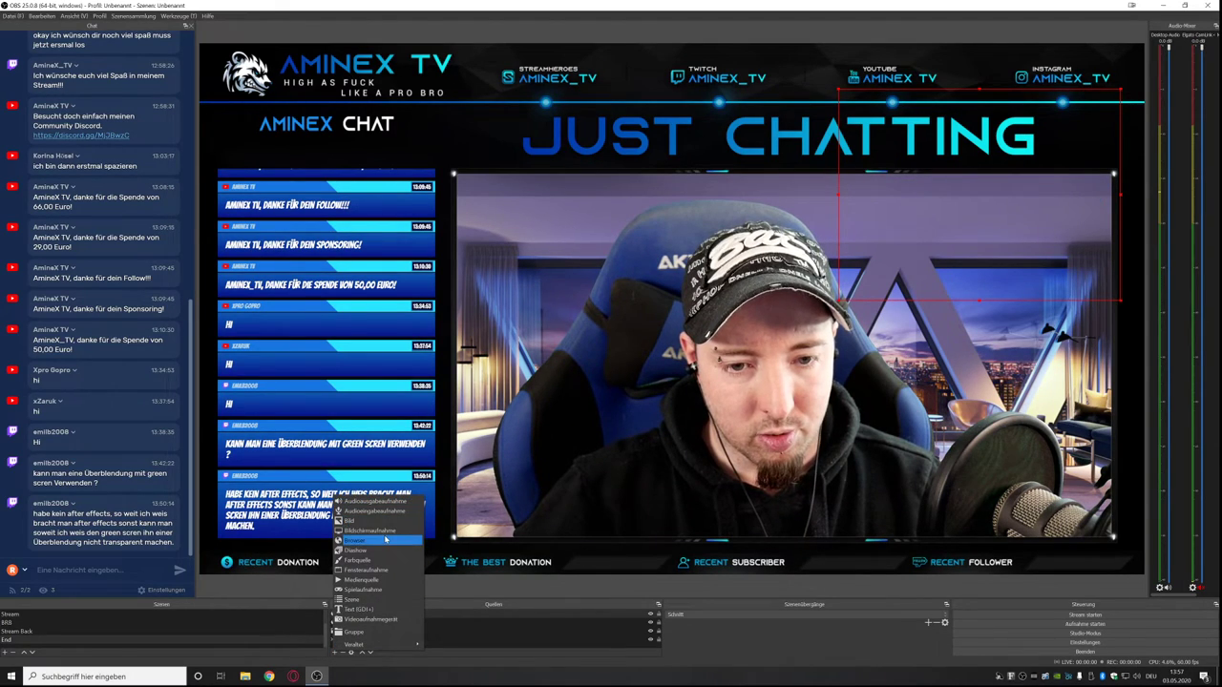
pyautogui.click(386, 540)
pyautogui.click(562, 321)
pyautogui.click(573, 348)
pyautogui.click(609, 381)
pyautogui.moveTo(322, 139); pyautogui.dragTo(1106, 591)
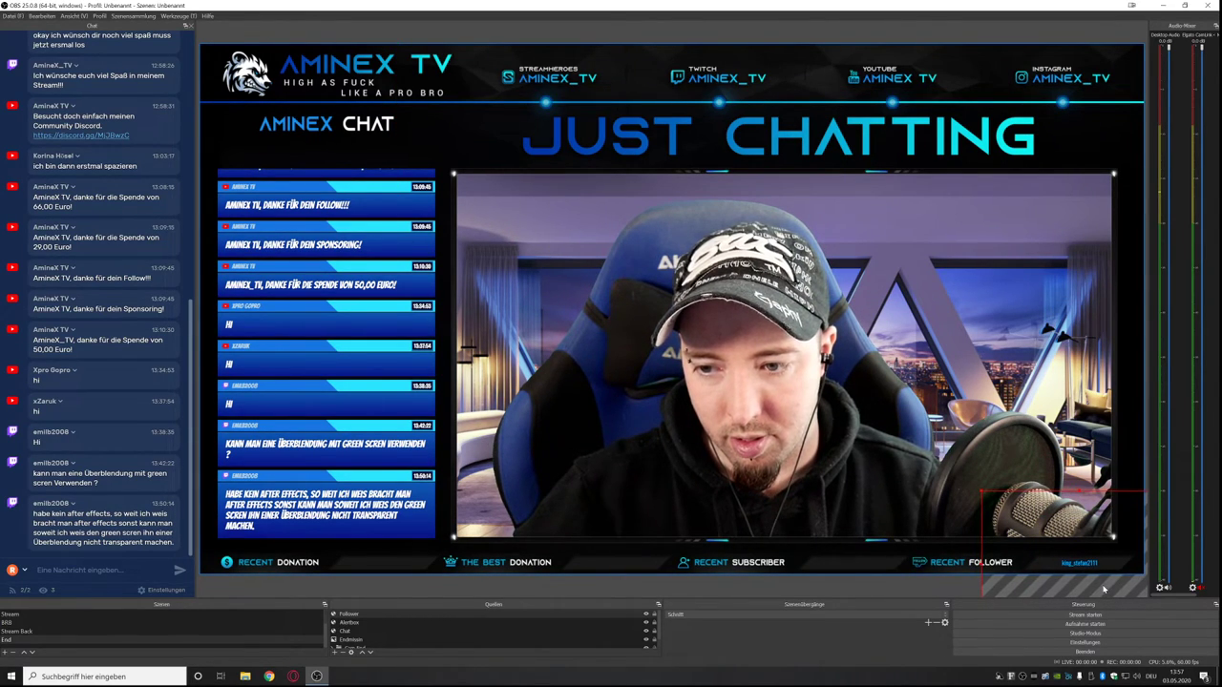
# Add the existing browser source Last Donation and position its text beside the RECENT DONATION label in the overlay's bottom bar.
pyautogui.click(336, 652)
pyautogui.click(377, 542)
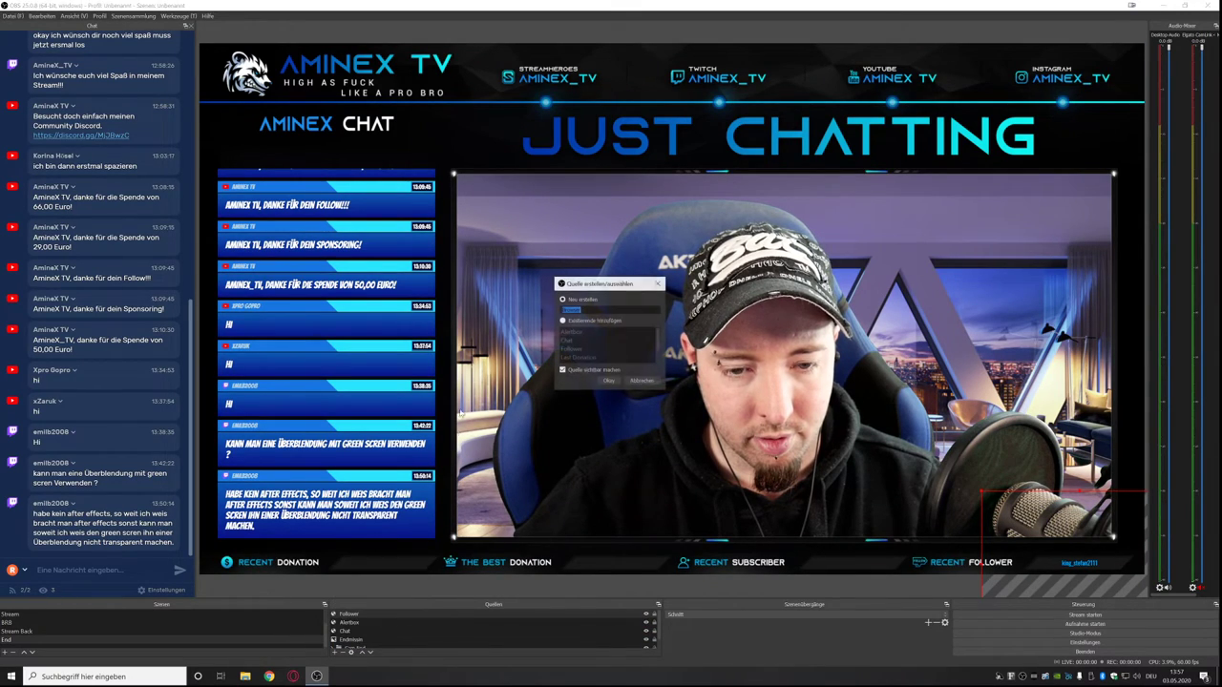
pyautogui.click(563, 321)
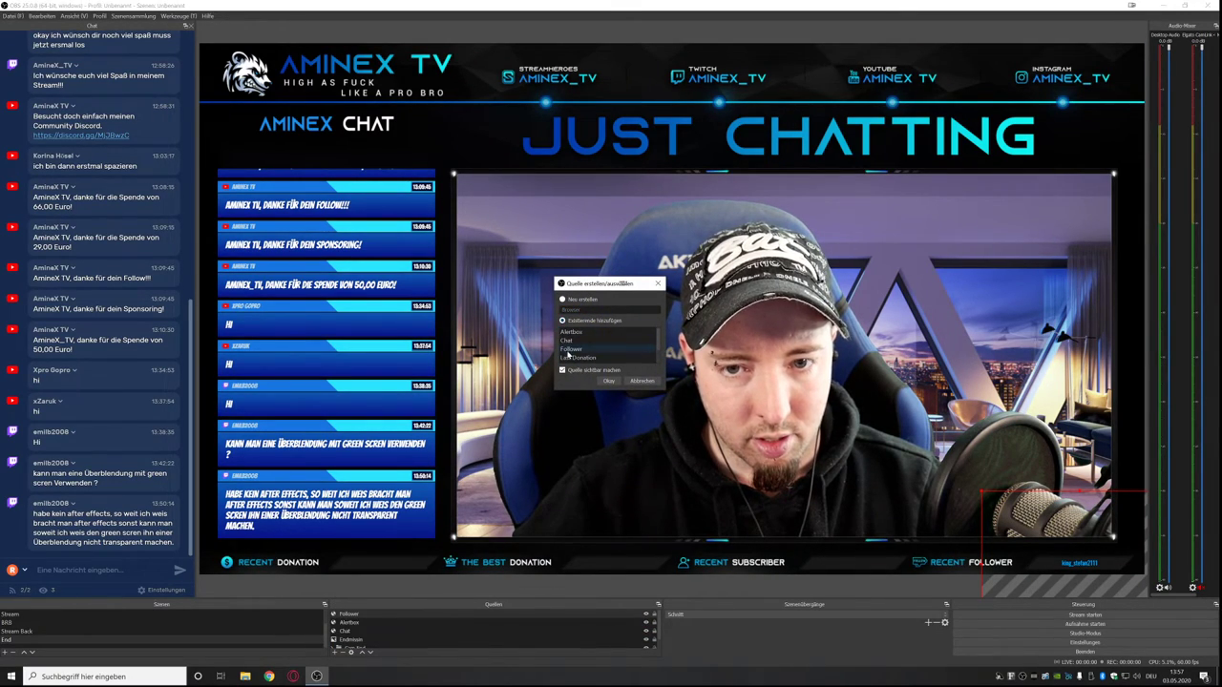
pyautogui.click(570, 358)
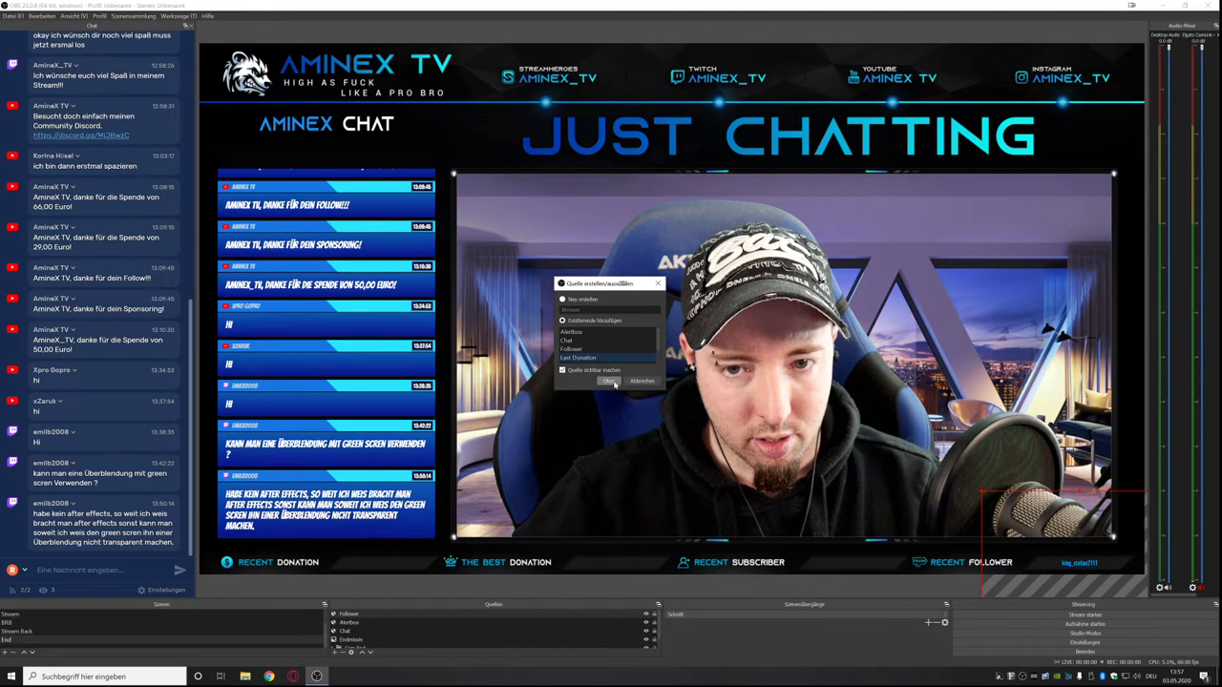
pyautogui.click(609, 381)
pyautogui.moveTo(345, 566); pyautogui.dragTo(379, 603)
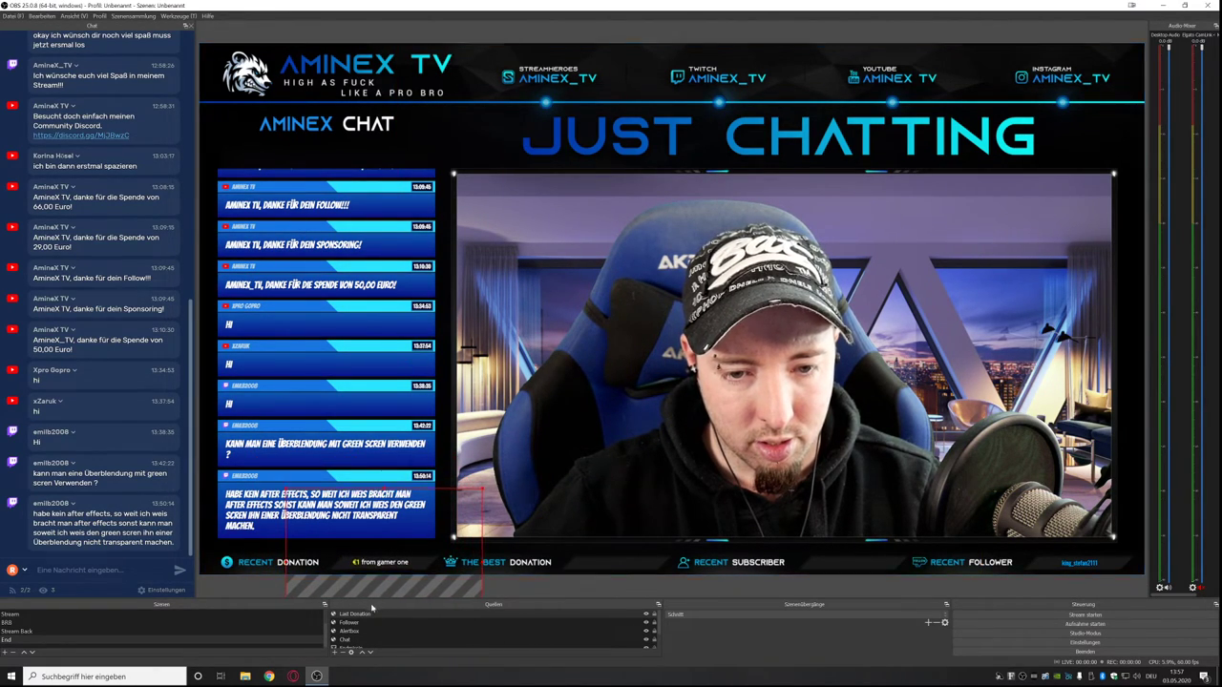
# Add the existing browser source Subscriber and position its text beside the RECENT SUBSCRIBER label in the overlay's bottom bar.
pyautogui.click(333, 652)
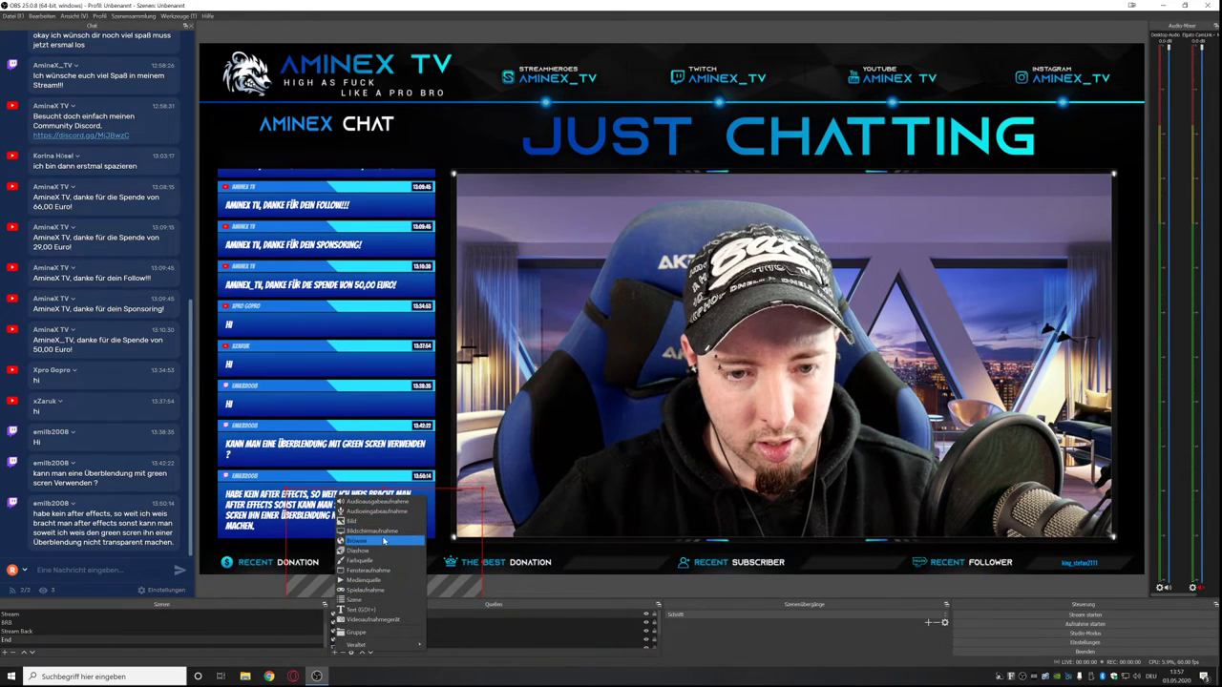
pyautogui.click(357, 541)
pyautogui.click(564, 321)
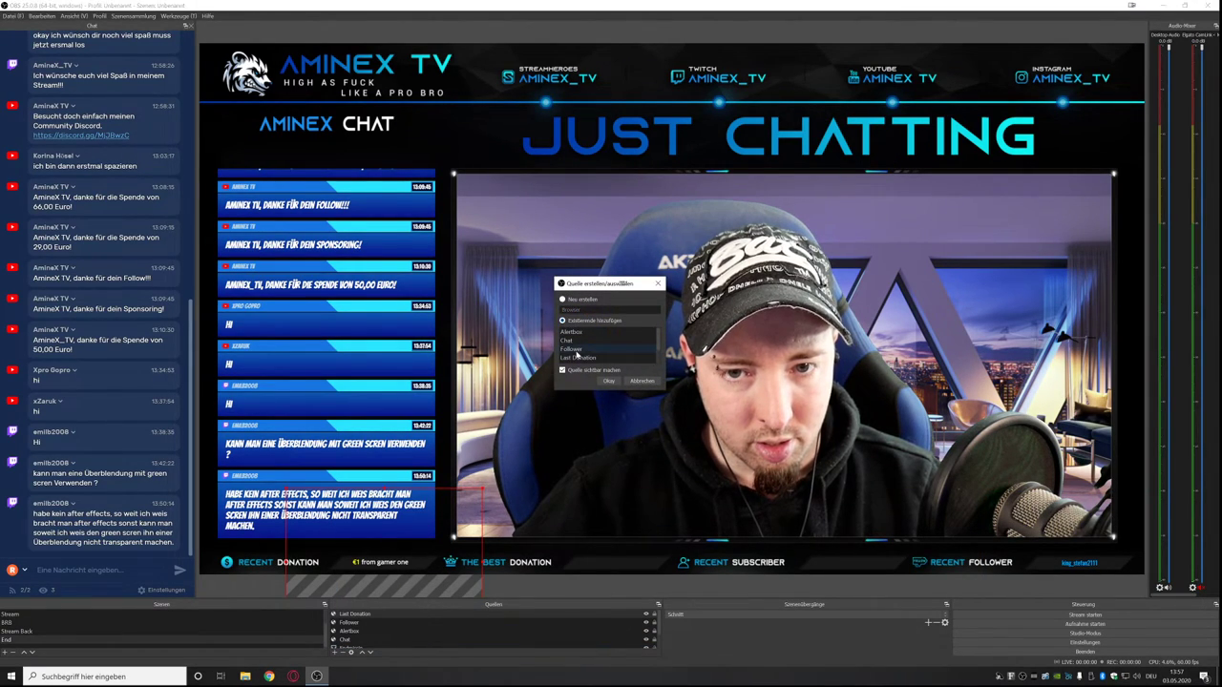
pyautogui.click(579, 358)
pyautogui.scroll(-1, 579, 360)
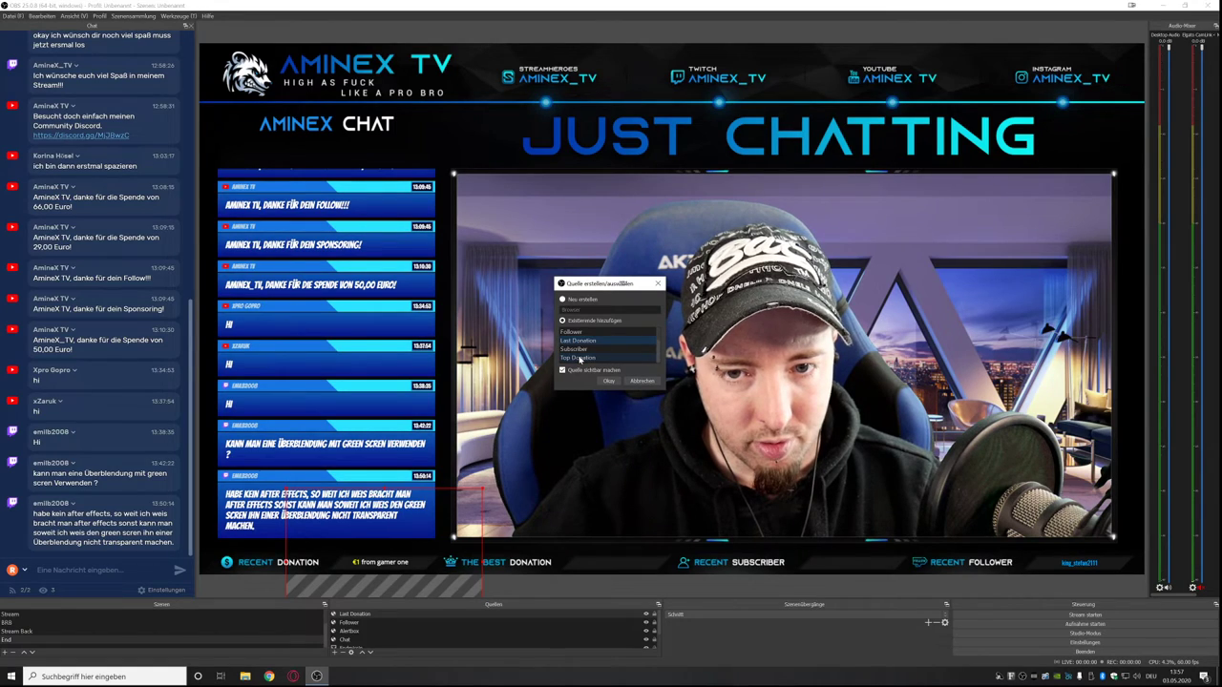
pyautogui.click(579, 349)
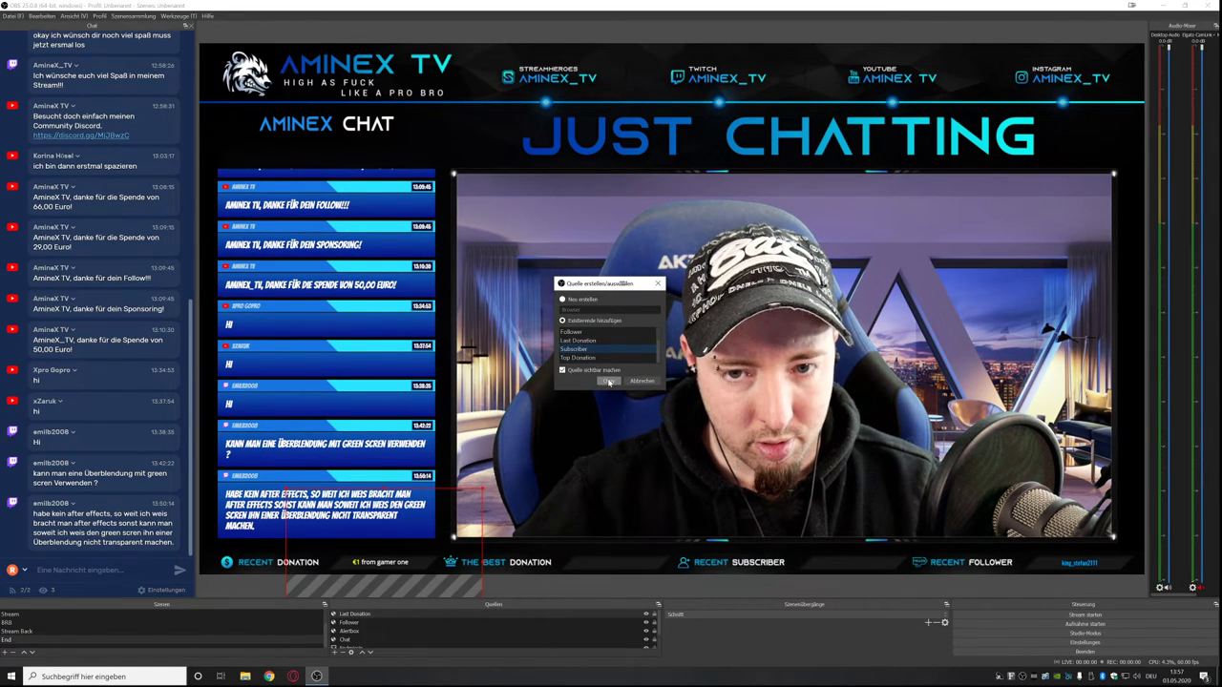
pyautogui.click(609, 382)
pyautogui.moveTo(306, 143); pyautogui.dragTo(815, 582)
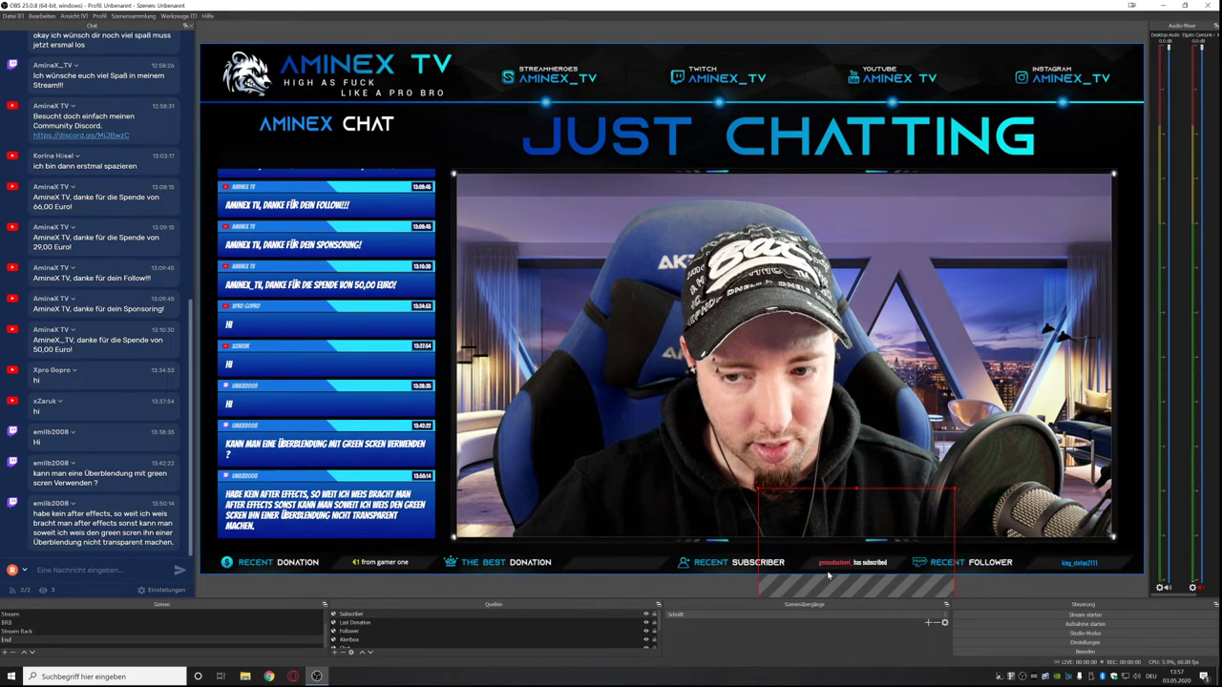
# Add the existing browser source Top Donation and position its text beside THE BEST DONATION label in the overlay's bottom bar.
pyautogui.click(333, 652)
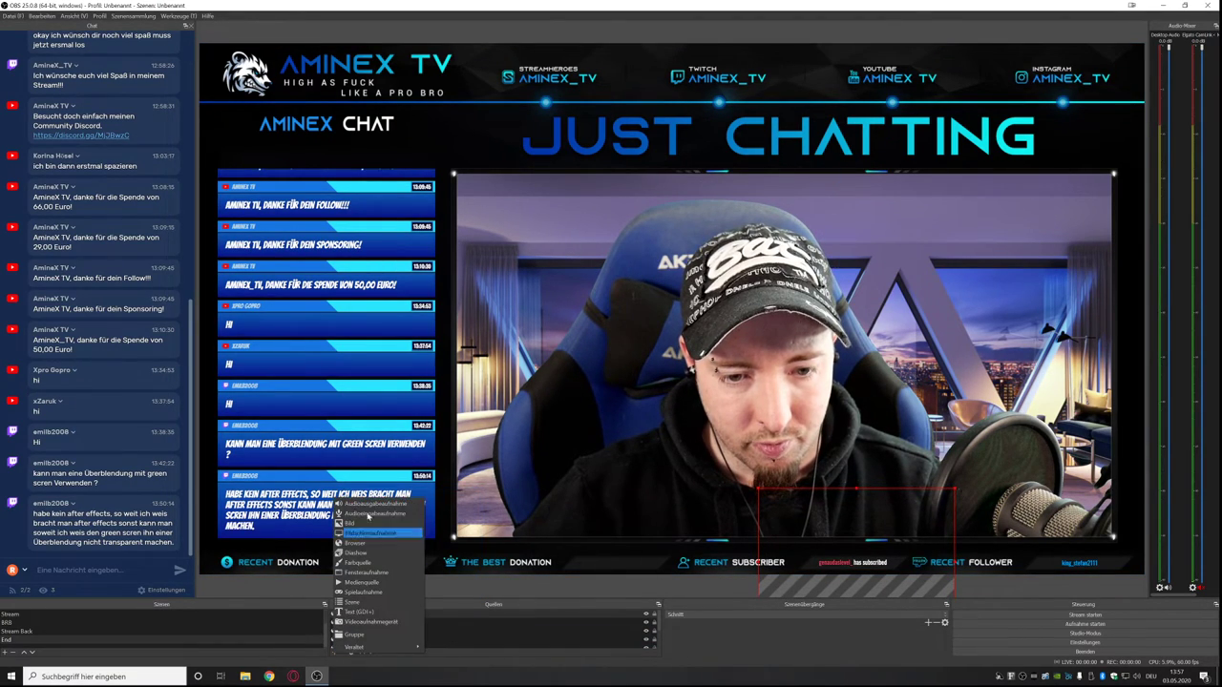
pyautogui.click(371, 545)
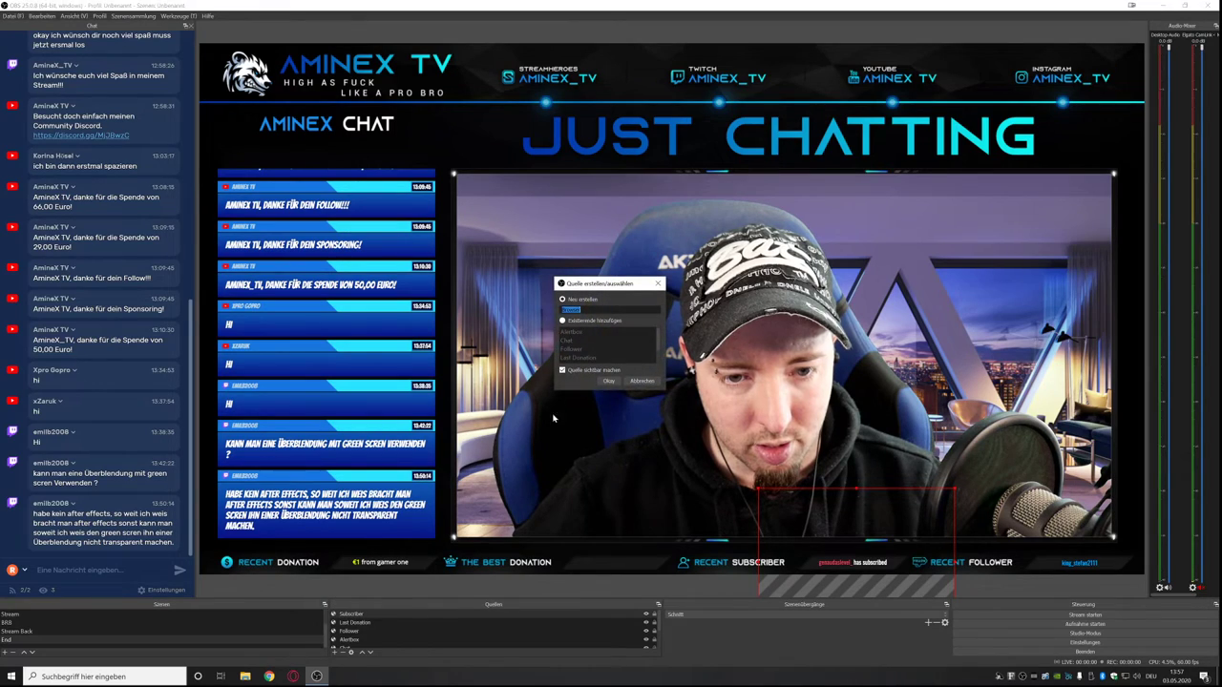
pyautogui.click(562, 321)
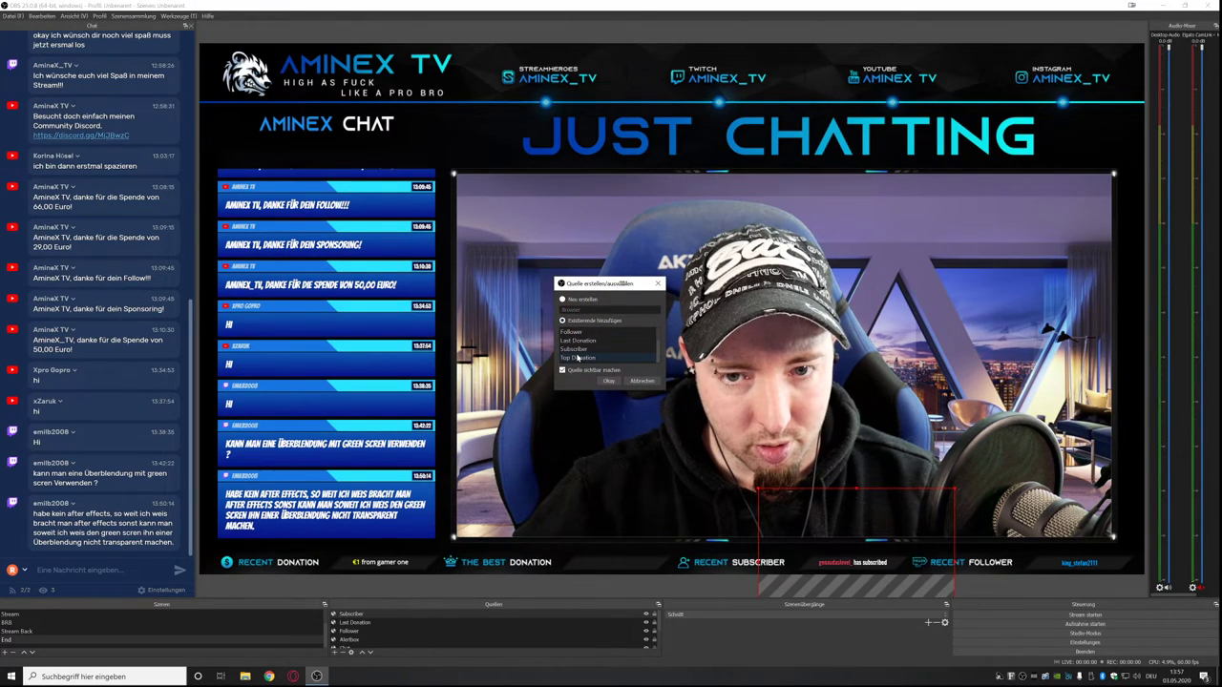
pyautogui.click(609, 381)
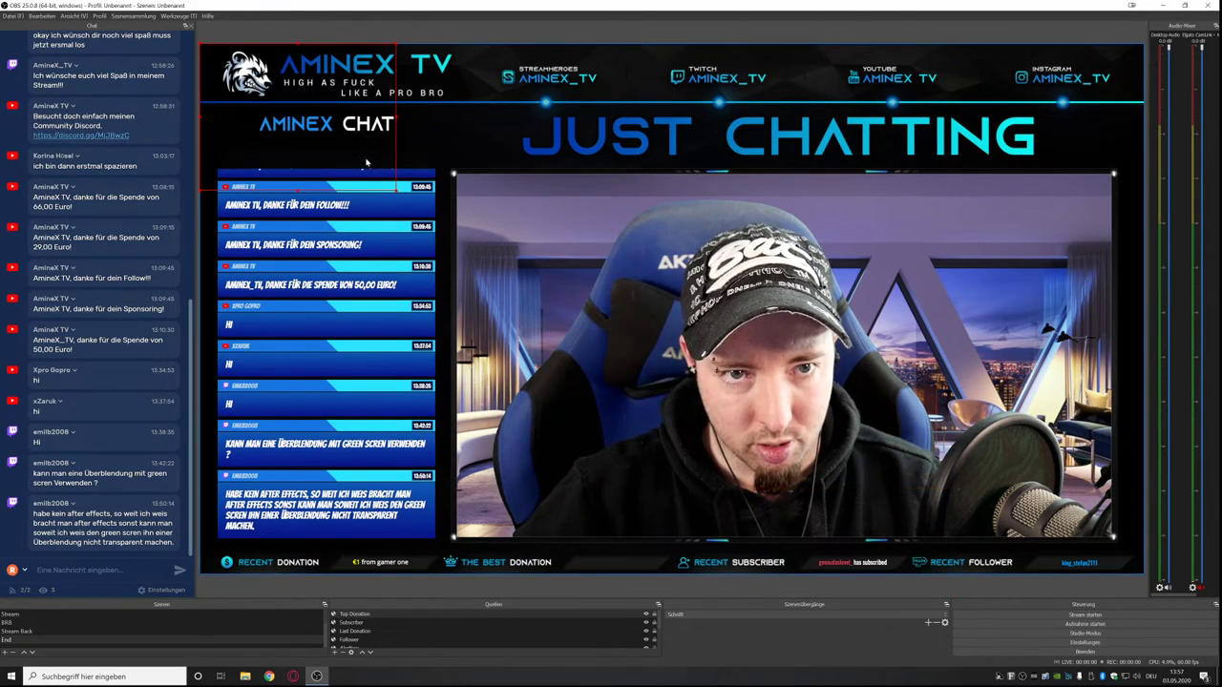
pyautogui.moveTo(344, 129); pyautogui.dragTo(647, 580)
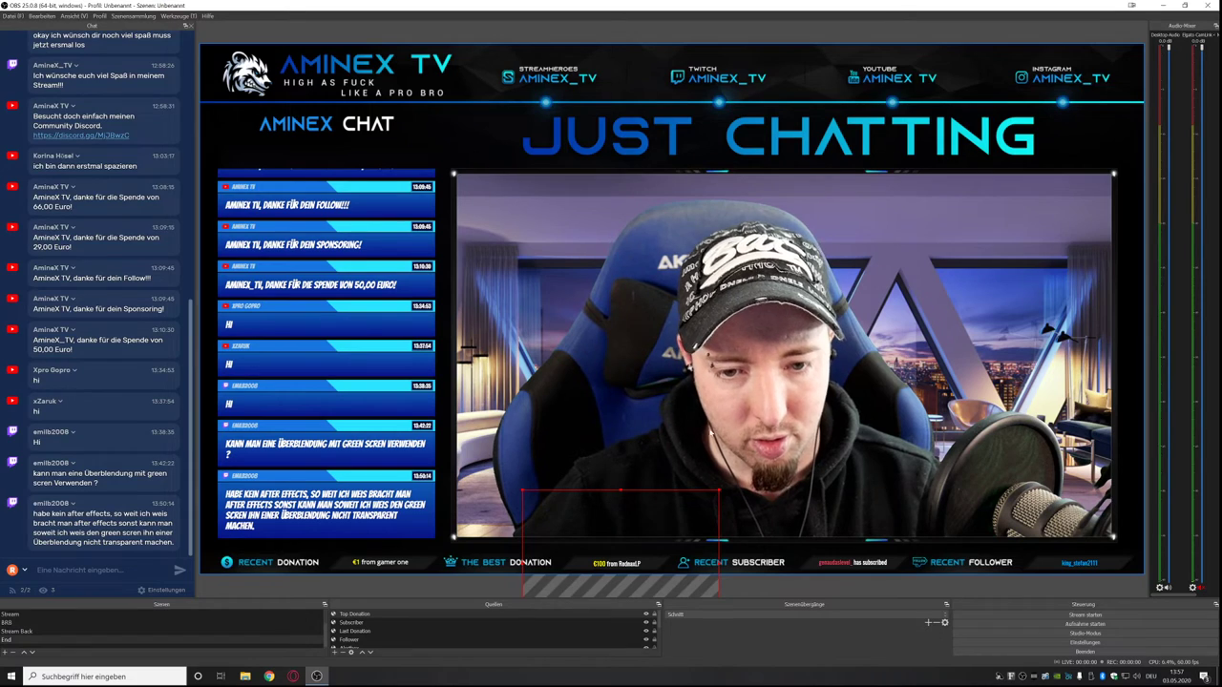
pyautogui.click(207, 584)
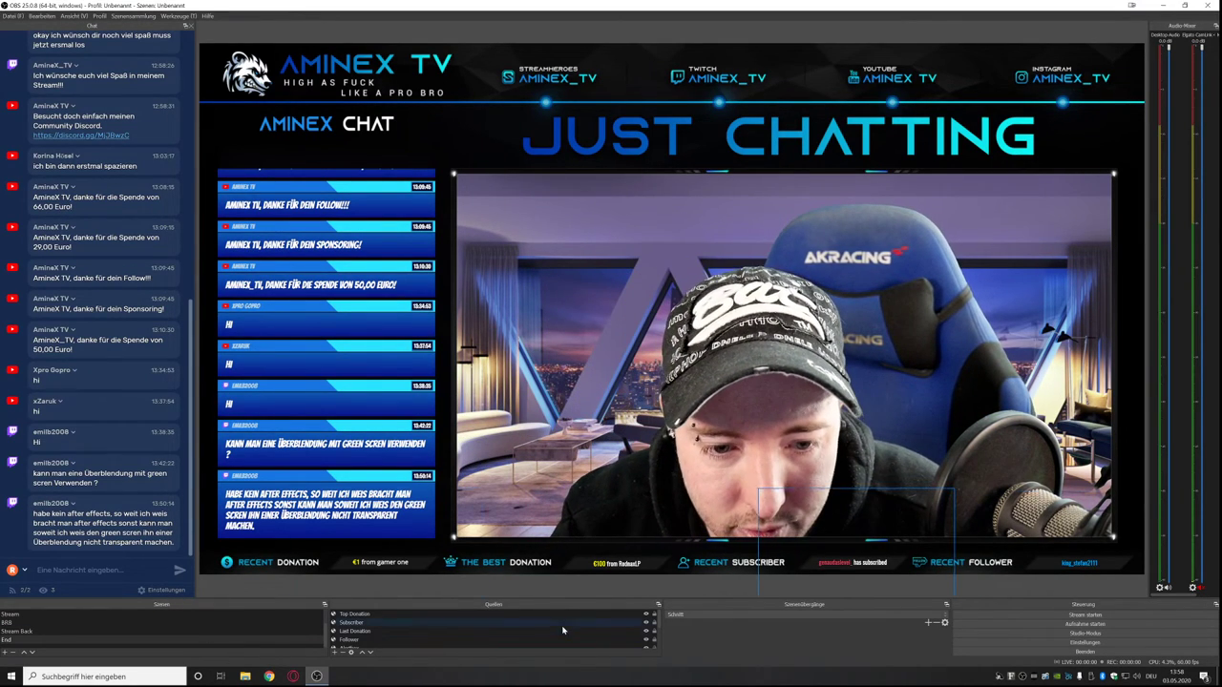
# Hide the Cam End group in the End scene and show it again to refresh the camera.
pyautogui.scroll(-3, 573, 635)
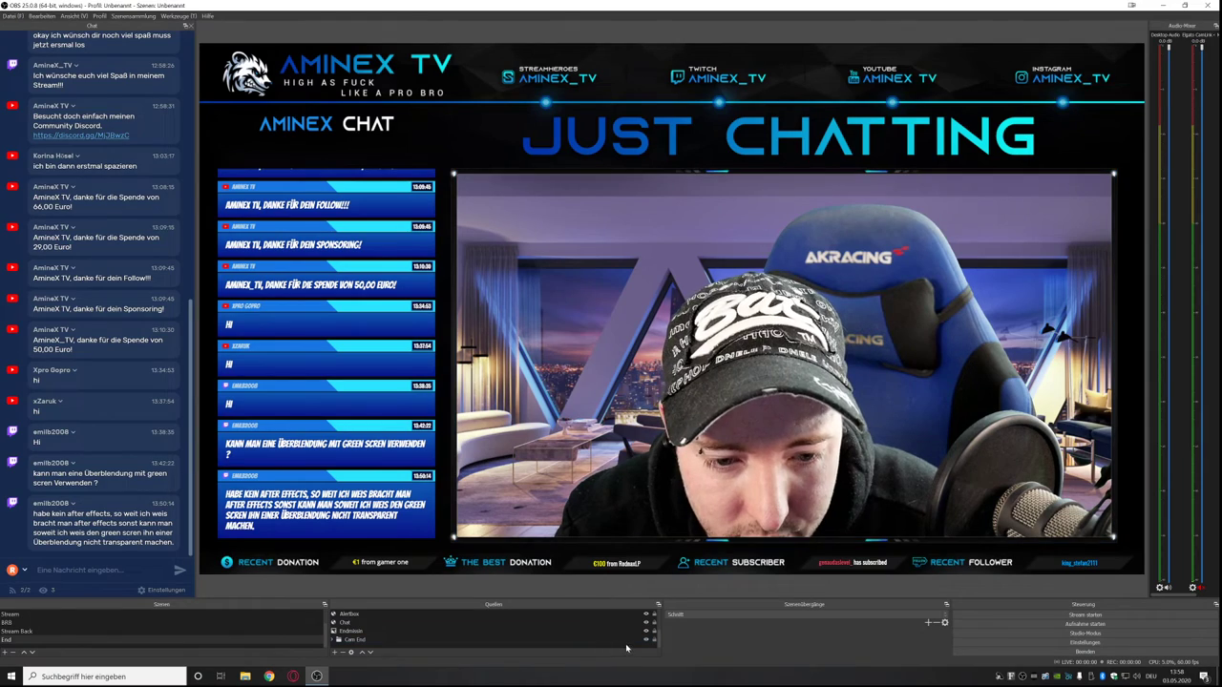
pyautogui.click(646, 640)
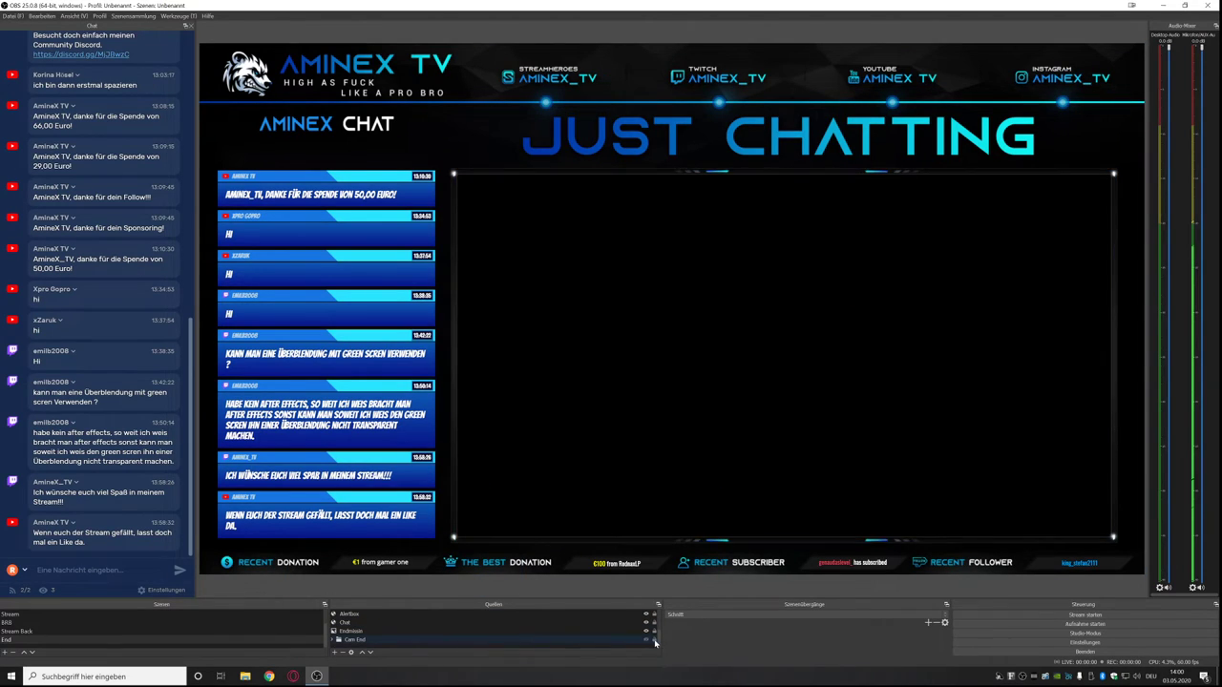
pyautogui.click(646, 639)
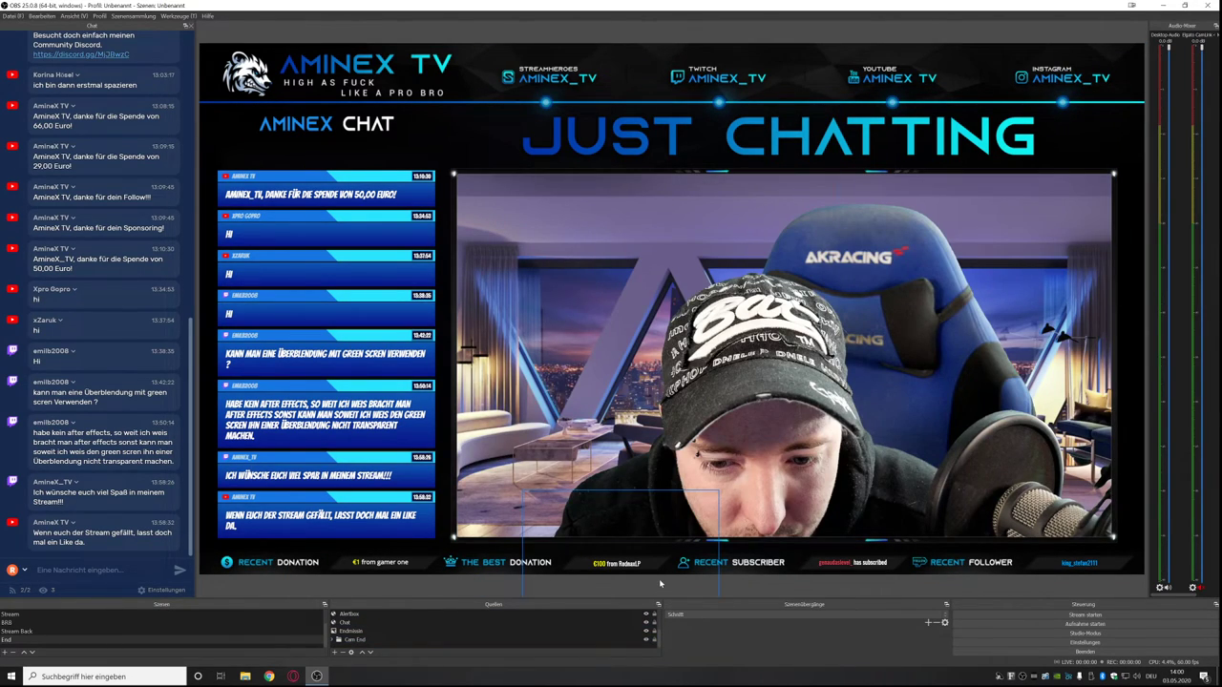
# Deactivate the Elgato CamLink 4K source in the Cam End group and reselect Cam Link 4K as its device, accepting the properties.
pyautogui.click(334, 641)
pyautogui.scroll(-1, 356, 644)
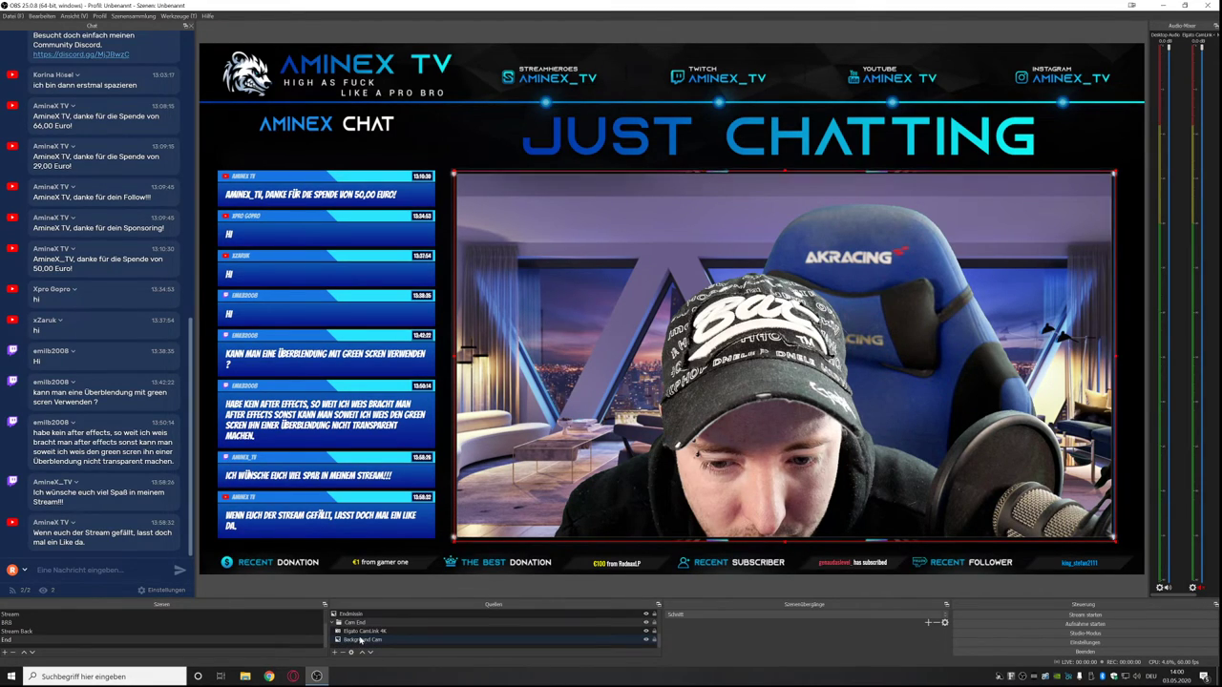
pyautogui.rightClick(367, 634)
pyautogui.click(382, 628)
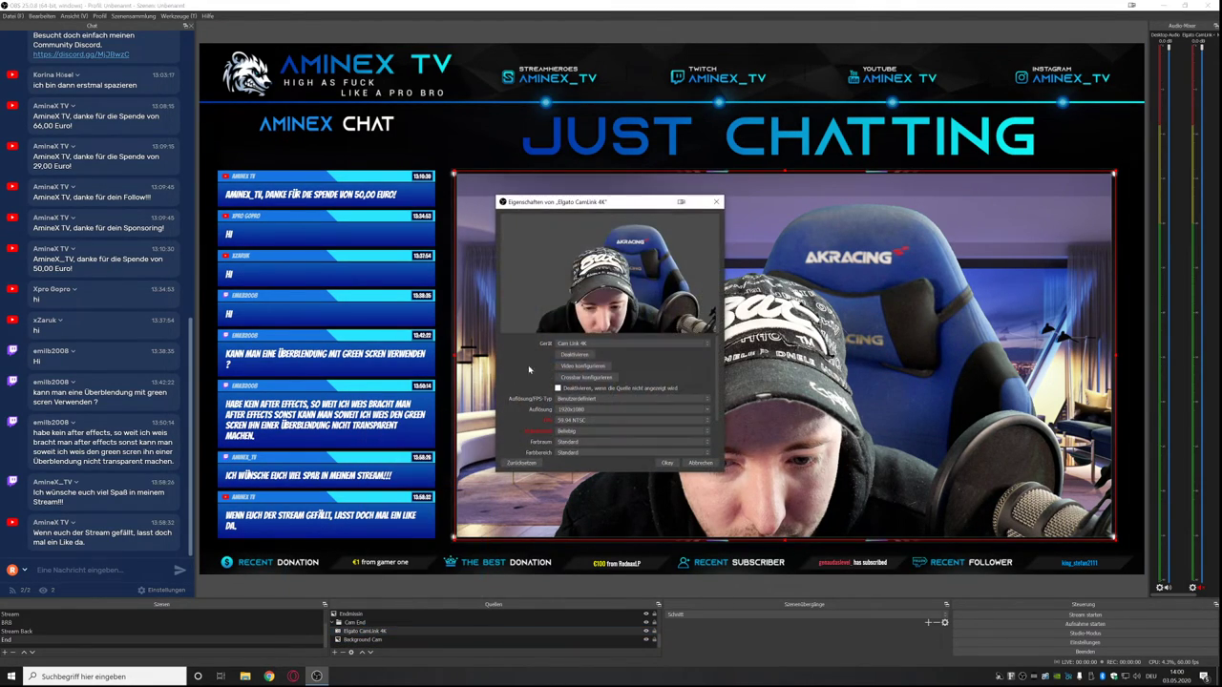
pyautogui.click(584, 355)
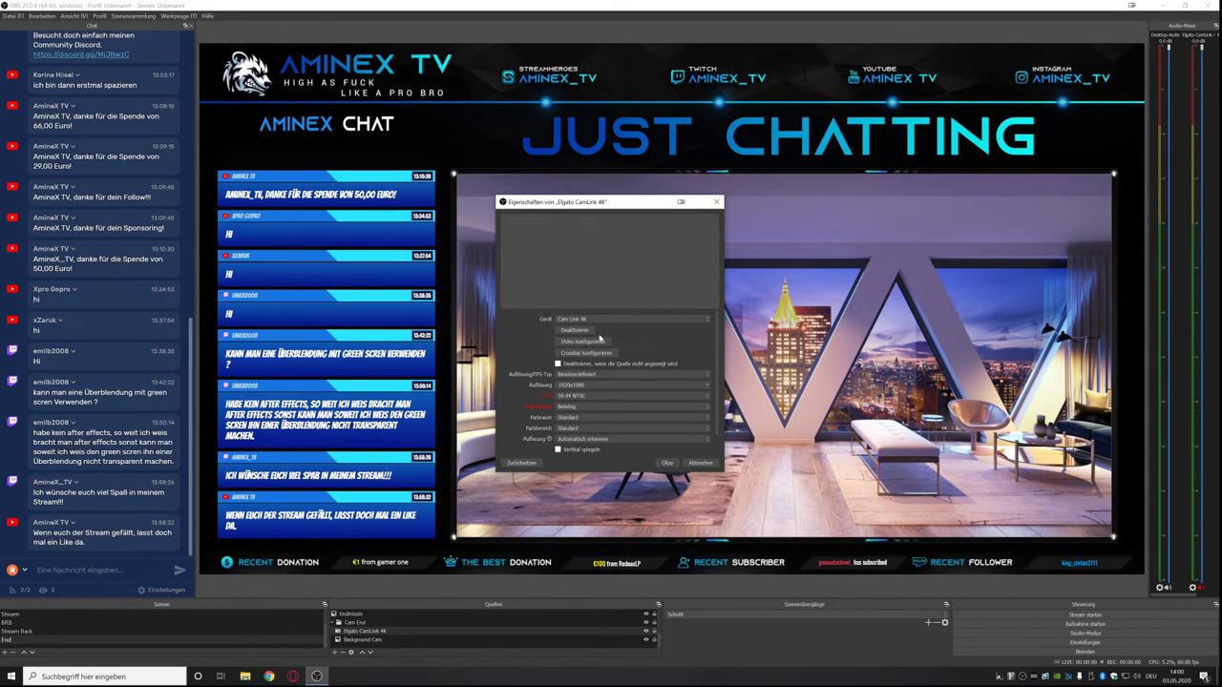
pyautogui.click(603, 320)
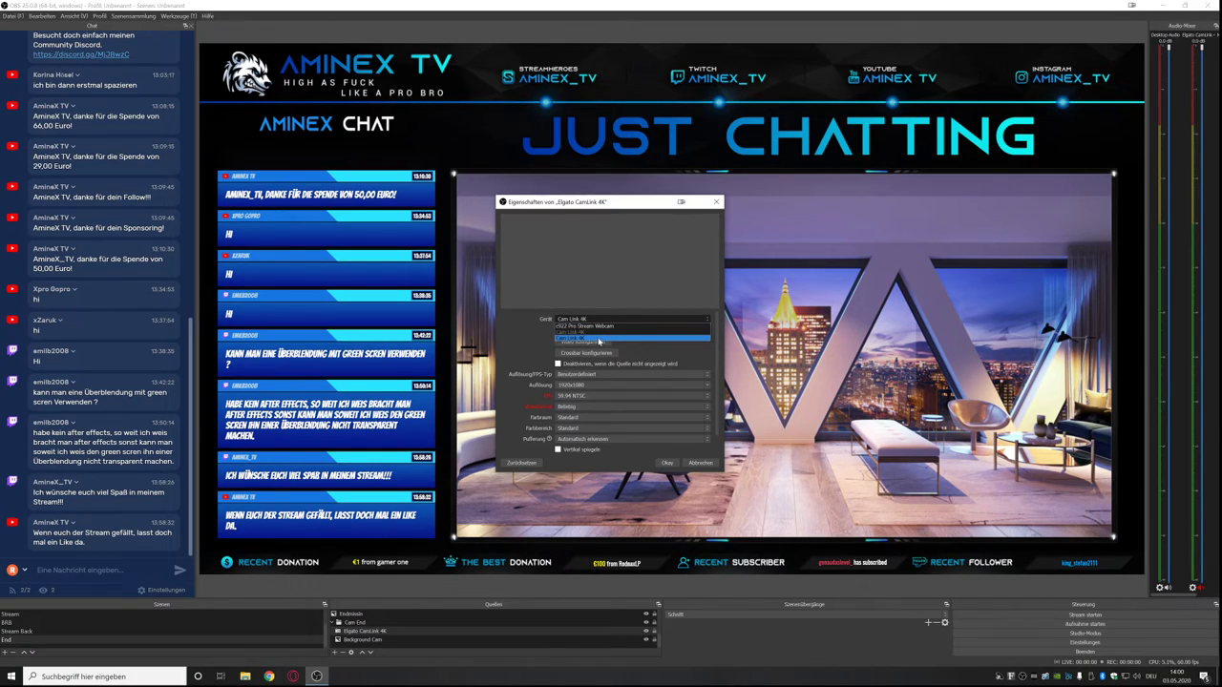
pyautogui.click(598, 339)
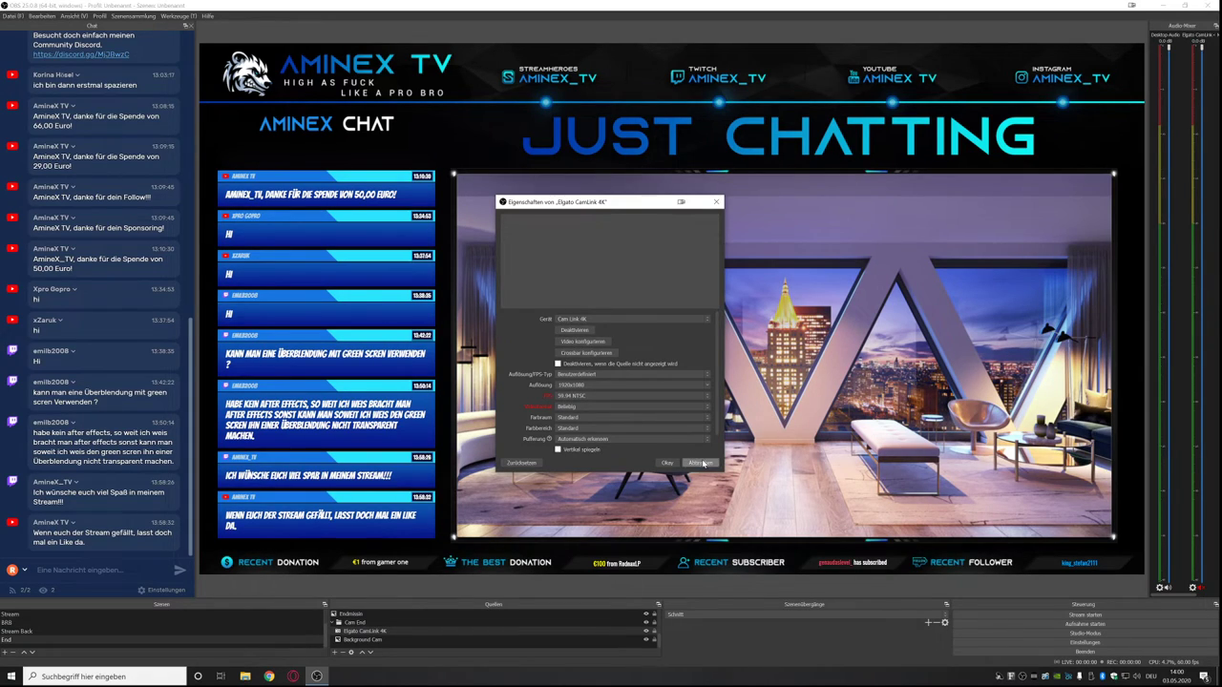
pyautogui.click(670, 463)
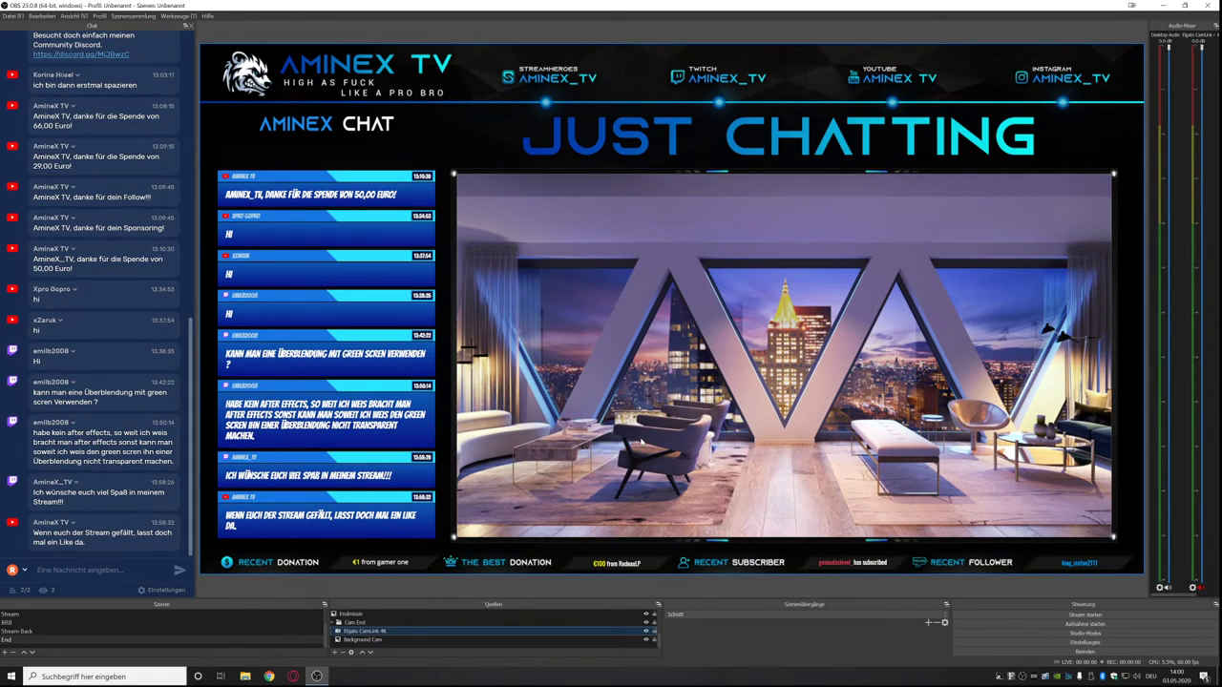
# Restart OBS Studio, declining to copy the crash log to the clipboard.
pyautogui.click(1204, 7)
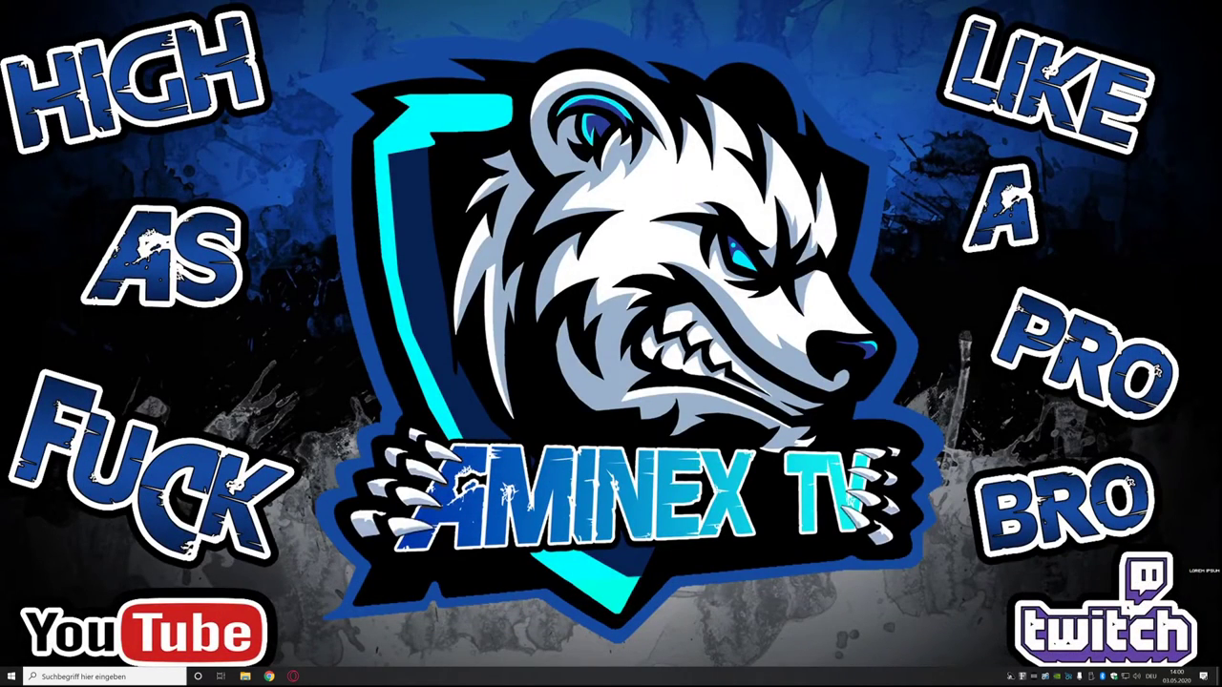
pyautogui.click(10, 676)
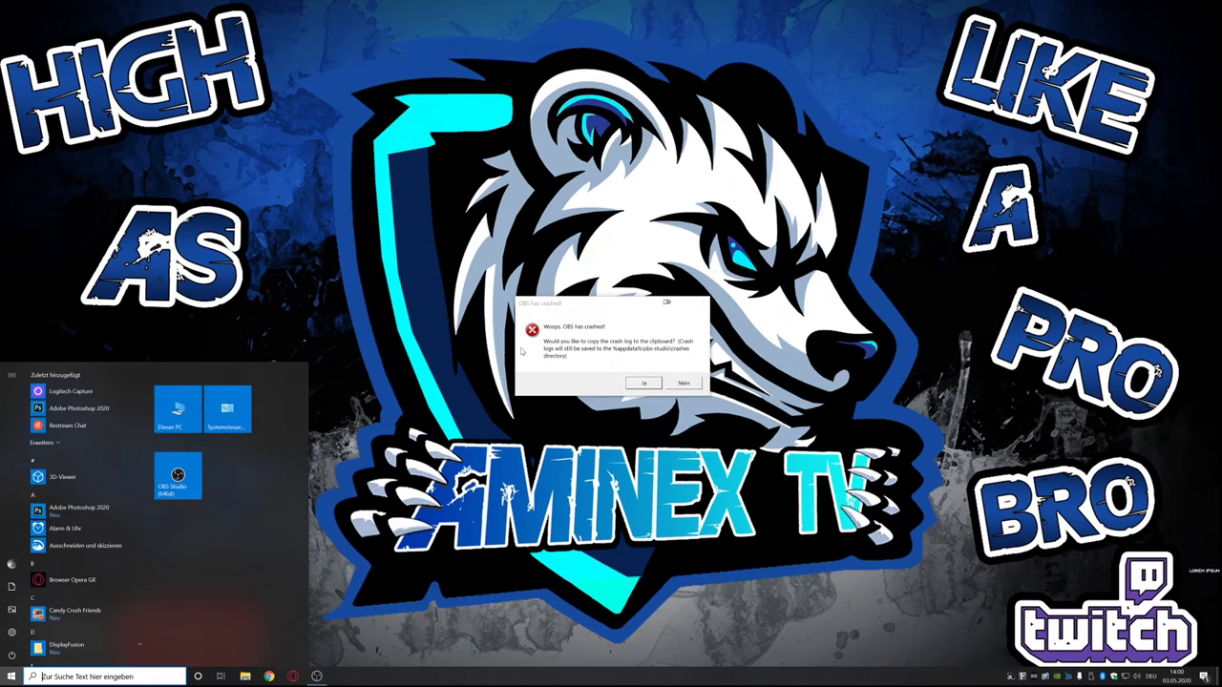
pyautogui.click(668, 386)
pyautogui.click(667, 386)
pyautogui.click(13, 673)
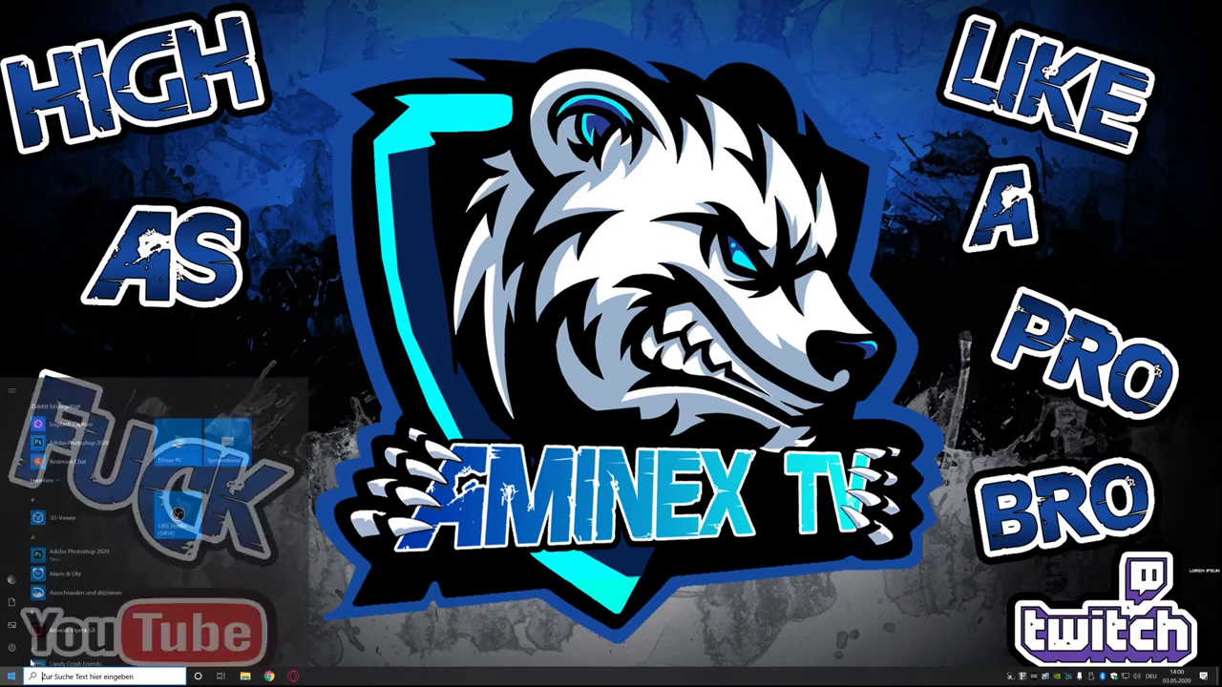
pyautogui.click(13, 672)
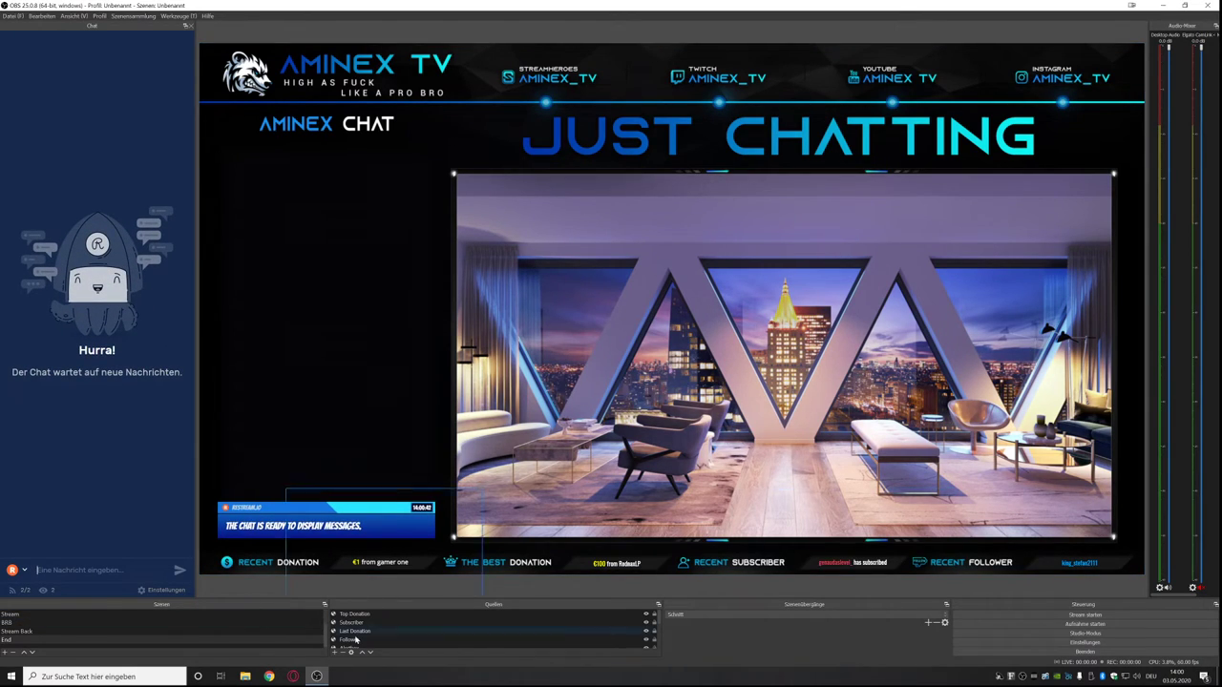
pyautogui.click(392, 639)
pyautogui.rightClick(431, 639)
pyautogui.click(452, 636)
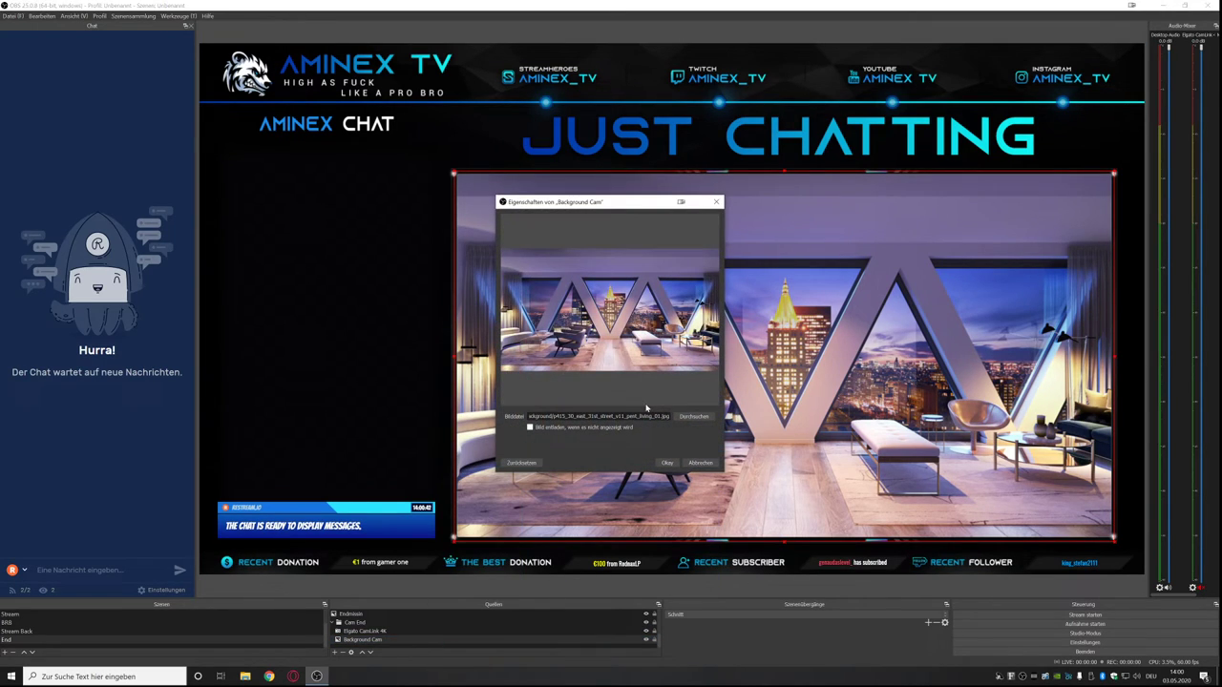
pyautogui.click(697, 463)
# Try to restore the Elgato CamLink 4K picture by reselecting the Cam Link 4K device and toggling its activation in the source properties.
pyautogui.rightClick(393, 631)
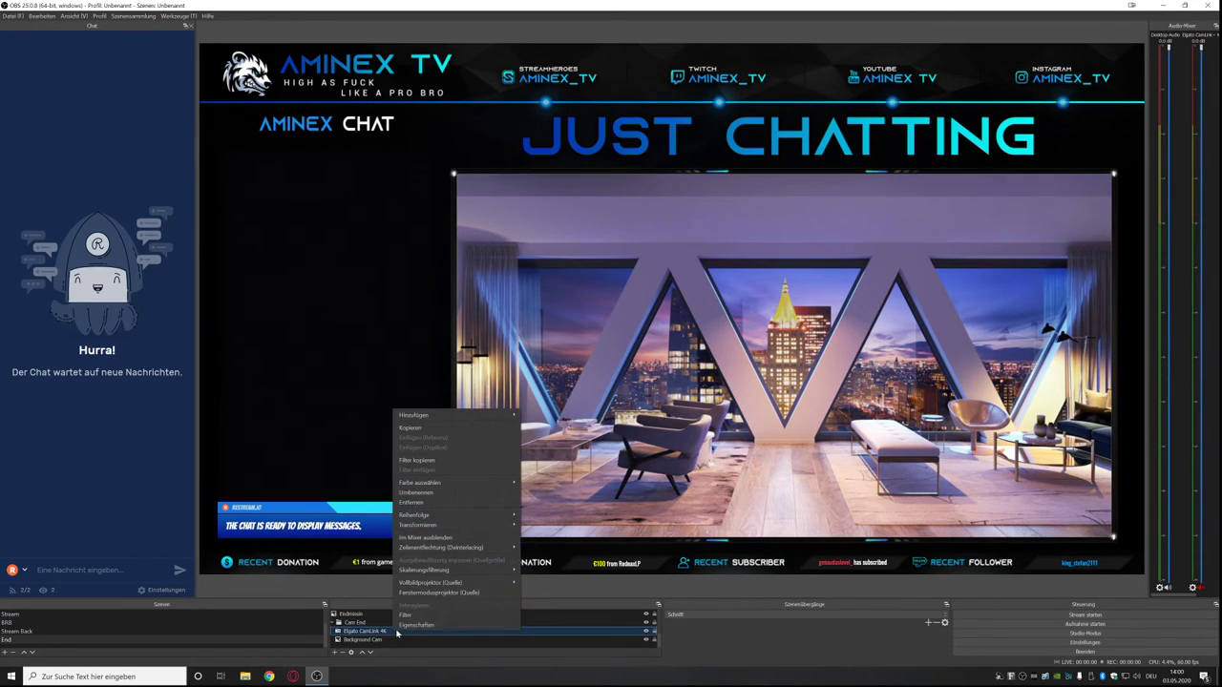
pyautogui.click(405, 626)
pyautogui.click(601, 343)
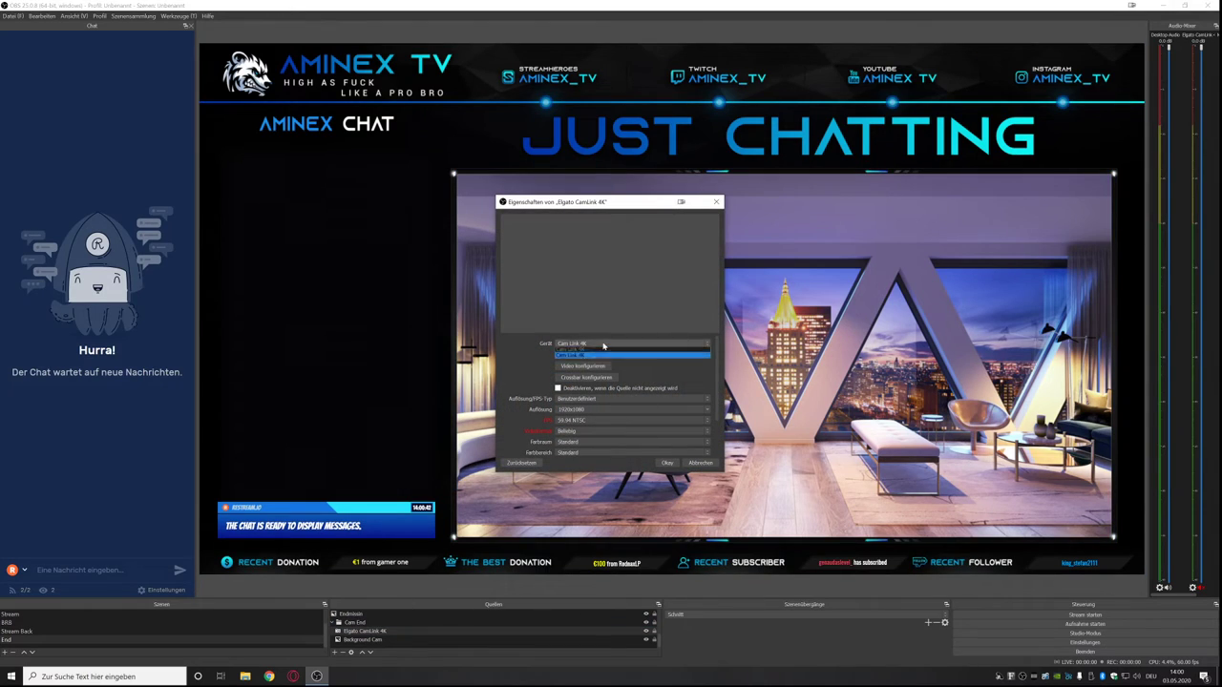
pyautogui.click(600, 362)
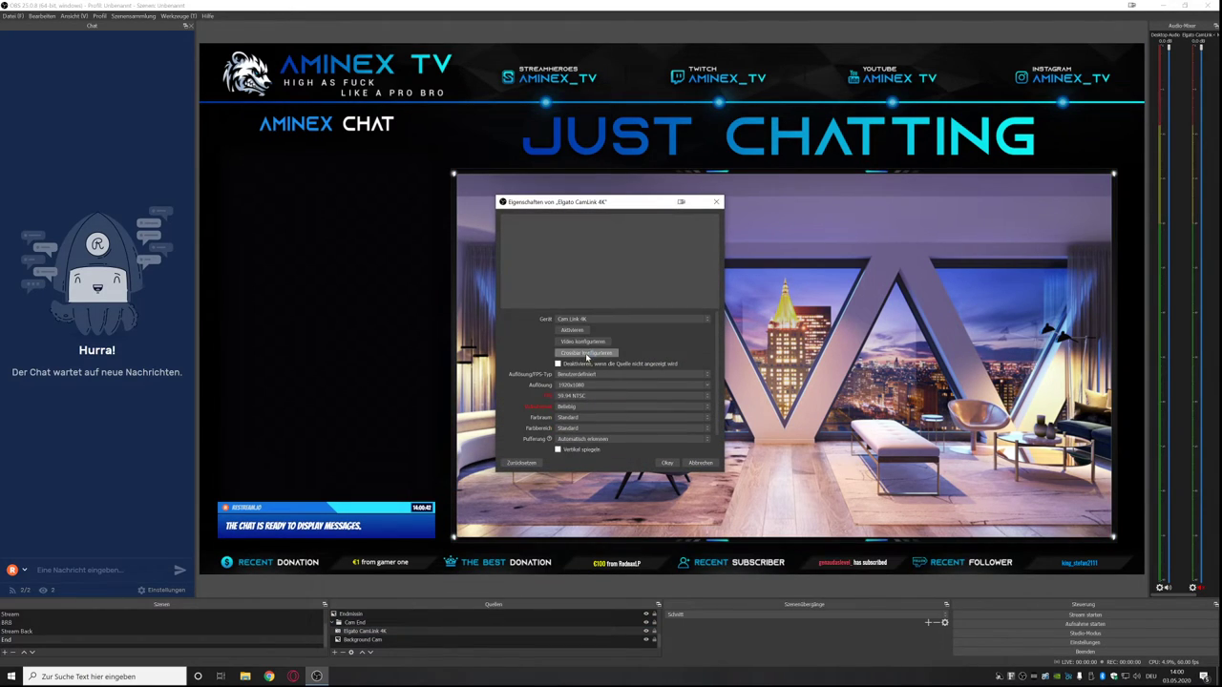
pyautogui.click(576, 330)
pyautogui.click(577, 374)
pyautogui.click(578, 383)
pyautogui.click(578, 376)
pyautogui.click(579, 363)
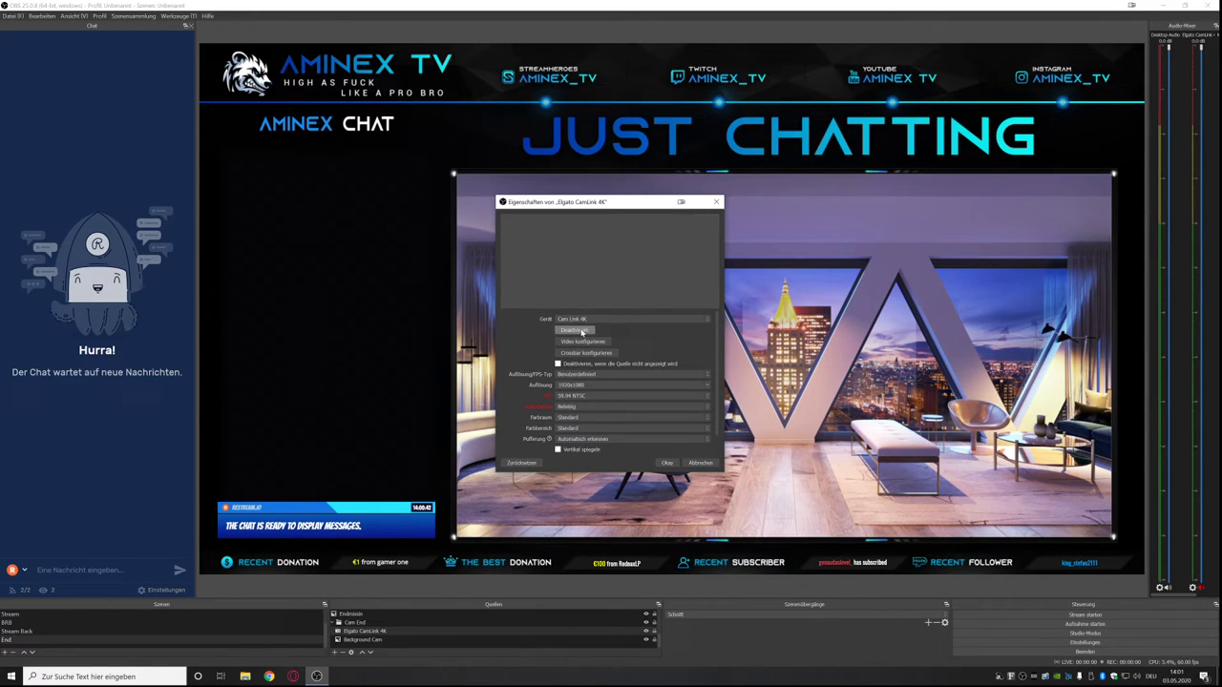
pyautogui.click(582, 331)
# Choose Benutzerdefiniert as the camera source's resolution/FPS type and discard the property changes.
pyautogui.click(706, 375)
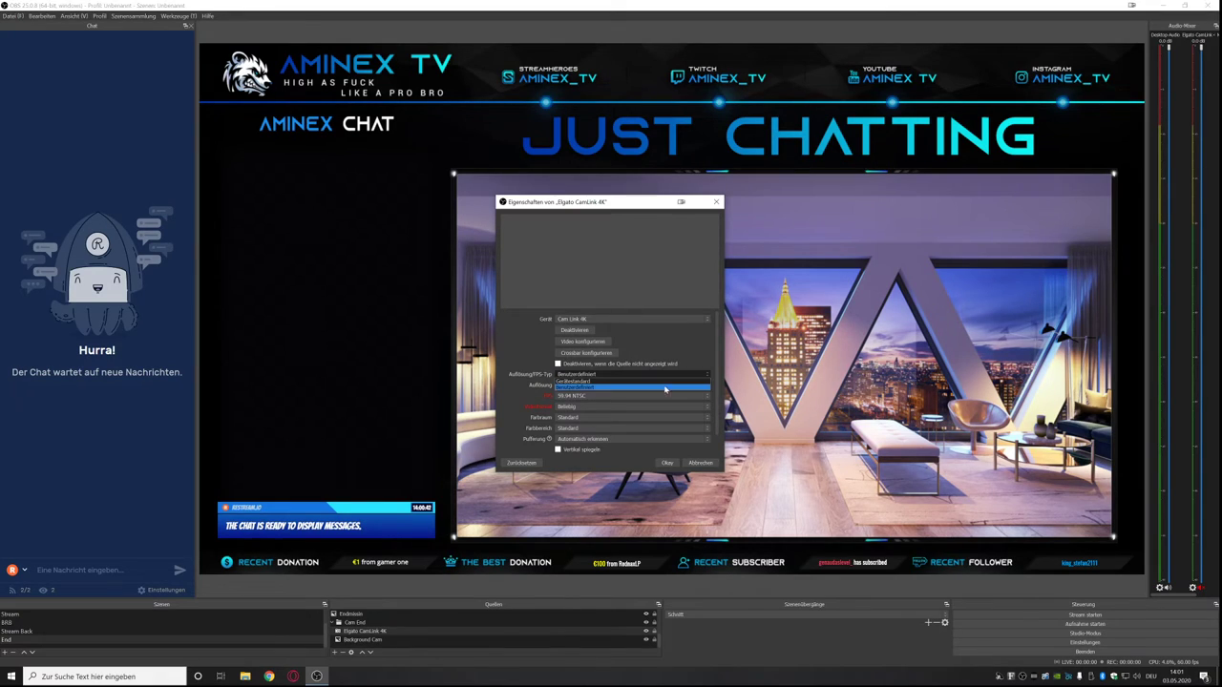
pyautogui.click(636, 387)
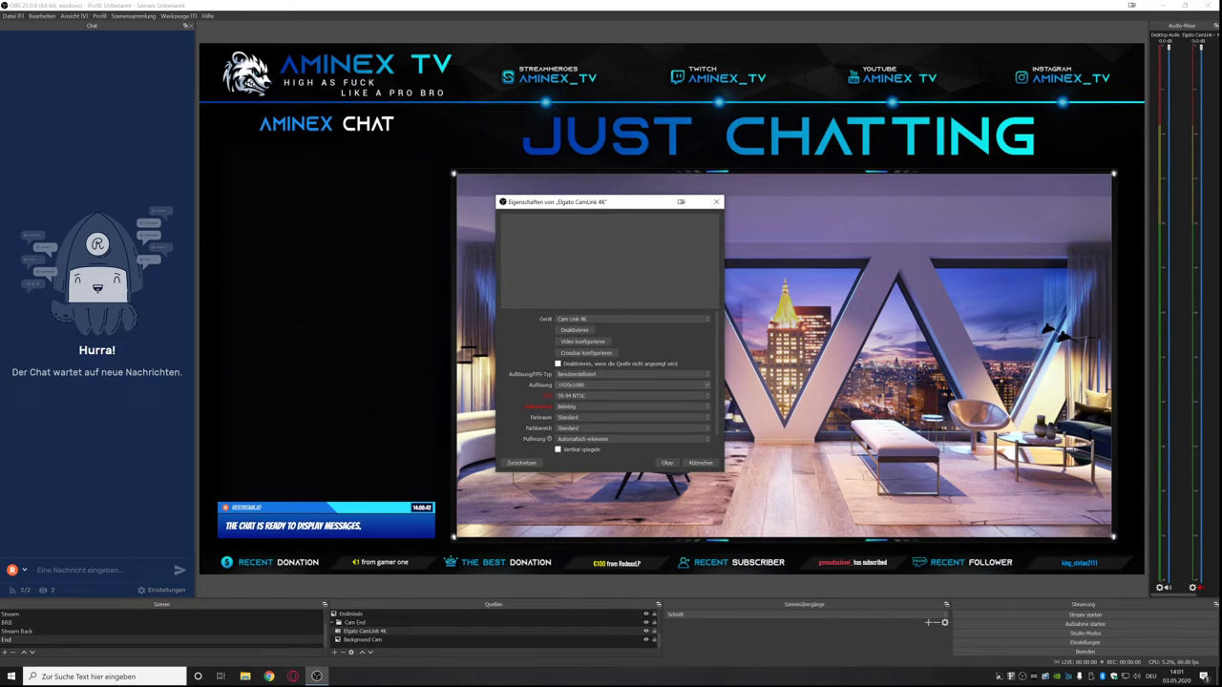
pyautogui.click(699, 463)
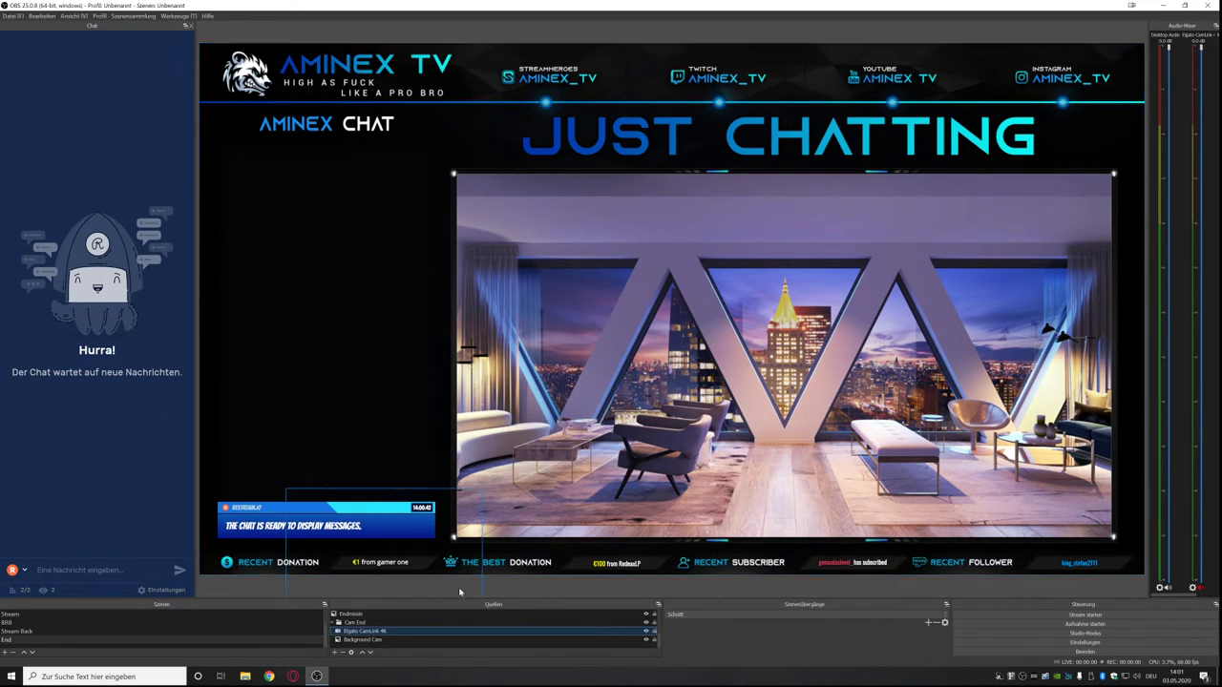
# Try the last Cam Link 4K entry as the device of the Elgato CamLink 4K source, and cancel the properties.
pyautogui.rightClick(368, 634)
pyautogui.click(381, 627)
pyautogui.click(593, 344)
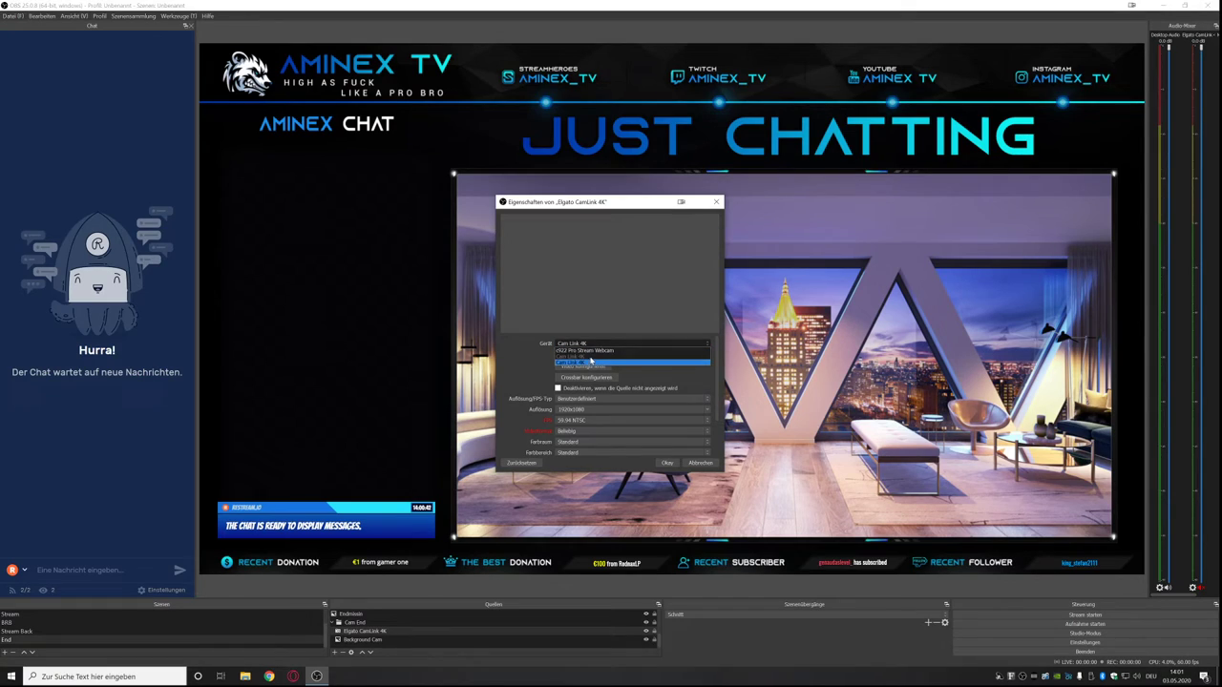
pyautogui.click(591, 363)
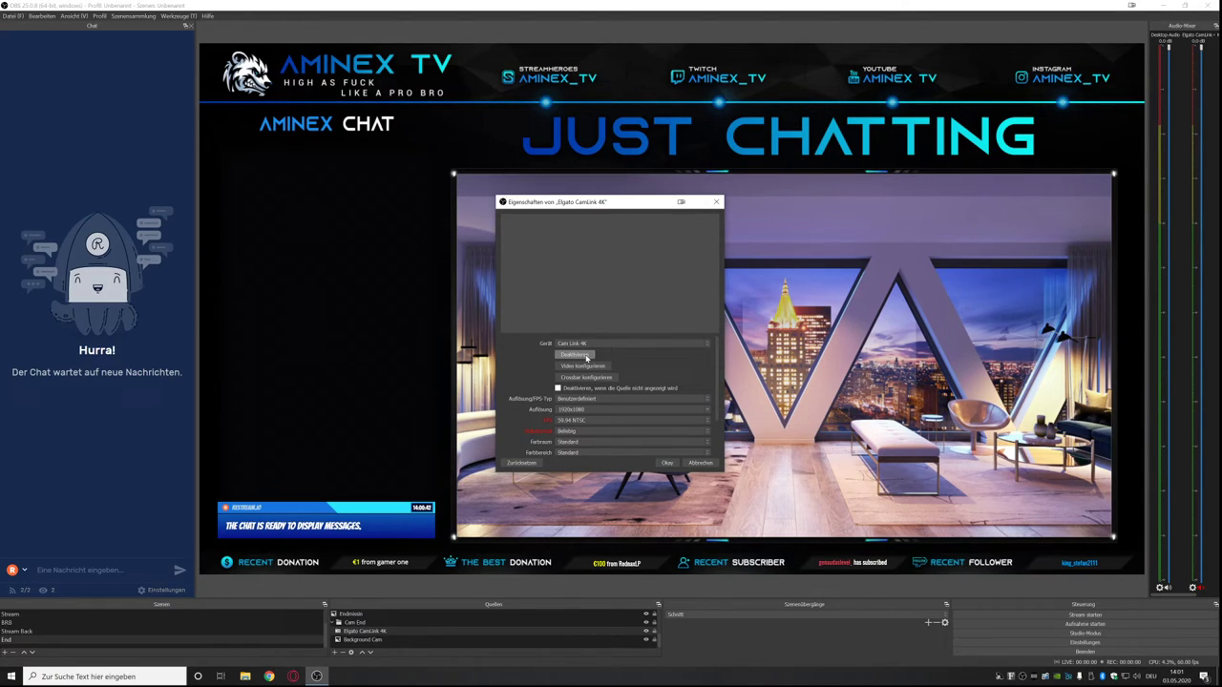
pyautogui.click(698, 463)
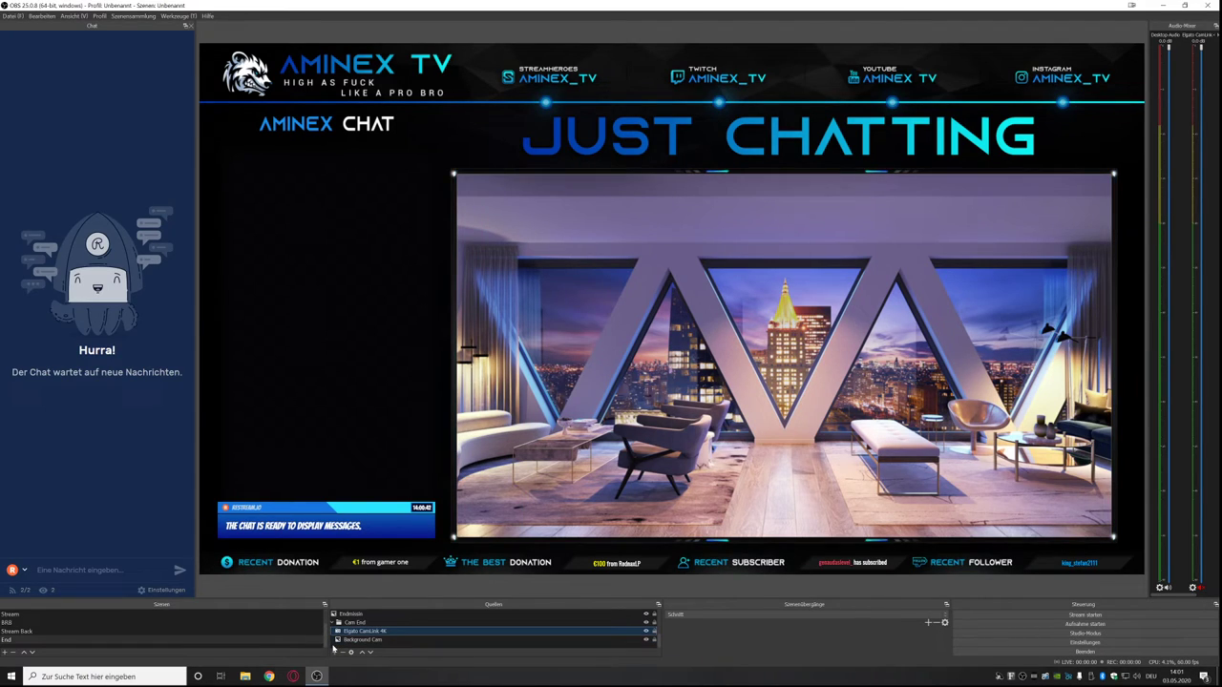
# View the Stream Back, BRB and Start scenes, and return to the End scene.
pyautogui.click(36, 631)
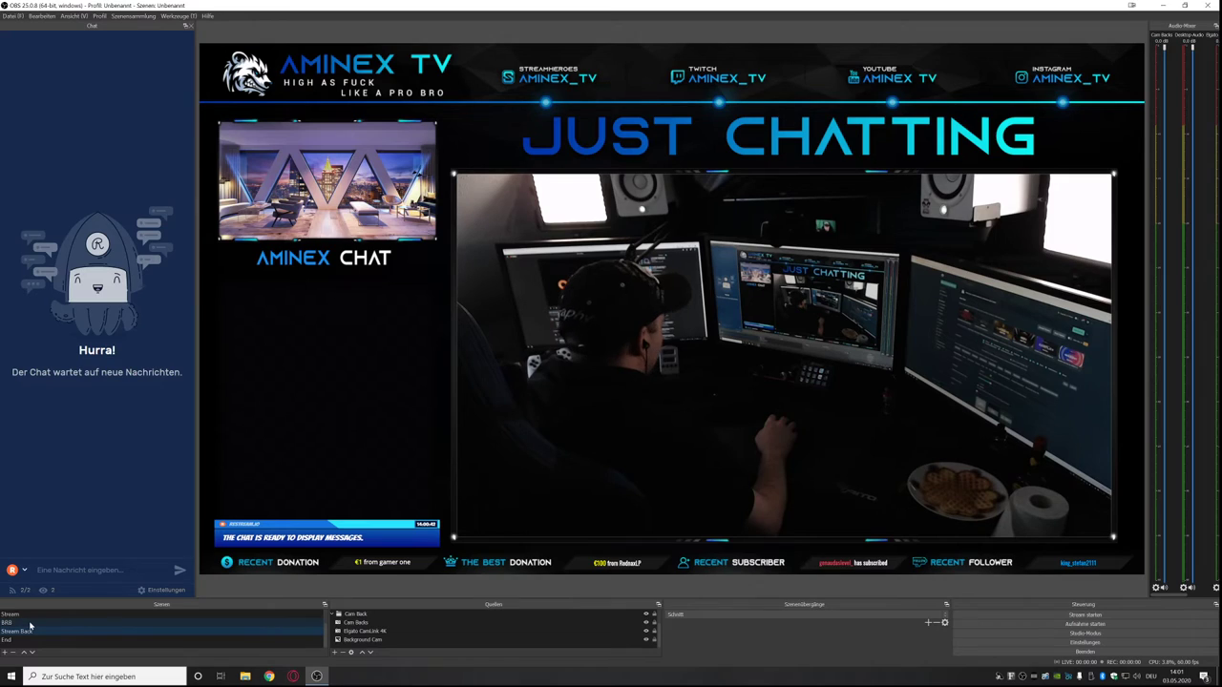
pyautogui.click(30, 623)
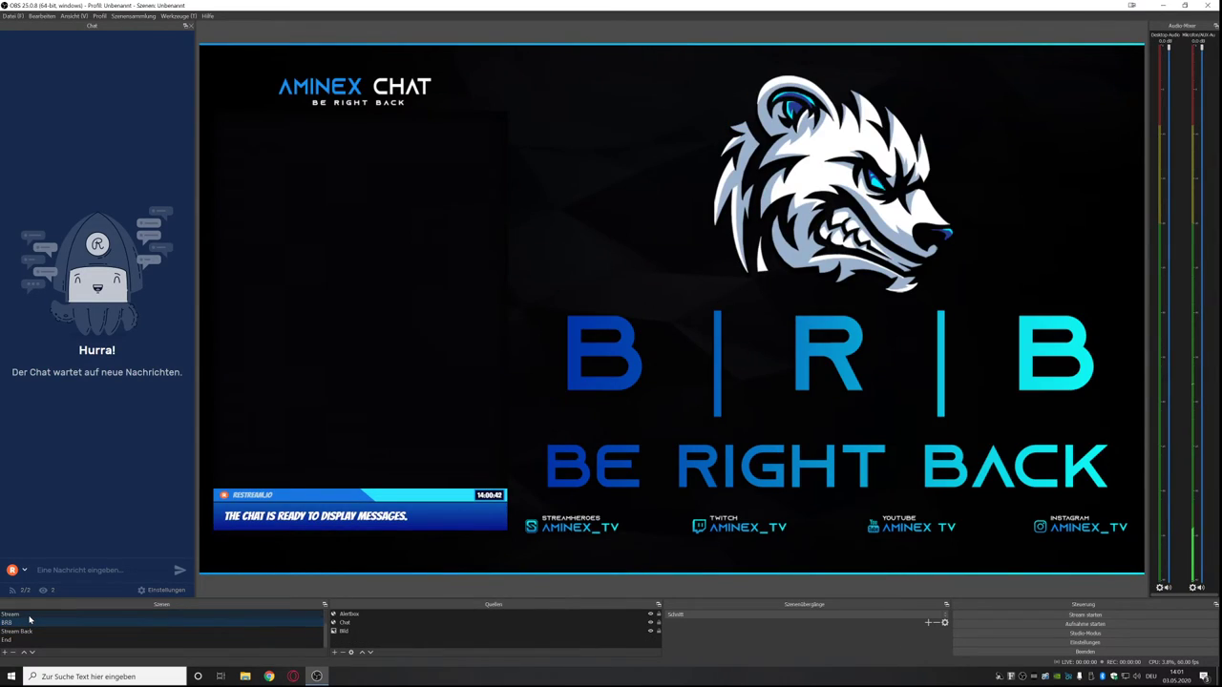
pyautogui.click(31, 614)
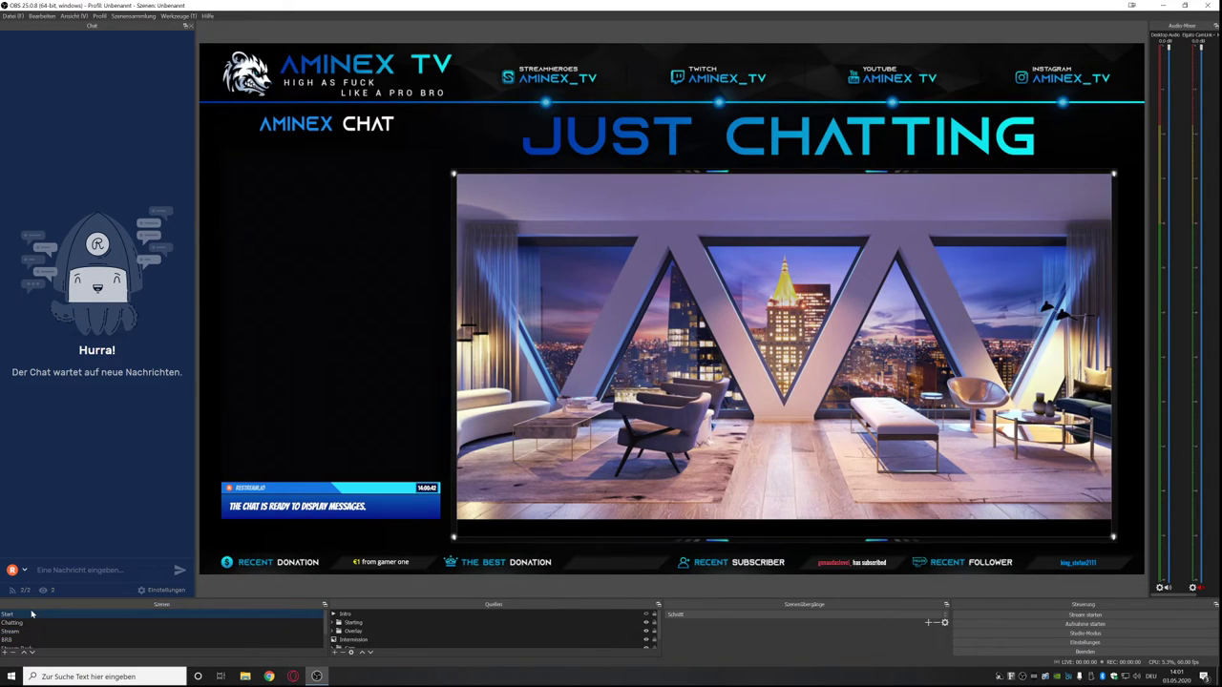
pyautogui.scroll(-1, 34, 643)
pyautogui.click(33, 640)
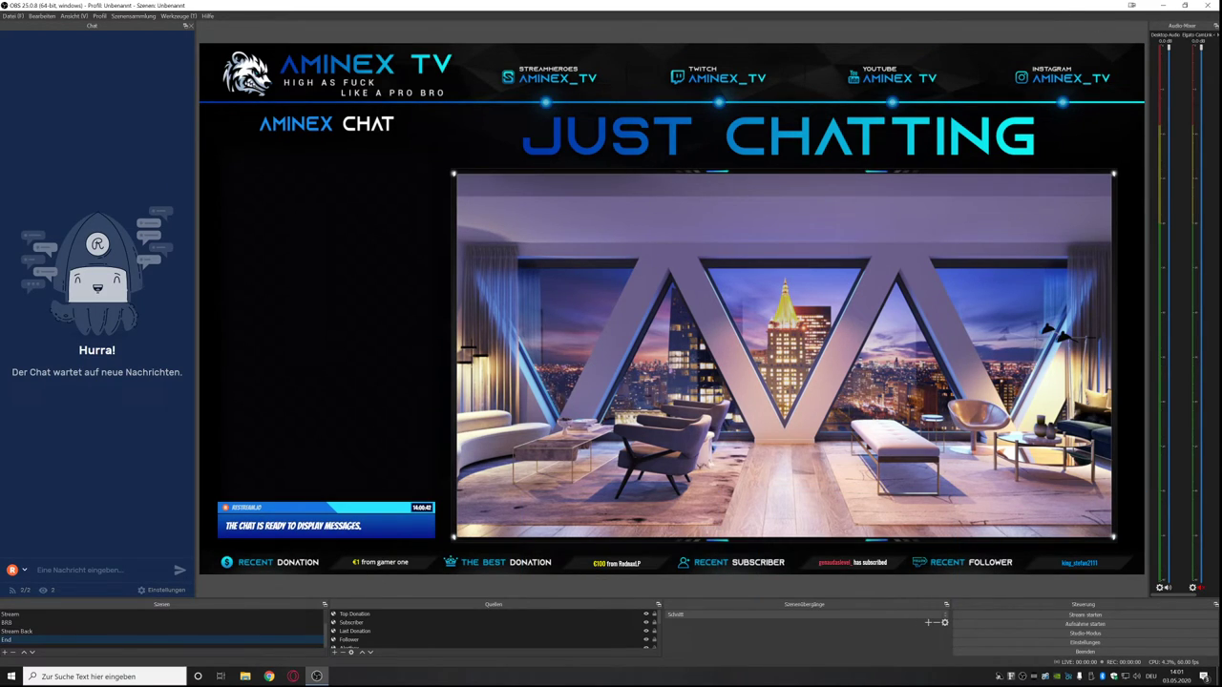
# Switch to Stream Deck and assign the OBS Studio Aufnehmen and Stream actions to two empty bottom-row keys, titled Record and Stream.
pyautogui.click(1034, 677)
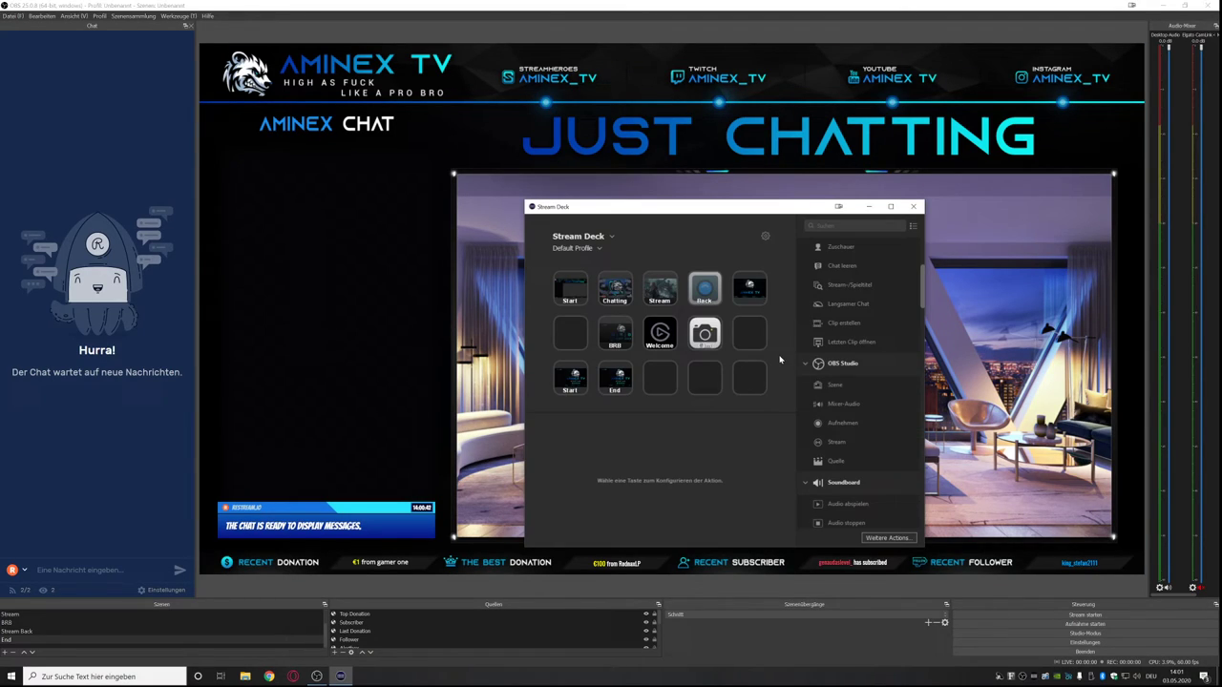
pyautogui.moveTo(841, 423); pyautogui.dragTo(749, 378)
pyautogui.moveTo(839, 441); pyautogui.dragTo(704, 378)
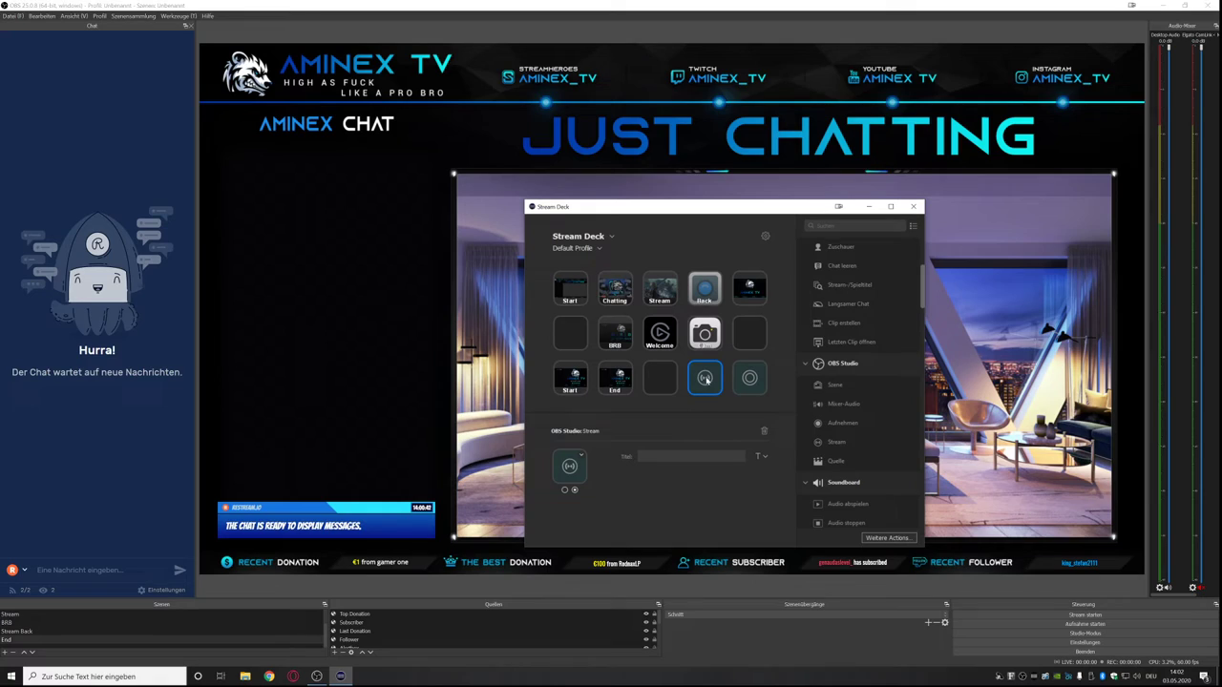
pyautogui.click(641, 456)
pyautogui.write('Stream')
pyautogui.click(751, 378)
pyautogui.write('Record')
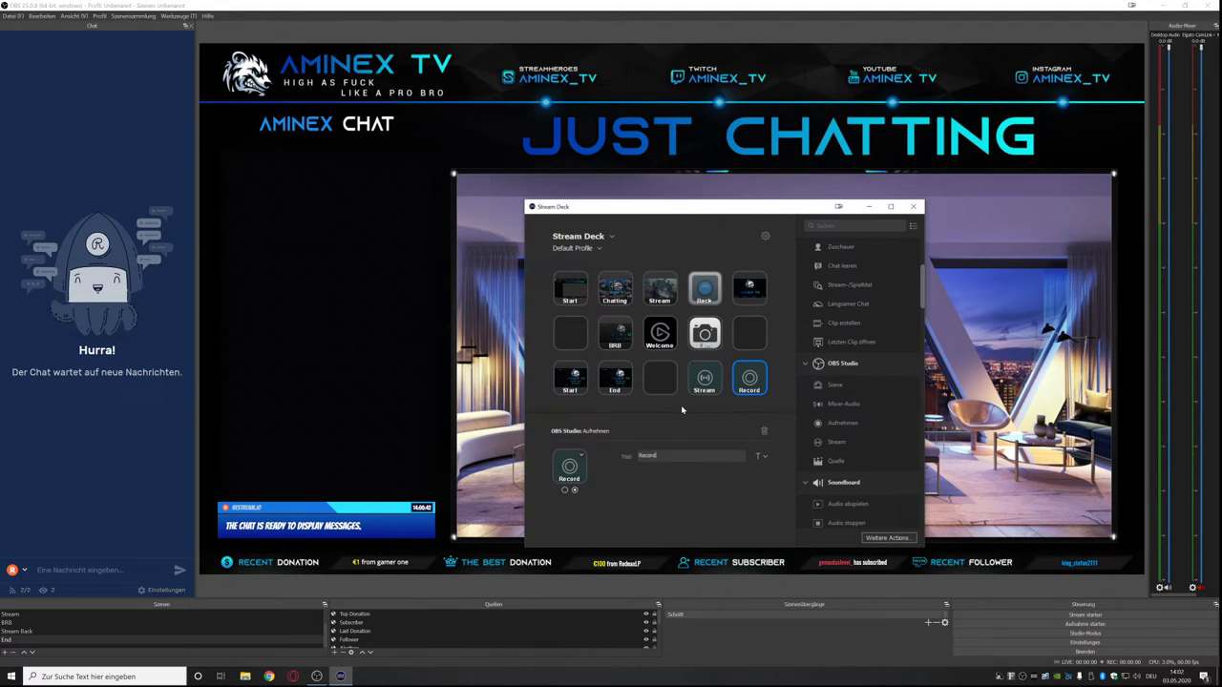
pyautogui.click(680, 405)
# Create a folder on the empty Stream Deck key between End and Stream, and title it Sounds.
pyautogui.moveTo(678, 326); pyautogui.dragTo(675, 389)
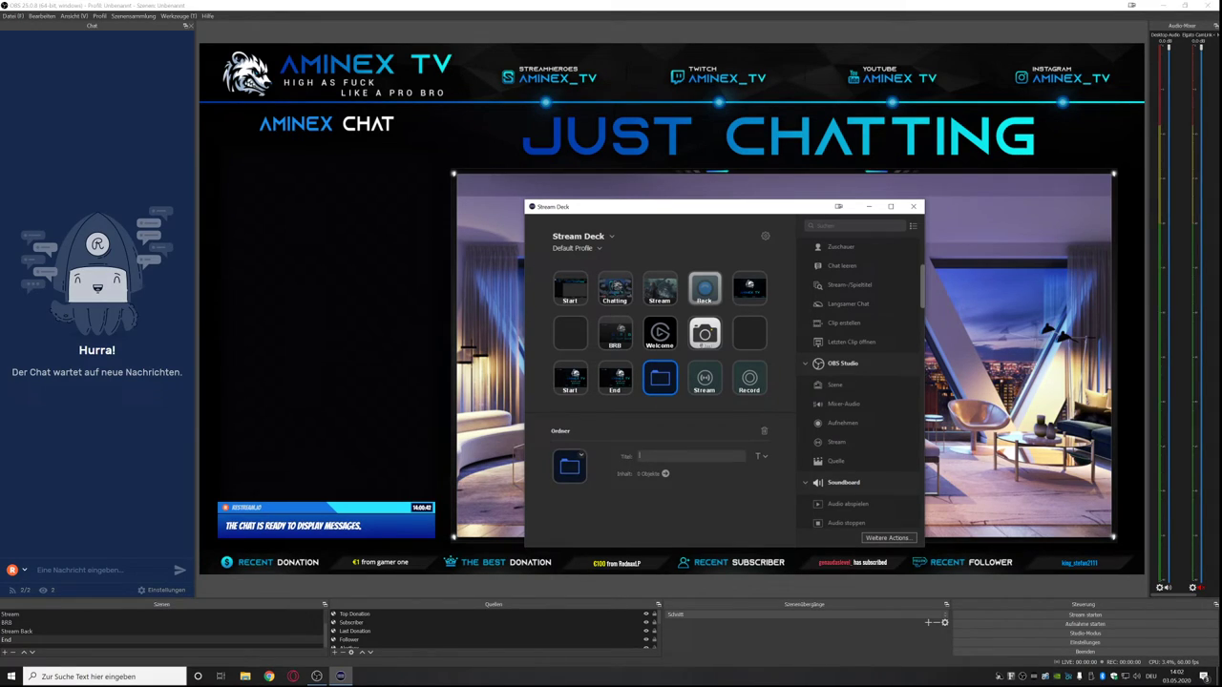
pyautogui.write('Sounds')
pyautogui.click(751, 292)
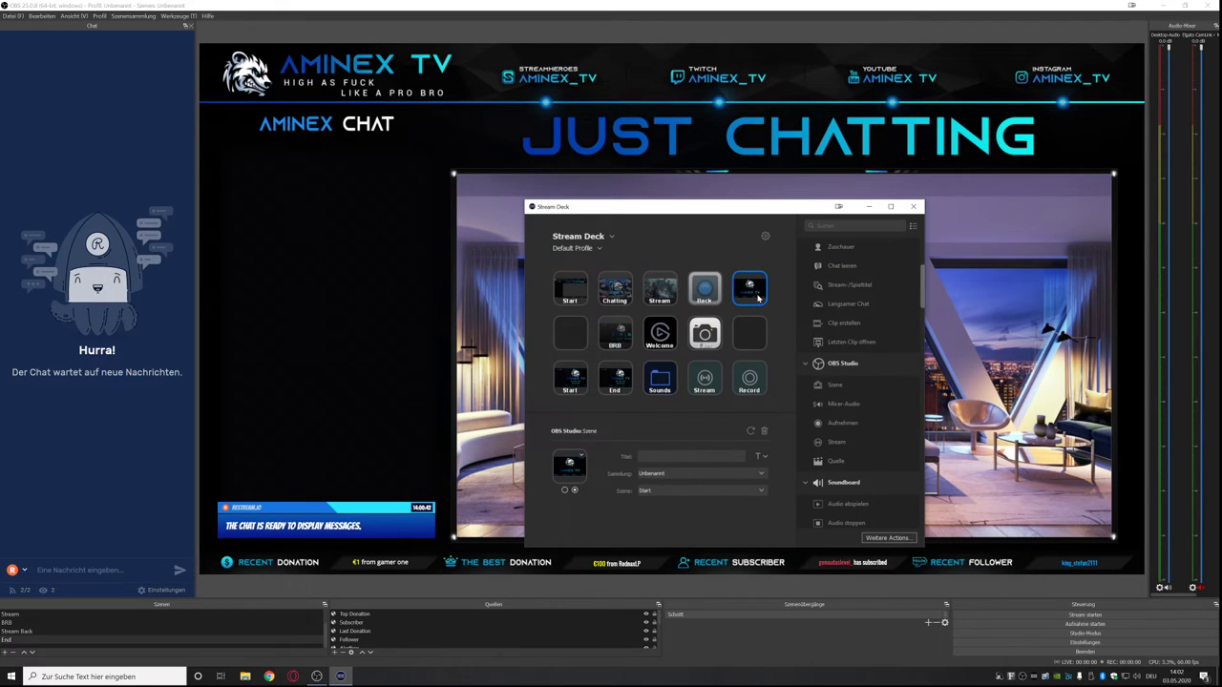
# Switch back to OBS and create a new source group named Overlay End in the End scene.
pyautogui.click(208, 589)
pyautogui.scroll(-5, 356, 644)
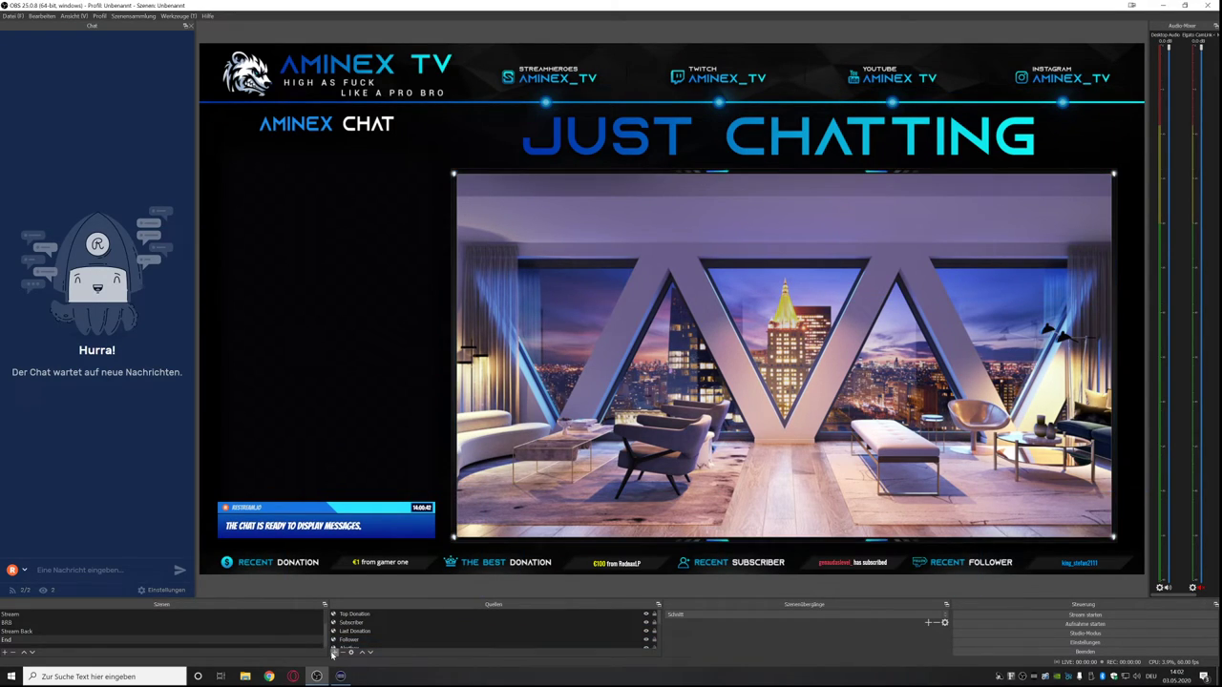
pyautogui.click(335, 652)
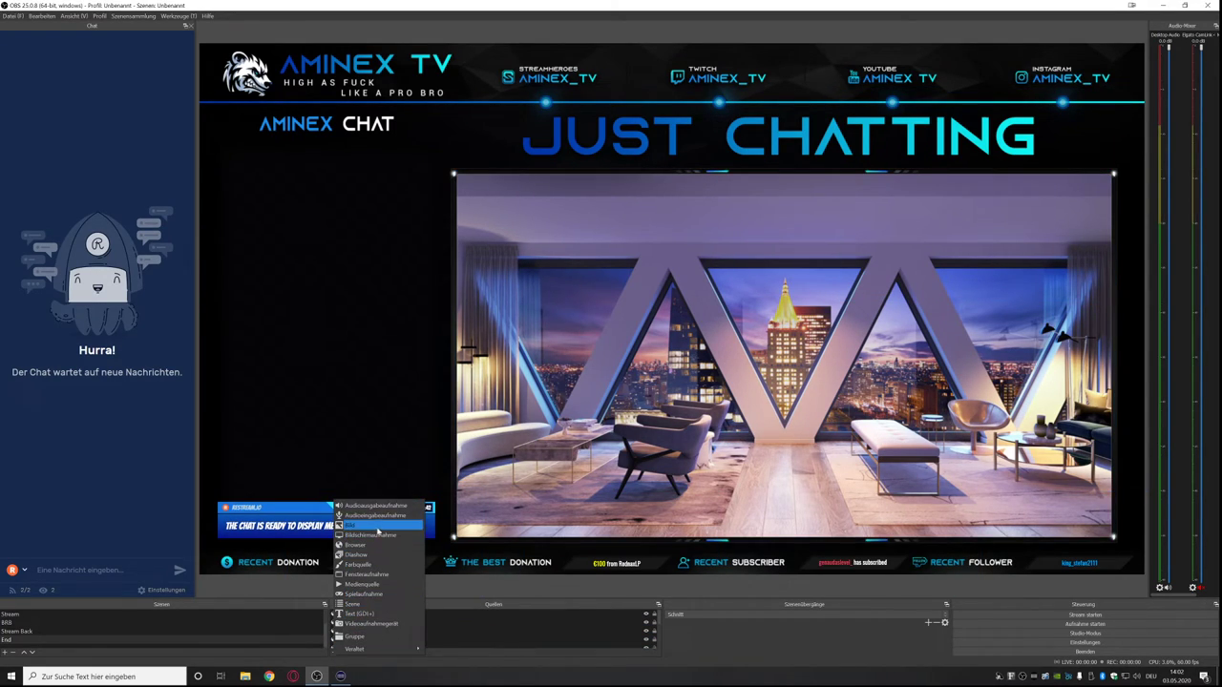
pyautogui.click(372, 624)
pyautogui.write('Ob')
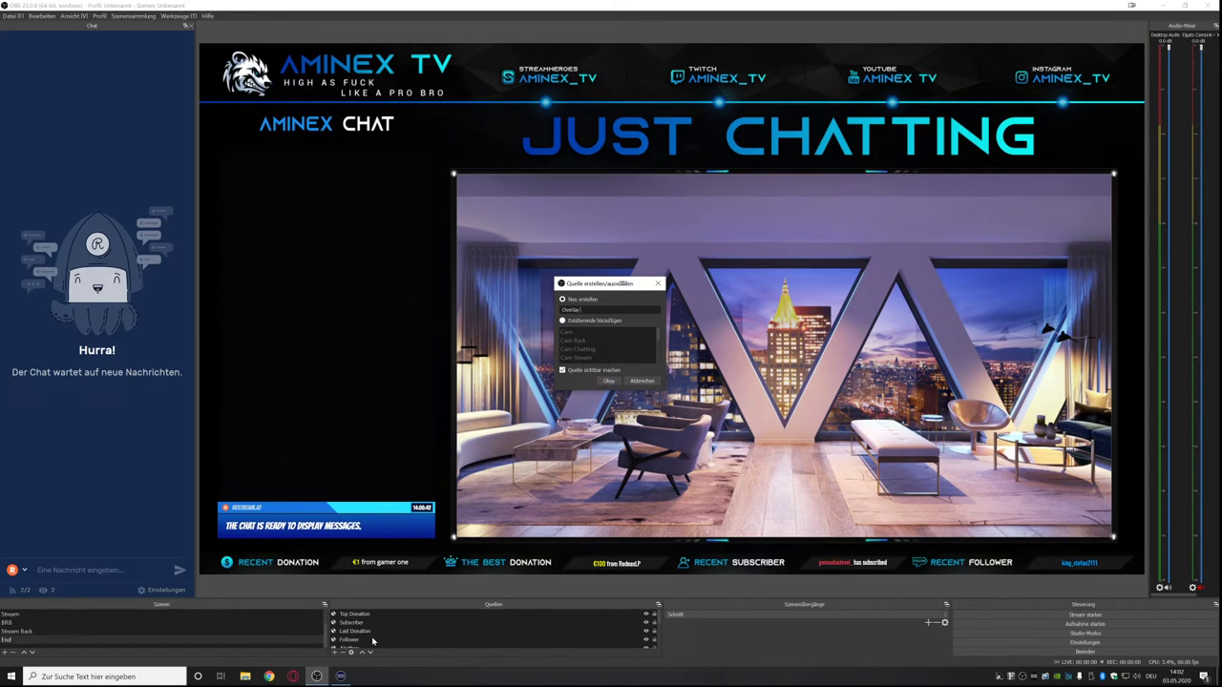
pyautogui.press('Return')
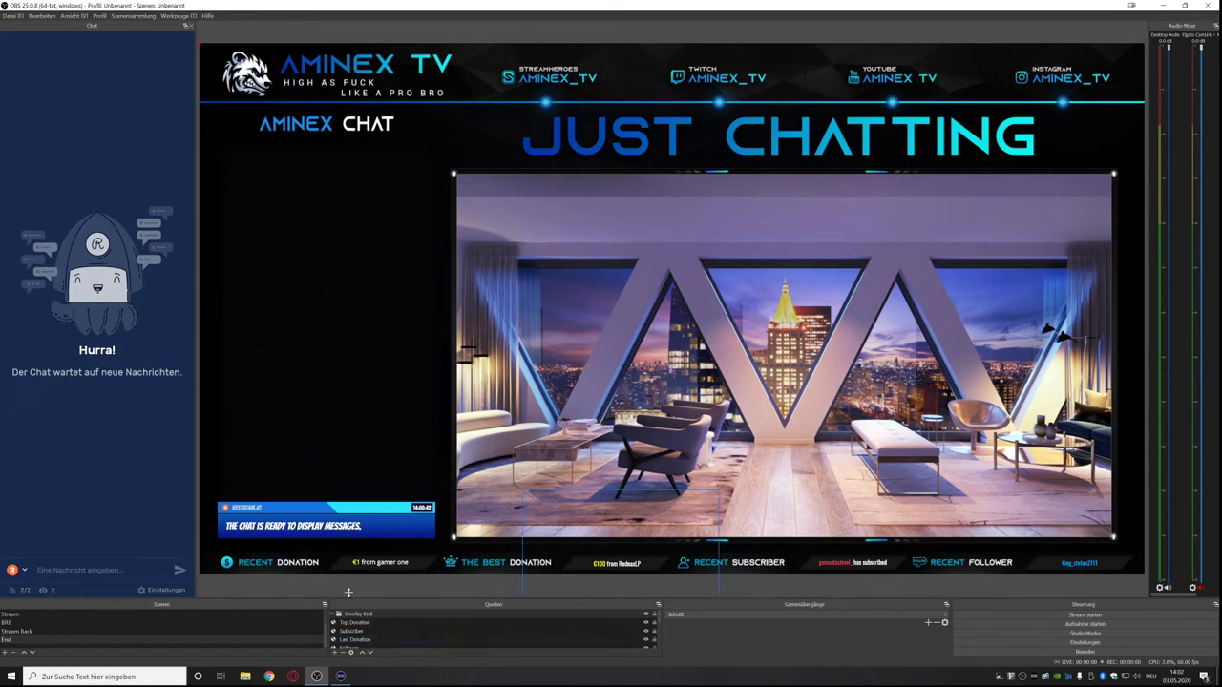
# Move the stat label, alert and chat sources into the Overlay End group, and collapse the Overlay End and Cam End groups.
pyautogui.scroll(-1, 358, 625)
pyautogui.click(351, 632)
pyautogui.keyDown('shift'); pyautogui.click(354, 637); pyautogui.keyUp('shift')
pyautogui.scroll(1, 355, 632)
pyautogui.moveTo(359, 627); pyautogui.dragTo(355, 614)
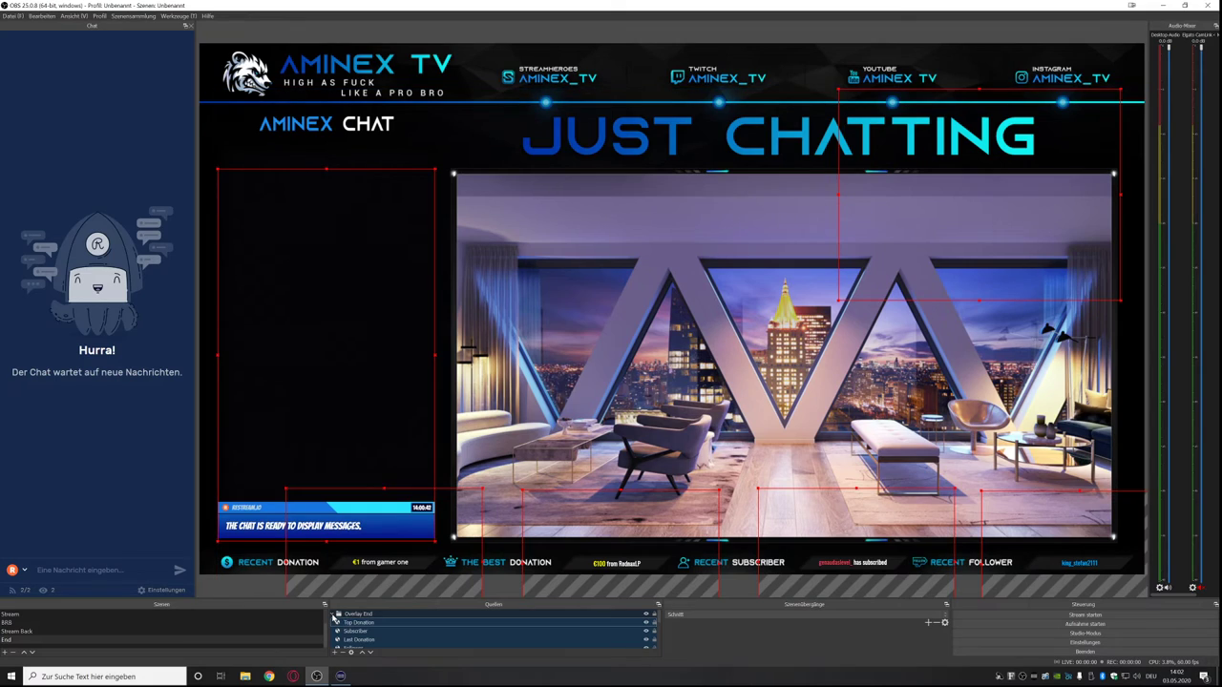
pyautogui.click(333, 615)
pyautogui.click(335, 632)
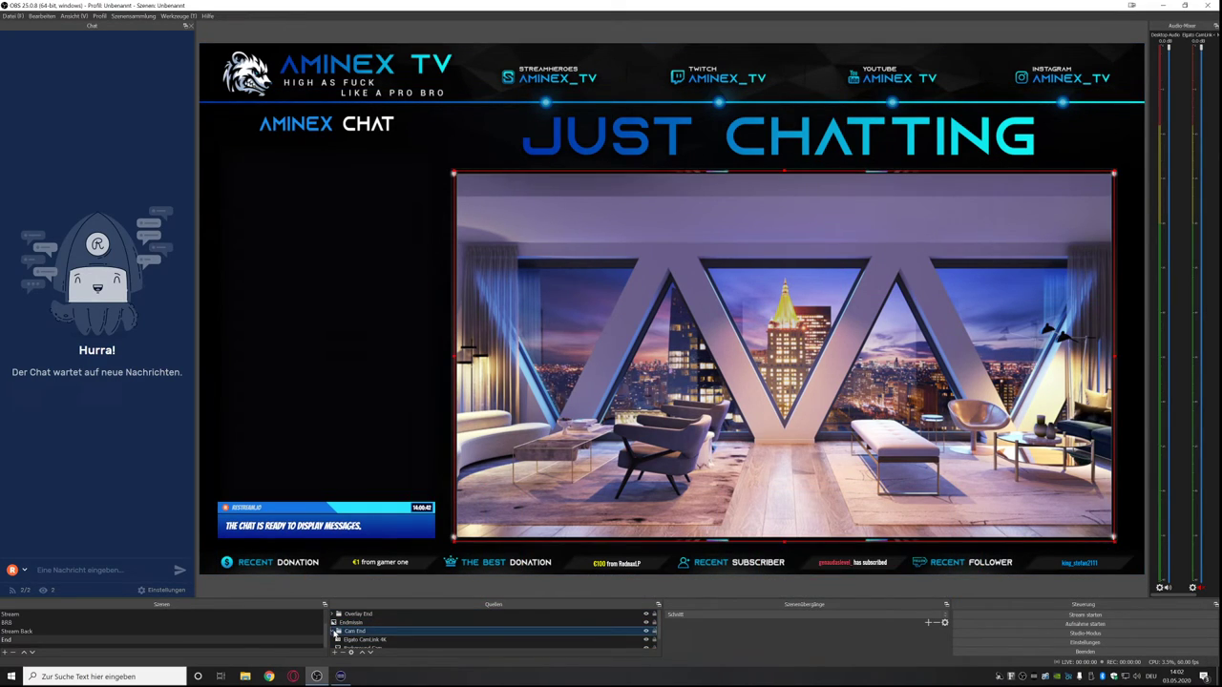
pyautogui.click(333, 632)
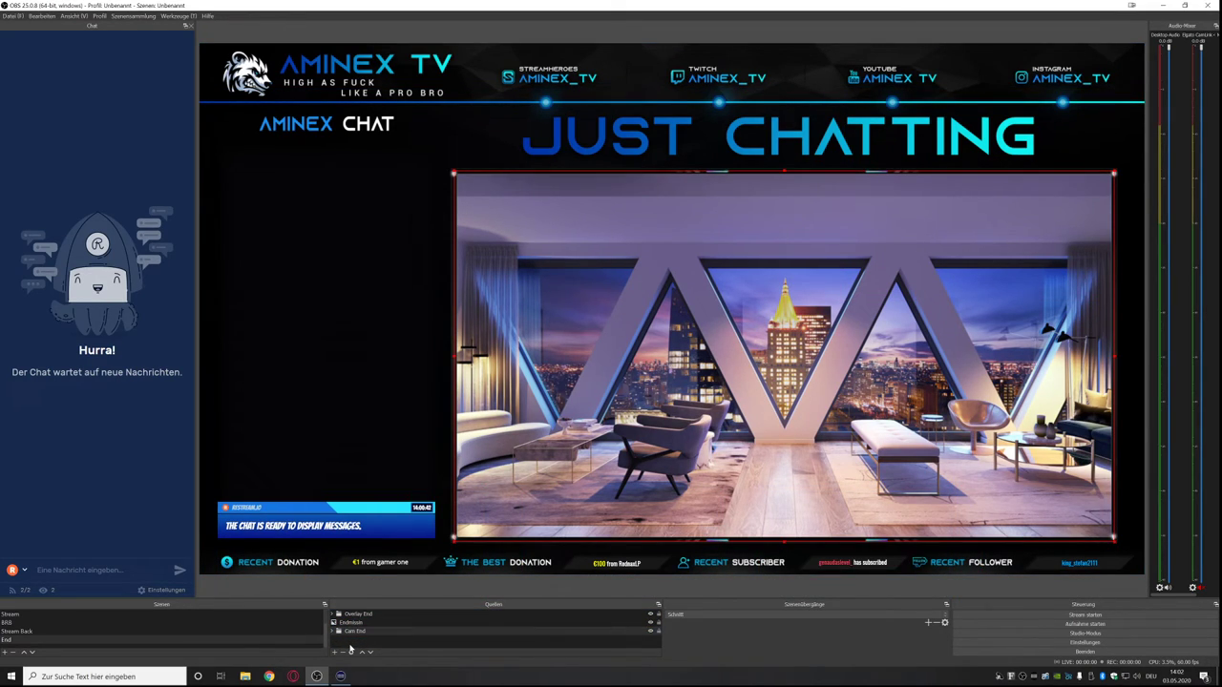
# Add a media source named Endcard to the End scene and browse for its local file in Dokumente > Stream > Animationen.
pyautogui.click(336, 652)
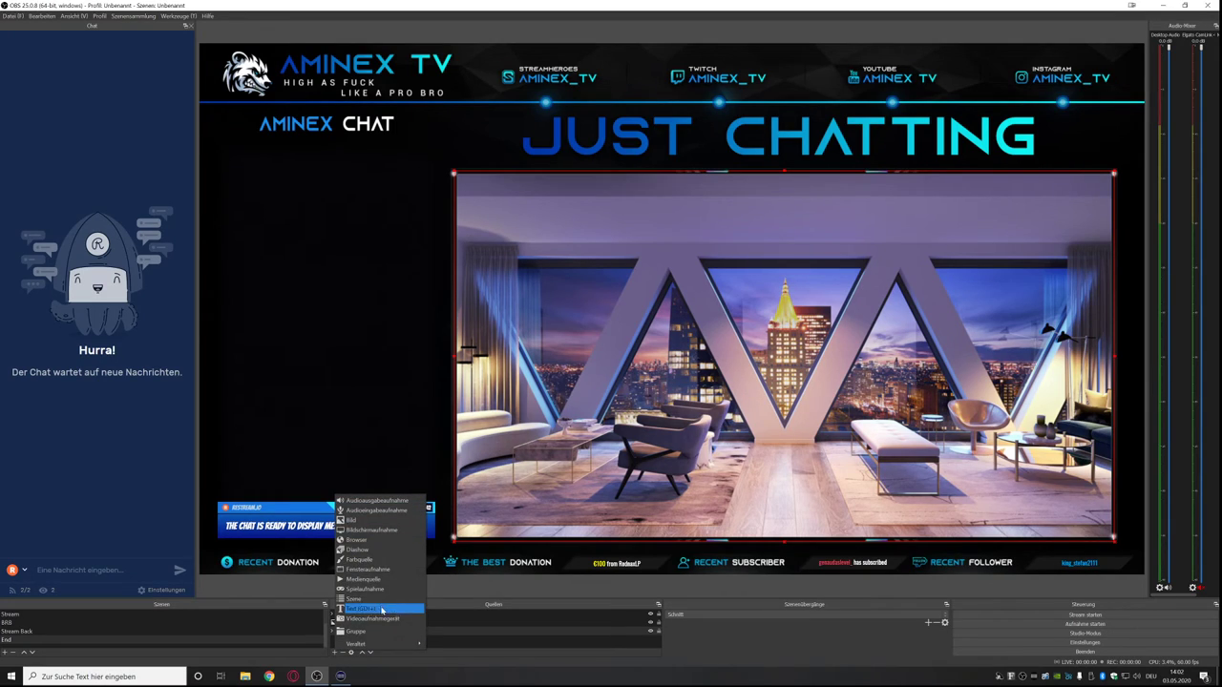
pyautogui.click(388, 583)
pyautogui.write('El')
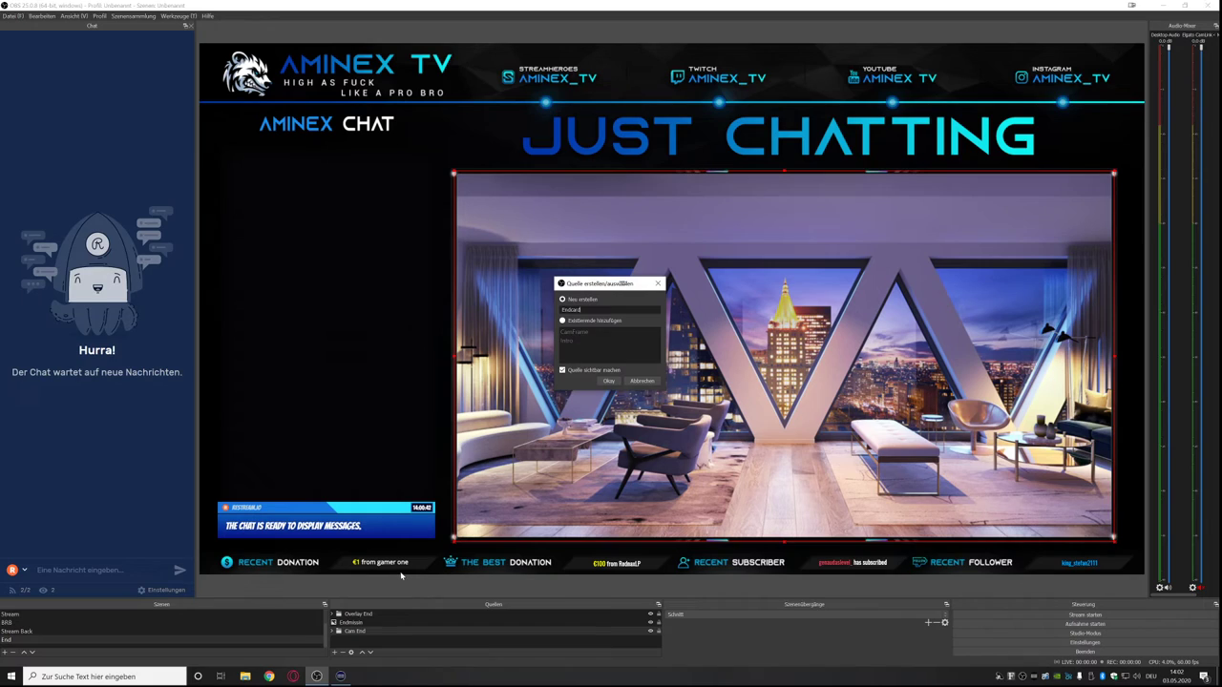
pyautogui.press('Return')
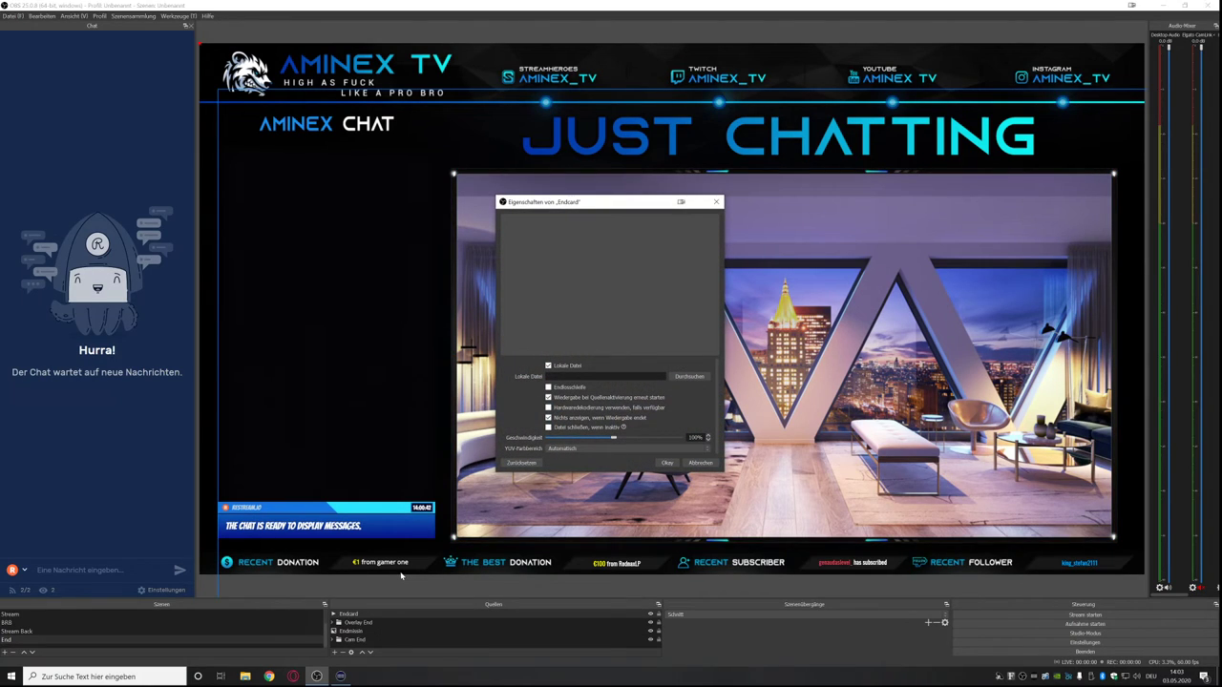
pyautogui.click(688, 376)
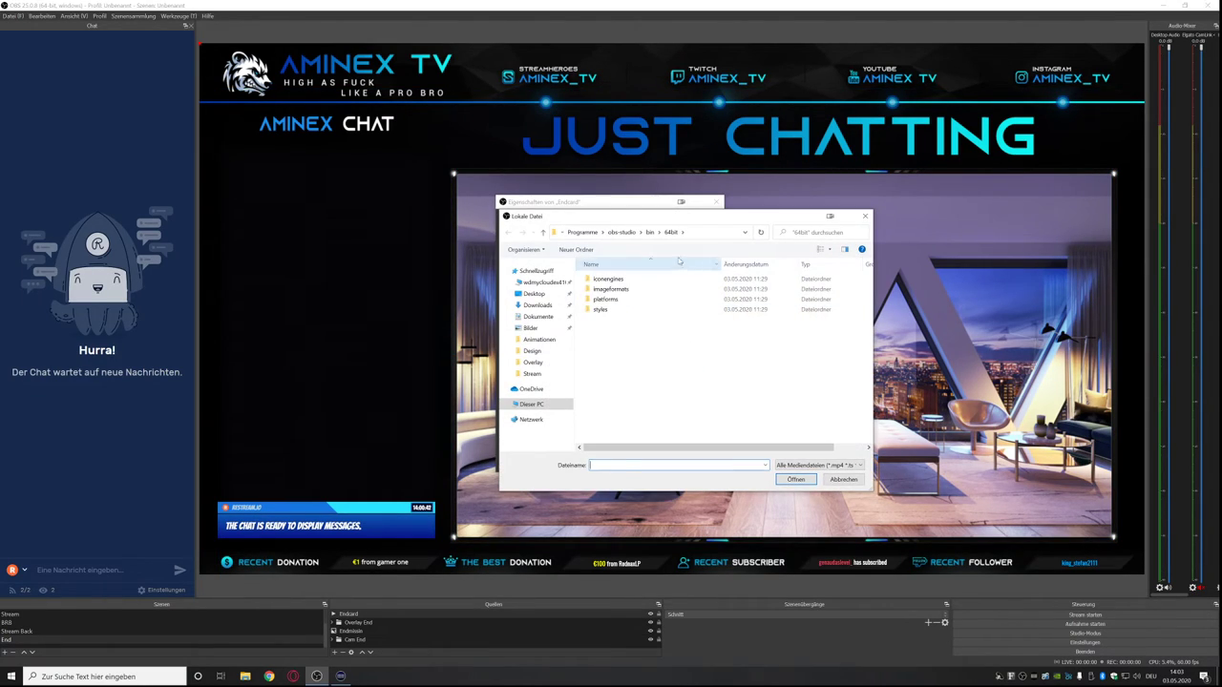
pyautogui.click(538, 316)
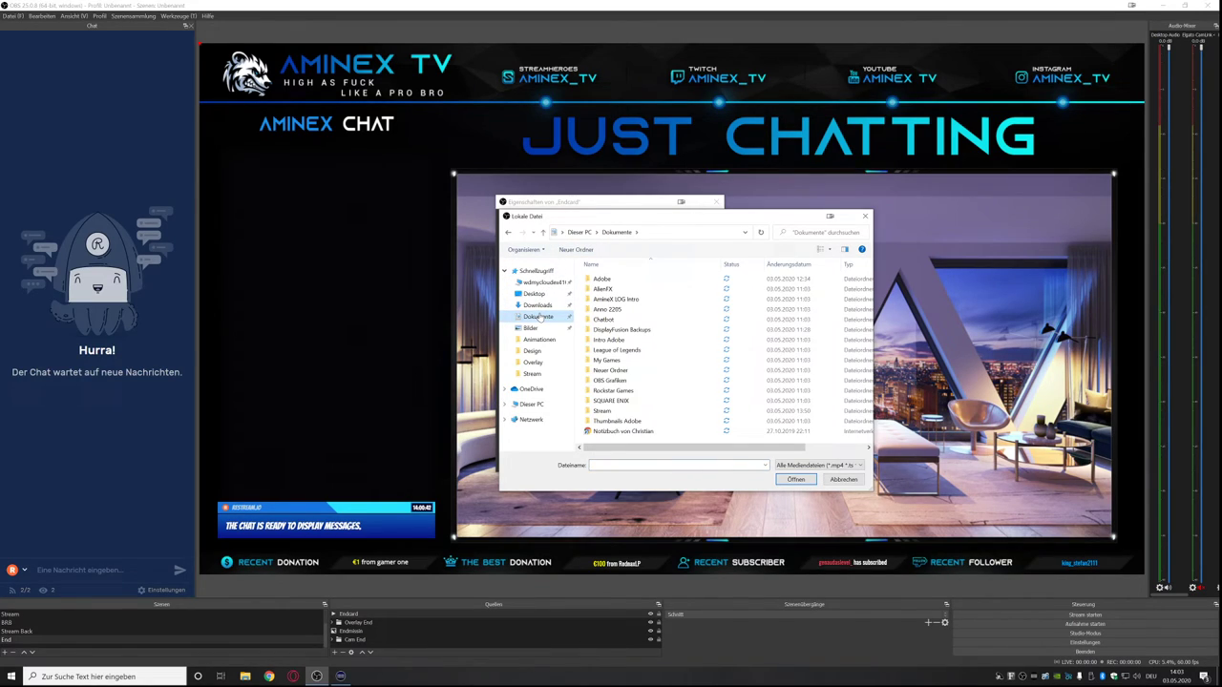
pyautogui.doubleClick(604, 410)
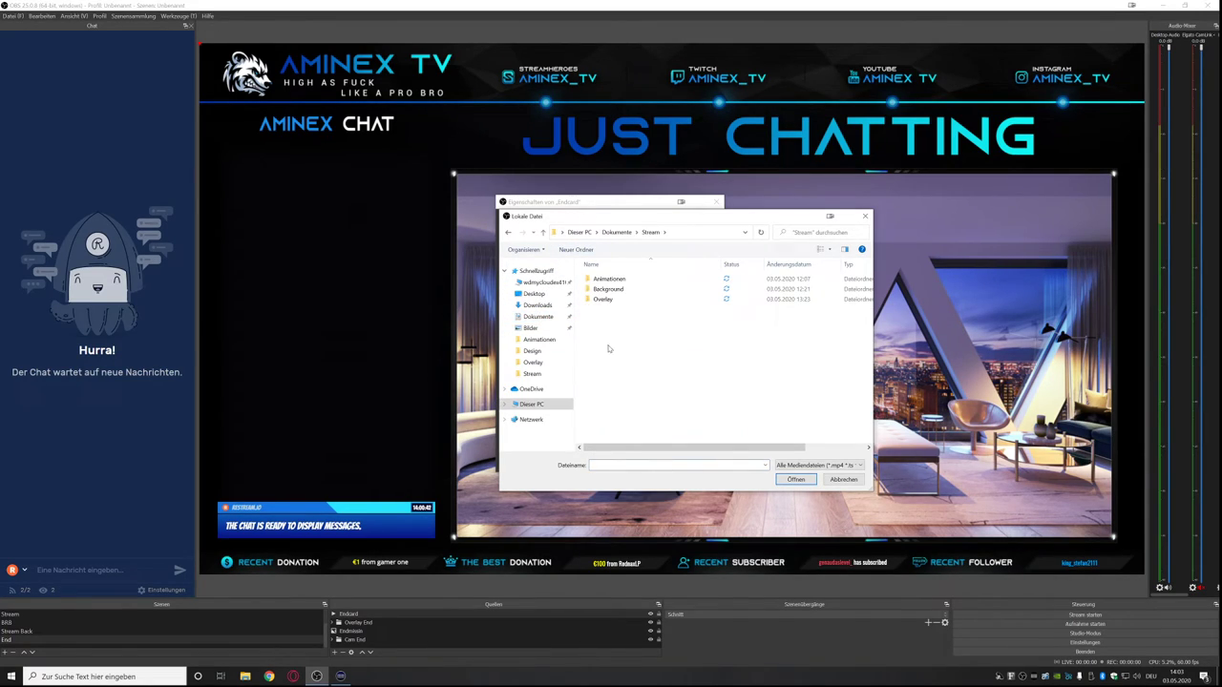
pyautogui.doubleClick(614, 281)
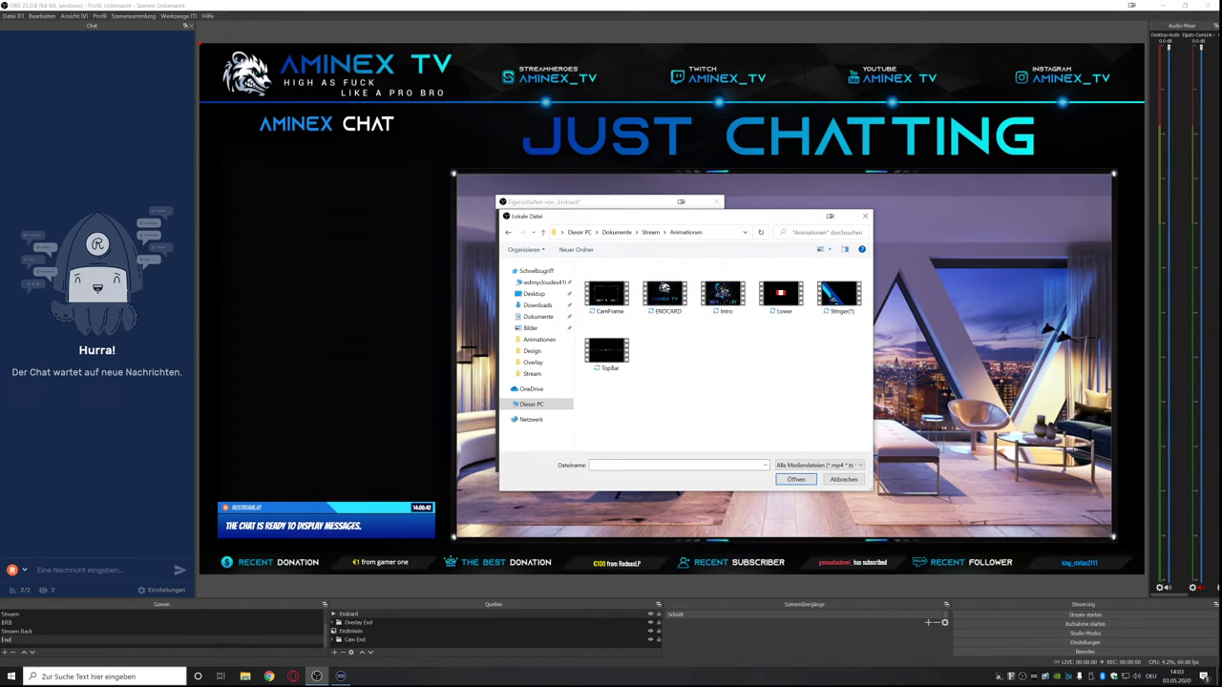
# Play the ENDCARD video from the file list to preview it, and close the player.
pyautogui.rightClick(672, 292)
pyautogui.click(695, 311)
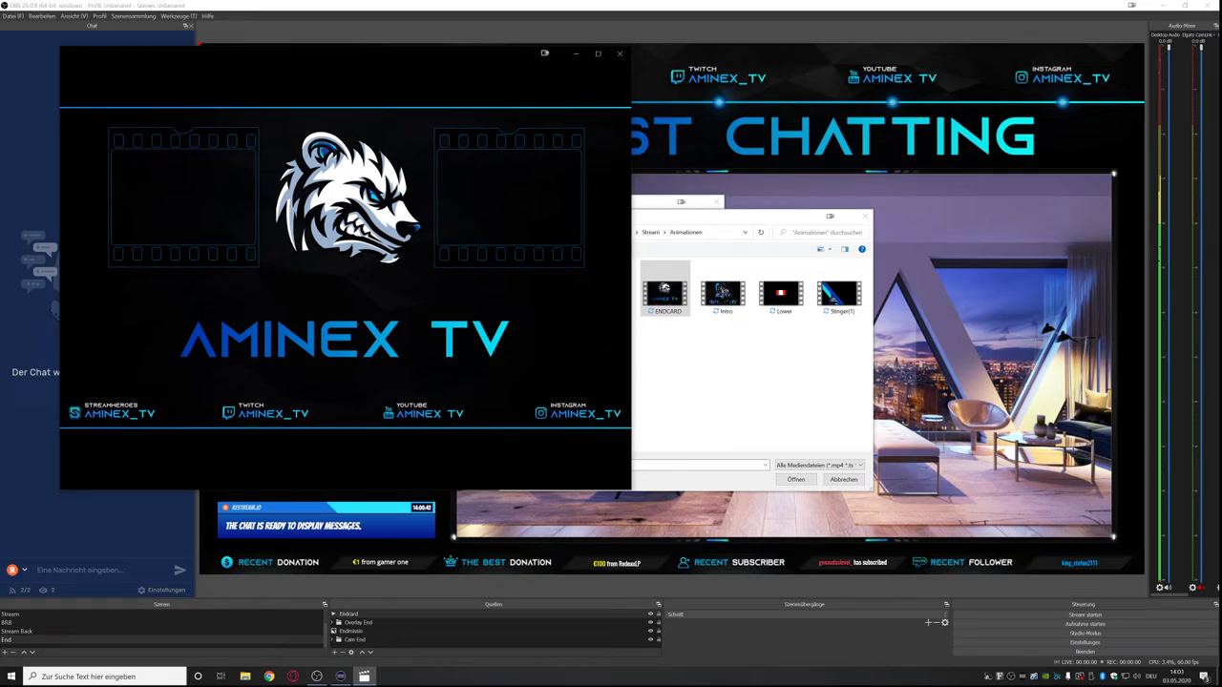
pyautogui.moveTo(533, 335)
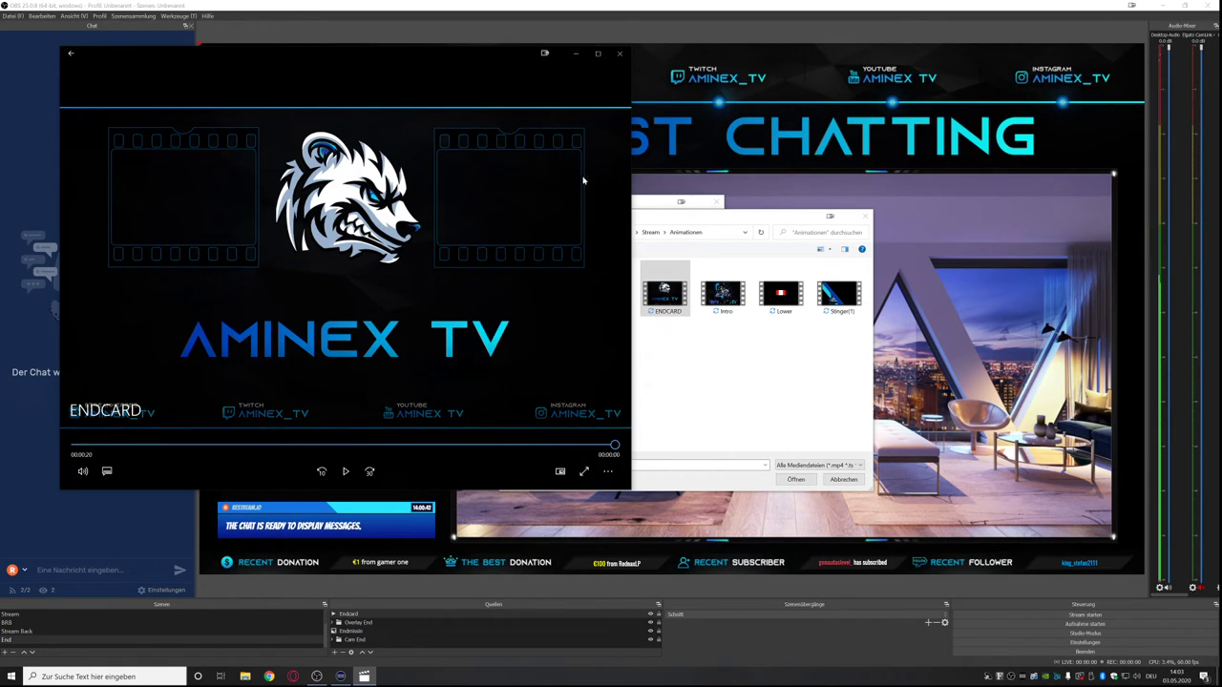
pyautogui.click(620, 53)
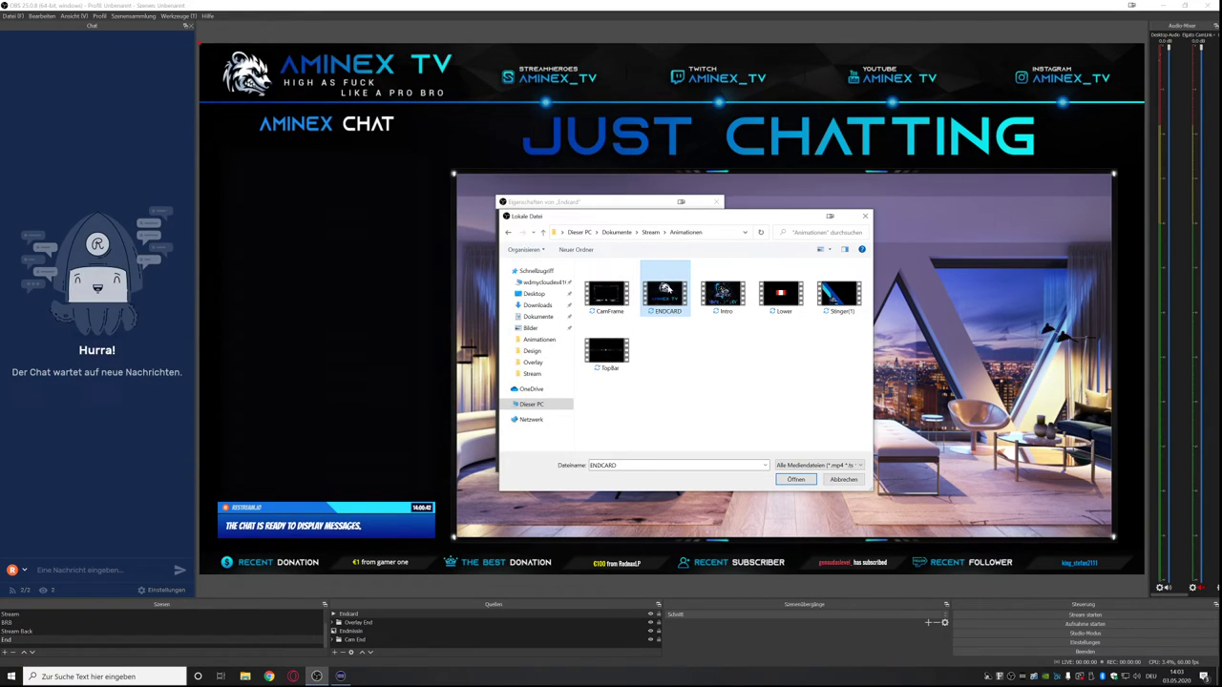
# Load ENDCARD as the Endcard source's local file and enlarge the source to fill the whole canvas.
pyautogui.doubleClick(666, 294)
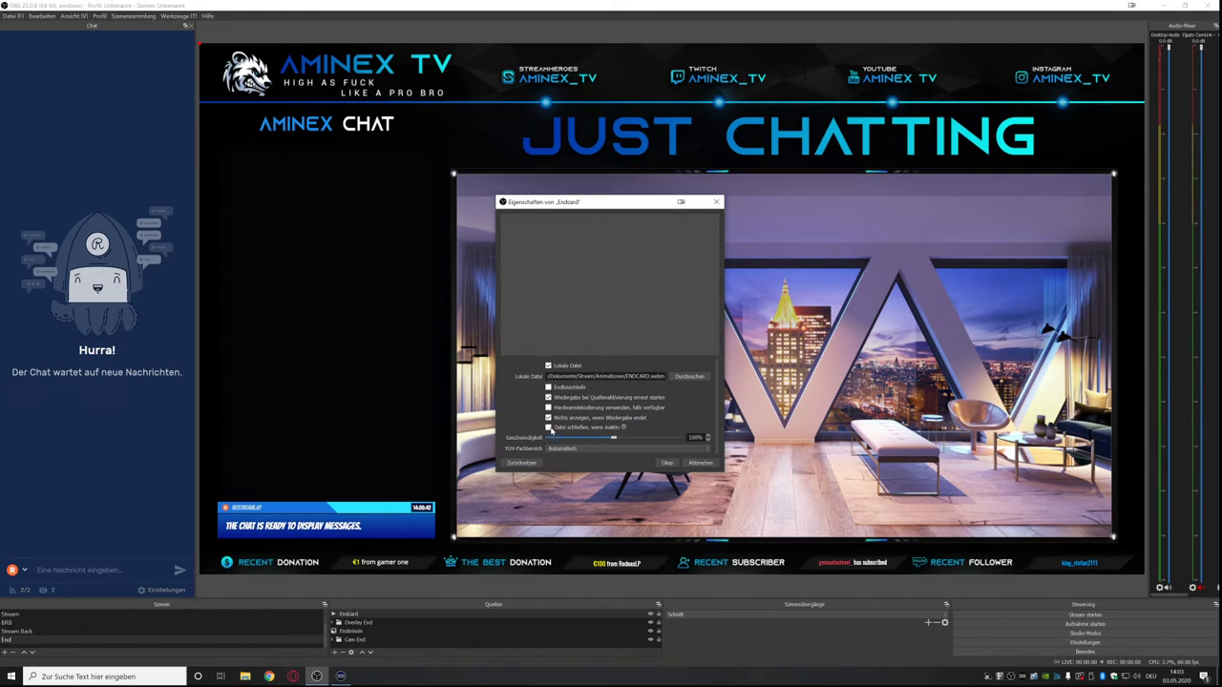
pyautogui.click(667, 463)
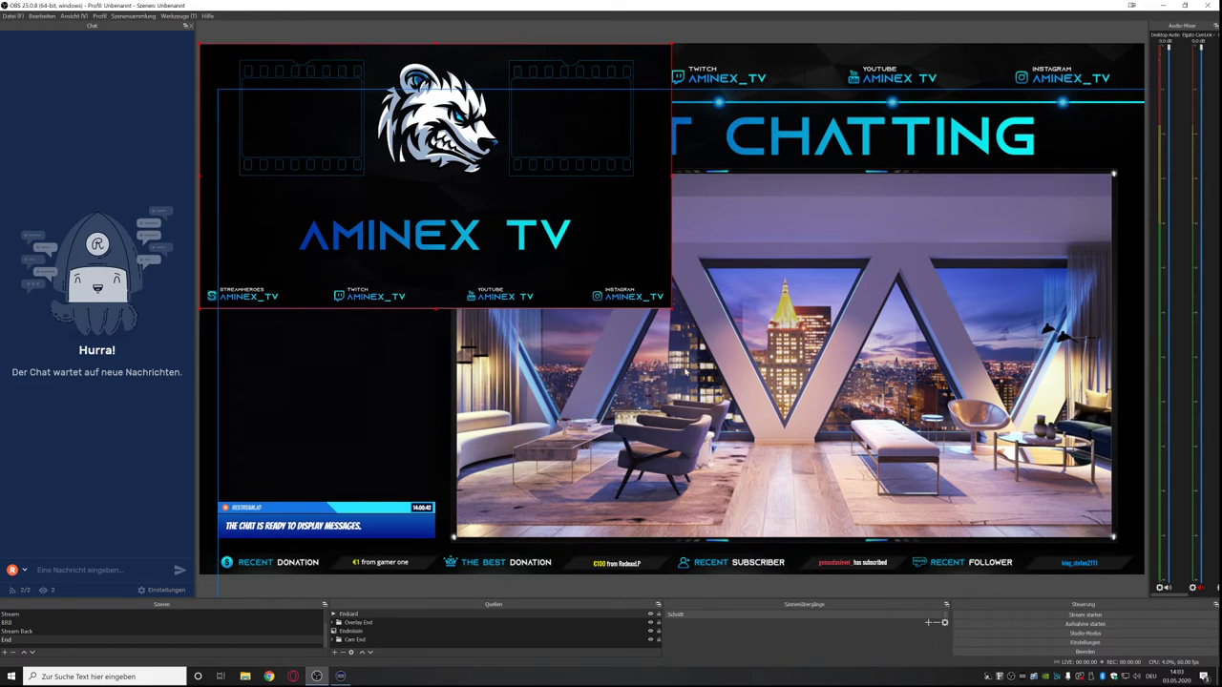
pyautogui.moveTo(673, 313); pyautogui.dragTo(1143, 524)
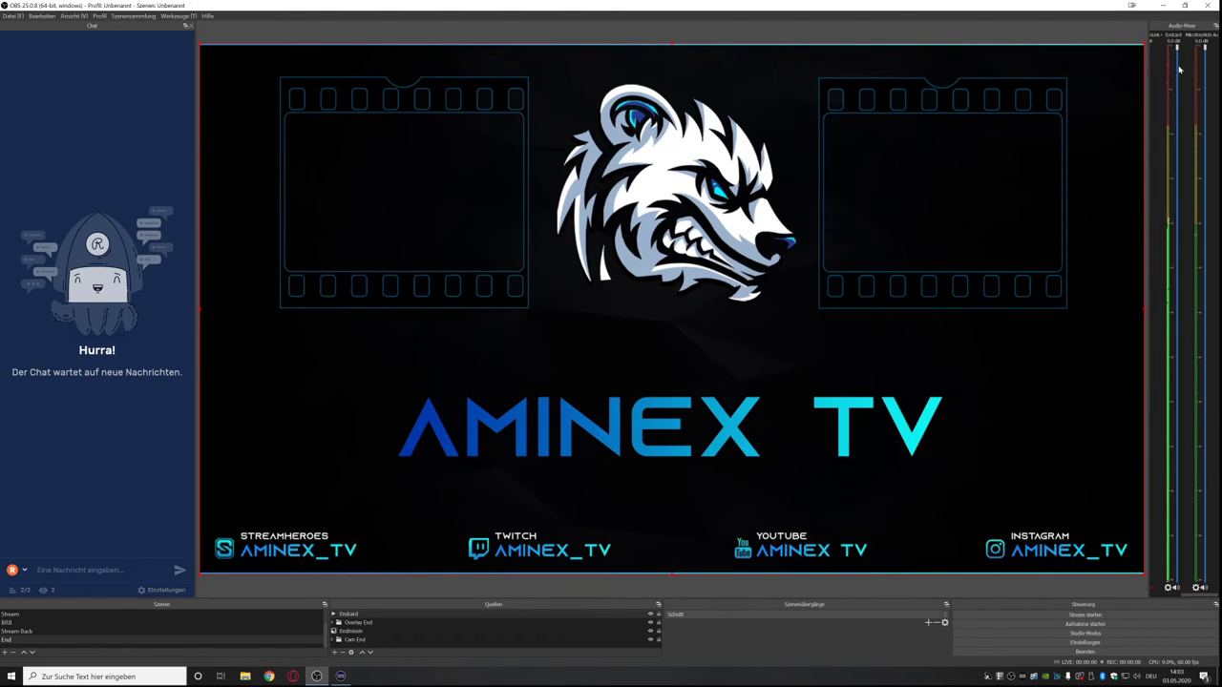
# Lower the Endcard source's audio level to about -15 dB.
pyautogui.moveTo(1178, 47); pyautogui.dragTo(1193, 276)
pyautogui.moveTo(1177, 274); pyautogui.dragTo(1179, 288)
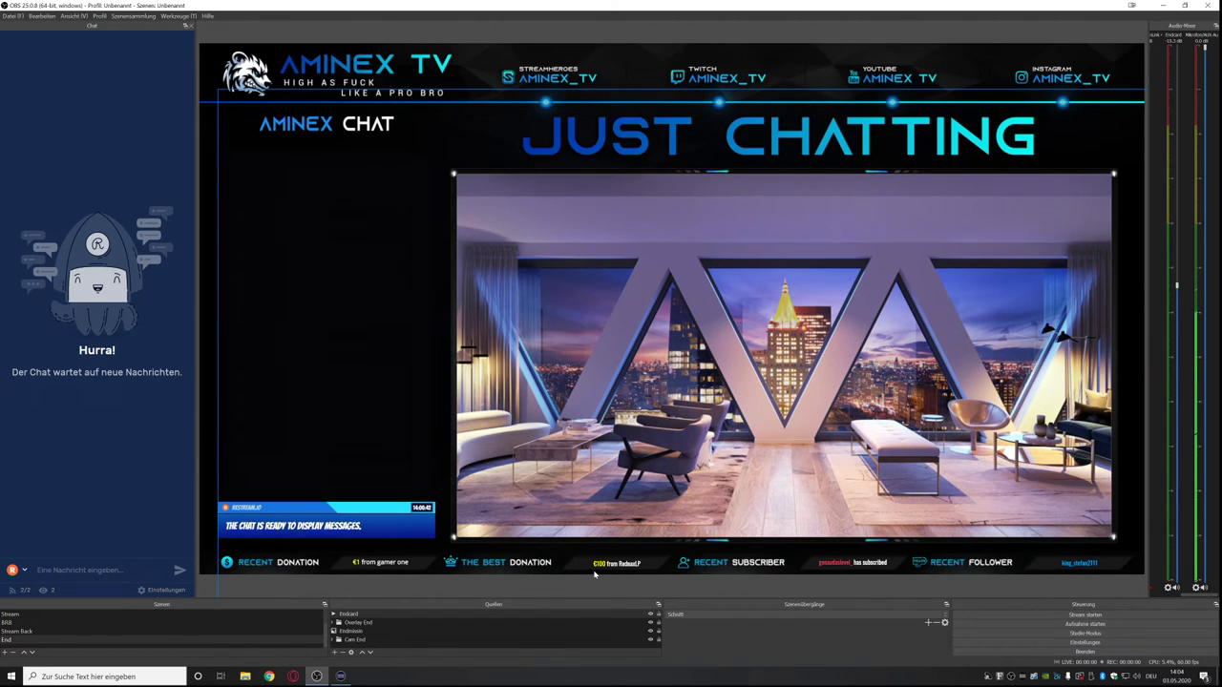
# Disable "Nichts anzeigen, wenn Wiedergabe endet" for the Endcard source, and hide and show it again to replay the clip.
pyautogui.rightClick(450, 615)
pyautogui.click(477, 603)
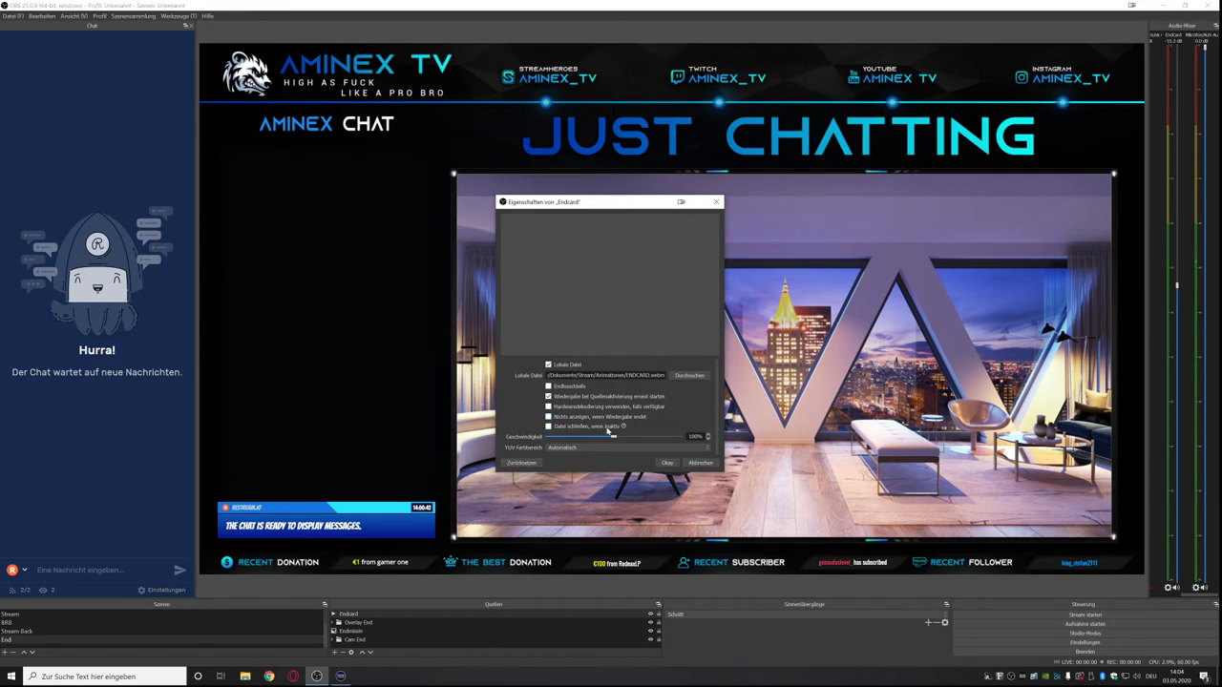
pyautogui.click(667, 463)
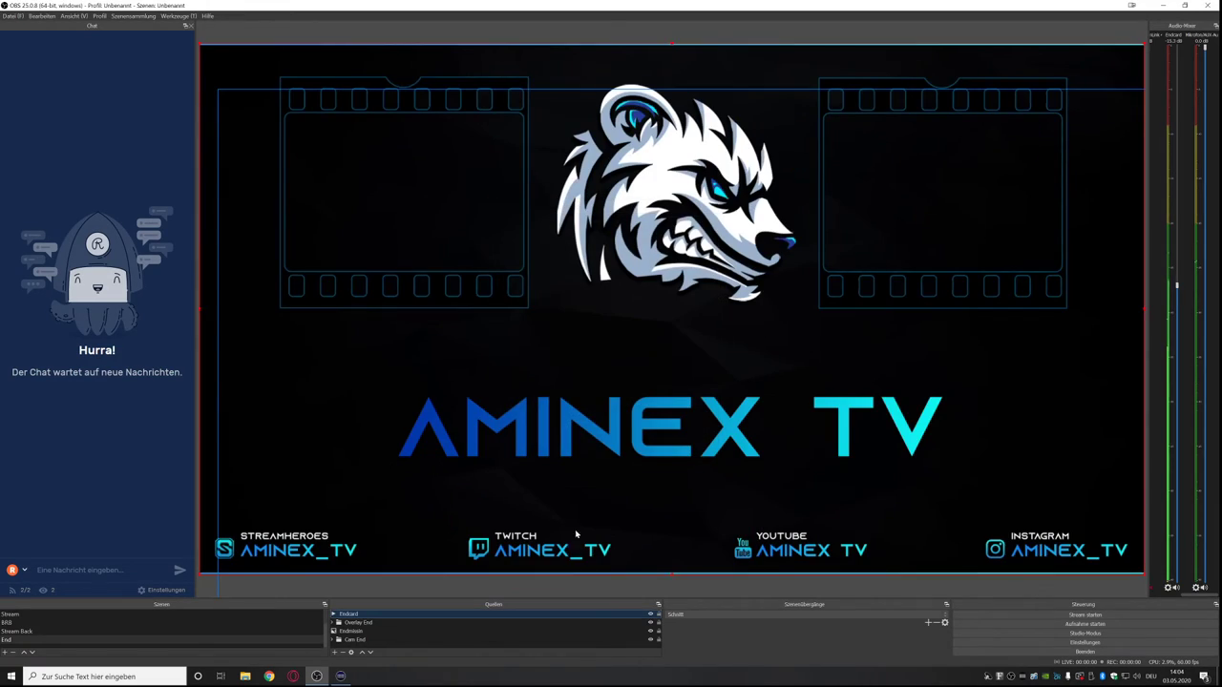
pyautogui.click(650, 616)
pyautogui.click(649, 616)
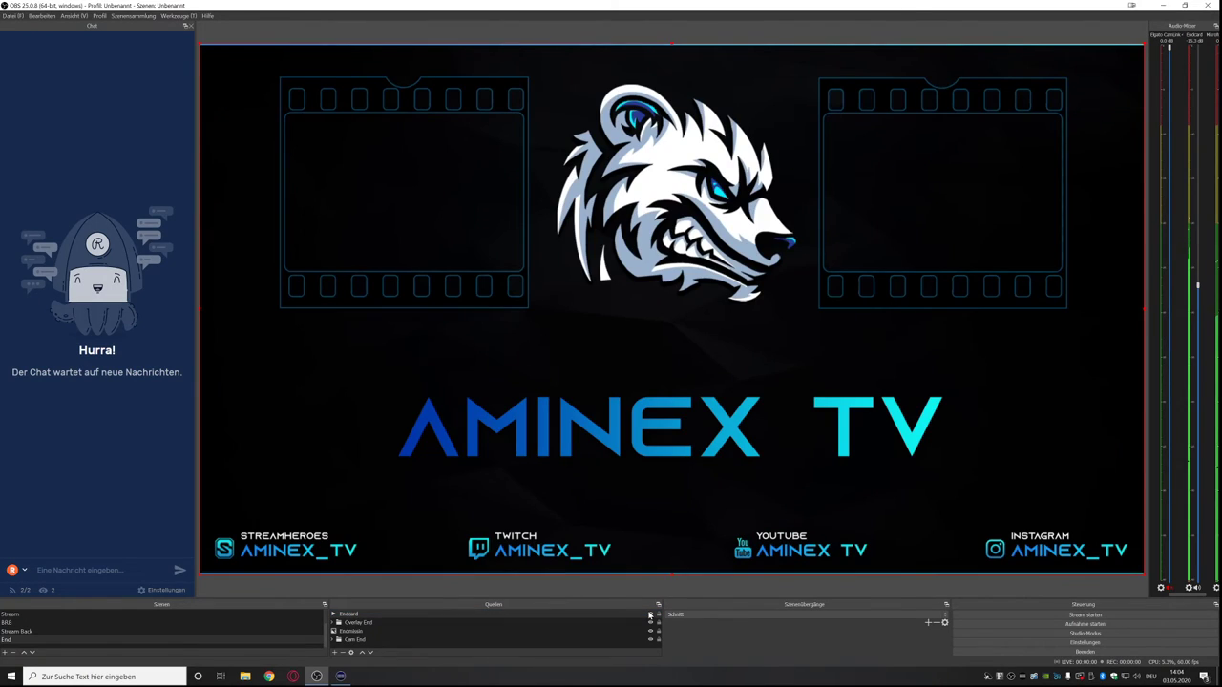
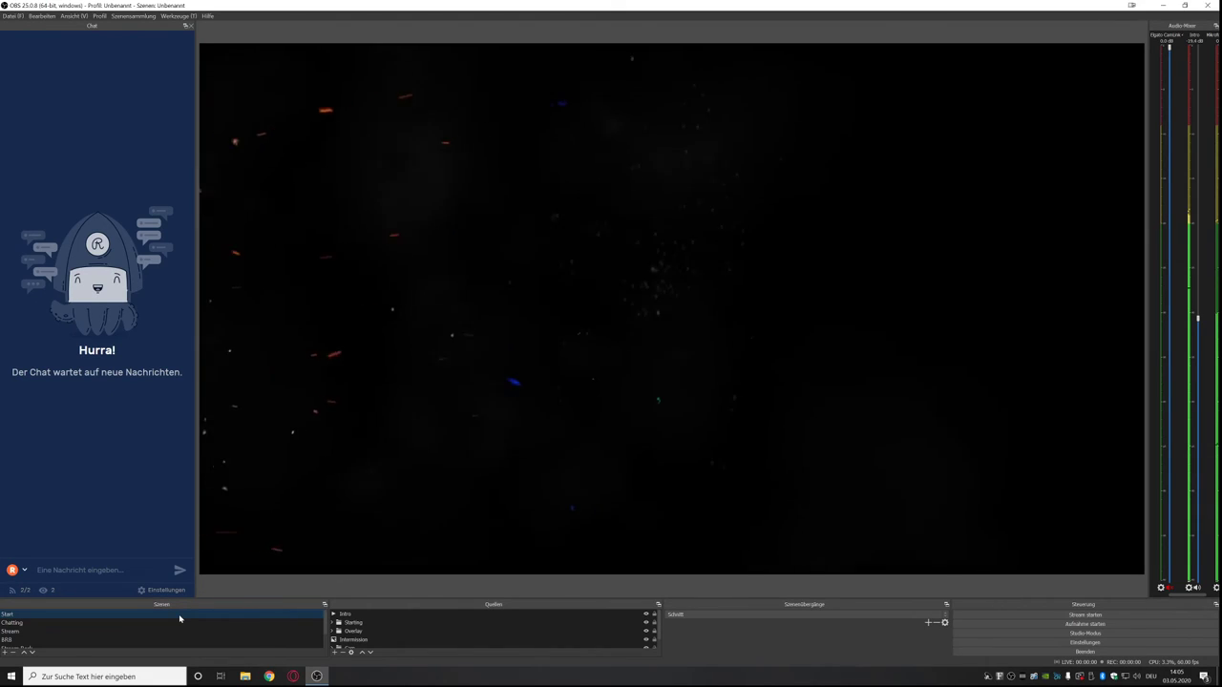
# Switch from the Start scene back to the End scene.
pyautogui.scroll(-1, 186, 639)
pyautogui.click(185, 640)
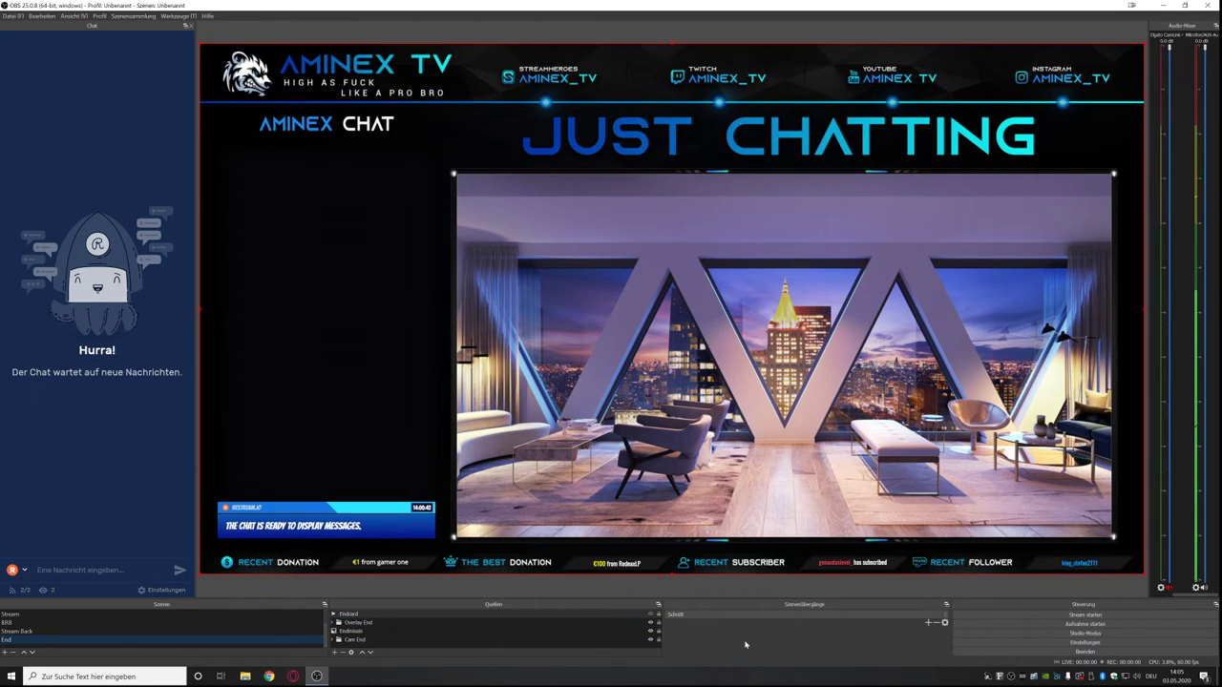
# In Stream Deck, return to the main key grid and add an OBS source key titled Endcard on the second row's first slot.
pyautogui.click(1012, 676)
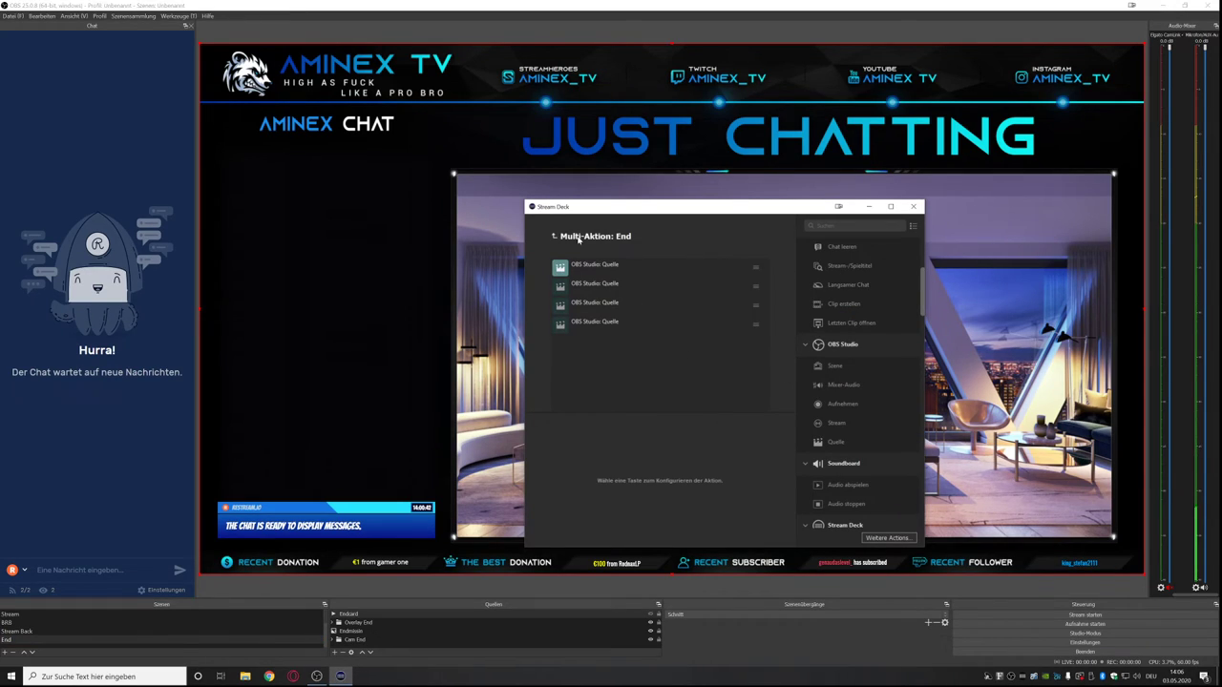
pyautogui.click(557, 236)
pyautogui.click(569, 340)
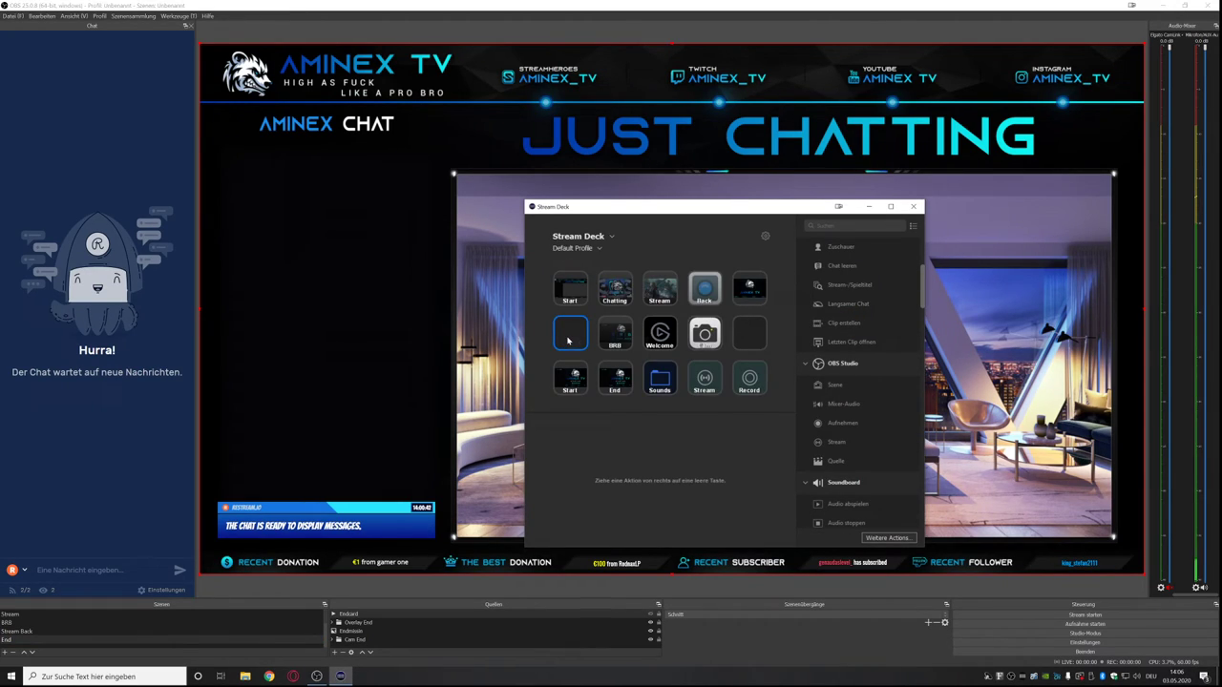
pyautogui.rightClick(568, 341)
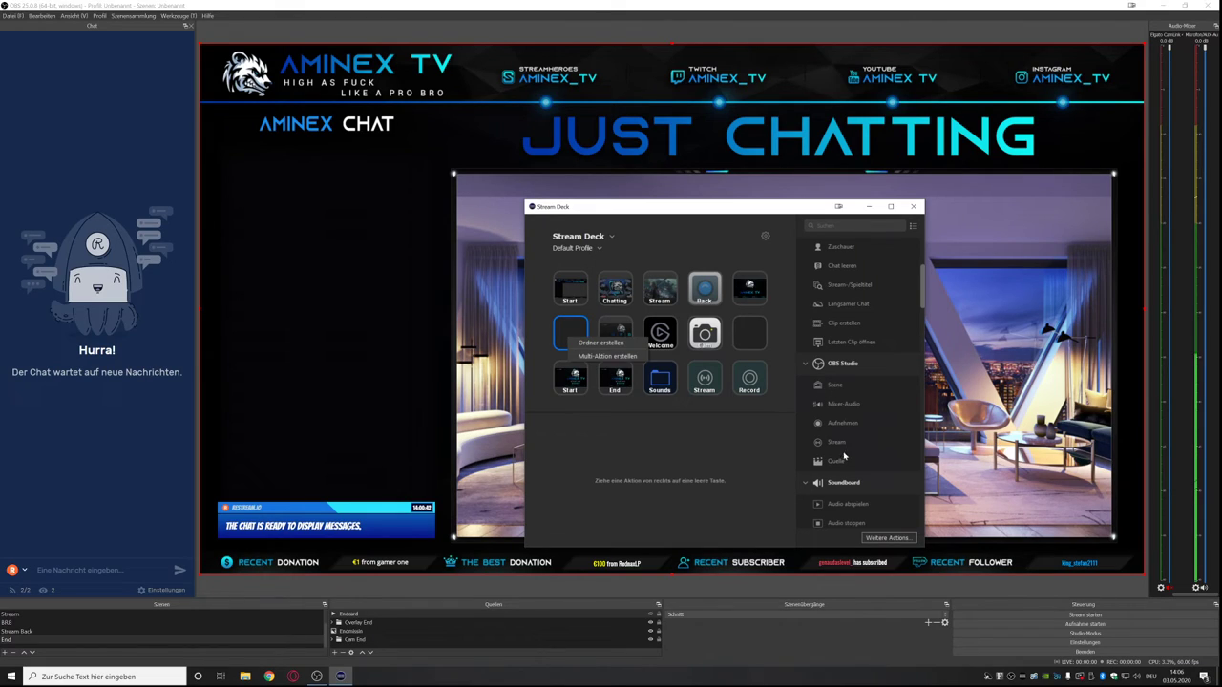
pyautogui.moveTo(844, 456); pyautogui.dragTo(571, 334)
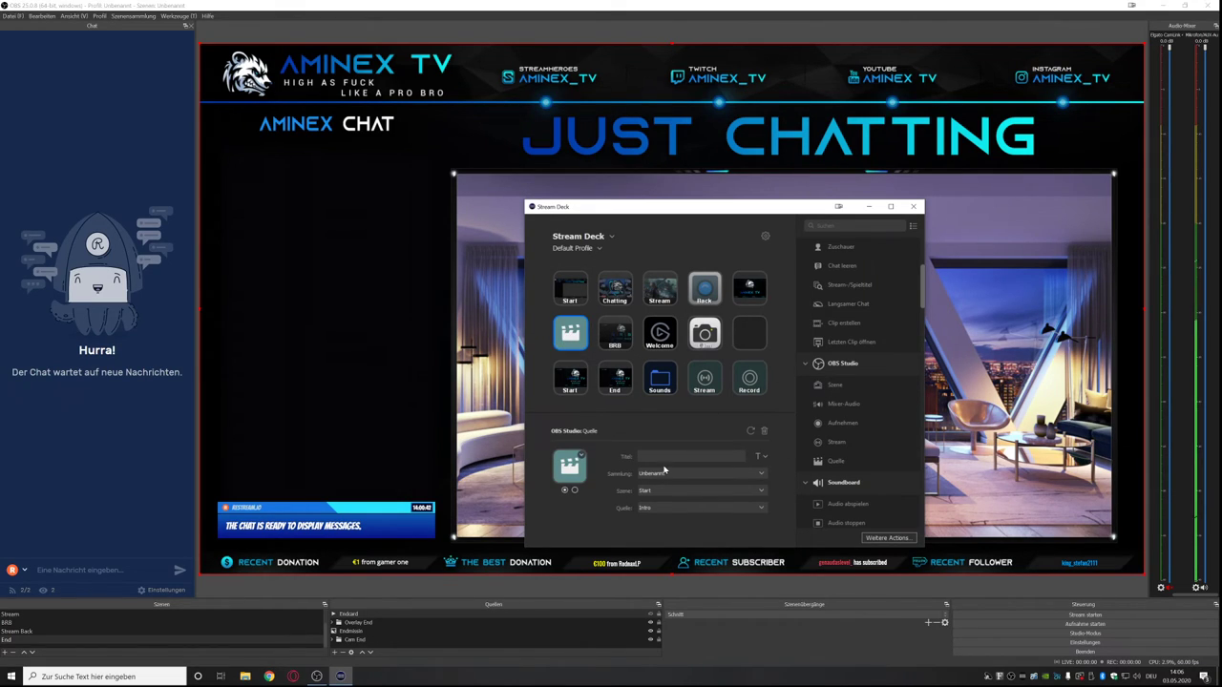
pyautogui.write('Endcard')
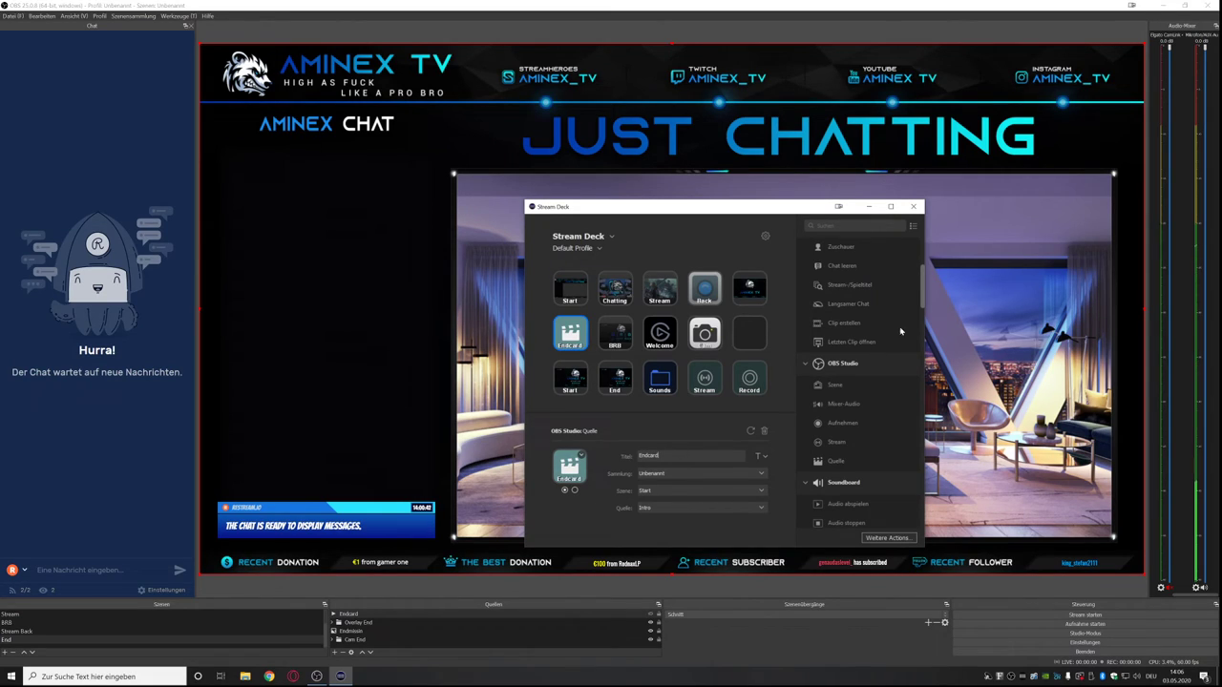
# Title the untitled scene key at the end of the first row End.
pyautogui.click(754, 287)
pyautogui.click(659, 451)
pyautogui.write('End')
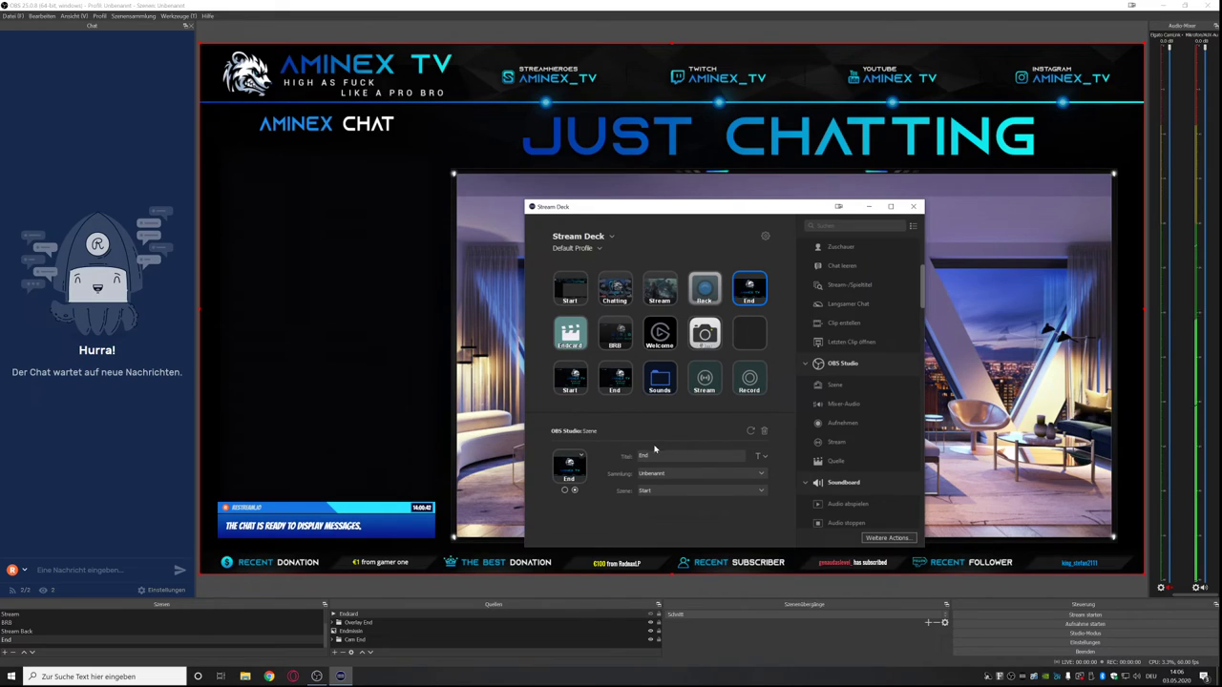
# Link the Endcard key to the End scene and its Endcard source.
pyautogui.click(578, 330)
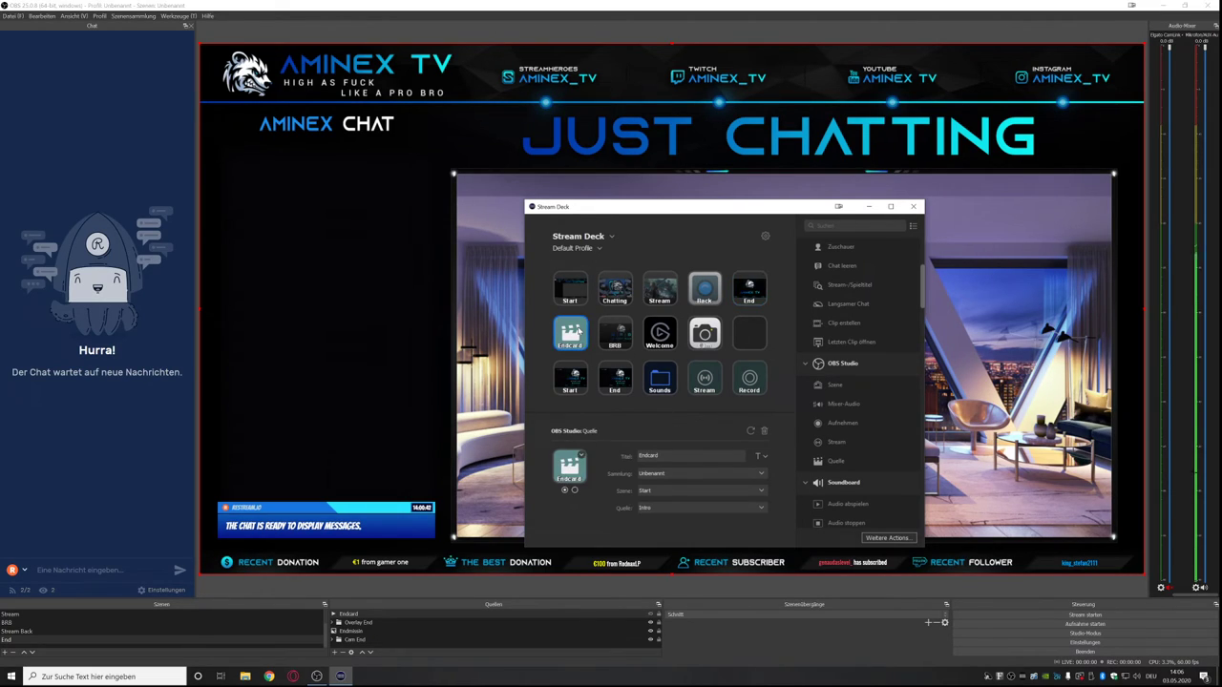
pyautogui.click(662, 509)
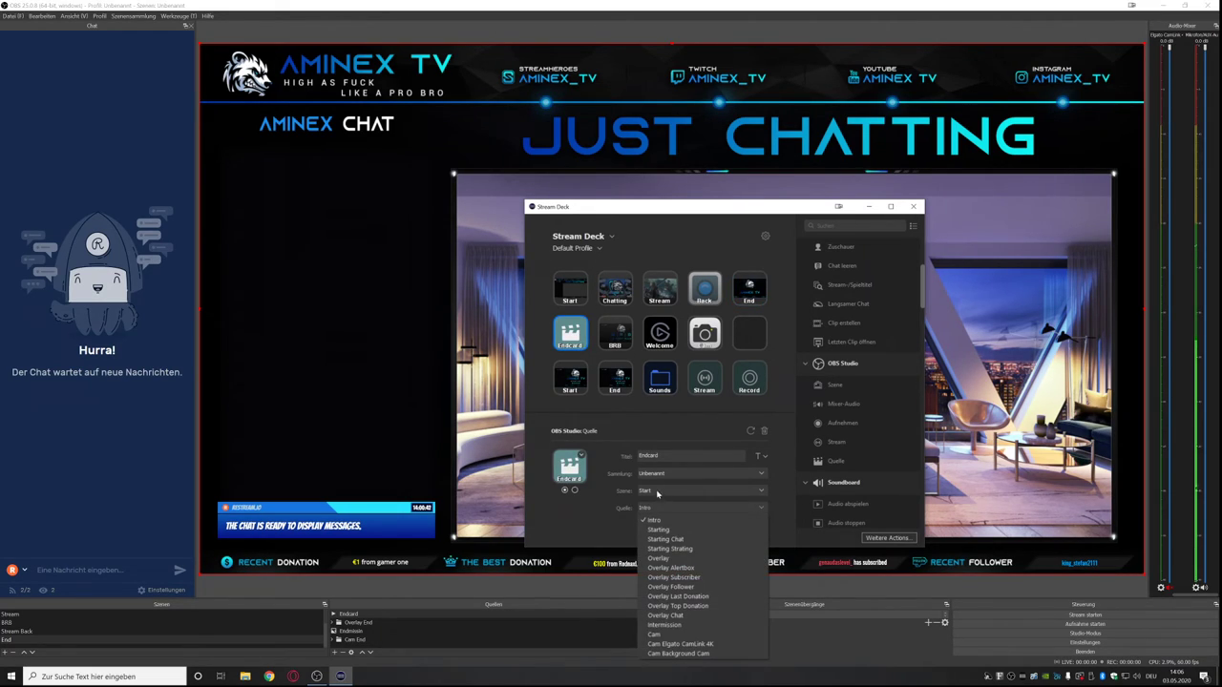
pyautogui.click(661, 491)
pyautogui.click(659, 551)
pyautogui.click(662, 509)
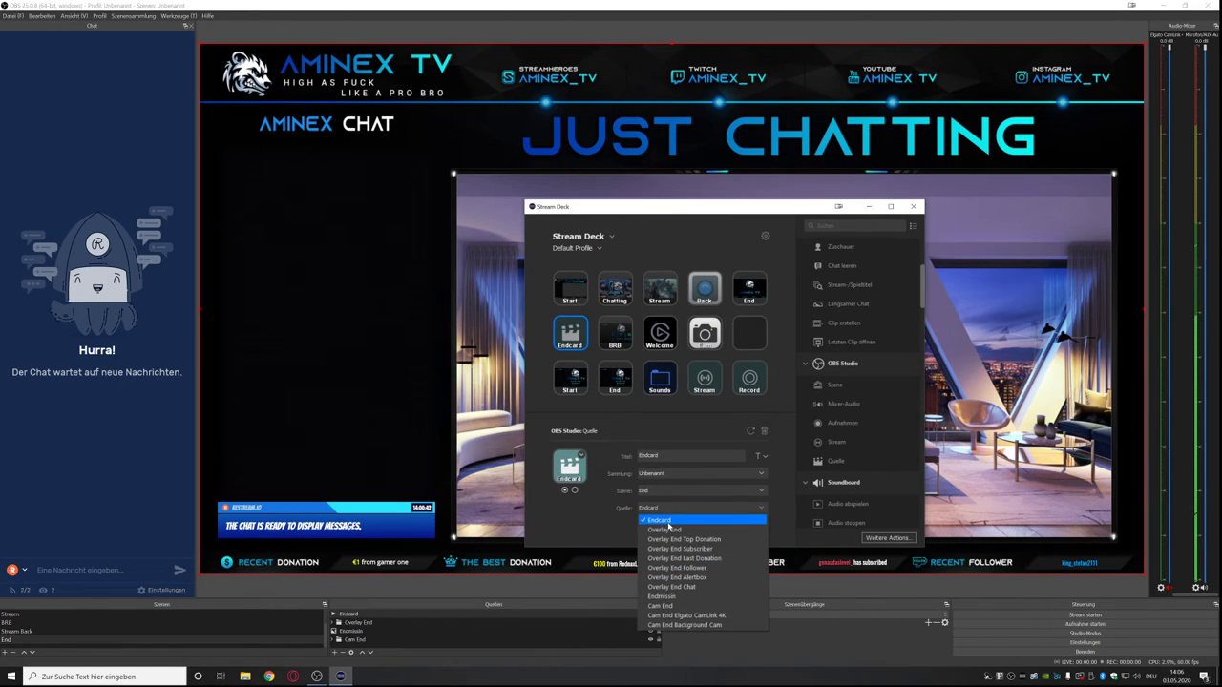
pyautogui.click(667, 520)
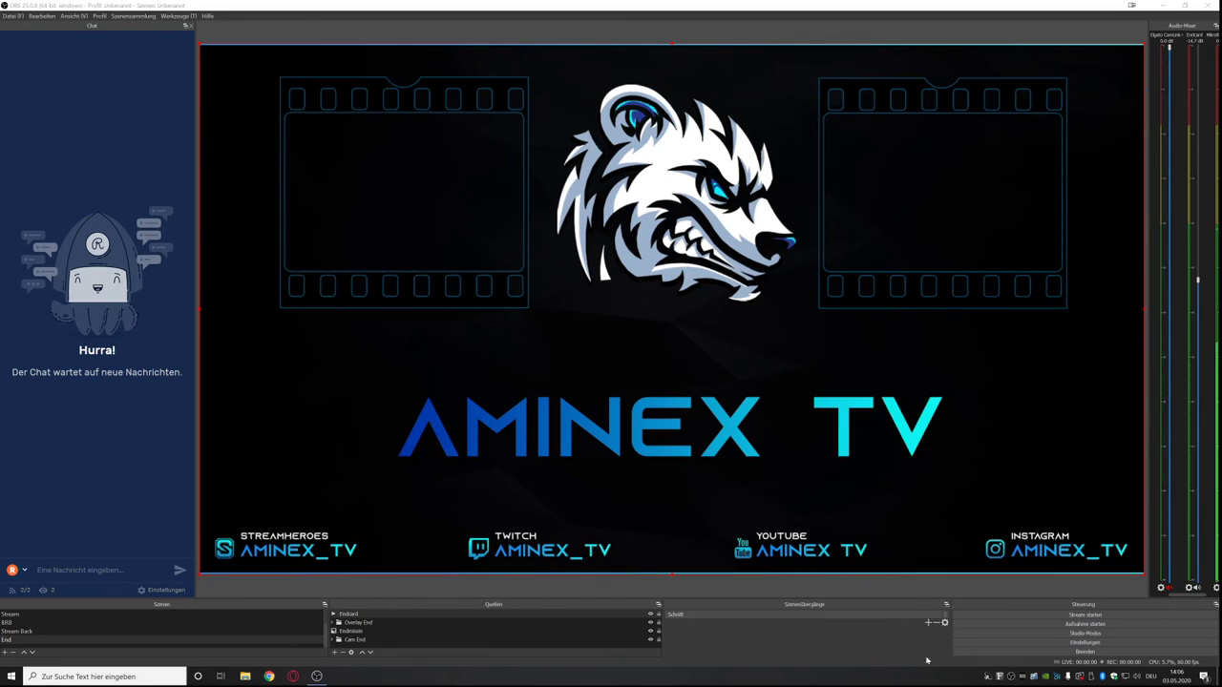
# Reopen Stream Deck and use the ENDCARD image from the Overlay folder as the Endcard key's icon.
pyautogui.click(1022, 681)
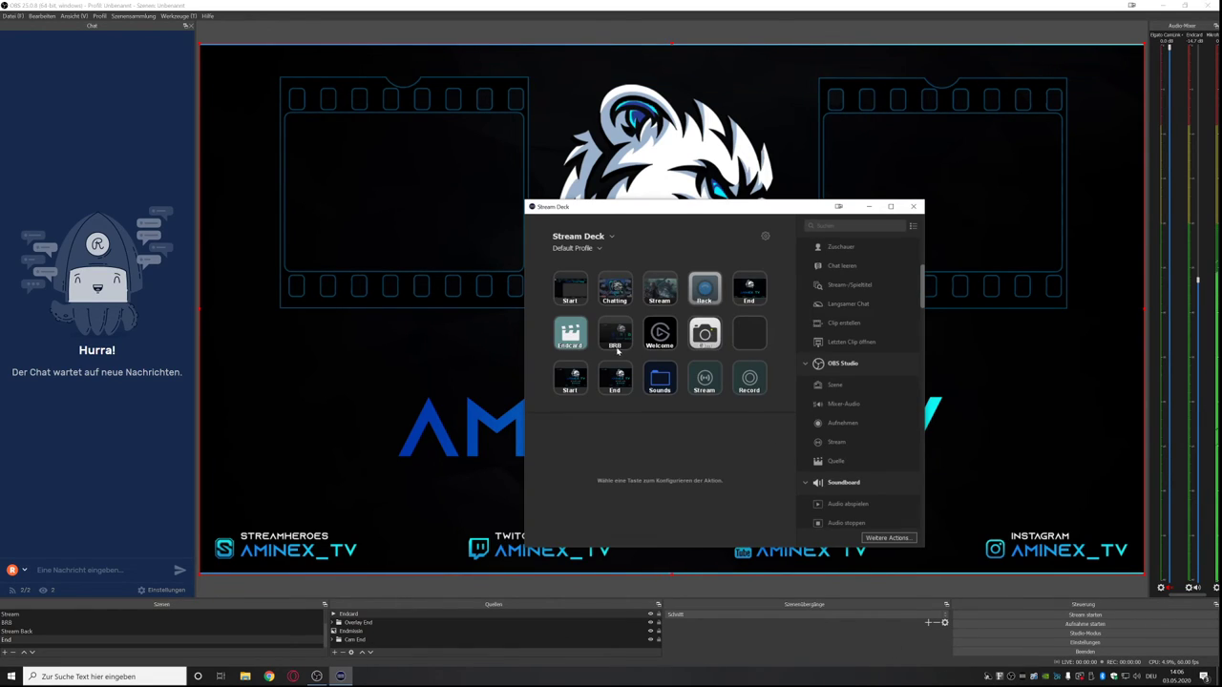
pyautogui.click(578, 335)
pyautogui.click(569, 466)
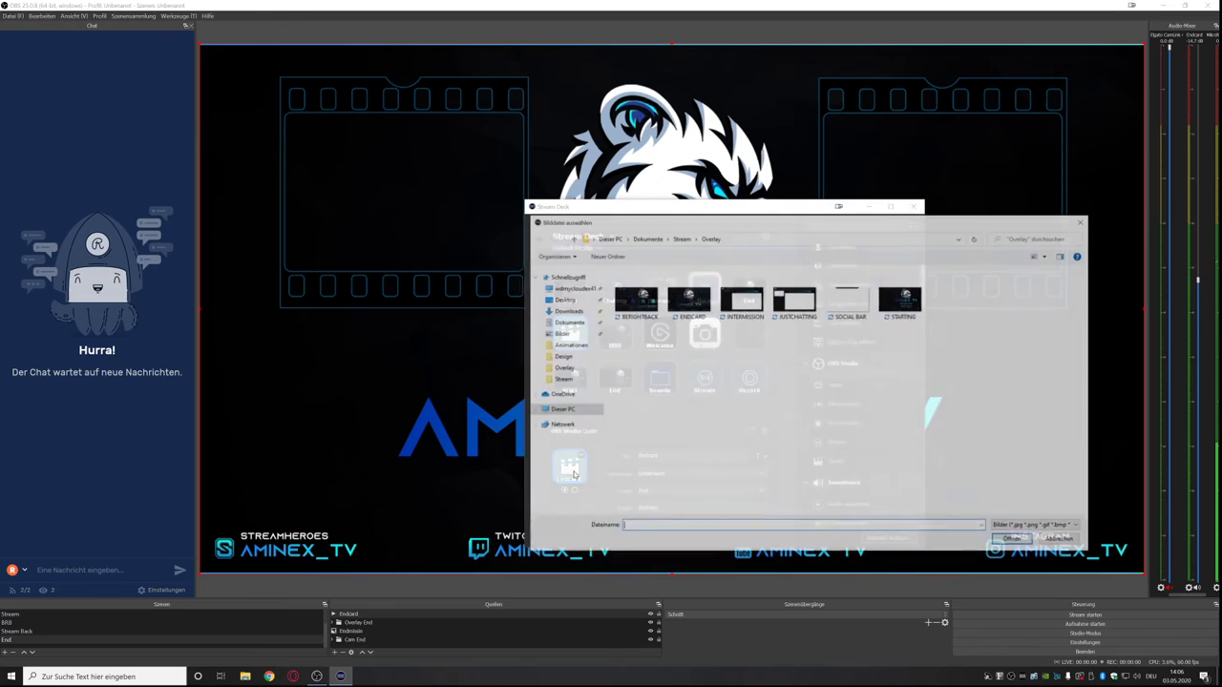
pyautogui.doubleClick(688, 300)
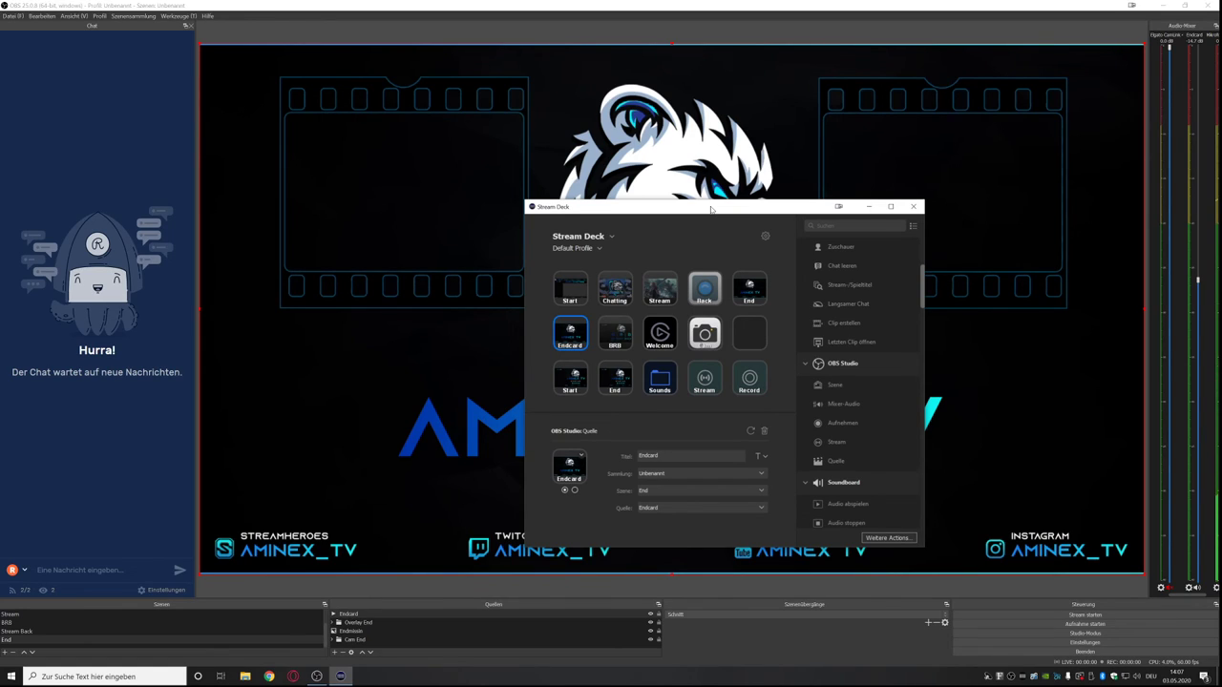
# Create a folder titled Aufnahme on the empty second-row key, then look inside it and return to the main key grid.
pyautogui.click(744, 331)
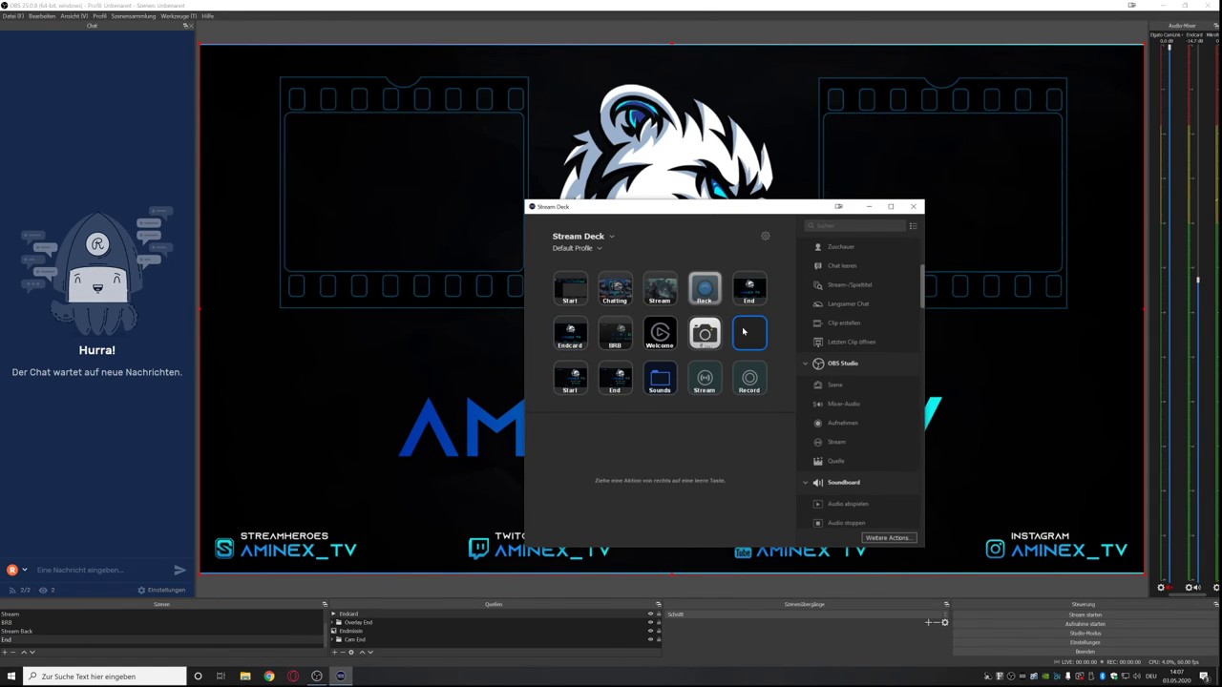
pyautogui.rightClick(744, 331)
pyautogui.click(748, 345)
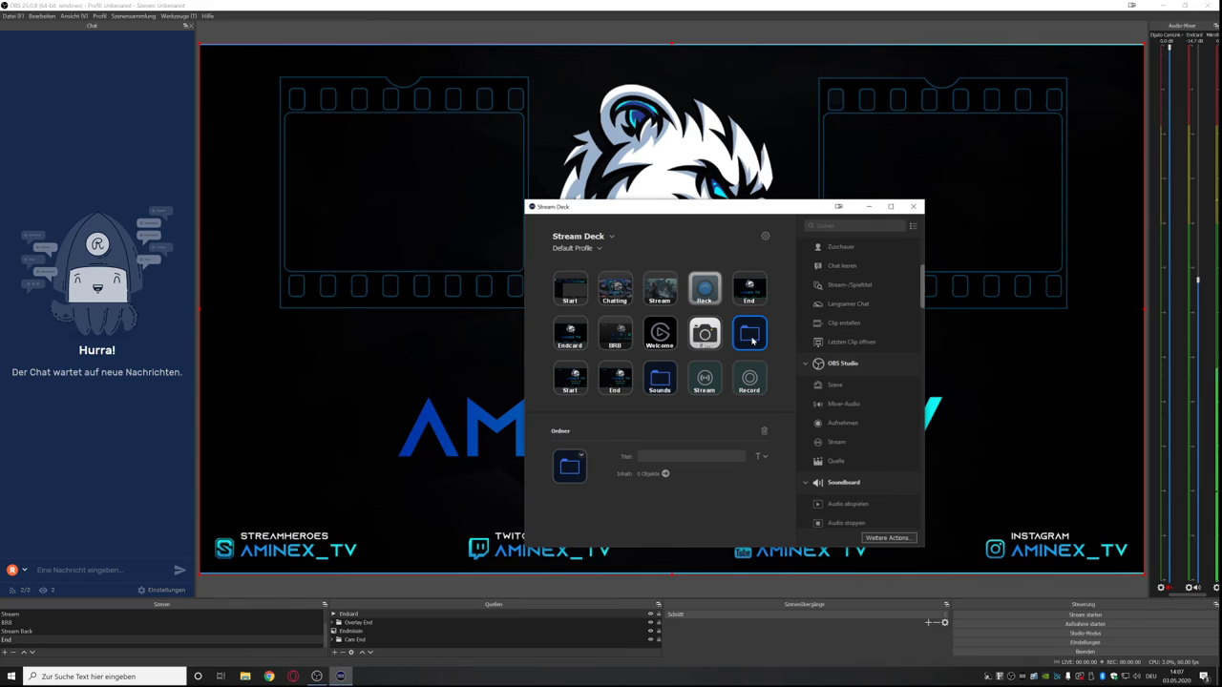
pyautogui.click(640, 456)
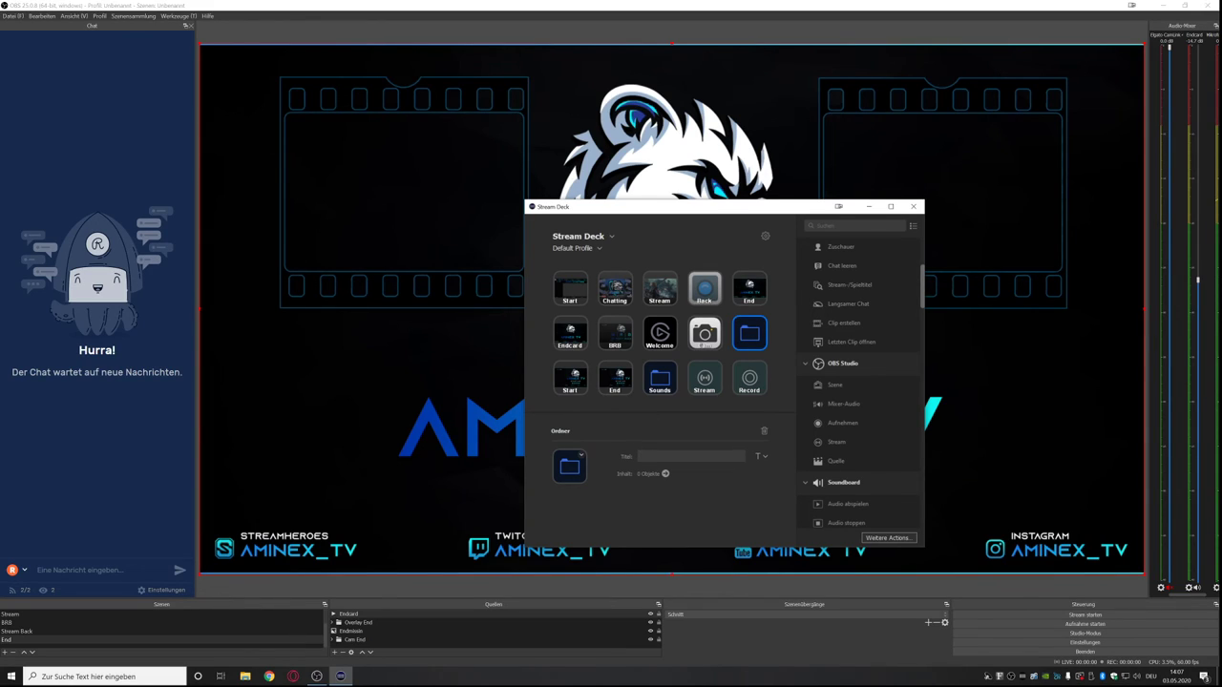
pyautogui.write('Aufnahme')
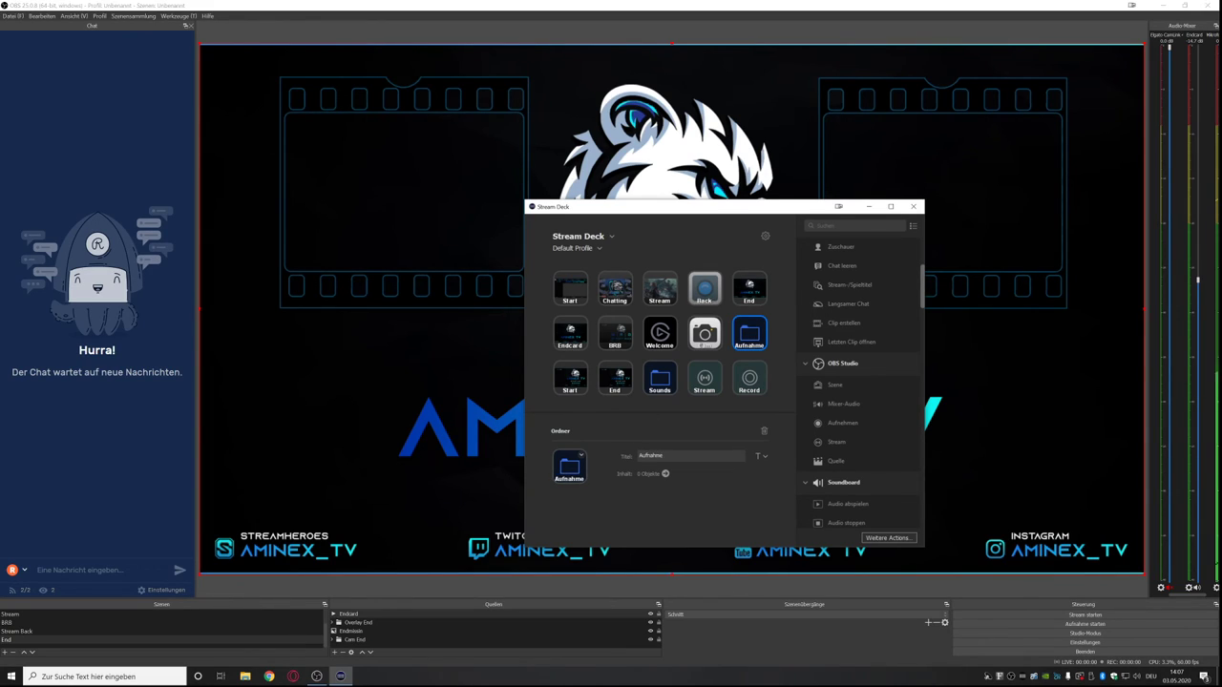
pyautogui.doubleClick(745, 343)
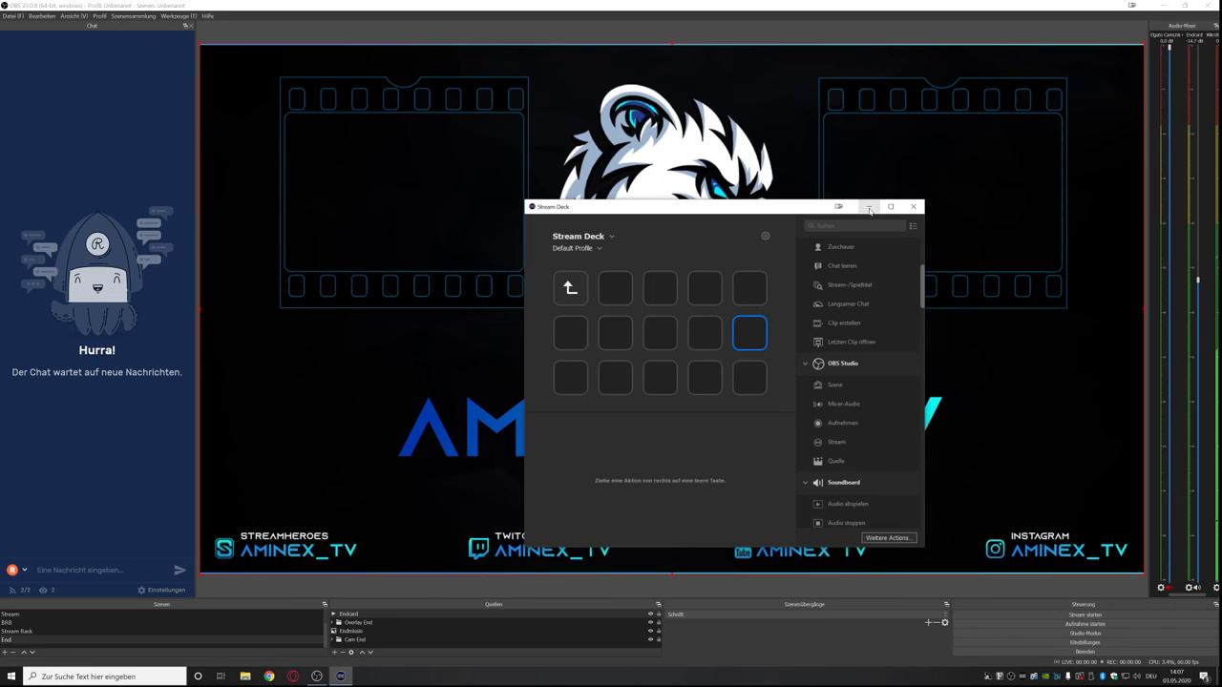
pyautogui.doubleClick(569, 290)
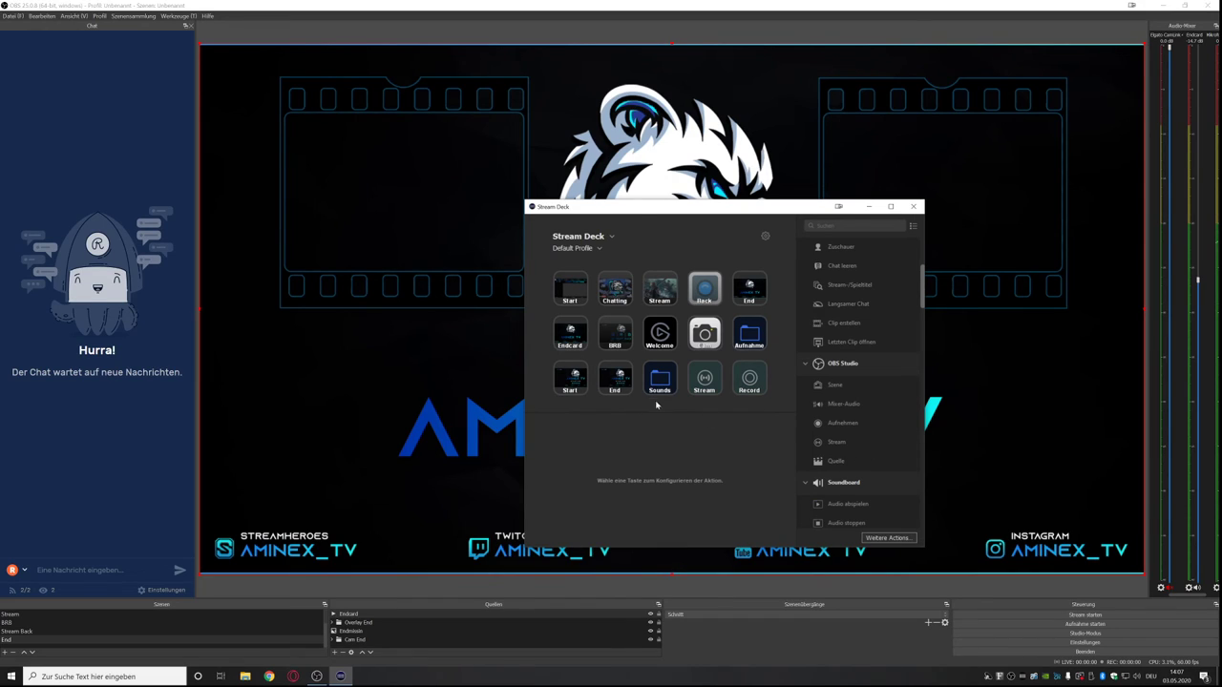
# Inside the Sounds folder, create a subfolder titled Fails next to the back key and open it.
pyautogui.doubleClick(659, 380)
pyautogui.click(611, 293)
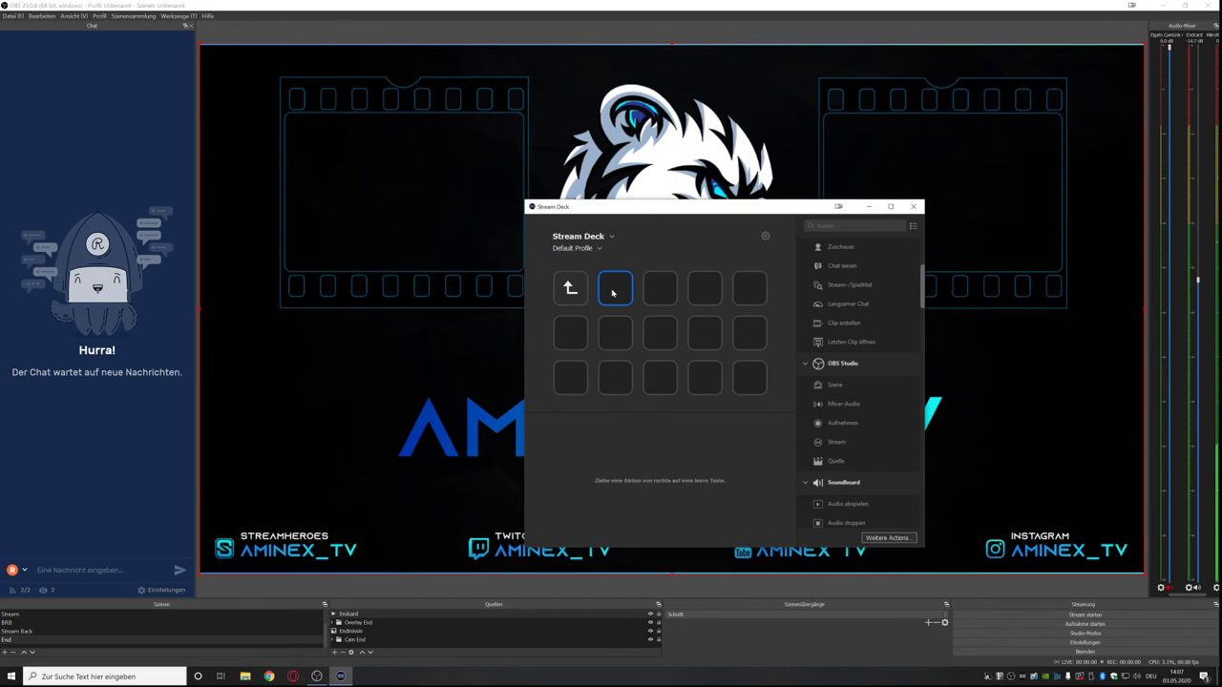
pyautogui.rightClick(612, 293)
pyautogui.click(622, 294)
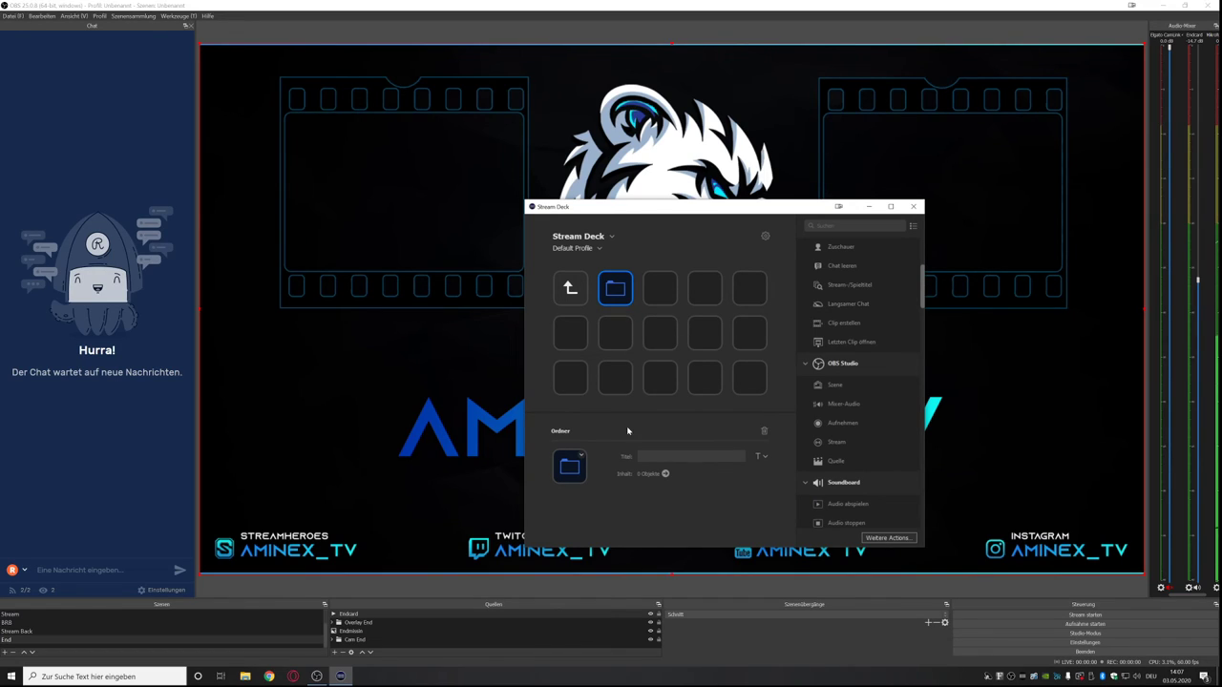
pyautogui.write('Fails')
pyautogui.doubleClick(622, 291)
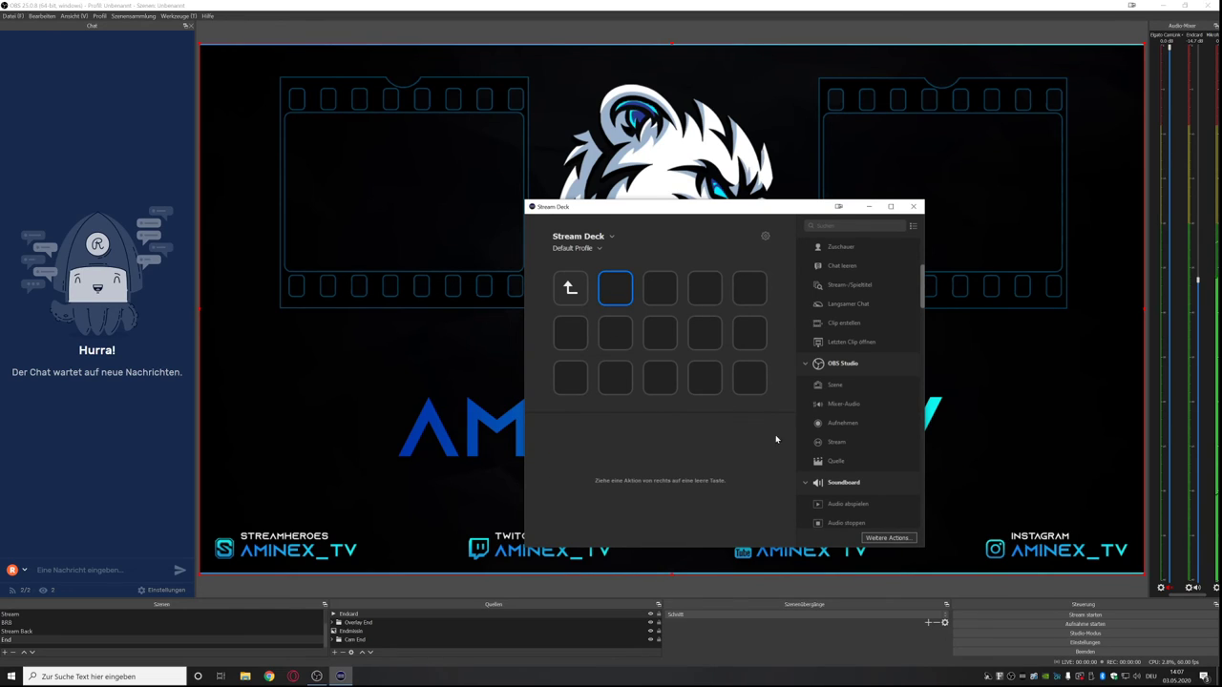
# Add a Soundboard audio stop action to the last key and an audio play action beside the back key.
pyautogui.scroll(-1, 832, 450)
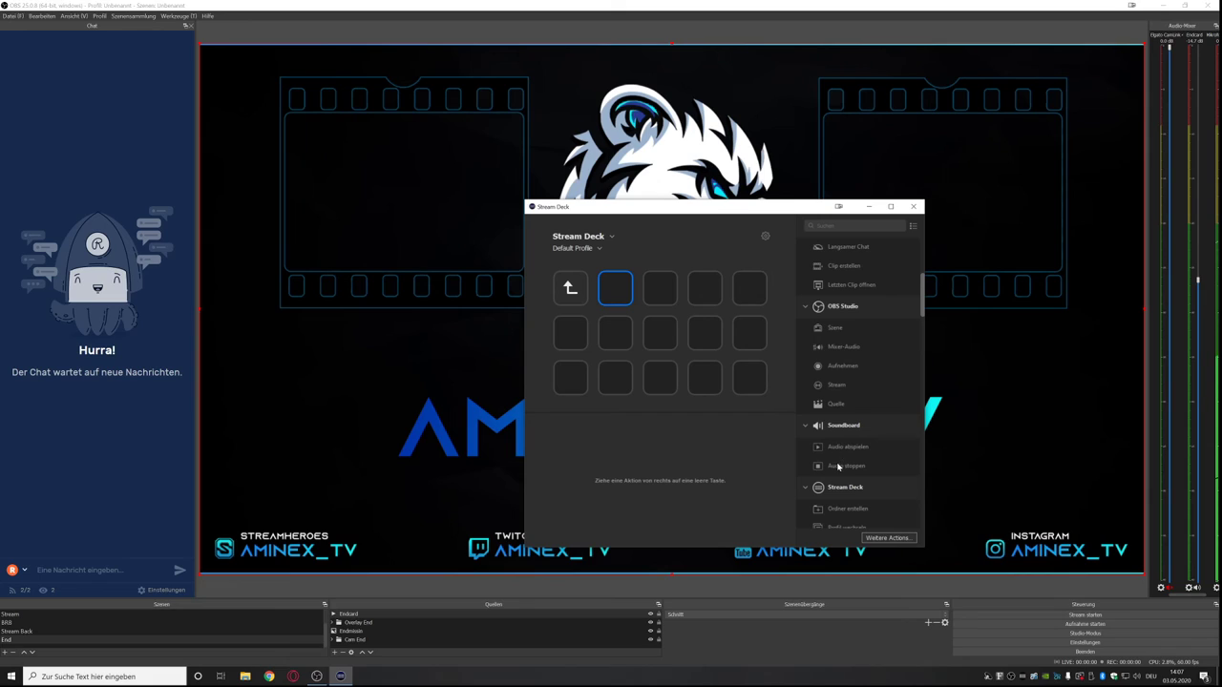
pyautogui.moveTo(838, 466); pyautogui.dragTo(760, 374)
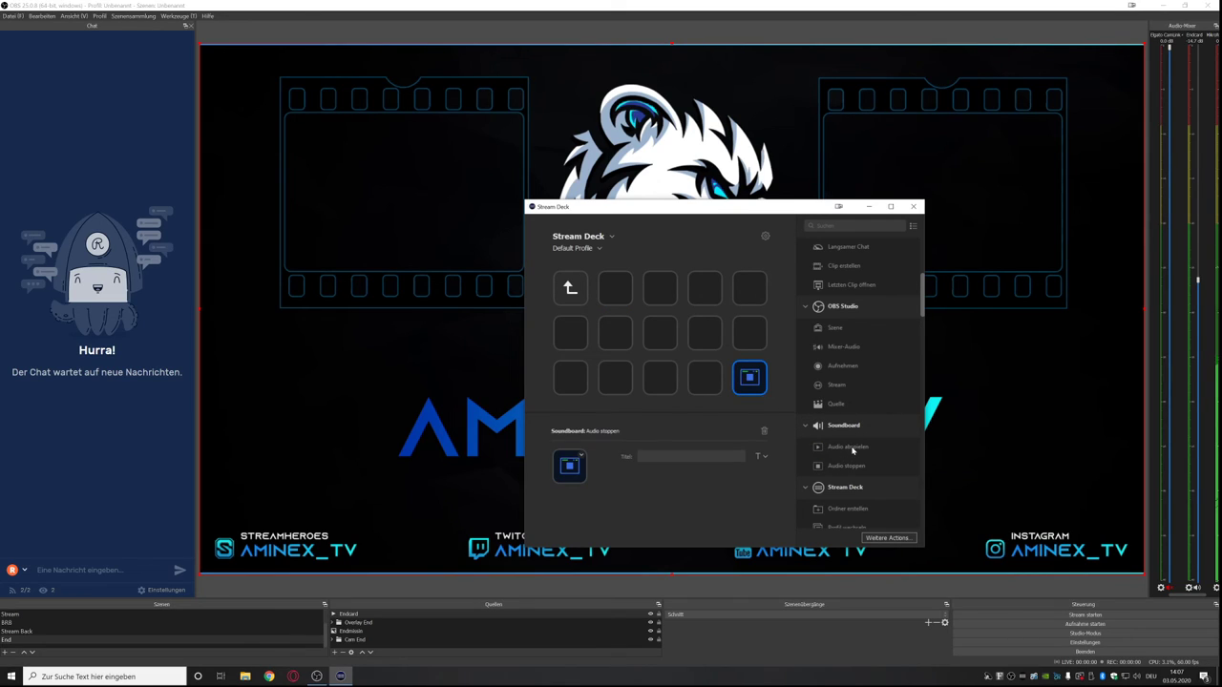
pyautogui.moveTo(852, 448); pyautogui.dragTo(613, 289)
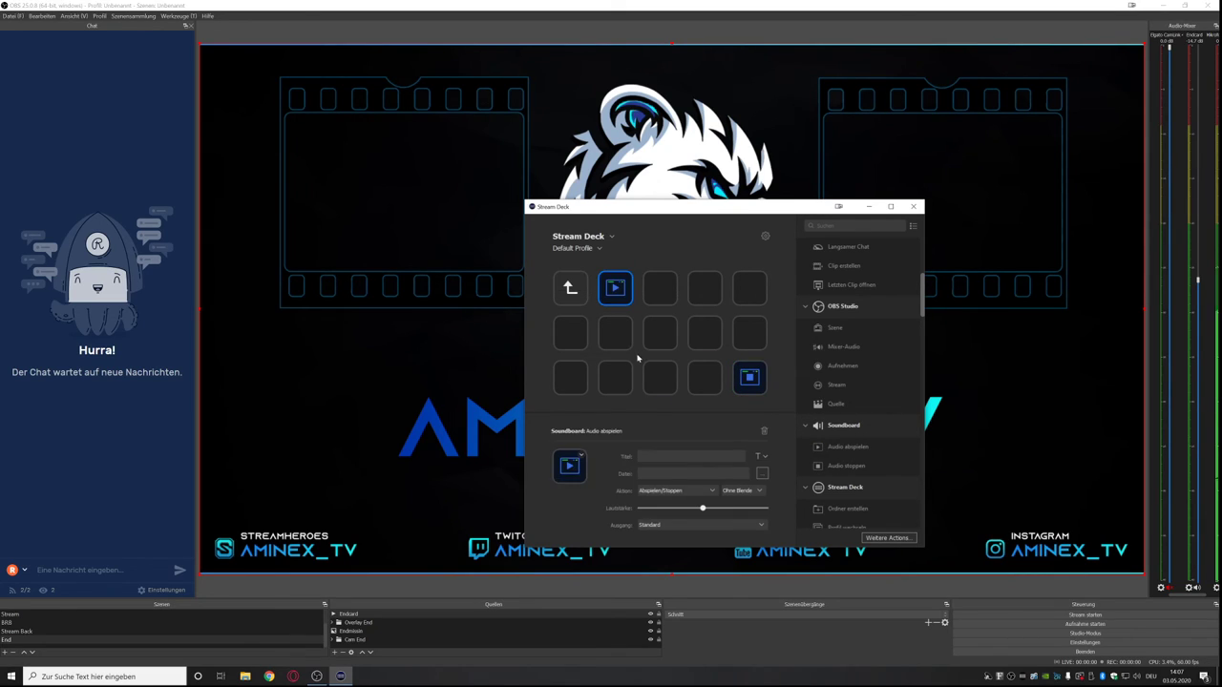
pyautogui.click(762, 474)
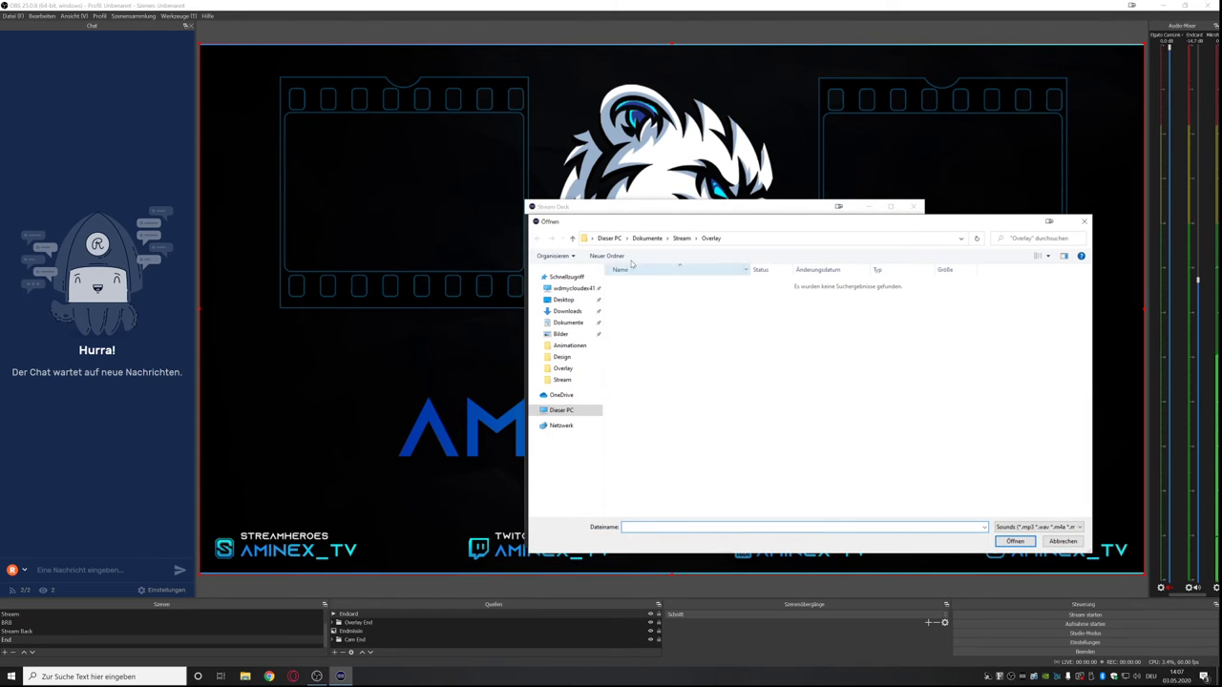
pyautogui.click(649, 238)
pyautogui.click(573, 289)
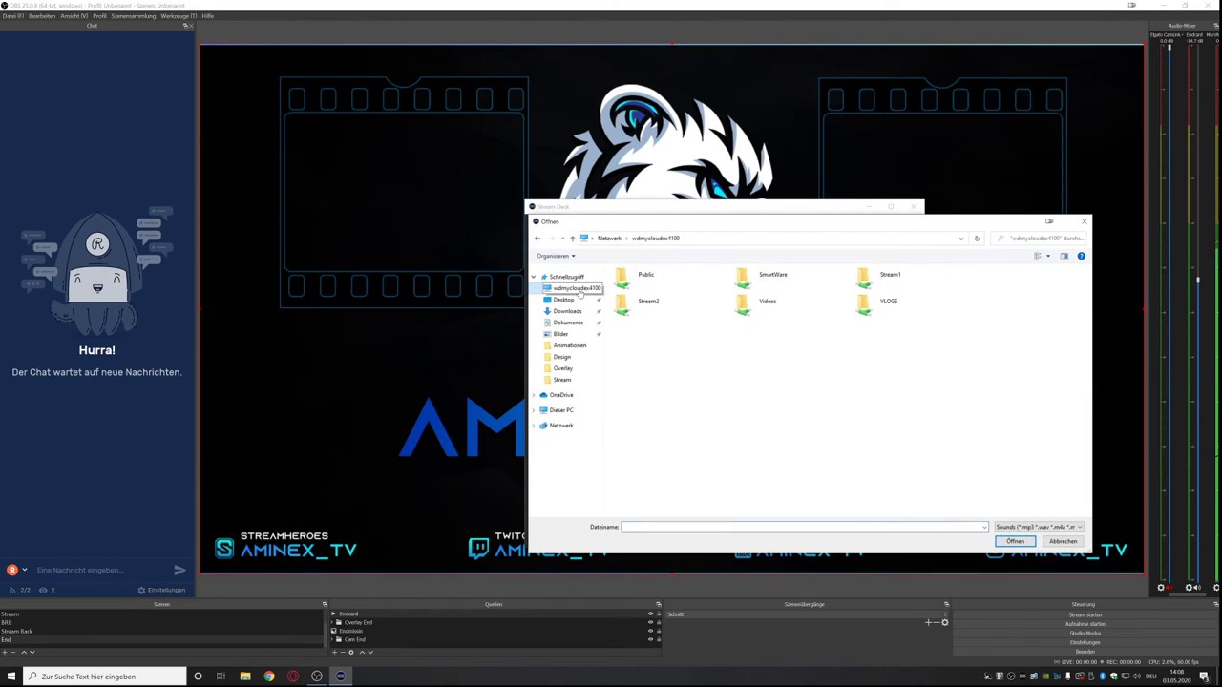
pyautogui.doubleClick(633, 275)
pyautogui.scroll(-3, 634, 491)
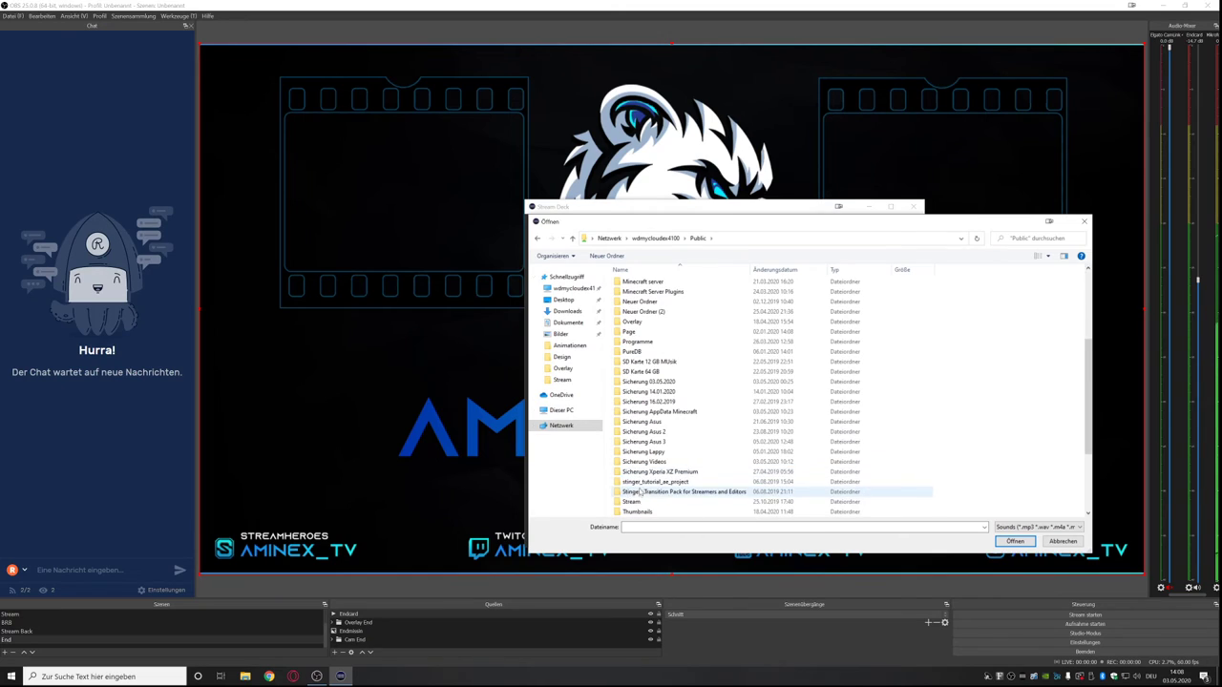
pyautogui.doubleClick(634, 503)
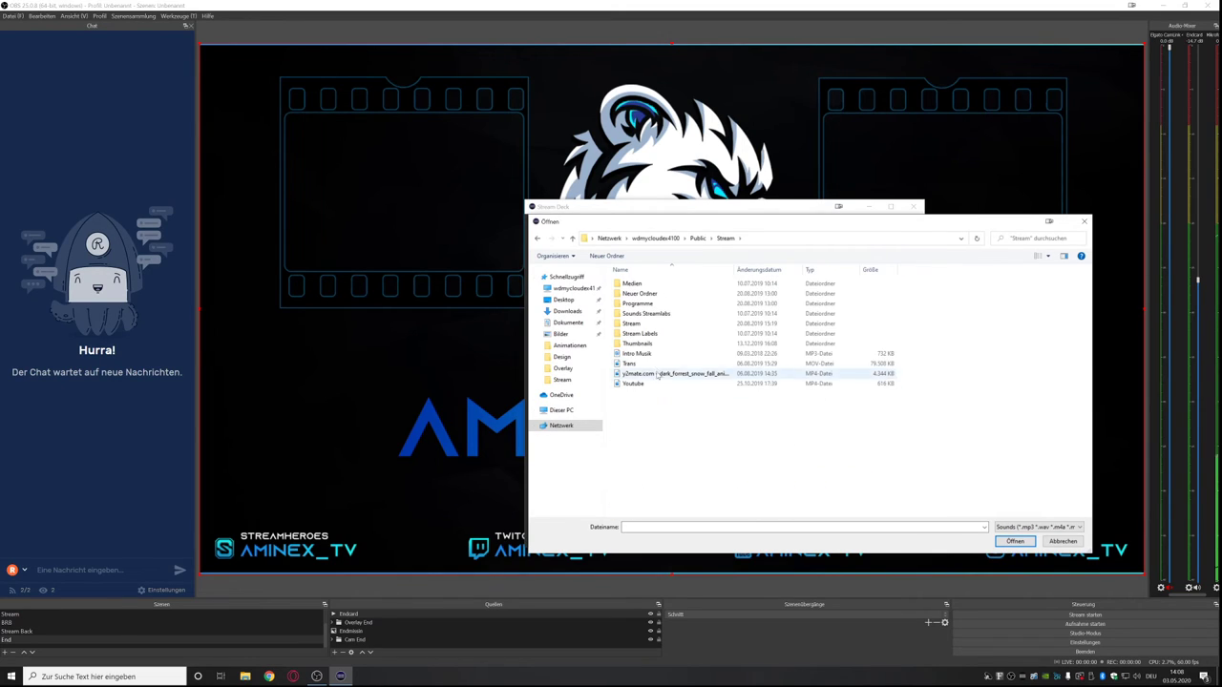
pyautogui.doubleClick(632, 285)
pyautogui.doubleClick(633, 294)
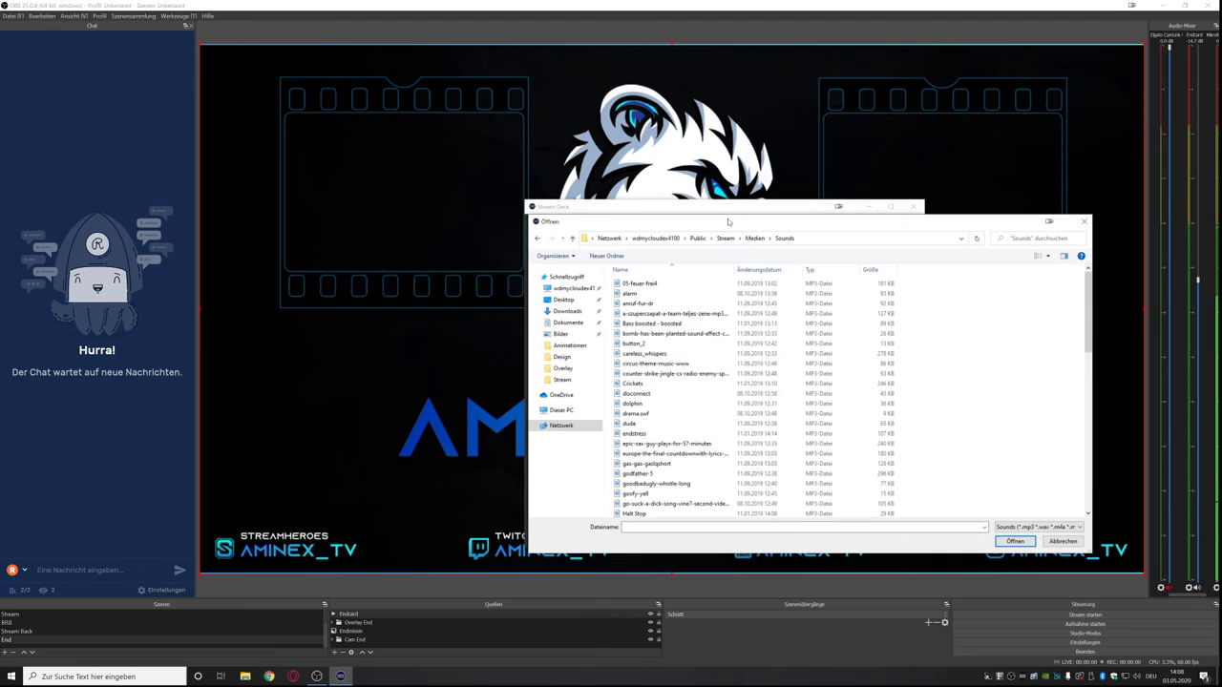
pyautogui.moveTo(727, 221); pyautogui.dragTo(1101, 328)
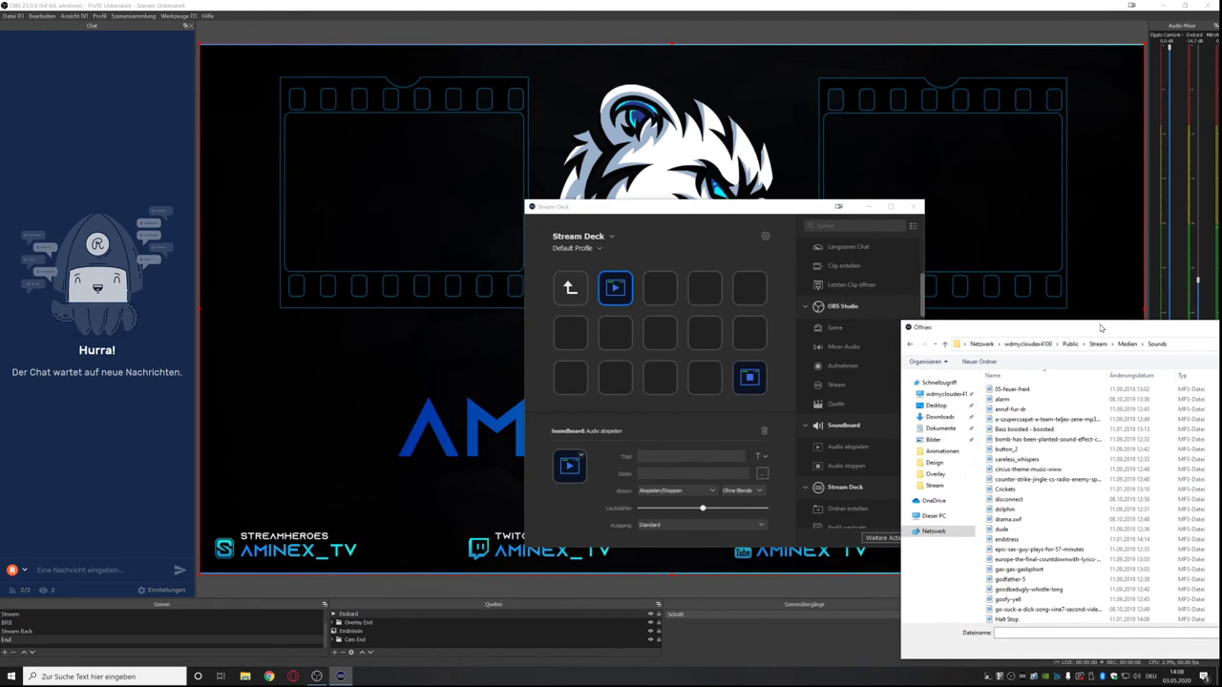
pyautogui.moveTo(1101, 327); pyautogui.dragTo(110, 259)
pyautogui.click(474, 258)
pyautogui.click(570, 288)
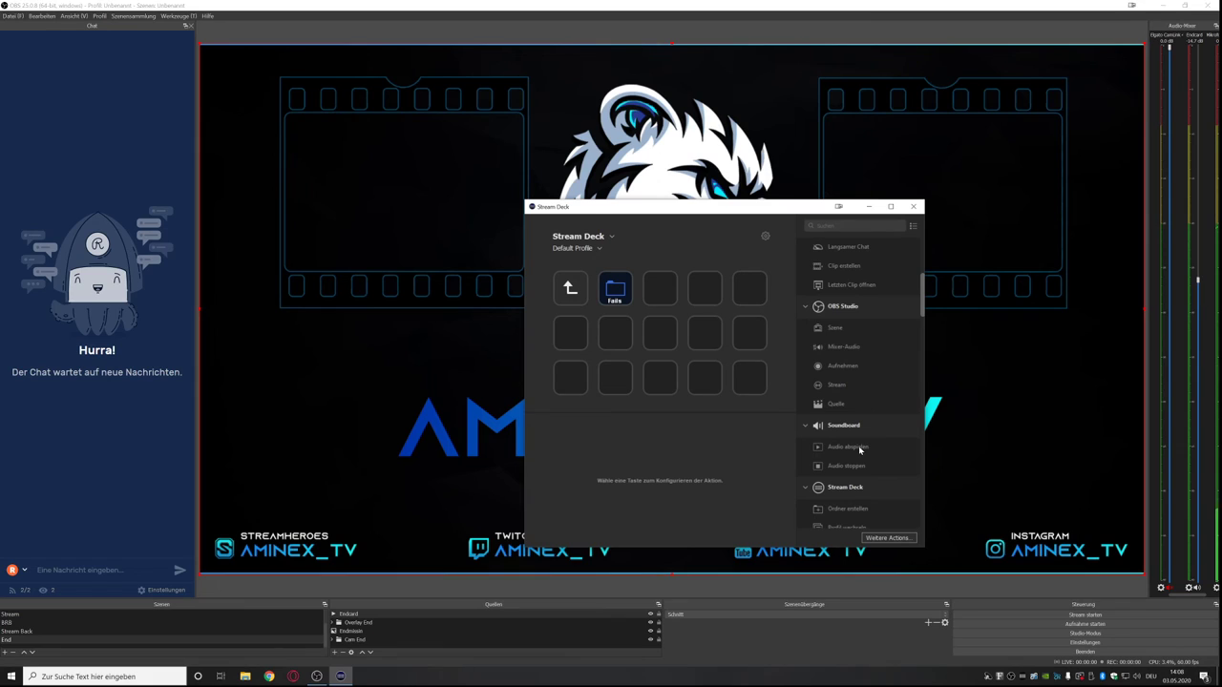
pyautogui.doubleClick(617, 298)
# Start choosing the audio file for the key beside the back key, browsing wdmycloudex4100 to Public > Stream > Medien.
pyautogui.click(616, 296)
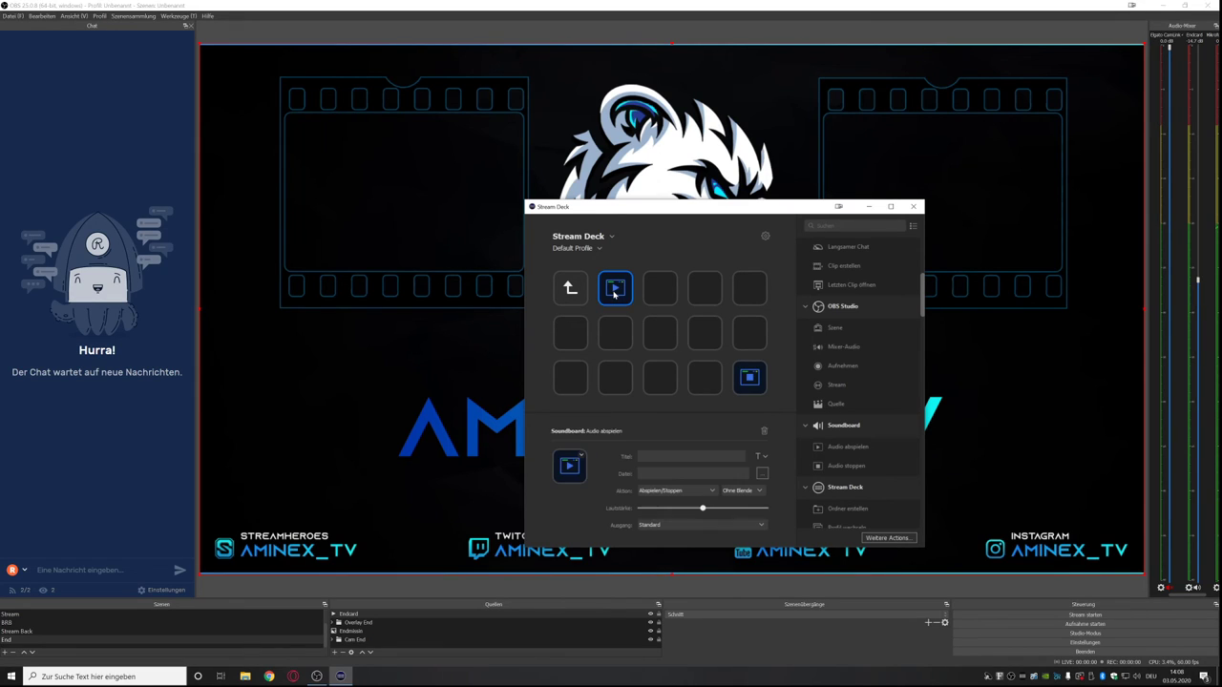
pyautogui.click(762, 473)
pyautogui.moveTo(235, 260); pyautogui.dragTo(681, 288)
pyautogui.click(402, 346)
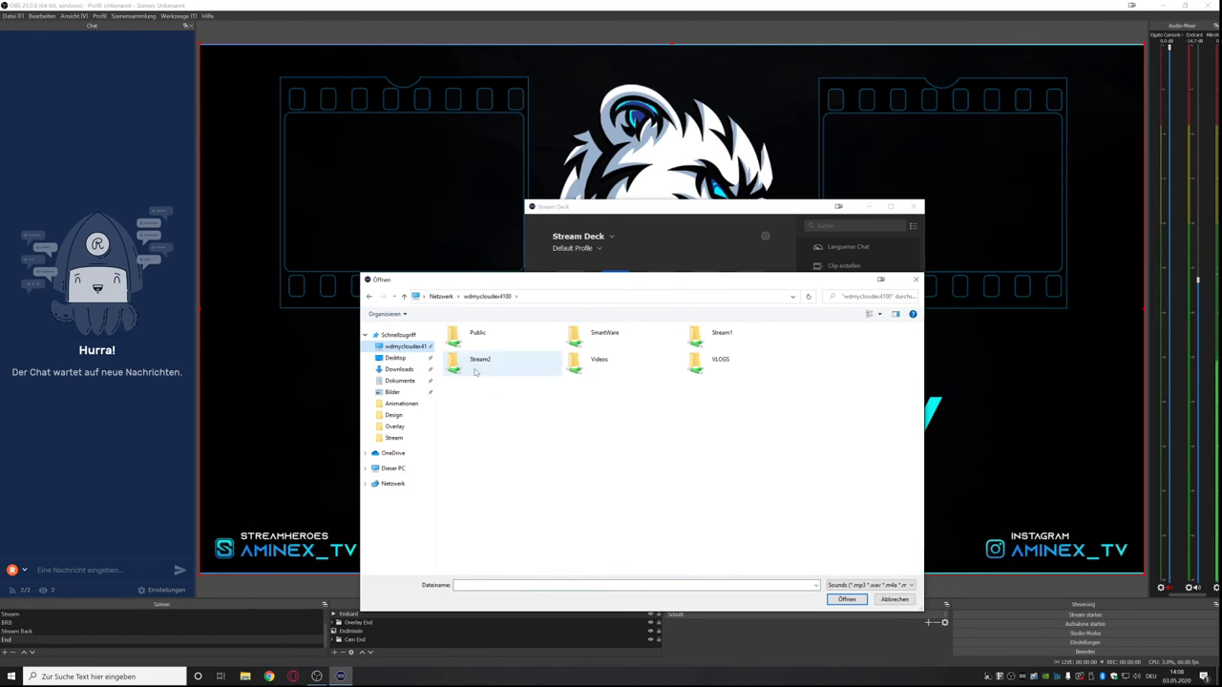
pyautogui.doubleClick(474, 333)
pyautogui.scroll(-5, 467, 449)
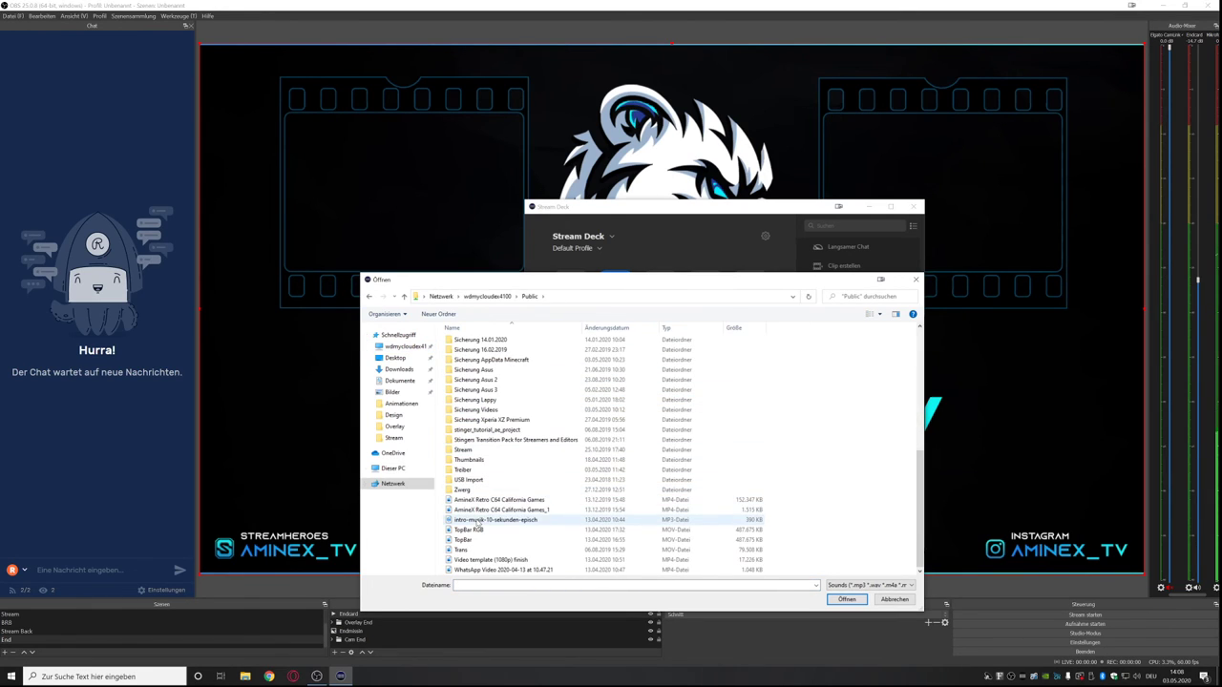
pyautogui.doubleClick(467, 450)
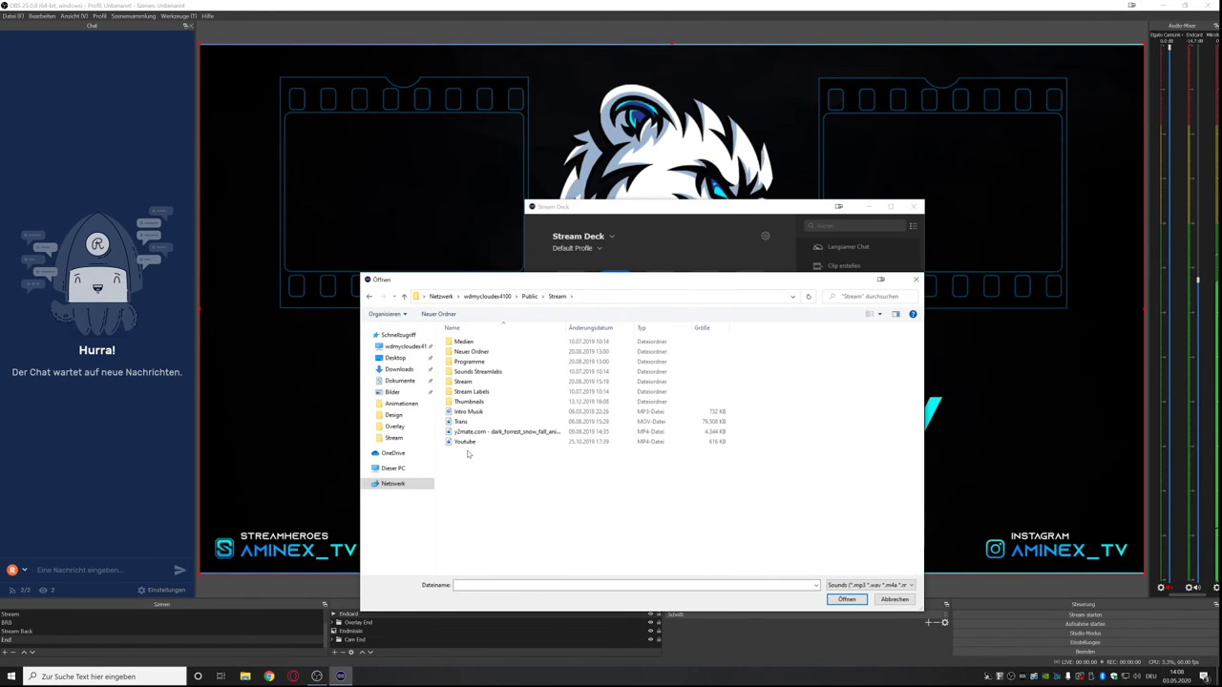
pyautogui.doubleClick(469, 343)
# Assign Sad Violin.mp3 from the Sounds folder in Medien to the audio play key.
pyautogui.doubleClick(471, 343)
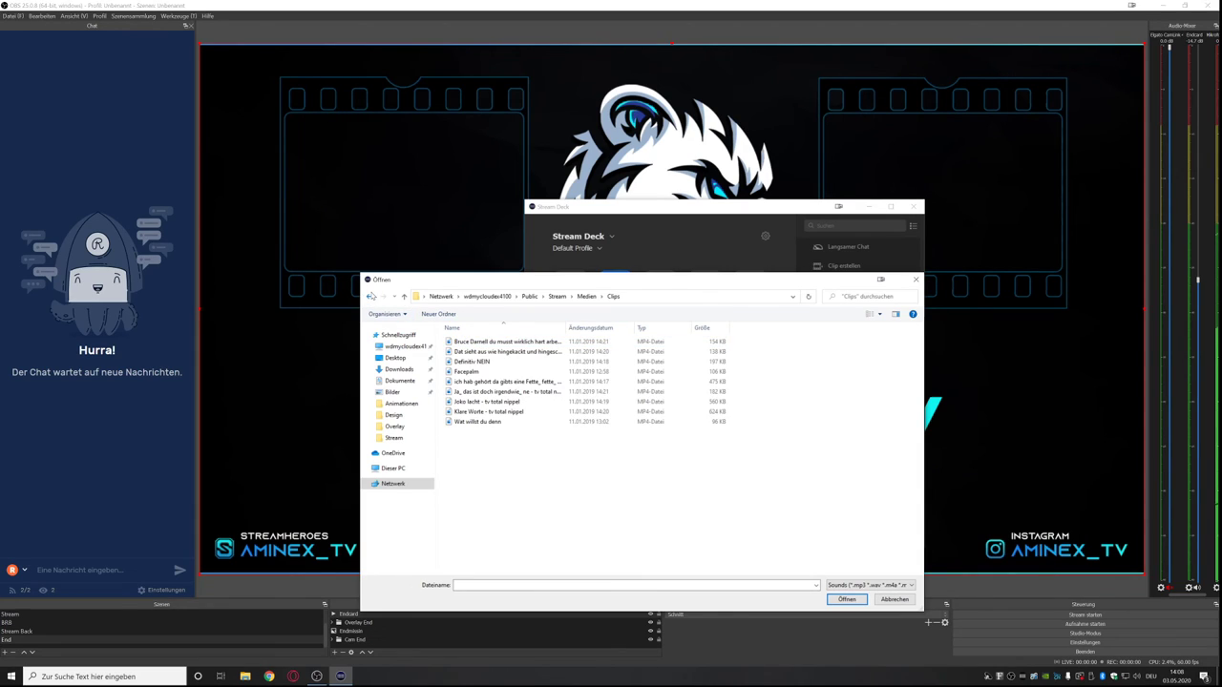
pyautogui.click(369, 296)
pyautogui.doubleClick(457, 352)
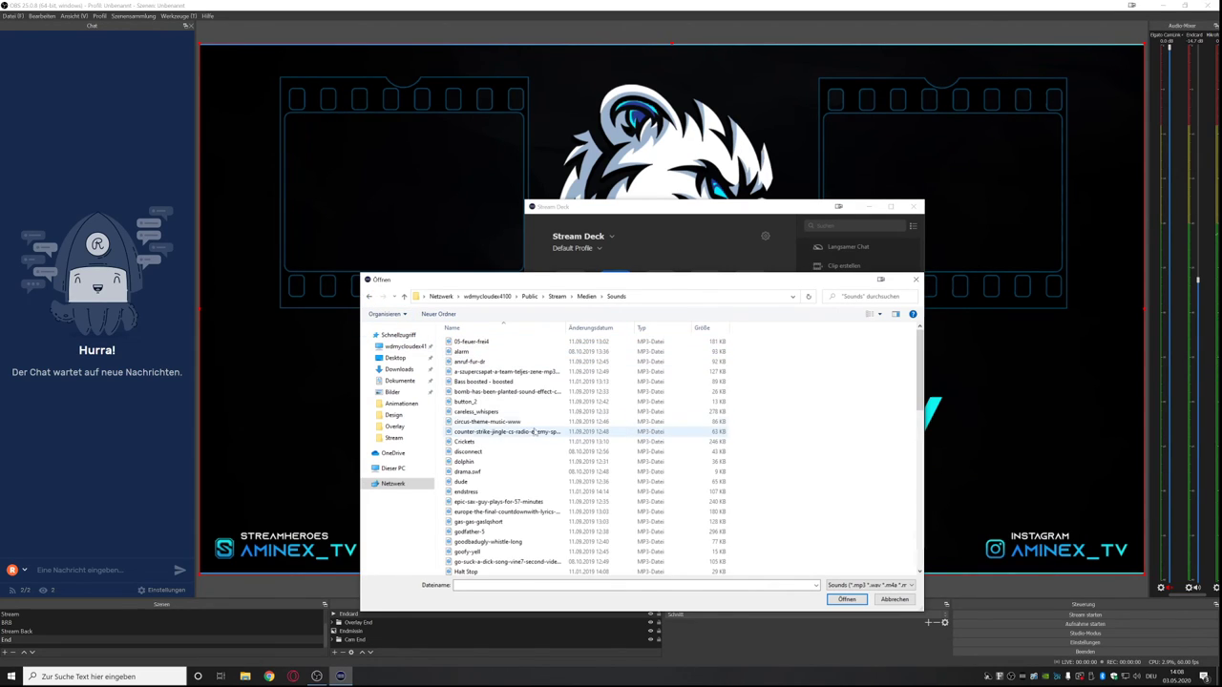
pyautogui.scroll(-1, 514, 444)
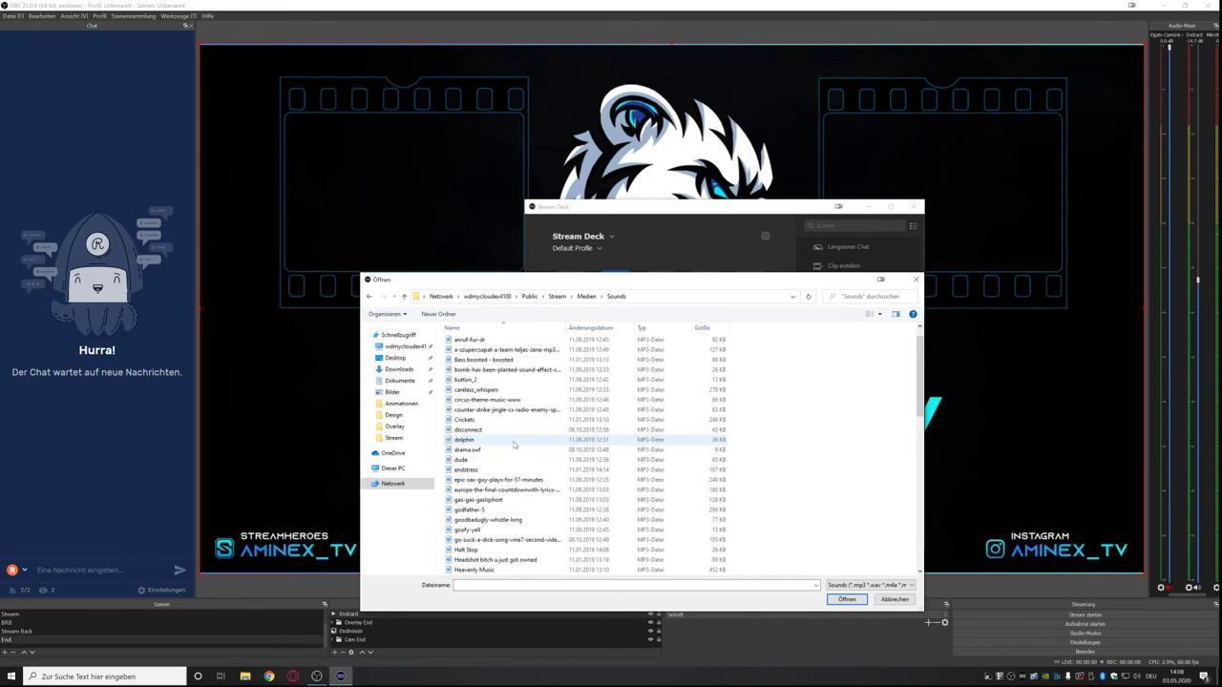
pyautogui.scroll(-4, 514, 444)
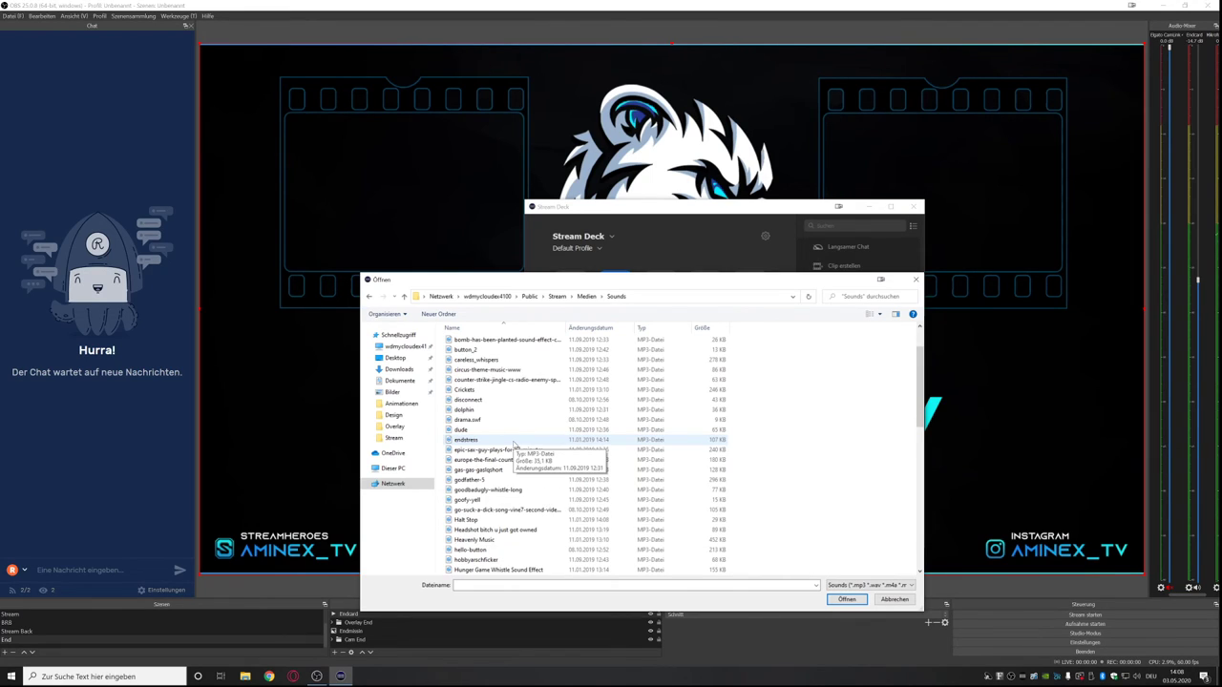
pyautogui.scroll(-7, 514, 444)
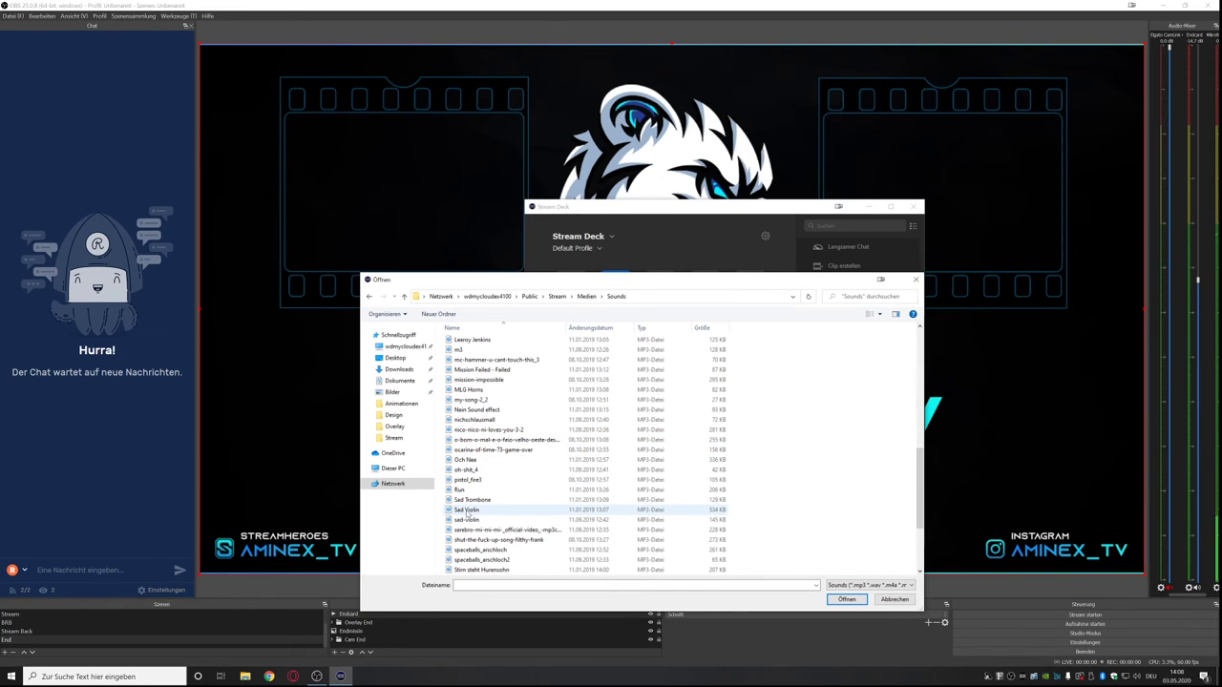
pyautogui.doubleClick(475, 510)
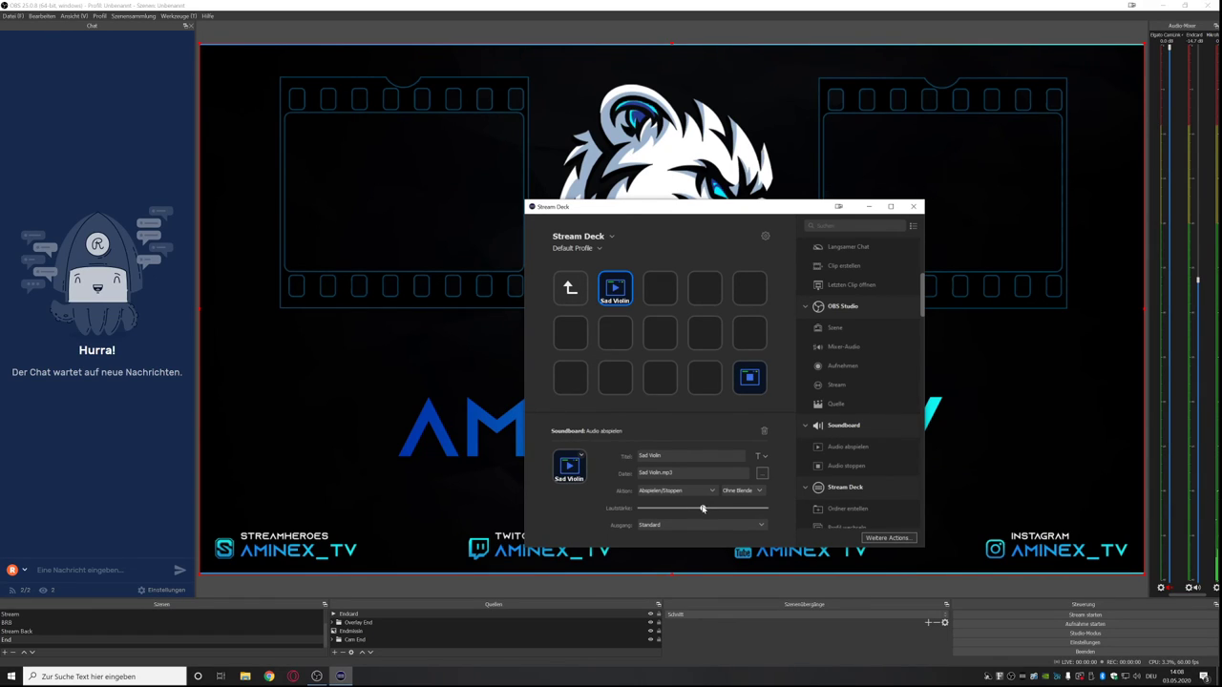
# Raise the Sad Violin key's volume to maximum and move the key one slot further along the first row.
pyautogui.click(1180, 597)
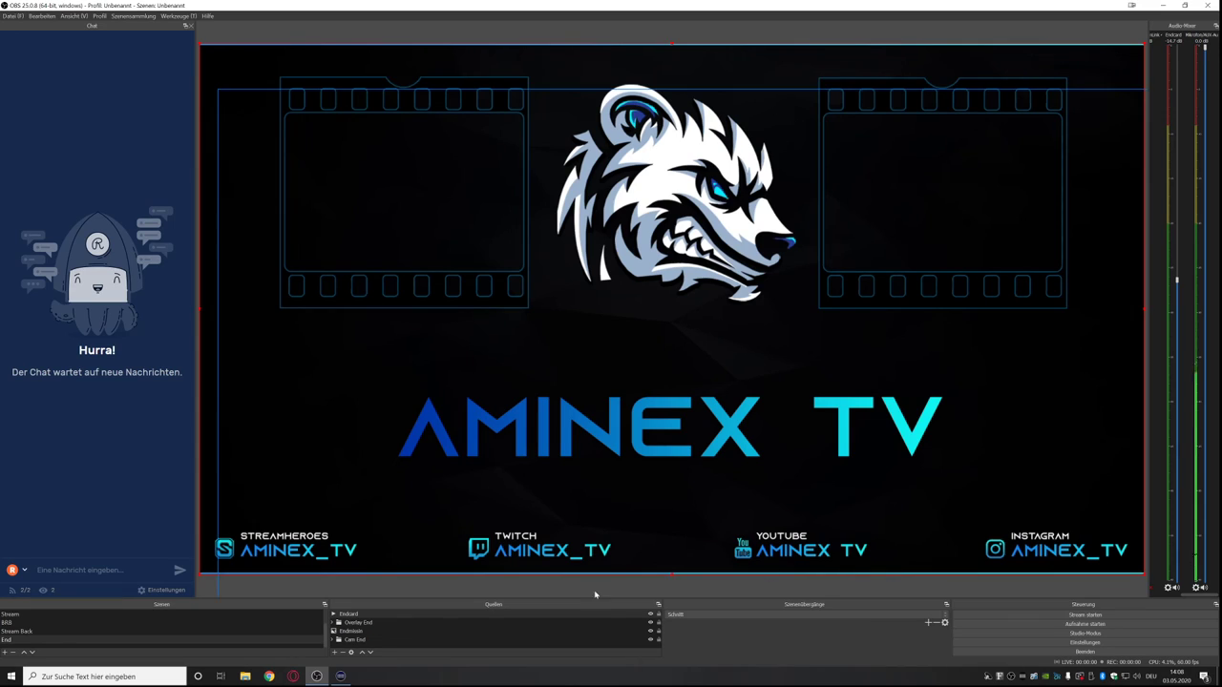
pyautogui.click(341, 676)
pyautogui.moveTo(649, 216); pyautogui.dragTo(359, 217)
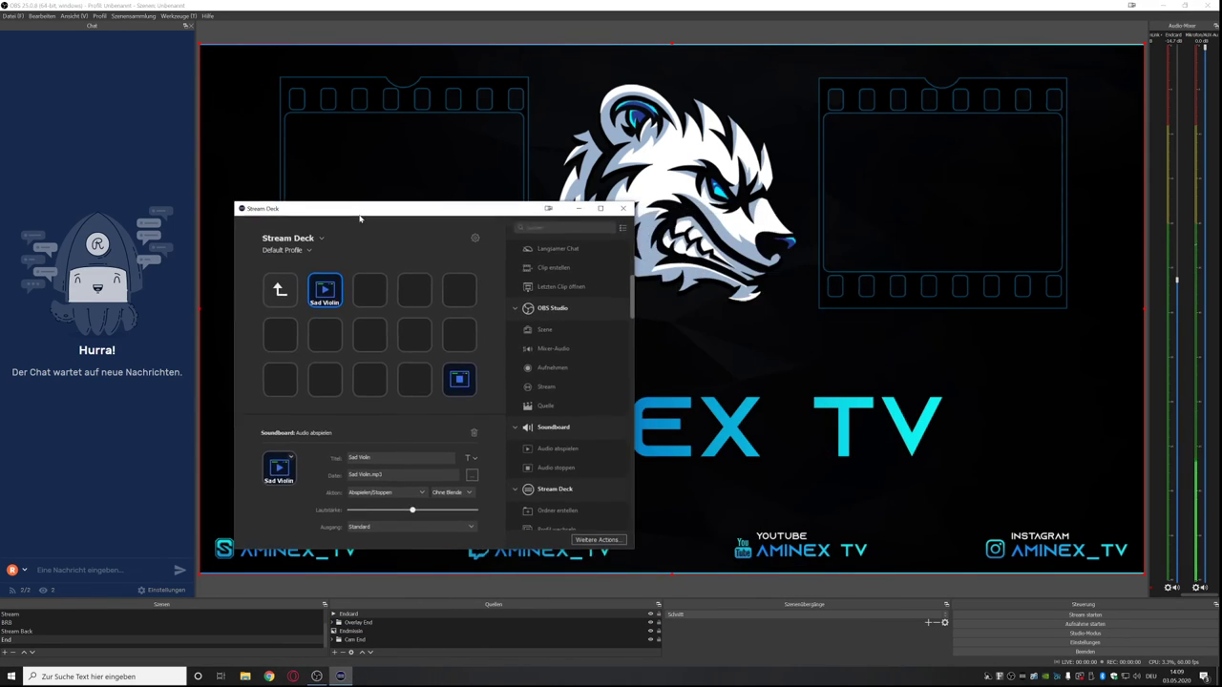
pyautogui.moveTo(442, 516); pyautogui.dragTo(477, 516)
pyautogui.moveTo(333, 304); pyautogui.dragTo(369, 304)
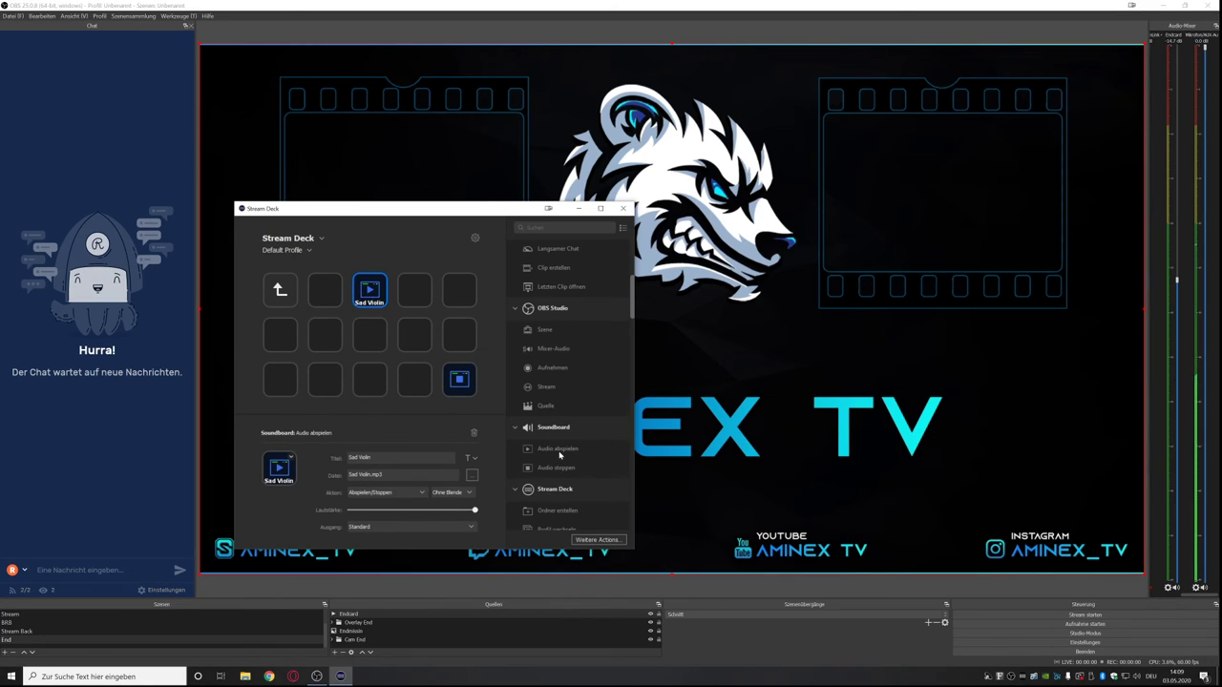
# Add an audio play action on the free key beside the back key, using Sad Trombone.mp3 at maximum volume.
pyautogui.moveTo(560, 449); pyautogui.dragTo(330, 304)
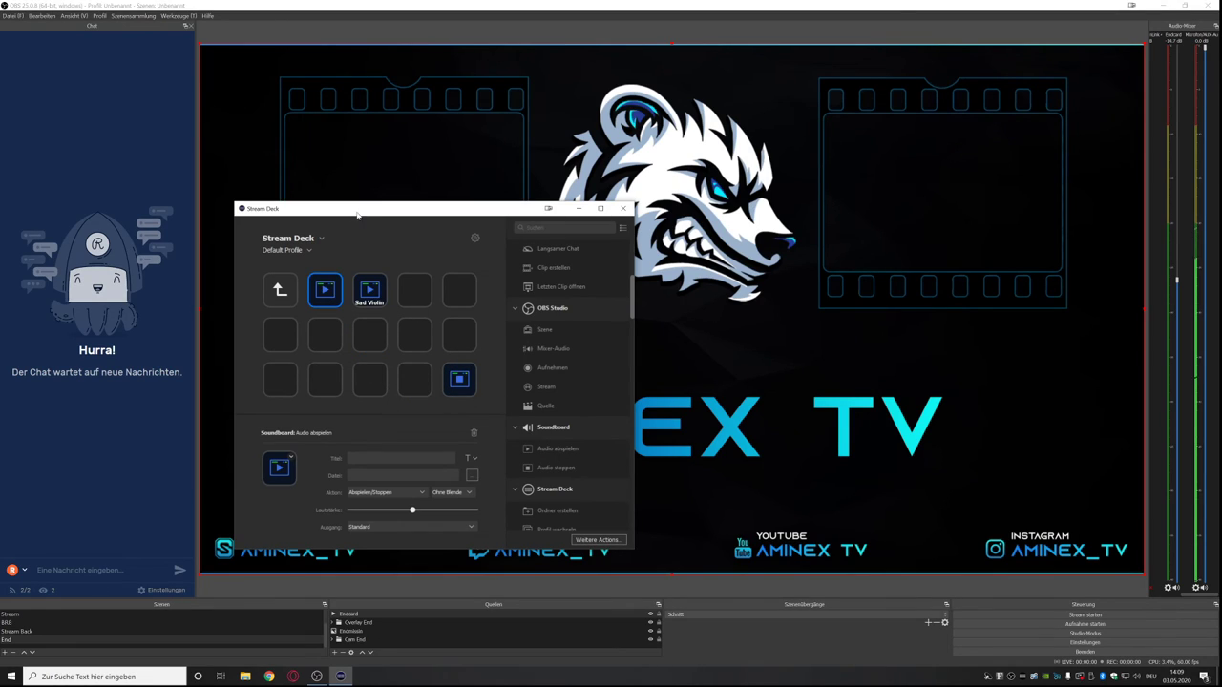
pyautogui.moveTo(357, 214); pyautogui.dragTo(499, 225)
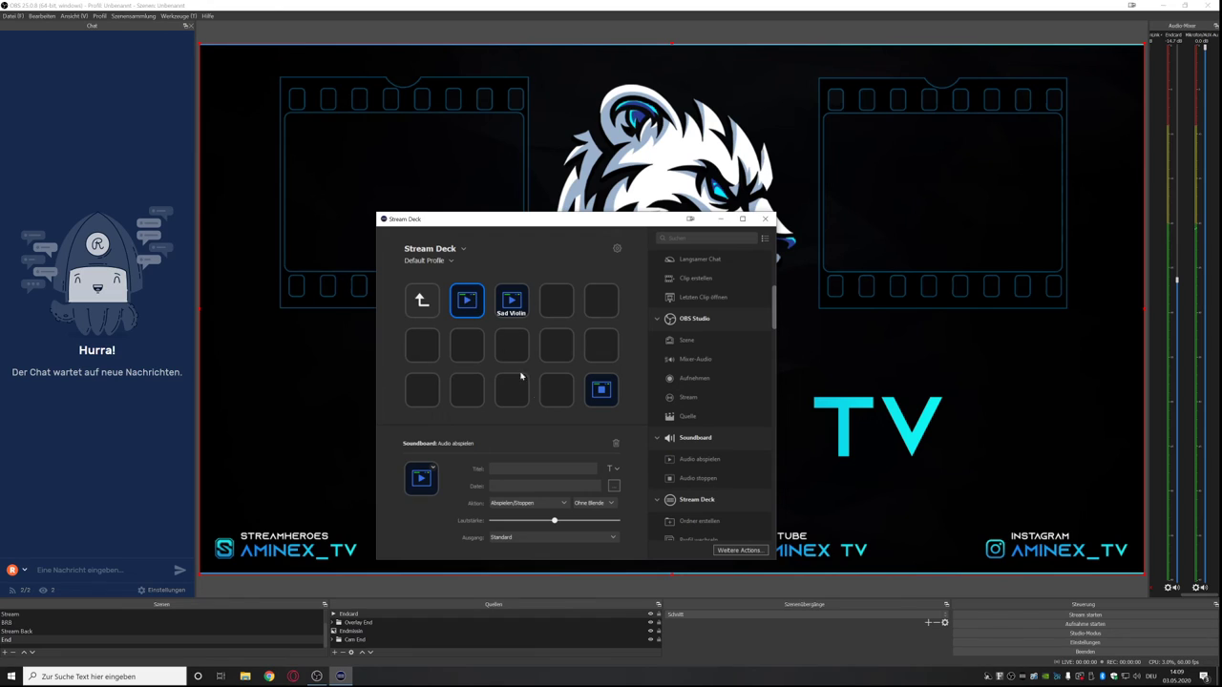
pyautogui.click(613, 486)
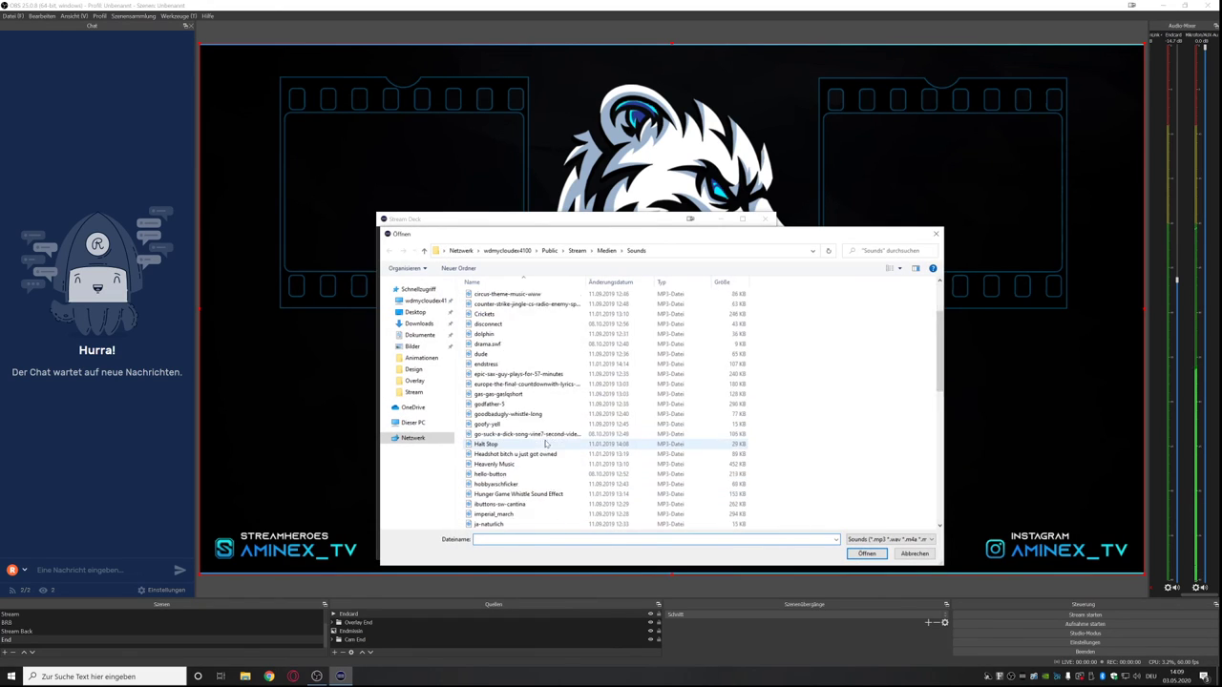
pyautogui.scroll(-10, 546, 443)
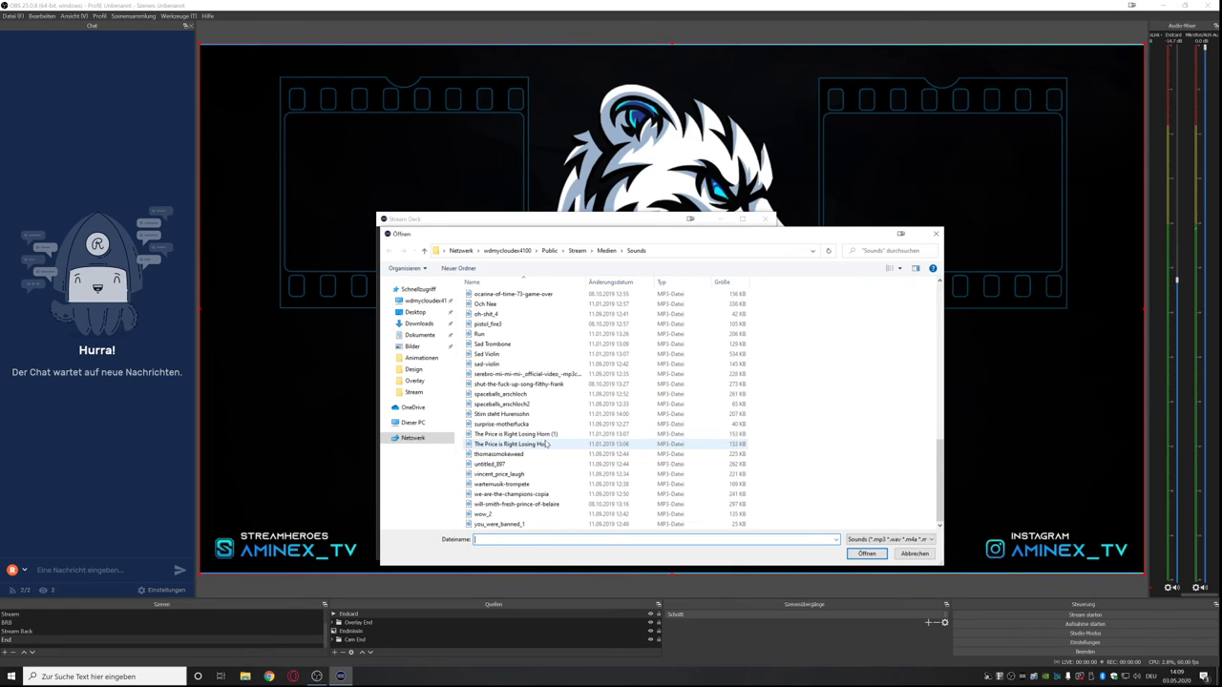
pyautogui.doubleClick(482, 345)
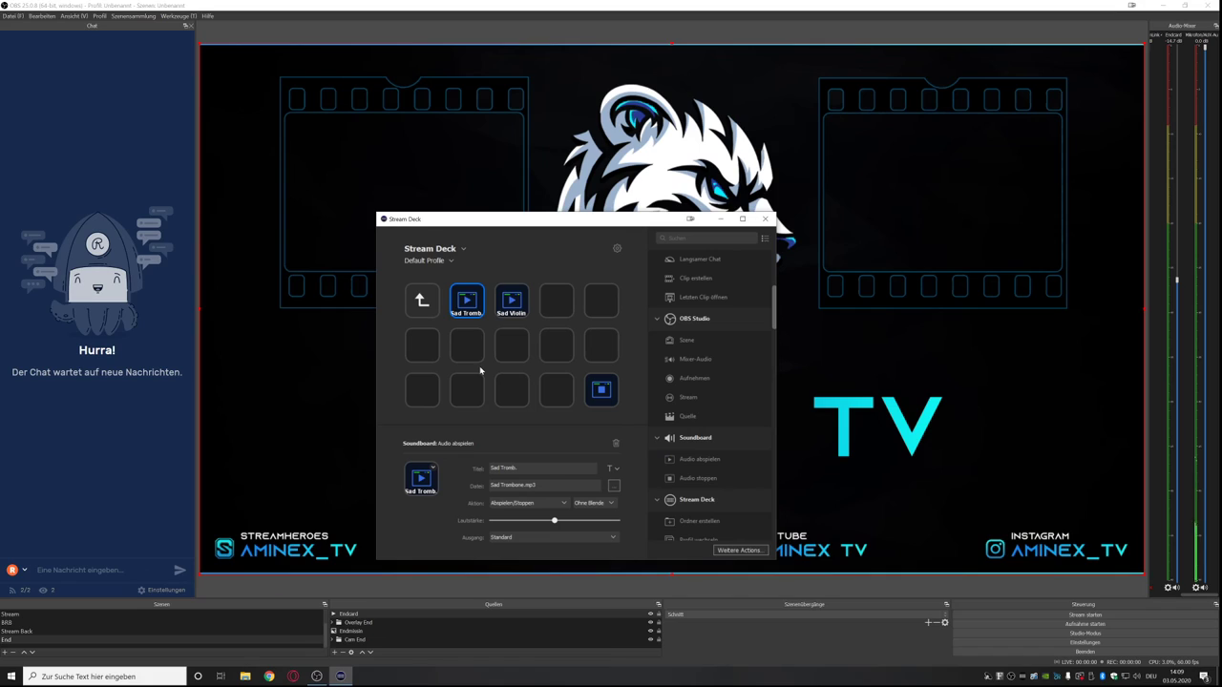
pyautogui.moveTo(559, 521); pyautogui.dragTo(637, 527)
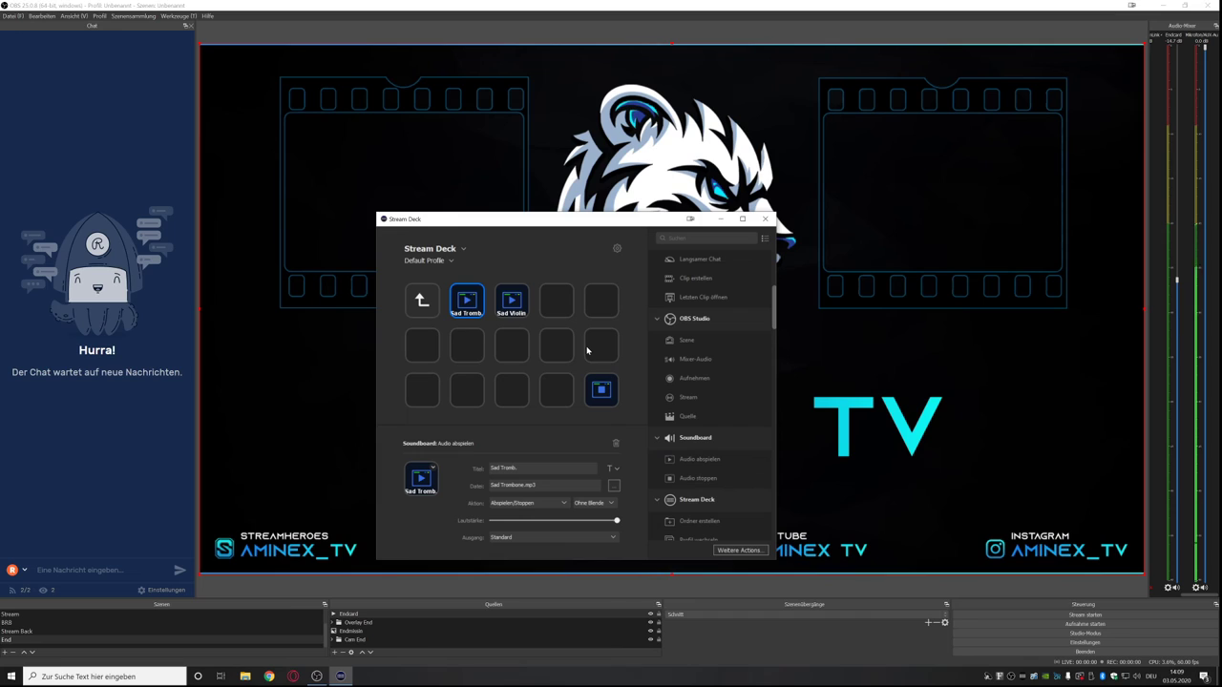
# Look through the available actions and return from the Fails subfolder to the Sounds folder.
pyautogui.scroll(-10, 686, 385)
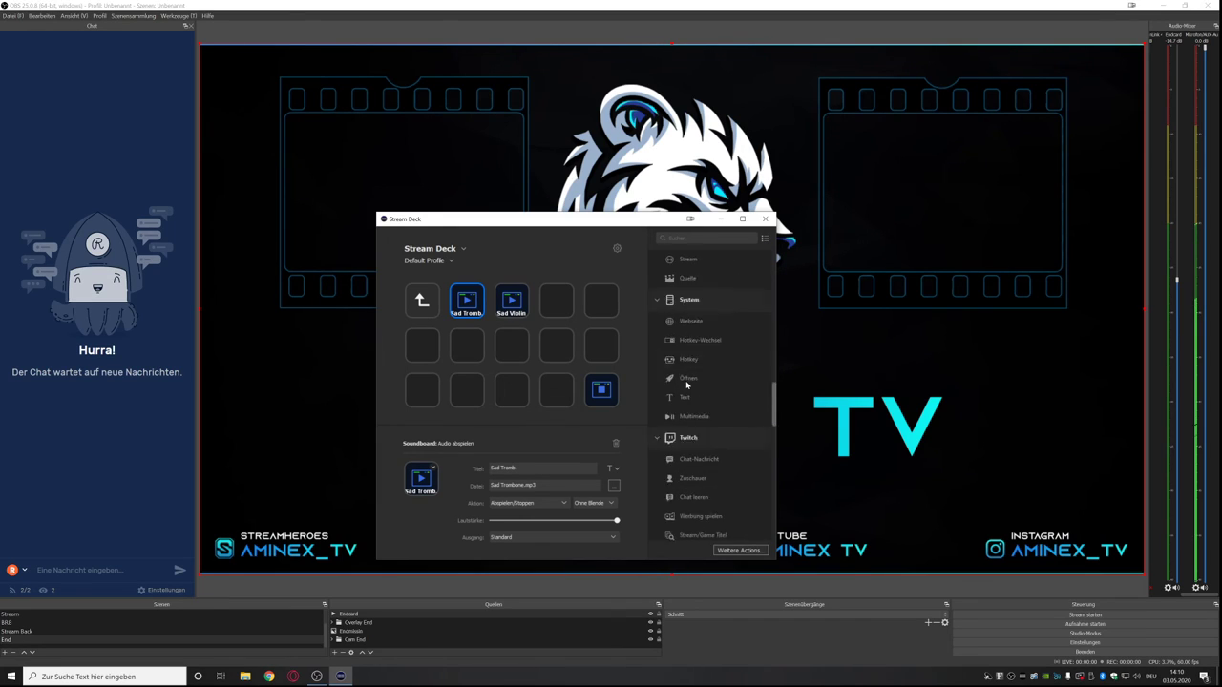
pyautogui.scroll(10, 690, 376)
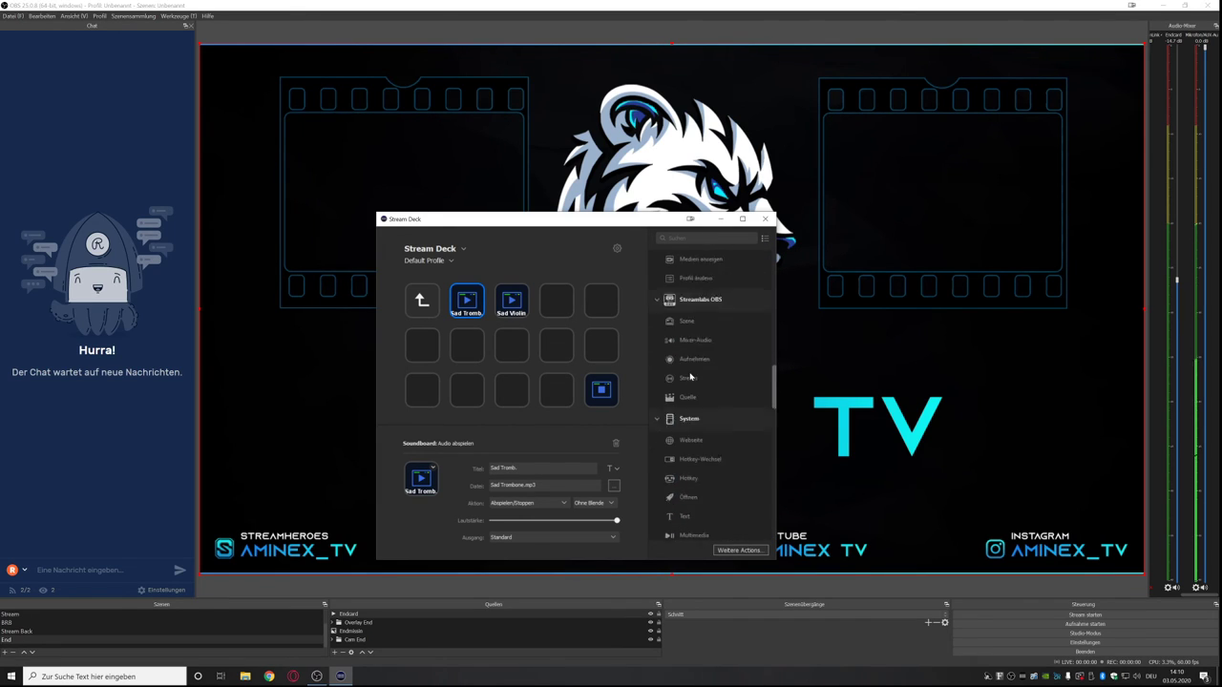
pyautogui.scroll(2, 690, 376)
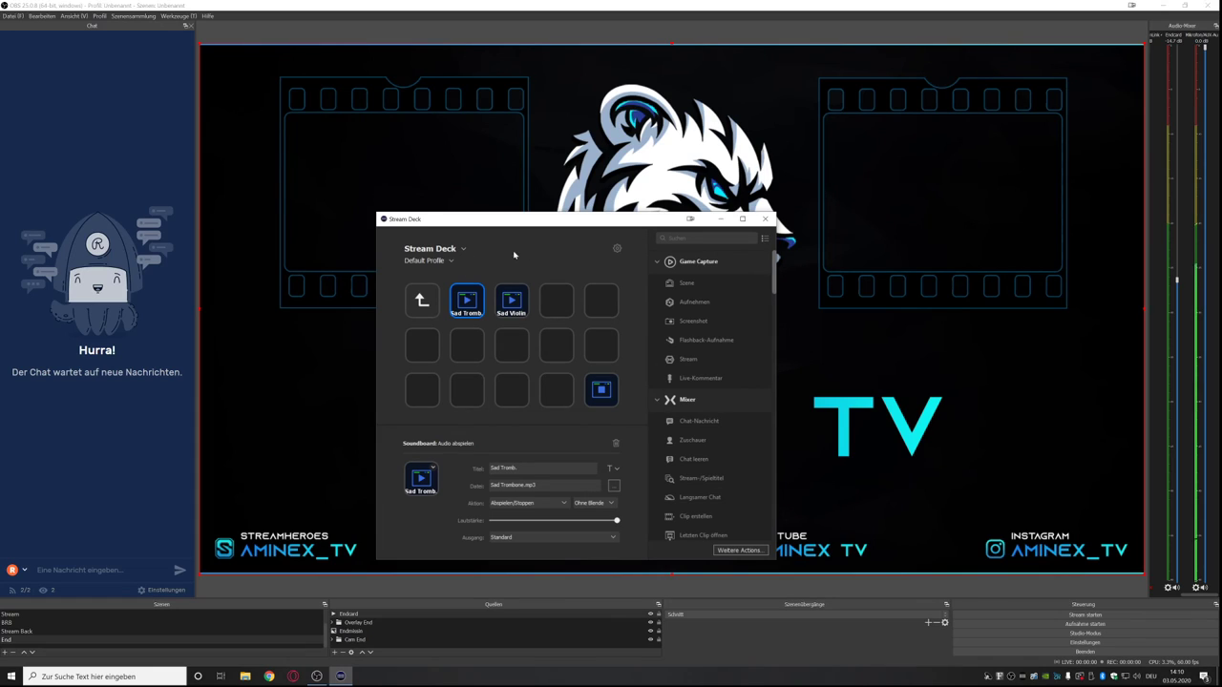
pyautogui.click(427, 303)
pyautogui.click(427, 303)
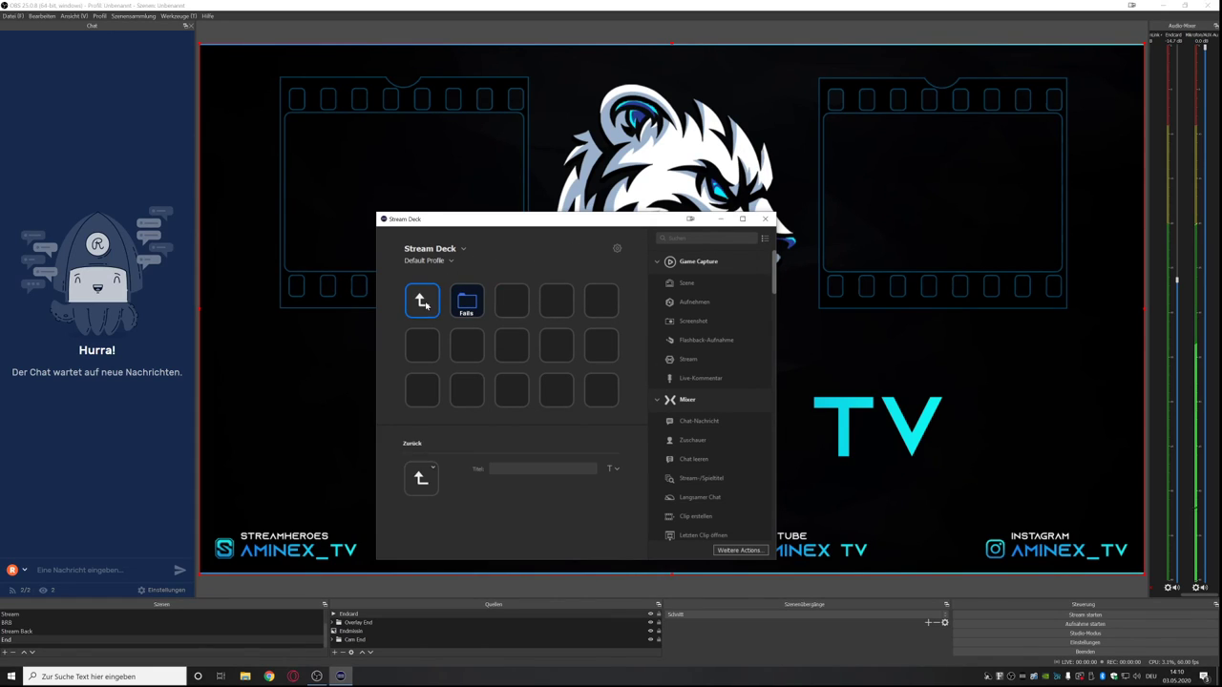